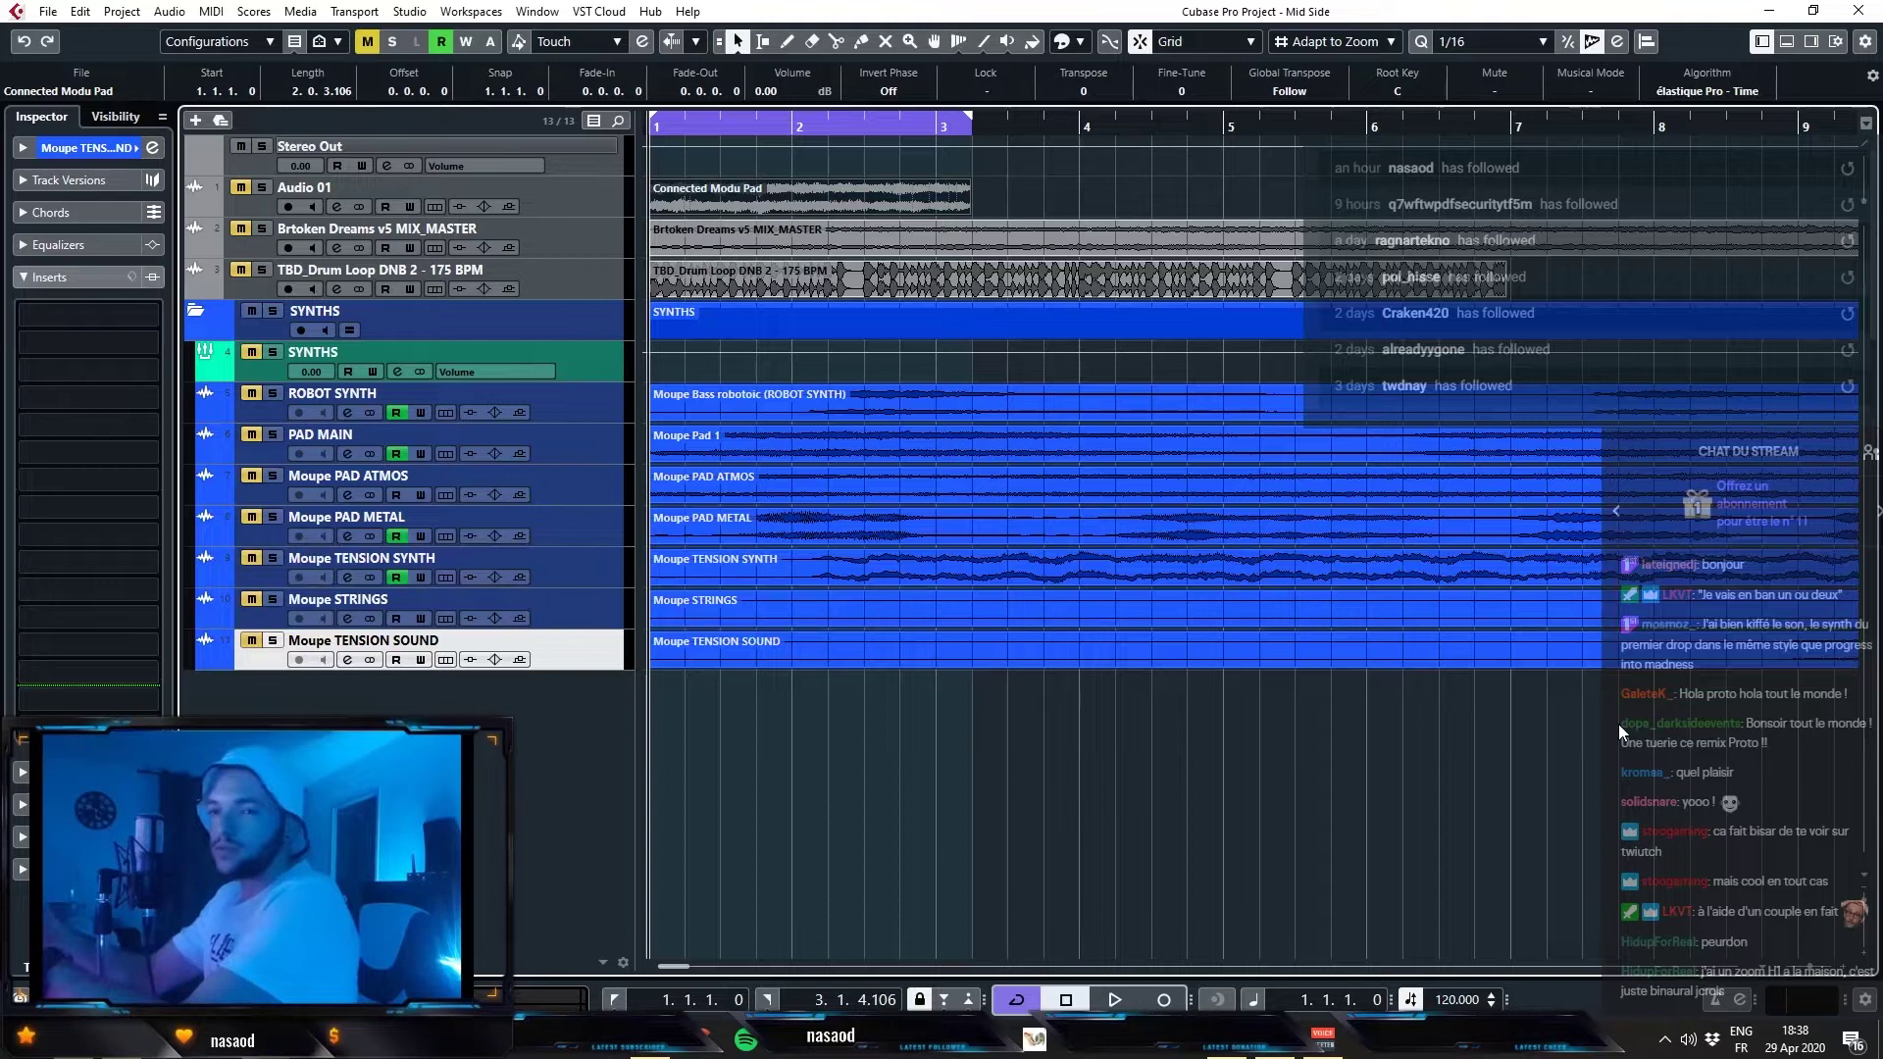
key(Home)
key(h)
key(h)
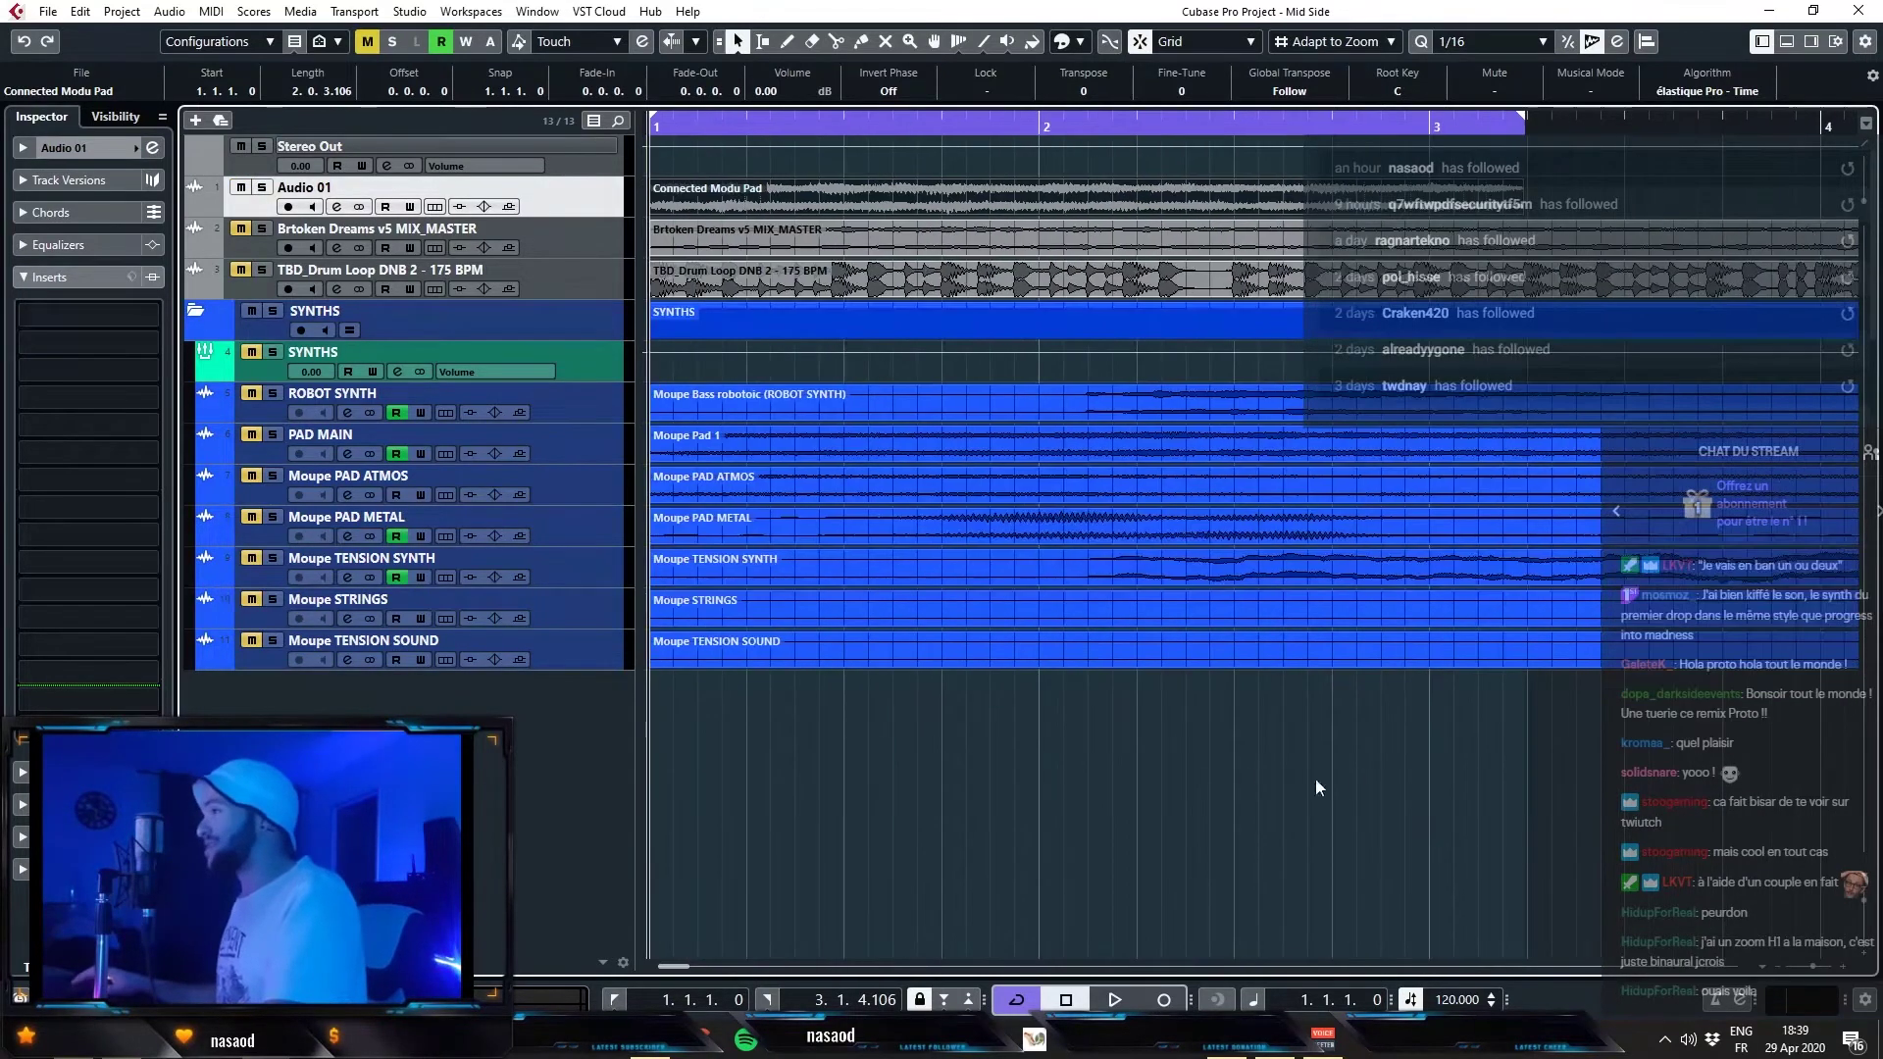
key(g)
key(g)
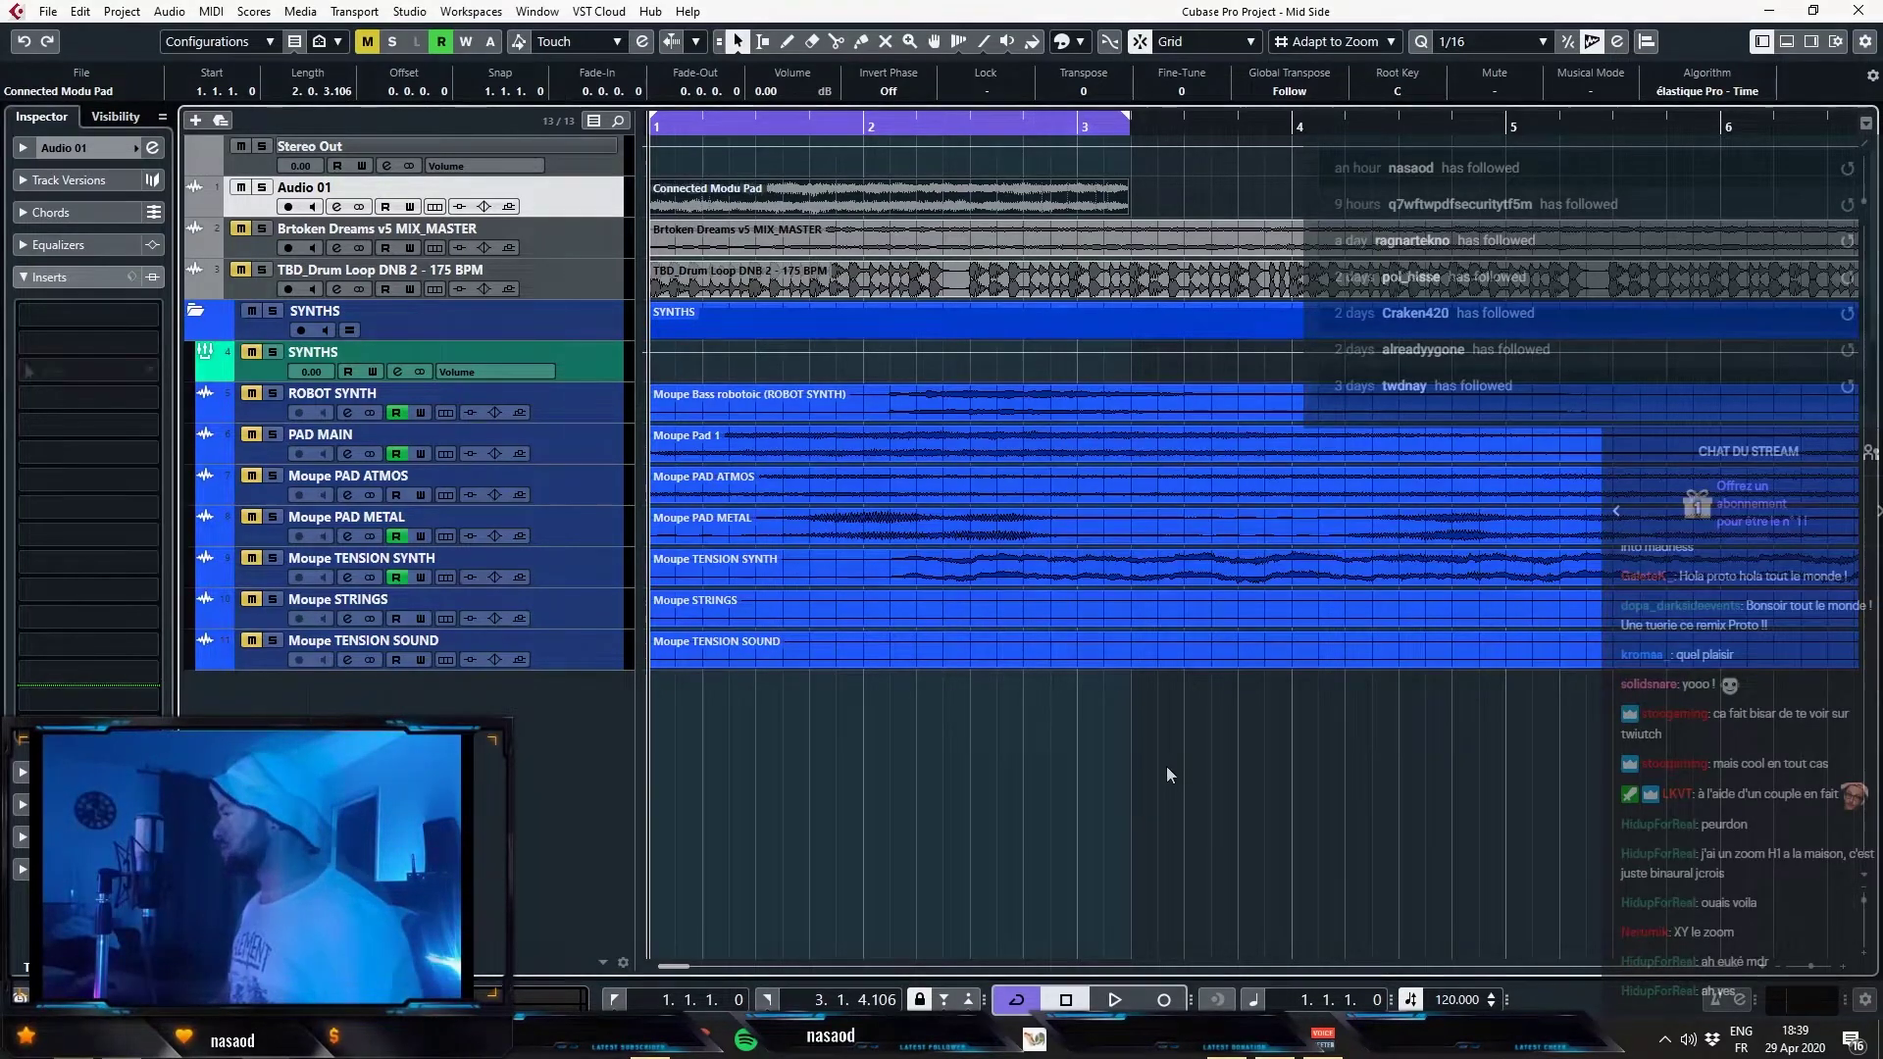
- Load the MSED plug-in in the third insert slot of the Stereo Out track
click(26, 368)
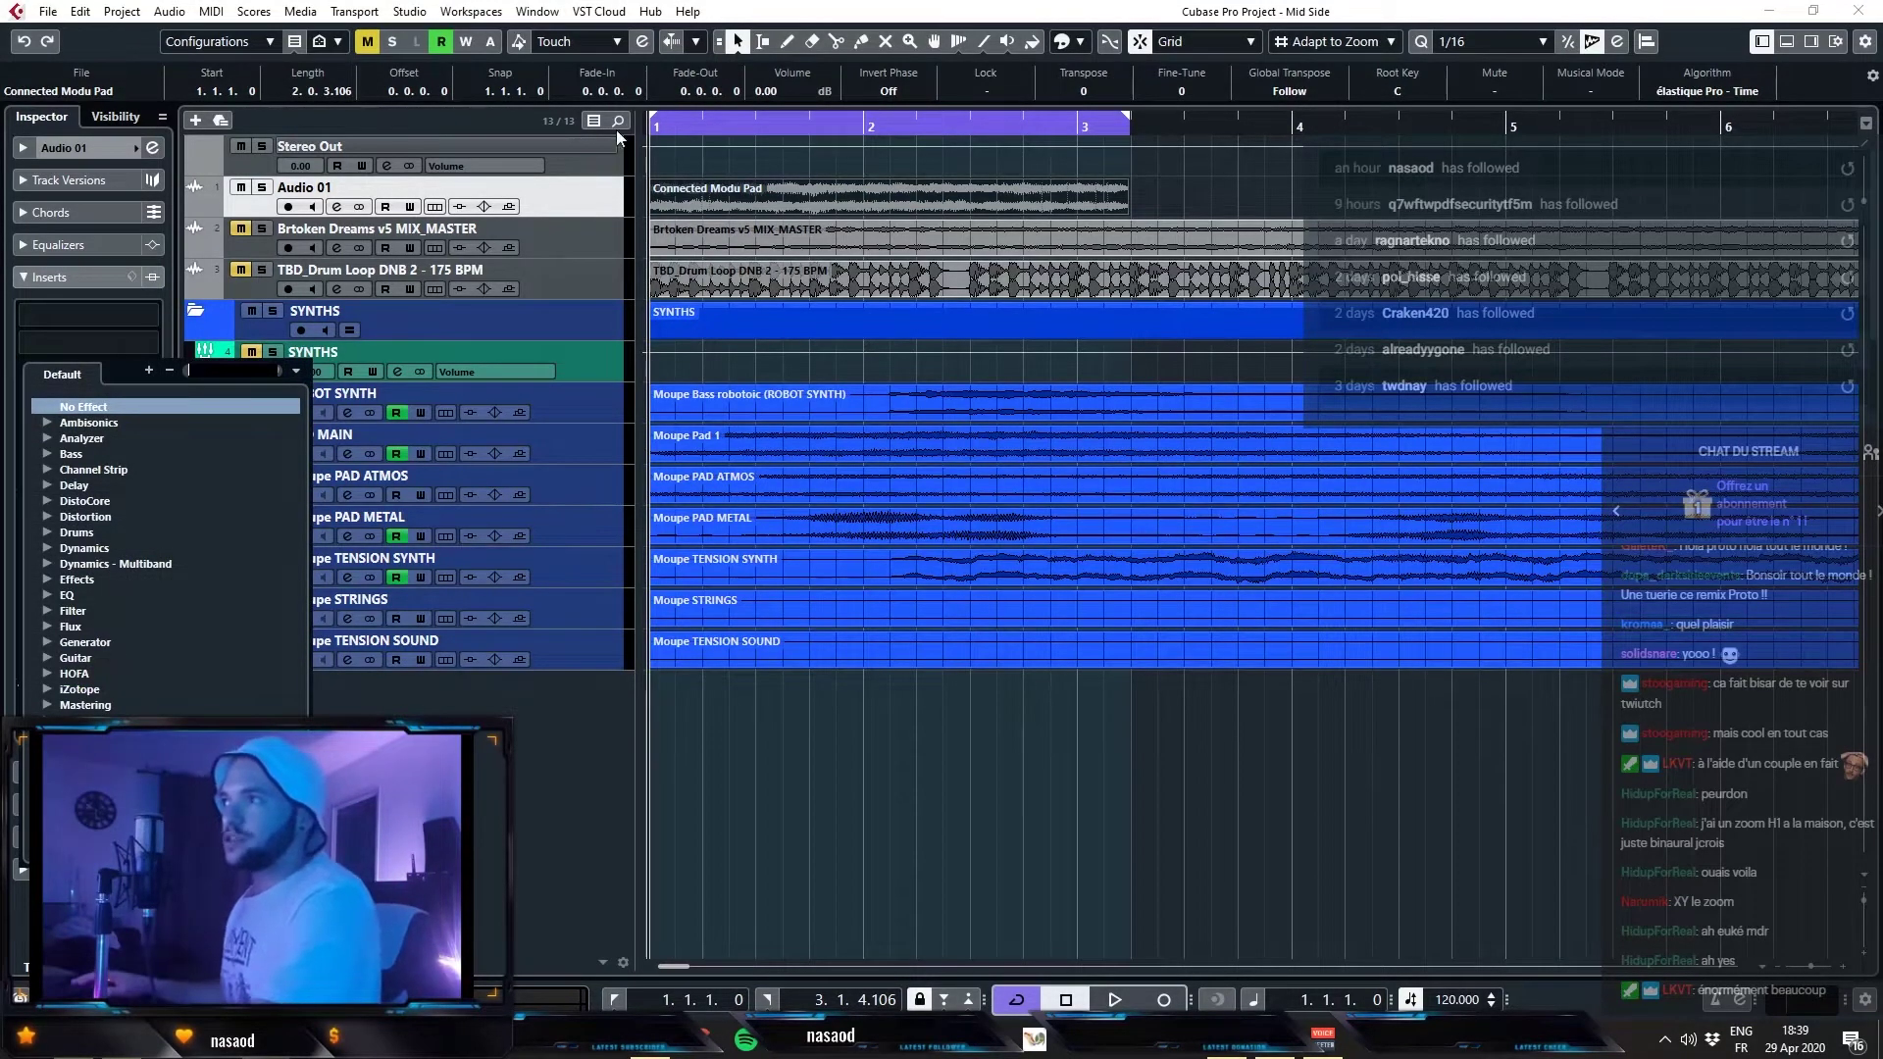
click(530, 157)
click(59, 304)
text(mseed)
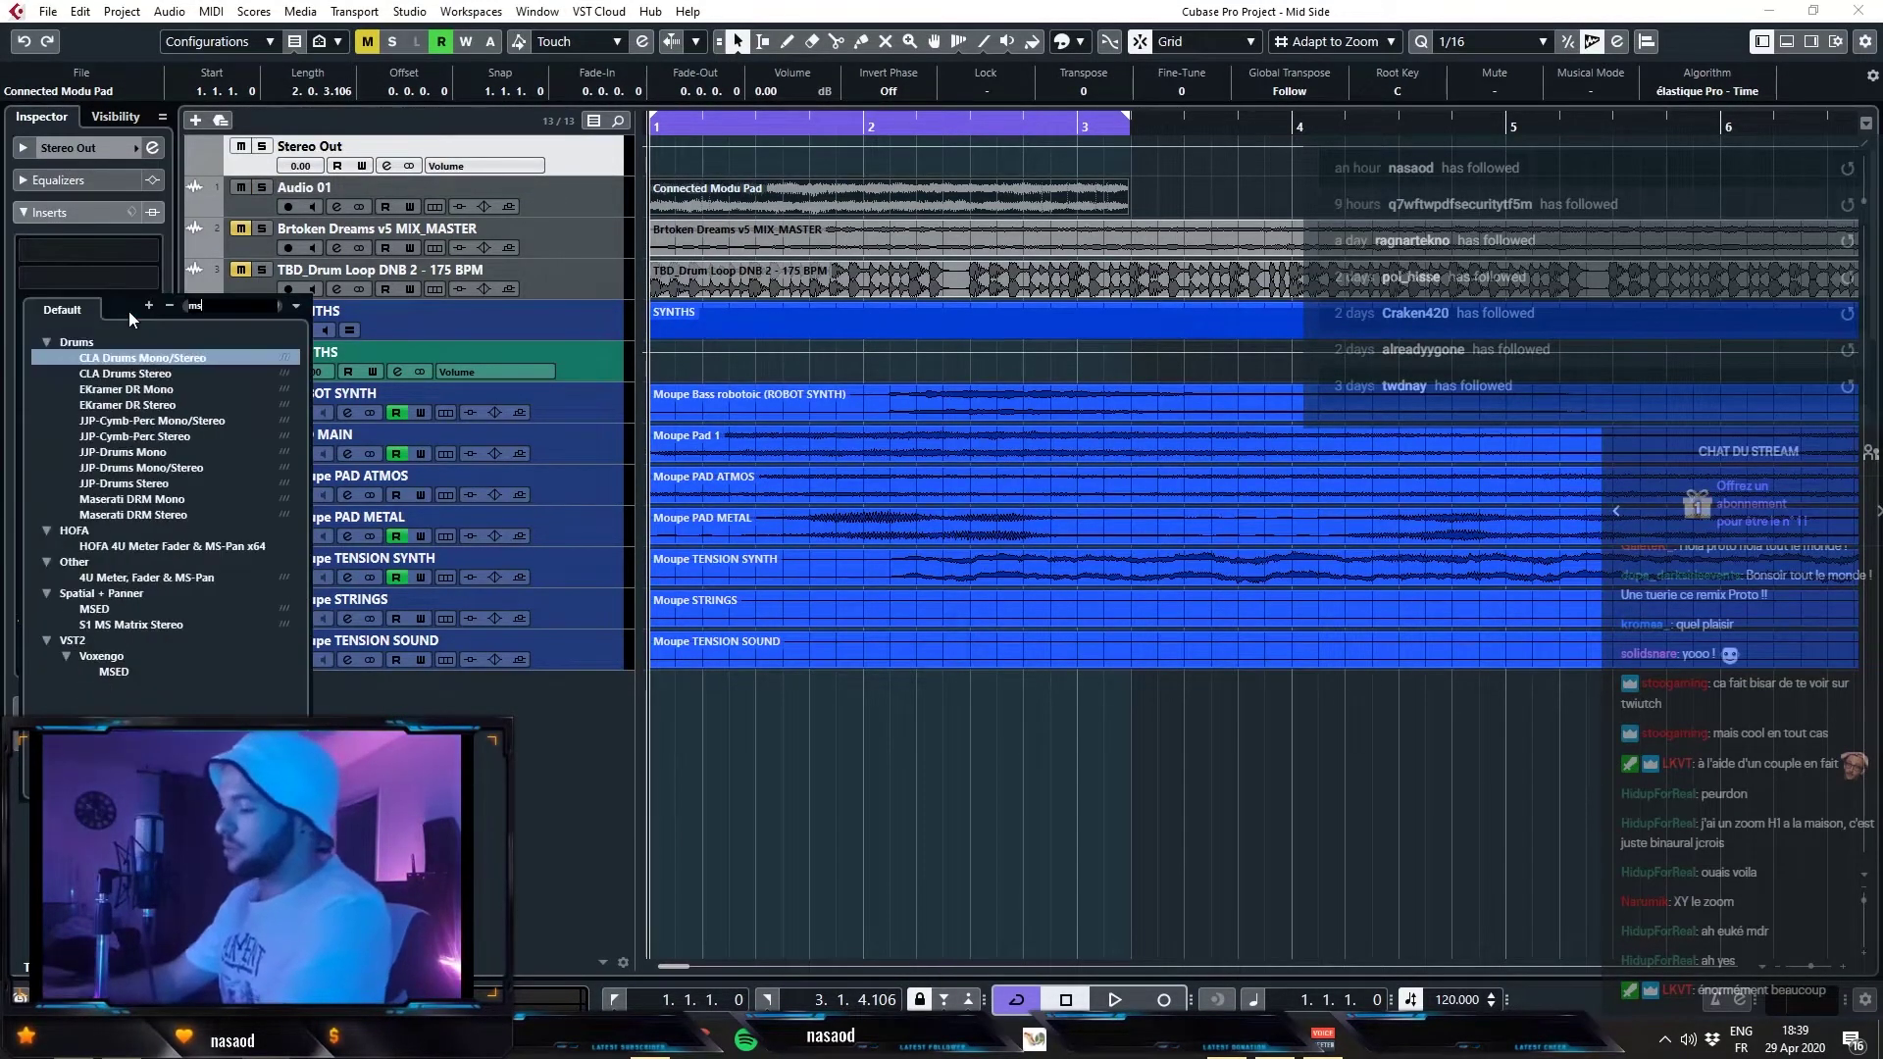
key(Down)
key(Down)
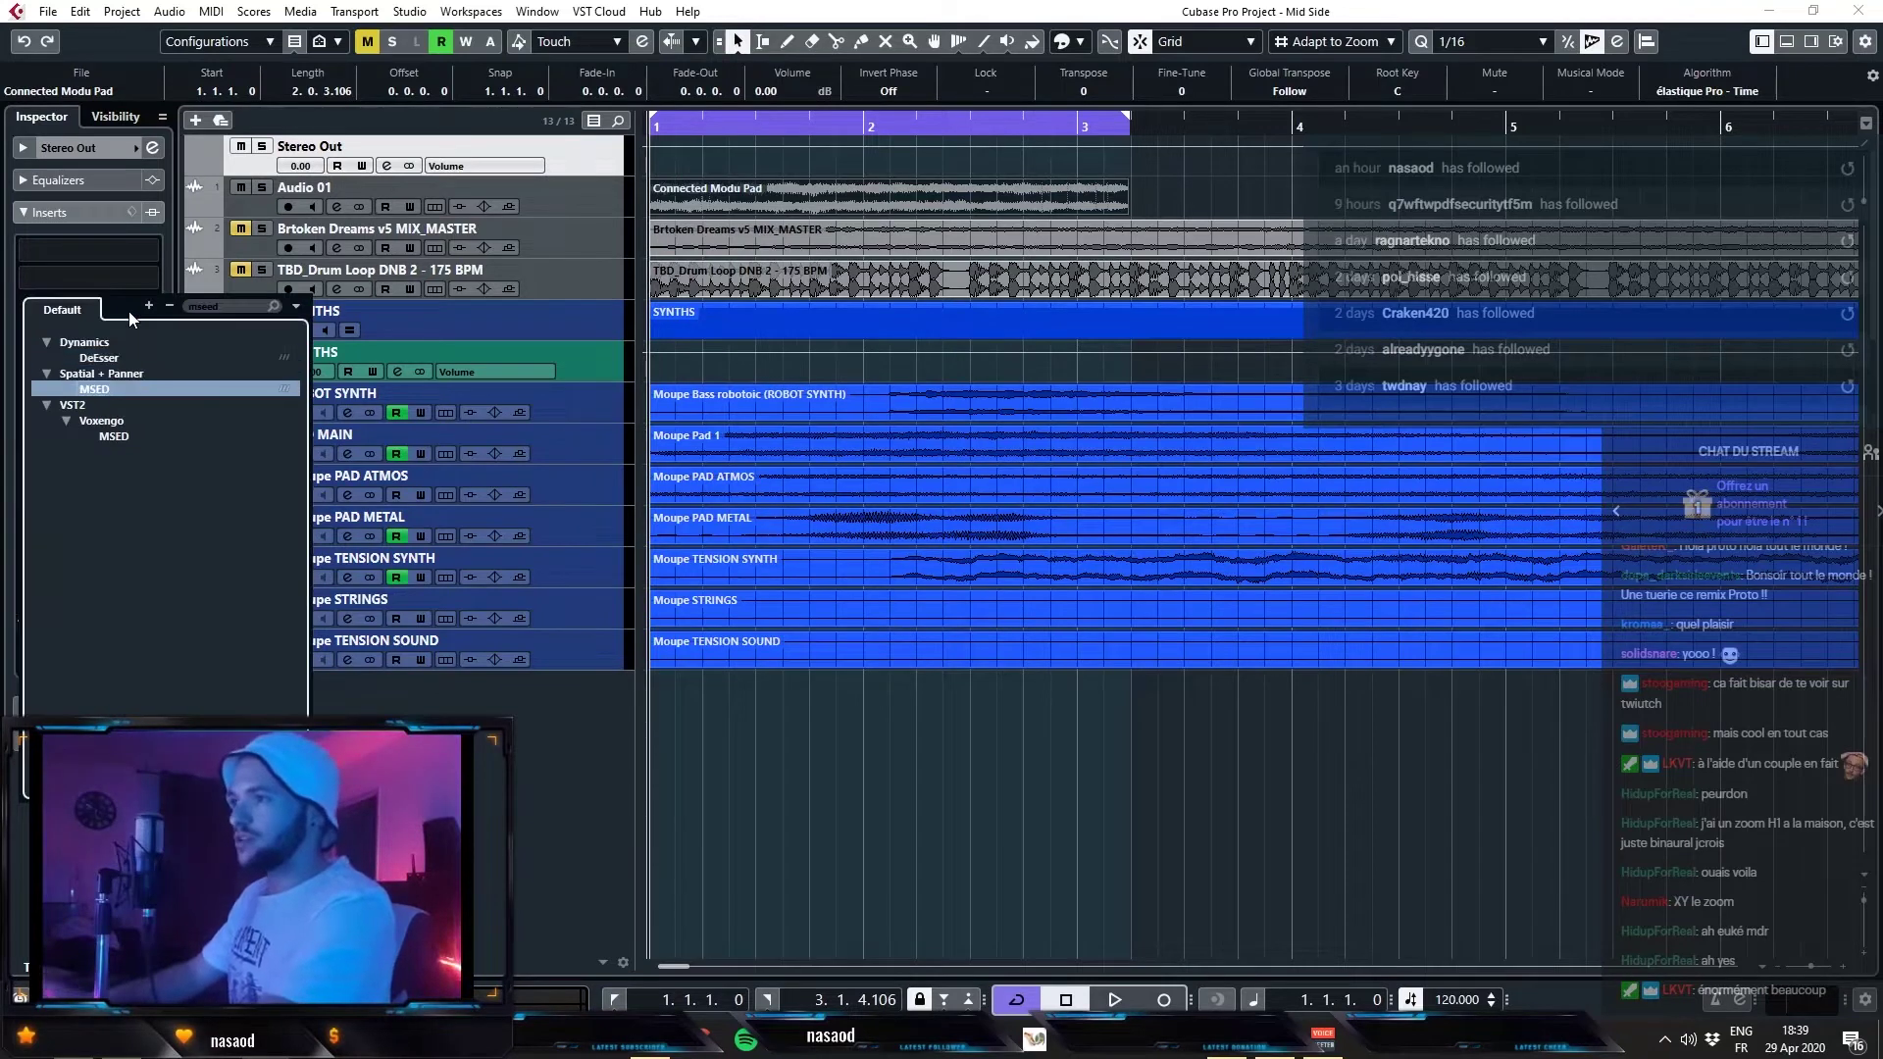
key(Return)
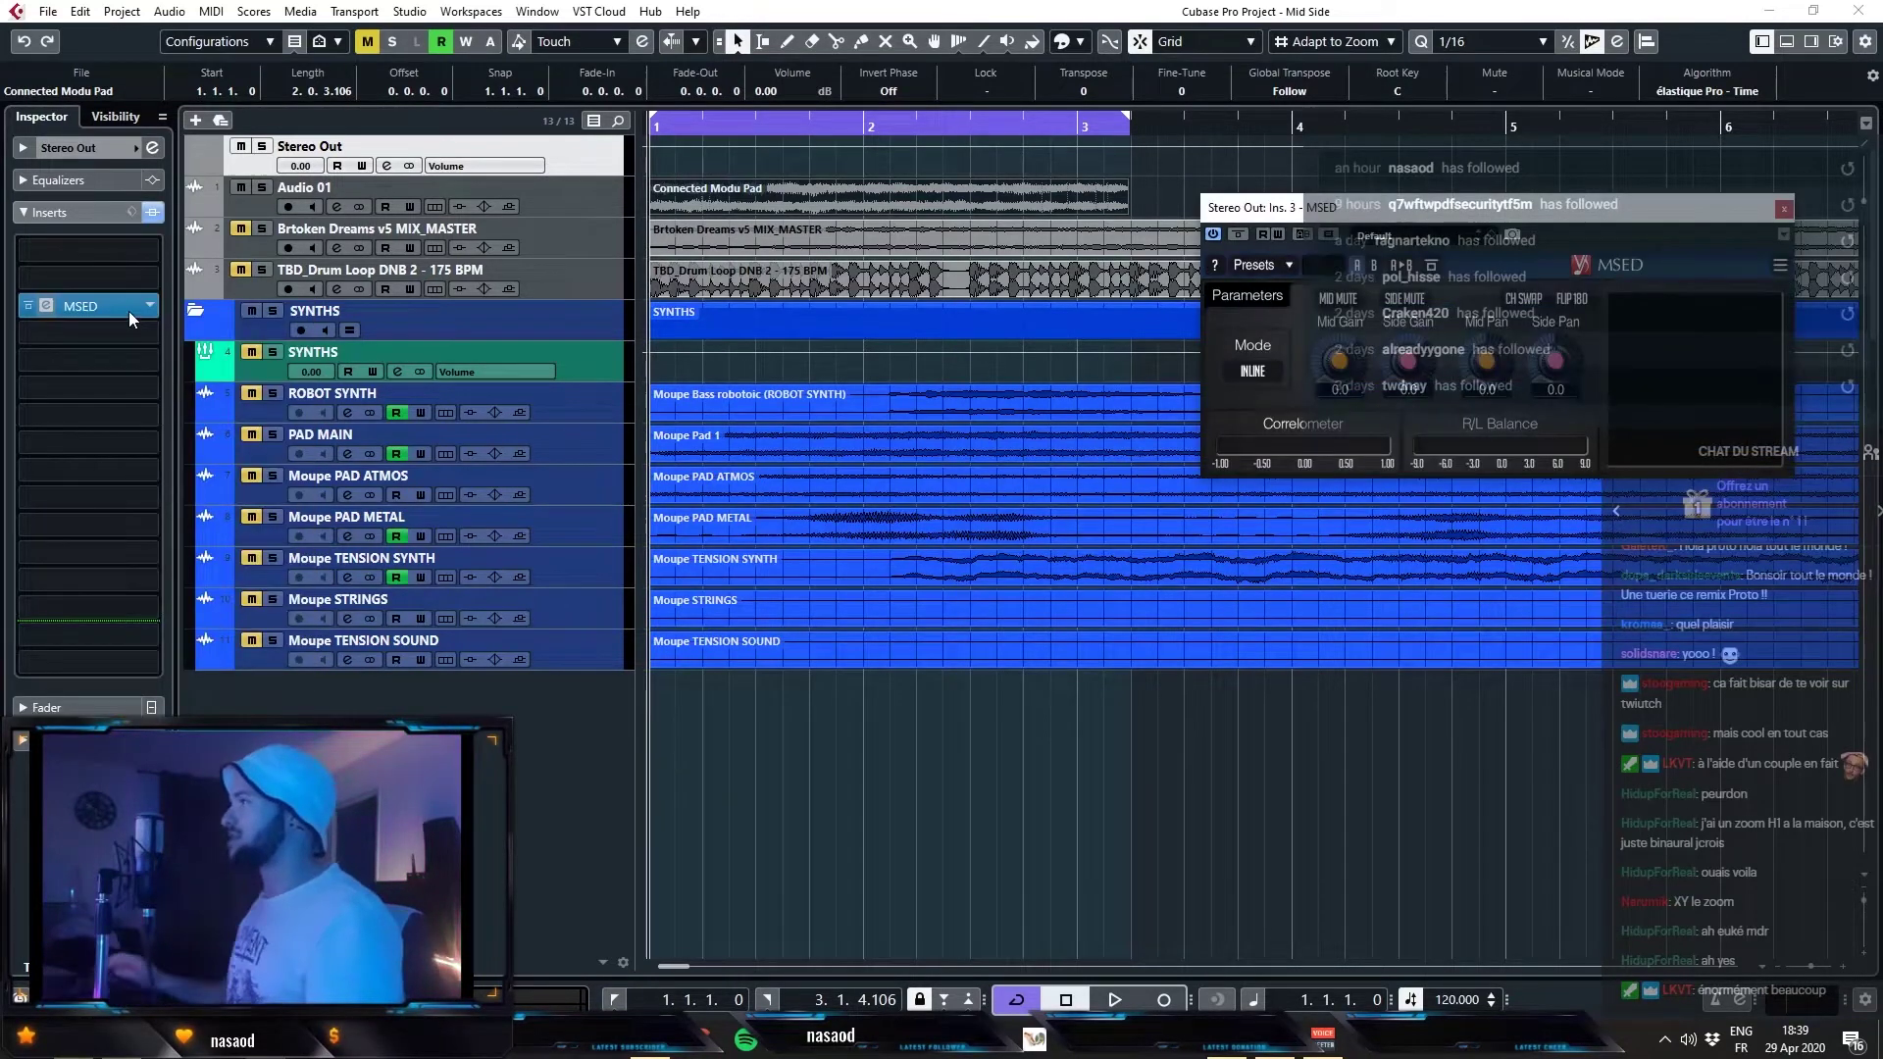
drag(1210, 206, 790, 164)
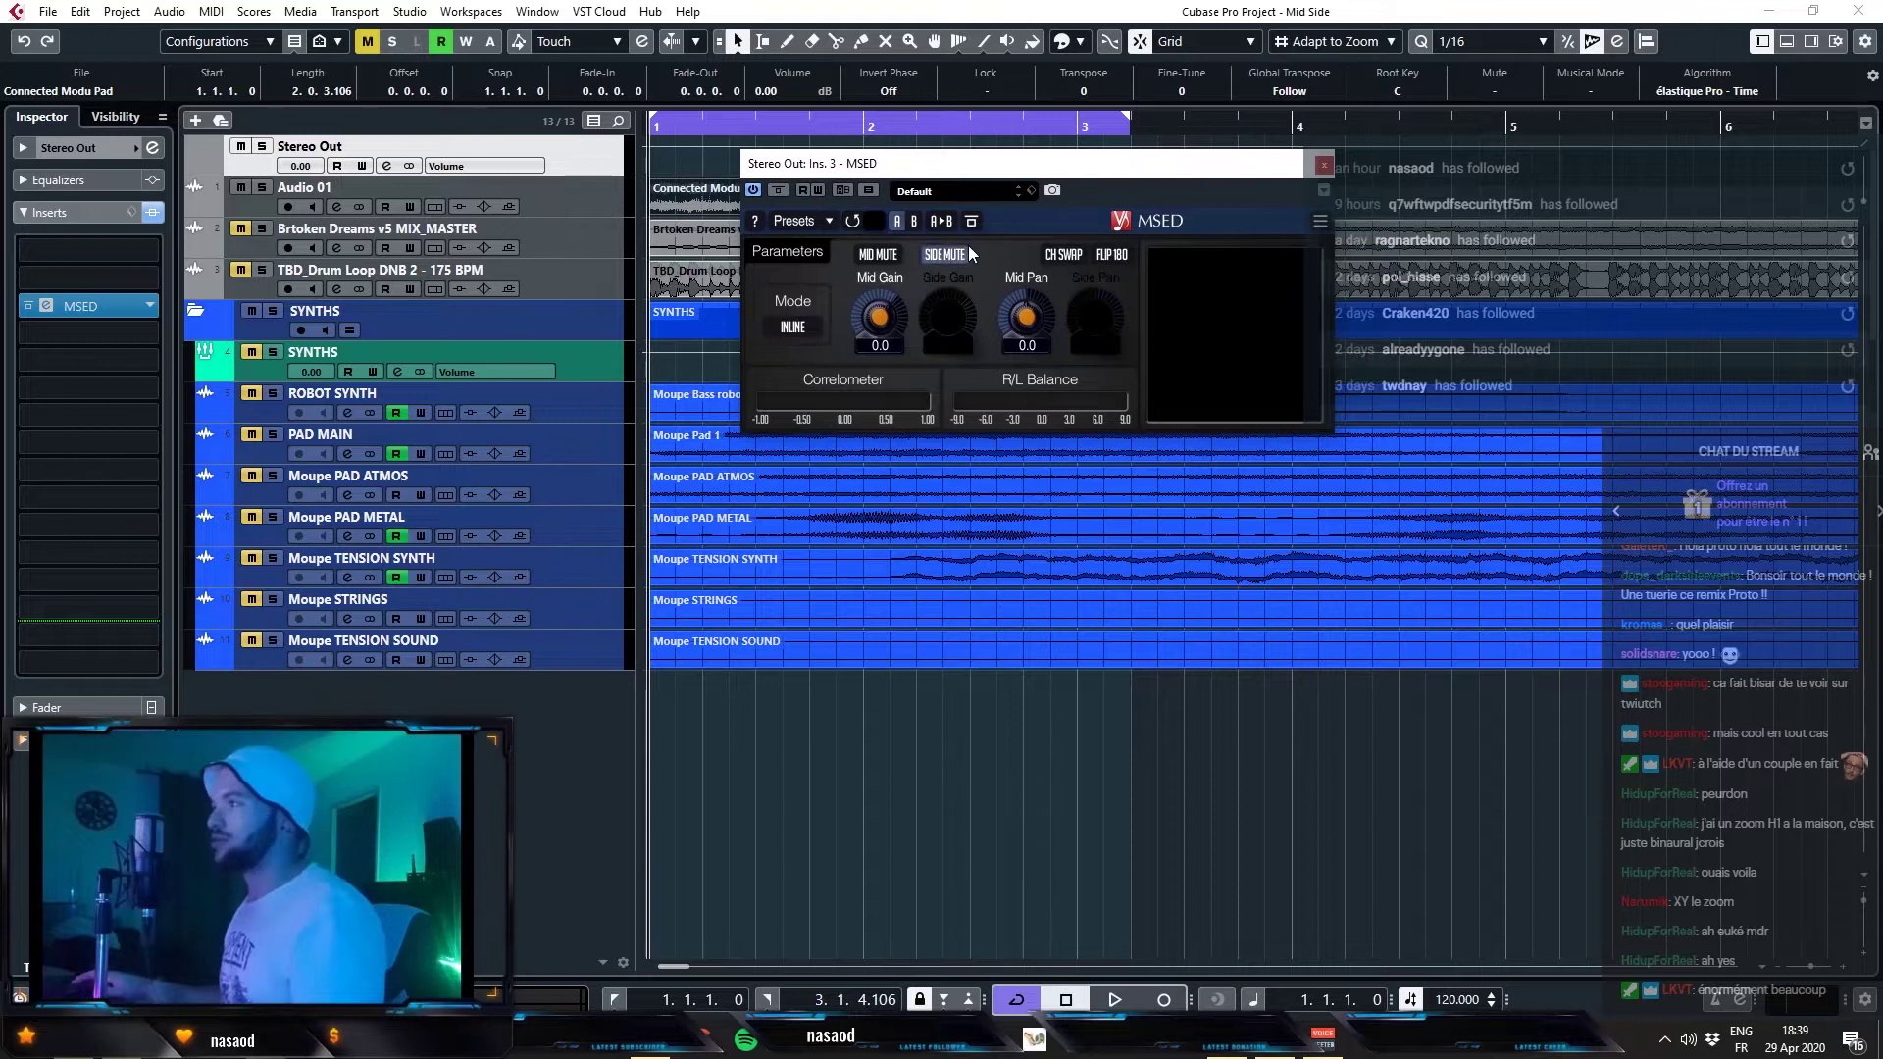
- Switch MSED's side mute and mid mute on and off in turn, leaving both signals unmuted
click(938, 253)
click(879, 255)
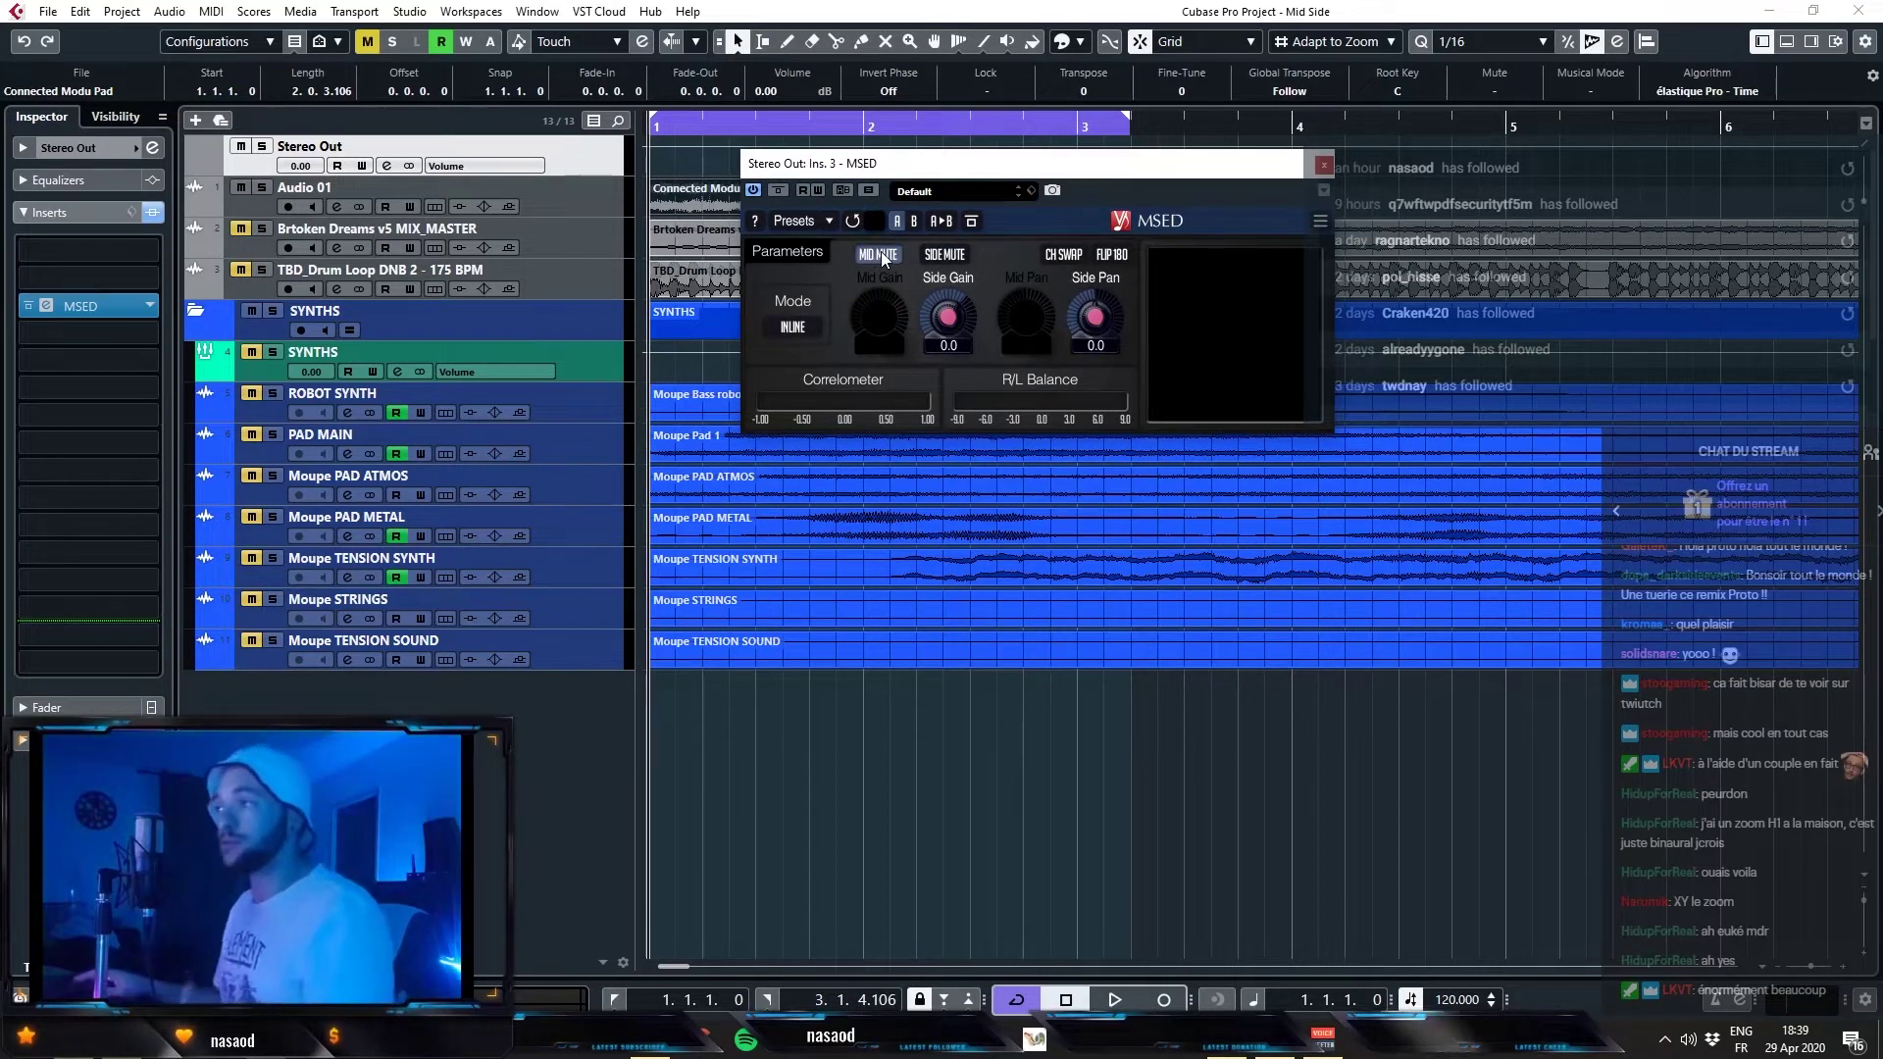
click(880, 255)
click(951, 256)
click(953, 256)
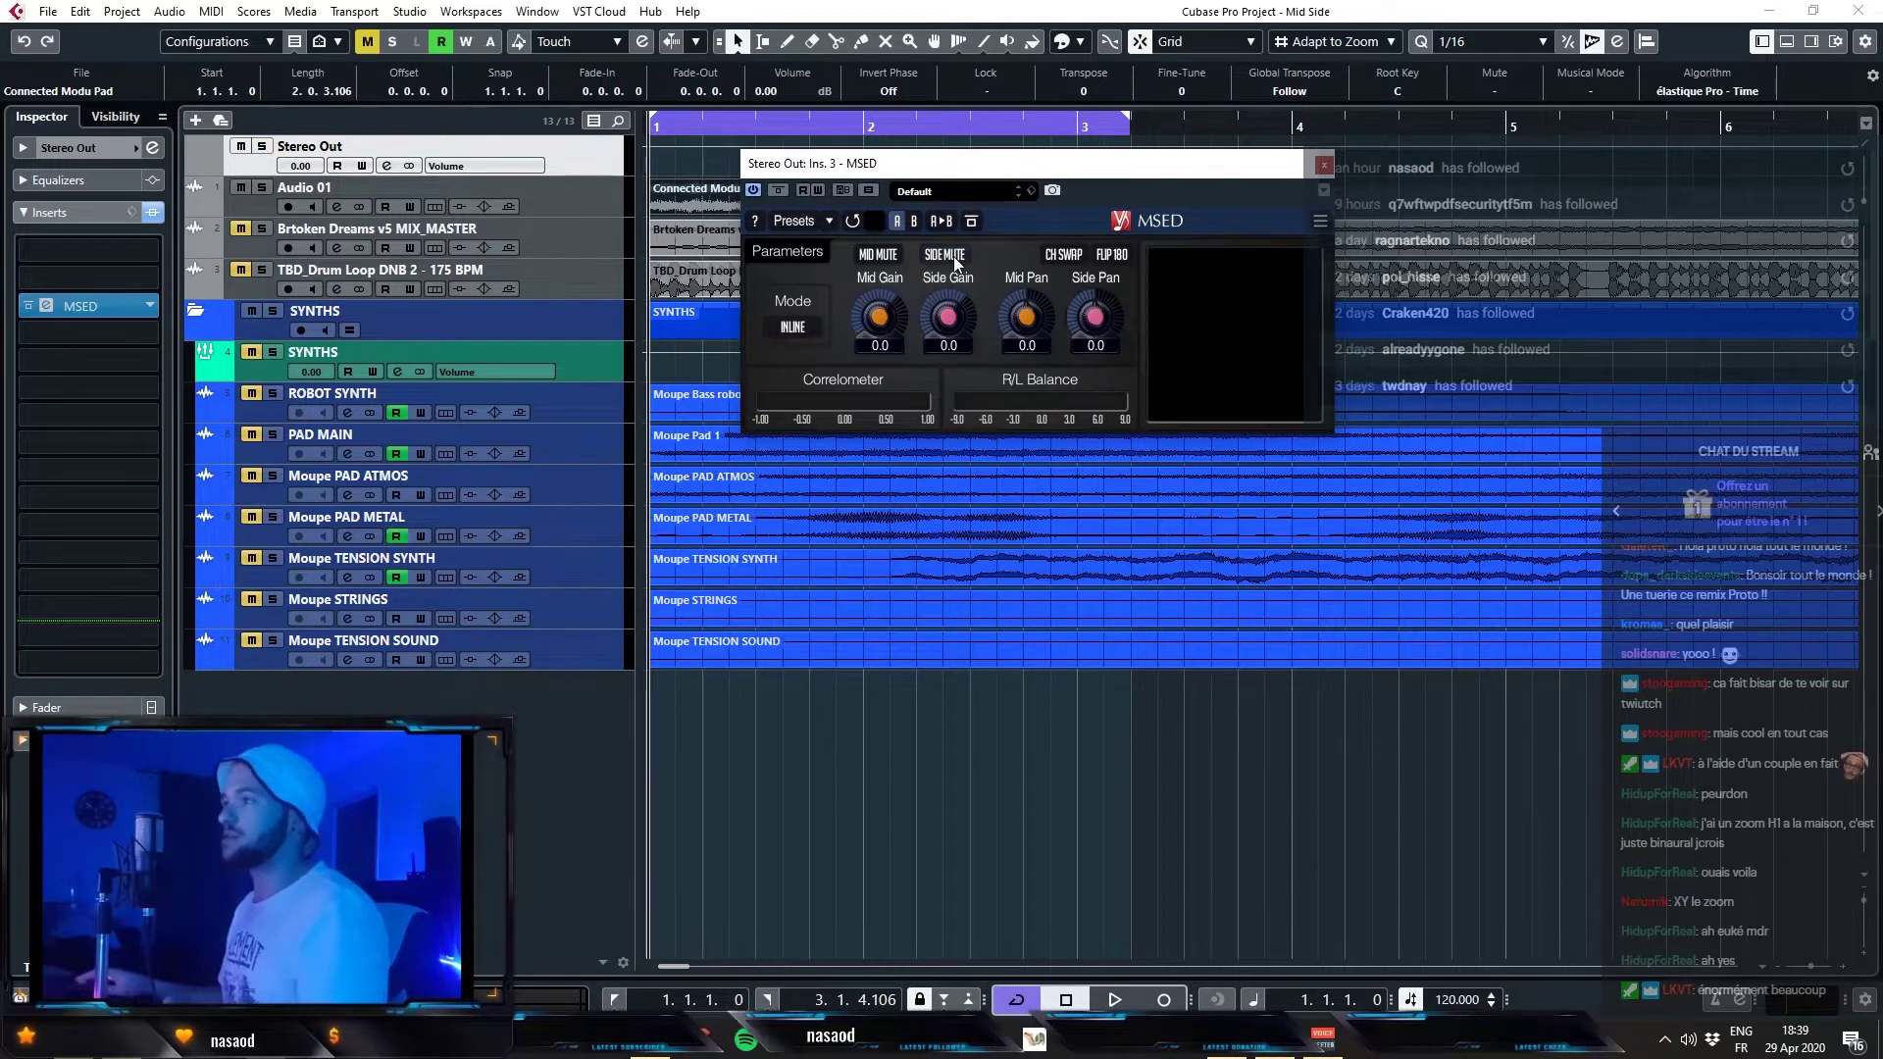
- Play a short passage of the soloed Audio 01 pad through MSED with mid and side both active
drag(1058, 165, 996, 197)
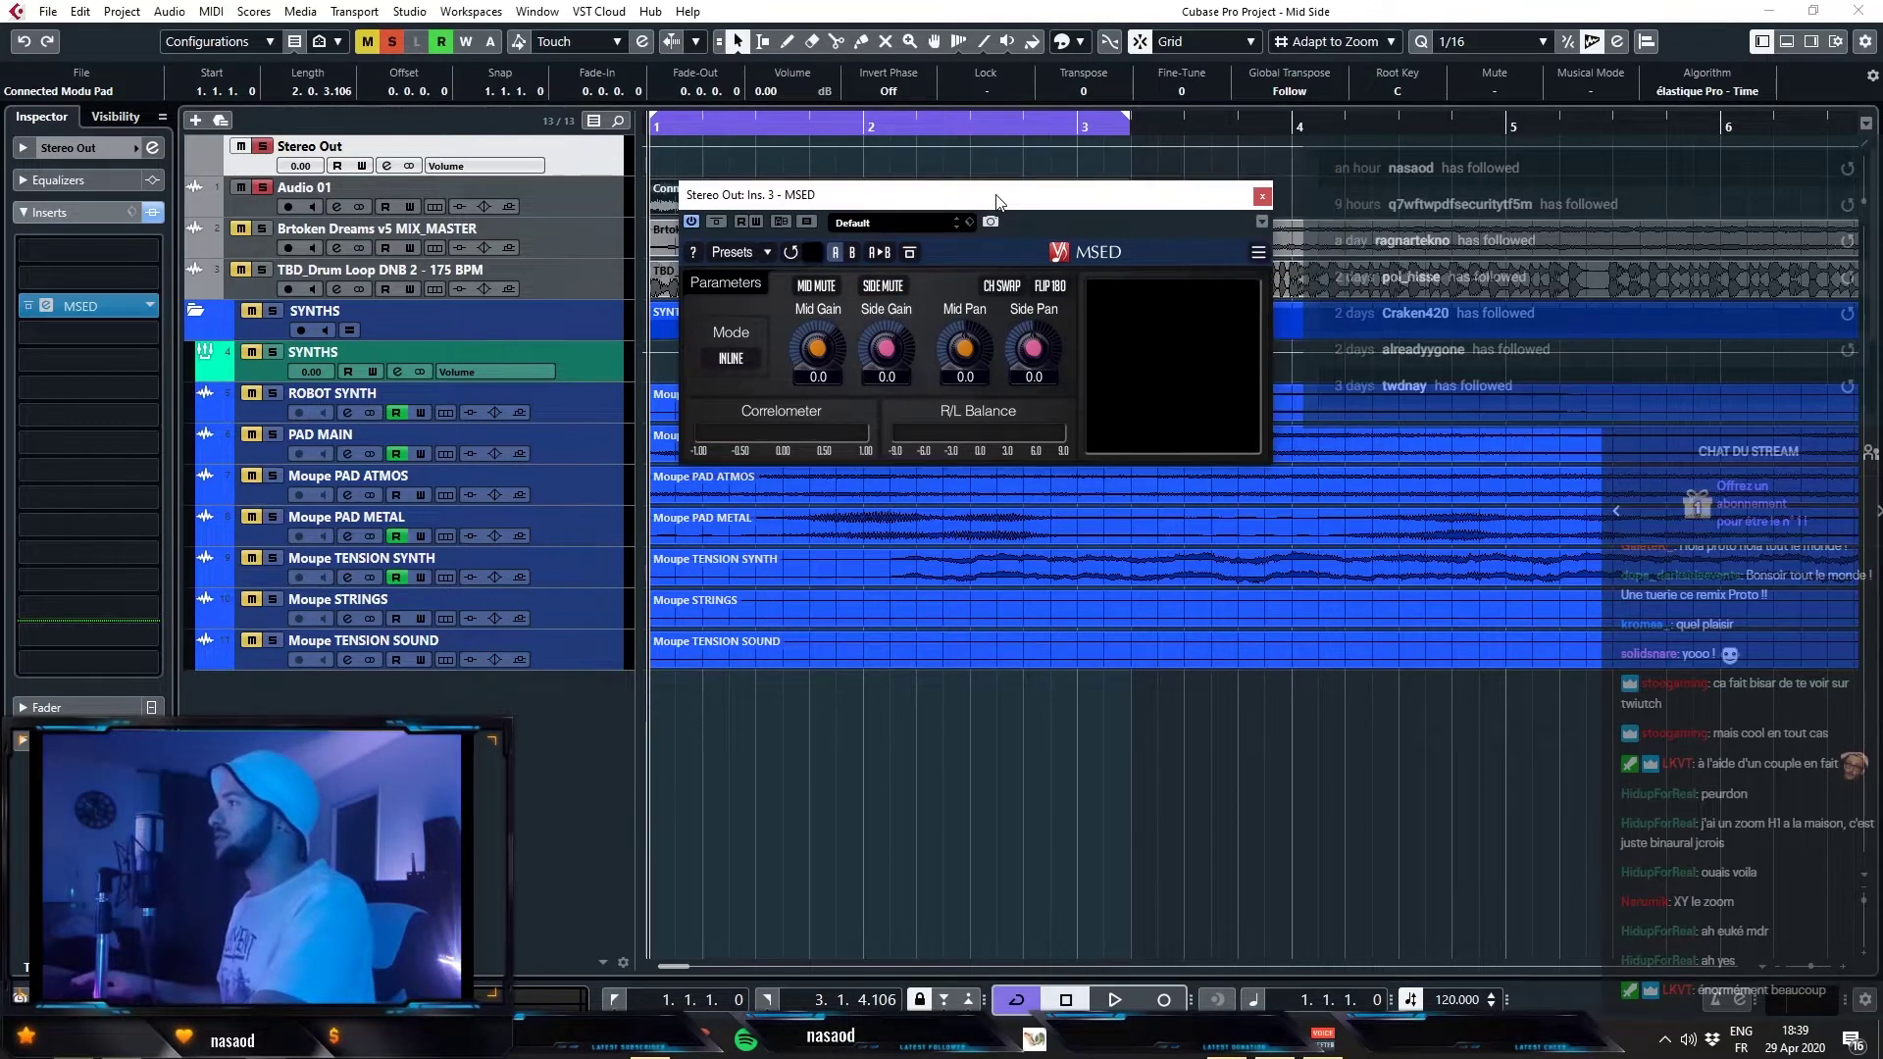
key(space)
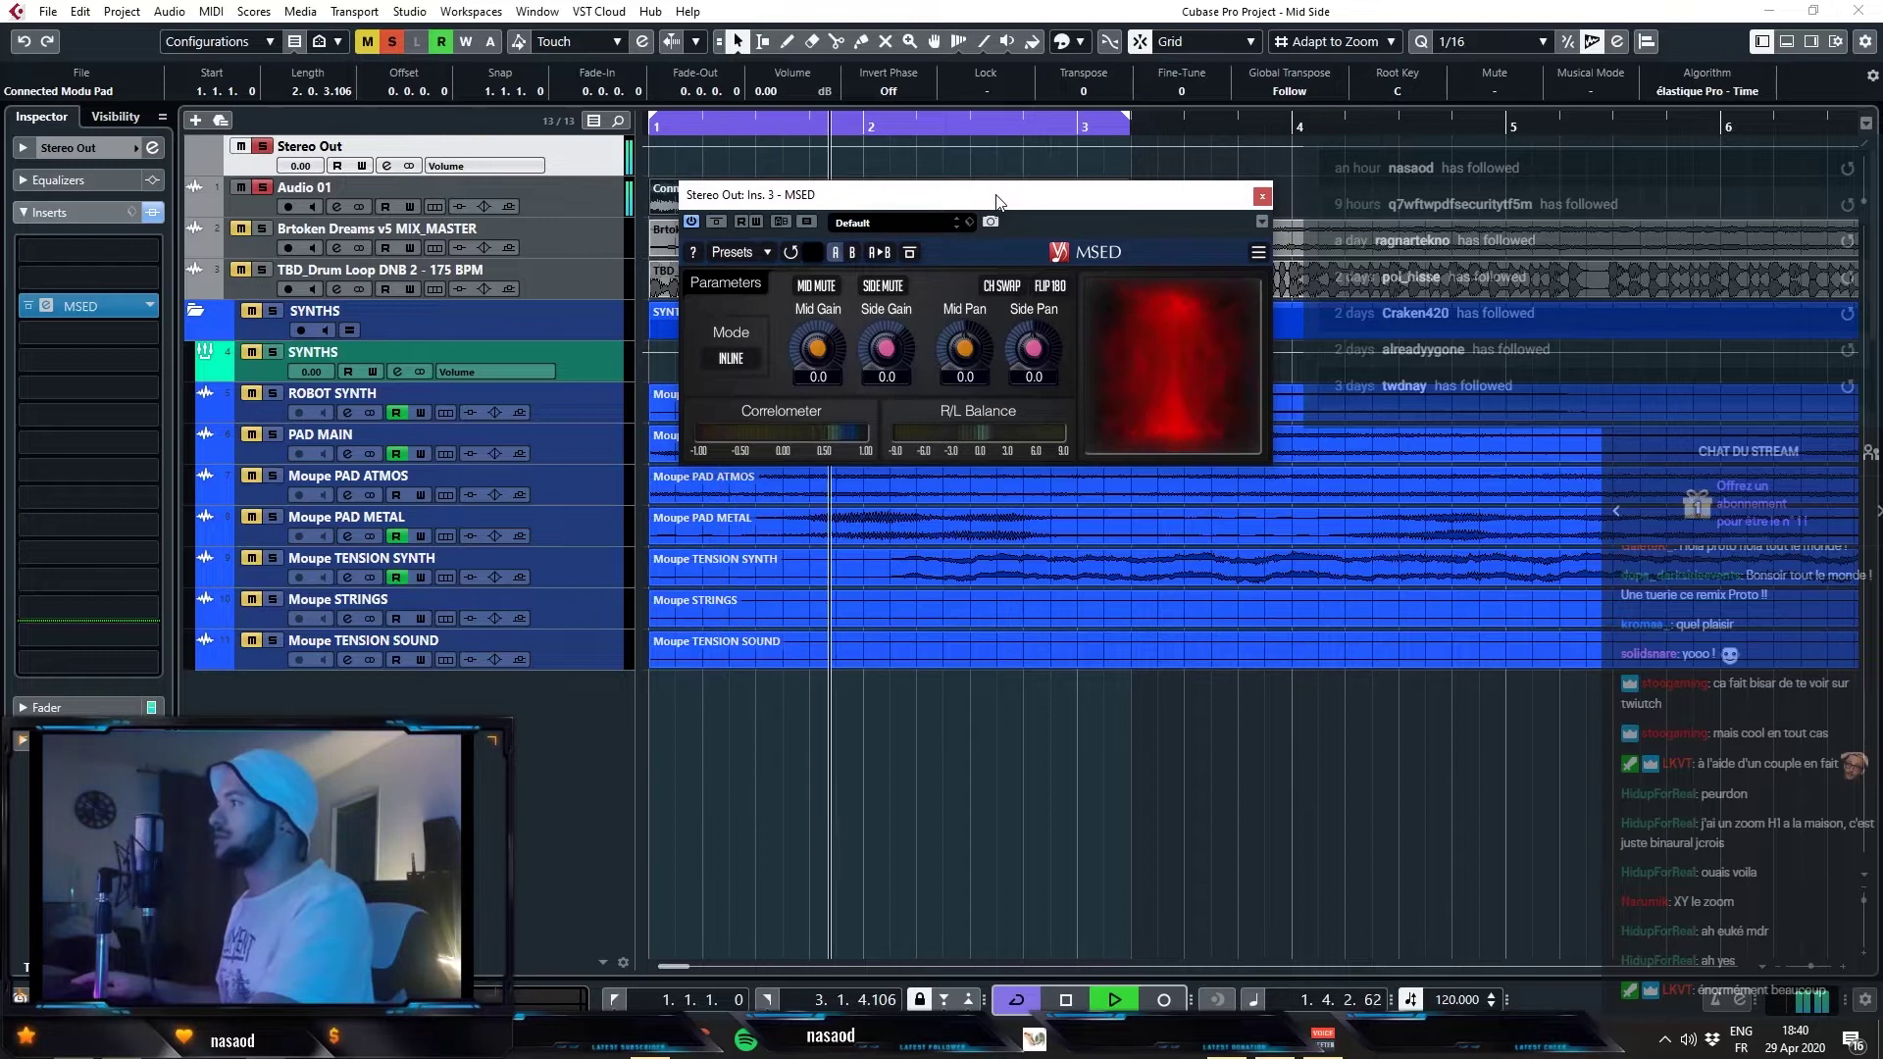
drag(996, 196, 924, 331)
key(space)
- Mute the side signal in MSED, play the pad to hear only the mid, and unmute the side
click(805, 421)
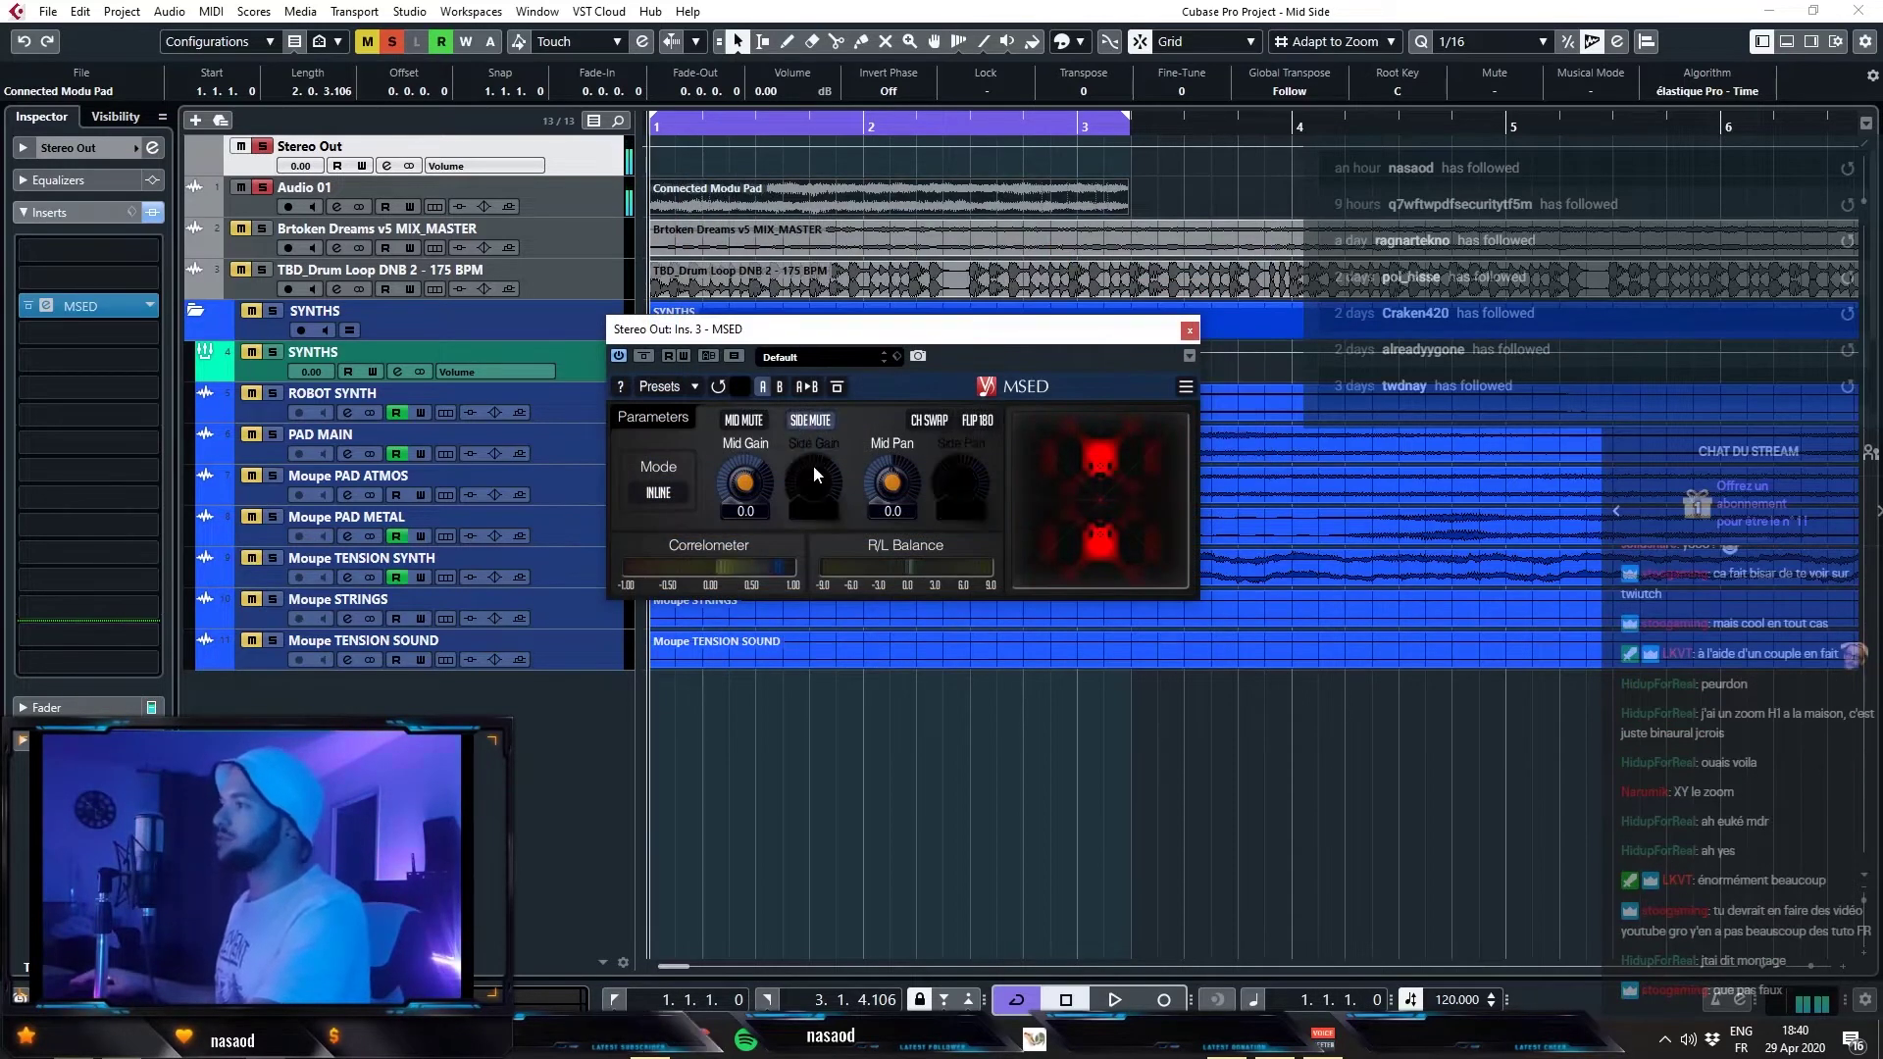
key(space)
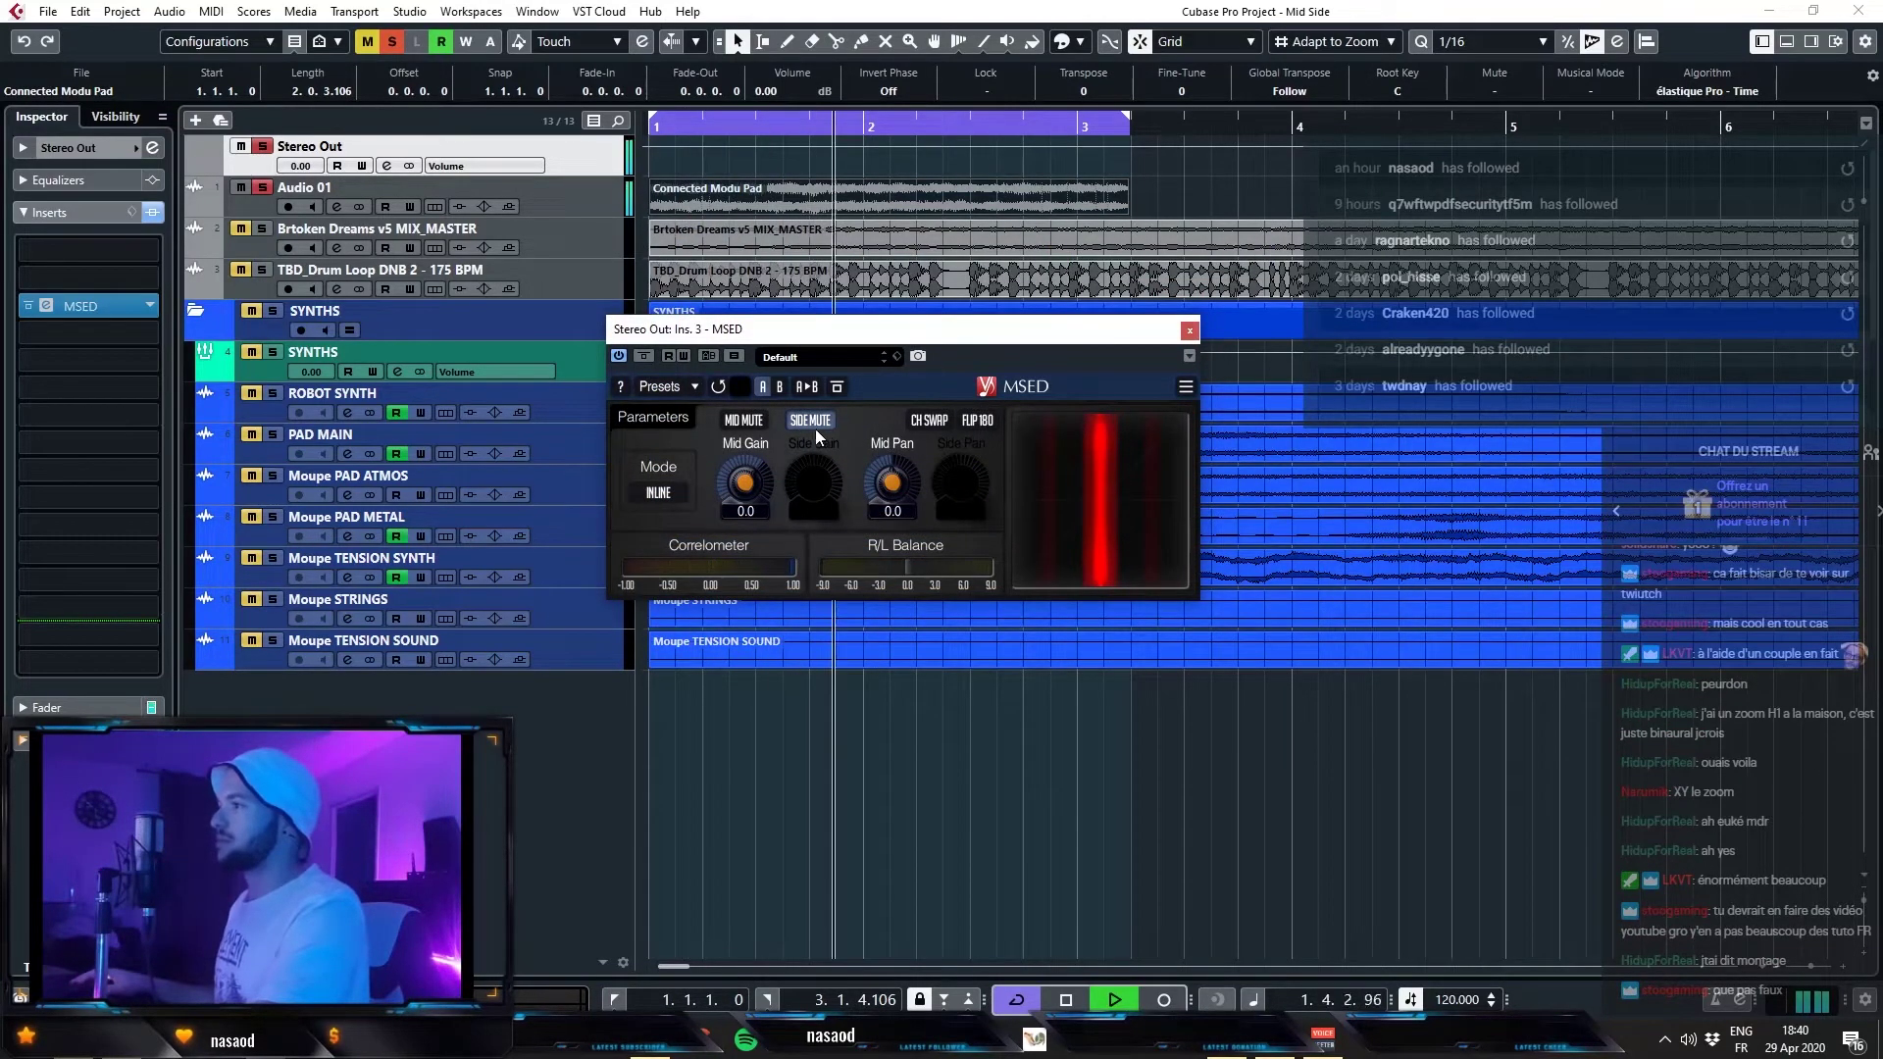
key(space)
click(810, 421)
- Mute the mid signal in MSED, play the pad to hear only the sides, and unmute the mid
click(743, 420)
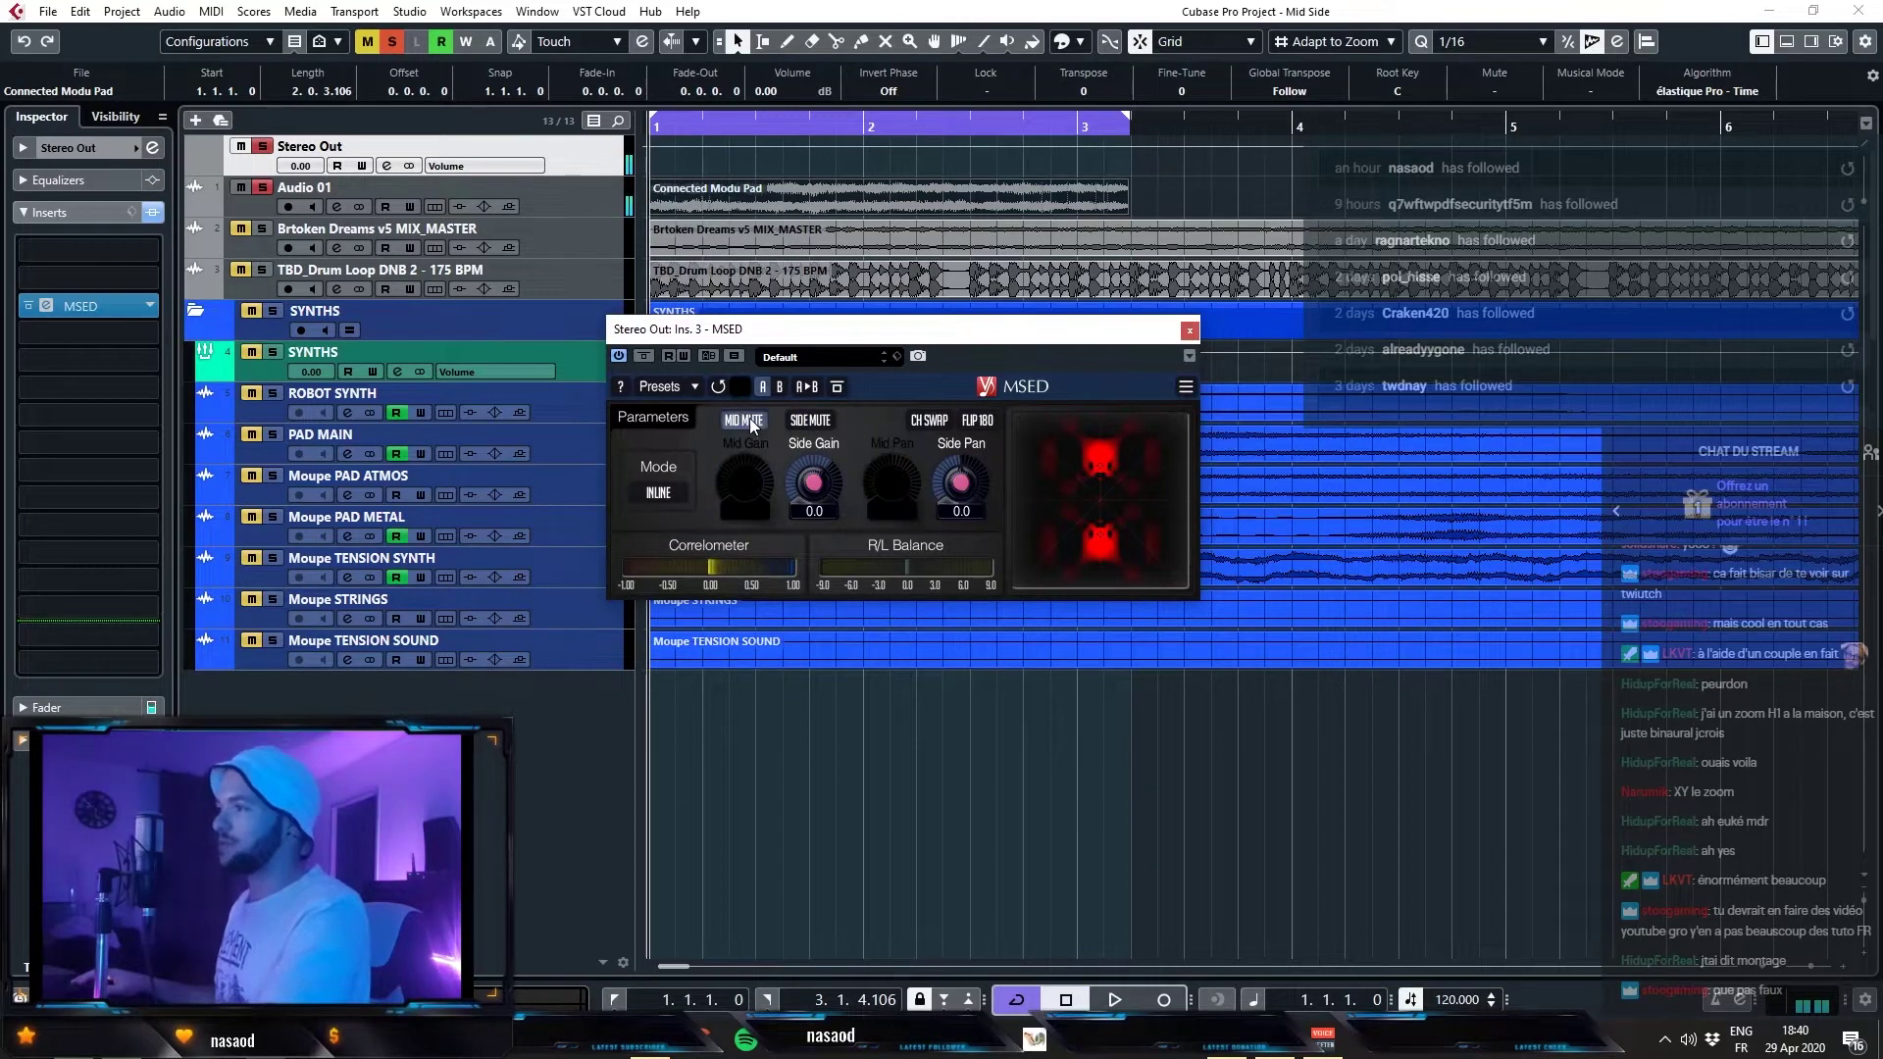
key(space)
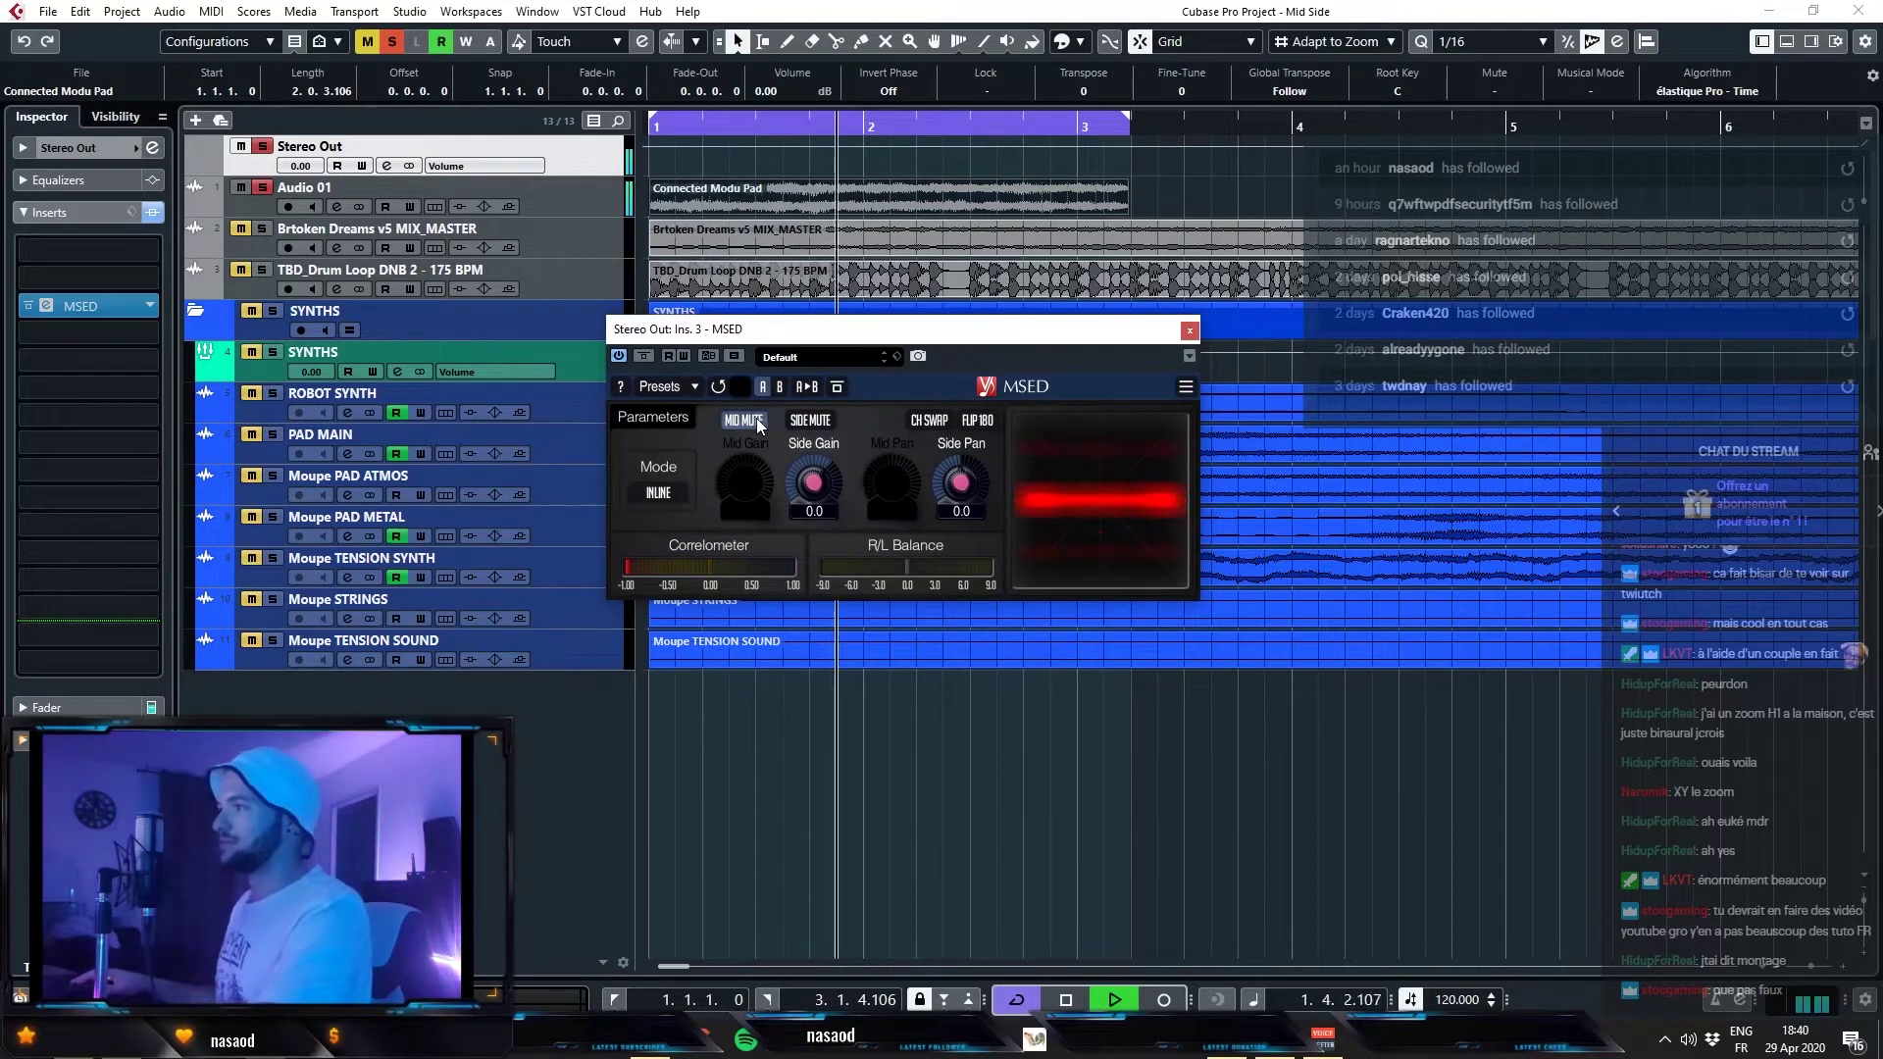
key(space)
click(756, 417)
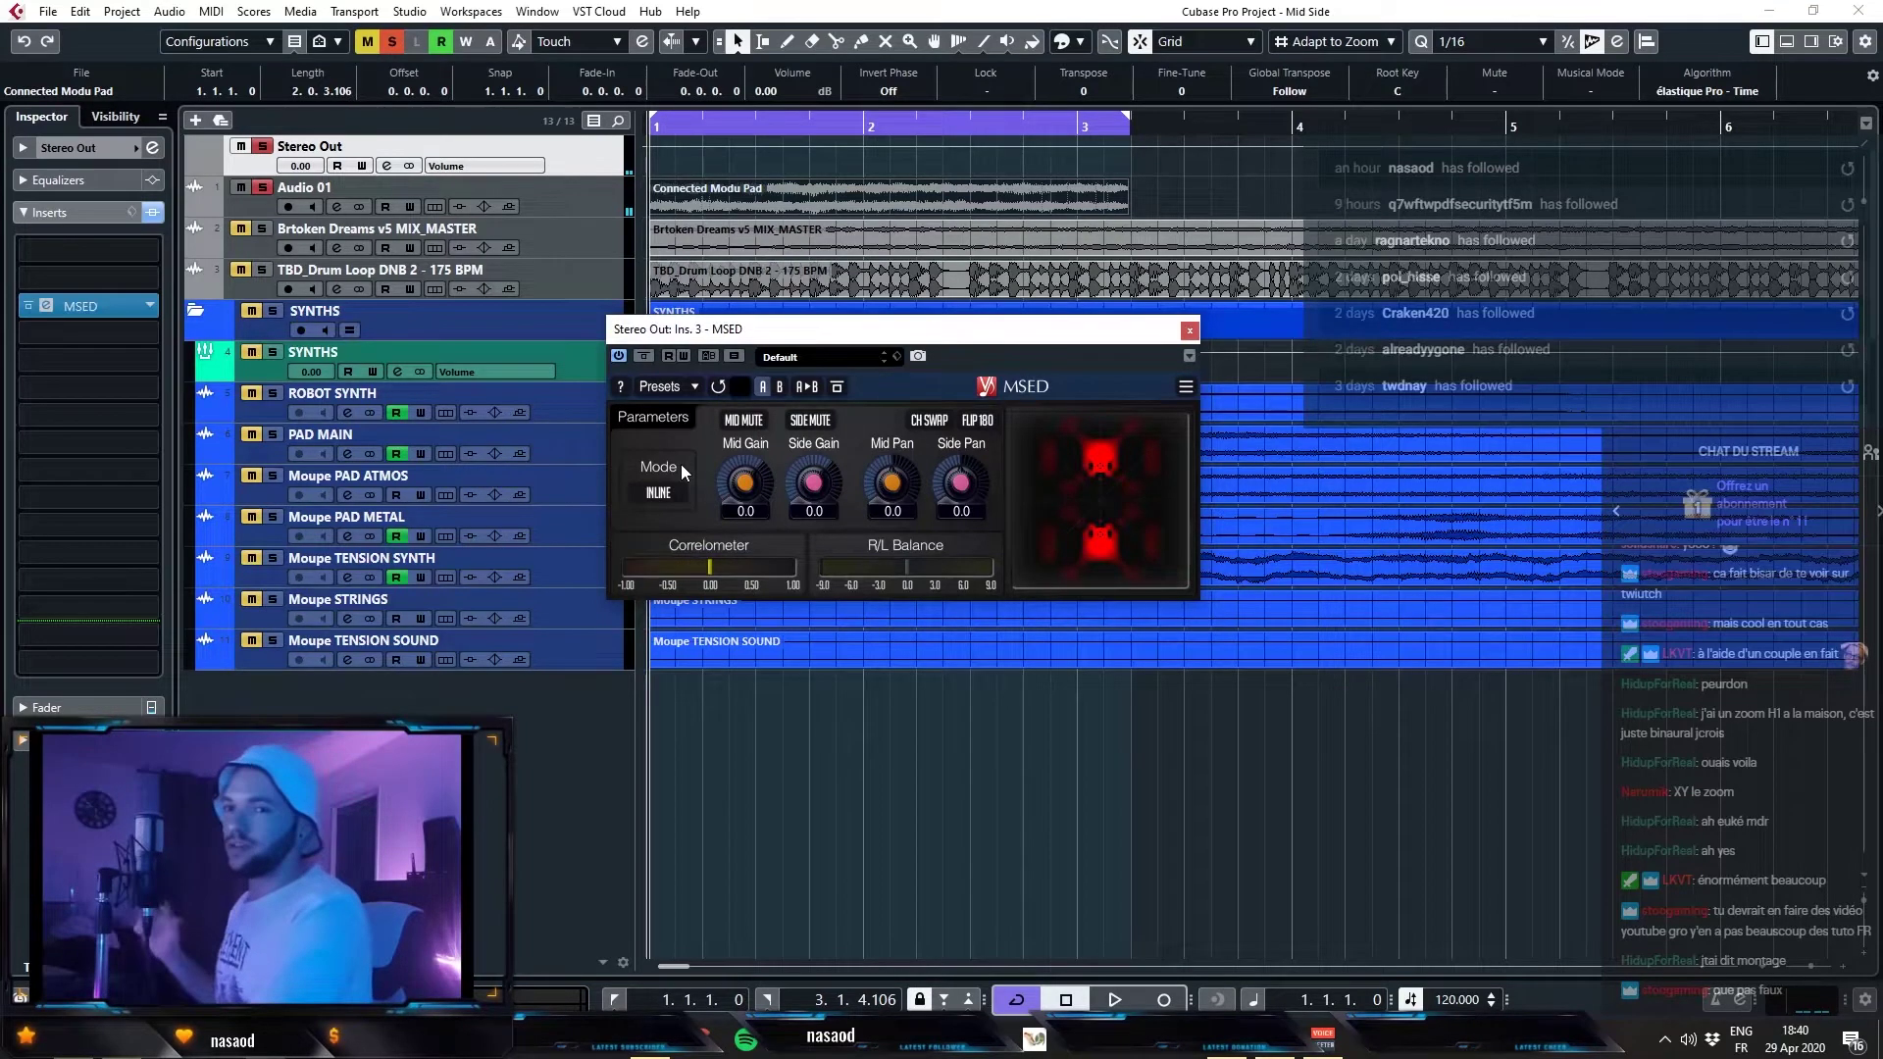
- Insert FabFilter Pro-Q 2 on the Audio 01 track and move it to a lower slot in the insert rack
key(Down)
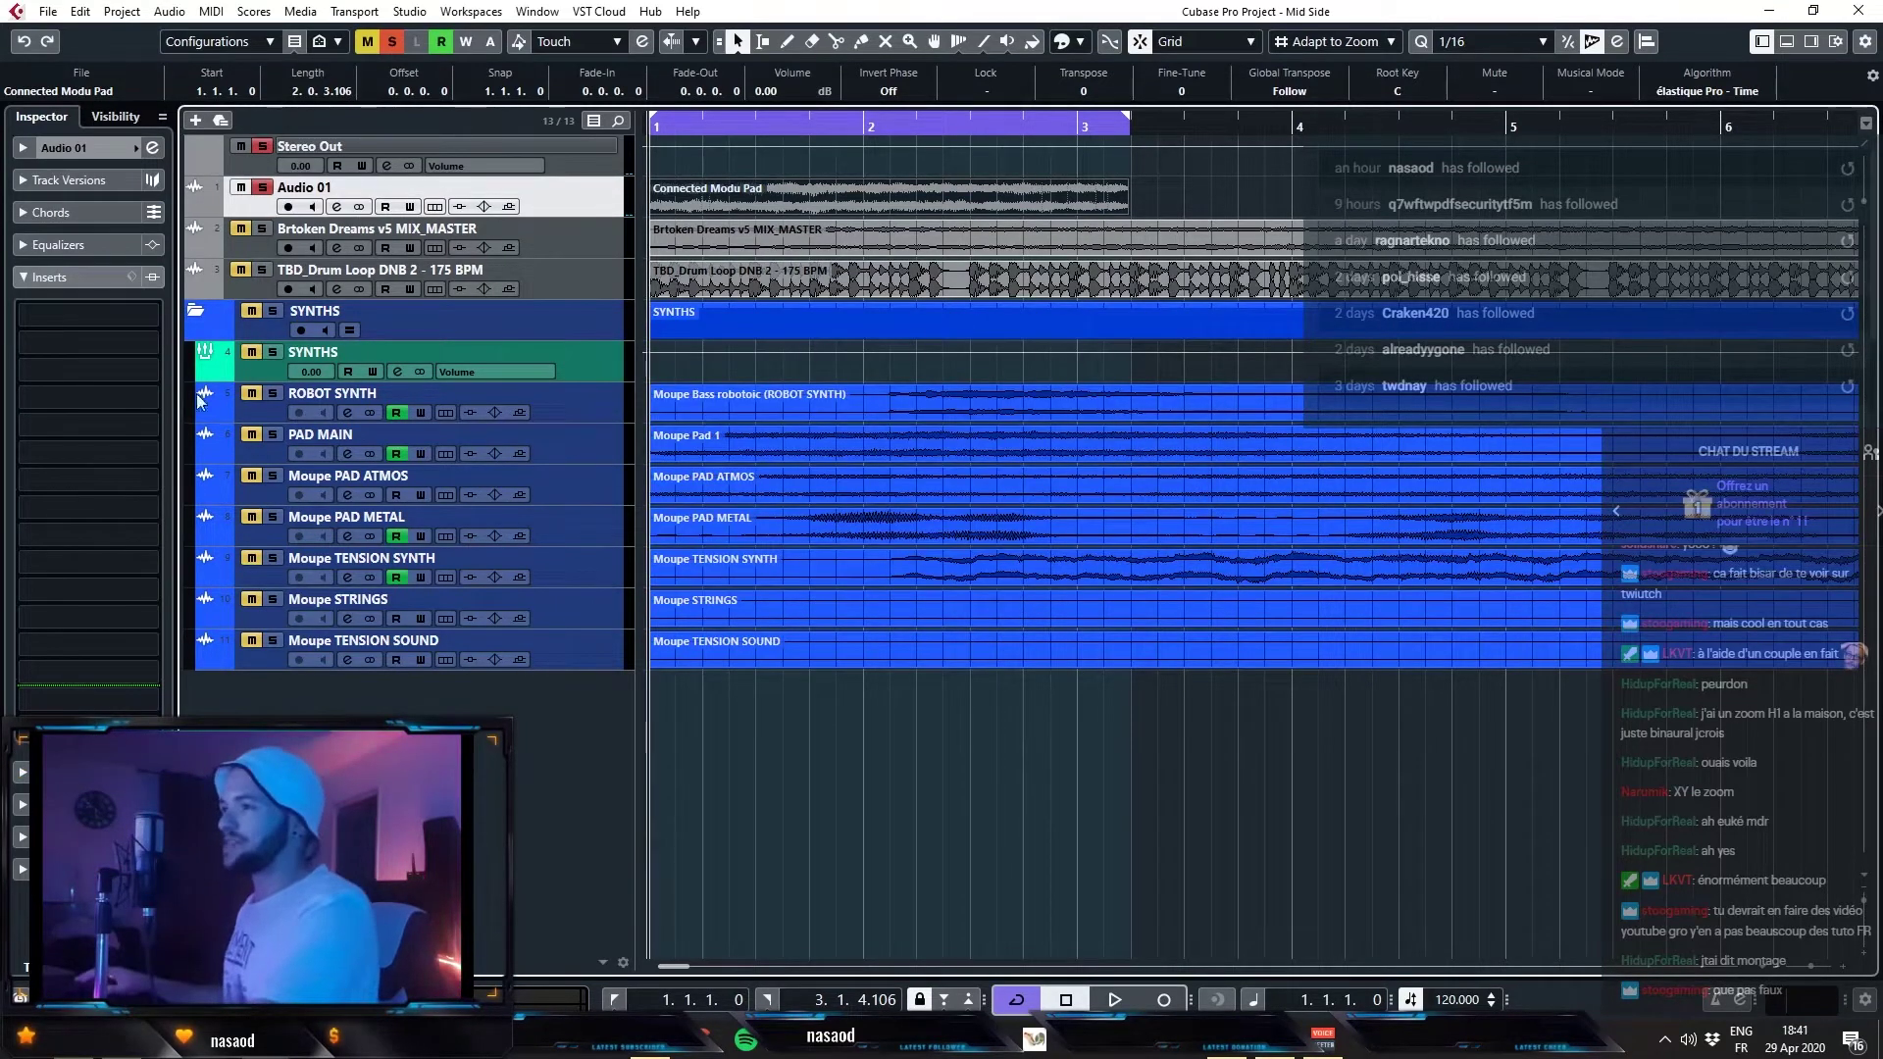
click(91, 343)
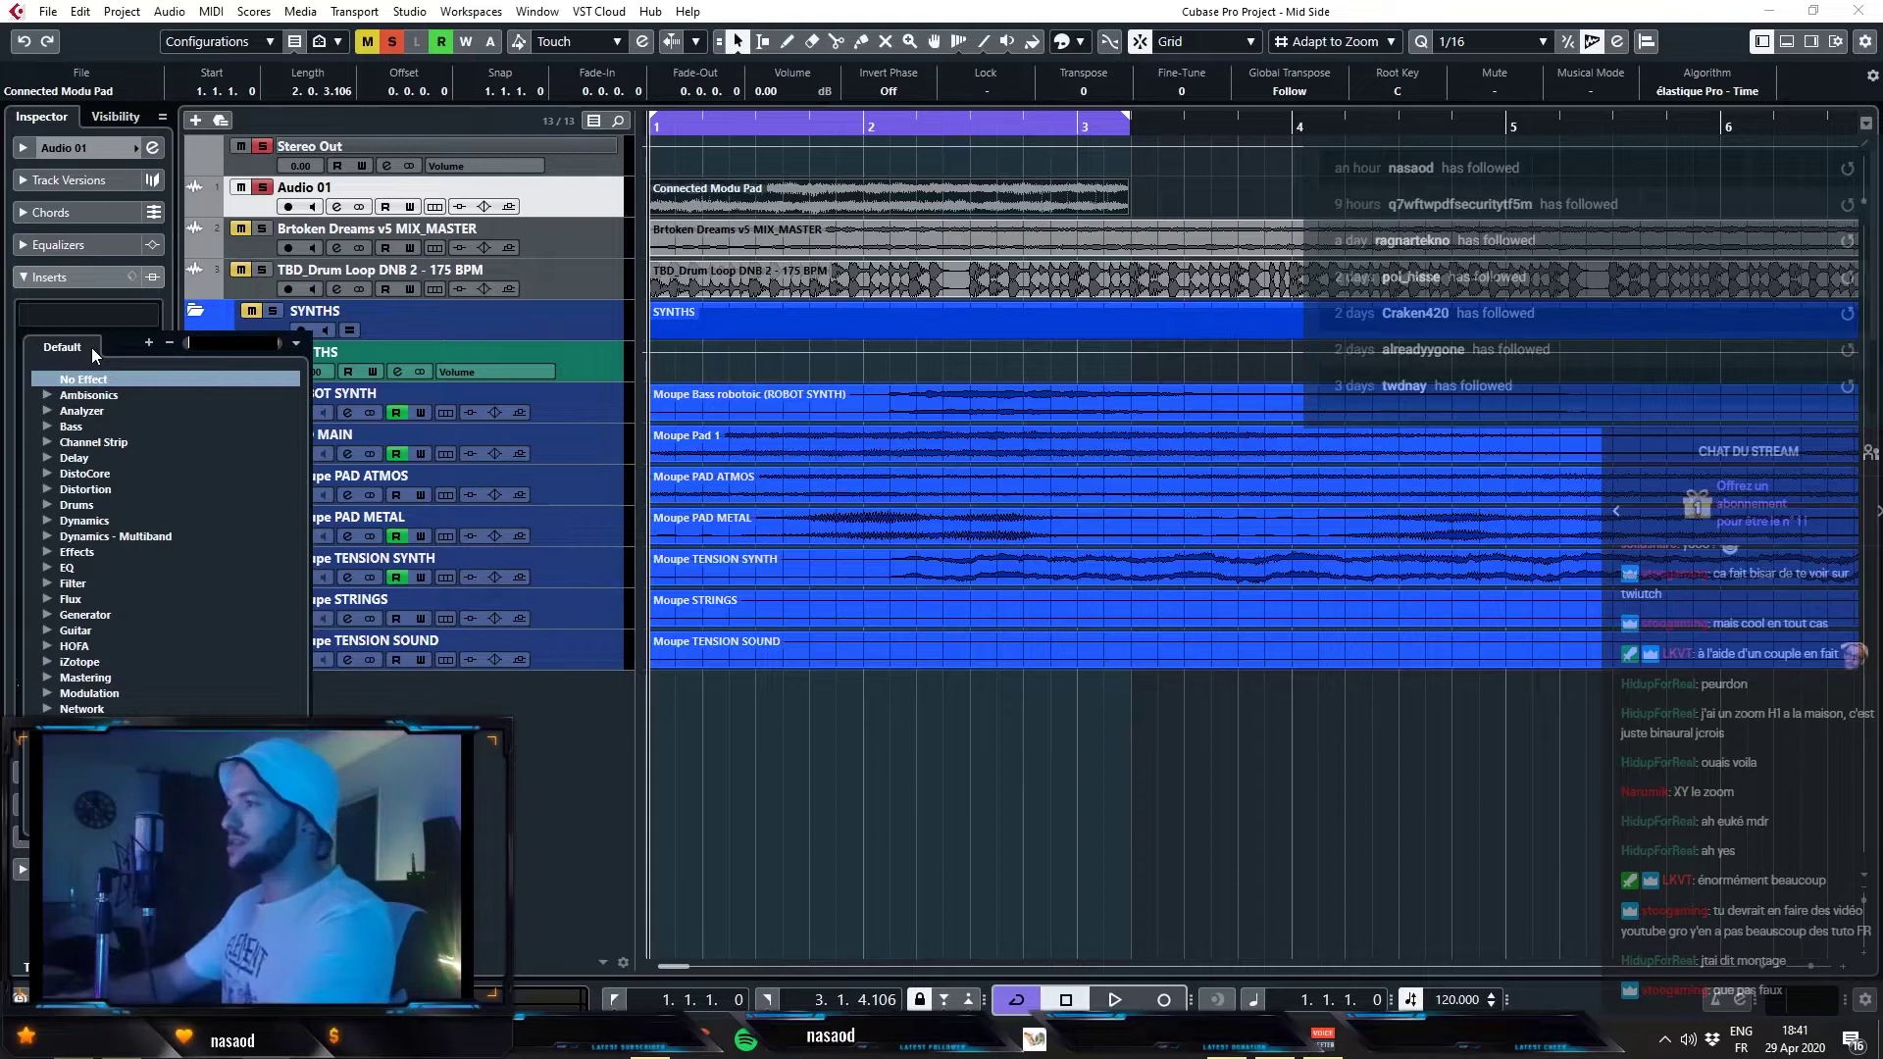
text(pro)
key(Down)
key(Down)
key(Return)
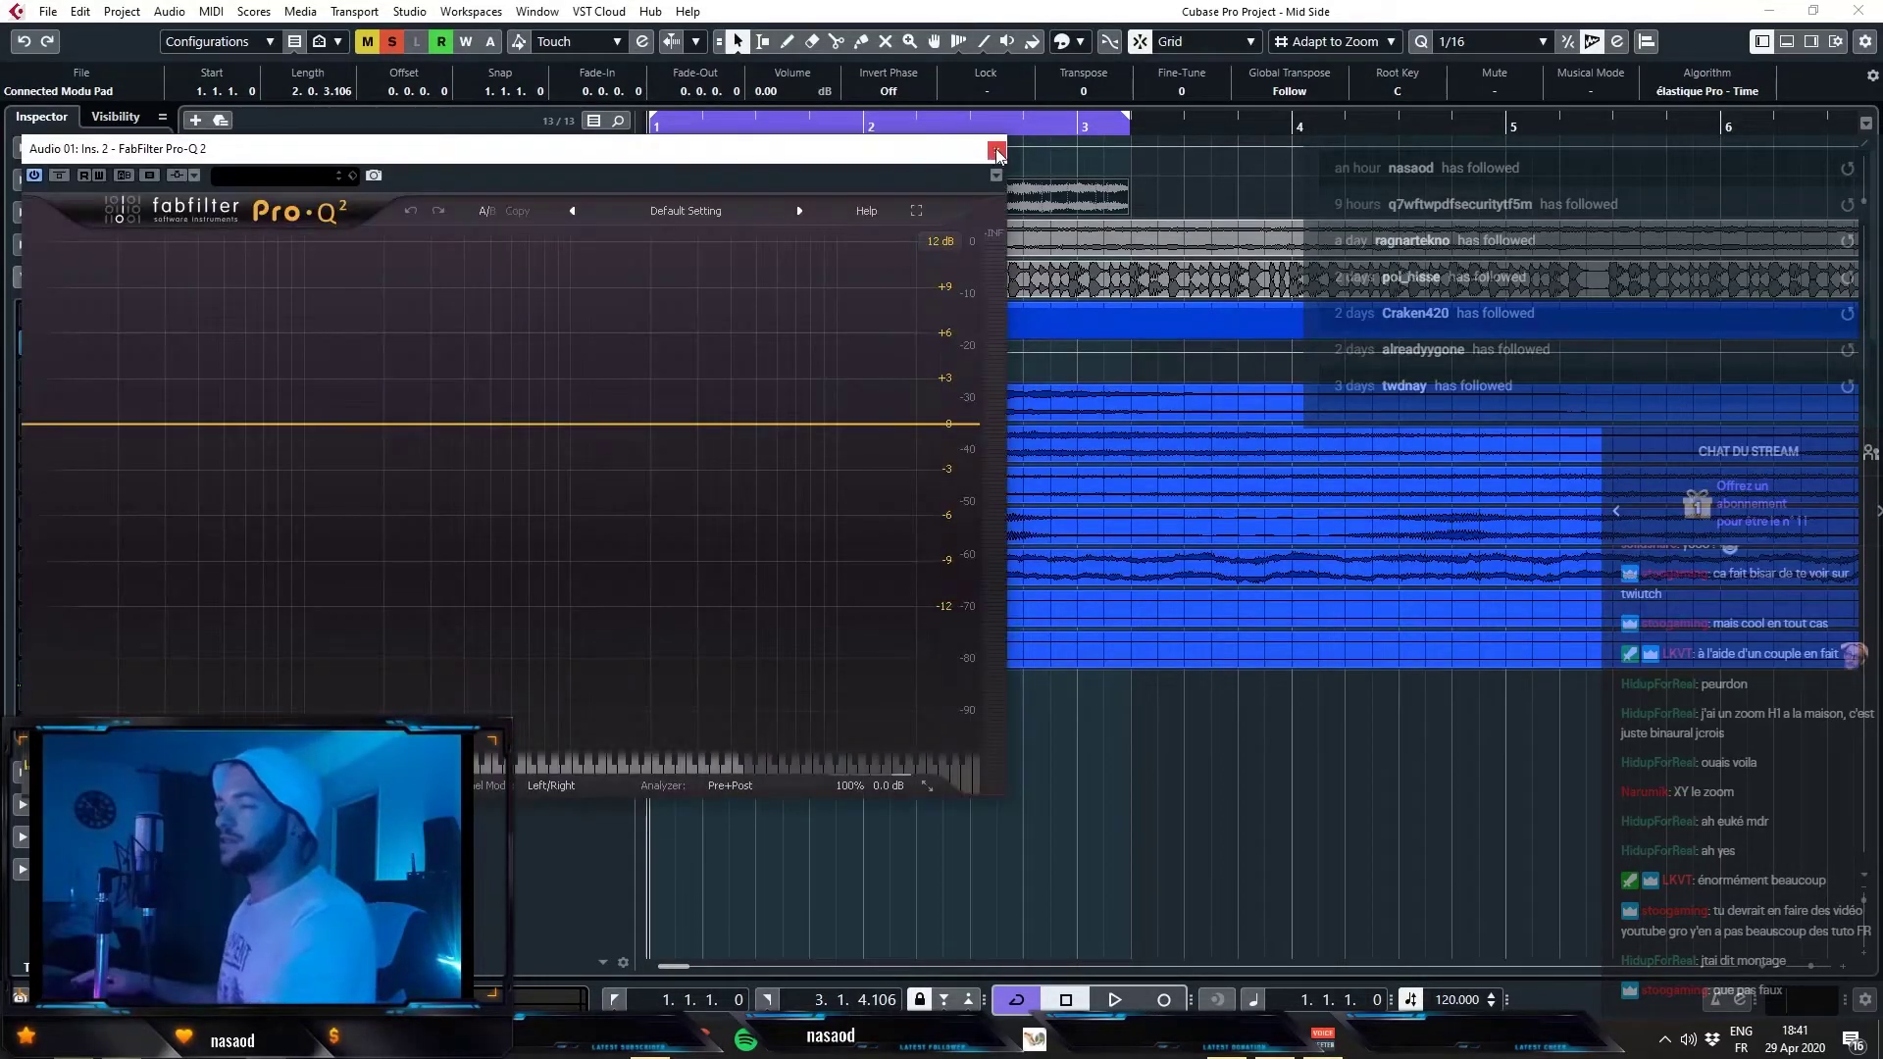
click(997, 152)
drag(79, 339, 38, 643)
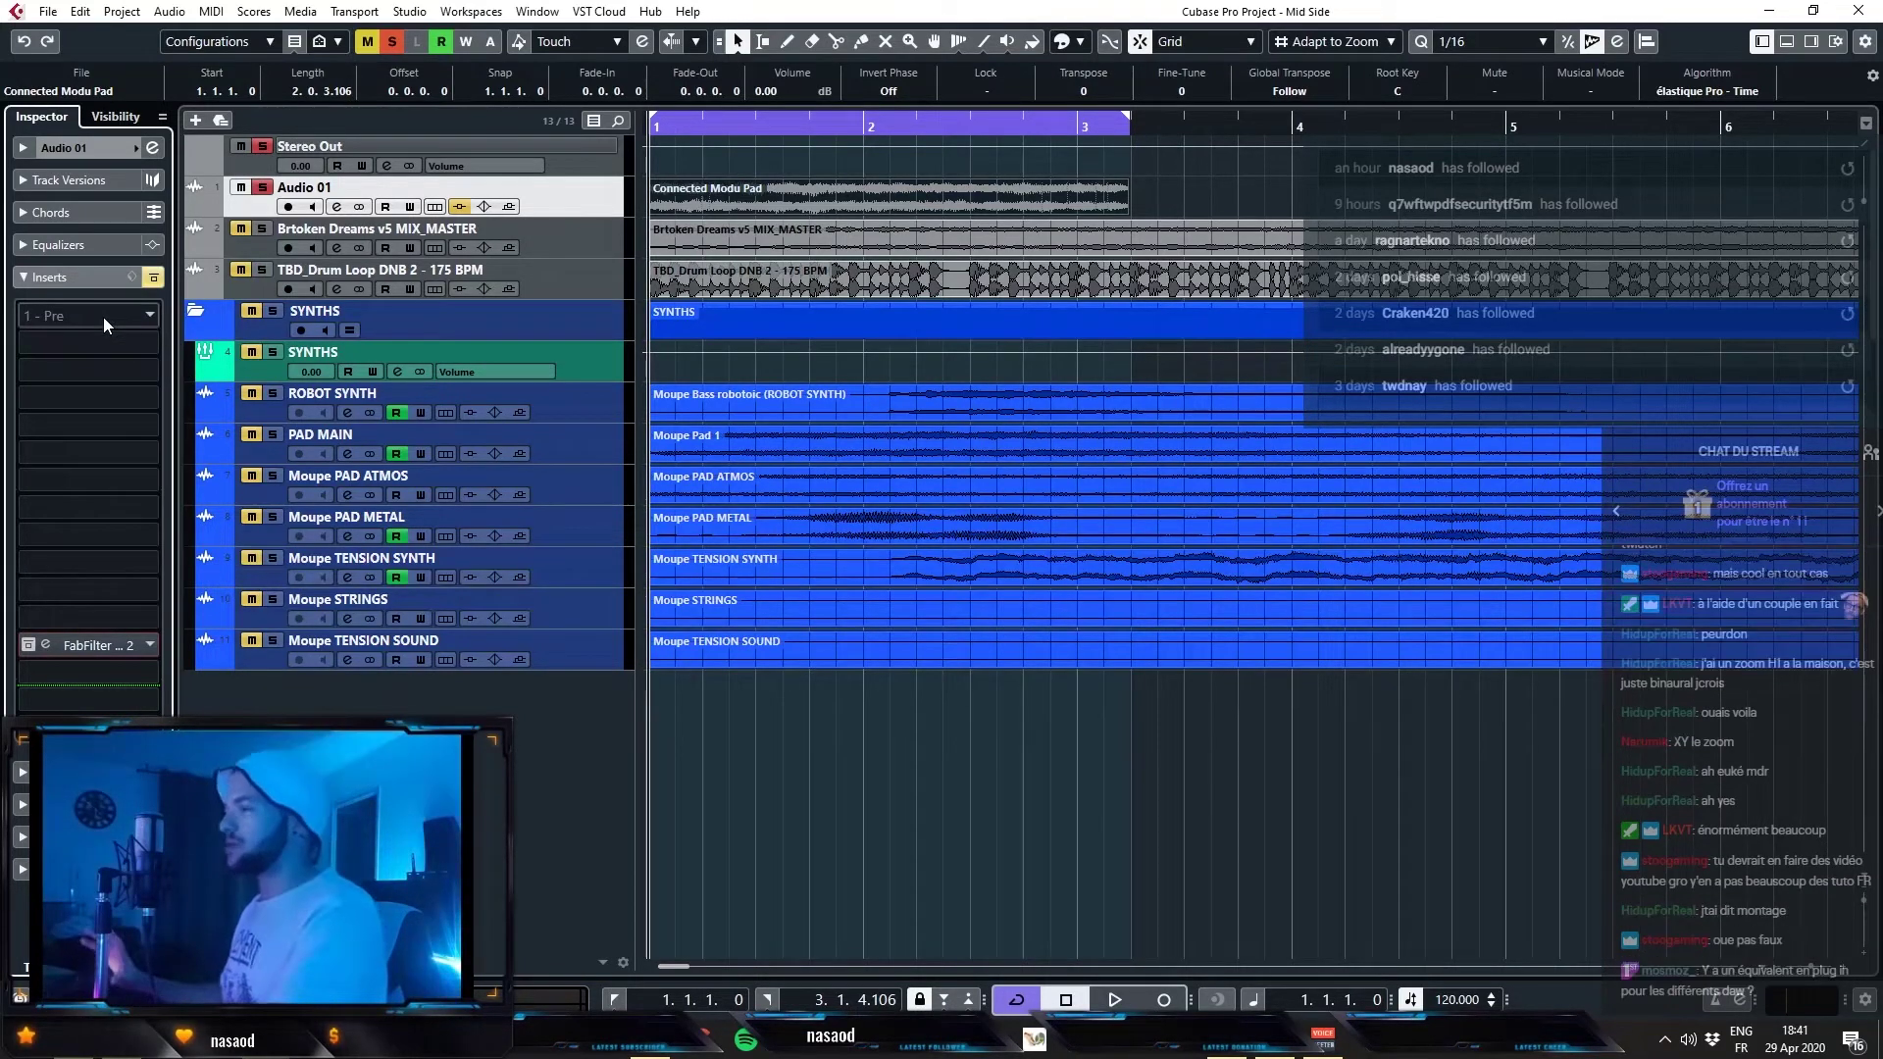
click(1178, 326)
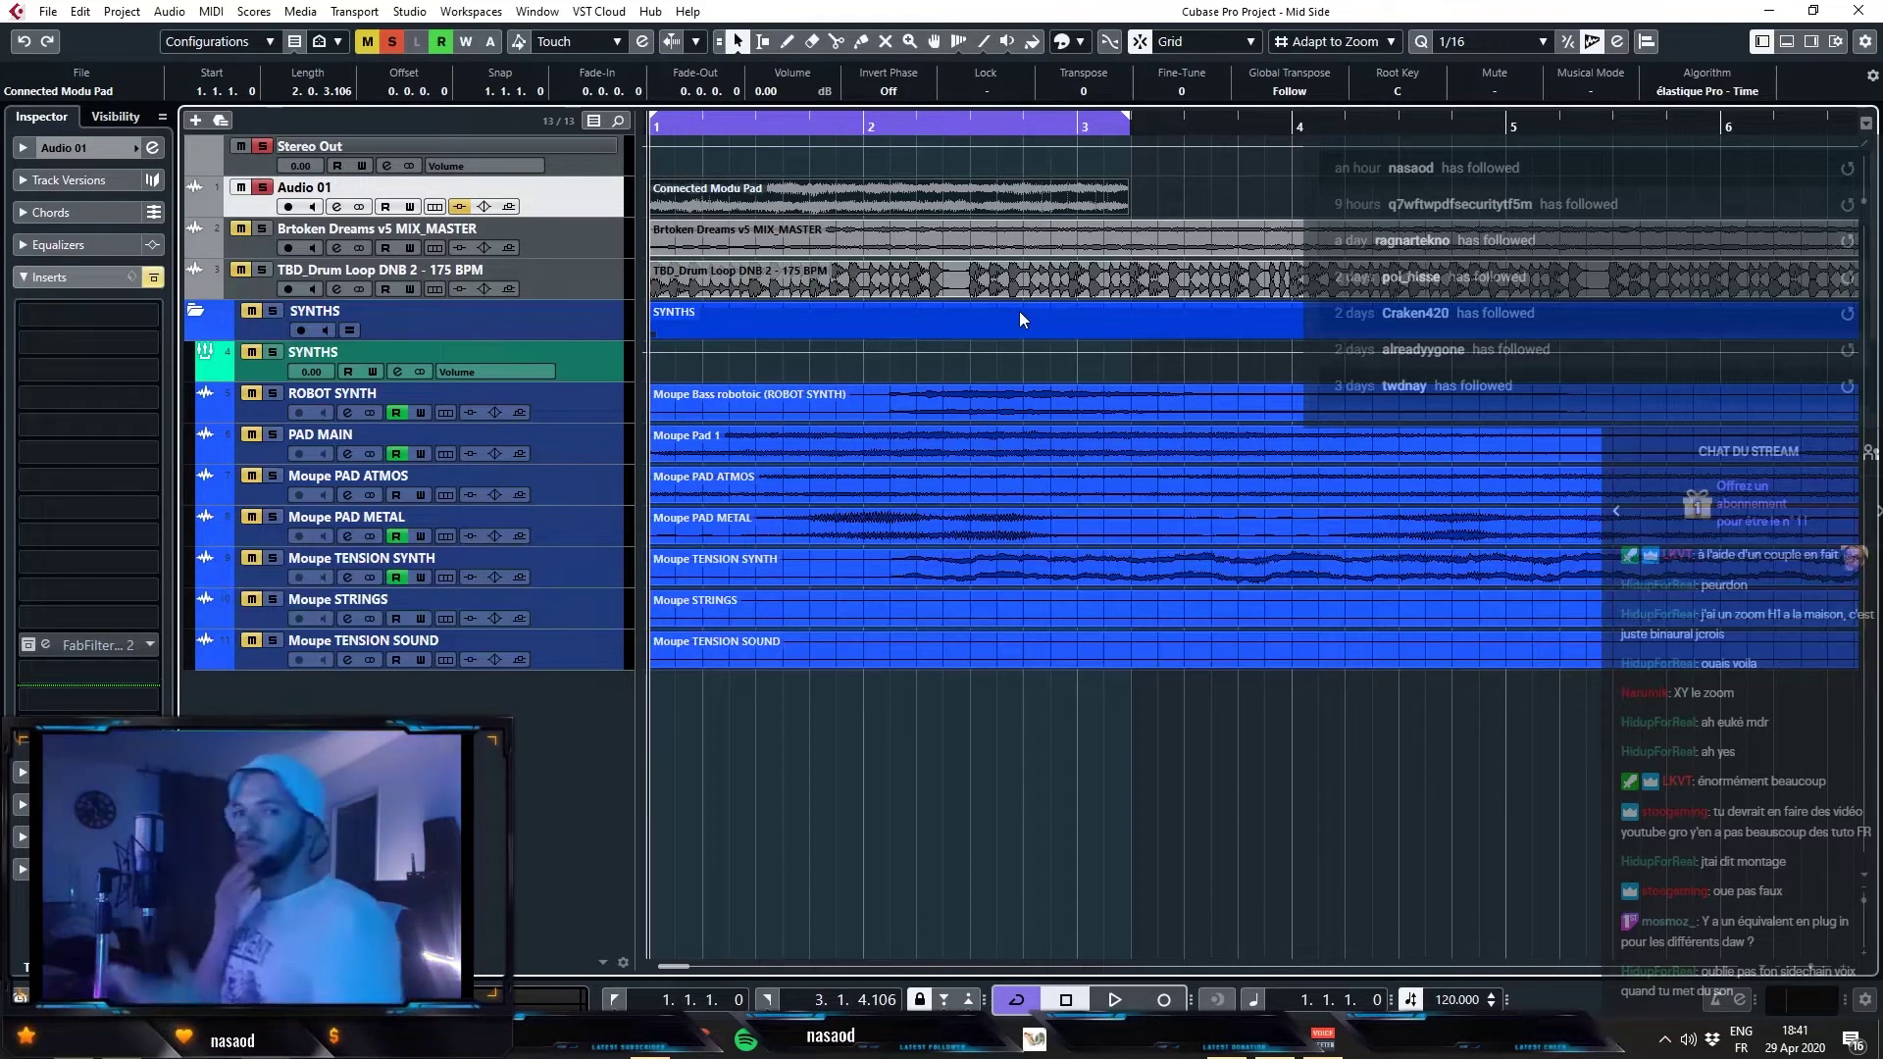
- Load StereoEnhancer in the second insert slot of the Audio 01 track
click(103, 335)
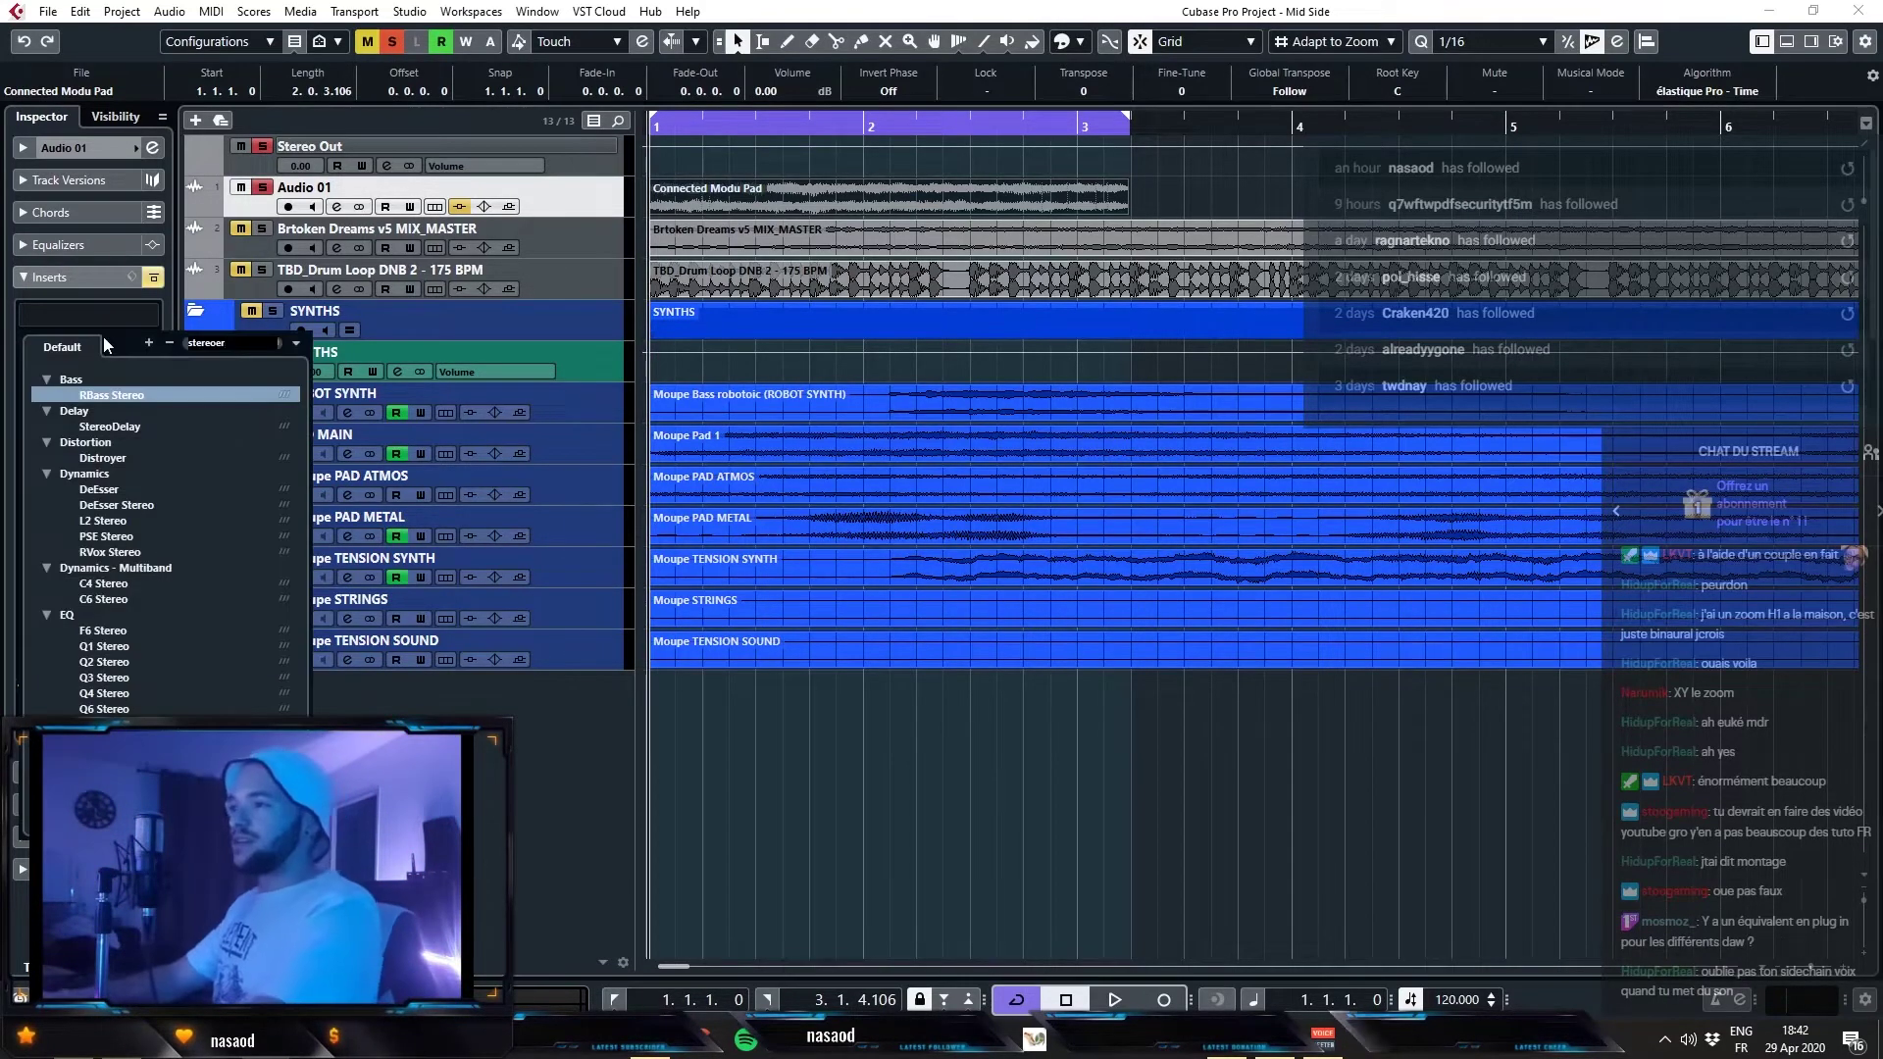
text(stereoe)
key(Return)
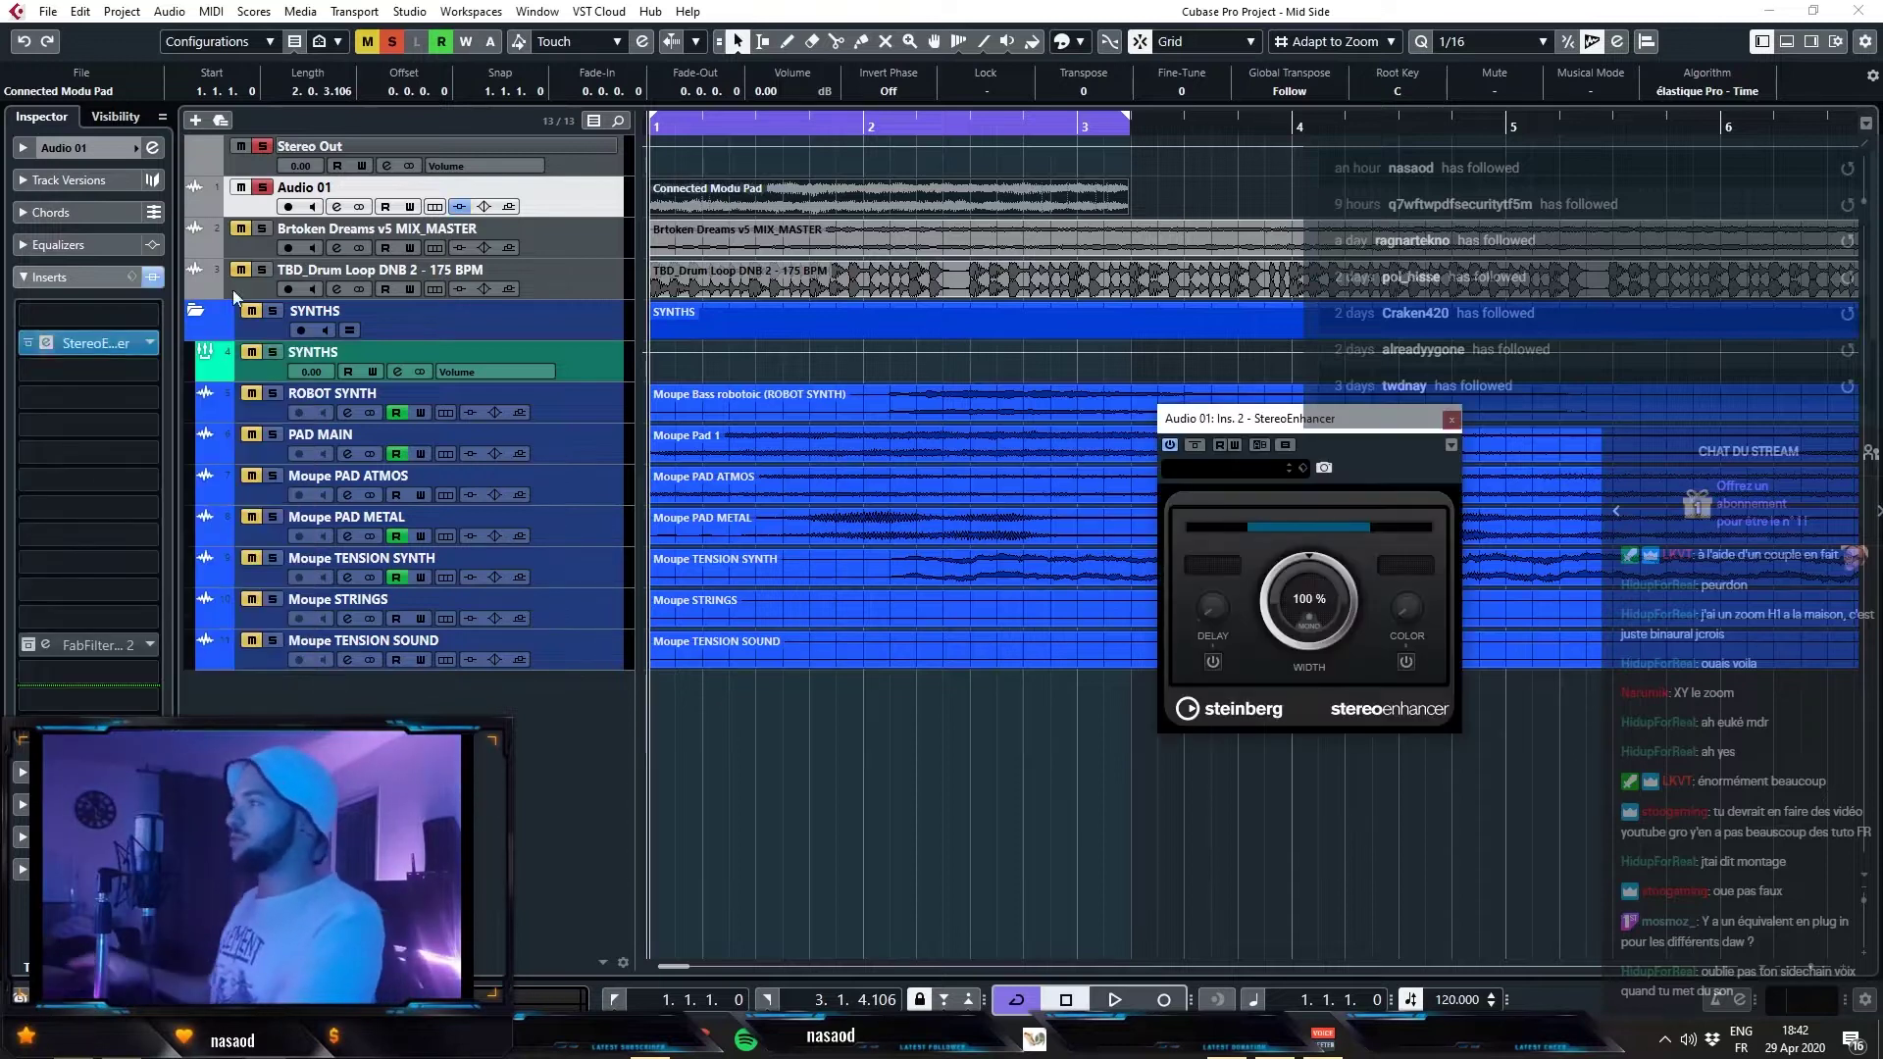
drag(1229, 423, 657, 359)
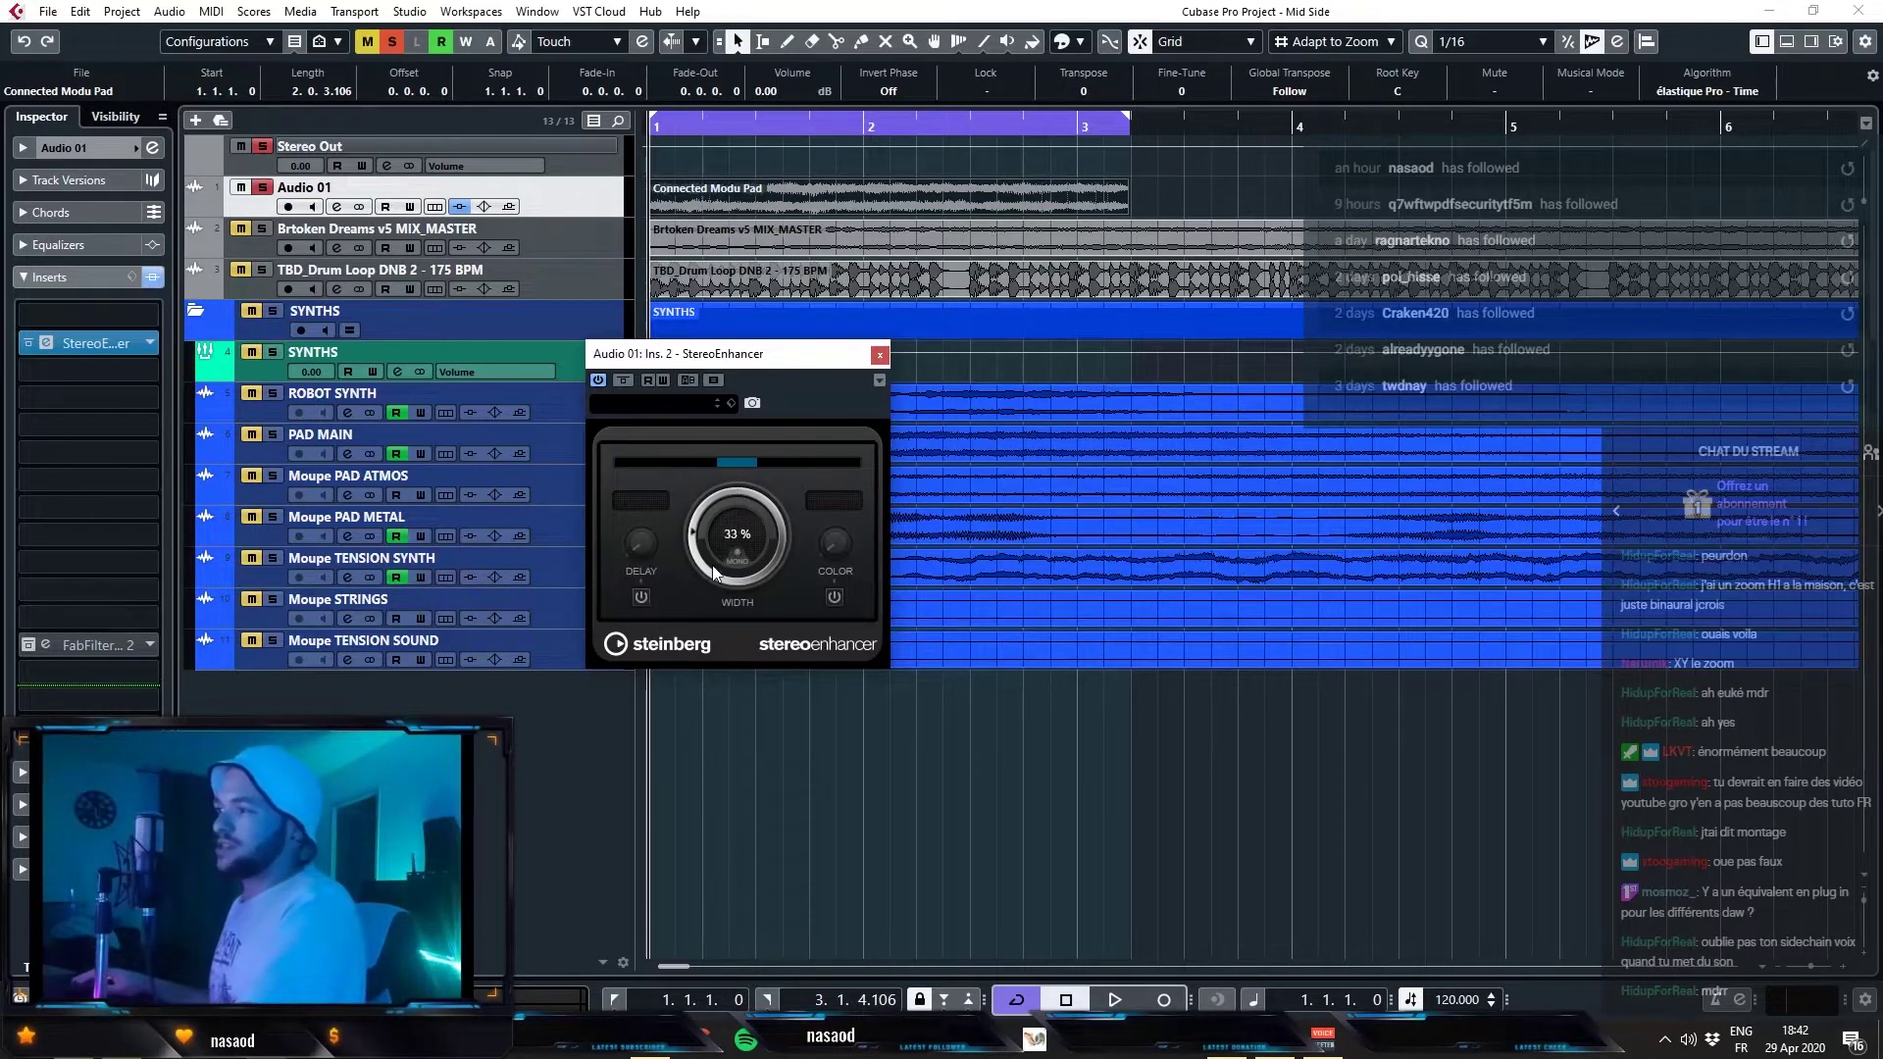
- Sweep the StereoEnhancer width down to 0 %, up to 200 %, and back to 92 %
mouse_move(722, 559)
mouse_down()
mouse_move(726, 503)
mouse_move(718, 546)
mouse_up()
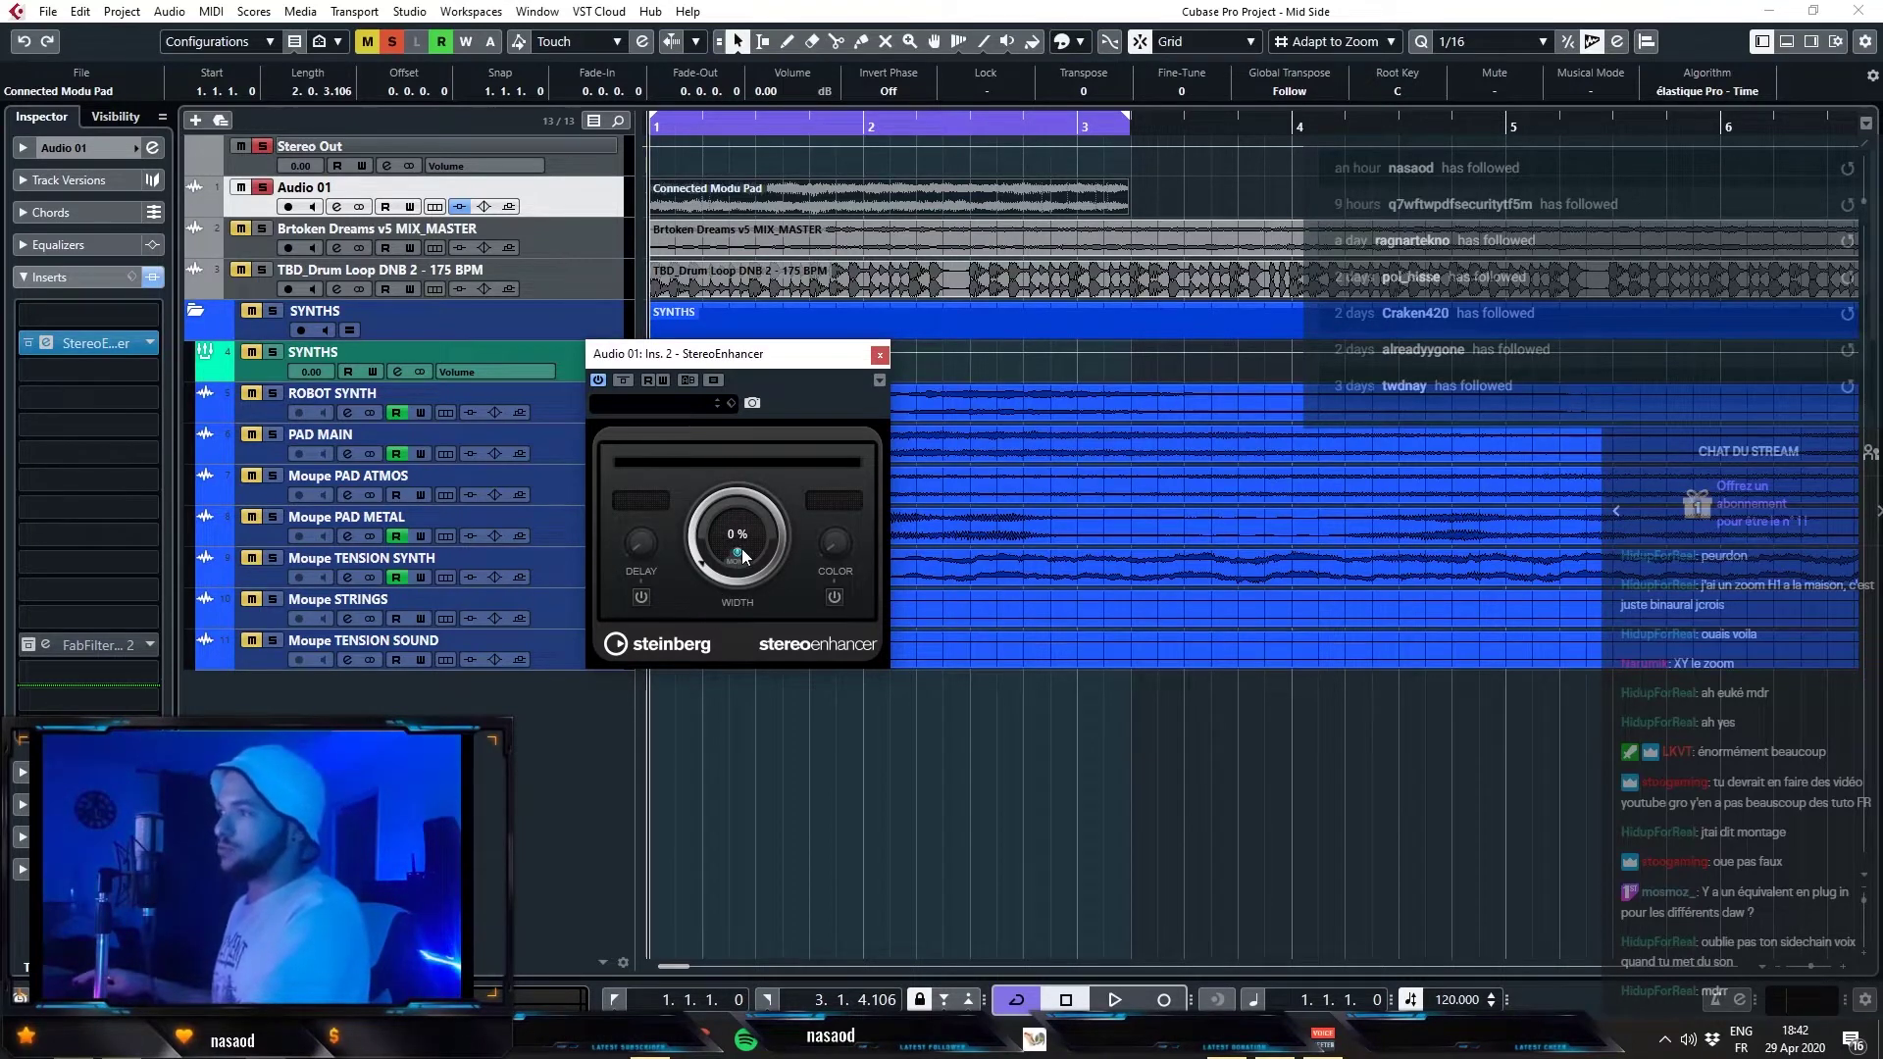
drag(714, 534, 698, 245)
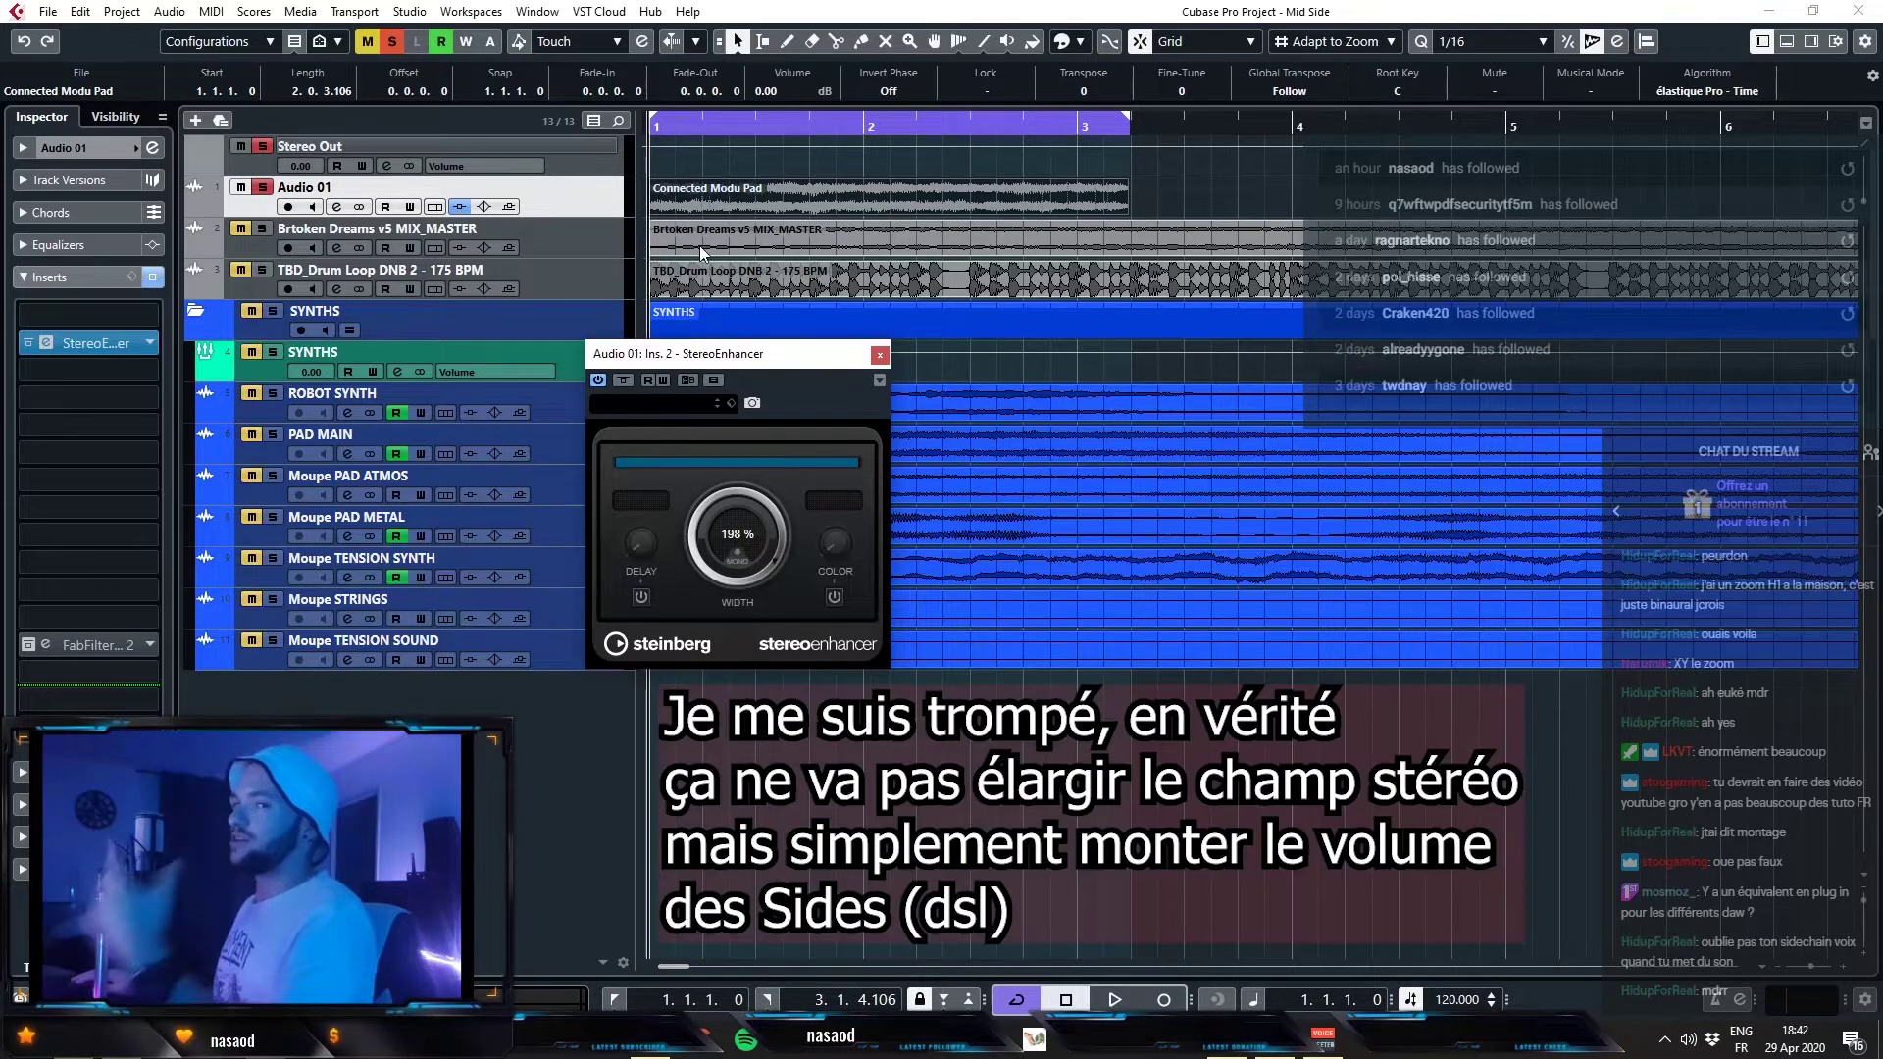
drag(699, 245, 693, 156)
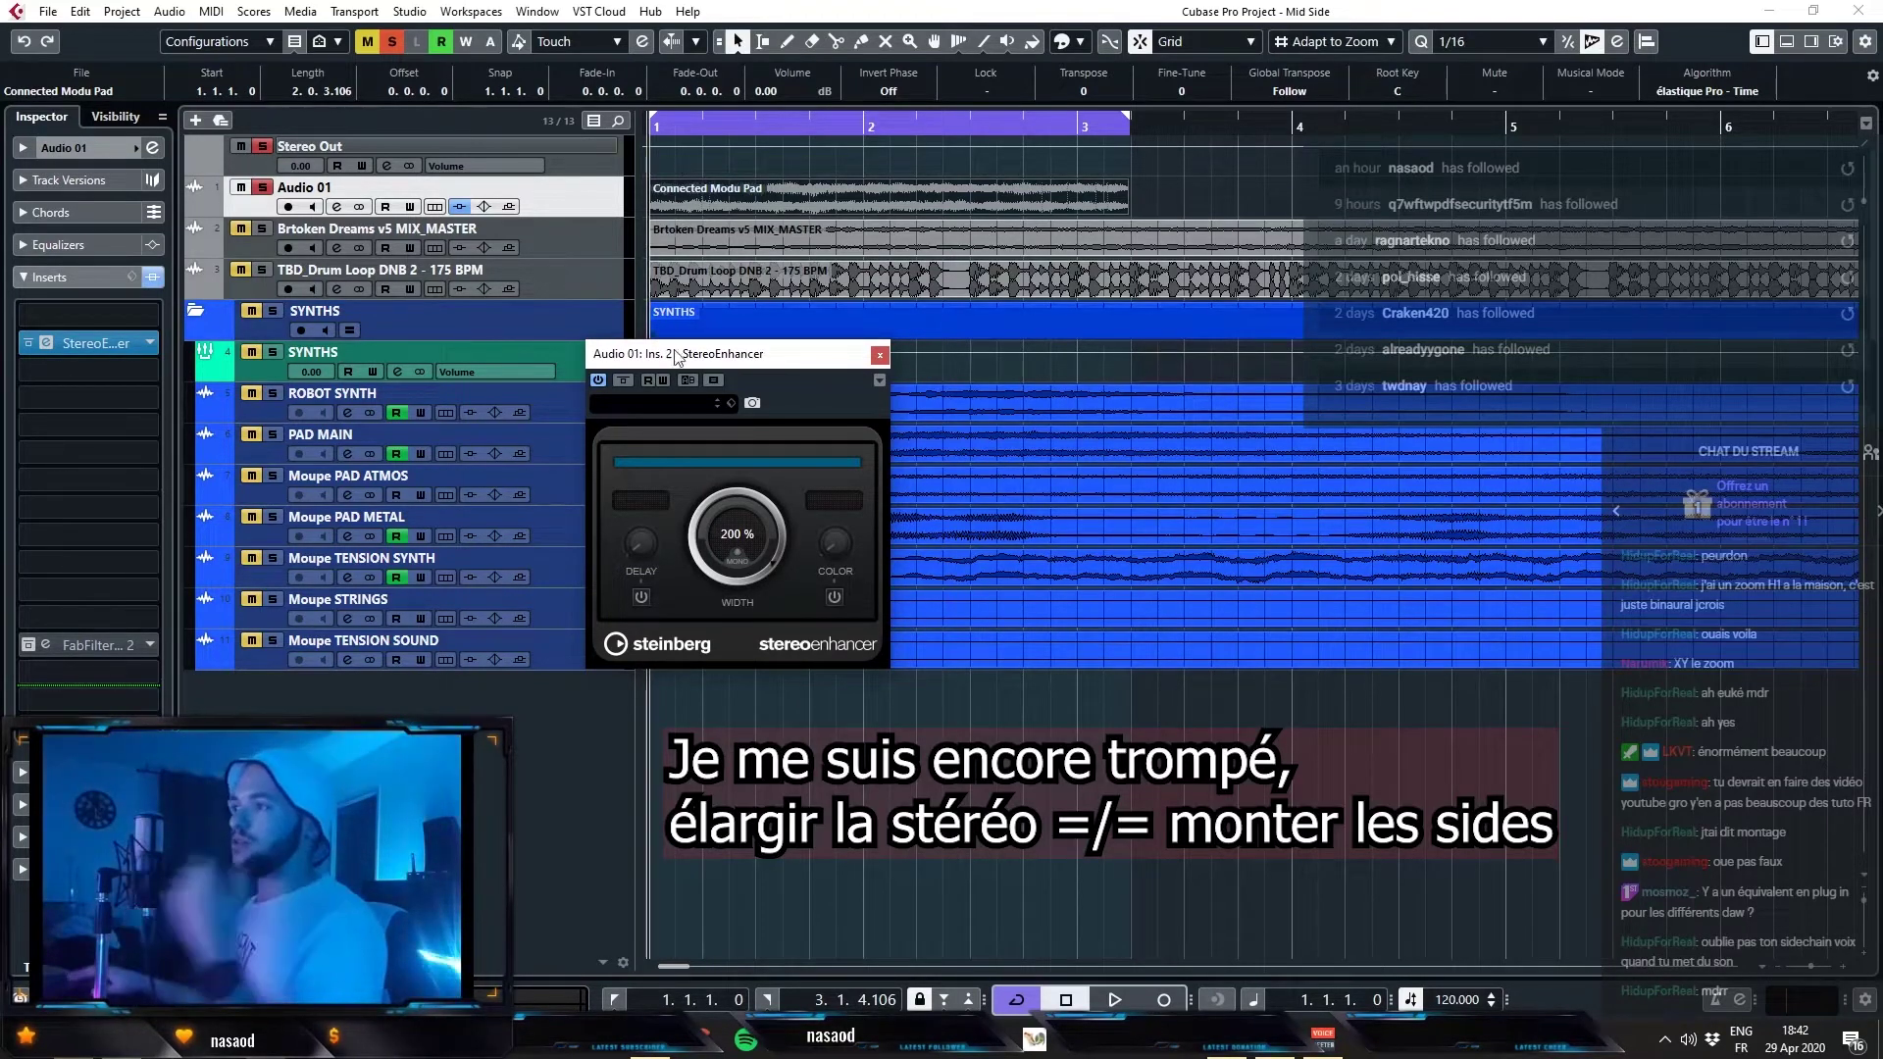
drag(727, 522, 730, 680)
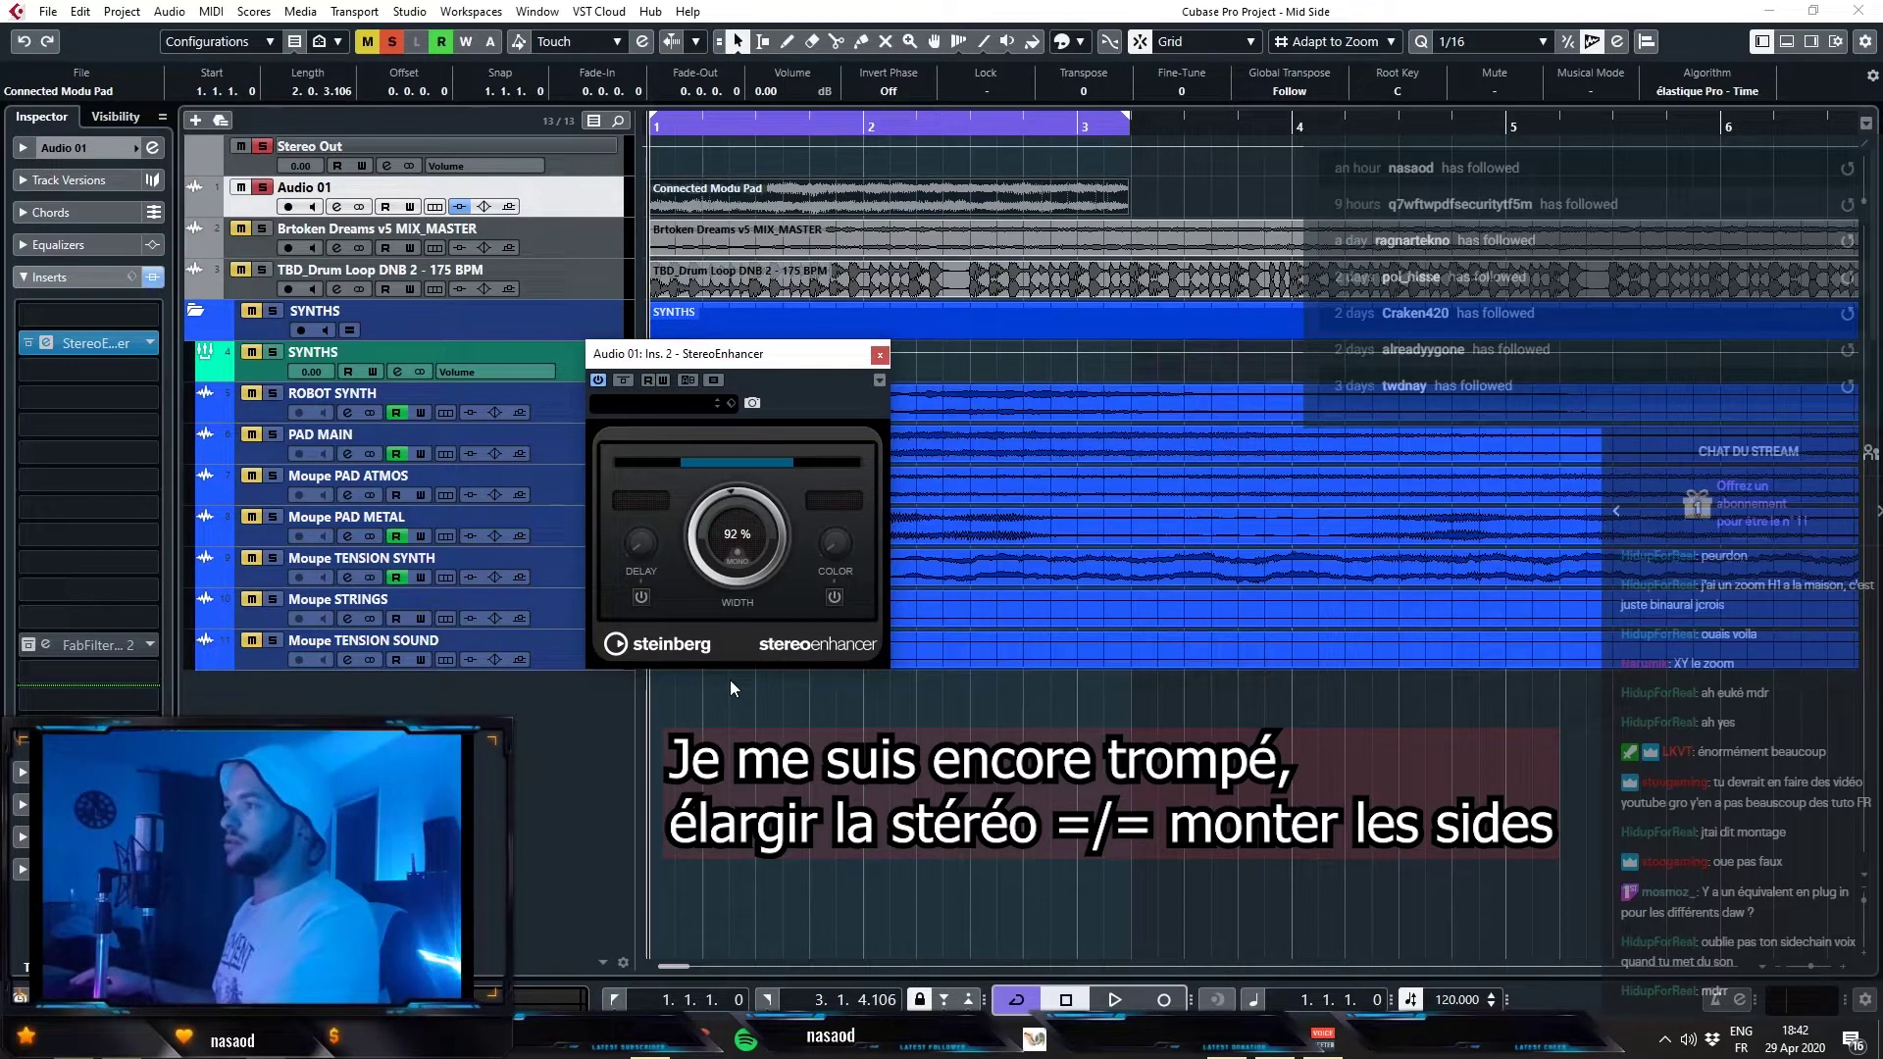
- Play the pad while raising the StereoEnhancer width to 200 %, and stop playback
scroll(744, 528, up, 3)
key(space)
drag(743, 508, 743, 194)
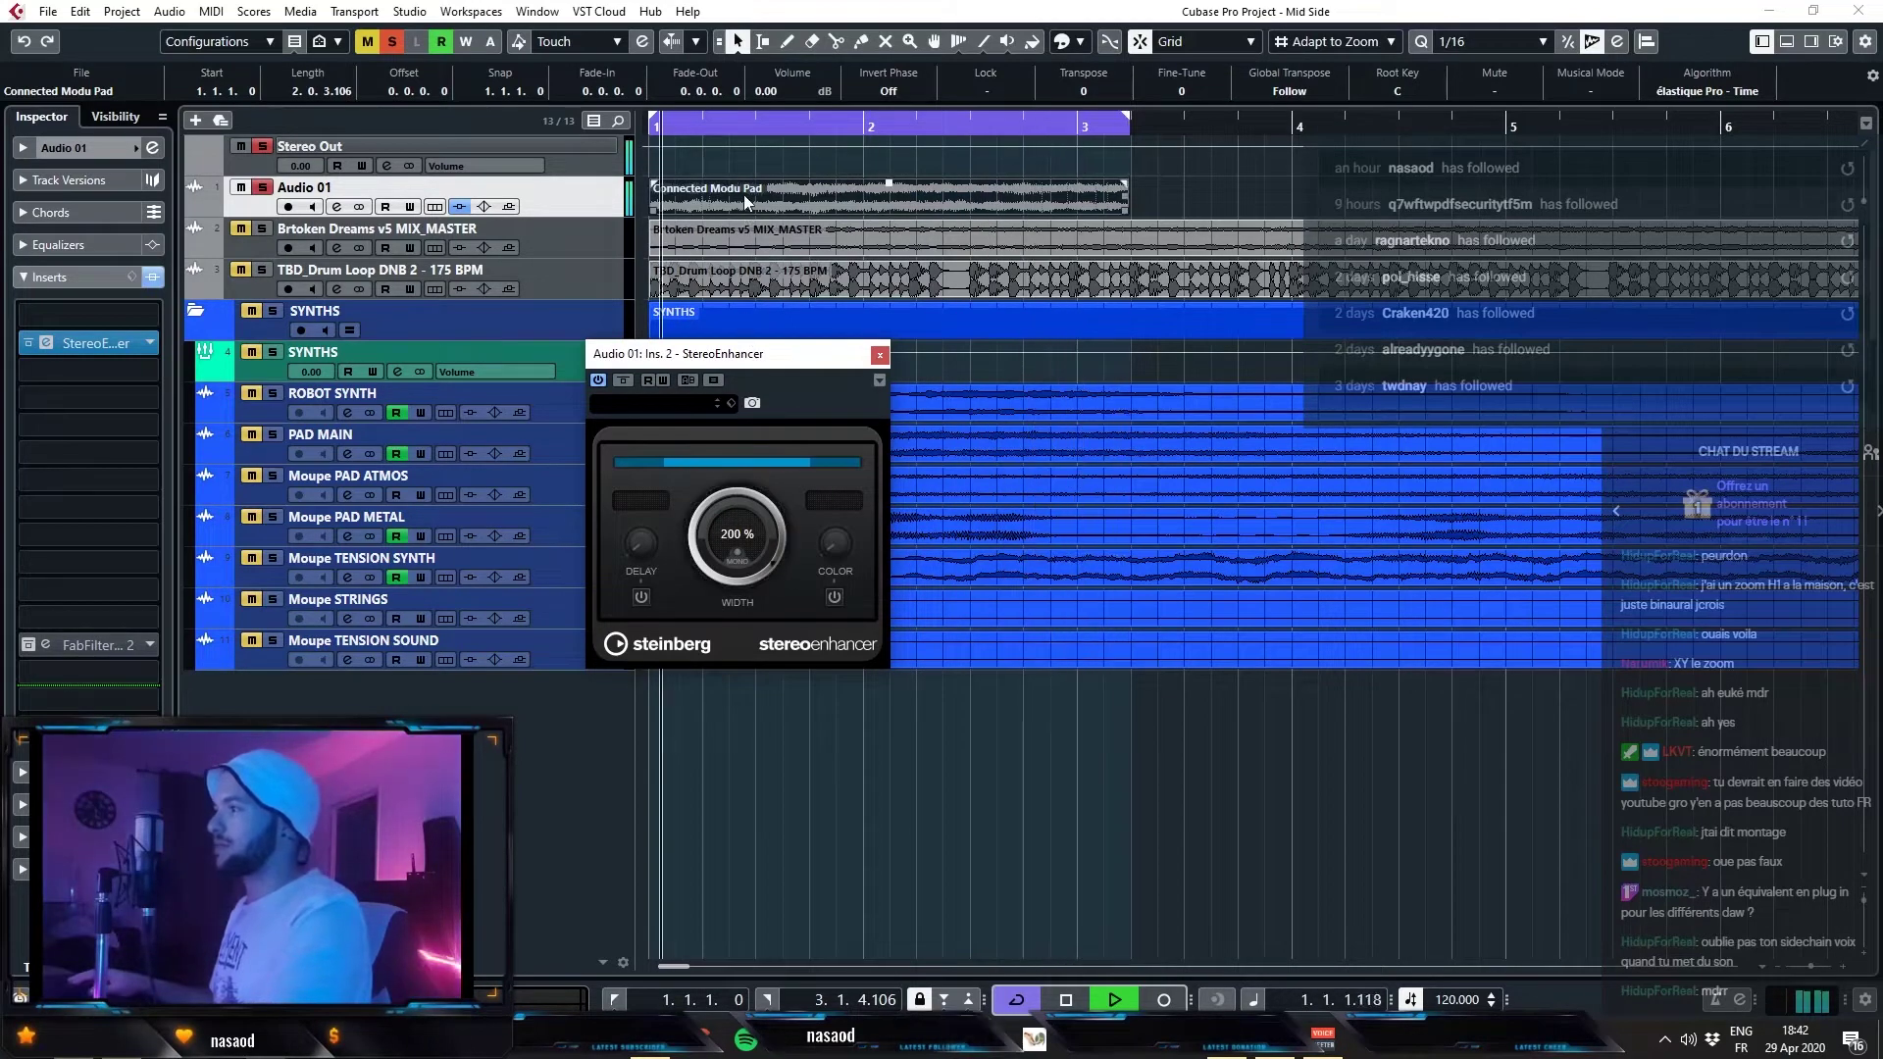
key(space)
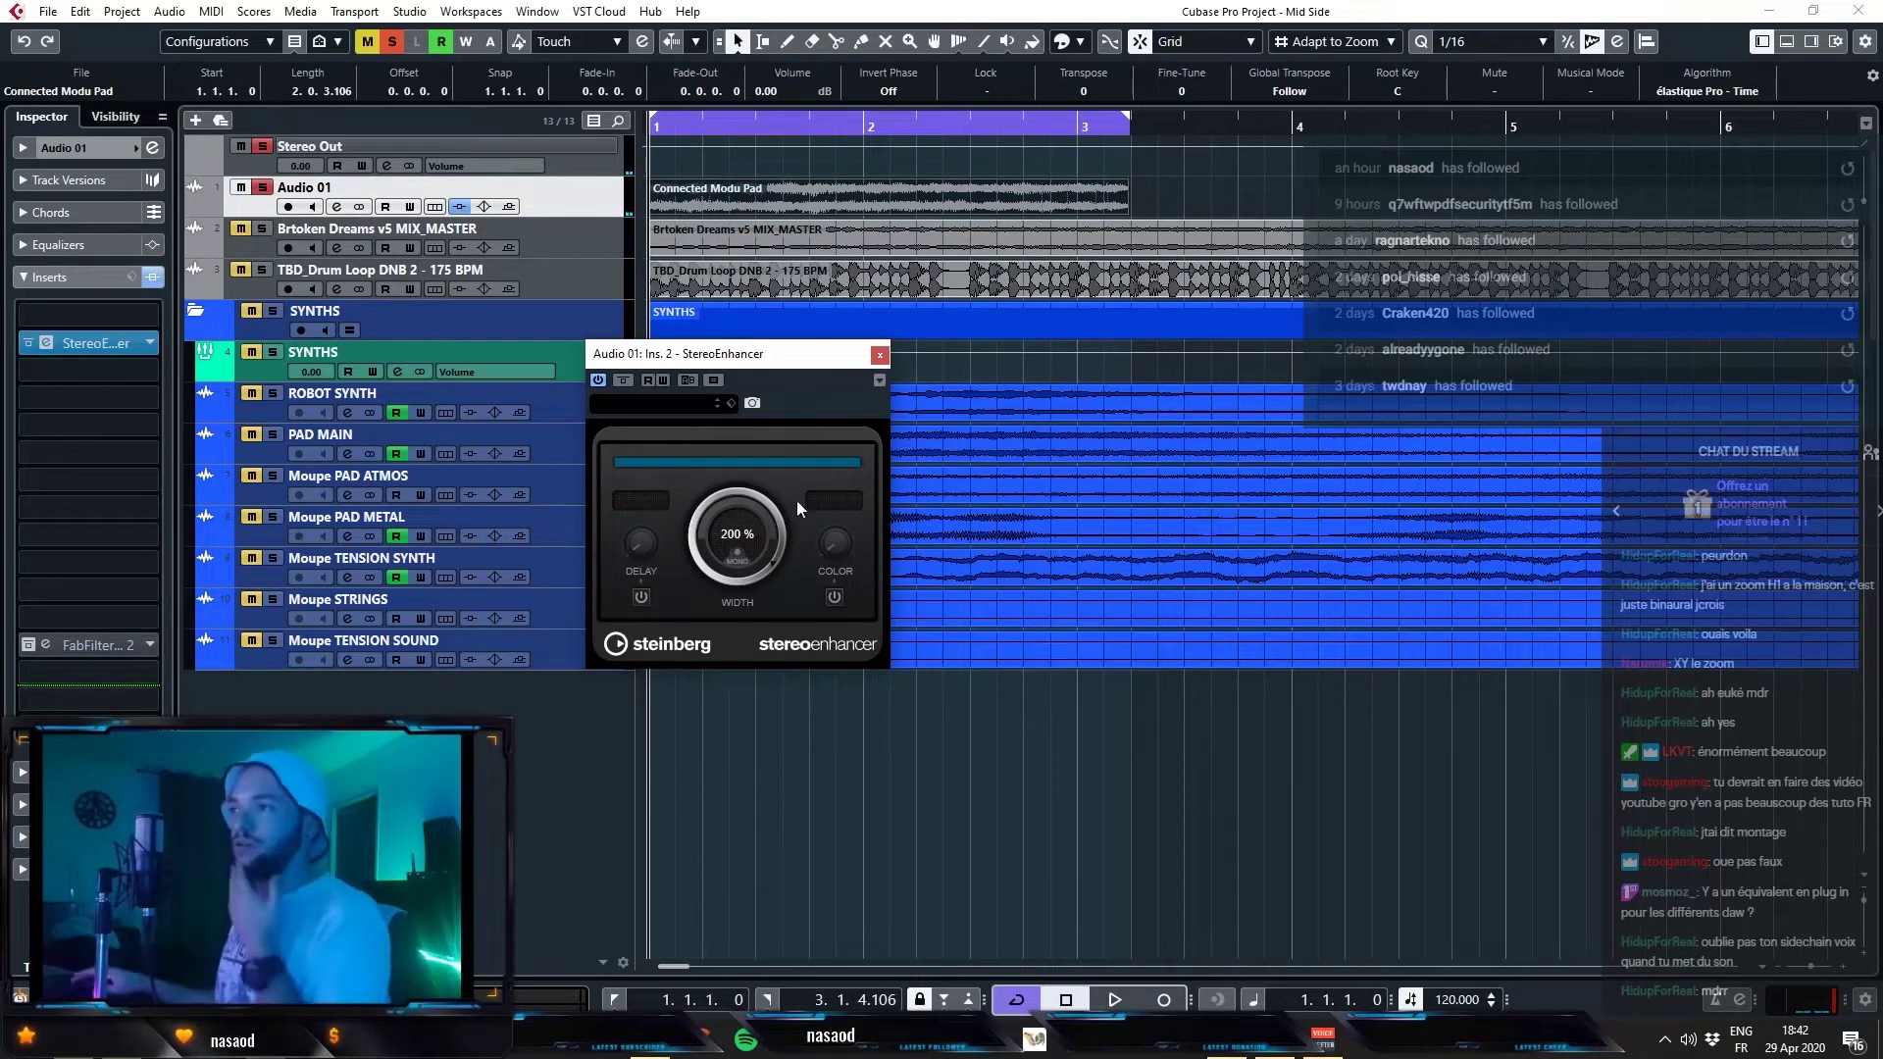
- Reset the StereoEnhancer width to 100 %, raise it to 200 %, and duplicate the Audio 01 track
ctrl+click(741, 520)
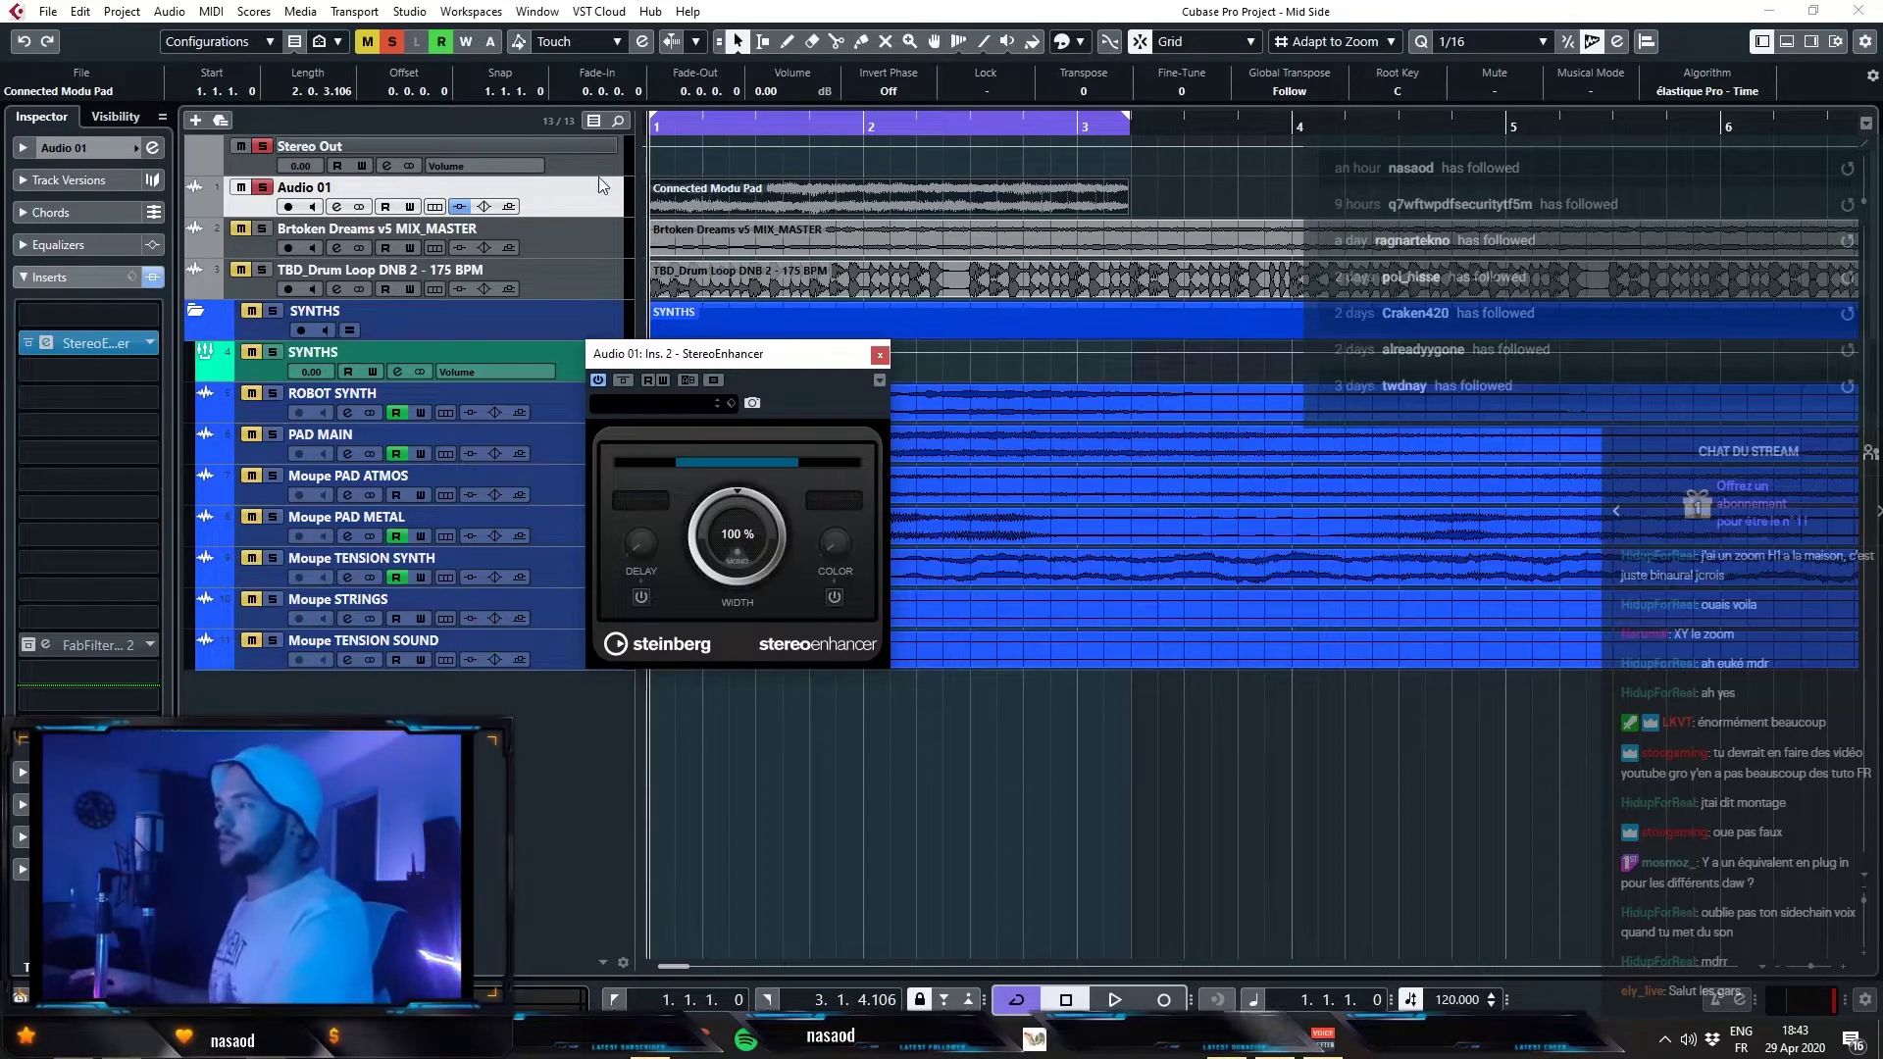
drag(737, 503, 722, 214)
right_click(616, 202)
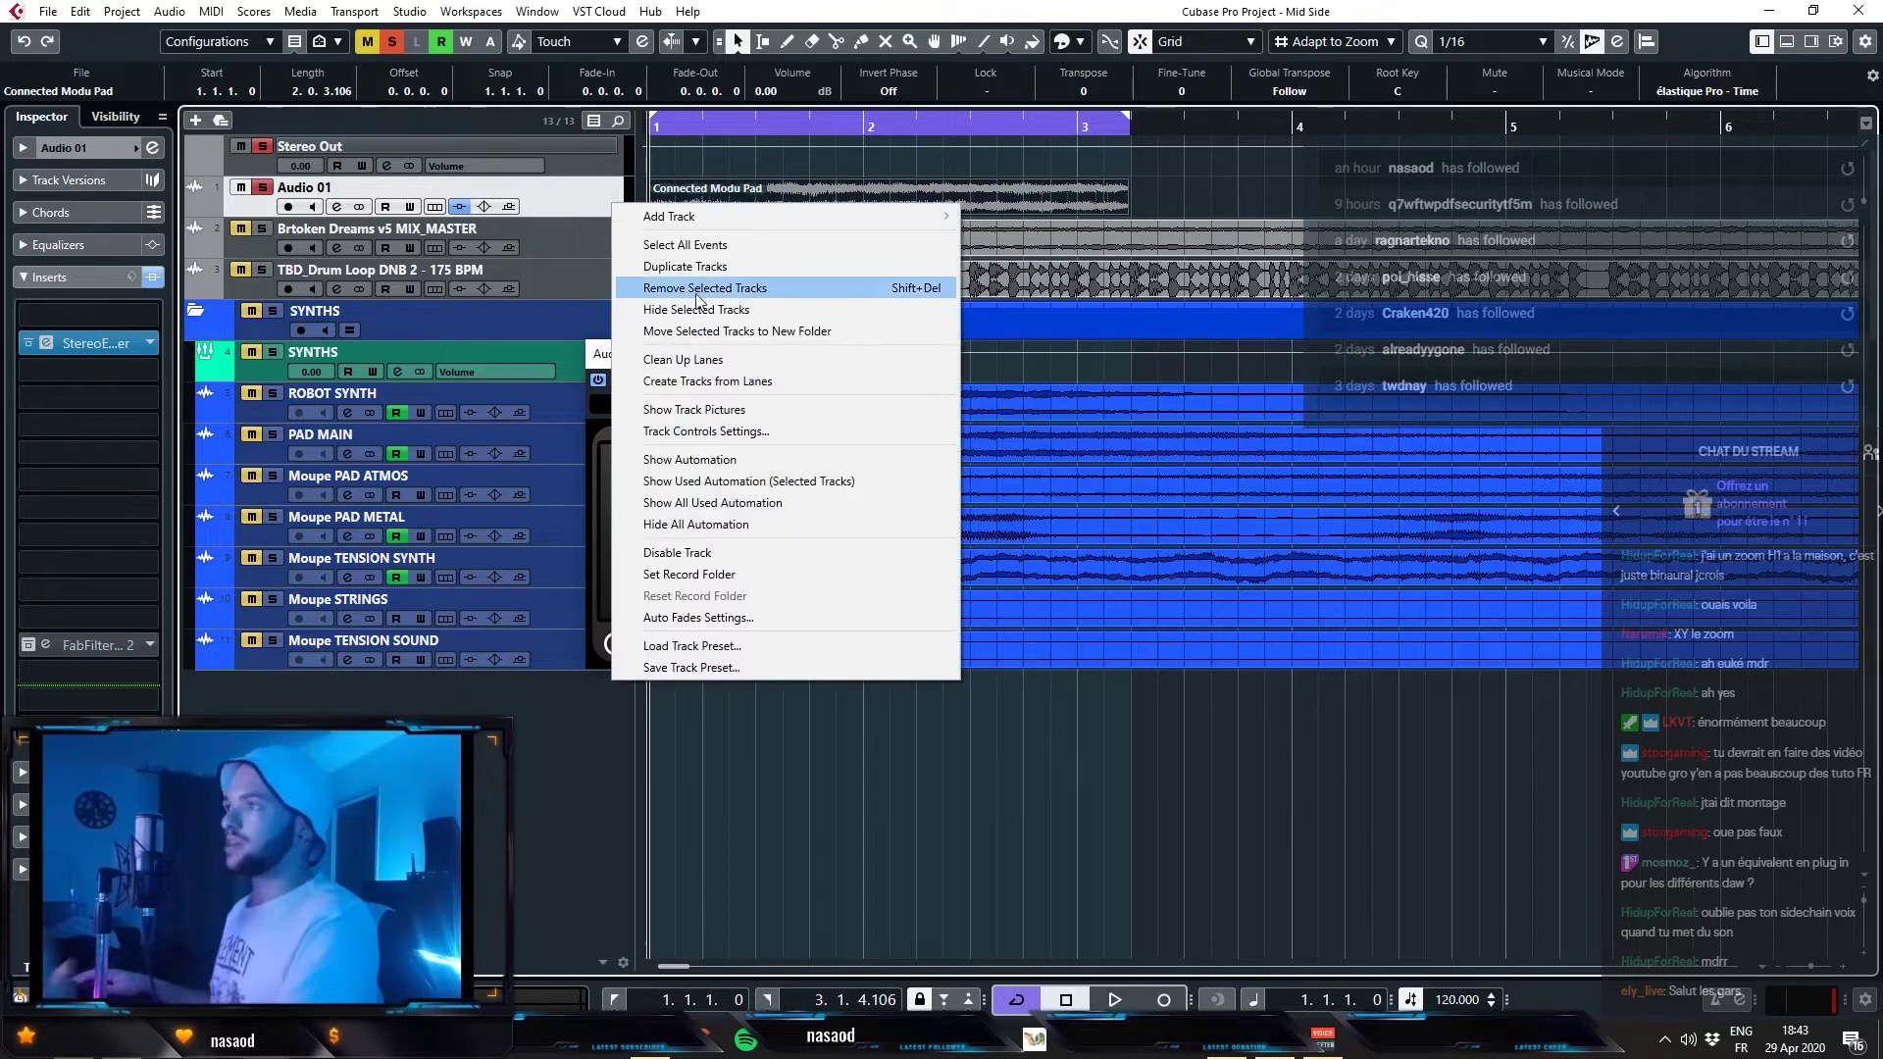
click(686, 265)
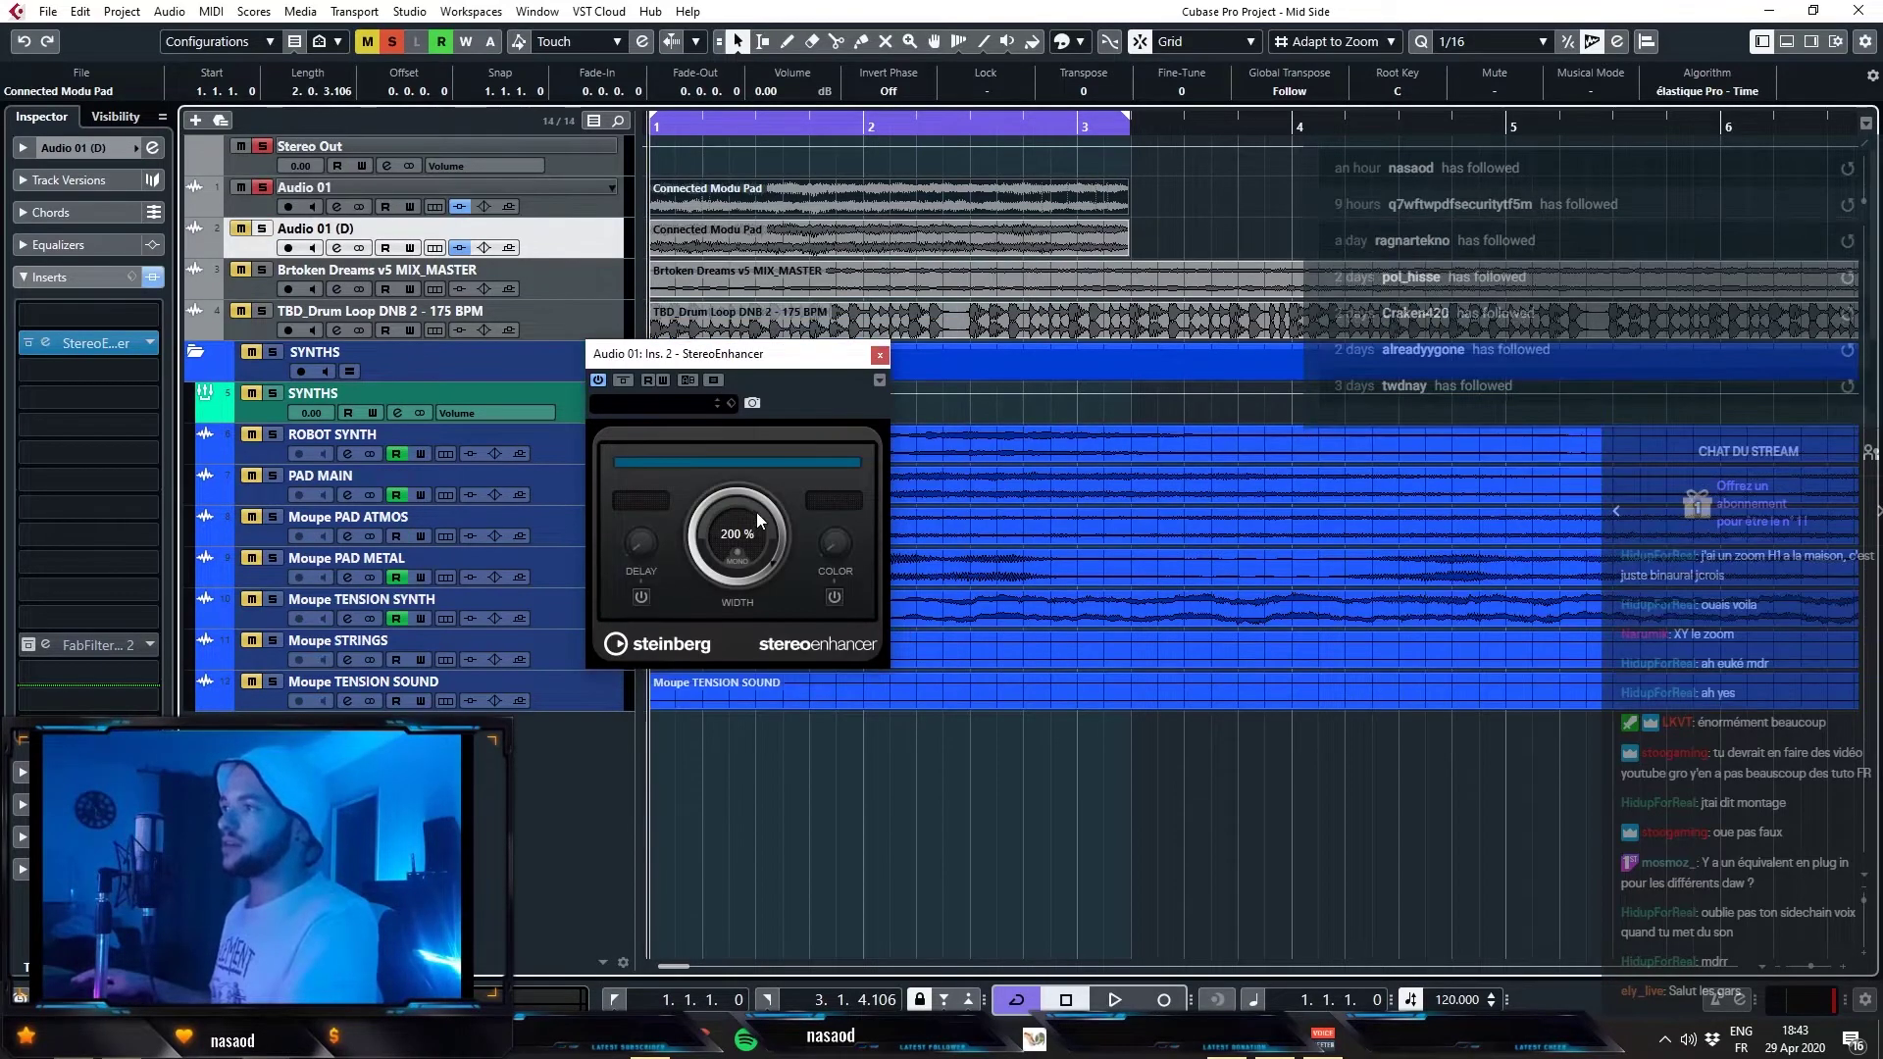
- Turn off solo on Audio 01 and open Direct Offline Processing for the Connected Modu Pad event on Audio 01 (D)
click(261, 187)
click(759, 241)
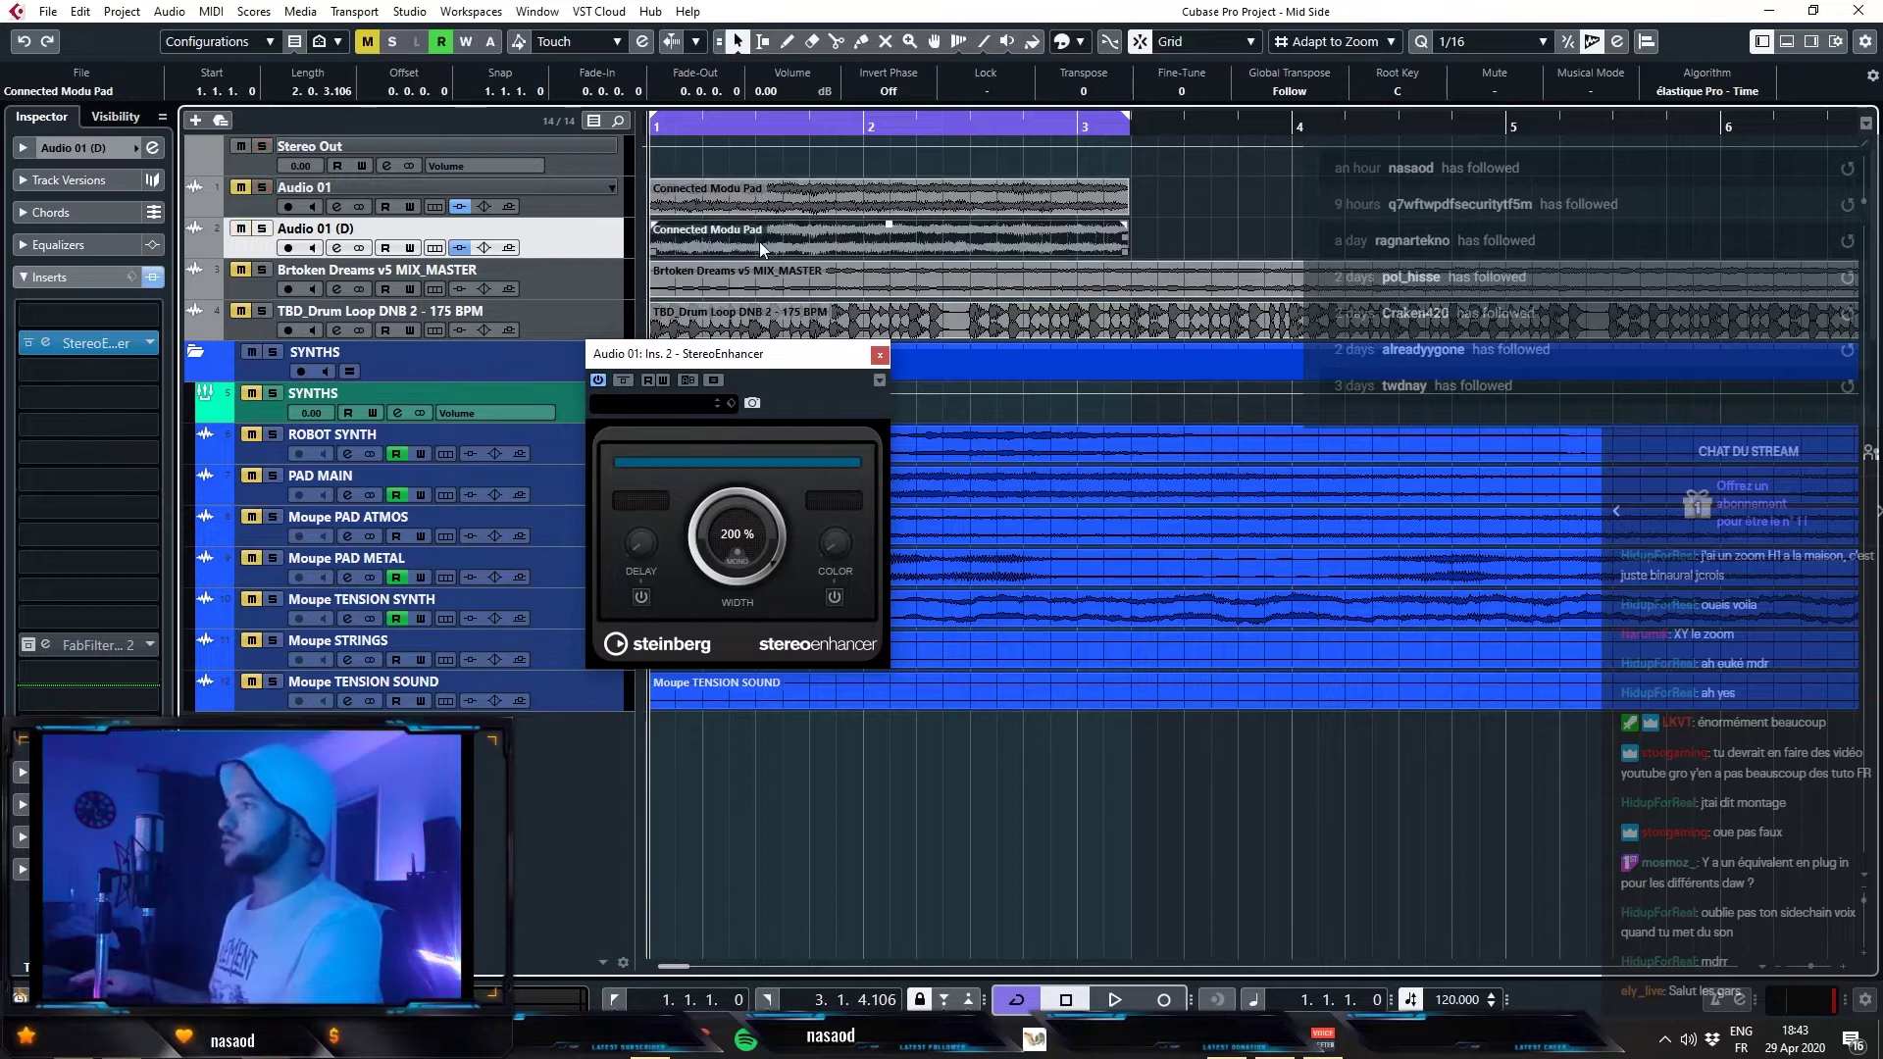
key(F7)
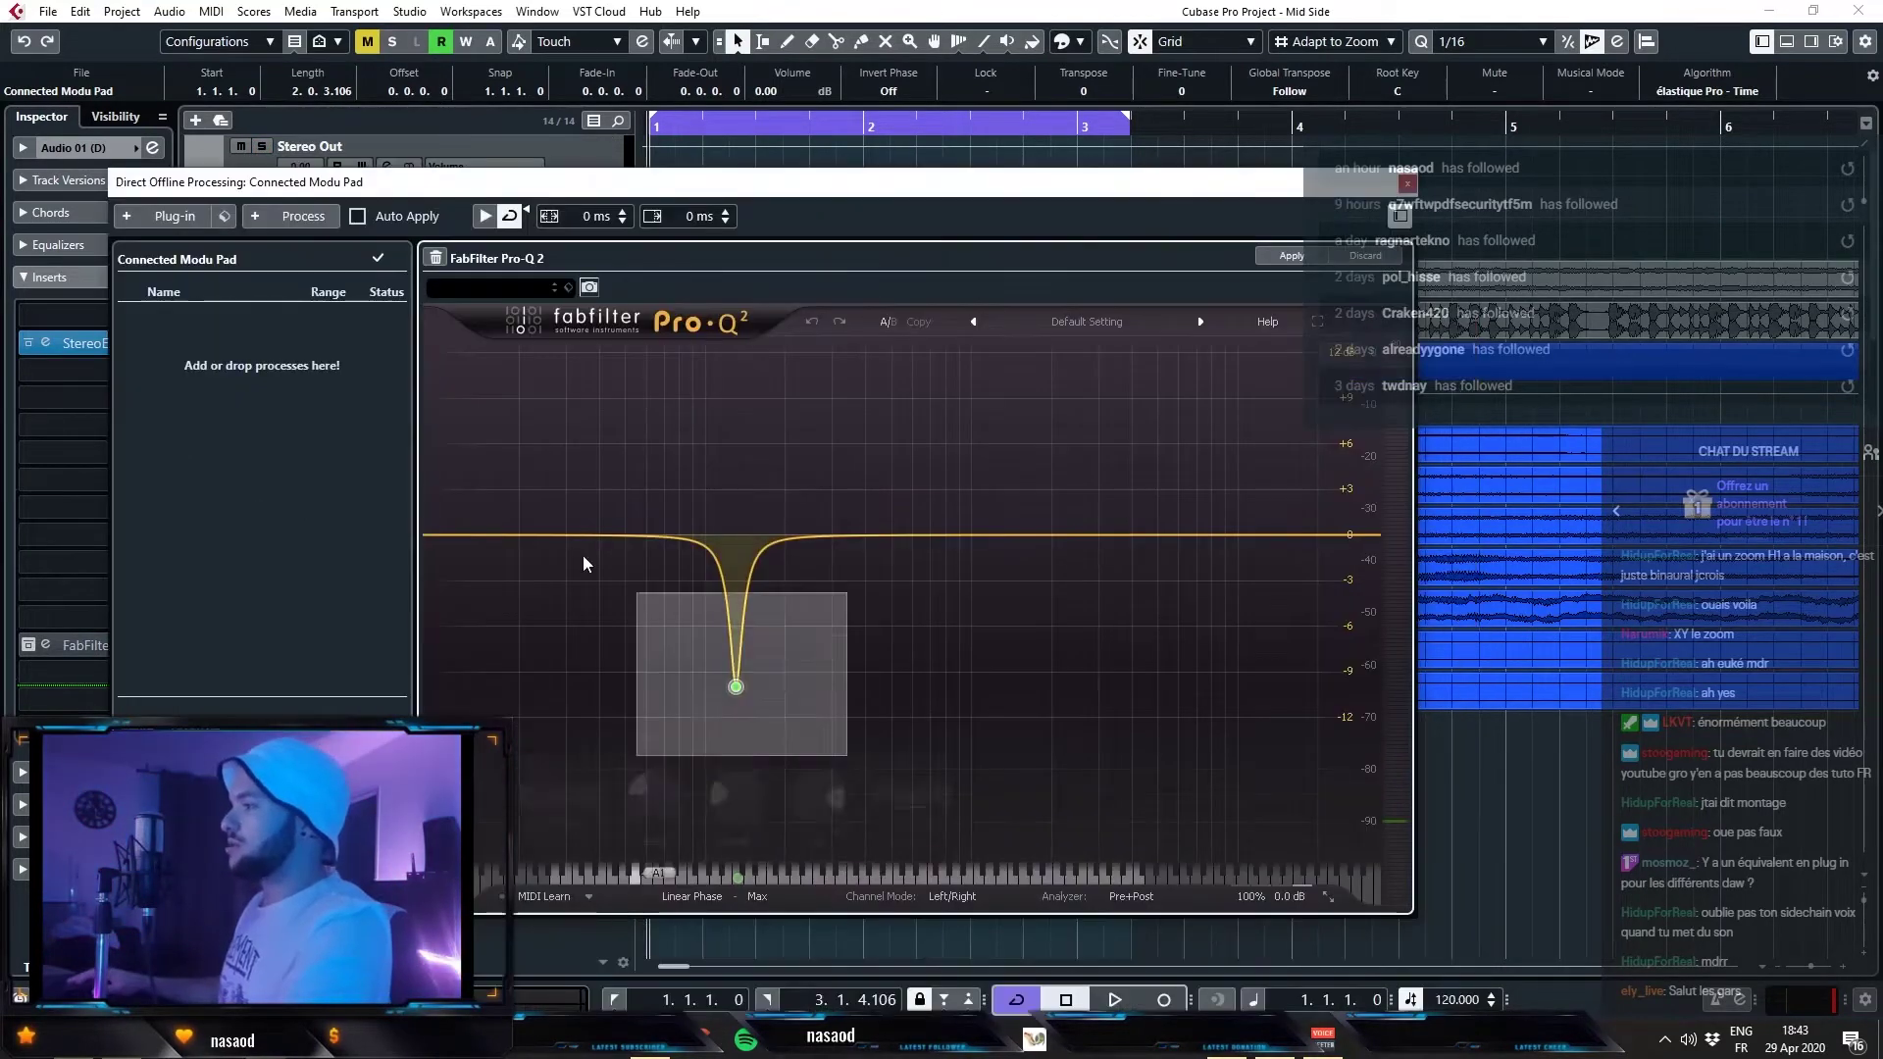
- Delete the Pro-Q 2 notch band, change the channel mode and output pan, and apply the processing to the pad event
click(944, 767)
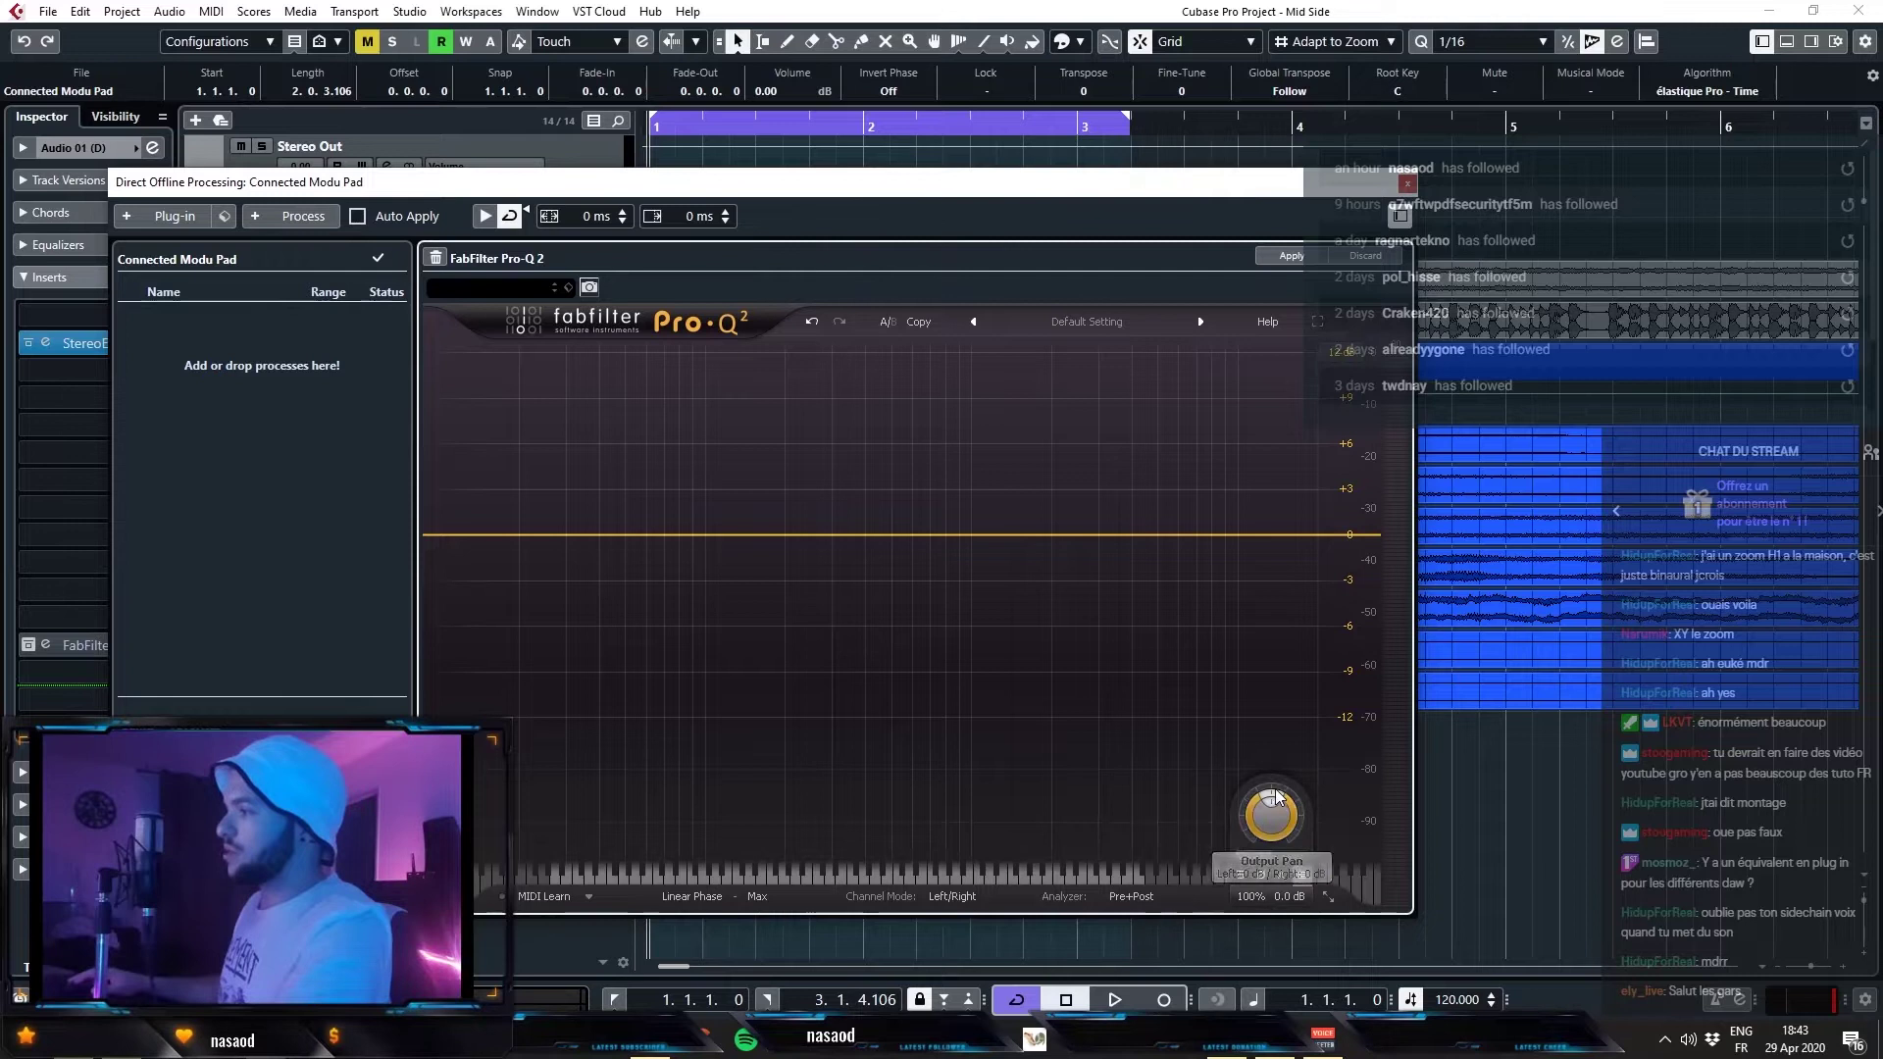
click(957, 898)
click(968, 920)
drag(1329, 898, 691, 216)
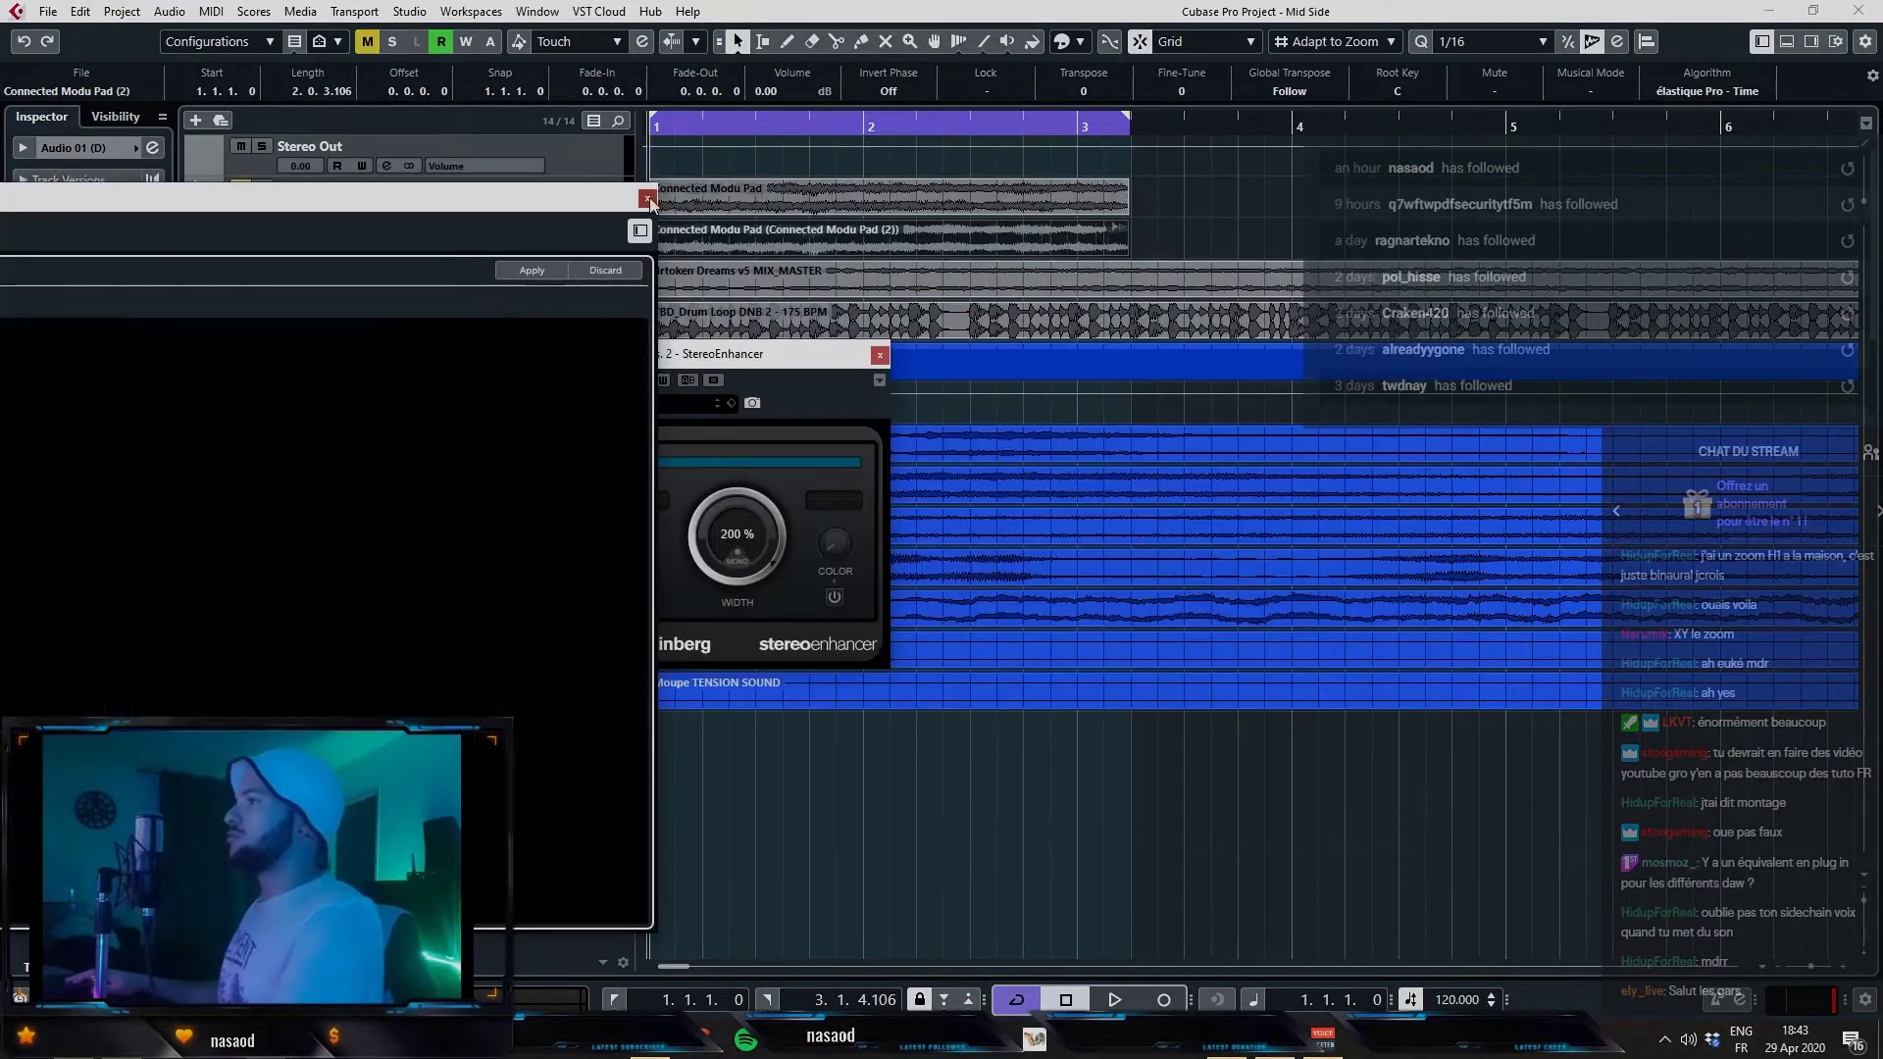
click(650, 201)
- Solo Audio 01 (D) and play it while sweeping the StereoEnhancer width between 0 % and 200 %, and stop playback
click(262, 228)
key(space)
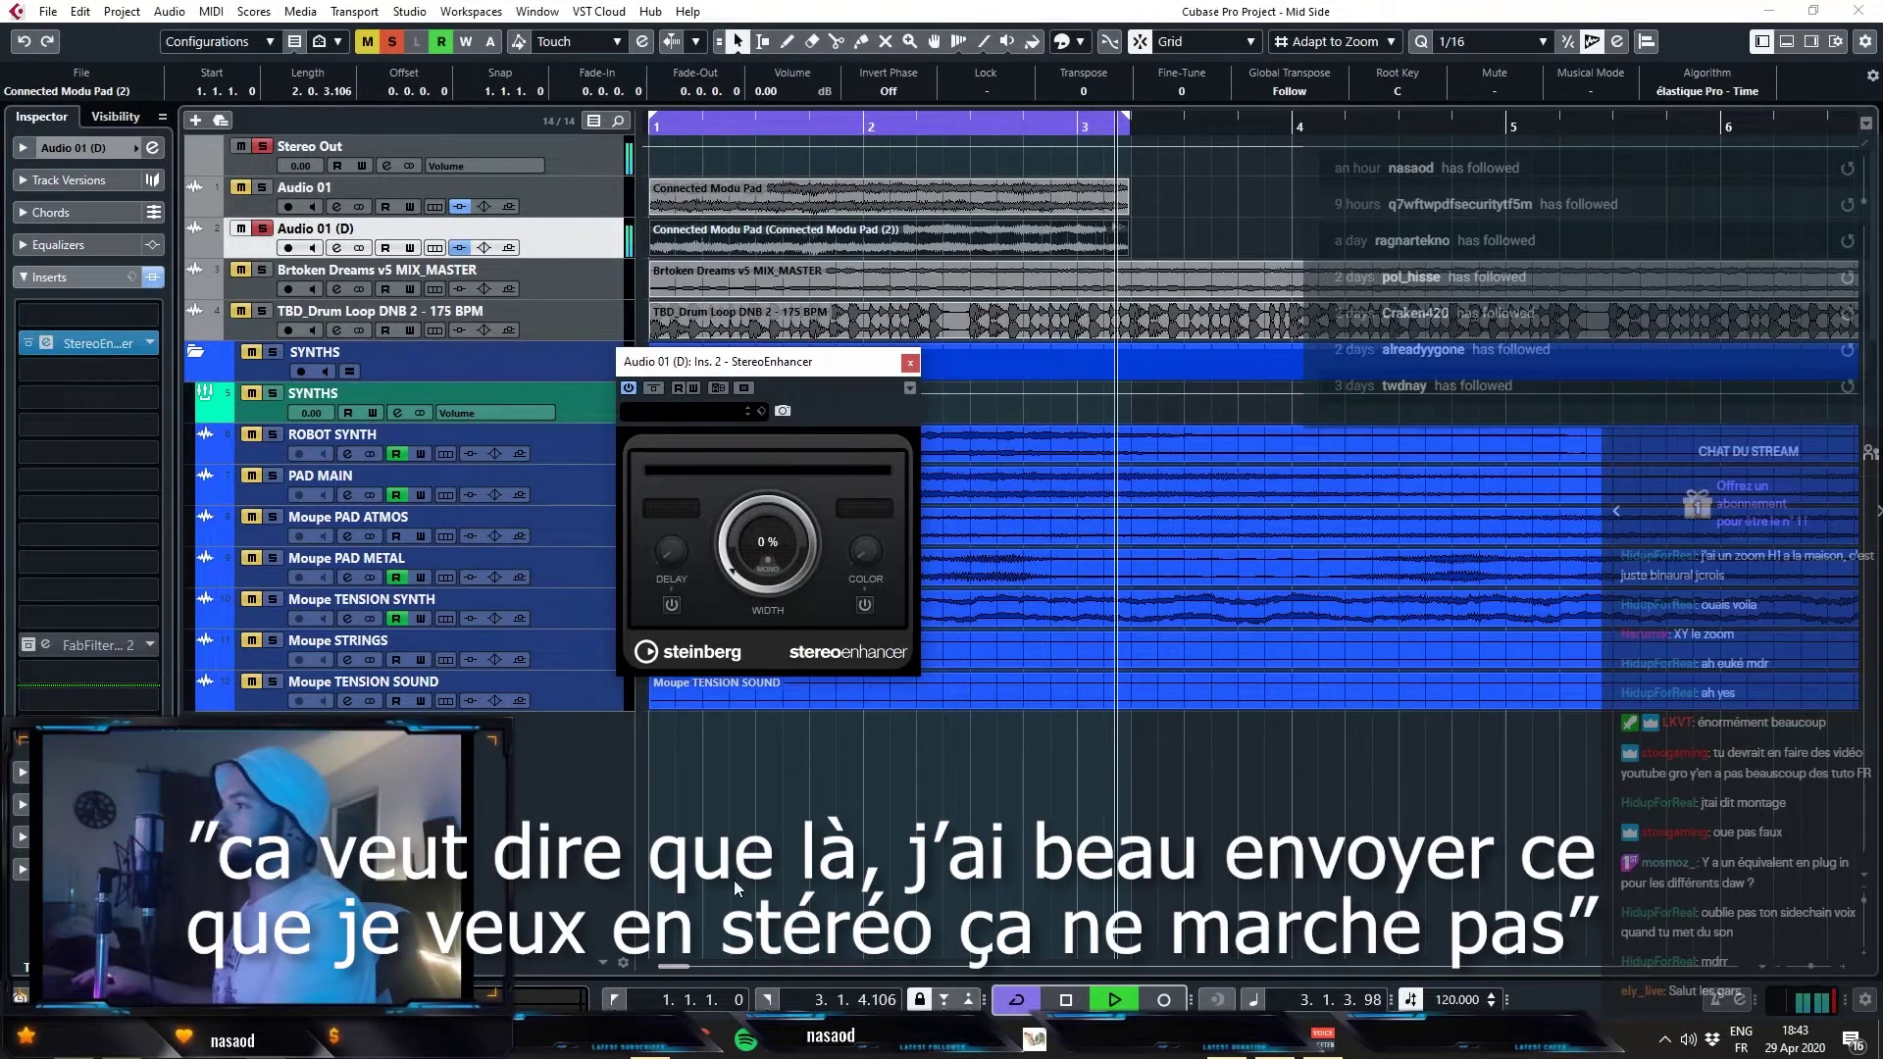
drag(694, 538, 743, 514)
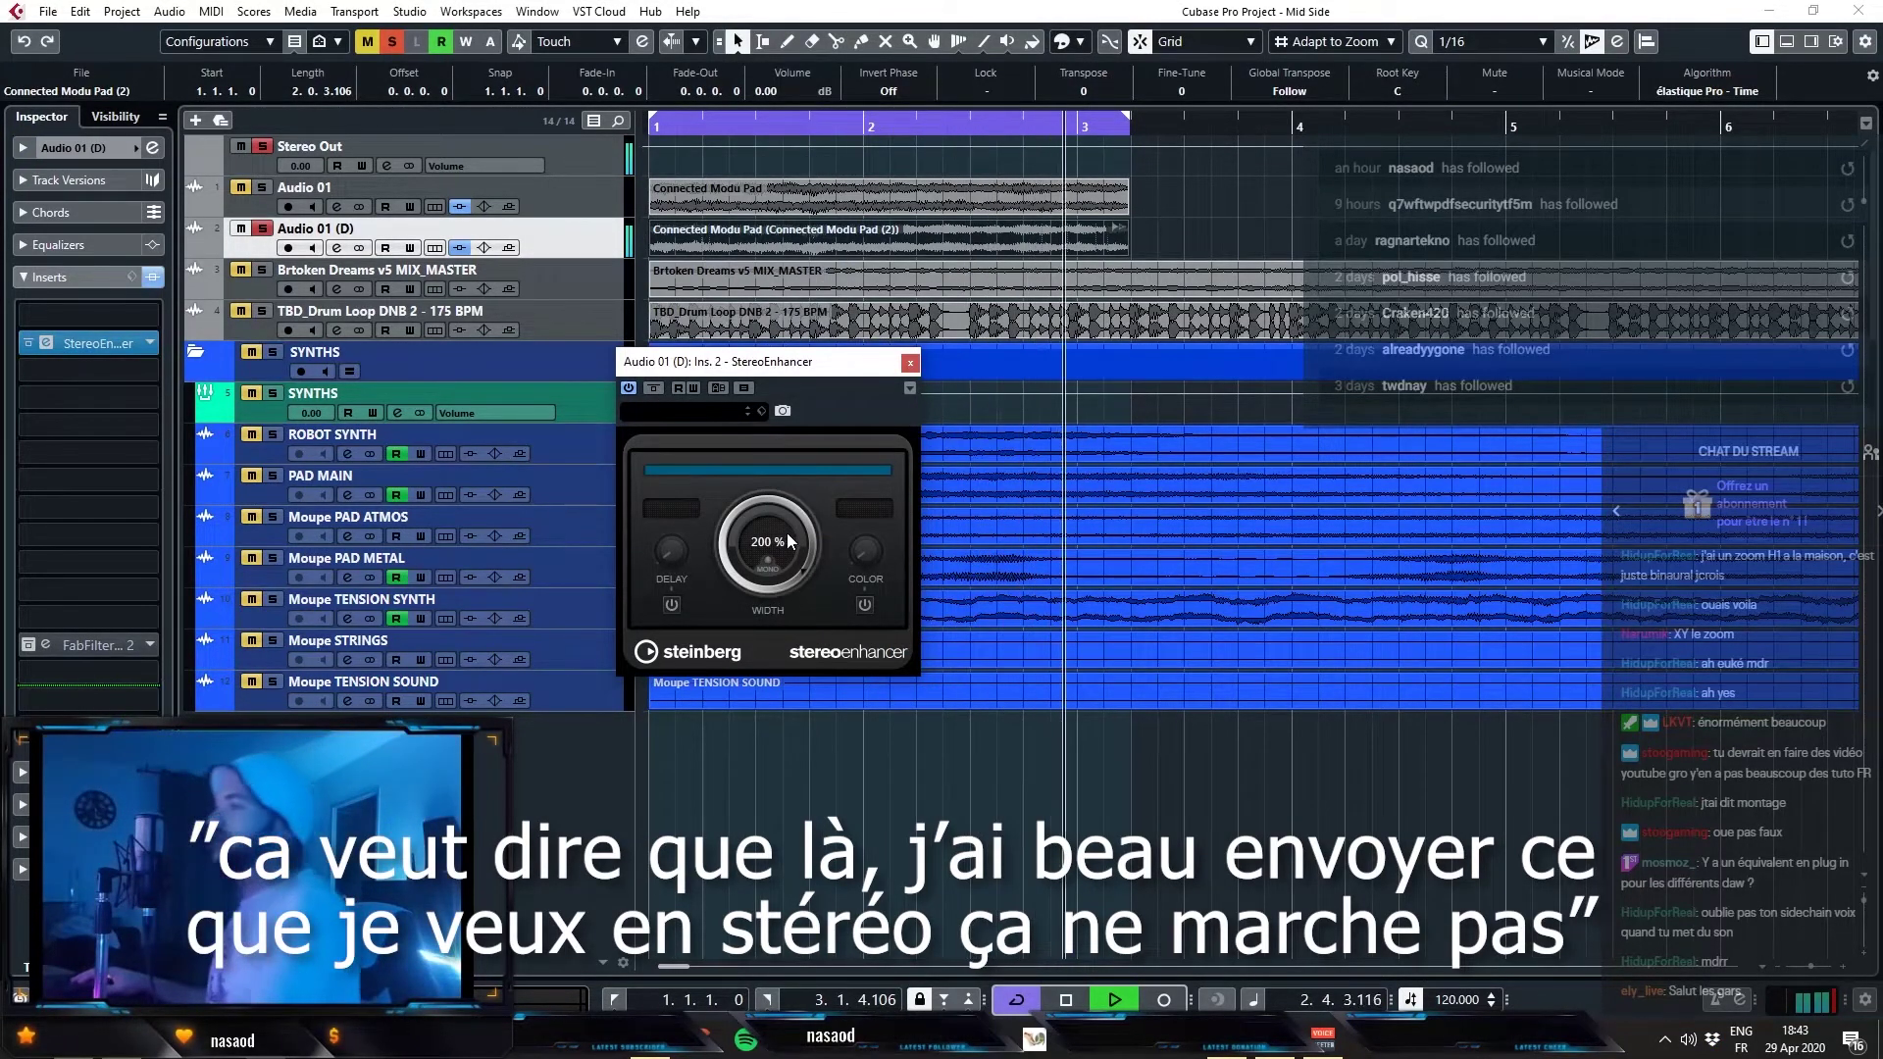
key(space)
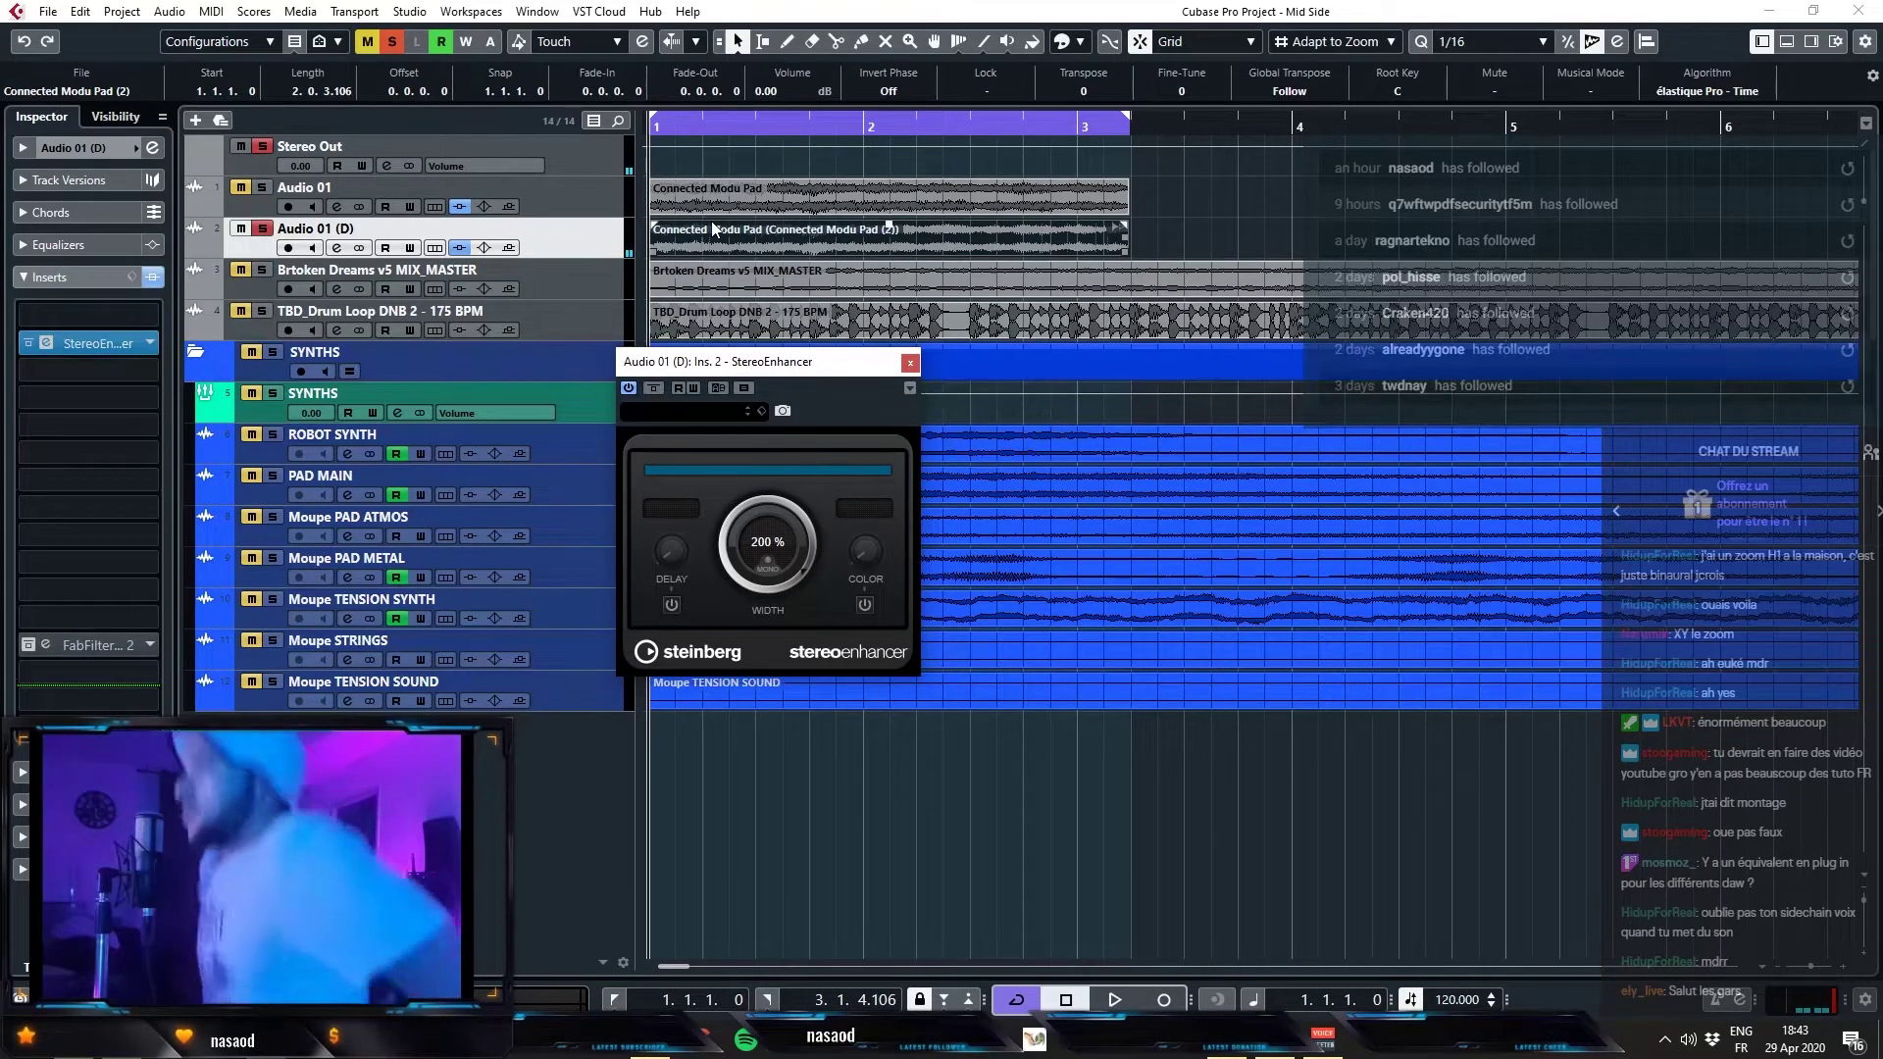
- Add Ozone Imager 2 to the insert slot below StereoEnhancer on Audio 01 (D), and remove it again
drag(710, 361, 753, 276)
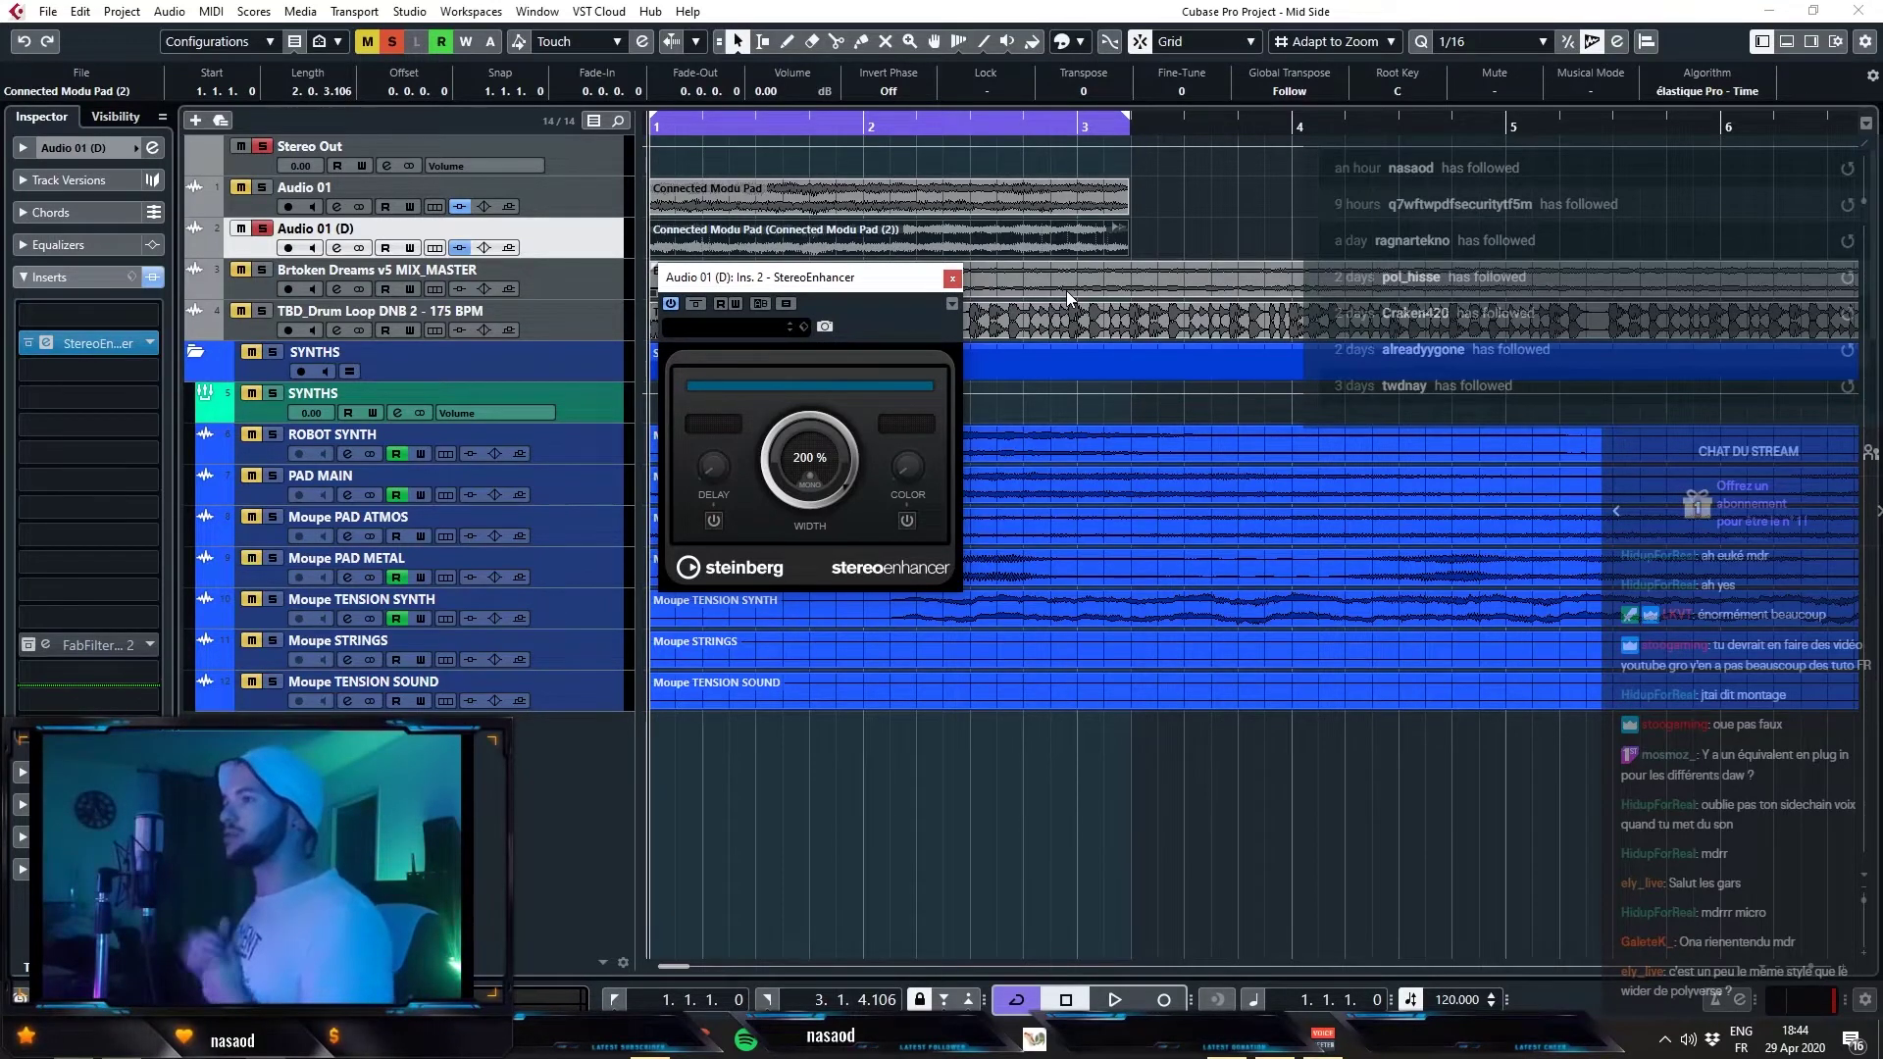
text(imager)
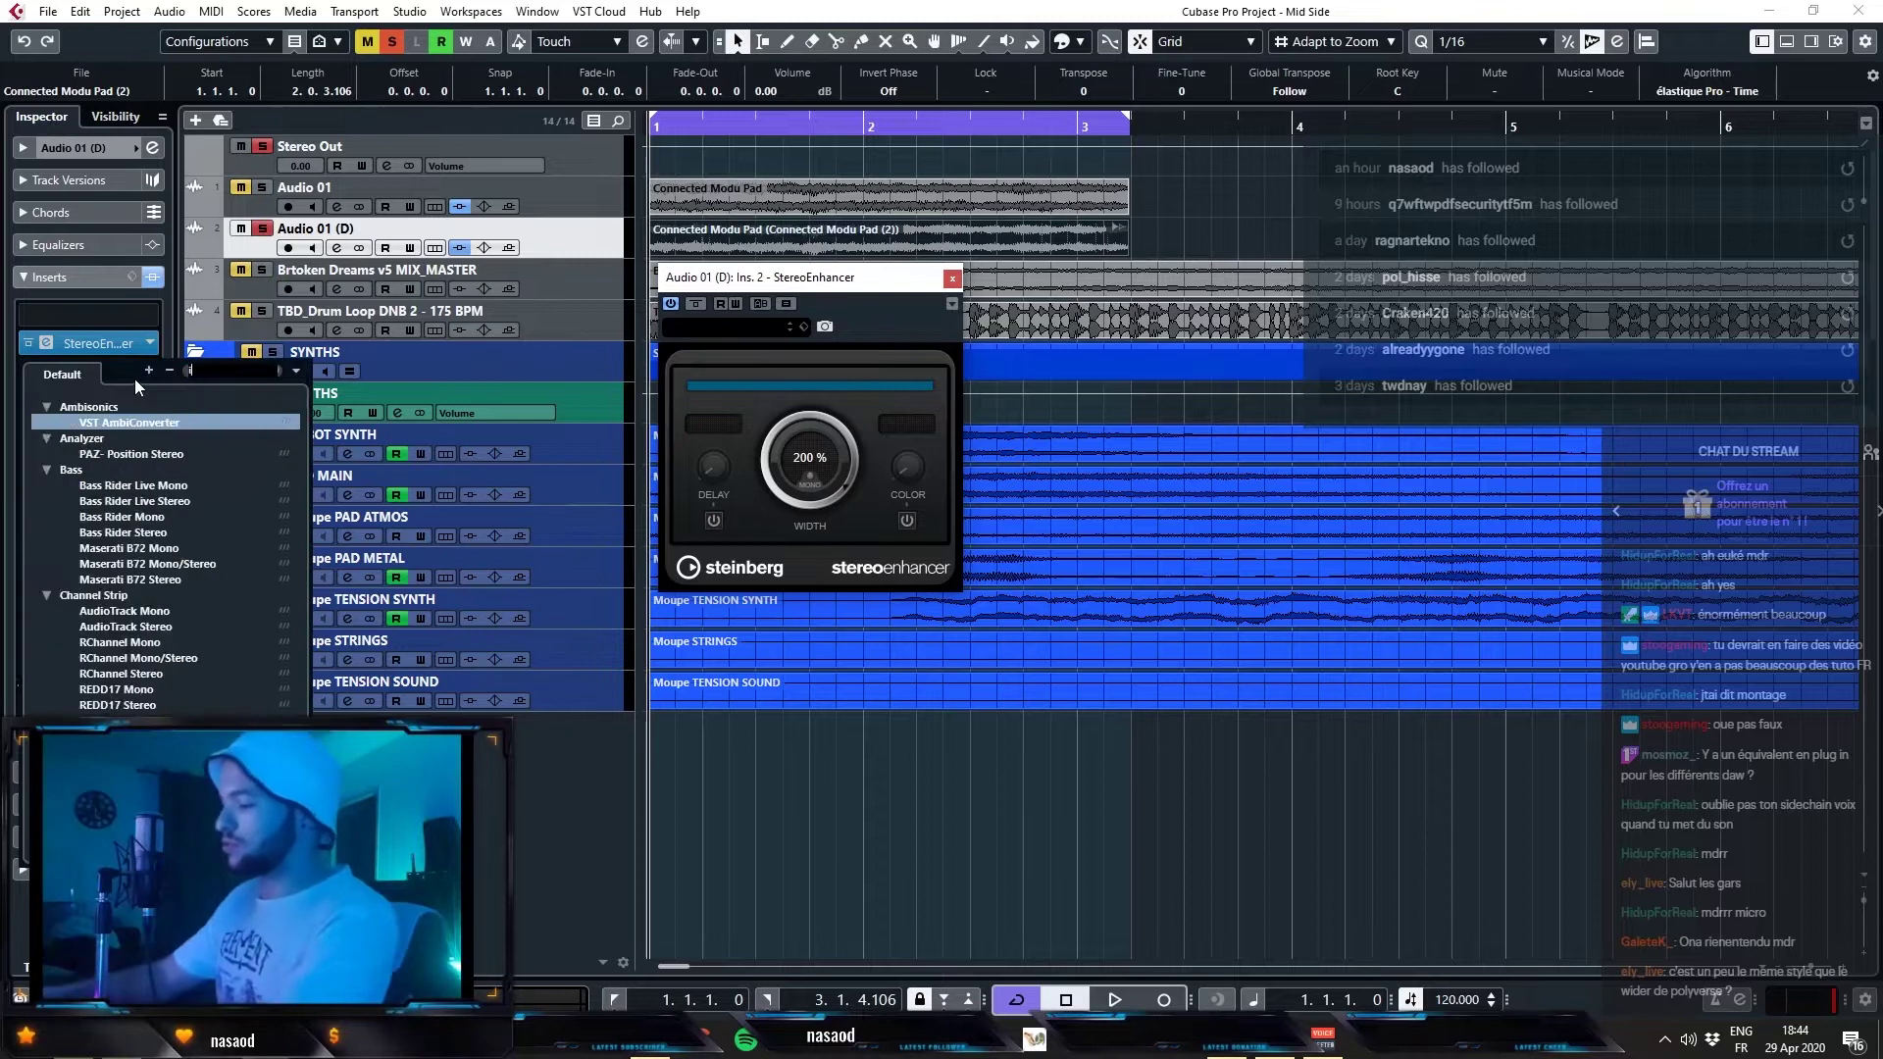
key(Down)
key(Return)
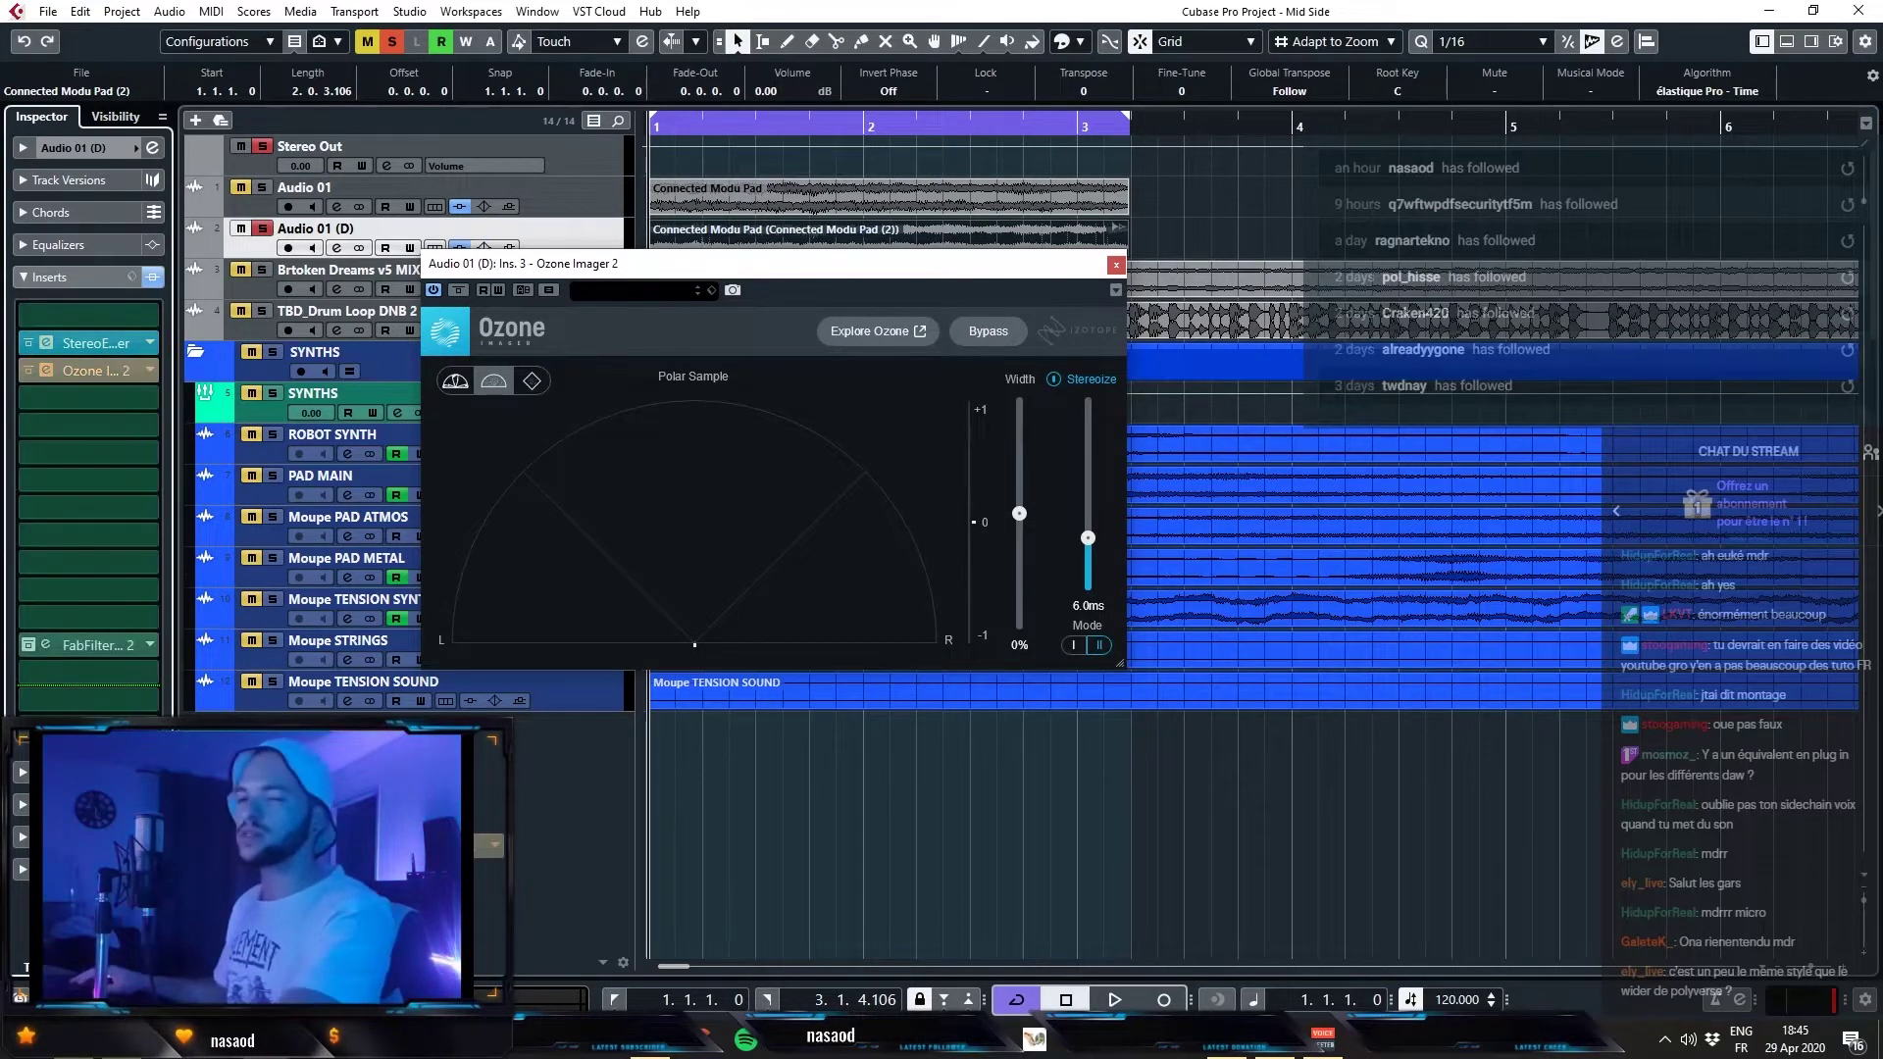
click(102, 371)
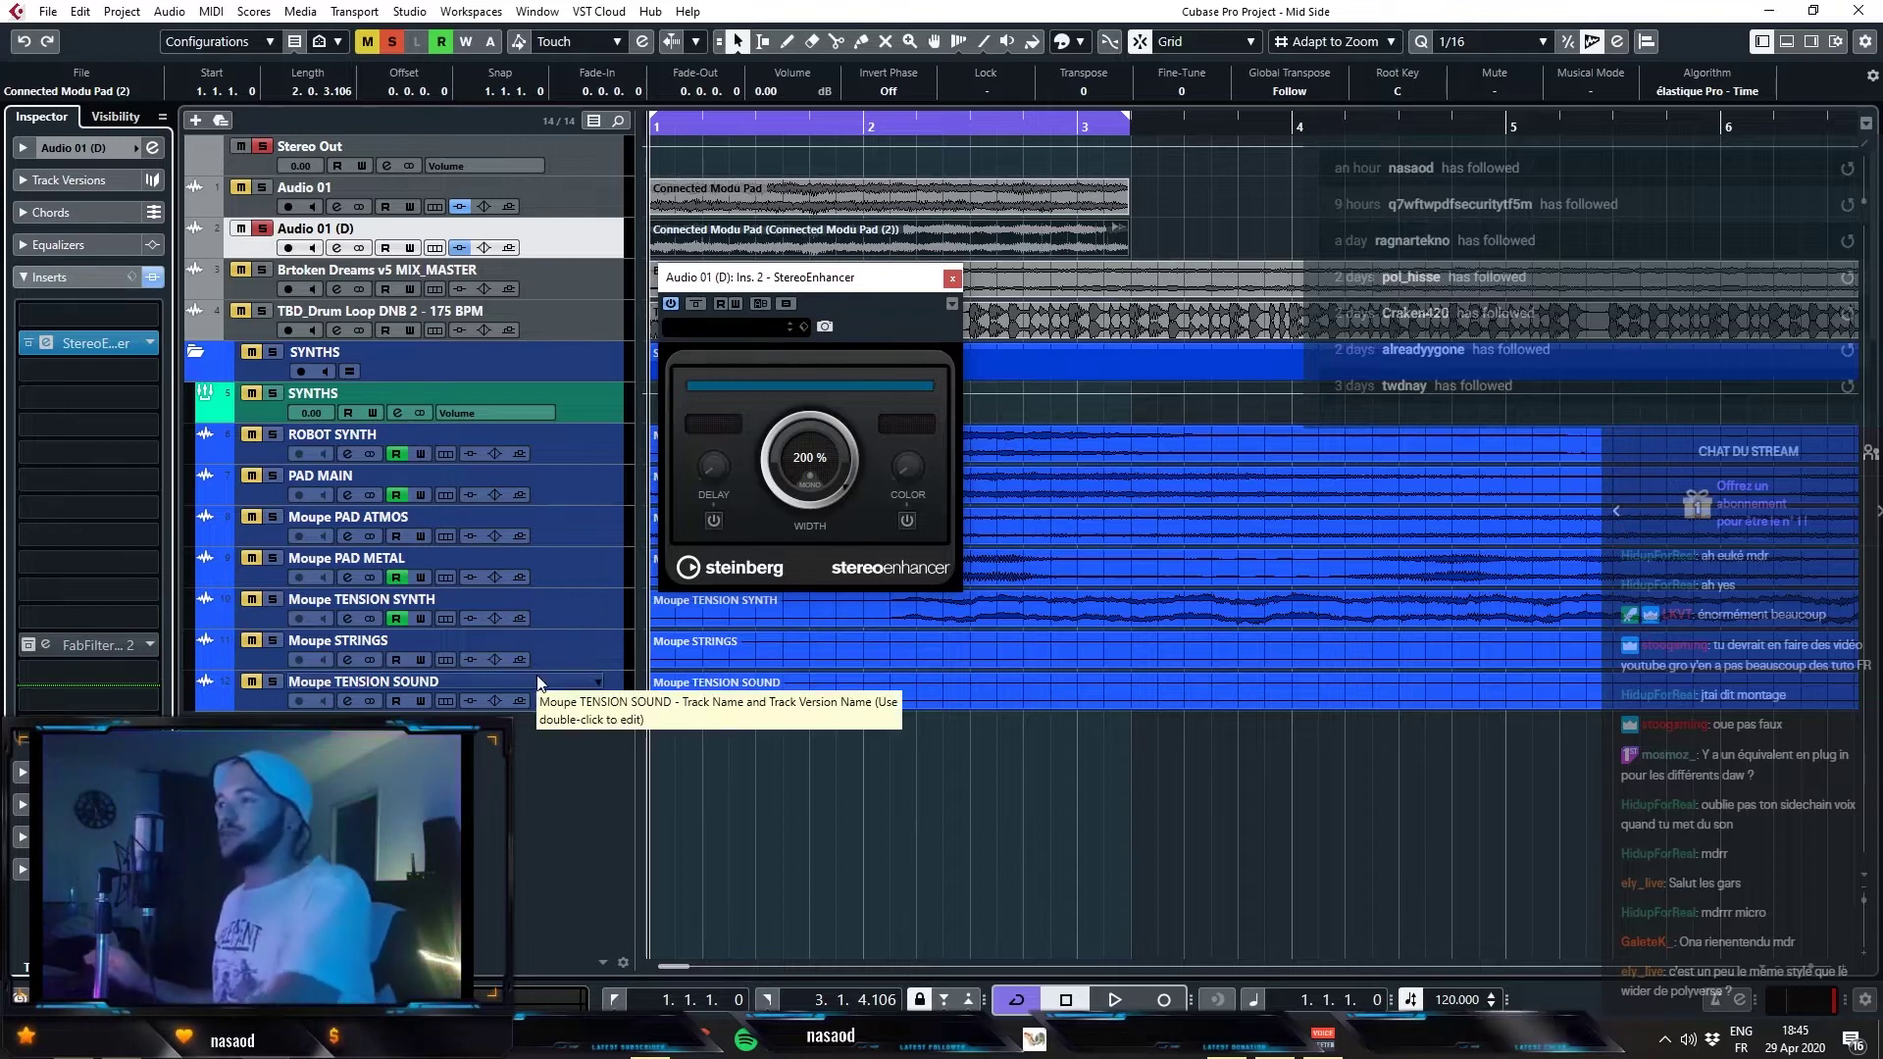
- Set the StereoEnhancer width to 96 % and turn on its delay at 8.5 ms
drag(804, 278, 803, 325)
drag(820, 508, 781, 657)
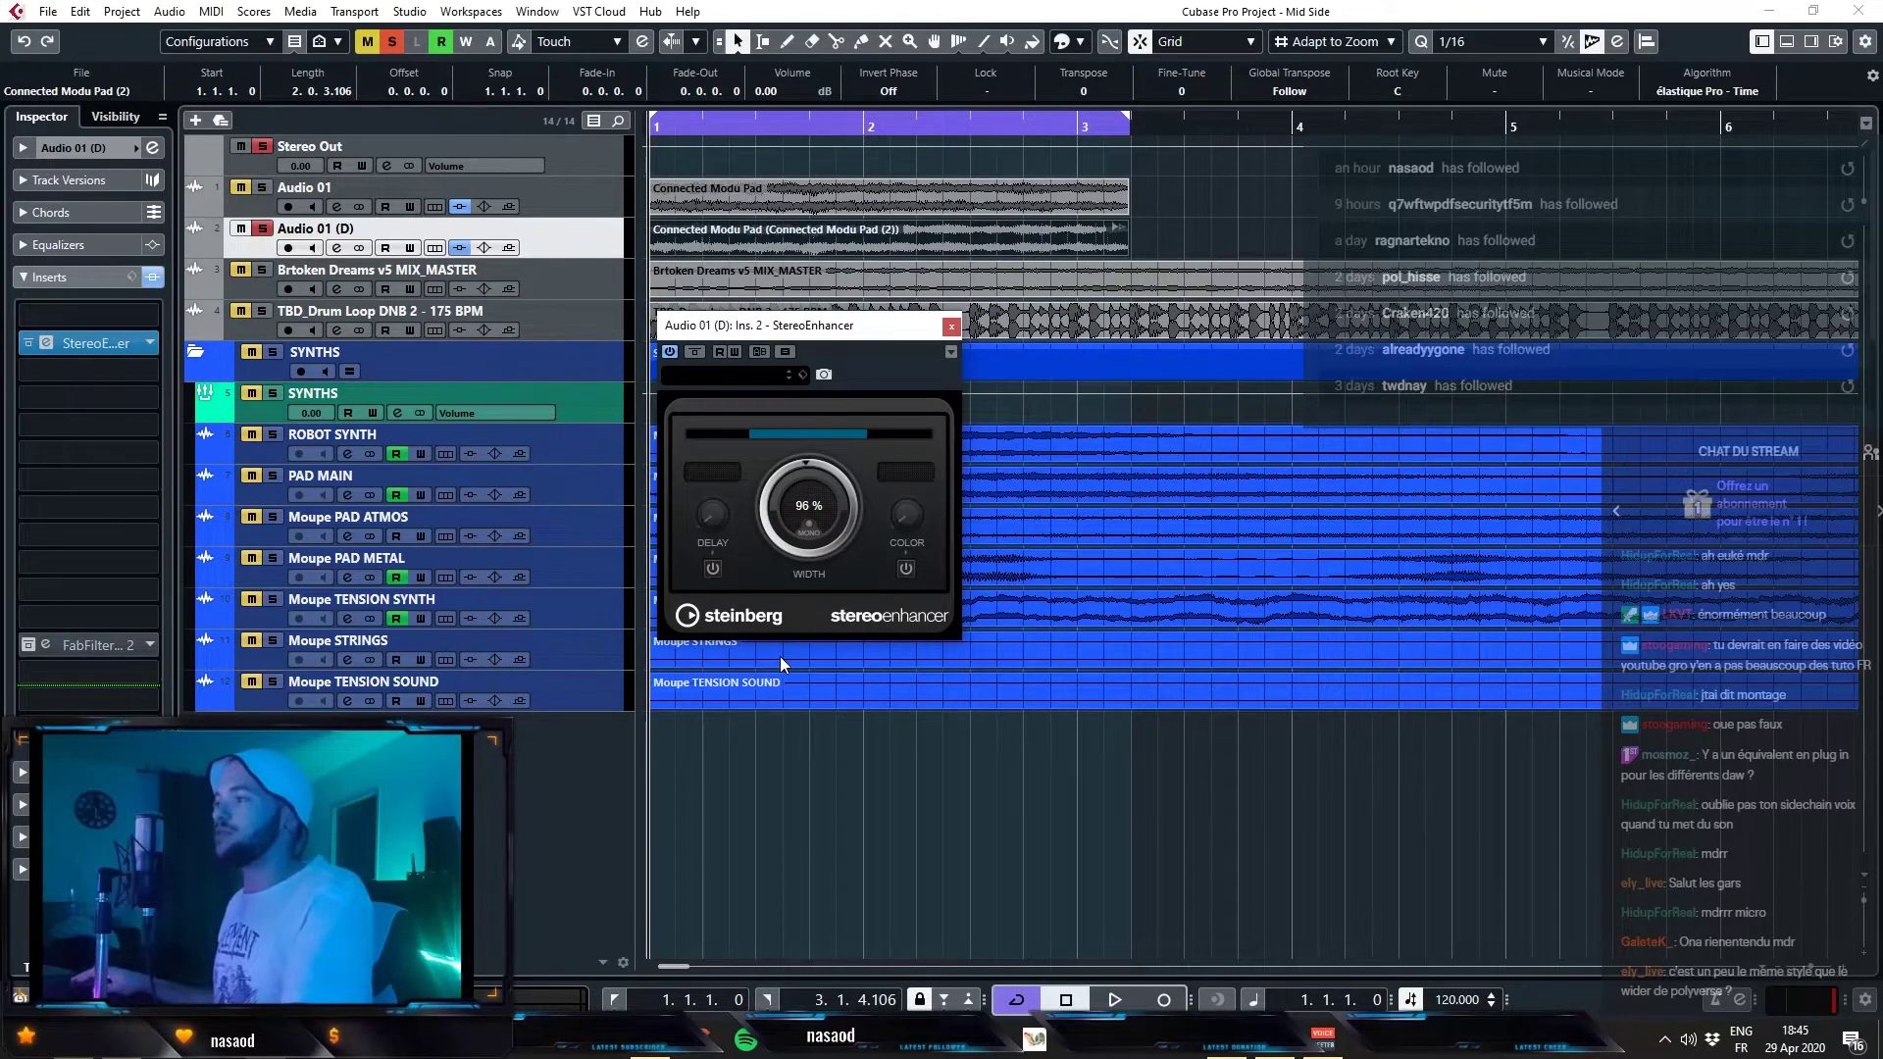
click(713, 569)
drag(709, 525, 712, 519)
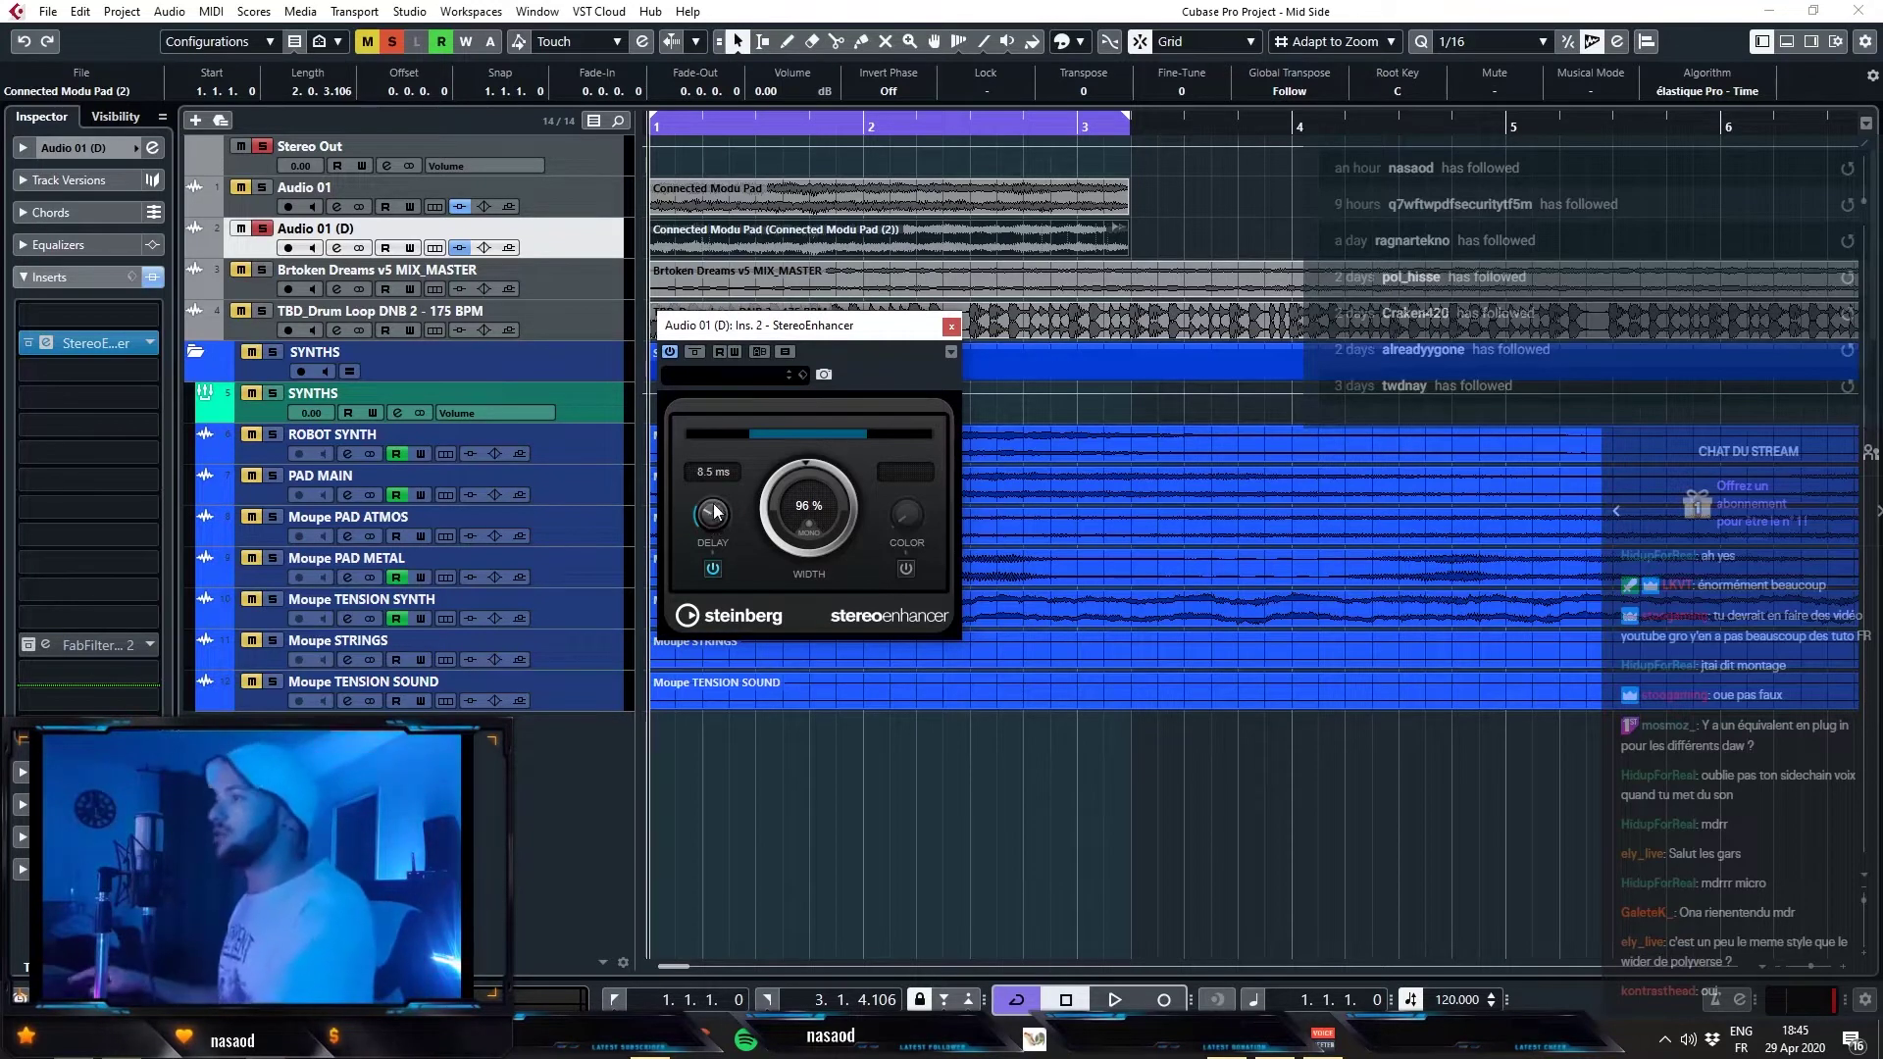
- Audition the pad while setting StereoEnhancer to 24.2 ms delay, 75 % color and 94 % width, and bypass the plug-in
key(space)
drag(712, 520, 822, 415)
key(space)
drag(867, 539, 810, 433)
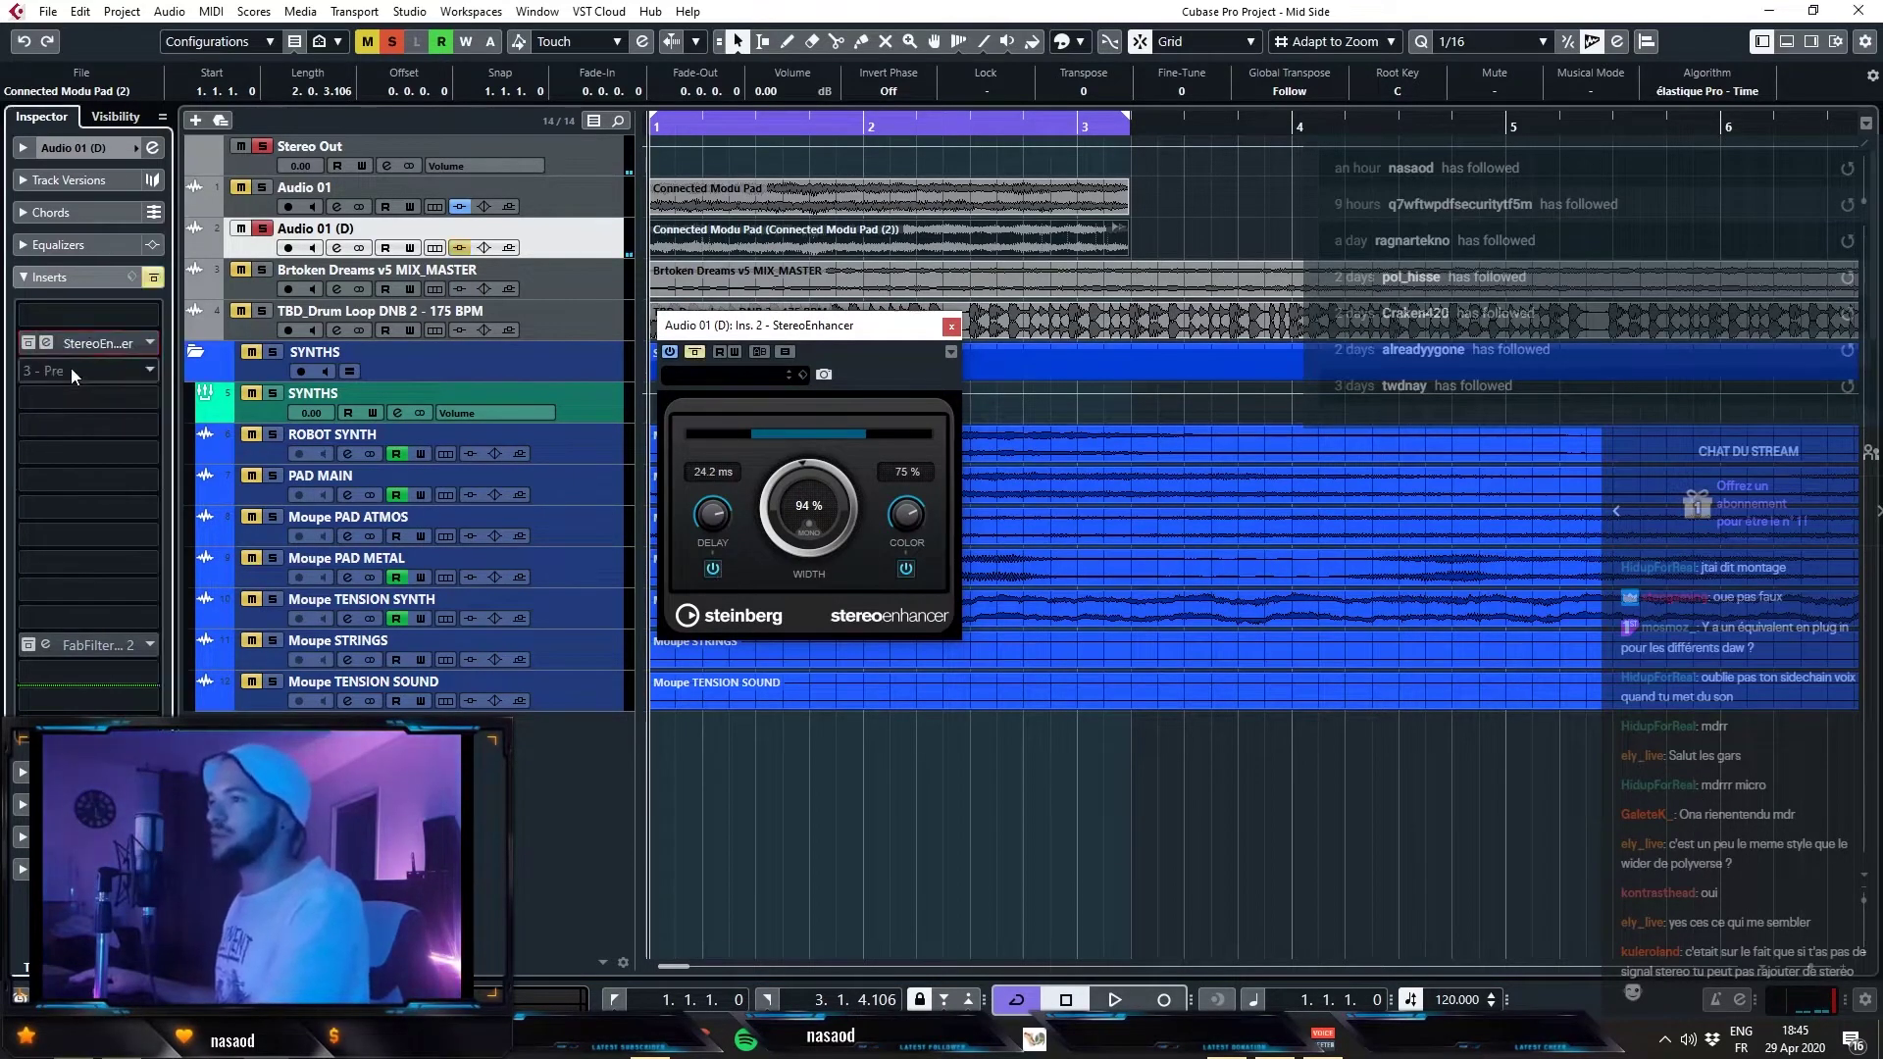
- Add Ozone Imager 2 to insert slot 3 of Audio 01 (D)
click(83, 320)
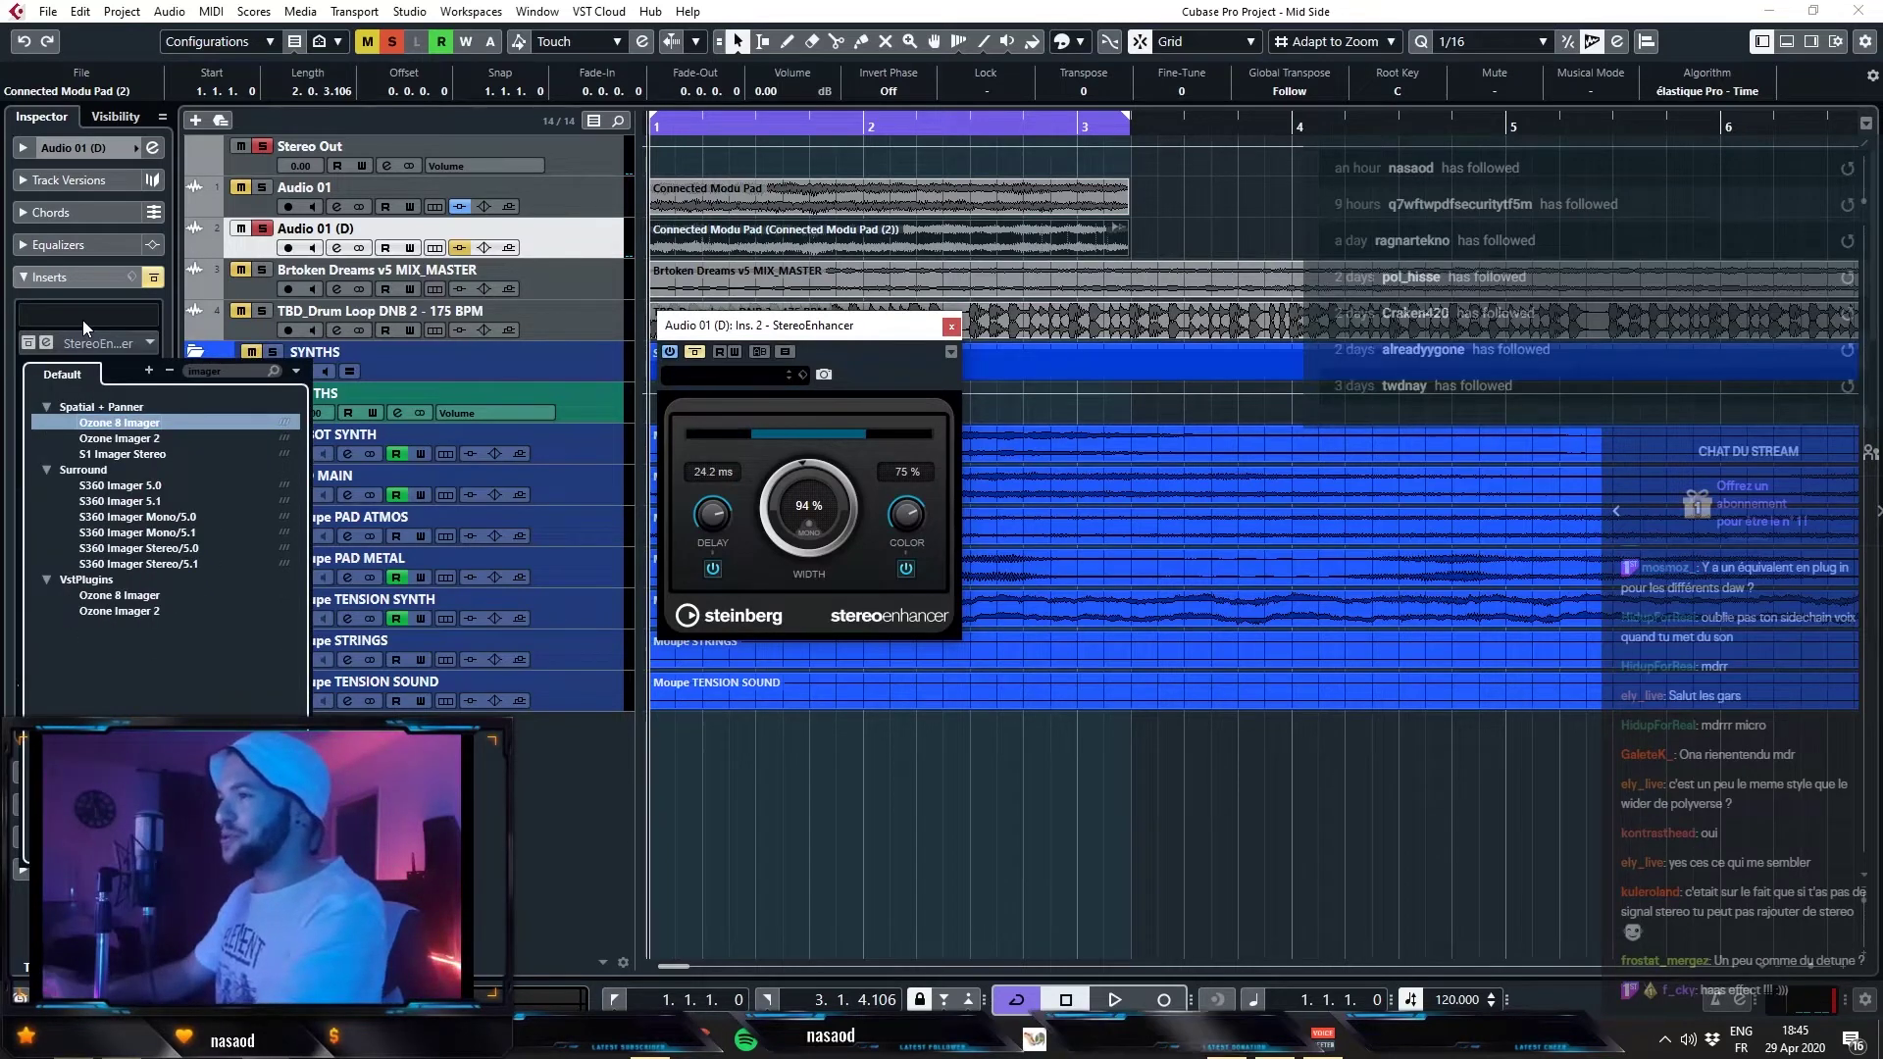
key(Down)
key(Return)
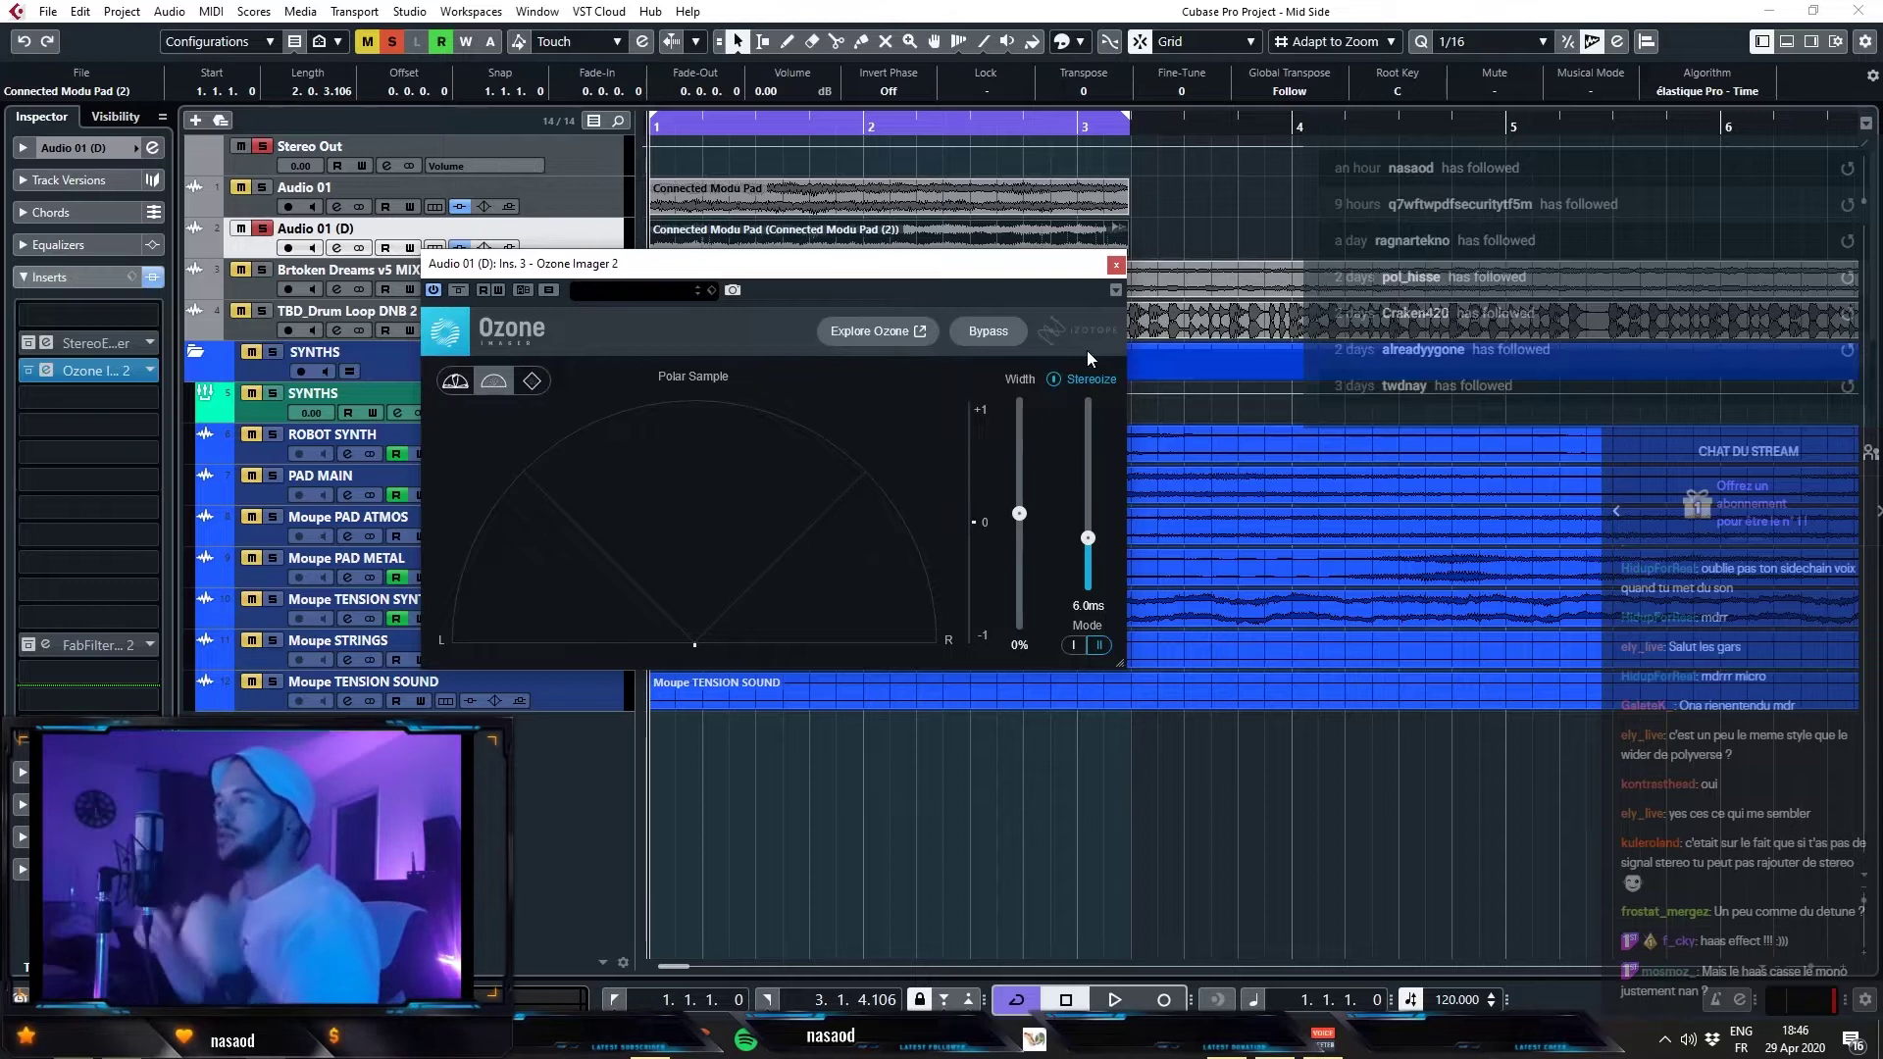
drag(1039, 263, 1063, 295)
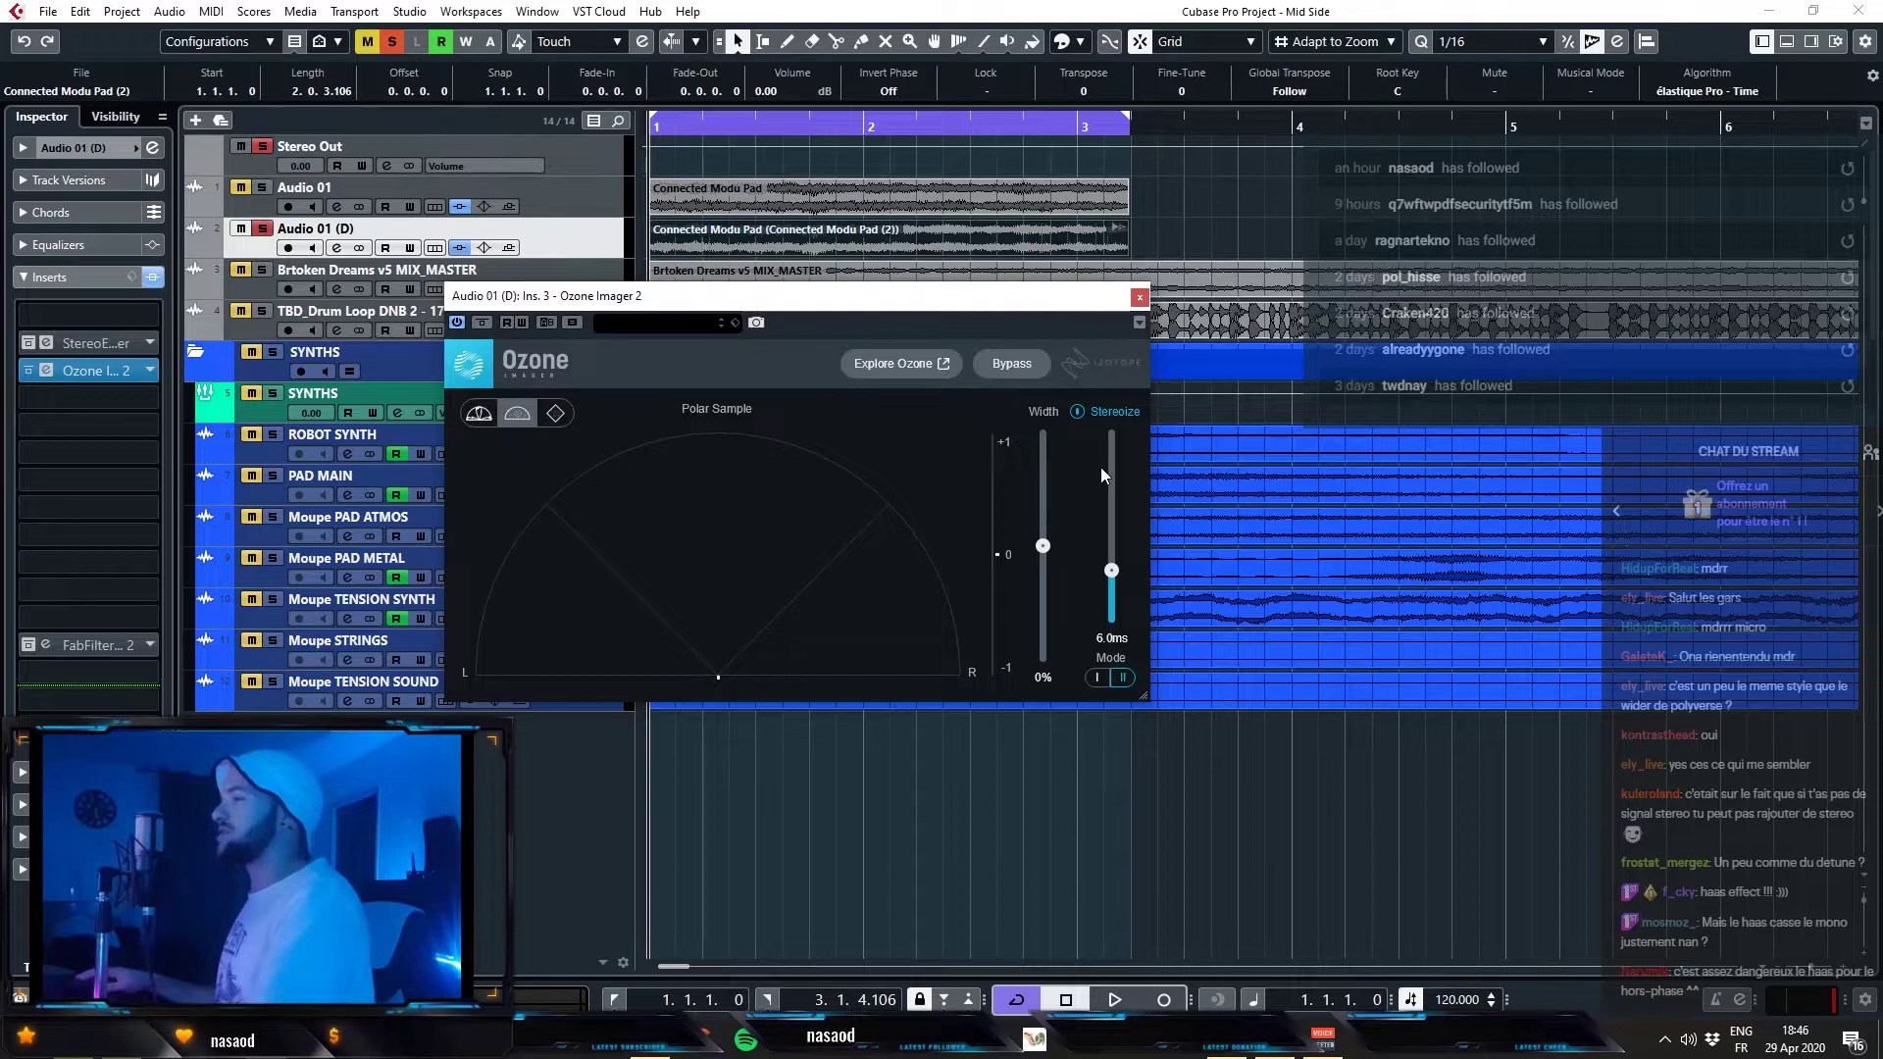
- Raise the Ozone Imager width to 100 %, play the pad, and switch Stereoize to mode I
drag(1040, 459, 1063, 422)
key(space)
click(1097, 679)
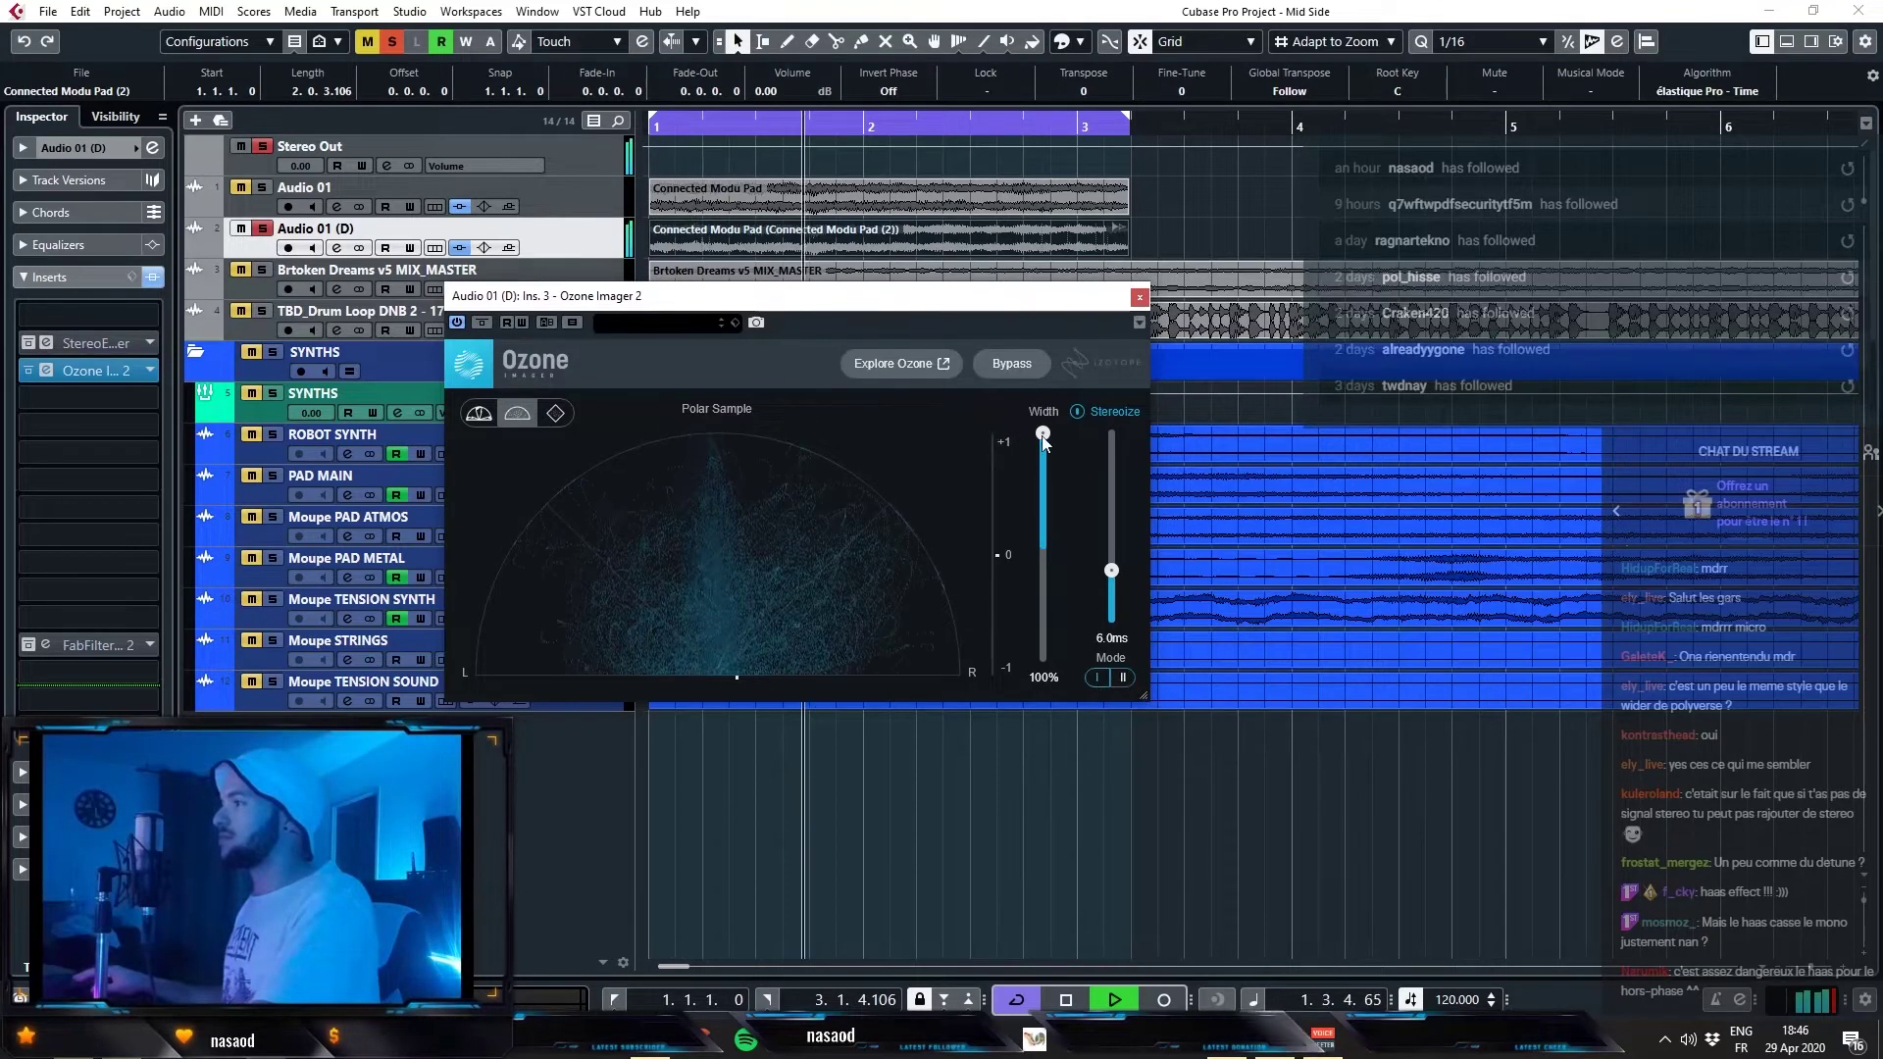
- Audition the Ozone Imager at 45 % width with Stereoize at 1.0 ms, return the width to 100 %, and stop playback
drag(1042, 433, 1043, 494)
drag(1112, 570, 1111, 620)
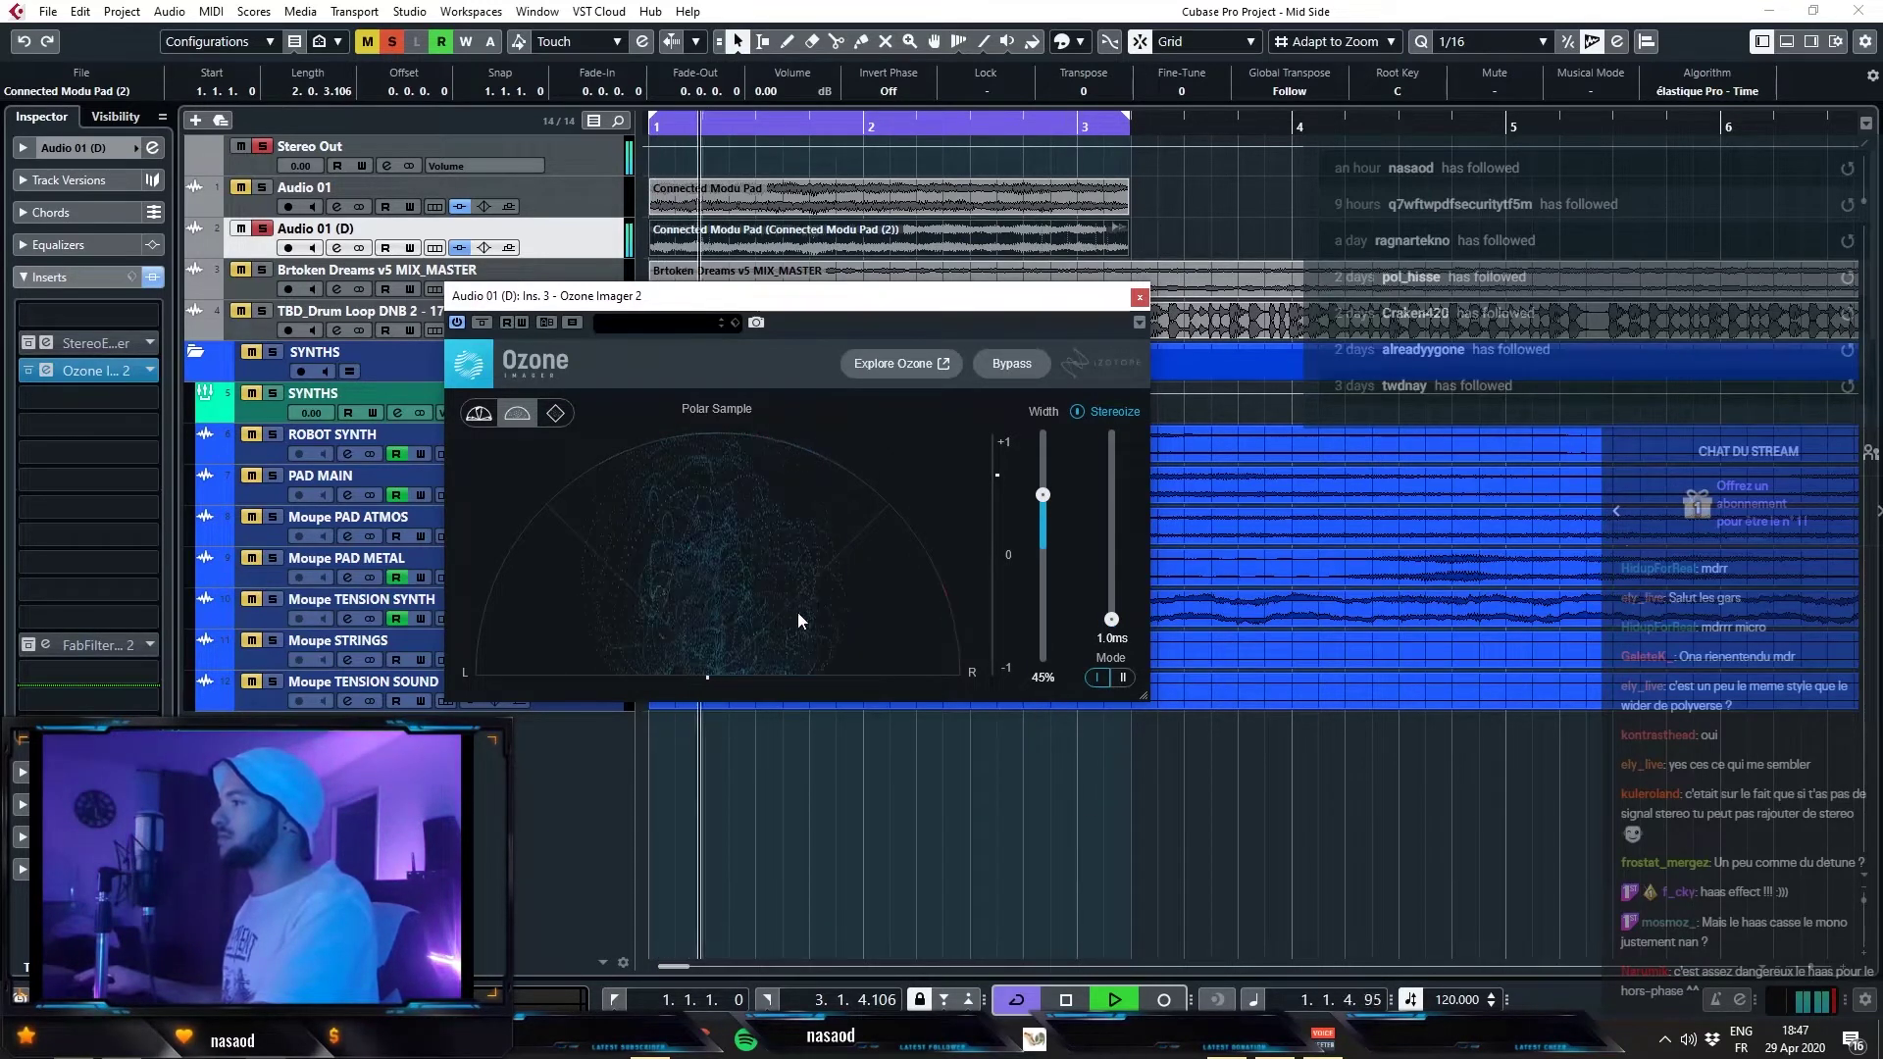
drag(1043, 494, 1043, 432)
key(space)
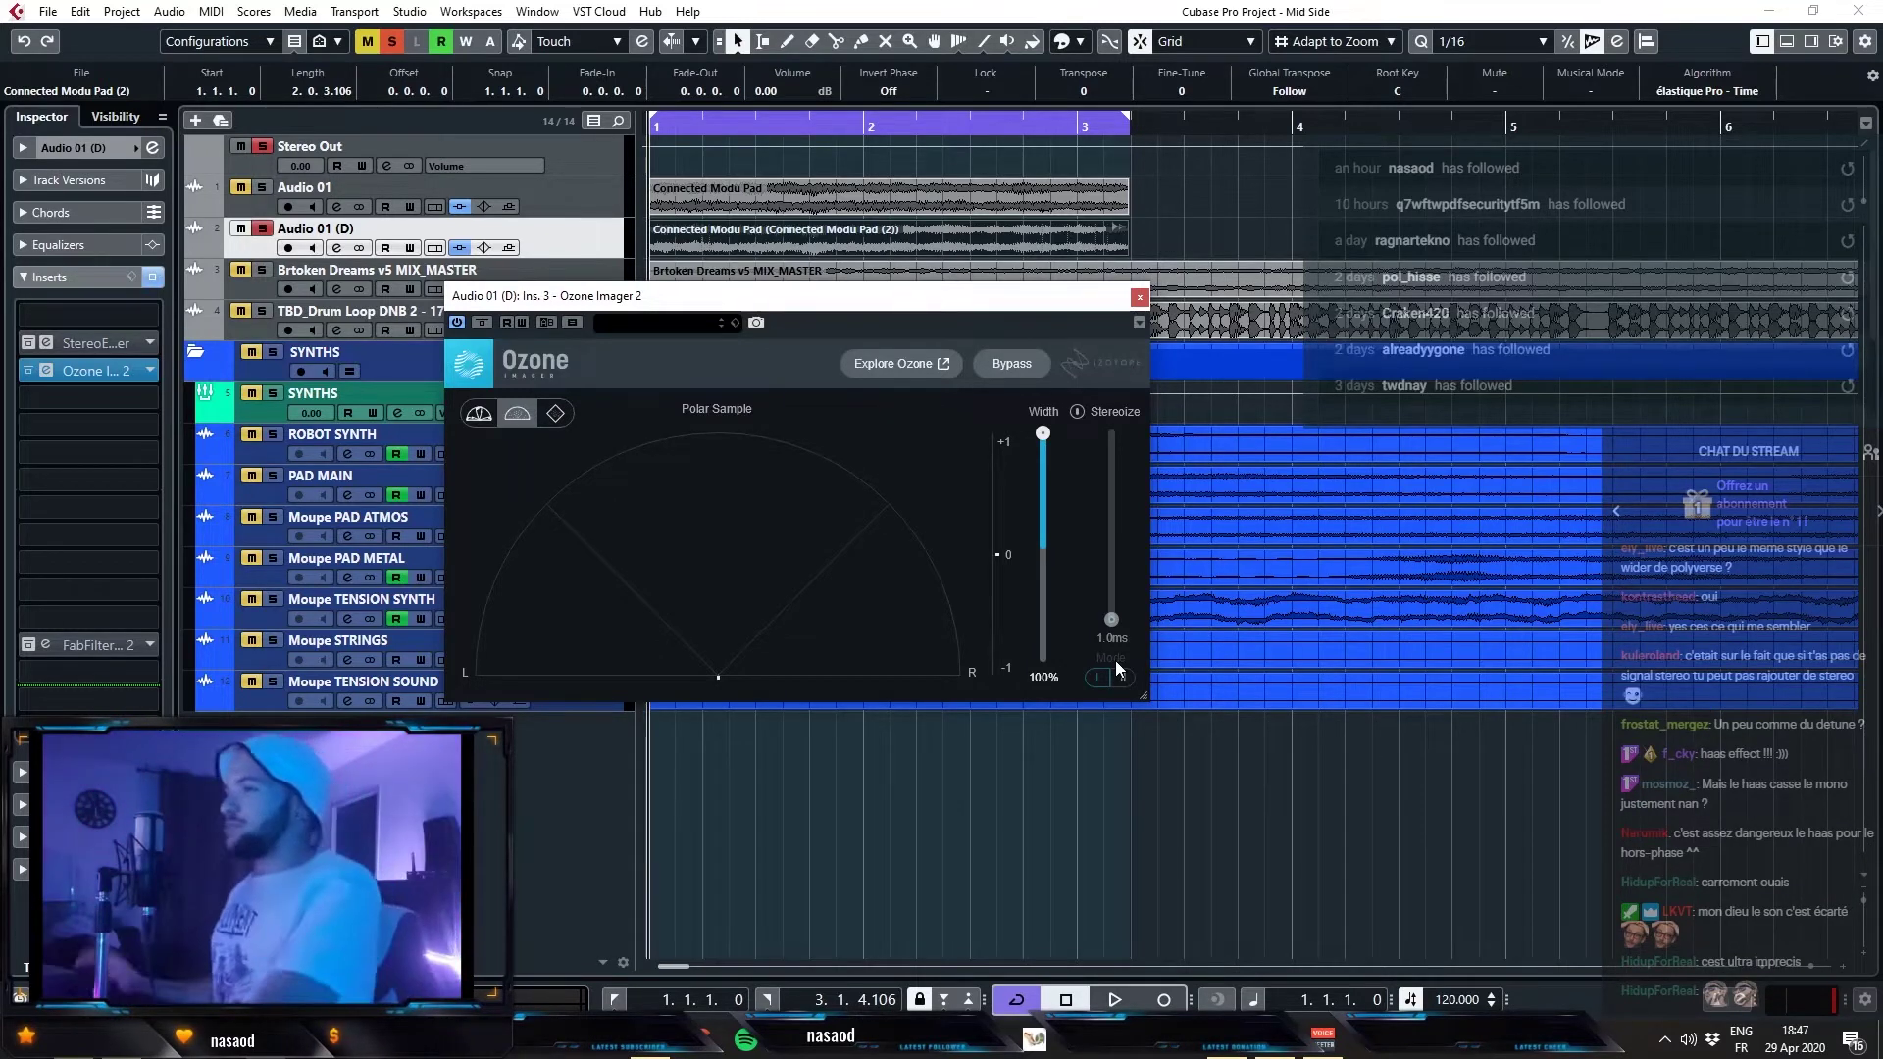
- Remove Ozone Imager 2 from insert slot 3 and close the StereoEnhancer window
click(1140, 296)
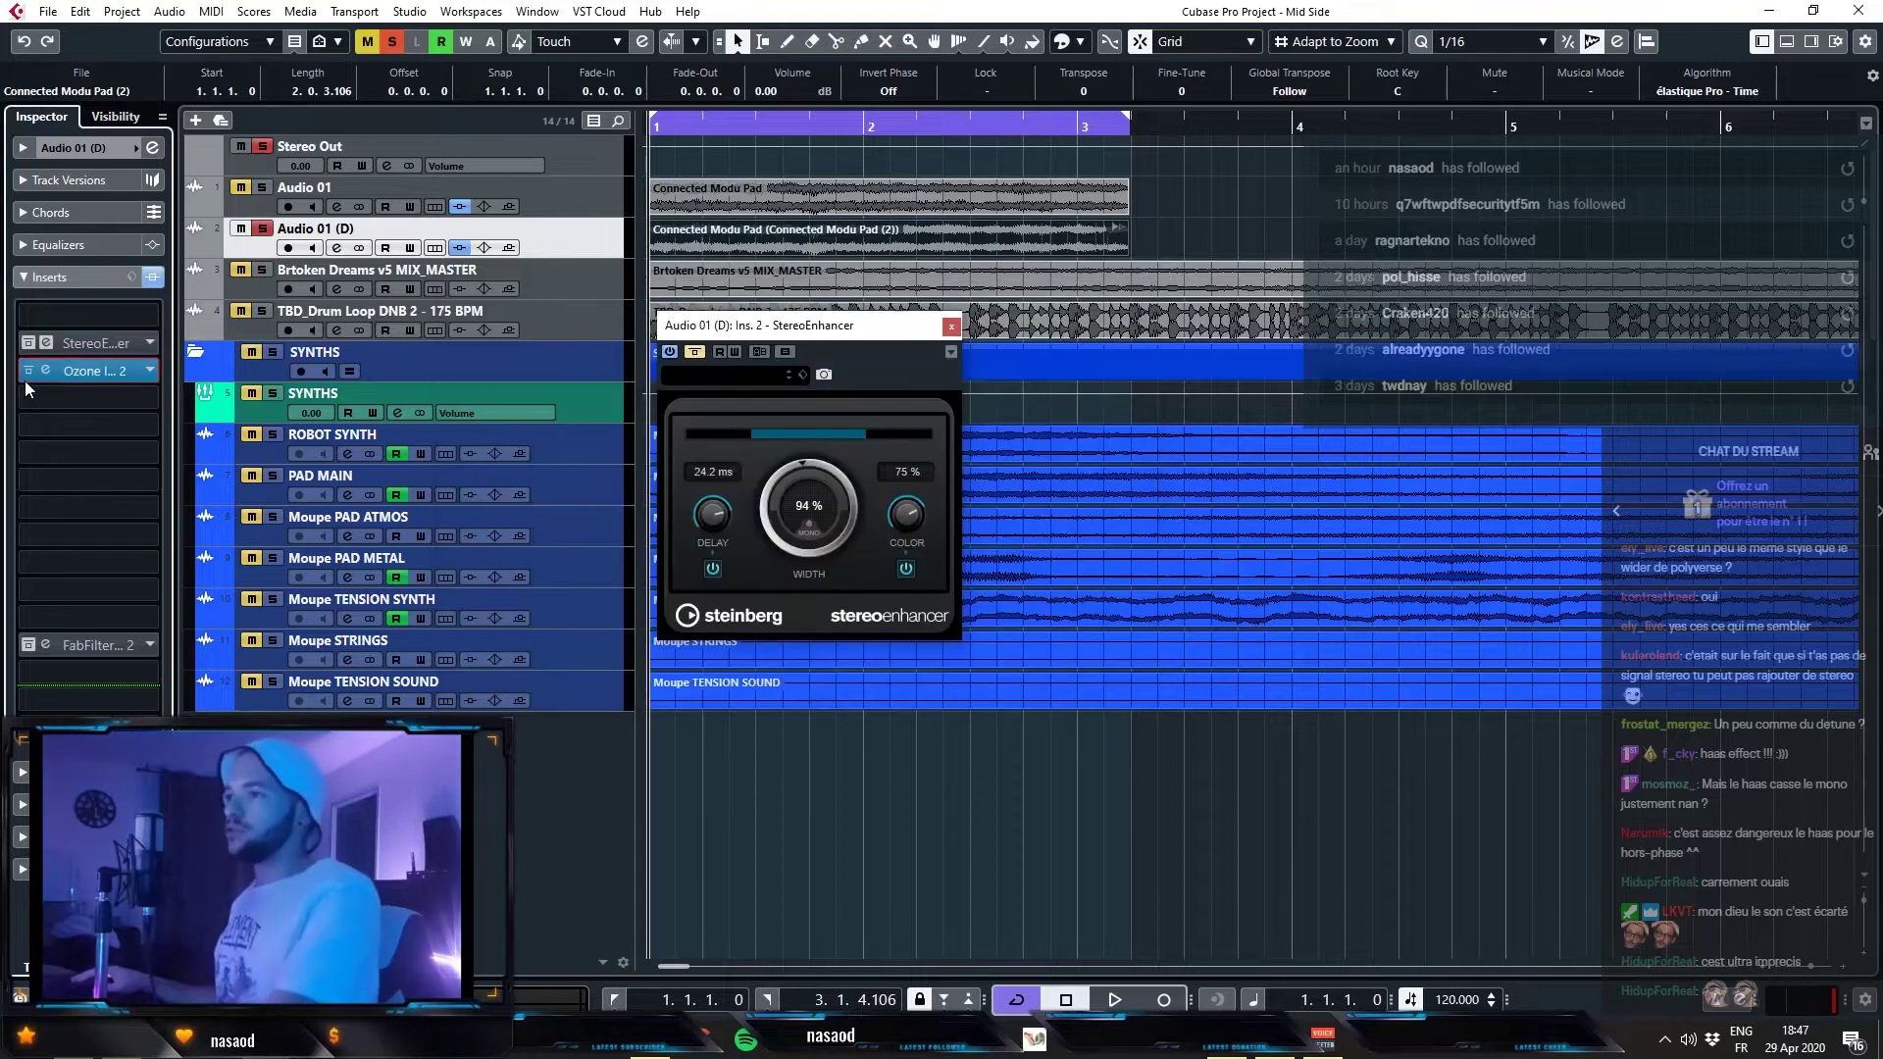
click(149, 371)
click(98, 476)
click(950, 326)
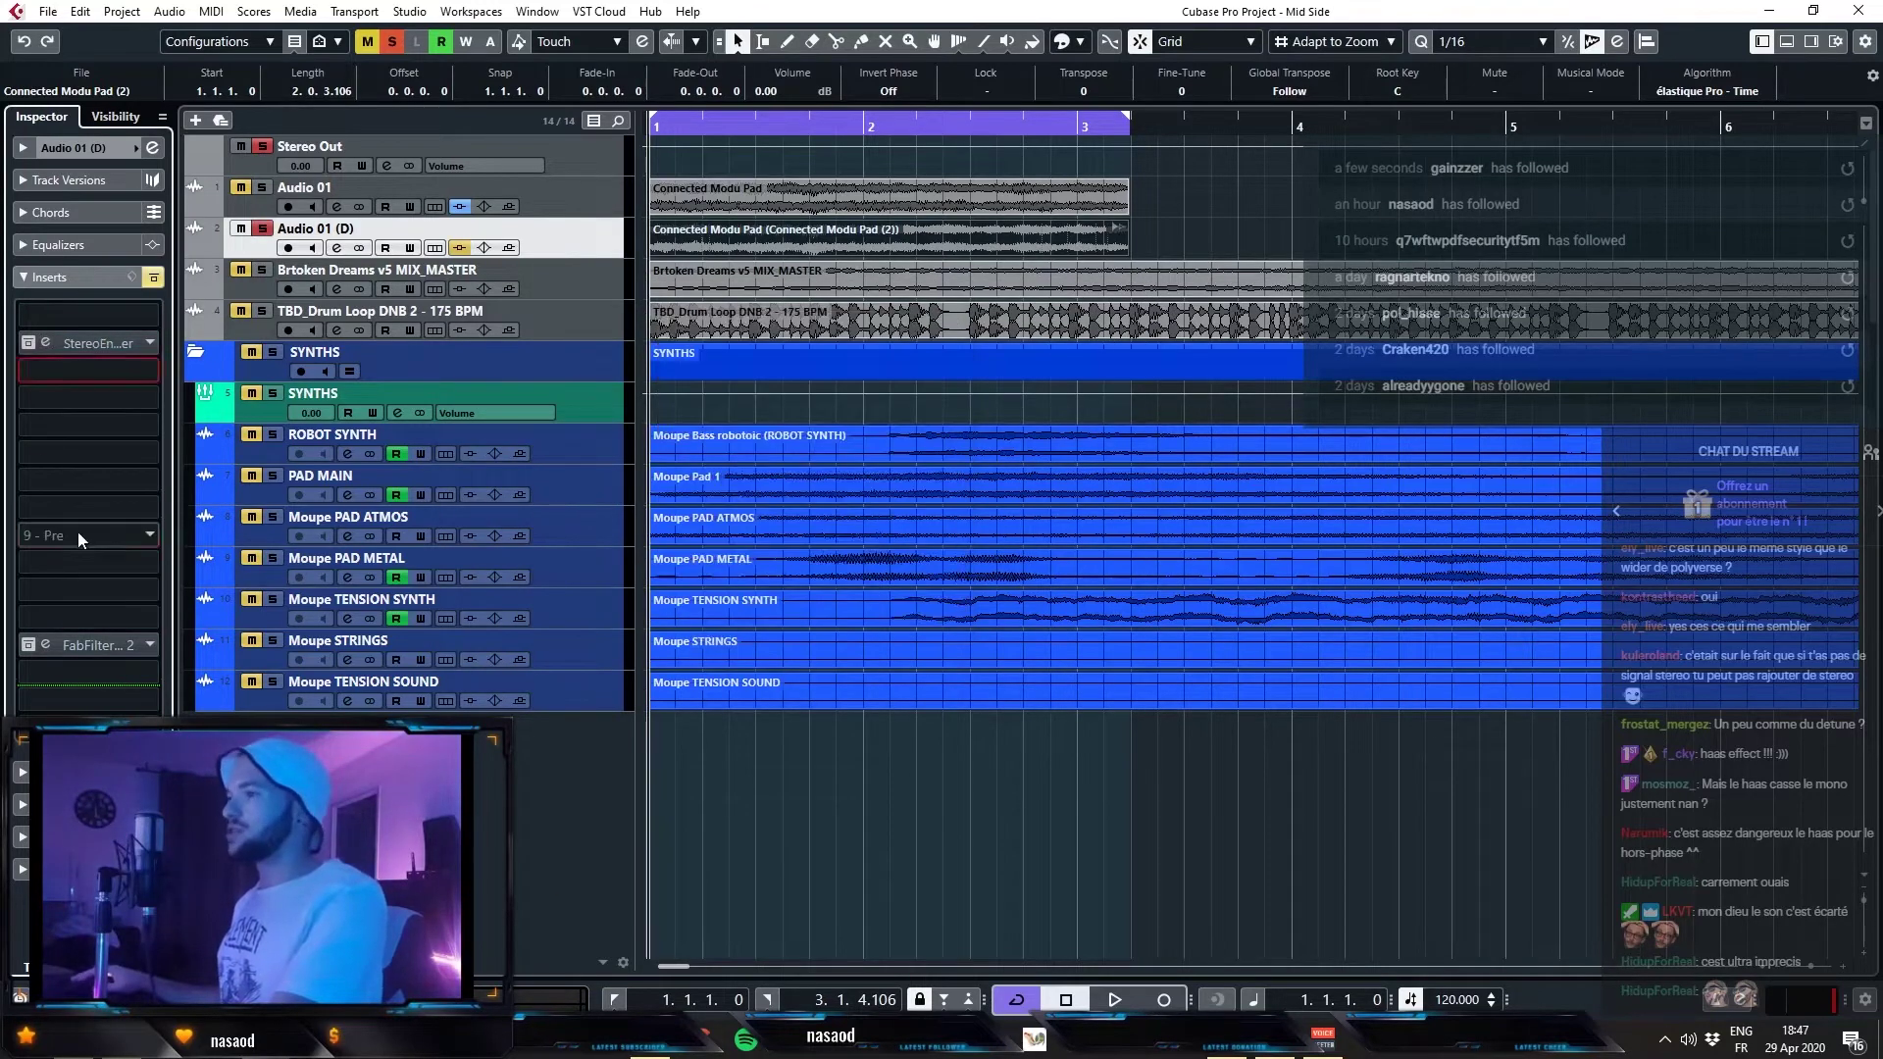
- Add MSED to insert slot 9 of Audio 01 (D) and play the pad to check its stereo image
click(78, 532)
text(msed)
key(Return)
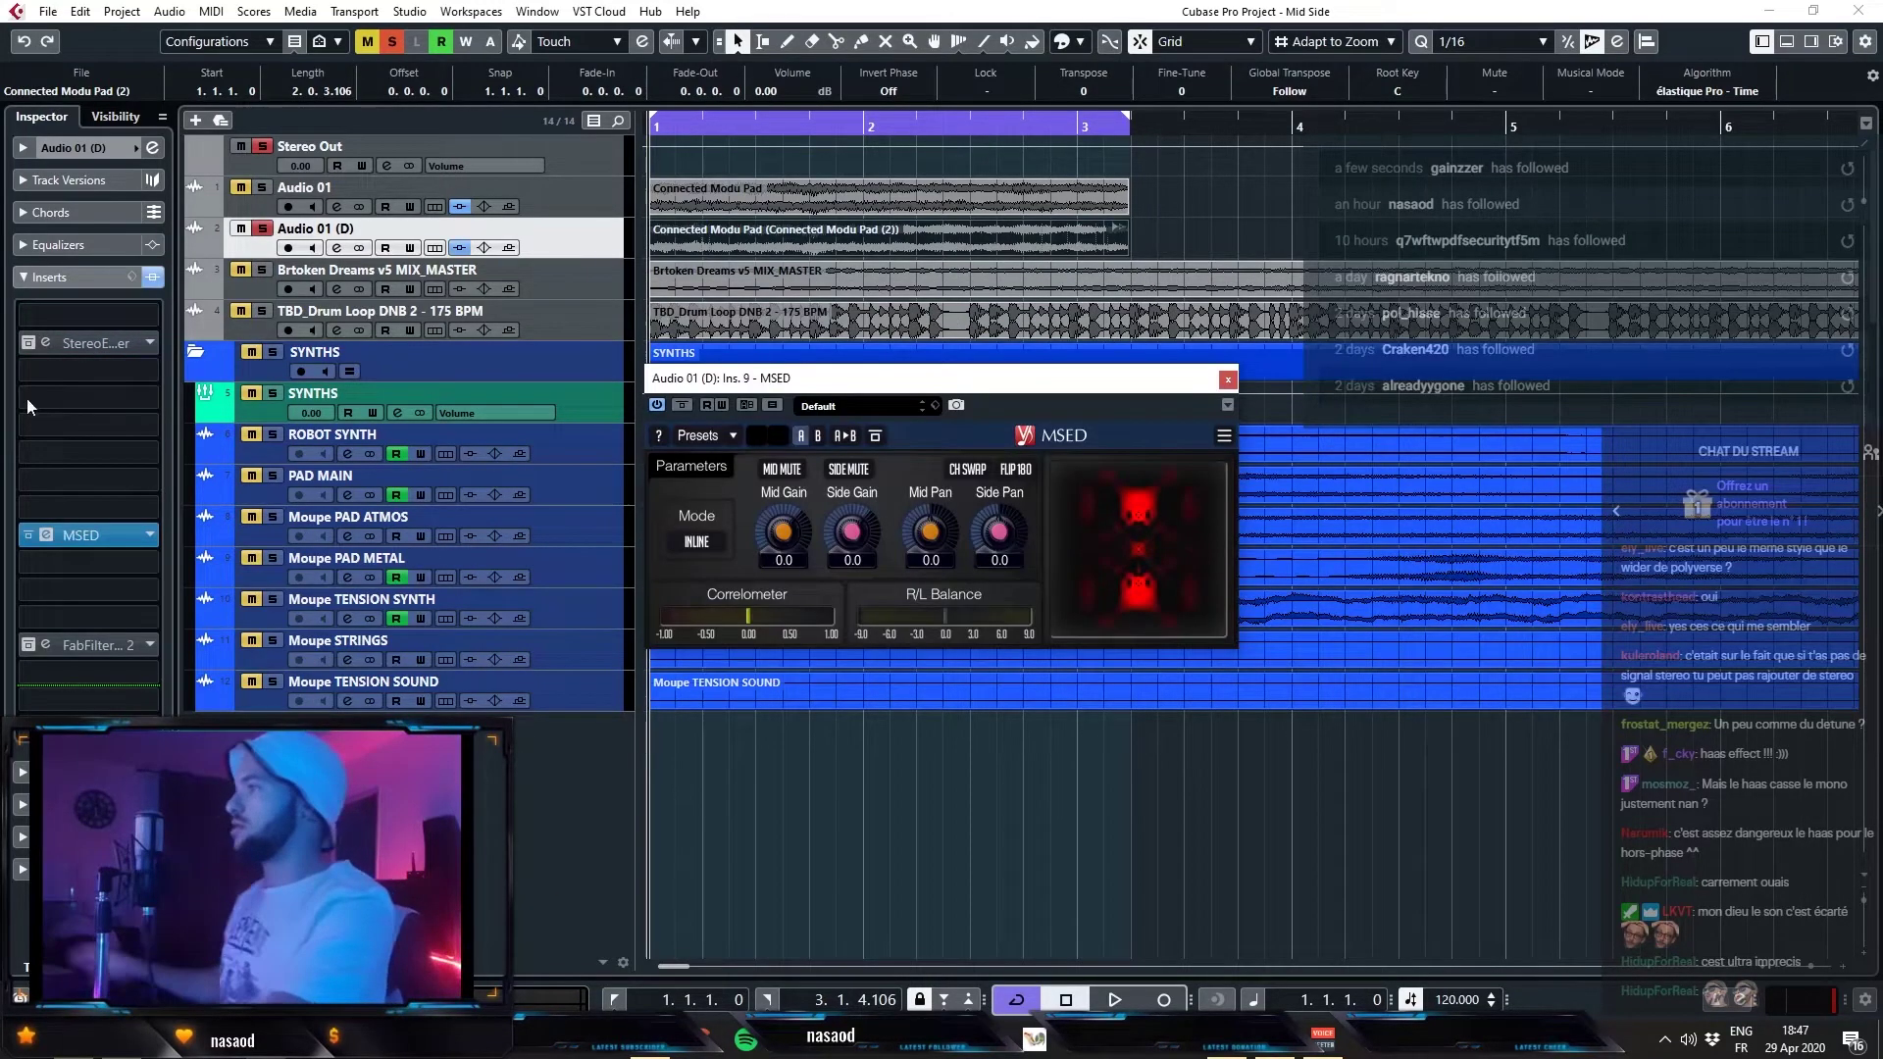
drag(1029, 385, 1082, 413)
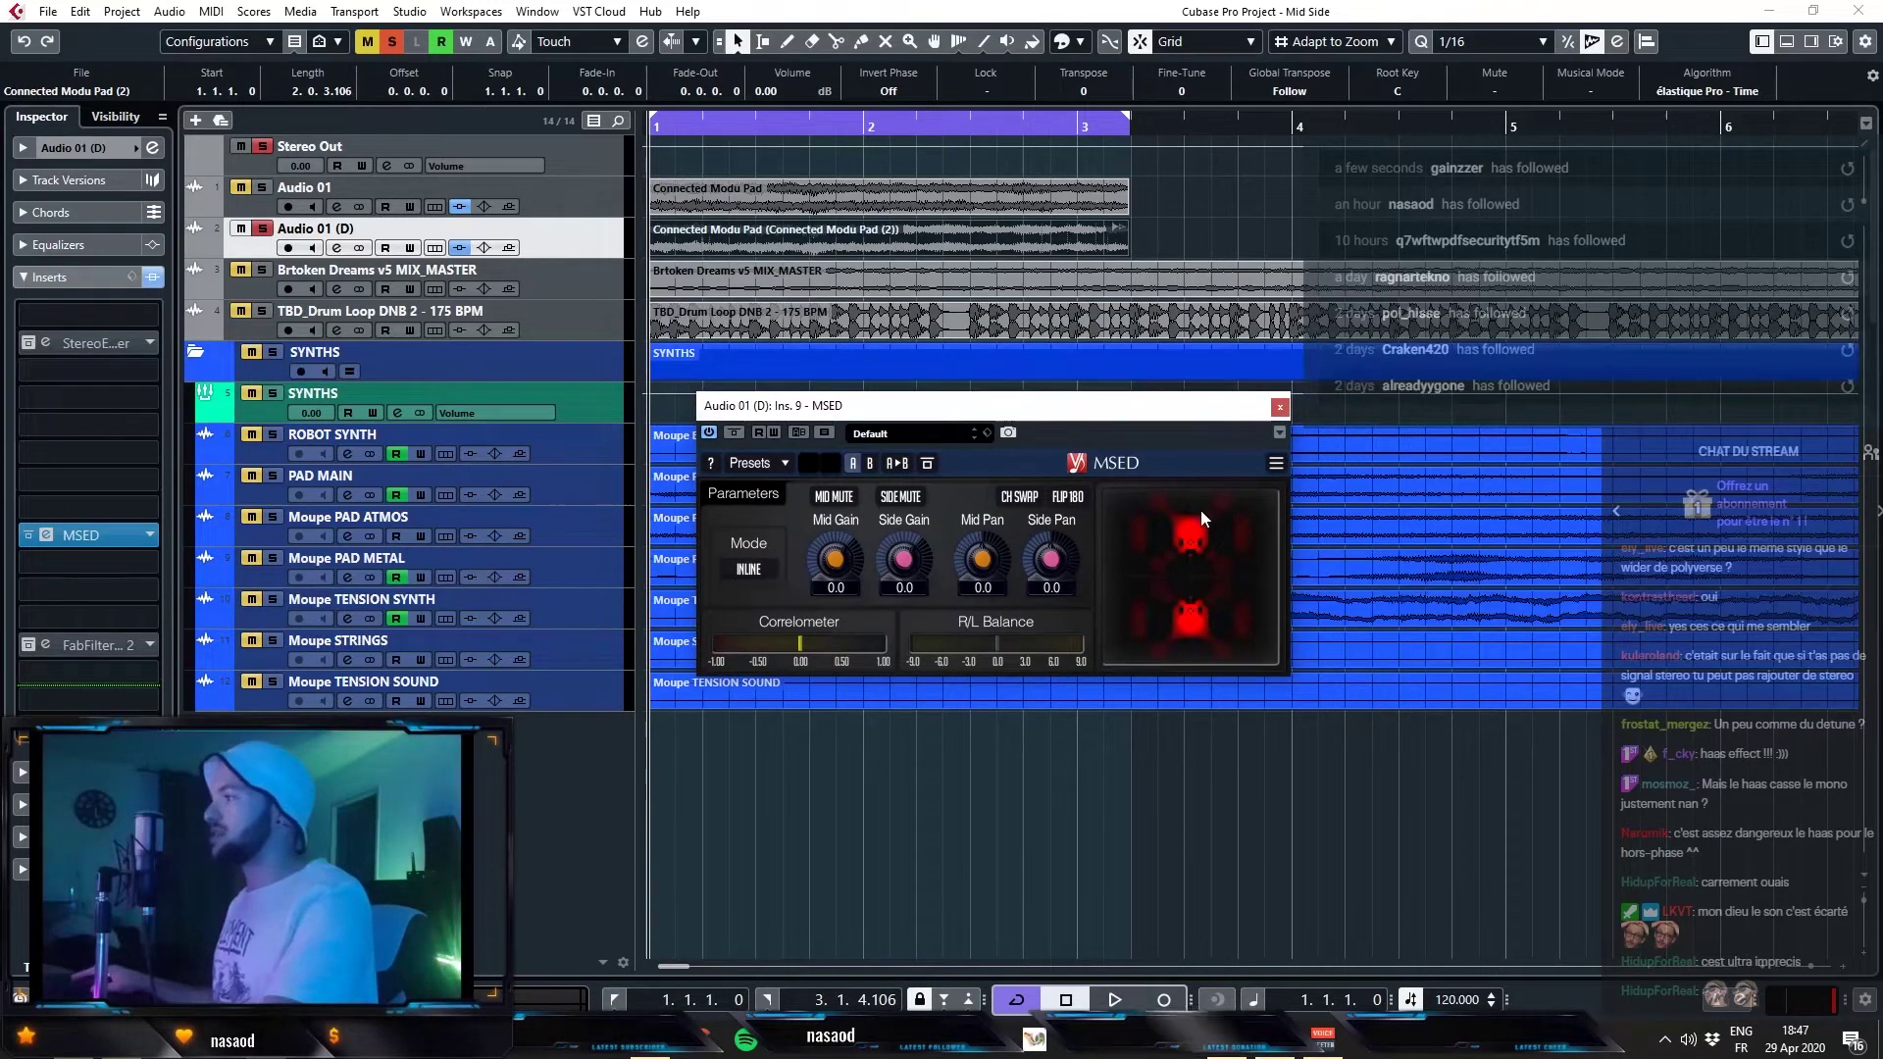
key(space)
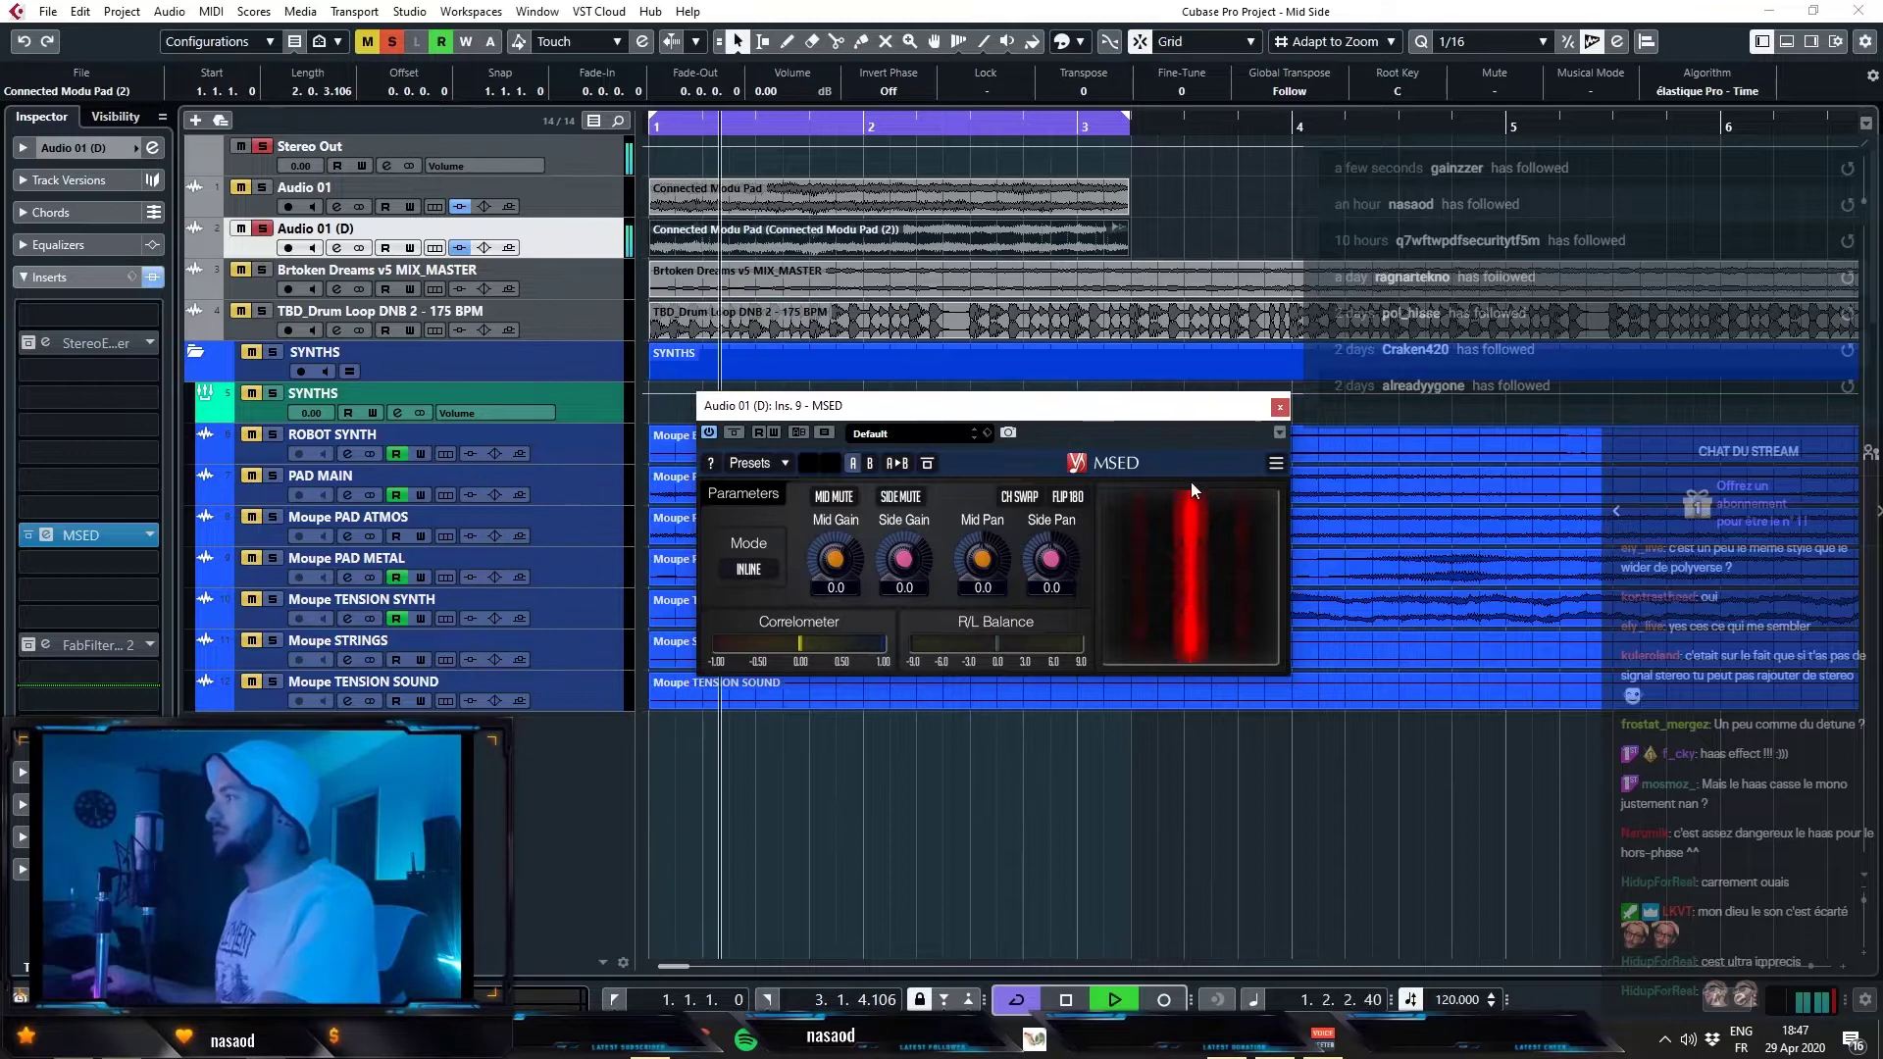
key(space)
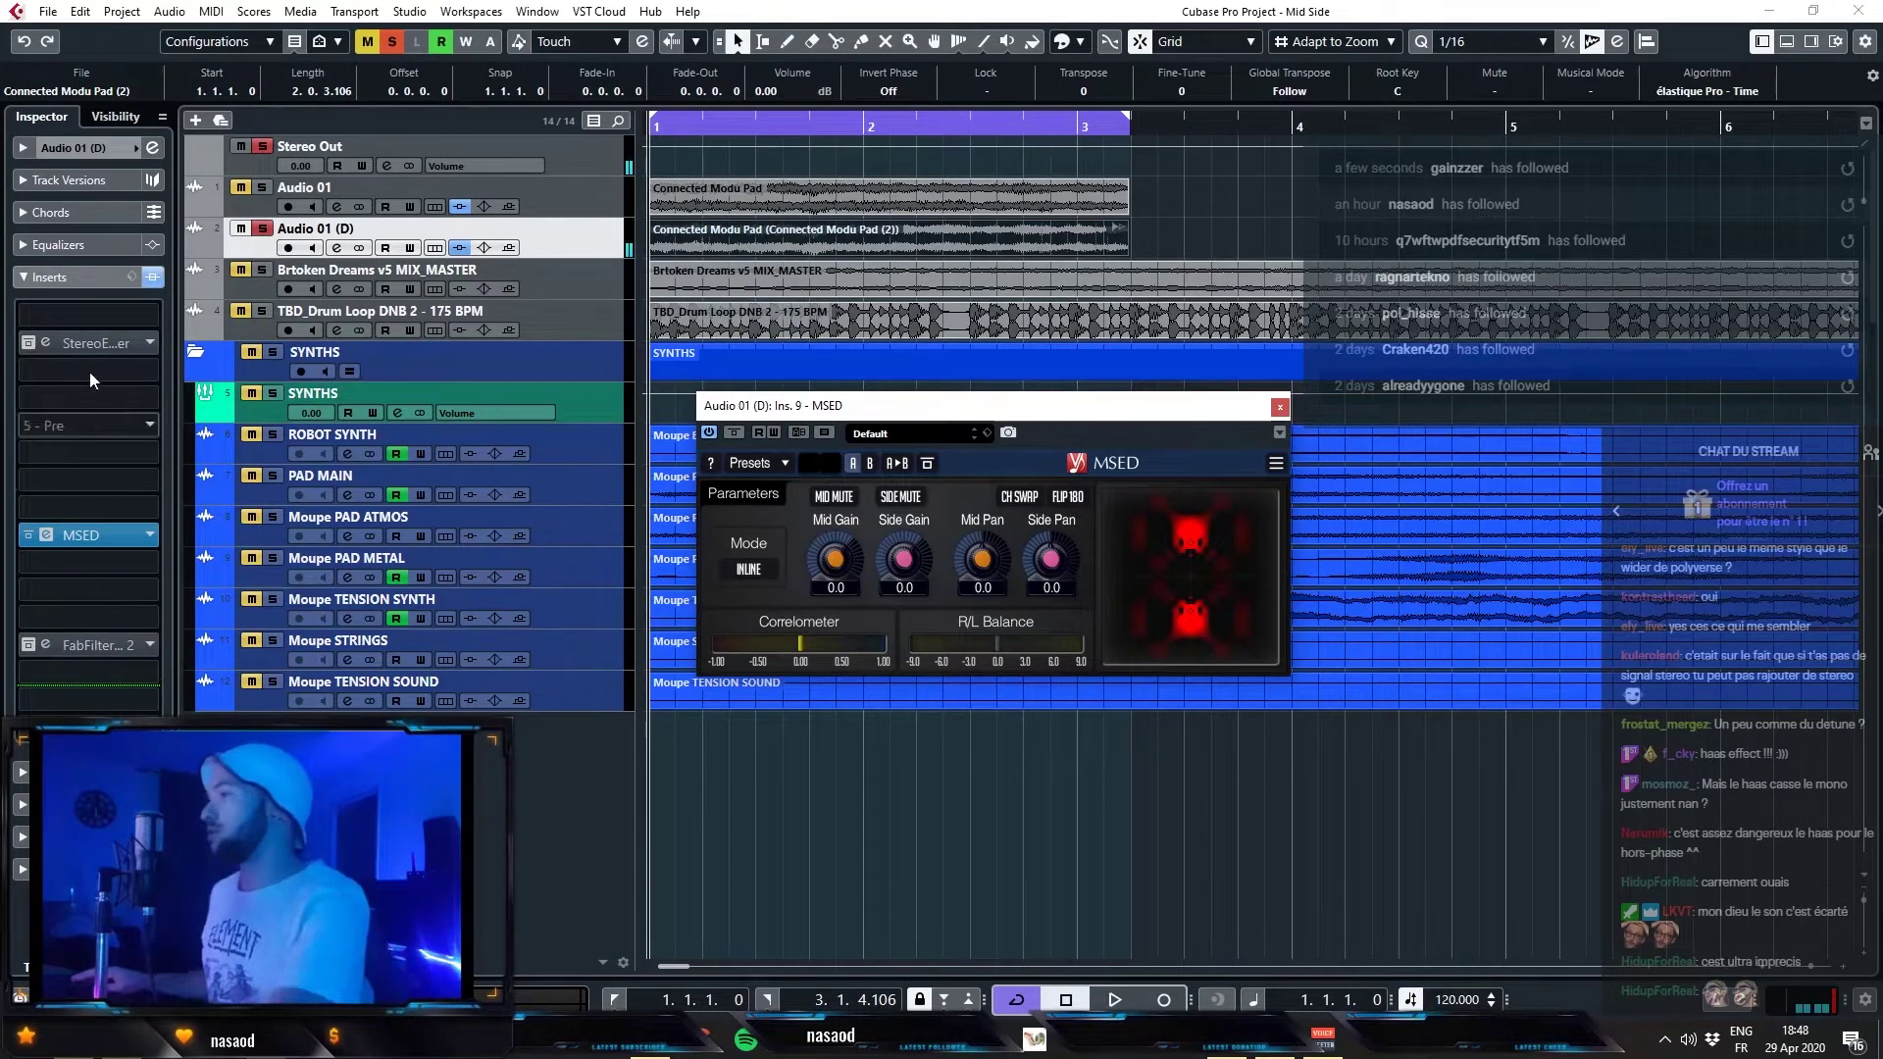
- Add the Chorus effect to insert slot 1 of Audio 01 (D) and place its window clear of MSED
click(75, 322)
text(chorus)
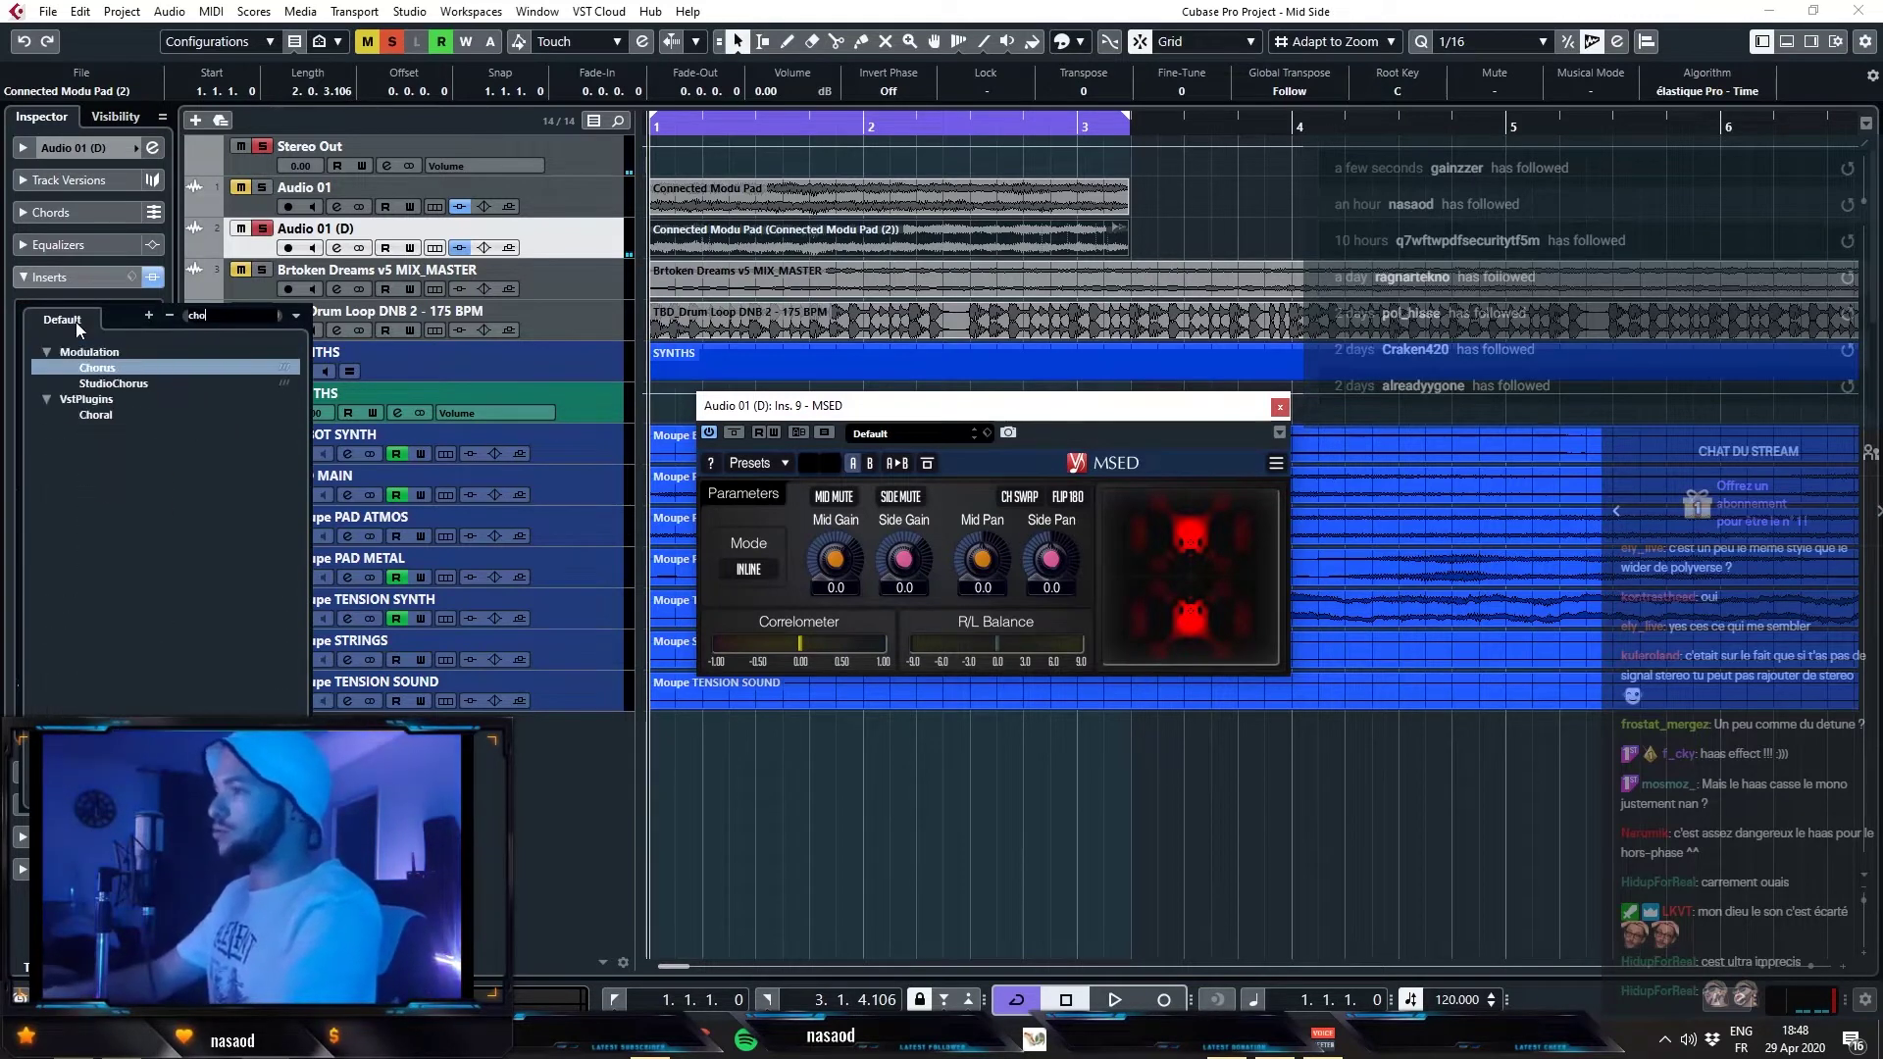
key(Return)
drag(882, 412, 379, 139)
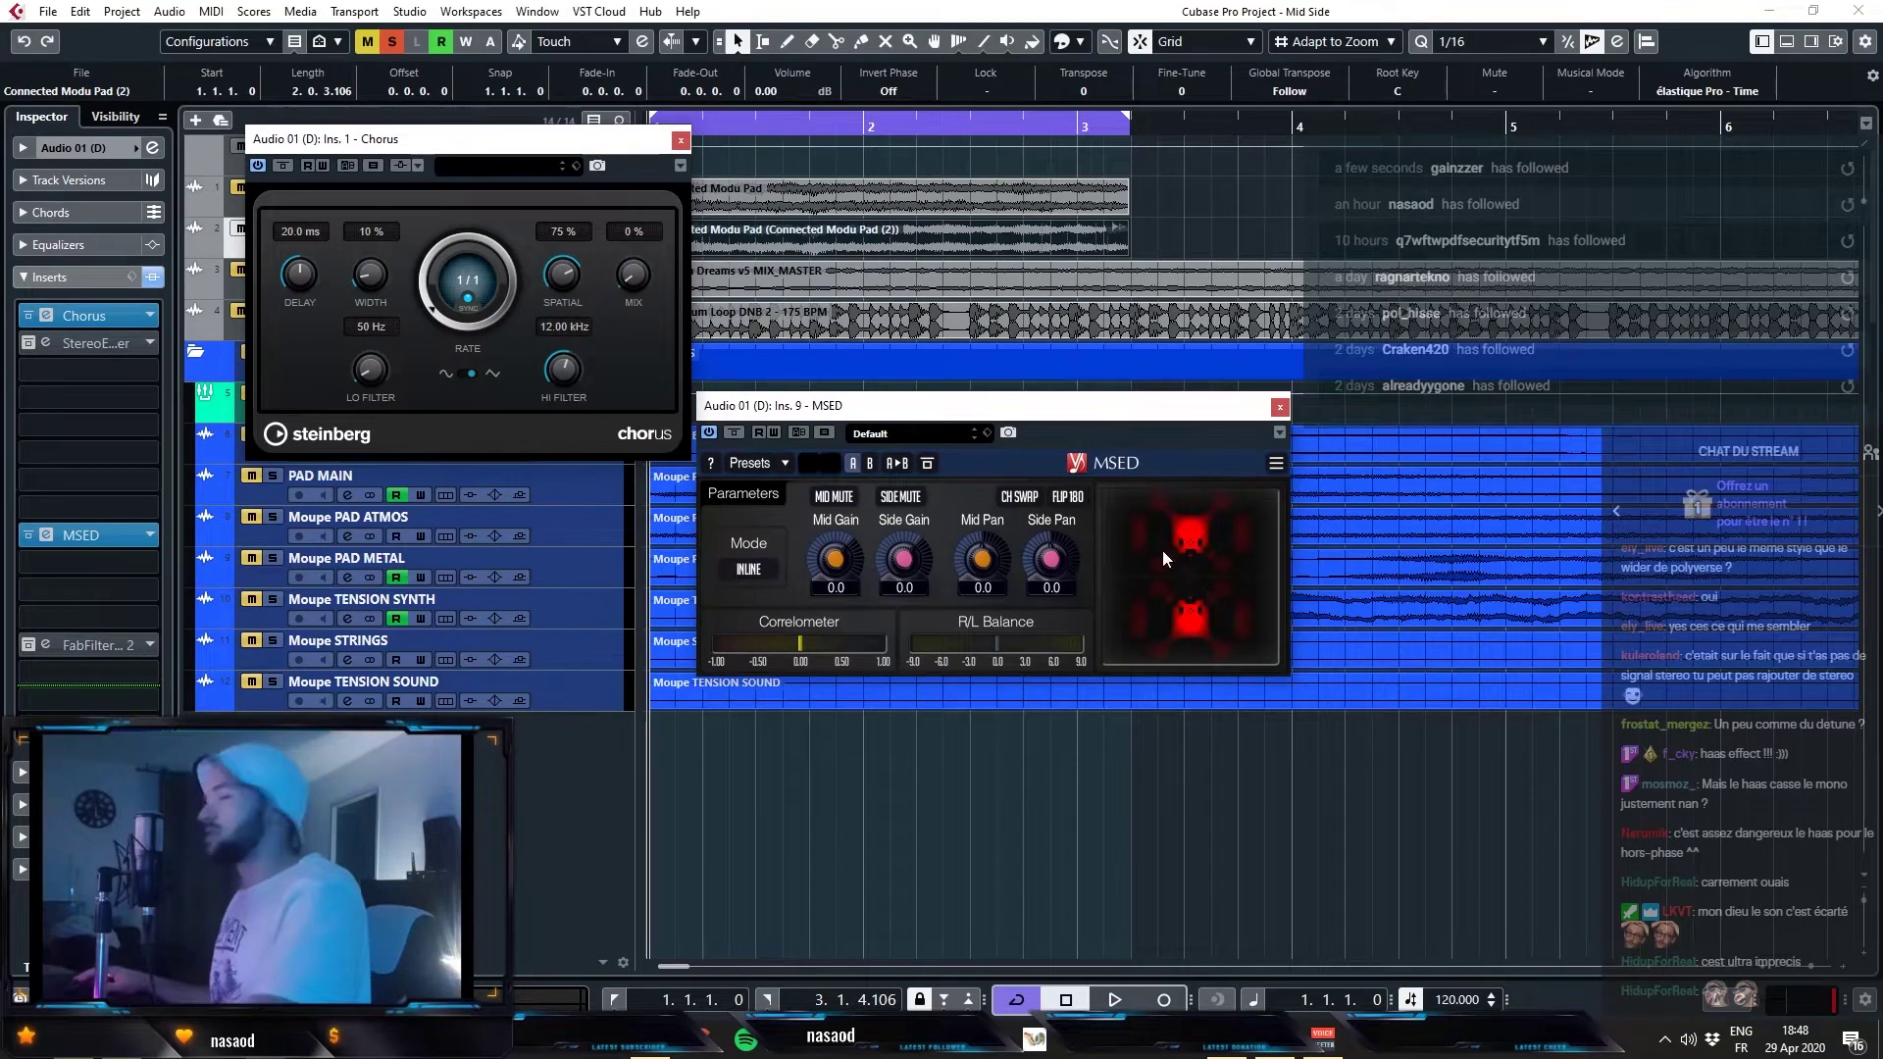
- Play the pad while setting the Chorus mix to 40 % and width to 100 %, and stop playback
key(space)
drag(628, 285, 391, 115)
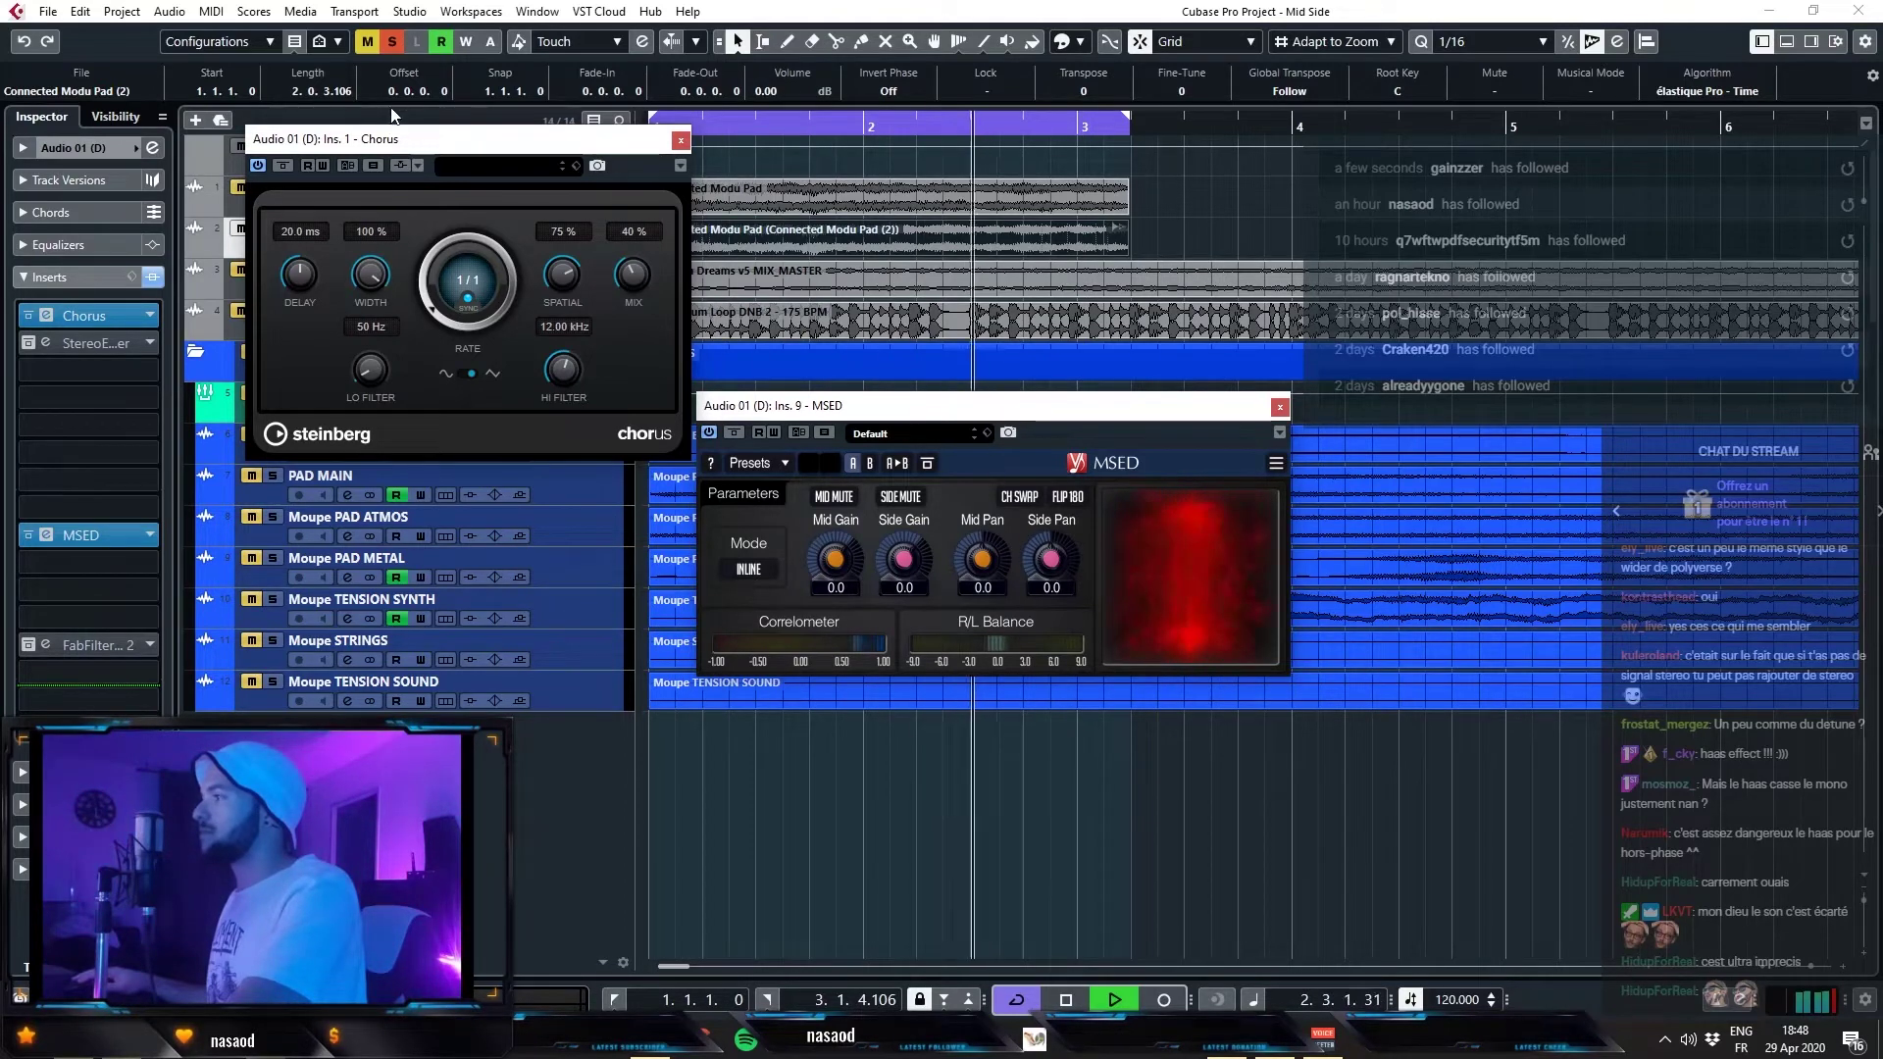
key(space)
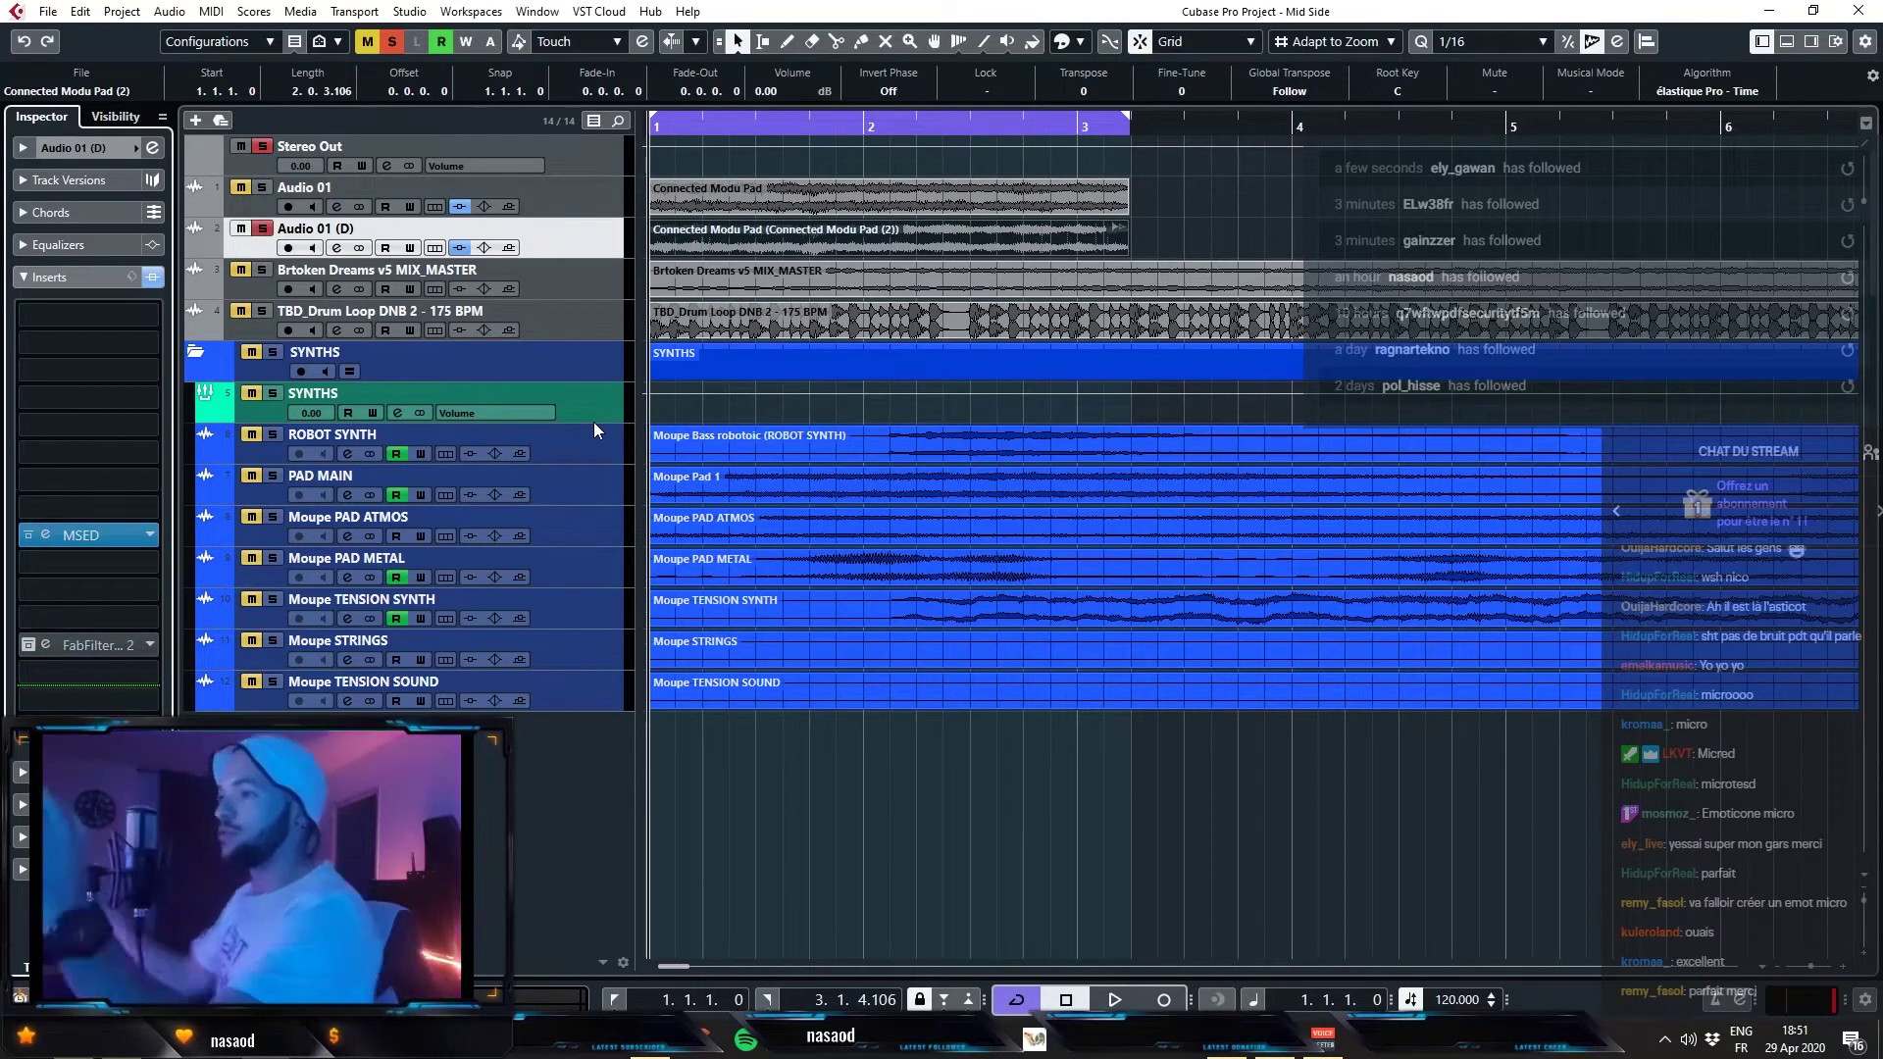
- Add Replika XT to insert slot 1 of Audio 01 (D)
click(69, 316)
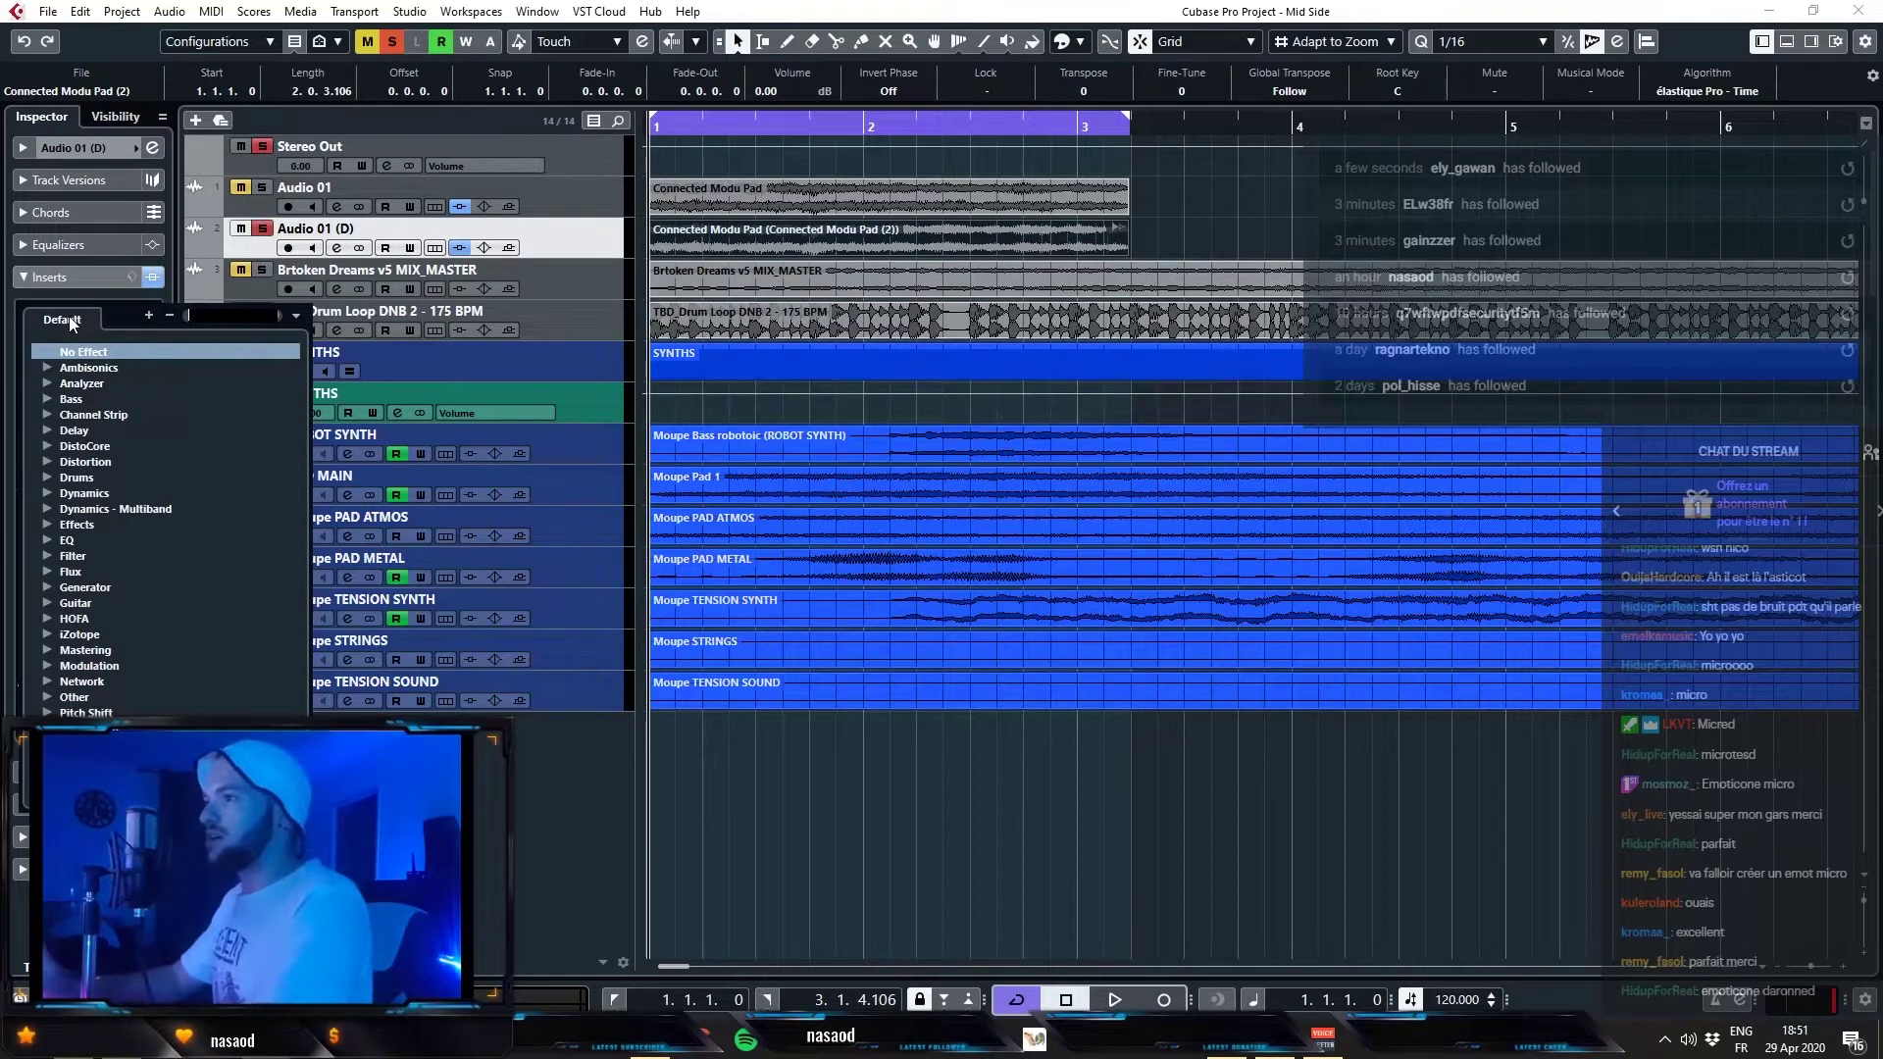
text(replika)
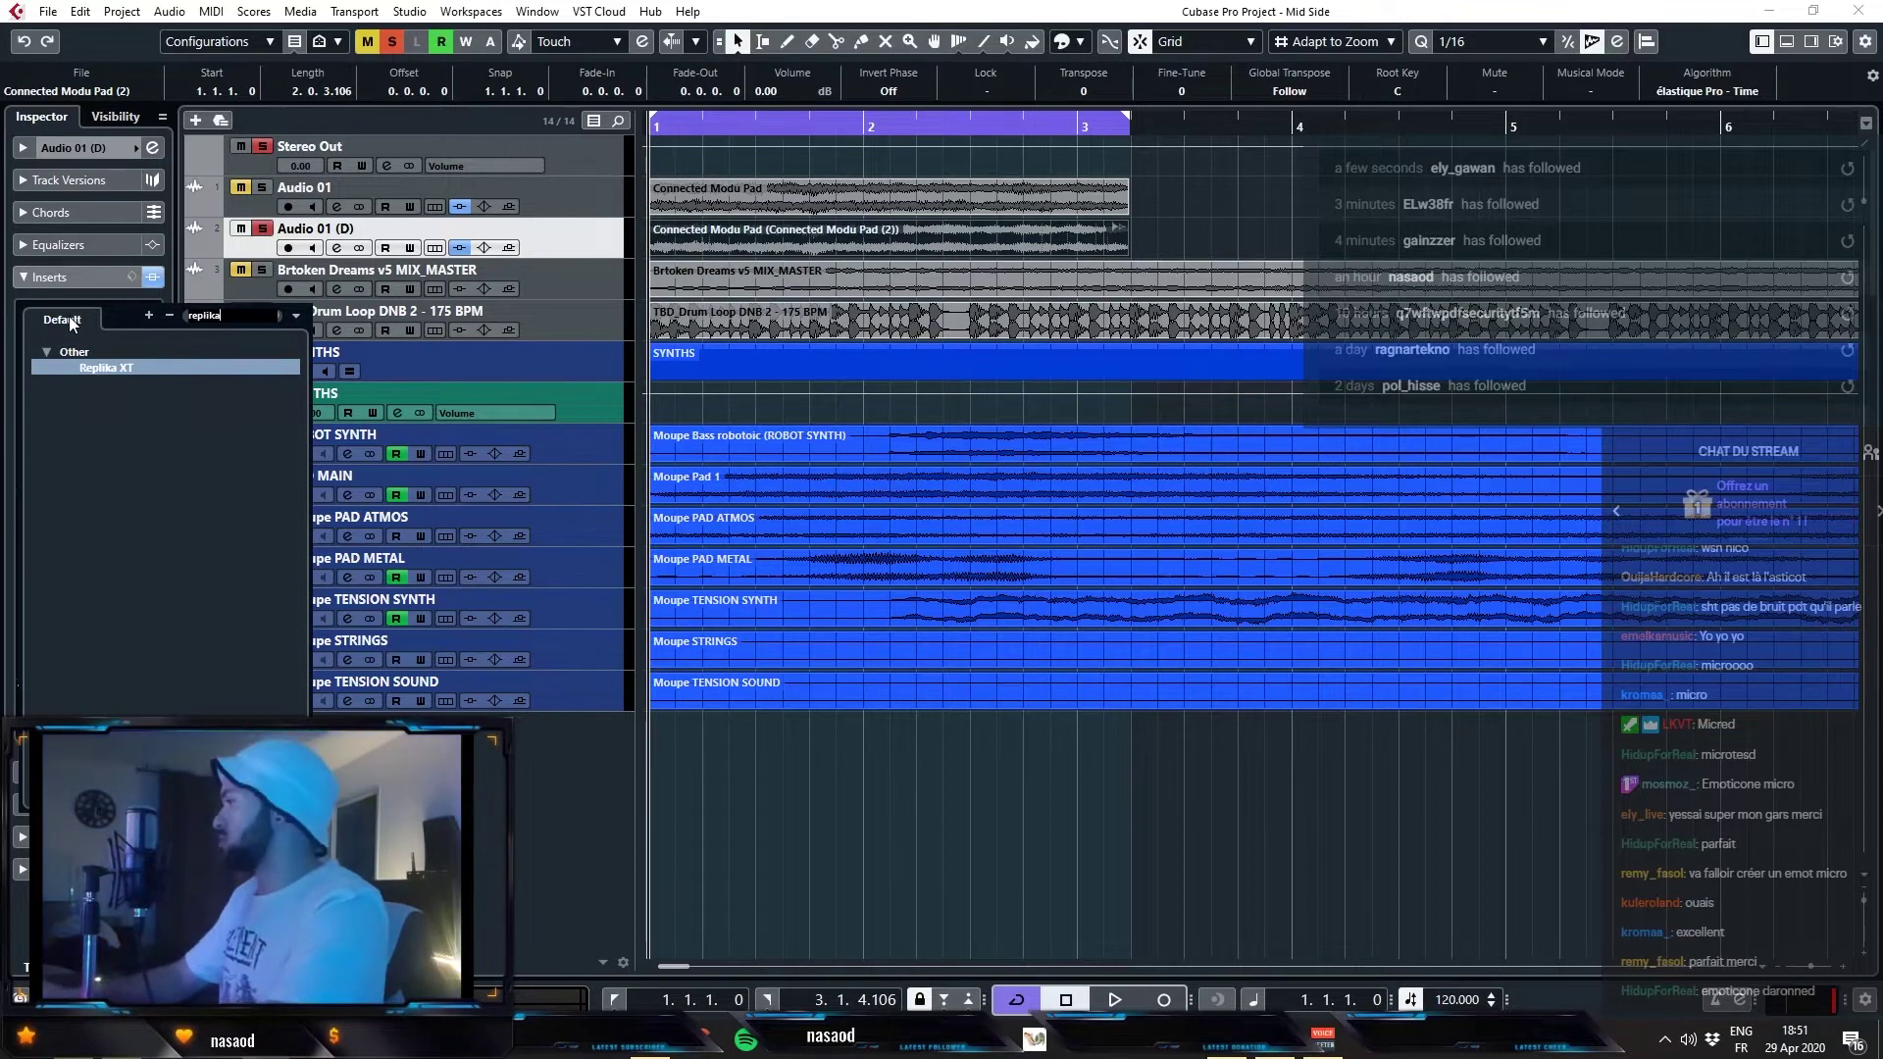
key(Return)
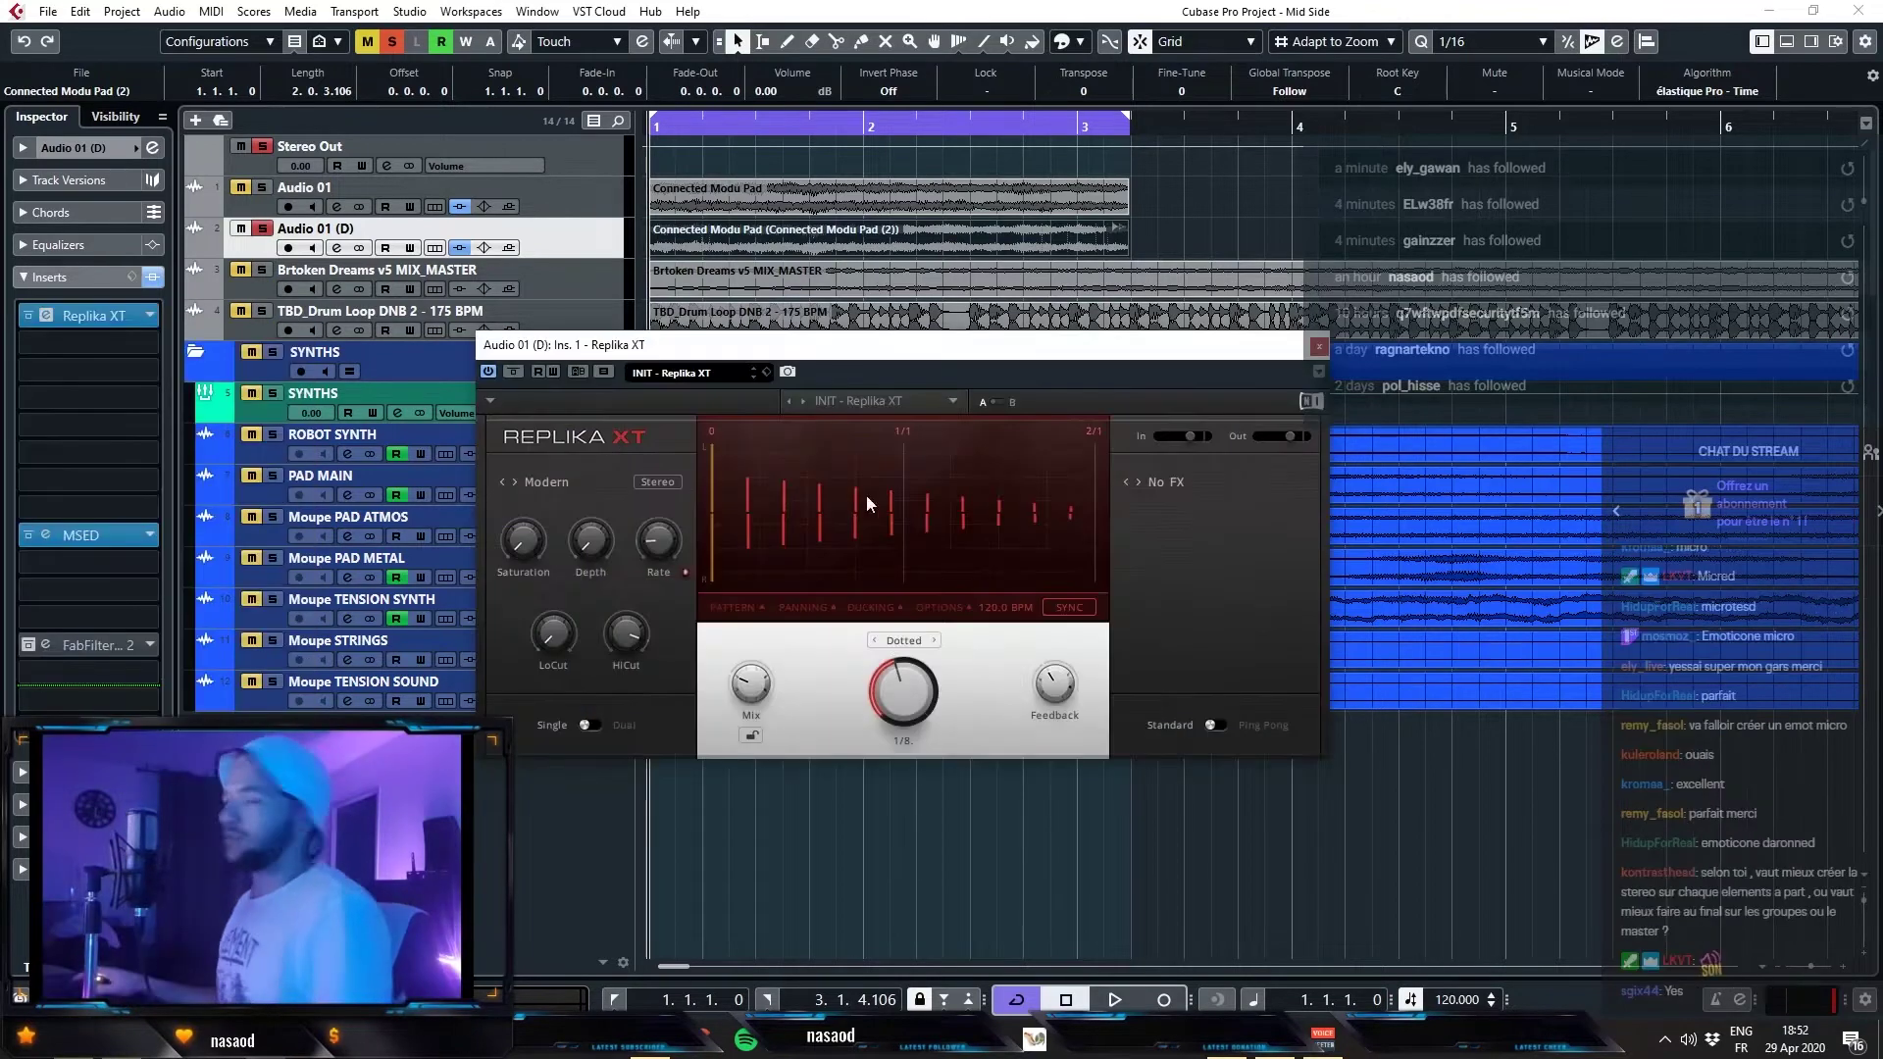
- Switch the Replika XT delay time to milliseconds, set it to 0 ms, and set the mix to fully dry
click(910, 640)
click(1046, 528)
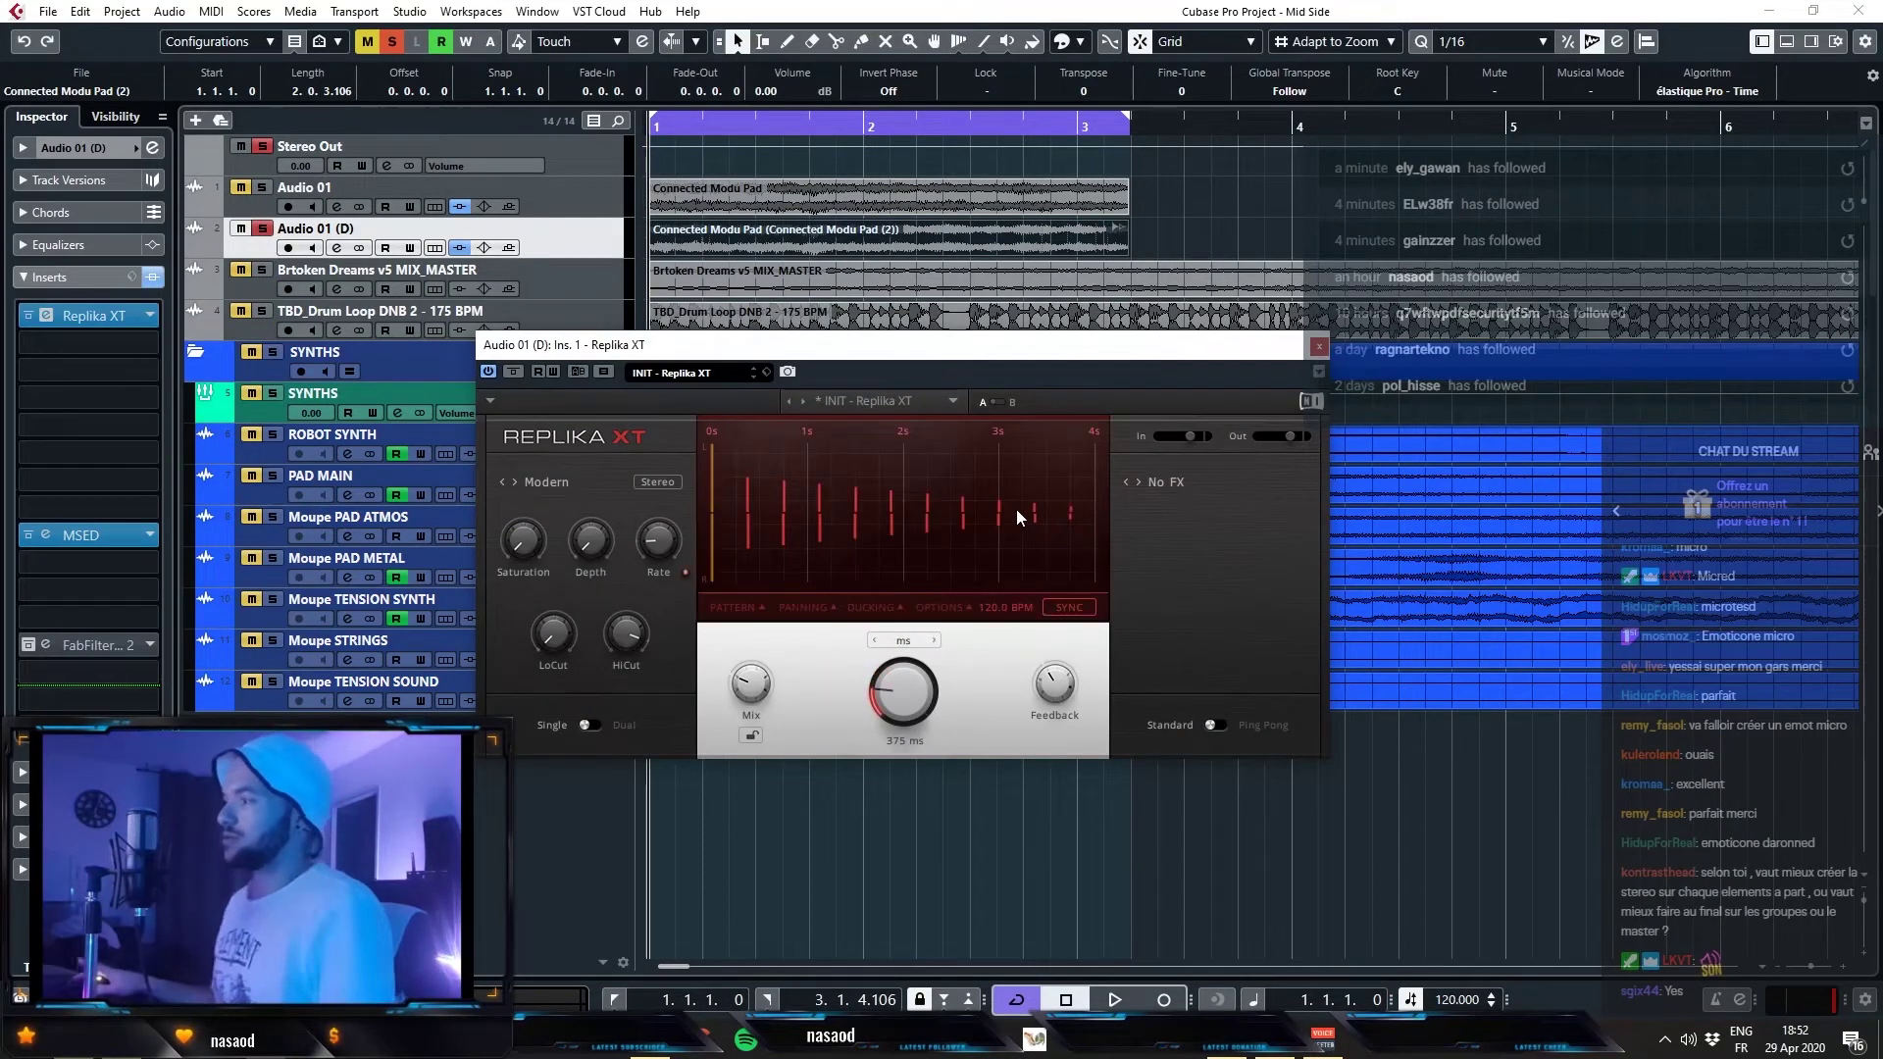
drag(896, 710, 897, 868)
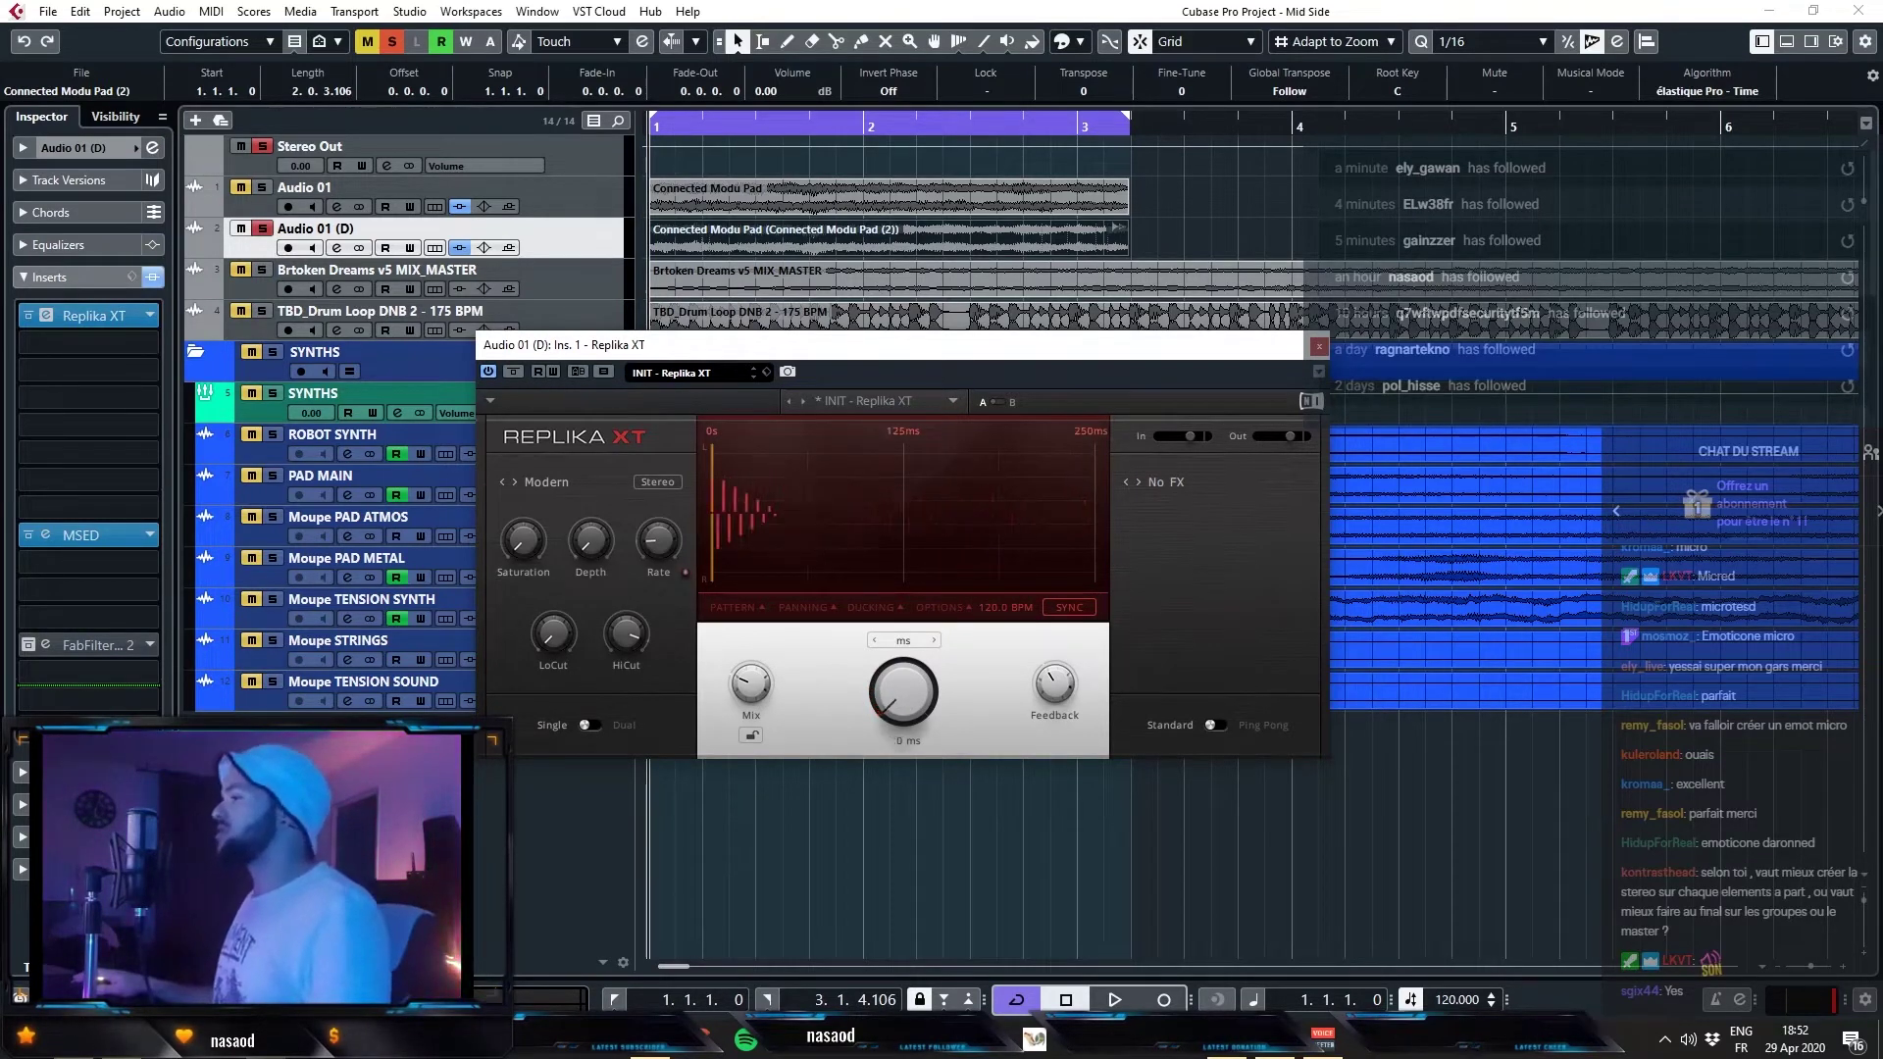
mouse_move(747, 686)
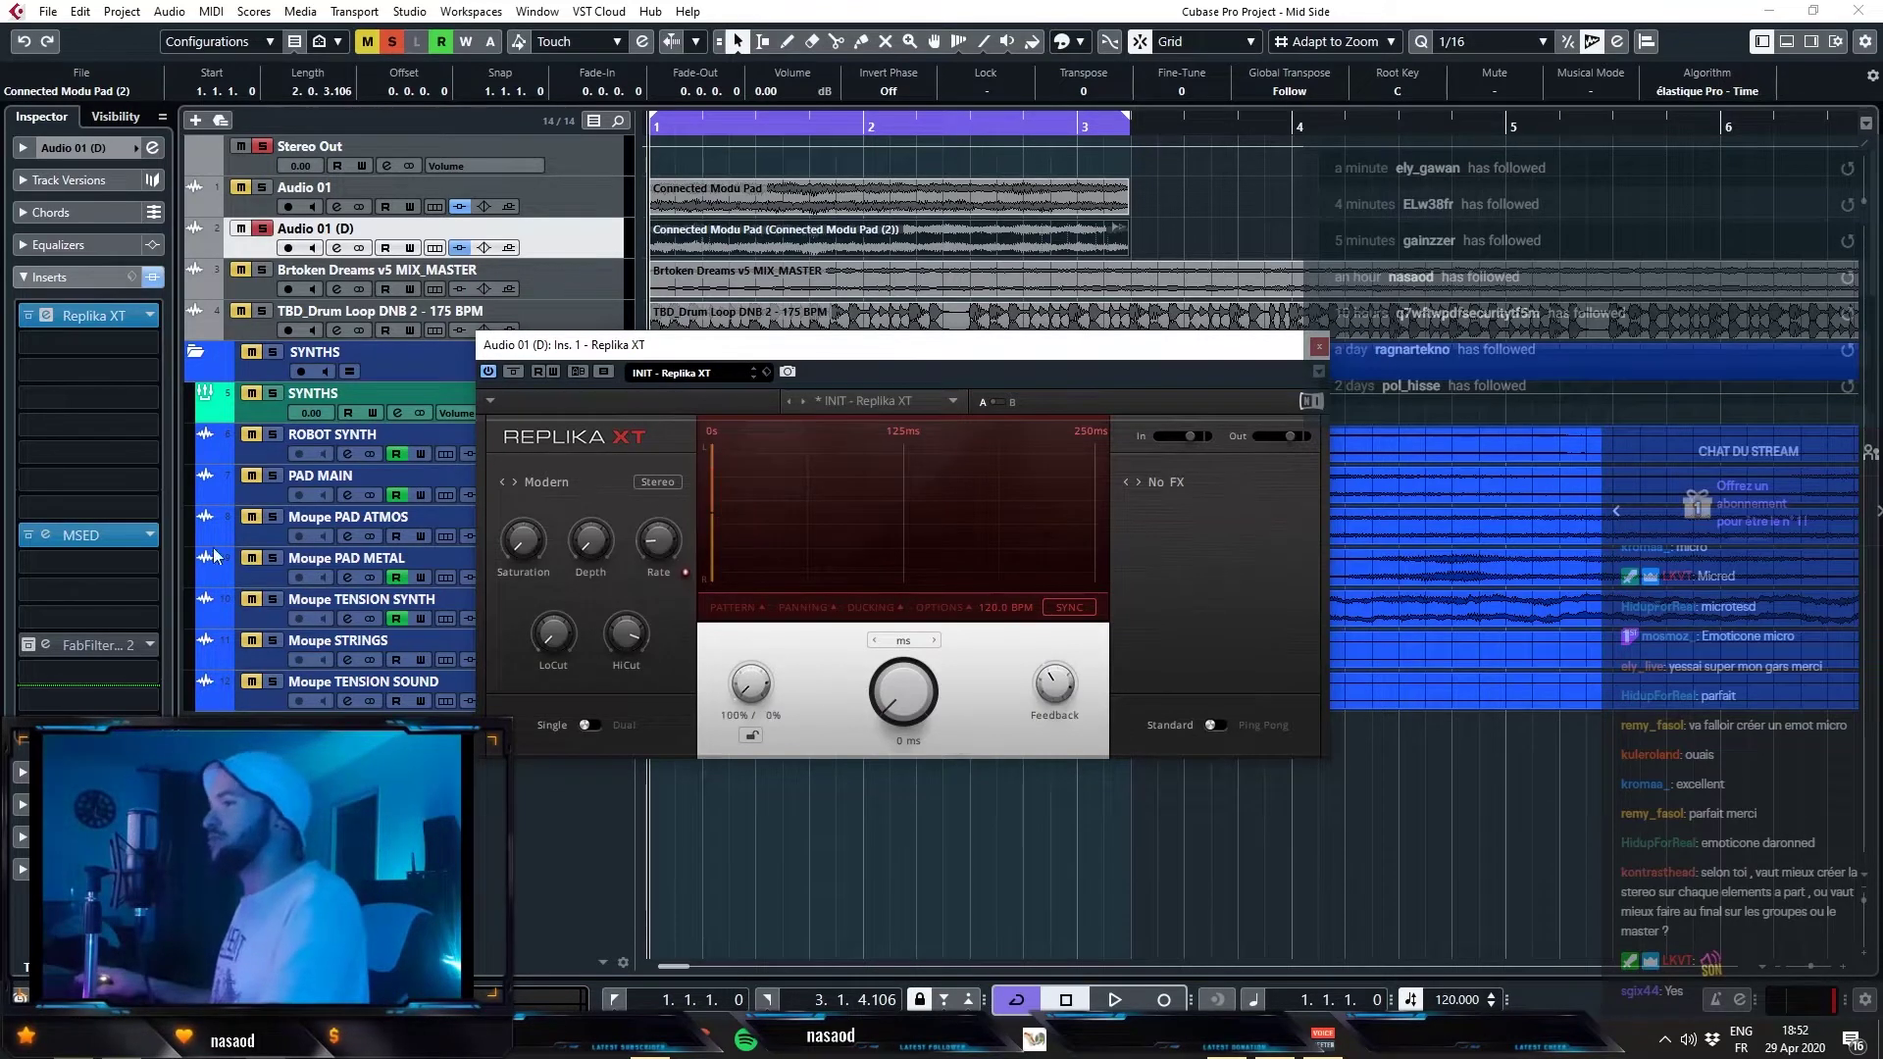
- Replace MSED in insert slot 9 of Audio 01 (D) with Ozone Imager 2 and place its window clear of Replika XT
click(98, 536)
drag(1061, 422, 1209, 593)
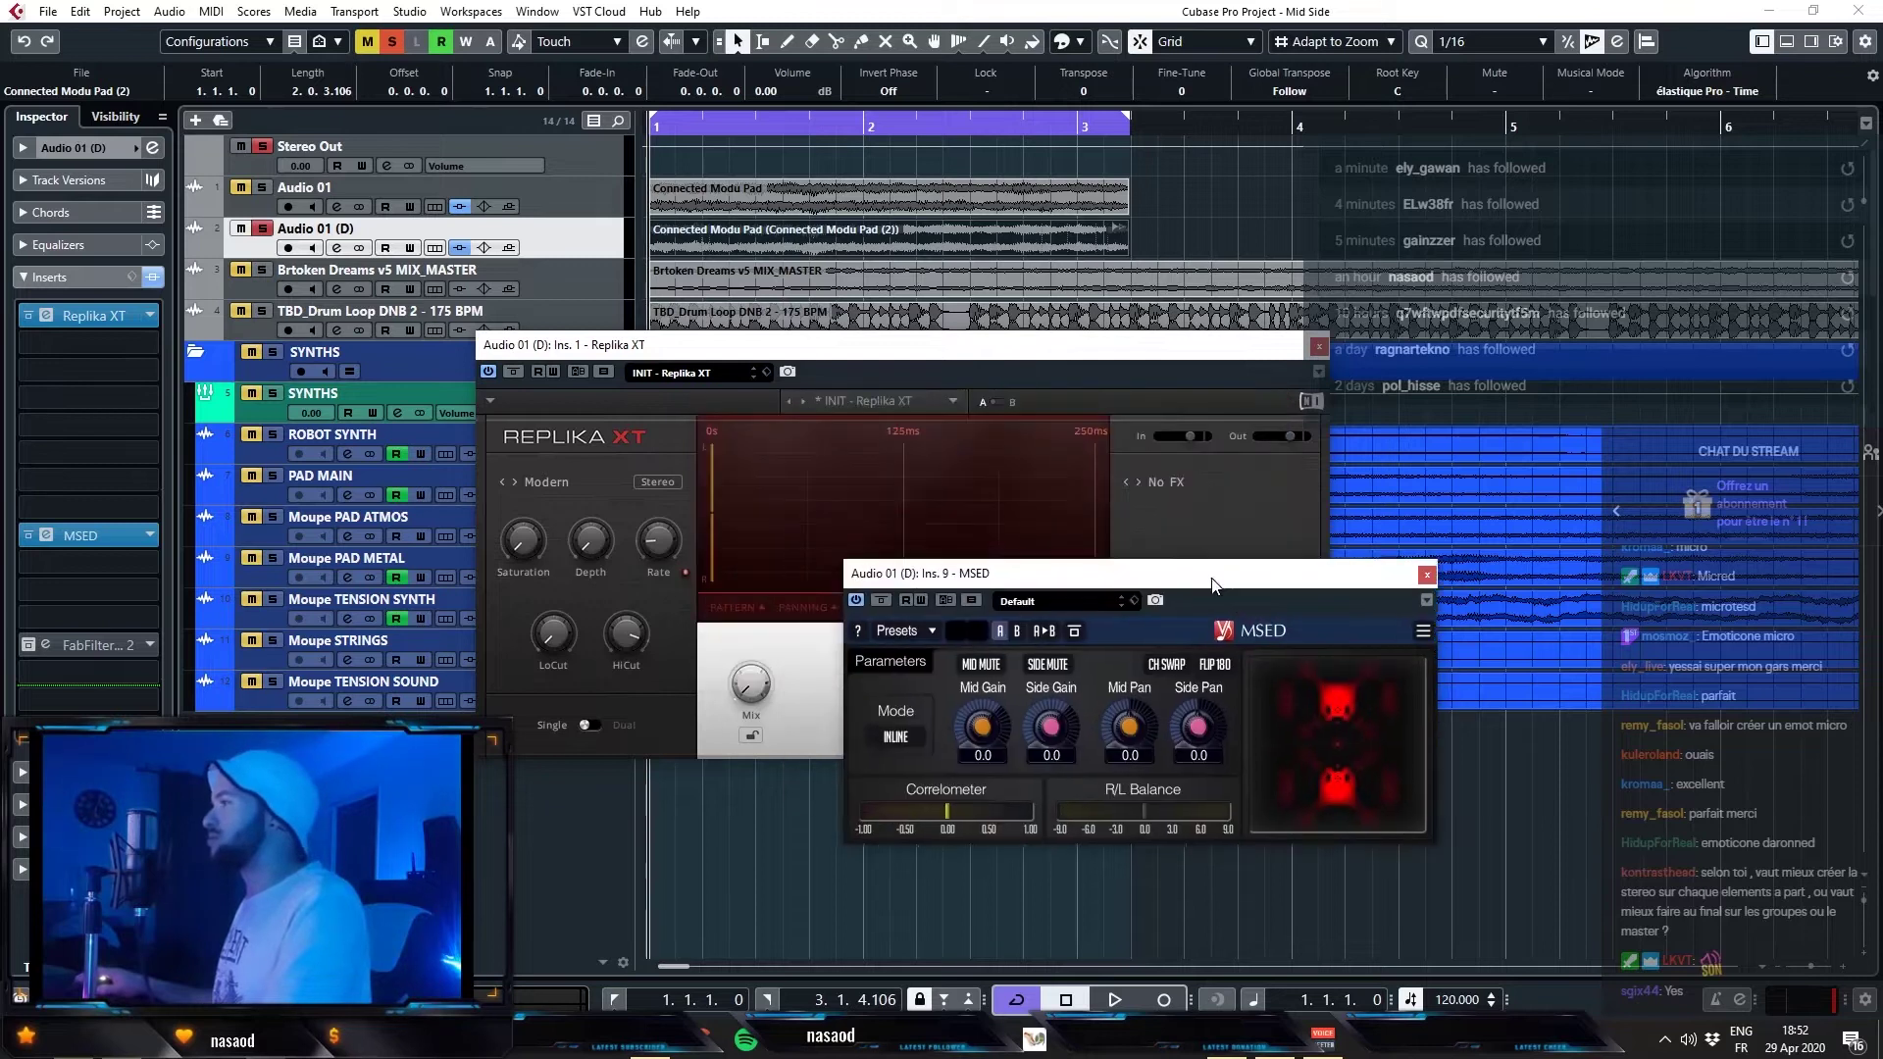
click(149, 534)
click(137, 546)
click(138, 541)
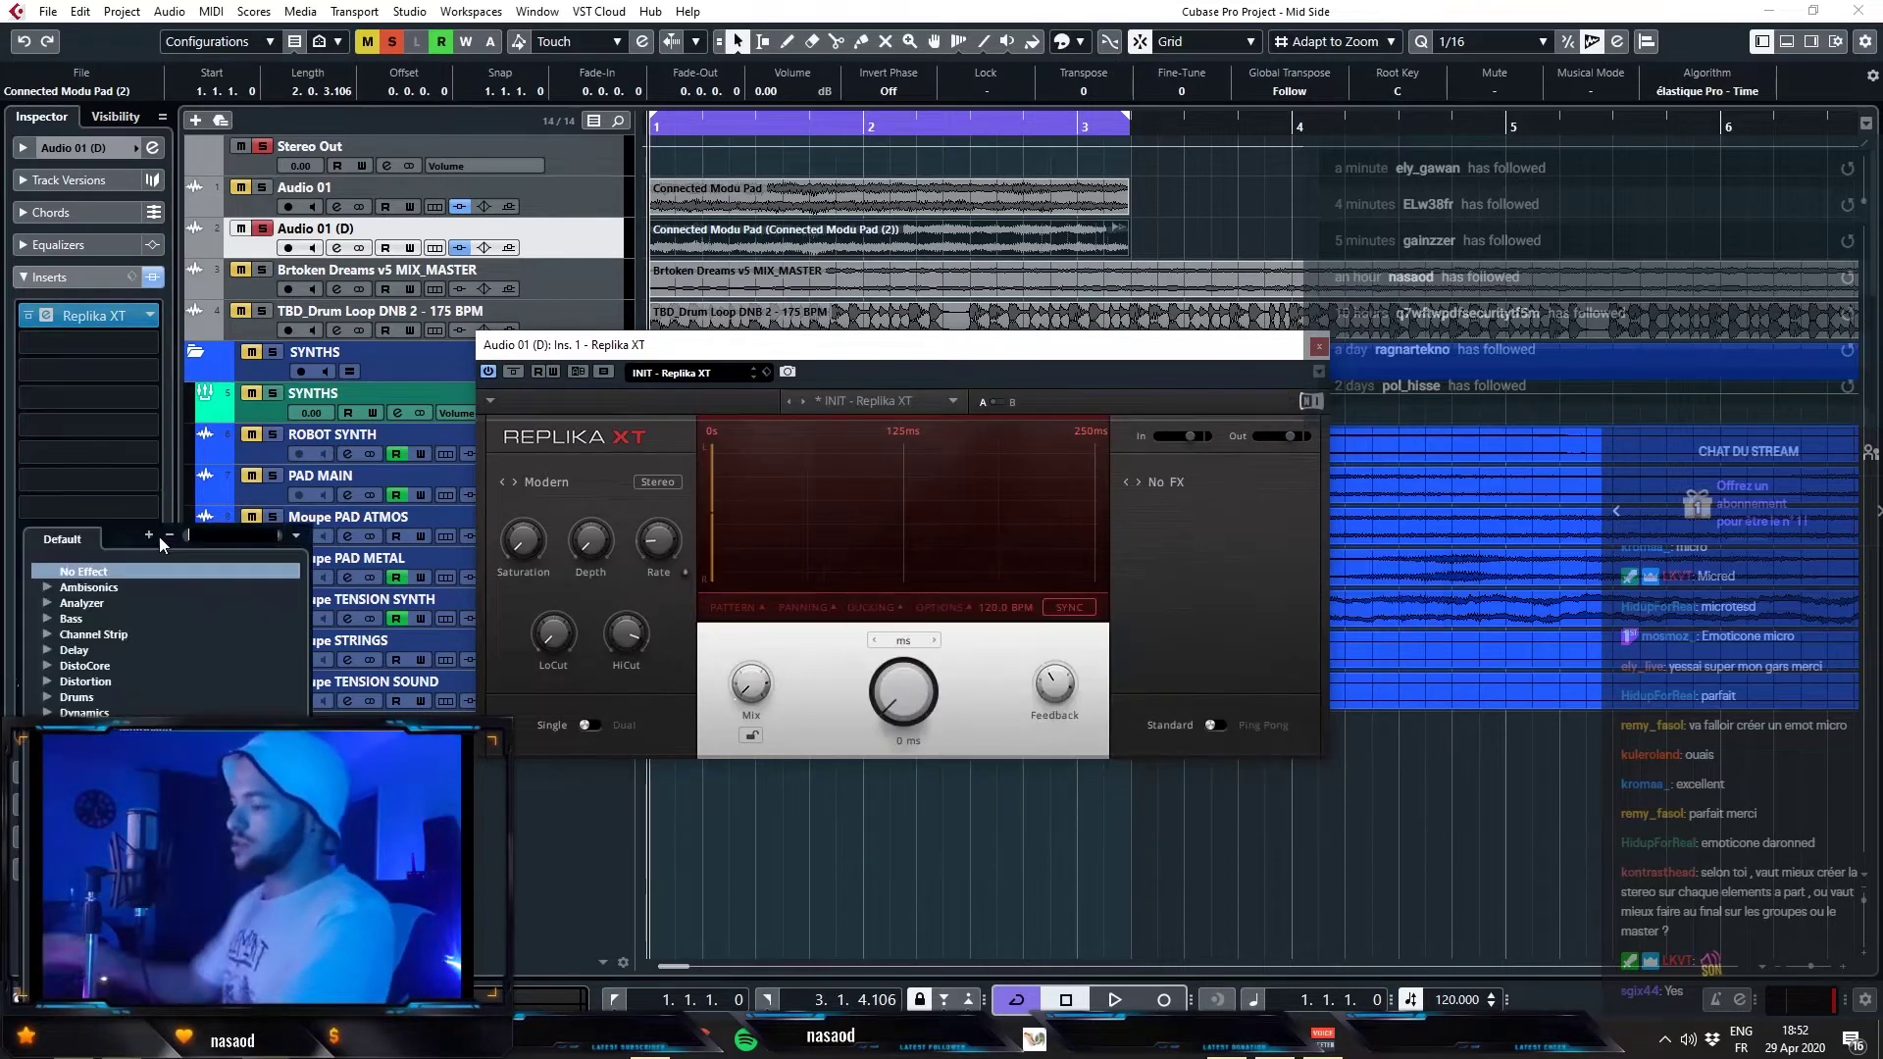
text(image)
key(Down)
key(Return)
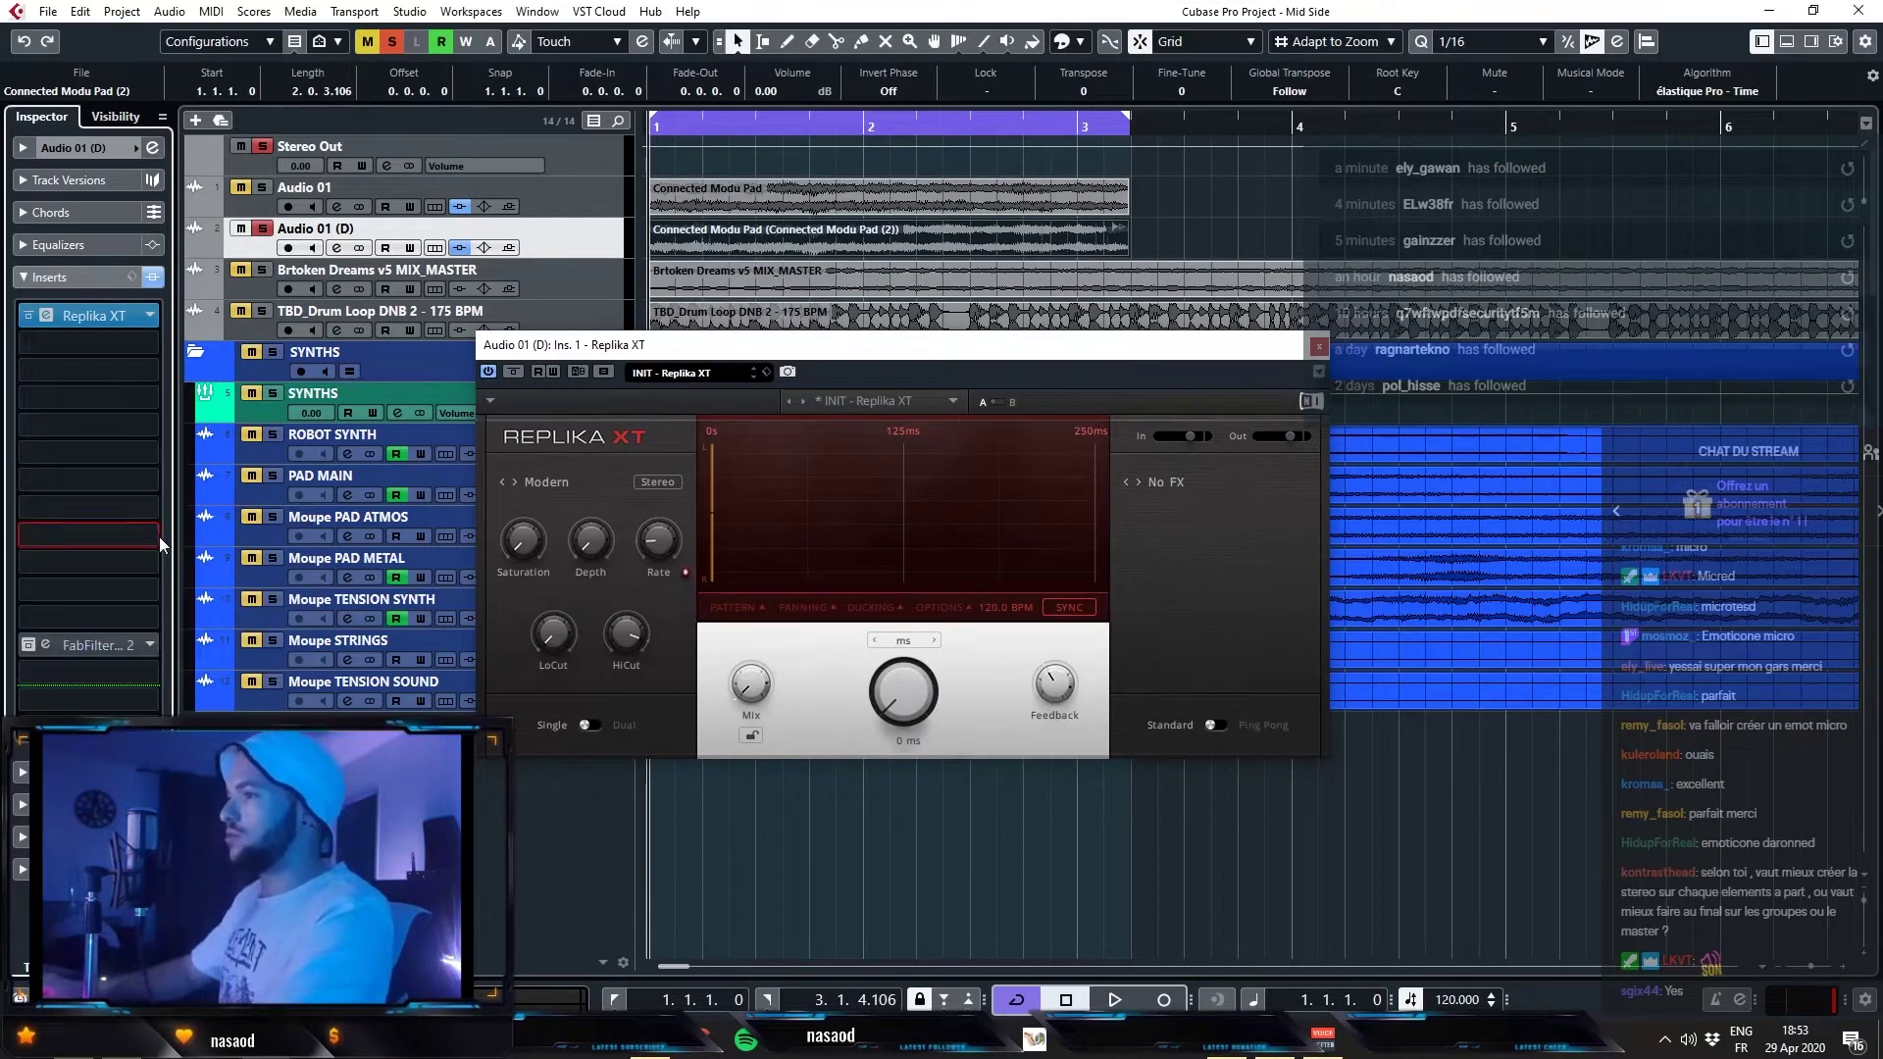
drag(640, 326, 1327, 565)
- Play the pad while setting the Replika XT mix to halfway, the delay to 35 ms and the feedback to 0.5 %, and stop playback
mouse_move(530, 547)
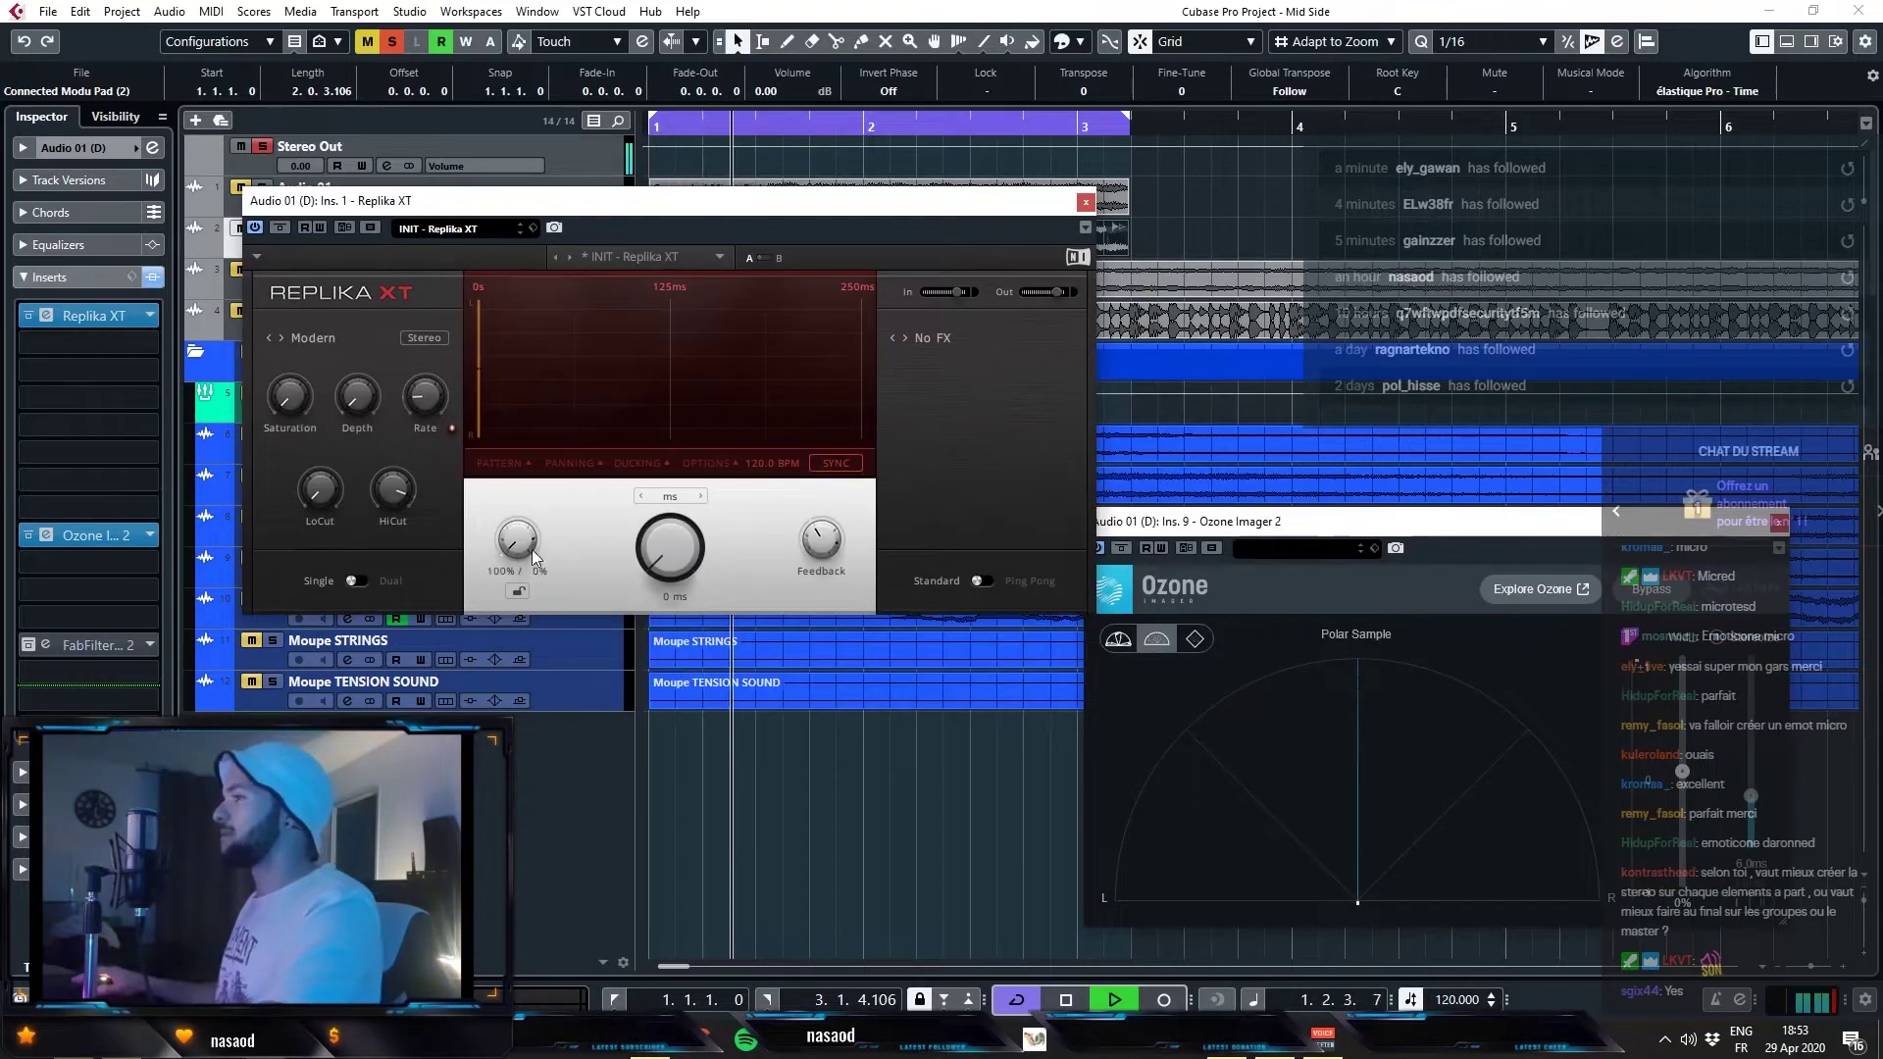
drag(517, 538, 517, 529)
drag(661, 553, 661, 538)
drag(517, 538, 517, 551)
drag(821, 537, 821, 561)
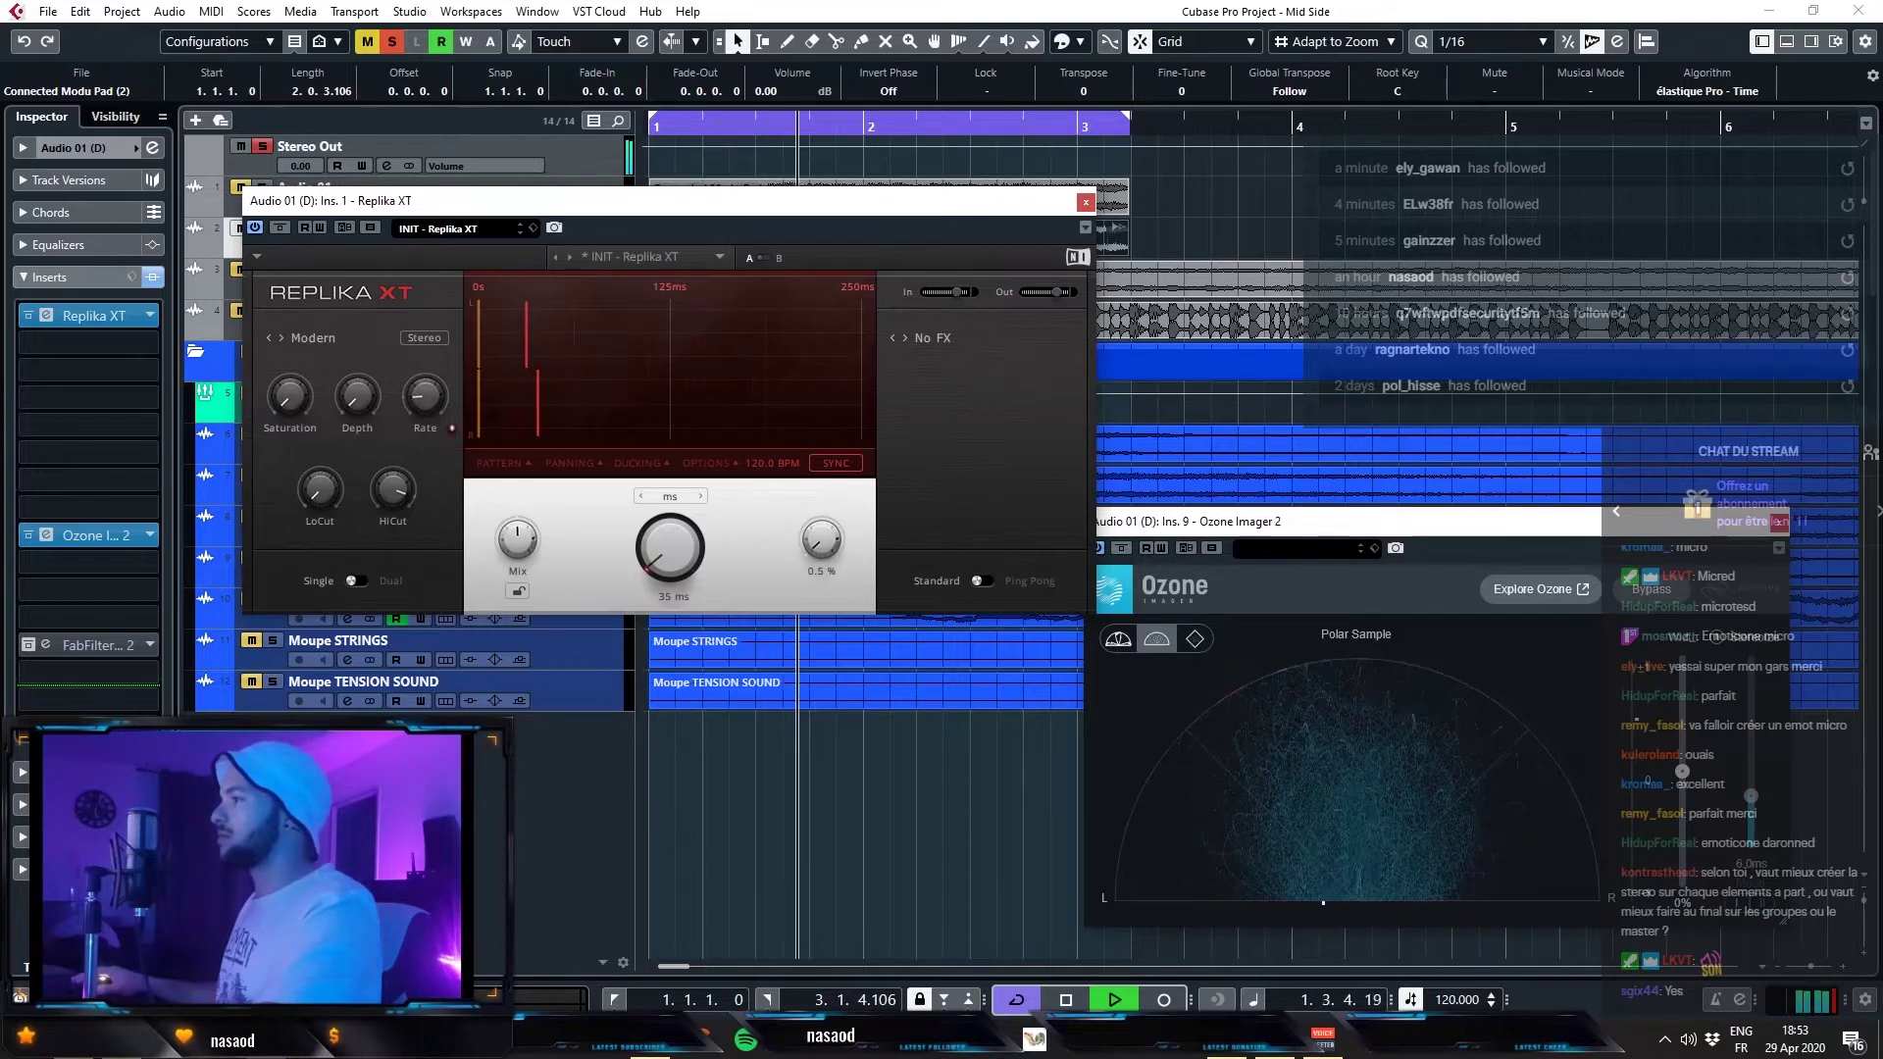
key(space)
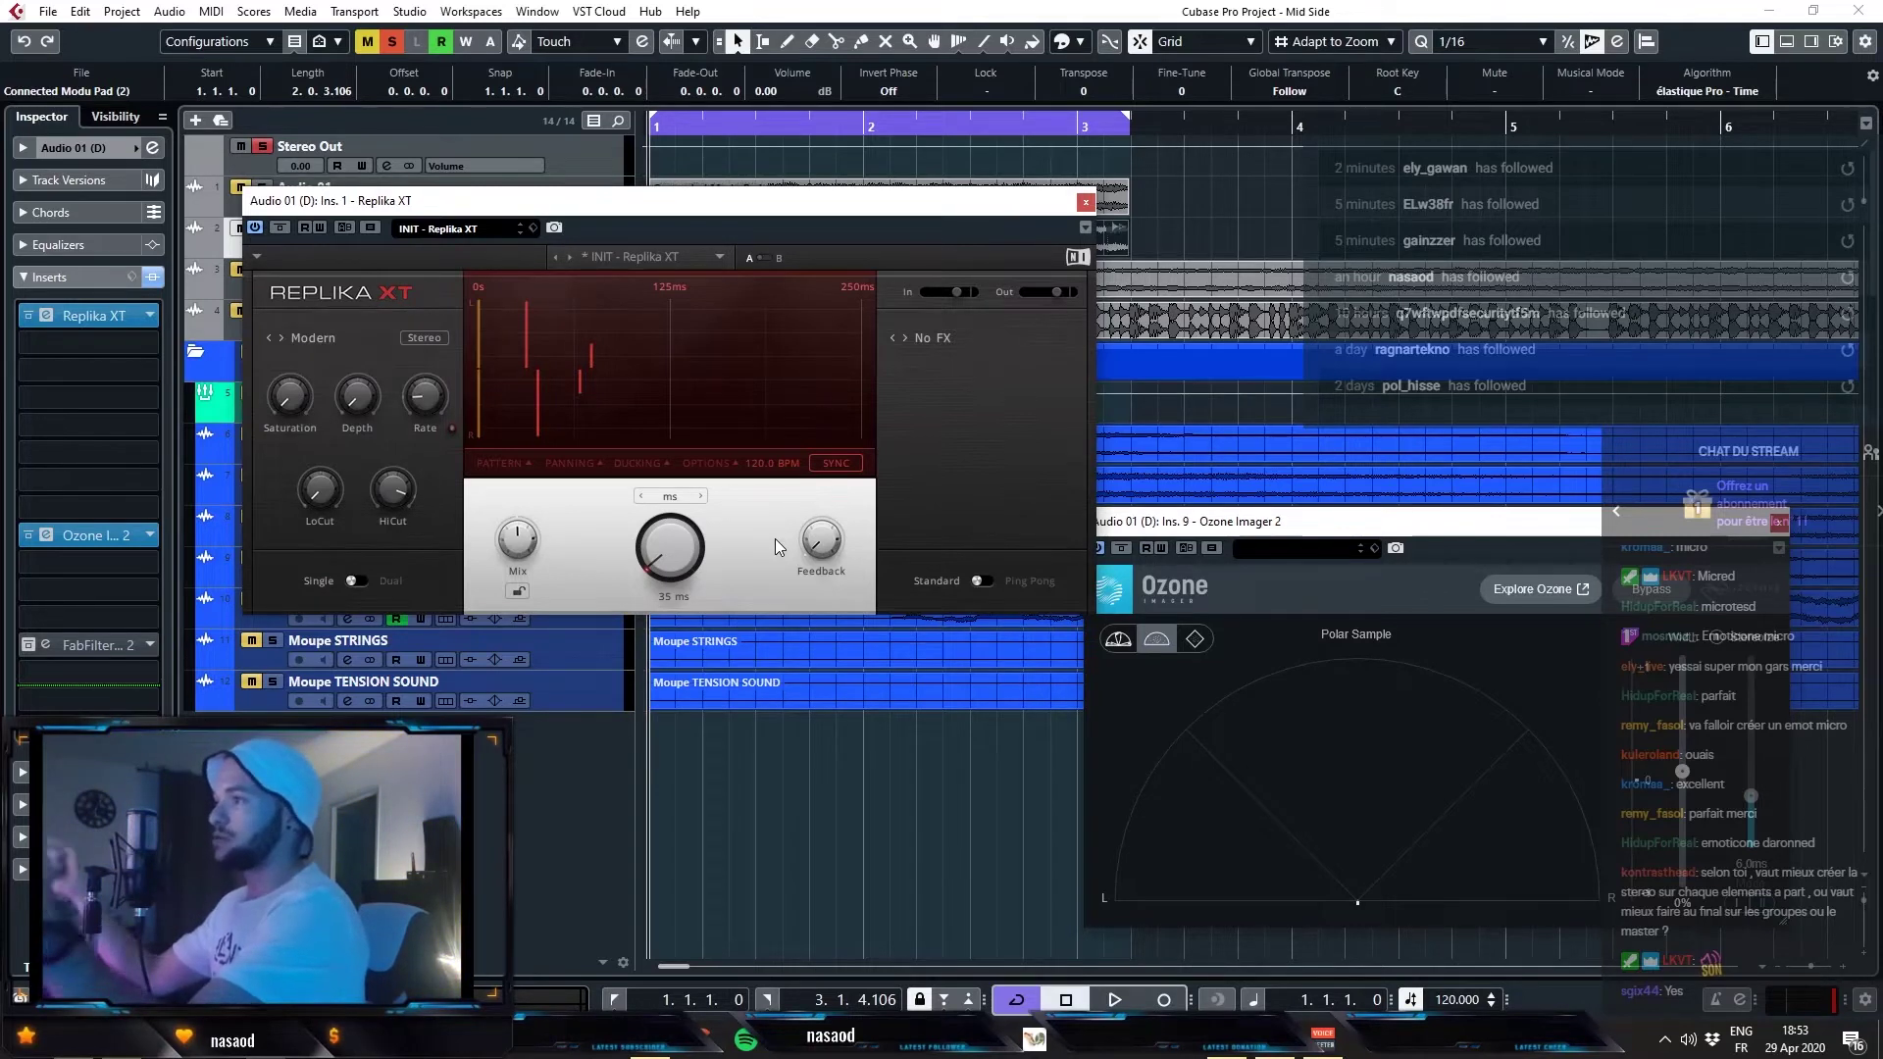
key(ctrl+z)
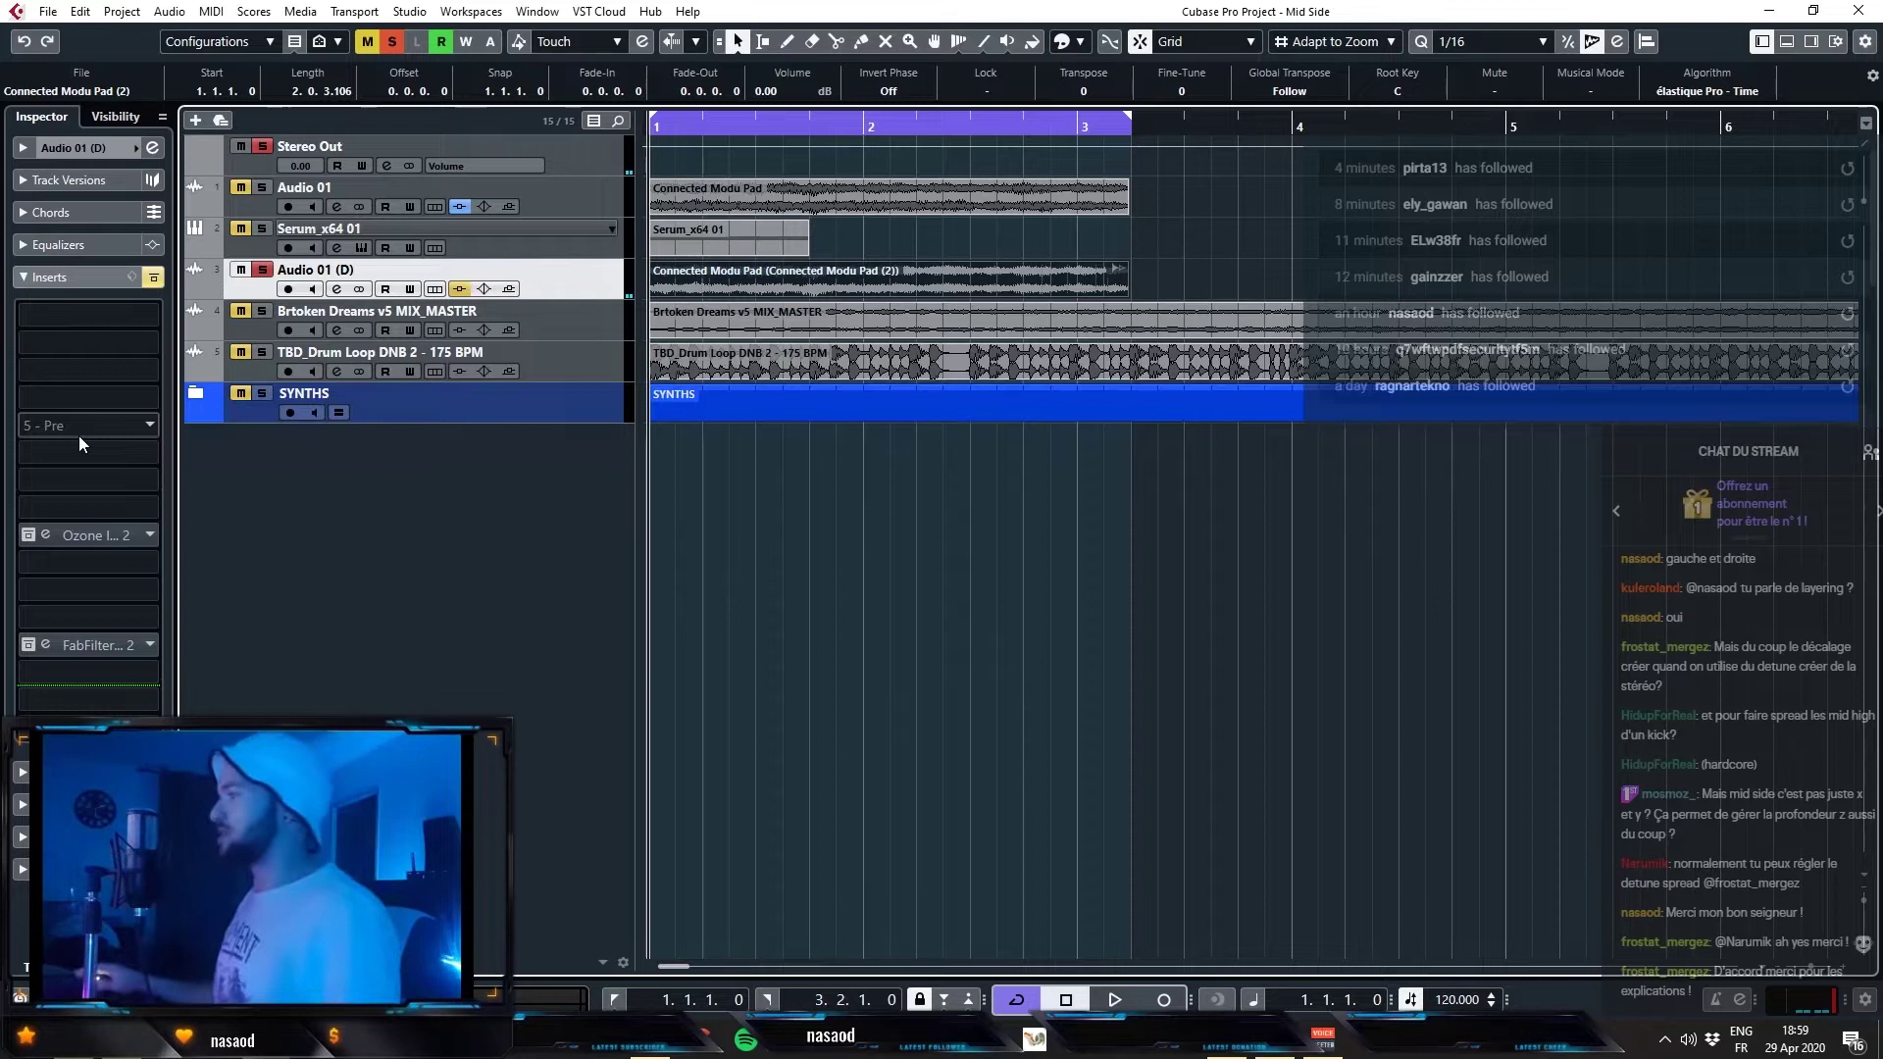
- Add S1 Imager Stereo to insert slot 5 of Audio 01 (D)
click(78, 436)
text(s1)
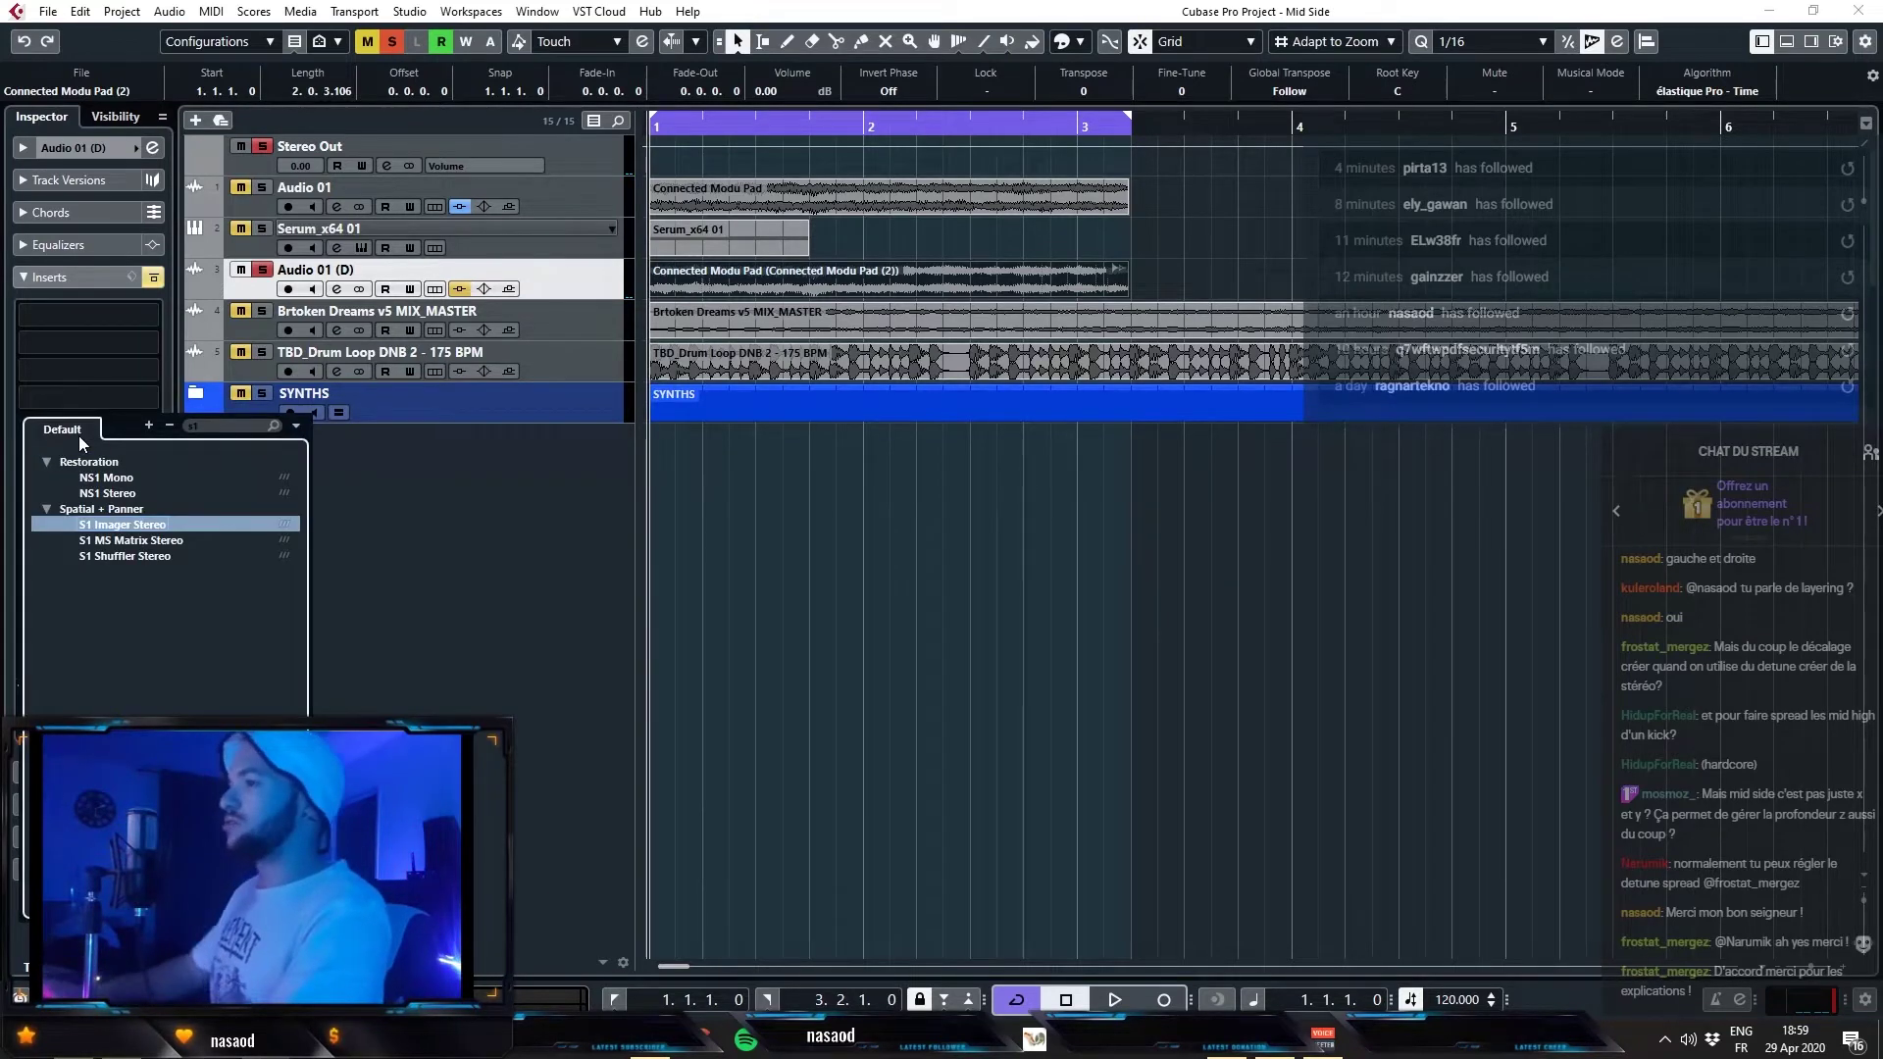
key(Return)
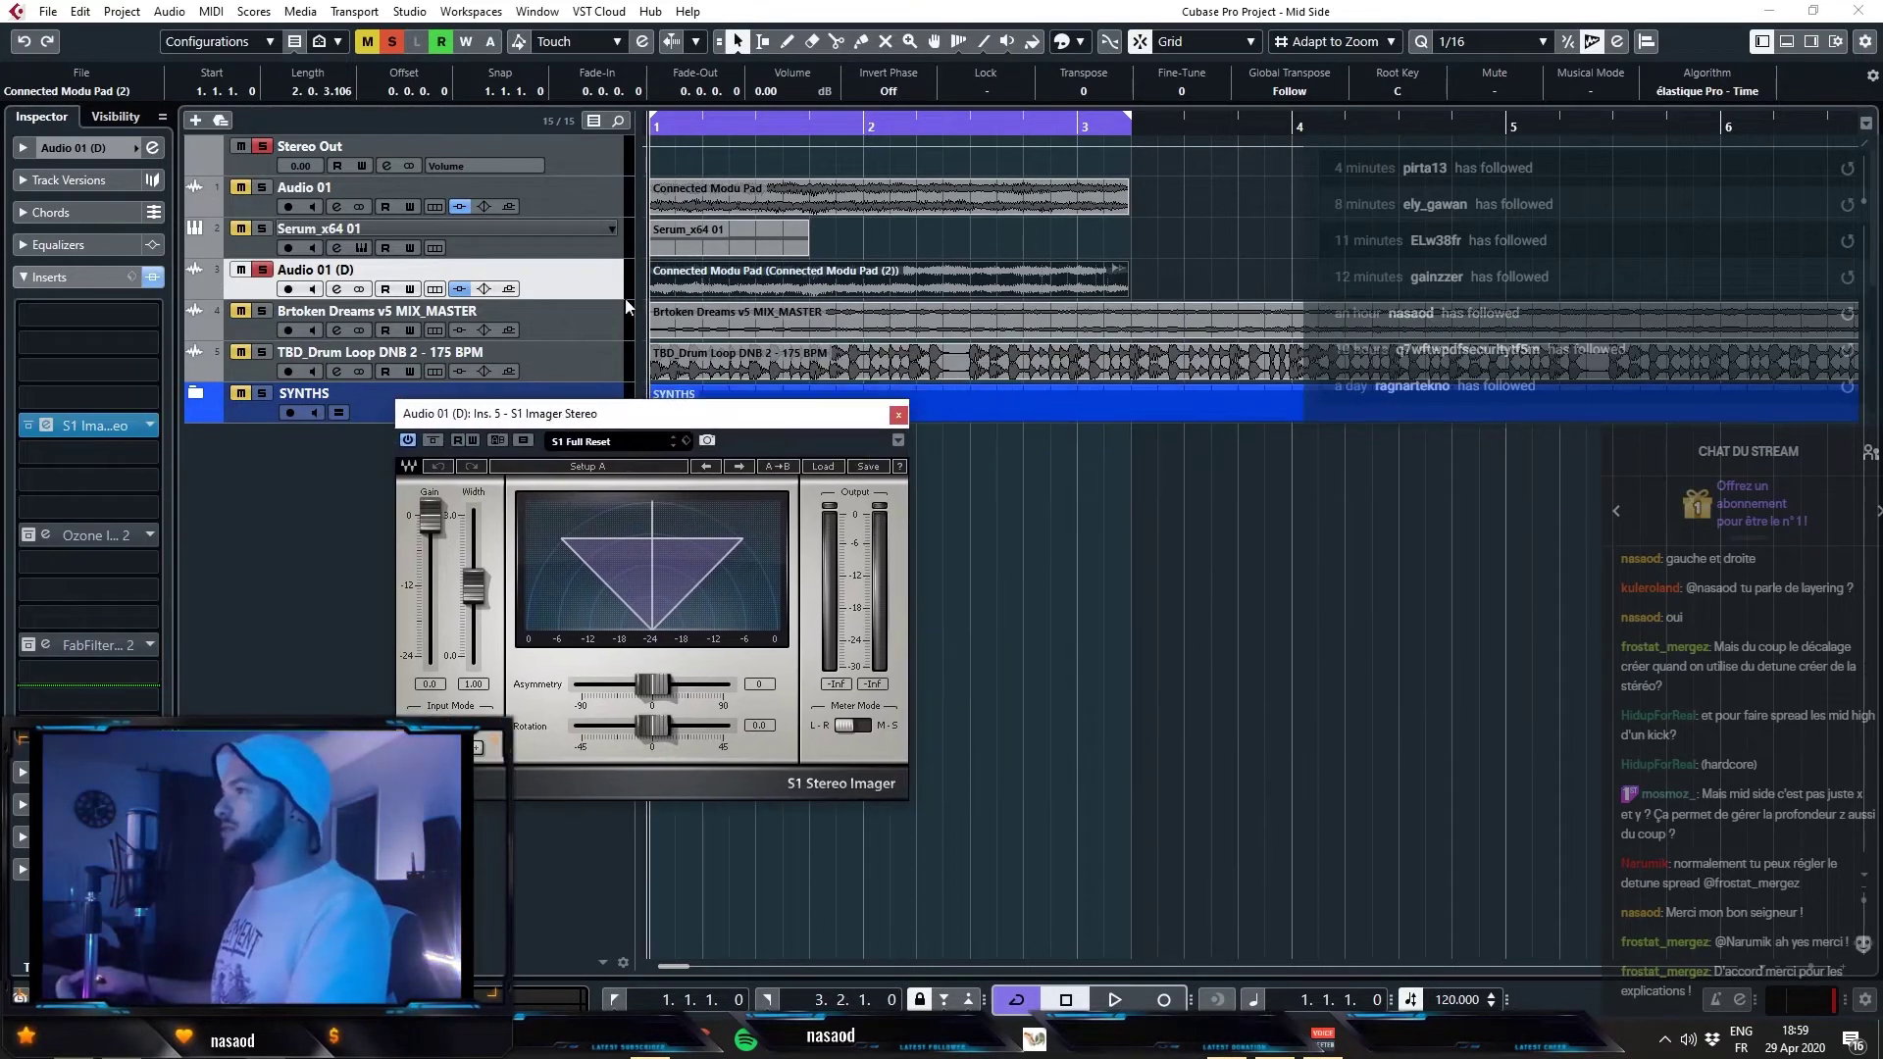
- Deactivate solo on all tracks and undo the recent edits to the Connected Modu Pad clips
click(392, 41)
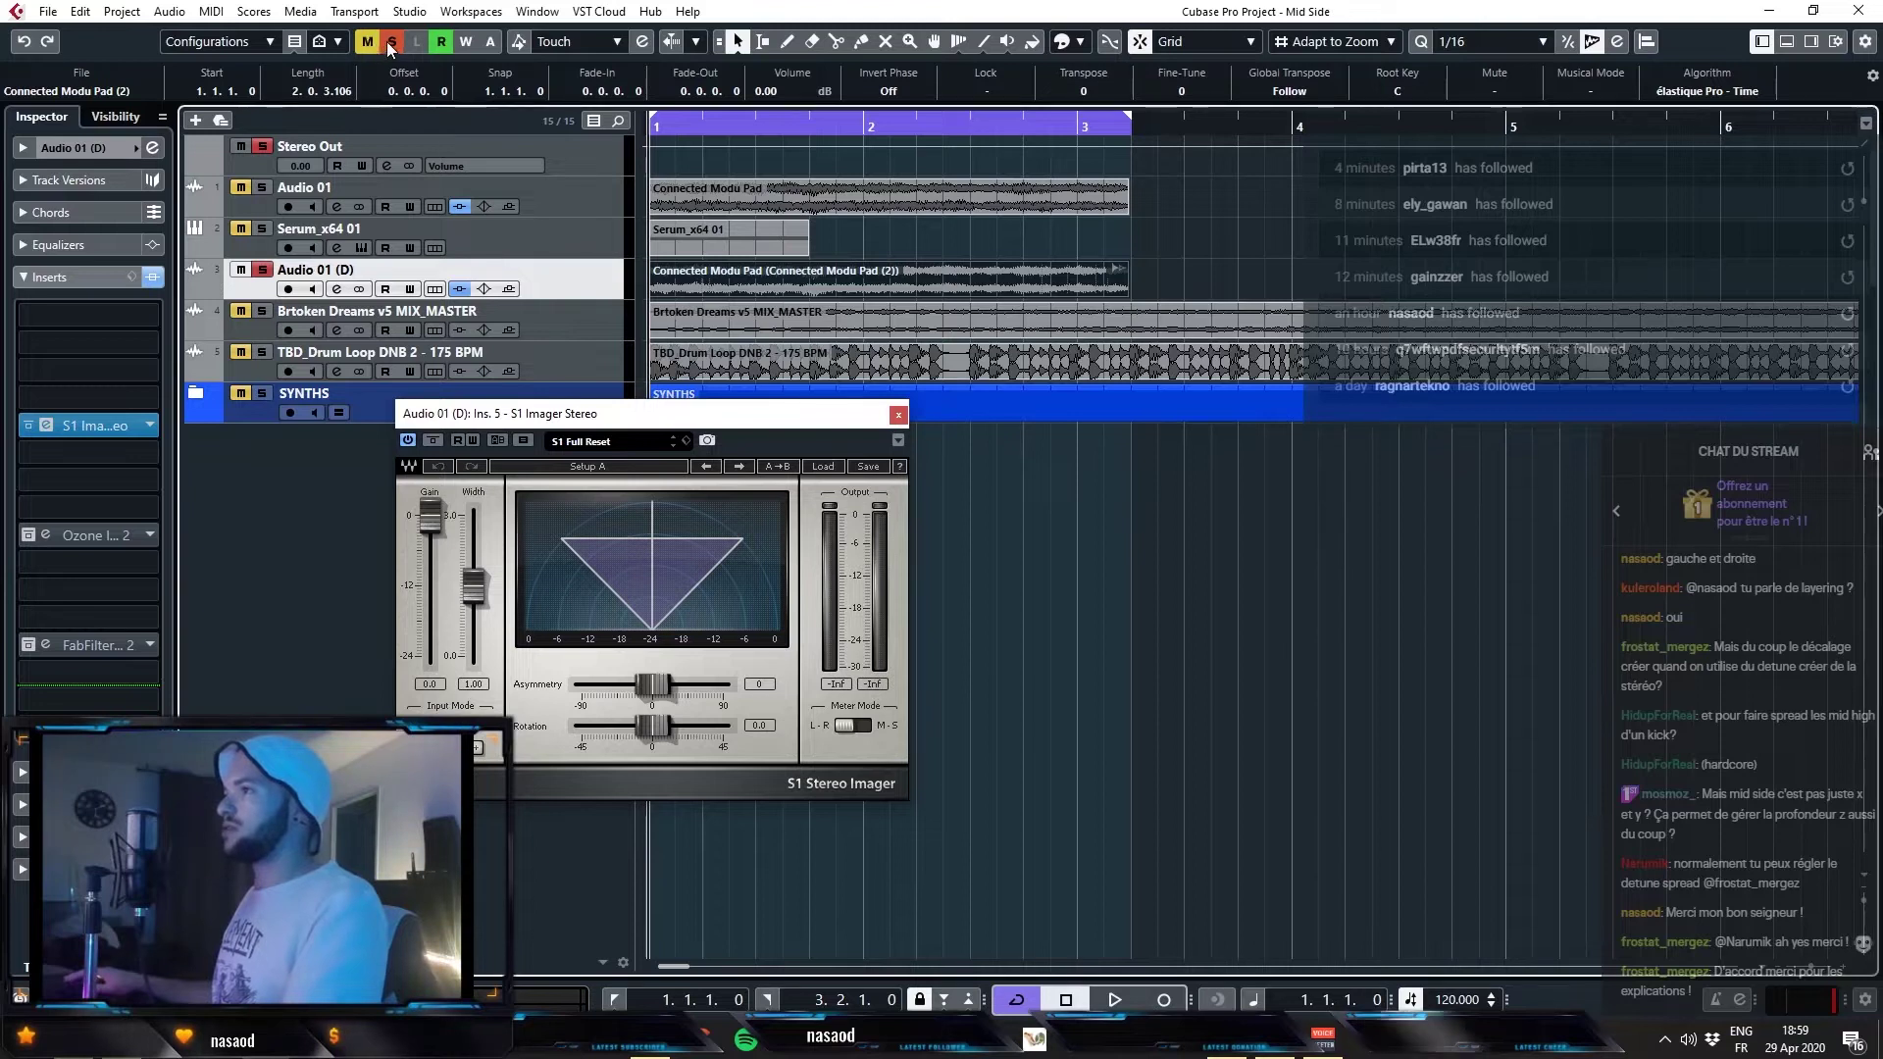
key(ctrl+z)
- Activate and open Ozone Imager 2 beside S1 Imager, and play the pad while switching its display to Polar Level
click(46, 535)
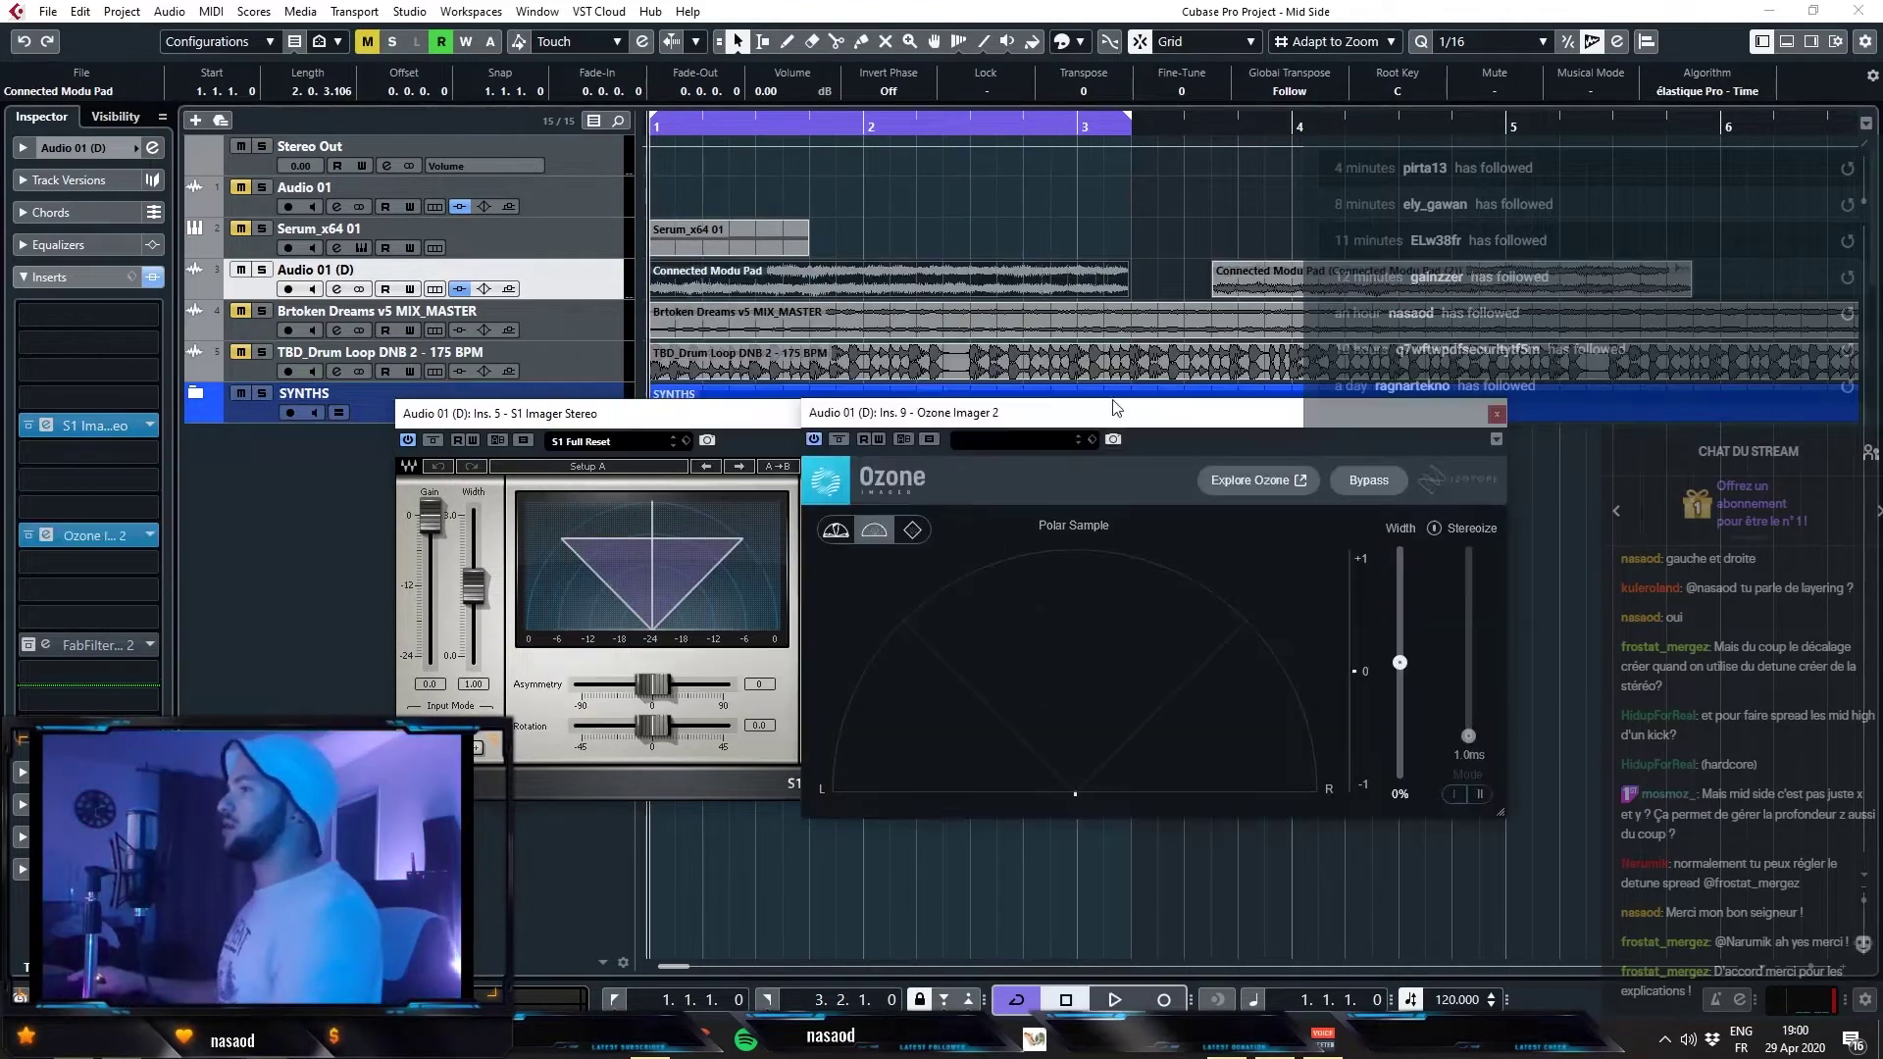
drag(599, 422, 363, 265)
key(space)
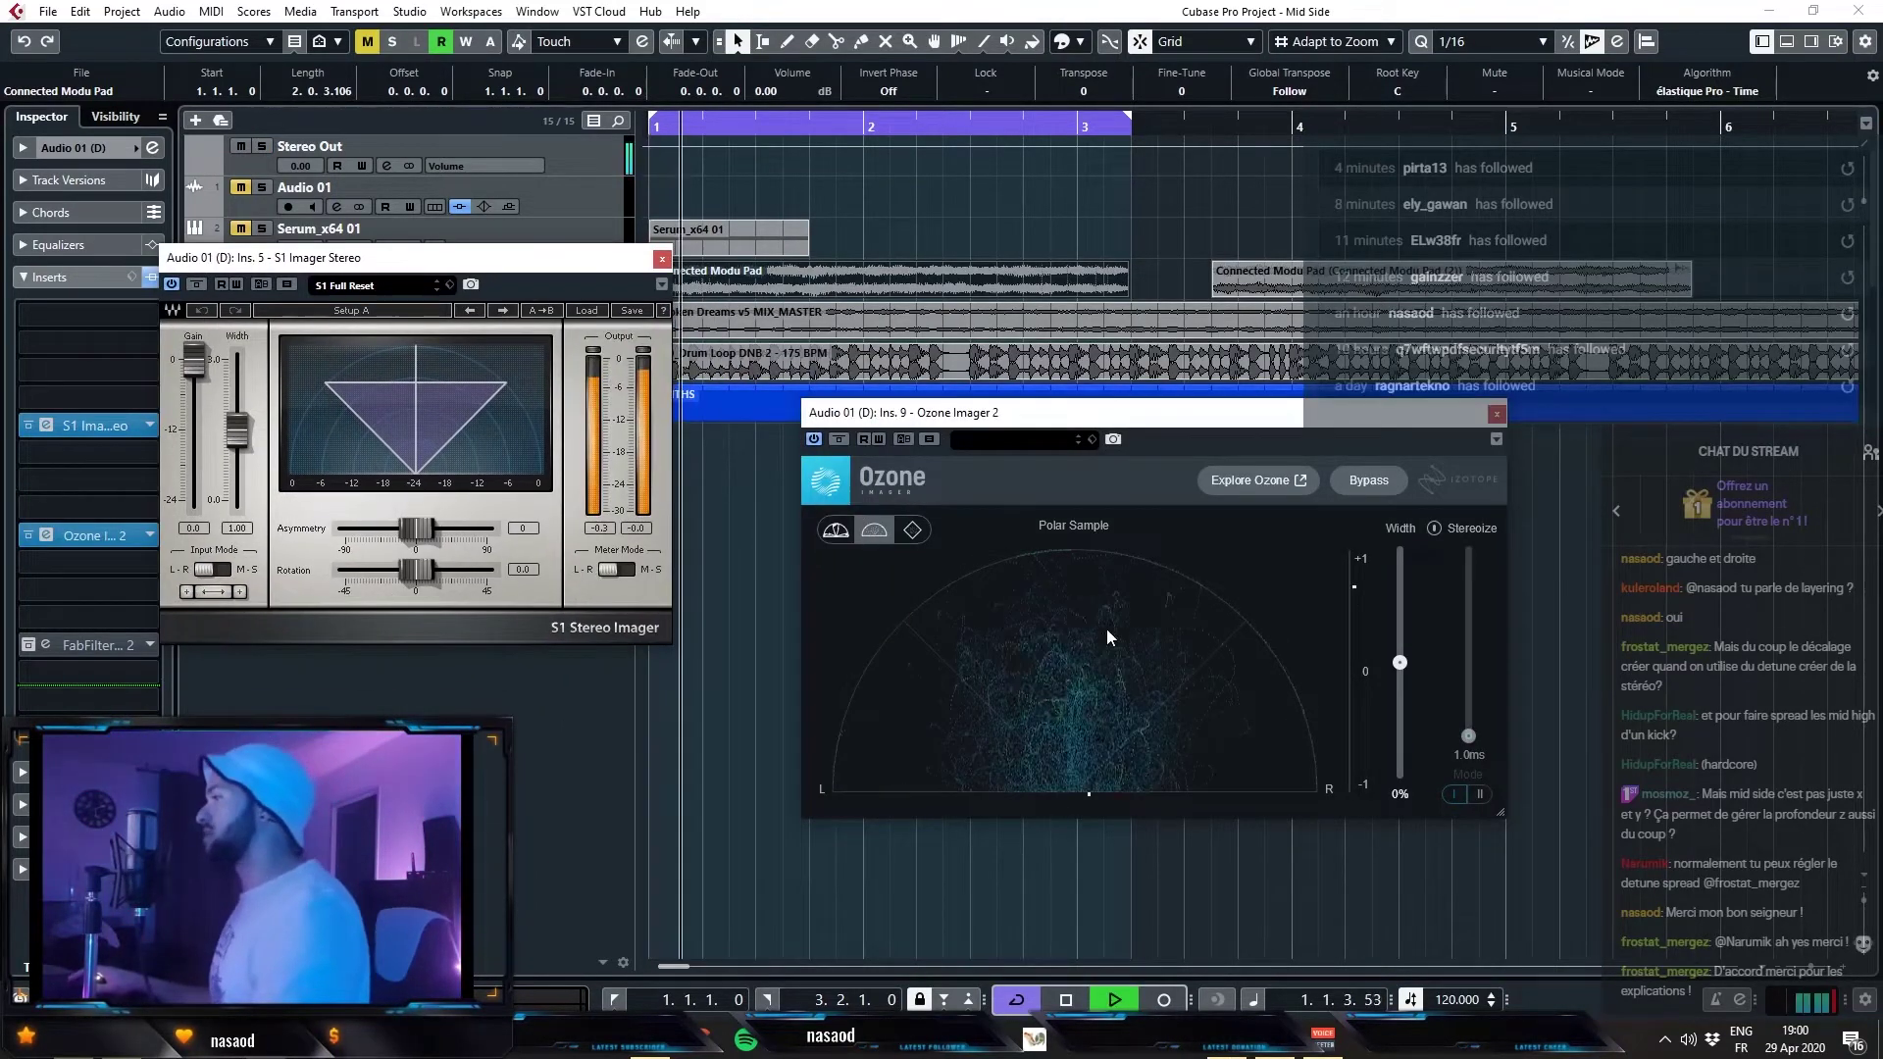
click(849, 532)
click(847, 531)
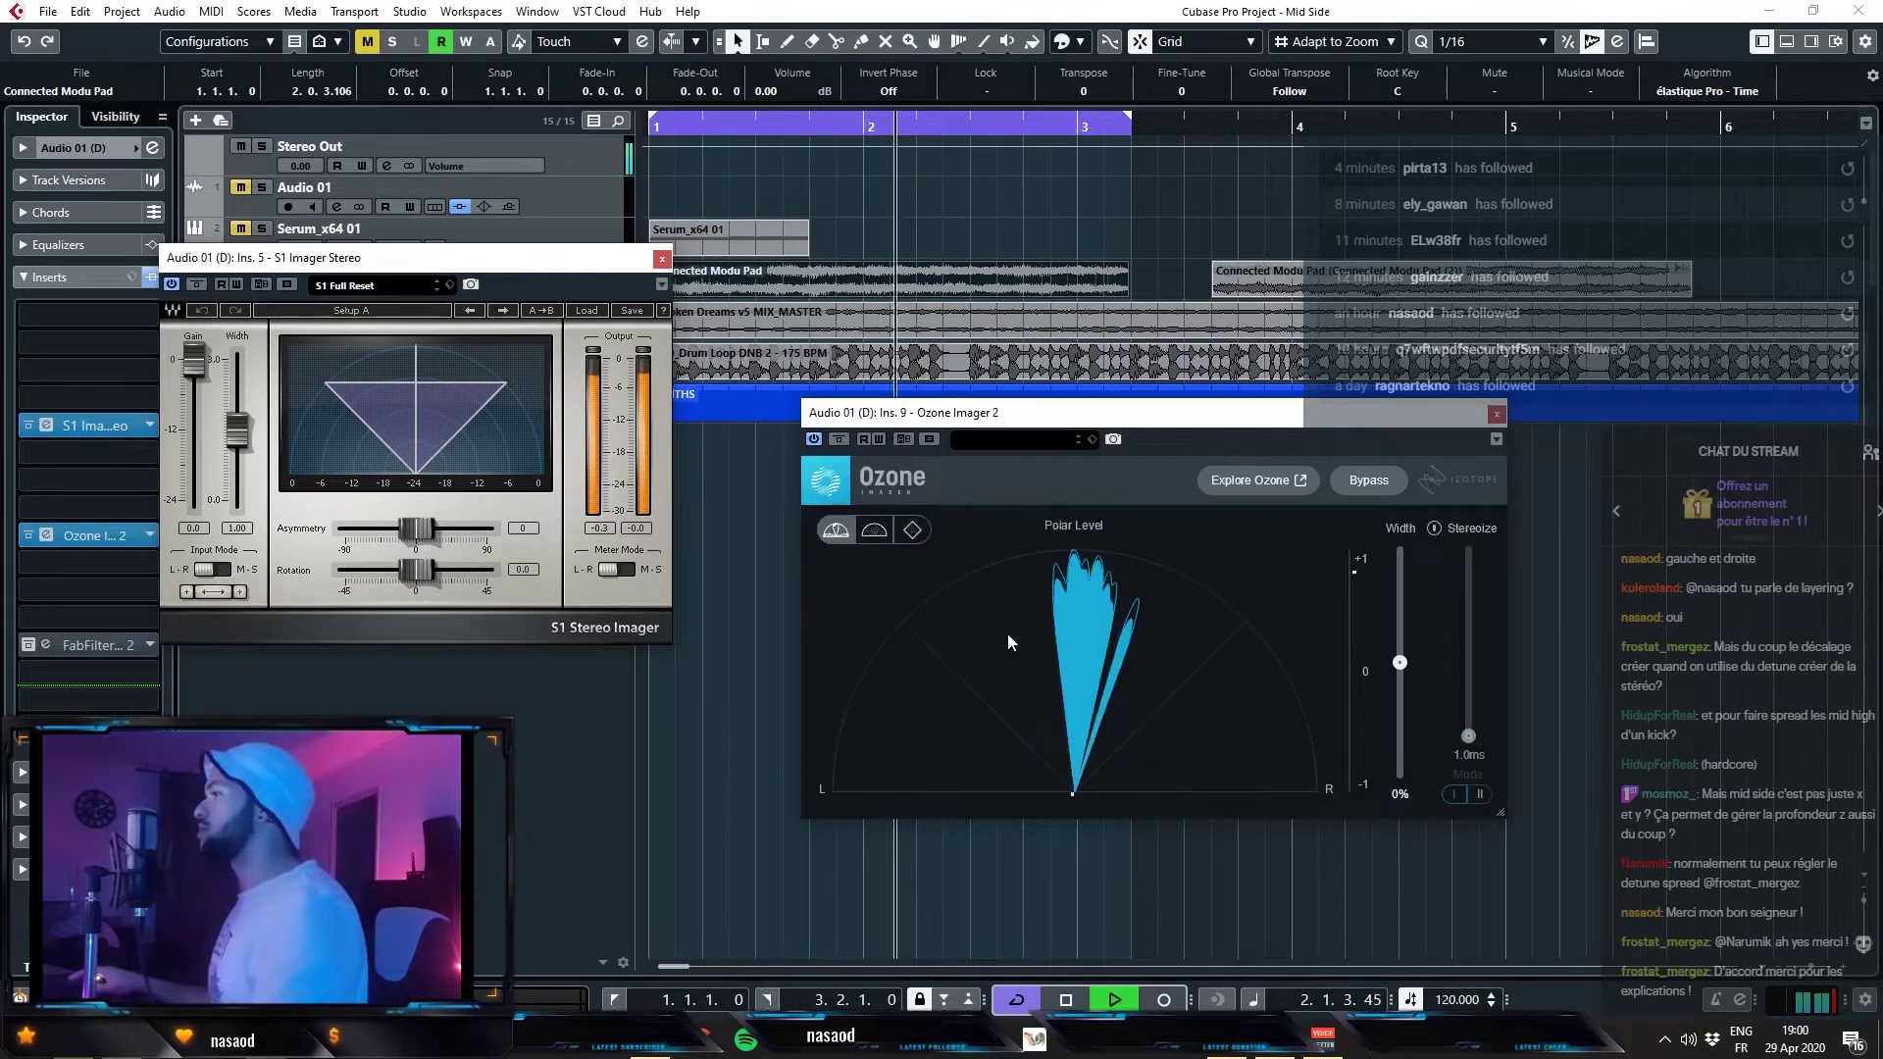
key(space)
- Set the S1 Imager asymmetry to -1, narrow its width to 0.06, and widen it to 0.99
drag(401, 269, 496, 348)
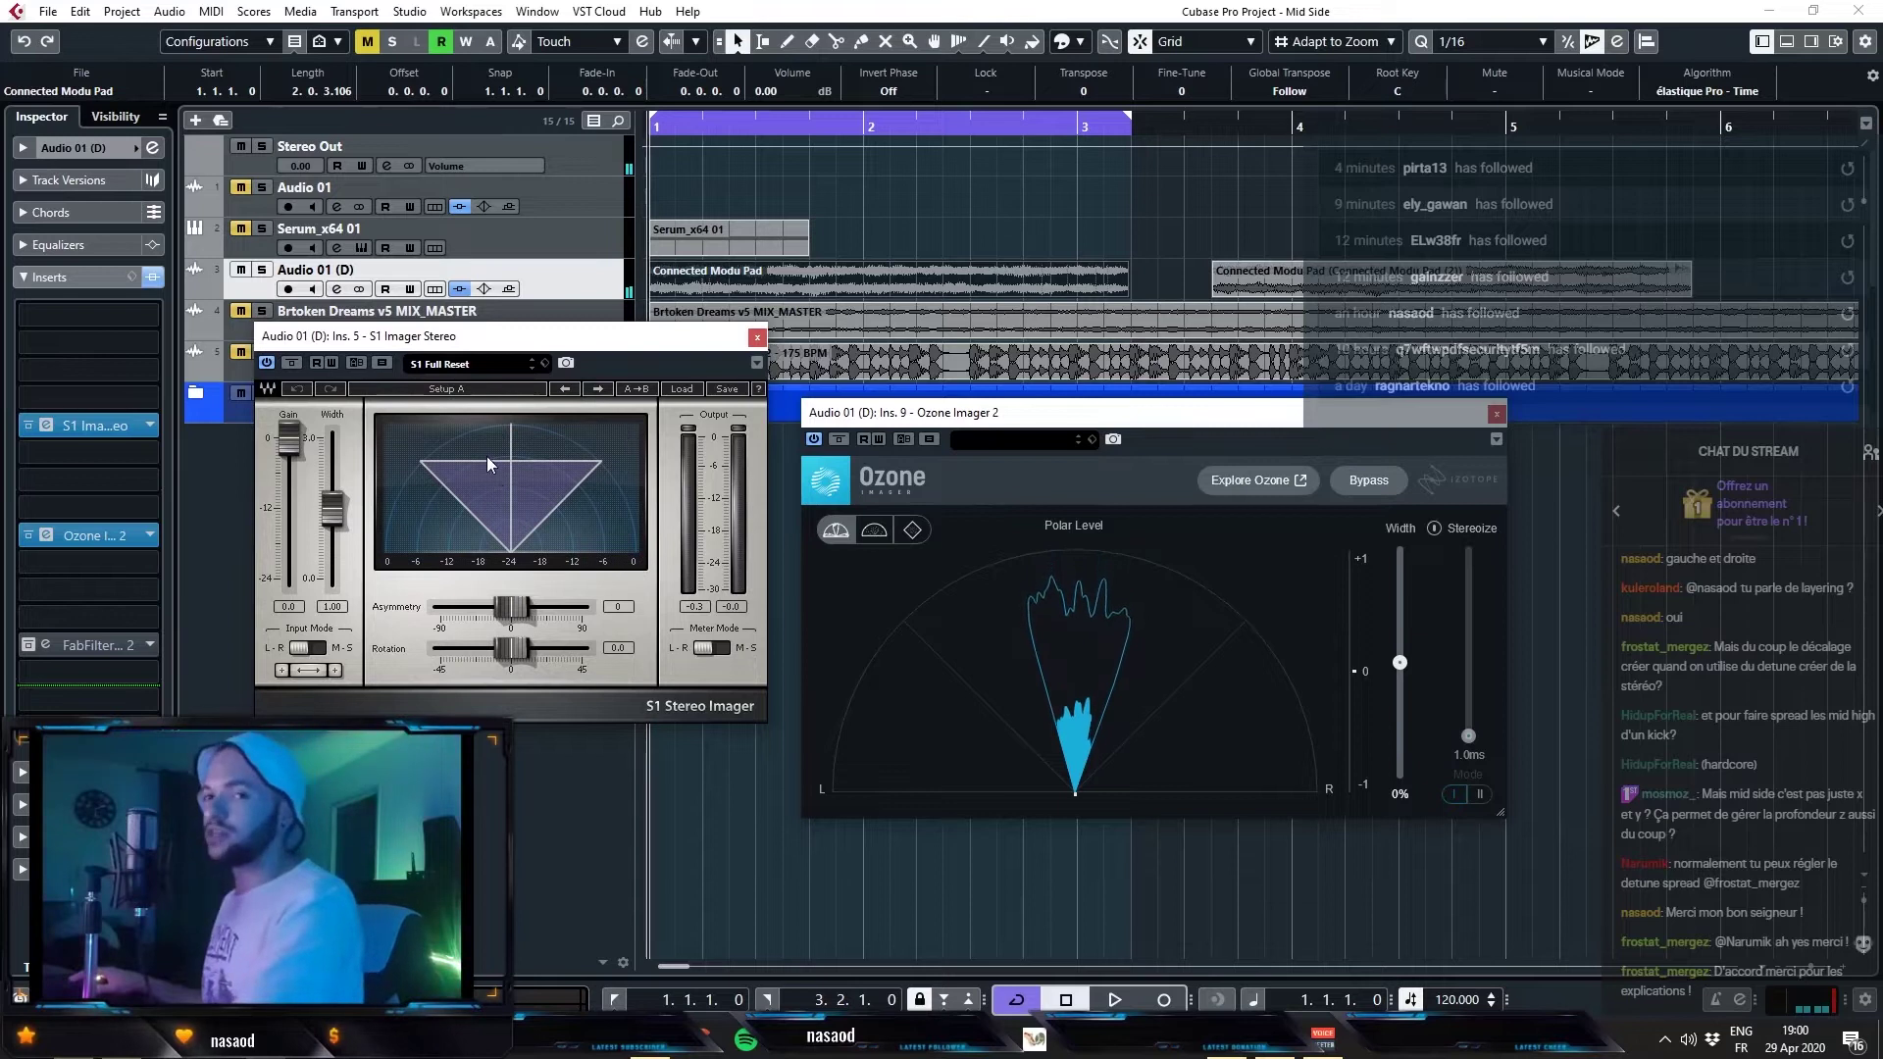
mouse_move(484, 616)
mouse_down()
mouse_move(453, 616)
mouse_move(511, 608)
mouse_up()
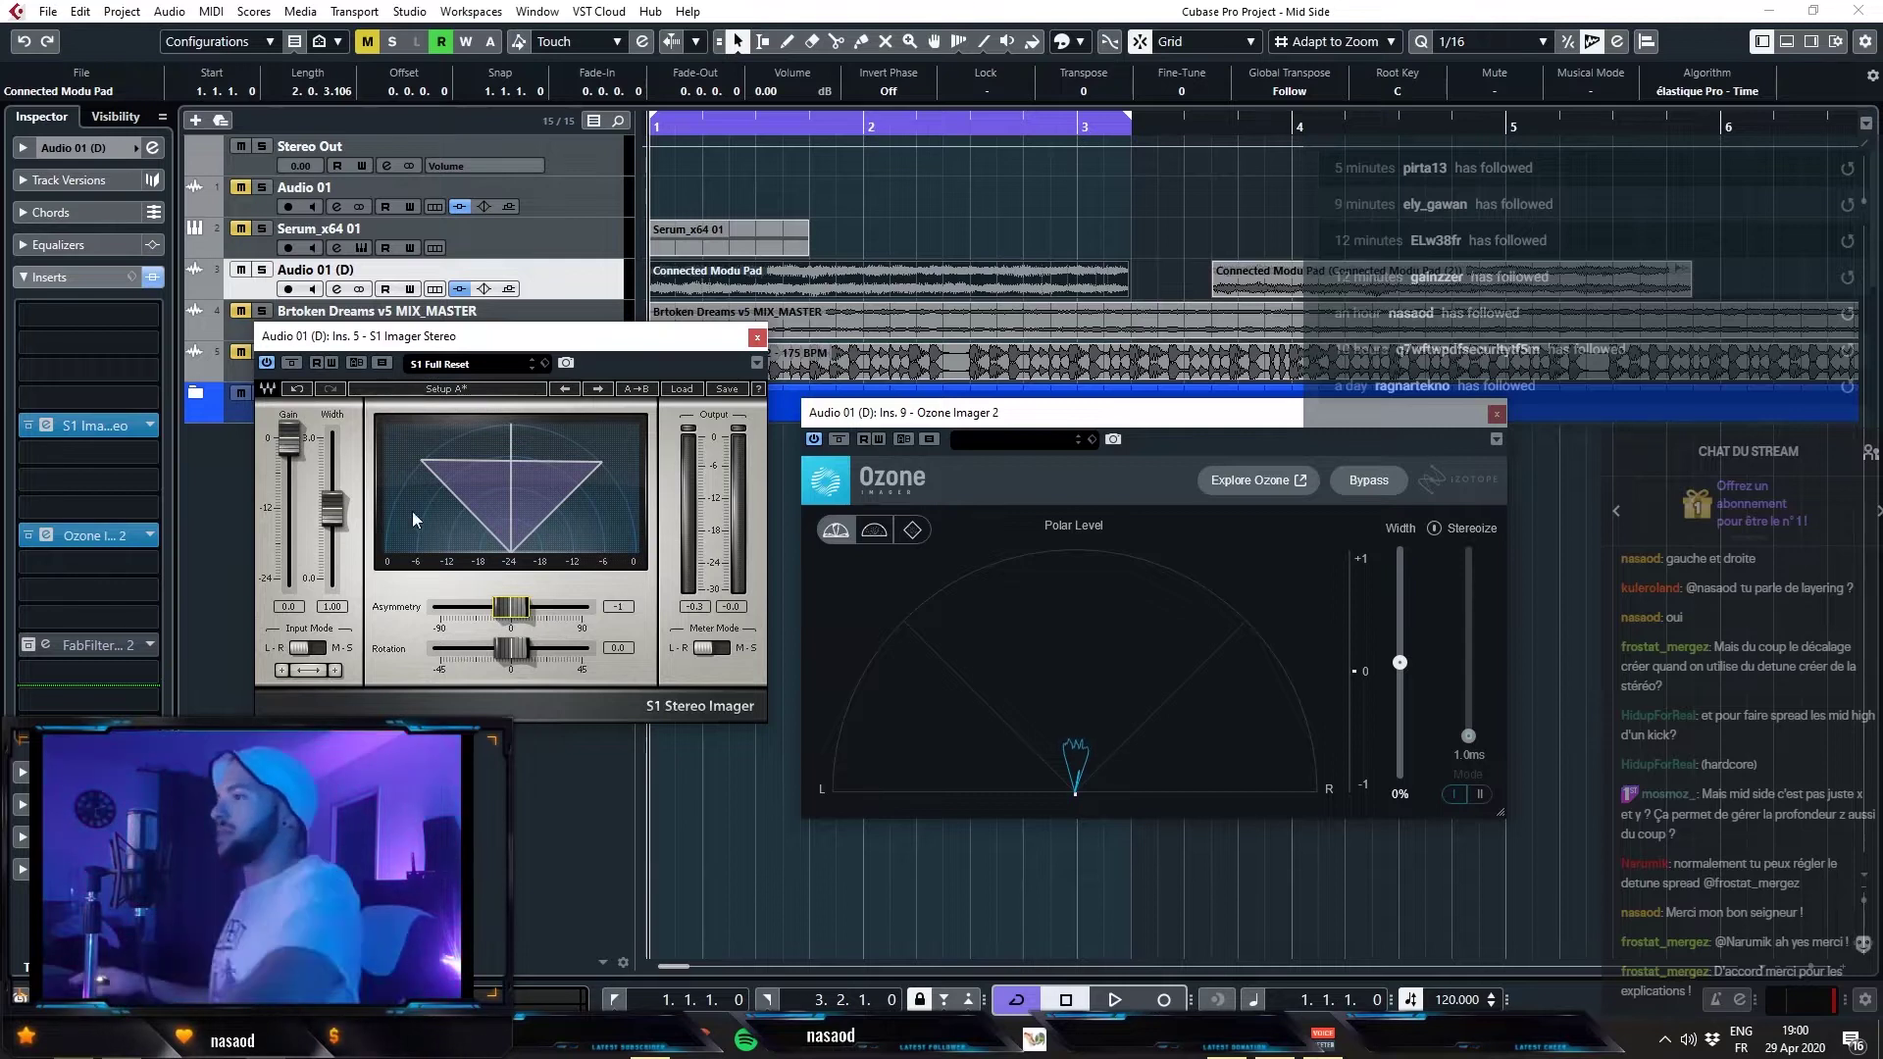
mouse_move(338, 538)
mouse_down()
mouse_move(339, 477)
mouse_move(334, 574)
mouse_up()
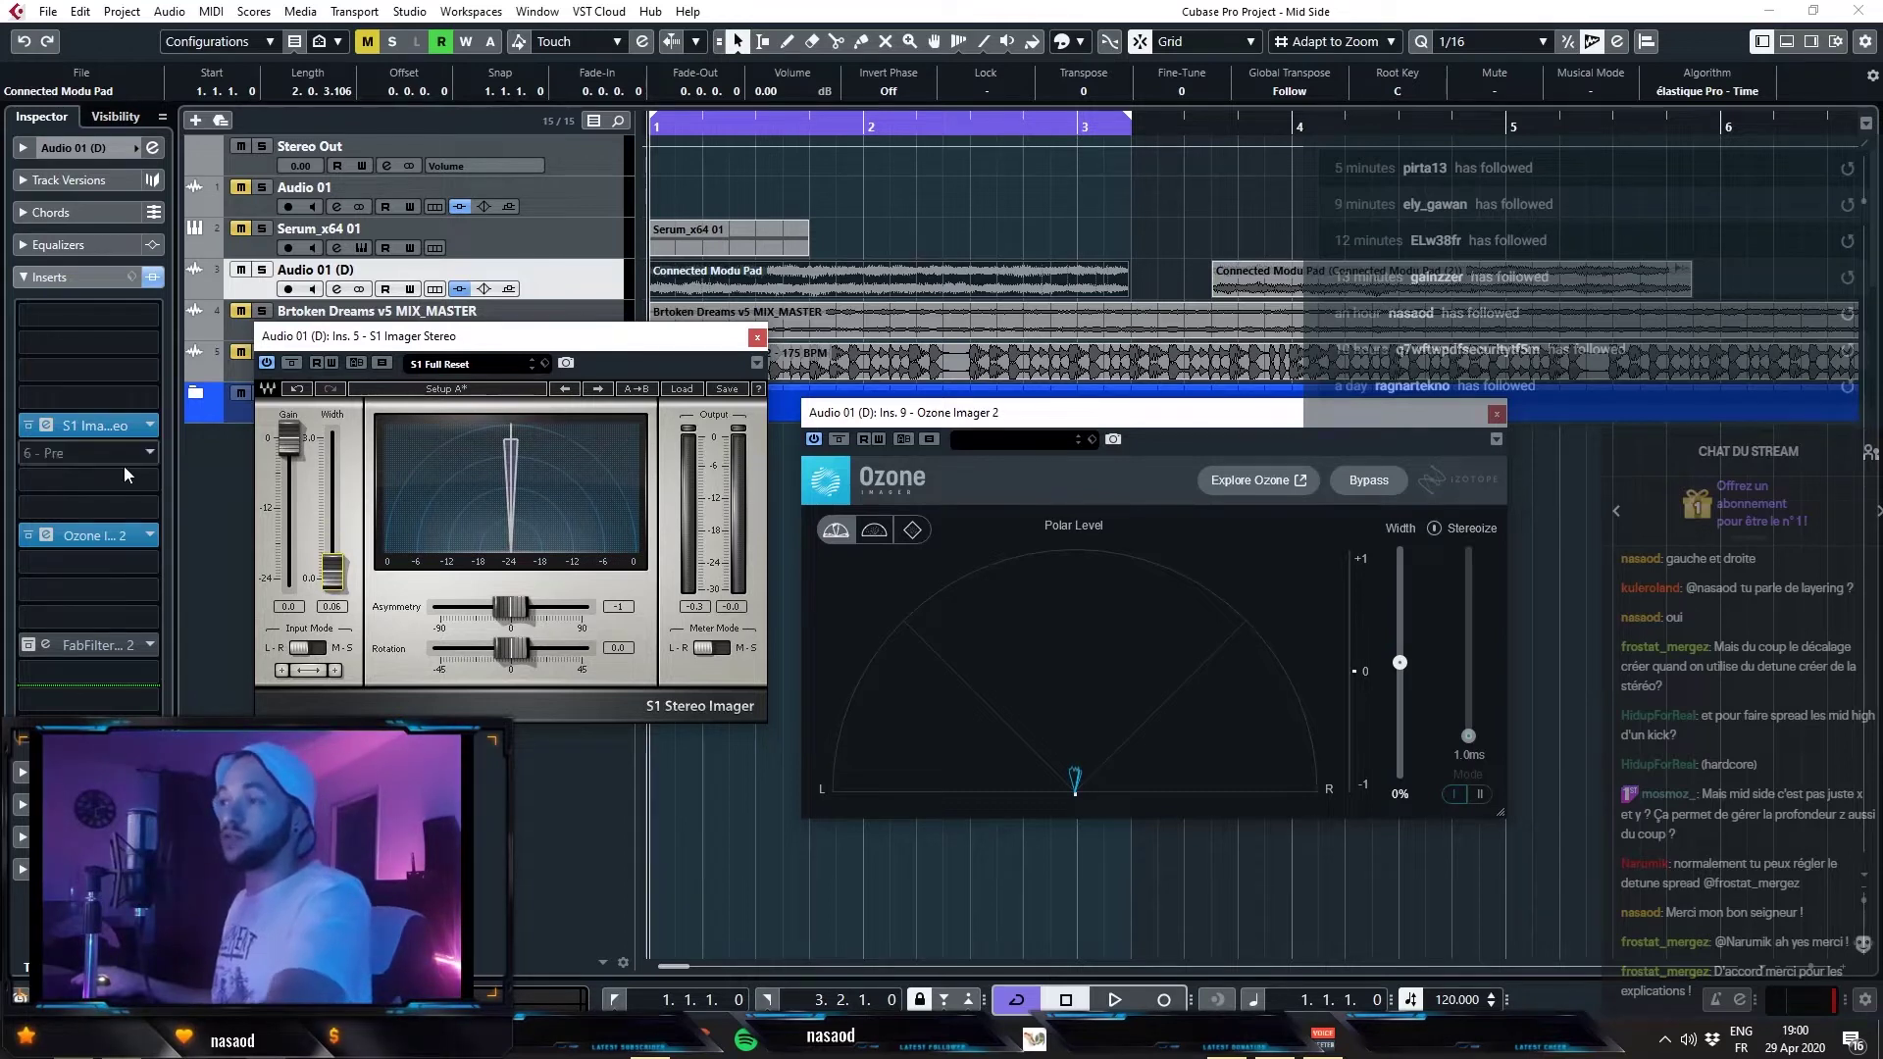
drag(334, 574, 338, 520)
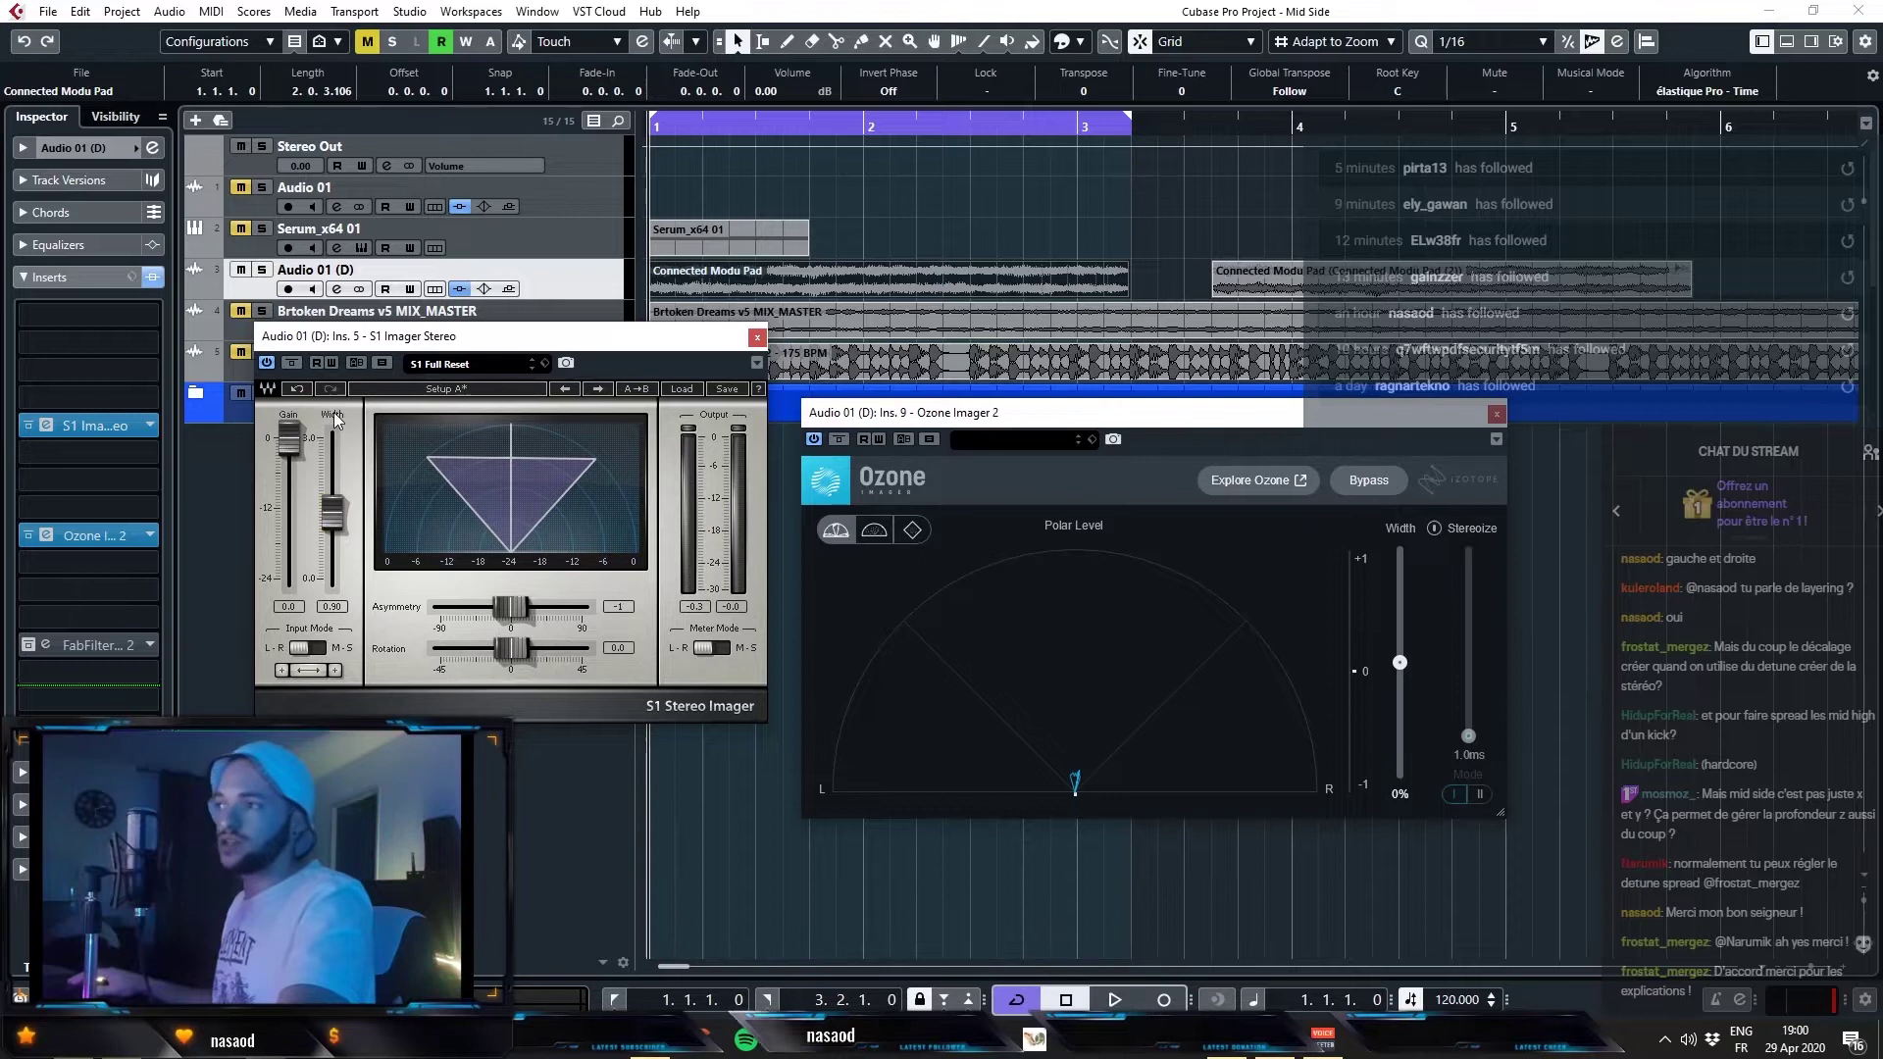
drag(333, 511, 333, 506)
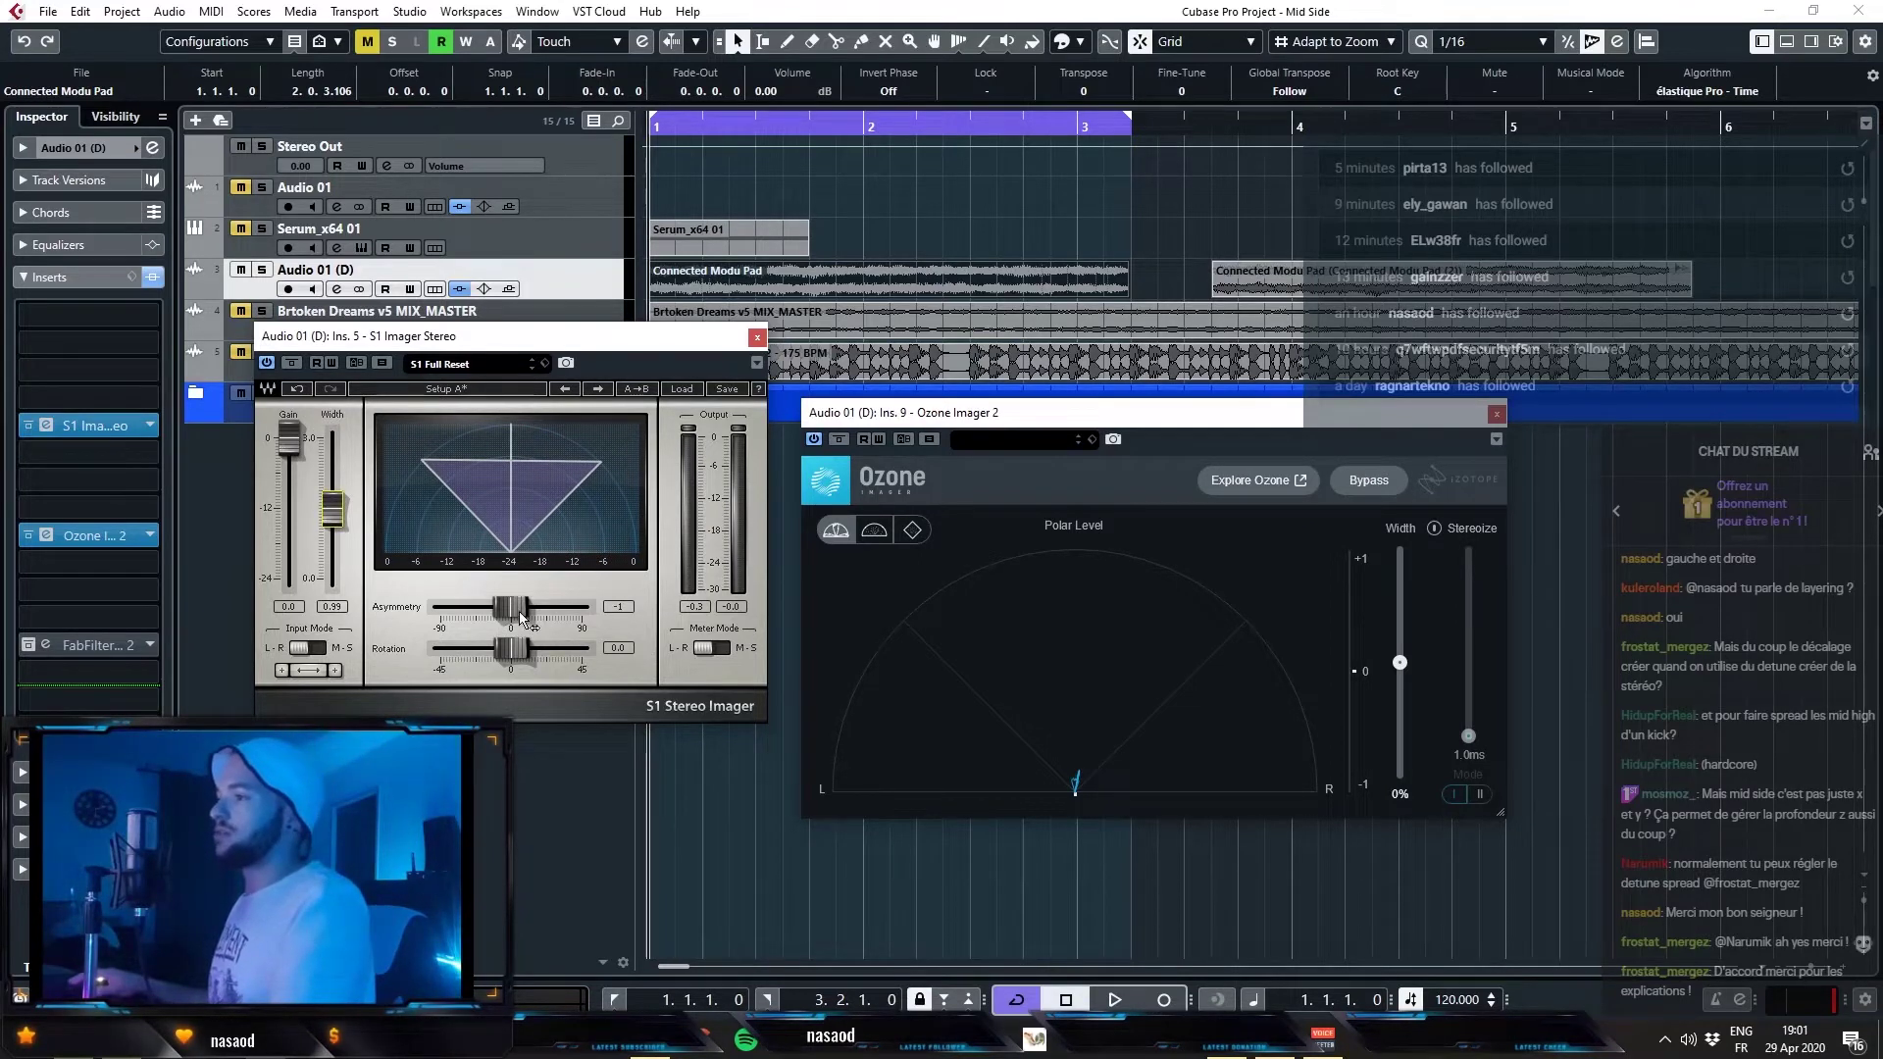
- Play the pad while setting the S1 Imager asymmetry to 2 and rotation to -2.0, and switch Ozone Imager 2 to Polar Sample
key(space)
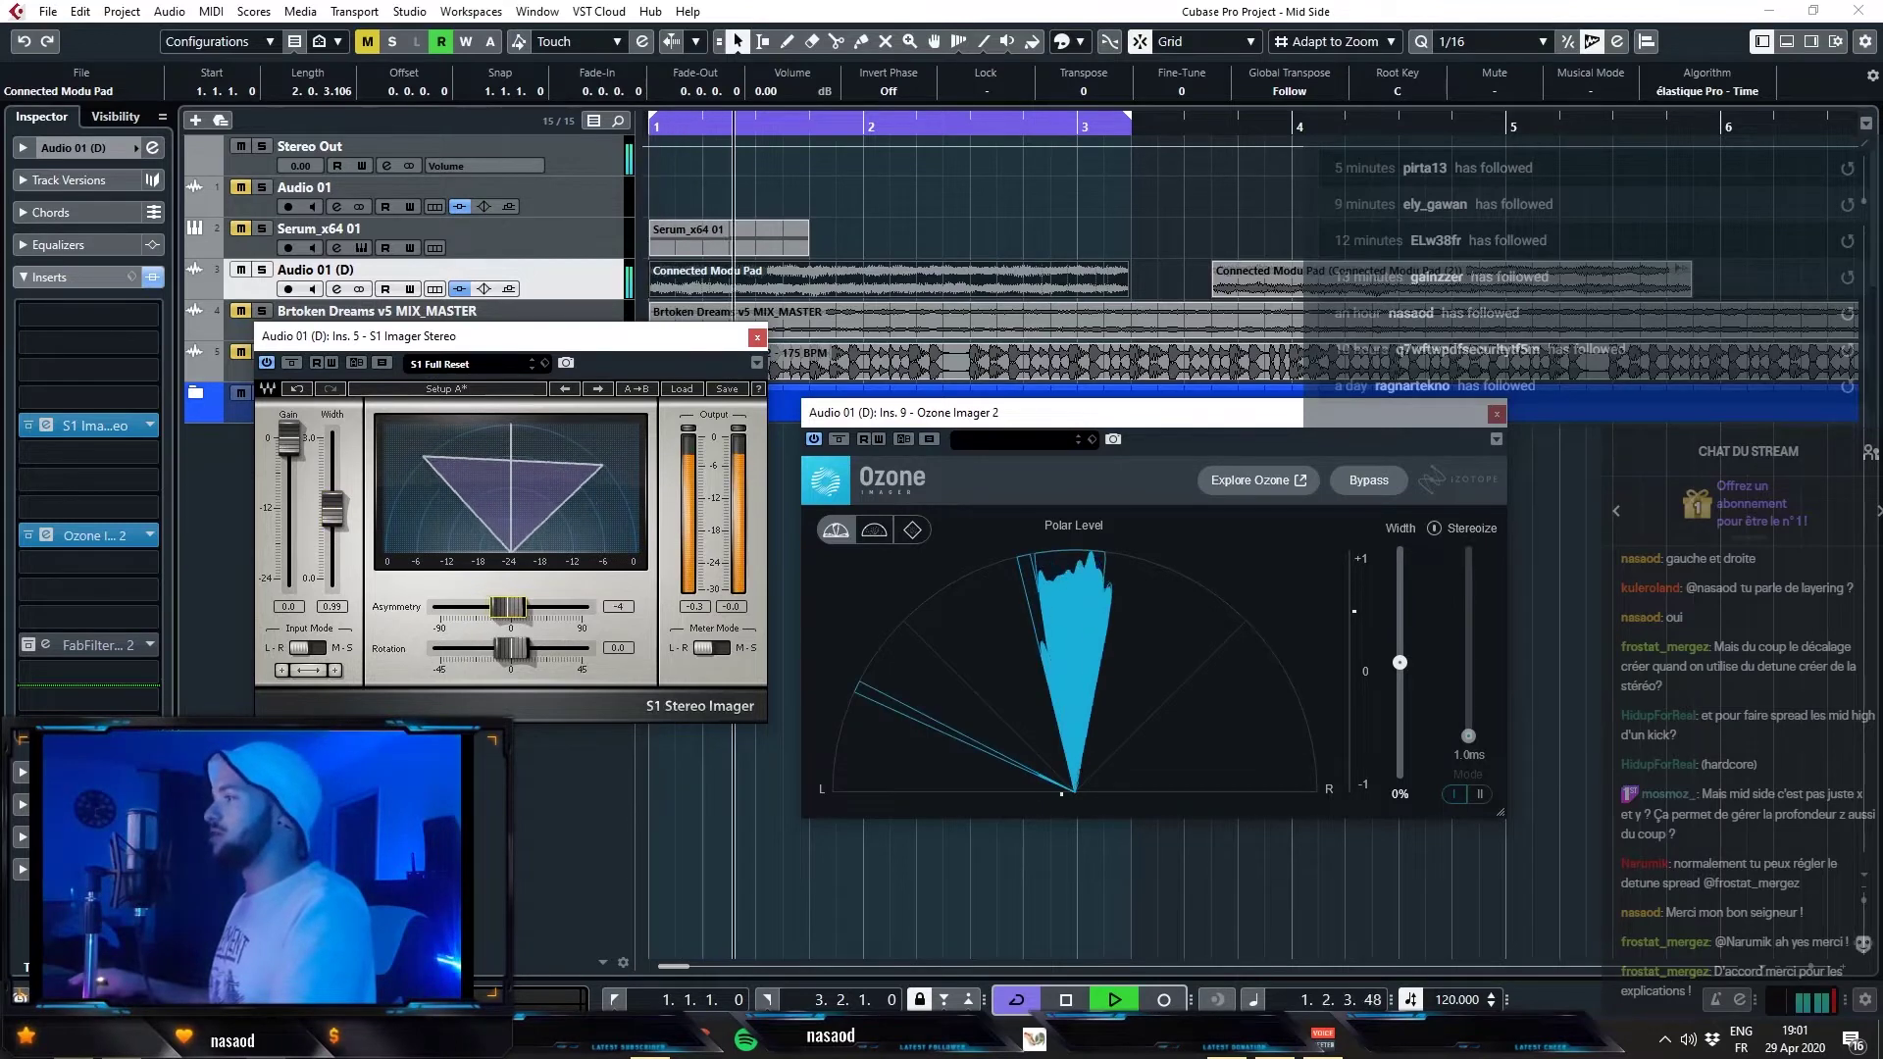
mouse_move(532, 608)
mouse_down()
mouse_move(578, 608)
mouse_move(456, 607)
mouse_move(550, 648)
mouse_move(497, 648)
mouse_move(490, 612)
mouse_move(512, 618)
mouse_up()
click(874, 529)
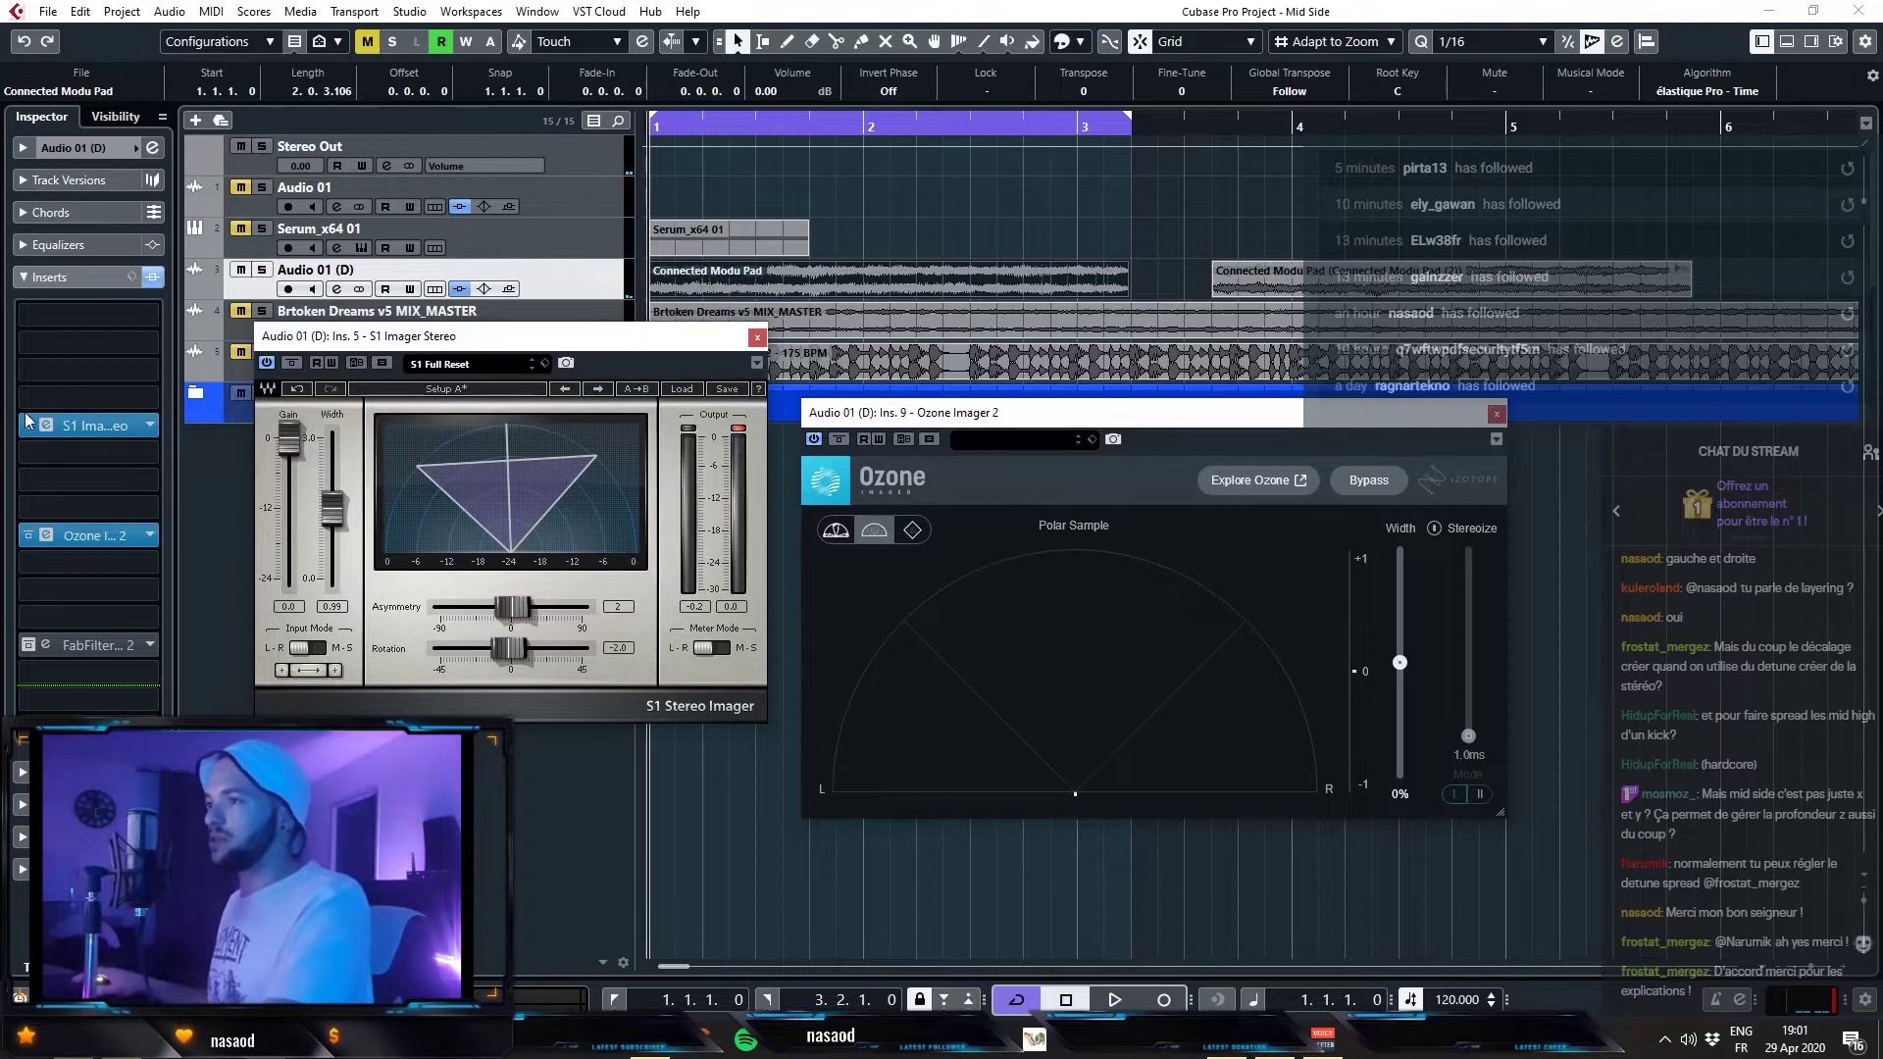
- Bypass S1 Imager, add StereoToolV3 to insert slot 2 of Audio 01 (D), and place its window beside Ozone Imager 2
click(68, 326)
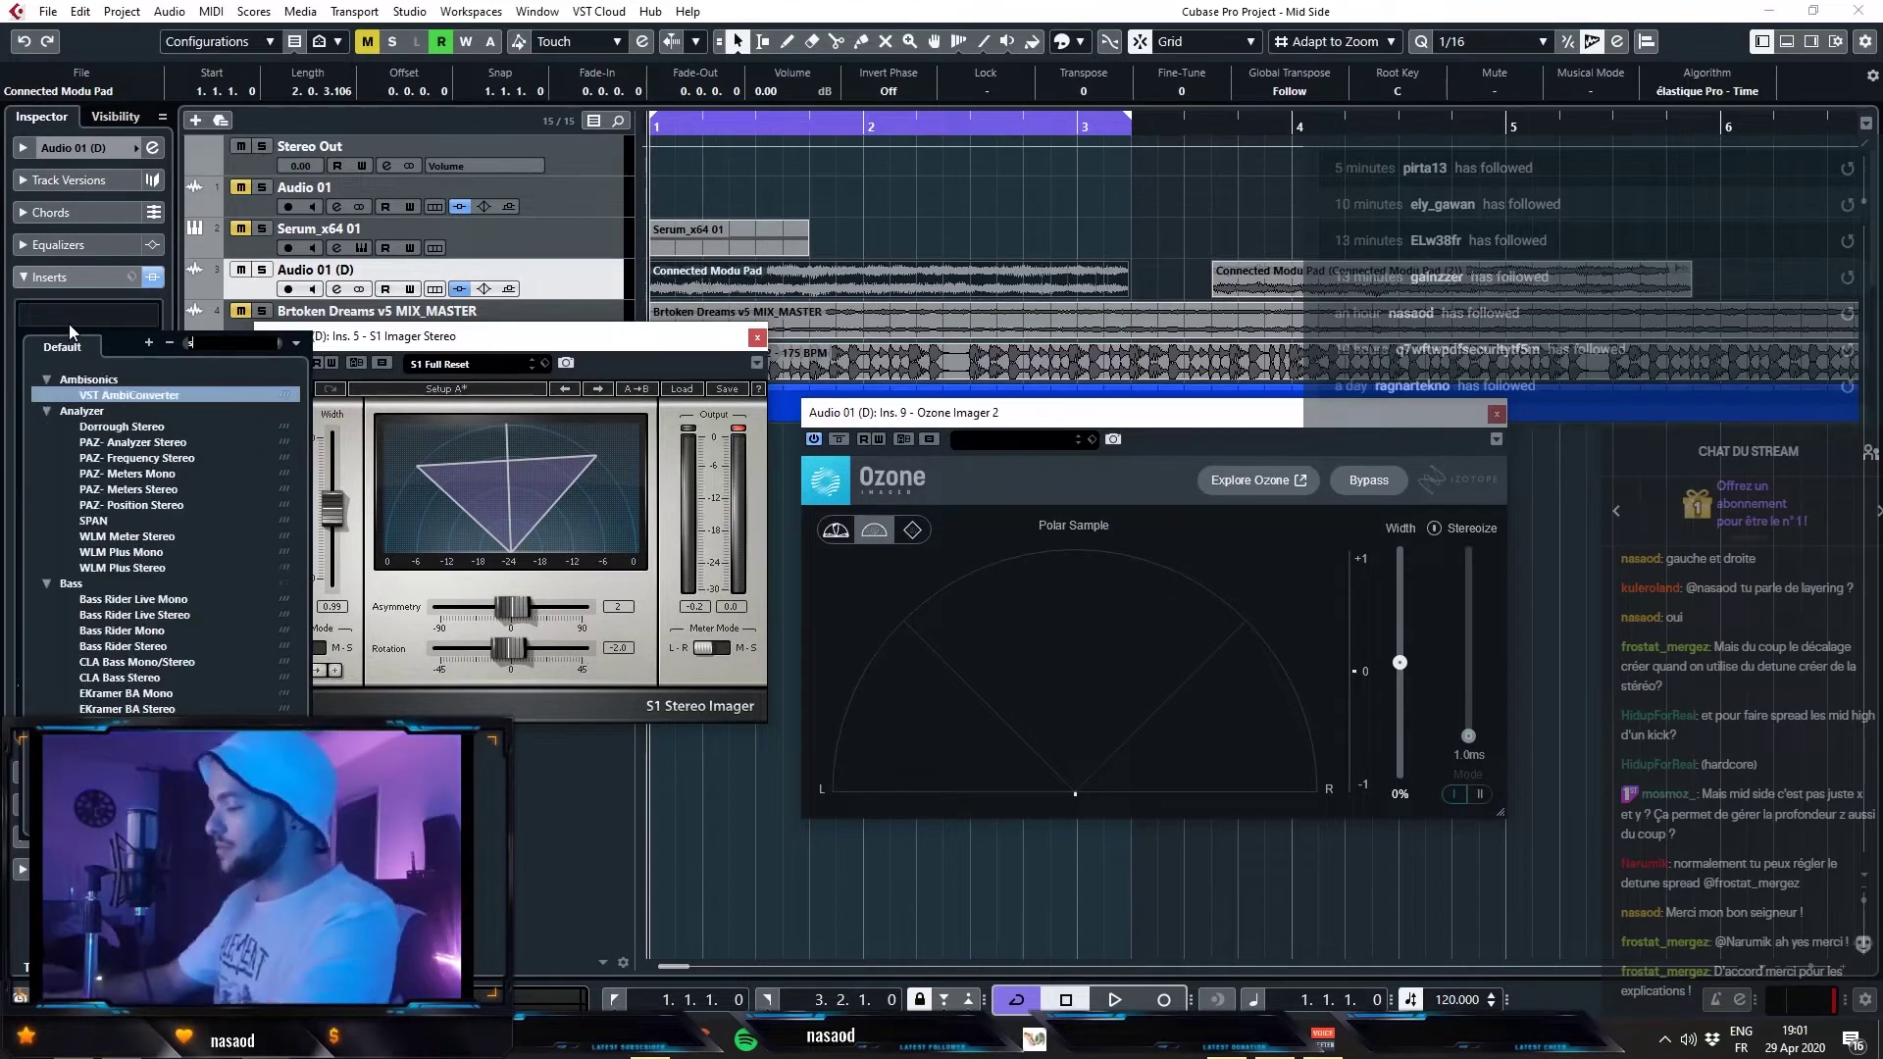
key(Return)
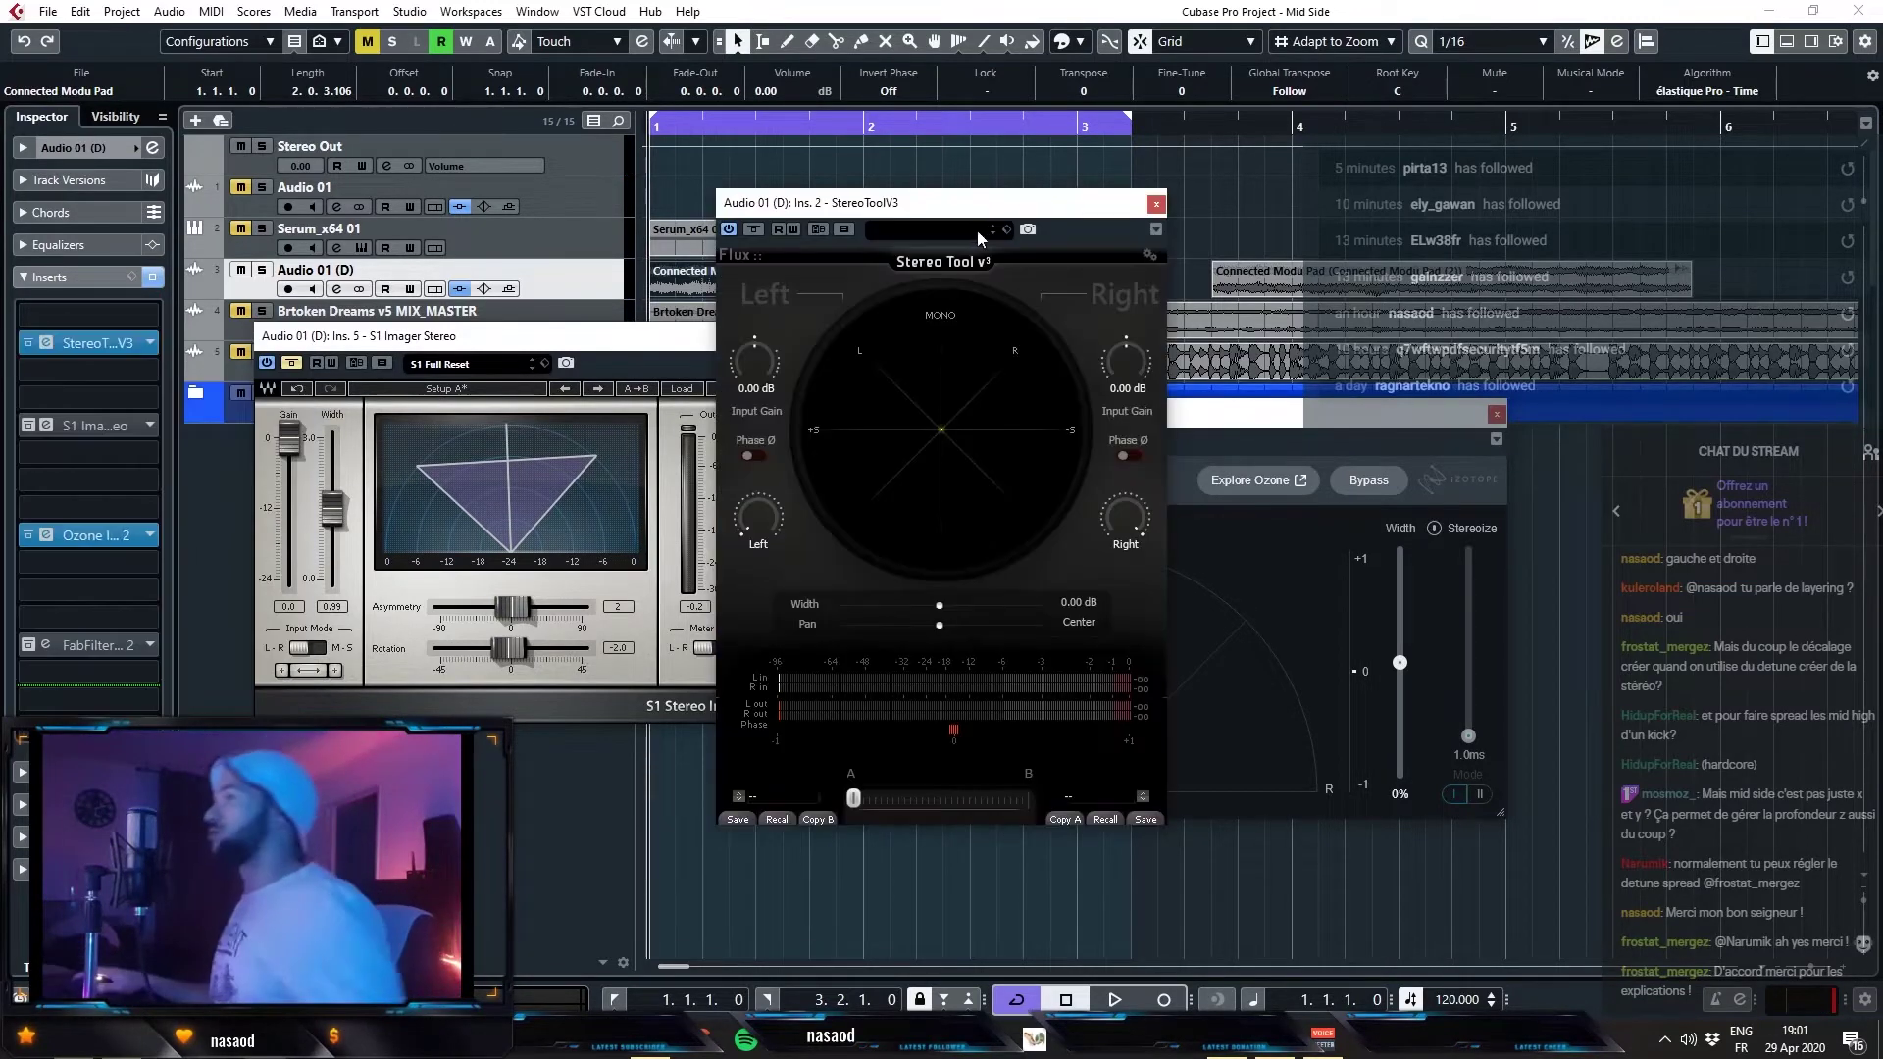
drag(981, 211, 574, 267)
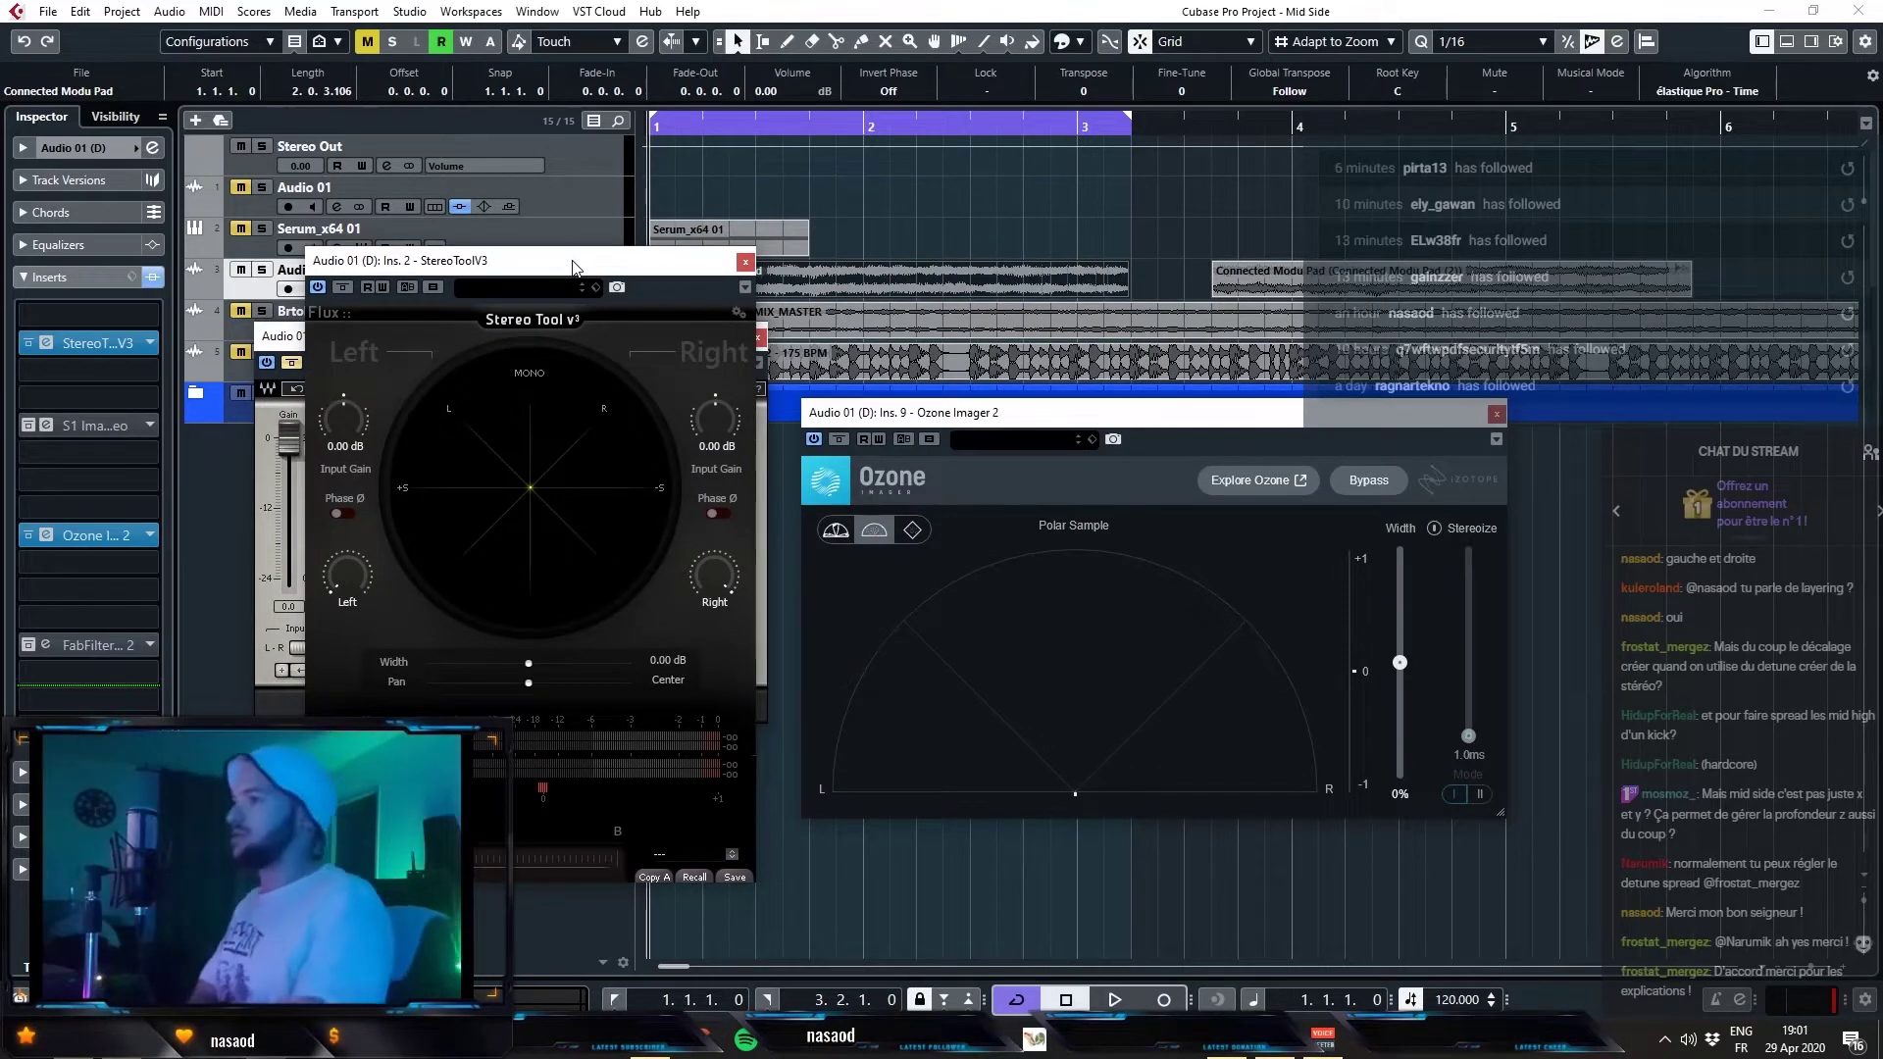
- Play the pad while narrowing the Stereo Tool width to -12 dB, stop playback, and reset the width to 0 dB
key(space)
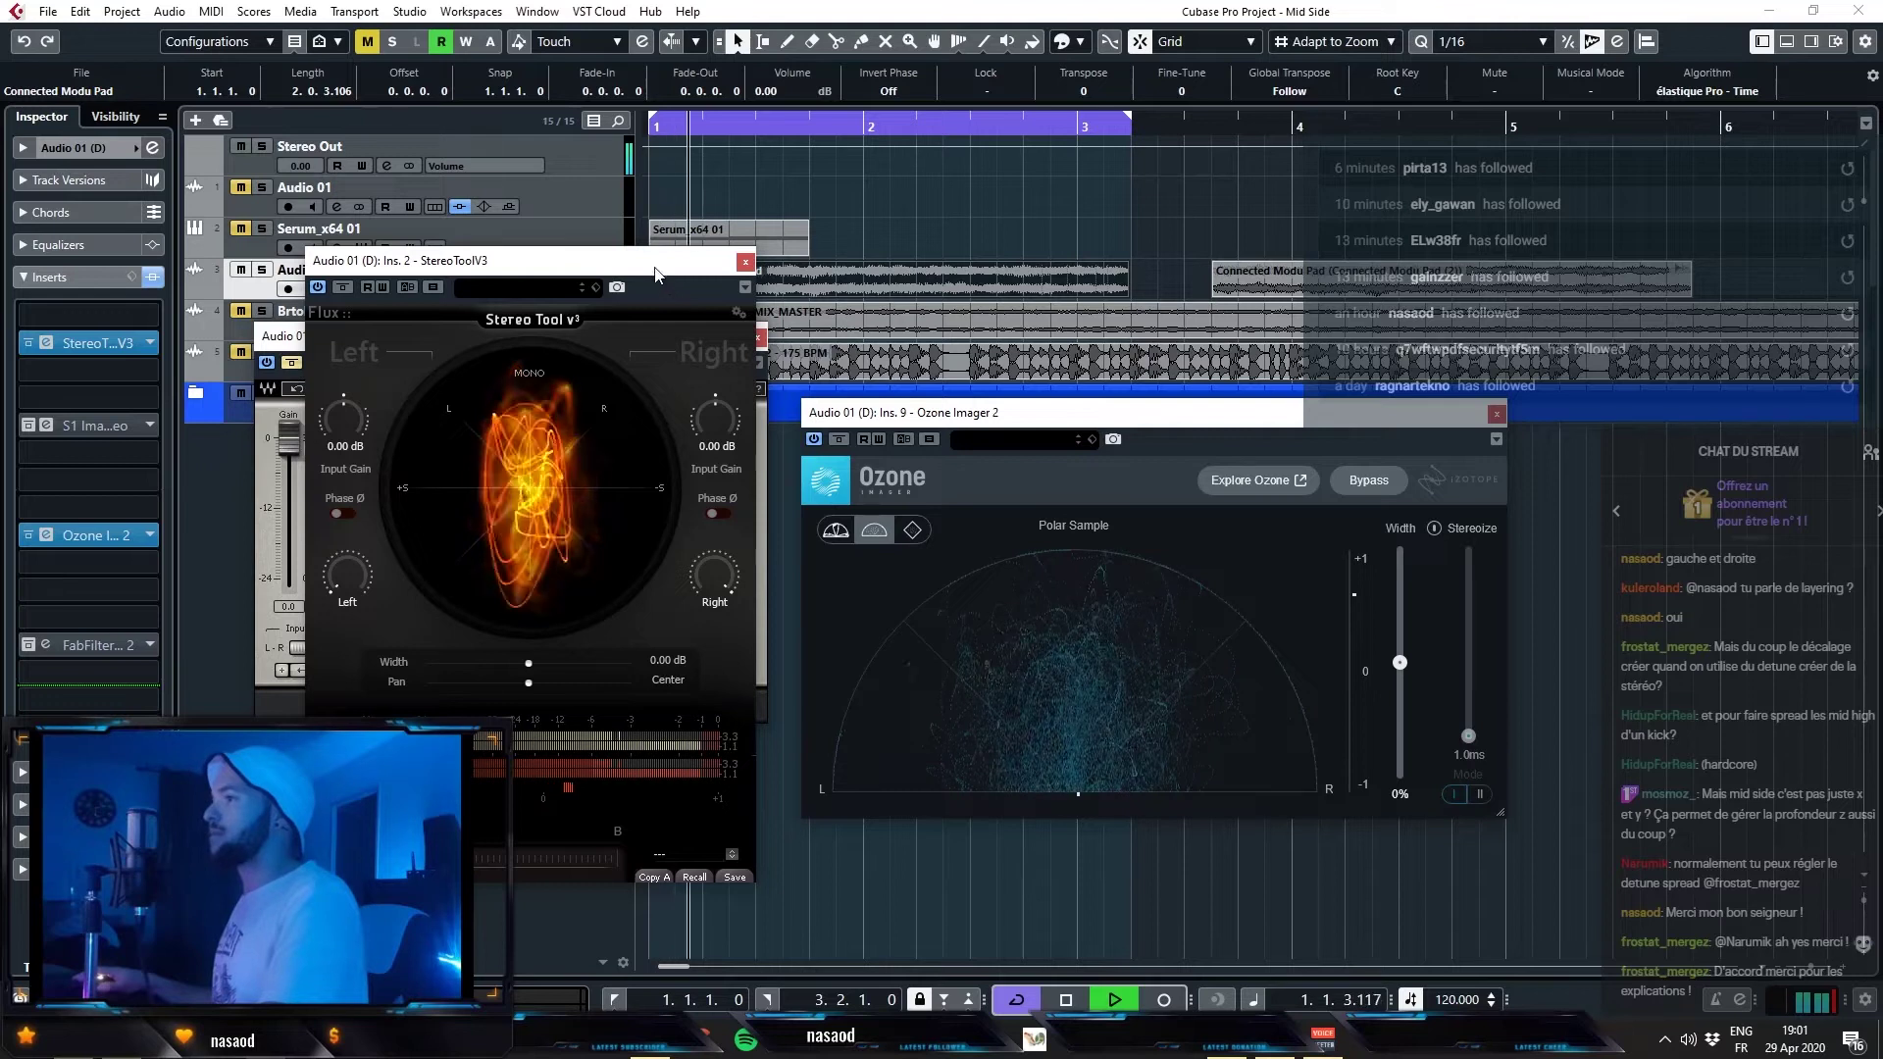
drag(549, 260, 530, 179)
drag(509, 587, 403, 589)
key(space)
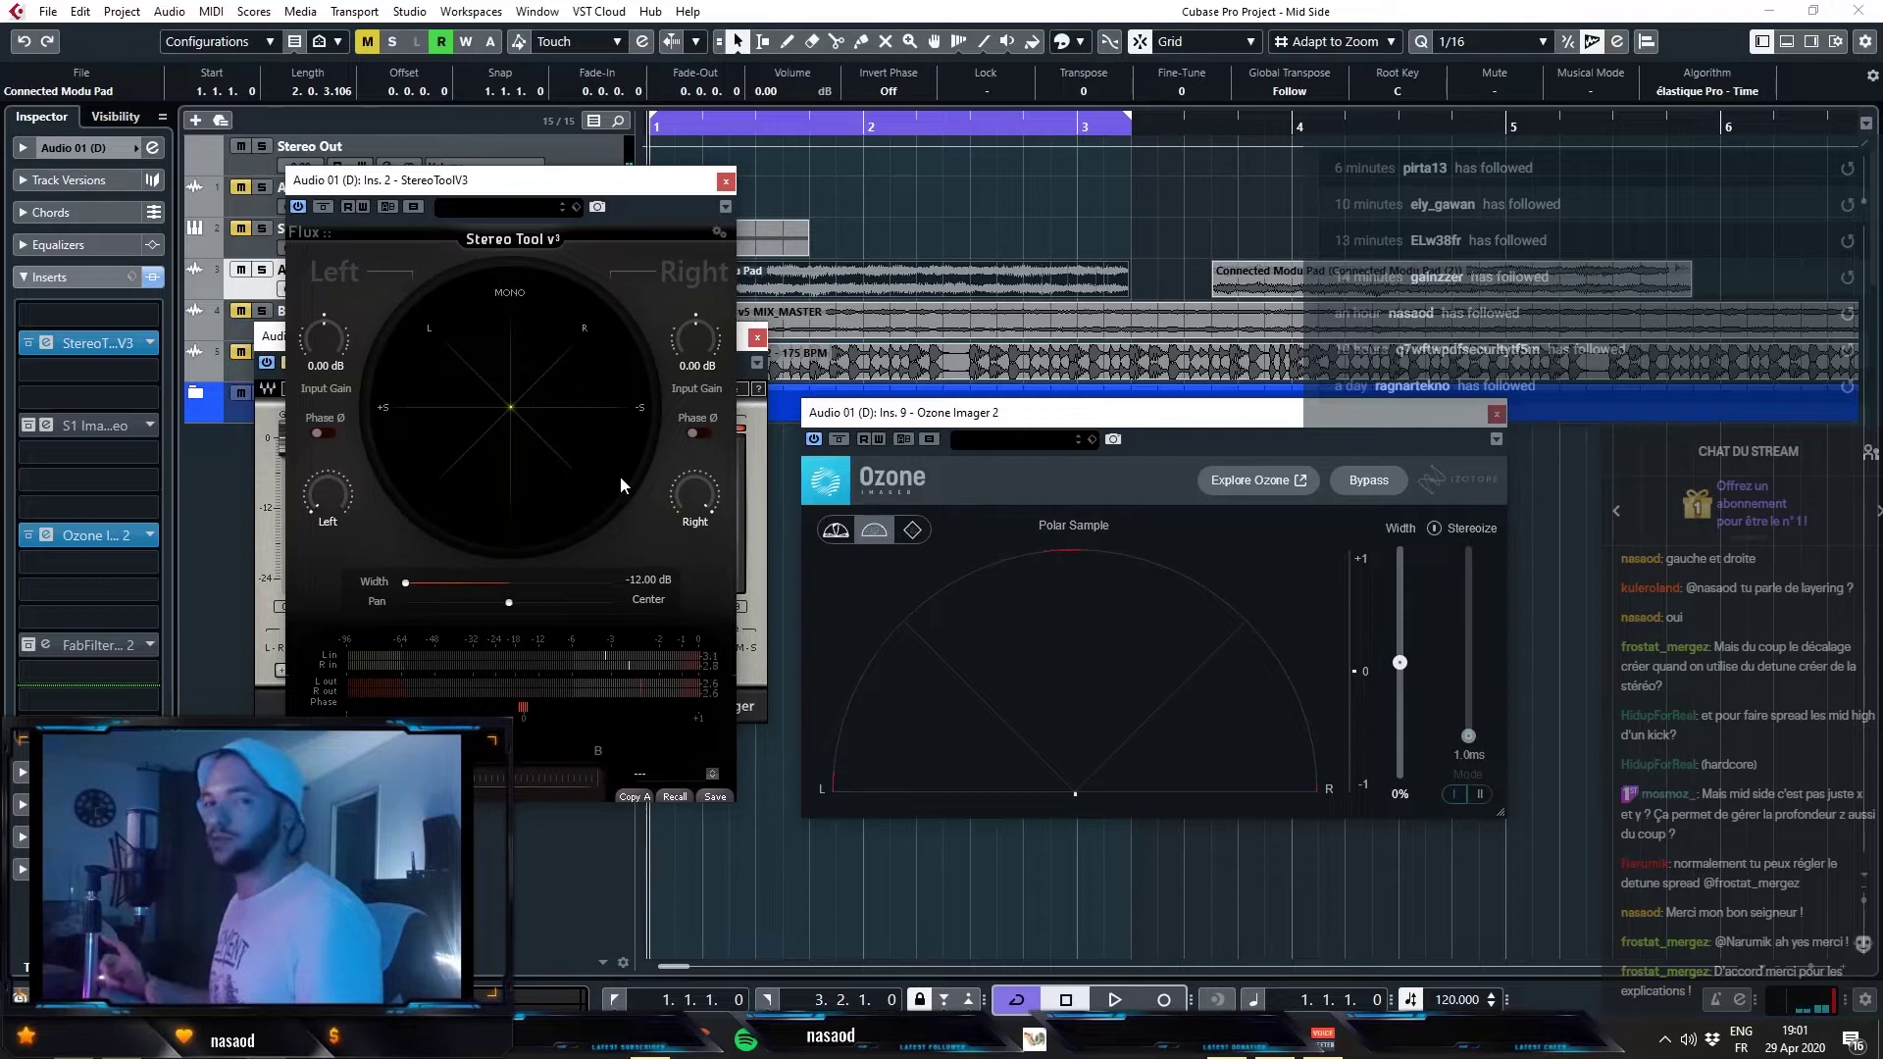
double_click(405, 583)
- Play the pad while inverting the left channel's phase in Stereo Tool, and stop playback
drag(510, 180, 441, 179)
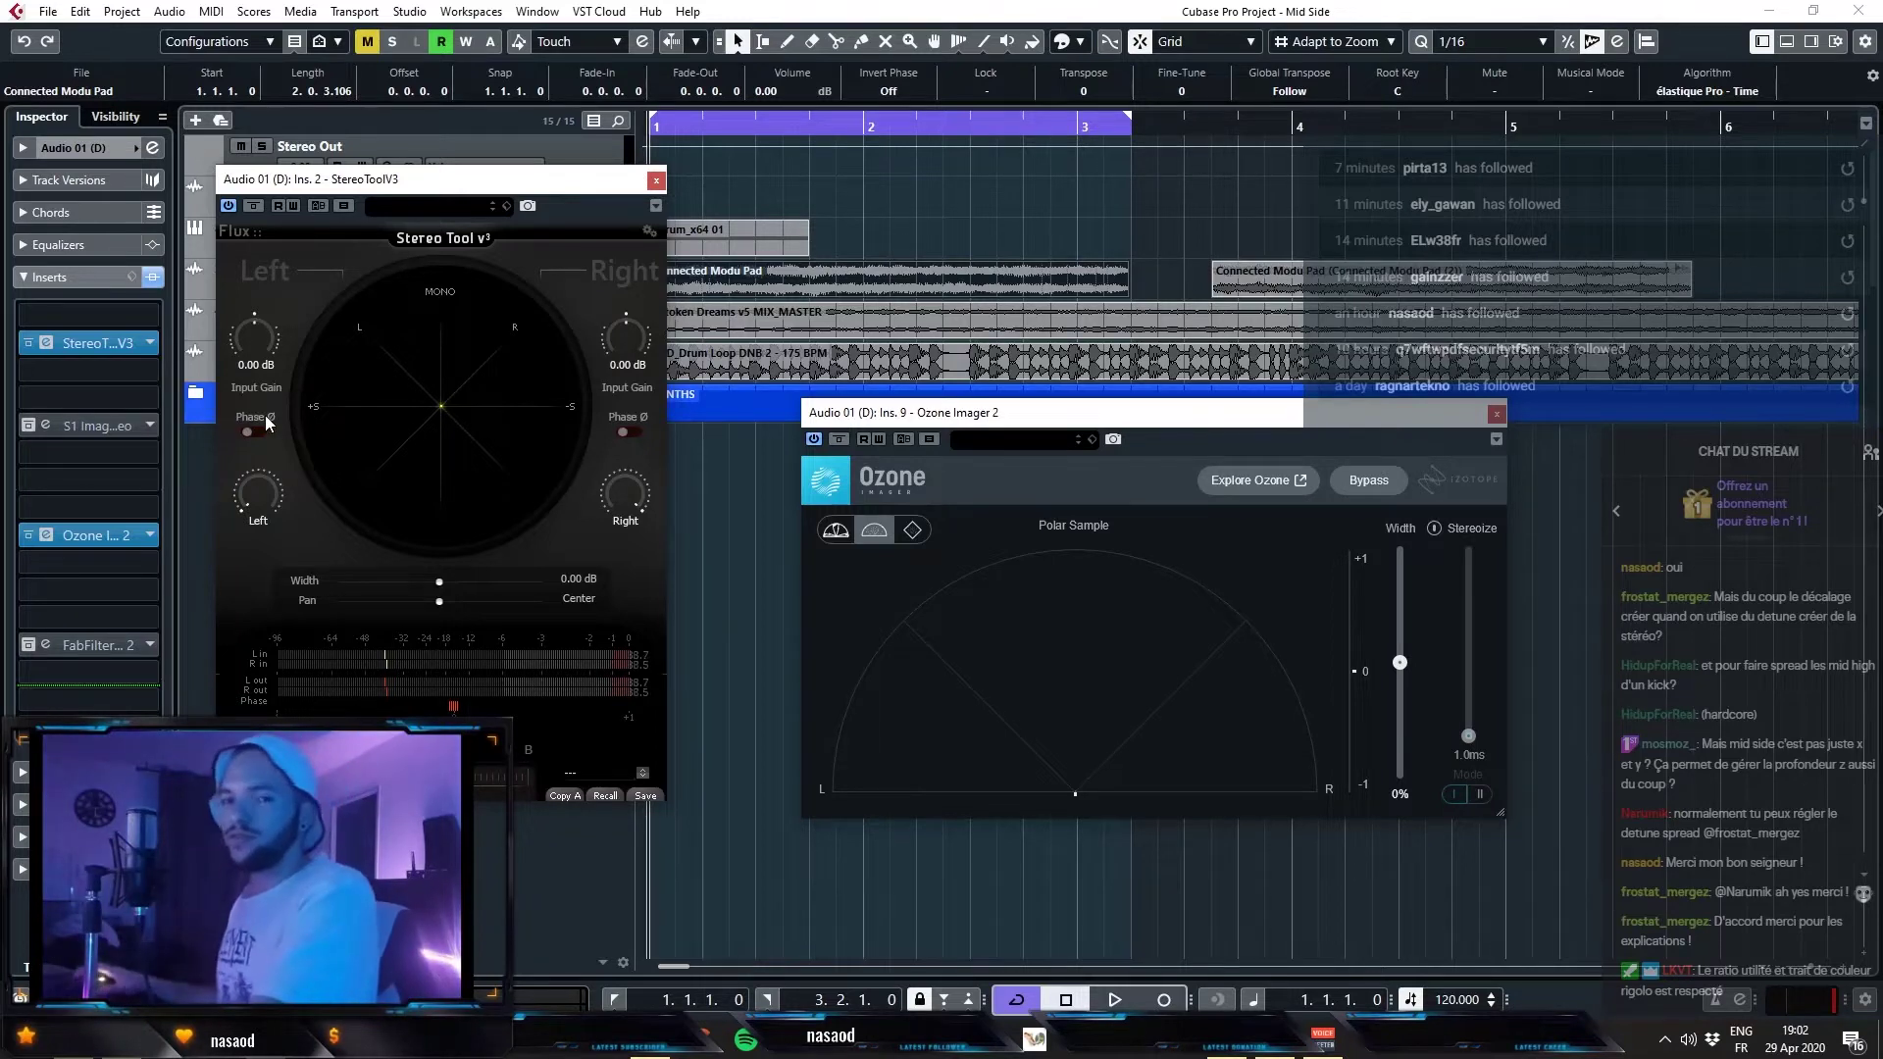
key(space)
click(249, 434)
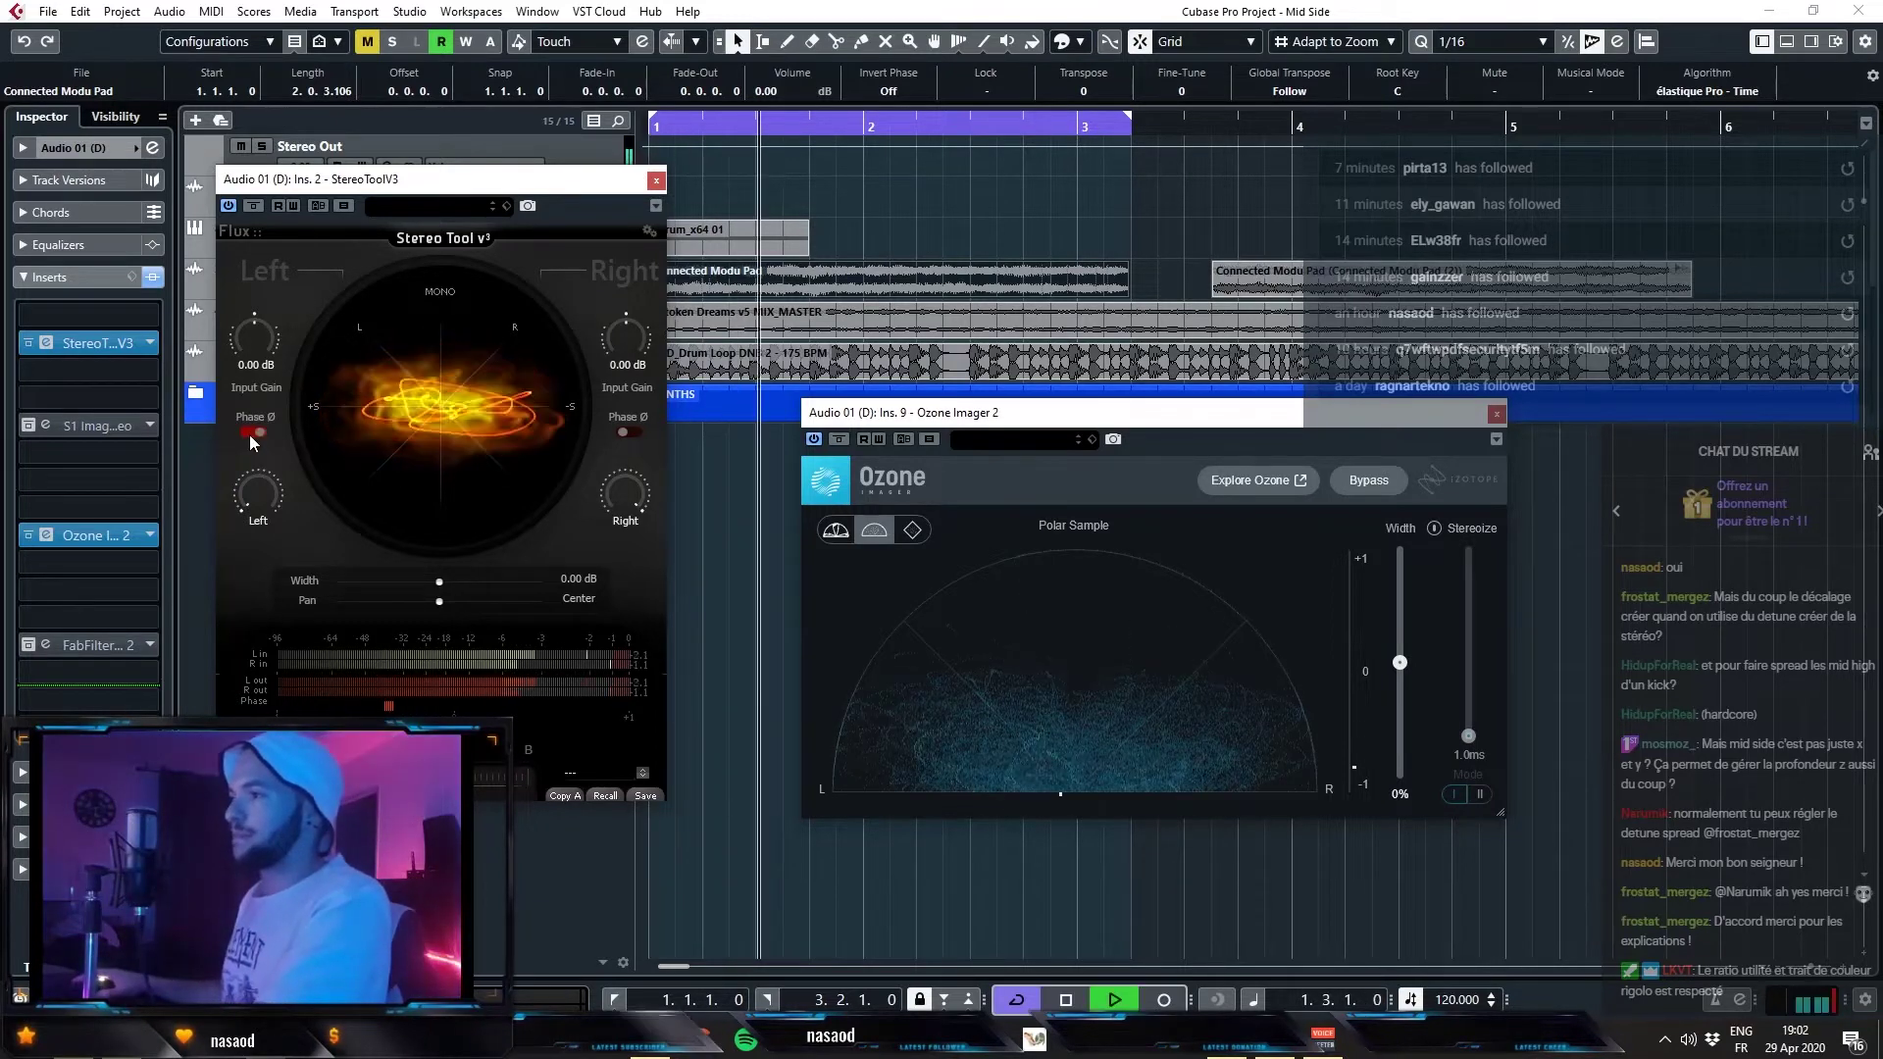
key(space)
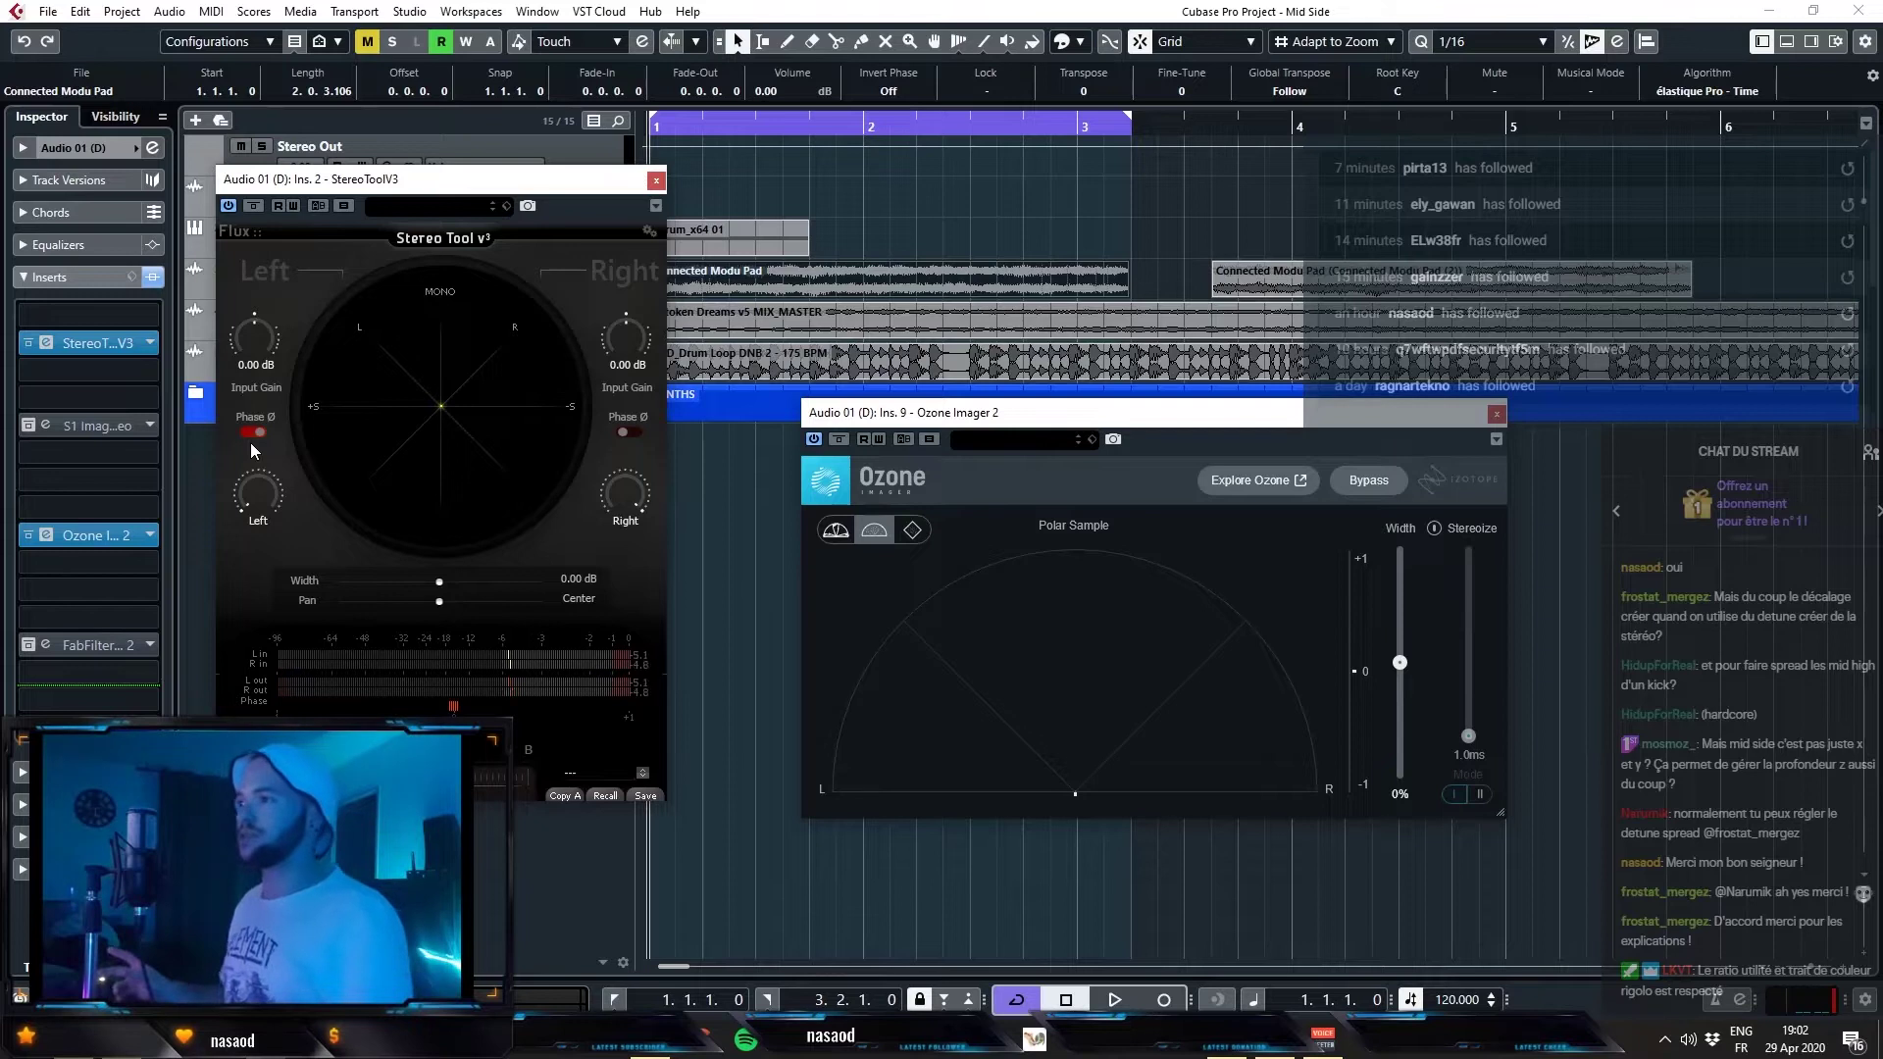
- Close the Ozone Imager 2 window and open MSED from insert slot 3 of Stereo Out
click(98, 536)
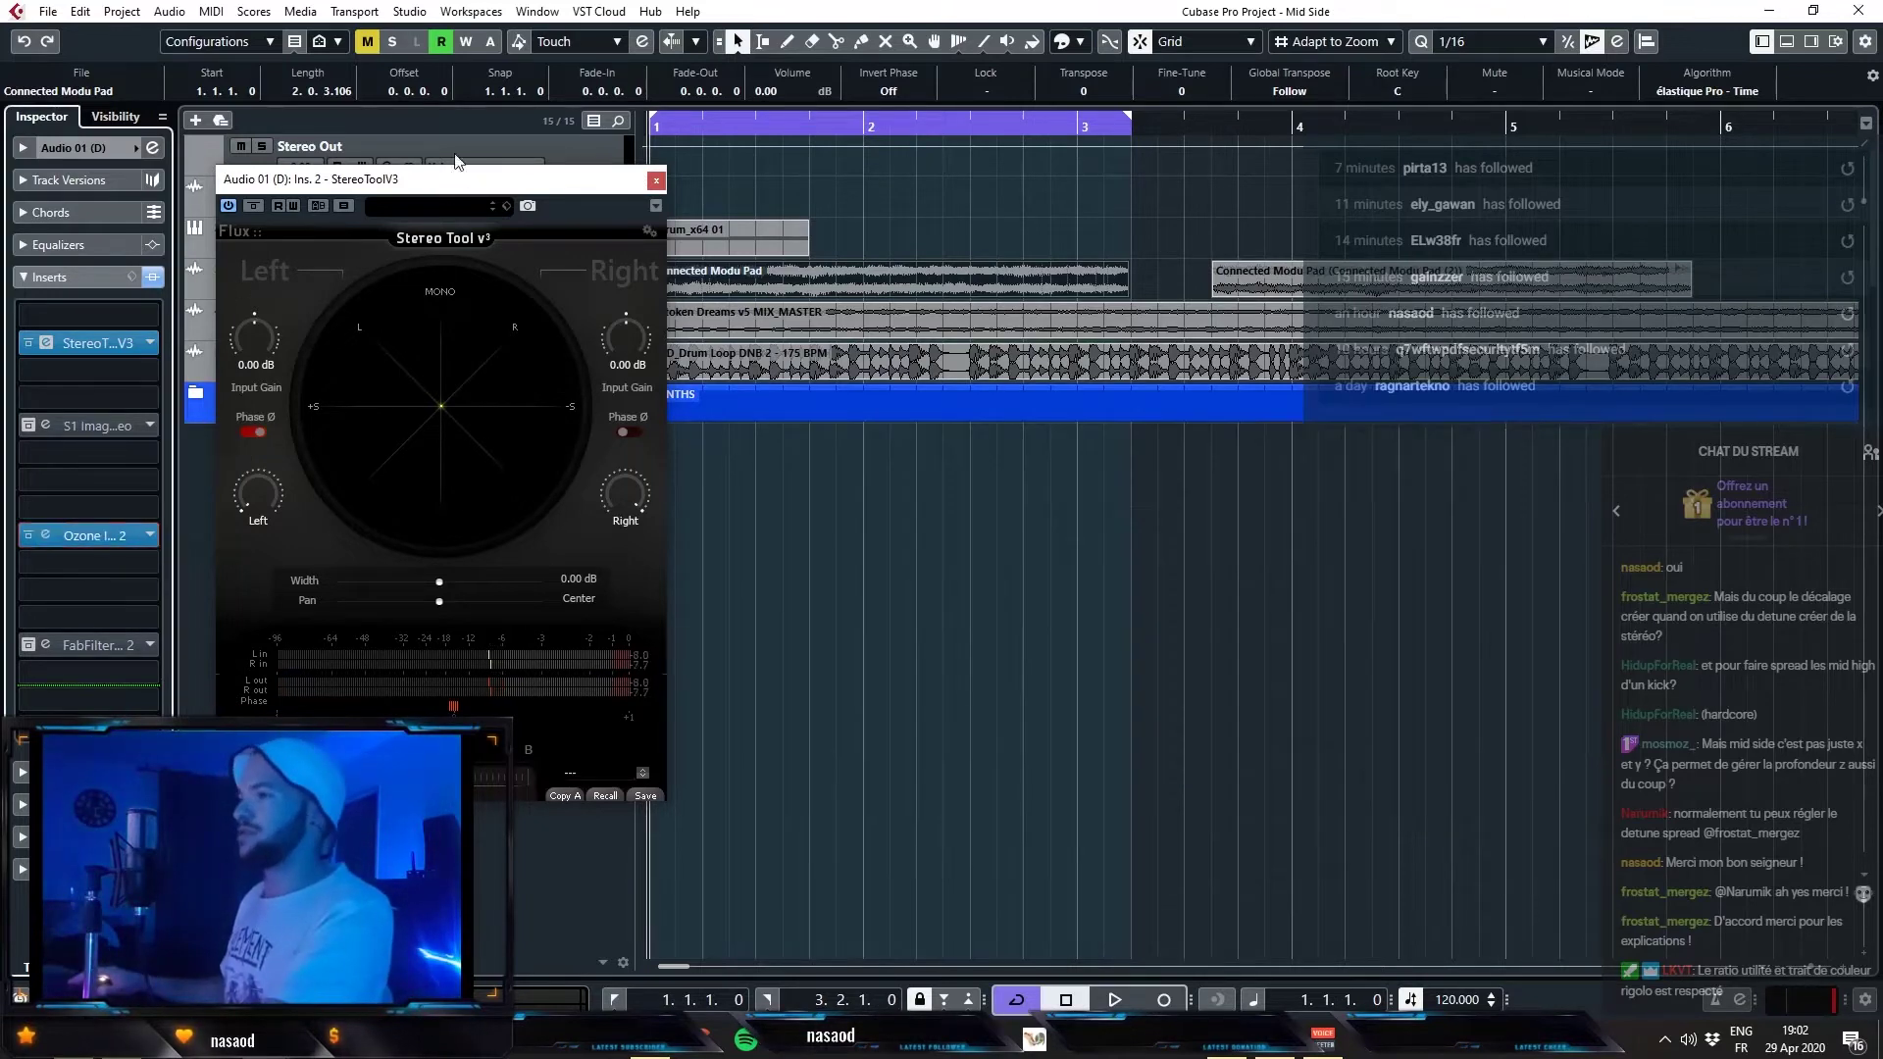
click(456, 160)
click(110, 296)
- Audition the phase-inverted pad through MSED and turn off its side mute
key(space)
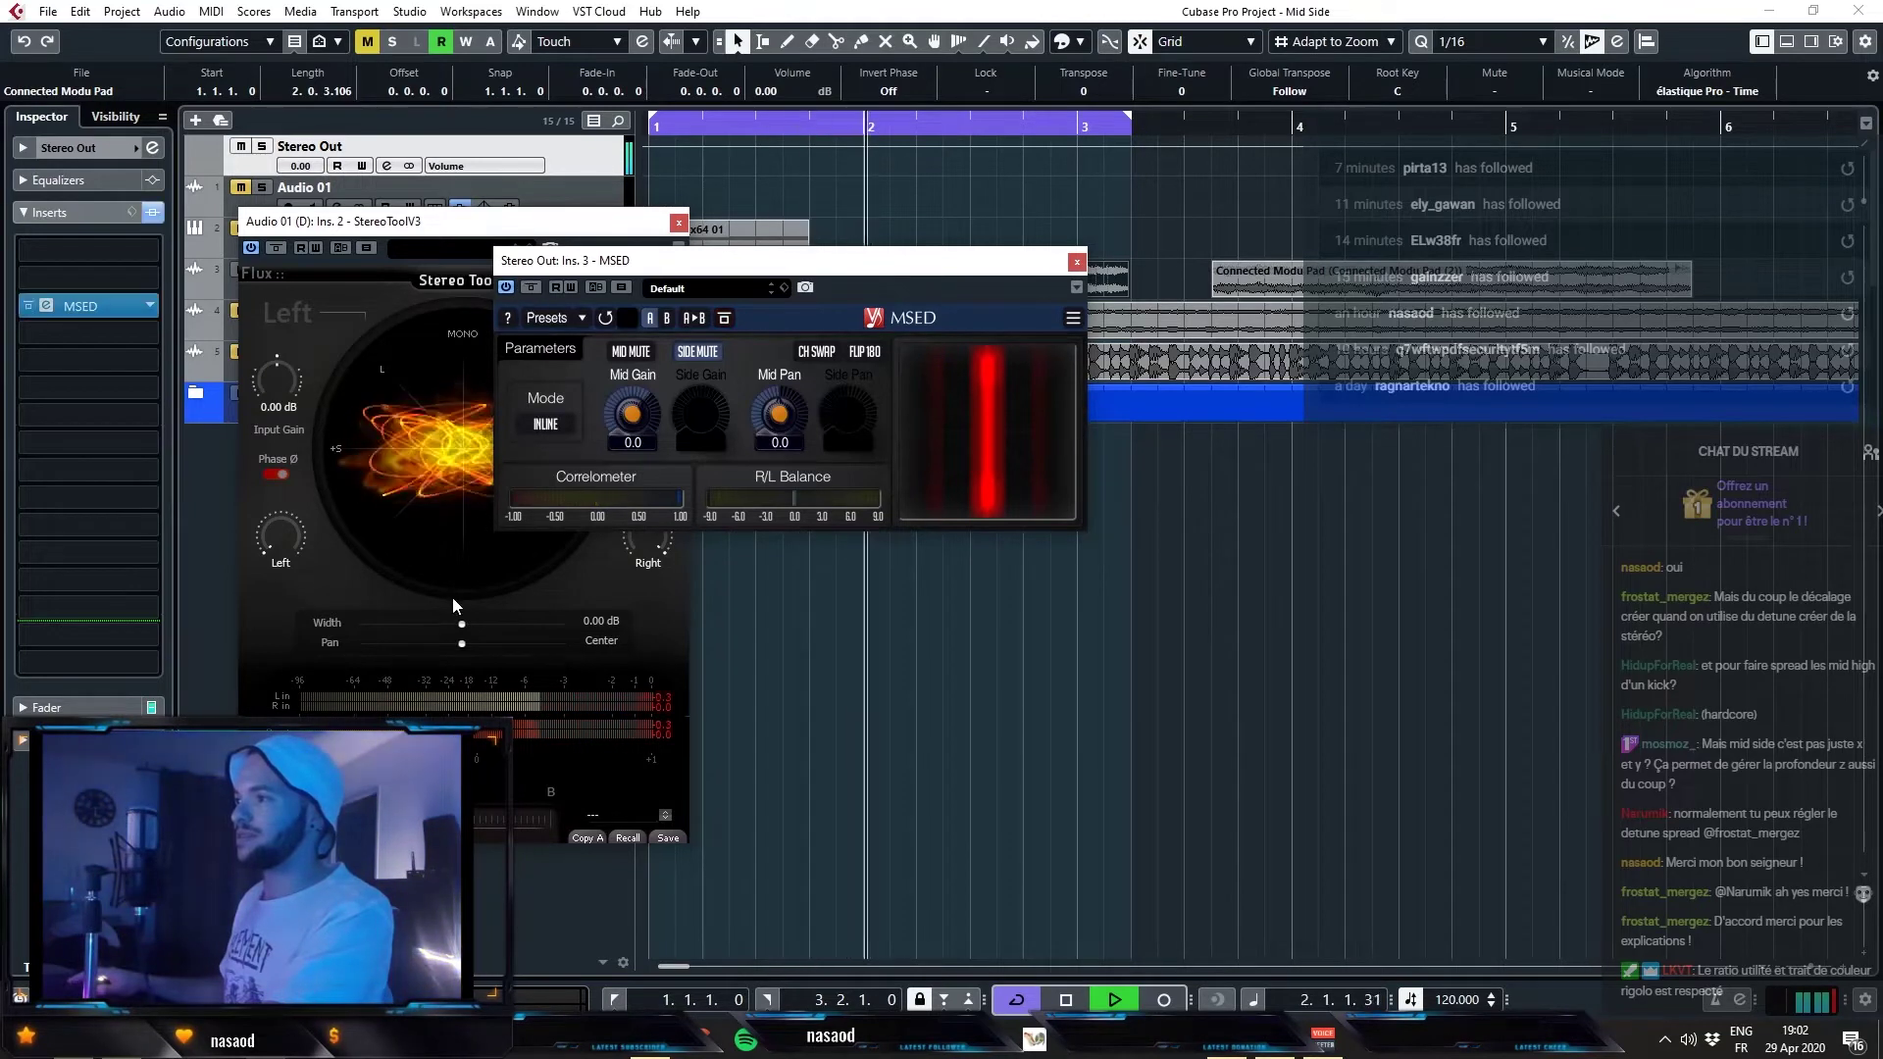
key(space)
click(698, 353)
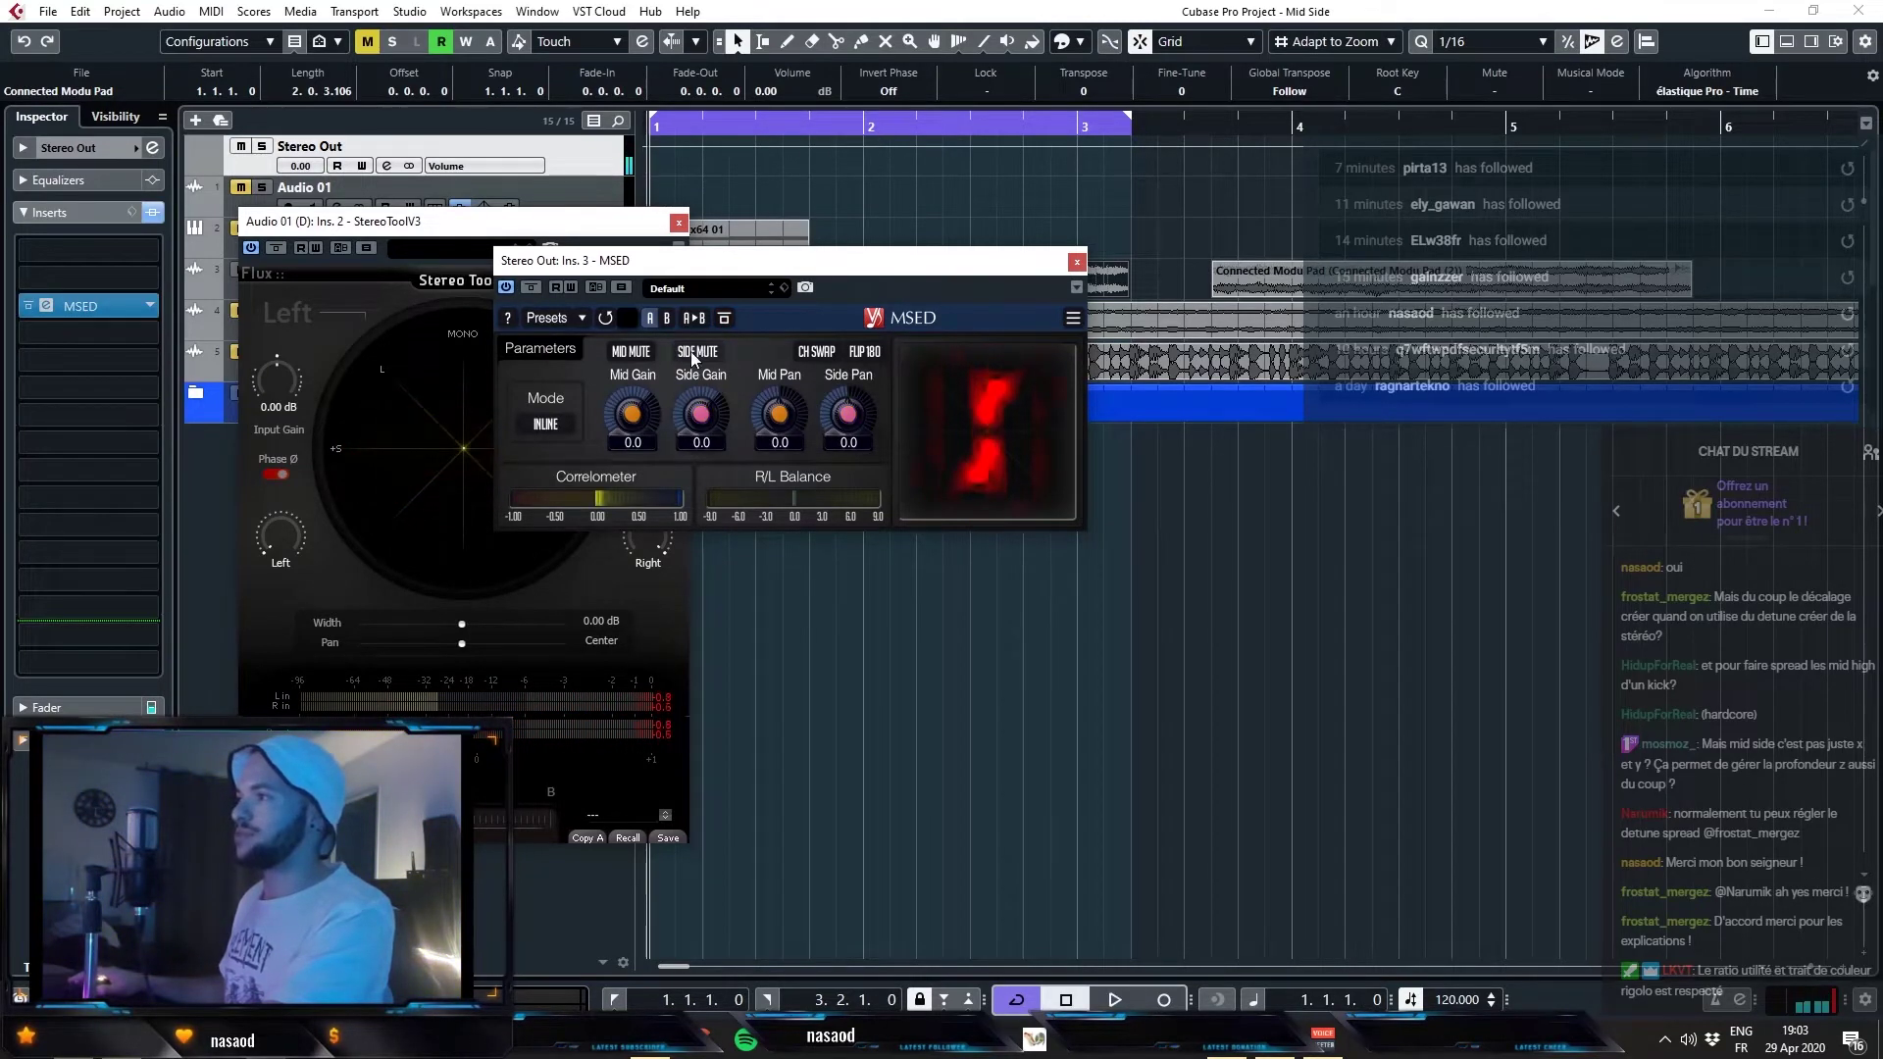
key(space)
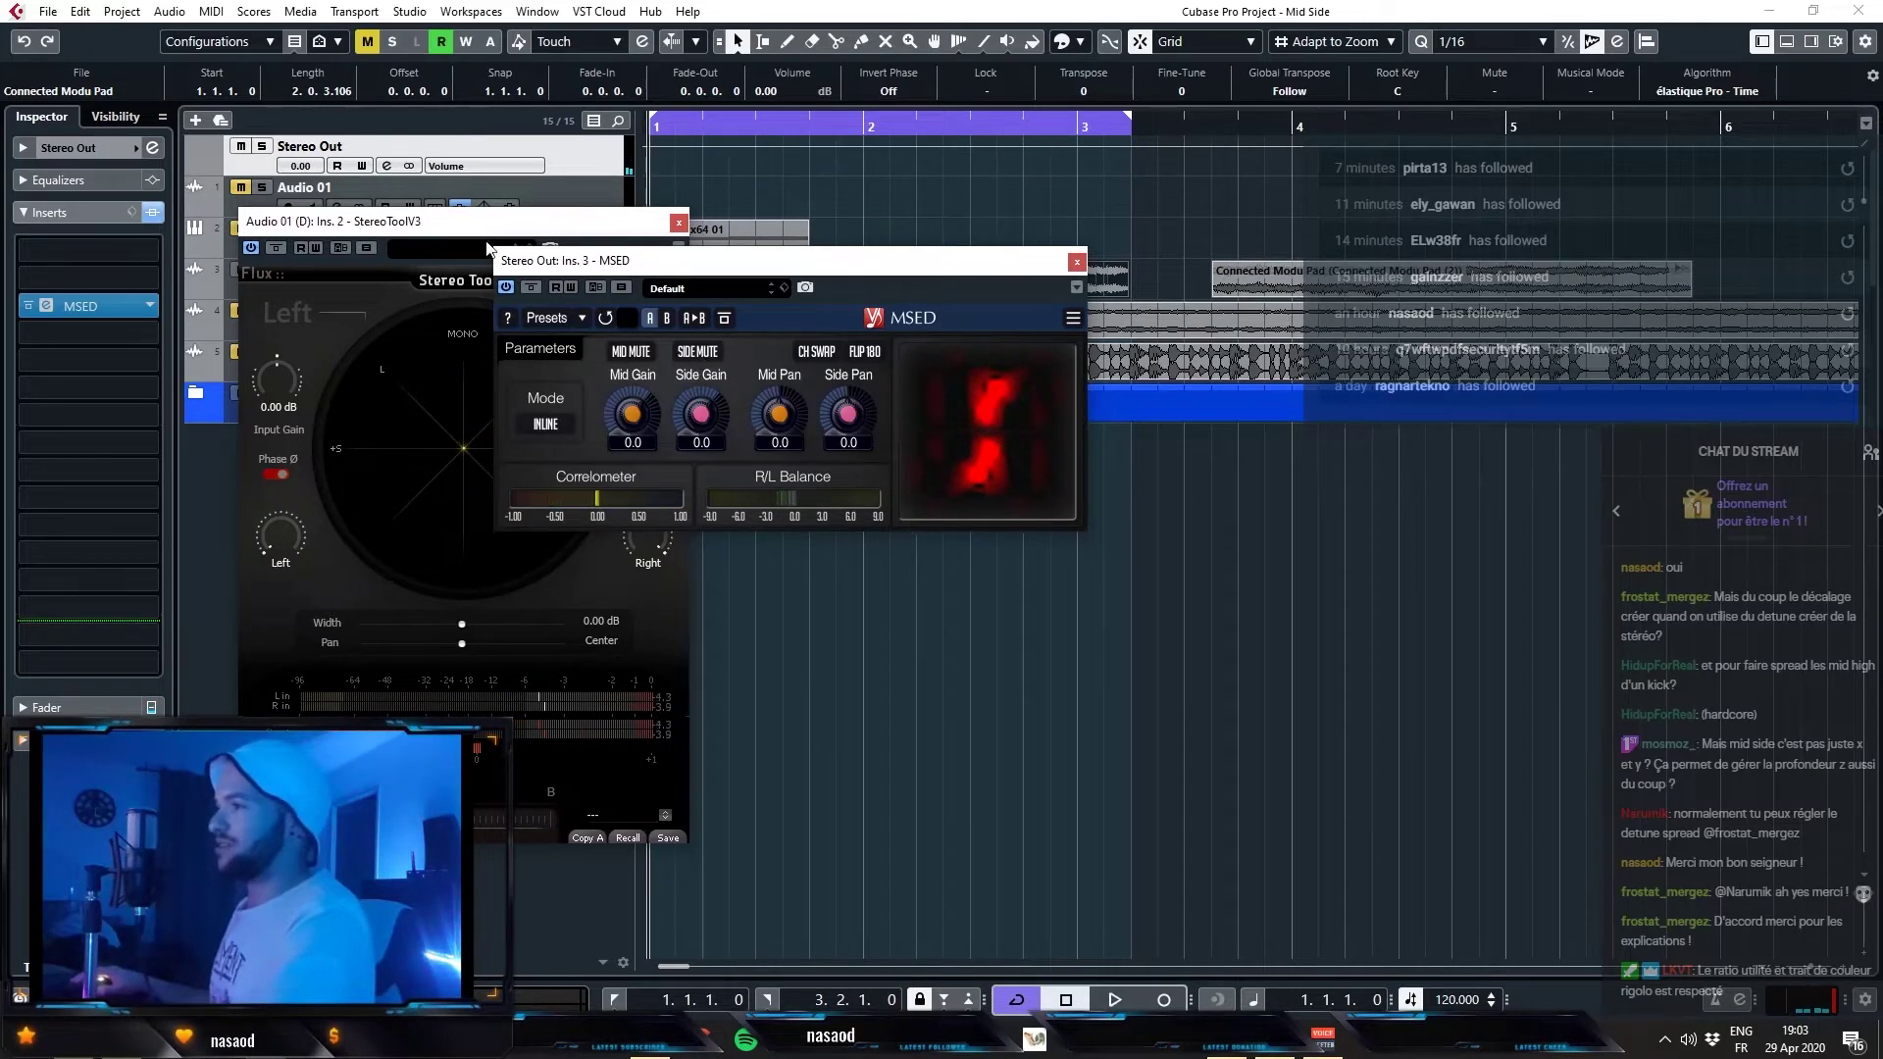
- Place the Stereo Tool and MSED windows side by side, mute the side signal in MSED, and start playback
drag(480, 221, 410, 224)
drag(701, 265, 768, 270)
click(781, 363)
key(space)
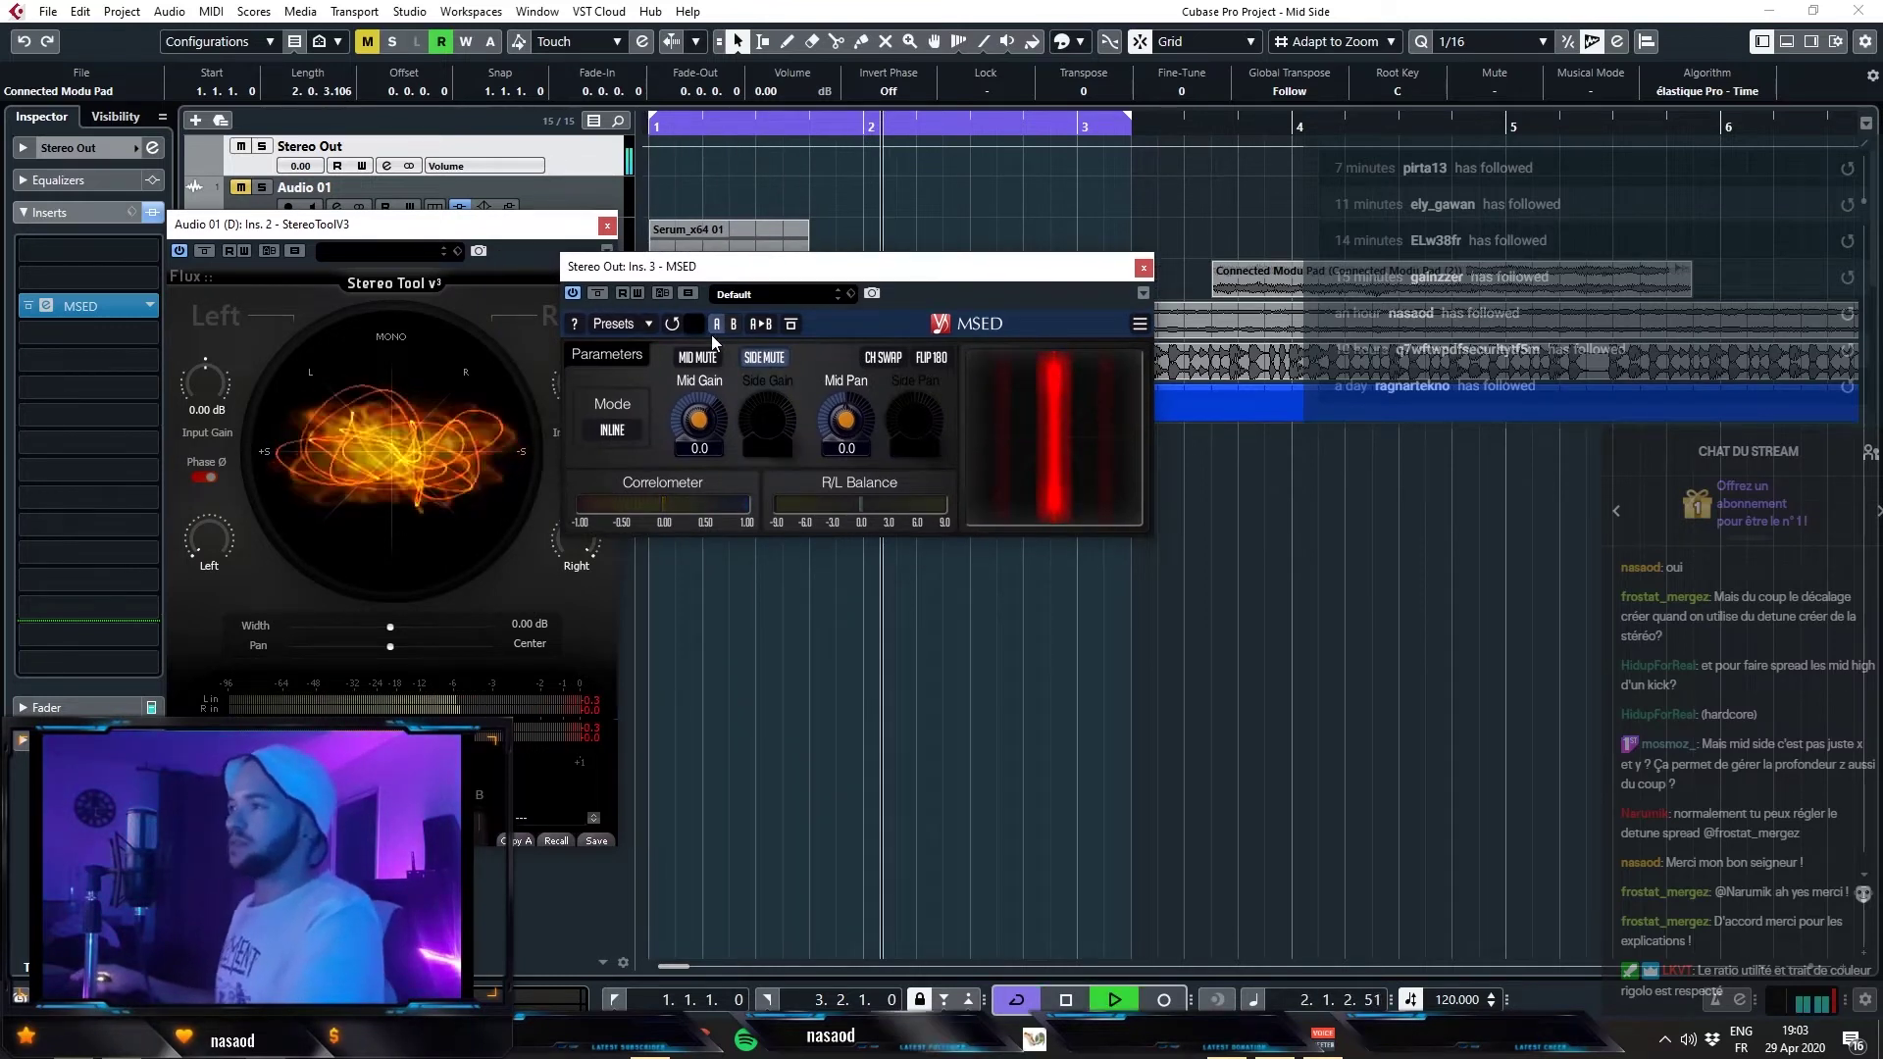
- Compare the pad with and without its side signal by repeatedly toggling MSED's side mute during playback
click(777, 359)
click(779, 359)
click(779, 359)
click(779, 359)
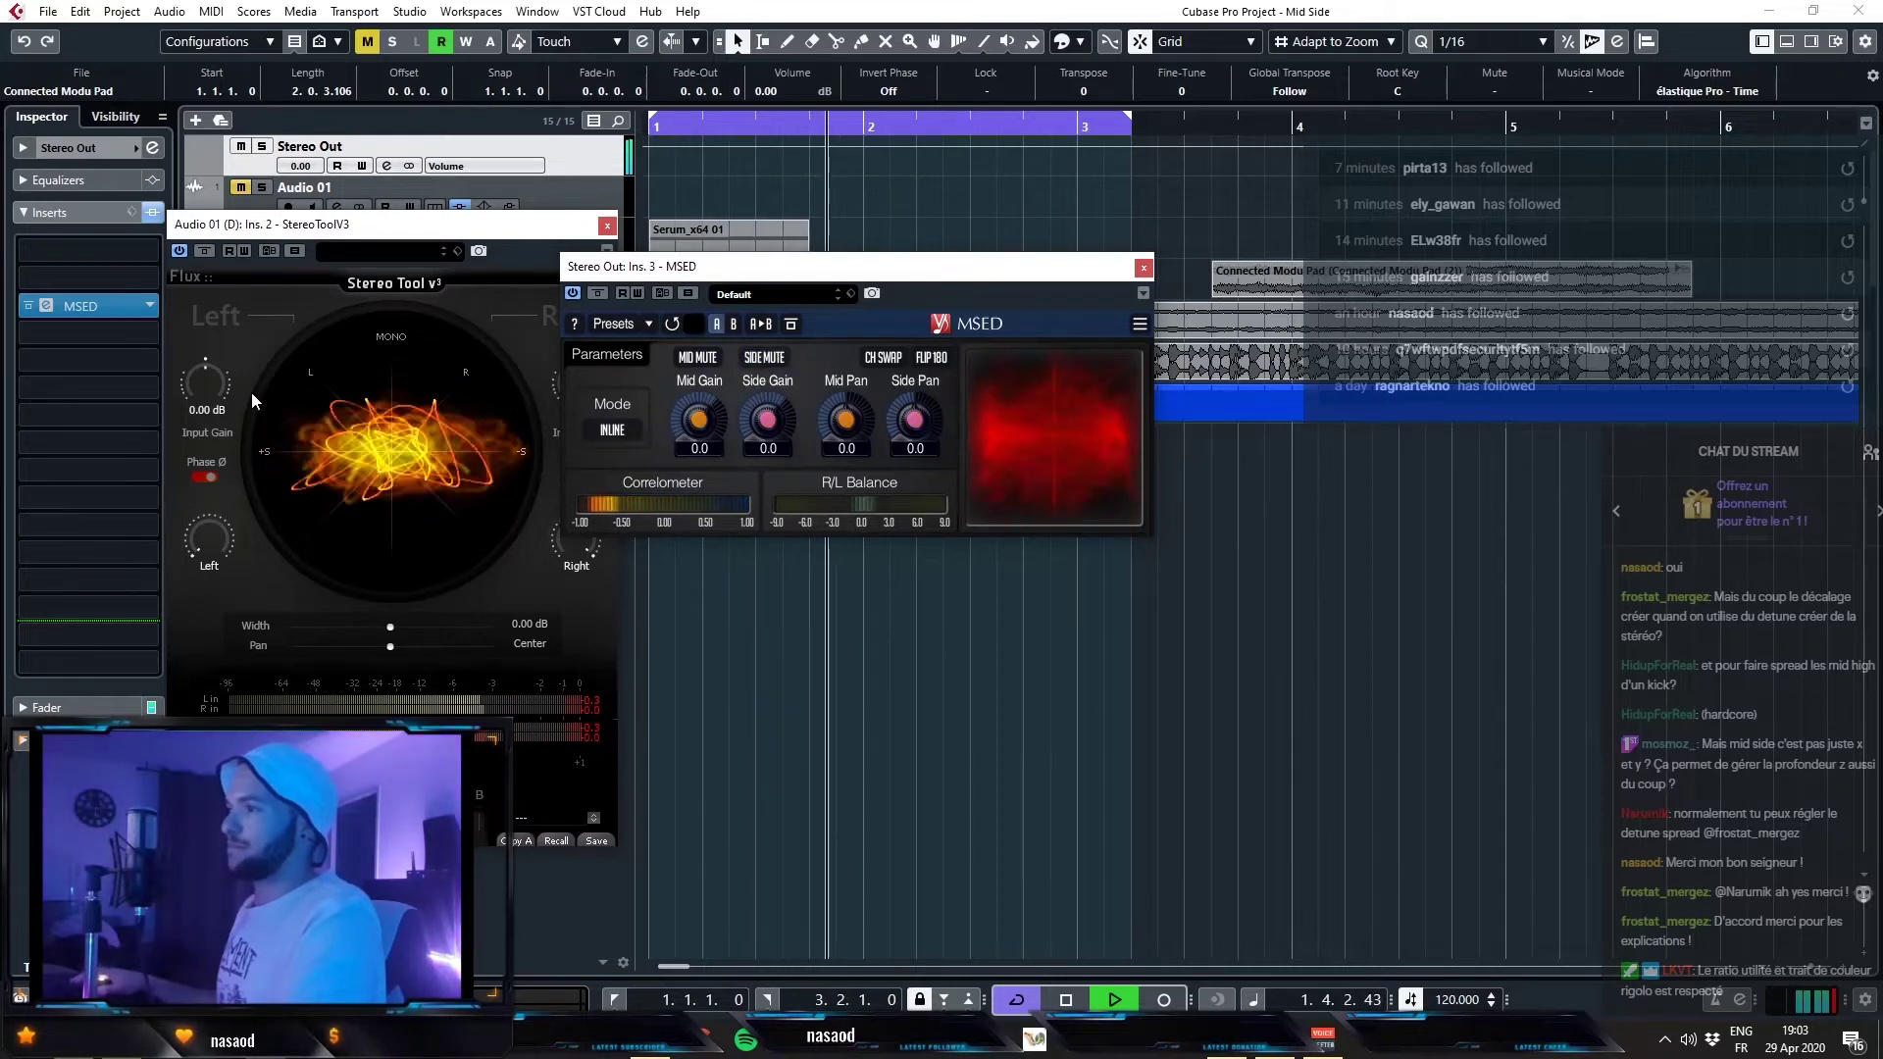
click(765, 359)
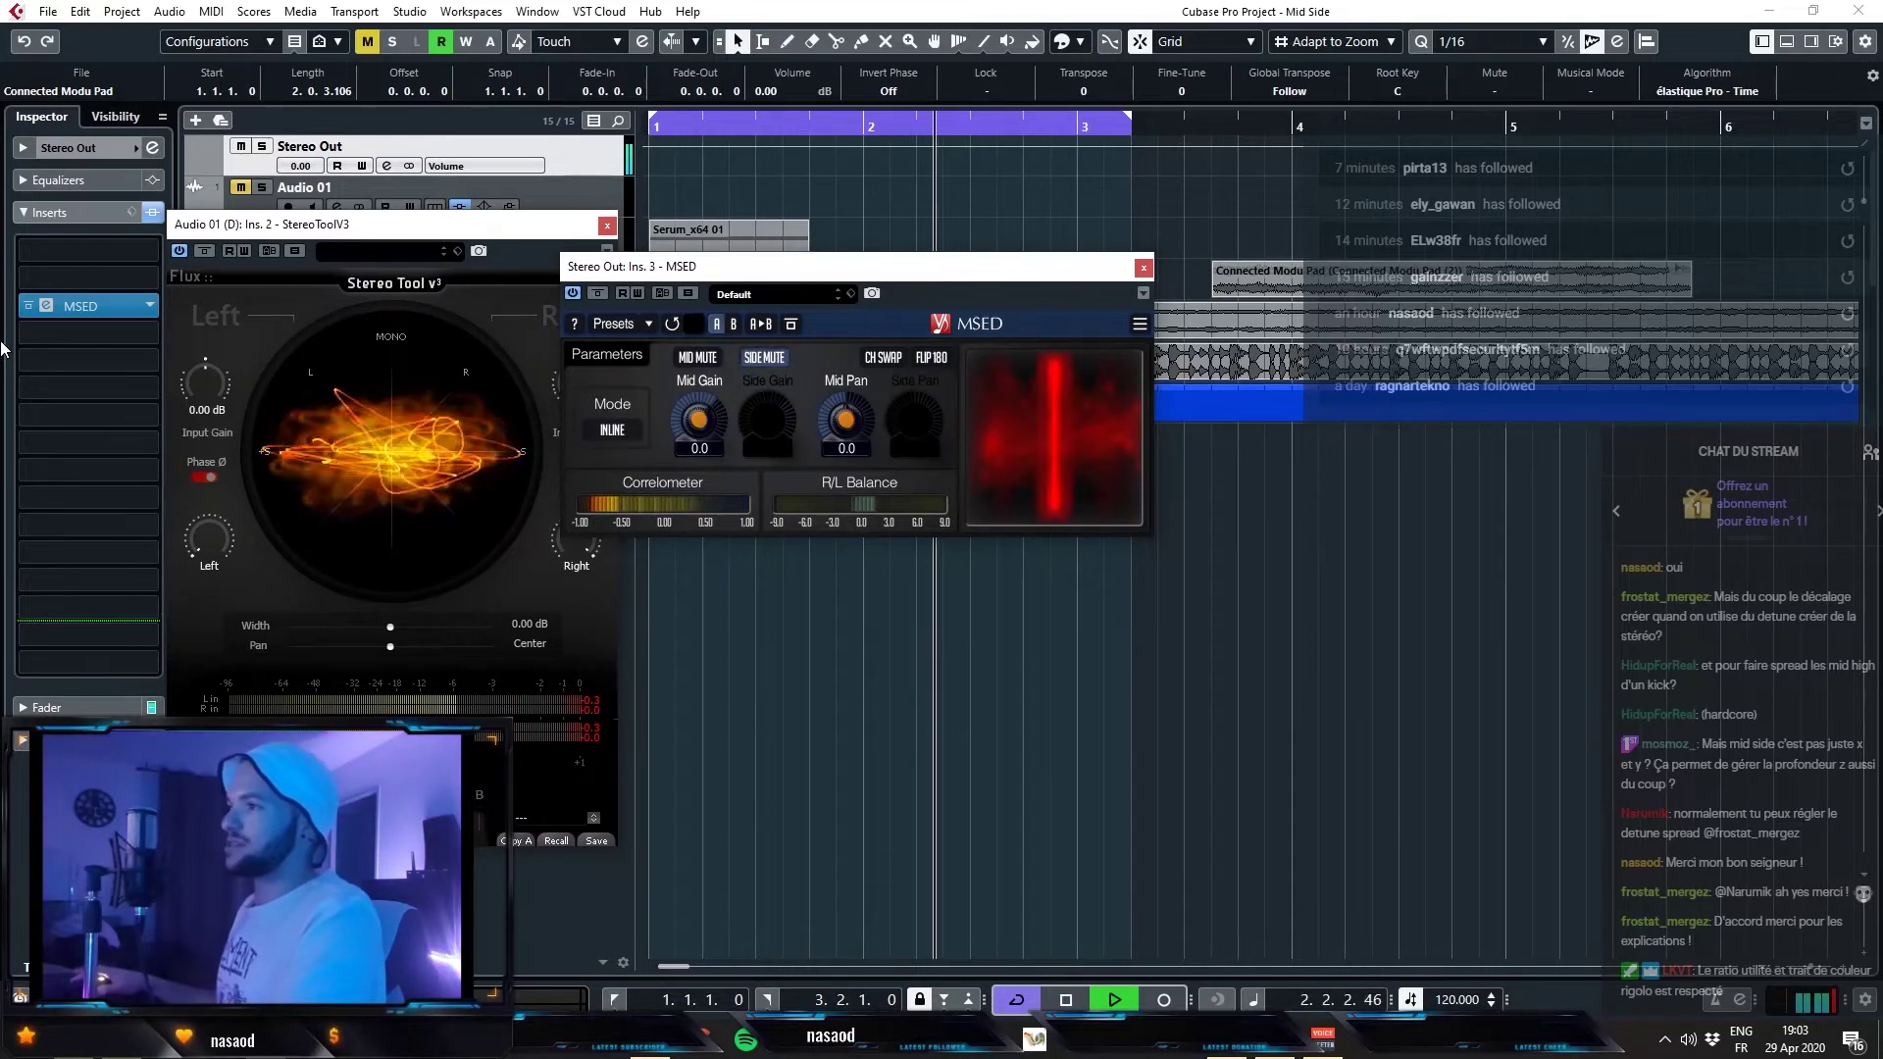
- Turn off the left channel's phase inversion in Stereo Tool and stop playback
click(201, 479)
key(space)
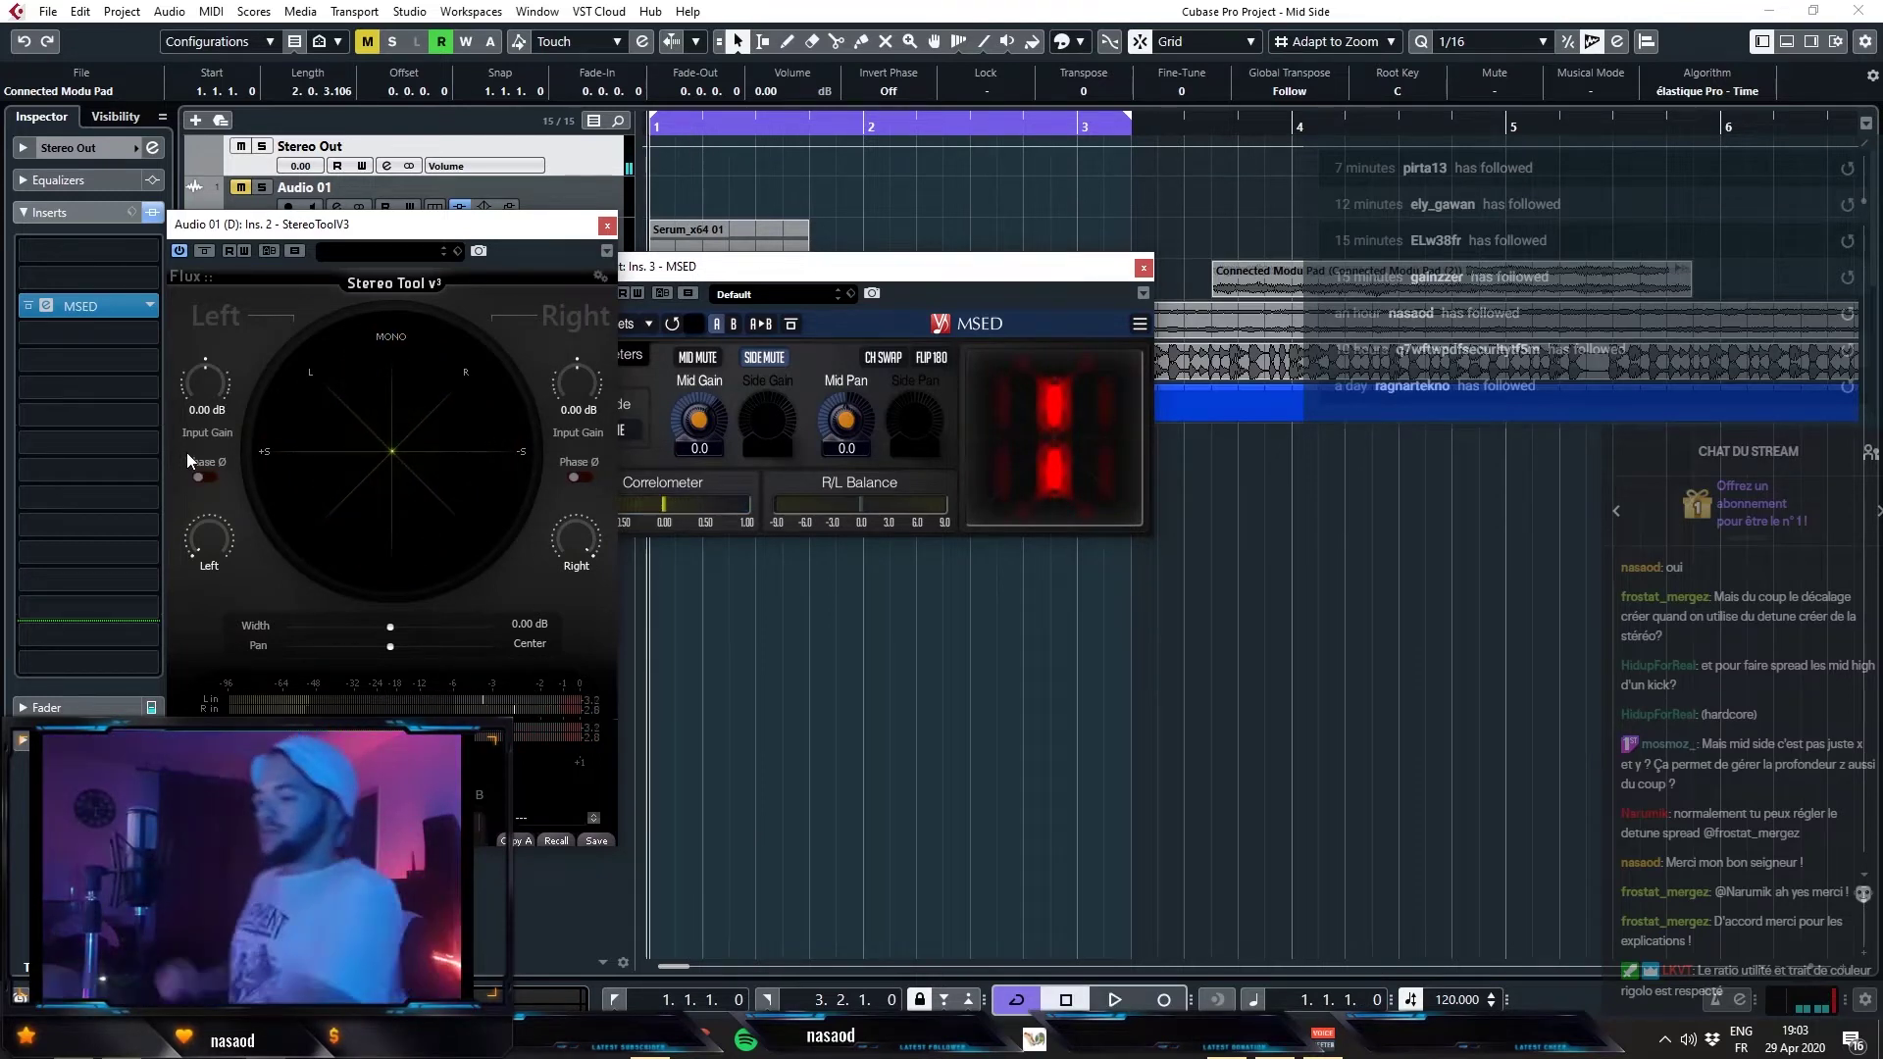
- Switch to FL Studio, load Fruity Stereo Enhancer in the Master mixer track's first effect slot and reposition its window
key(alt+Tab)
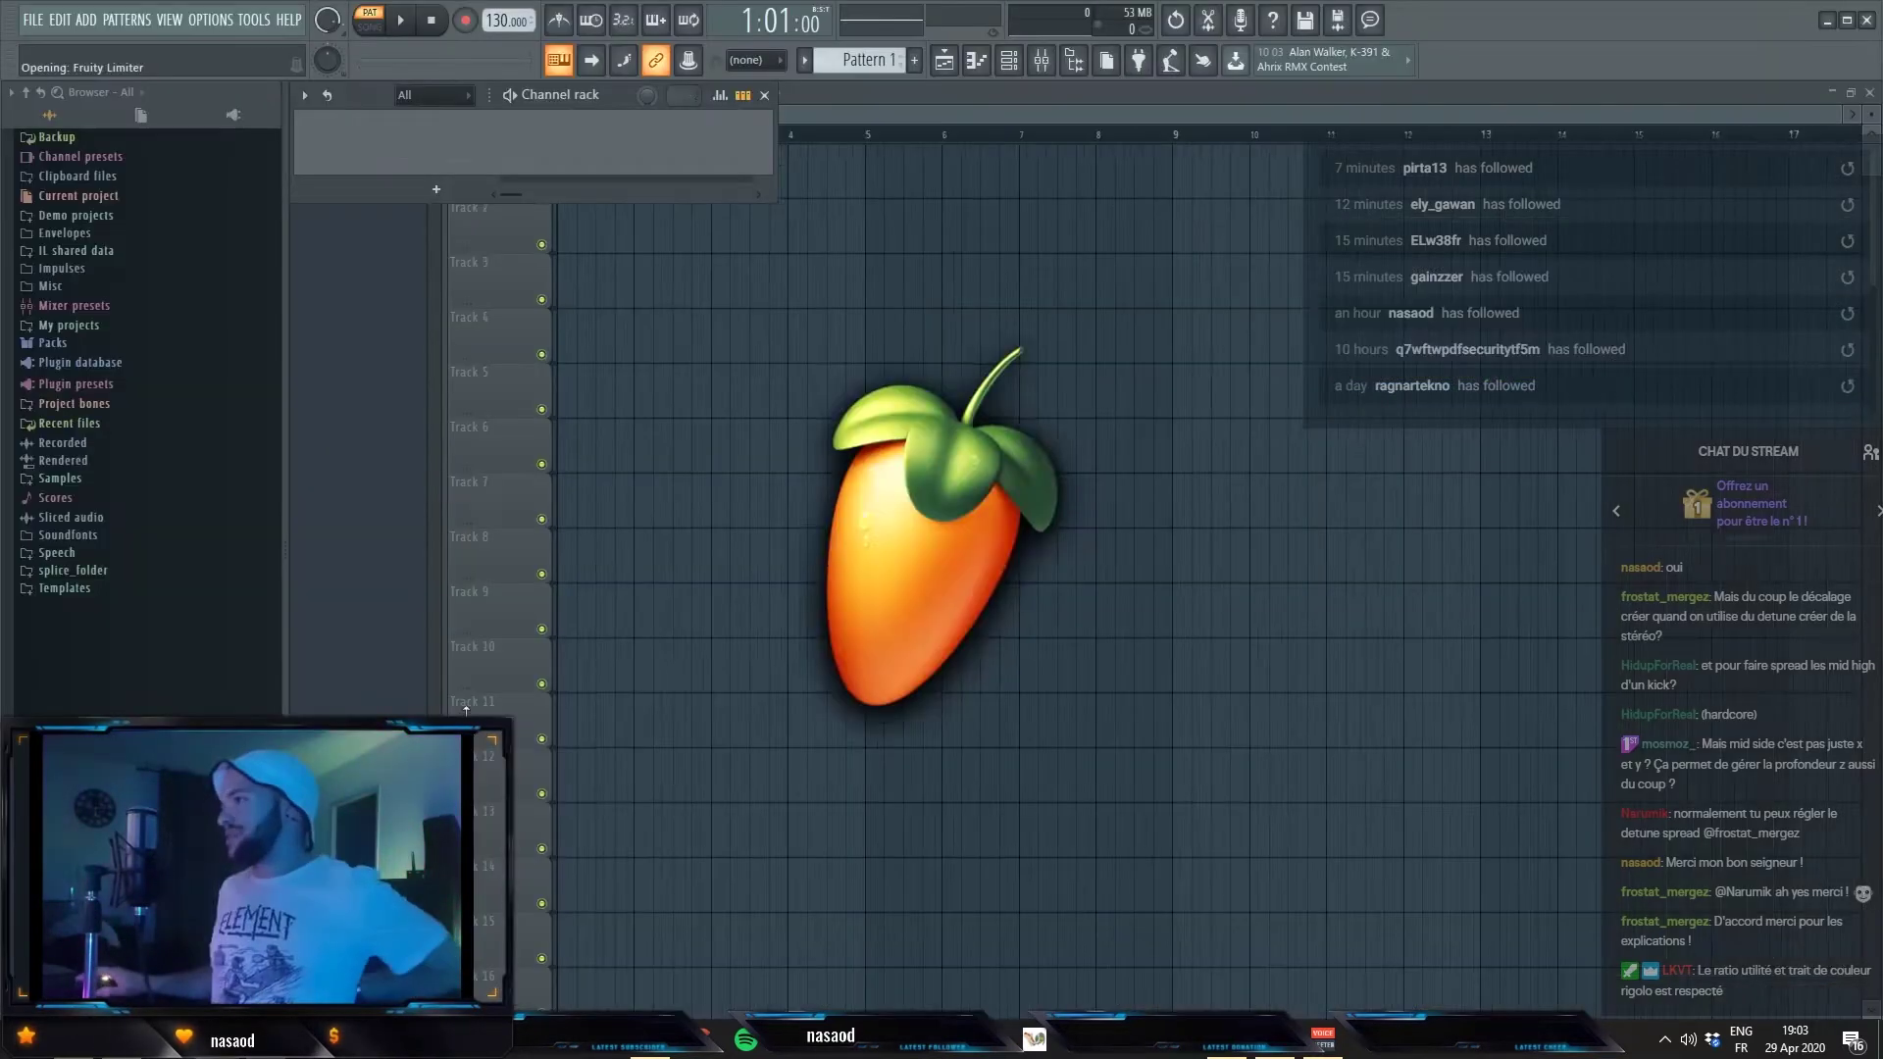
click(1045, 65)
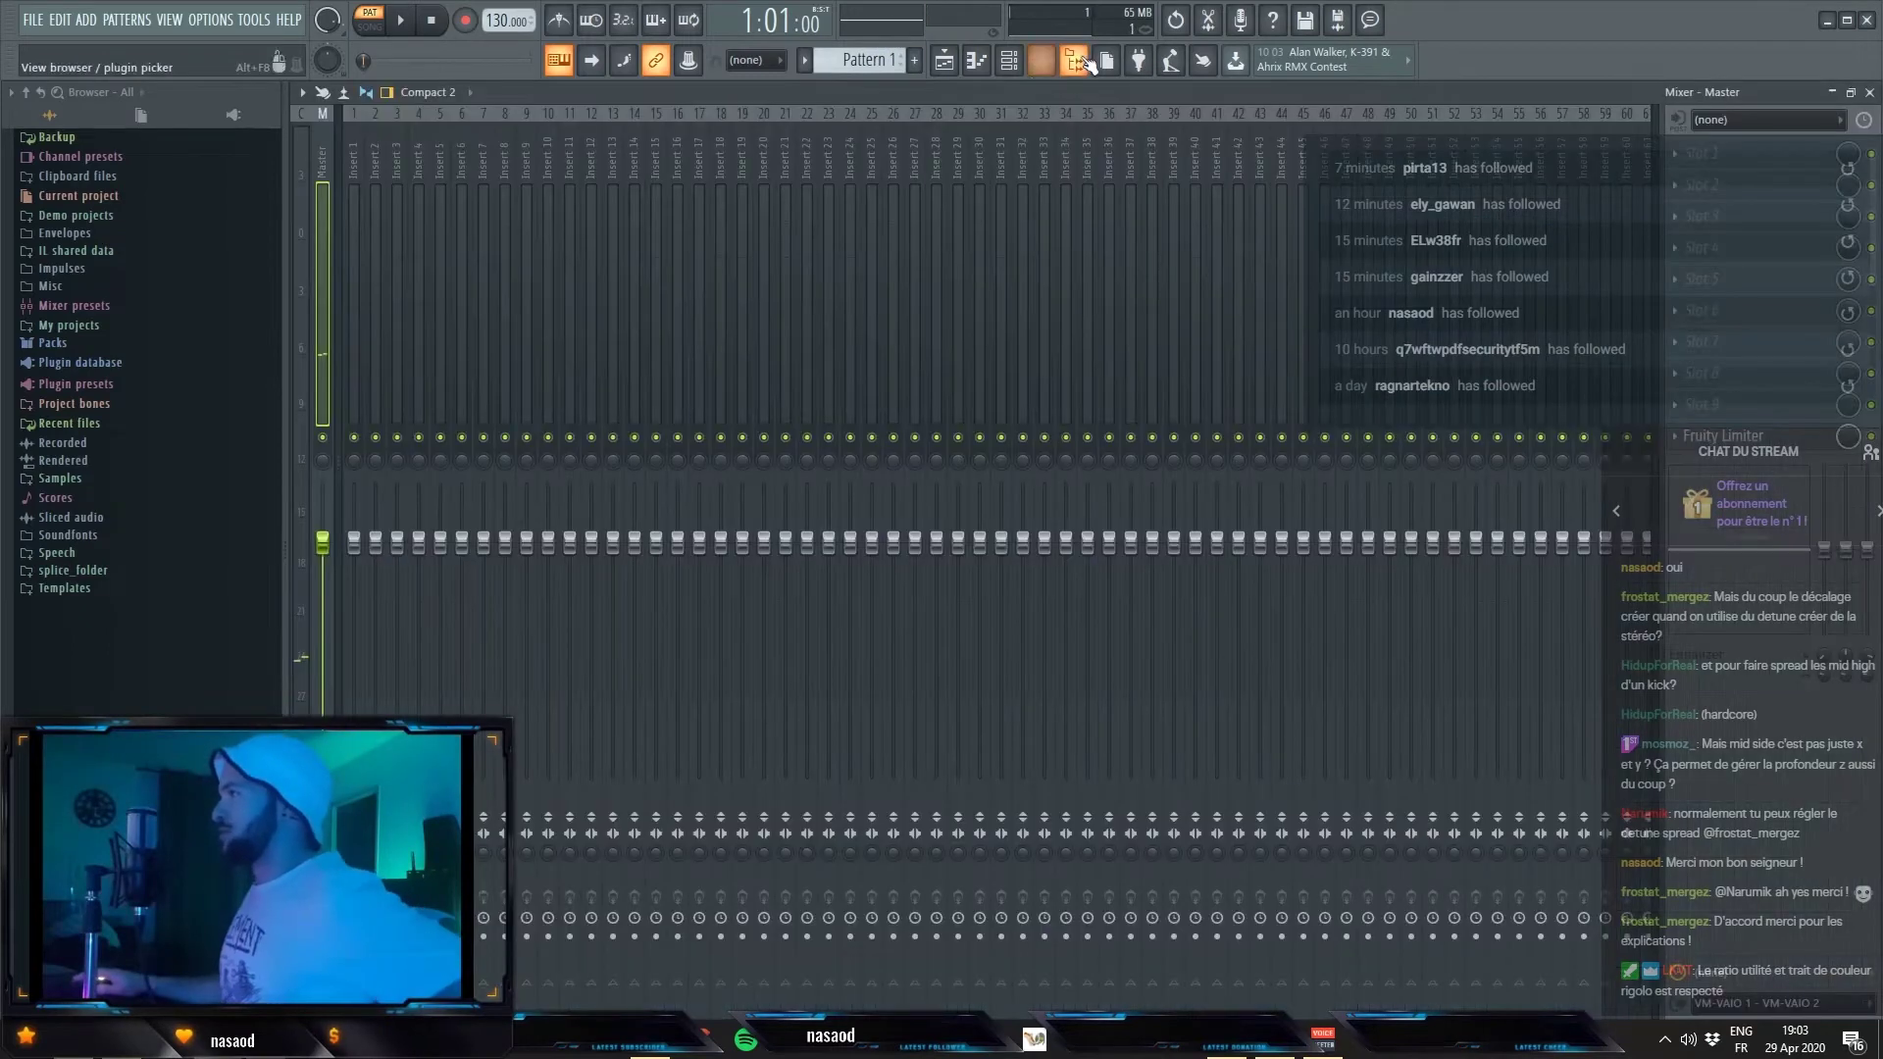
click(1707, 154)
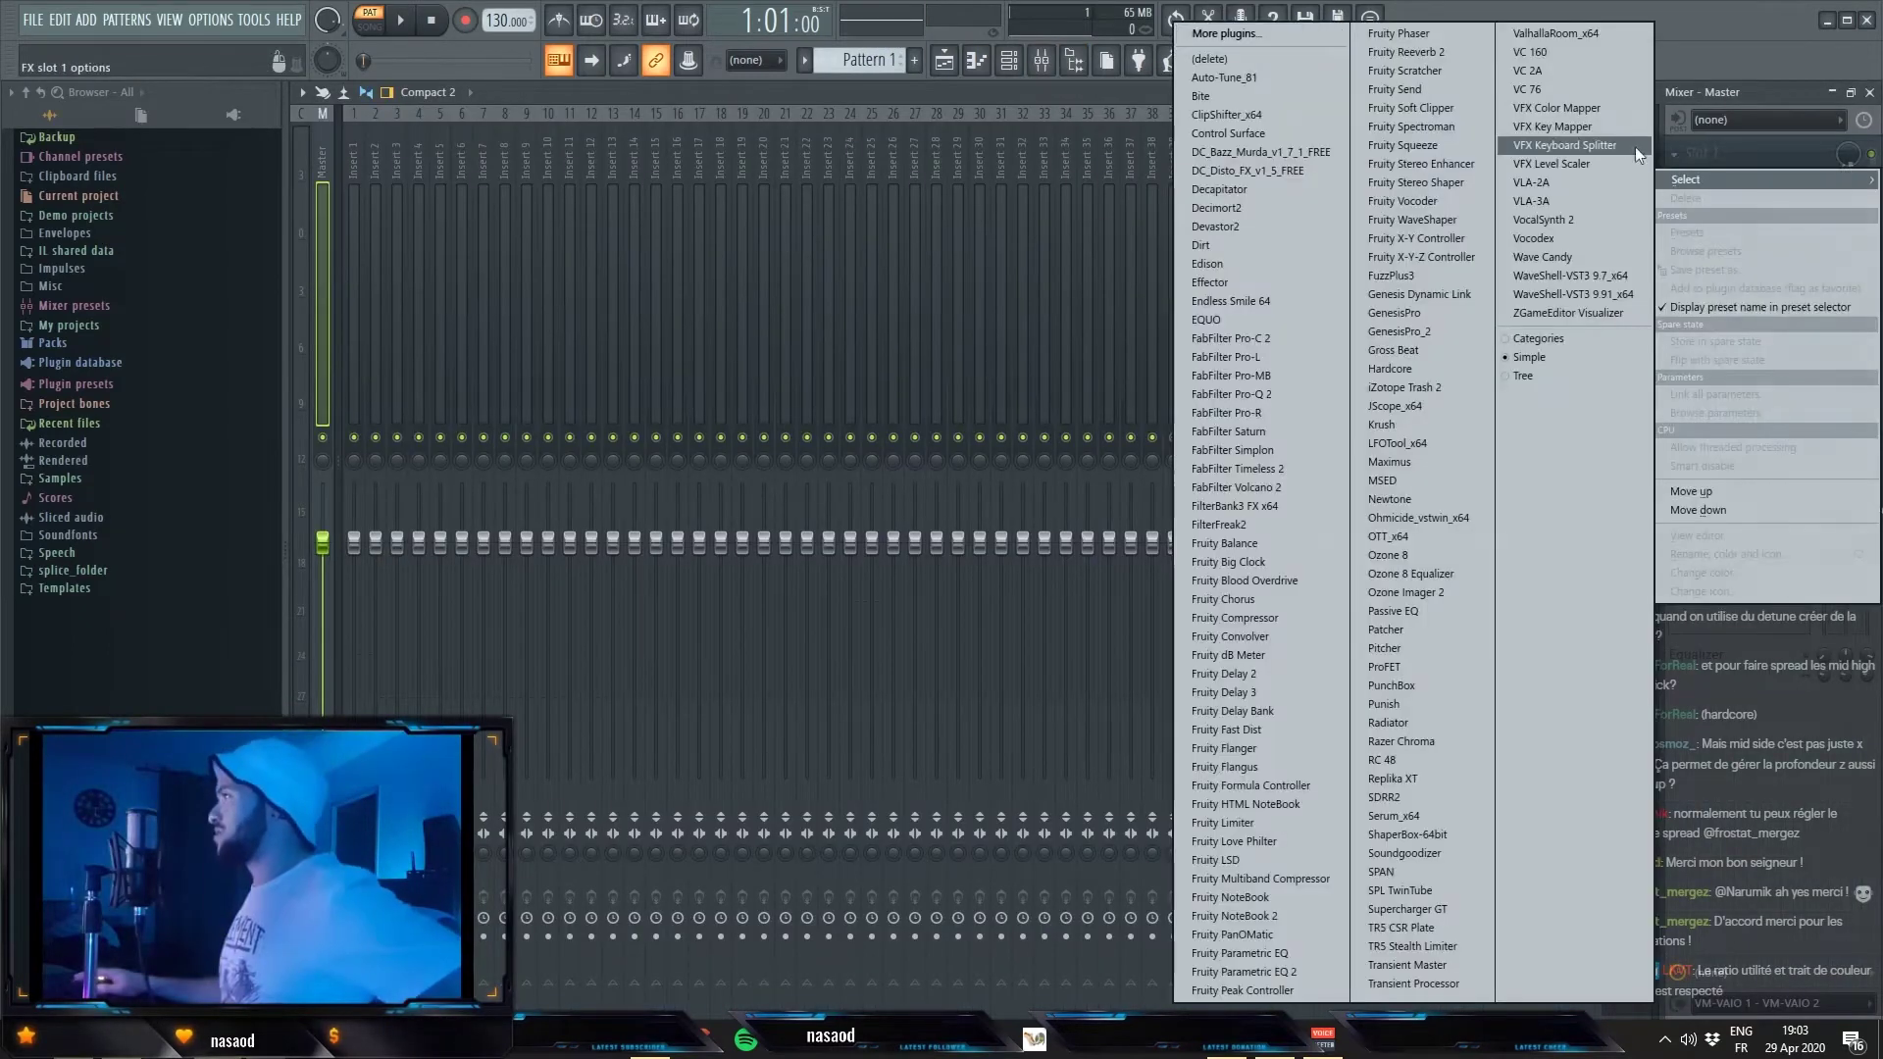
click(1456, 169)
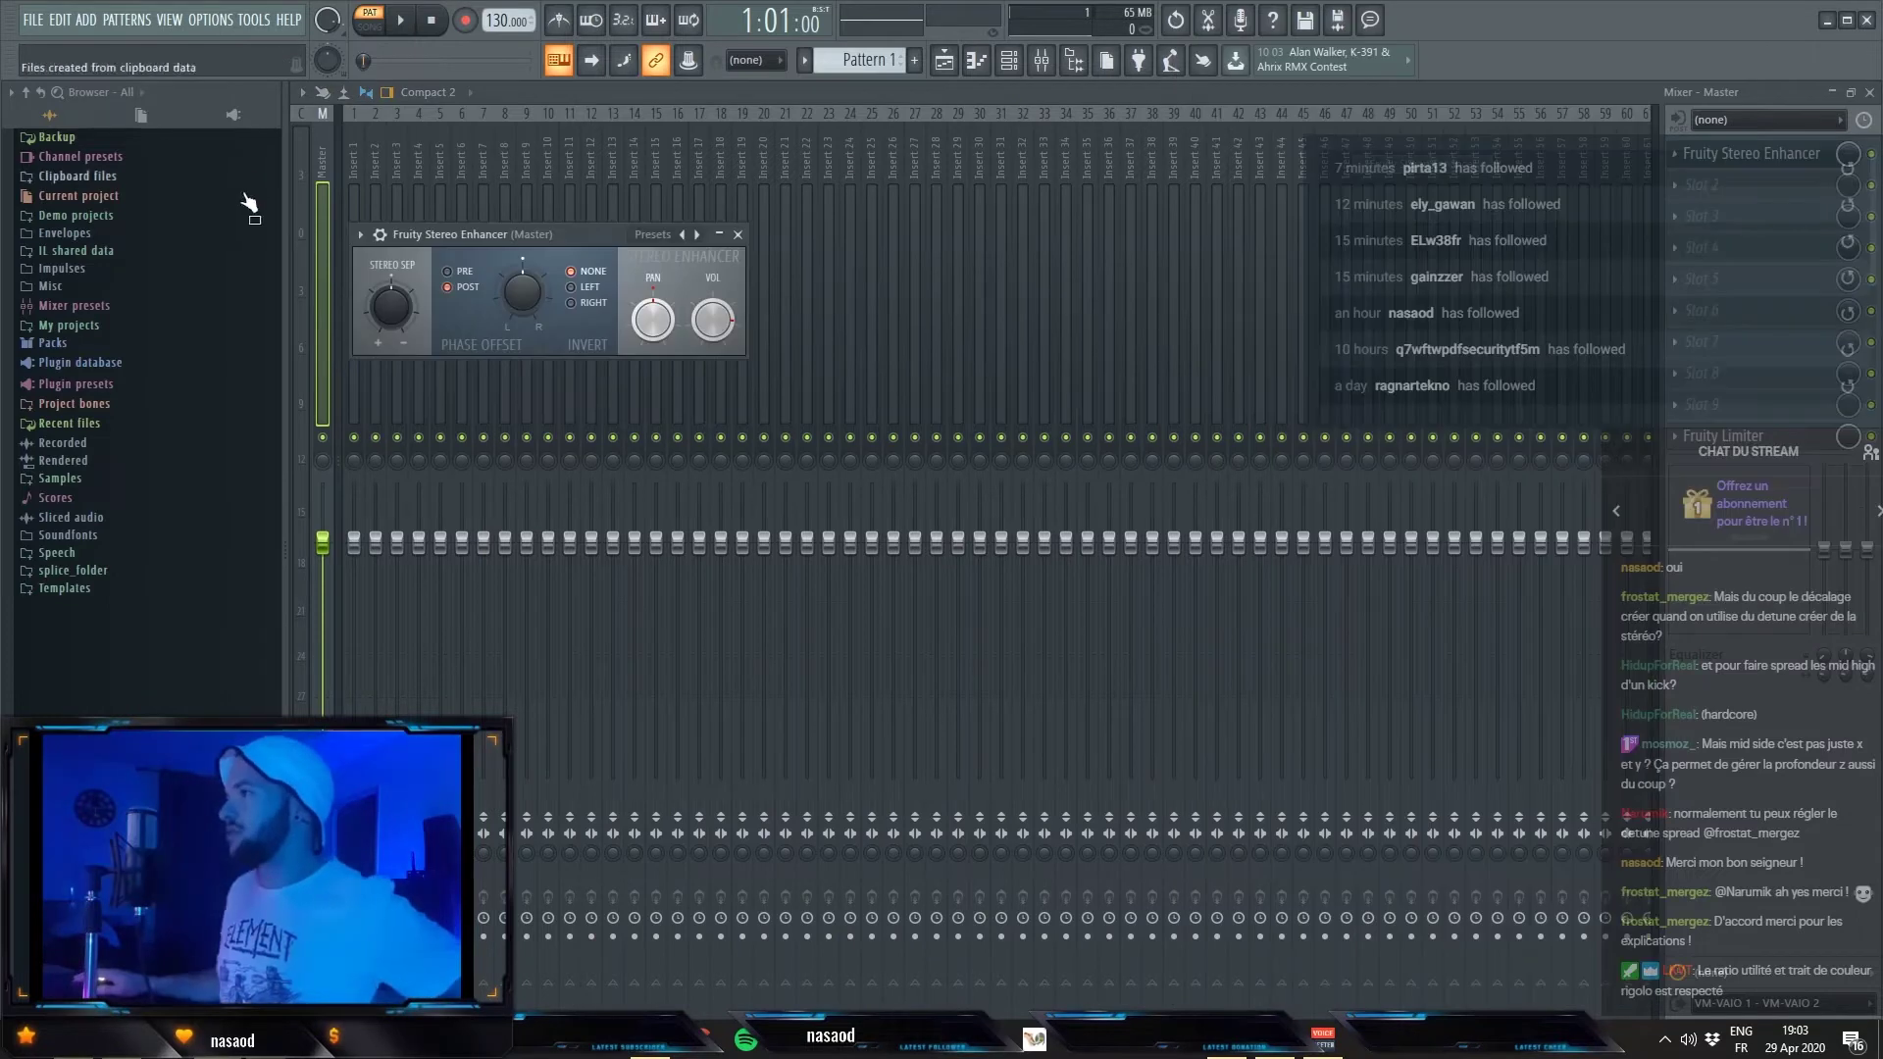
drag(514, 241, 626, 239)
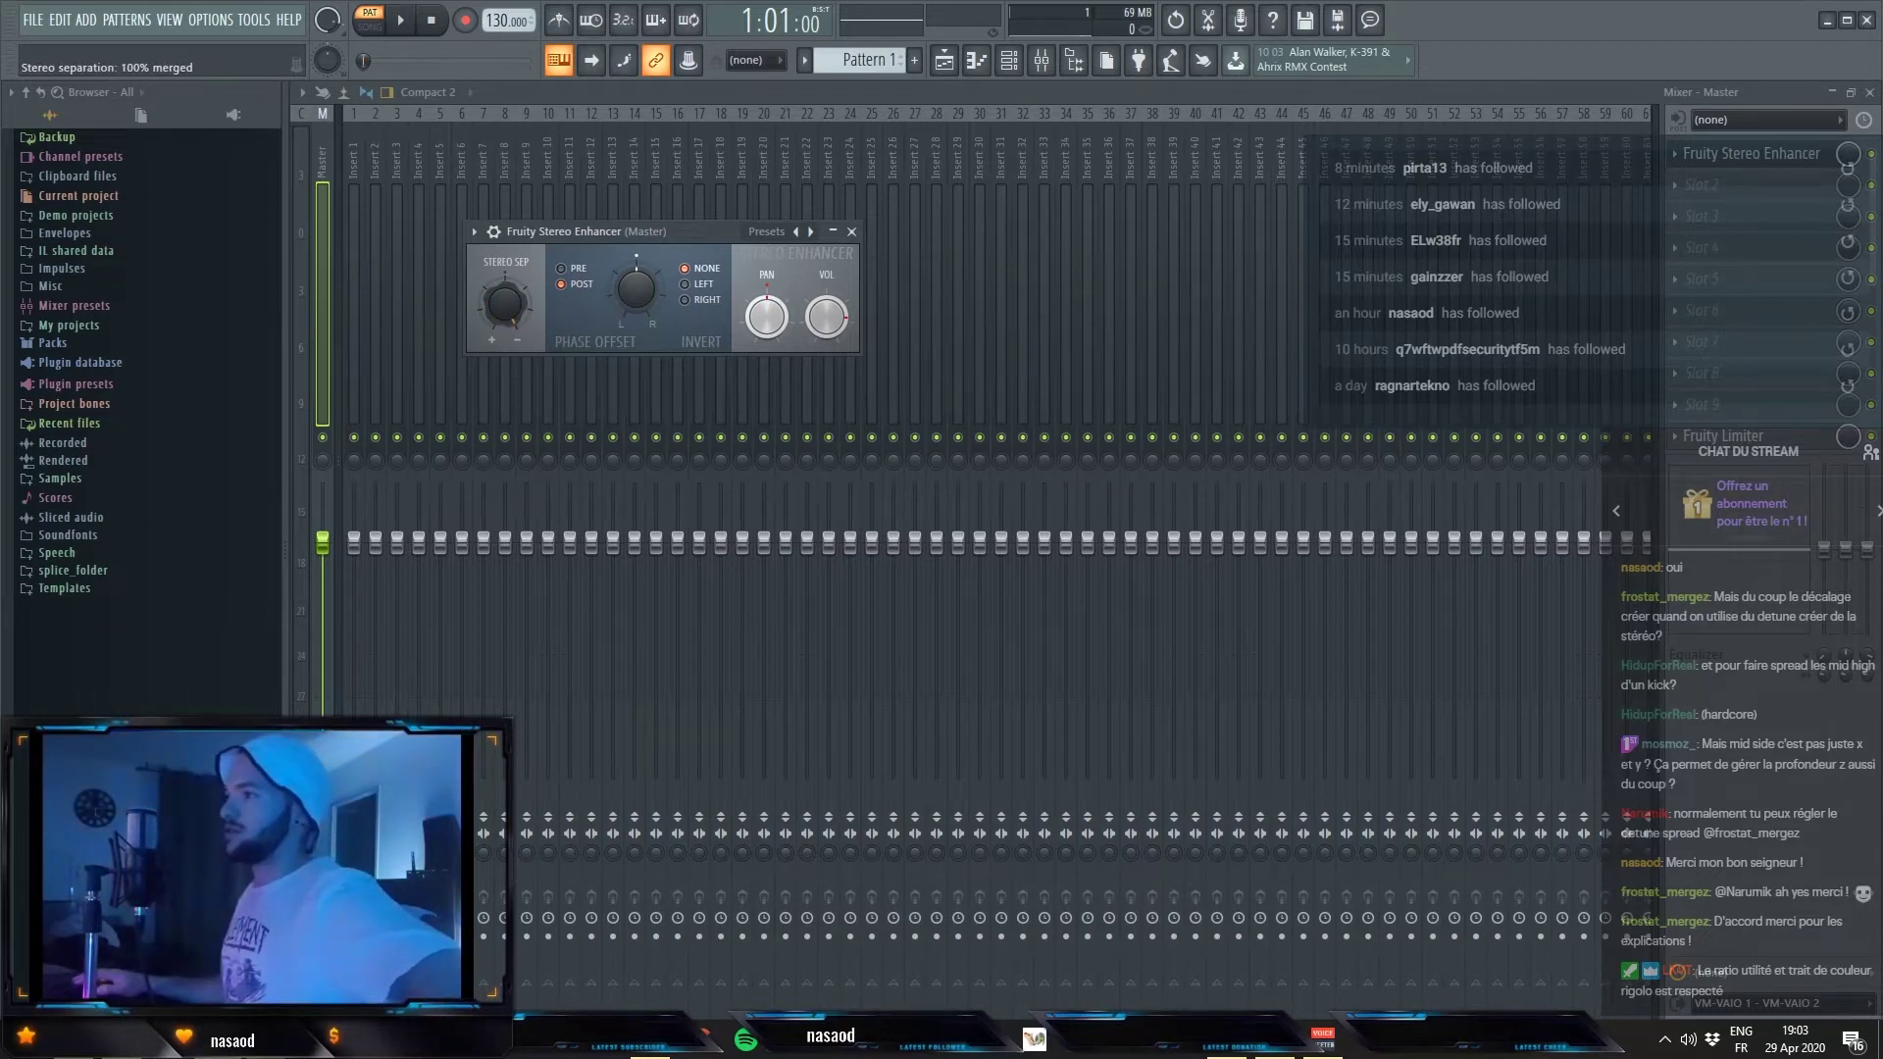
- Demonstrate Fruity Stereo Enhancer's phase offset by sweeping it as far as 500 ms left and returning it to centre
drag(637, 282, 638, 299)
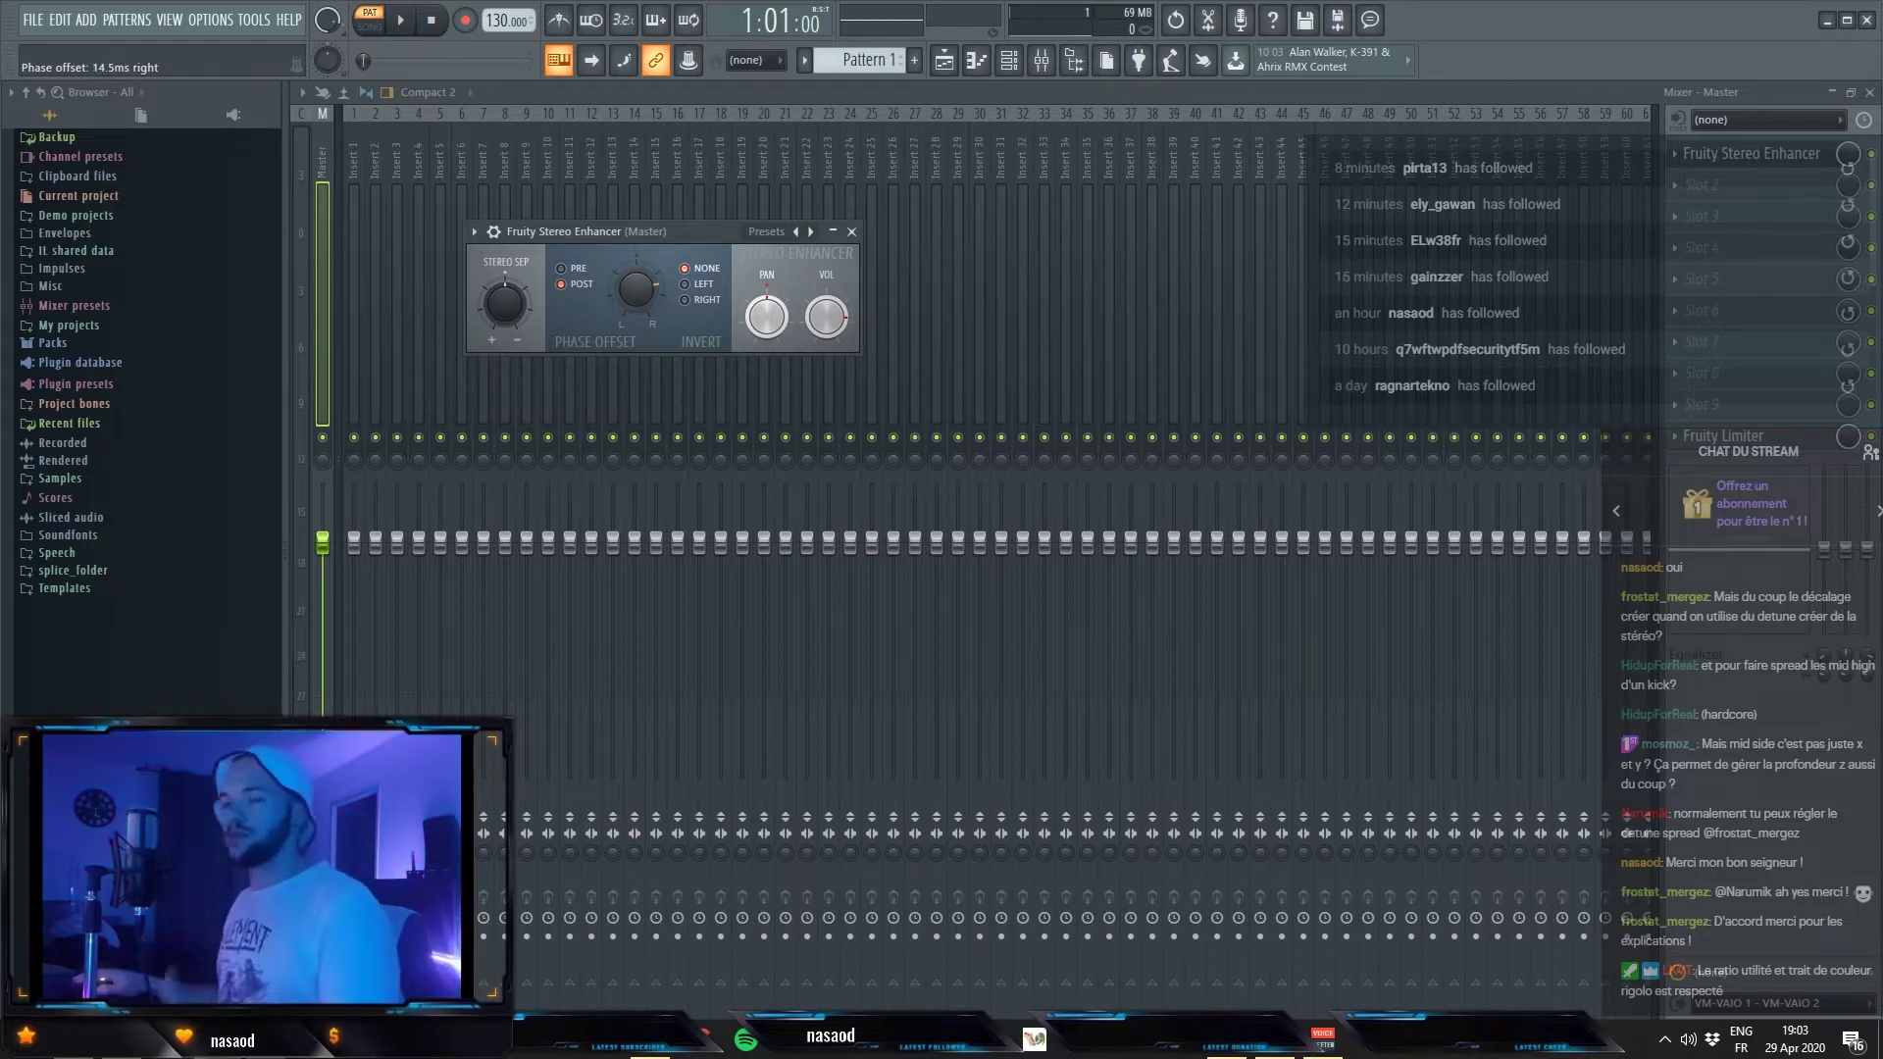
drag(636, 290, 635, 324)
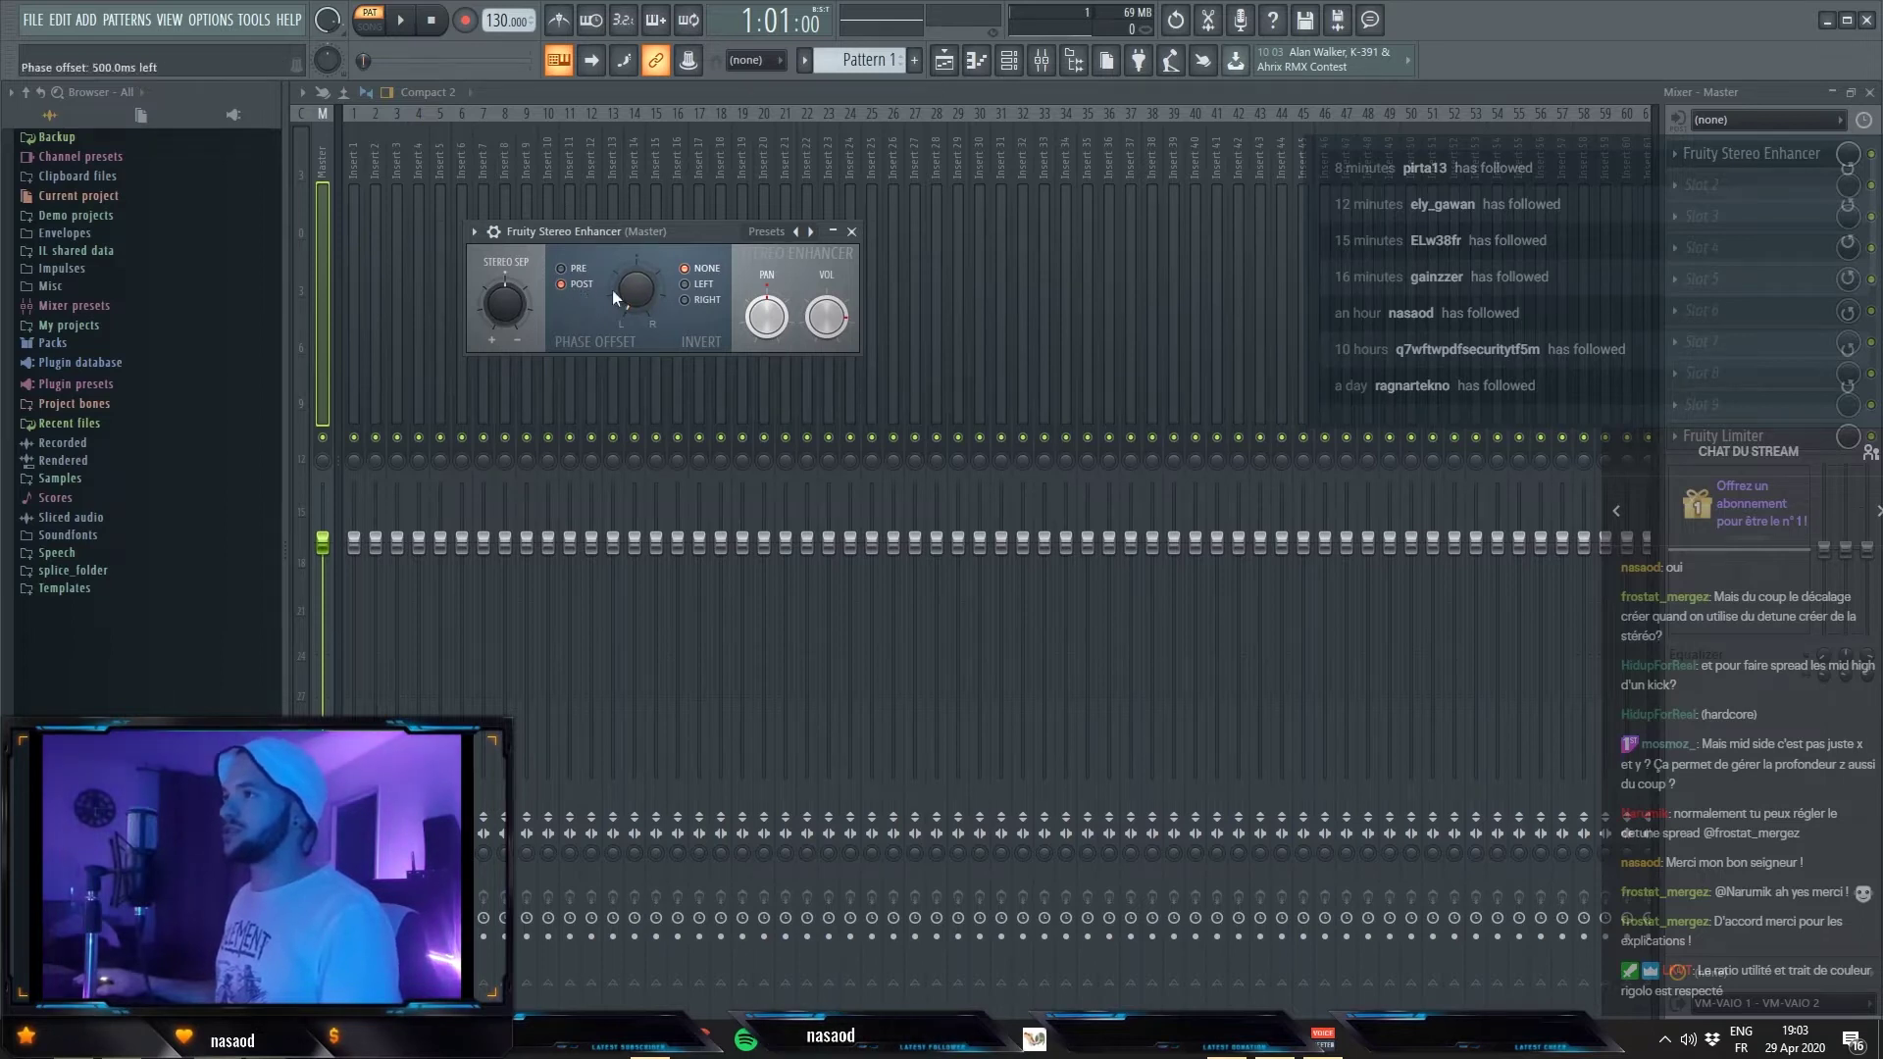
drag(635, 299, 636, 329)
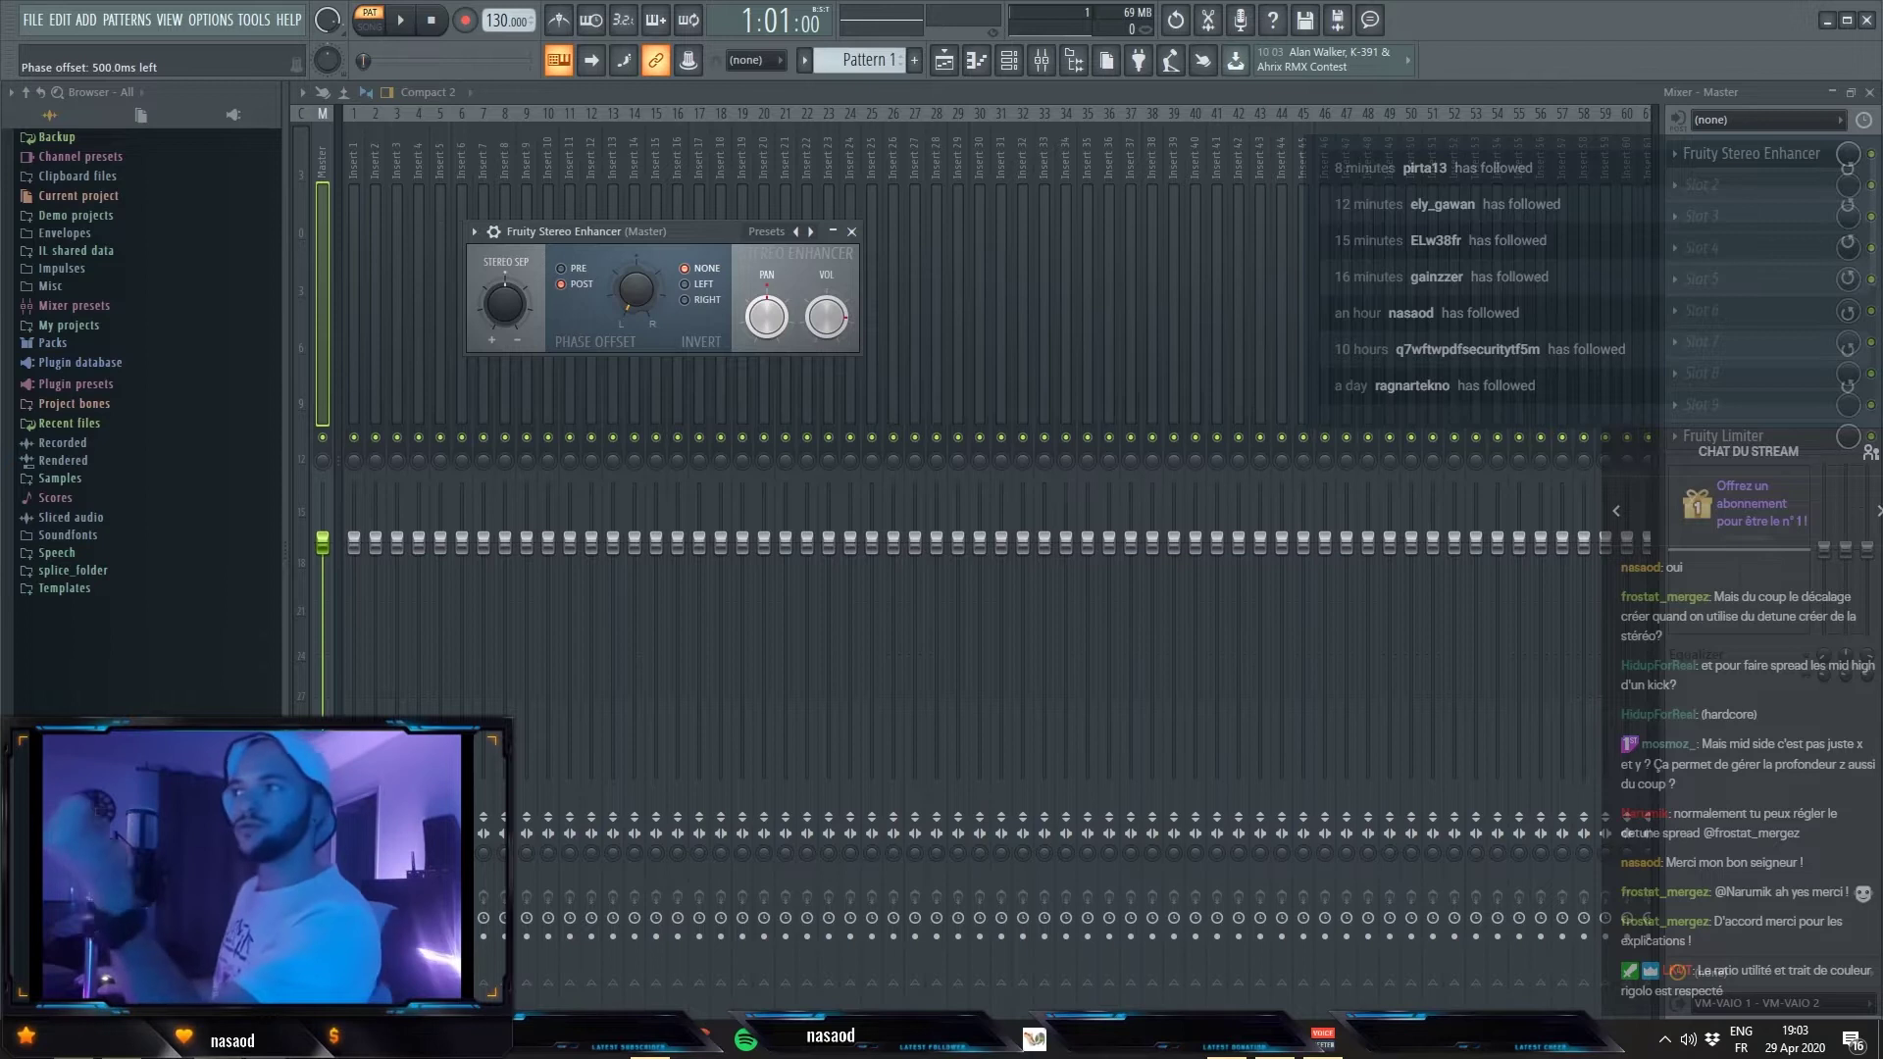
drag(636, 328, 634, 294)
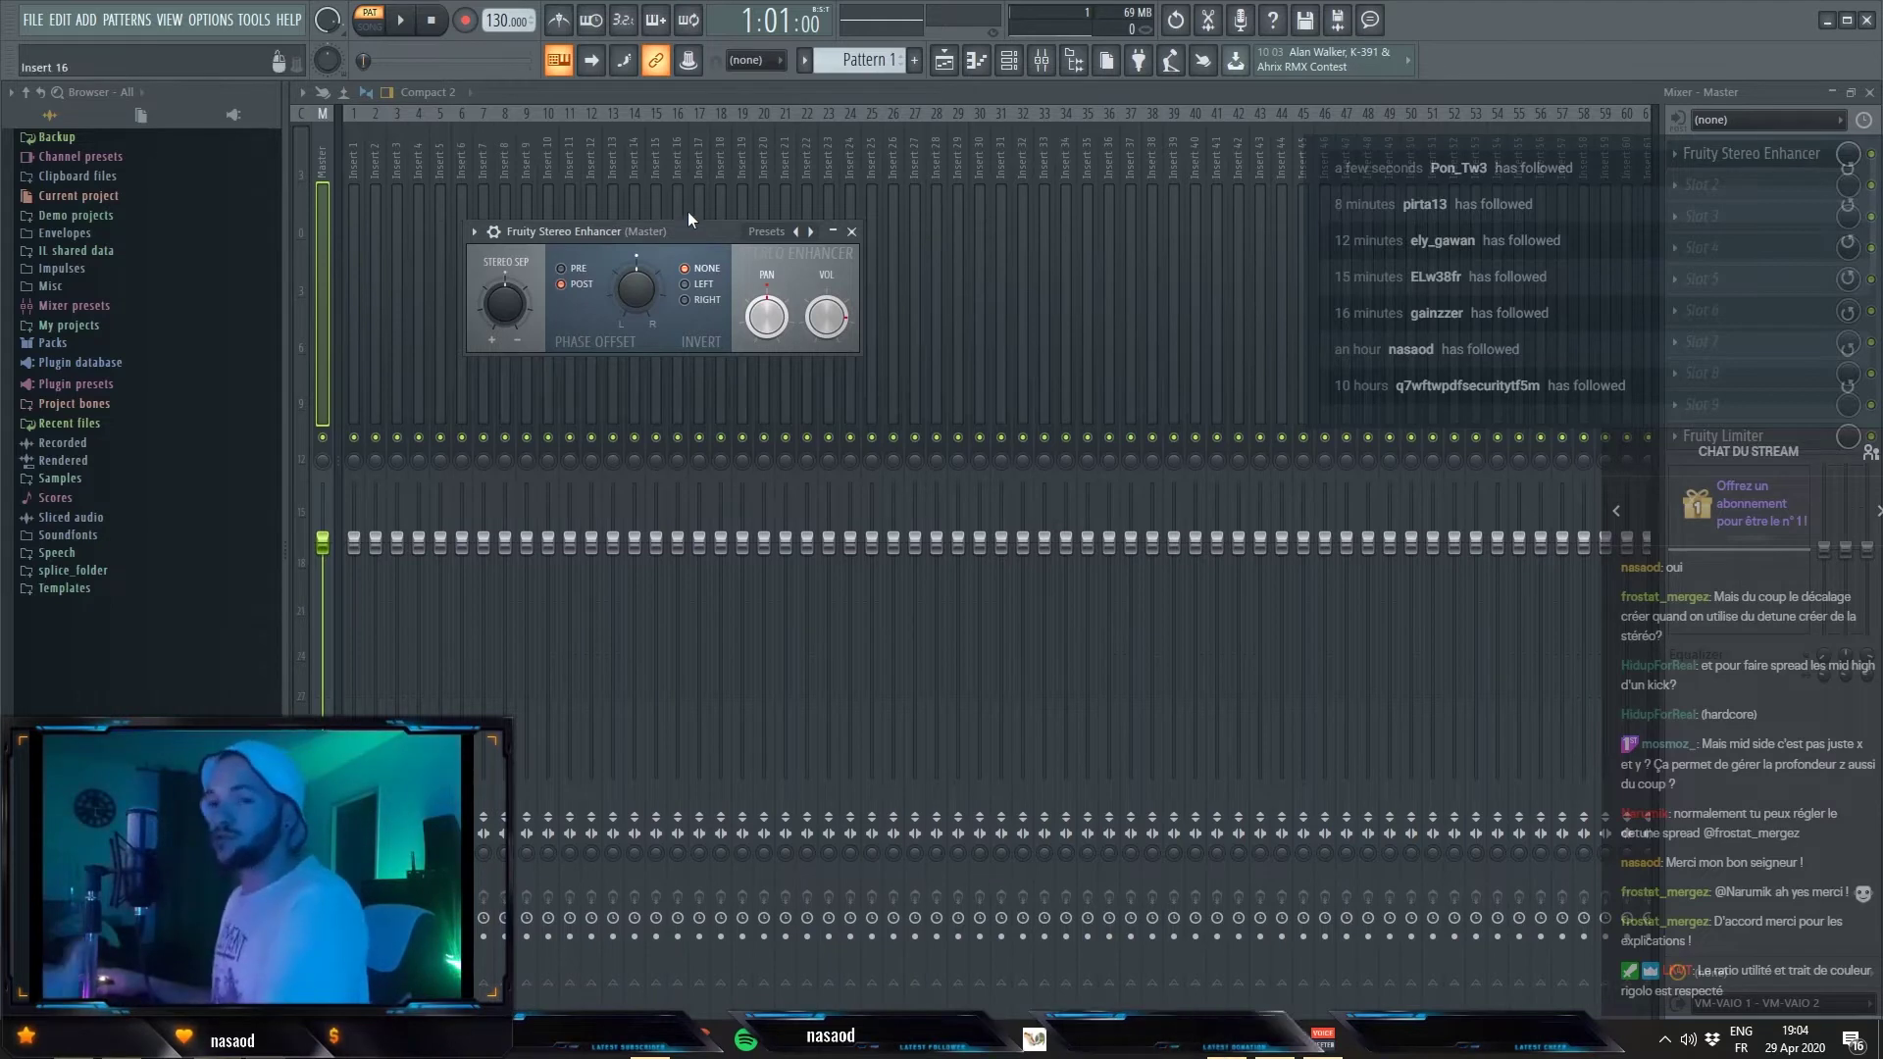
- Set Fruity Stereo Enhancer to invert the right channel, and minimize FL Studio
key(alt+Tab)
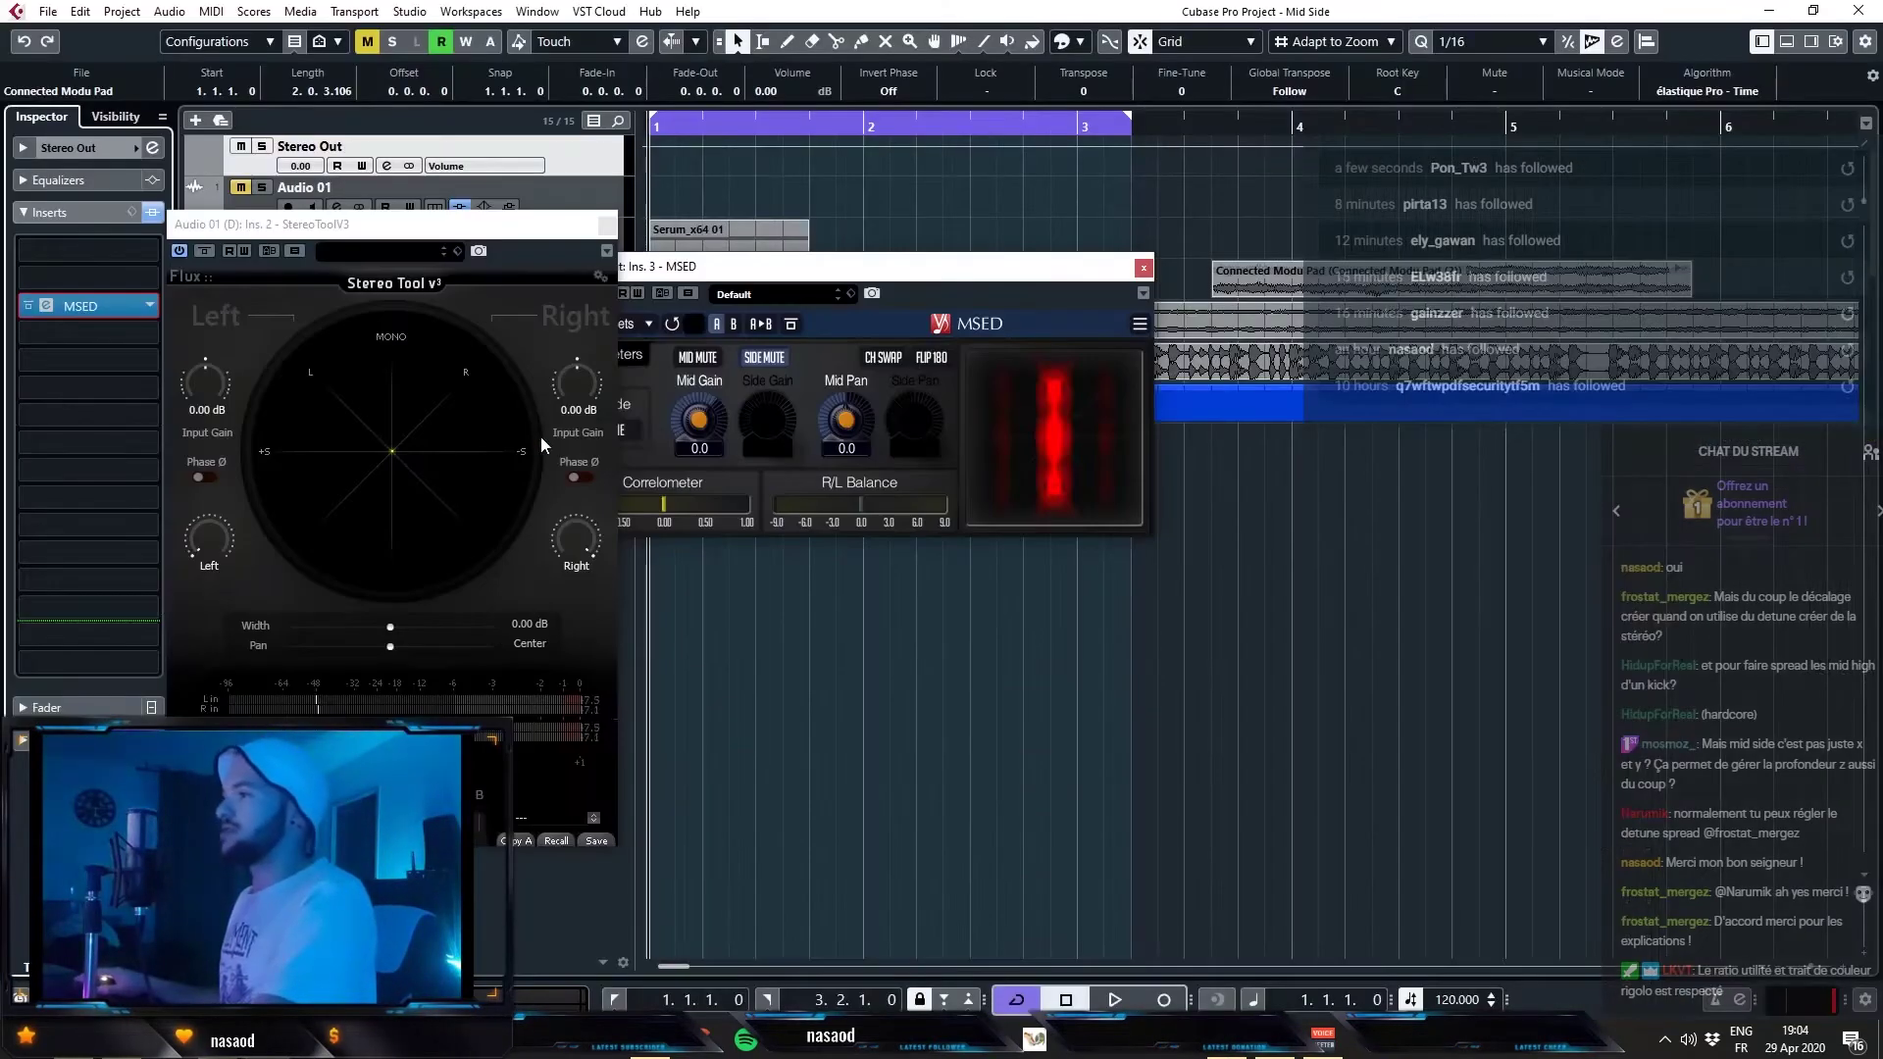
key(alt+Tab)
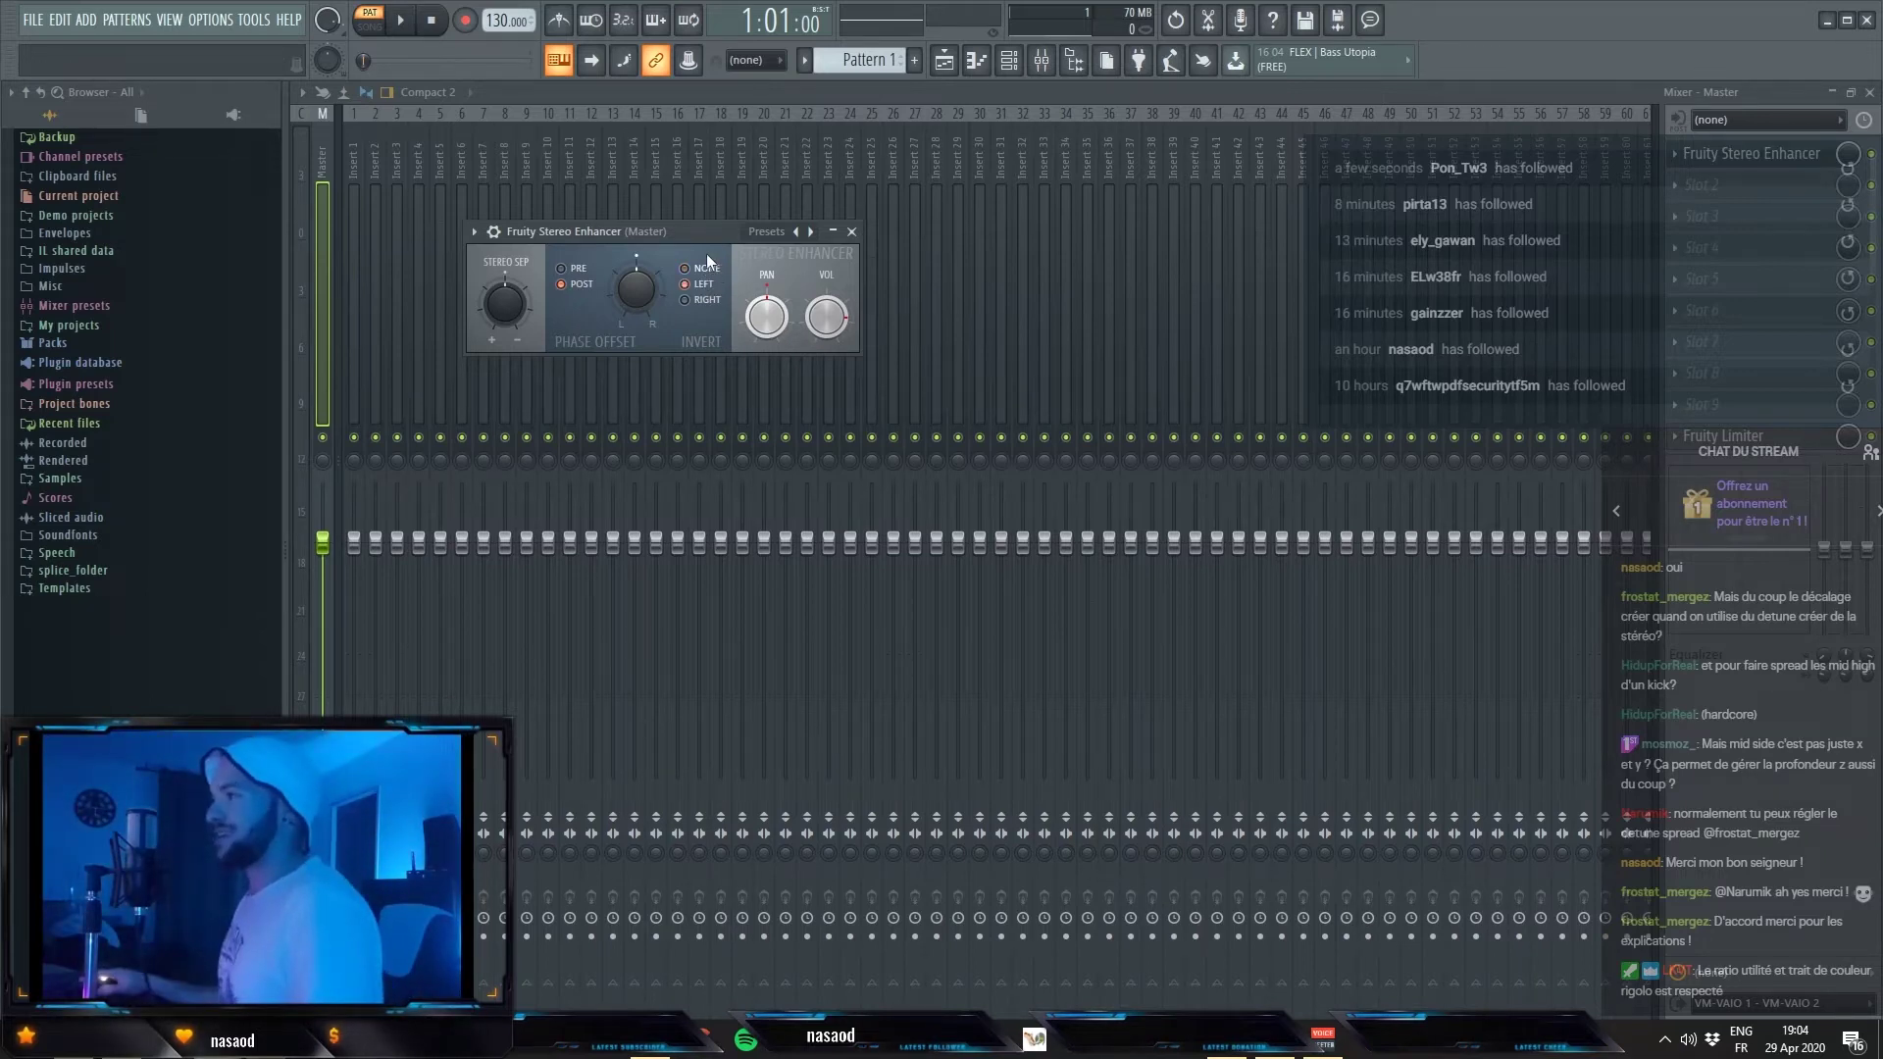
click(708, 299)
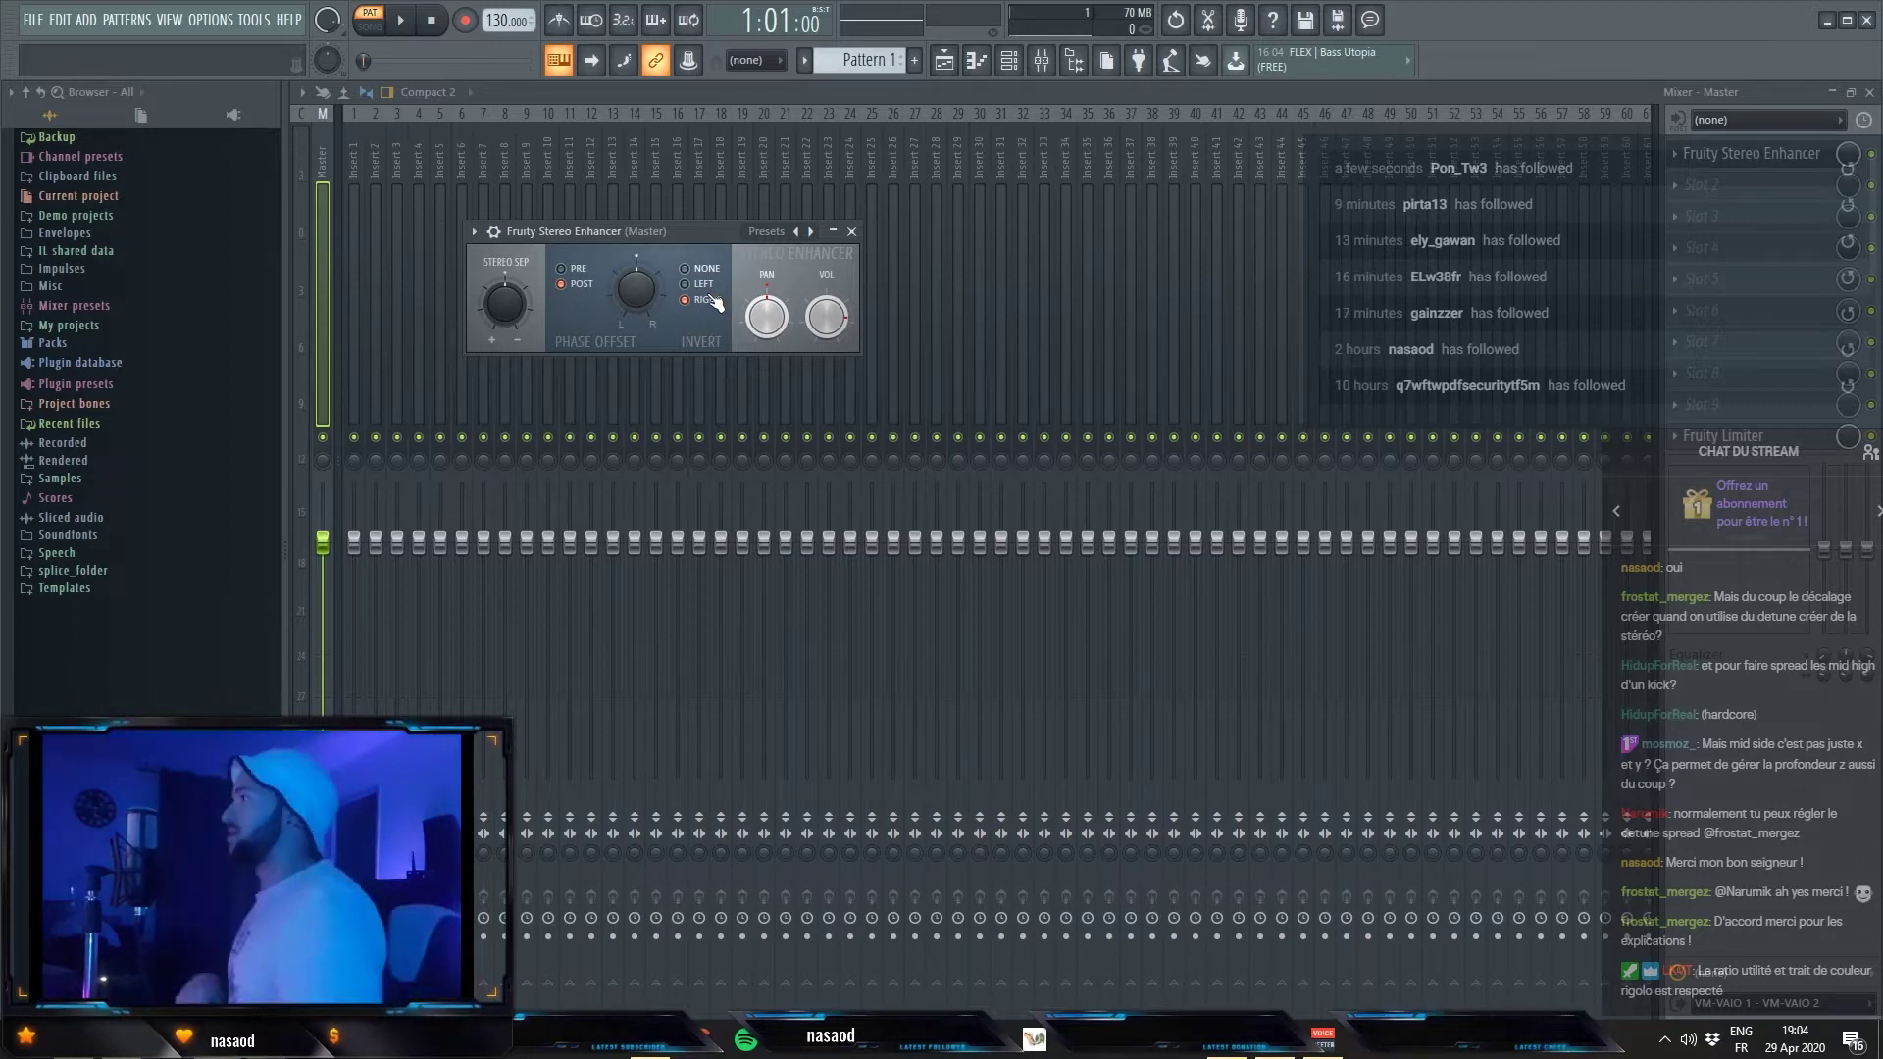
drag(718, 233, 706, 192)
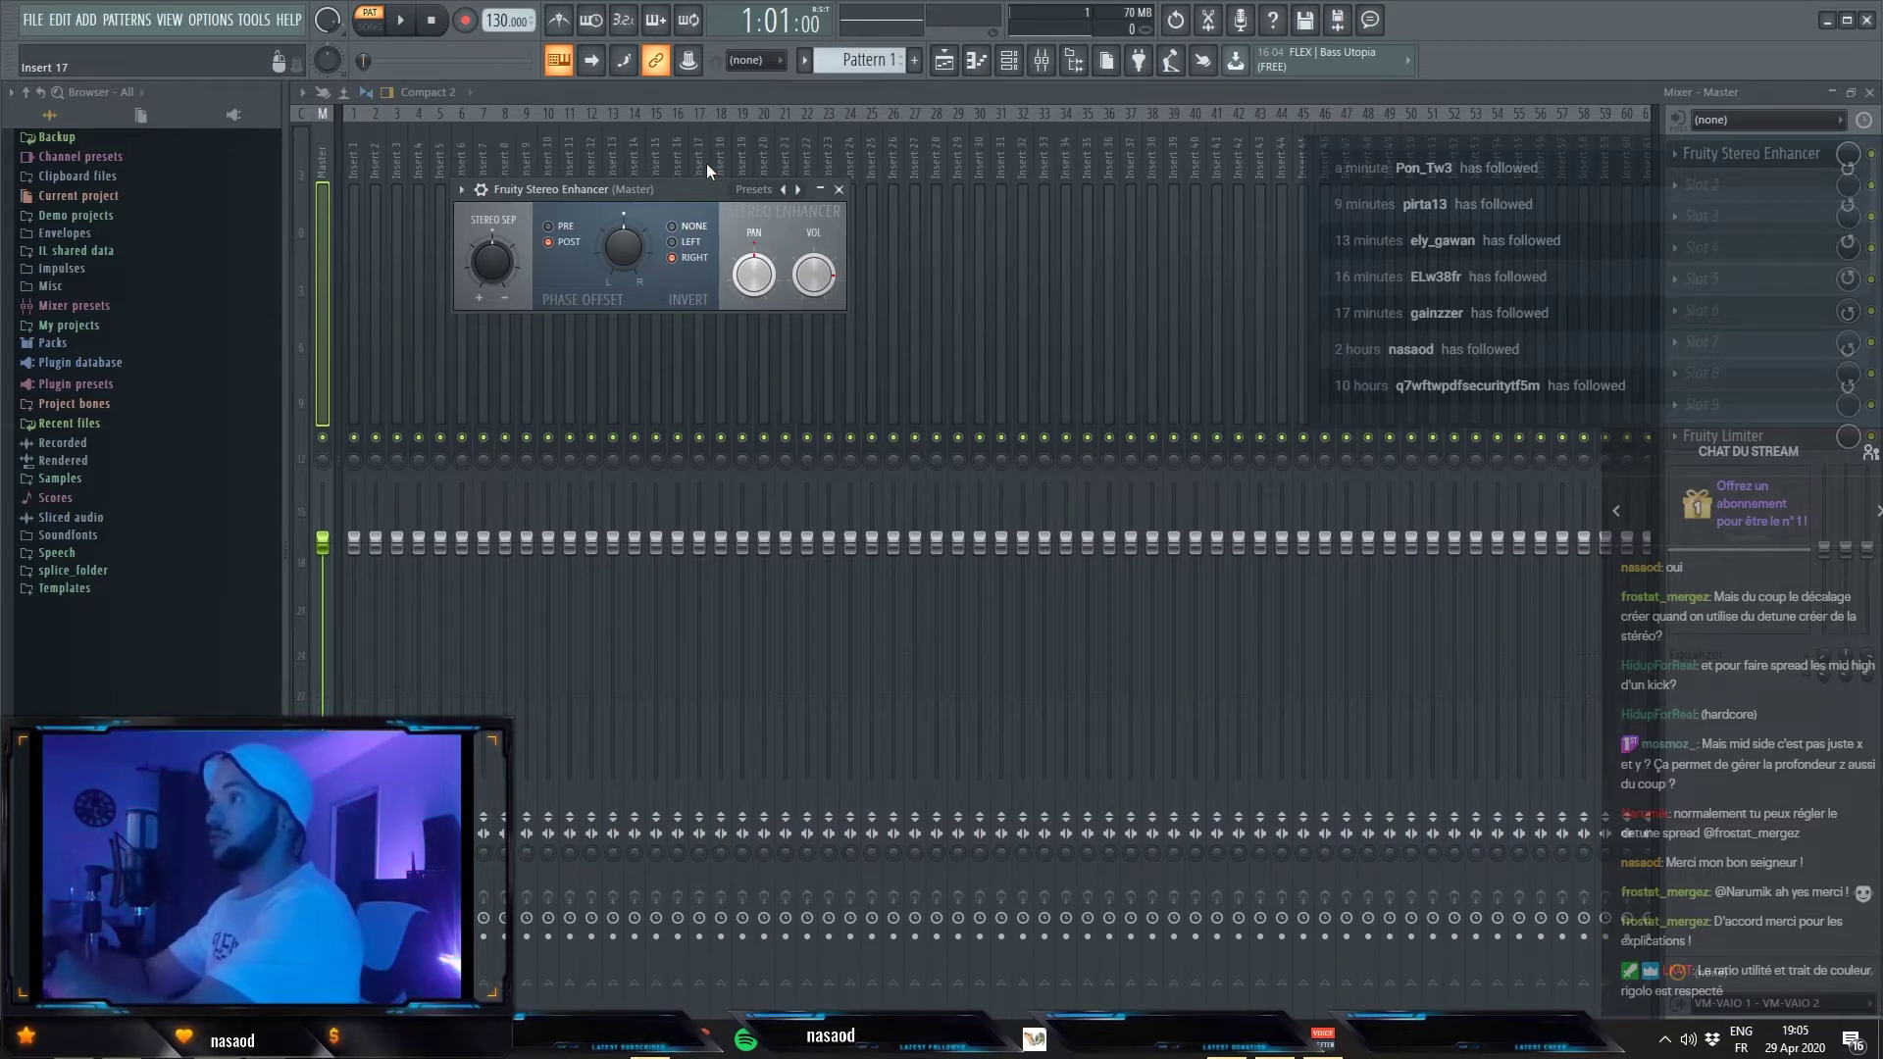
click(1867, 20)
click(967, 571)
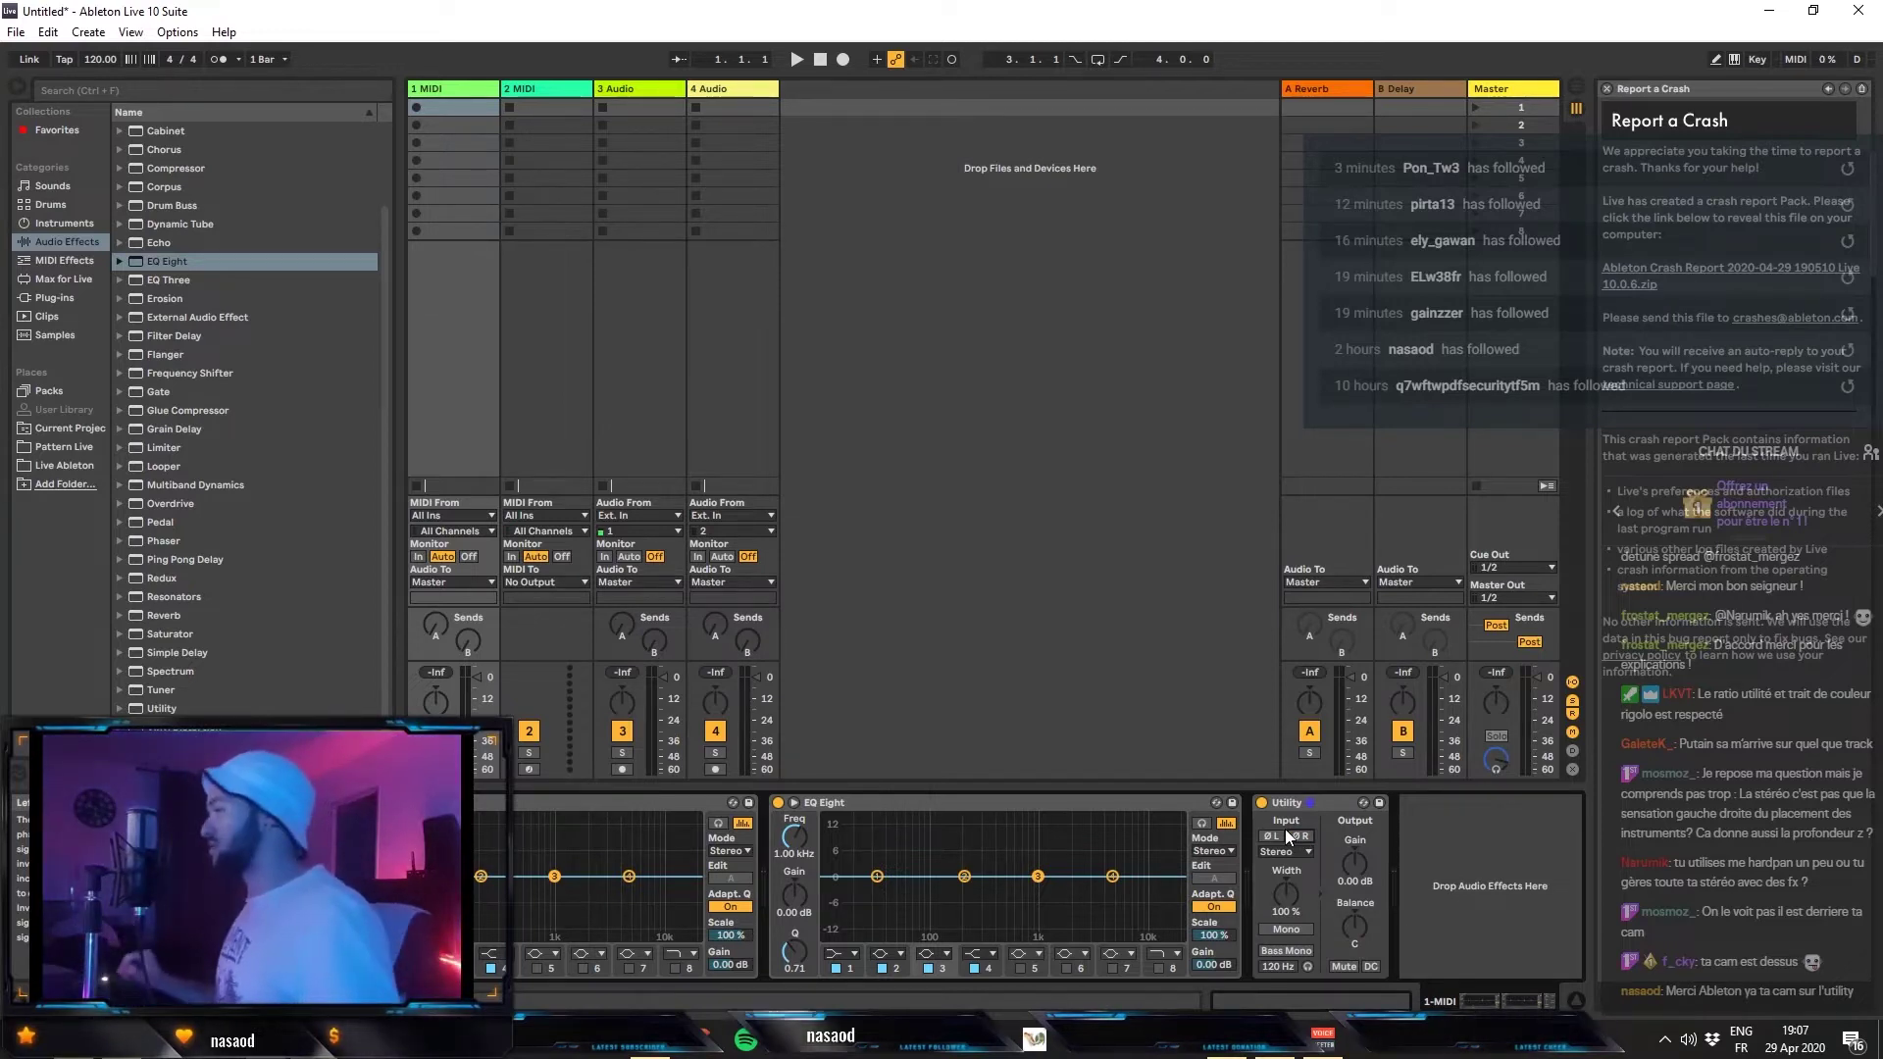
- In Ableton Live, try the Utility device's Width at 400% and reset it to 100%
drag(1287, 895, 1287, 804)
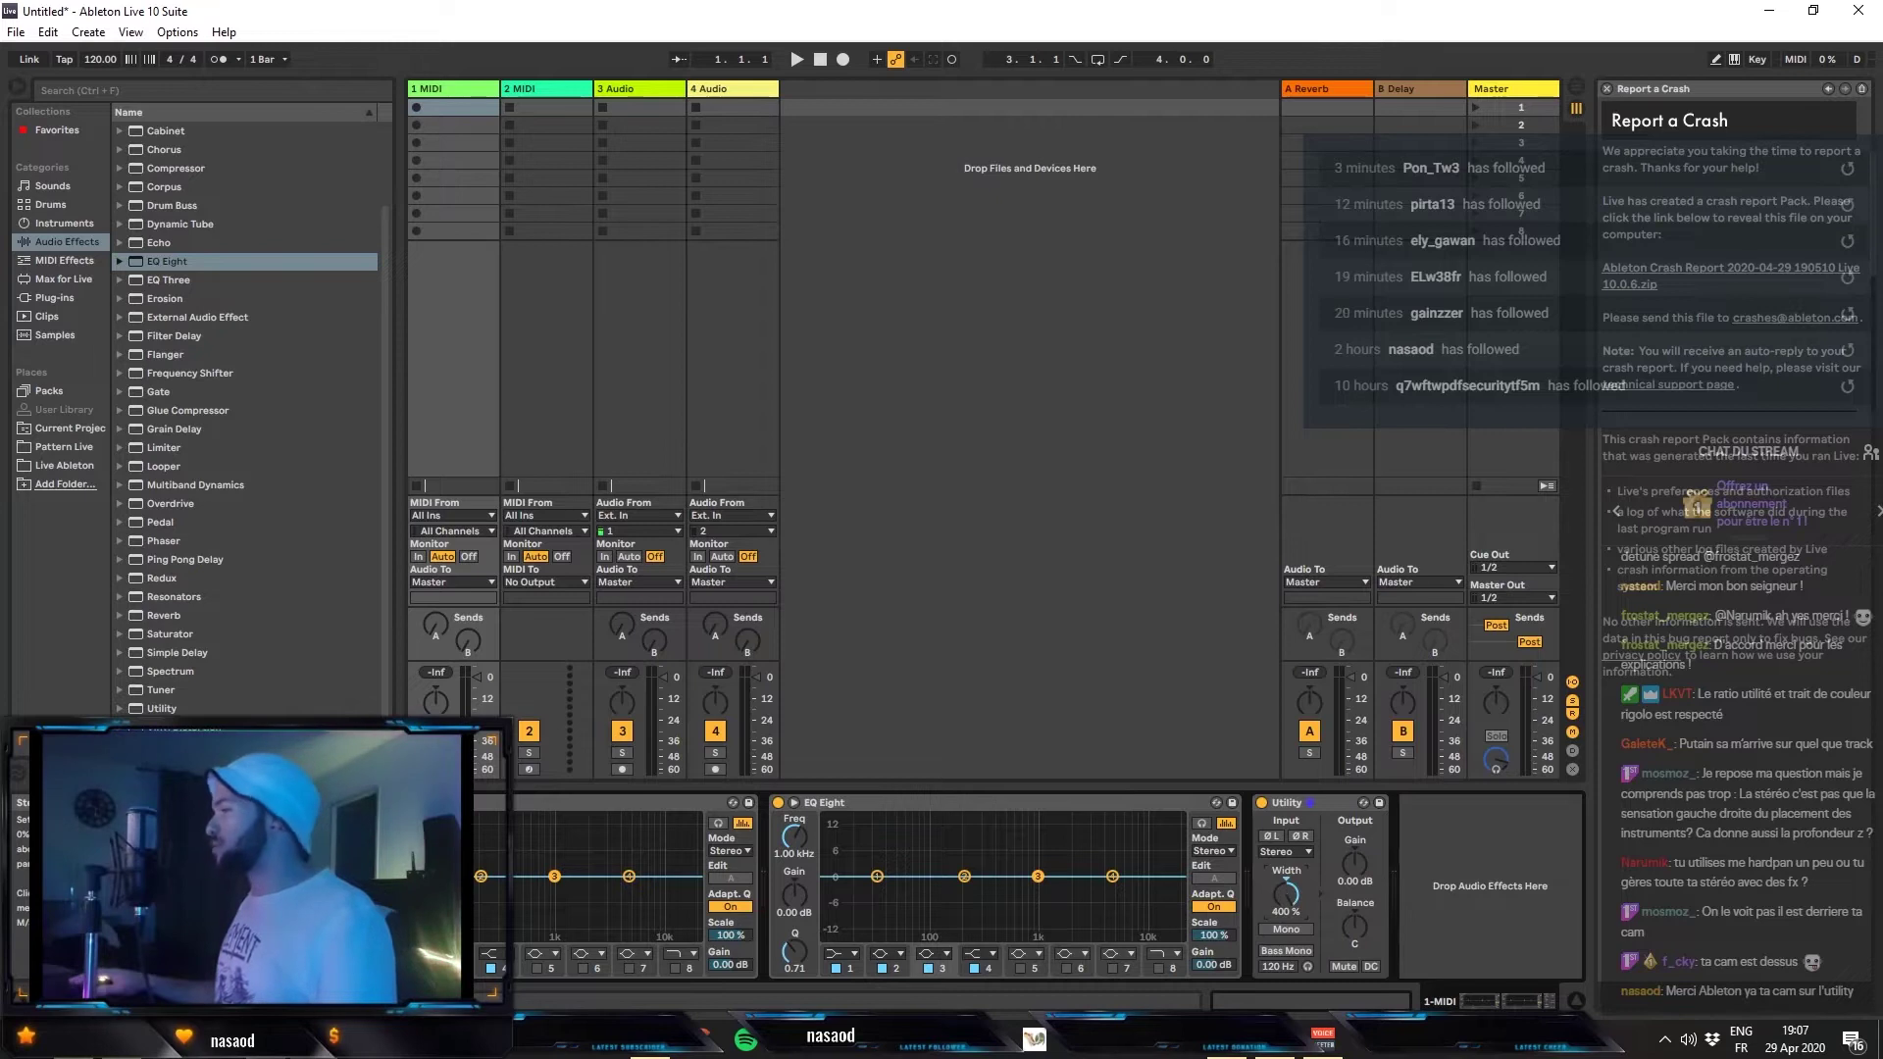
drag(1291, 881, 1291, 904)
key(Delete)
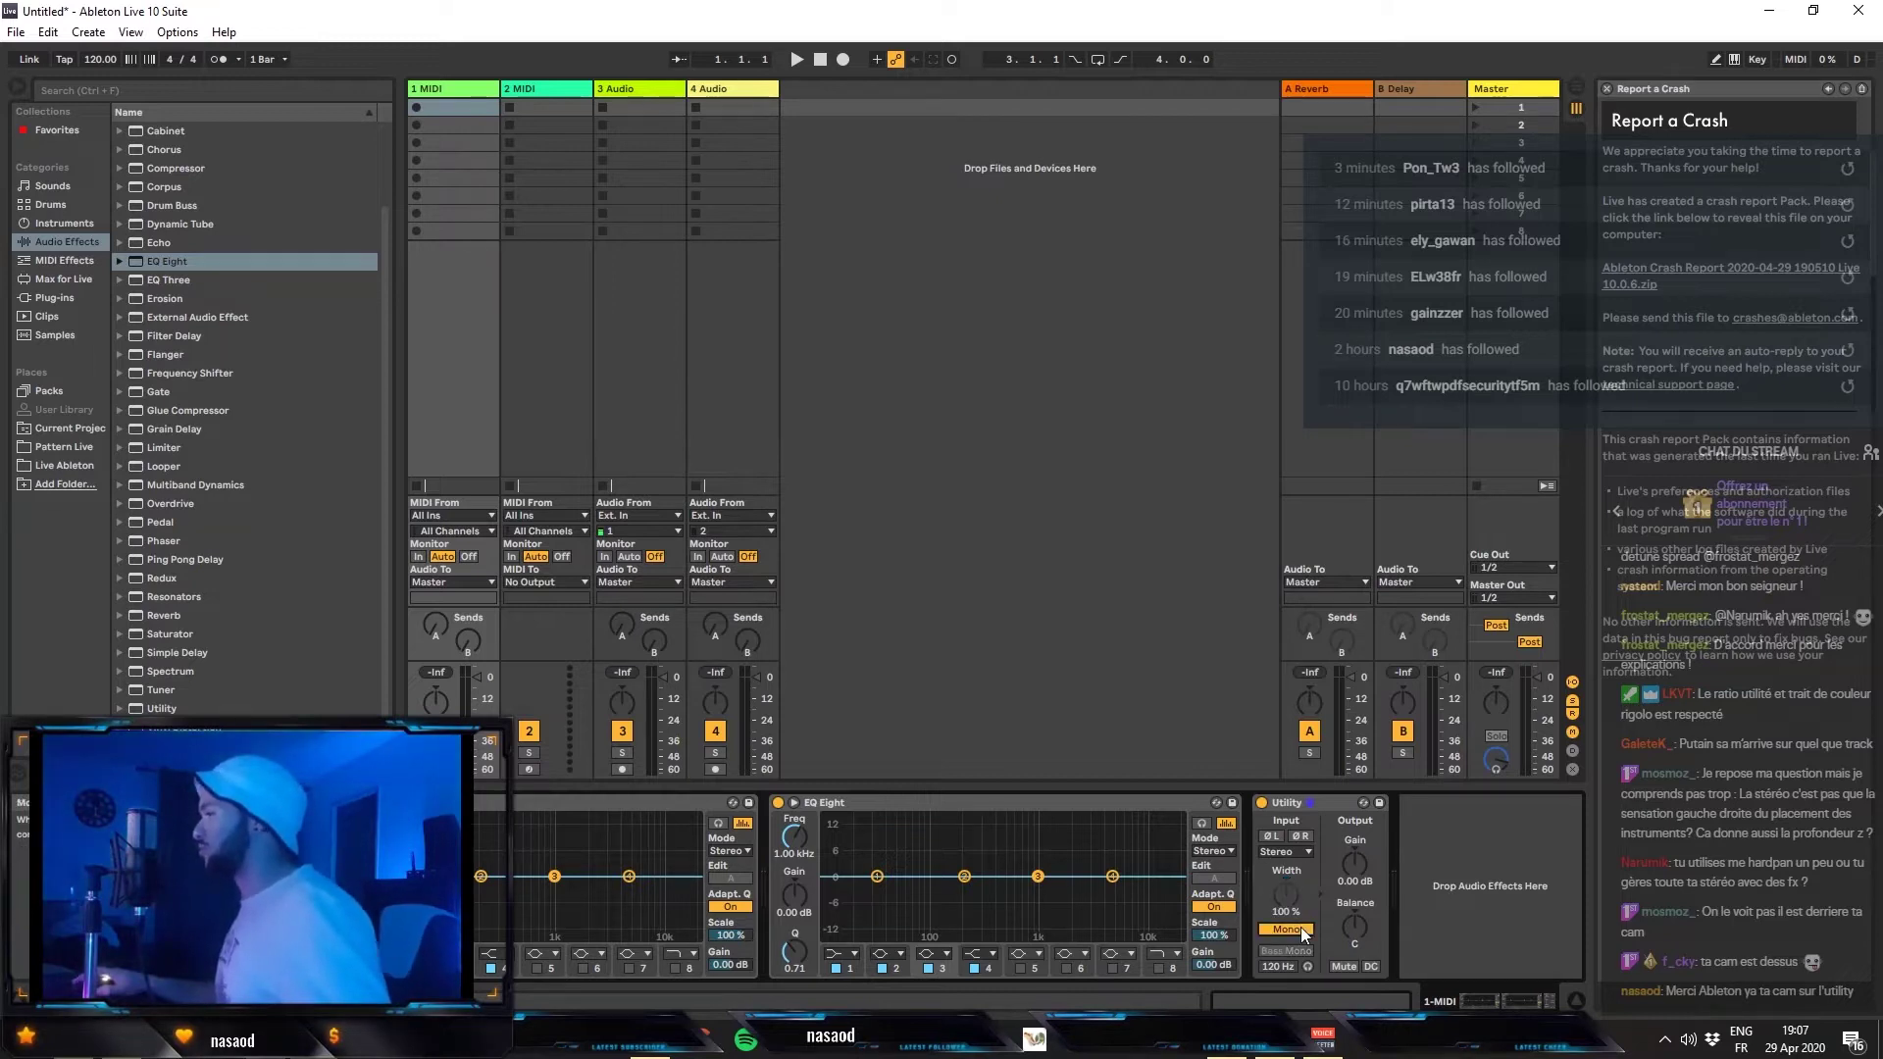
- Try Utility's Balance control, reset it to centre, and adjust the Bass Mono frequency
drag(1355, 931, 1355, 956)
key(Delete)
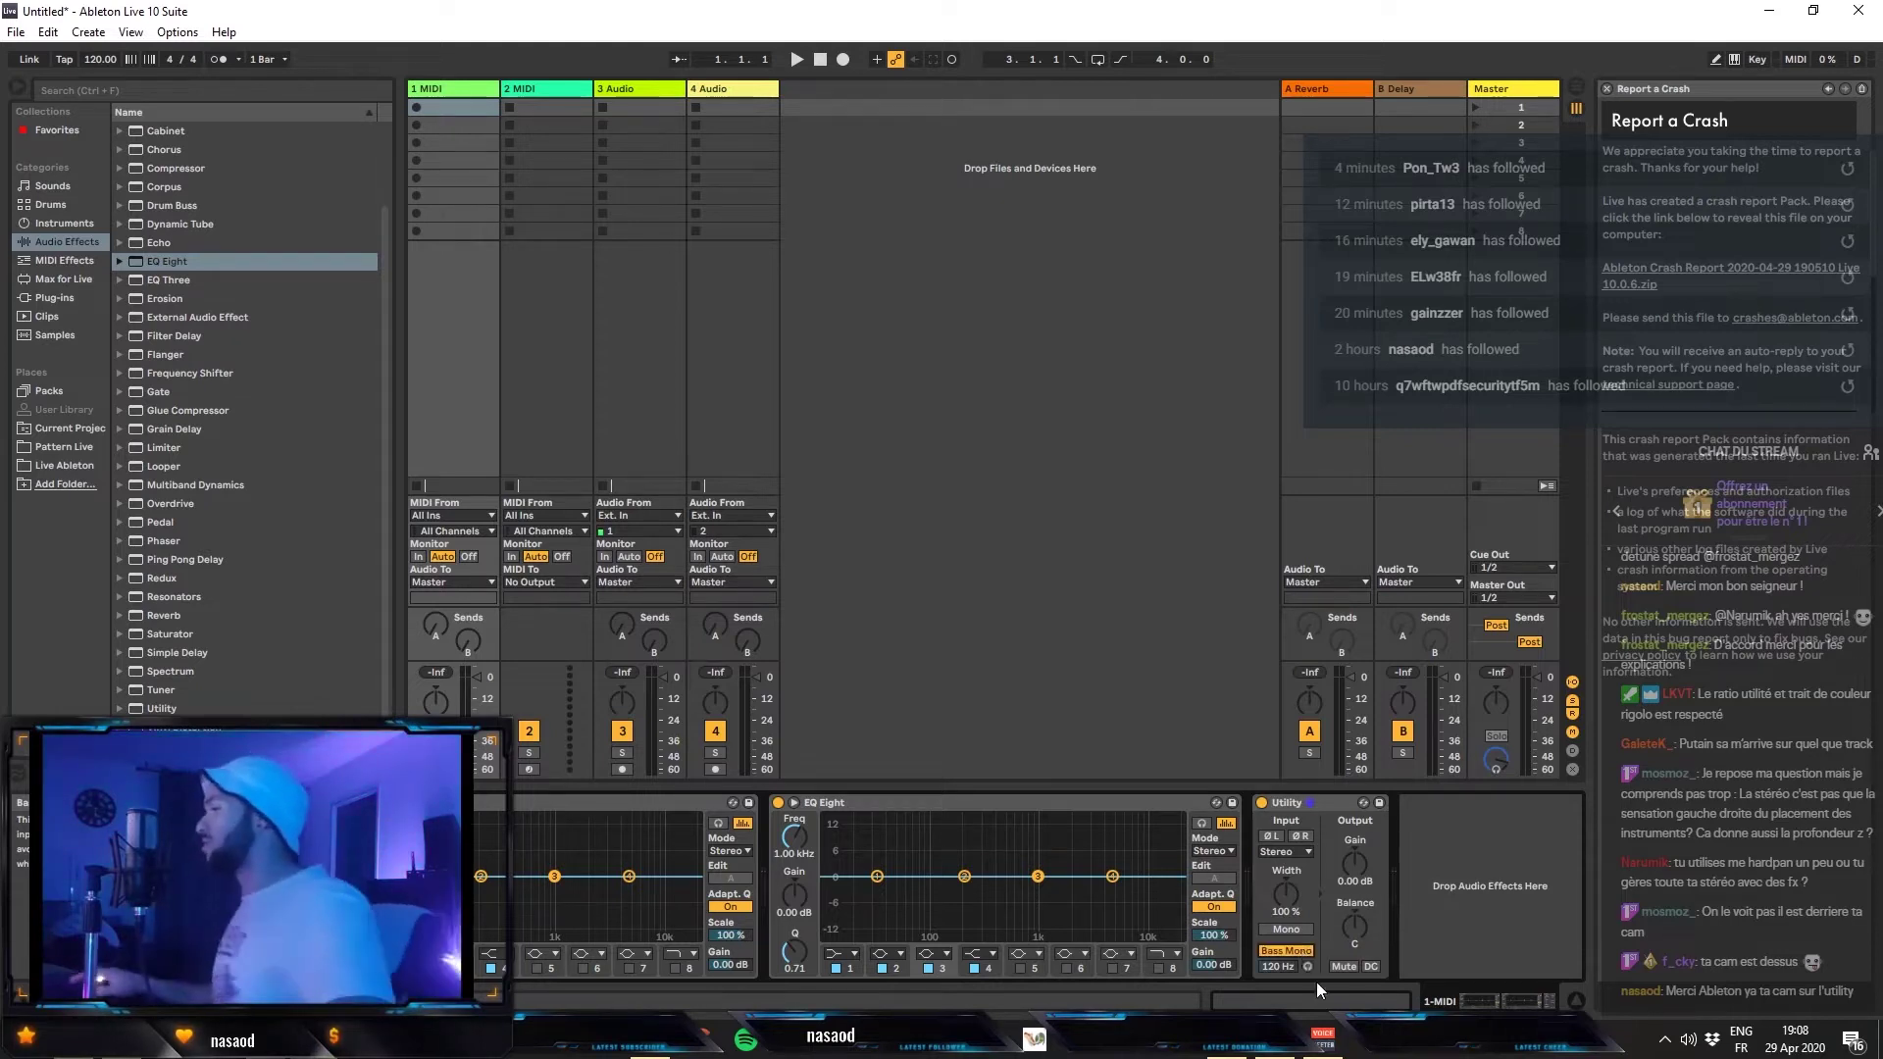
drag(1278, 966, 1278, 990)
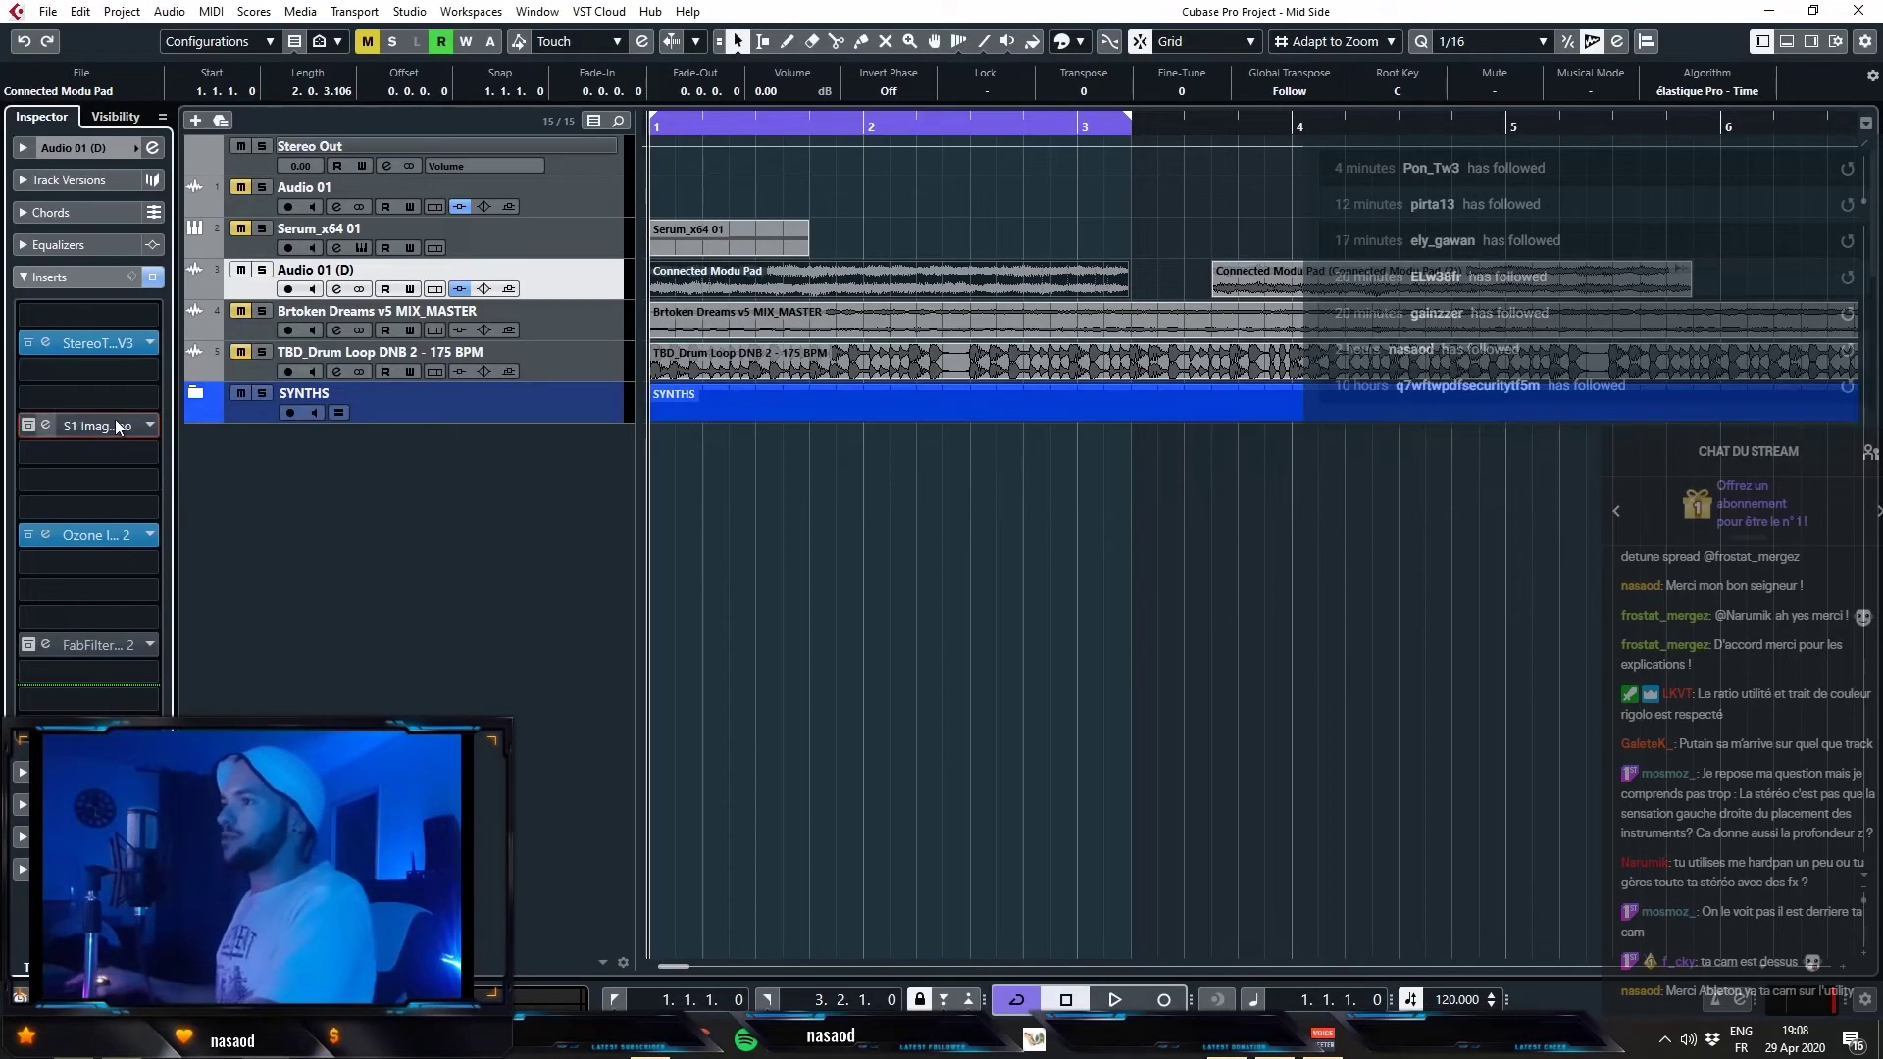
- In Cubase's Pro-Q 2, try a left-only bell at about 425 Hz and a stereo bell at about 1107 Hz, deleting both
drag(115, 420, 421, 648)
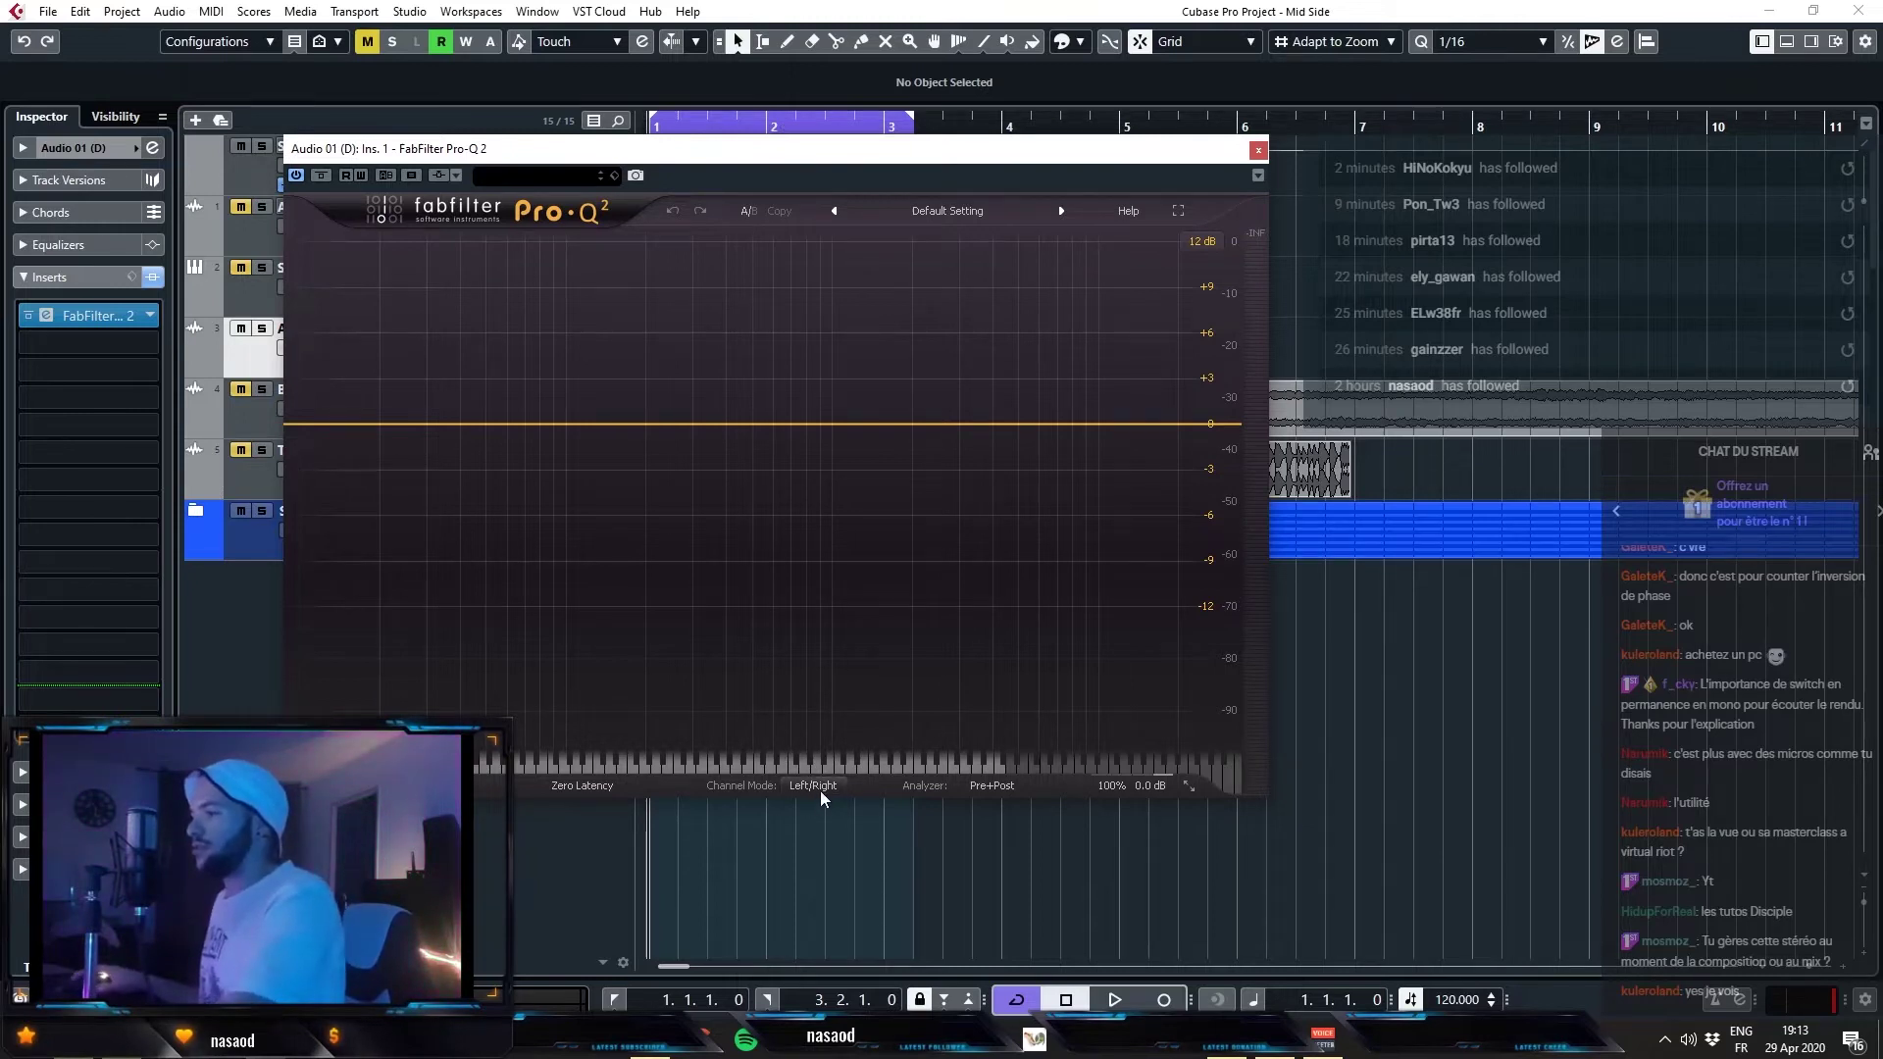
drag(741, 423, 733, 400)
click(881, 686)
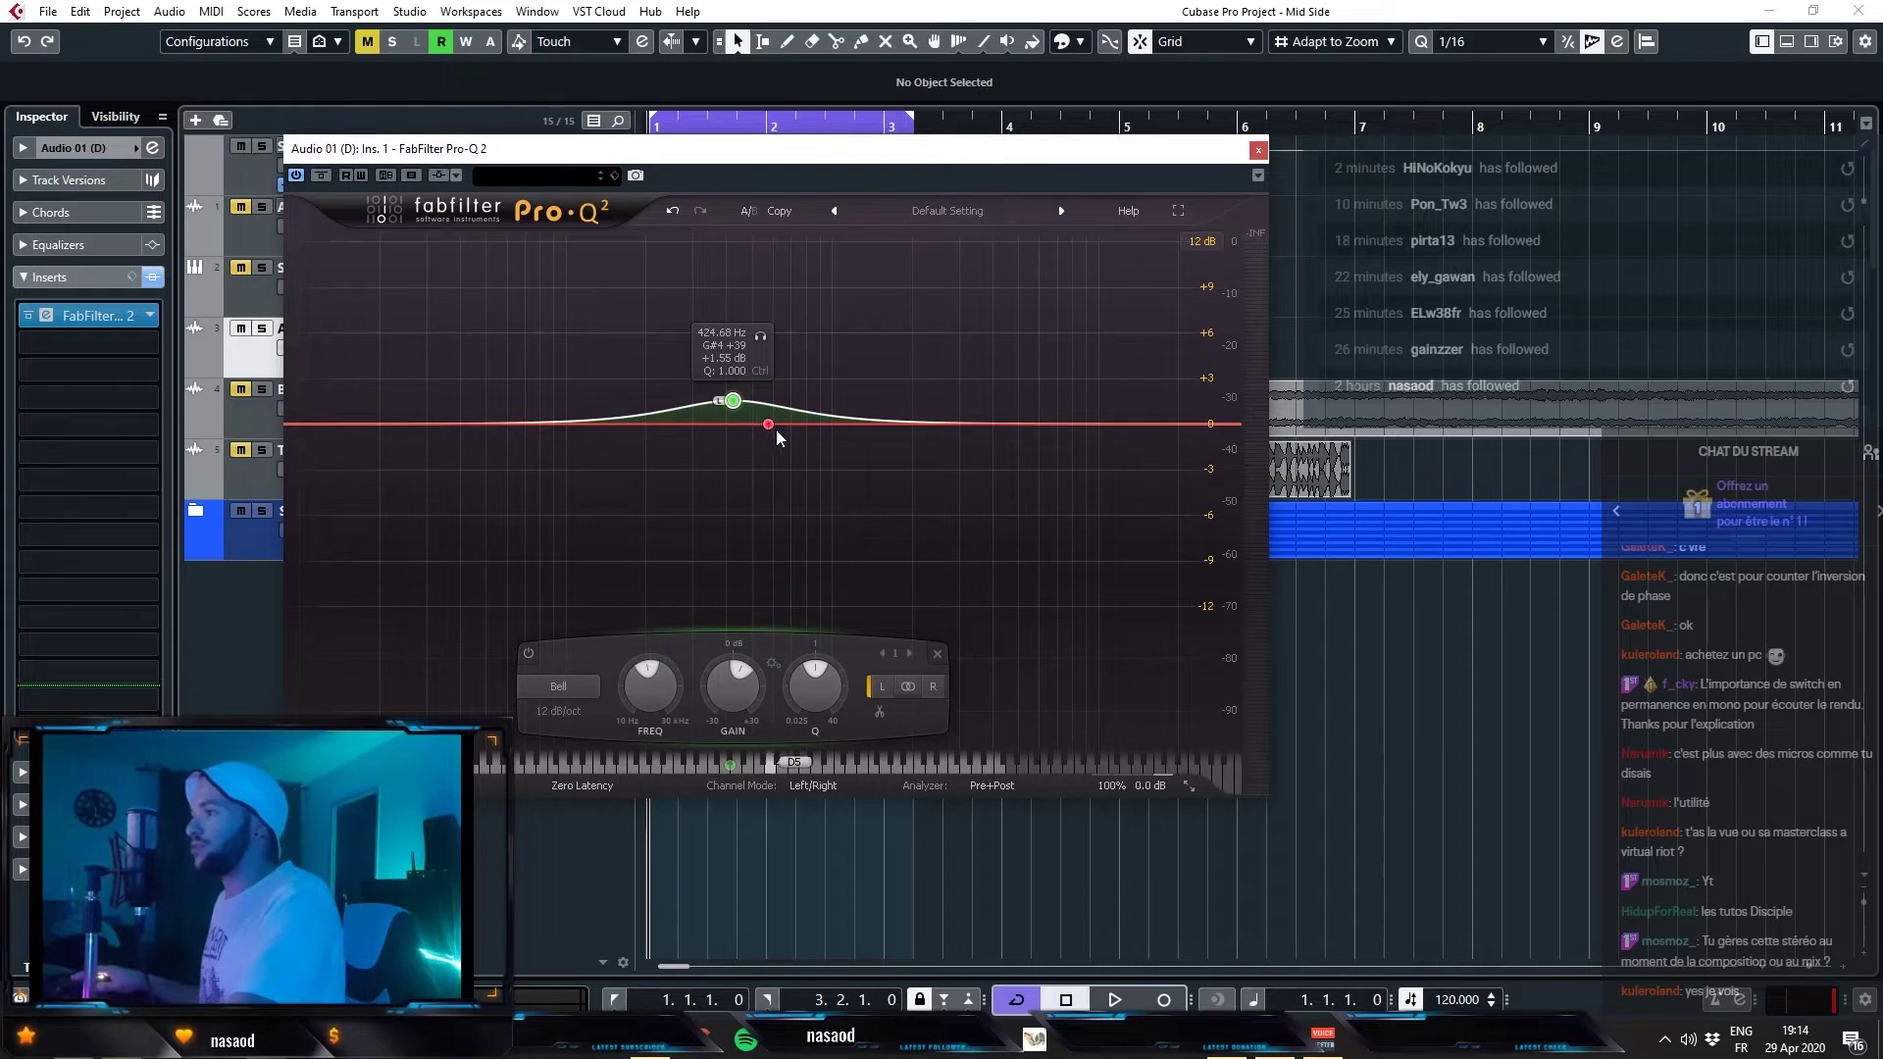
key(Delete)
drag(819, 423, 844, 351)
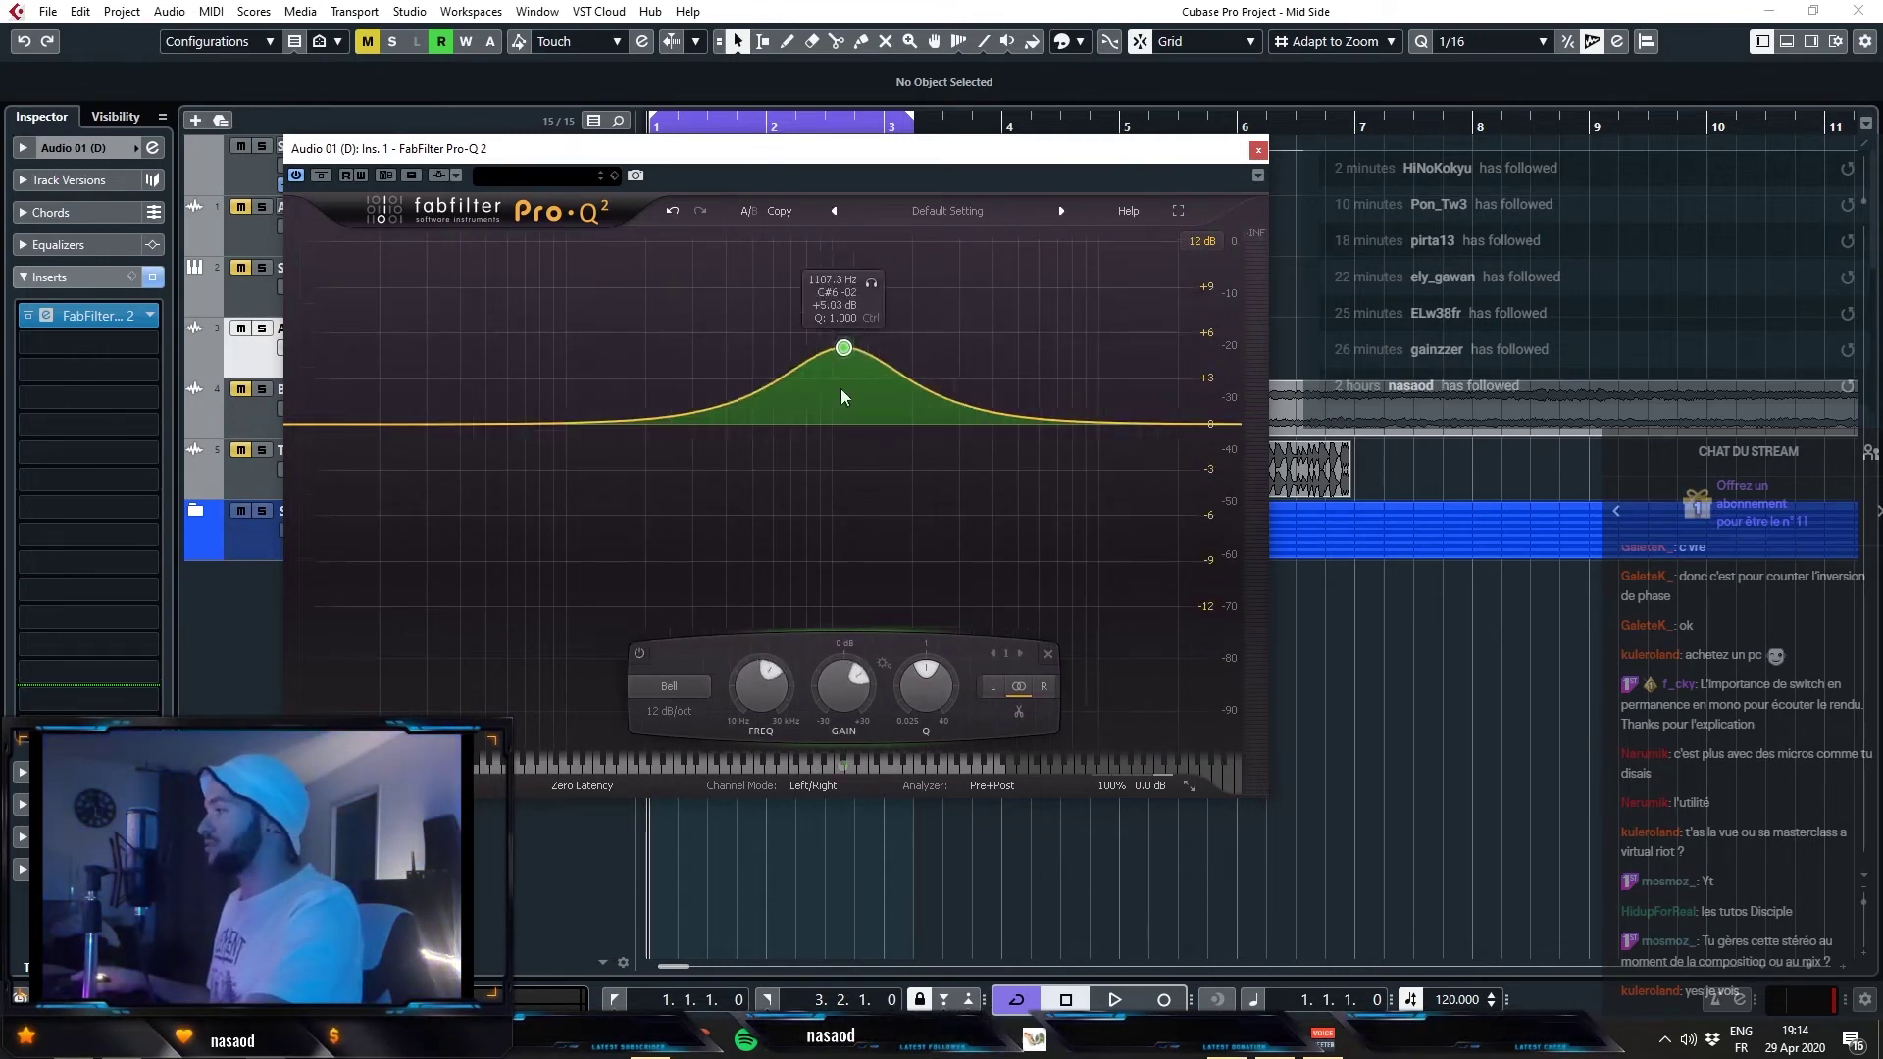
key(Delete)
- Switch Pro-Q 2's channel mode to Mid/Side, try a mid-only bell boost at about 127 Hz and remove it
click(813, 785)
click(835, 833)
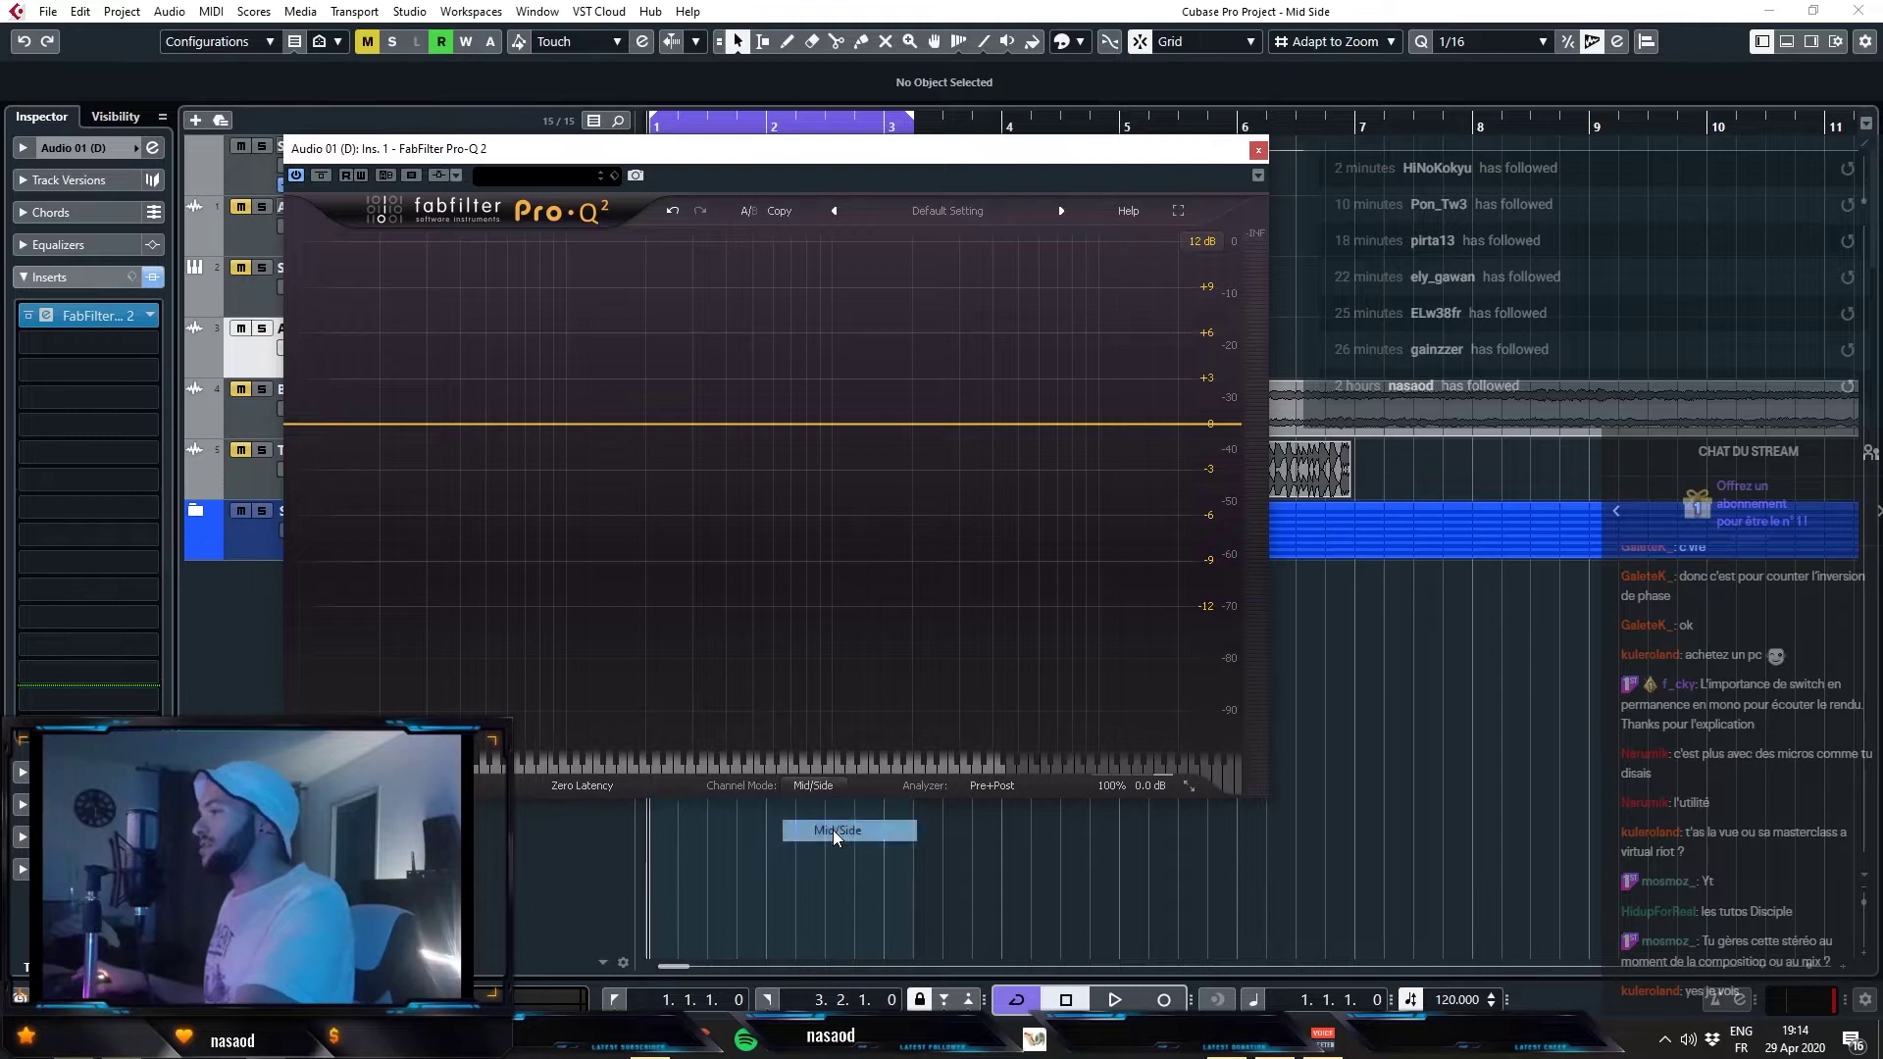
drag(811, 424, 580, 311)
click(921, 686)
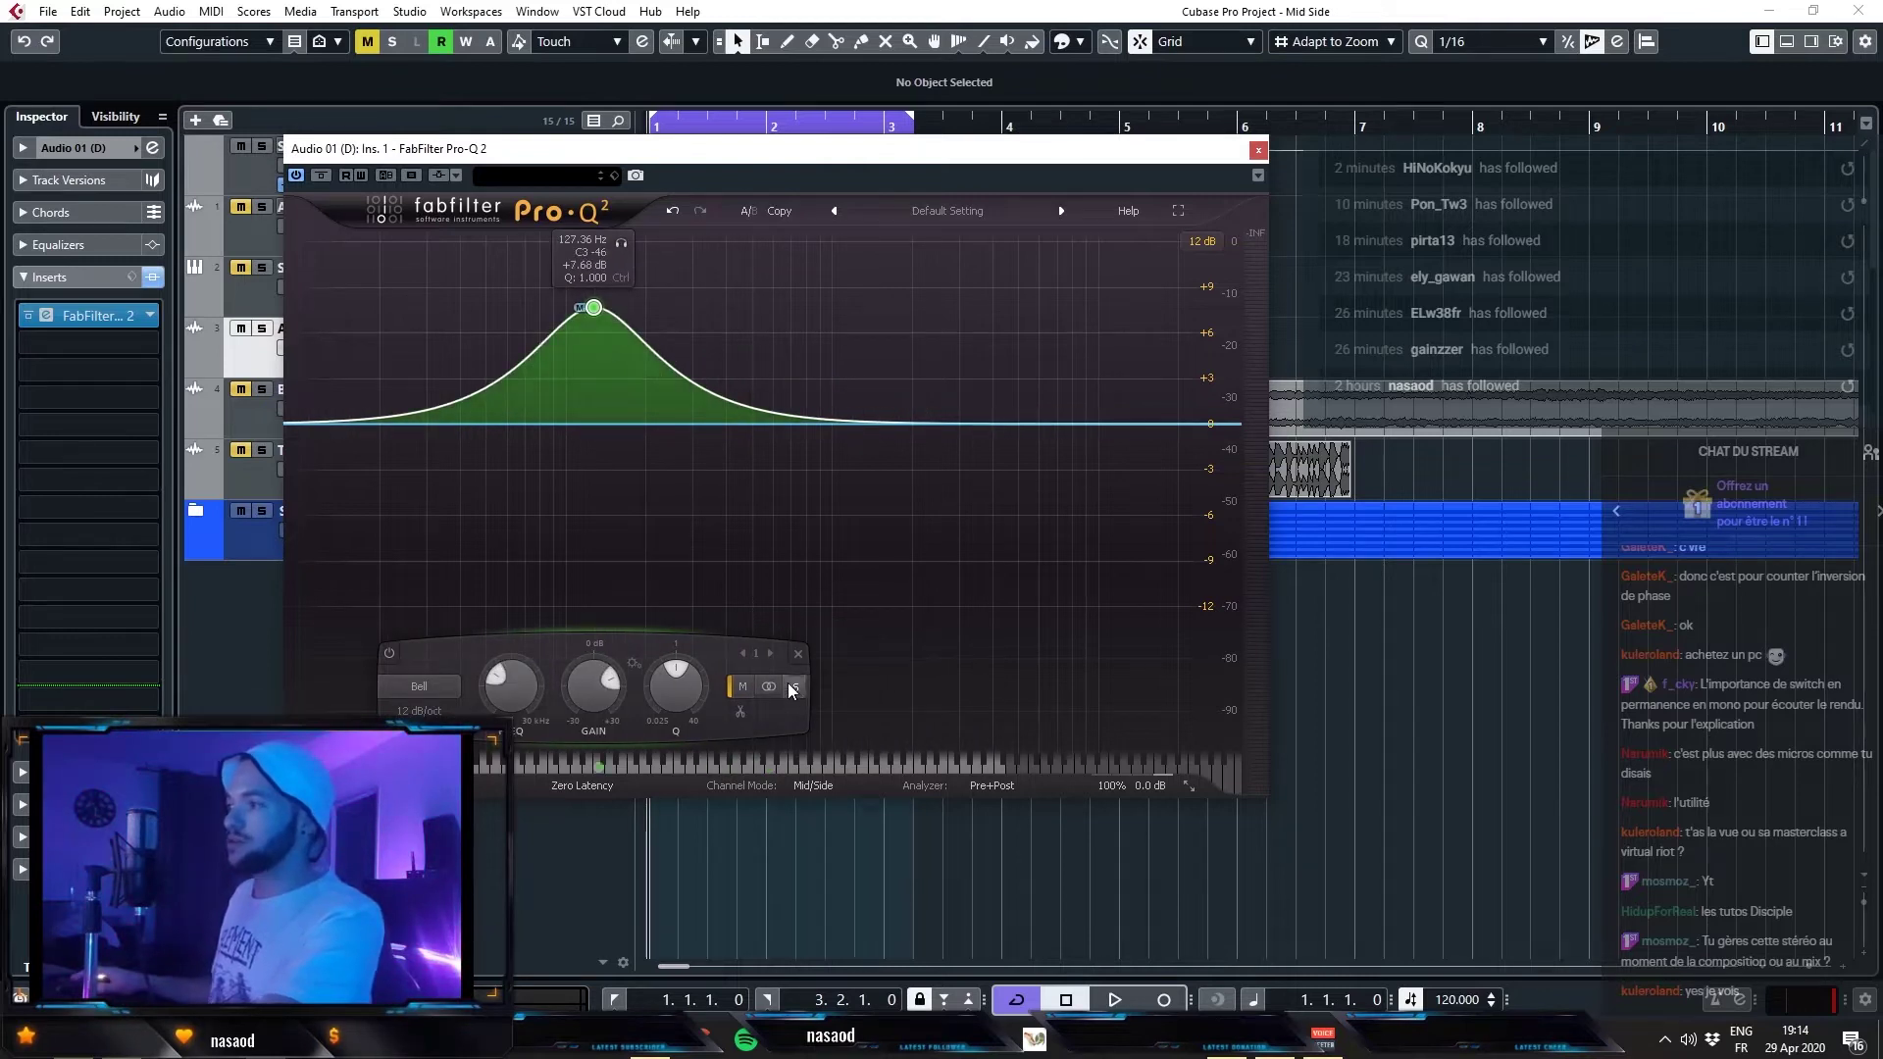
click(799, 653)
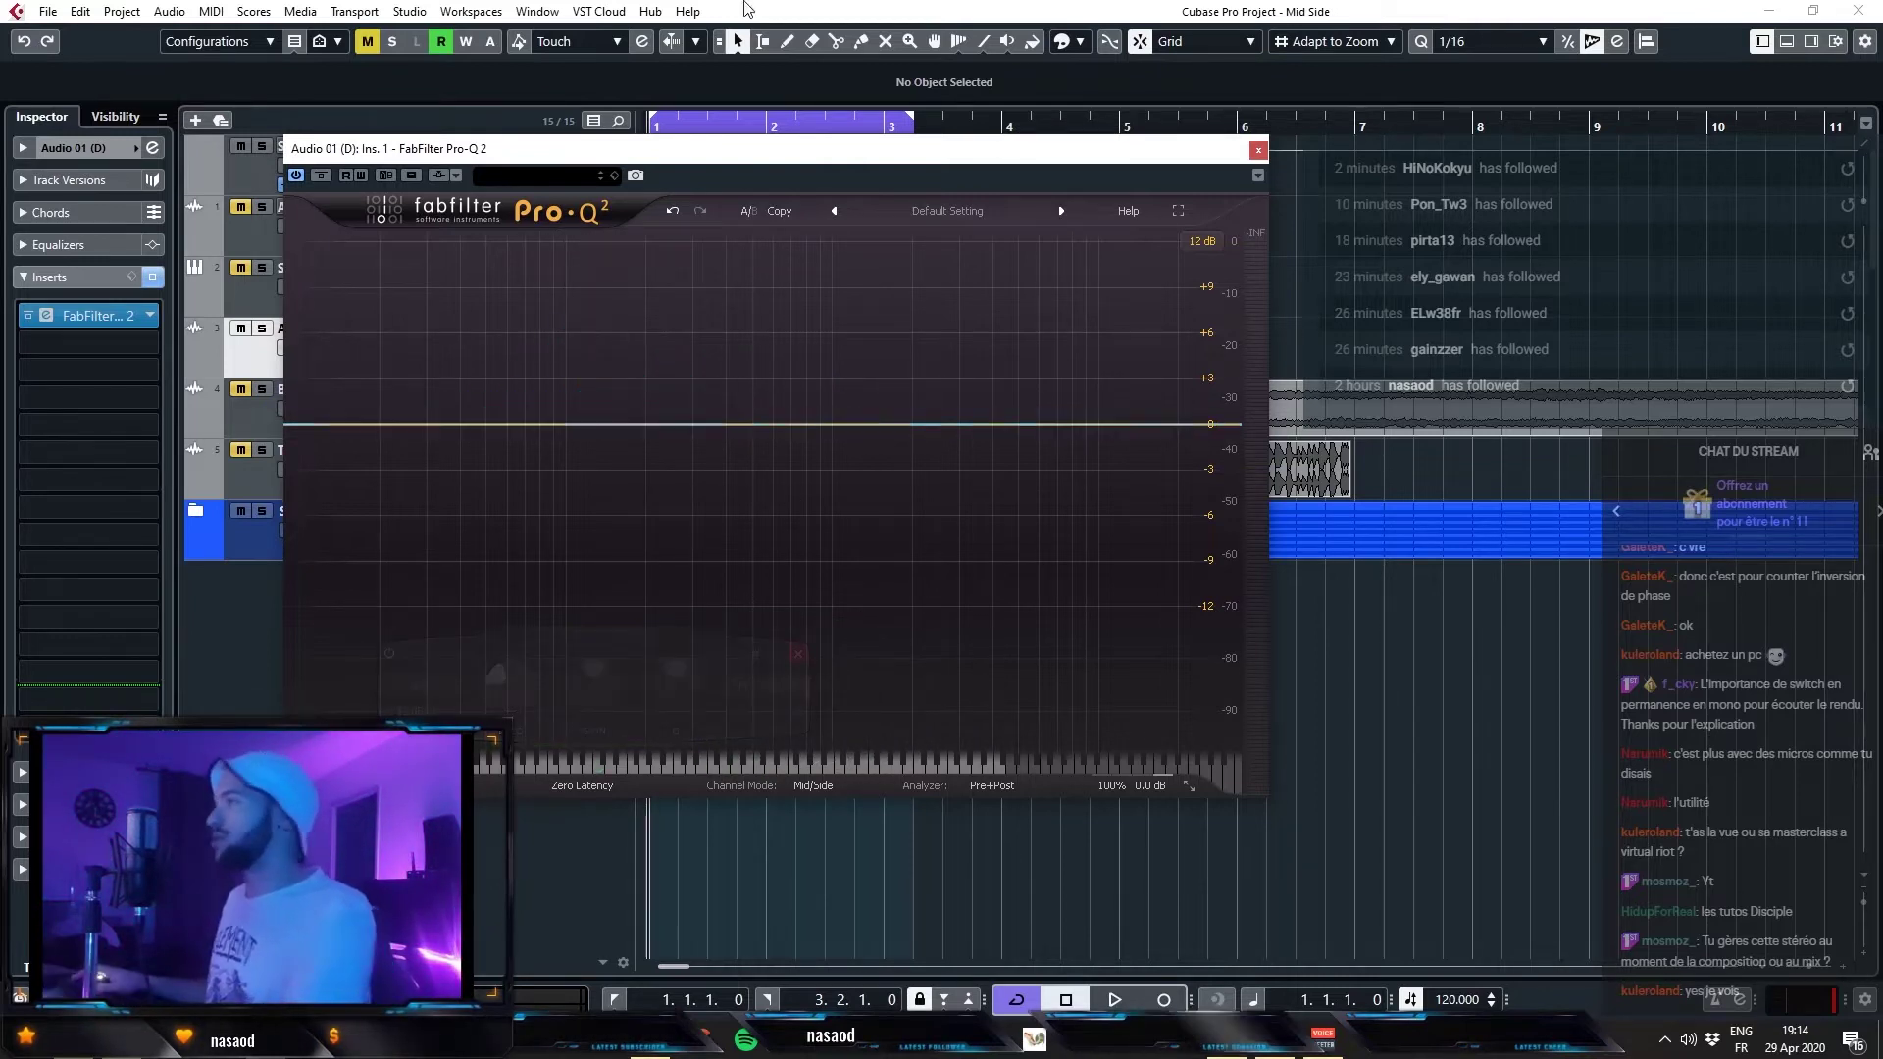
- During playback, add a side-only bell in Pro-Q 2 boosted by 30 dB at about 407 Hz, with Q about 2.57
key(space)
key(ctrl+z)
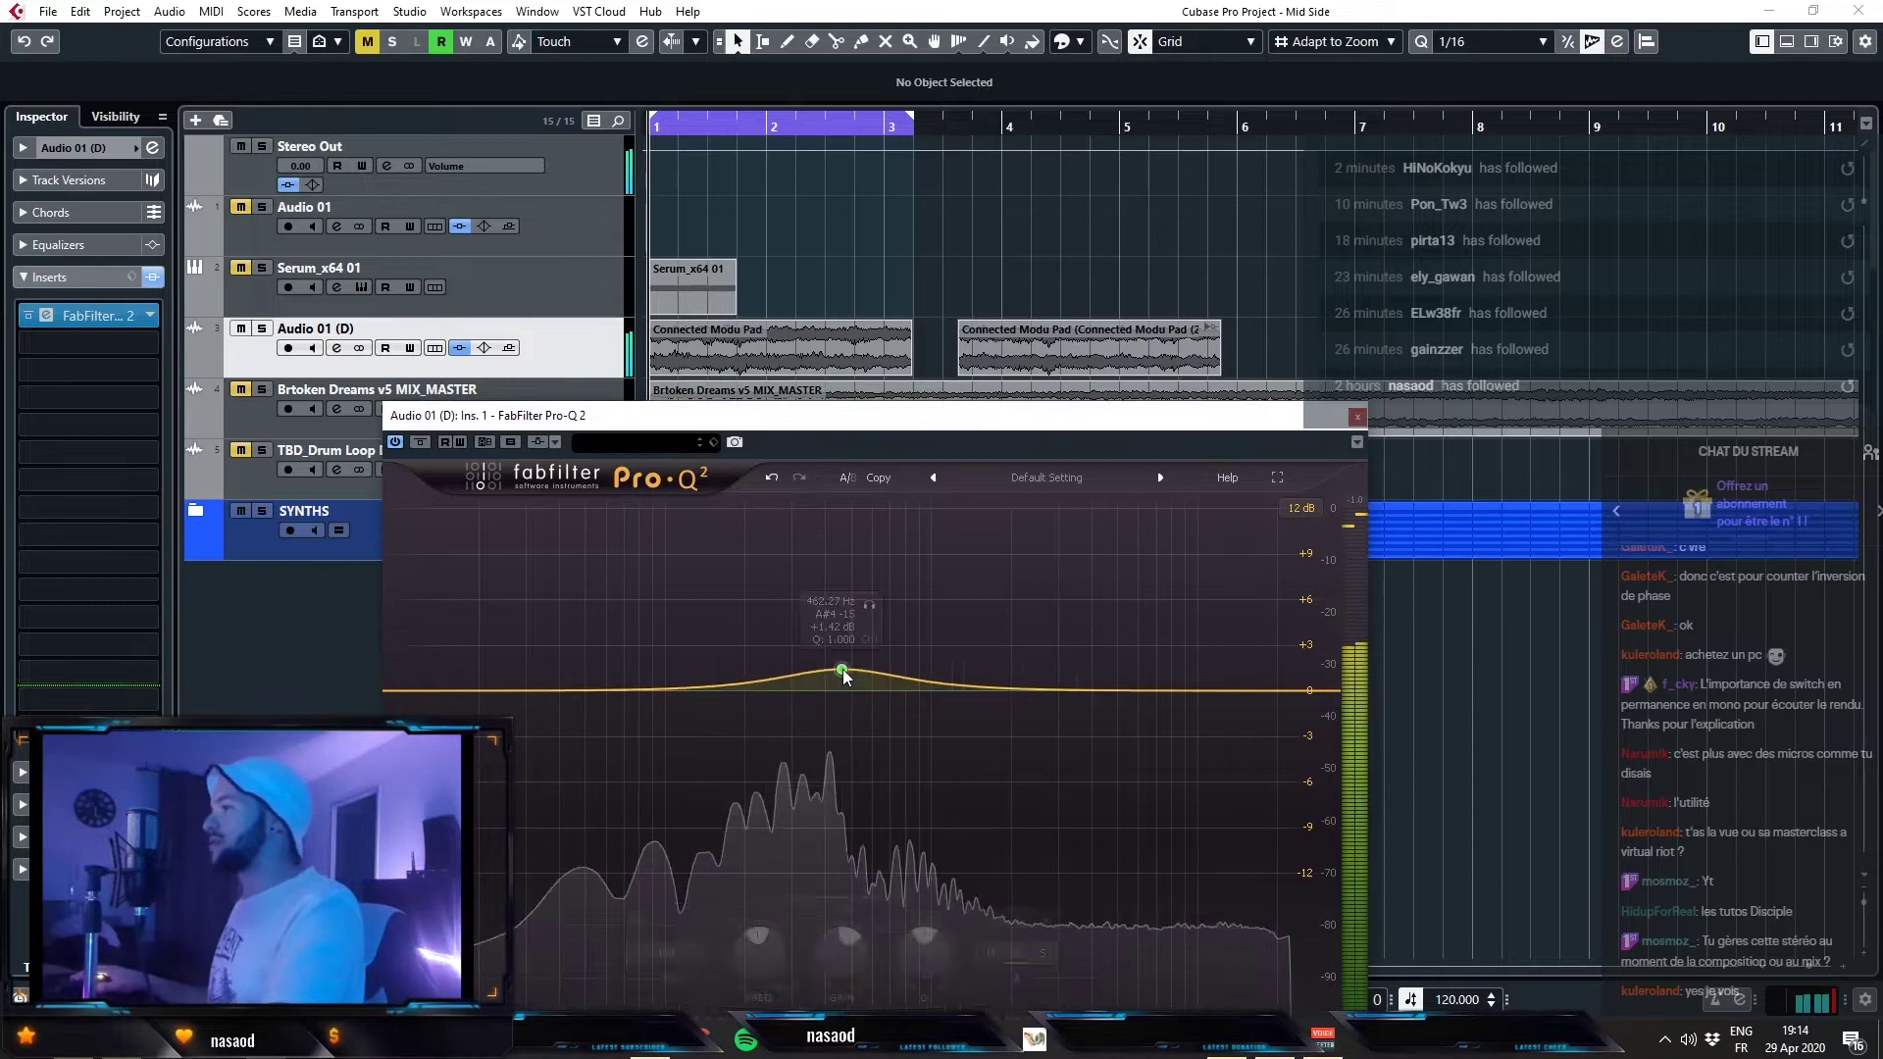
click(1043, 959)
drag(842, 610, 827, 510)
key(space)
key(space)
- Open MSED on Stereo Out and audition the side-boosted pad with its side signal muted and unmuted
click(412, 167)
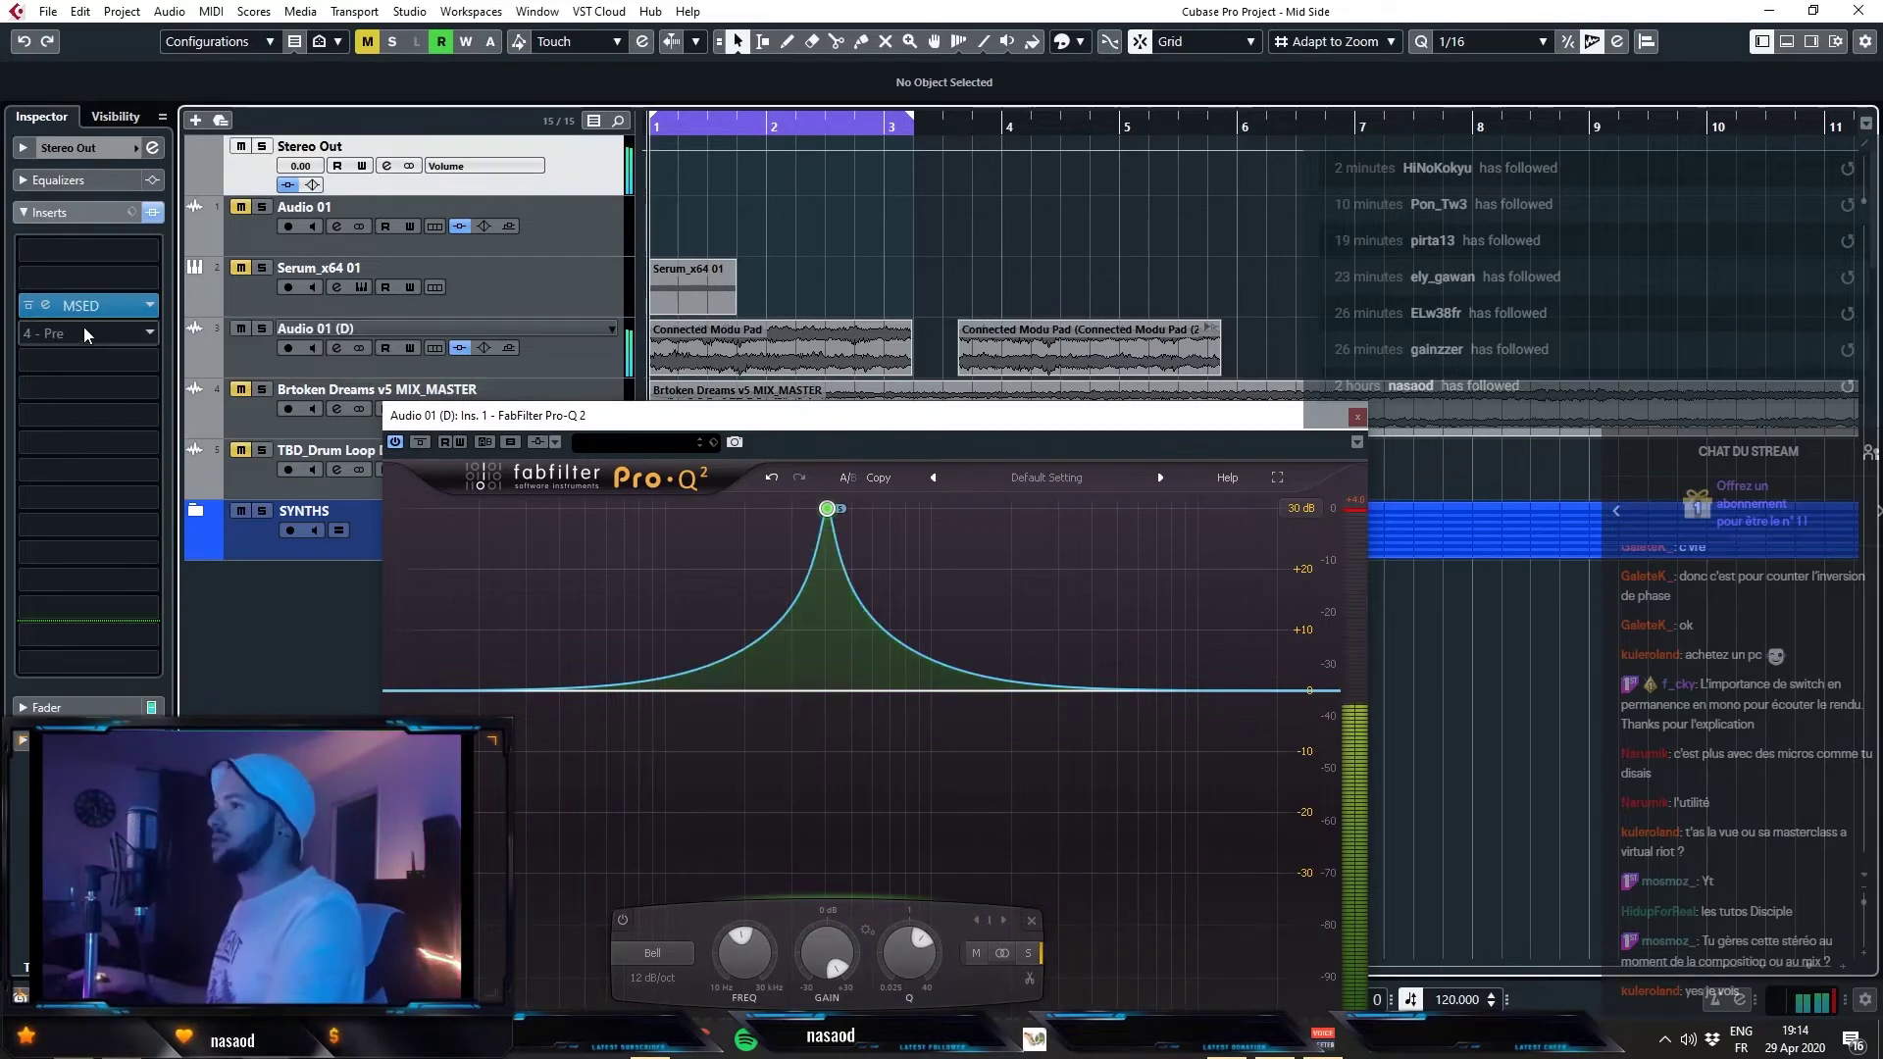
click(82, 306)
key(space)
click(1085, 212)
click(1085, 210)
key(space)
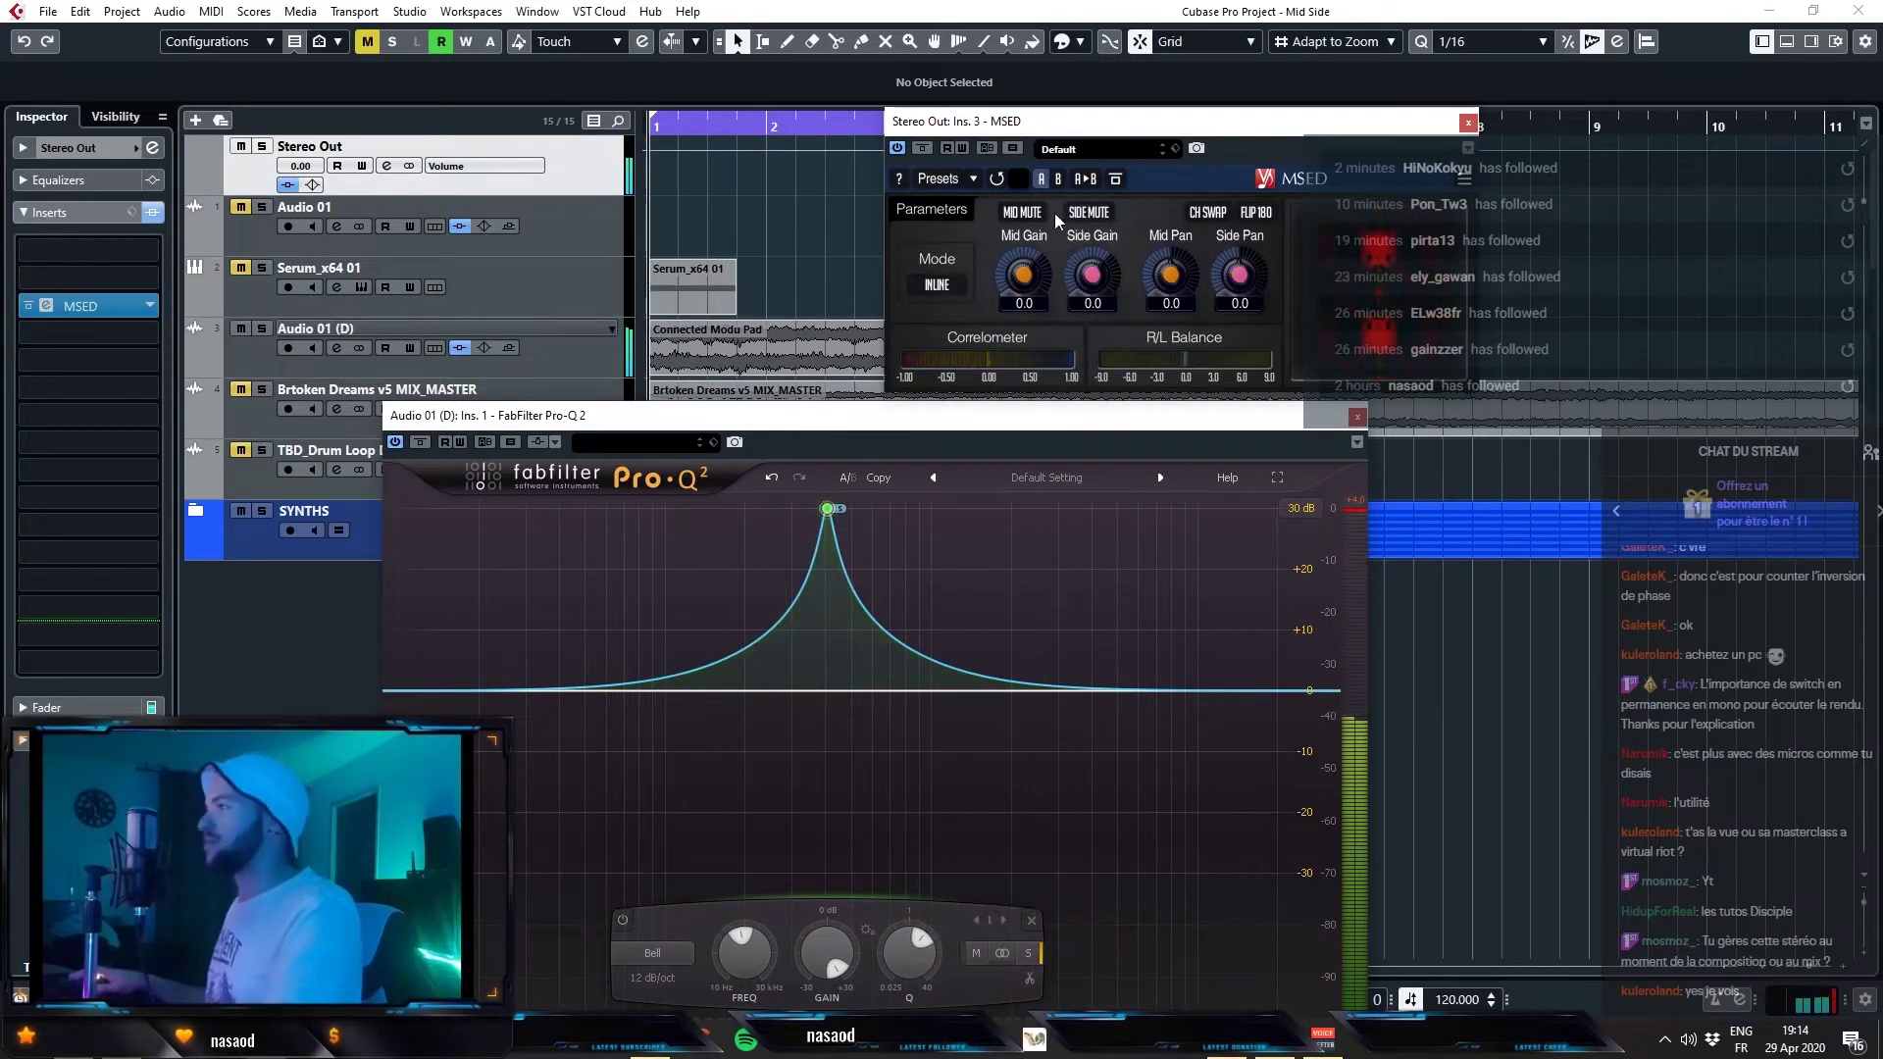
key(space)
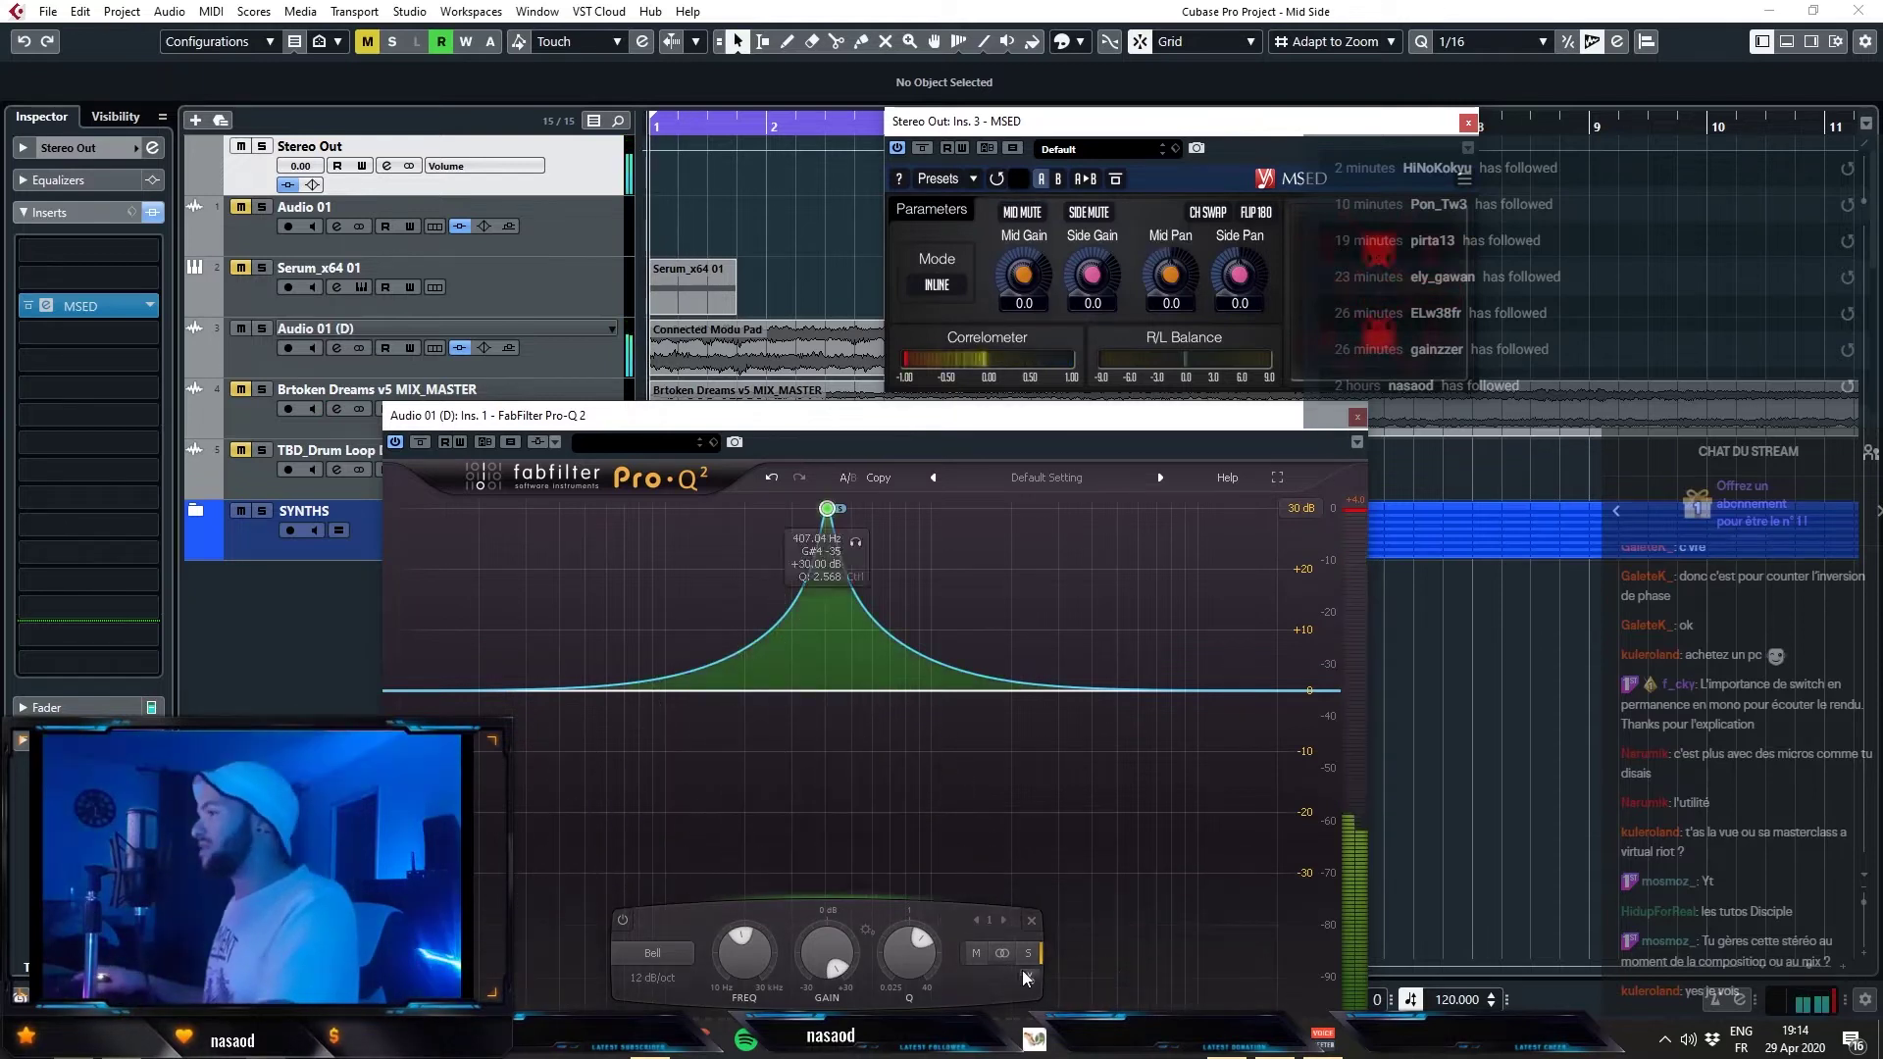
- Assign the 30 dB bell to the mid channel and audition it using MSED's mid and side mutes
click(981, 954)
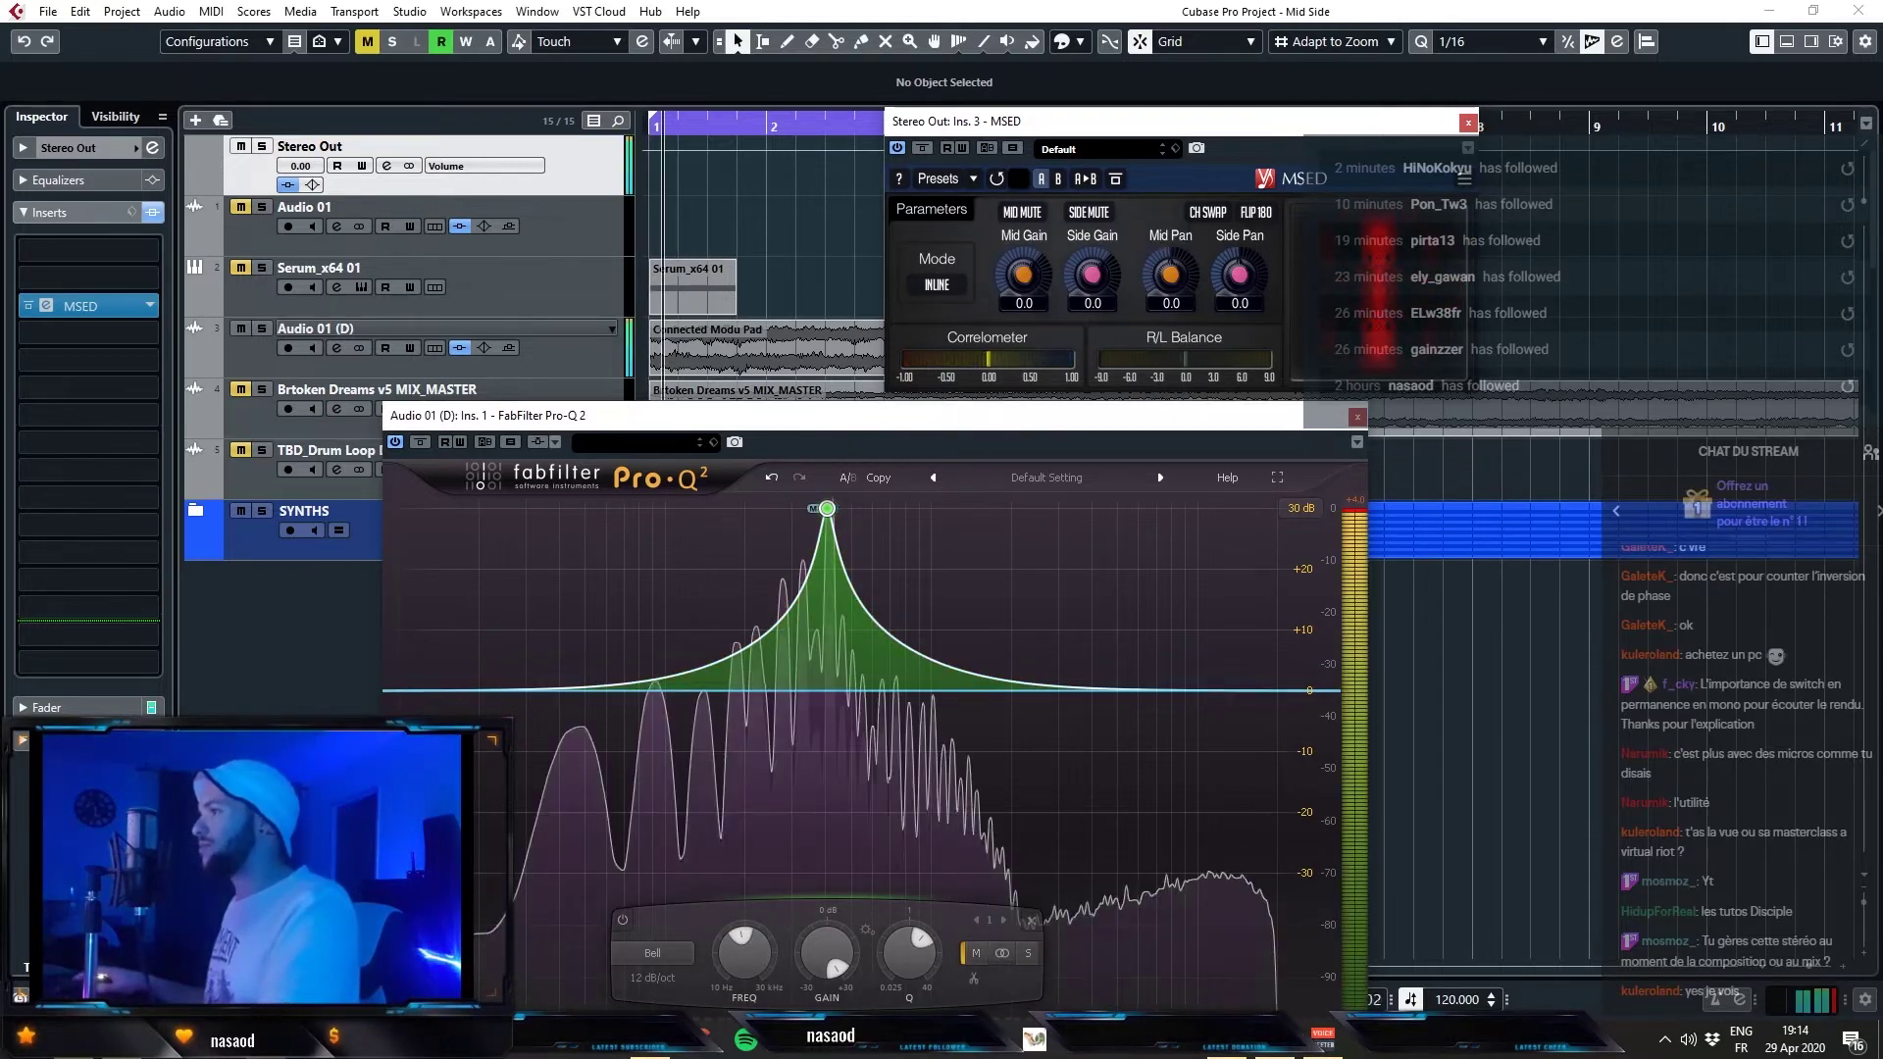
key(space)
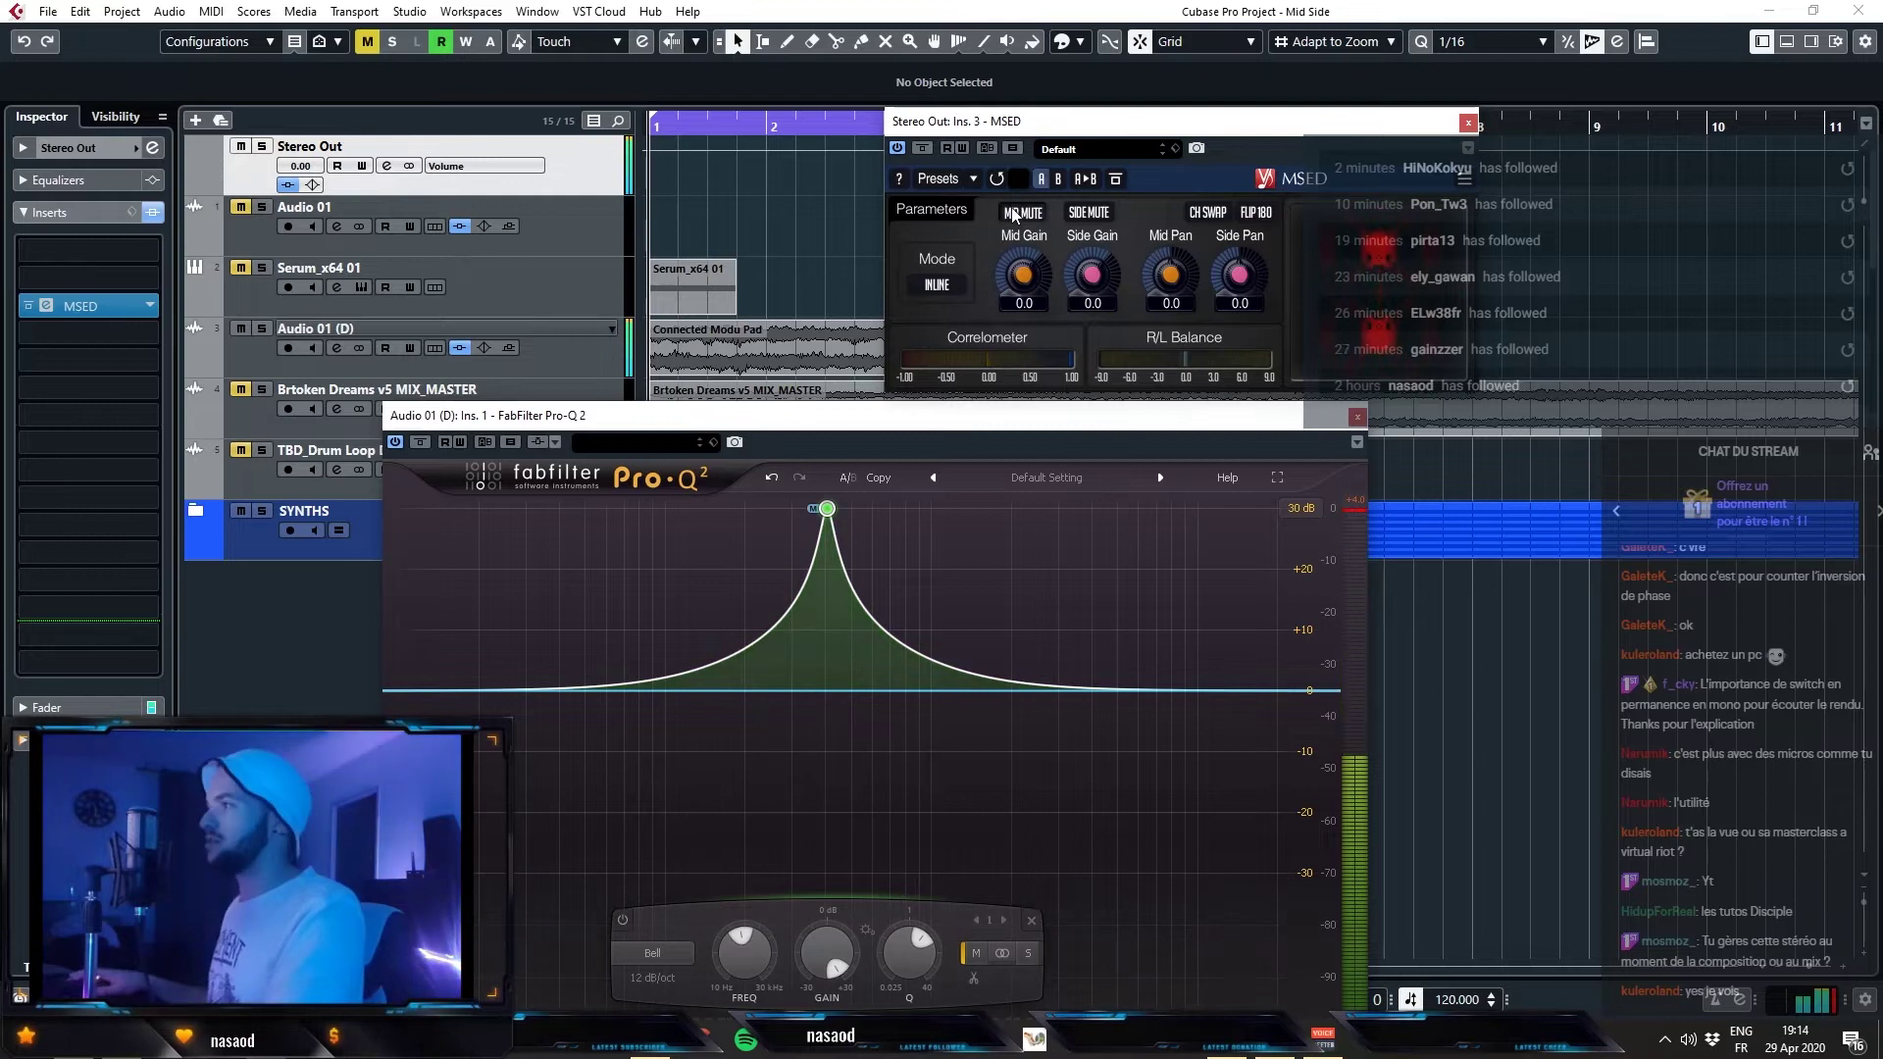
click(1013, 213)
key(space)
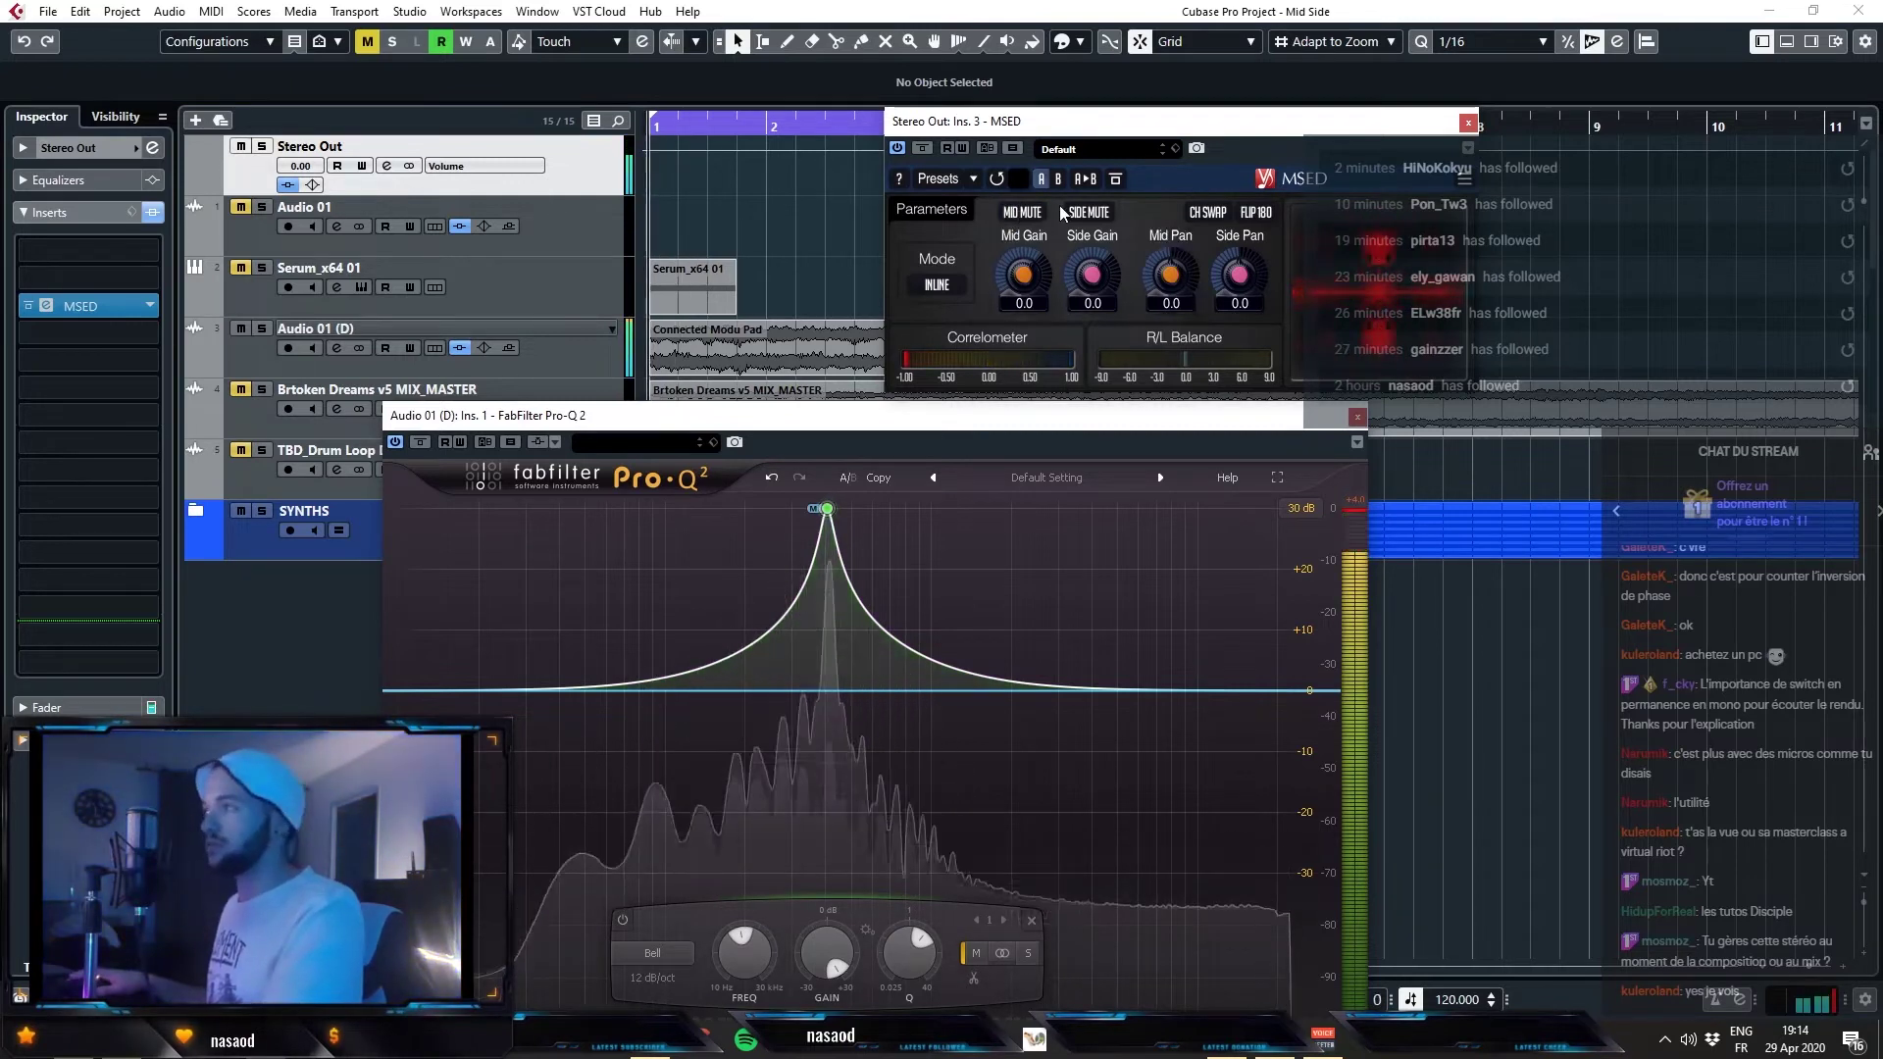
click(1083, 211)
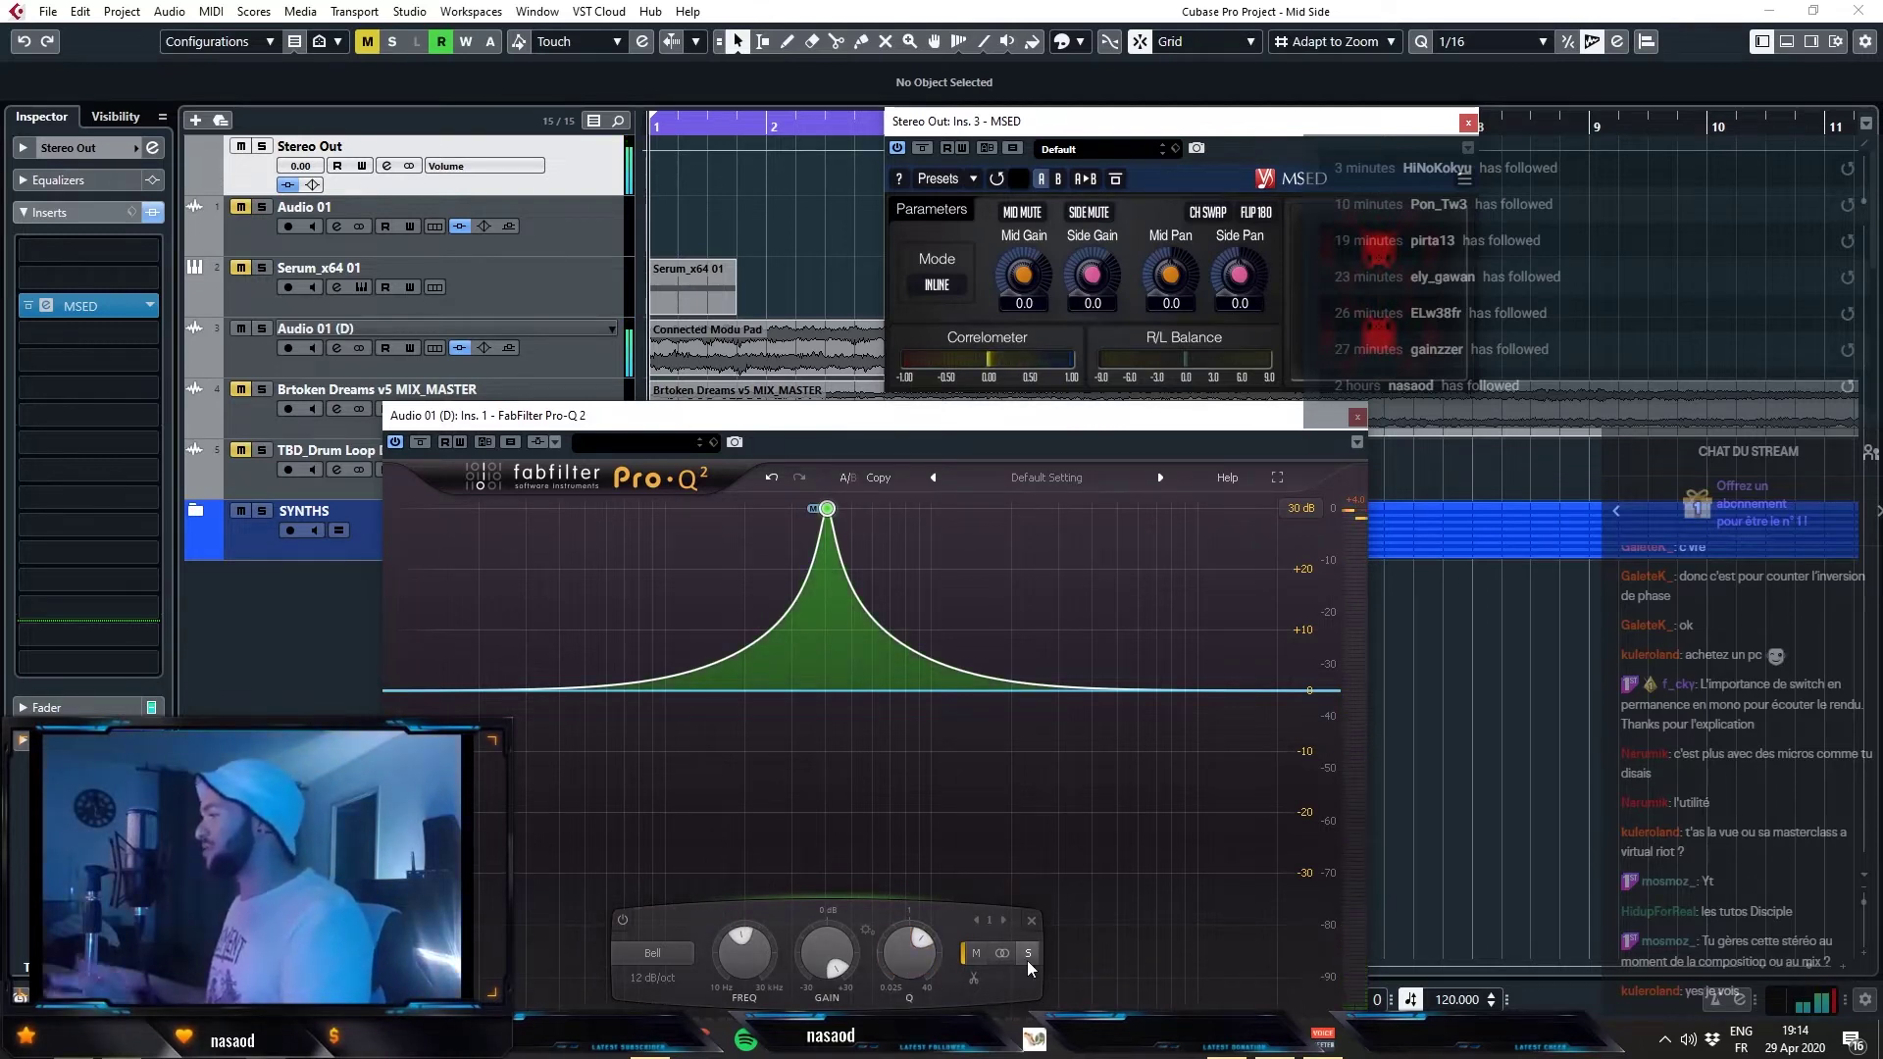
- Delete the boosted mid band from Pro-Q 2 and reposition the equalizer window
click(1032, 921)
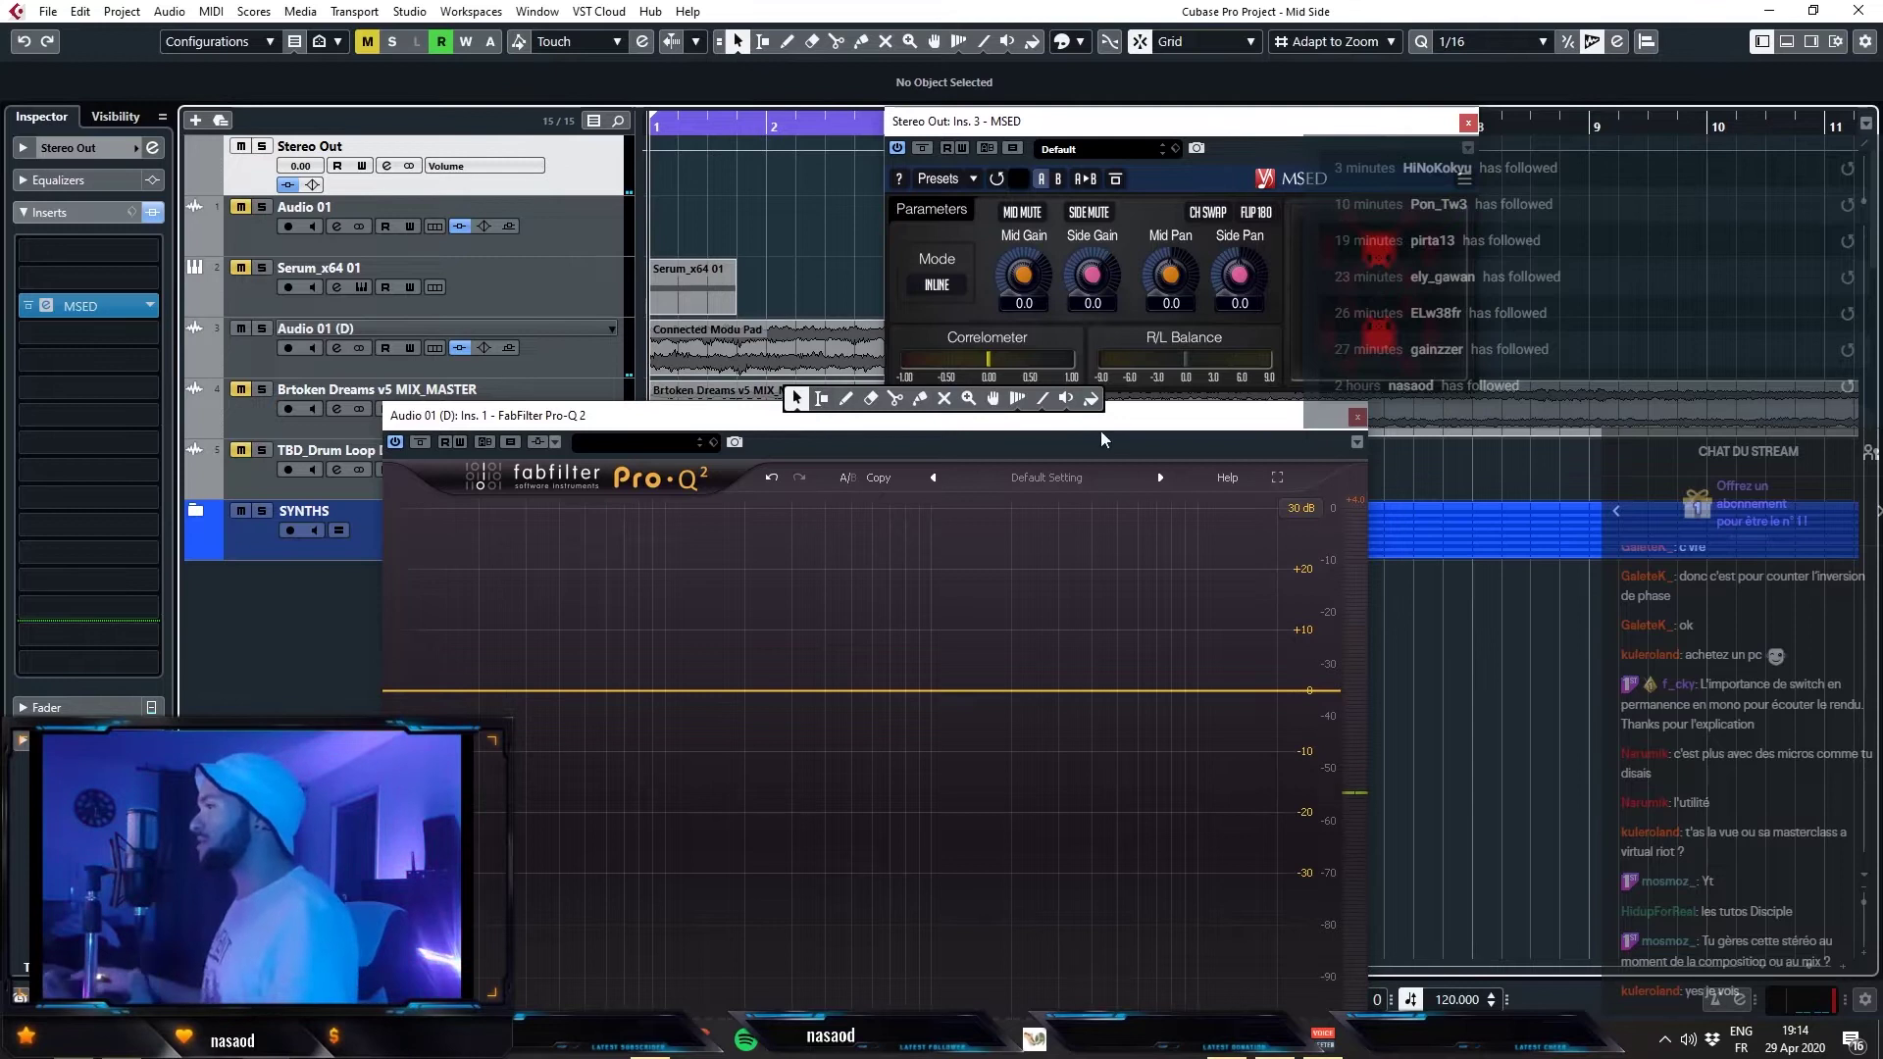
drag(1133, 412, 1085, 230)
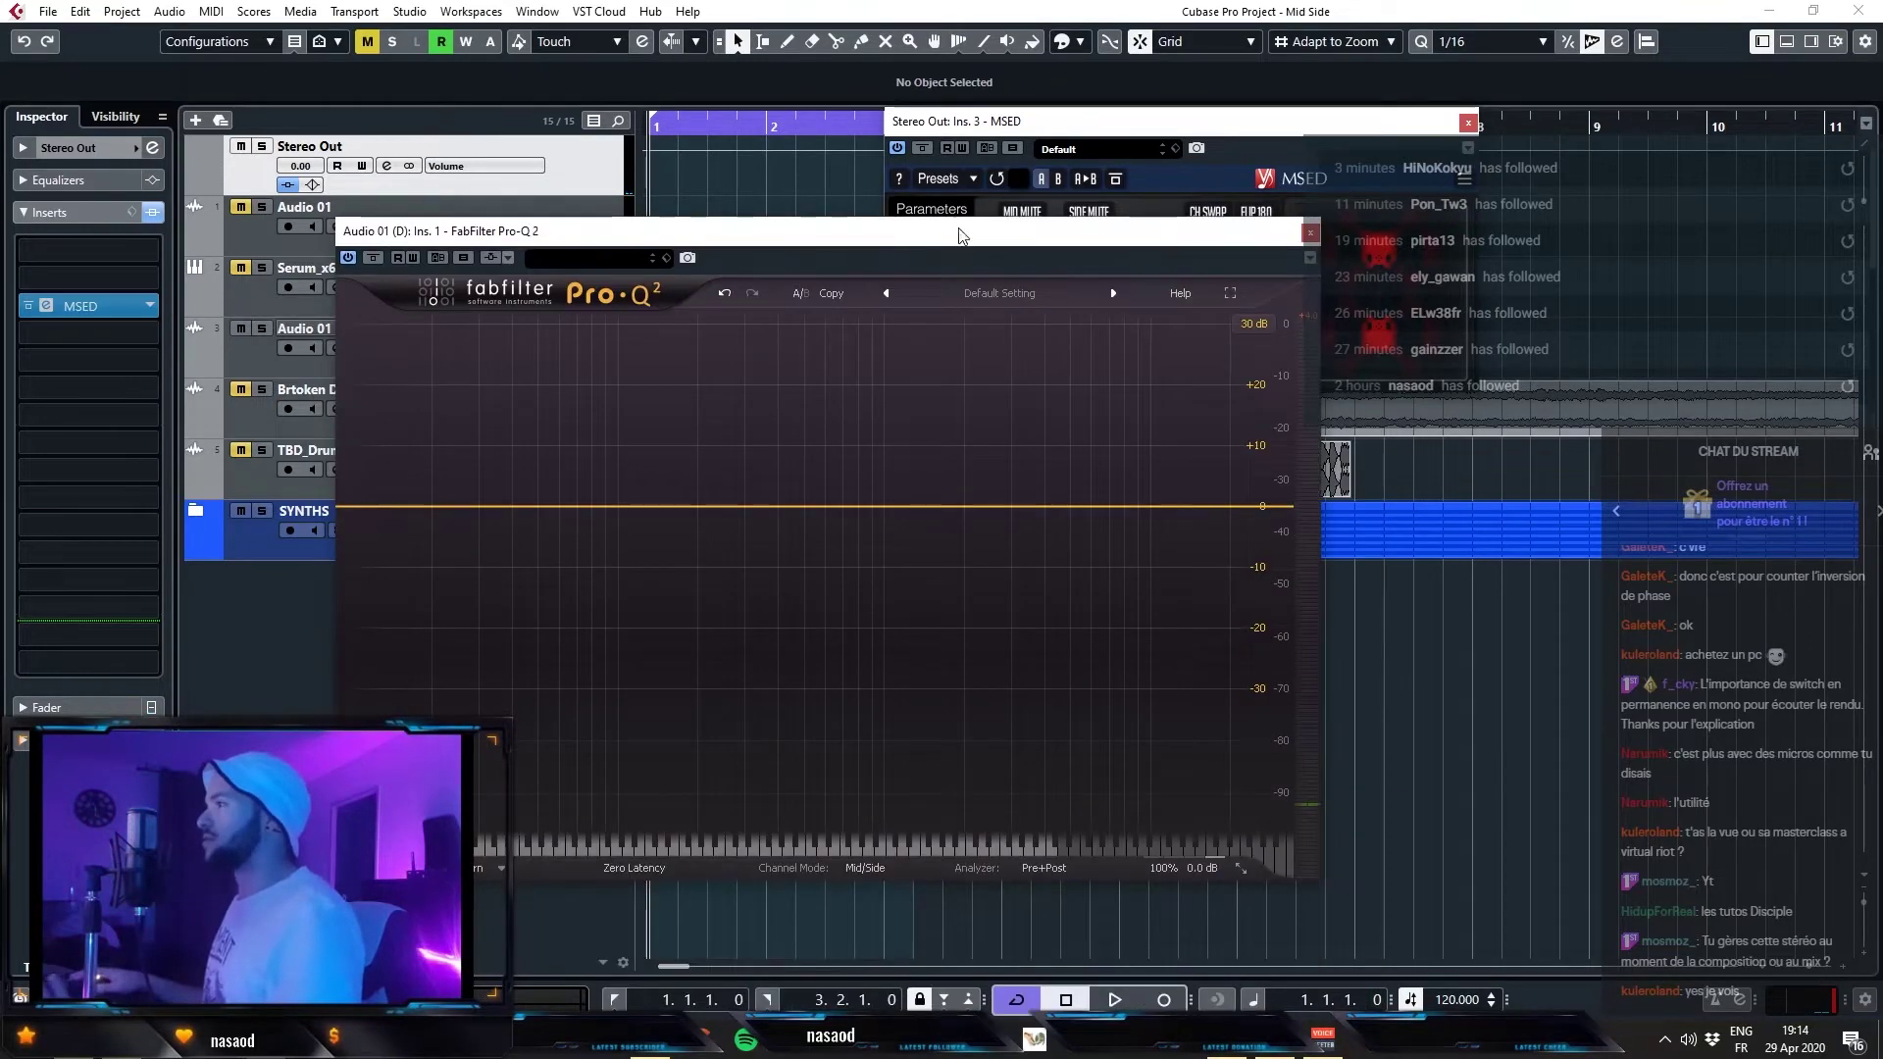
- Add a low-cut filter at about 28 Hz in Pro-Q 2 and audition it briefly
drag(366, 563, 467, 513)
key(space)
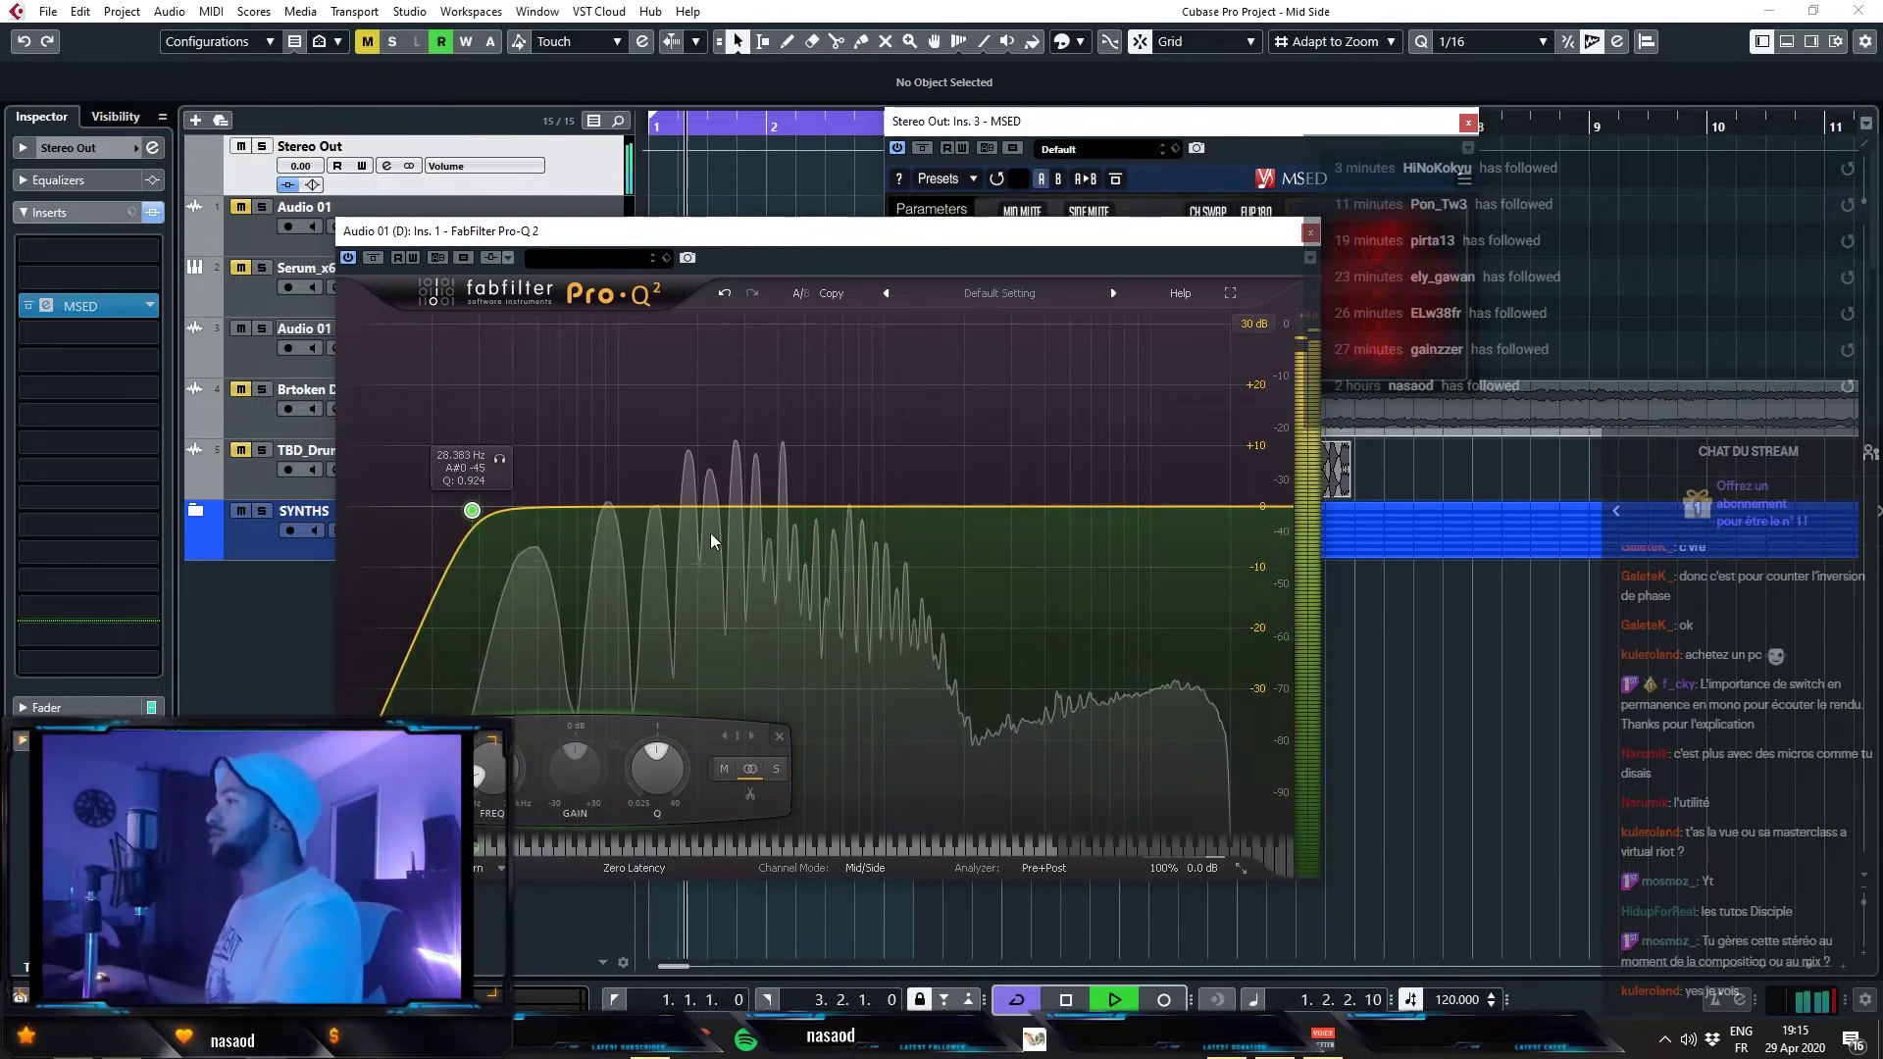
key(space)
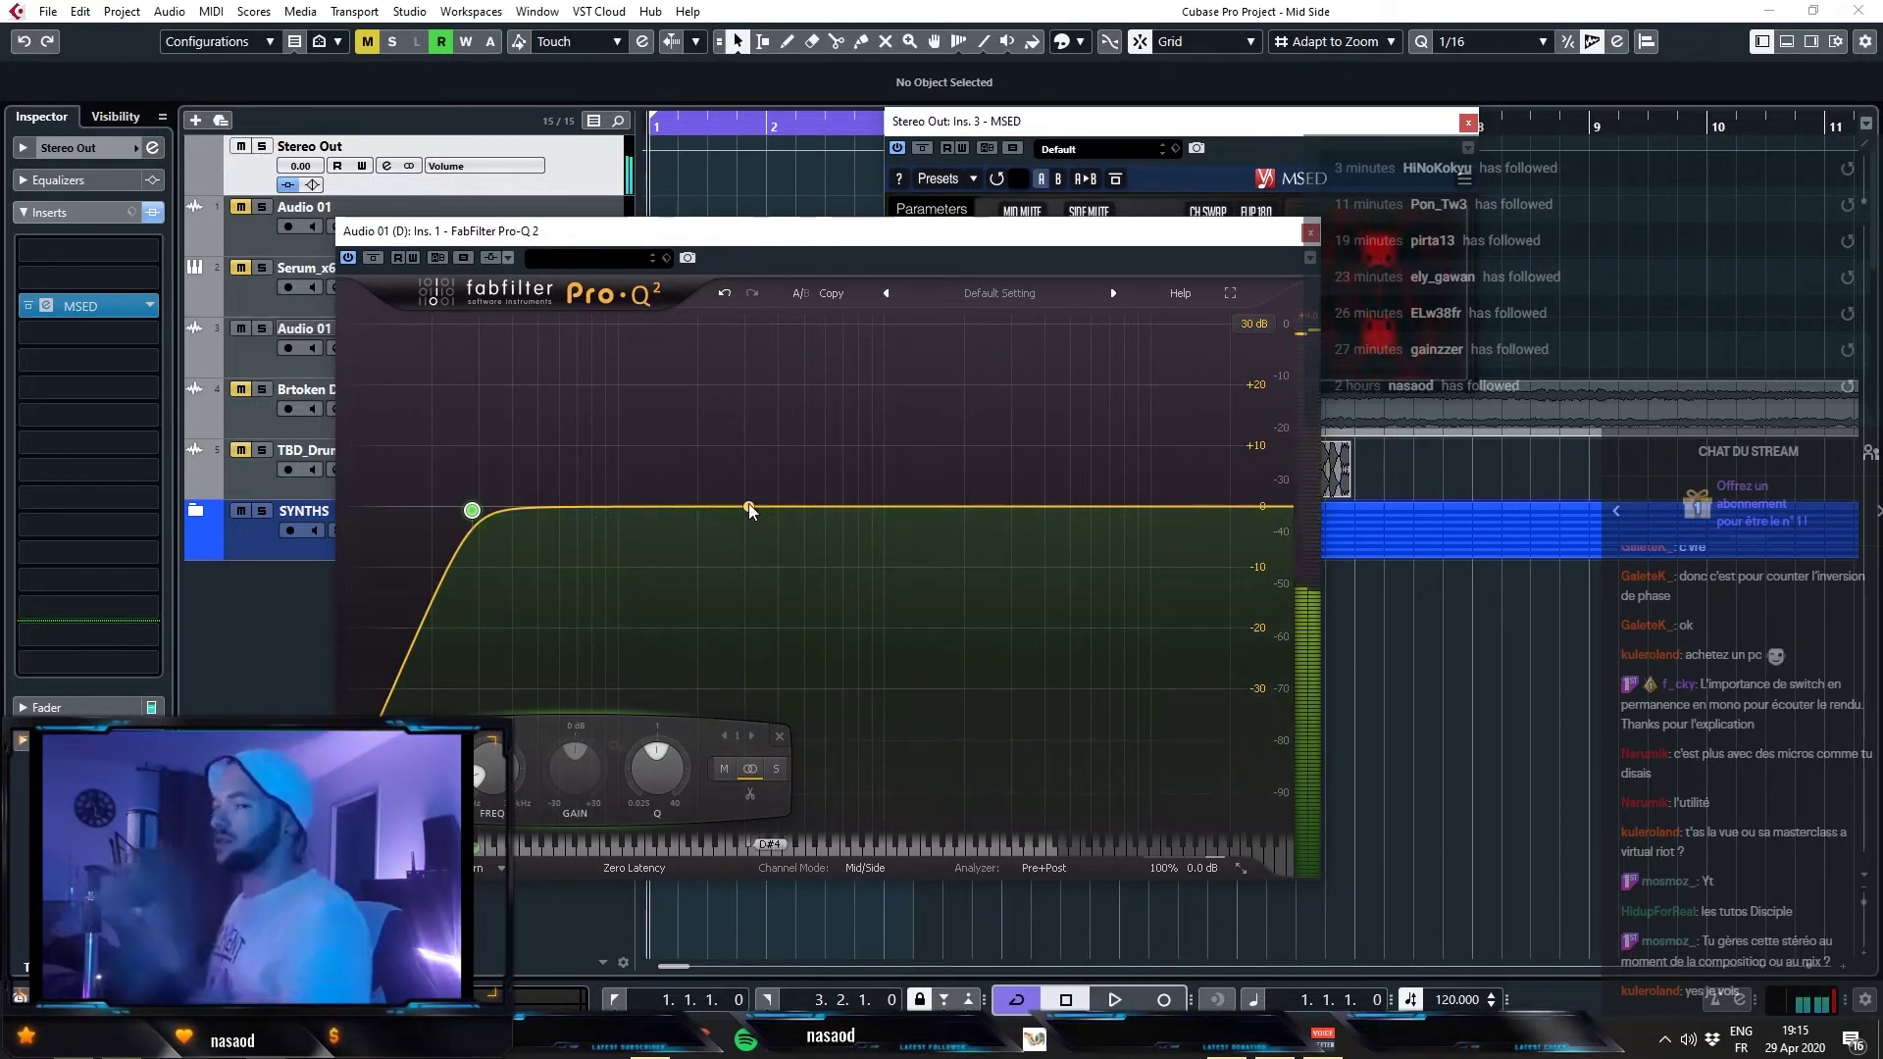
- Add a side-only bell cut of about 23 dB at about 410 Hz, with Q about 5.2, and audition it
drag(731, 504, 780, 585)
click(985, 769)
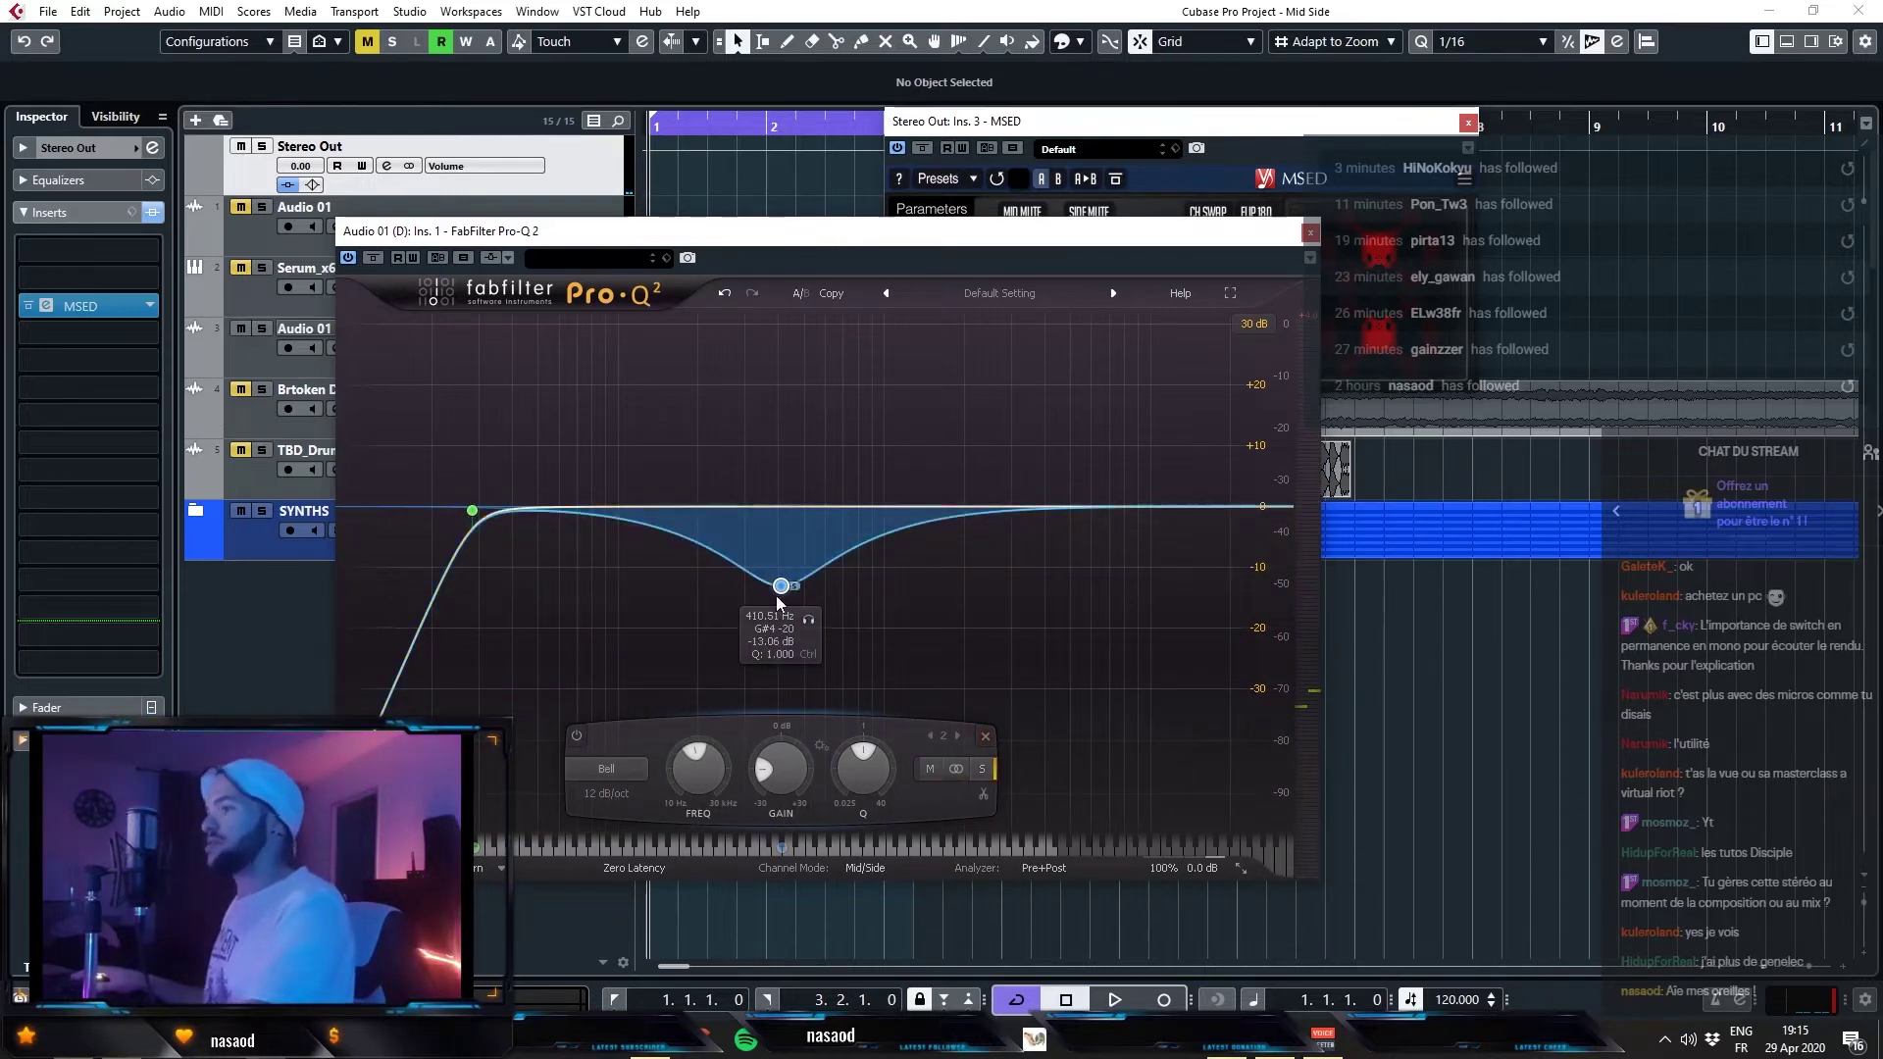
key(space)
drag(781, 585, 783, 645)
scroll(775, 616, up, 2)
scroll(785, 636, up, 5)
key(space)
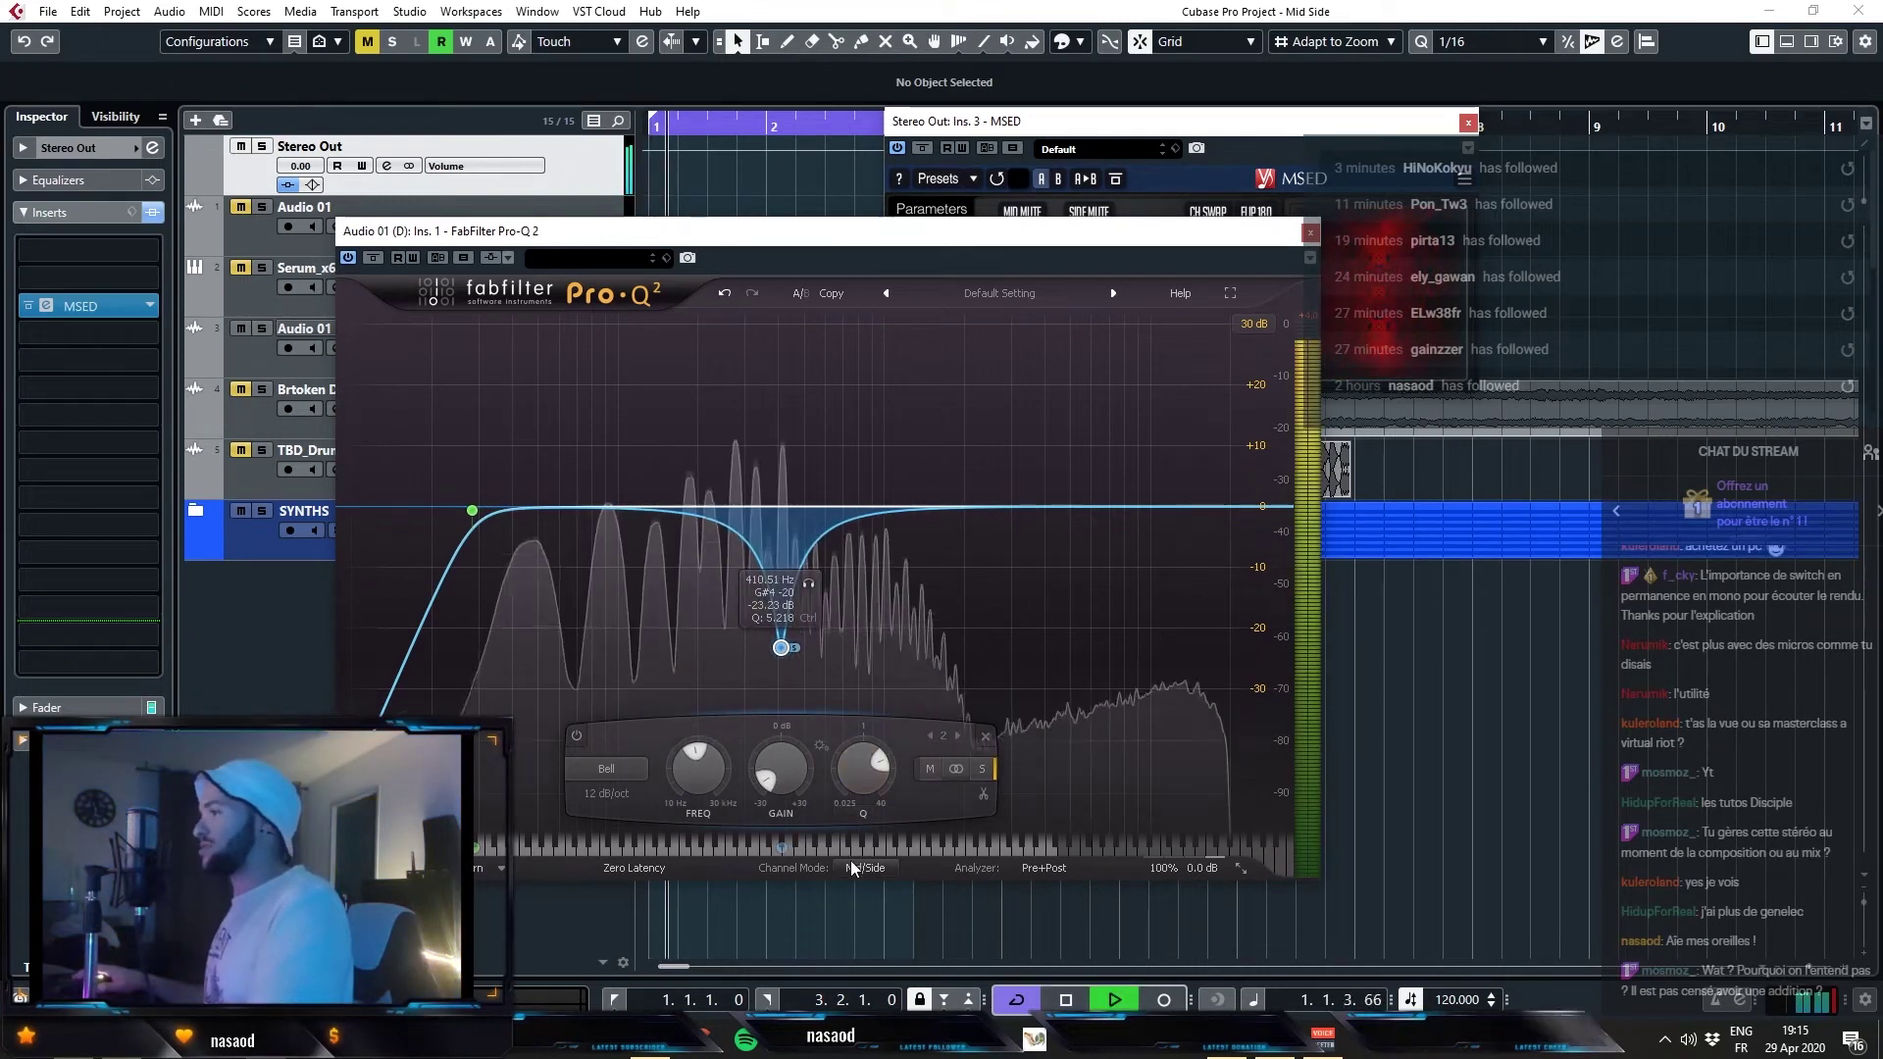
key(space)
- Lower the low-cut filter to about 23 Hz, sweep it up towards the bell cut and audition it
drag(473, 510, 449, 512)
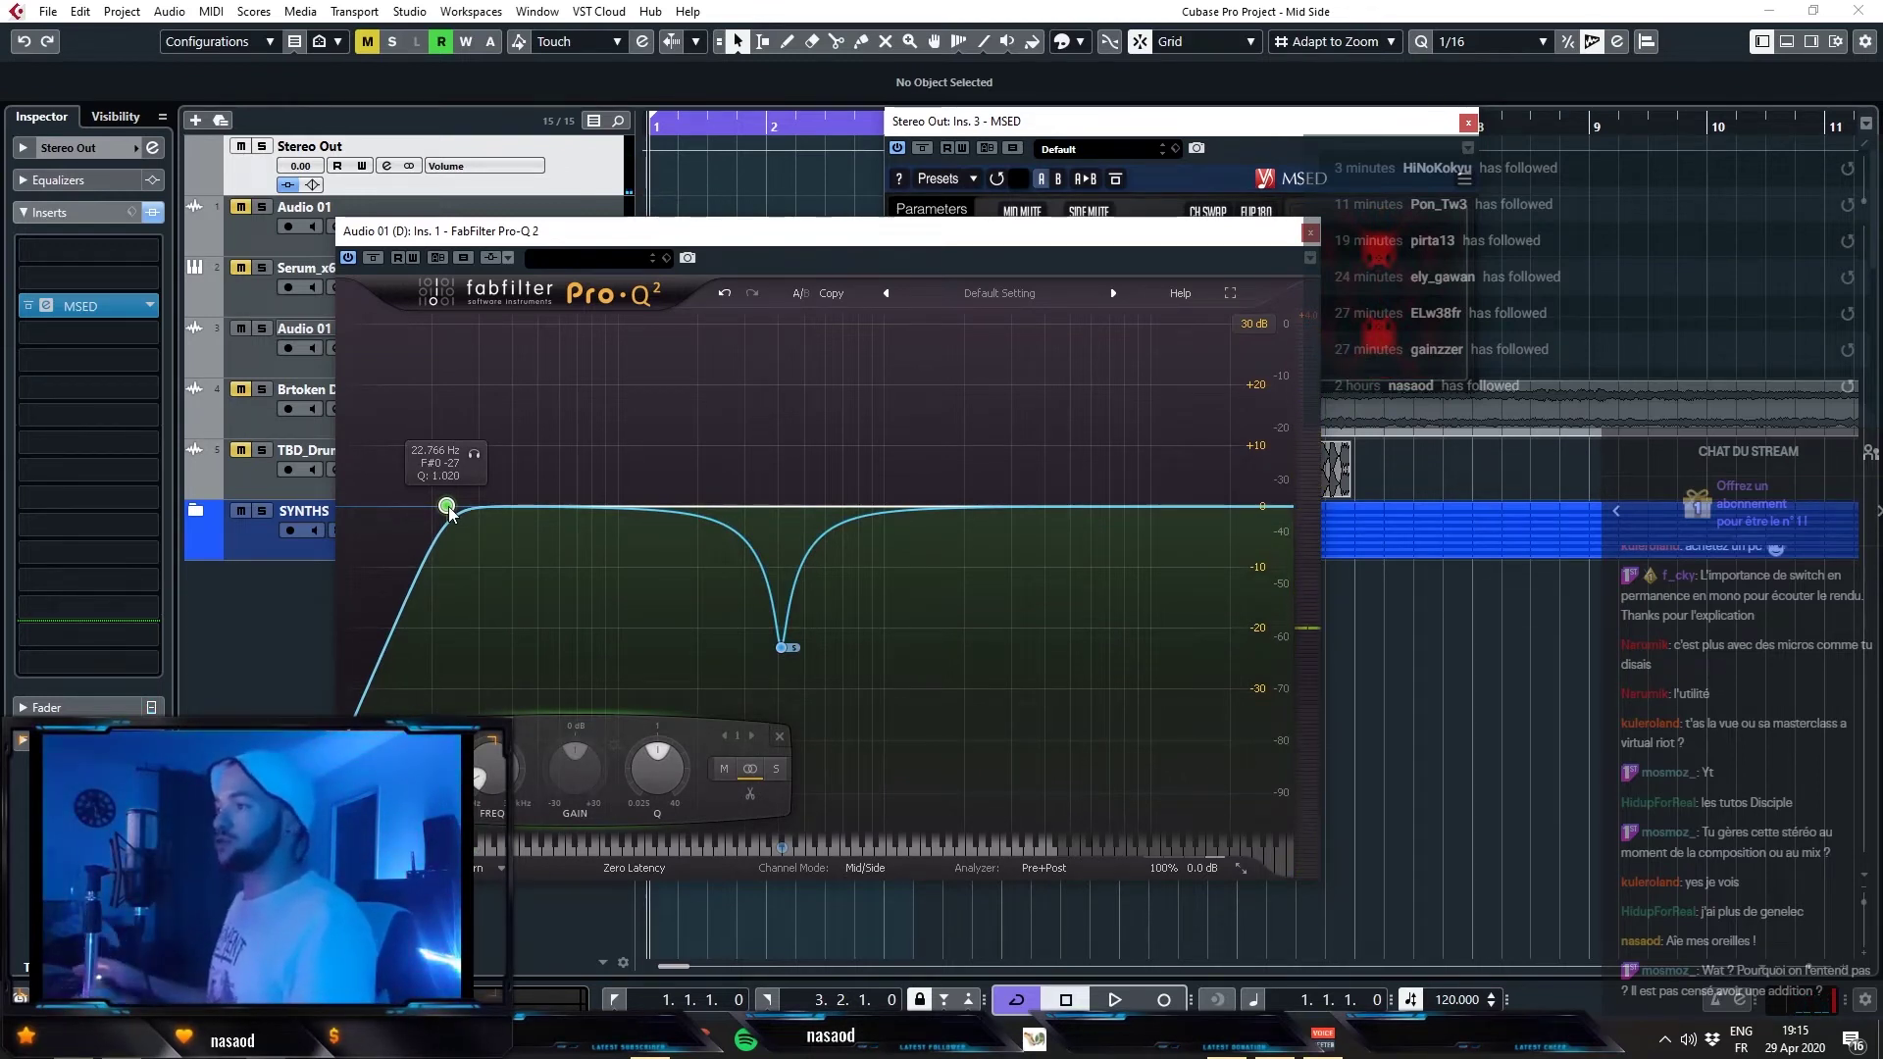
drag(448, 509, 729, 512)
key(space)
scroll(726, 512, up, 1)
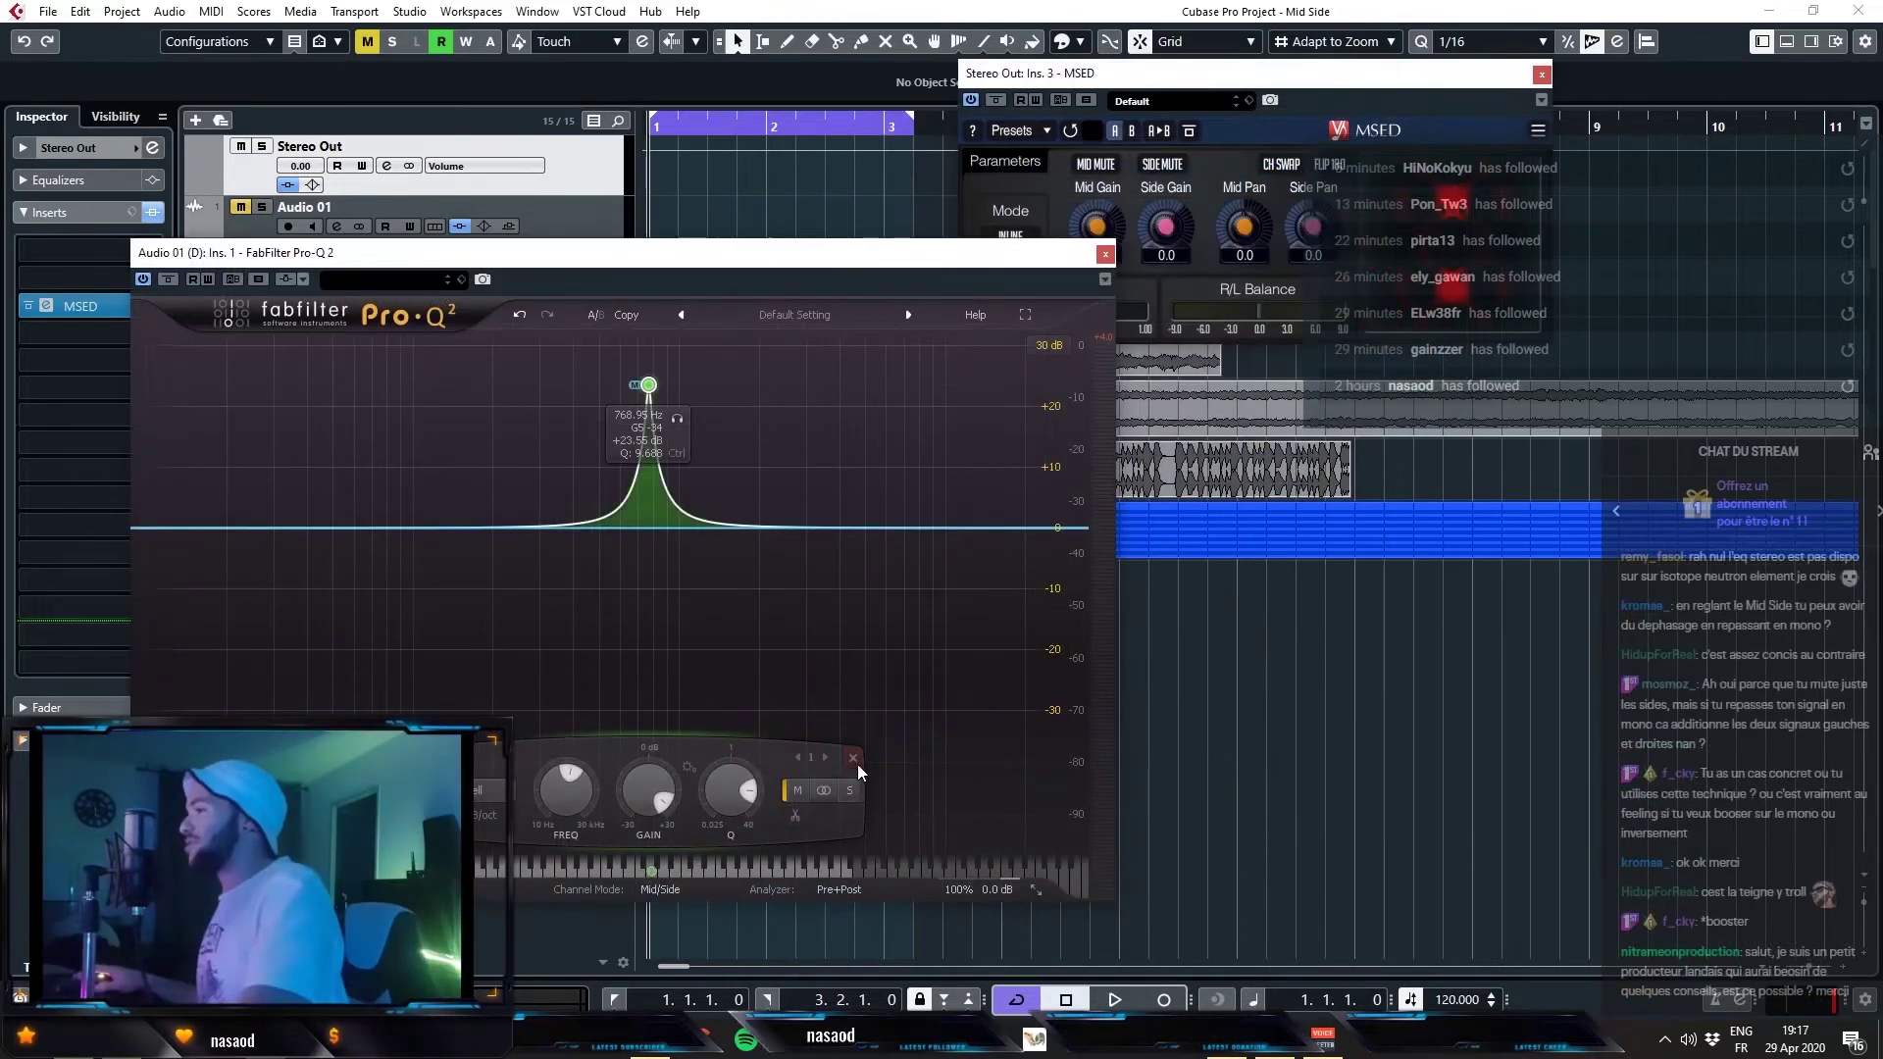
- Delete the boosted mid band and close the Pro-Q 2 window
click(854, 760)
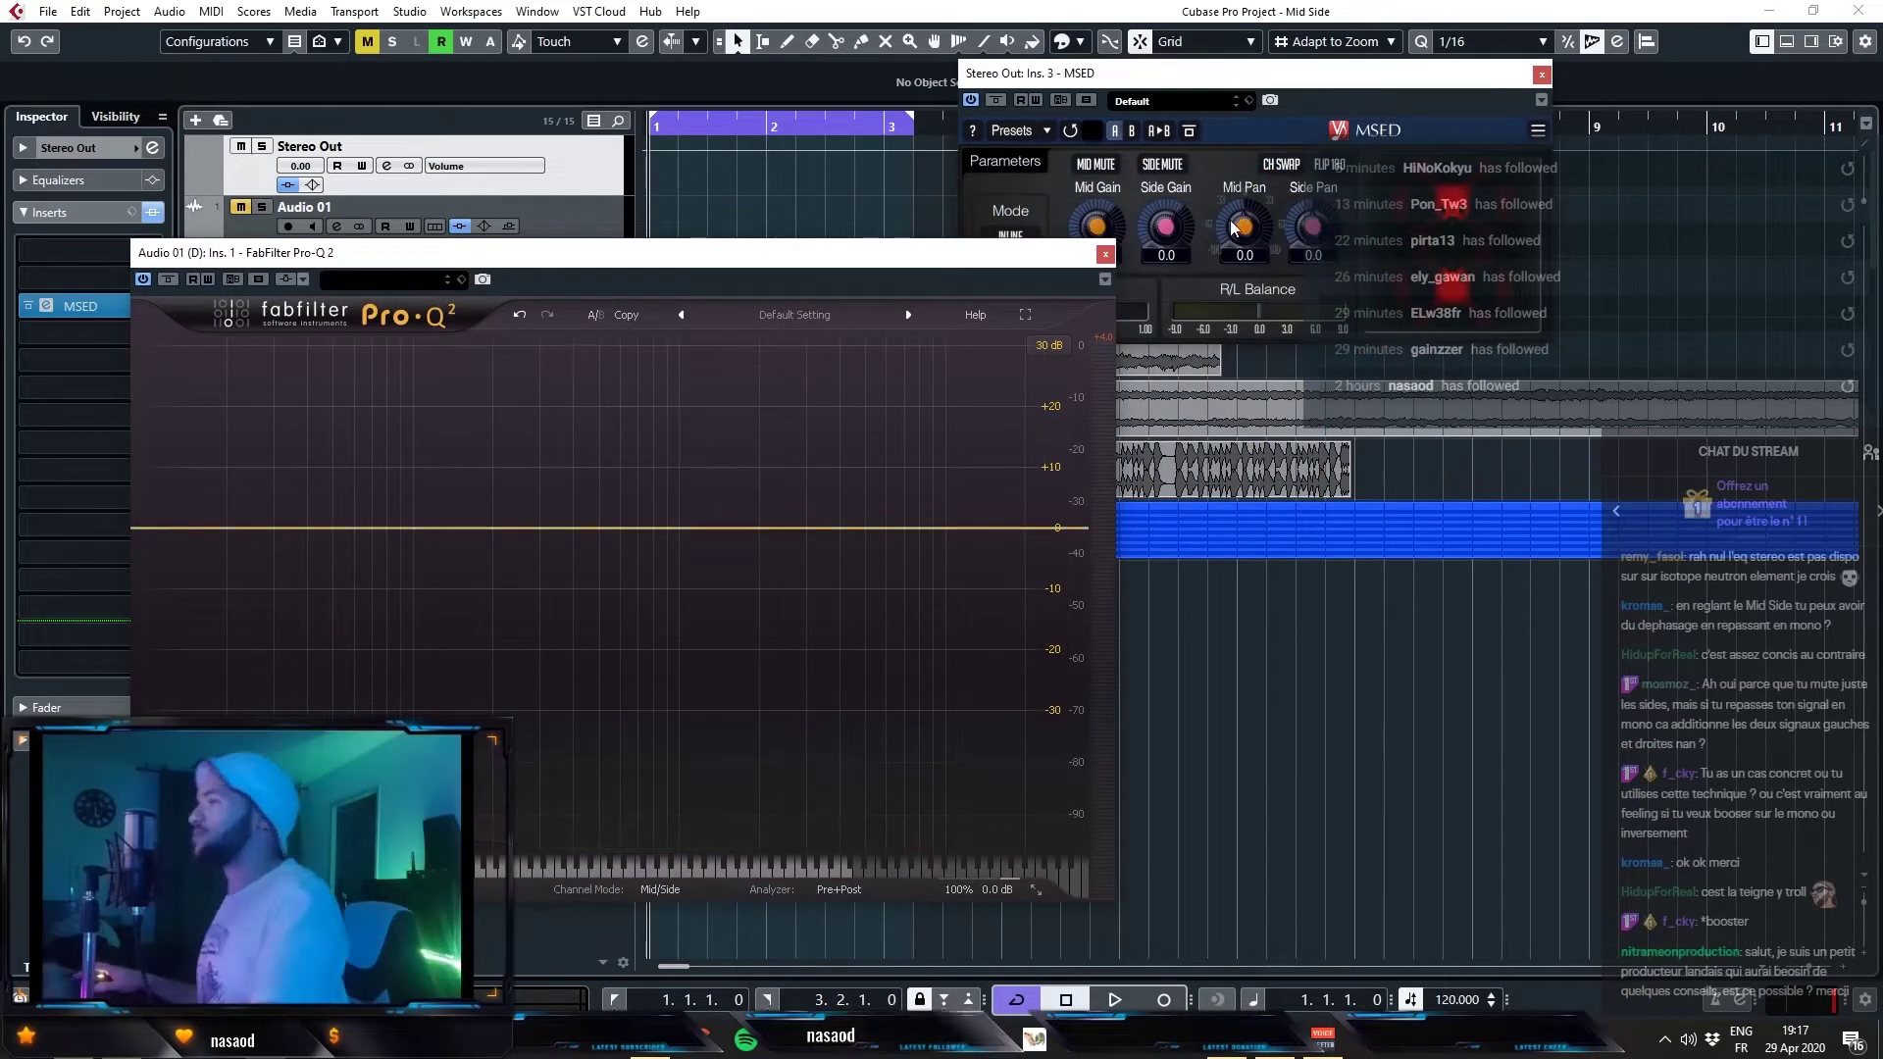
click(1105, 253)
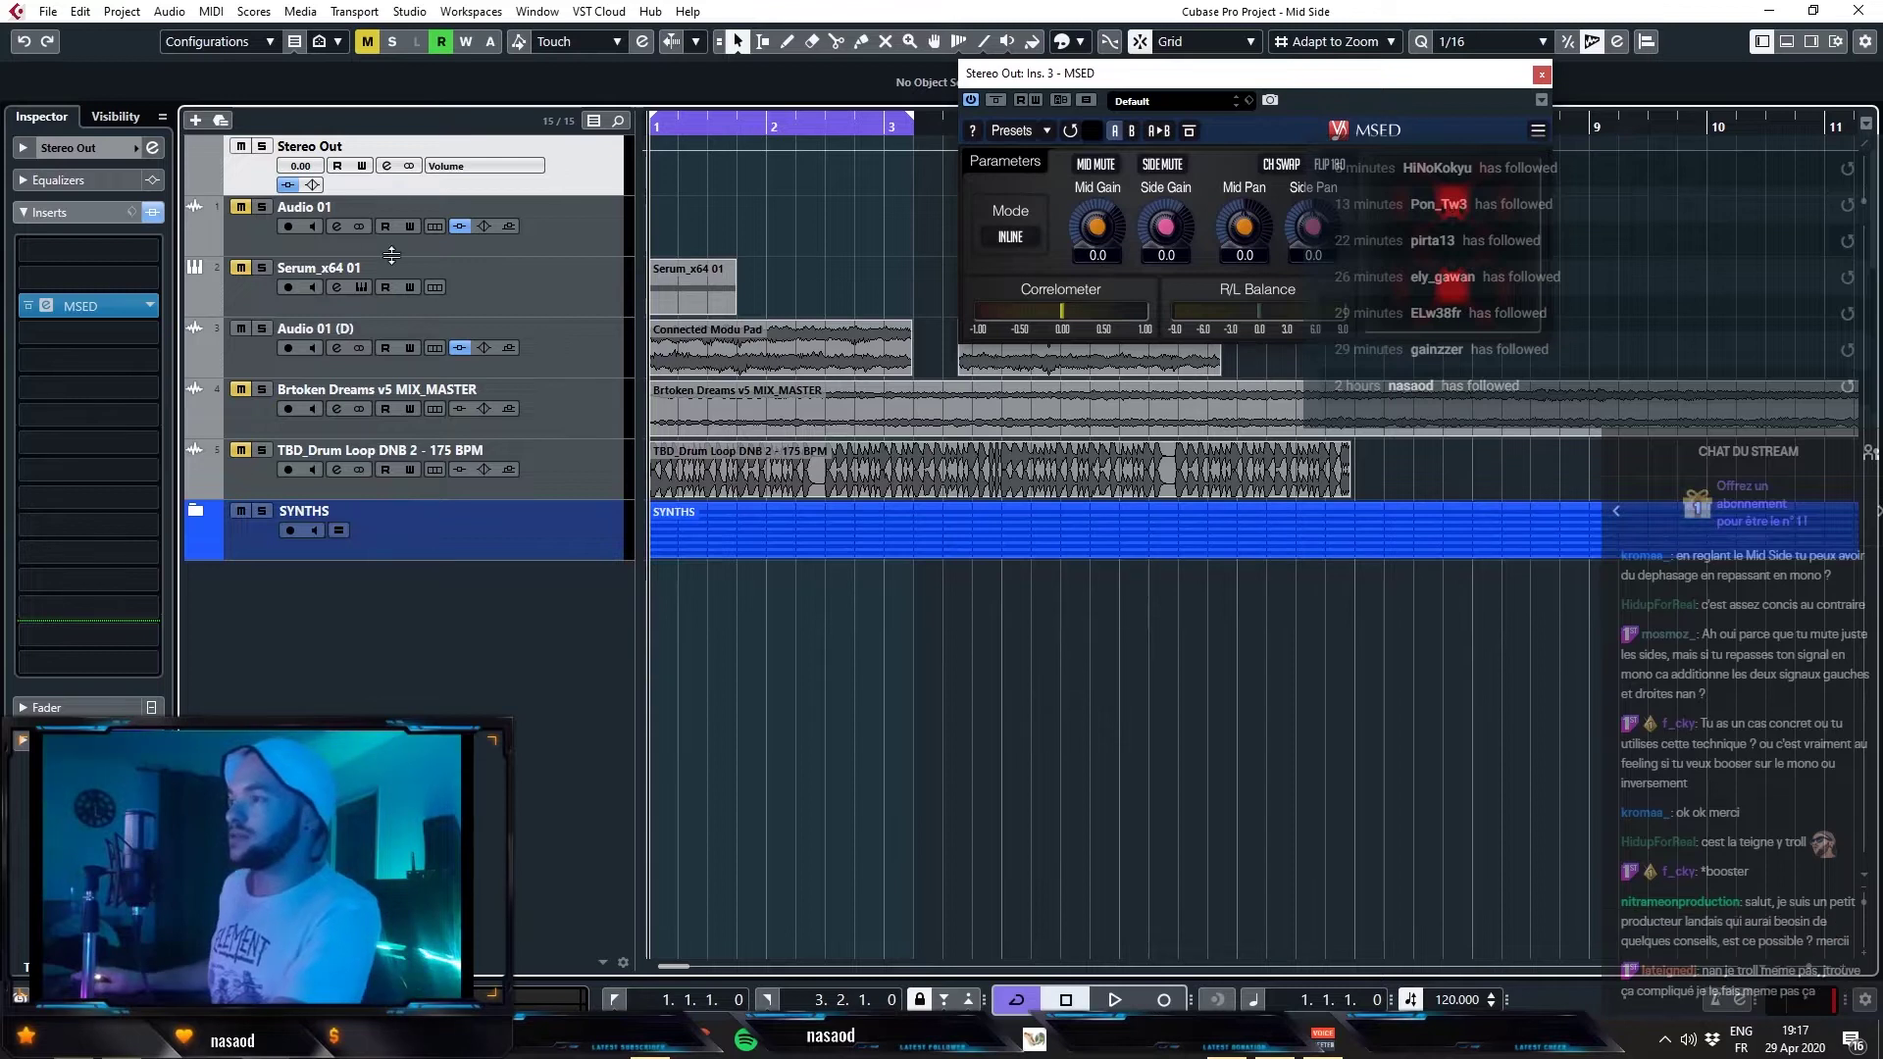
- Insert the Frequency equalizer after Pro-Q 2 on the Audio 01 (D) track
click(331, 339)
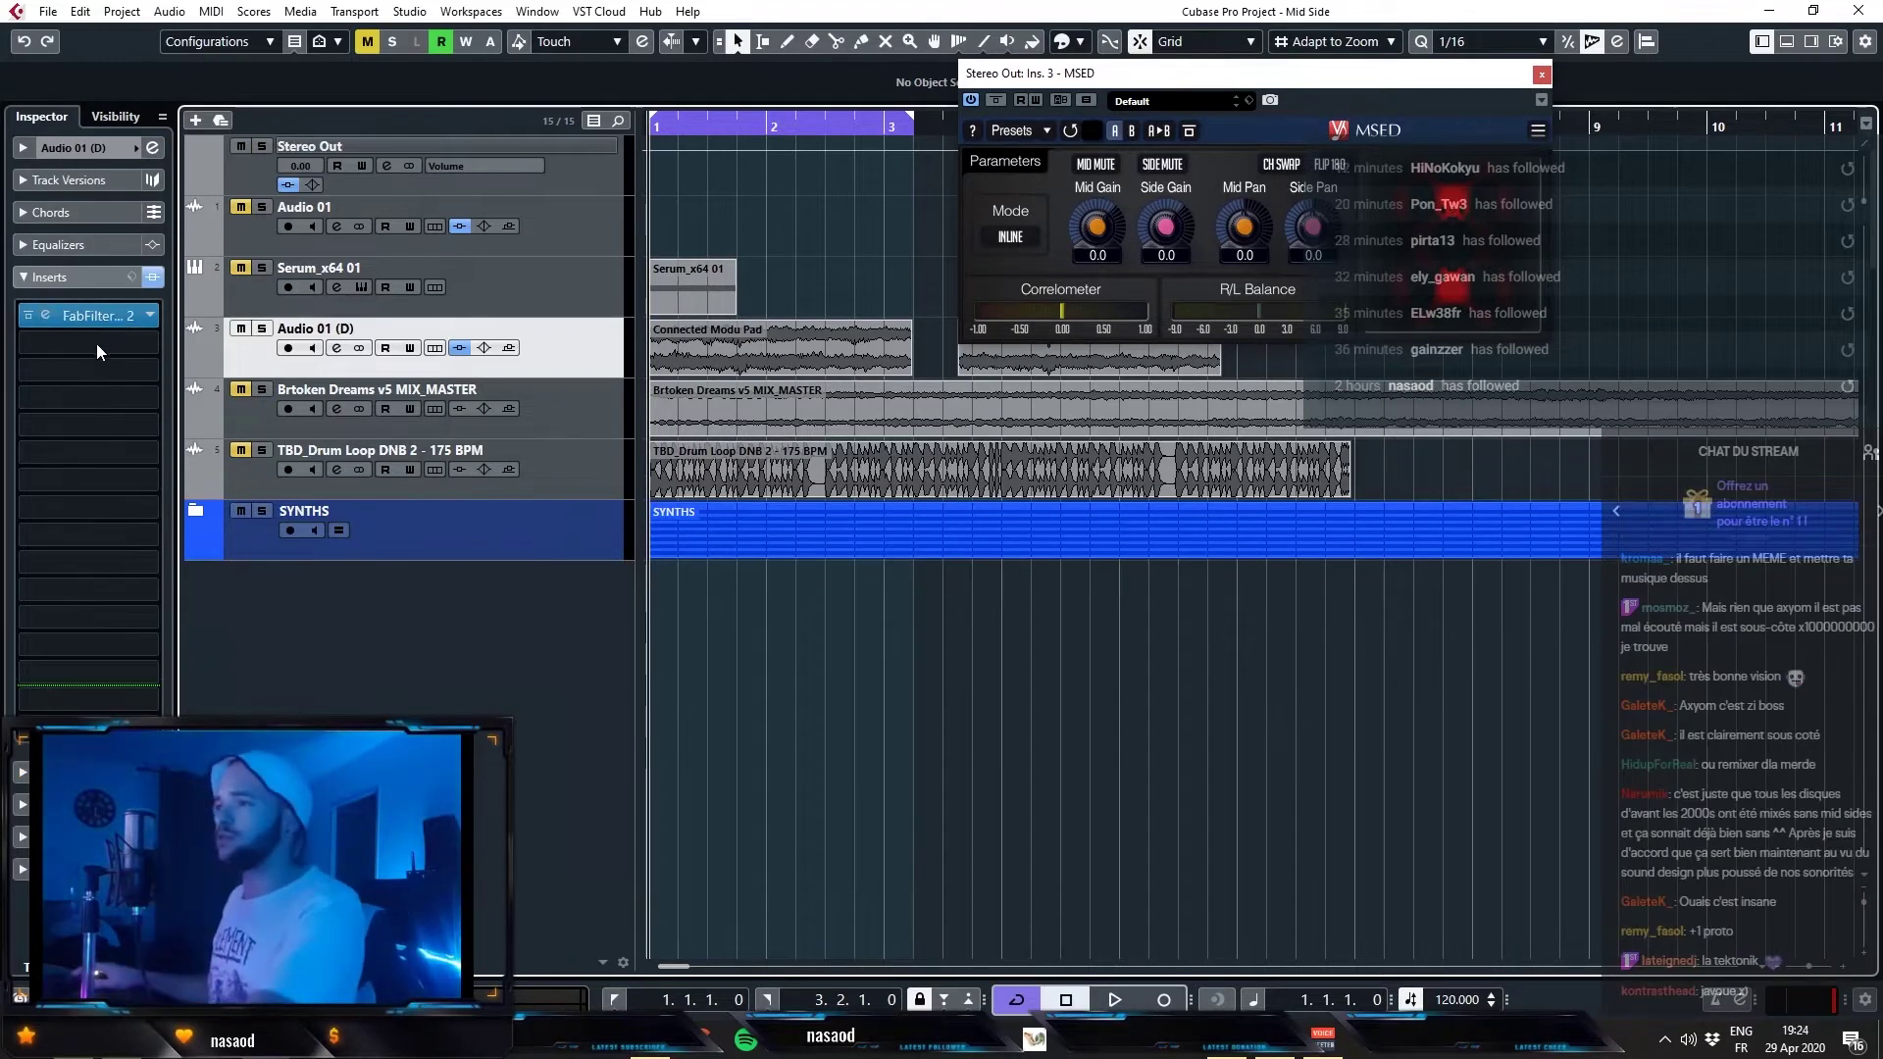
click(102, 312)
click(71, 315)
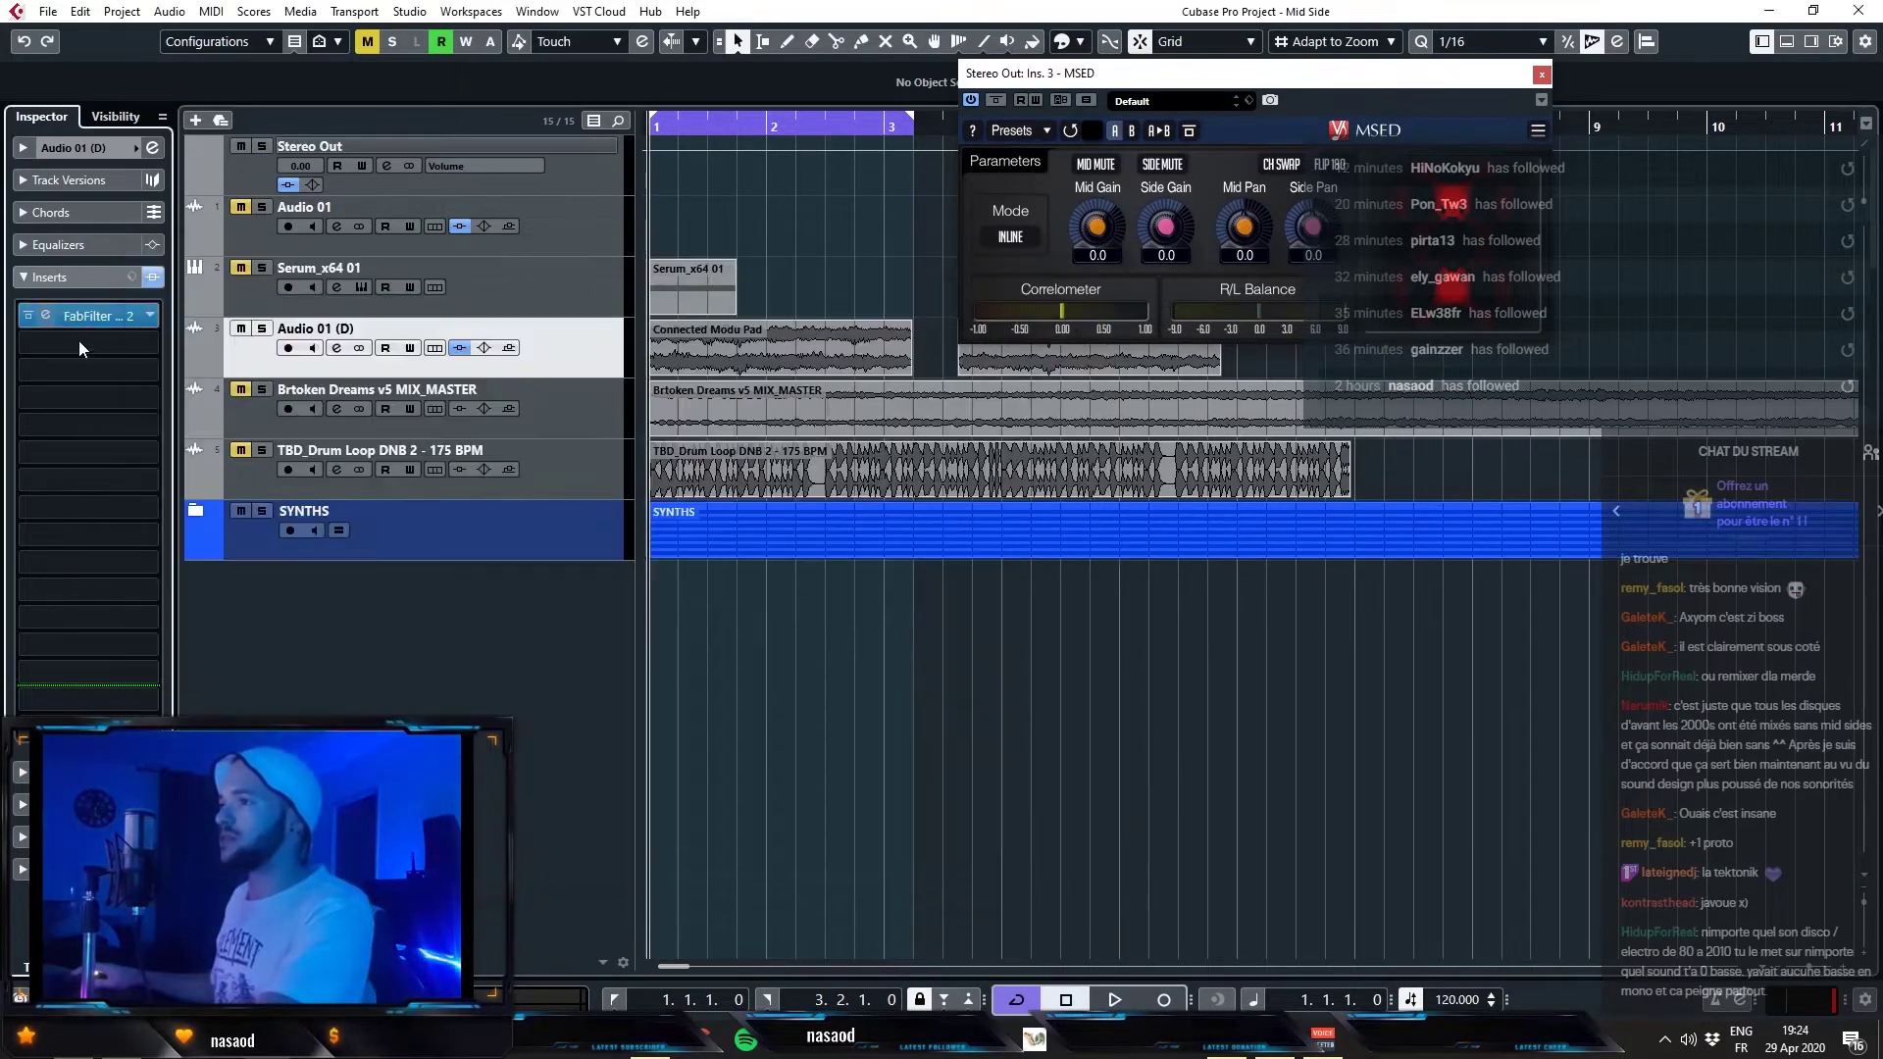
click(77, 330)
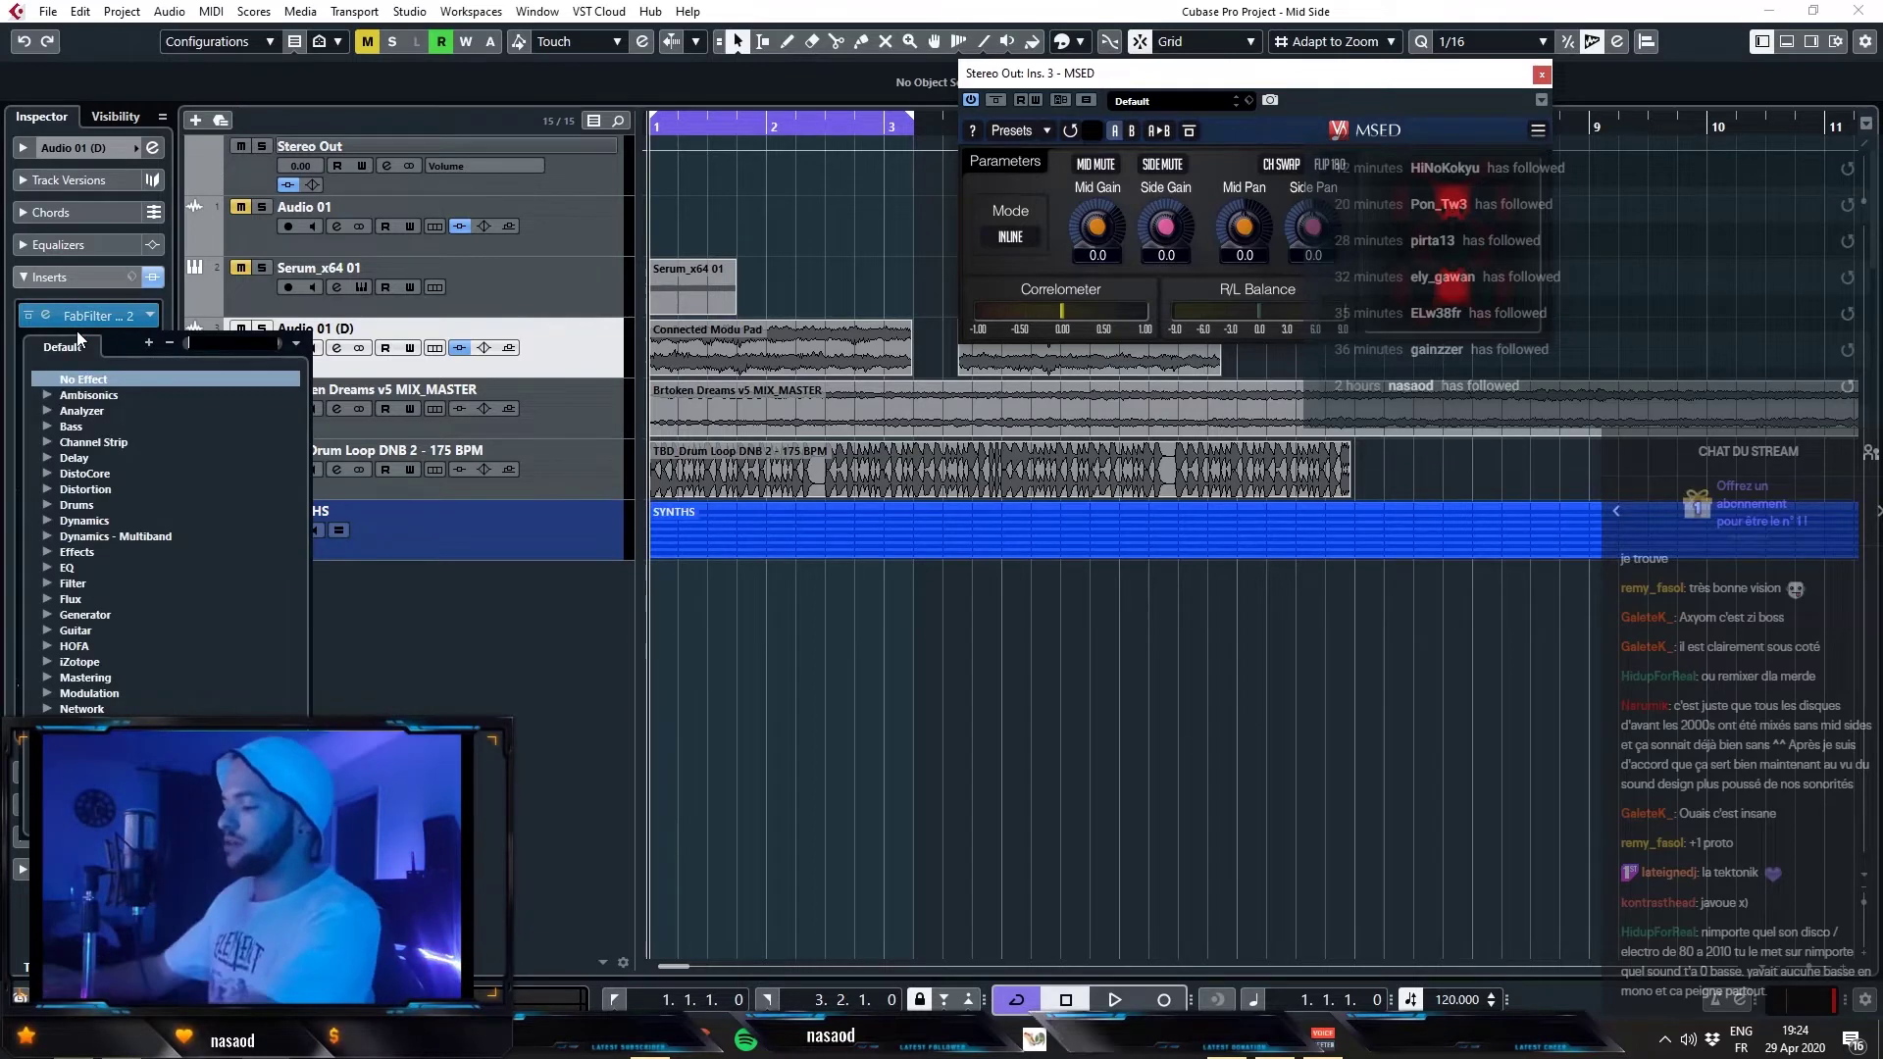
text(freq)
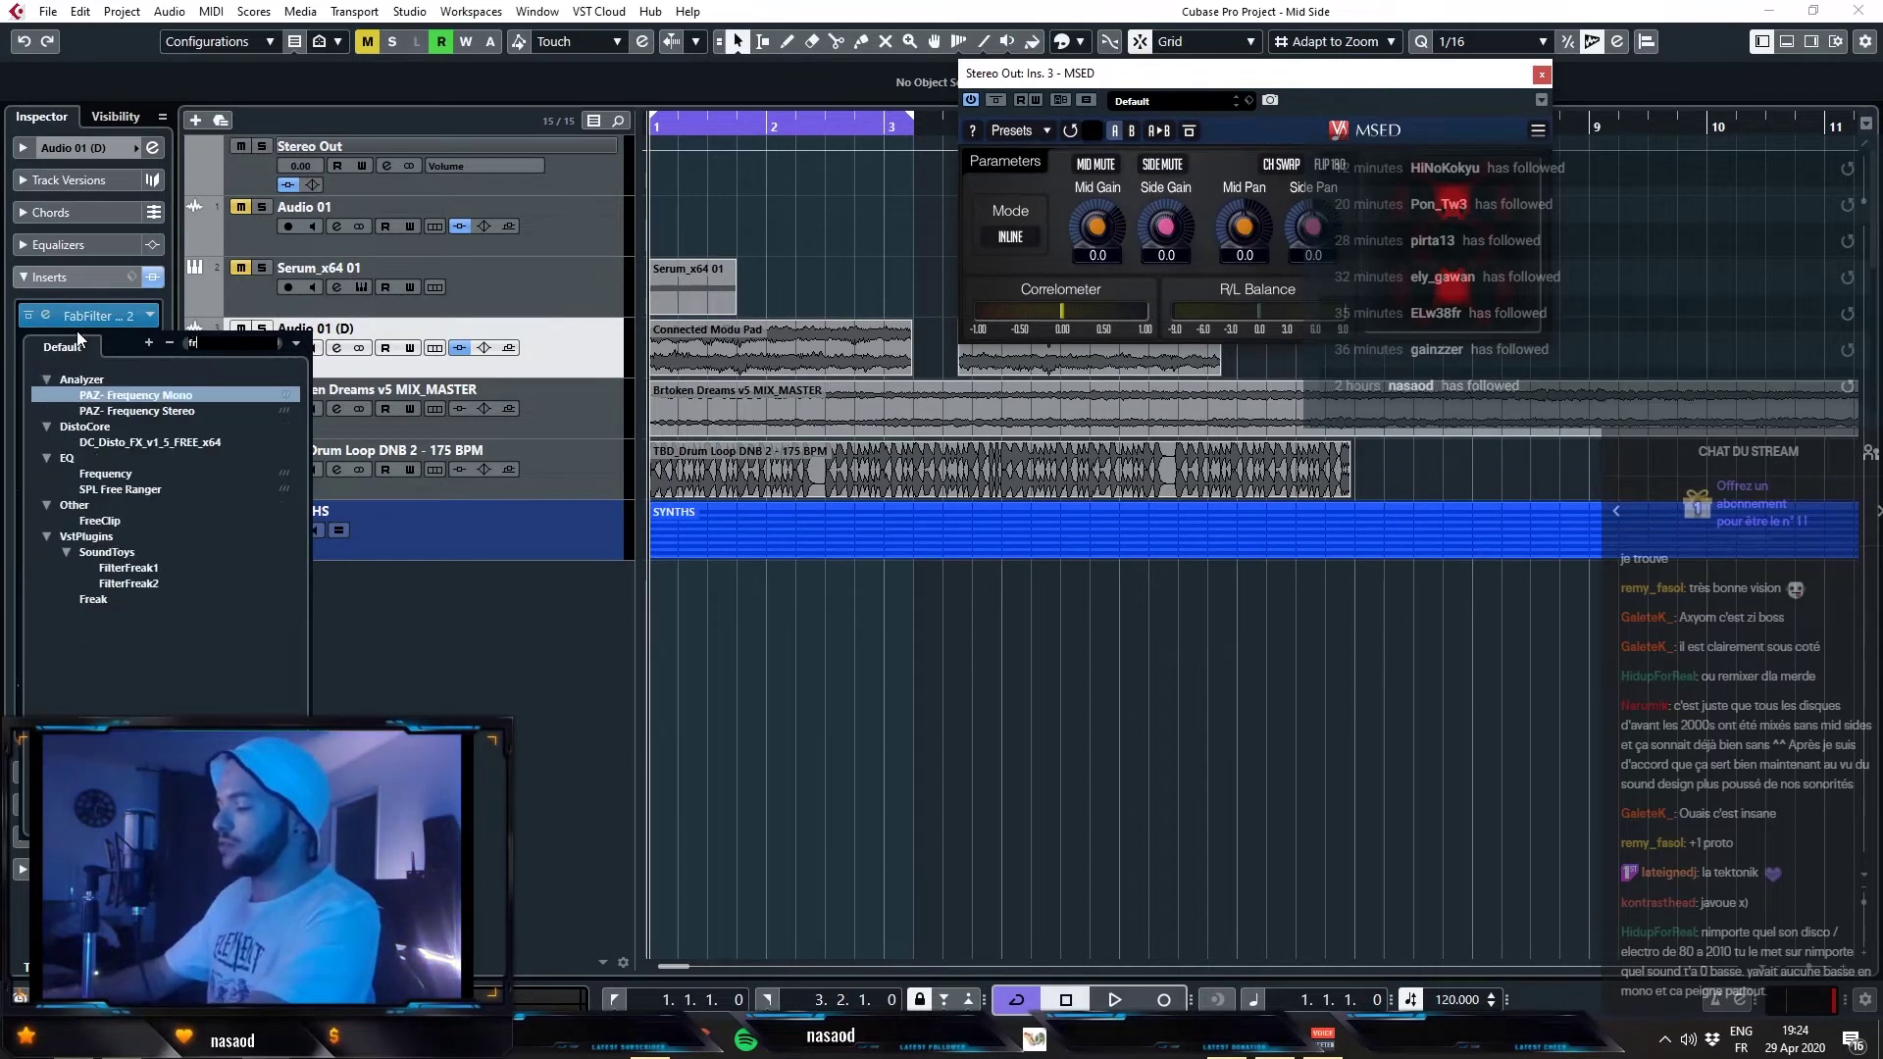
key(Return)
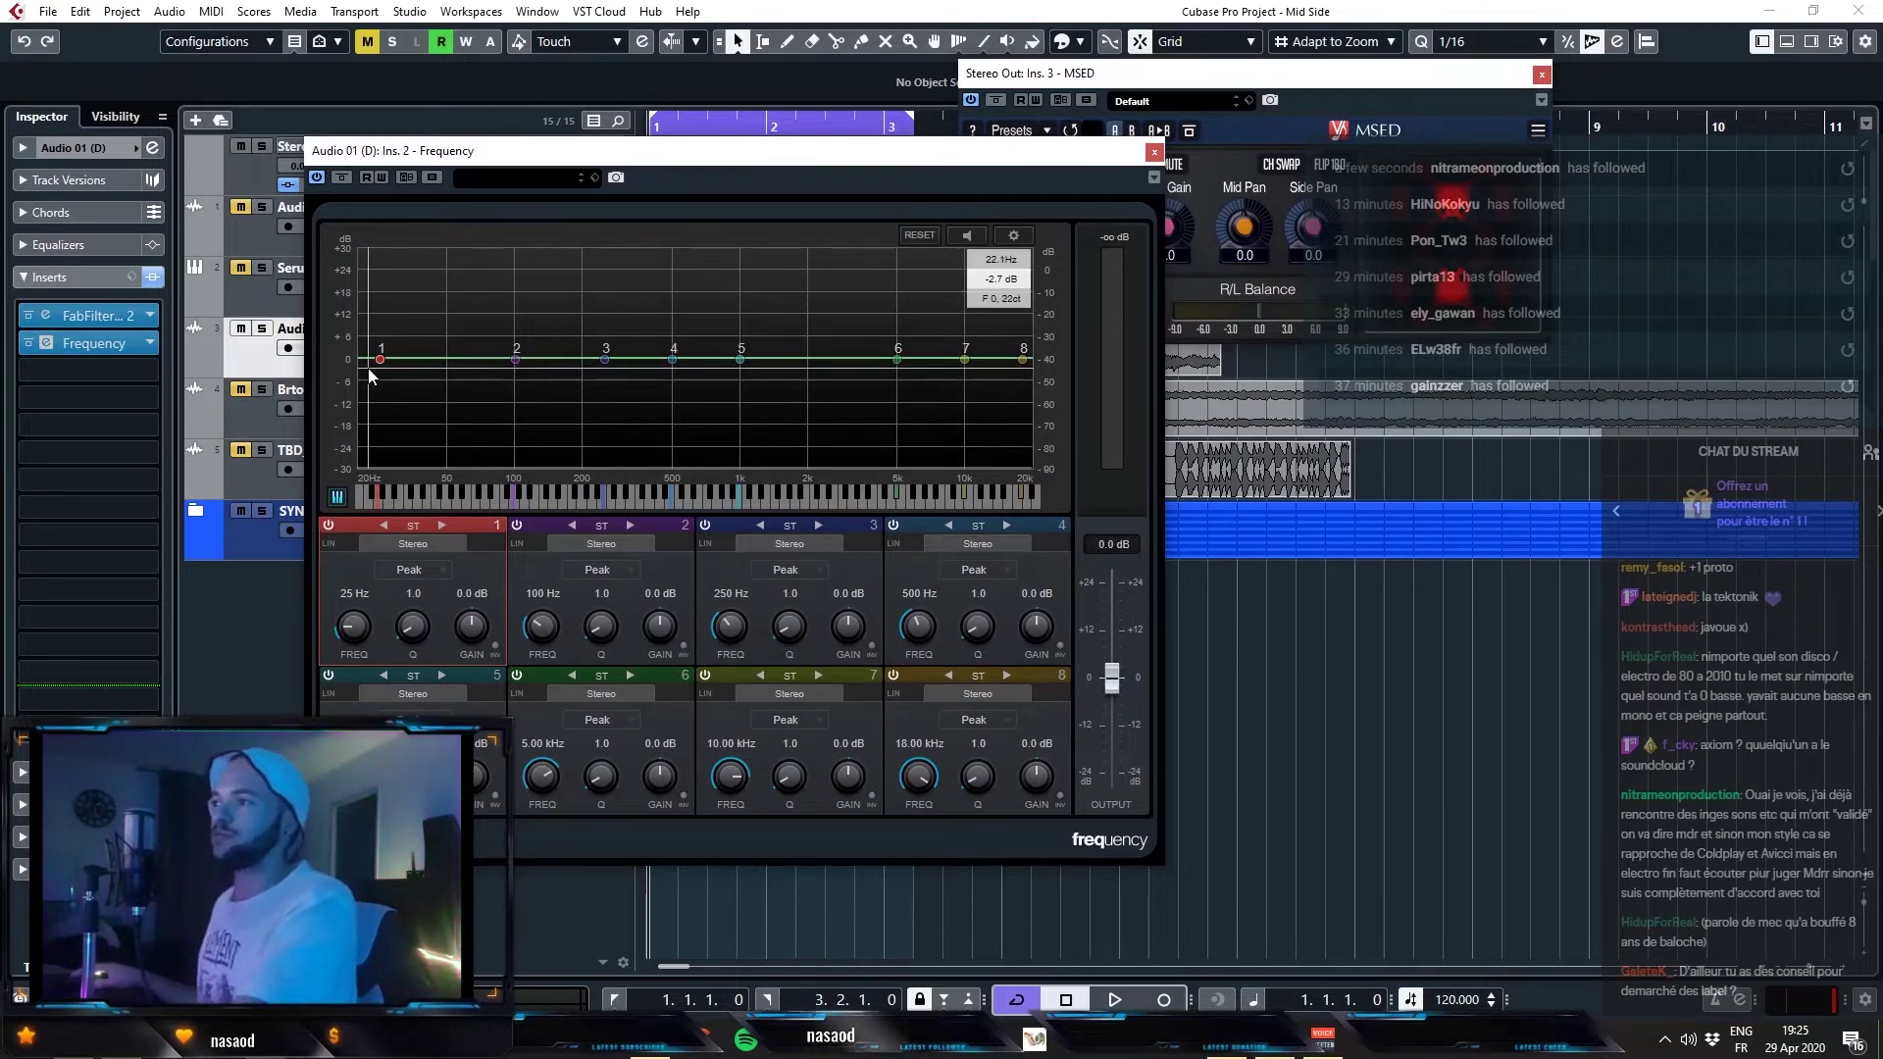
- Set Frequency's band 1 to mid/side mode and boost its mid signal about 20.4 dB at 90 Hz, with Q 4.7
drag(385, 333, 428, 312)
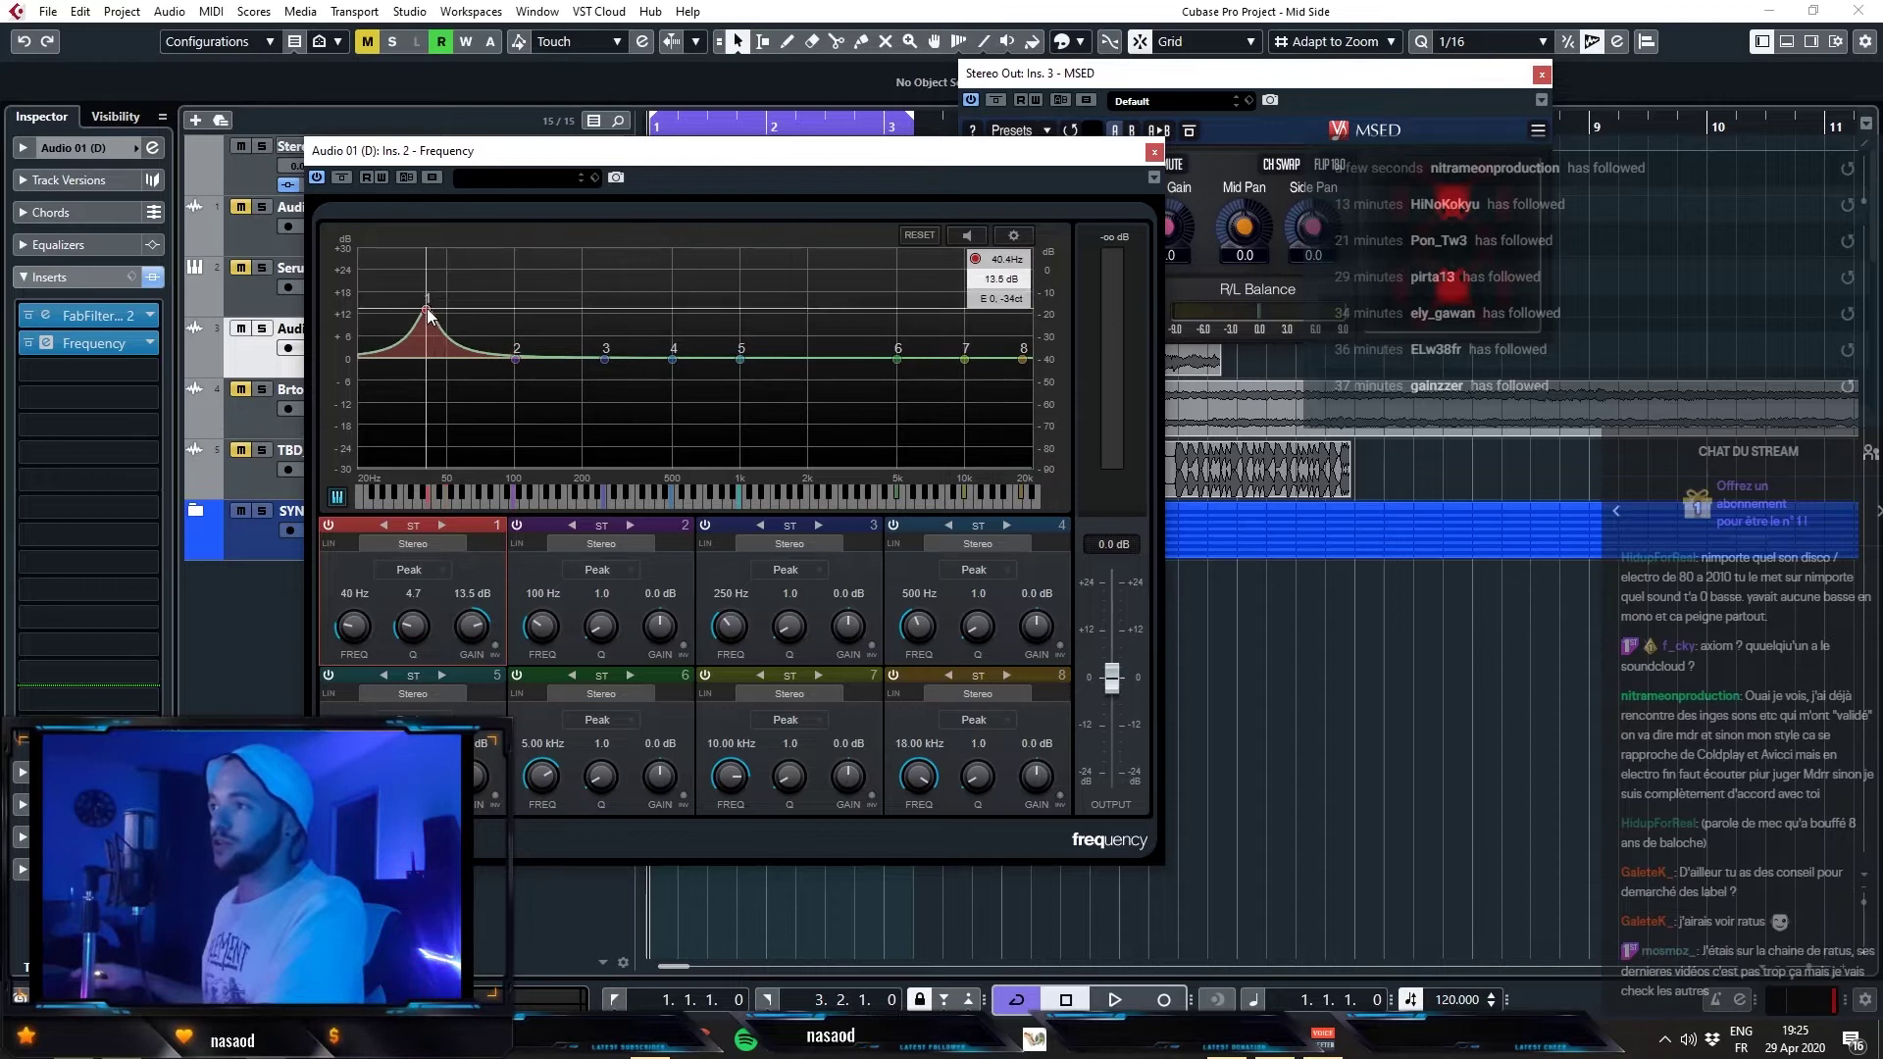
click(442, 525)
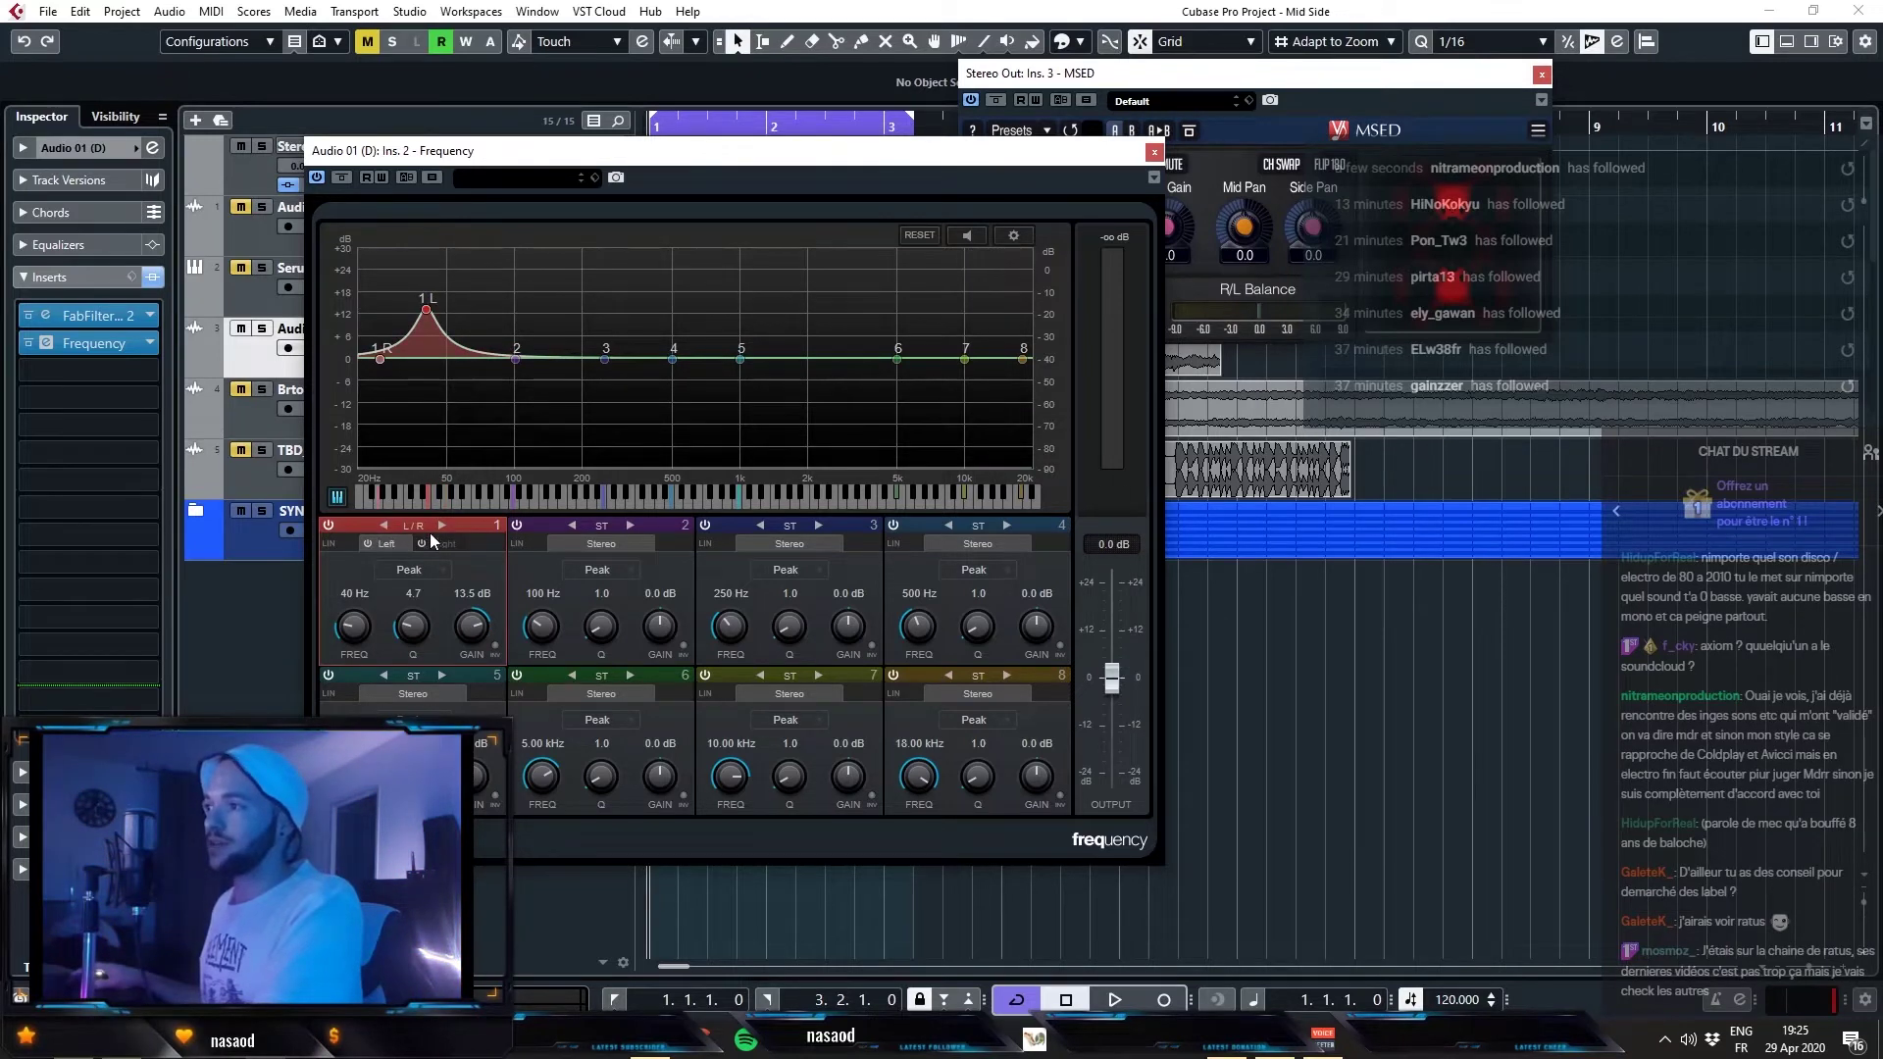
click(440, 525)
drag(426, 310, 477, 288)
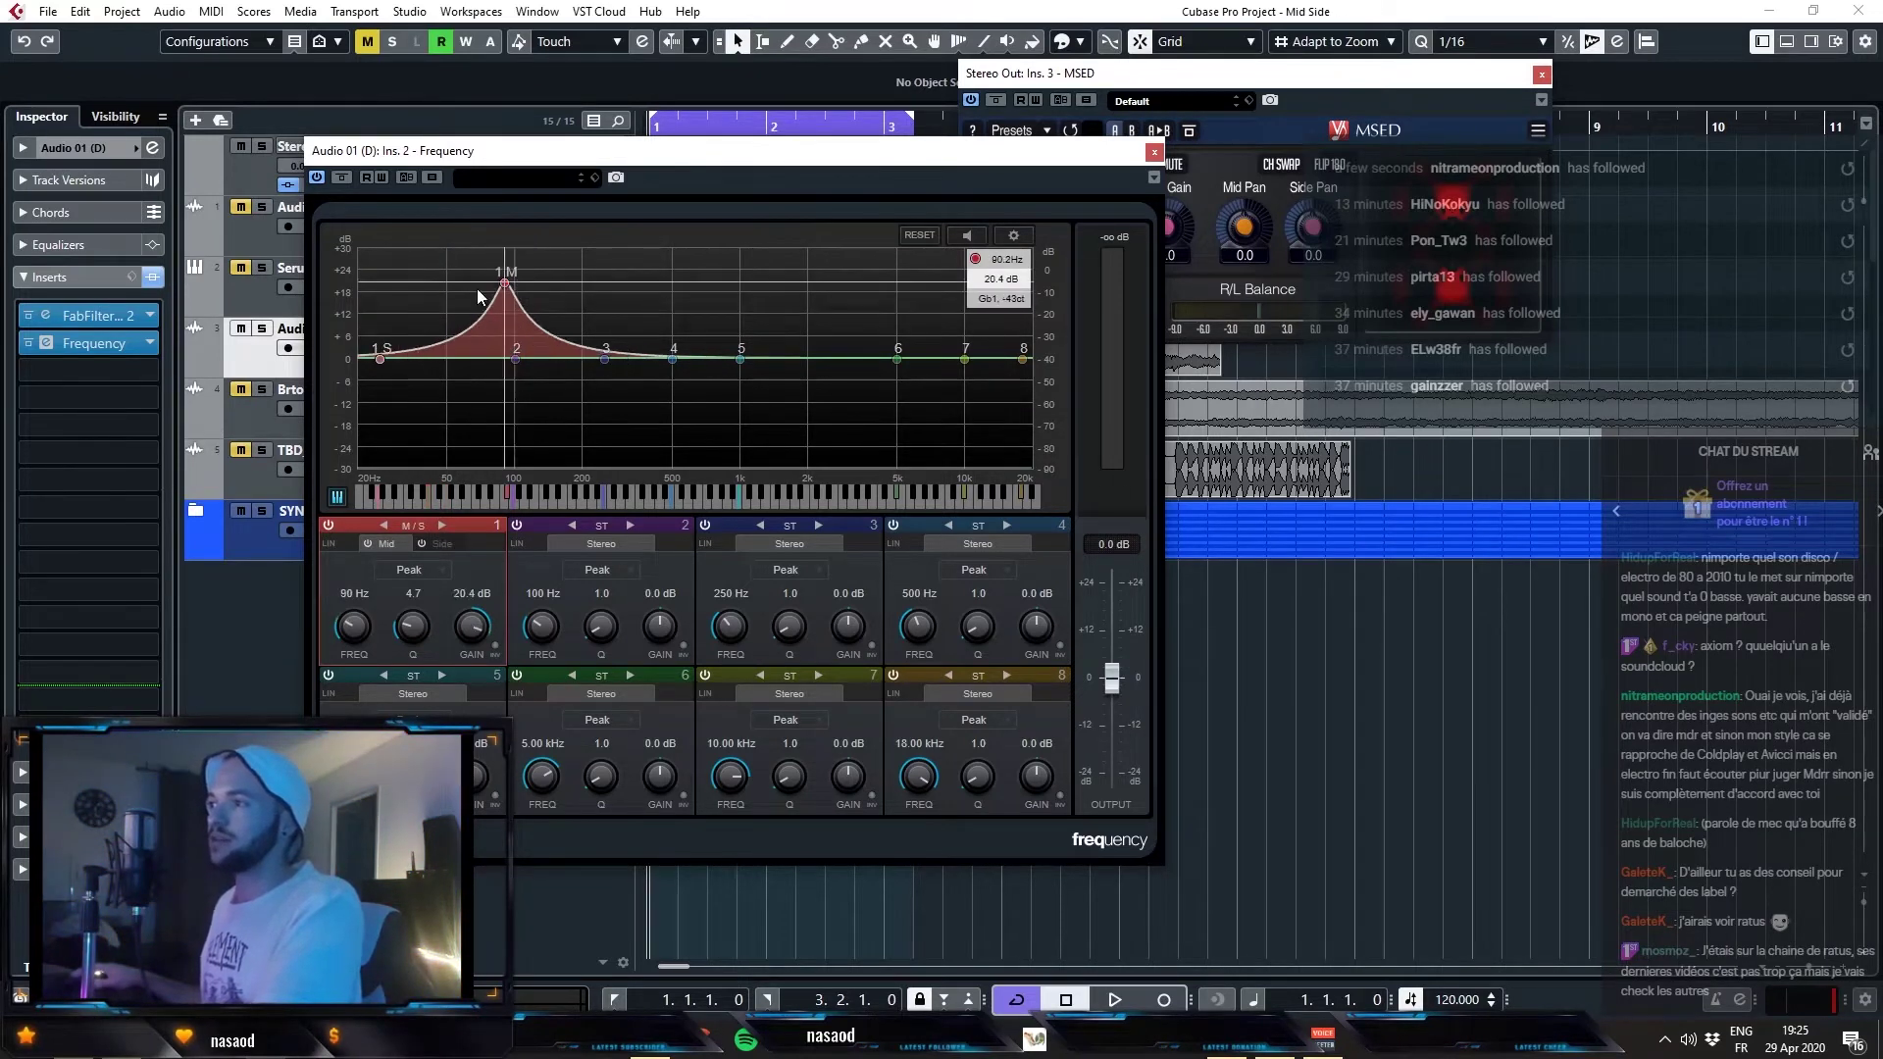
key(ctrl+w)
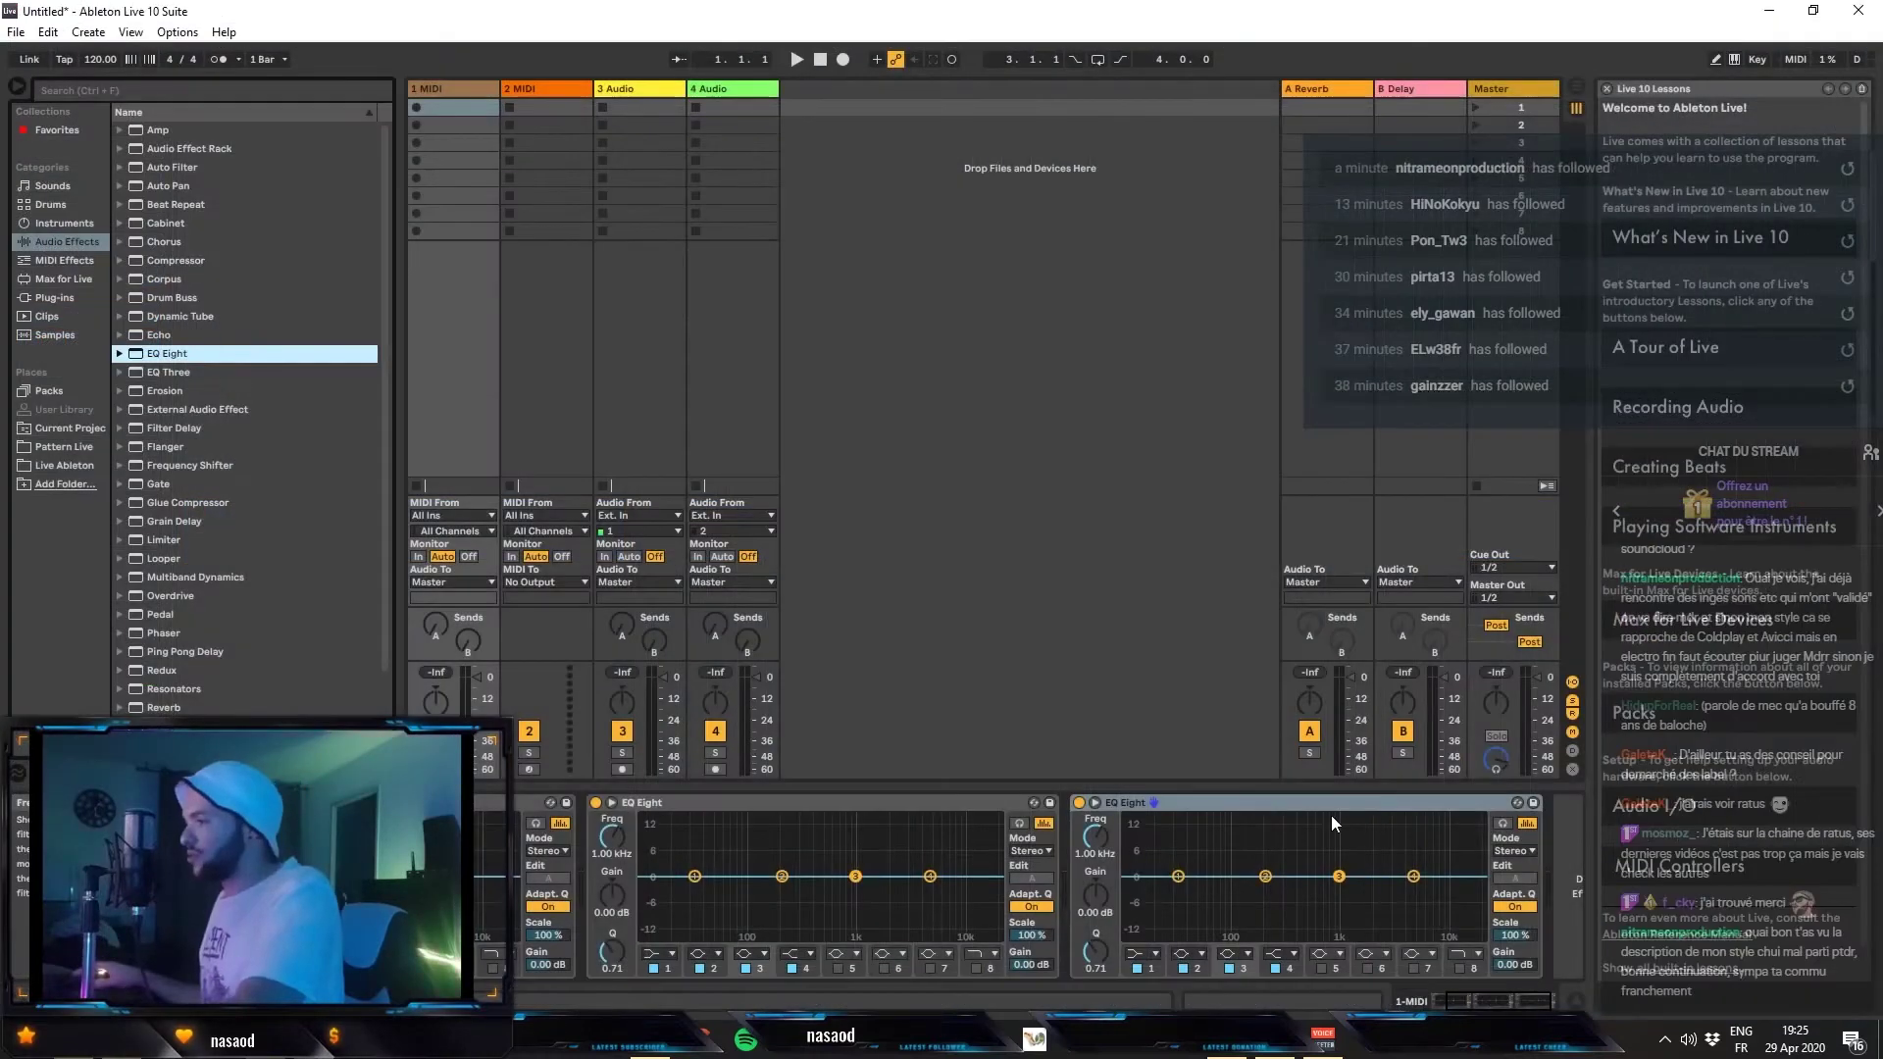
- In Ableton Live, raise band 2 of the last EQ Eight at about 178 Hz and bring it back towards 0 dB
drag(1262, 879, 1290, 839)
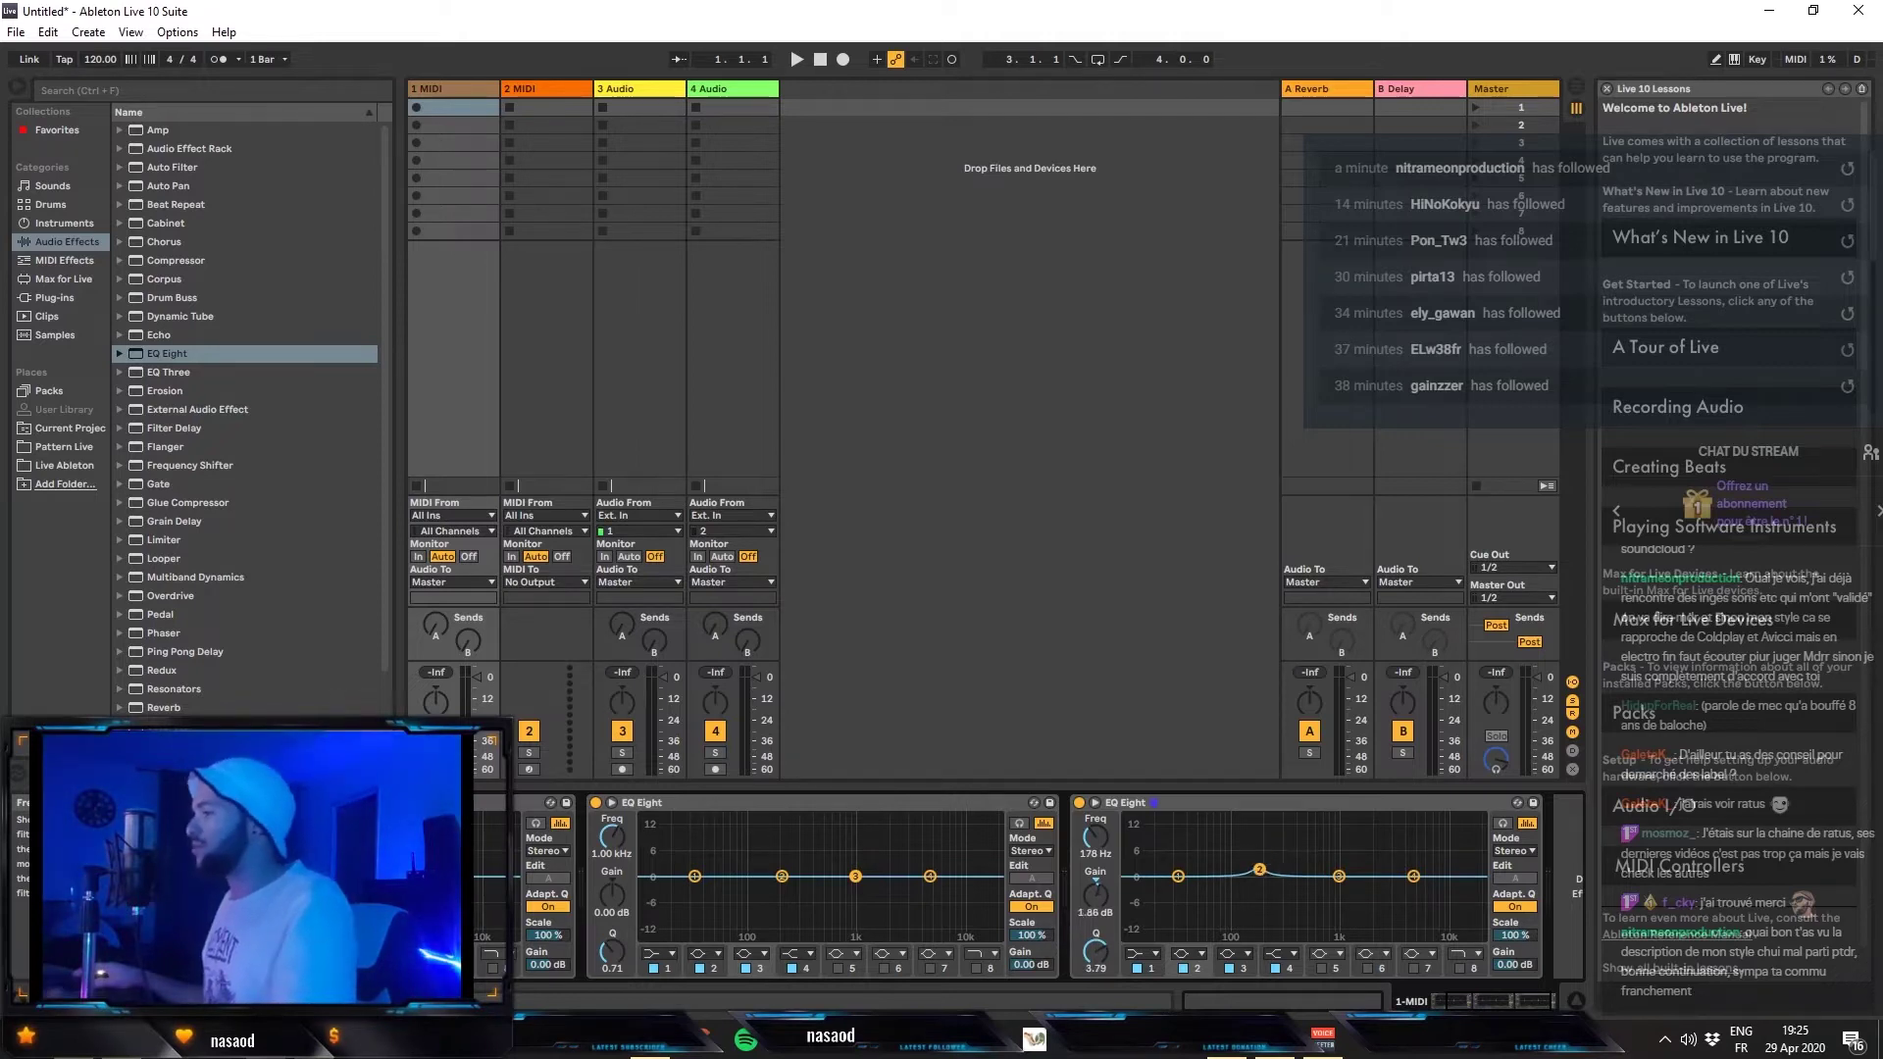
drag(1259, 869, 1261, 876)
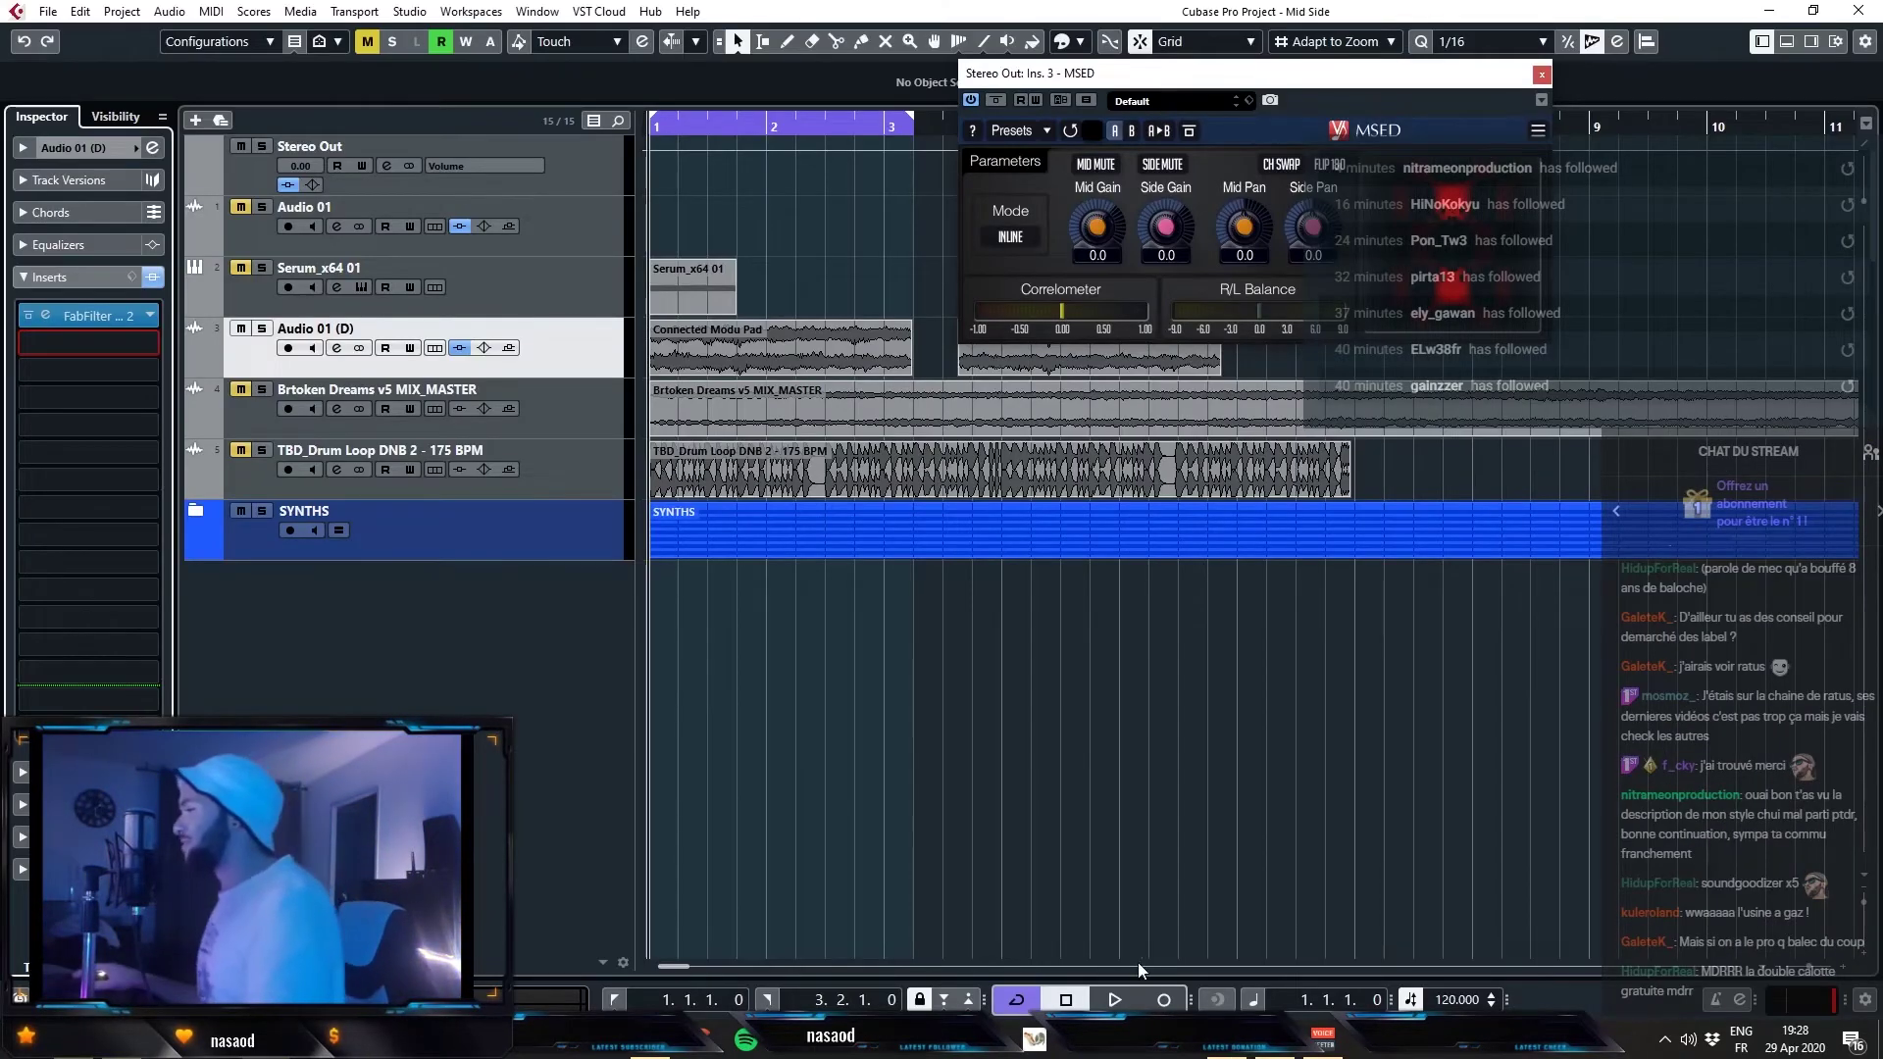
- Remove the Pro-Q 2 insert from the Audio 01 (D) track in Cubase
click(1219, 1053)
click(1219, 1053)
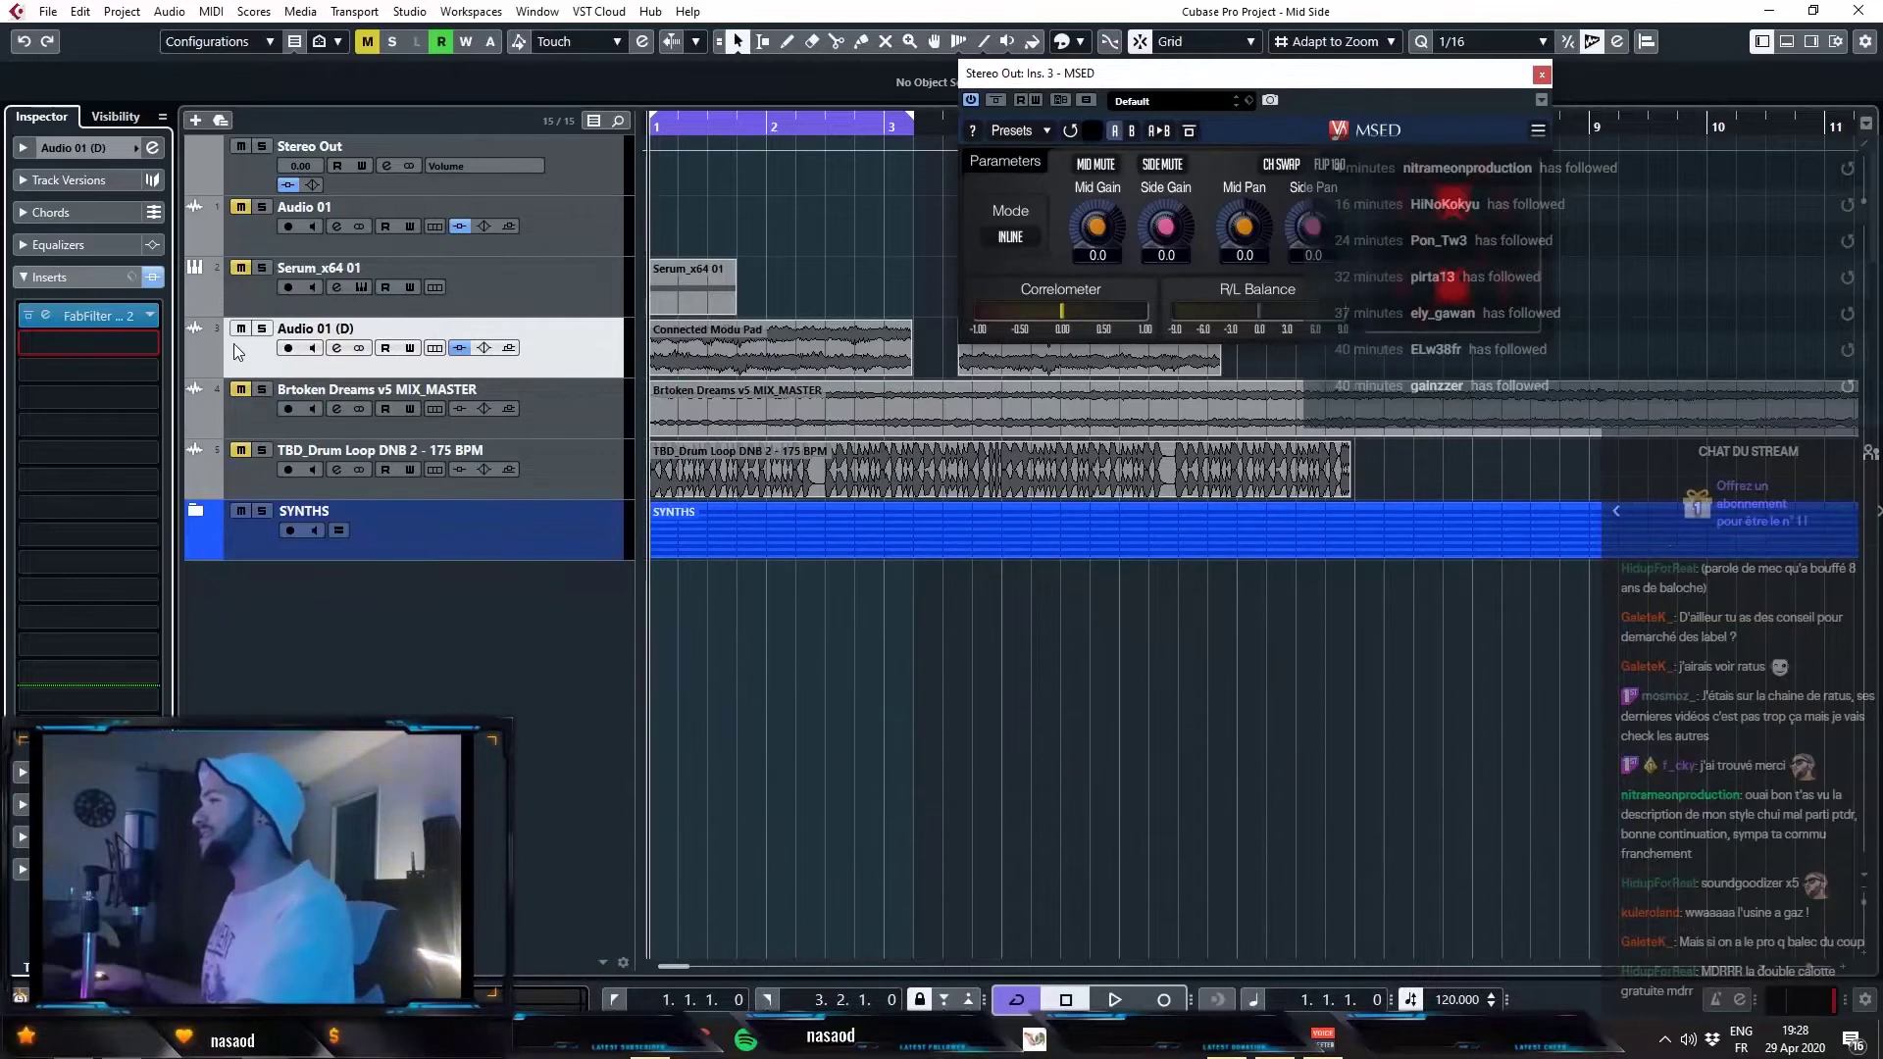
drag(59, 314, 231, 521)
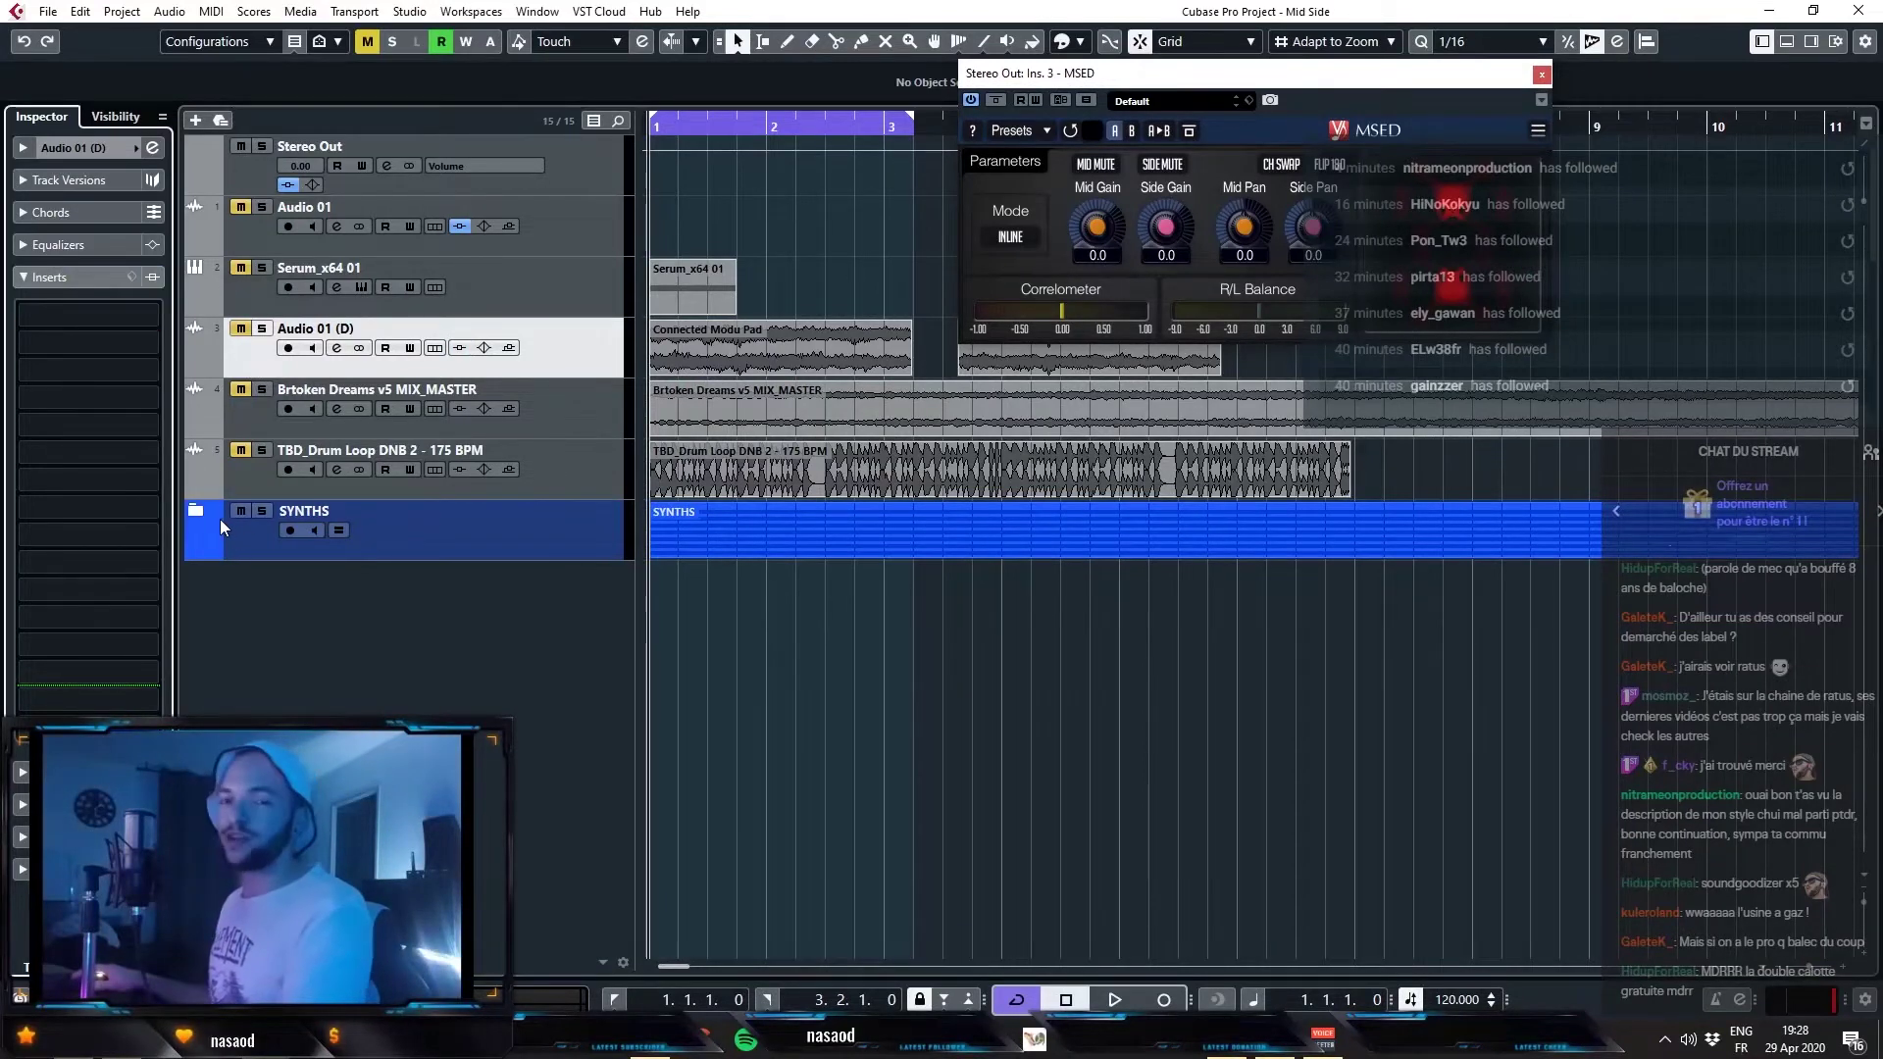
- Trim the clips in the SYNTHS folder to a length of 22.3.1.72 and fit the loop range to them
click(197, 516)
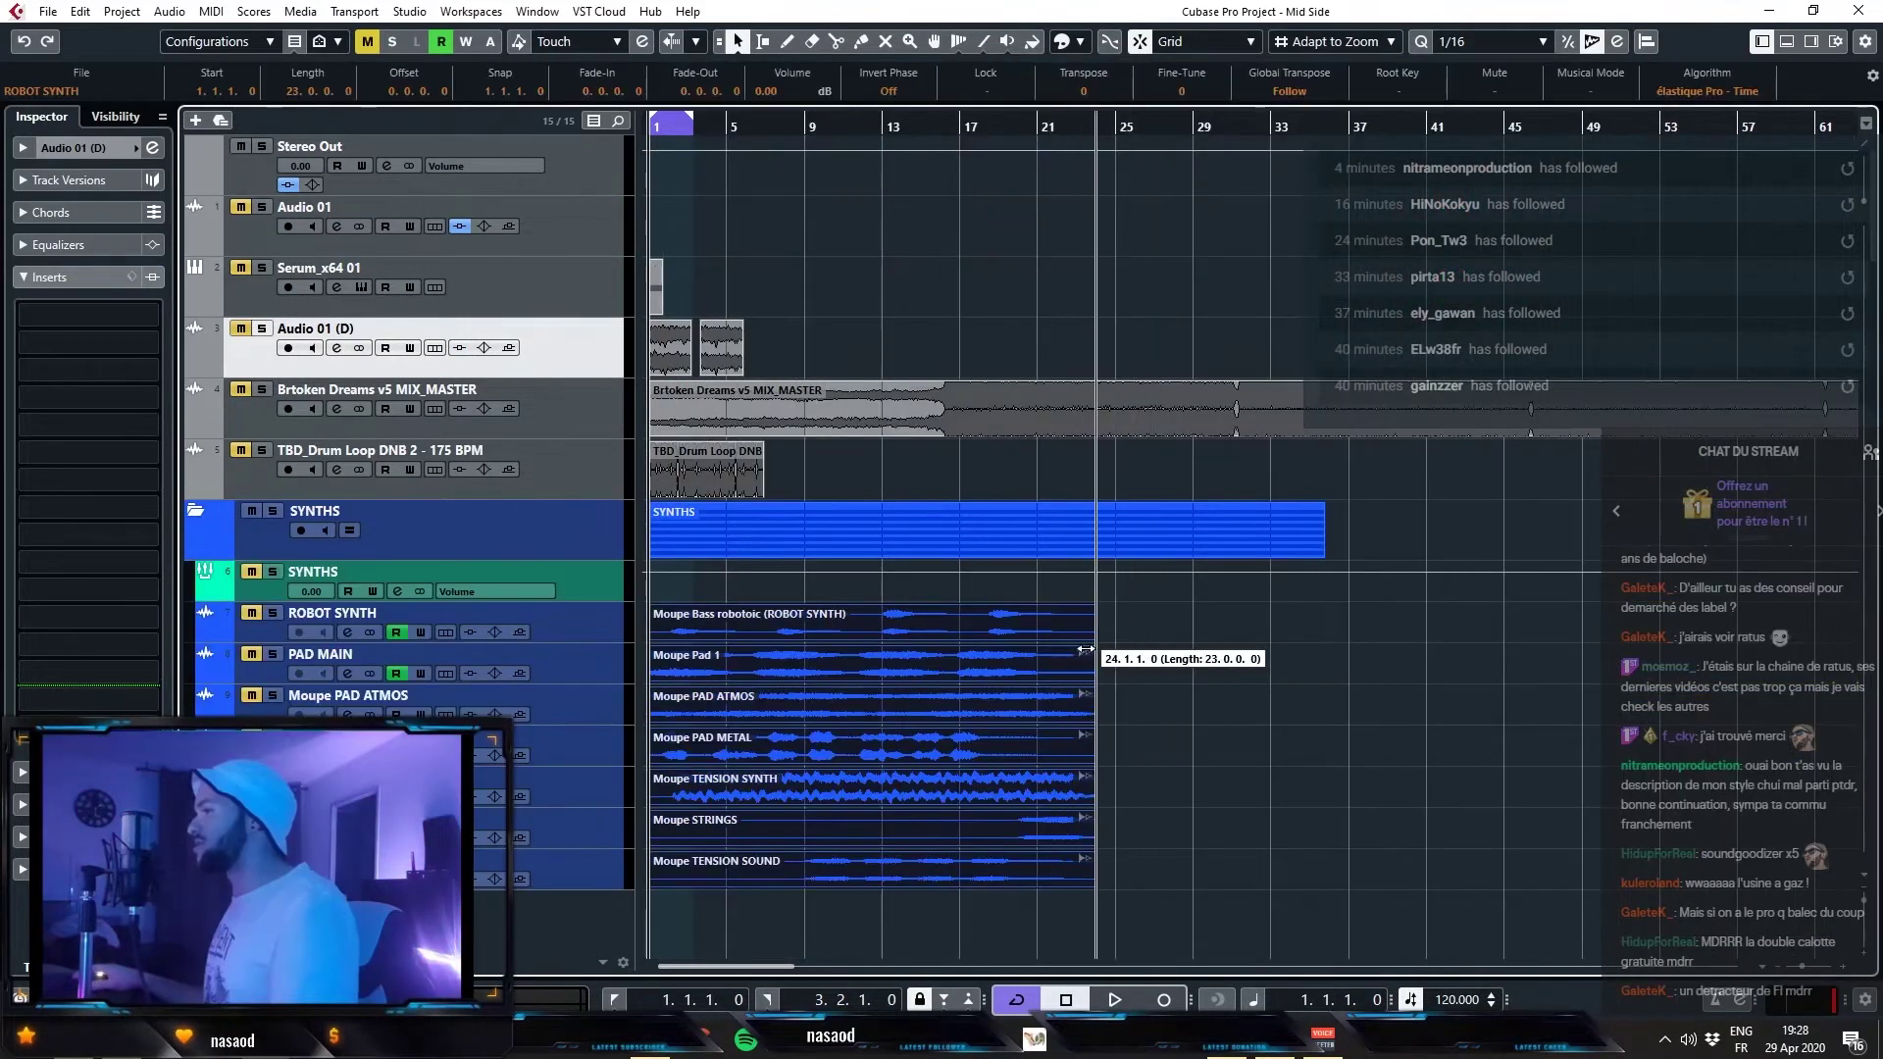
drag(1087, 650, 1083, 650)
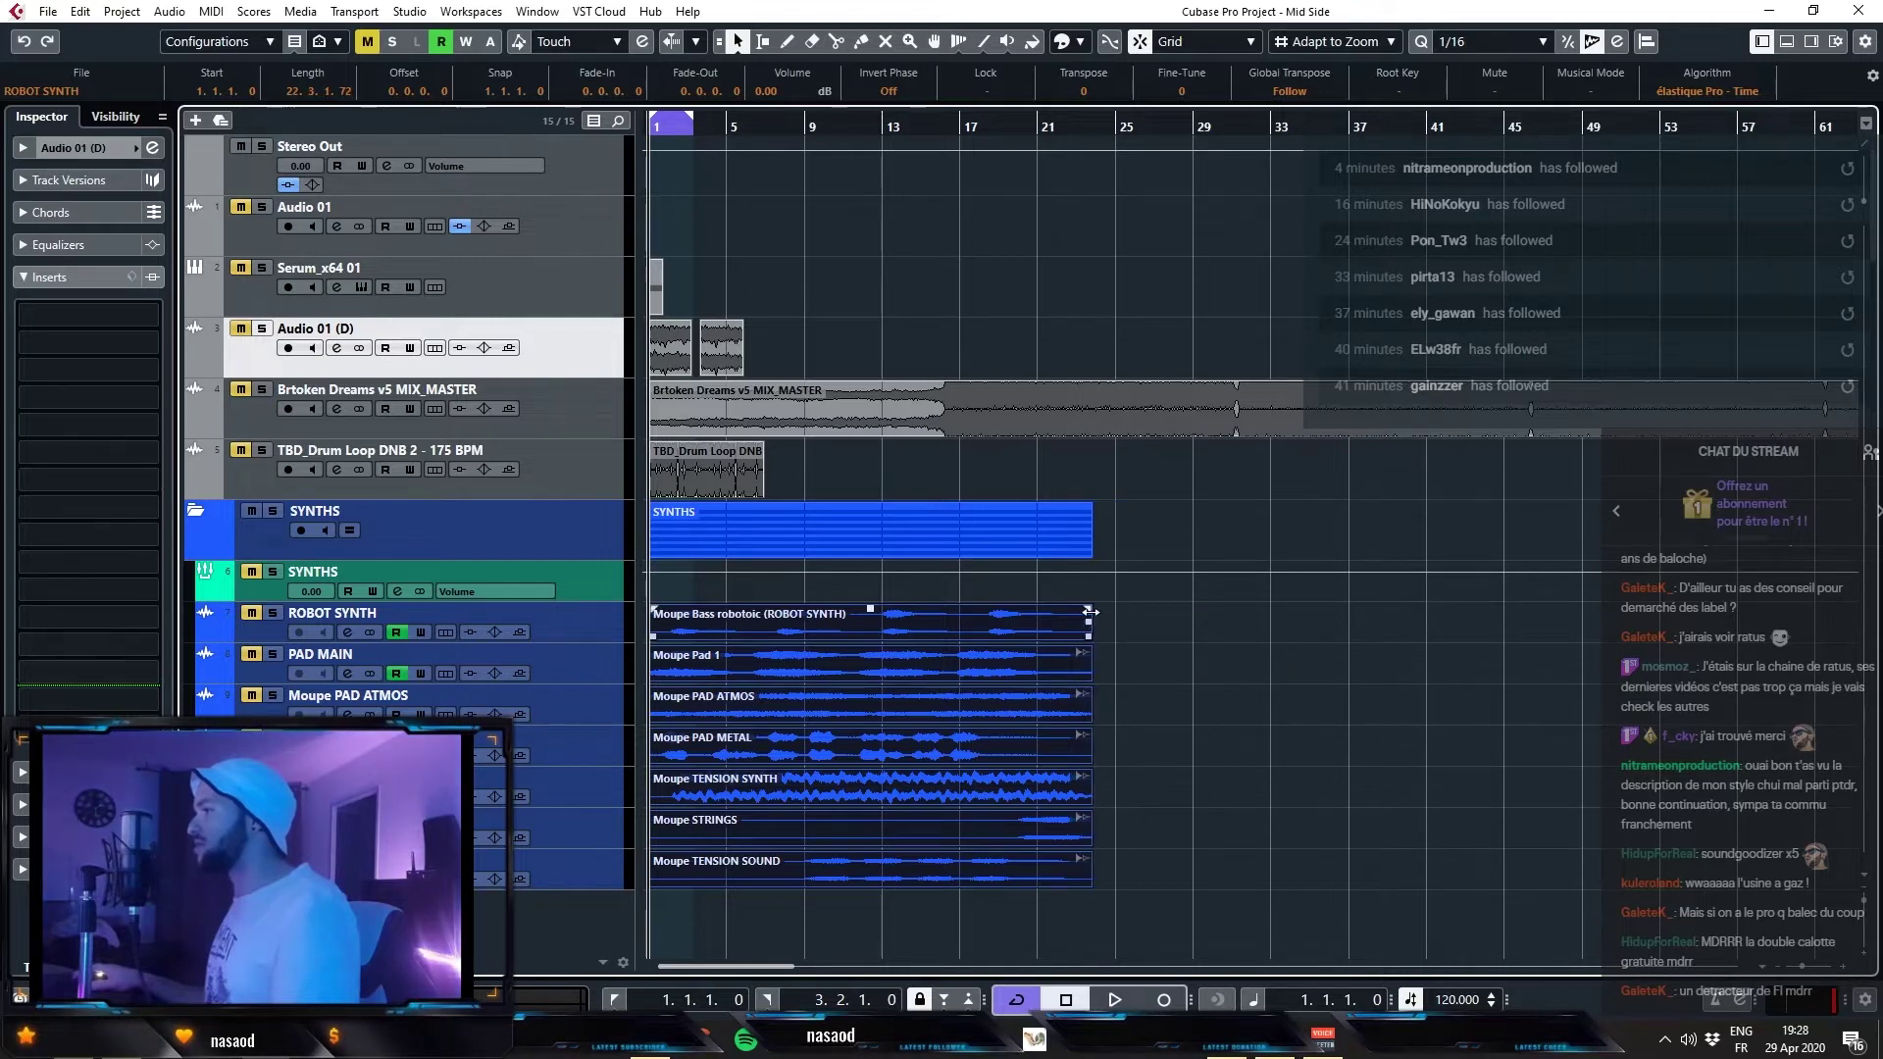
click(1130, 633)
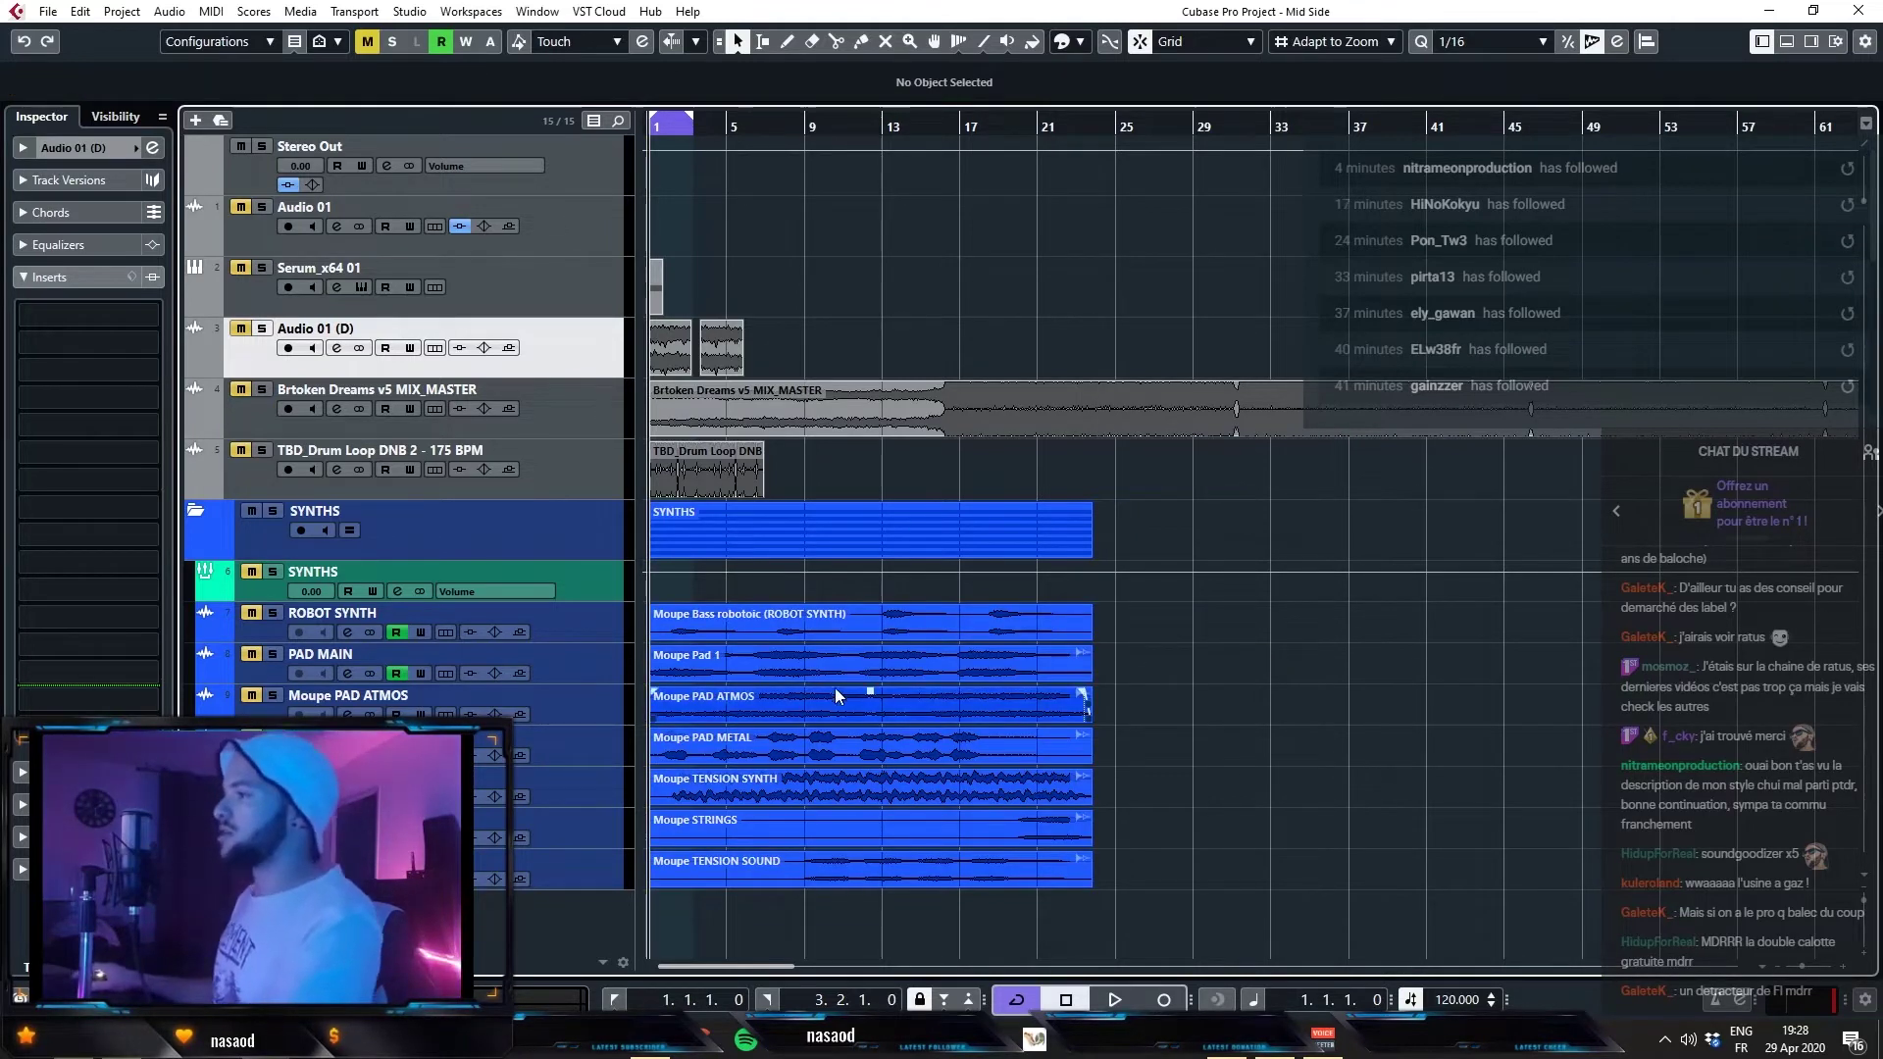
click(844, 530)
key(p)
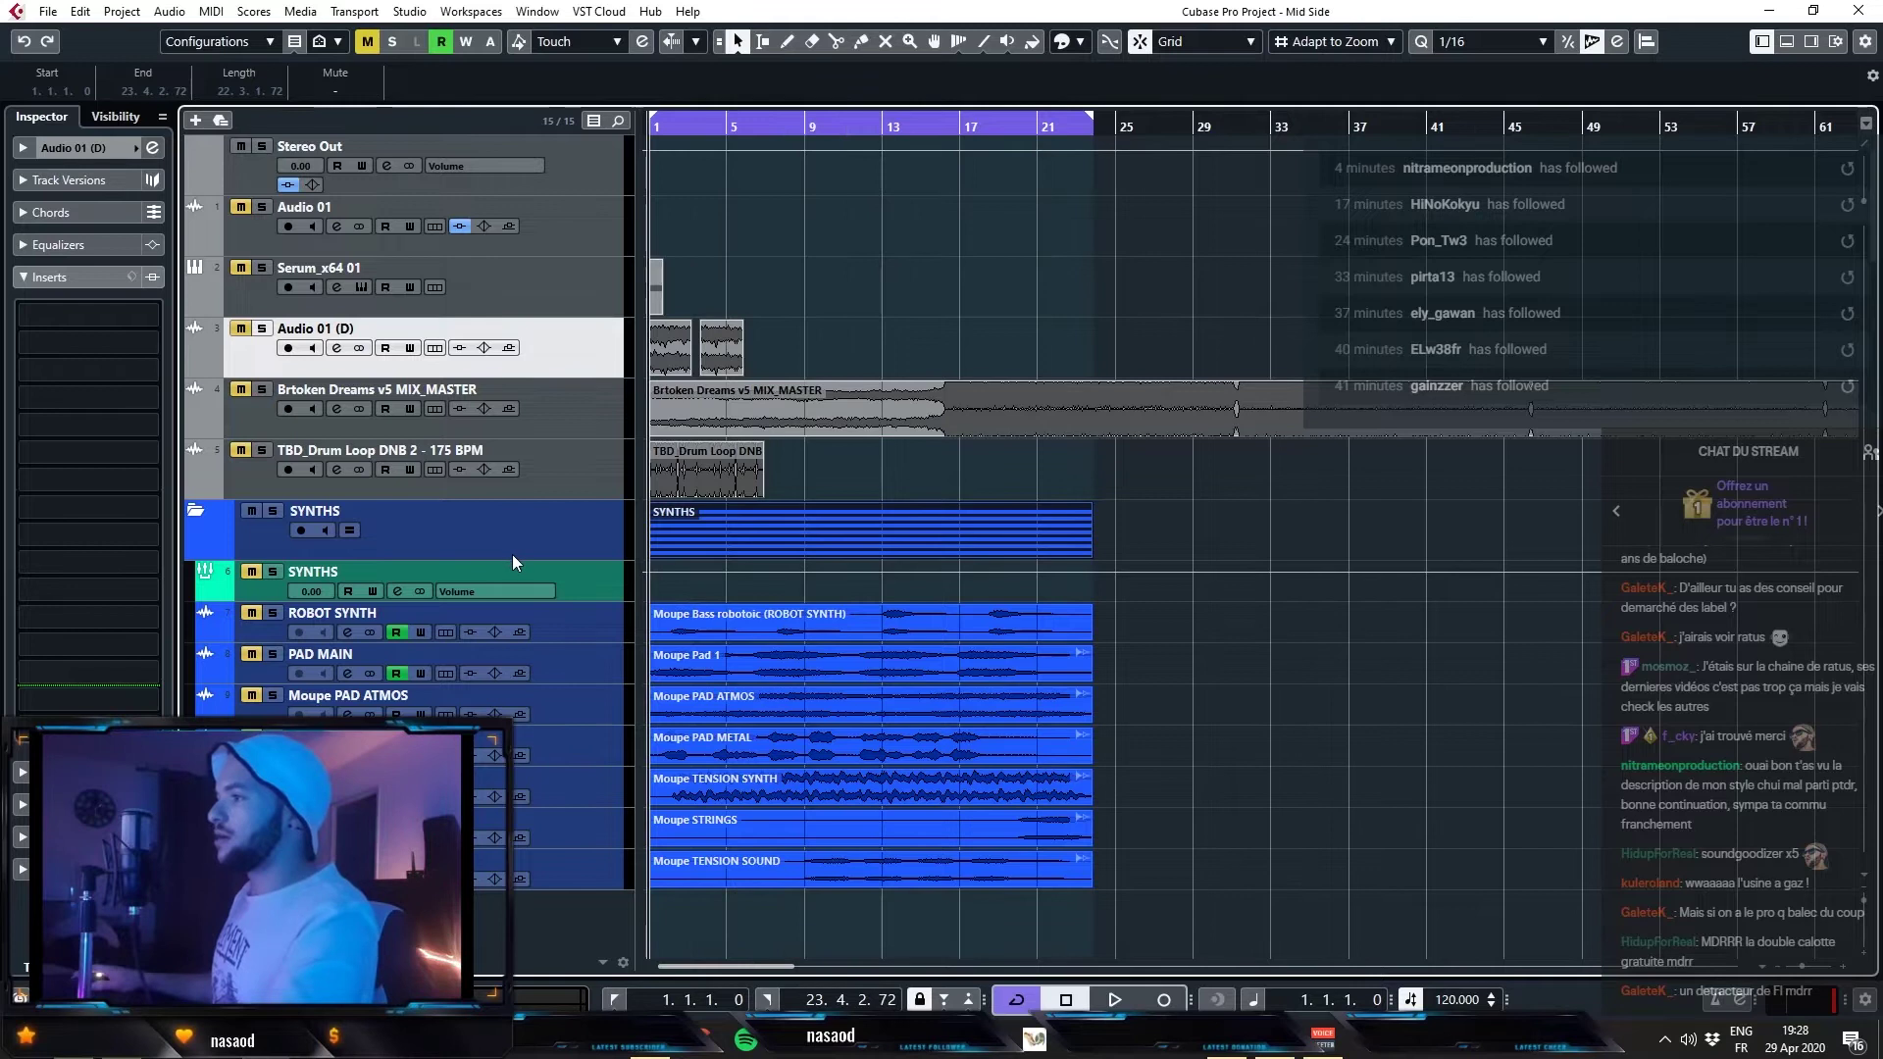
- Reduce the SYNTHS folder's track height and unmute its group and audio tracks from ROBOT SYNTH down
drag(515, 558, 515, 539)
click(588, 850)
shift+click(589, 618)
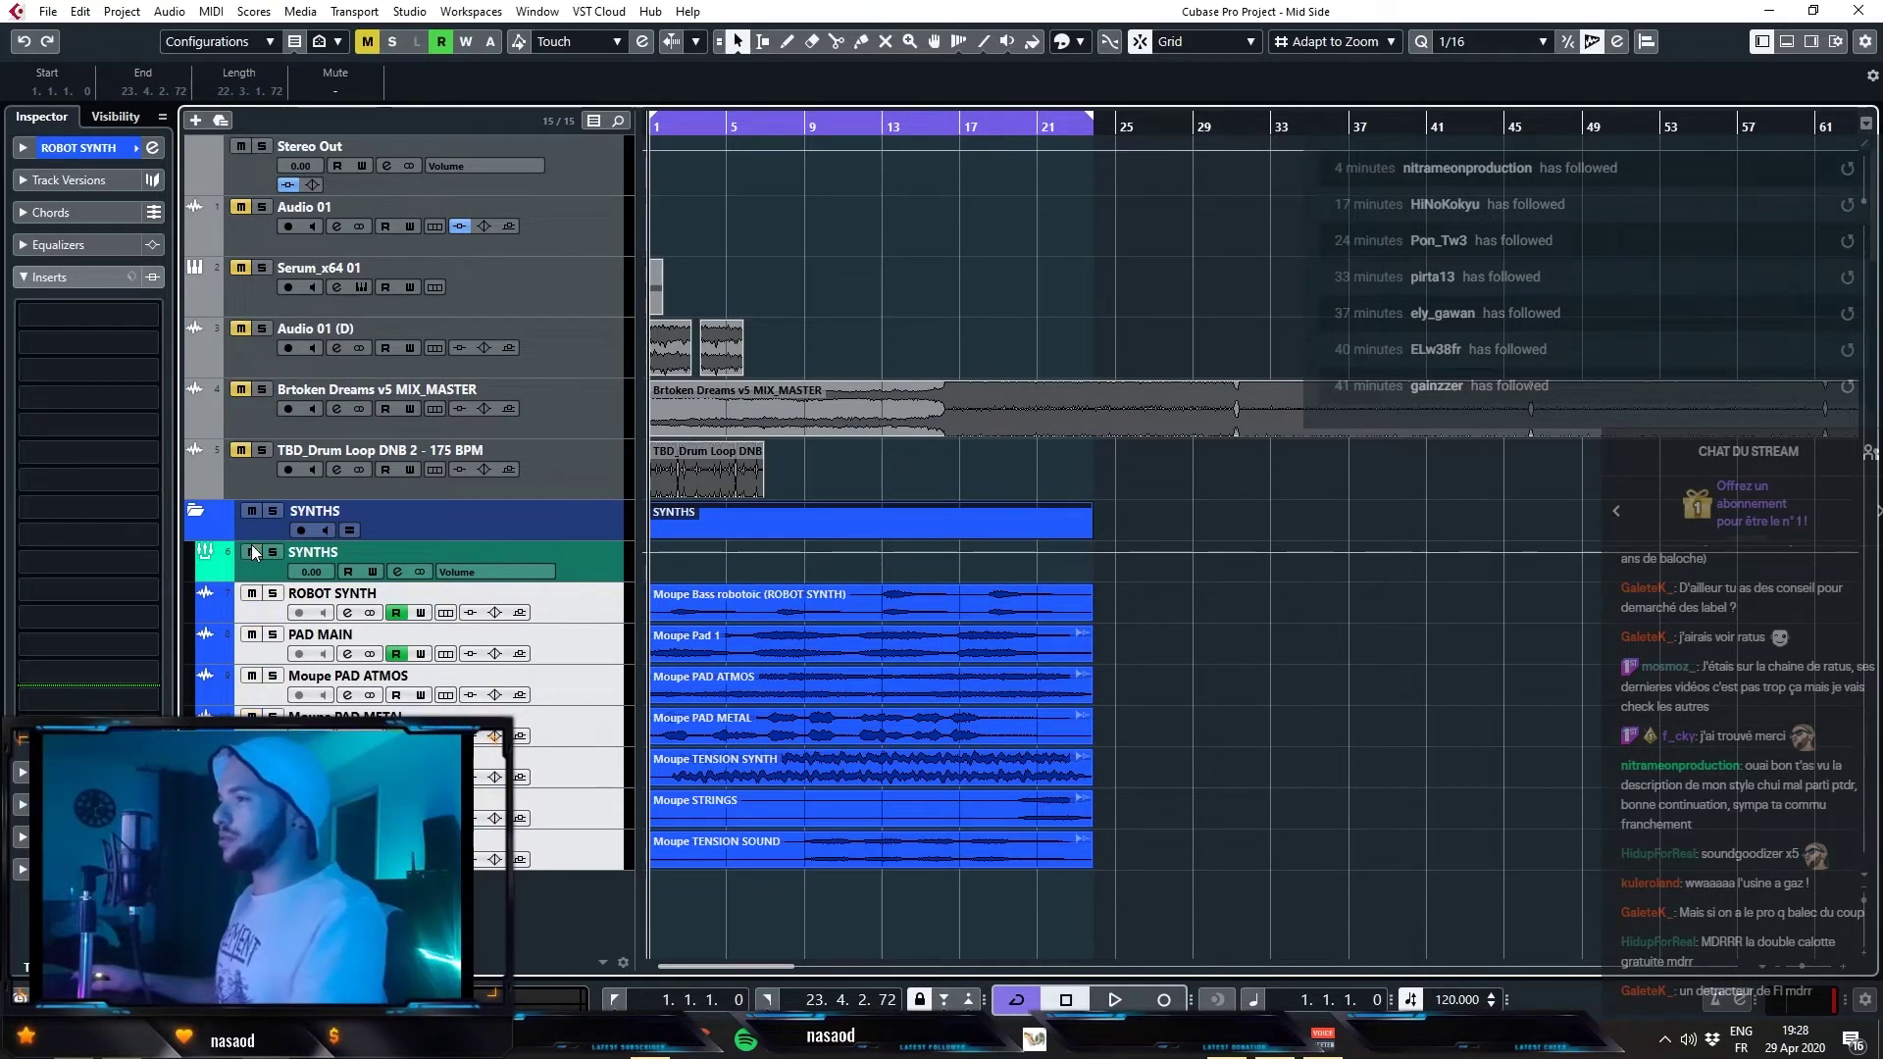
click(965, 780)
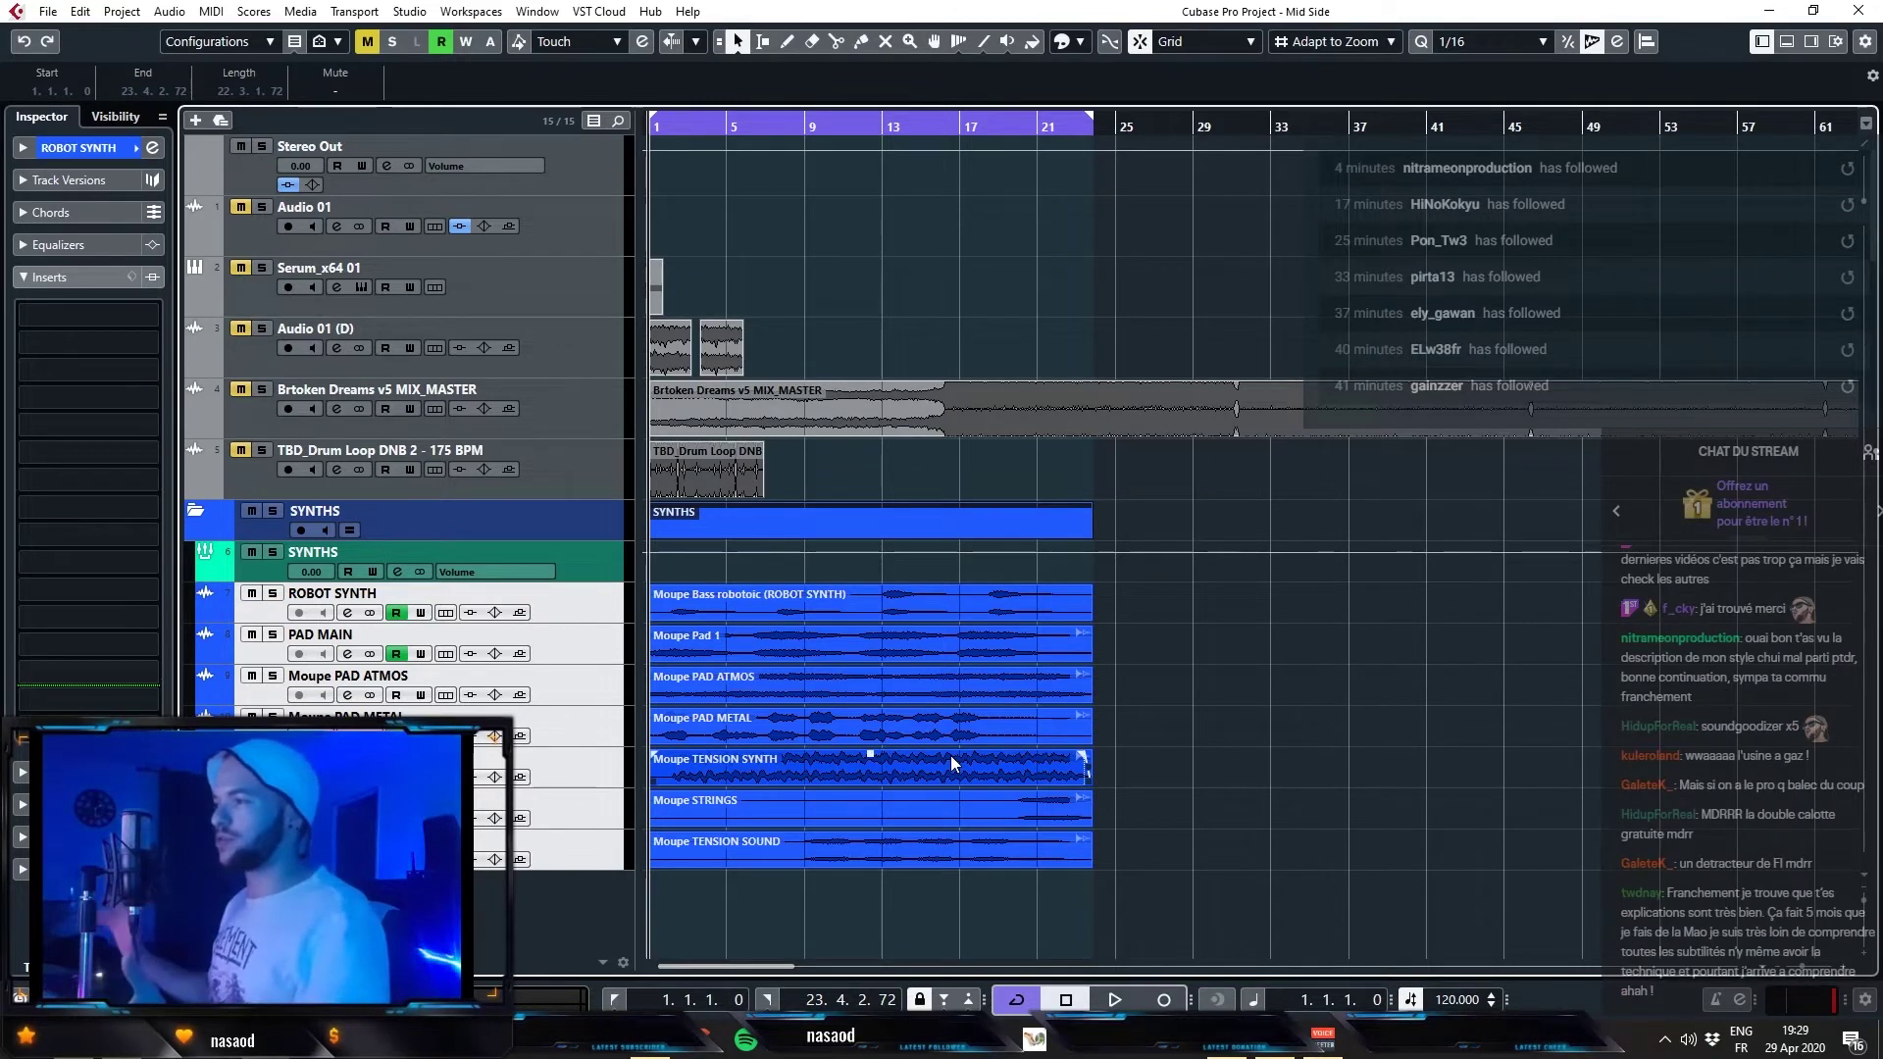
- Play the synth section and raise the SYNTHS group's volume to 5.58 dB while listening
key(space)
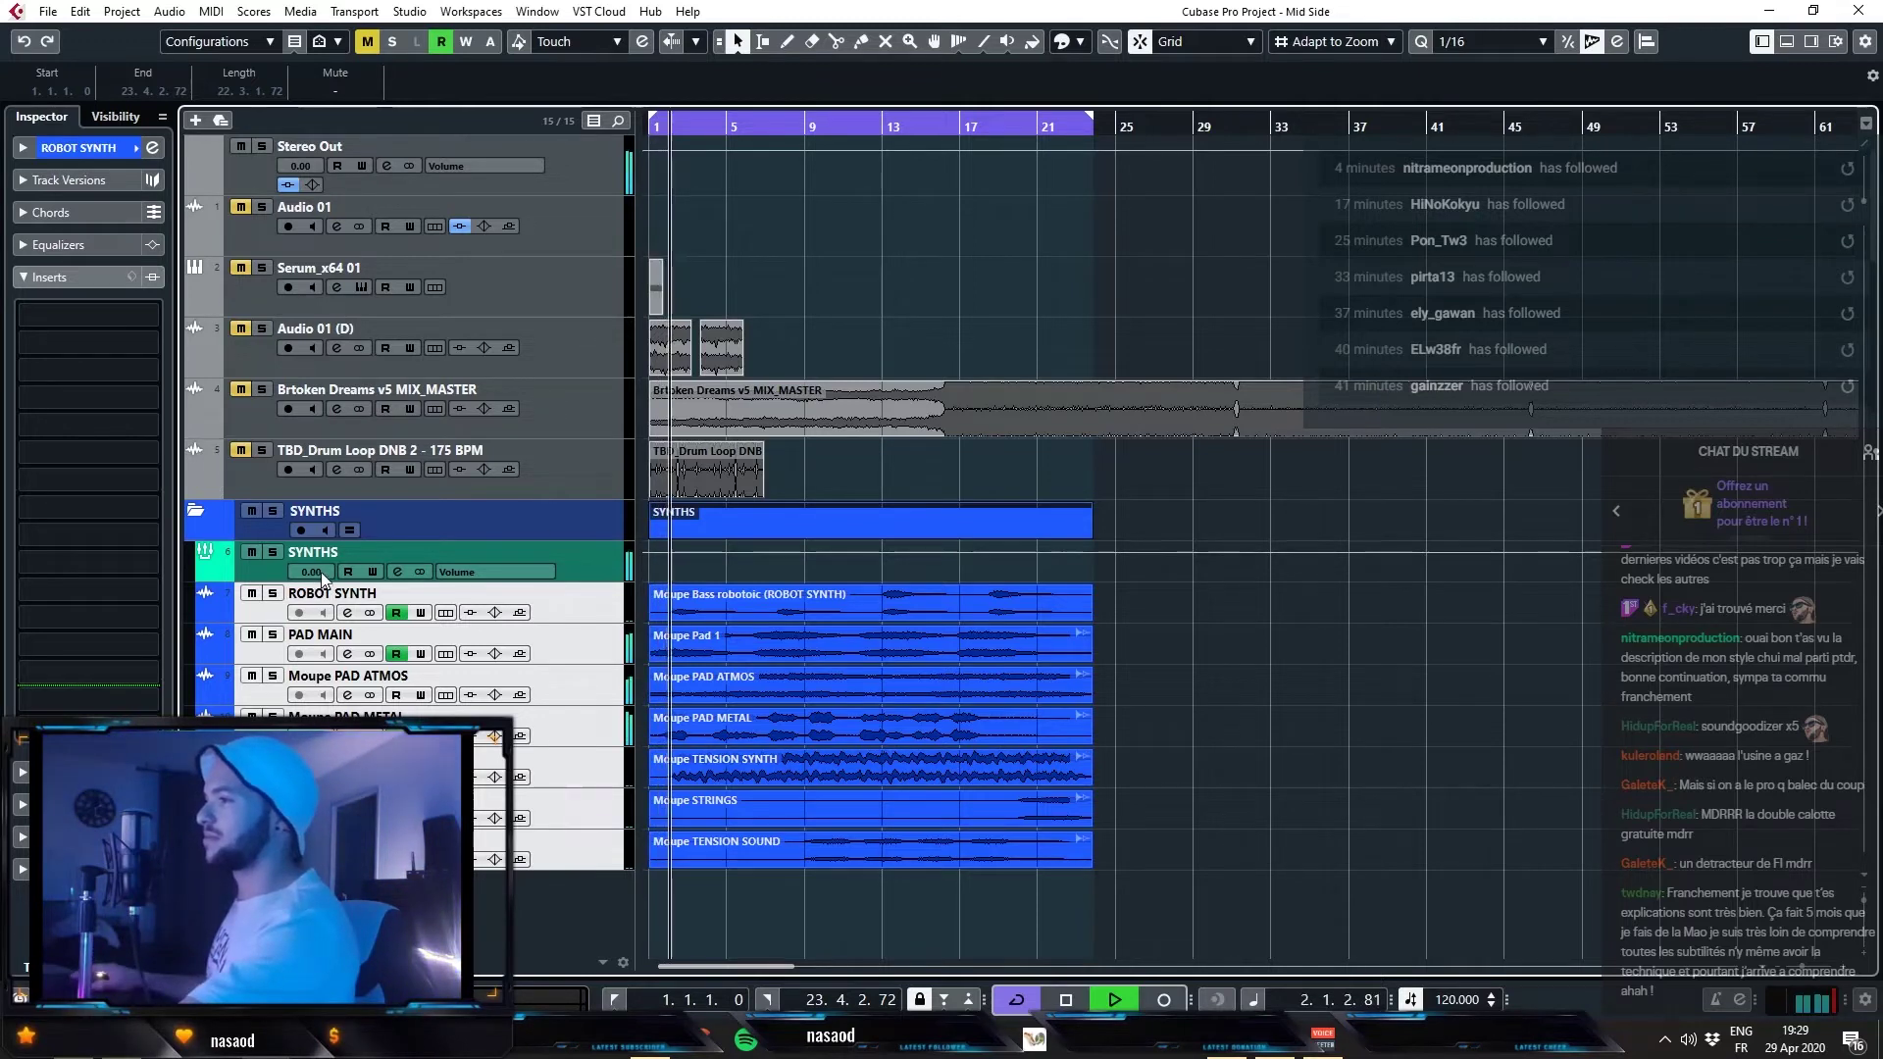
scroll(330, 566, up, 3)
scroll(328, 563, up, 2)
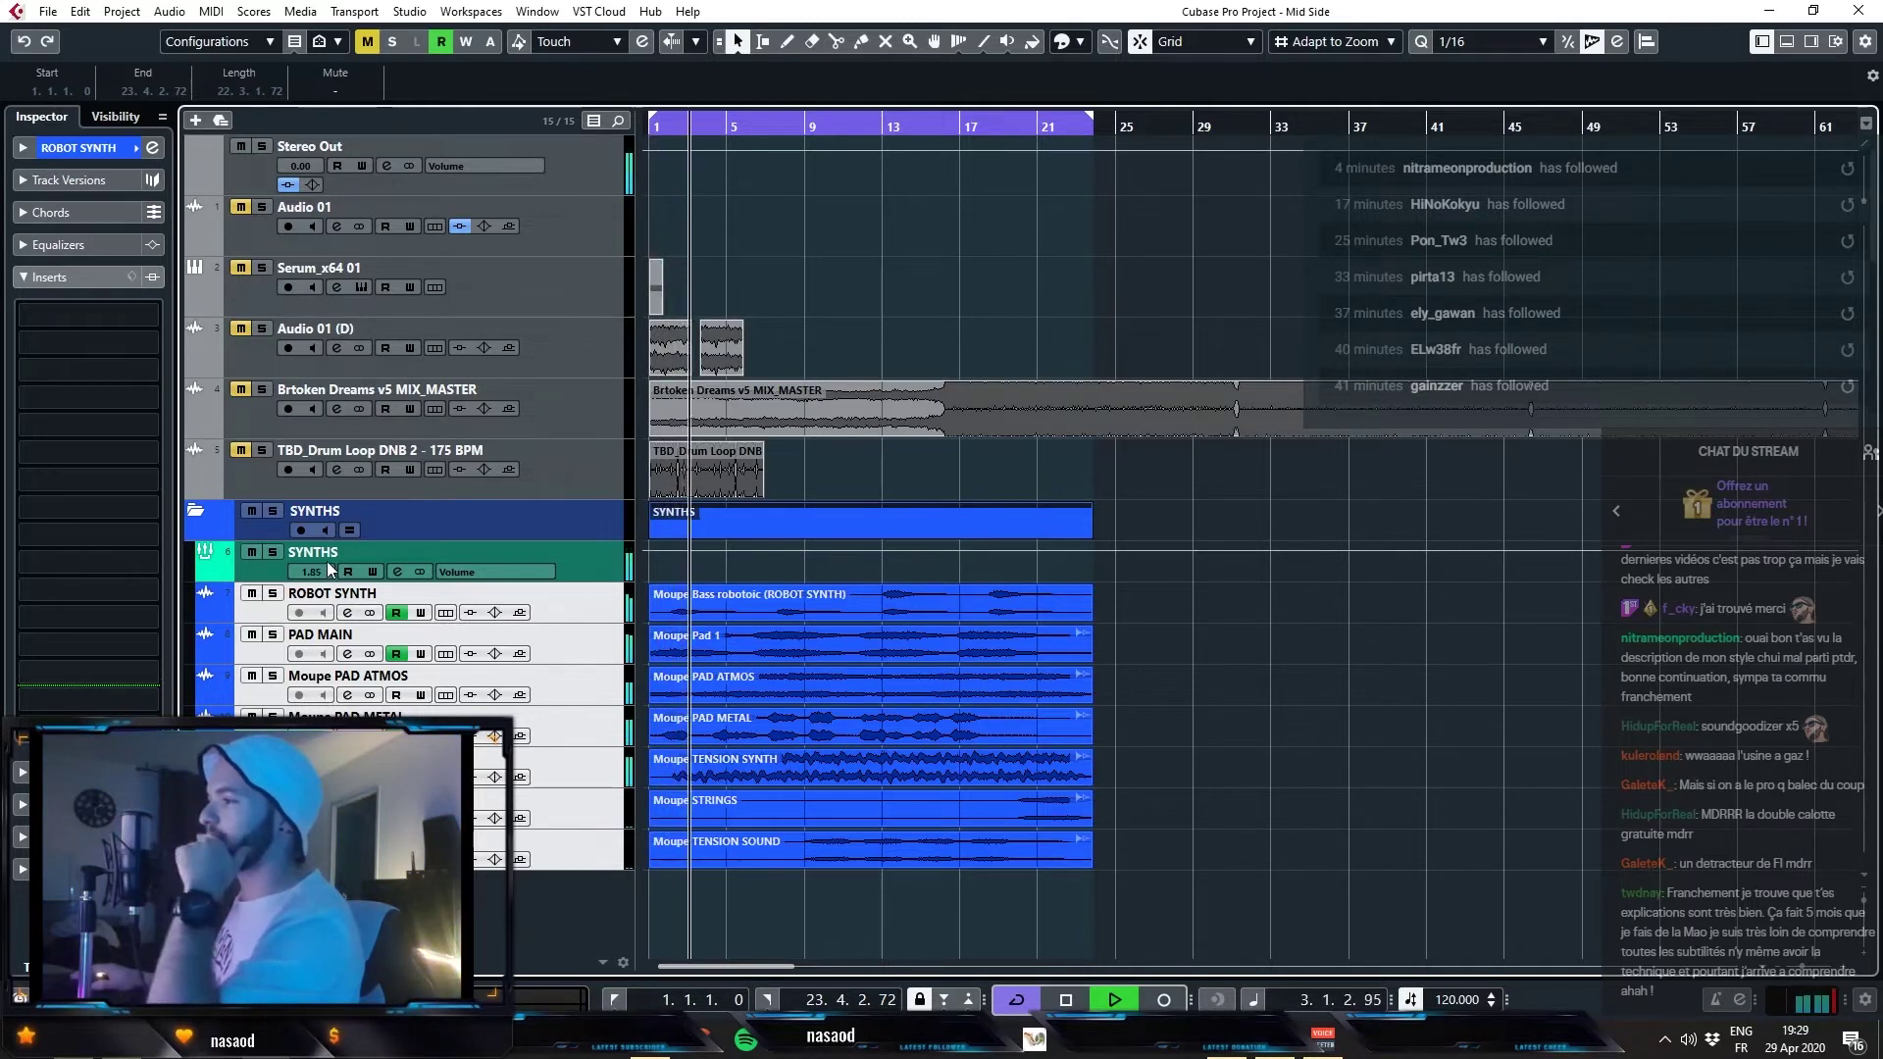
scroll(328, 563, up, 1)
scroll(331, 564, up, 5)
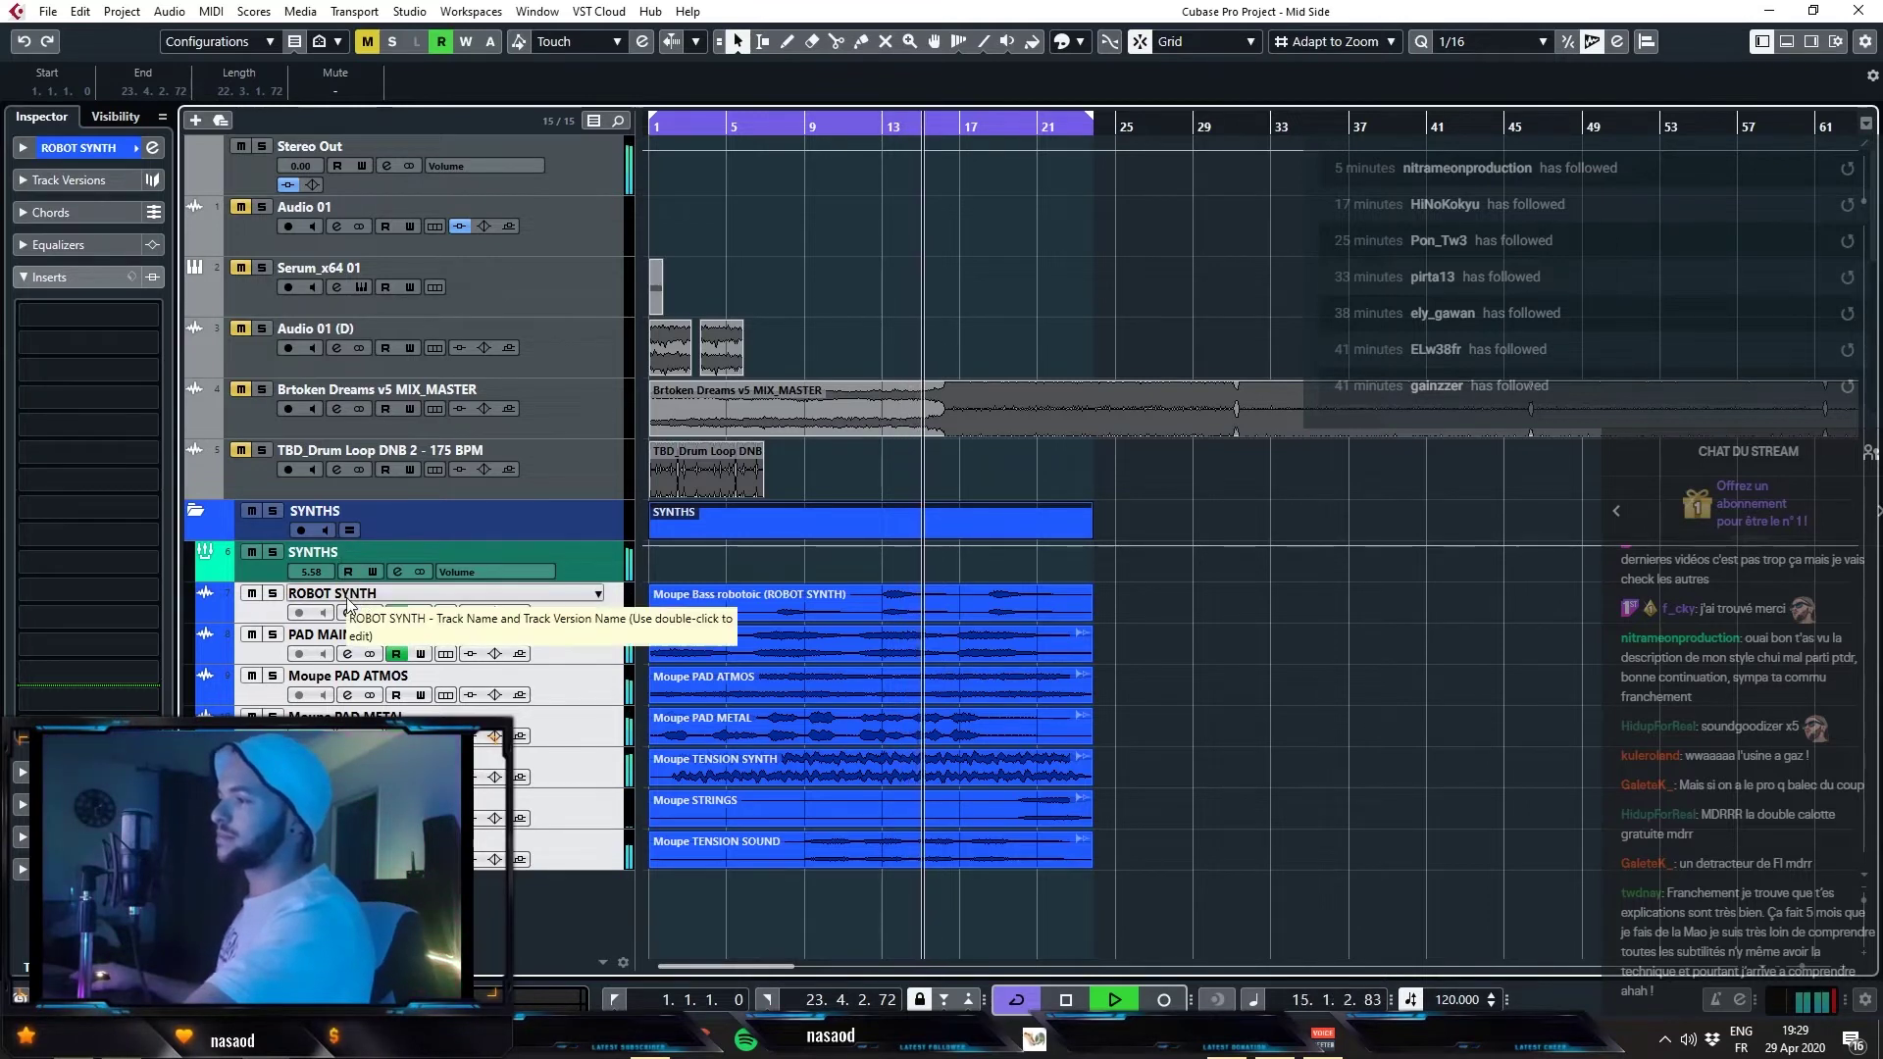
key(space)
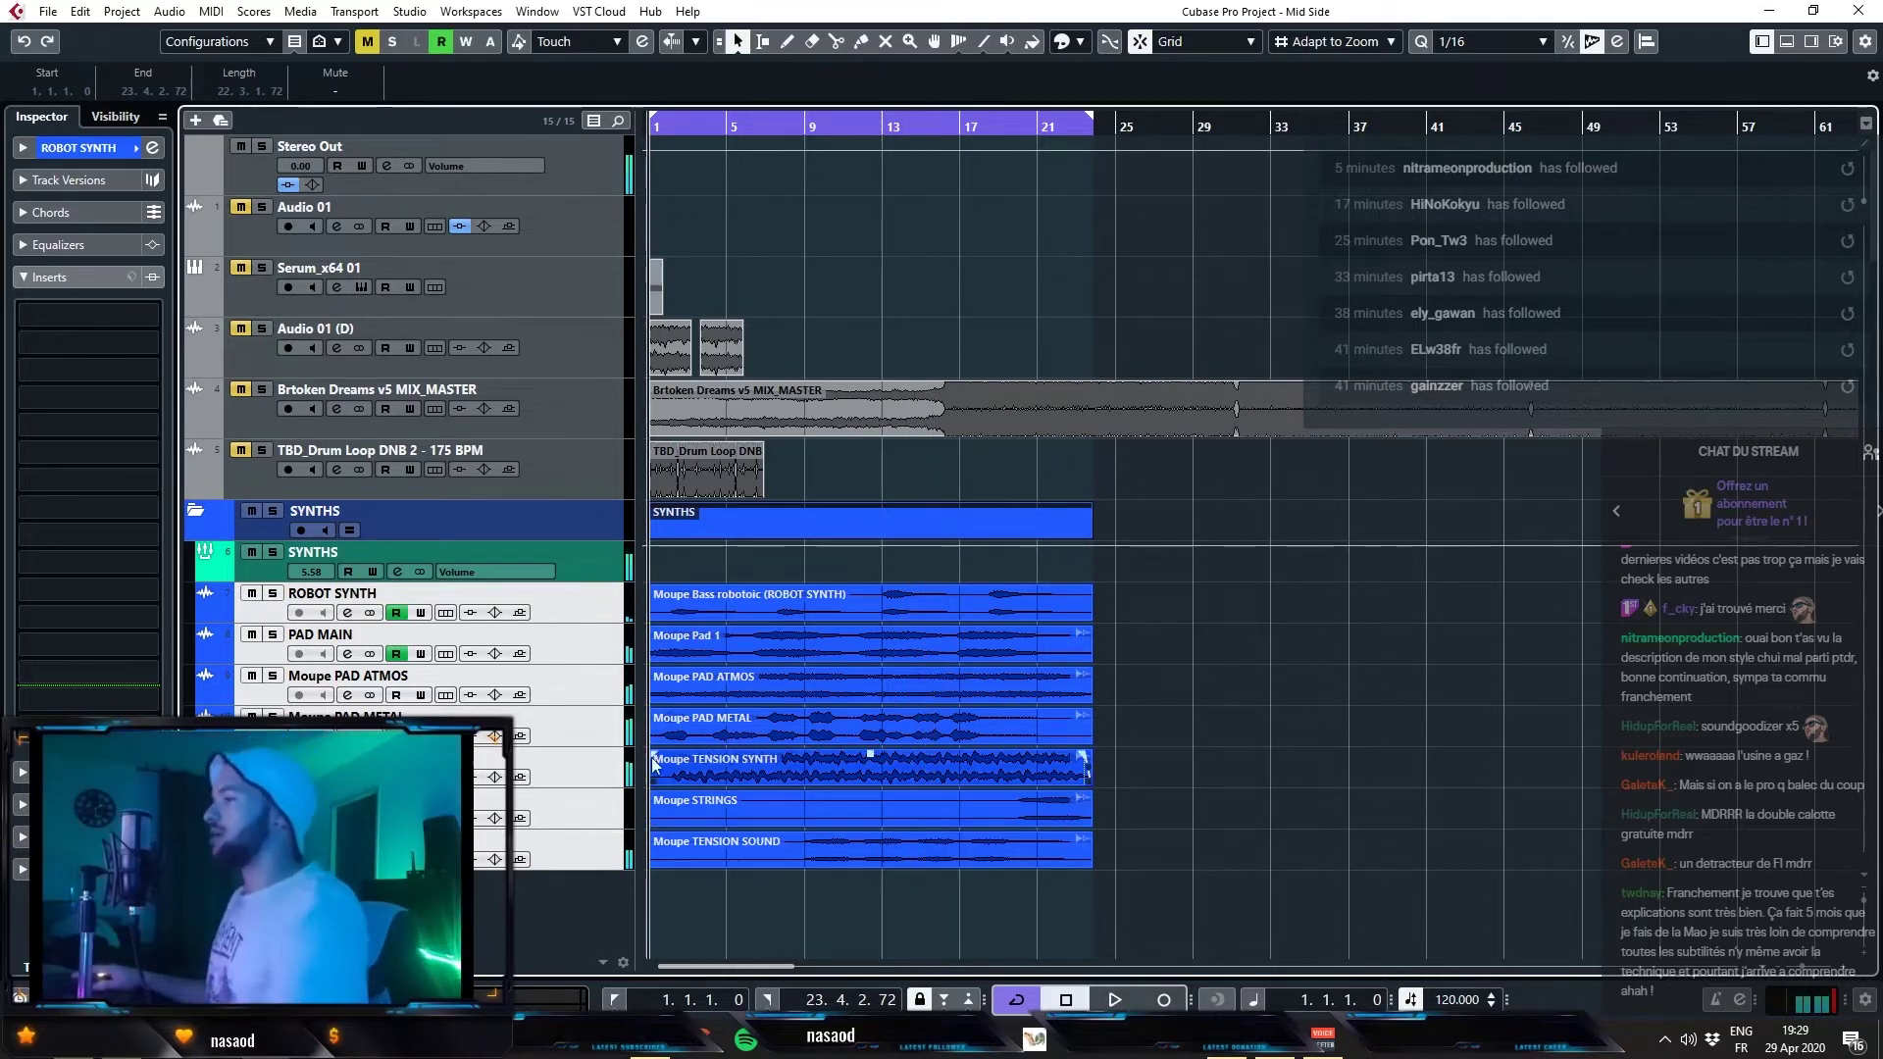
- Remove the Moupe STRINGS track from the SYNTHS folder
click(975, 802)
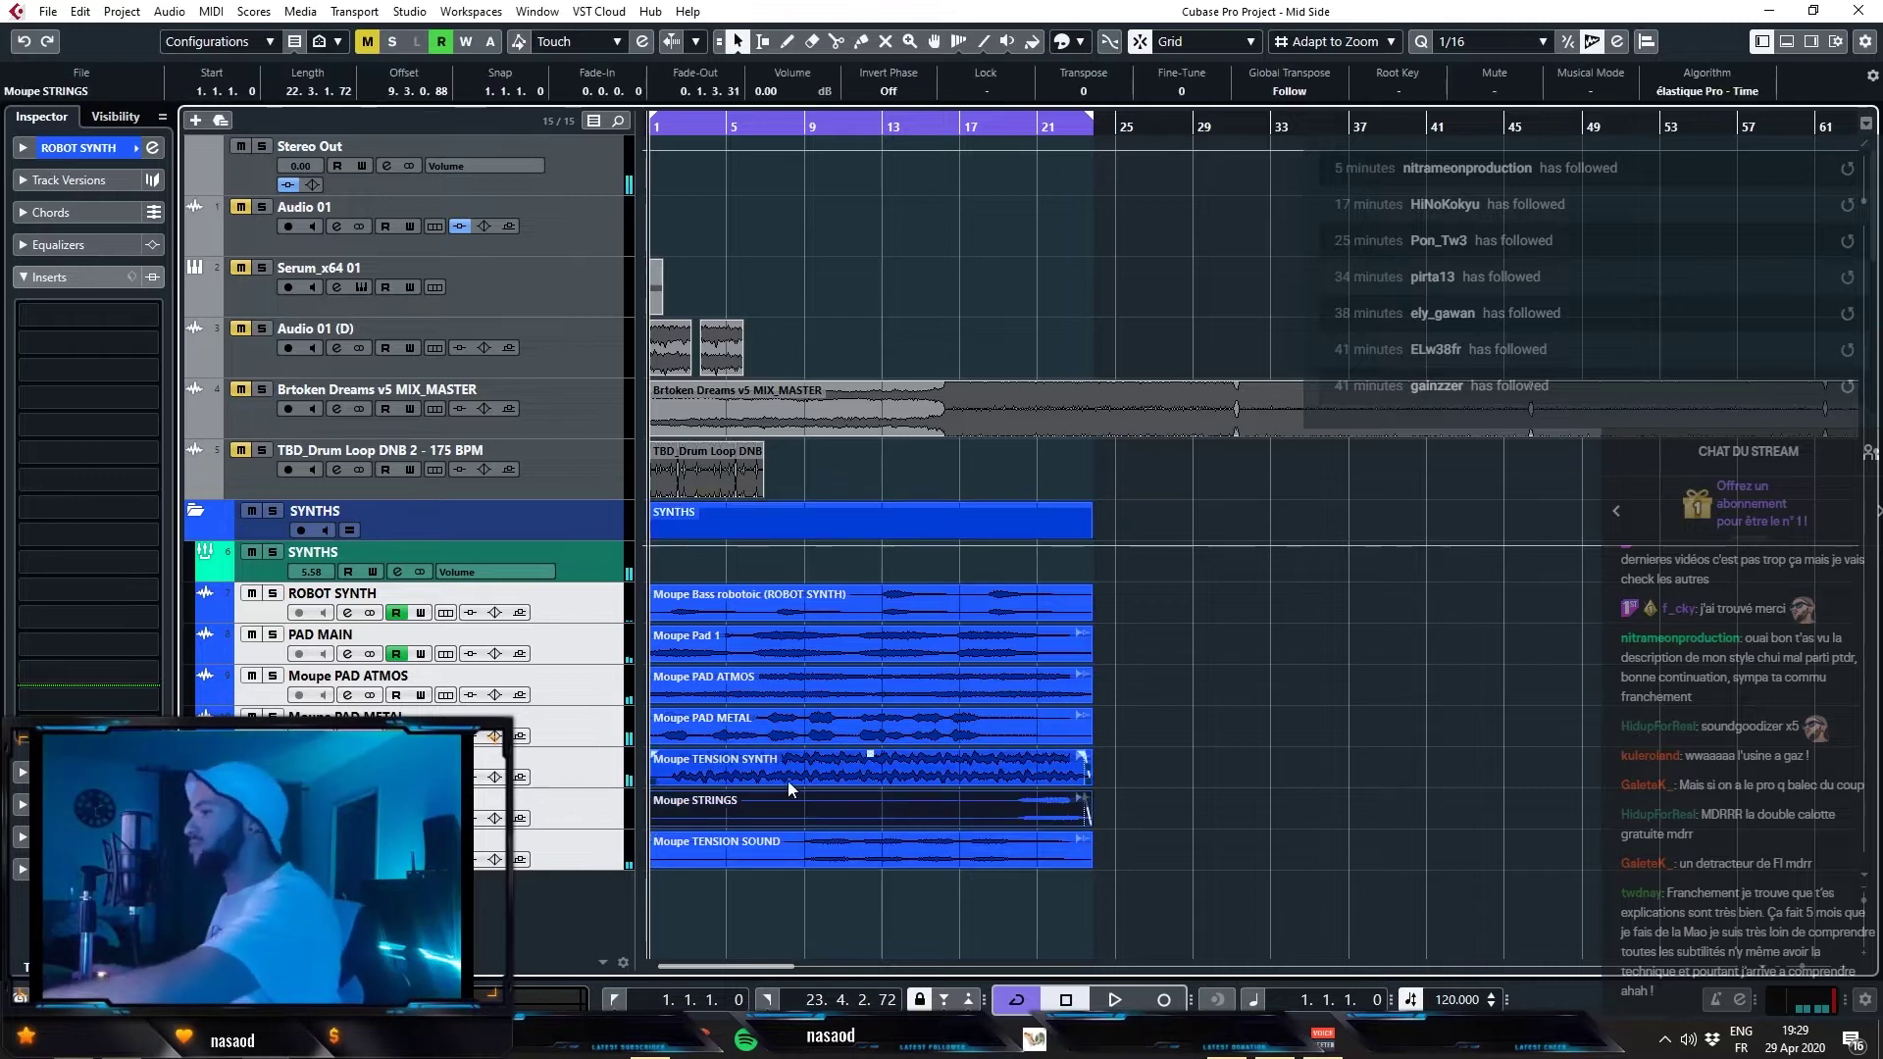
right_click(586, 797)
key(Escape)
right_click(577, 798)
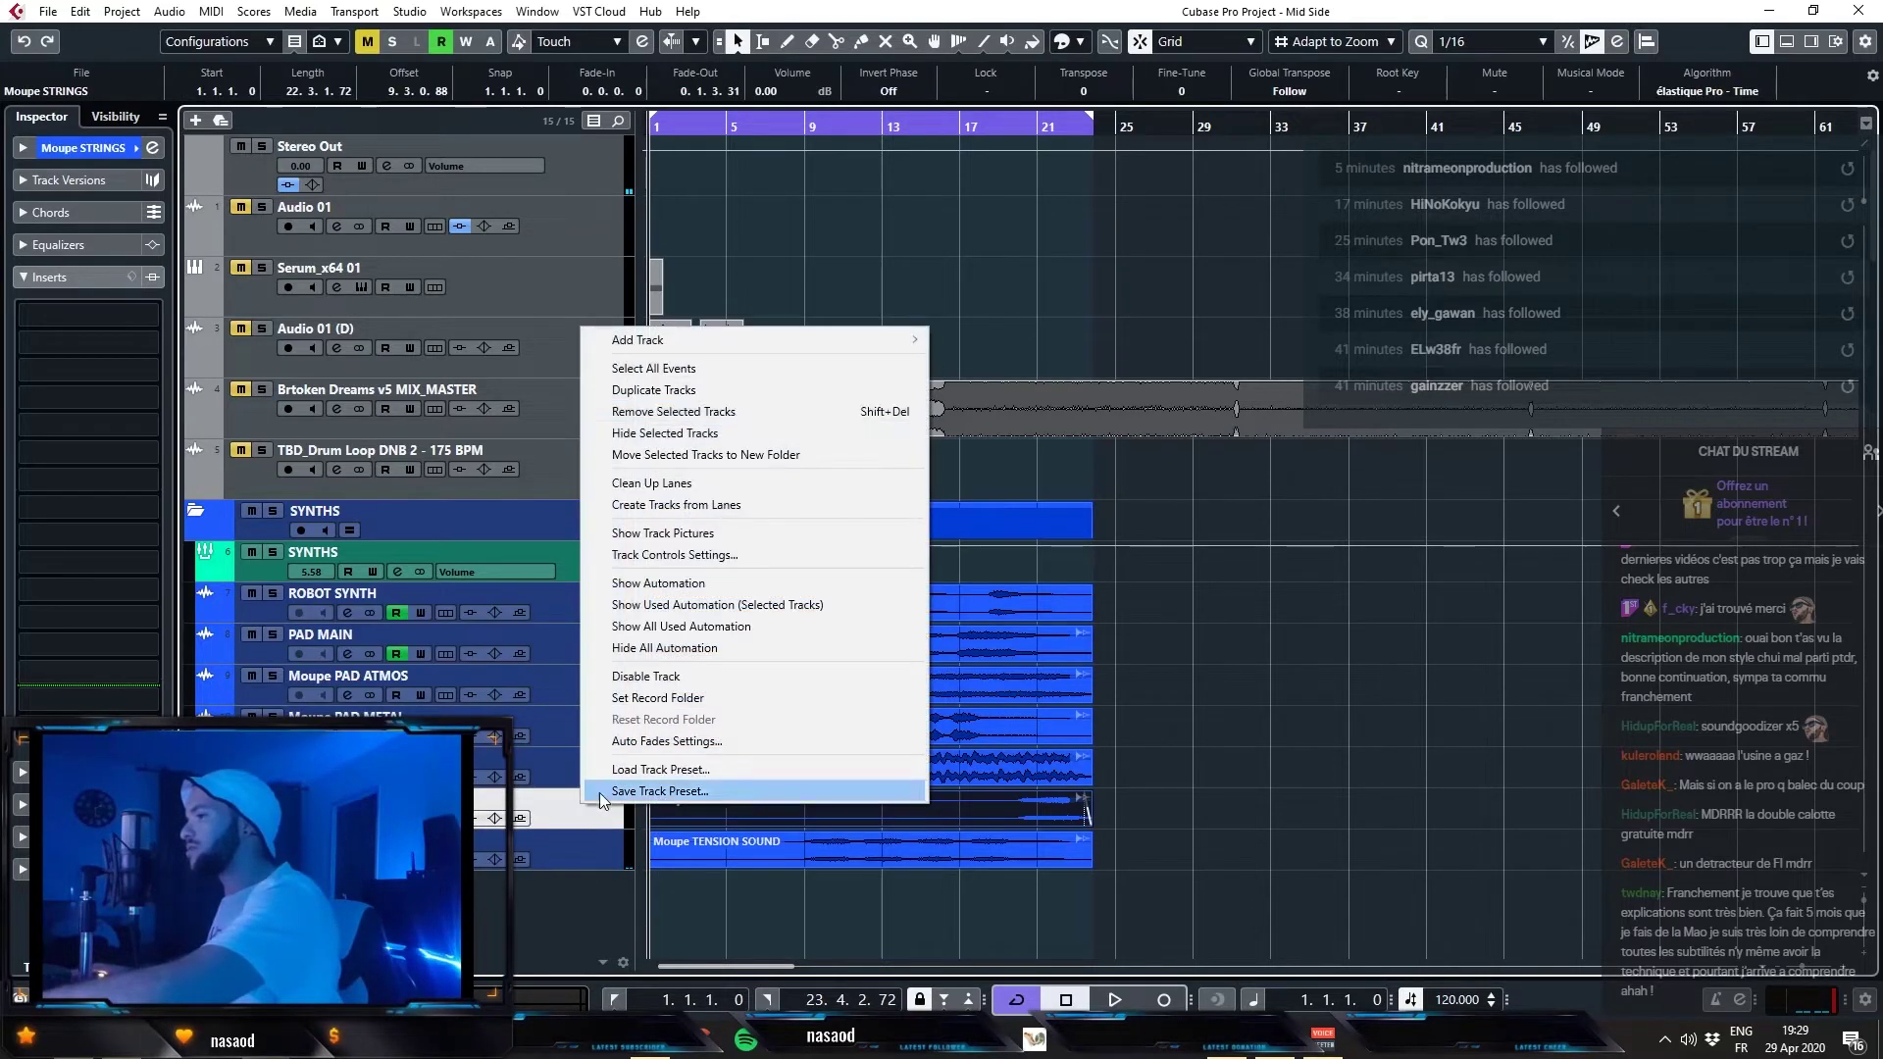
click(764, 409)
click(880, 562)
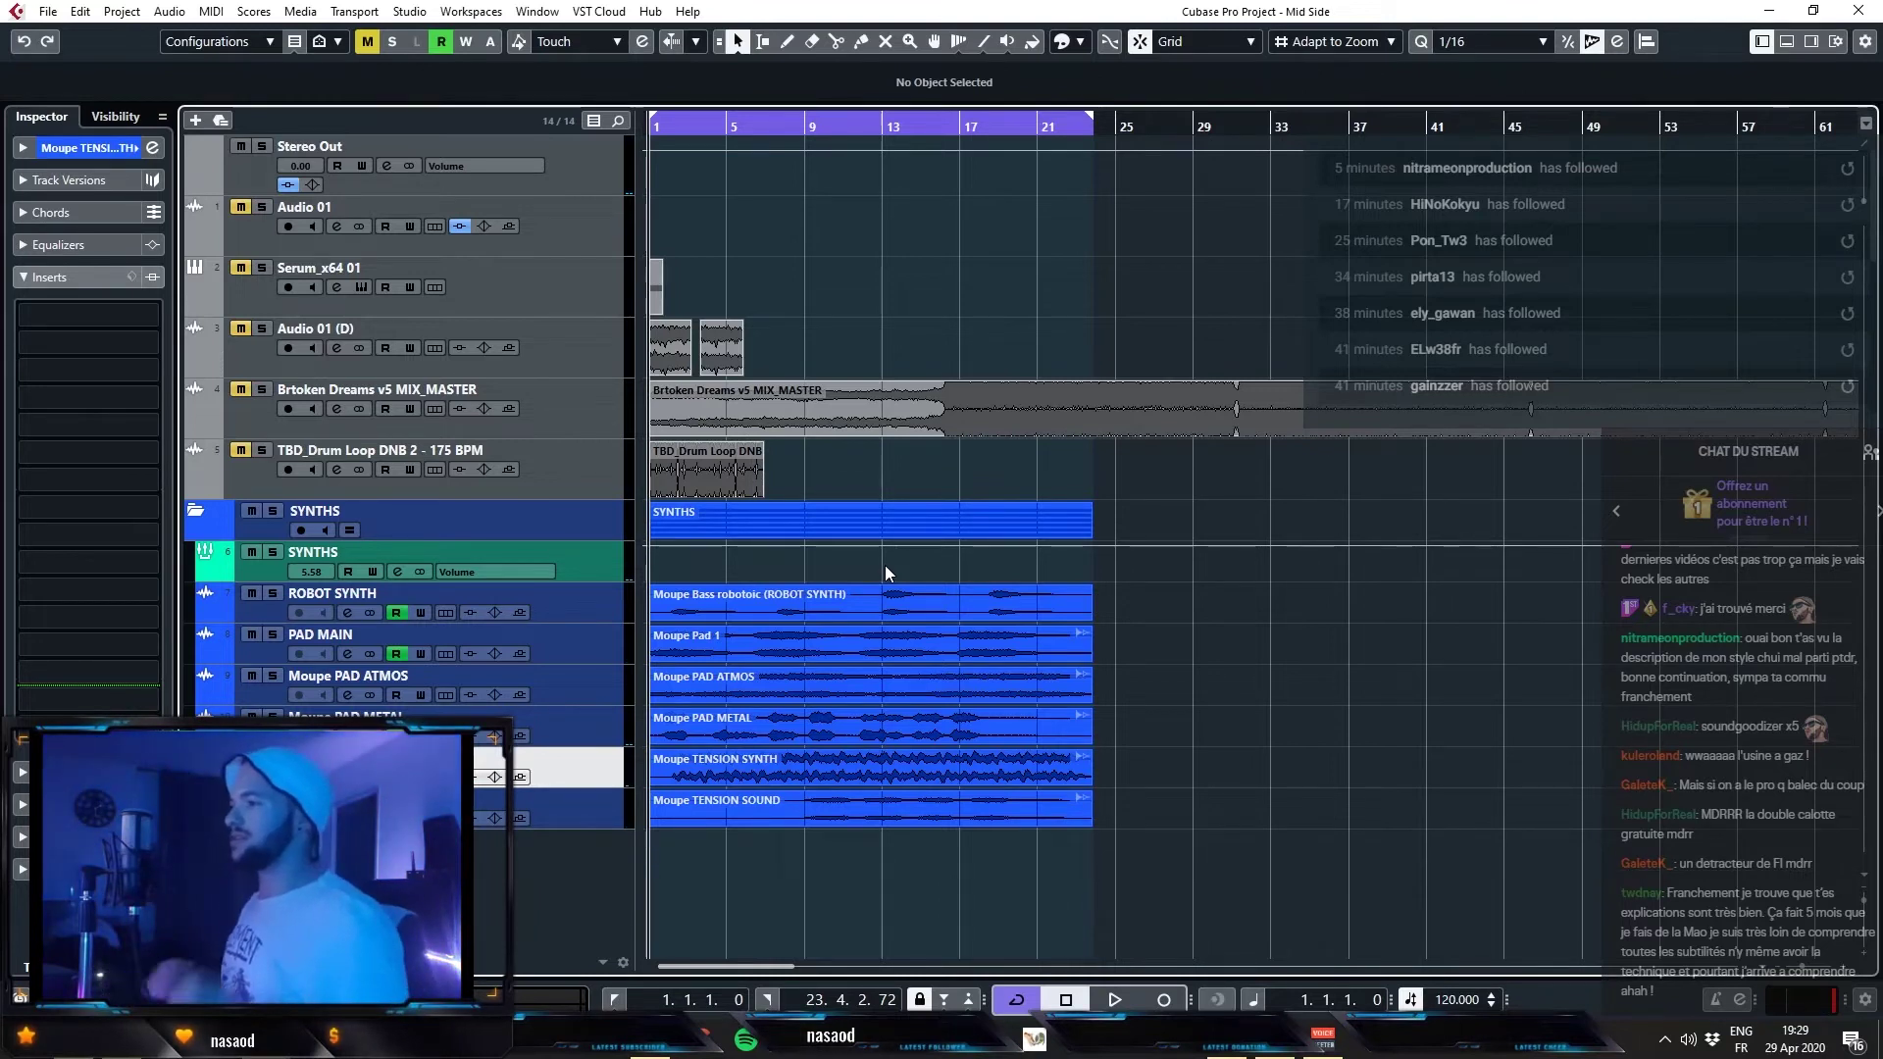
- Resize the heights of the audio tracks from ROBOT SYNTH to Moupe TENSION SOUND and fit the arrangement in view
click(397, 572)
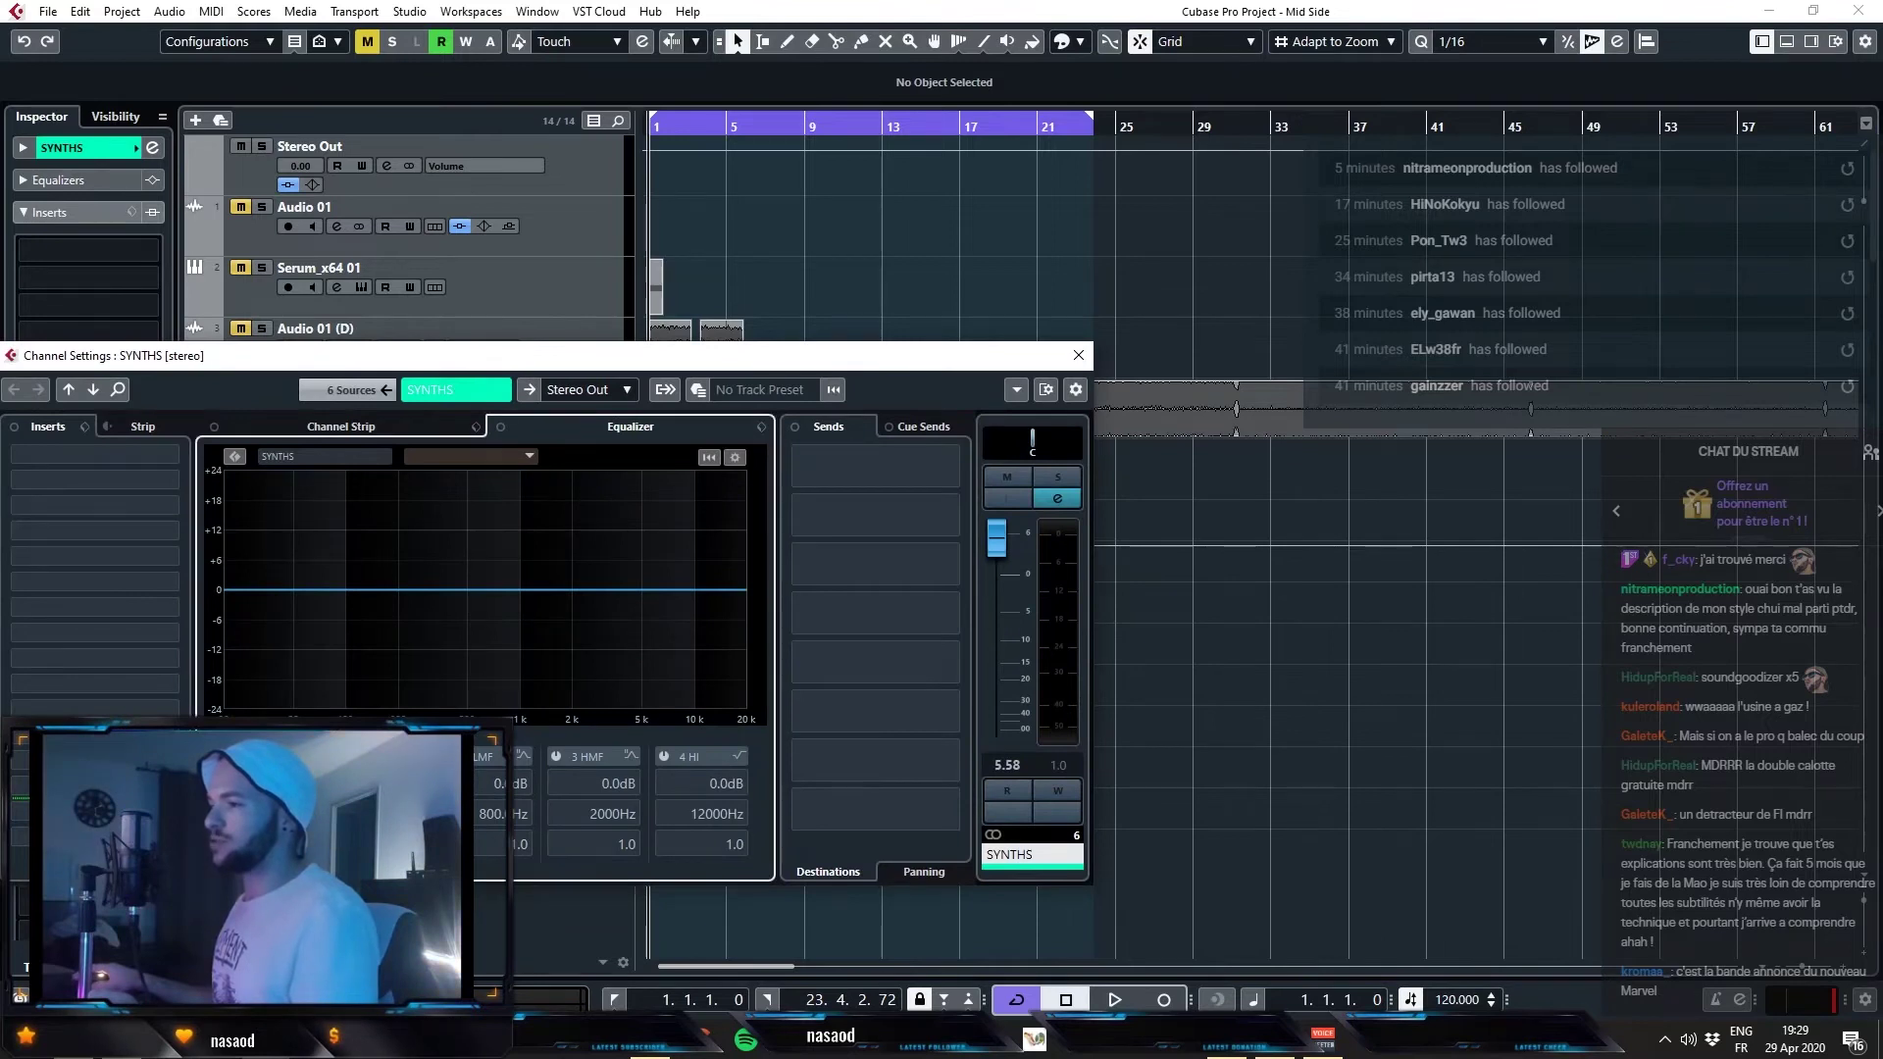
key(Escape)
scroll(1245, 585, up, 5)
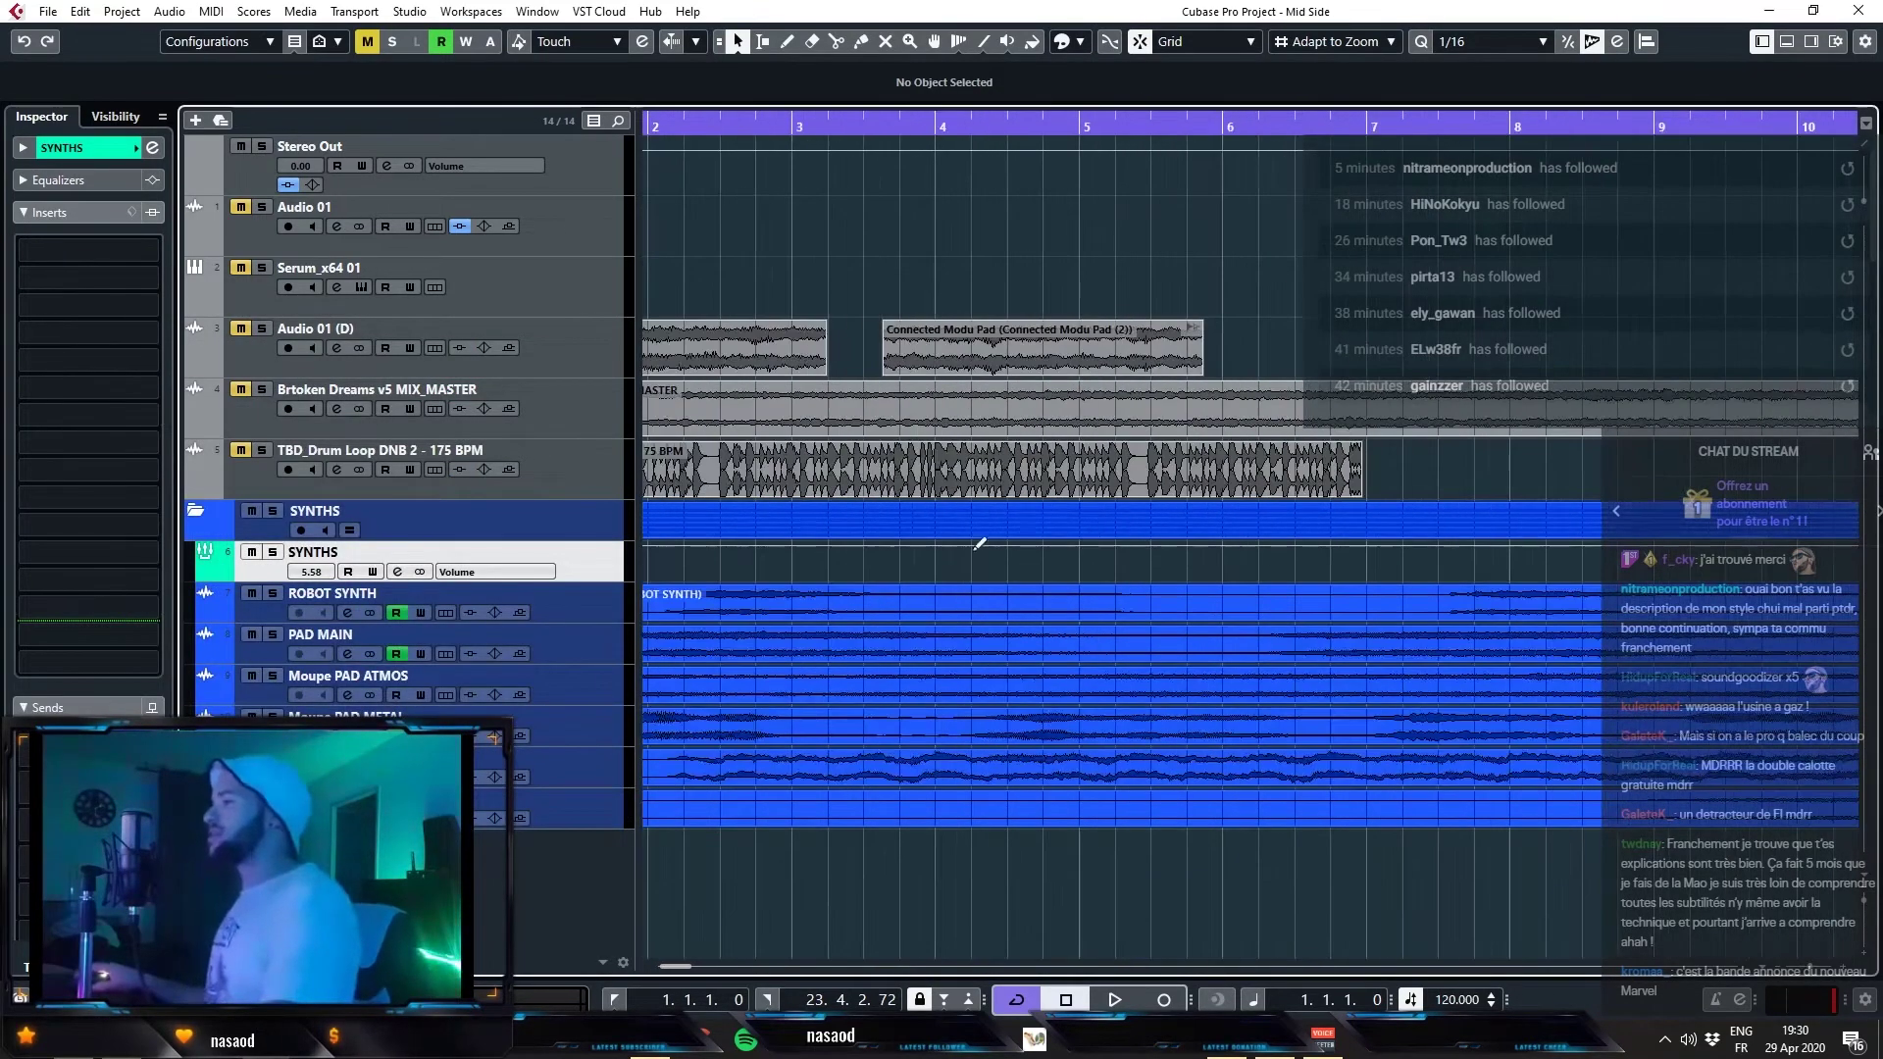
click(608, 603)
shift+click(592, 792)
key(shift+g)
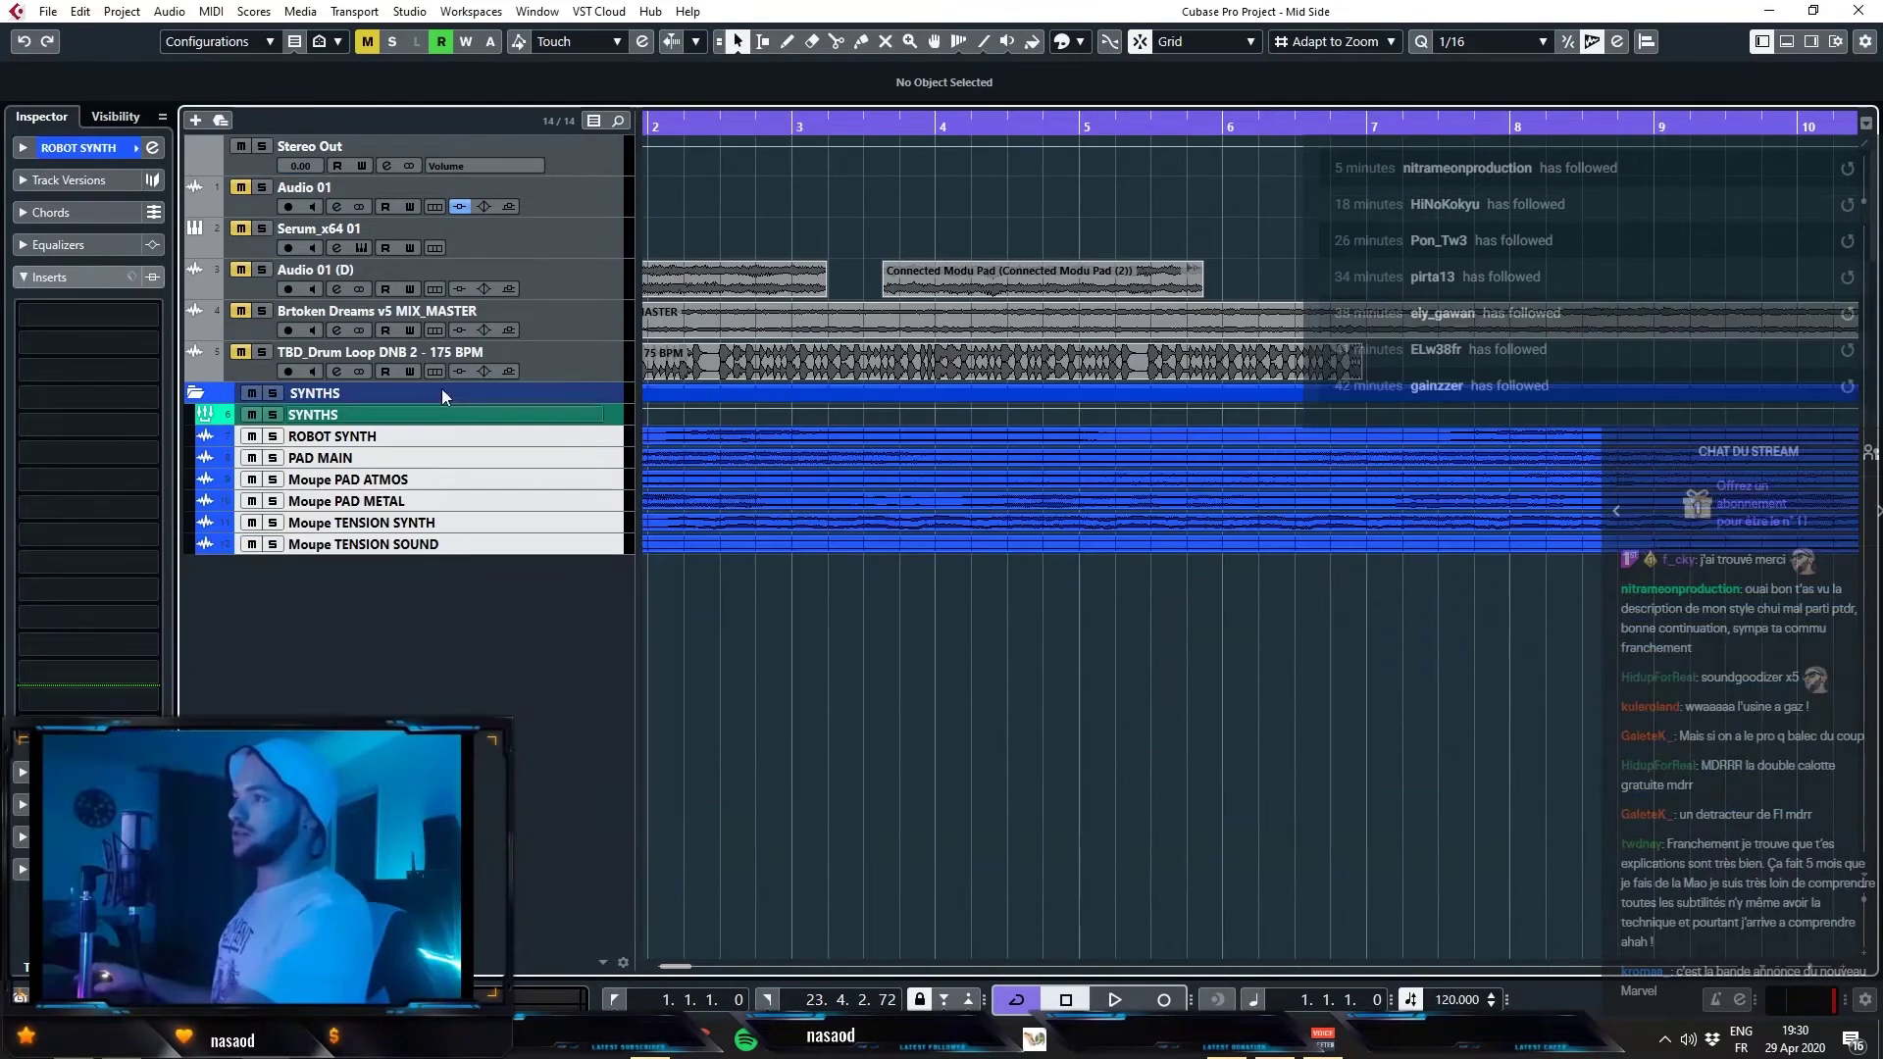
key(shift+f)
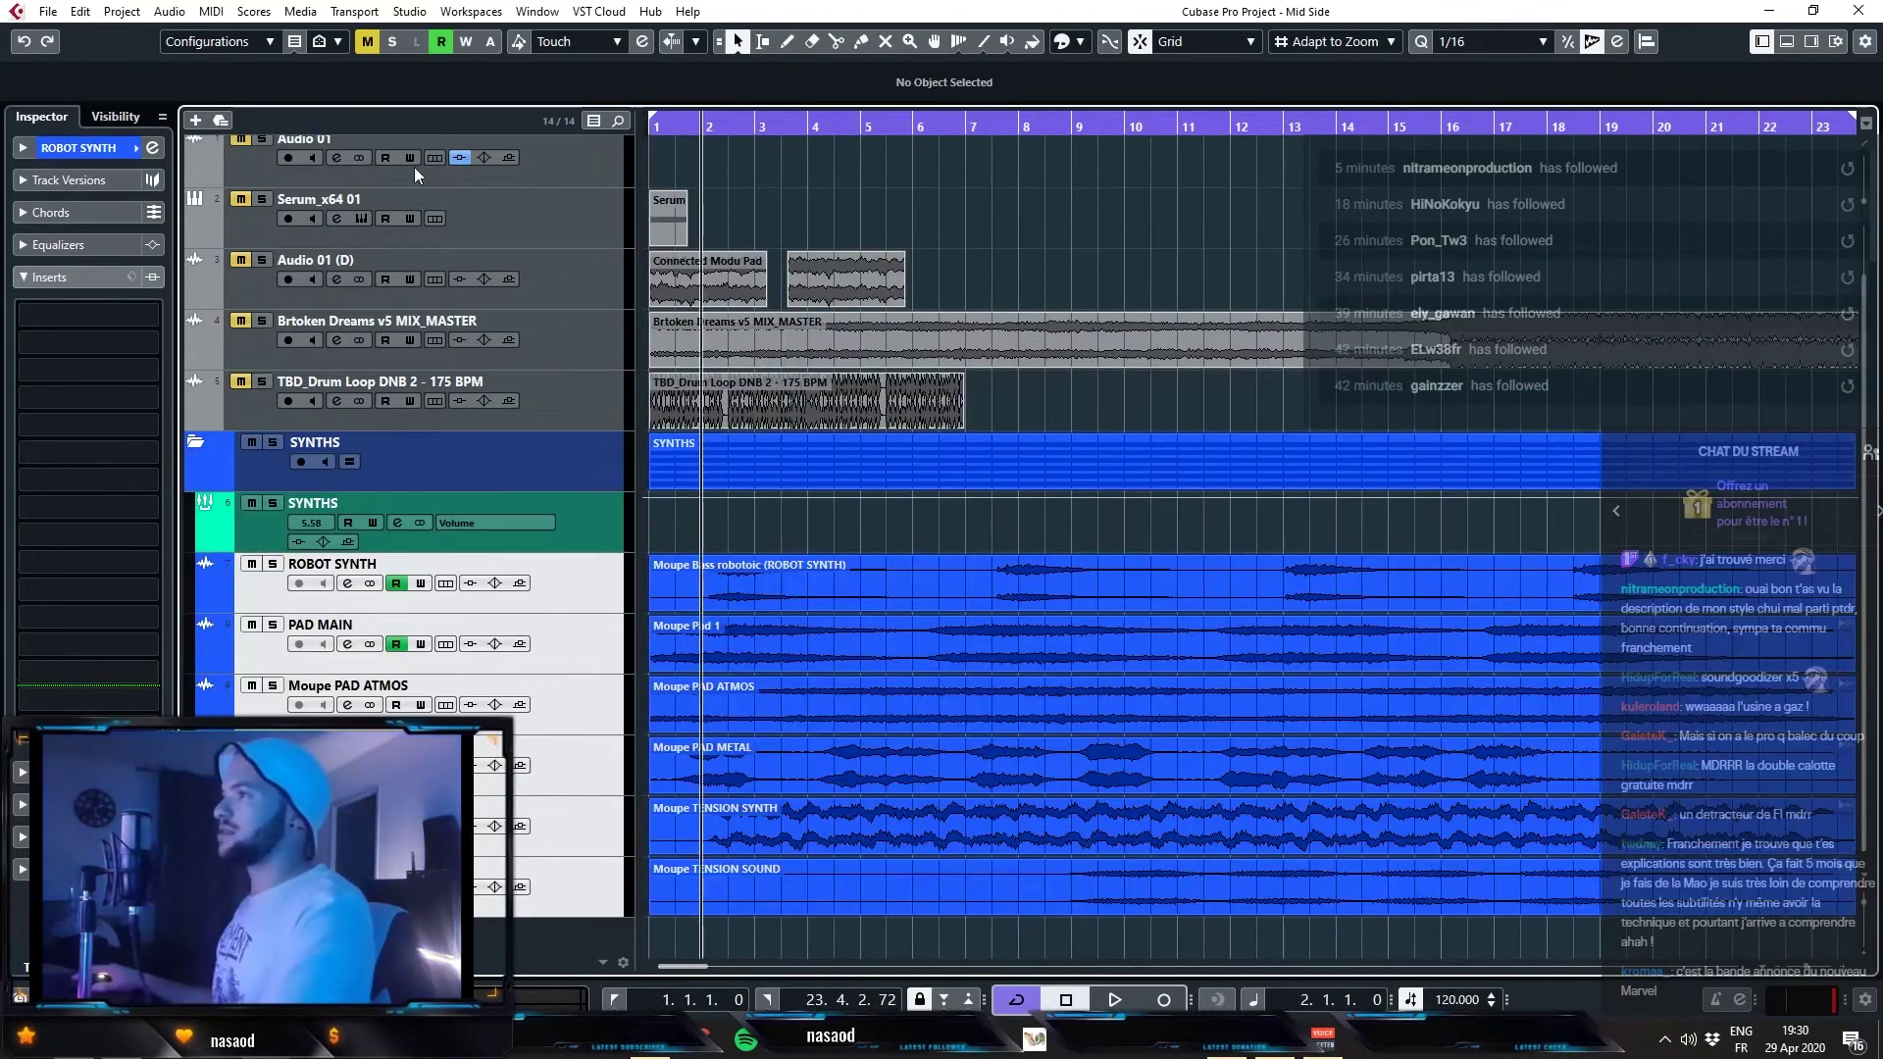
- Insert the SPAN spectrum analyzer in a lower insert slot of the Stereo Out channel
scroll(348, 157, up, 1)
click(348, 157)
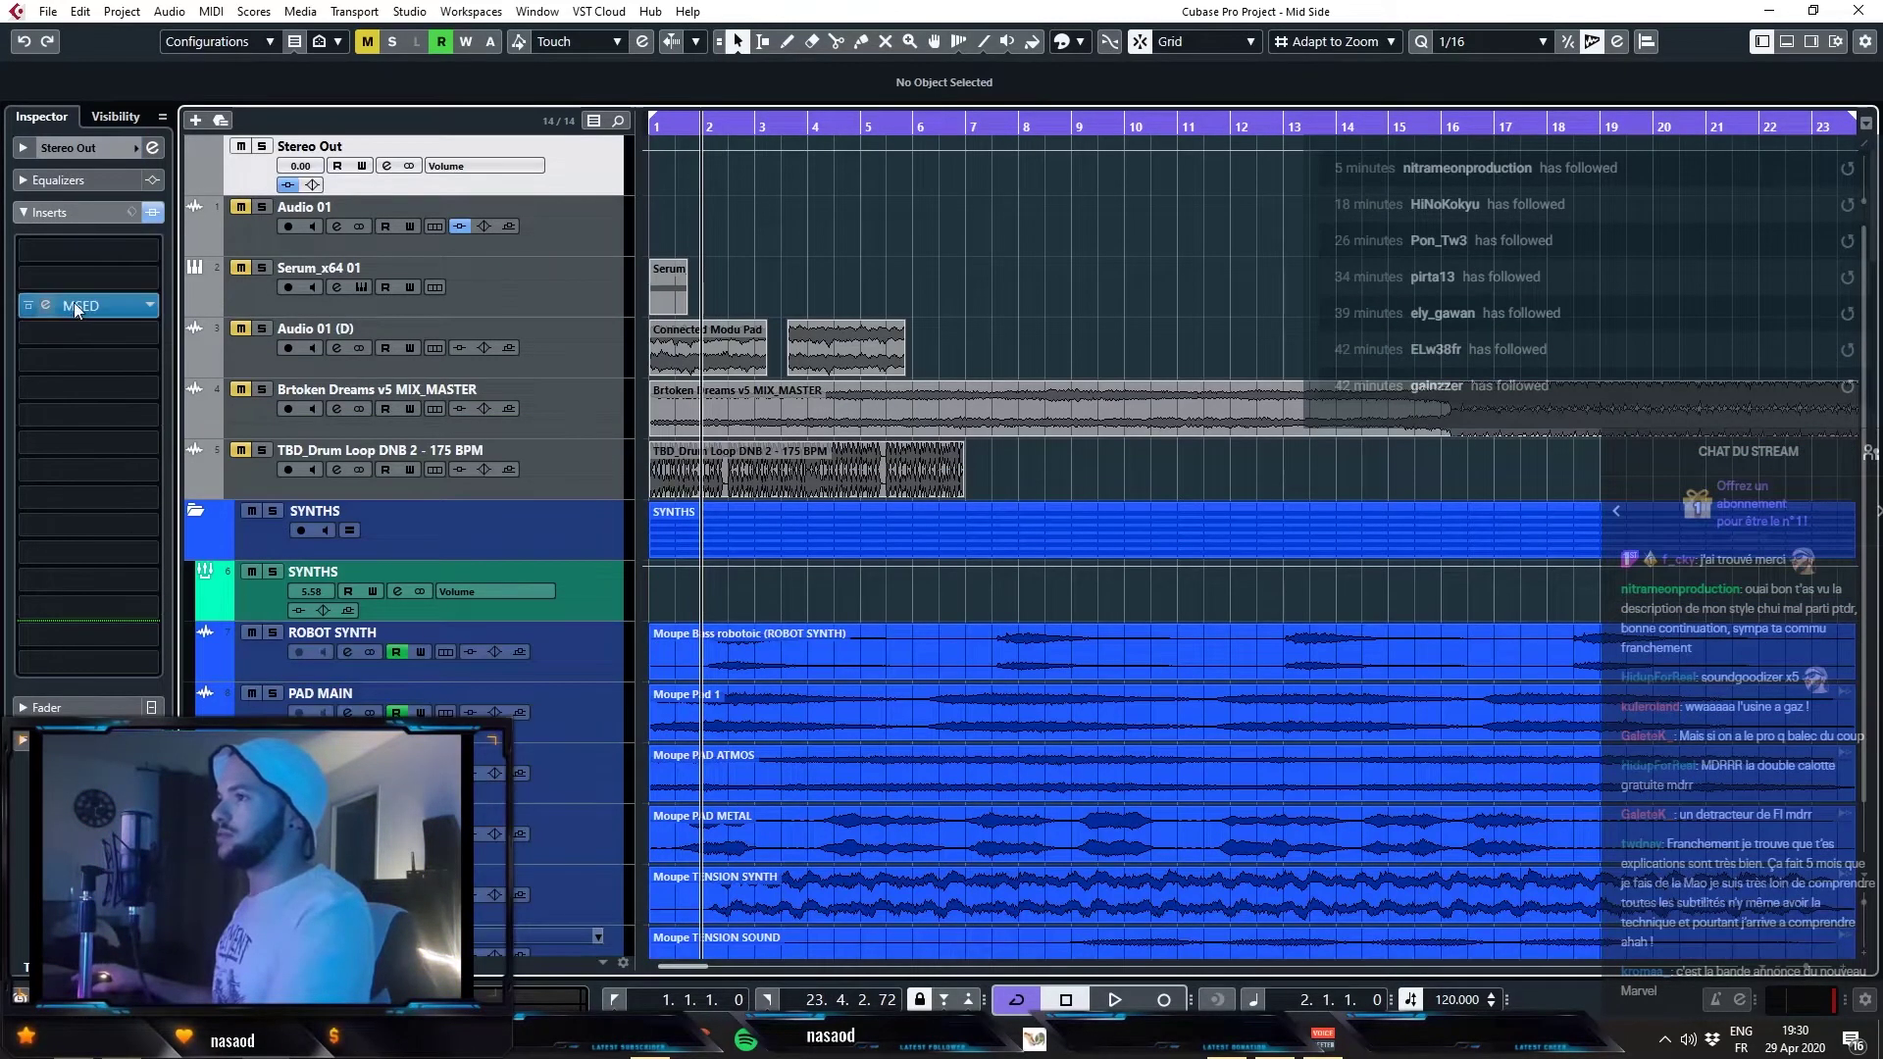
click(142, 580)
text(span)
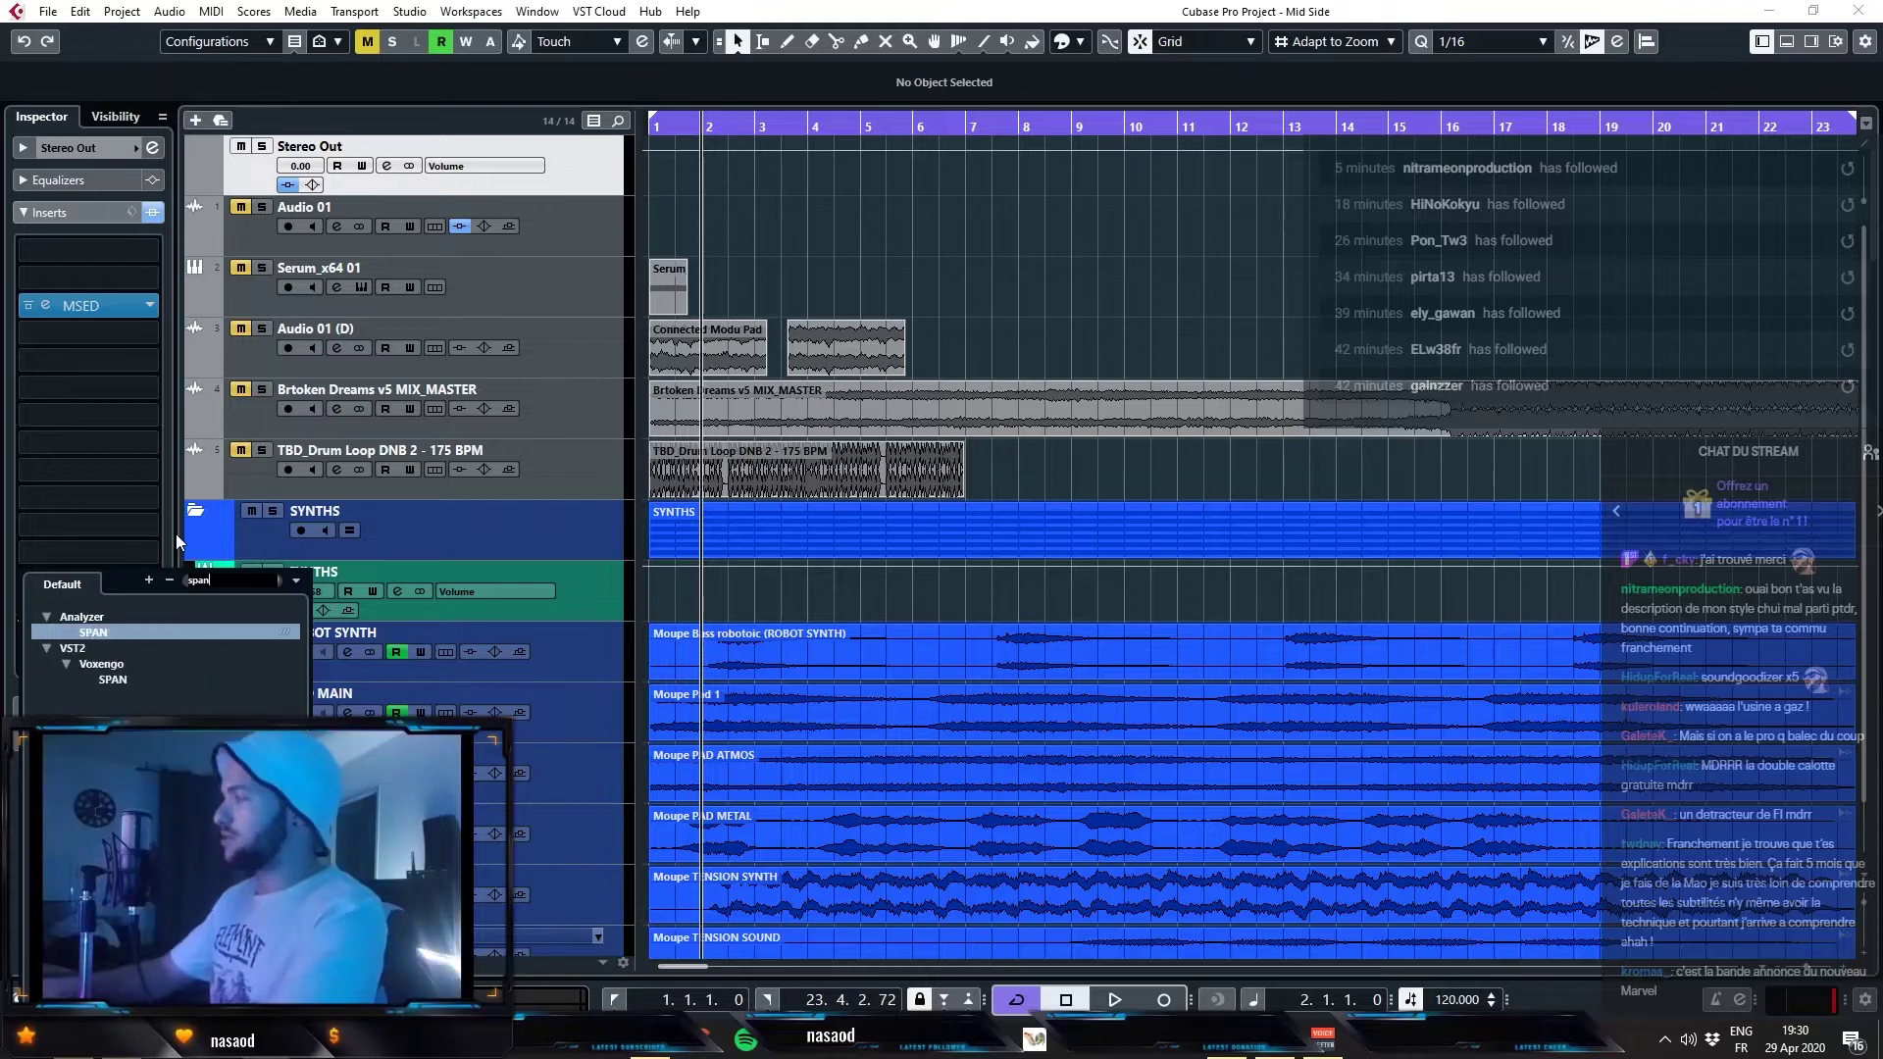
key(Return)
click(274, 632)
- Play the section and solo ROBOT SYNTH, PAD MAIN and the other synth tracks in turn to examine their spectra in SPAN
key(space)
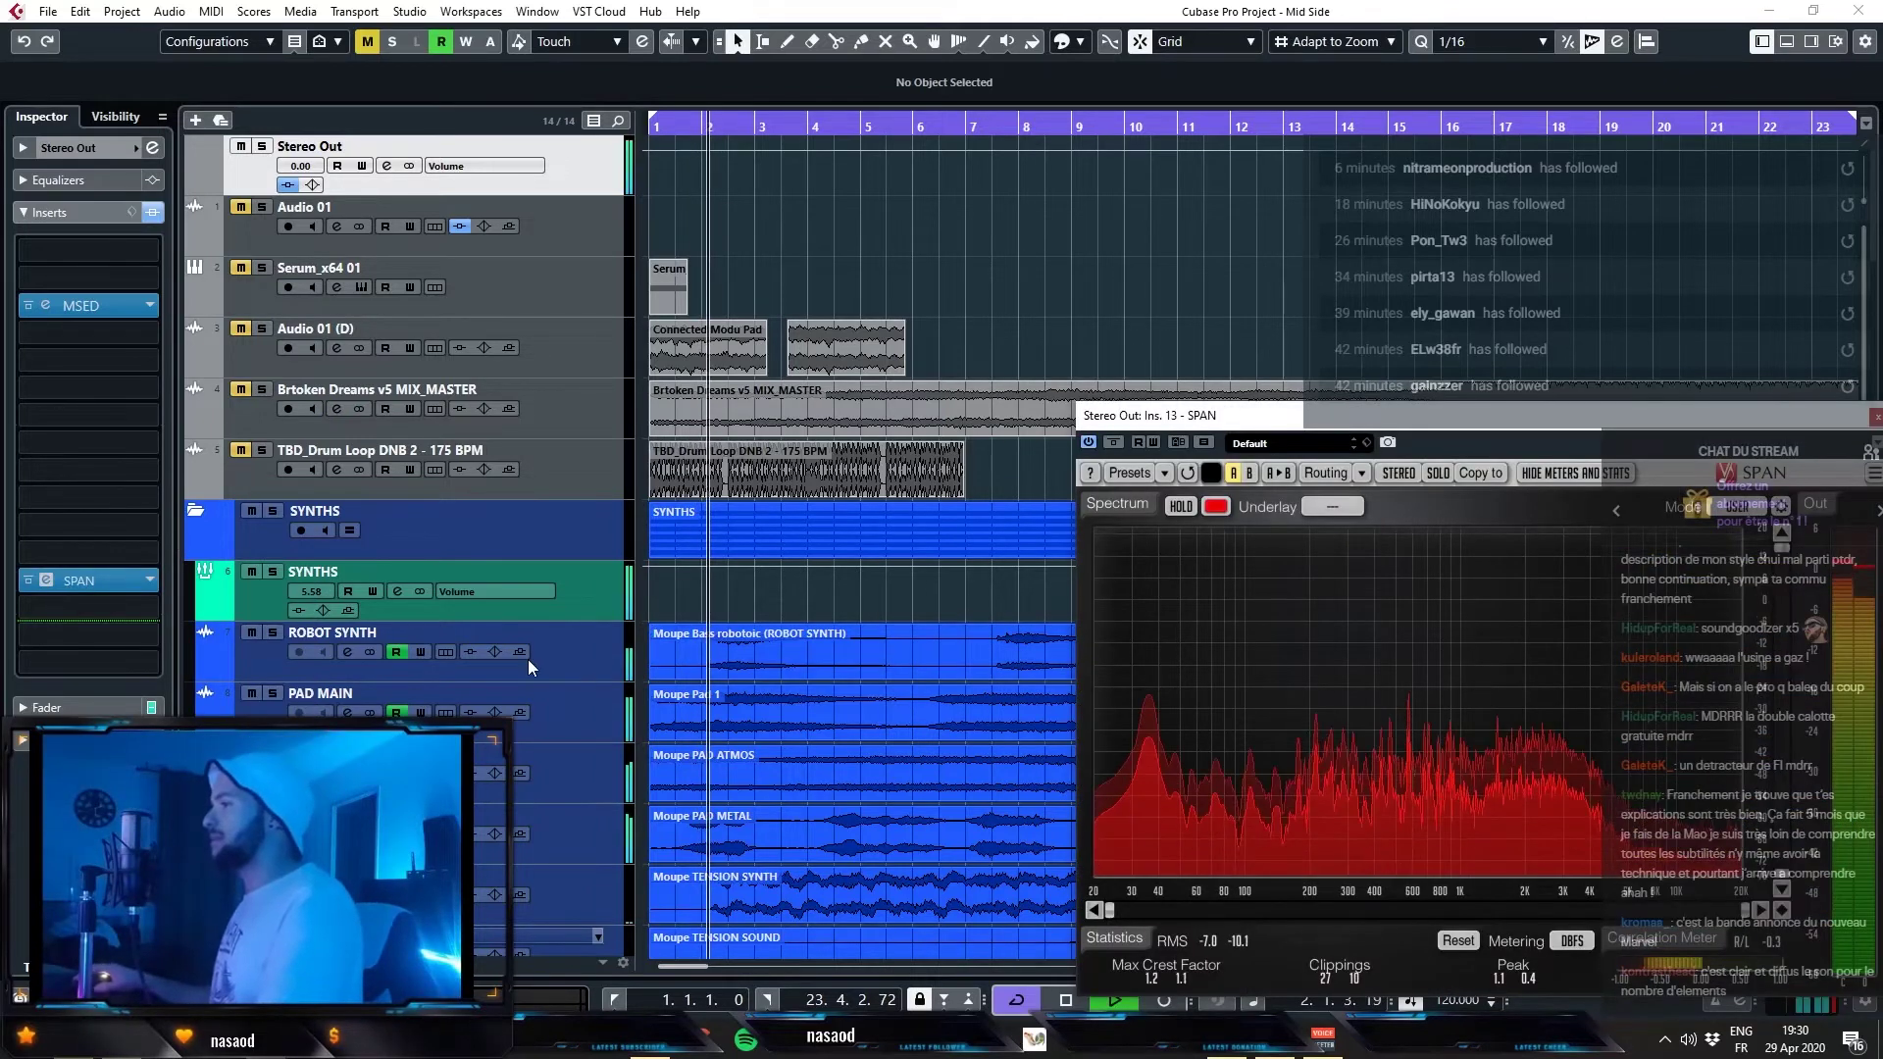
scroll(279, 632, down, 1)
click(275, 630)
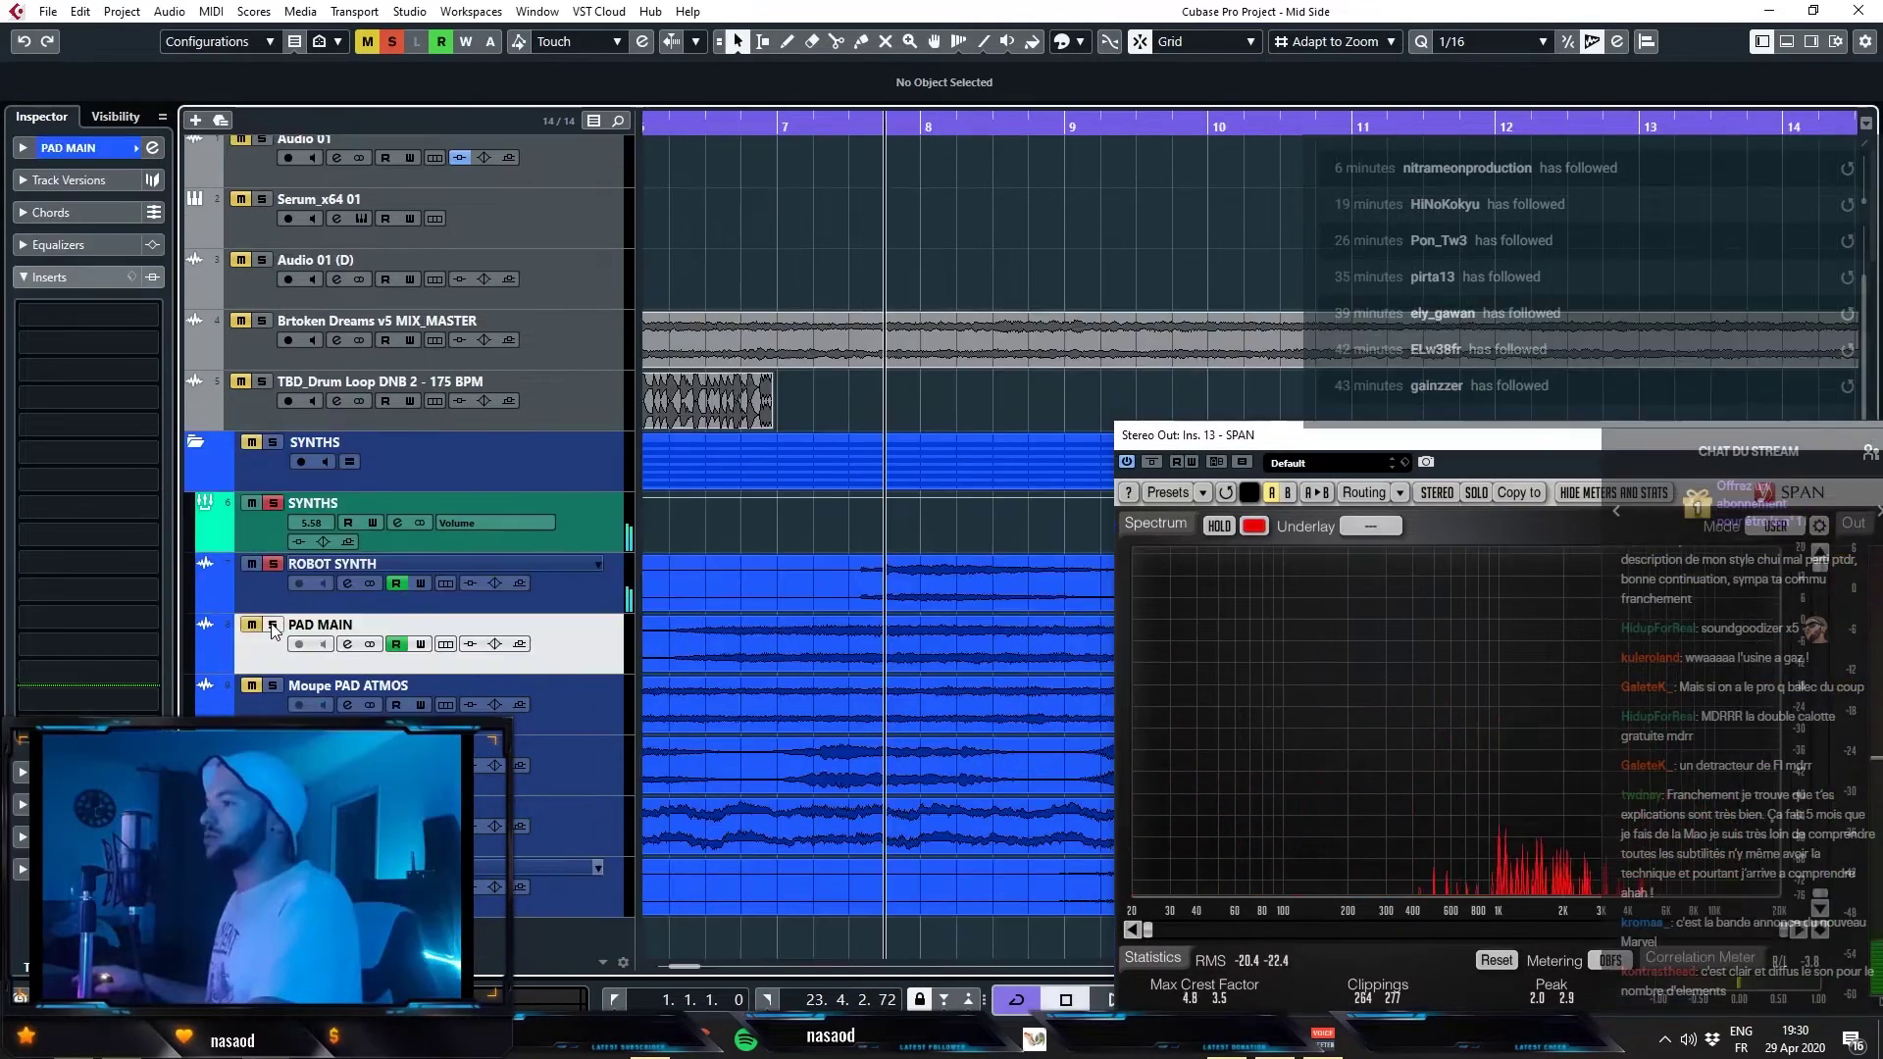
click(273, 566)
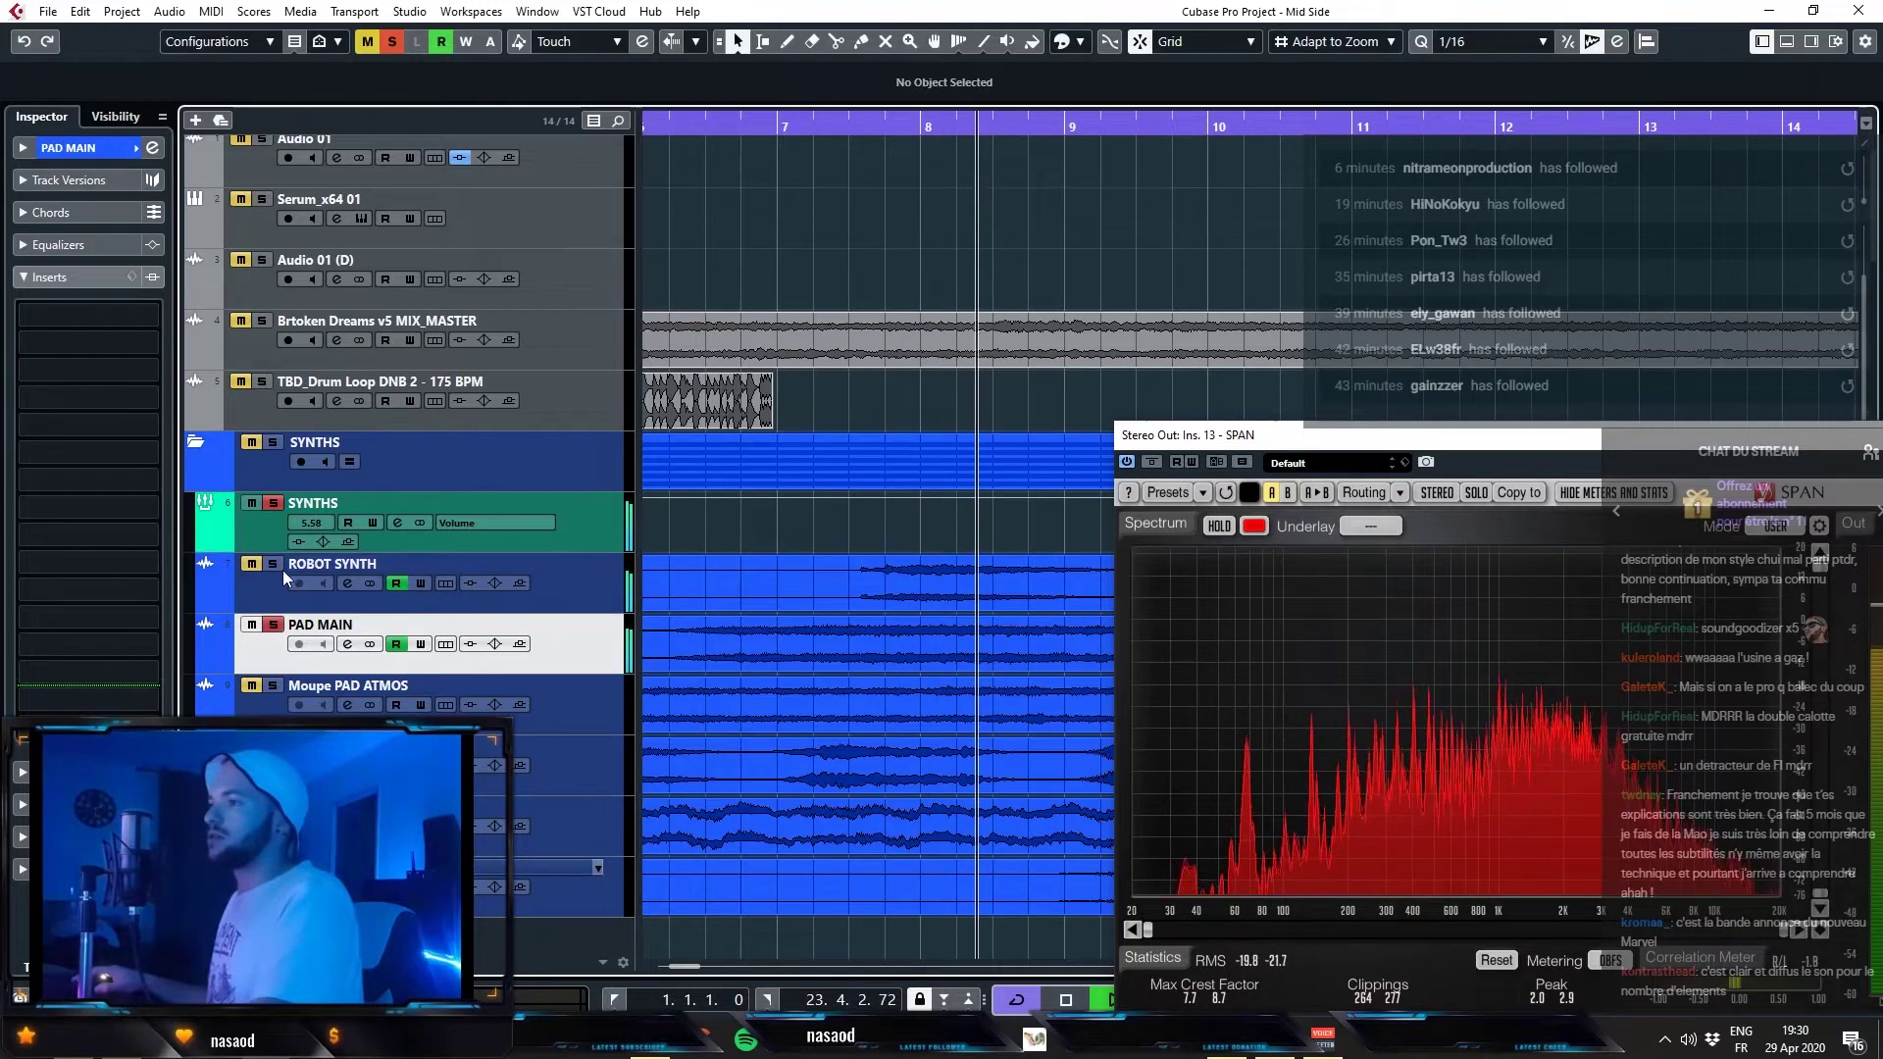
click(273, 686)
click(273, 625)
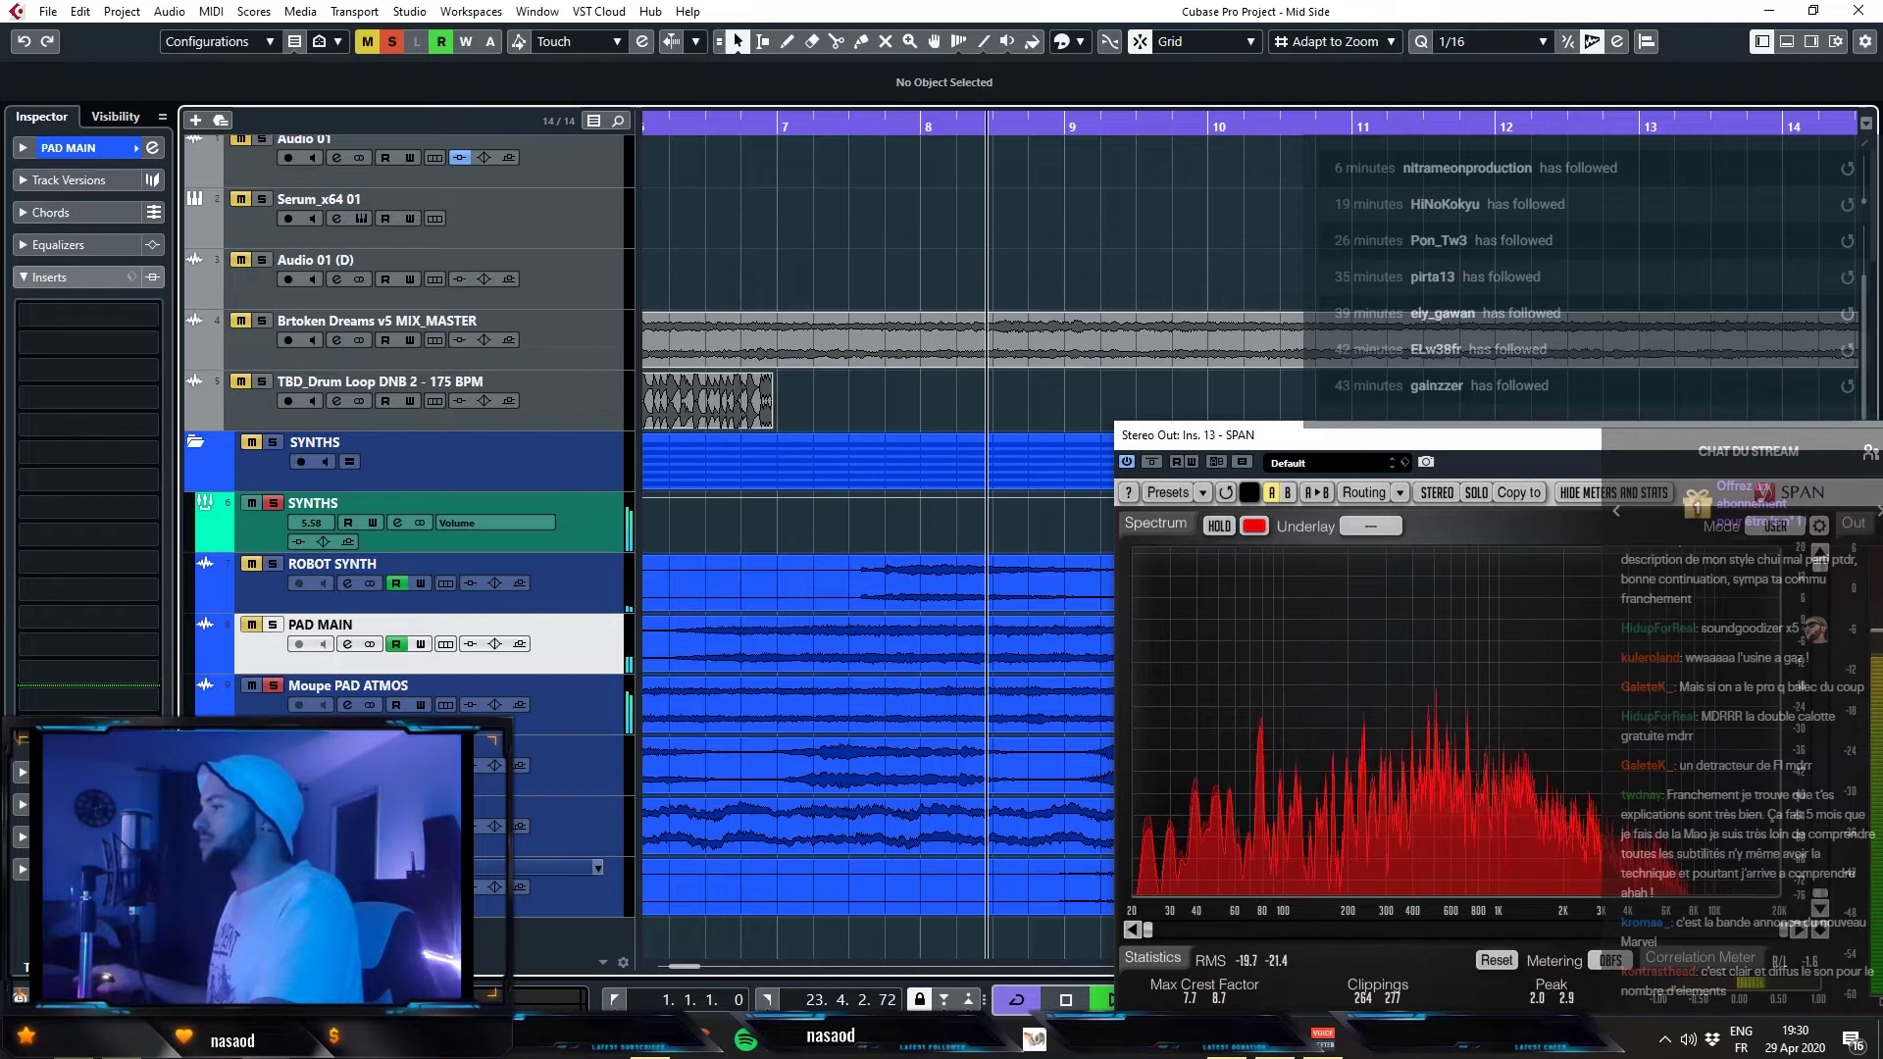
click(272, 503)
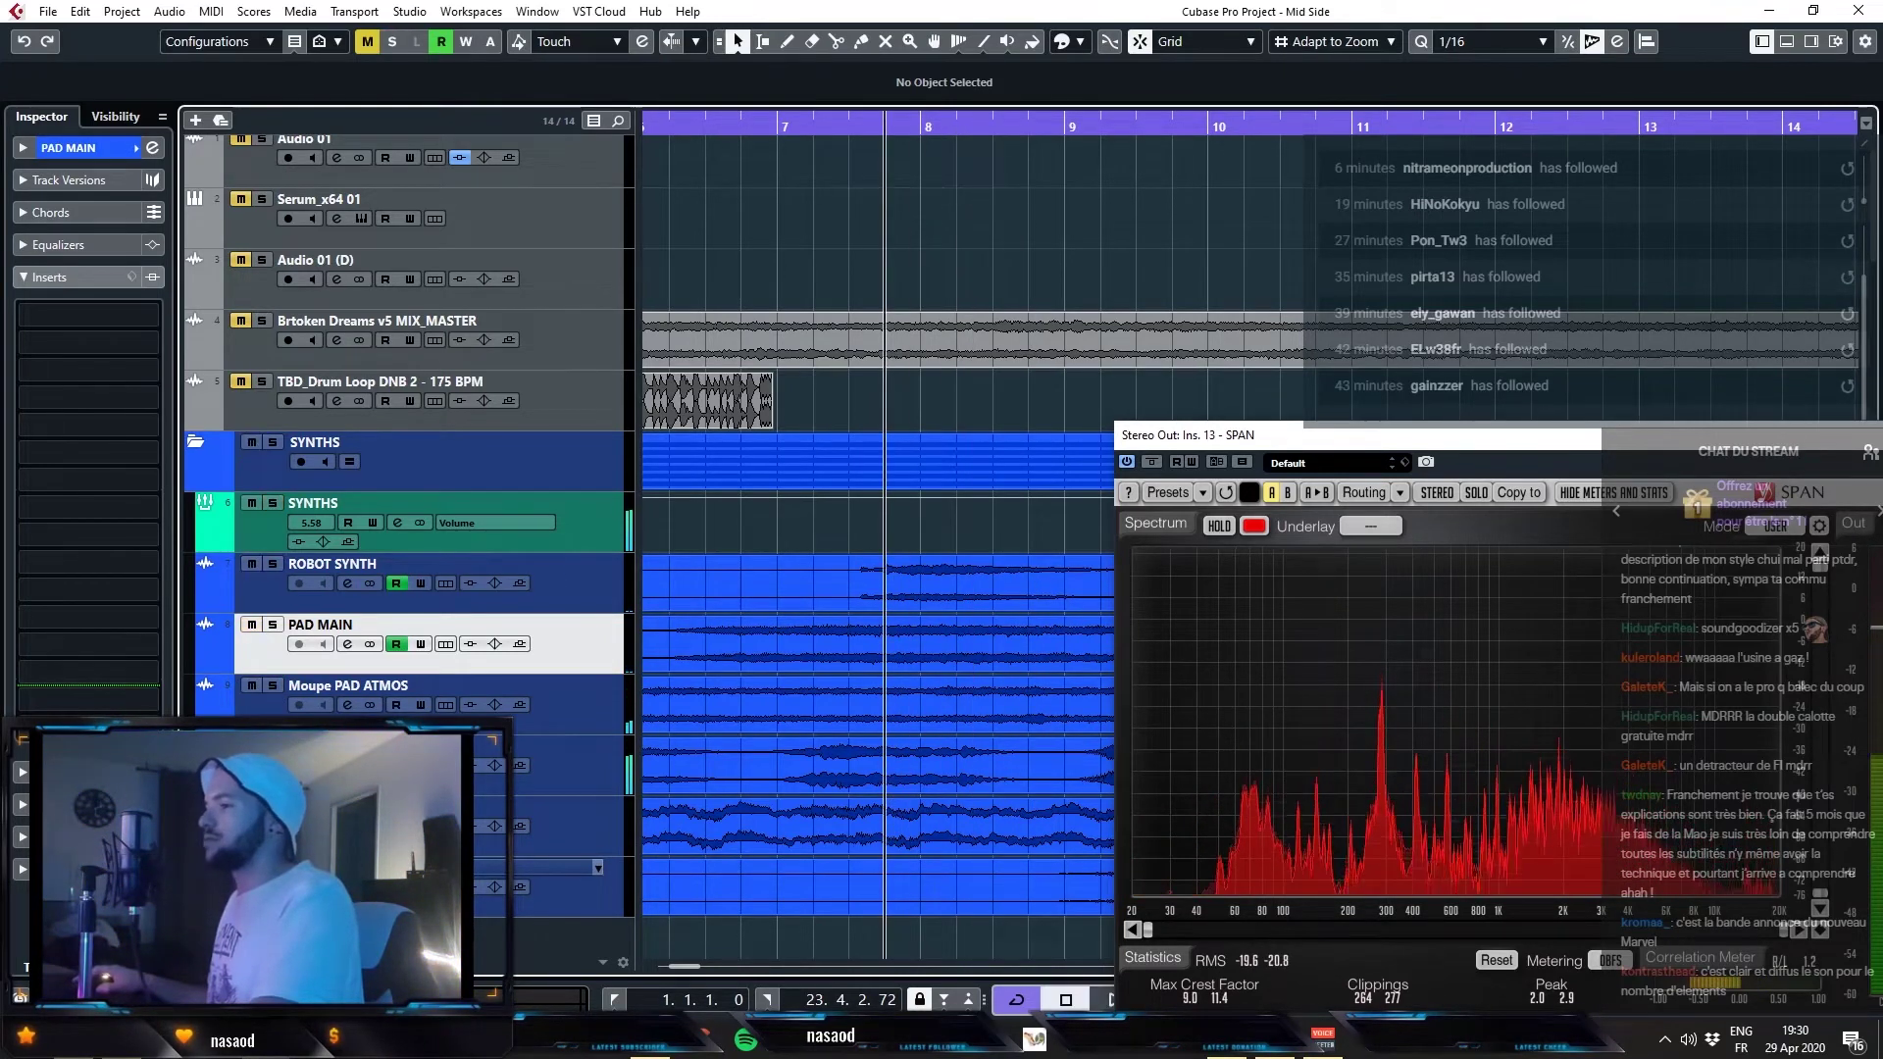
click(273, 503)
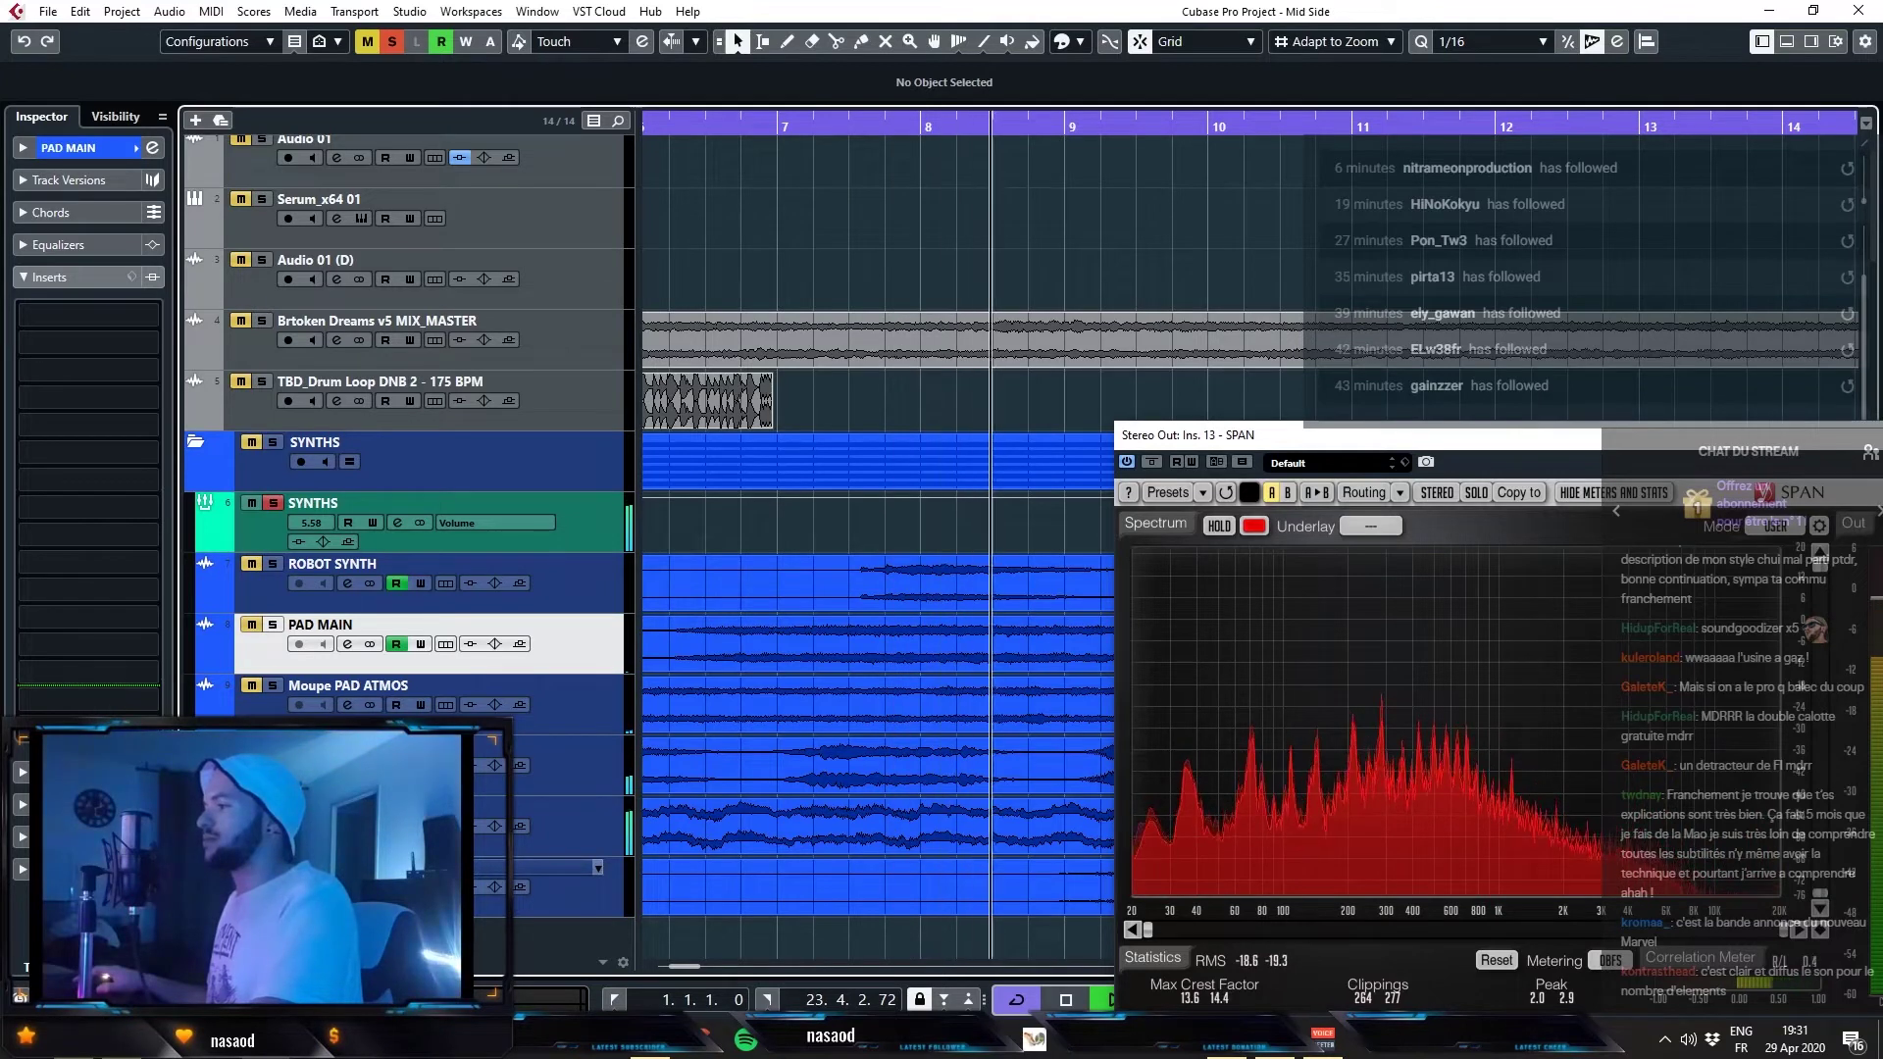
key(shift+f)
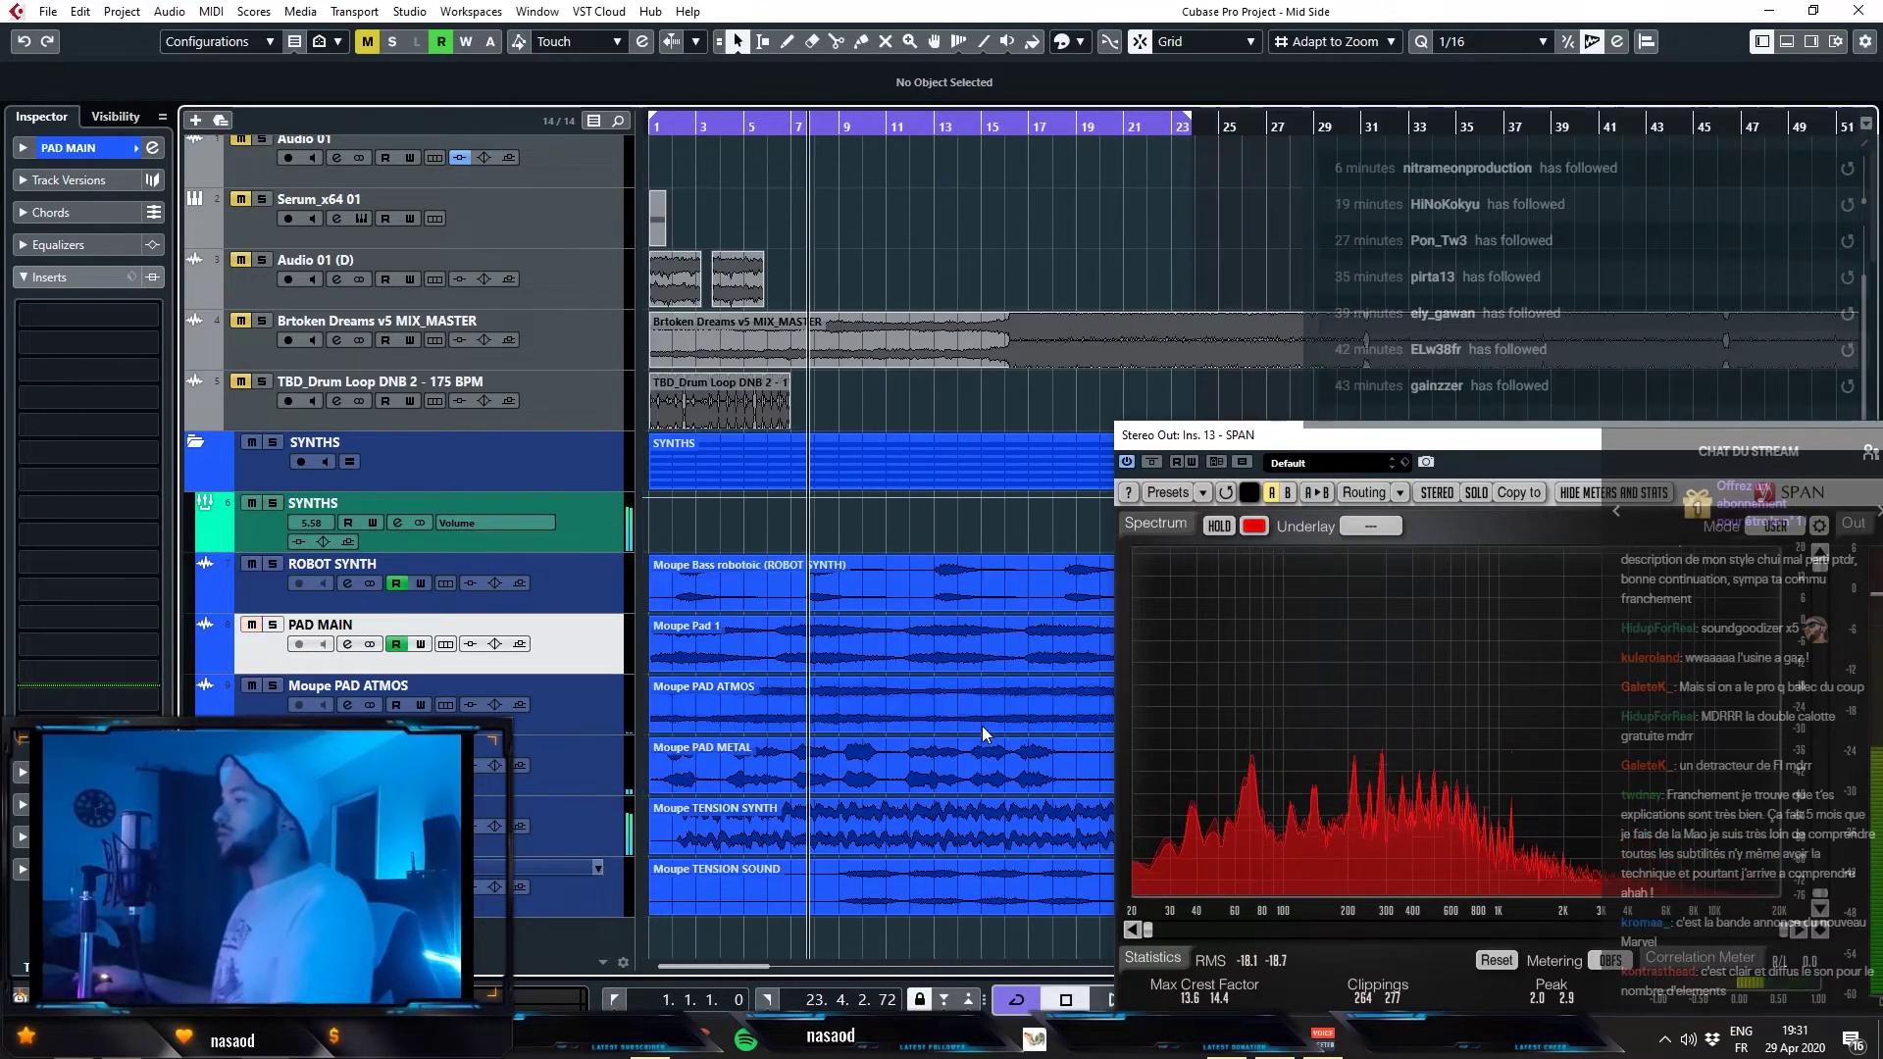
key(space)
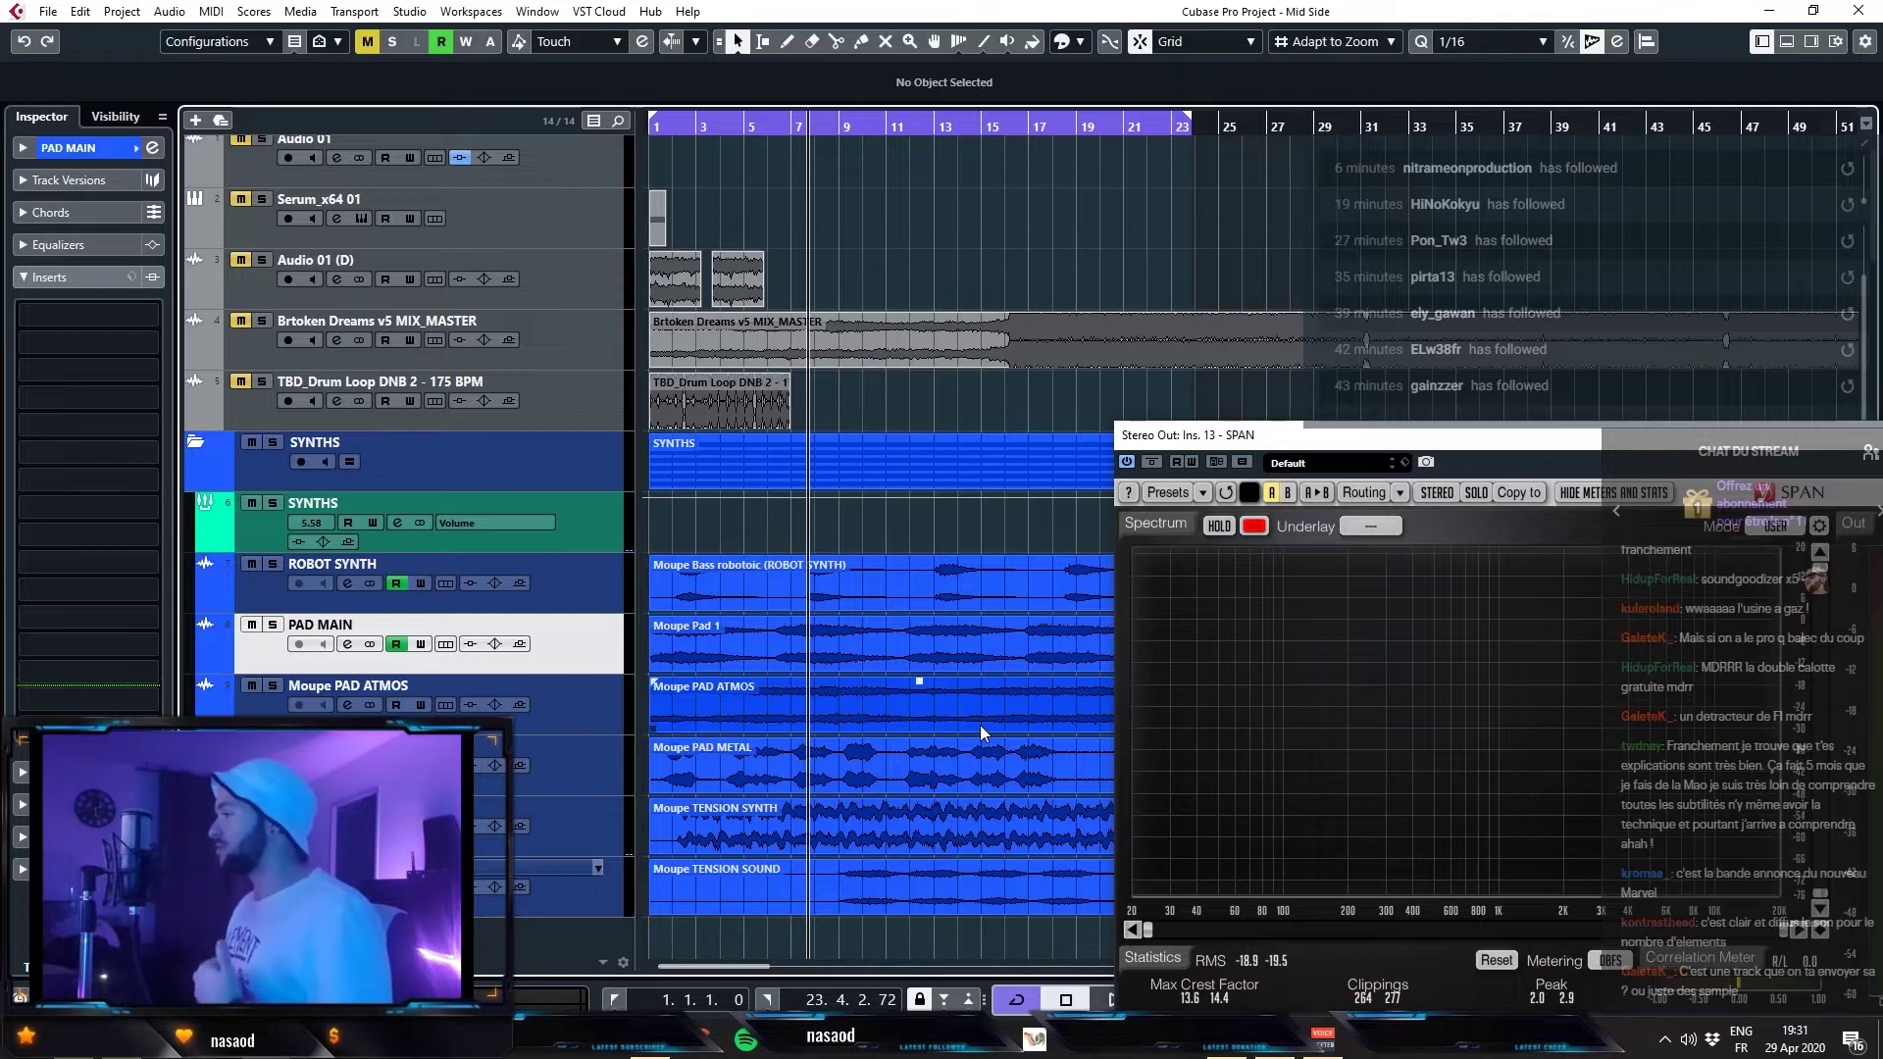
- Play the soloed Moupe TENSION SYNTH track and examine its frequency content in SPAN
key(Up)
key(h)
key(h)
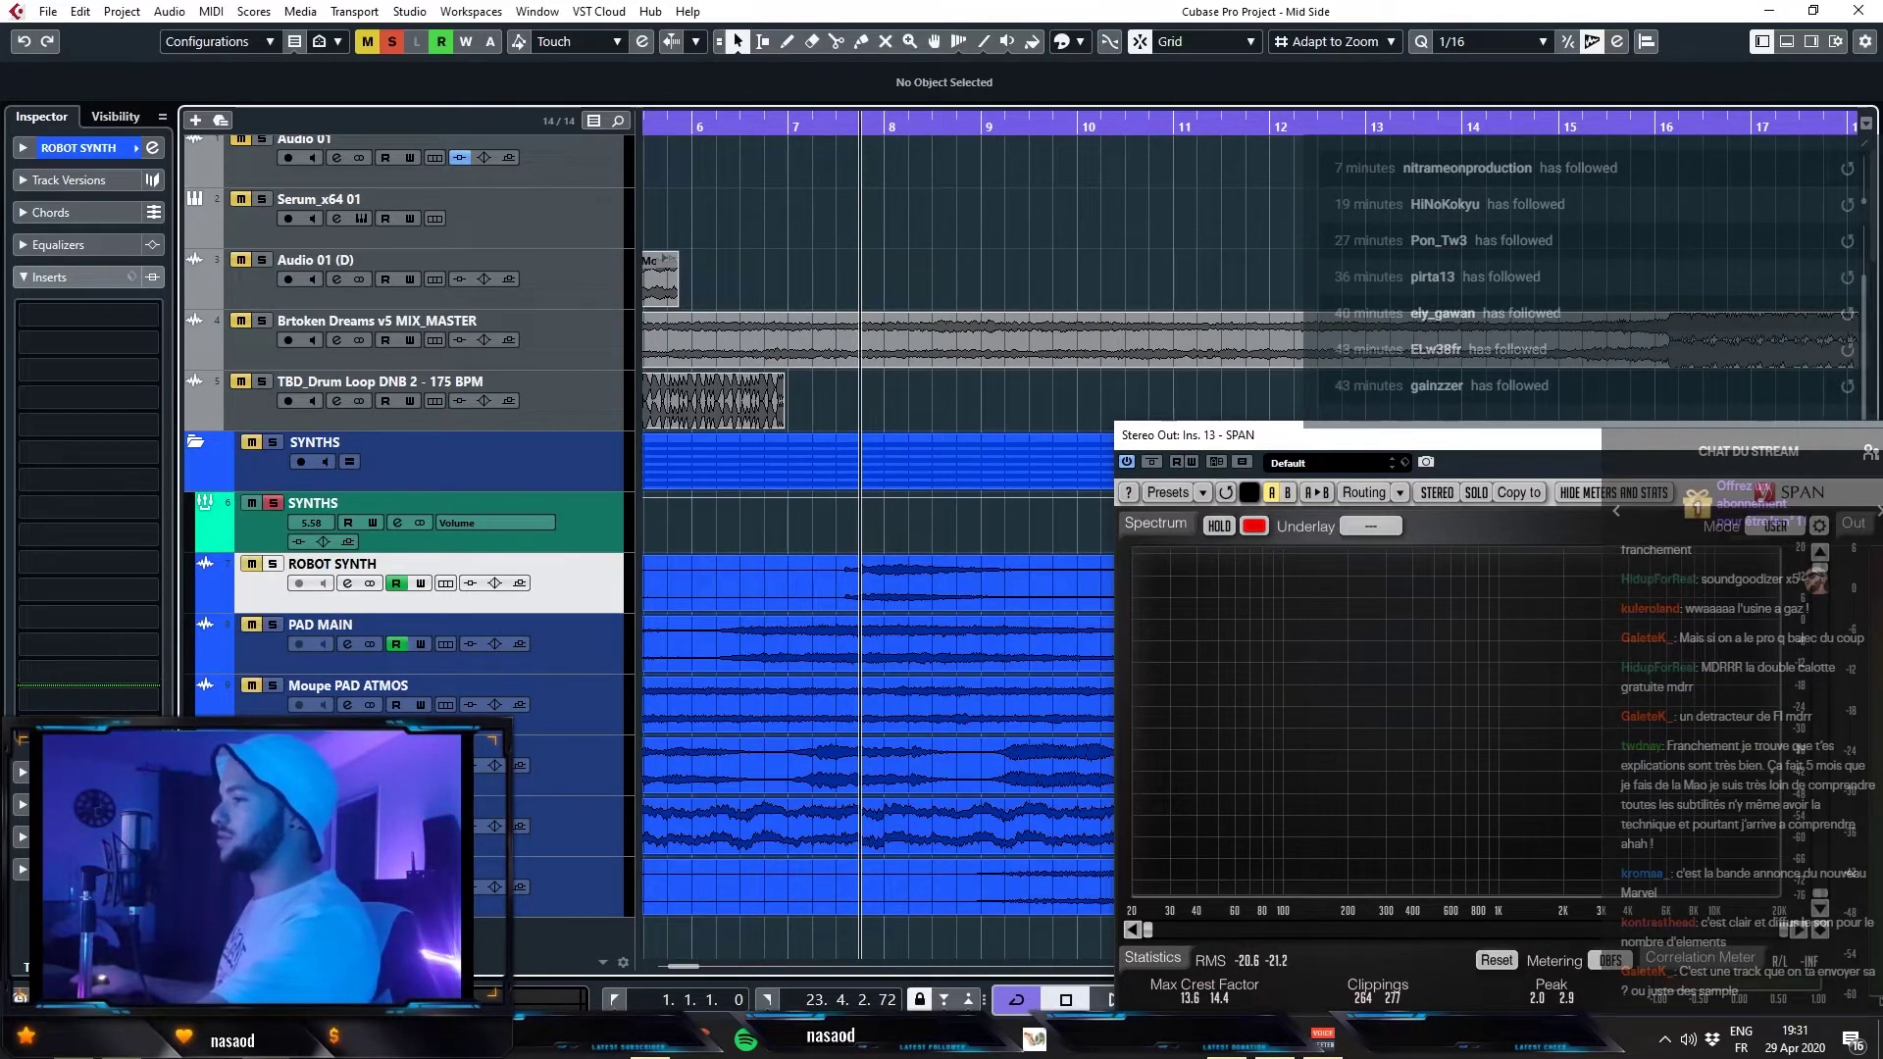
key(space)
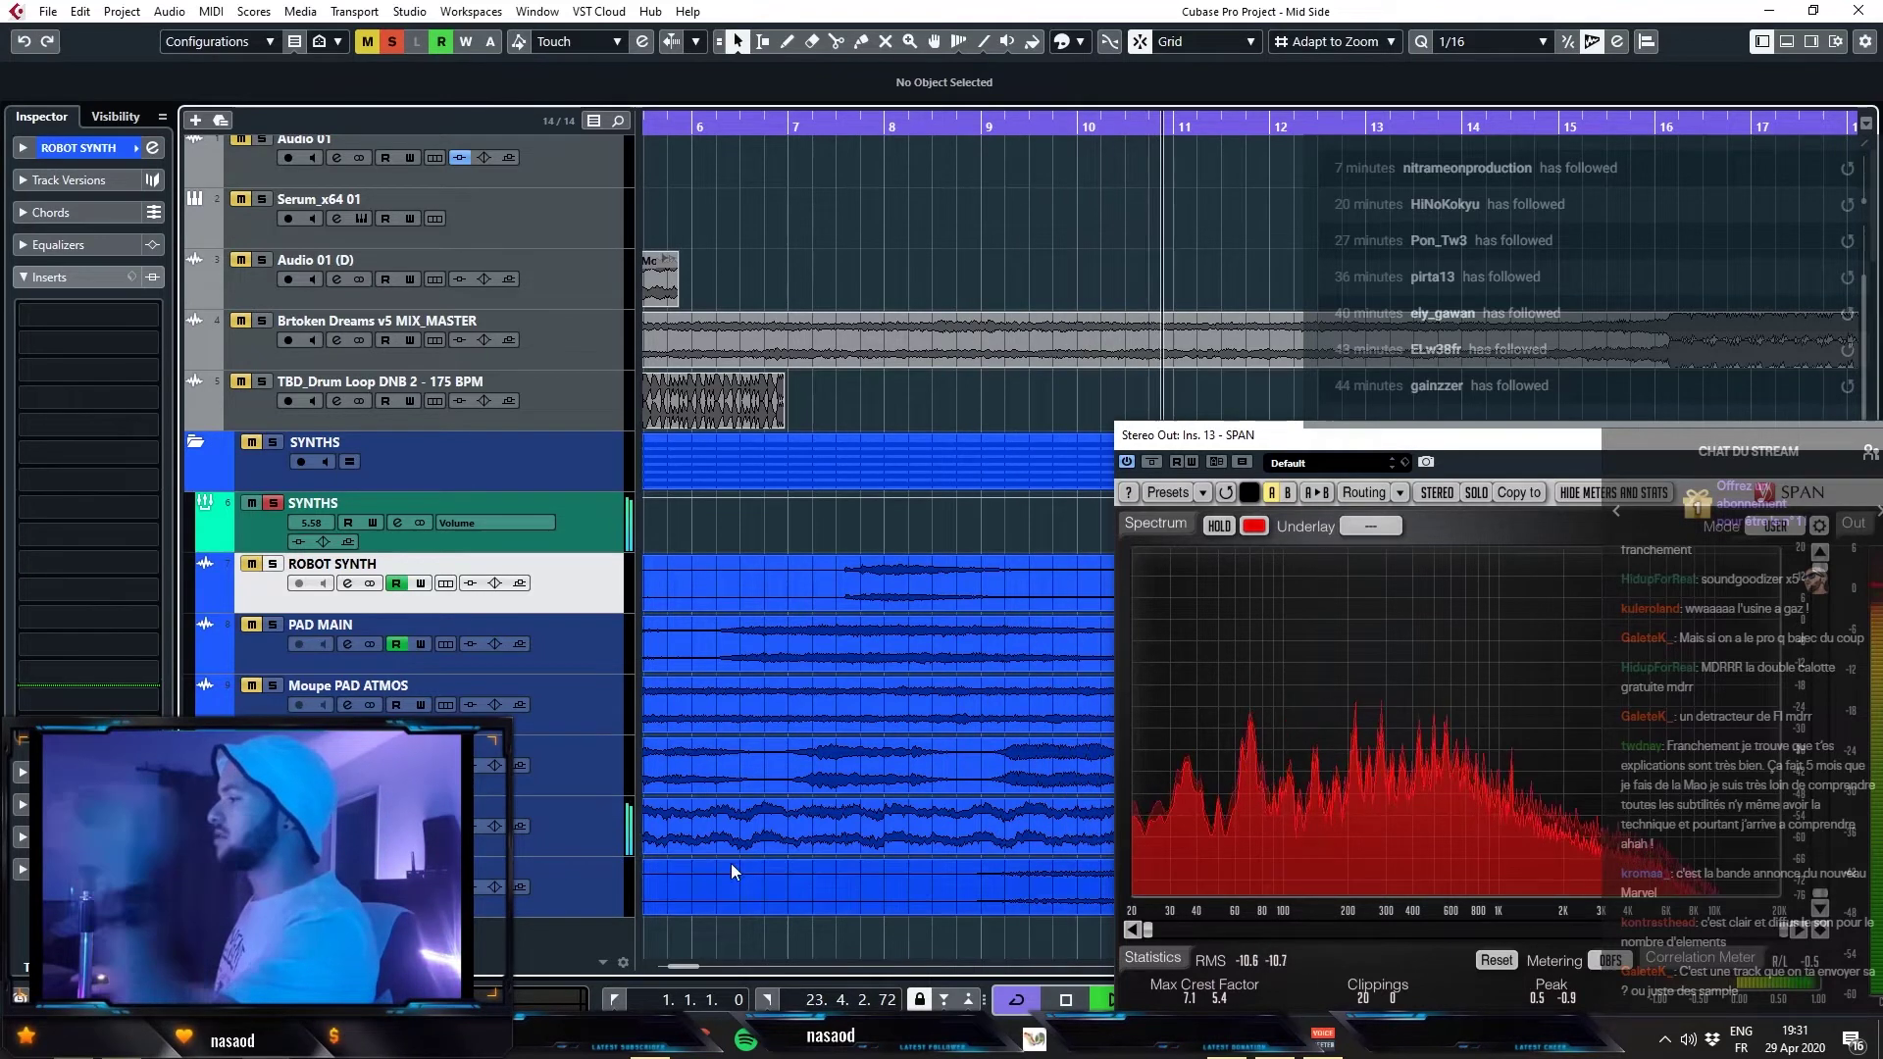
key(shift+f)
key(space)
click(549, 829)
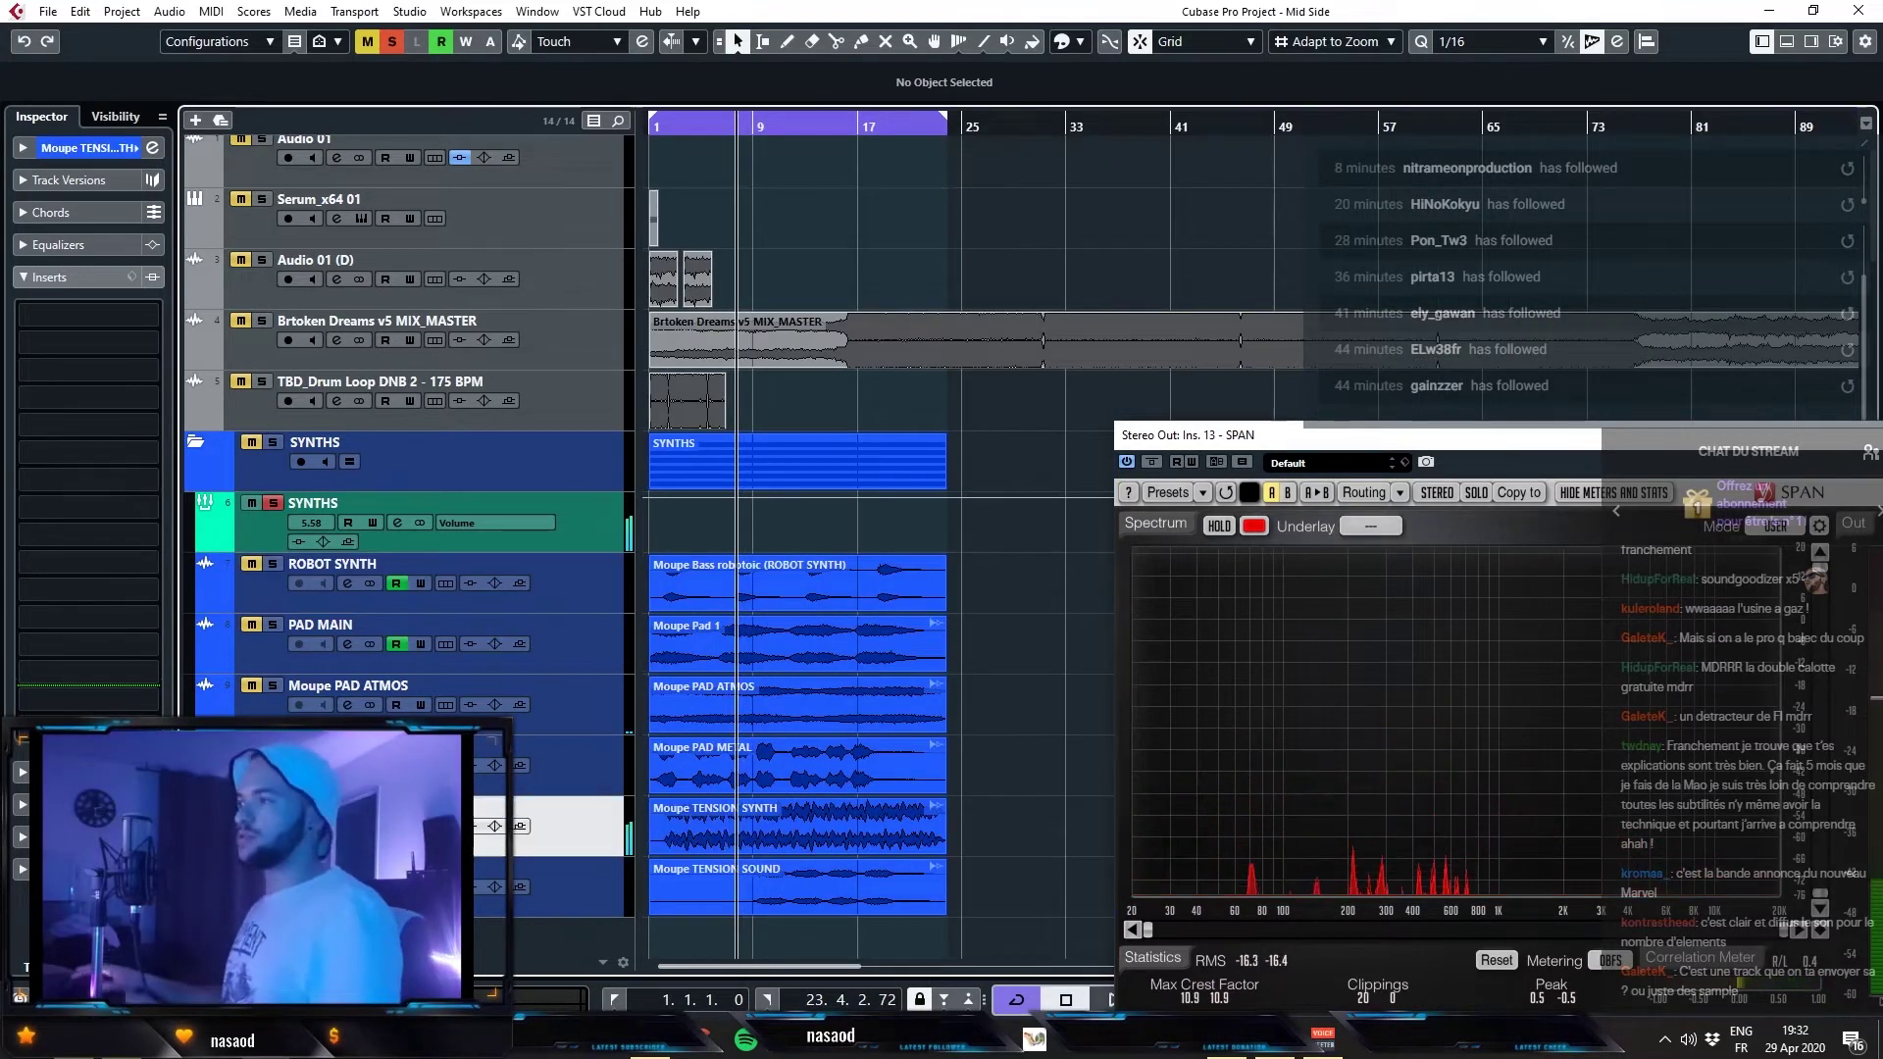
- Open the MSED plug-in on the Stereo Out and place its window clear of the SPAN analyzer
scroll(331, 171, up, 2)
click(331, 171)
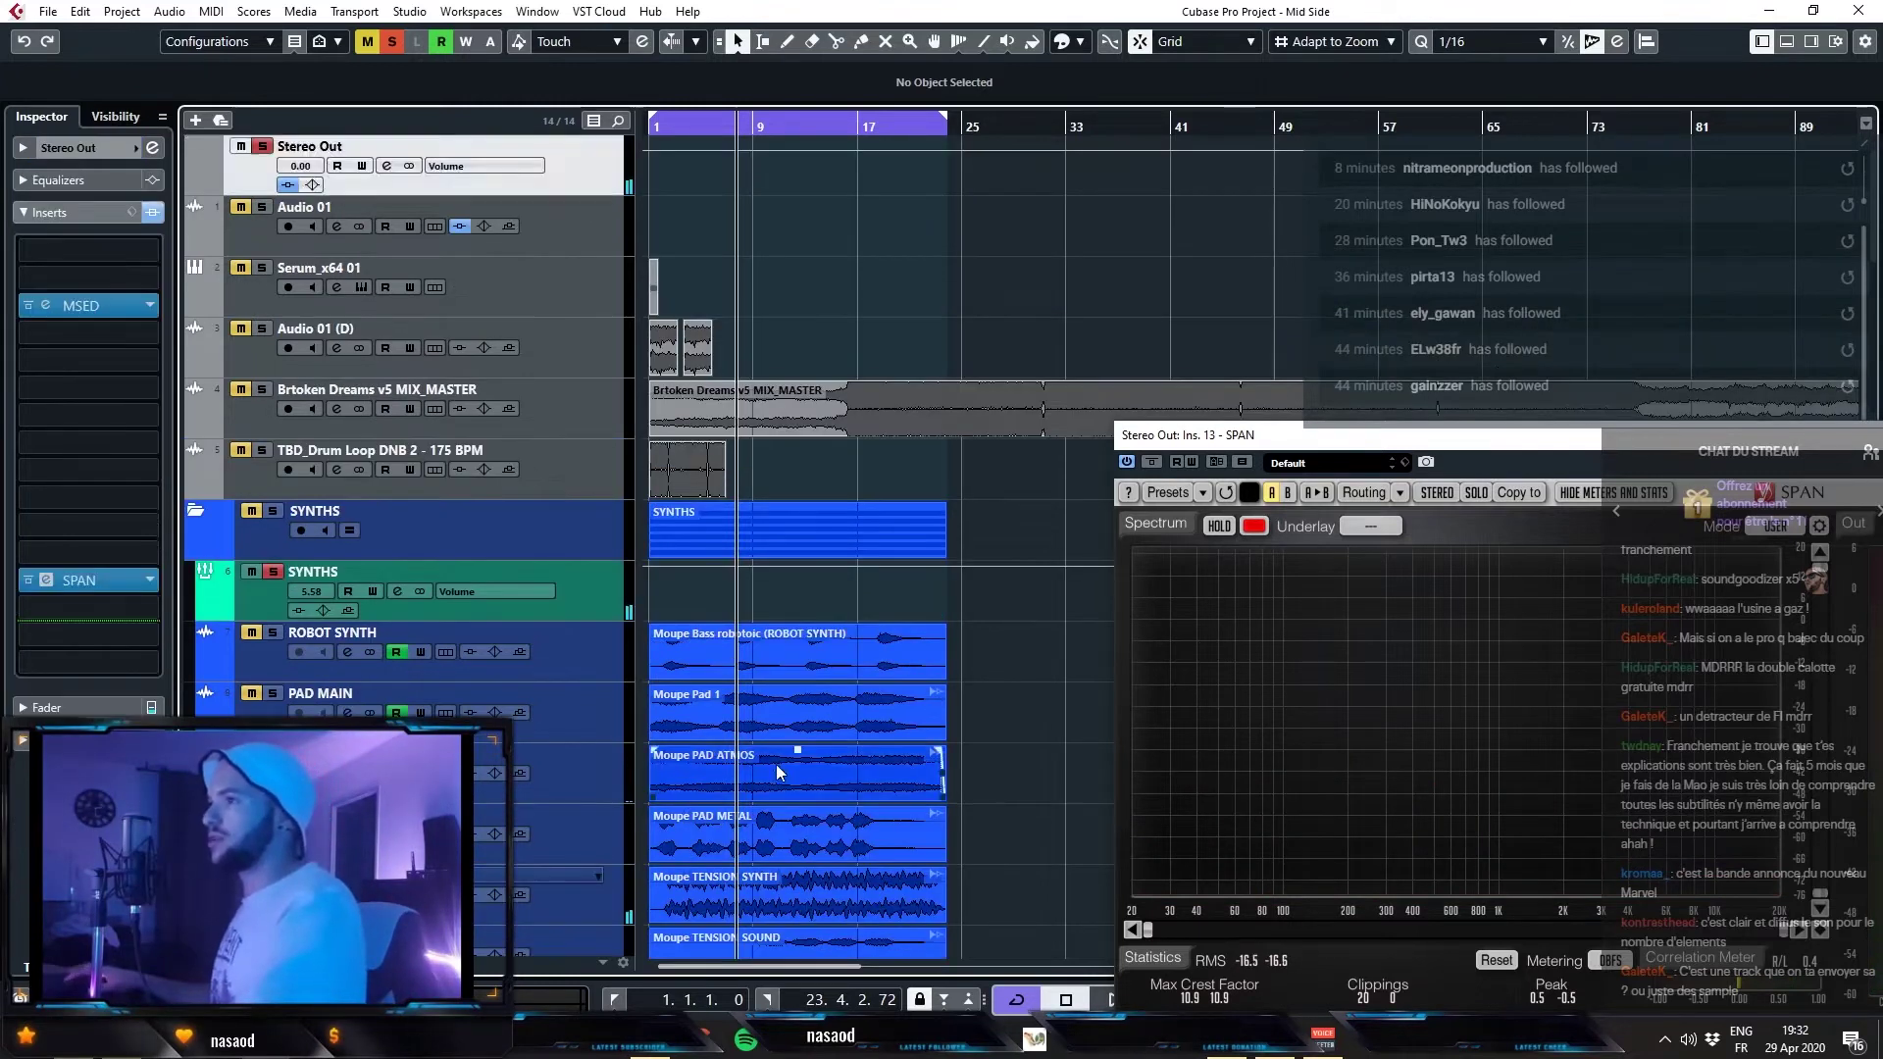
scroll(245, 255, down, 1)
click(83, 306)
drag(1073, 73, 770, 83)
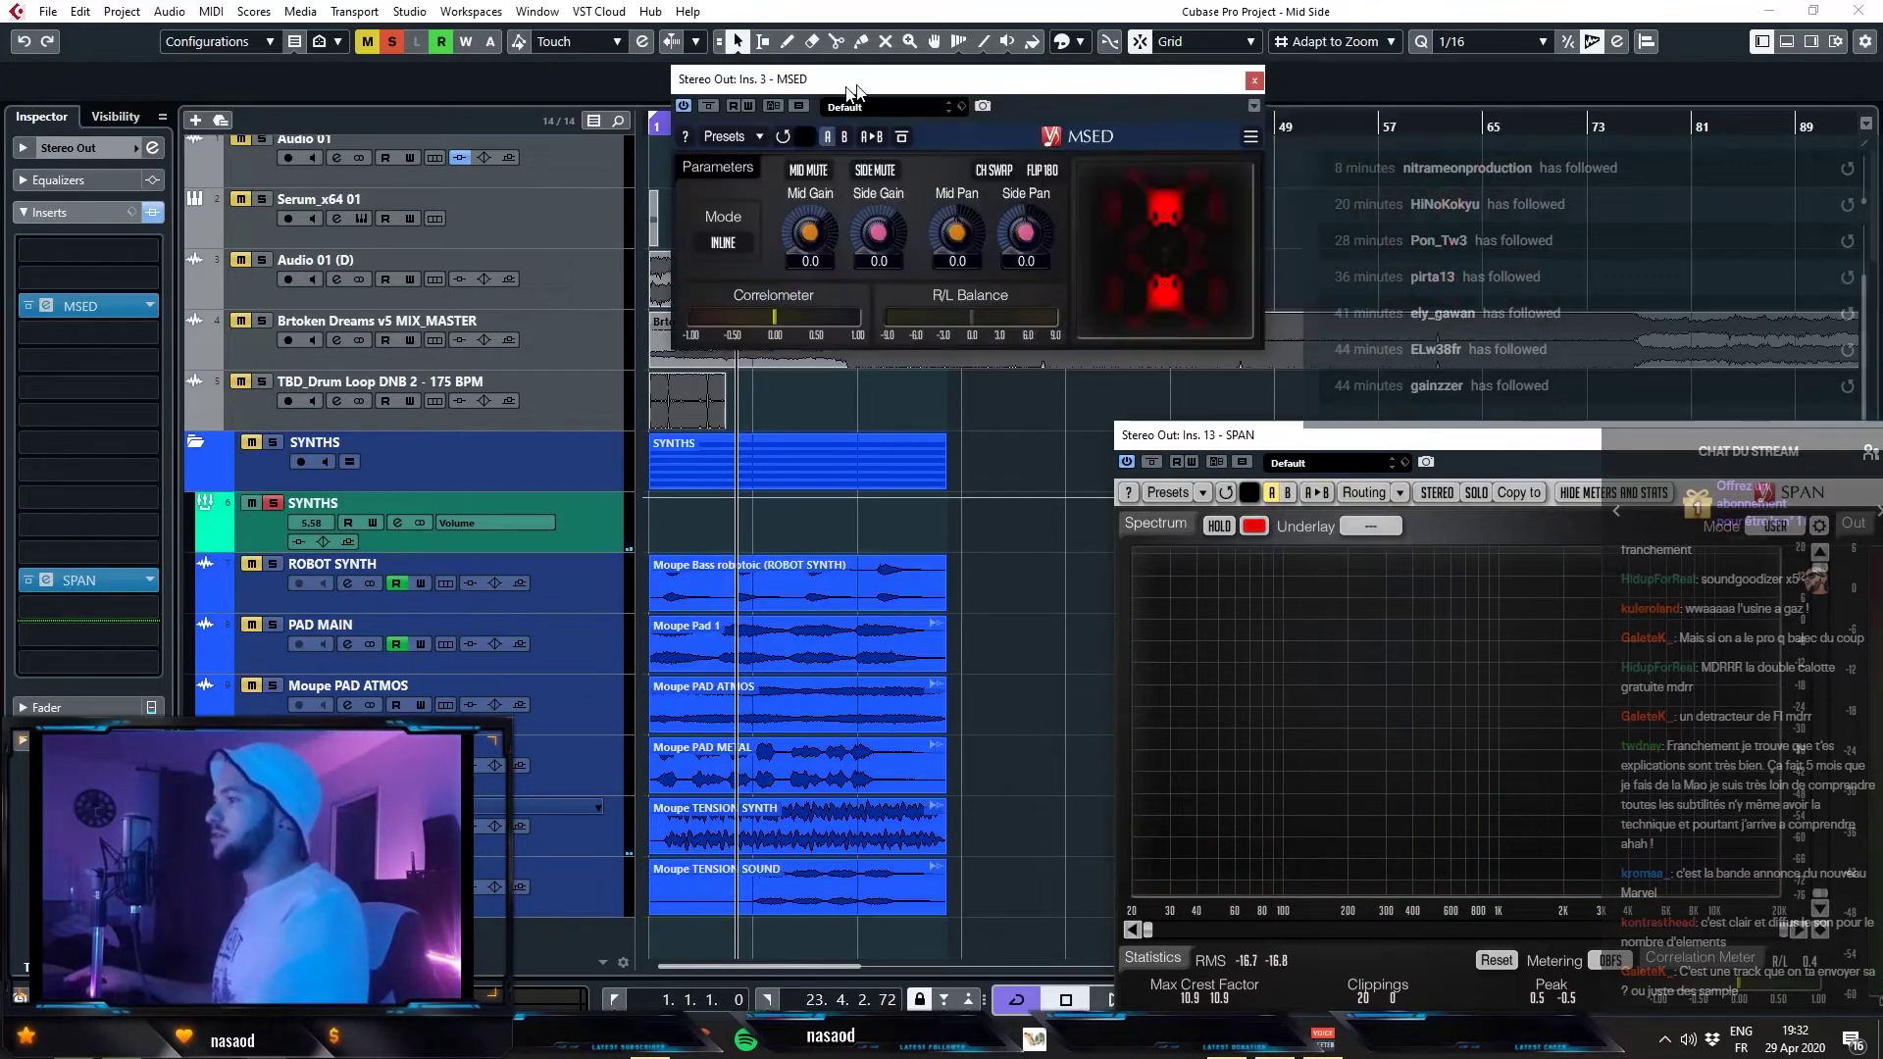
- Toggle MSED's side mute while playing Moupe TENSION SYNTH to compare its mid signal with the full stereo
click(869, 172)
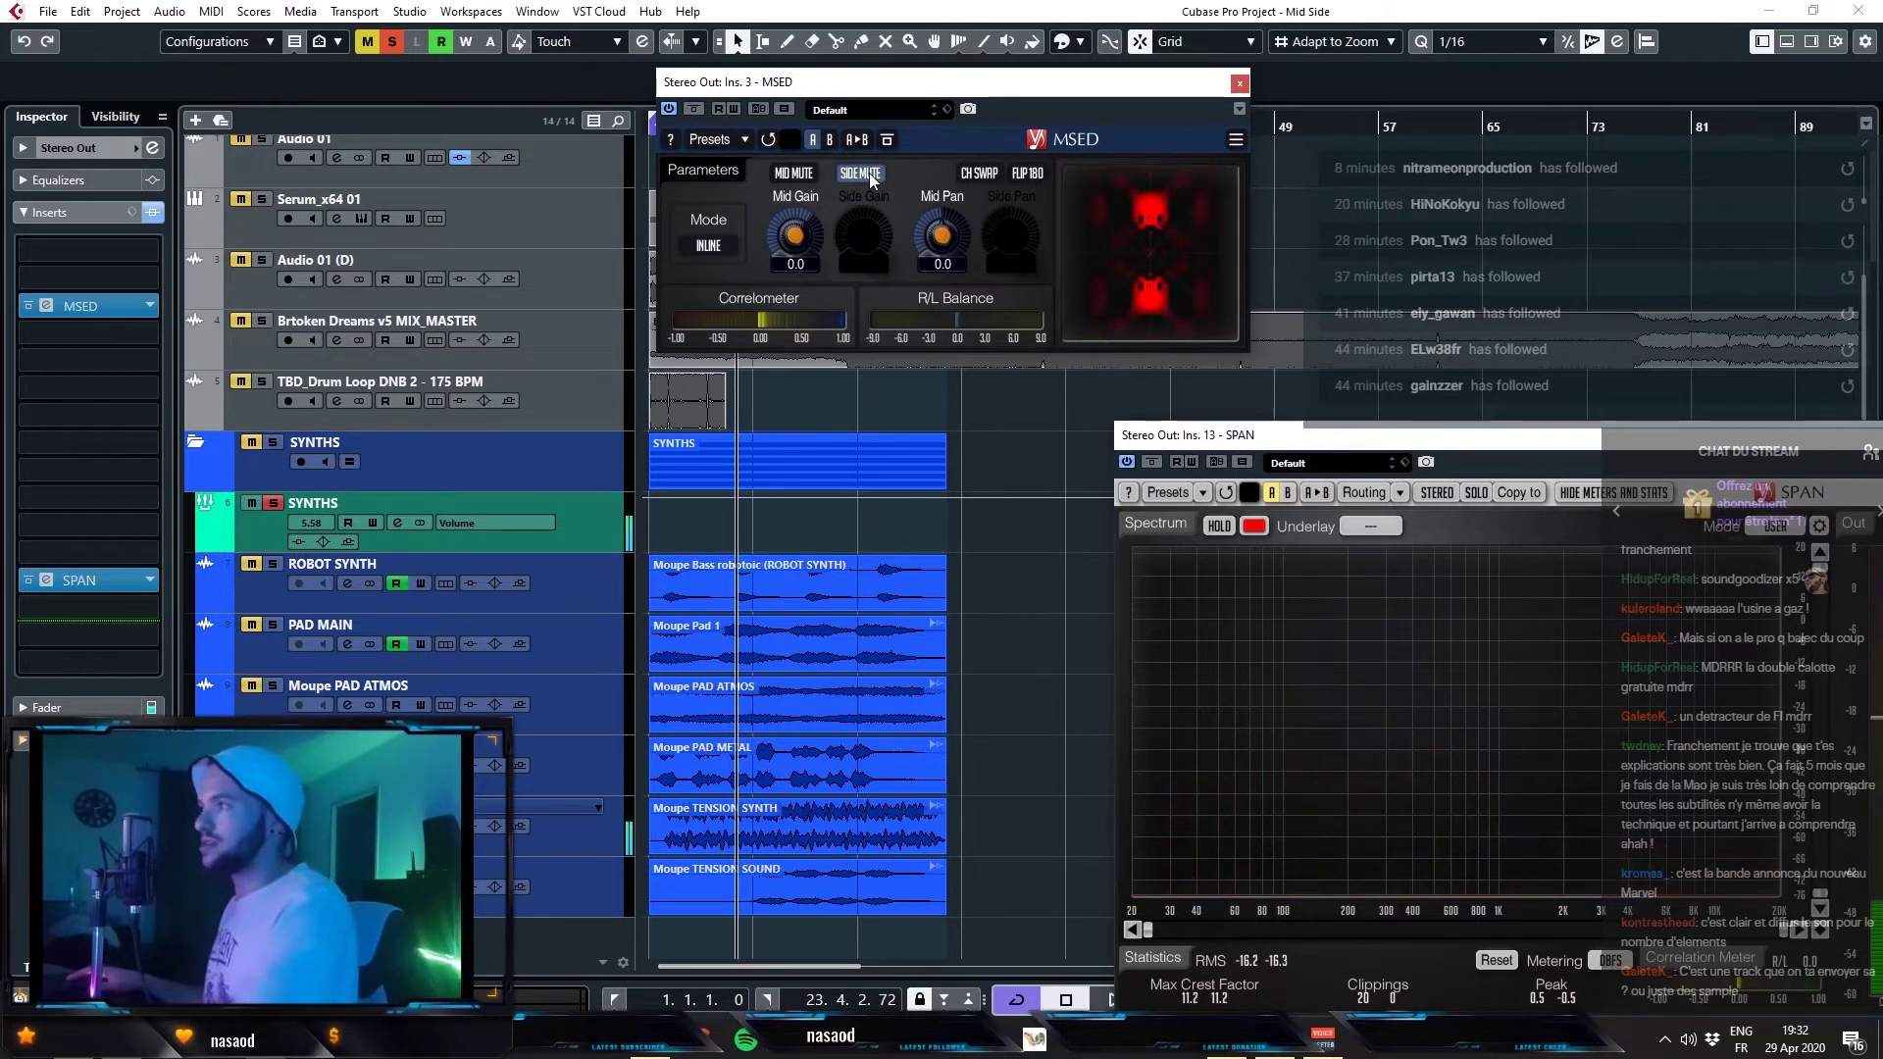
click(869, 172)
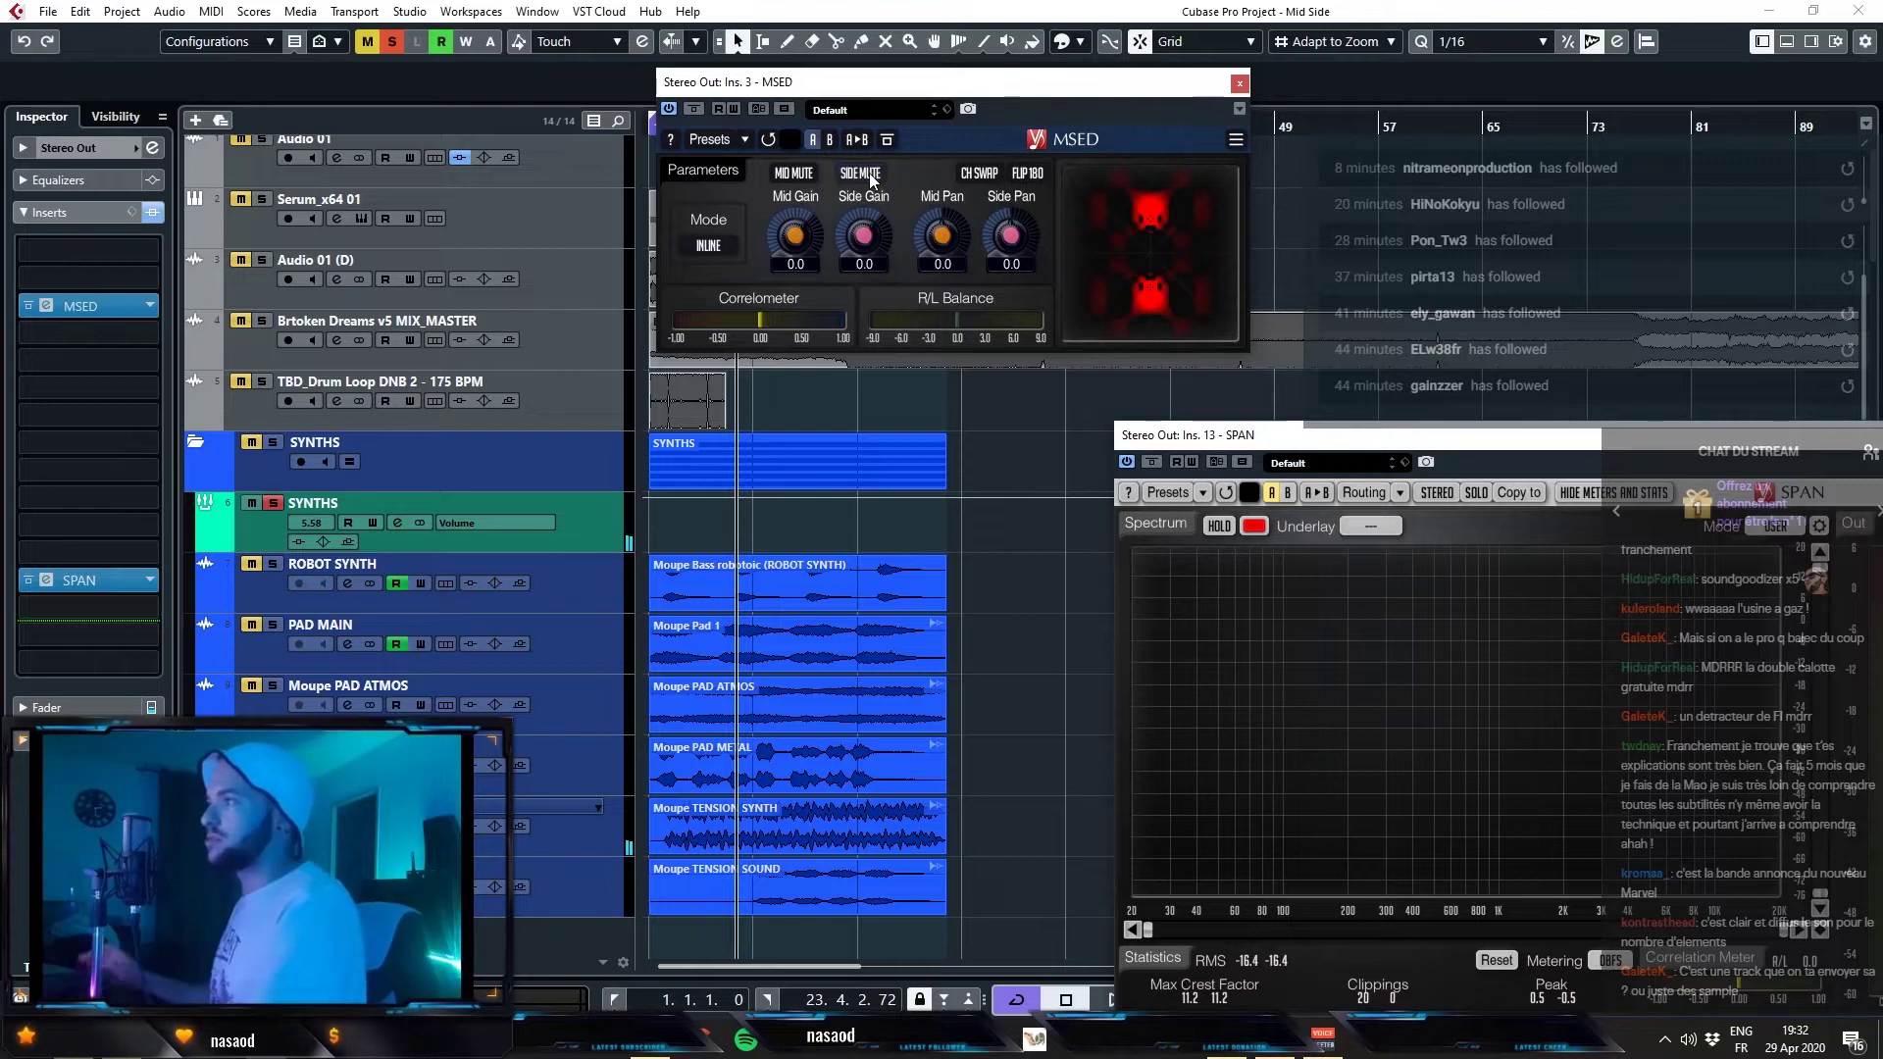
key(space)
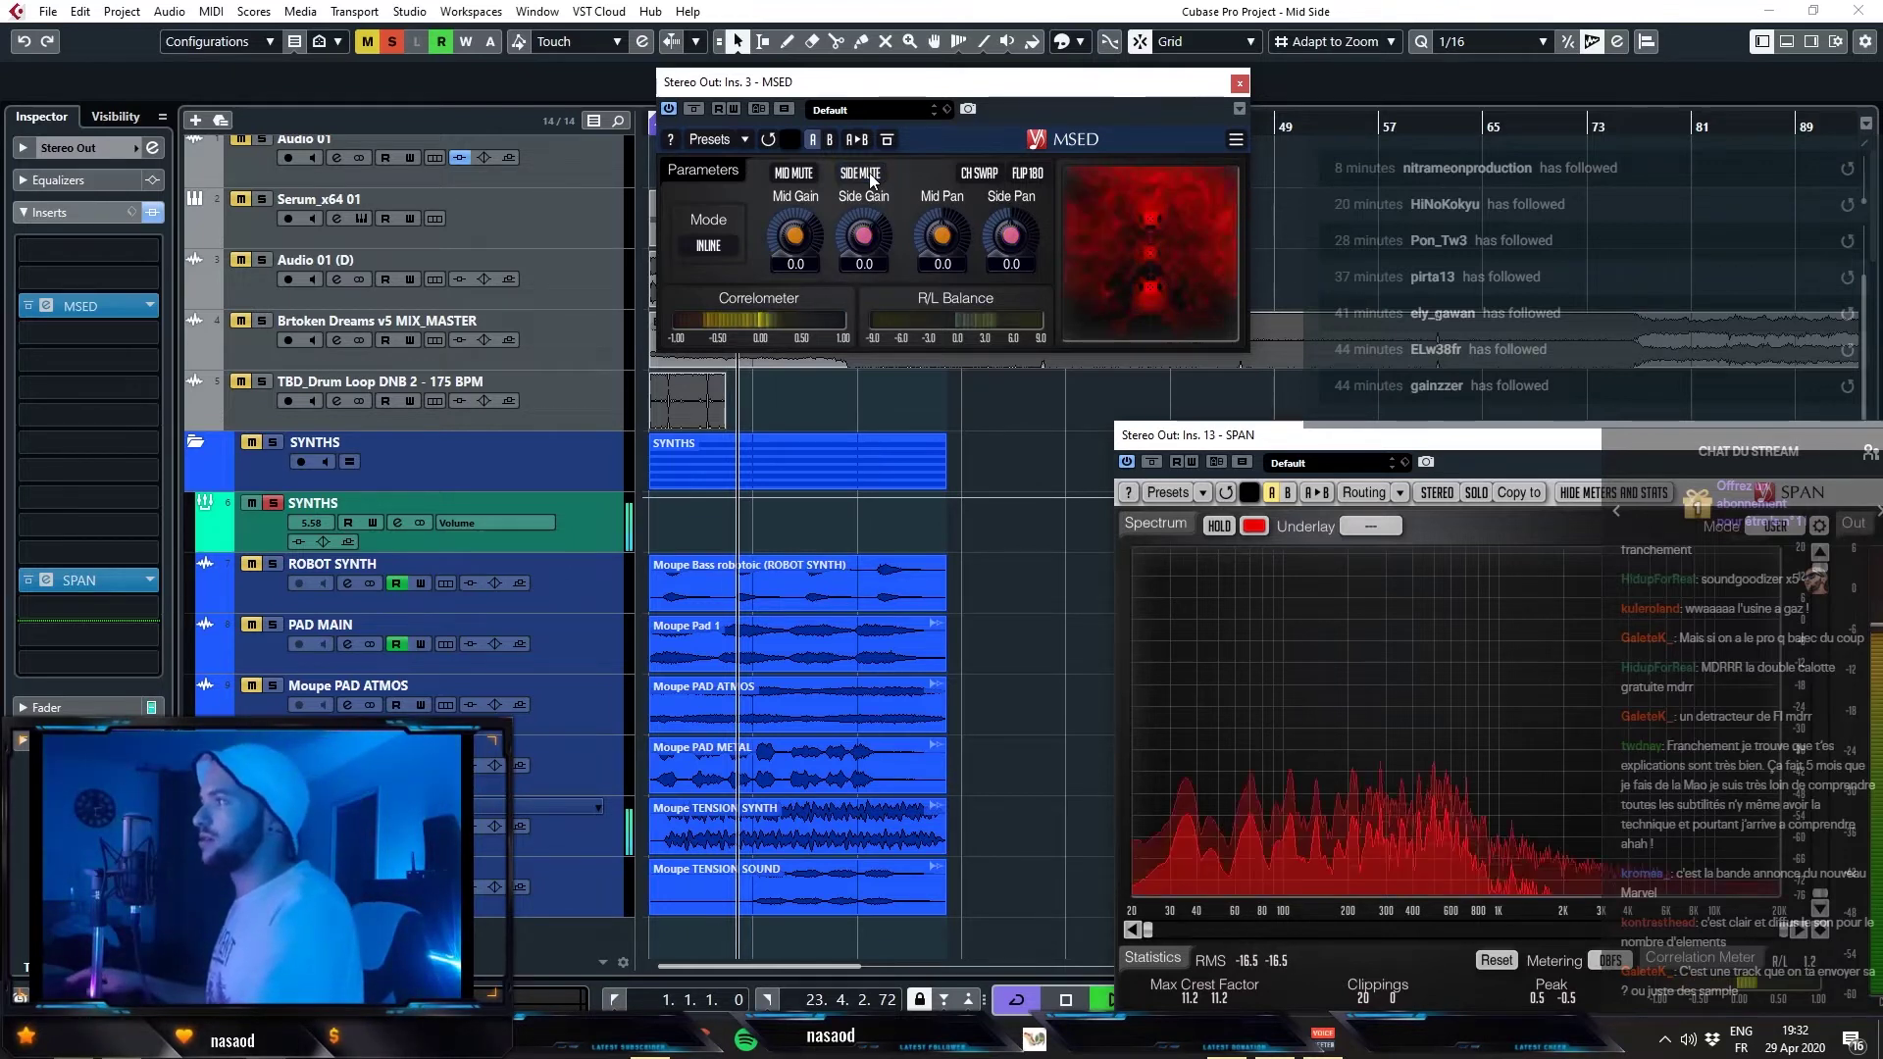
click(869, 173)
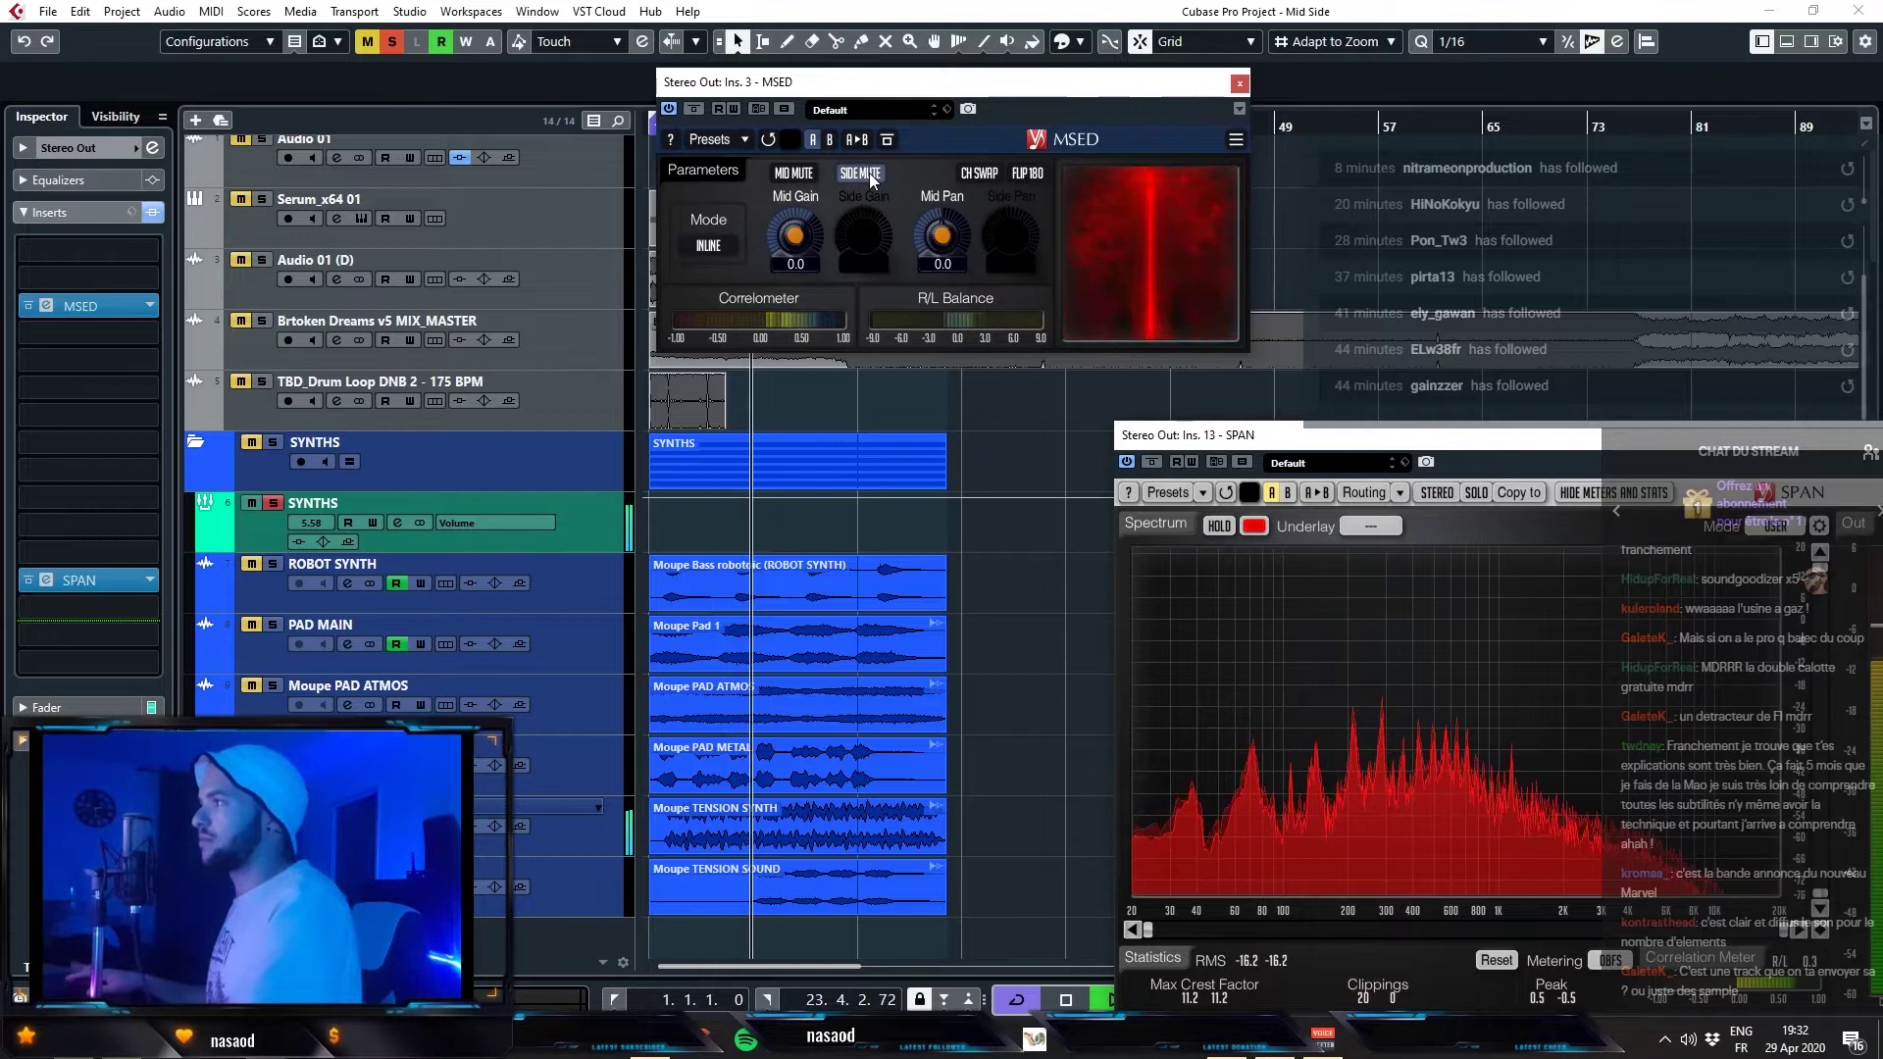
click(869, 172)
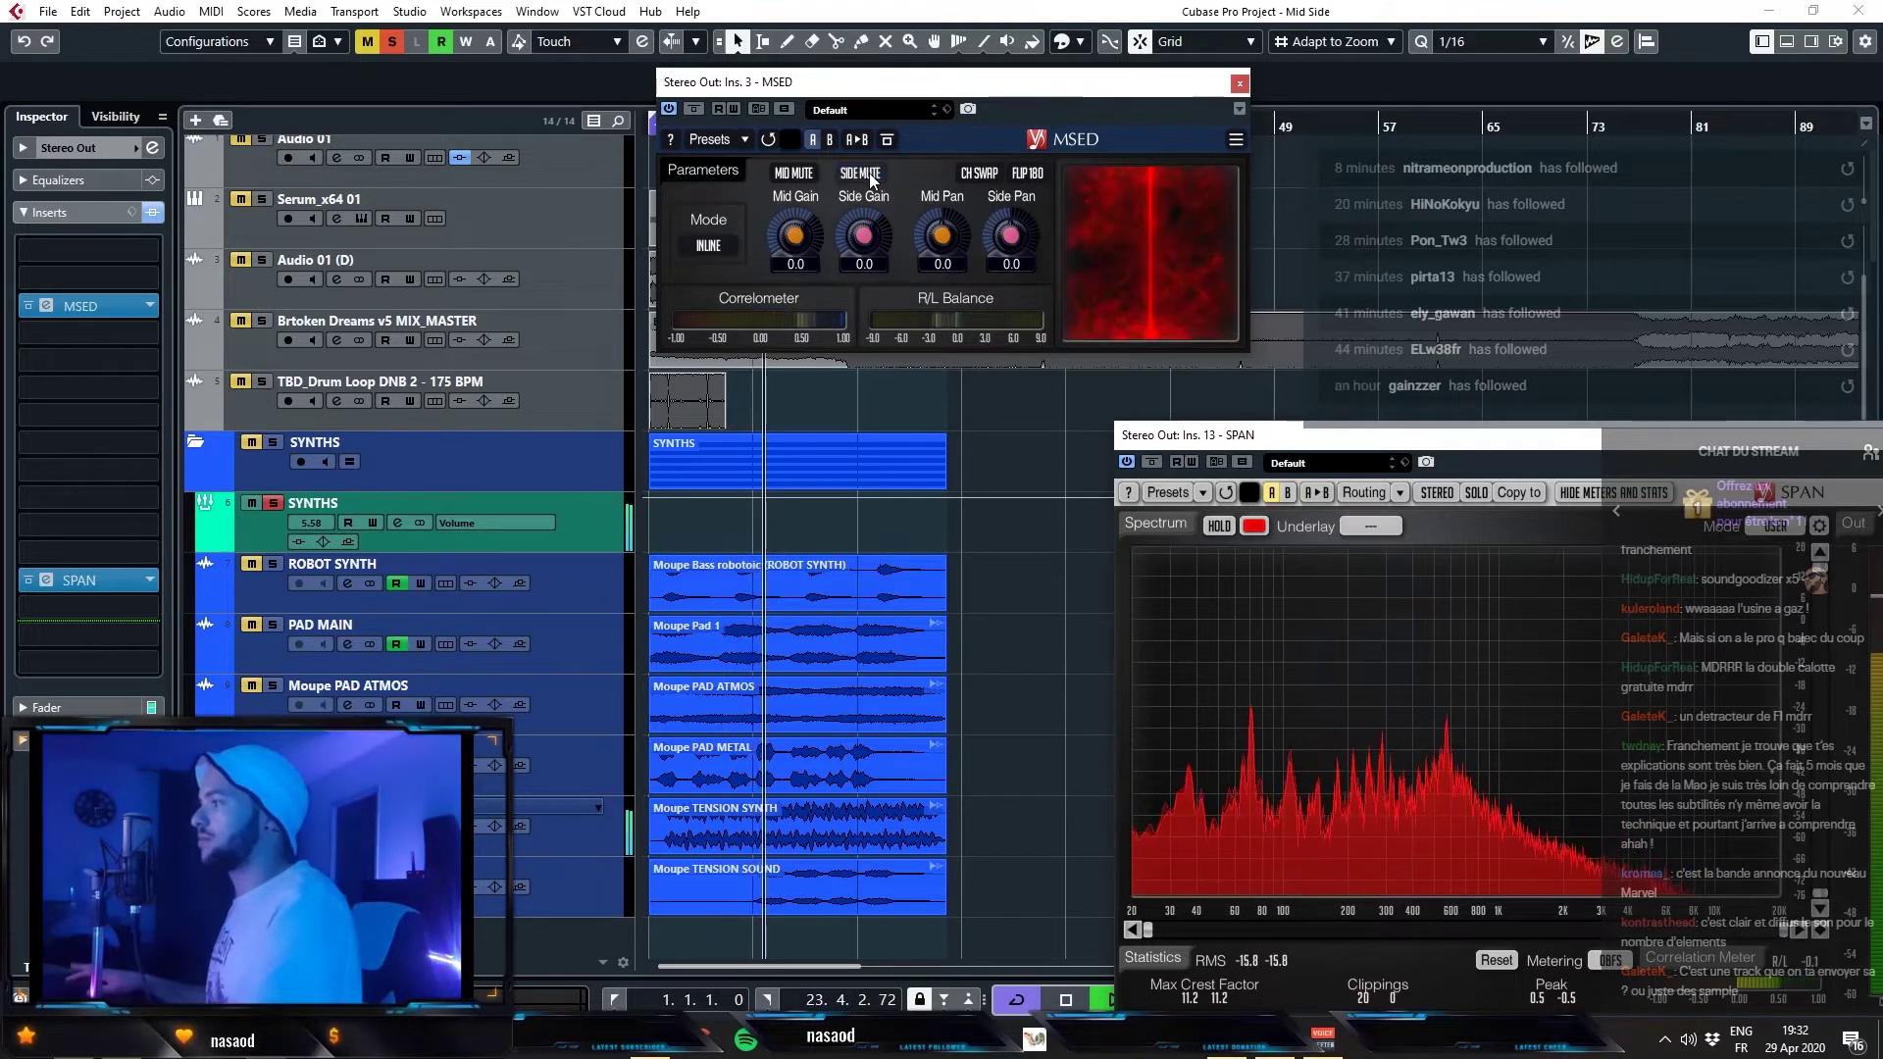
click(869, 172)
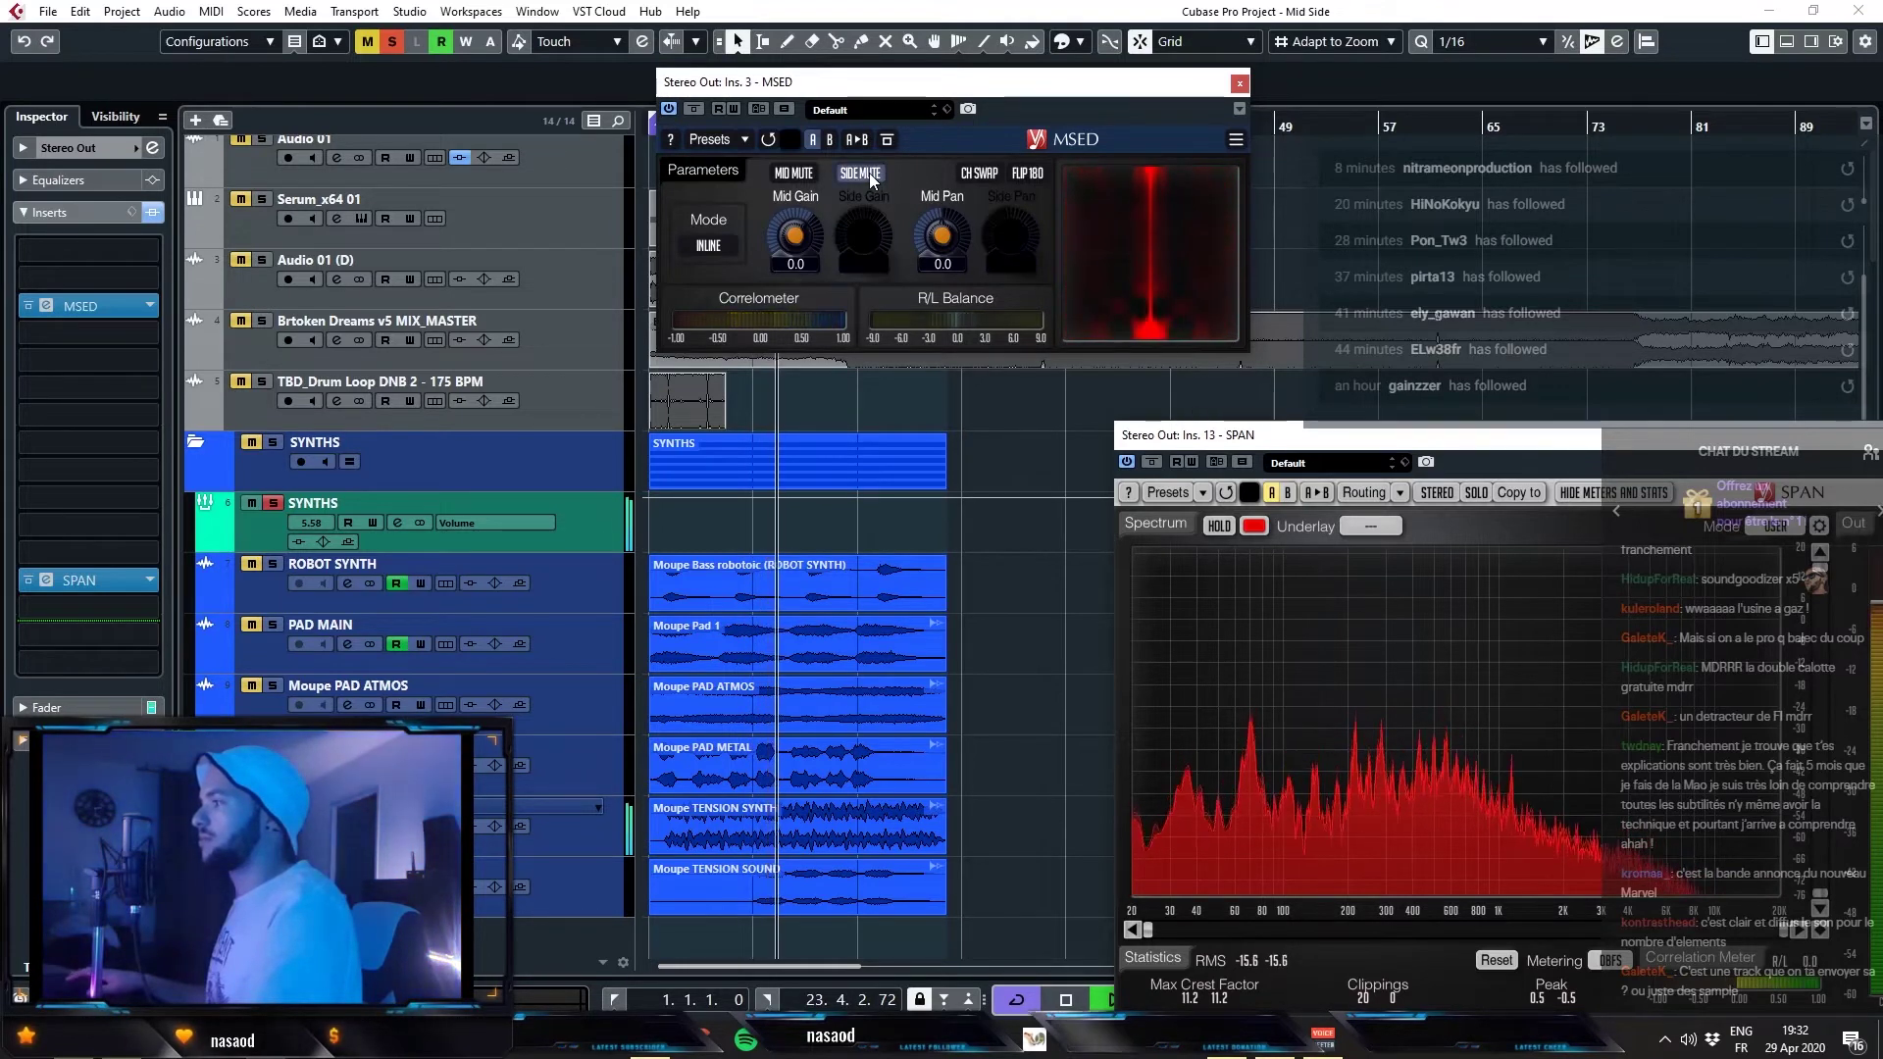
key(space)
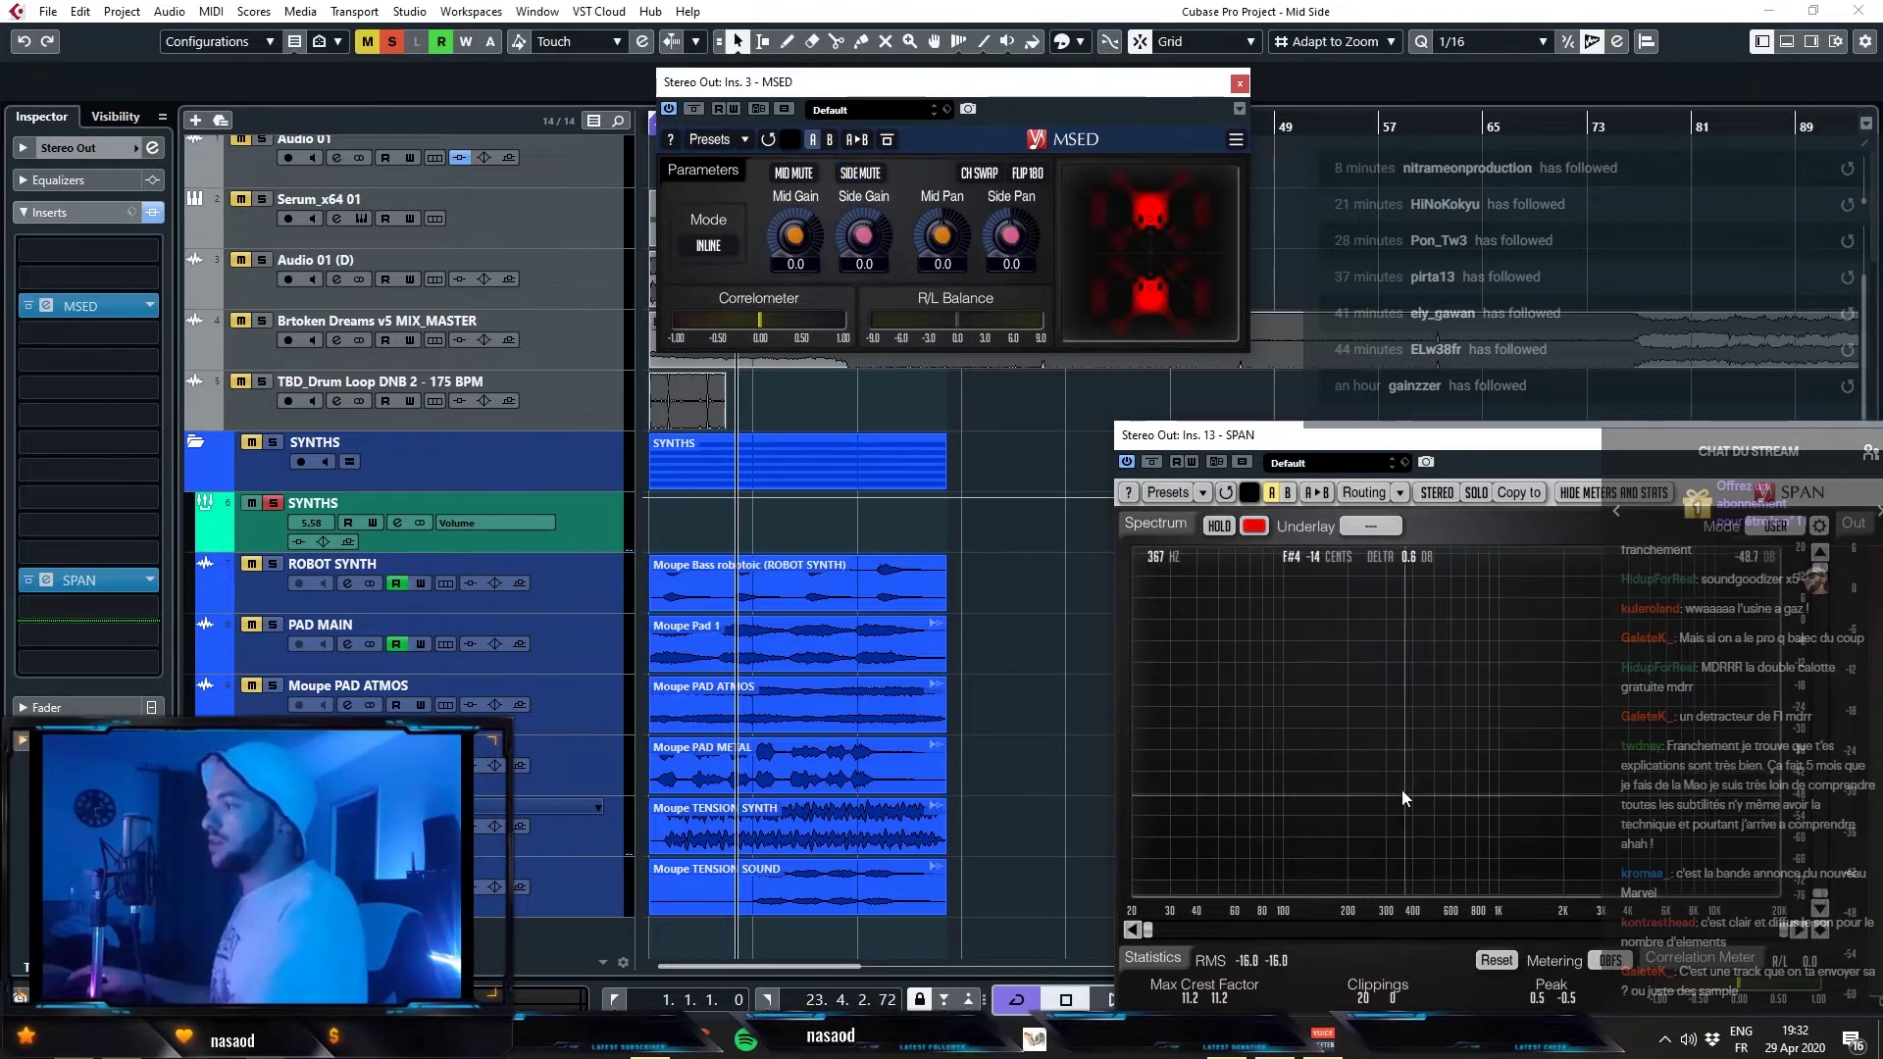
- Insert FabFilter Pro-Q 2 in the third insert slot of Moupe TENSION SYNTH and move its window beside SPAN
click(559, 826)
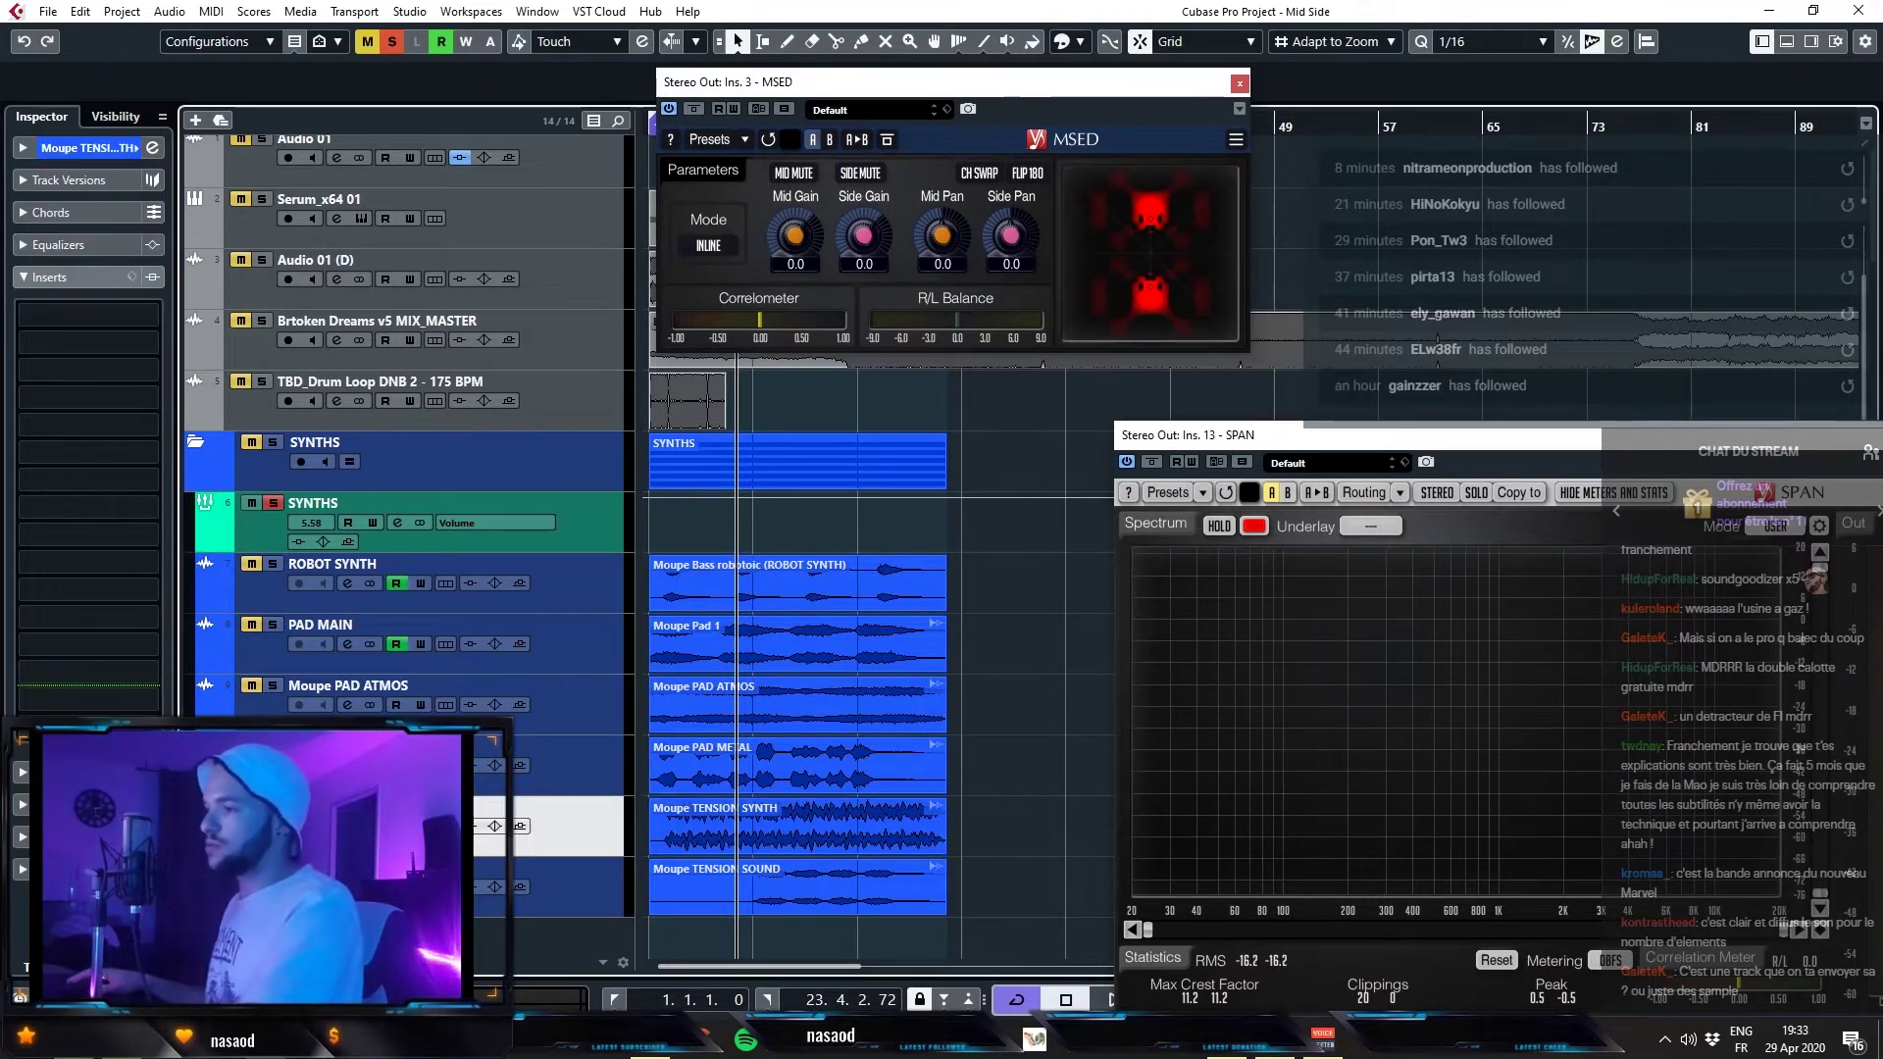
click(66, 398)
text(pro-q)
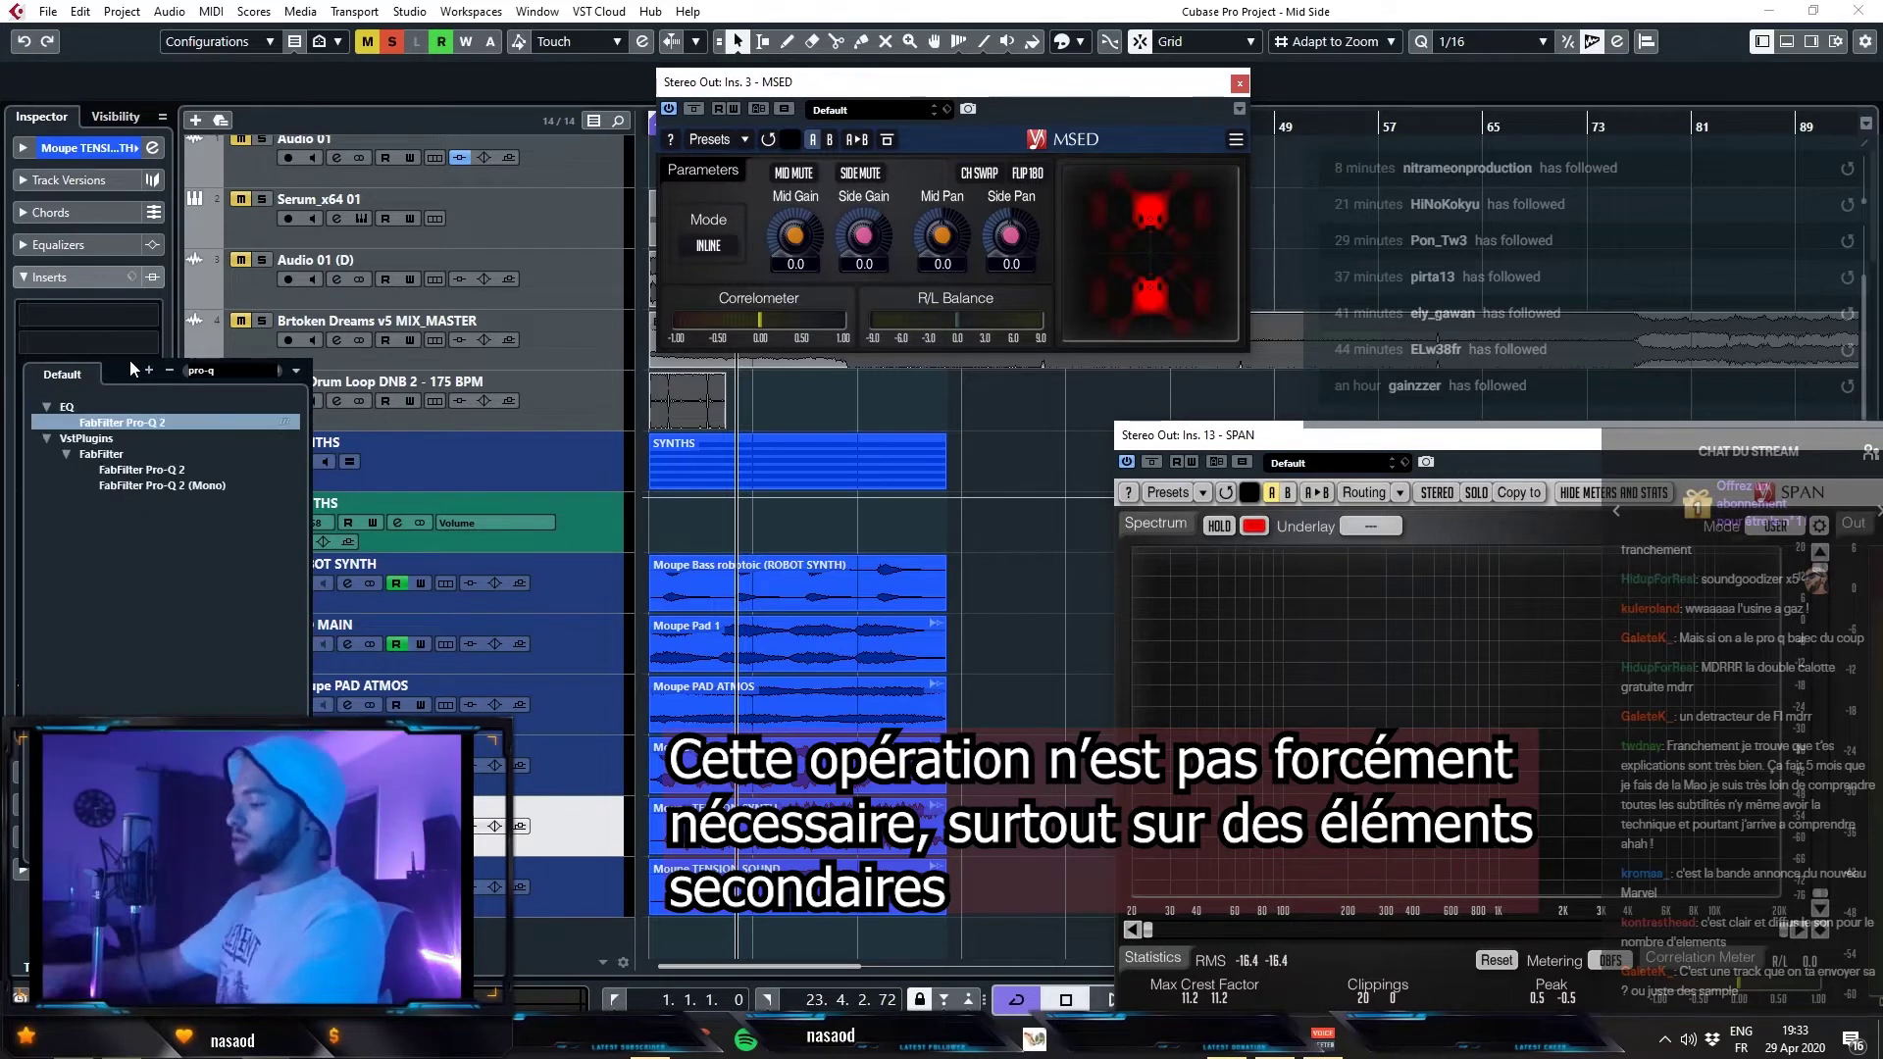
key(Return)
drag(723, 264, 616, 287)
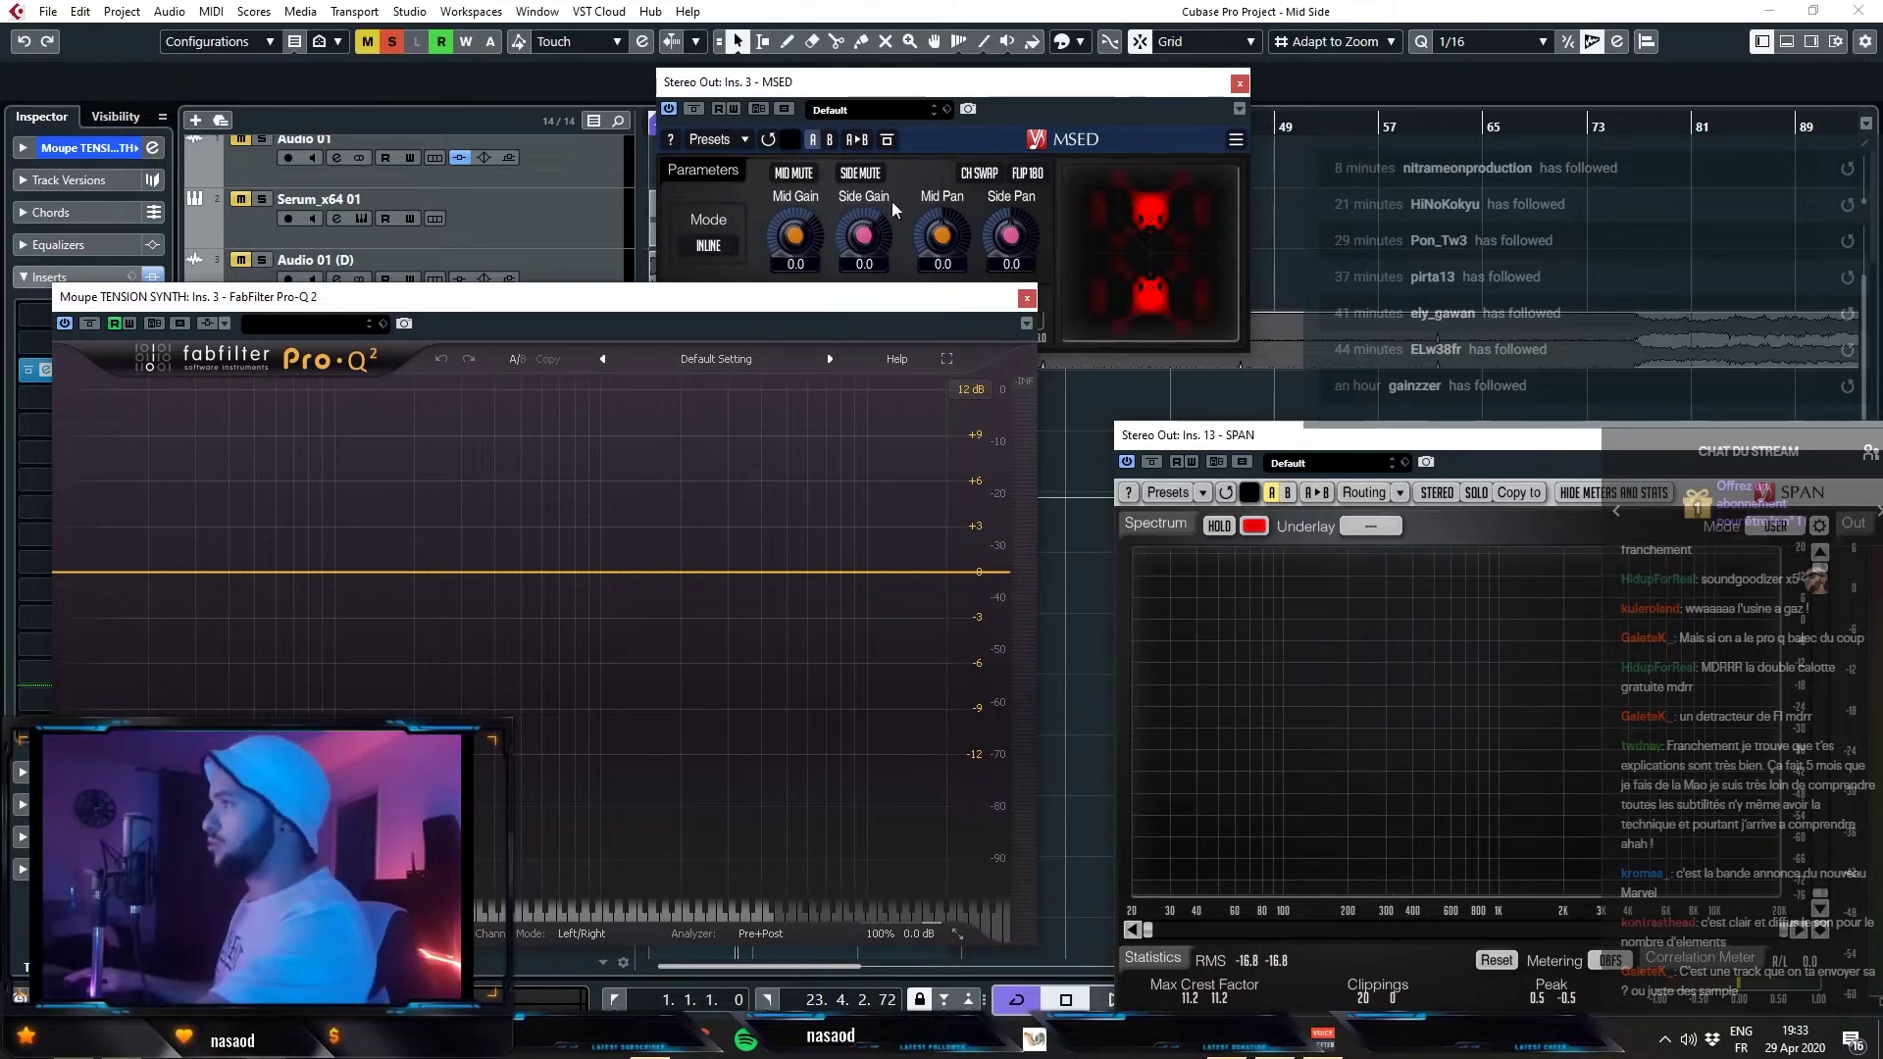
- Play the tension synth with Pro-Q 2 open and switch the side signal off and on to compare the spectra
key(space)
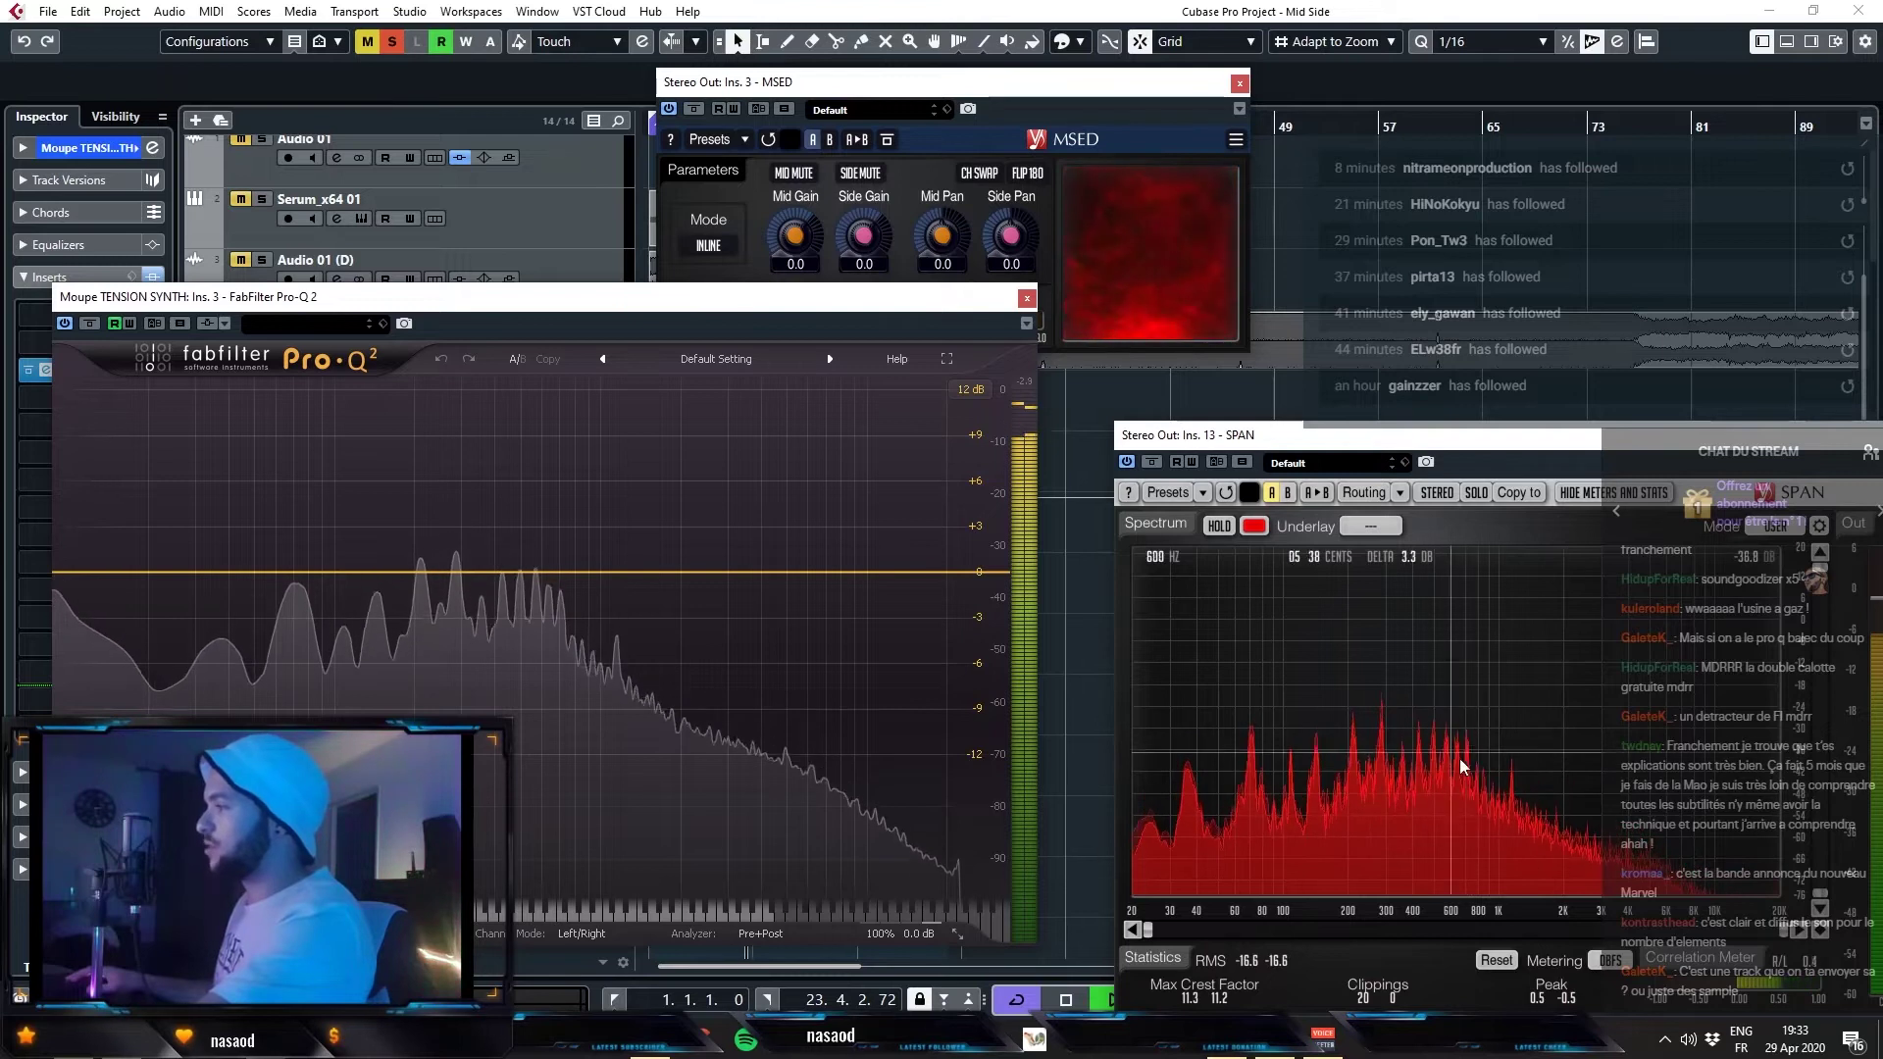
click(859, 172)
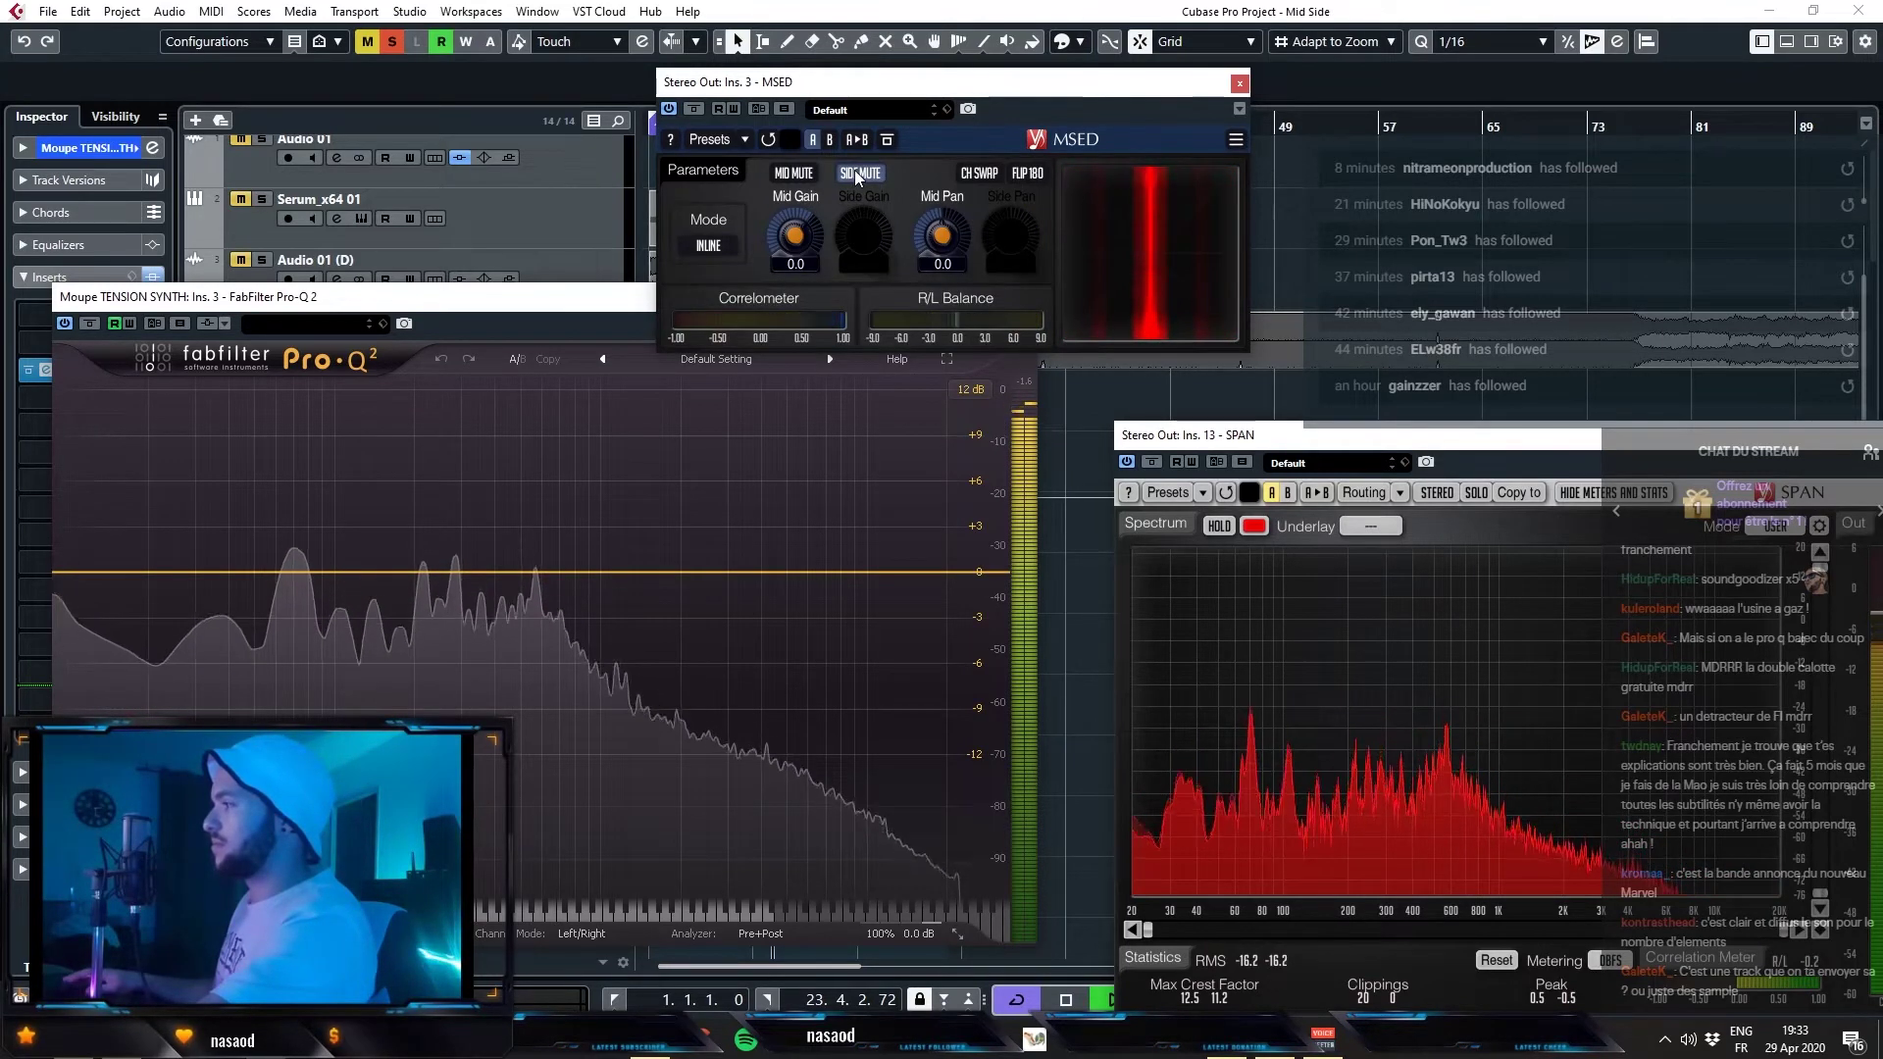
click(855, 172)
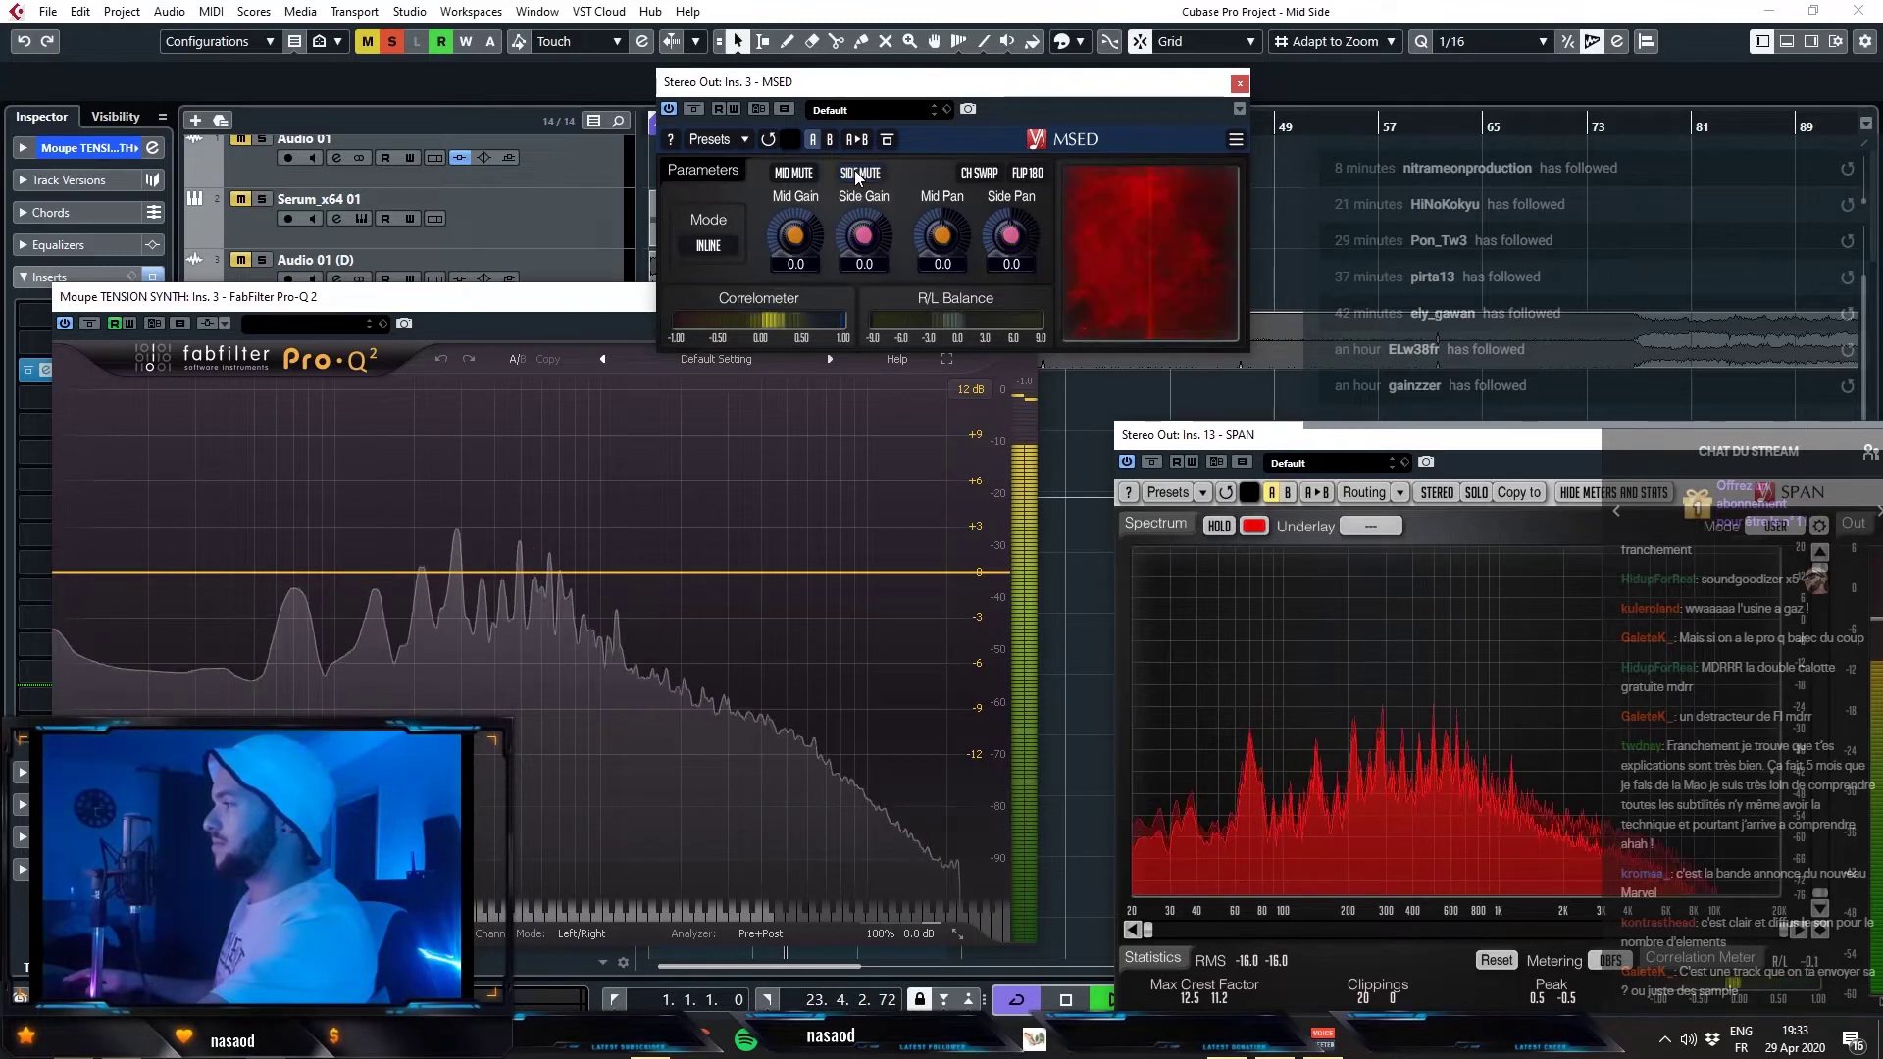
key(space)
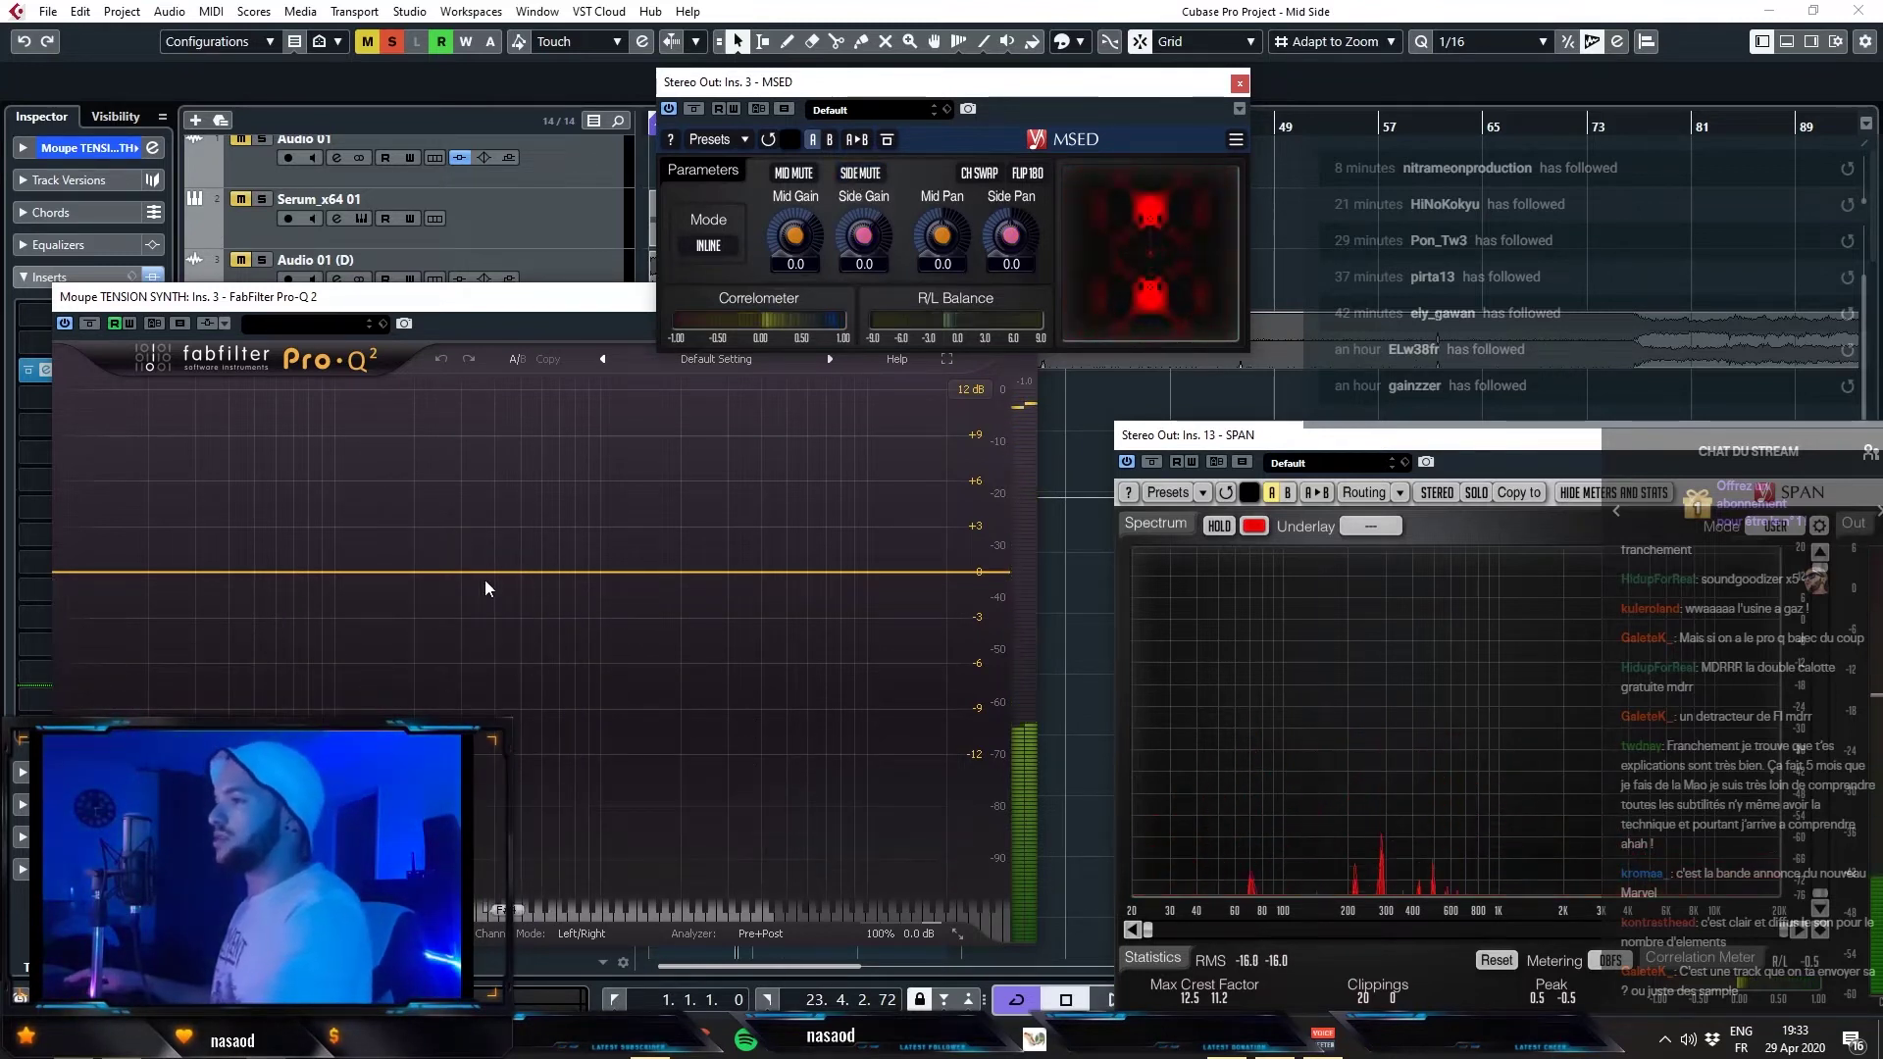
- Set Pro-Q 2 to Mid/Side processing and boost the mid channel with a bell of about +10.8 dB around 769 Hz
click(585, 932)
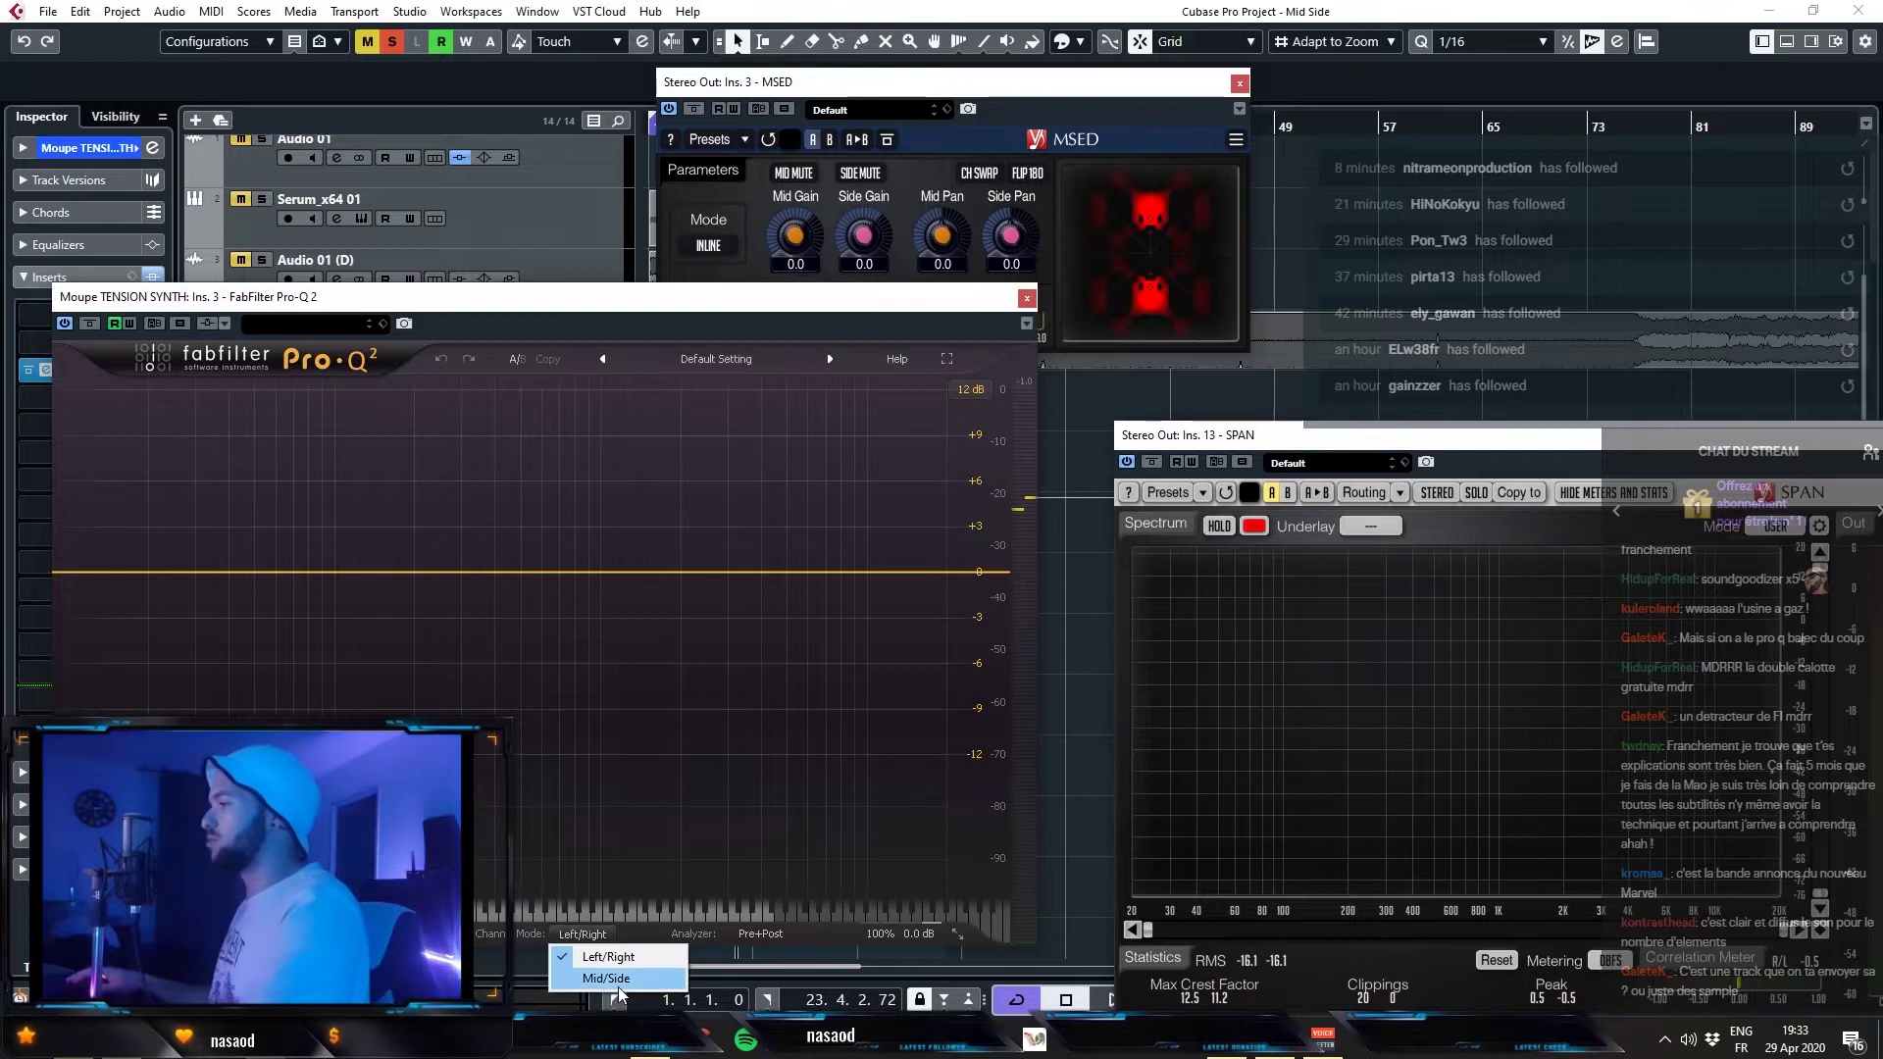
click(618, 981)
key(space)
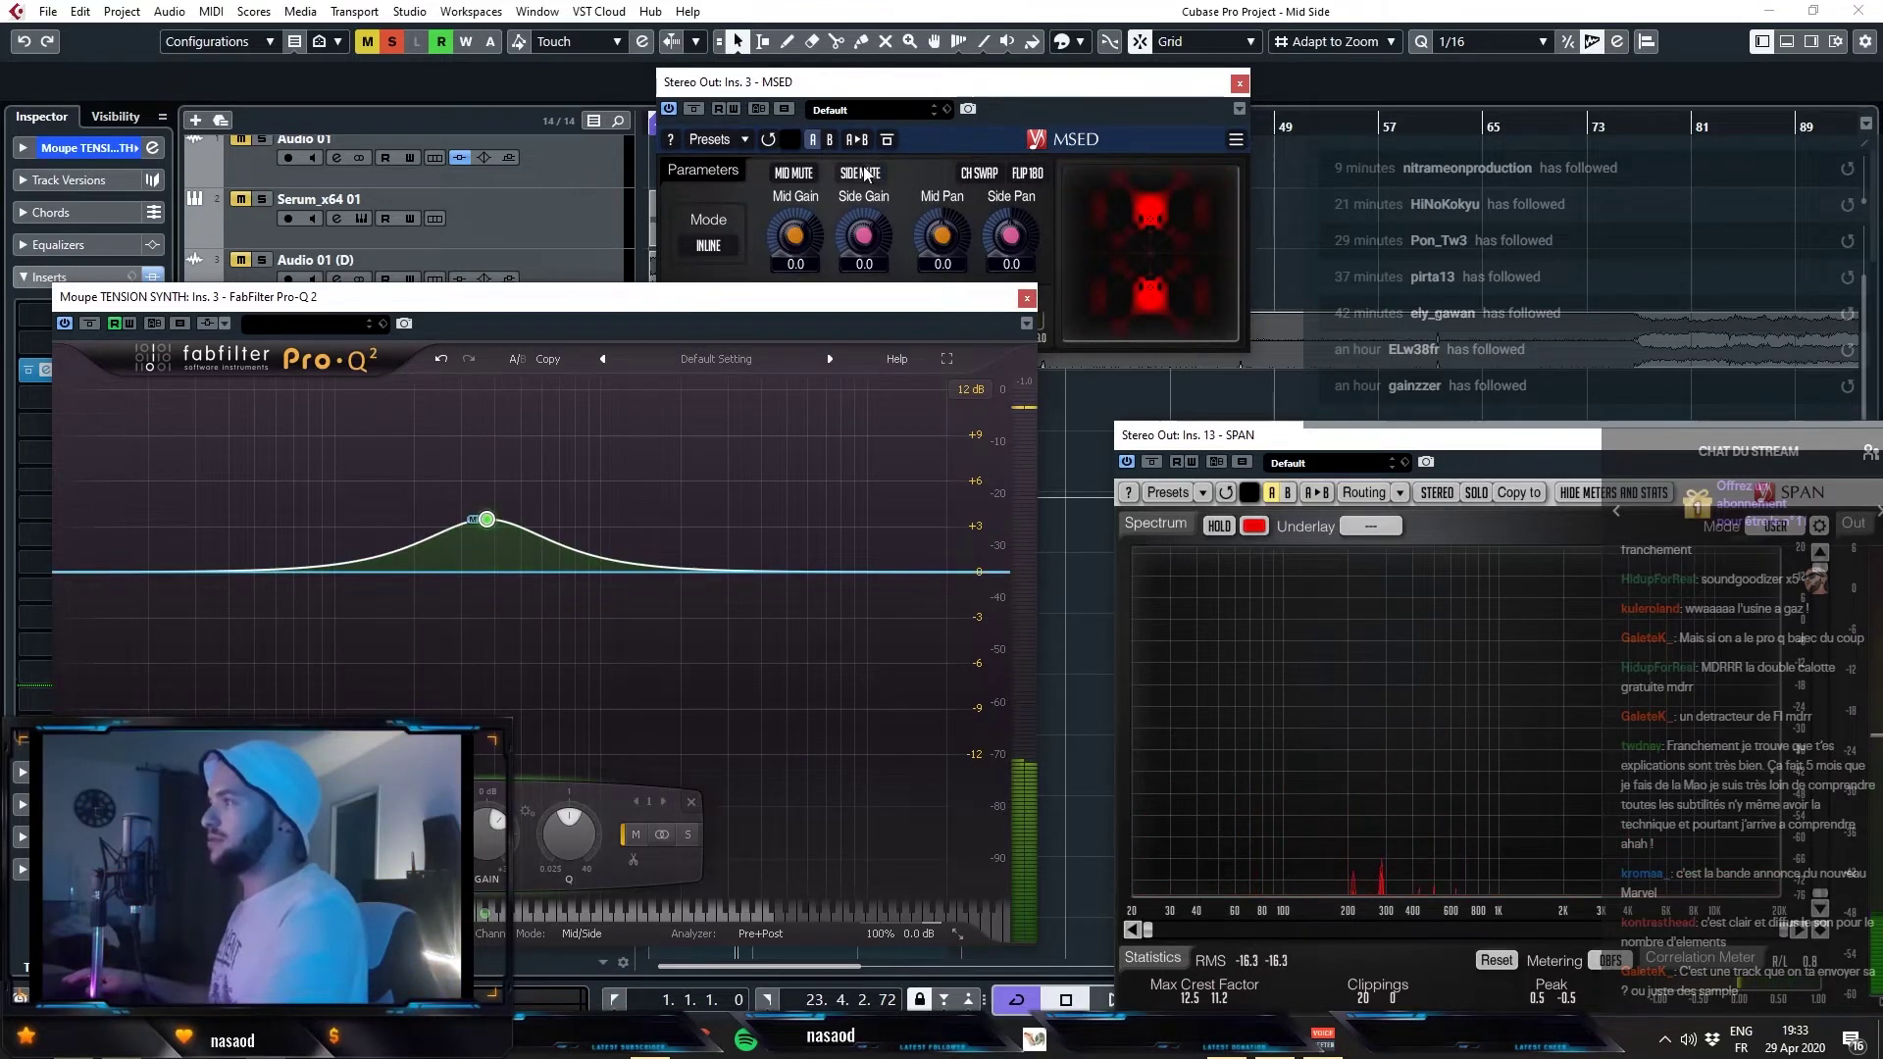
click(861, 174)
drag(487, 519, 570, 408)
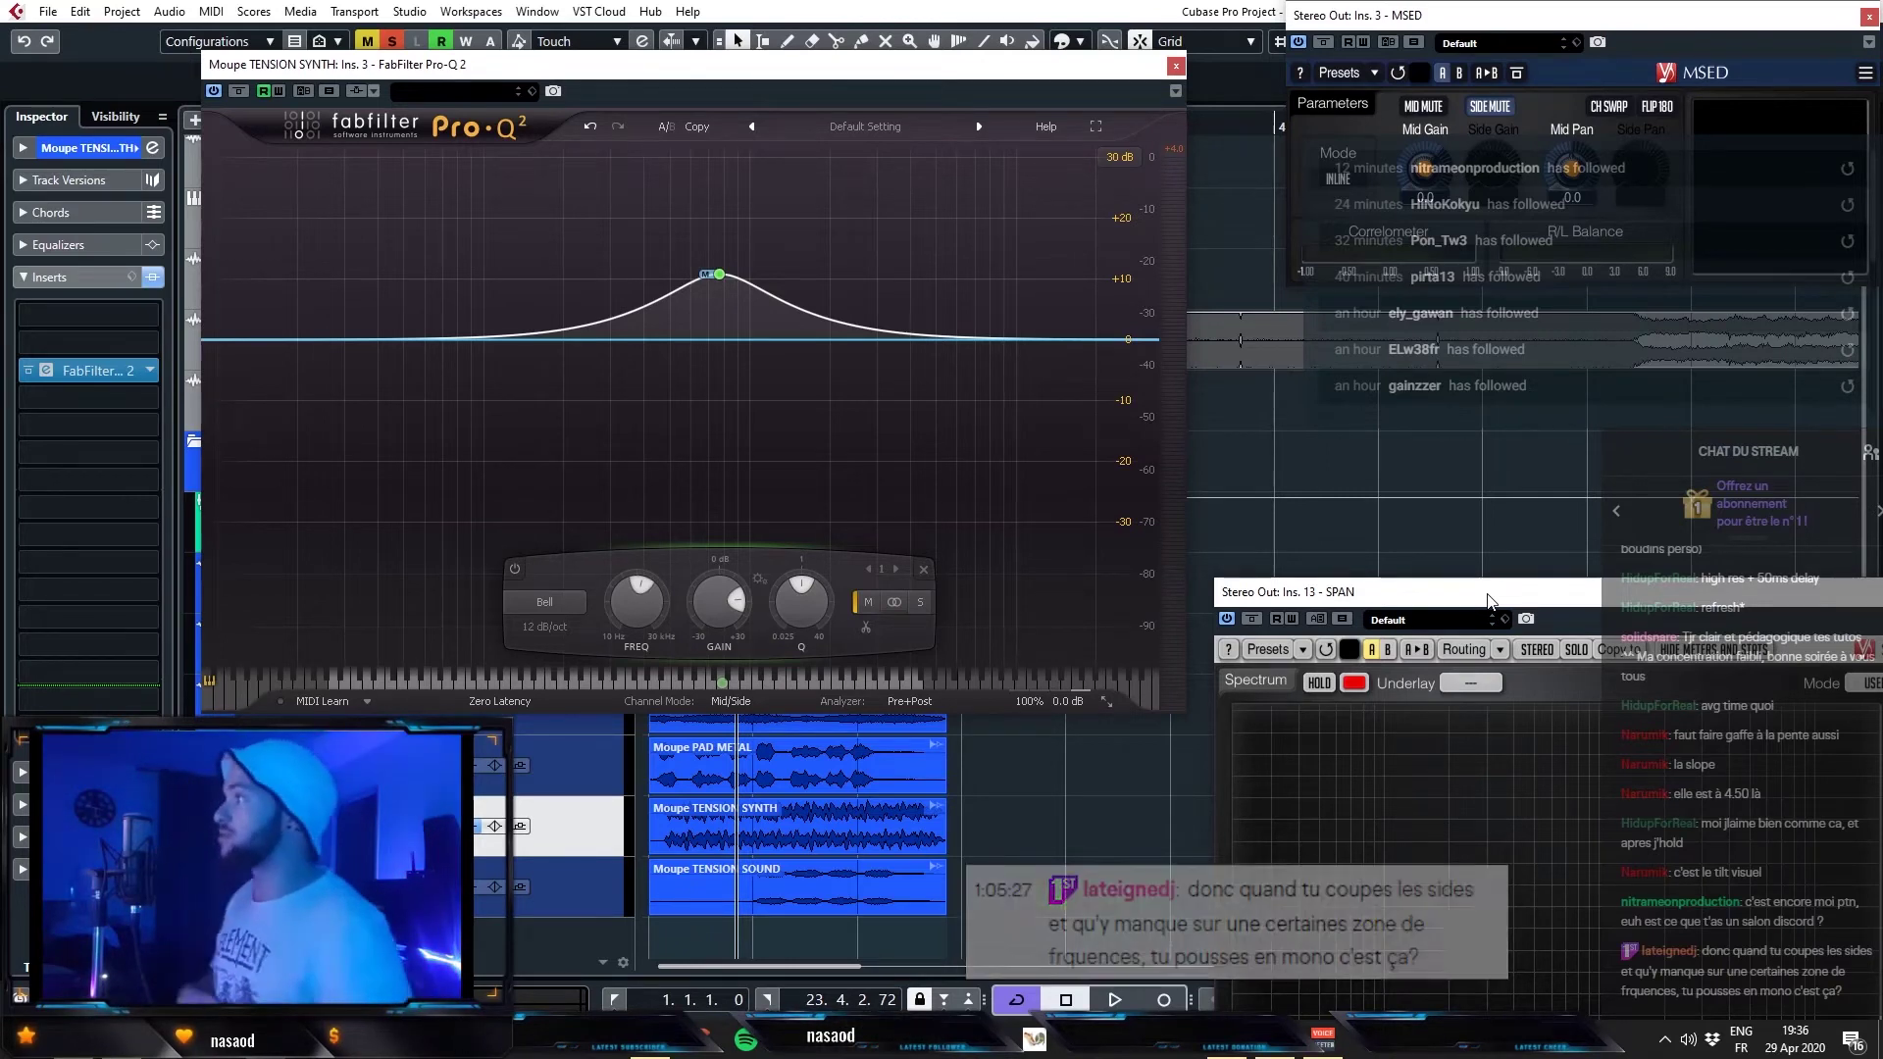
- Bring MSED beside the EQ controls and play the tension synth, switching the side mute off and on with the mid boost active
drag(1491, 31, 1034, 113)
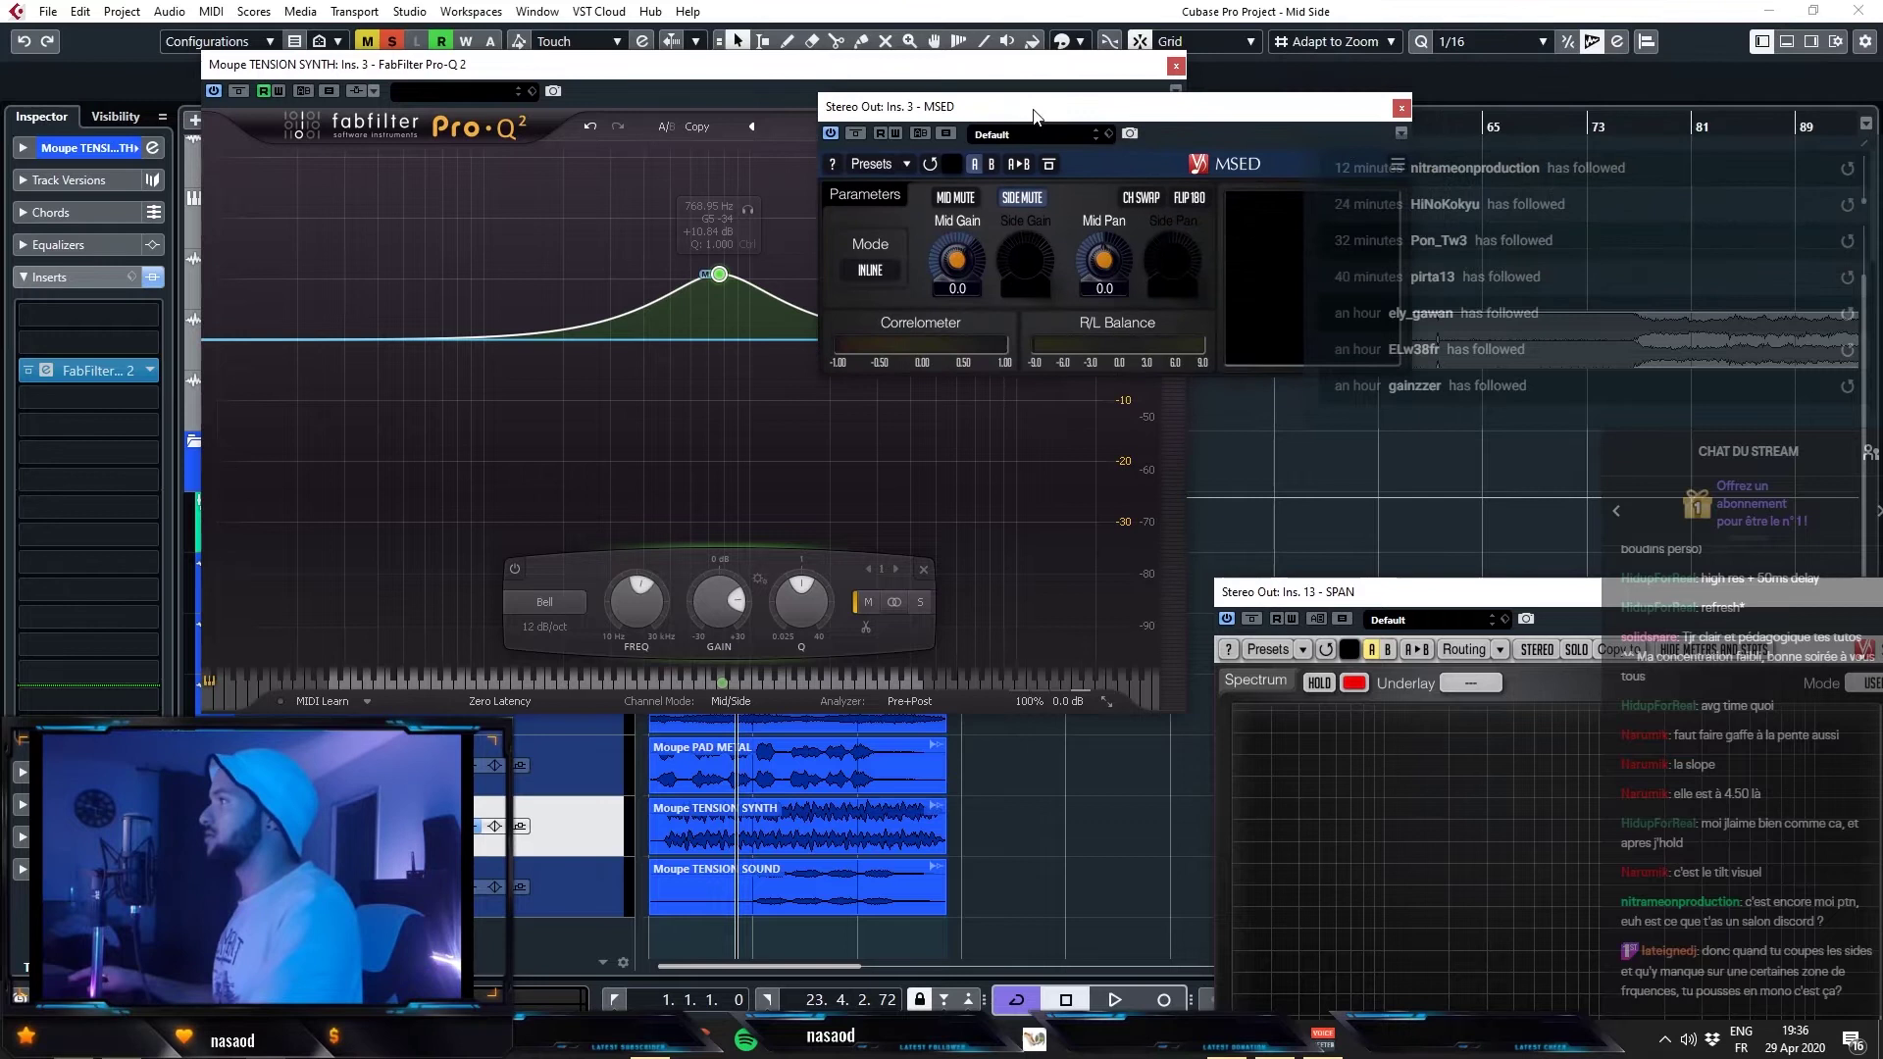
key(space)
click(1030, 200)
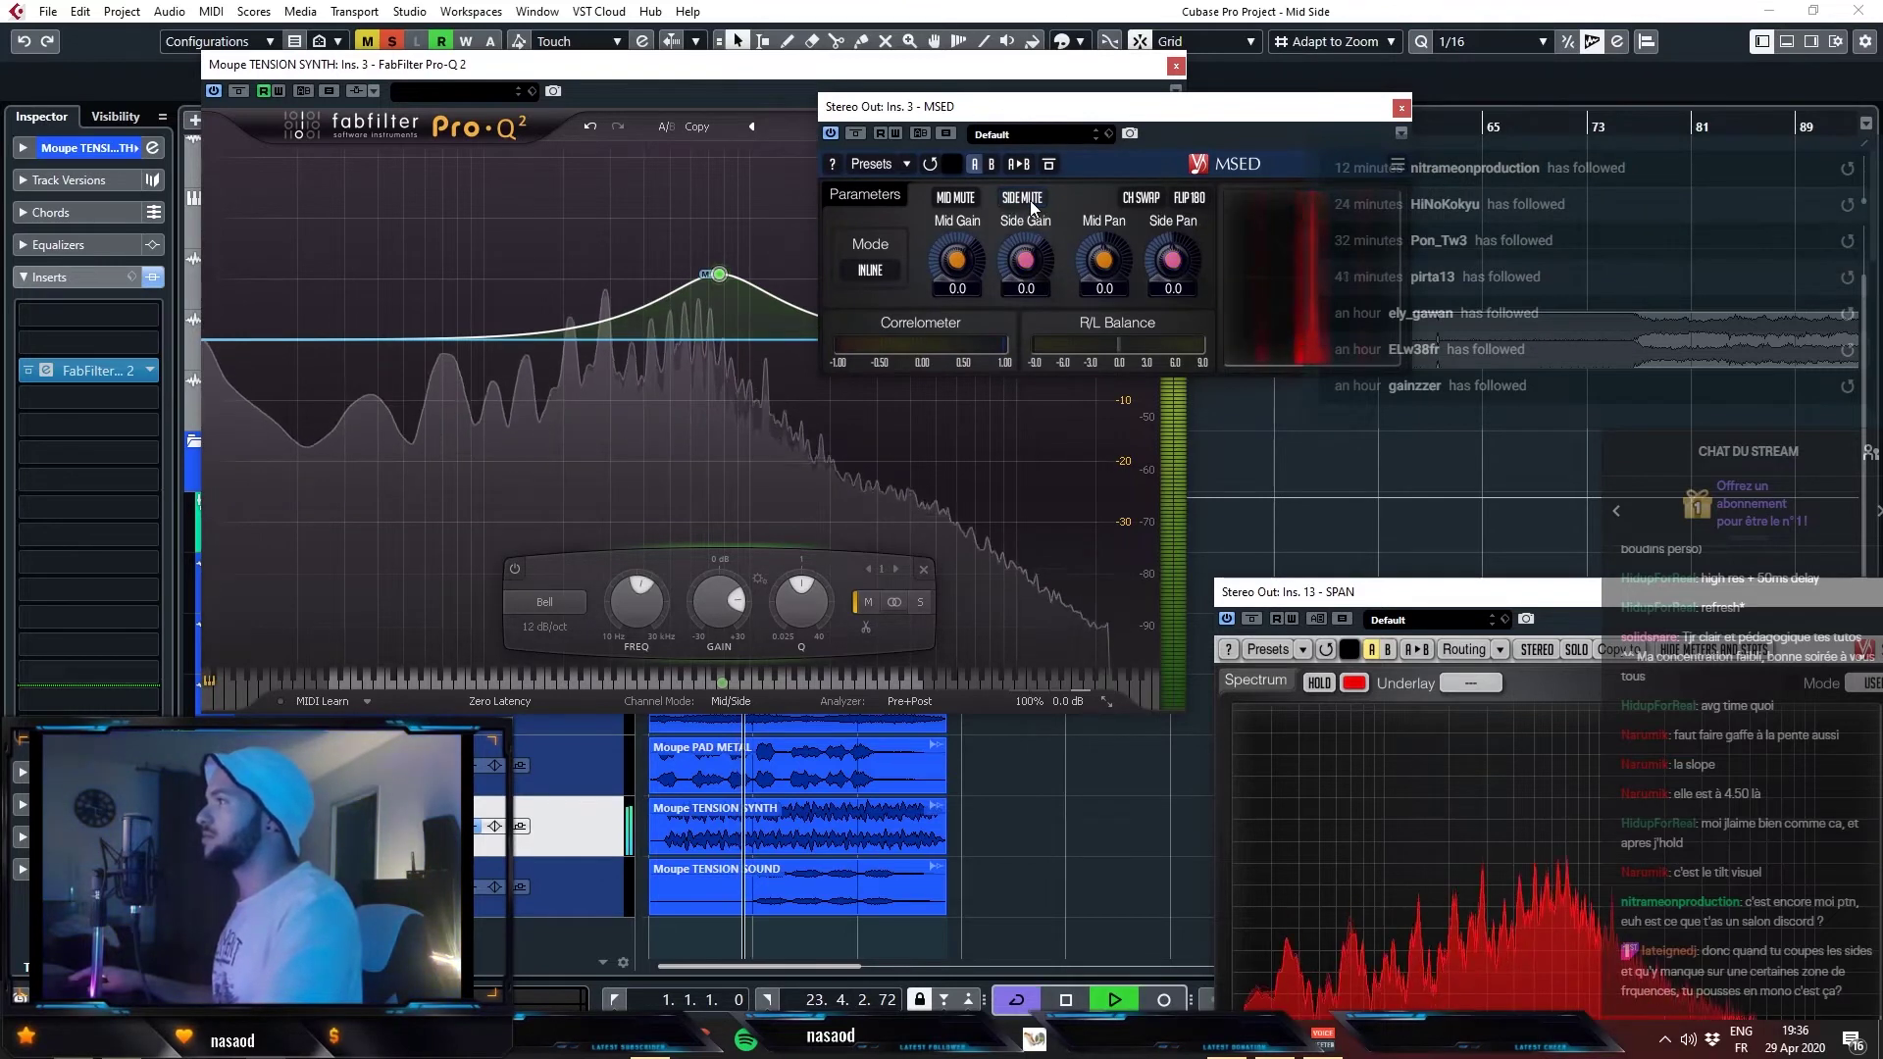
click(1030, 200)
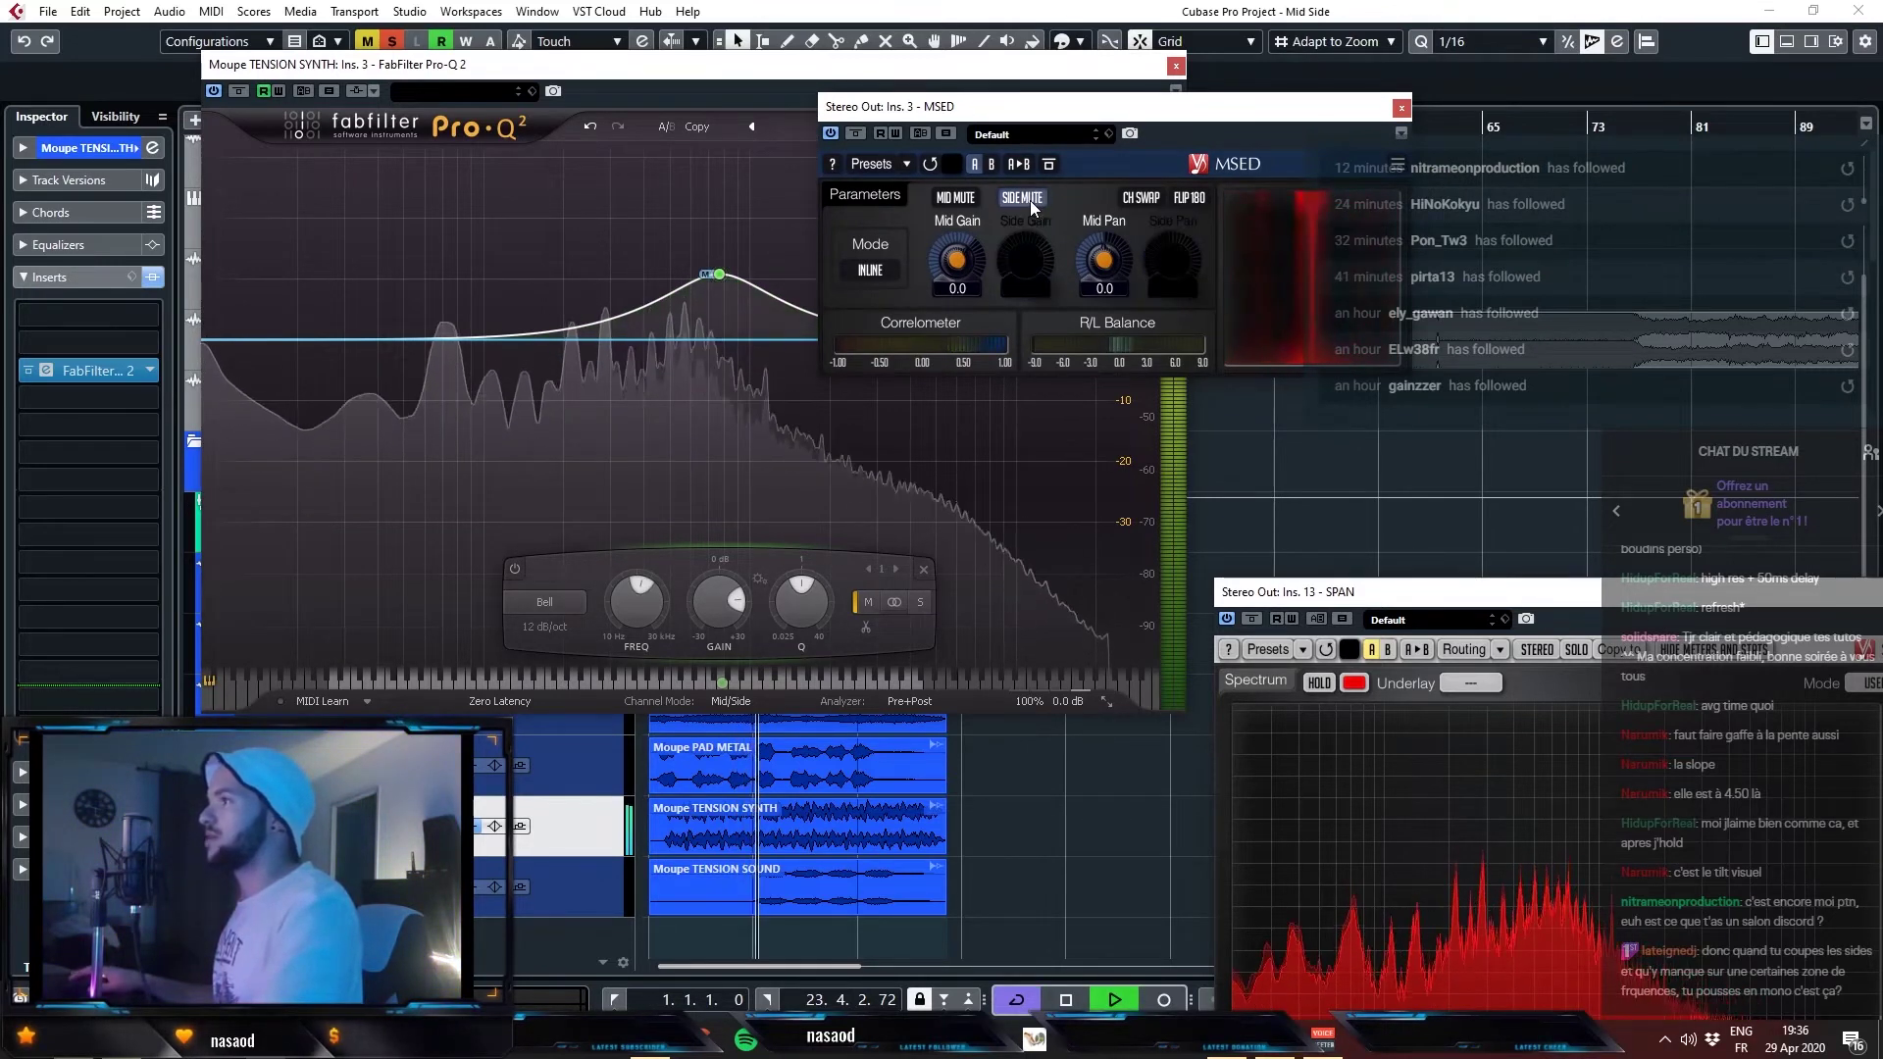
key(space)
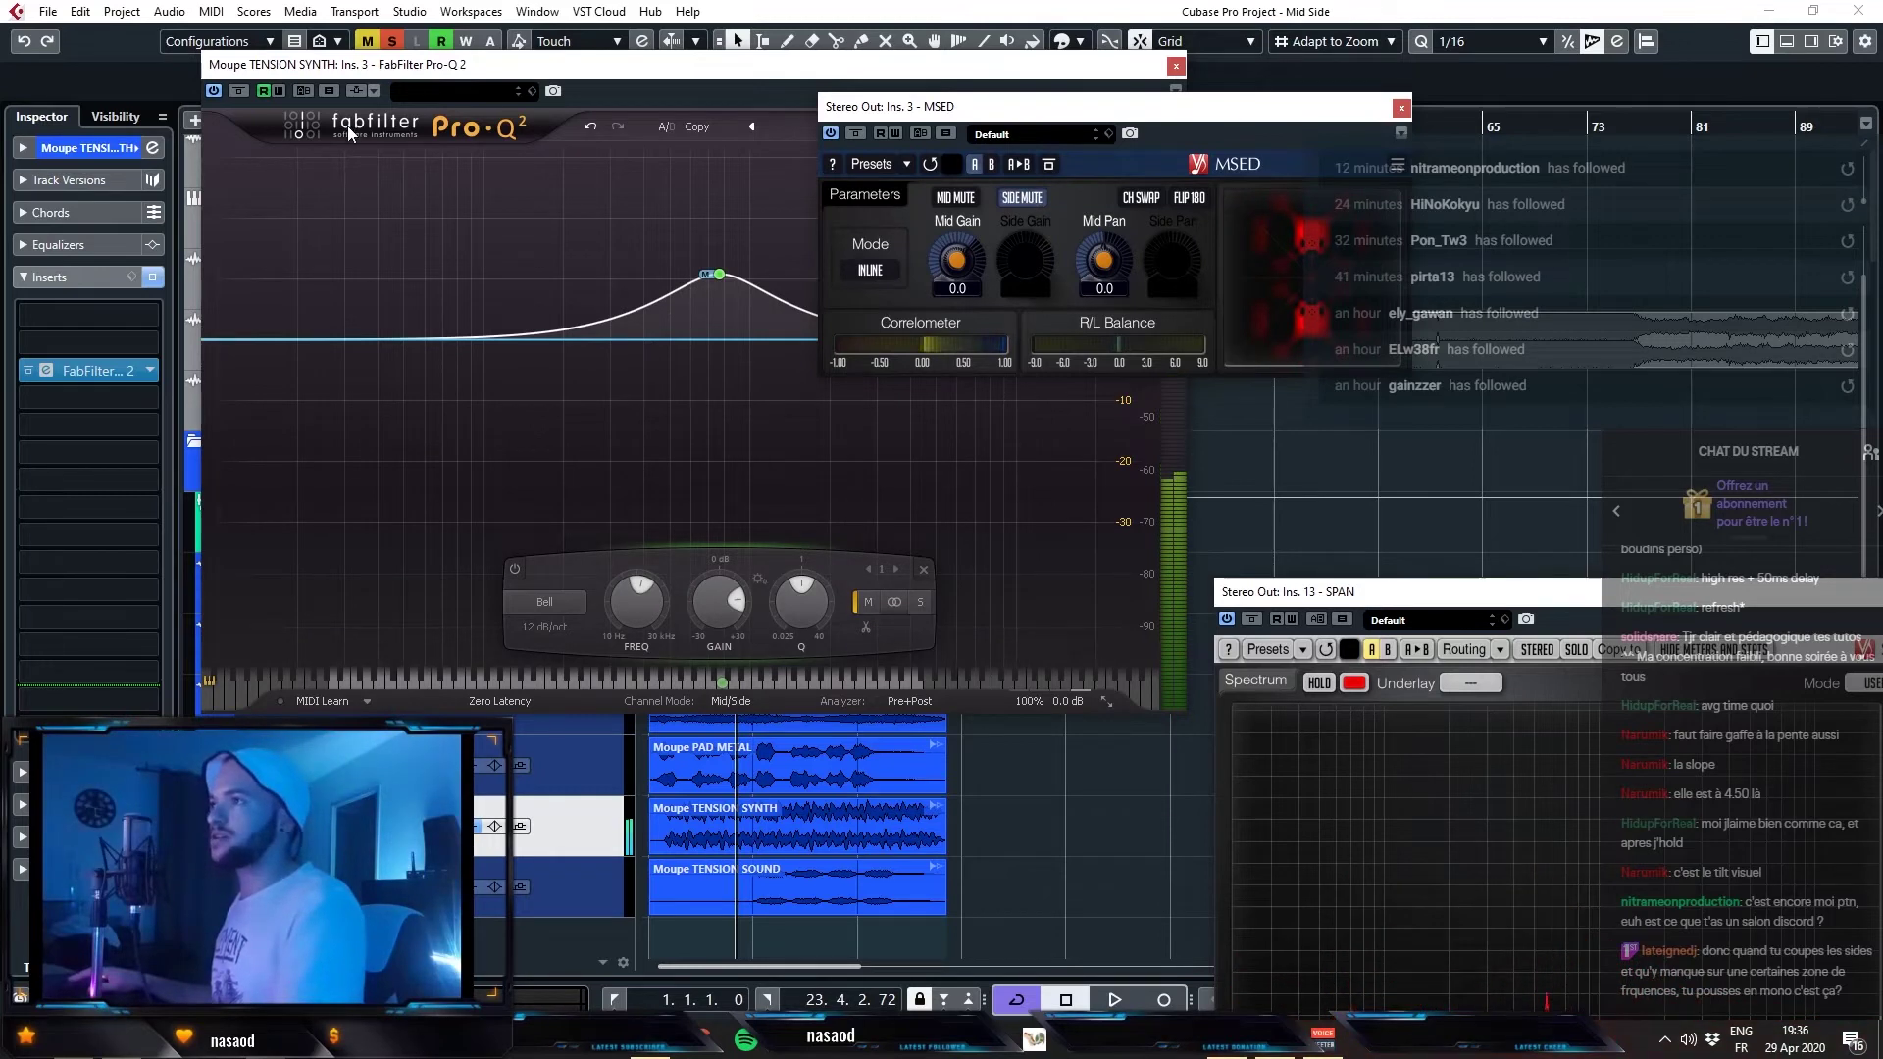
- Bypass Pro-Q 2 and toggle MSED's side mute during playback to compare mono and stereo without the EQ
click(237, 94)
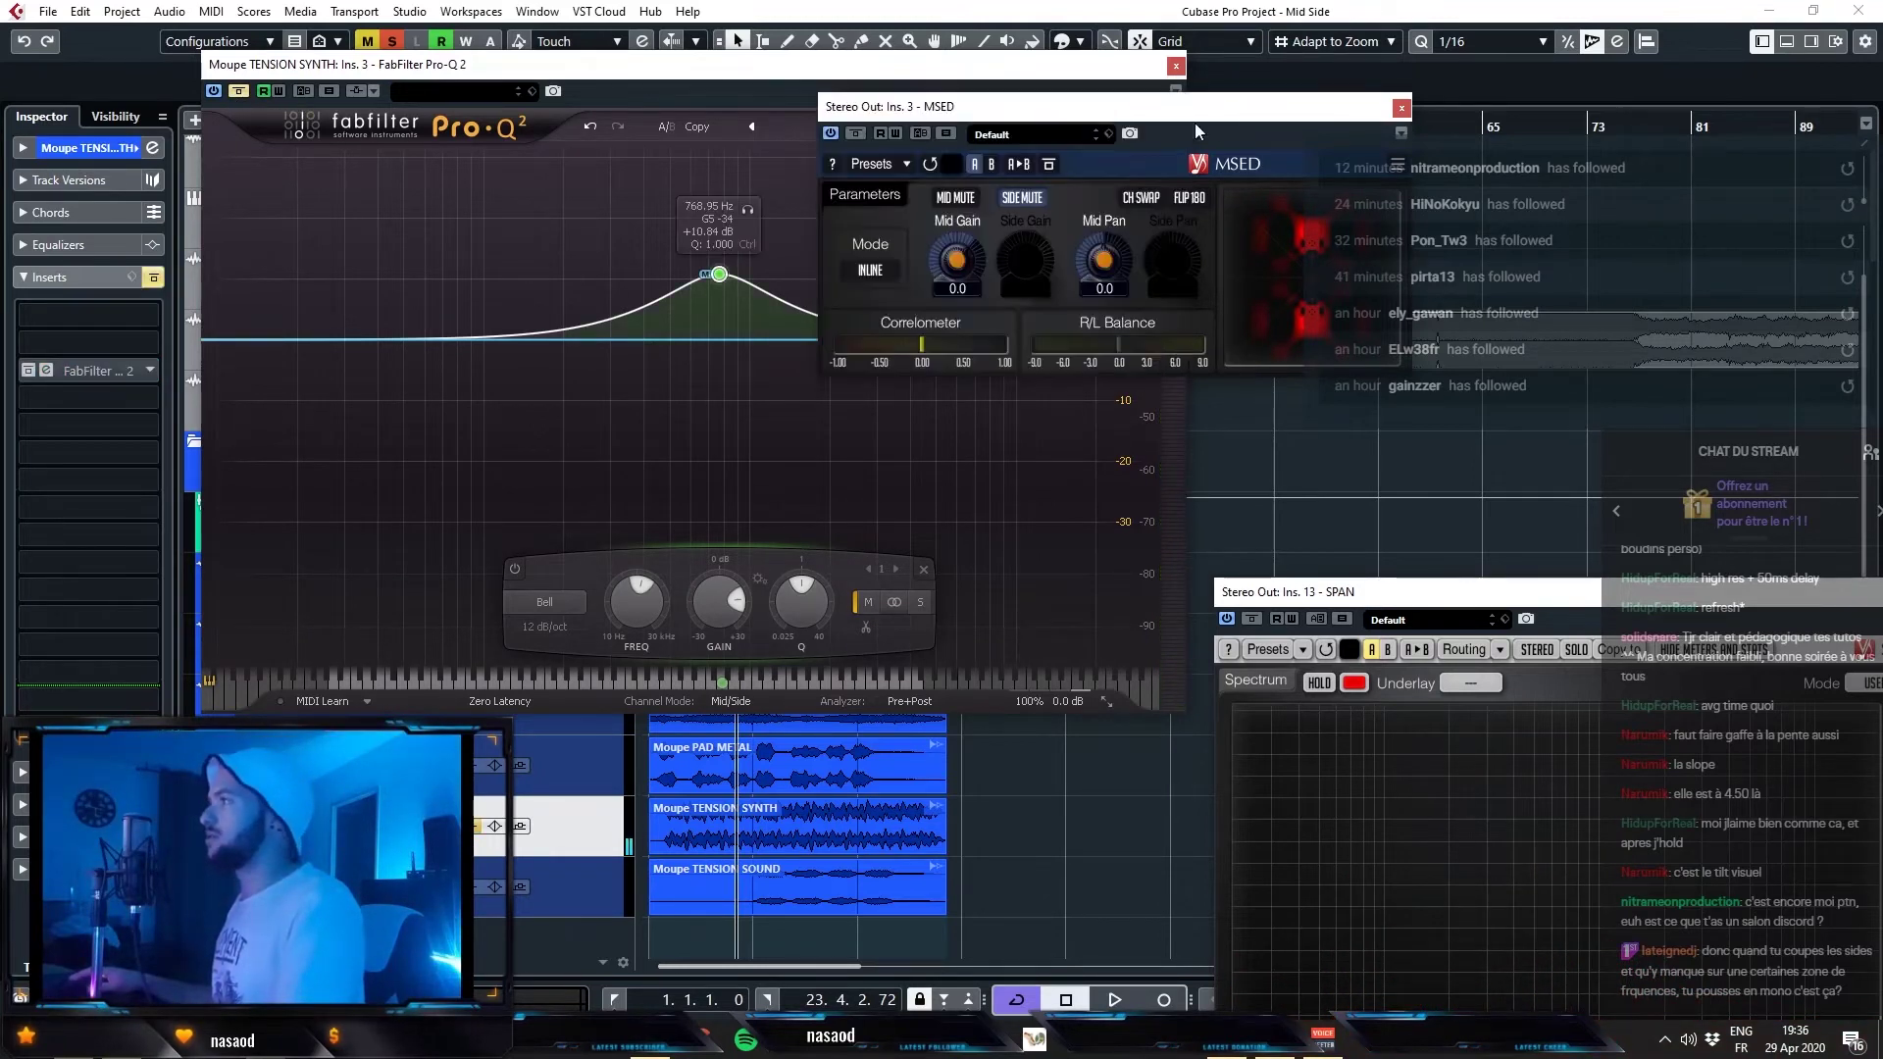
key(space)
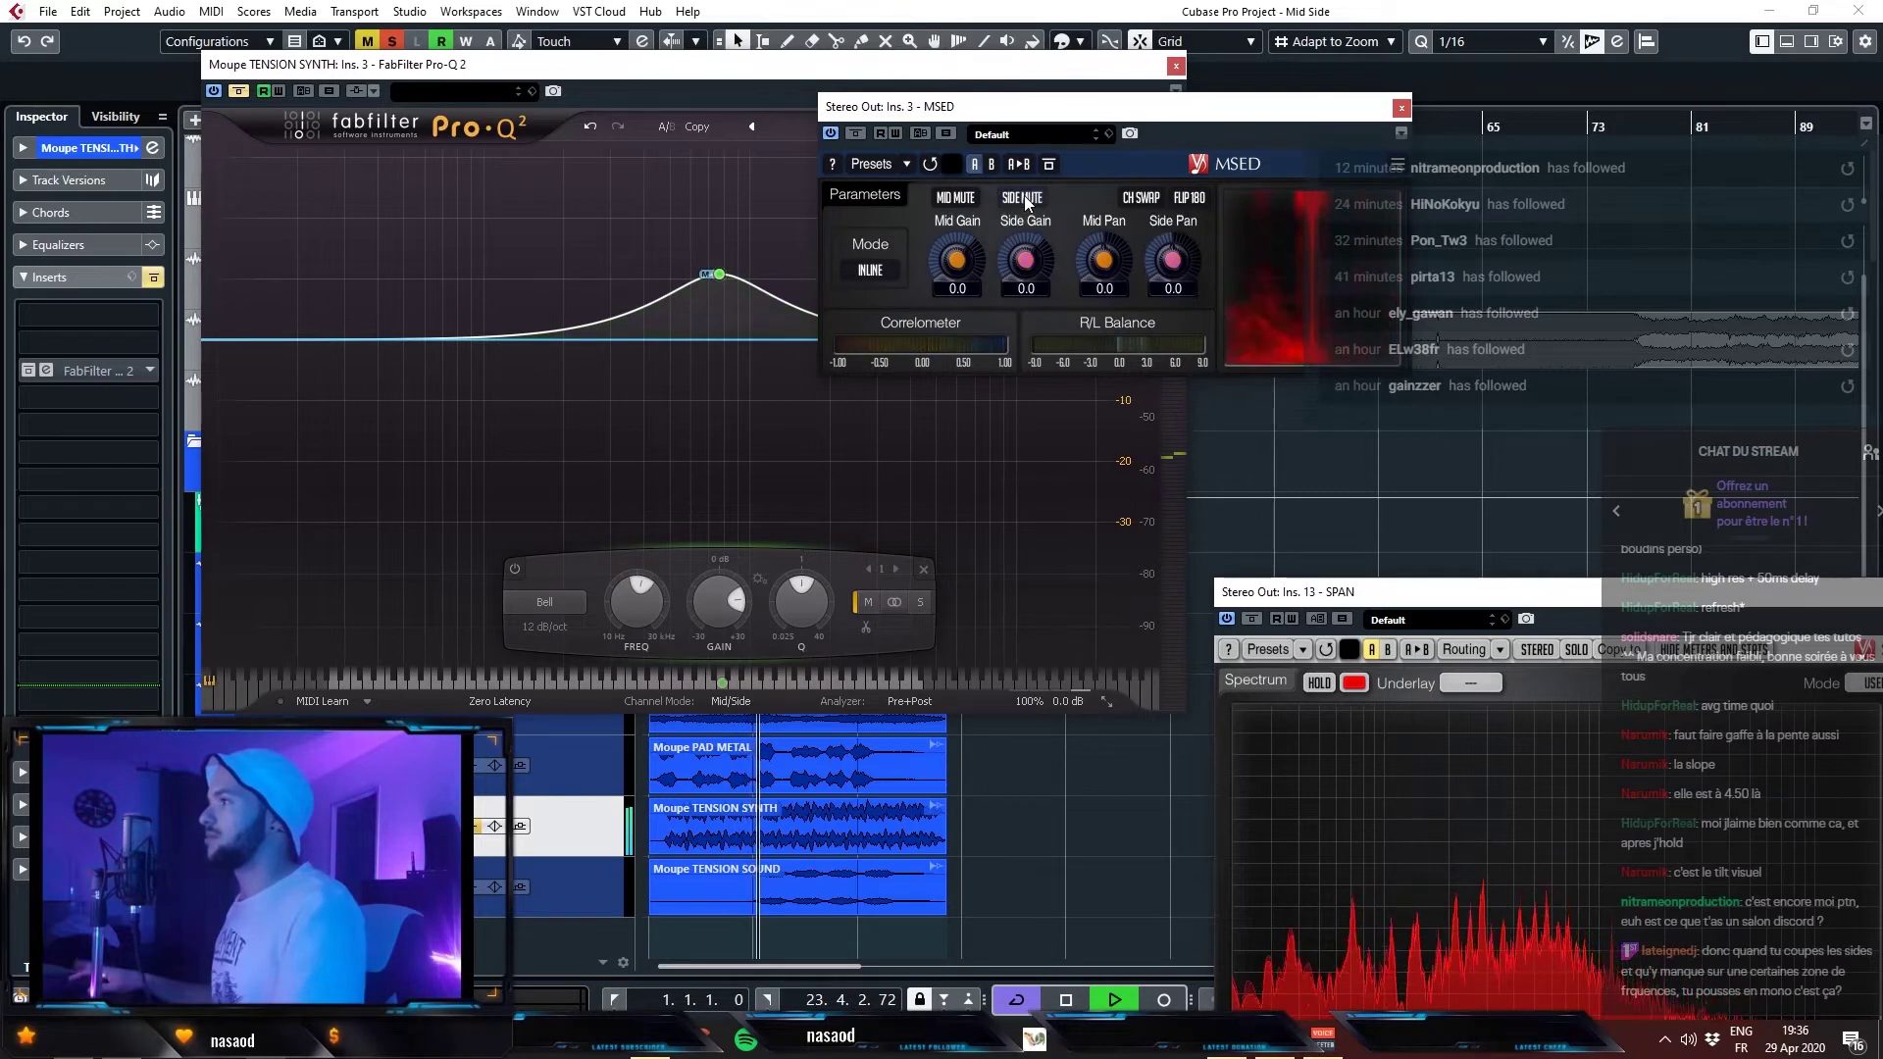
click(1025, 199)
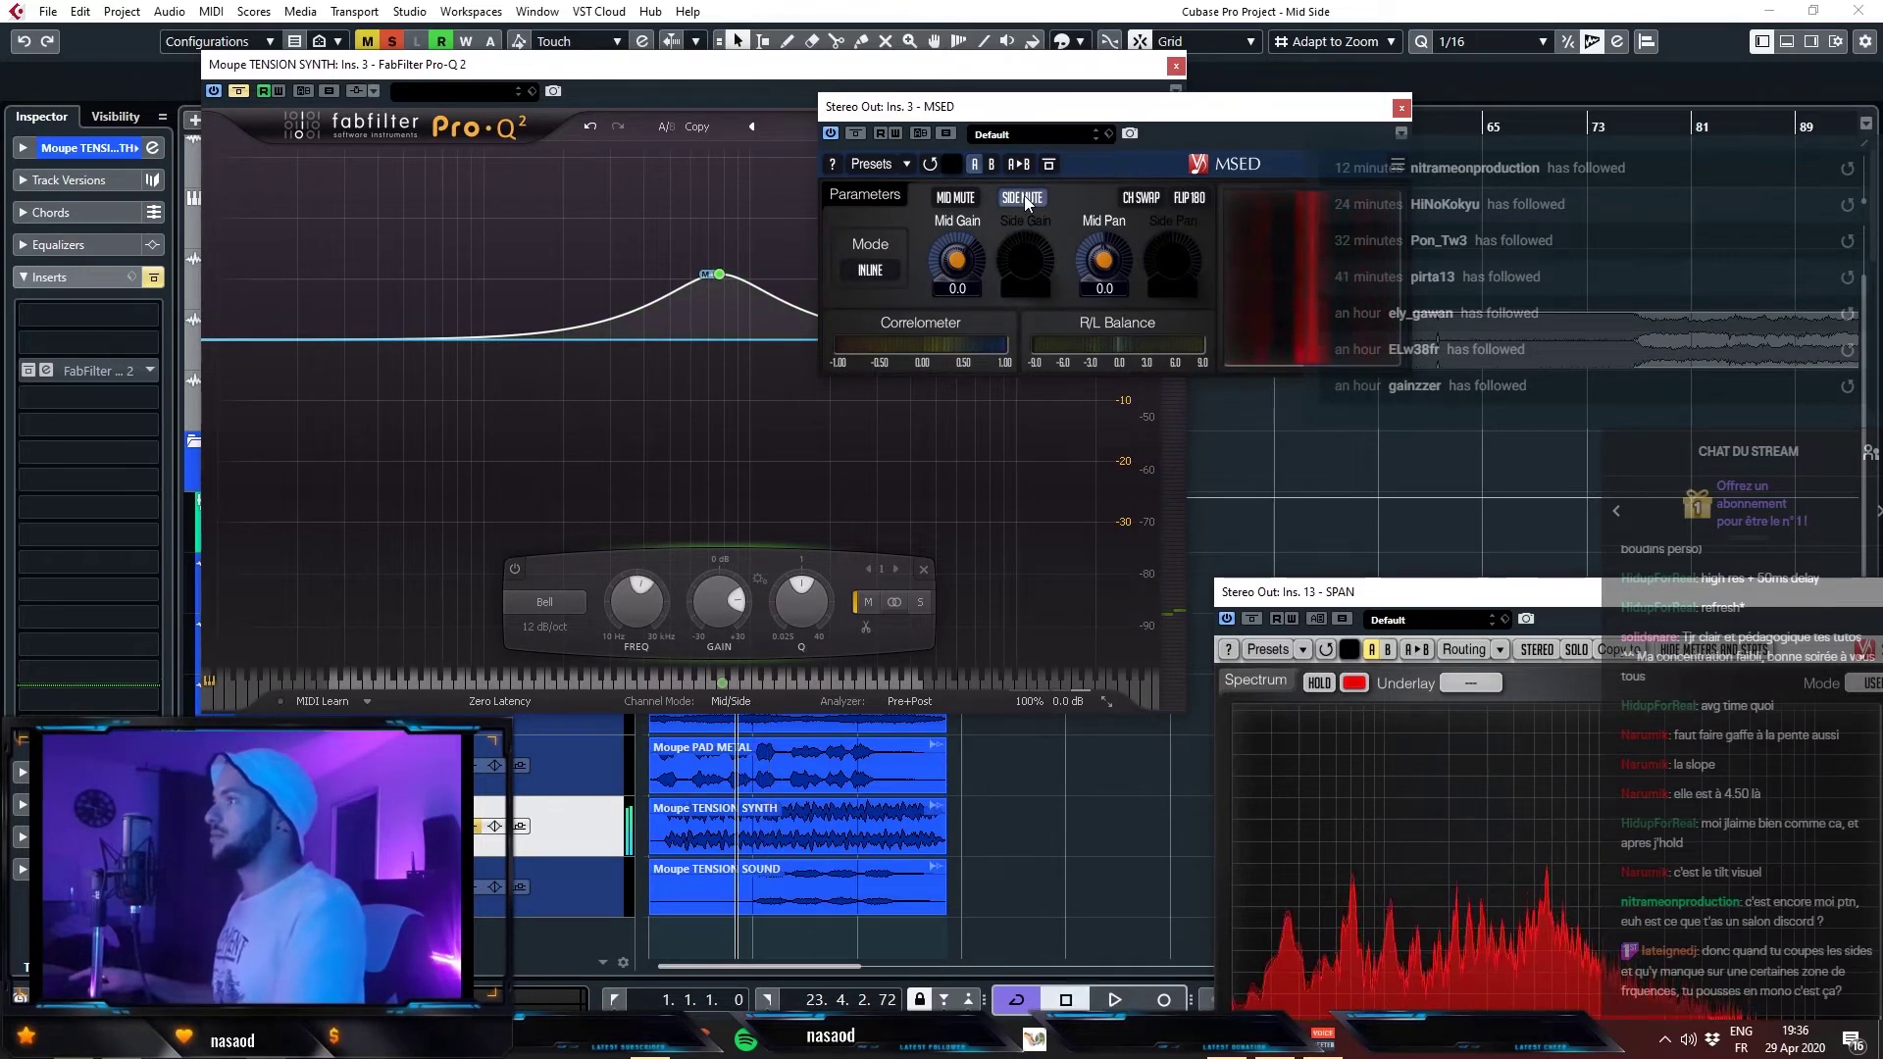
click(1025, 199)
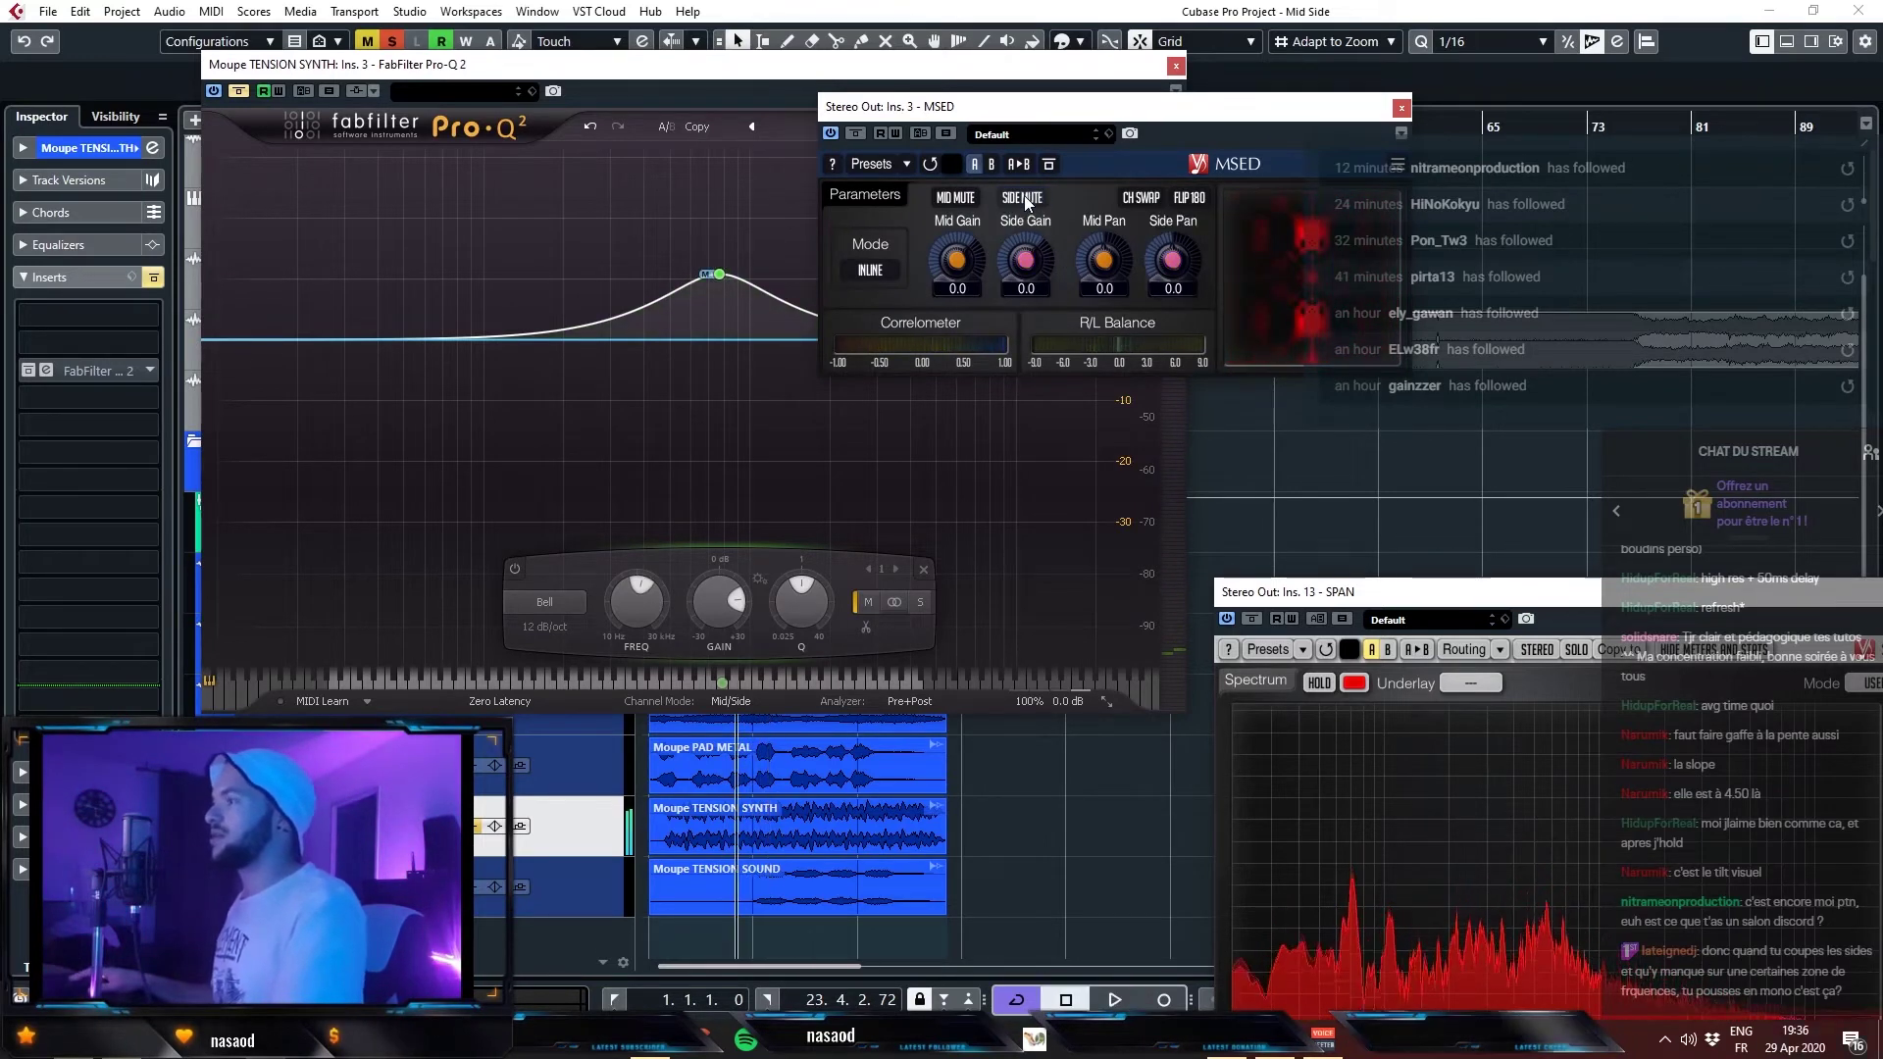
- Re-enable Pro-Q 2 and toggle the side mute again to compare mono and stereo with the mid boost
click(239, 91)
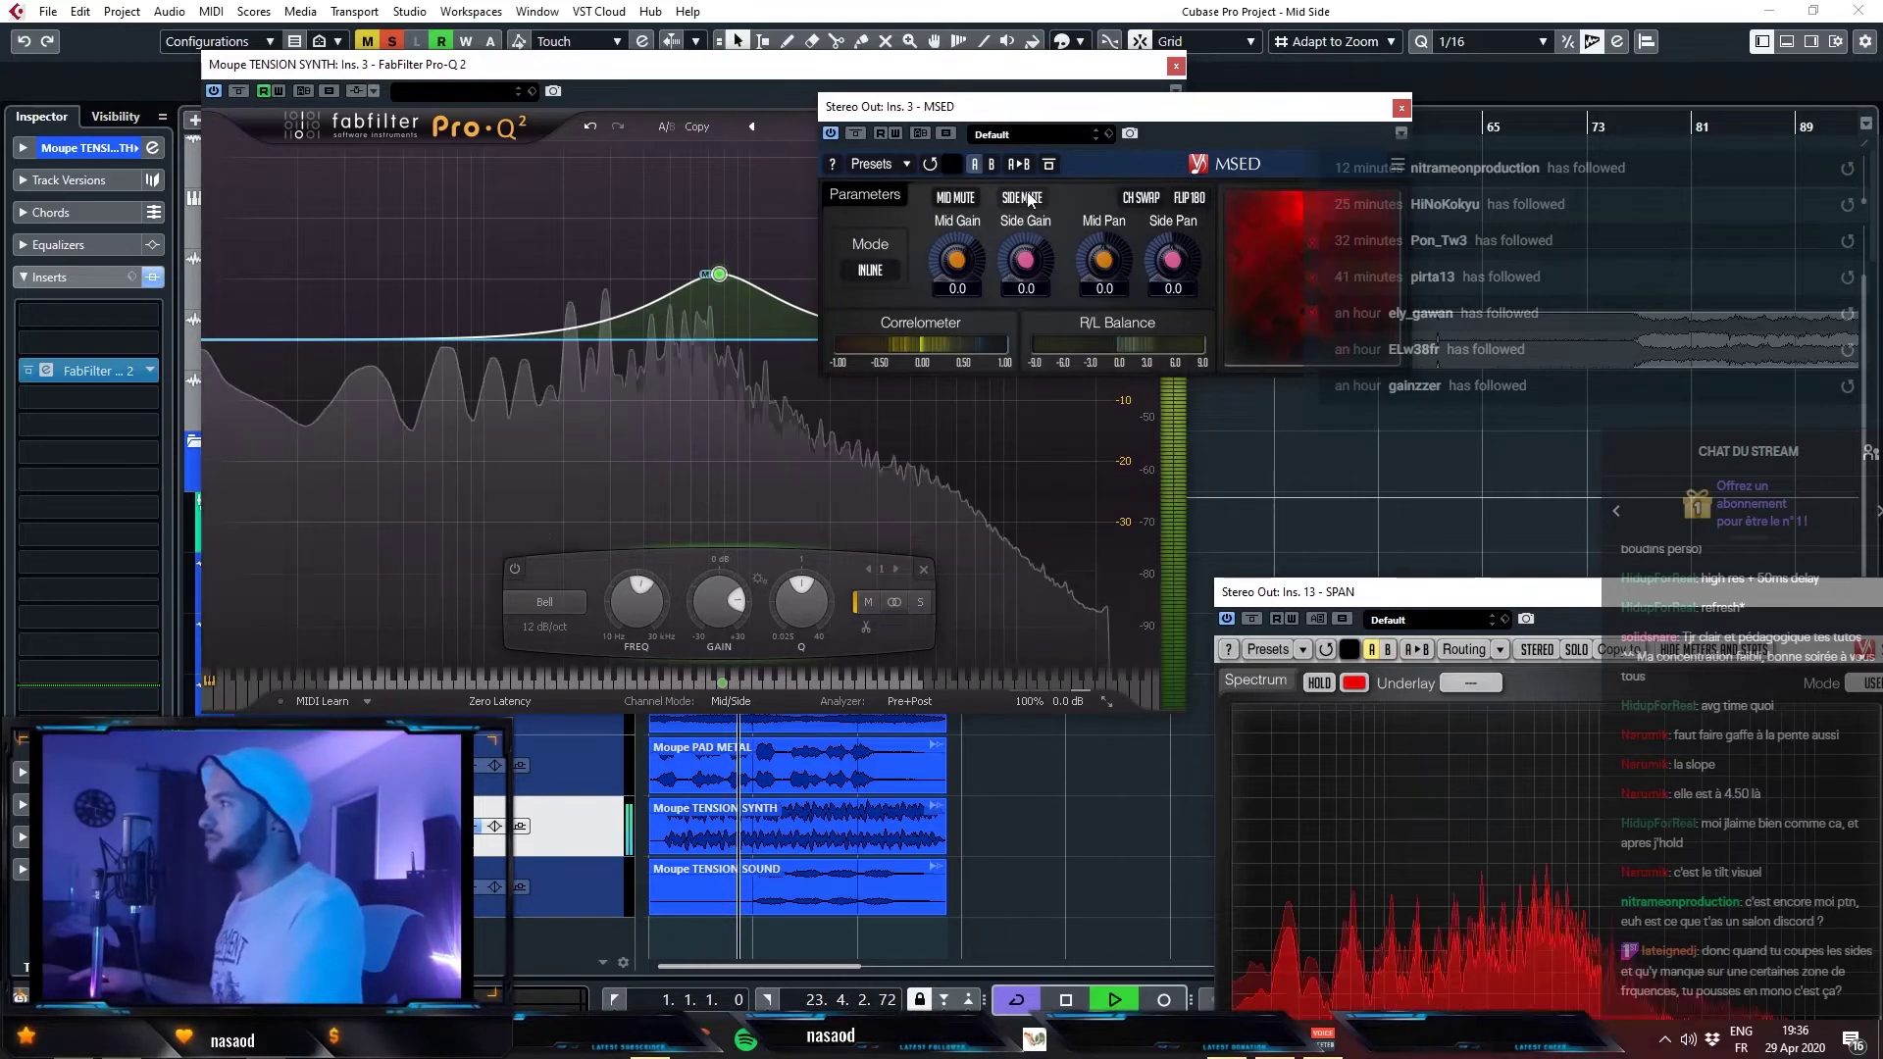
click(1028, 199)
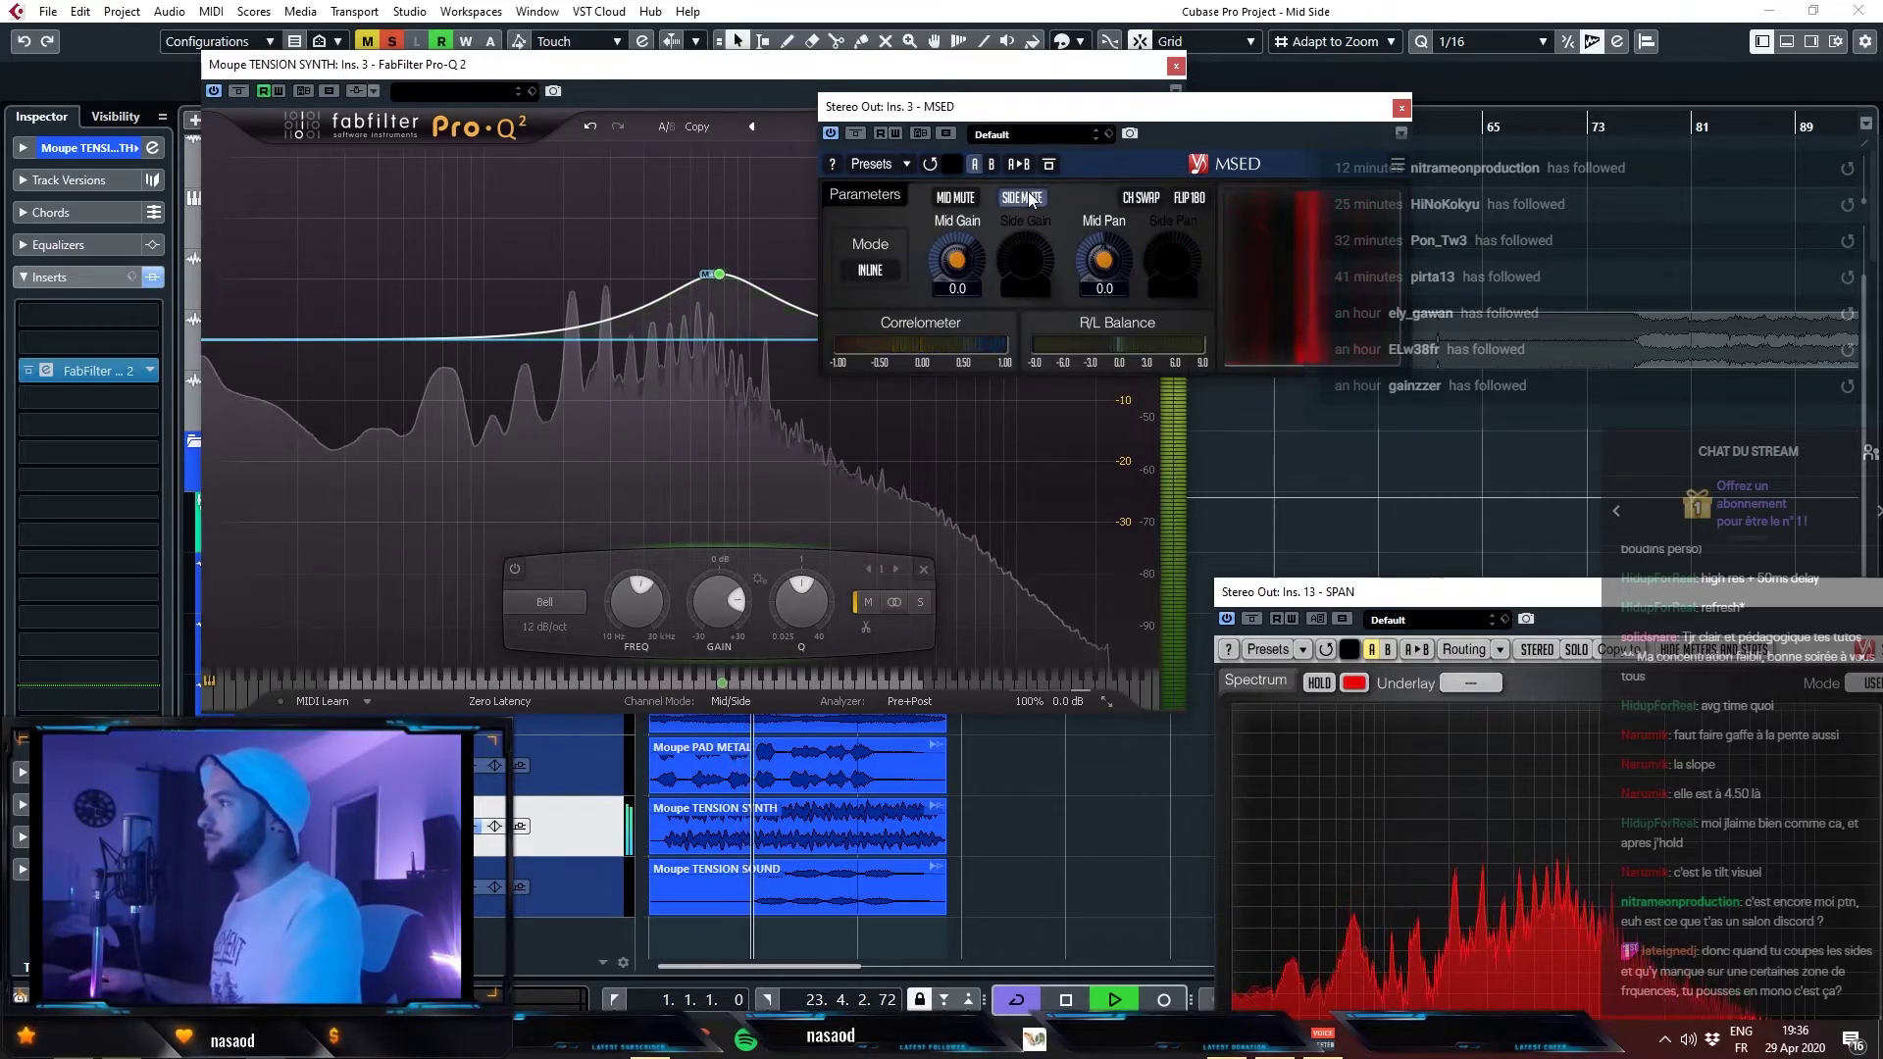
click(1025, 199)
key(space)
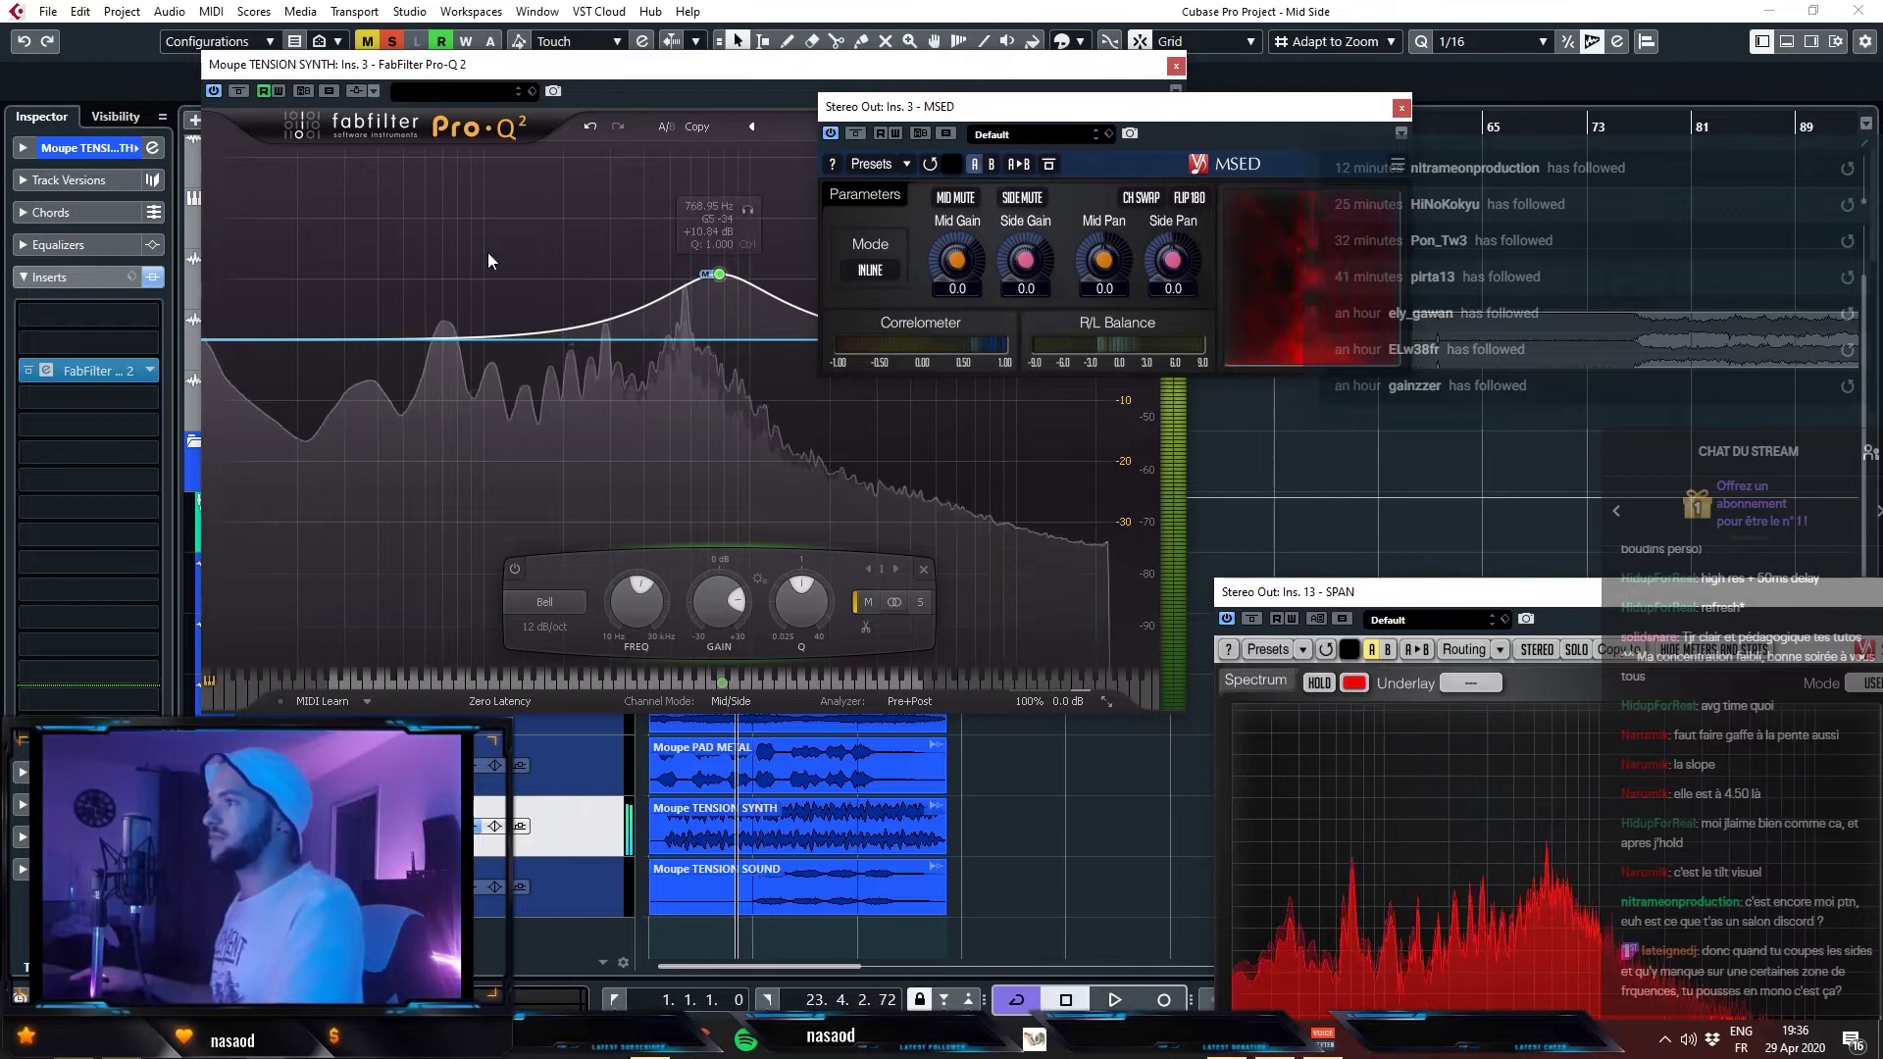
- Lower the mid bell to about +8.4 dB near 756 Hz and close the Pro-Q 2 and MSED windows
click(719, 276)
drag(720, 294, 718, 296)
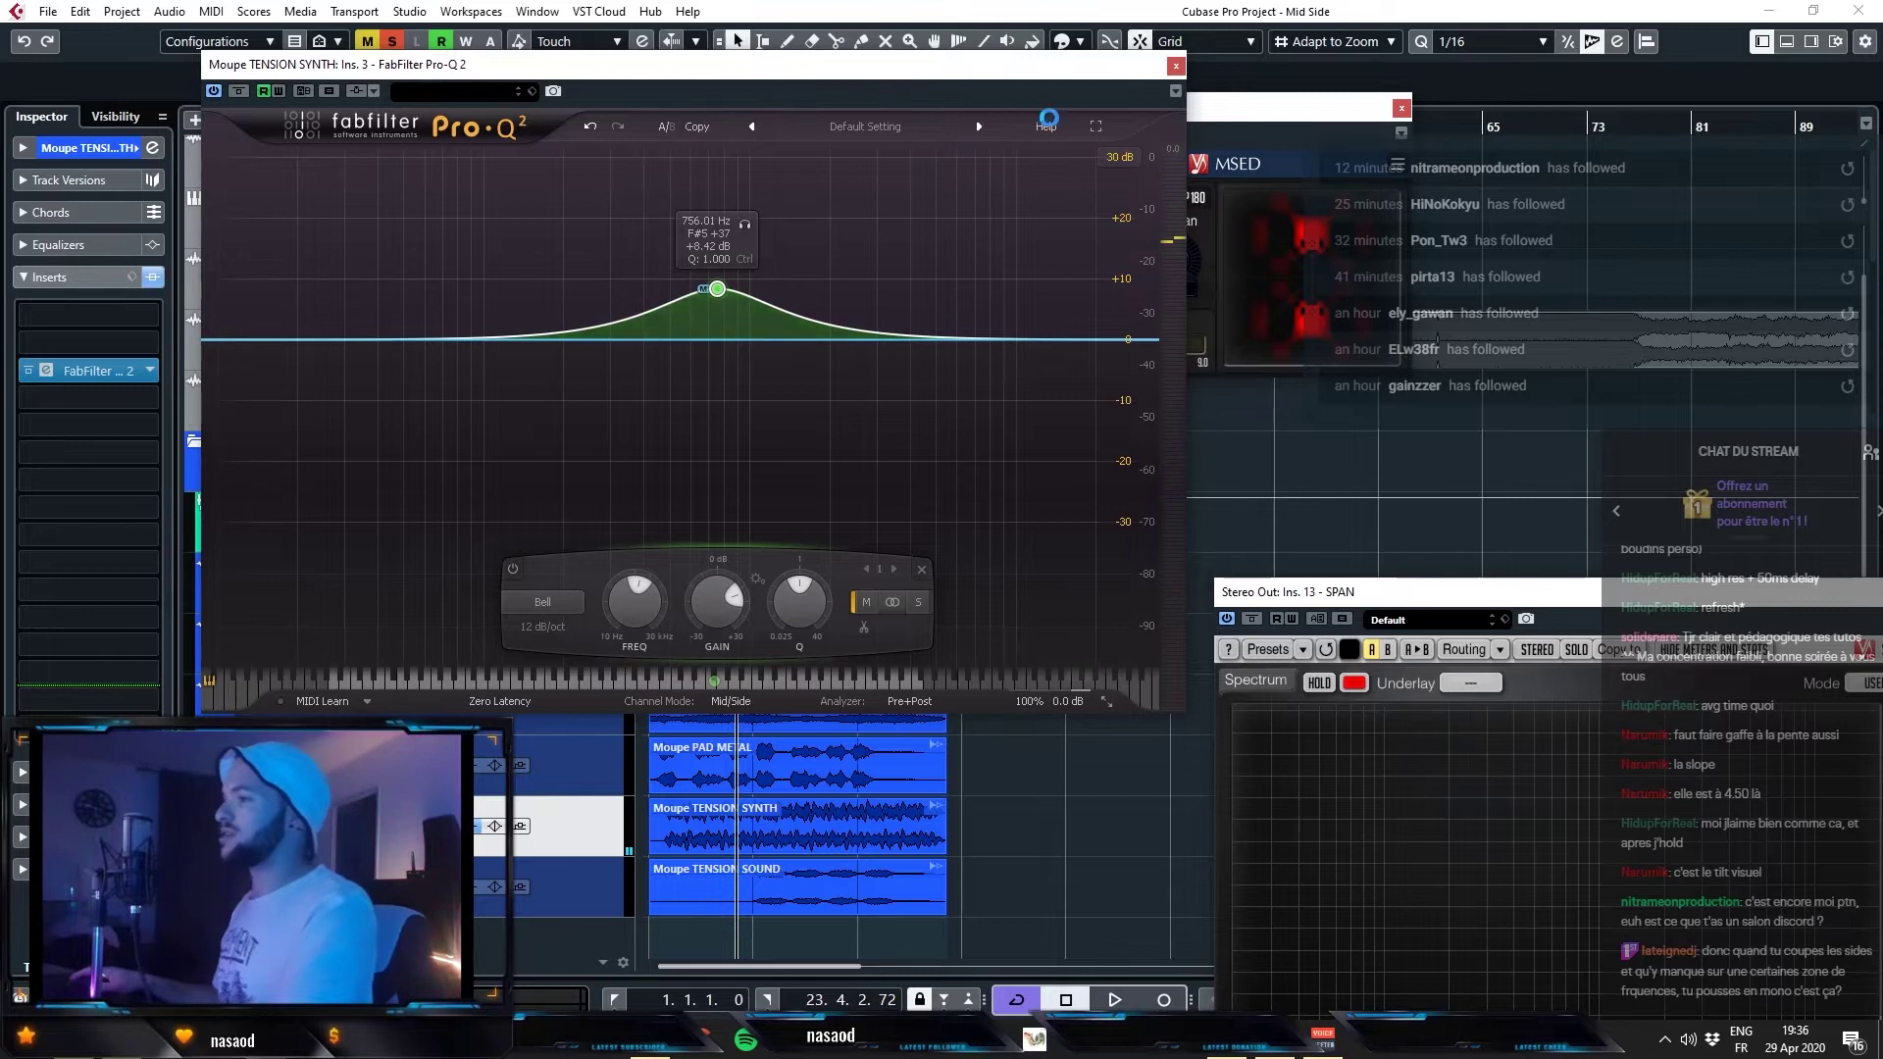
click(1176, 68)
click(1401, 107)
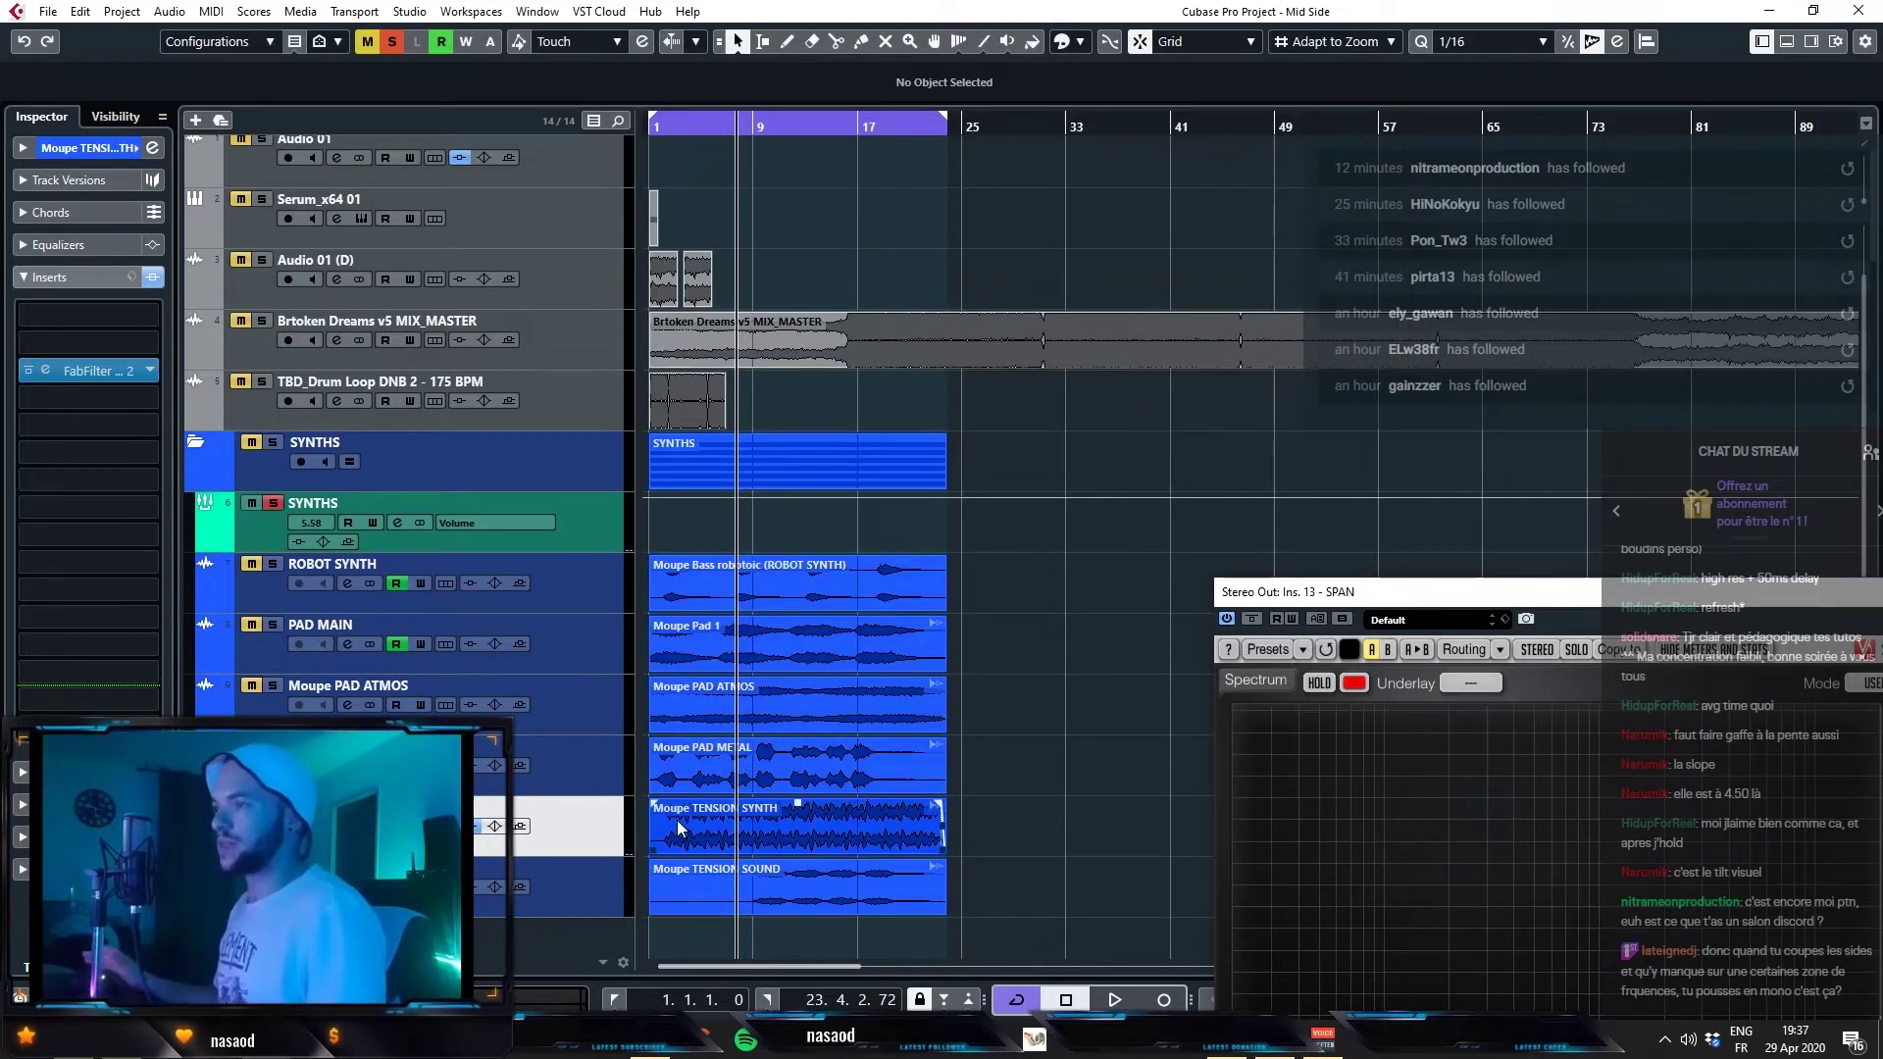
- Move SPAN higher over the arrangement and play the tension synth to examine its spectrum
drag(1374, 591, 1296, 477)
key(h)
key(h)
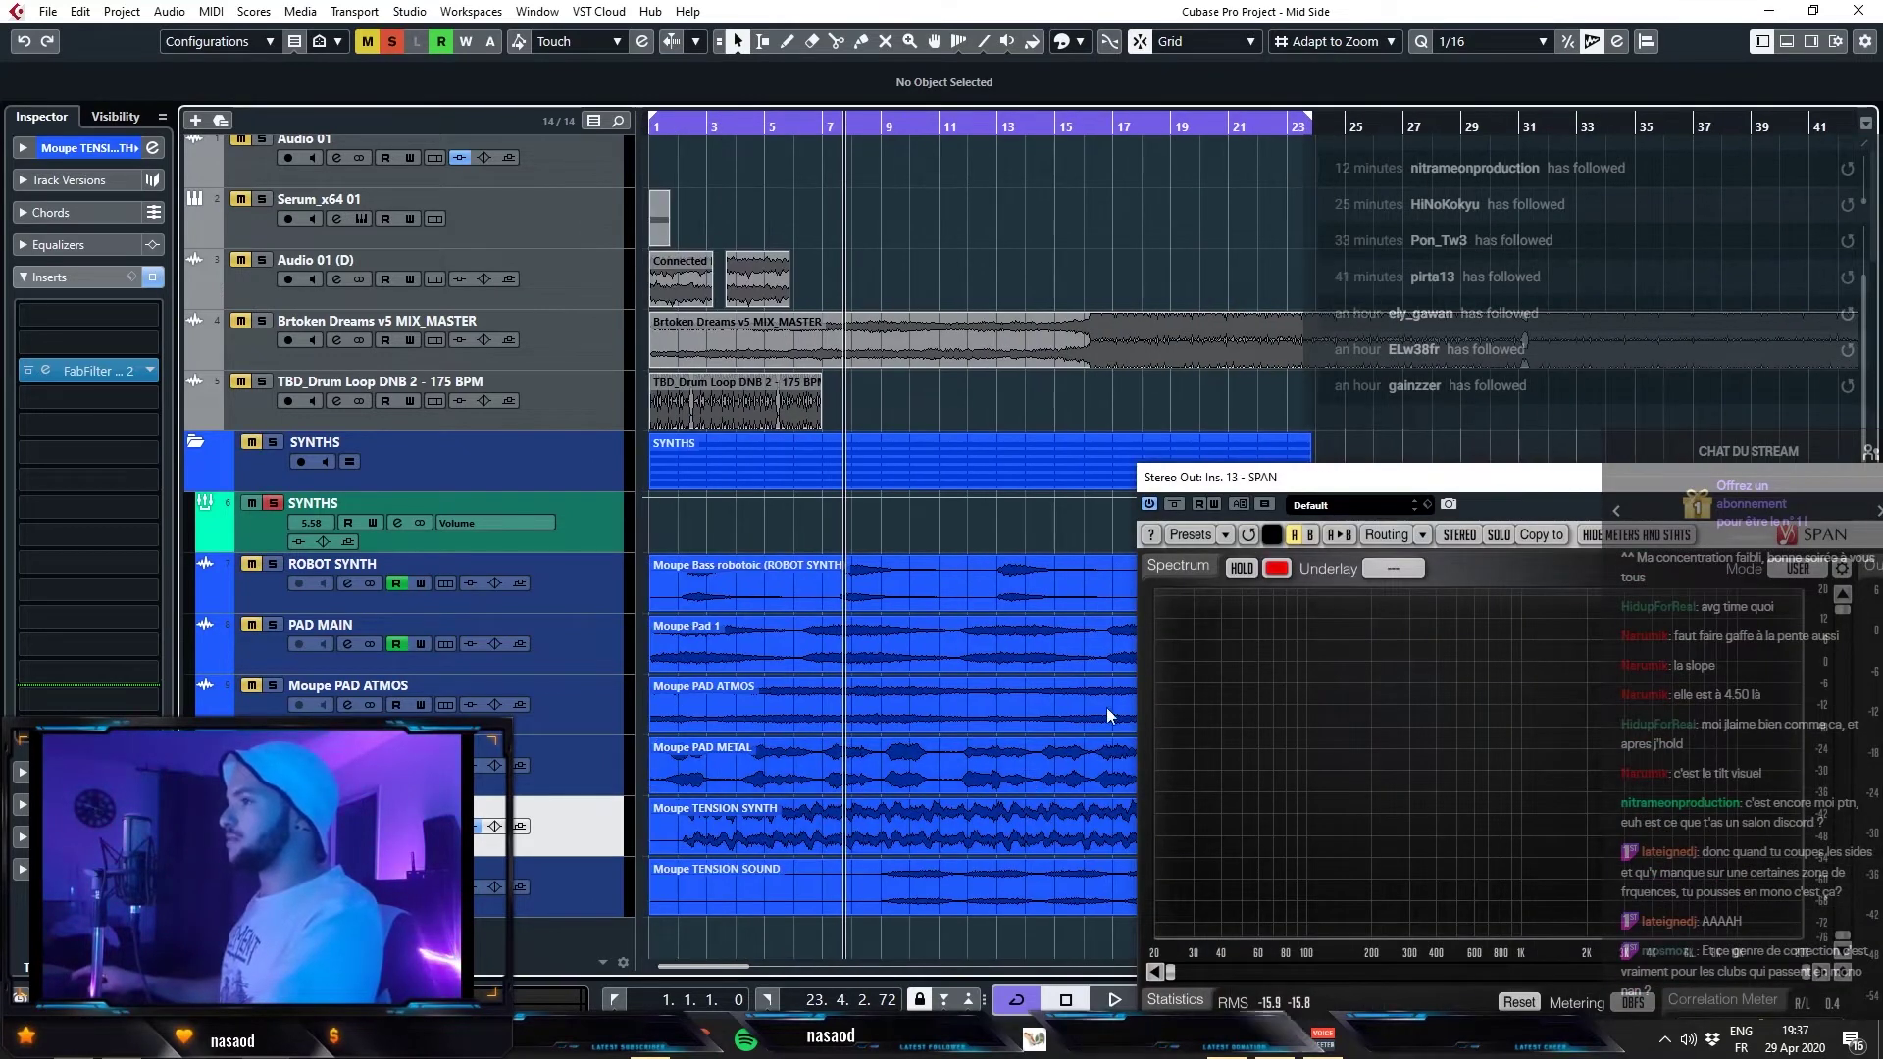
key(space)
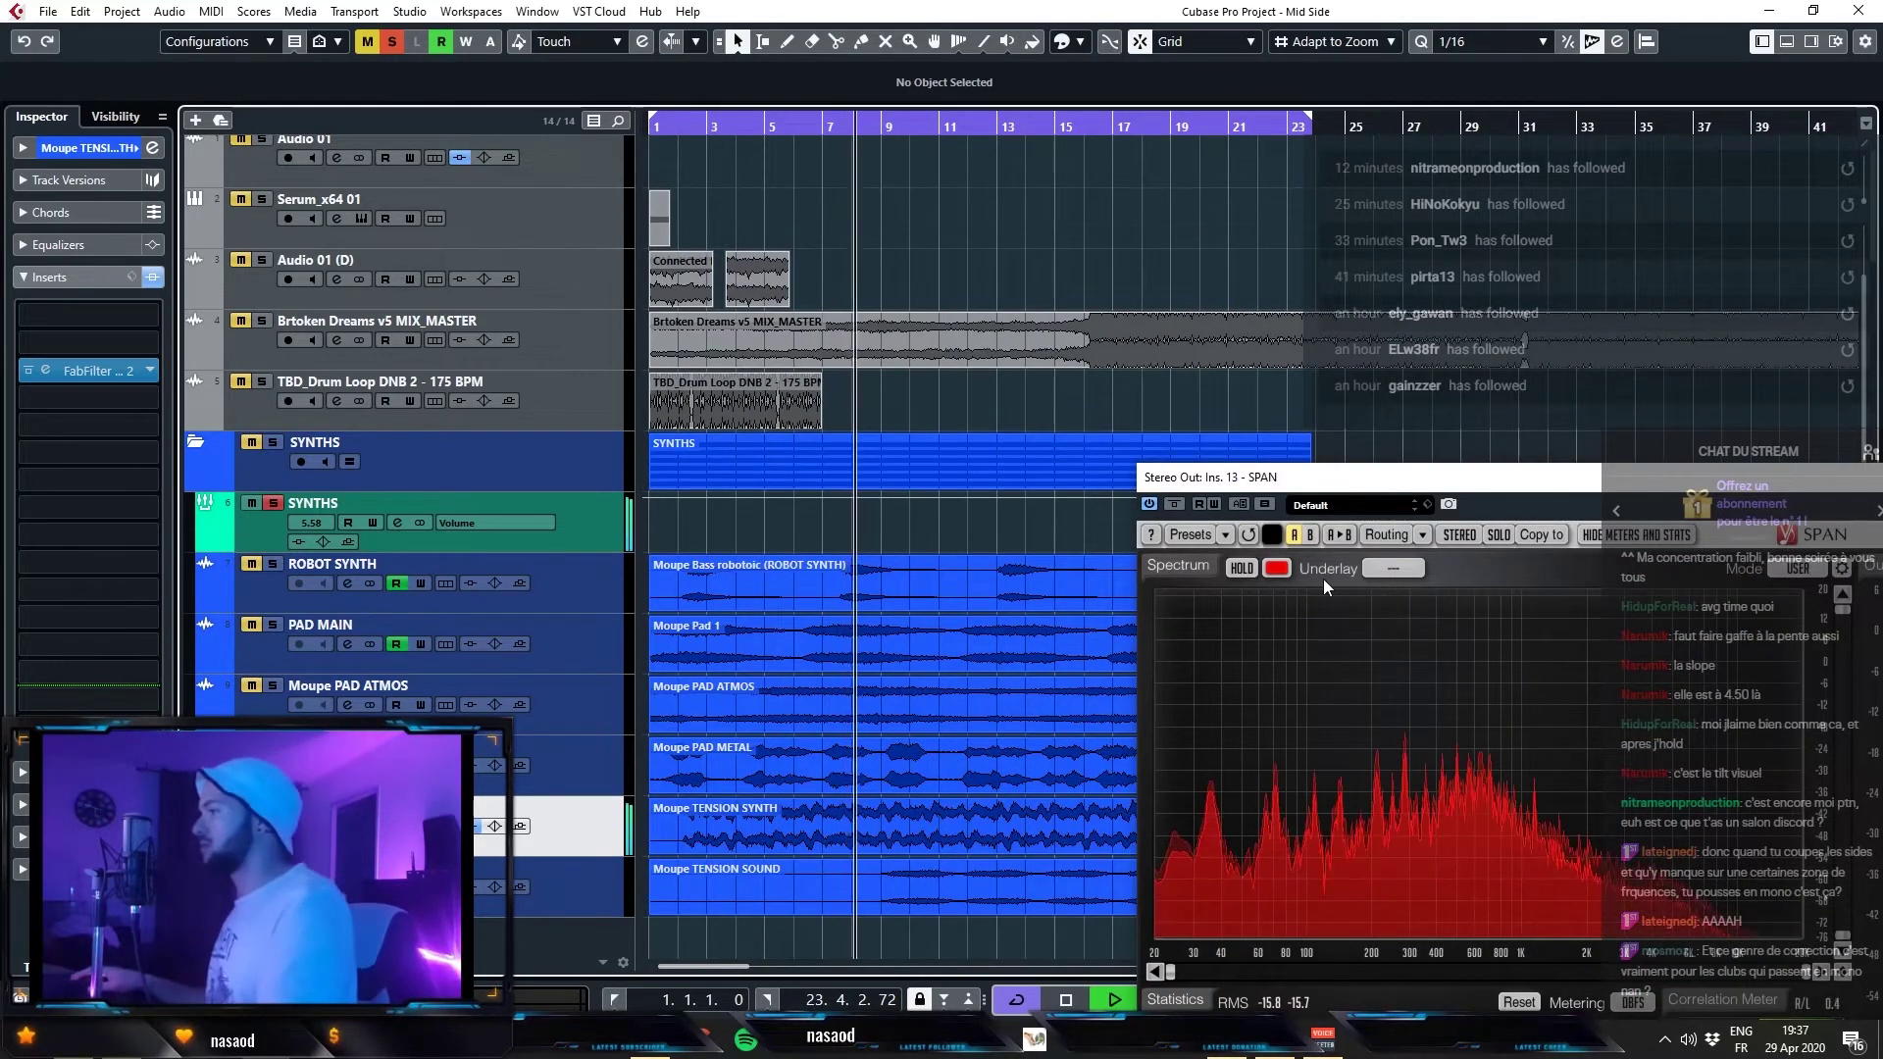
key(space)
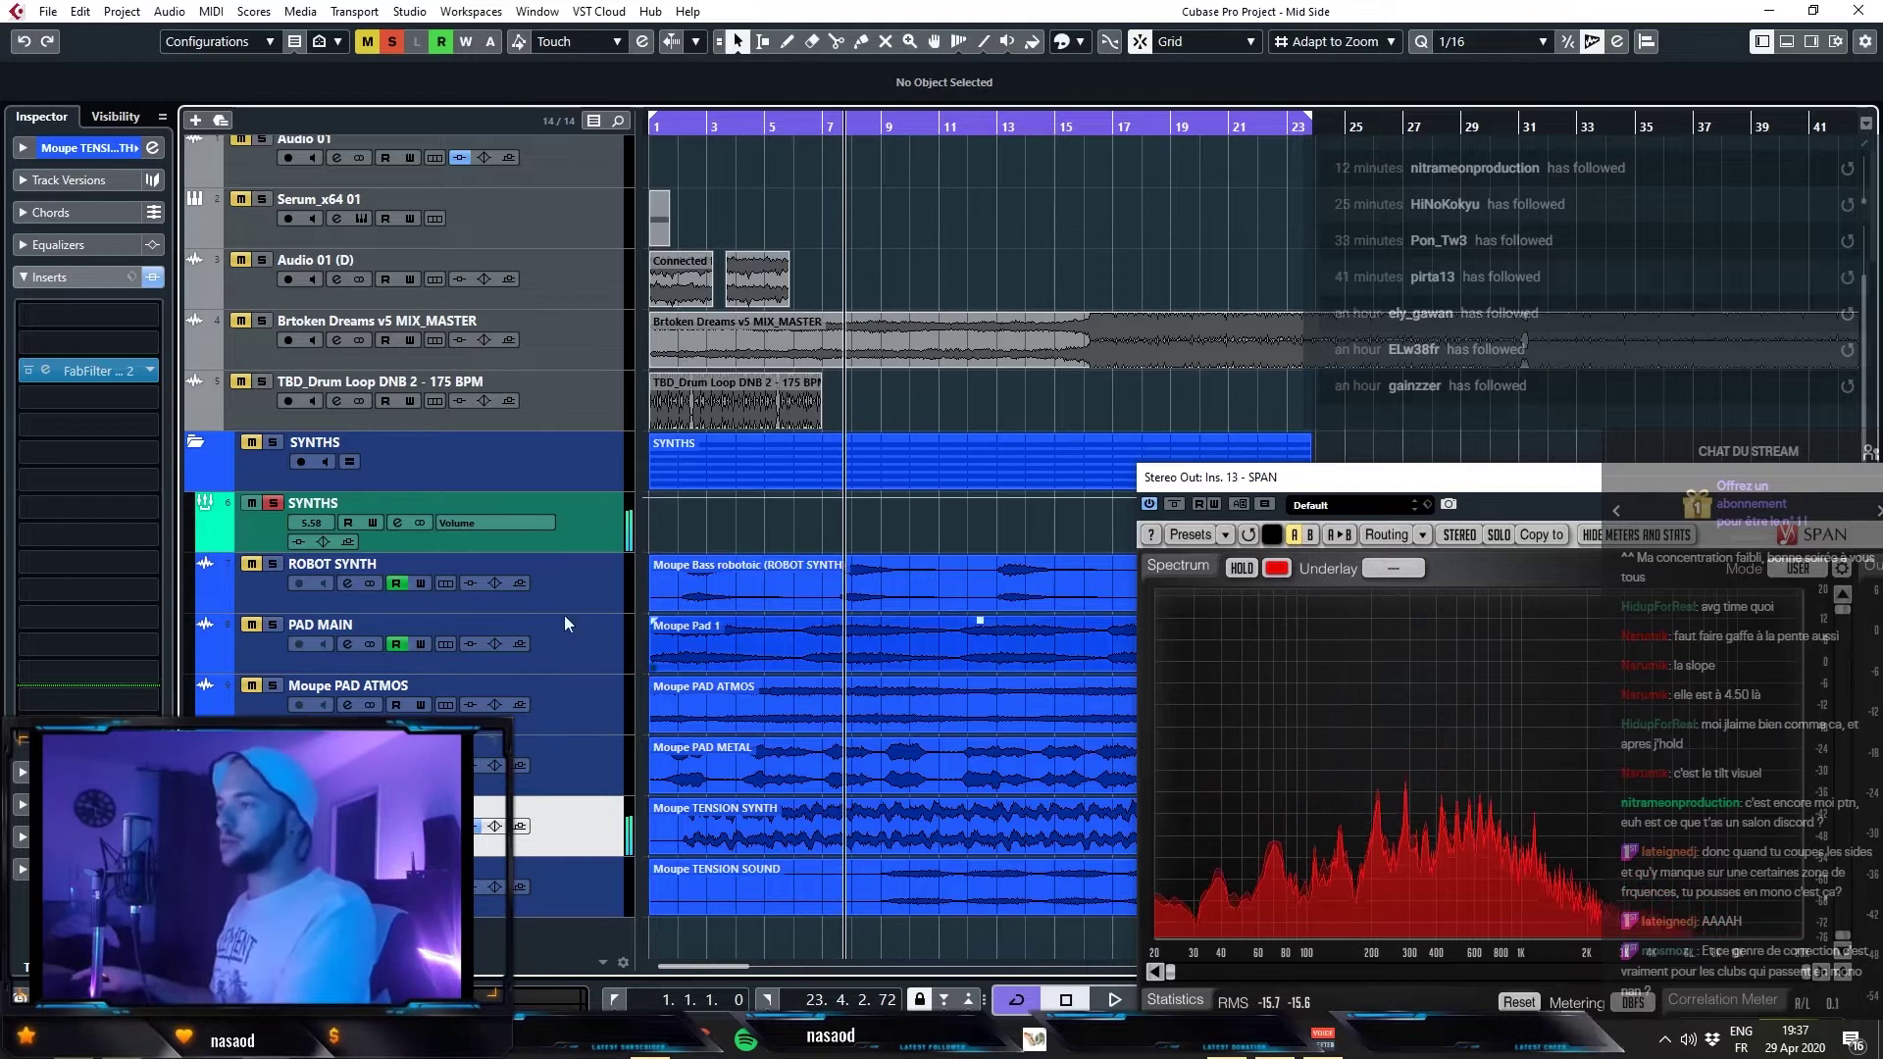
- Reopen Pro-Q 2 on Moupe TENSION SYNTH and add a mid low shelf of about +17.4 dB around 67 Hz
click(69, 371)
drag(239, 340, 411, 303)
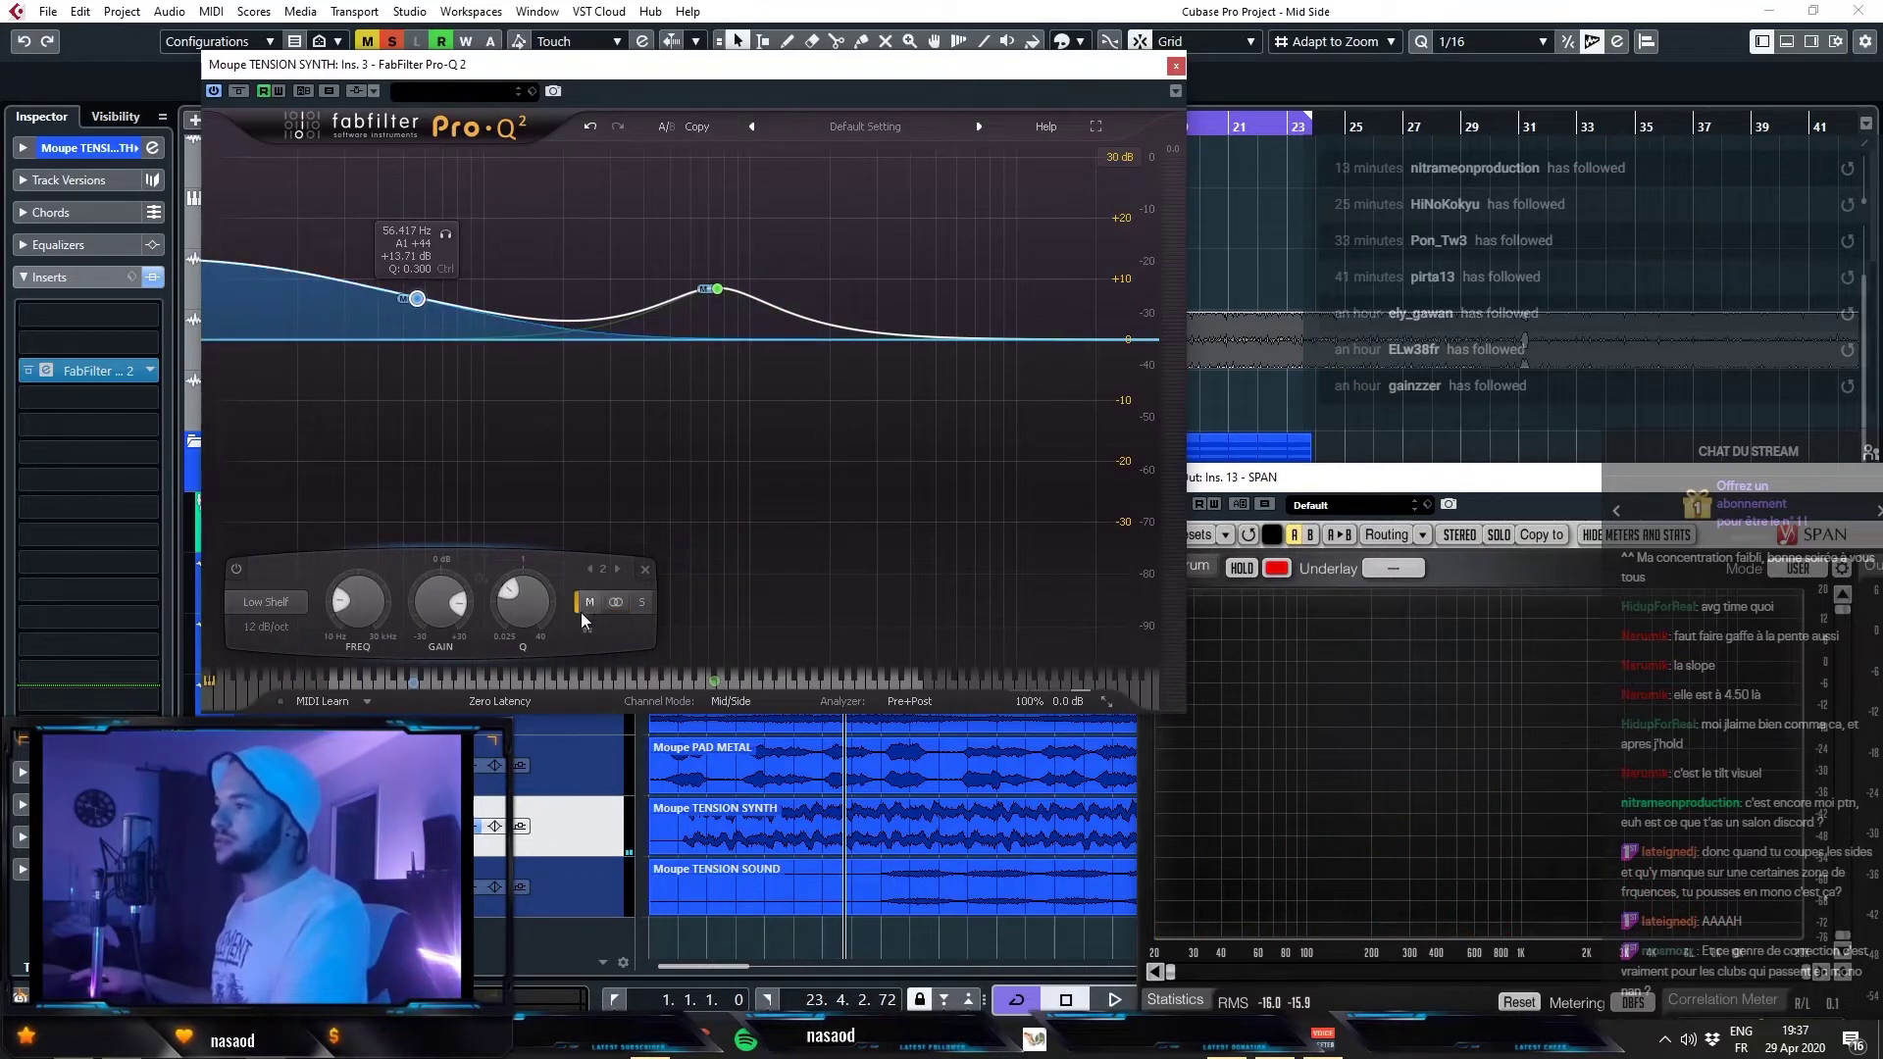
drag(417, 298, 437, 286)
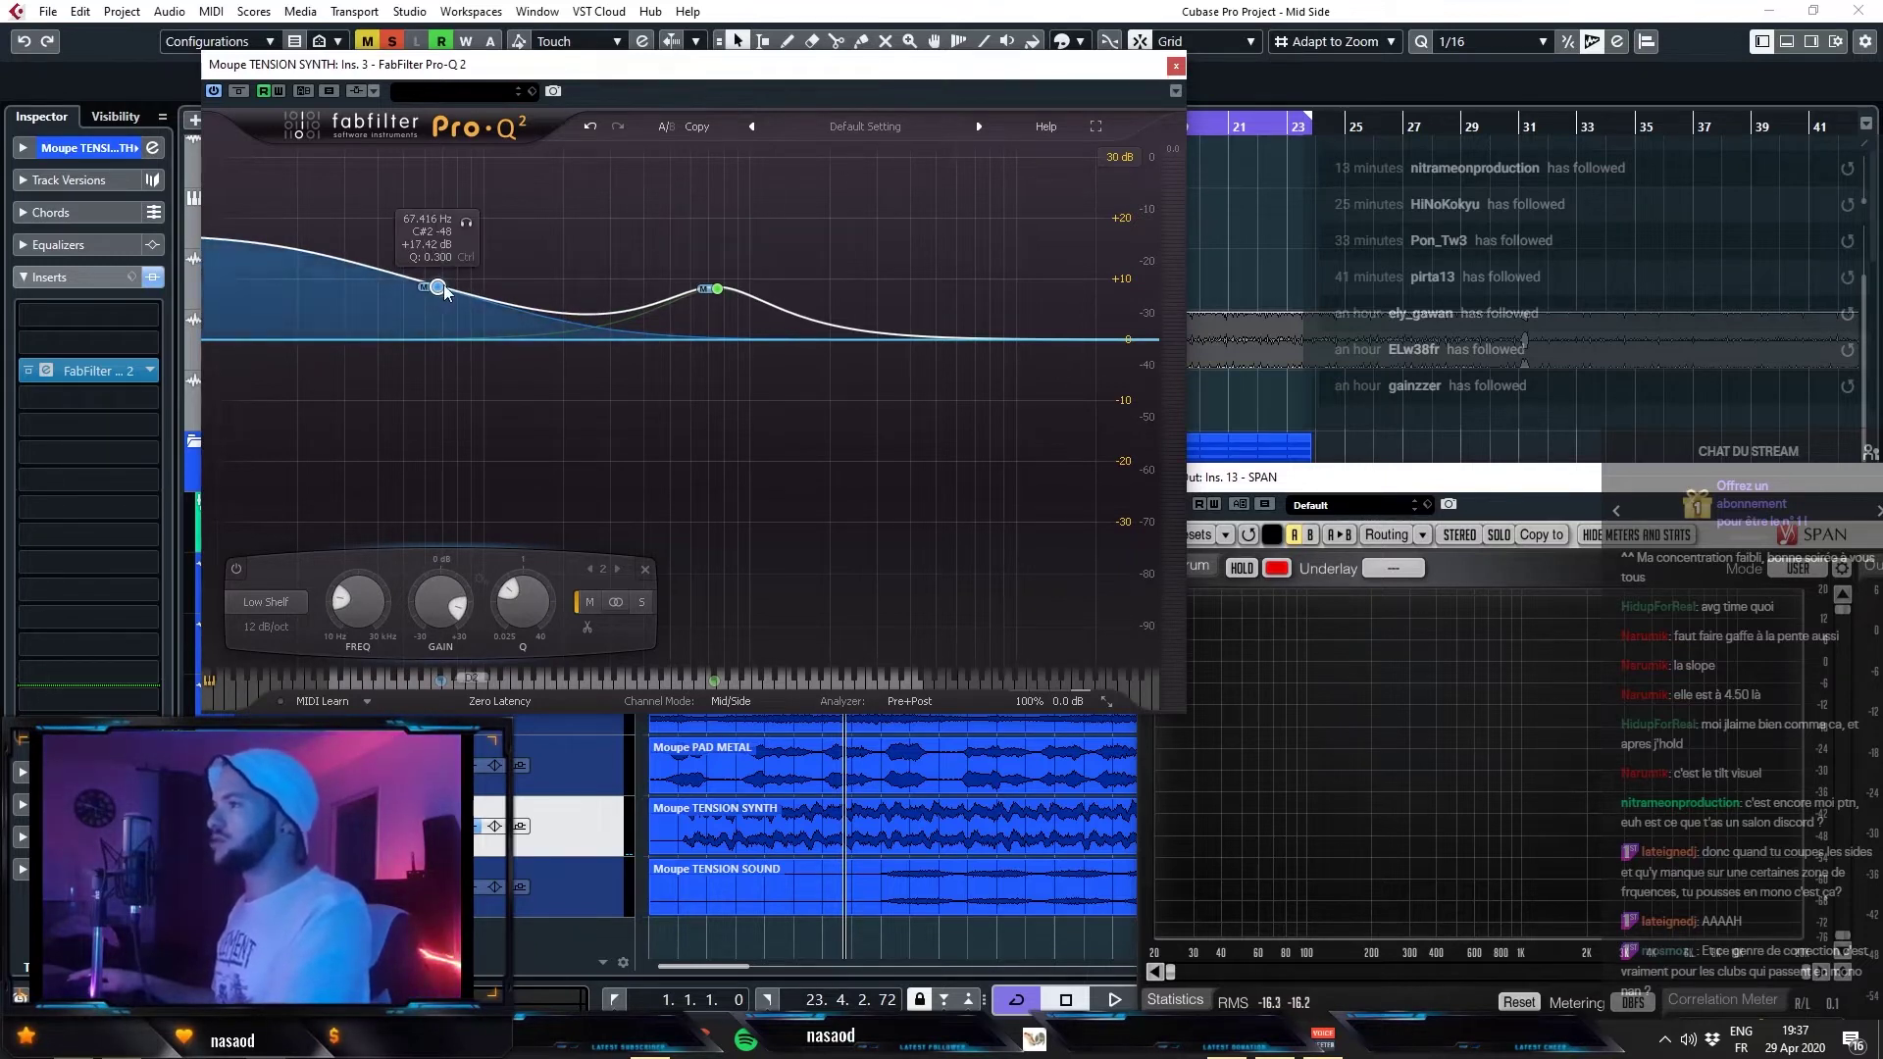
- Shape the mid low end during playback with a low cut and a narrow bell cut, and close Pro-Q 2
key(space)
double_click(292, 386)
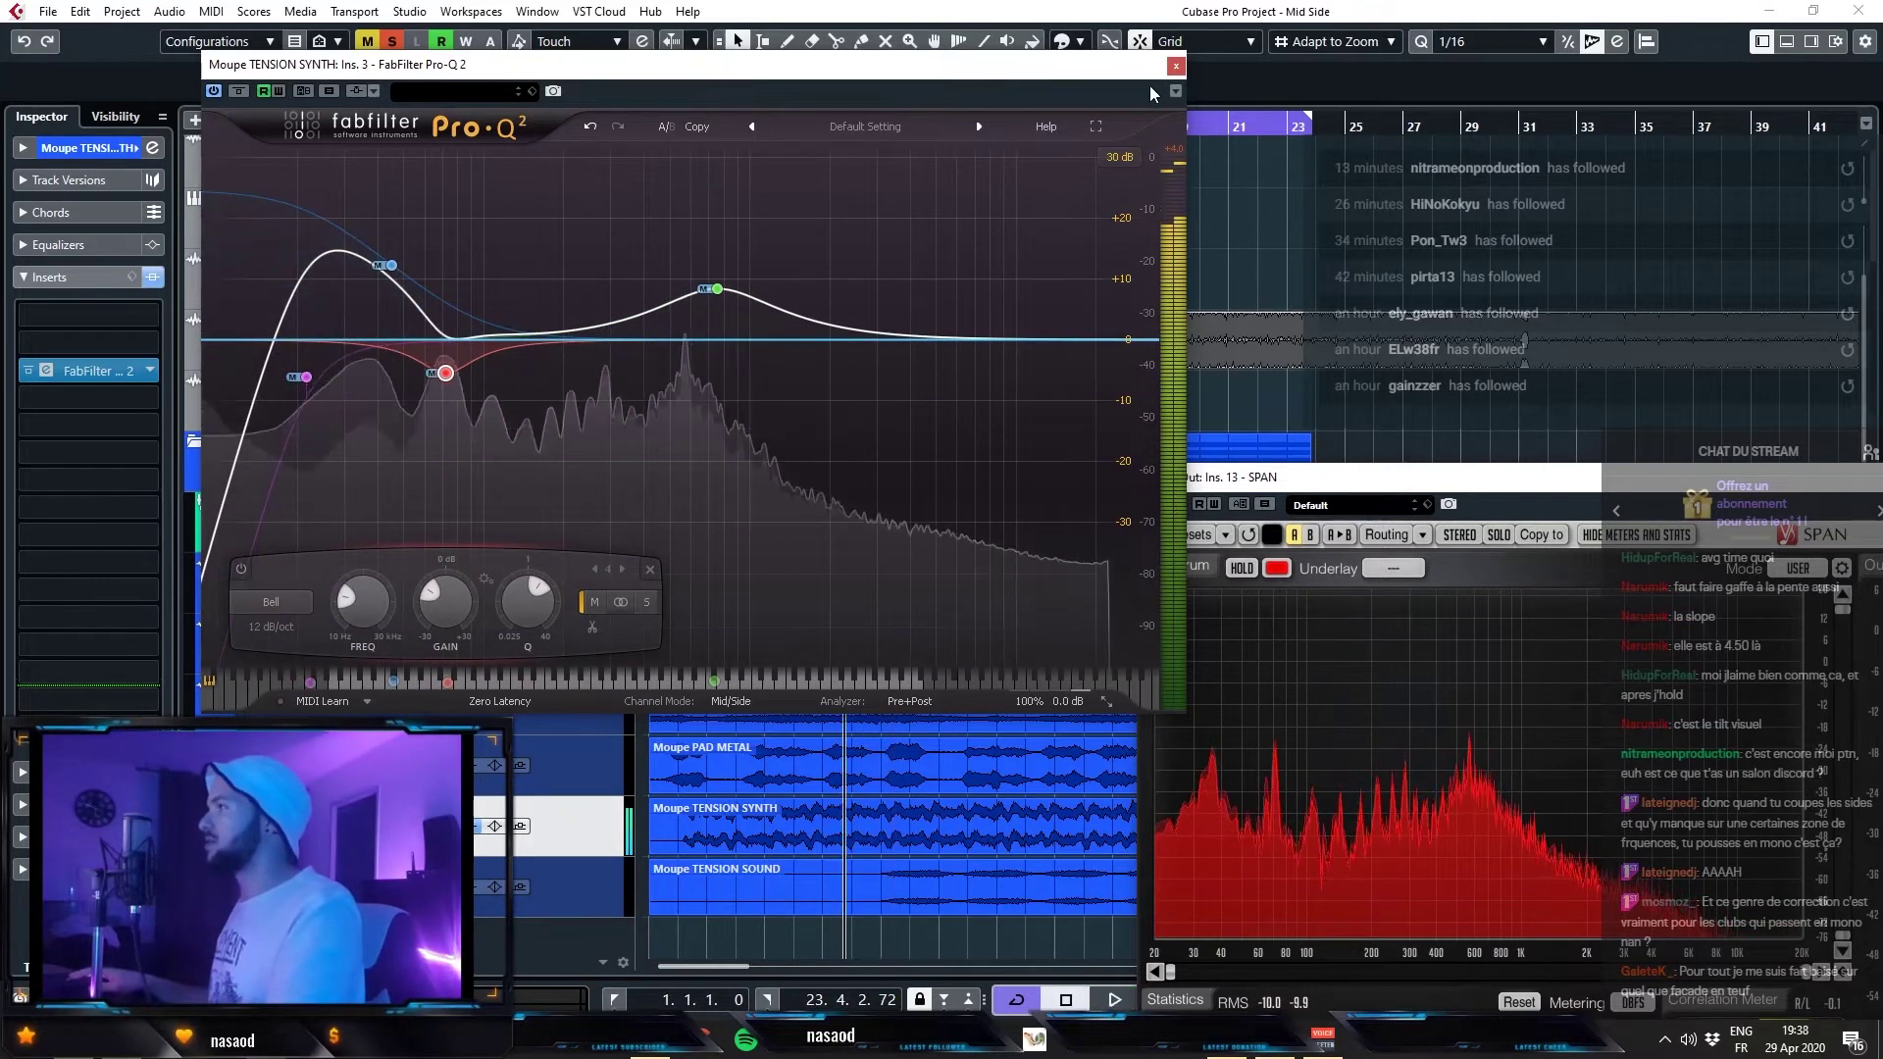
key(space)
click(1177, 65)
- Play Moupe PAD METAL and examine its low-frequency peaks in SPAN
scroll(1032, 443, up, 1)
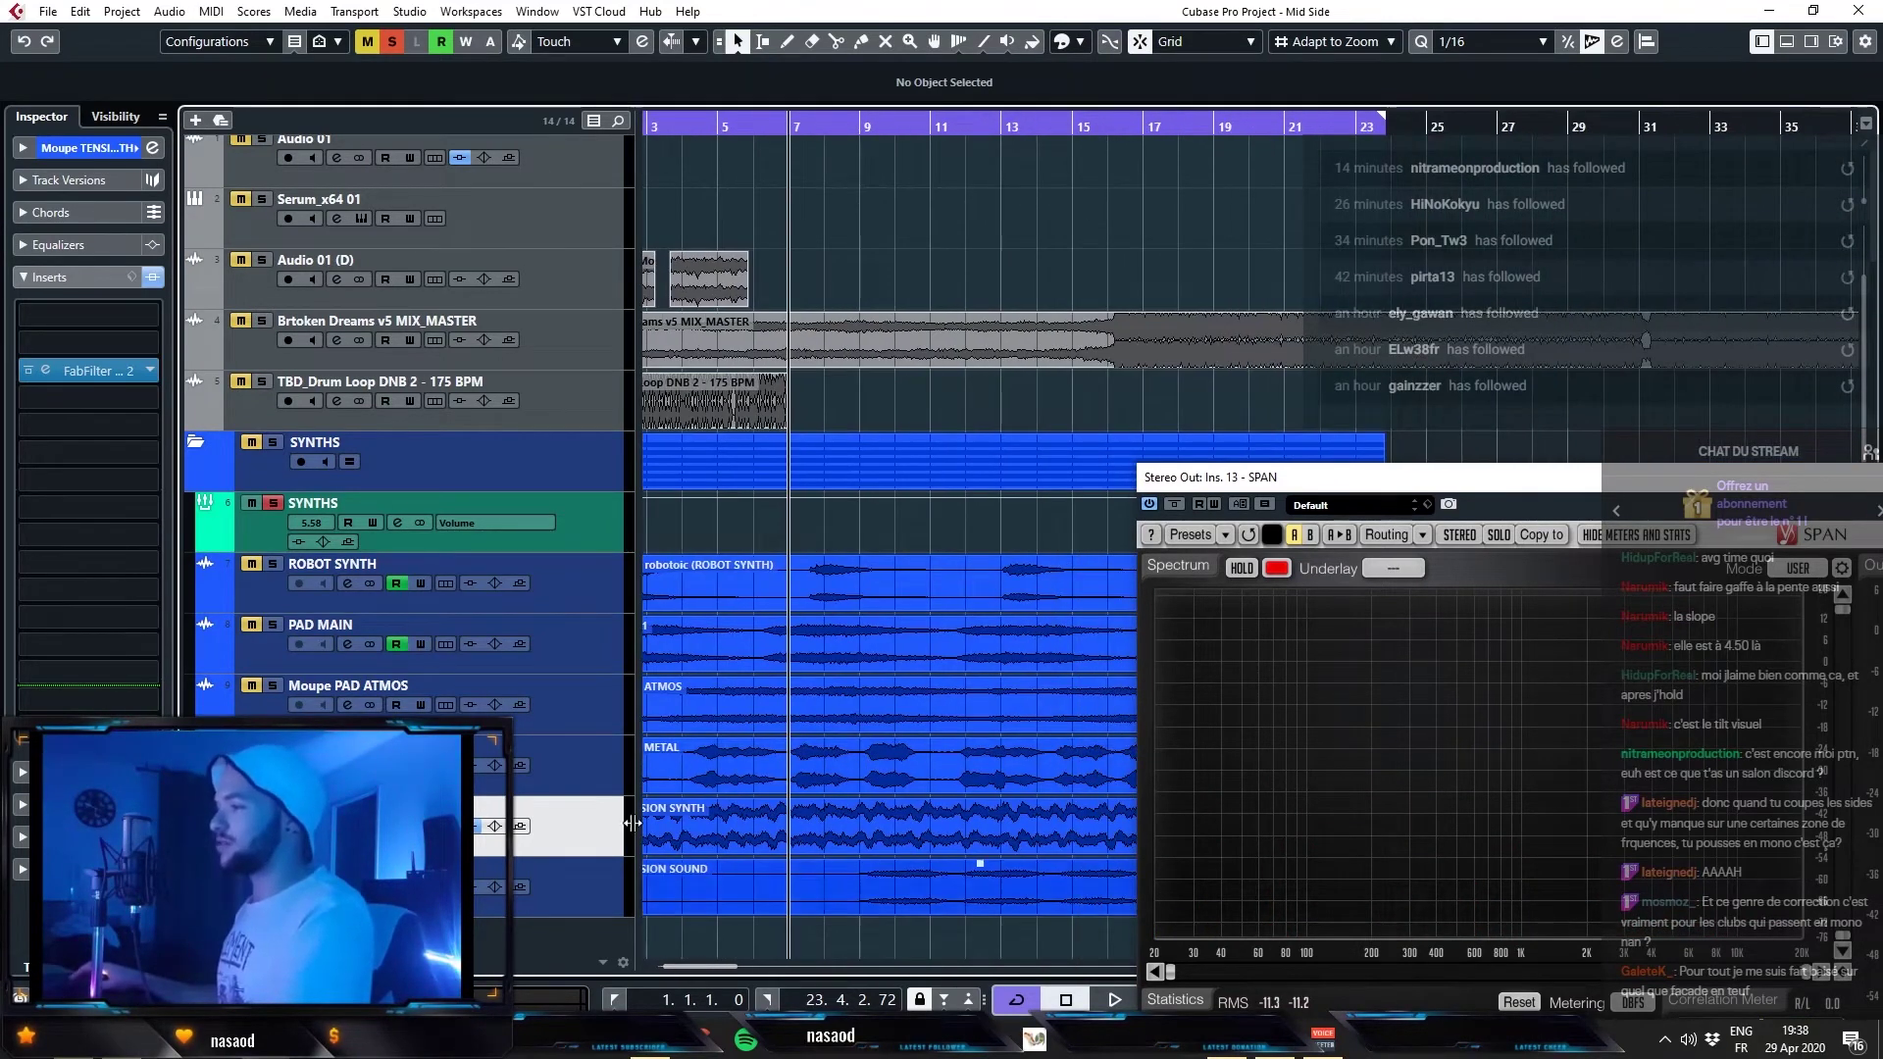
key(space)
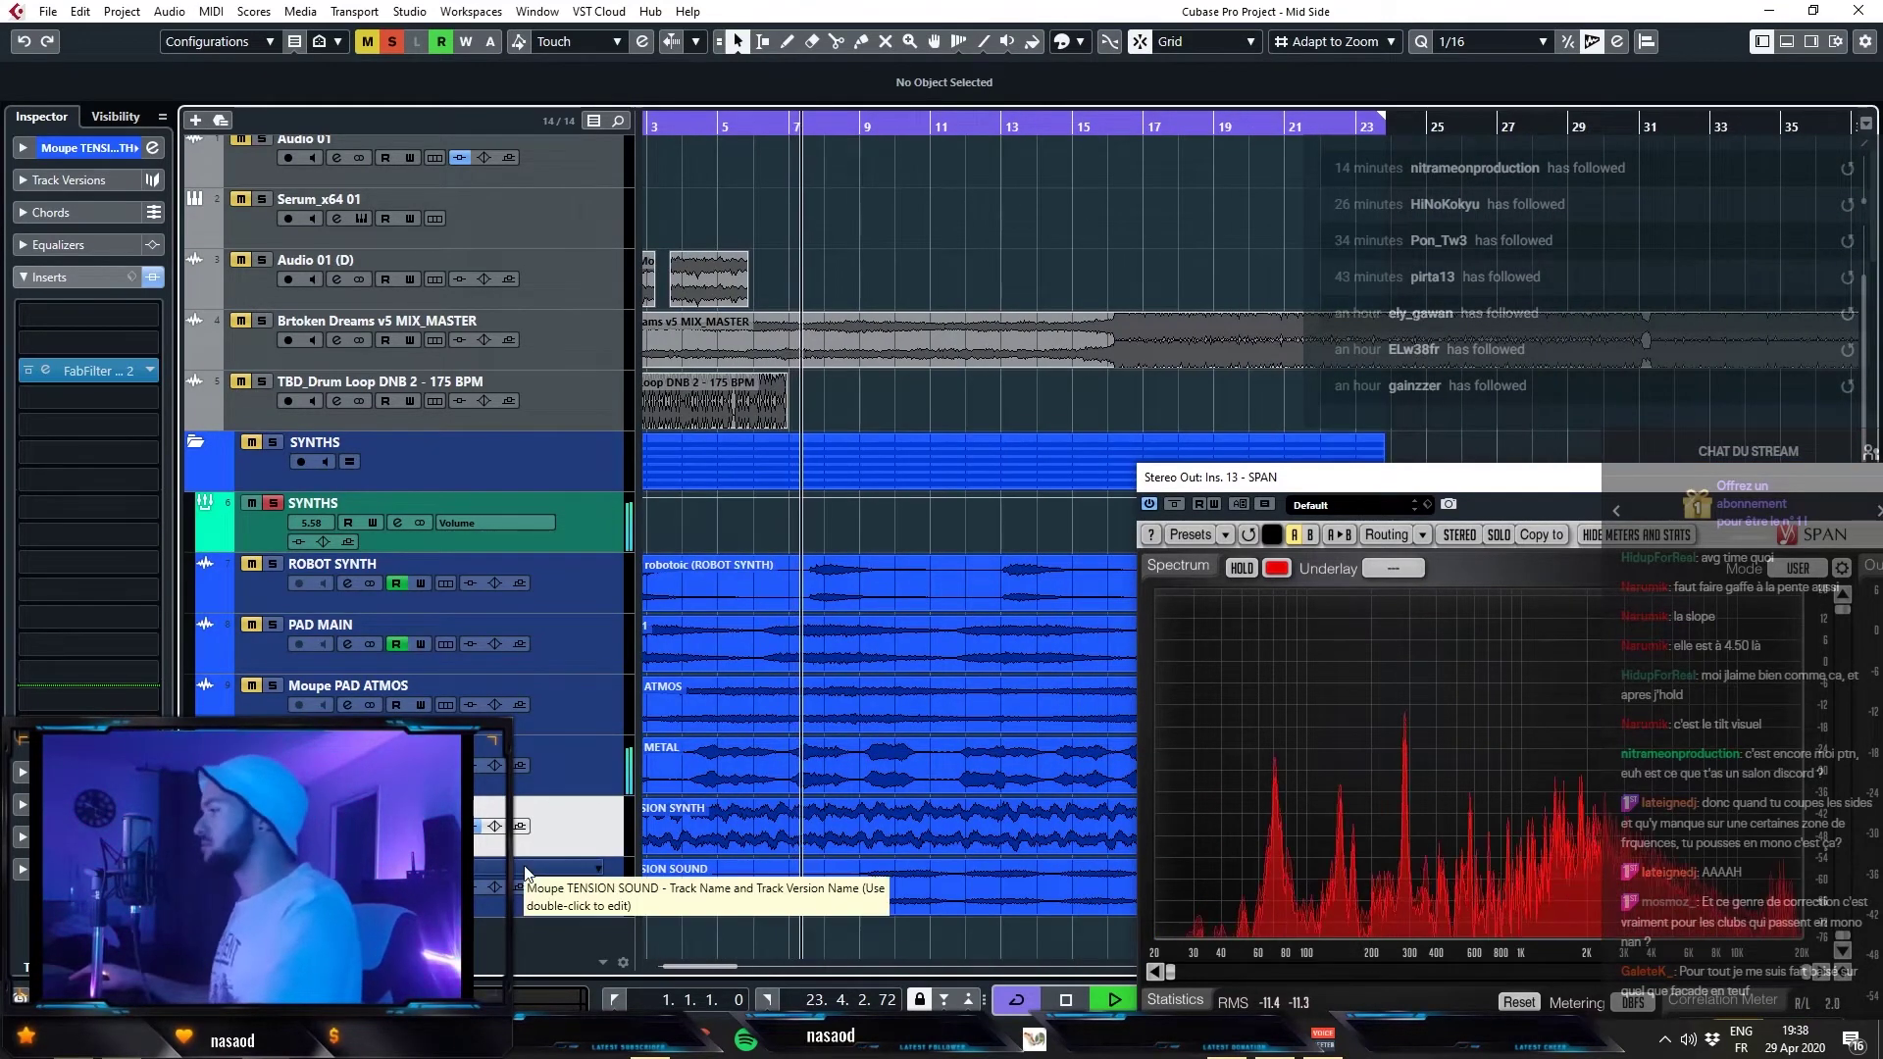
key(space)
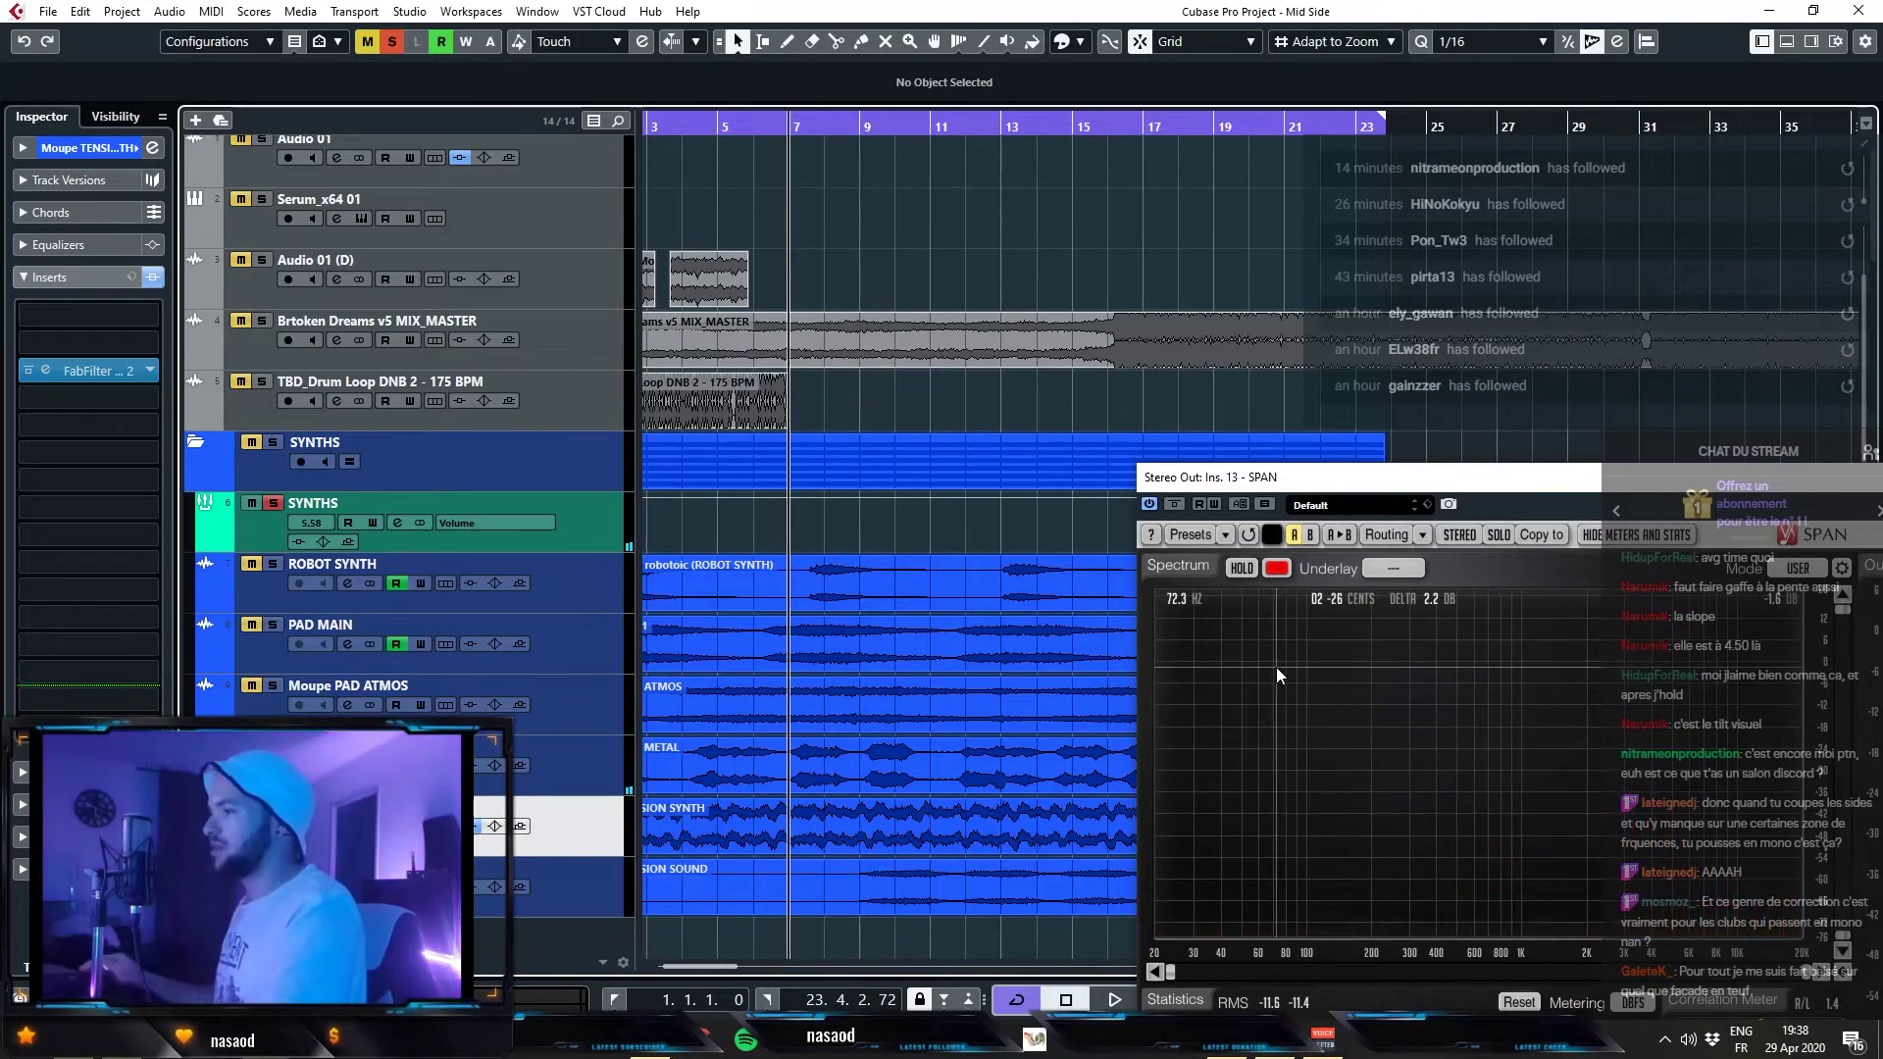
key(space)
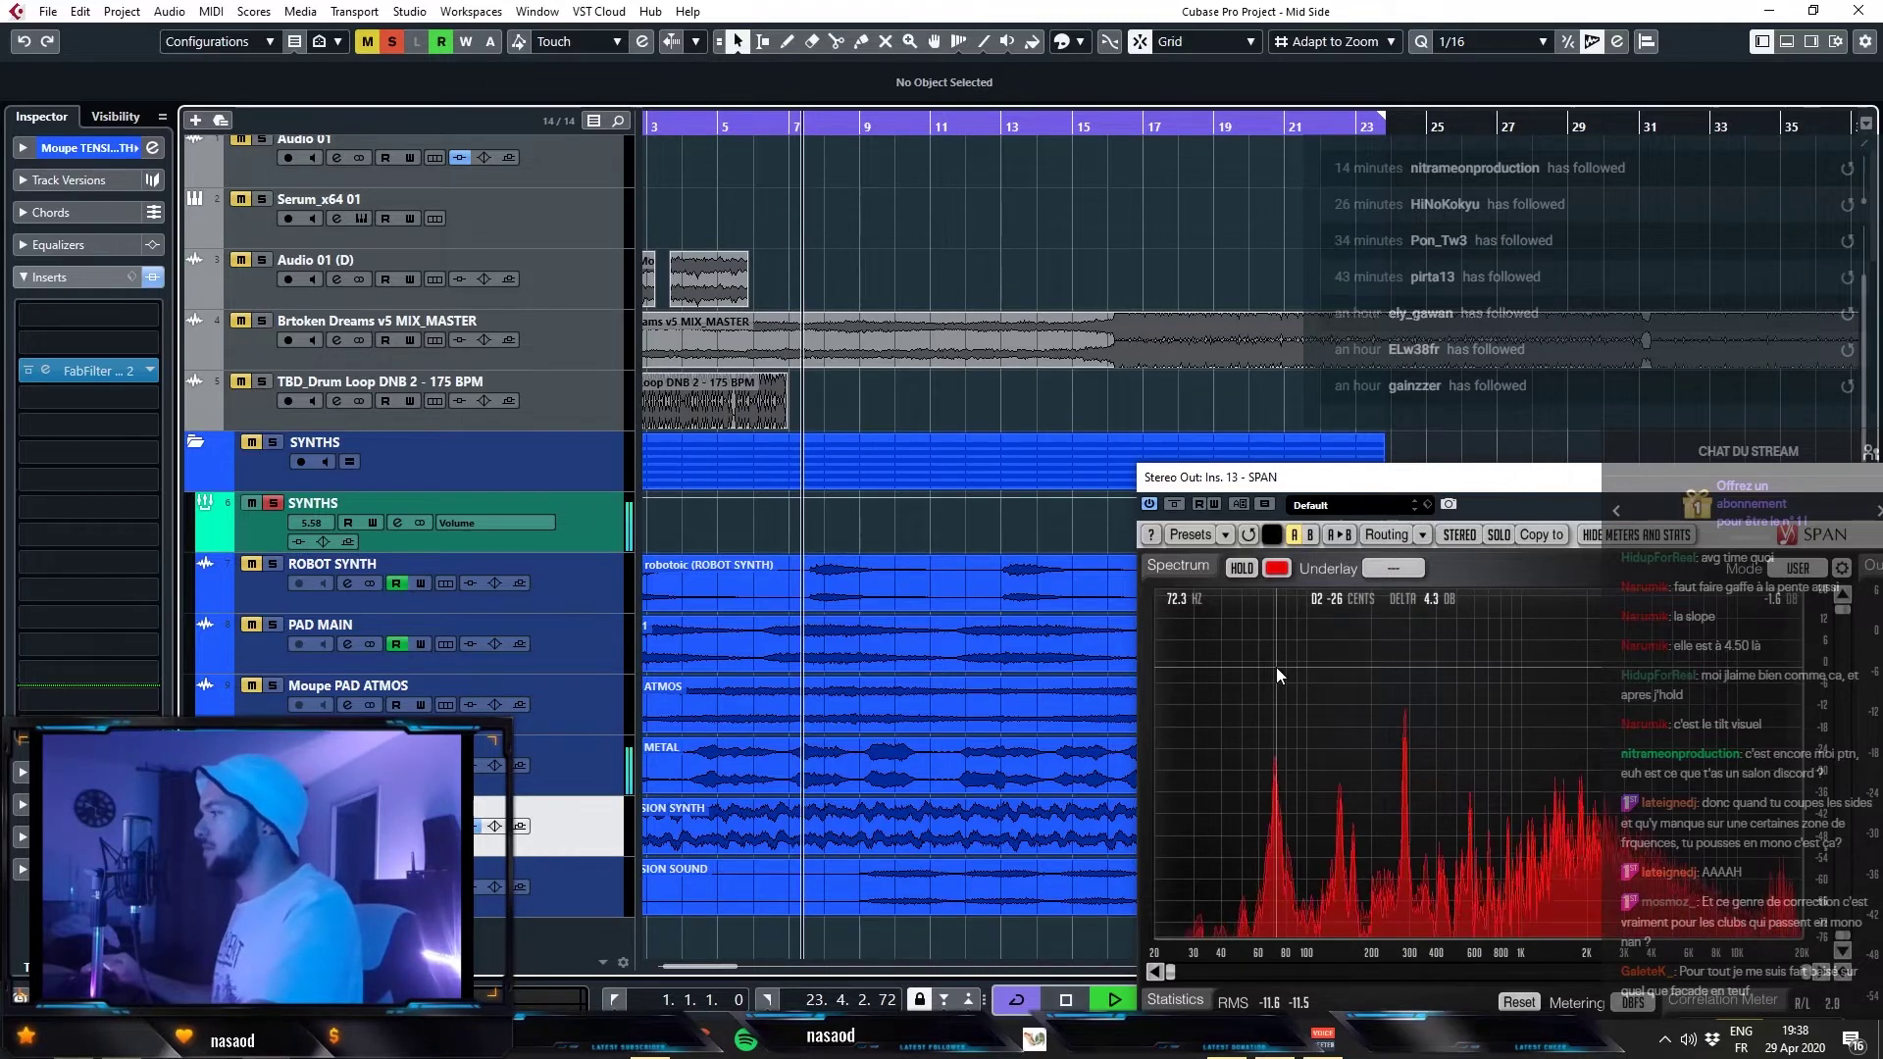
key(space)
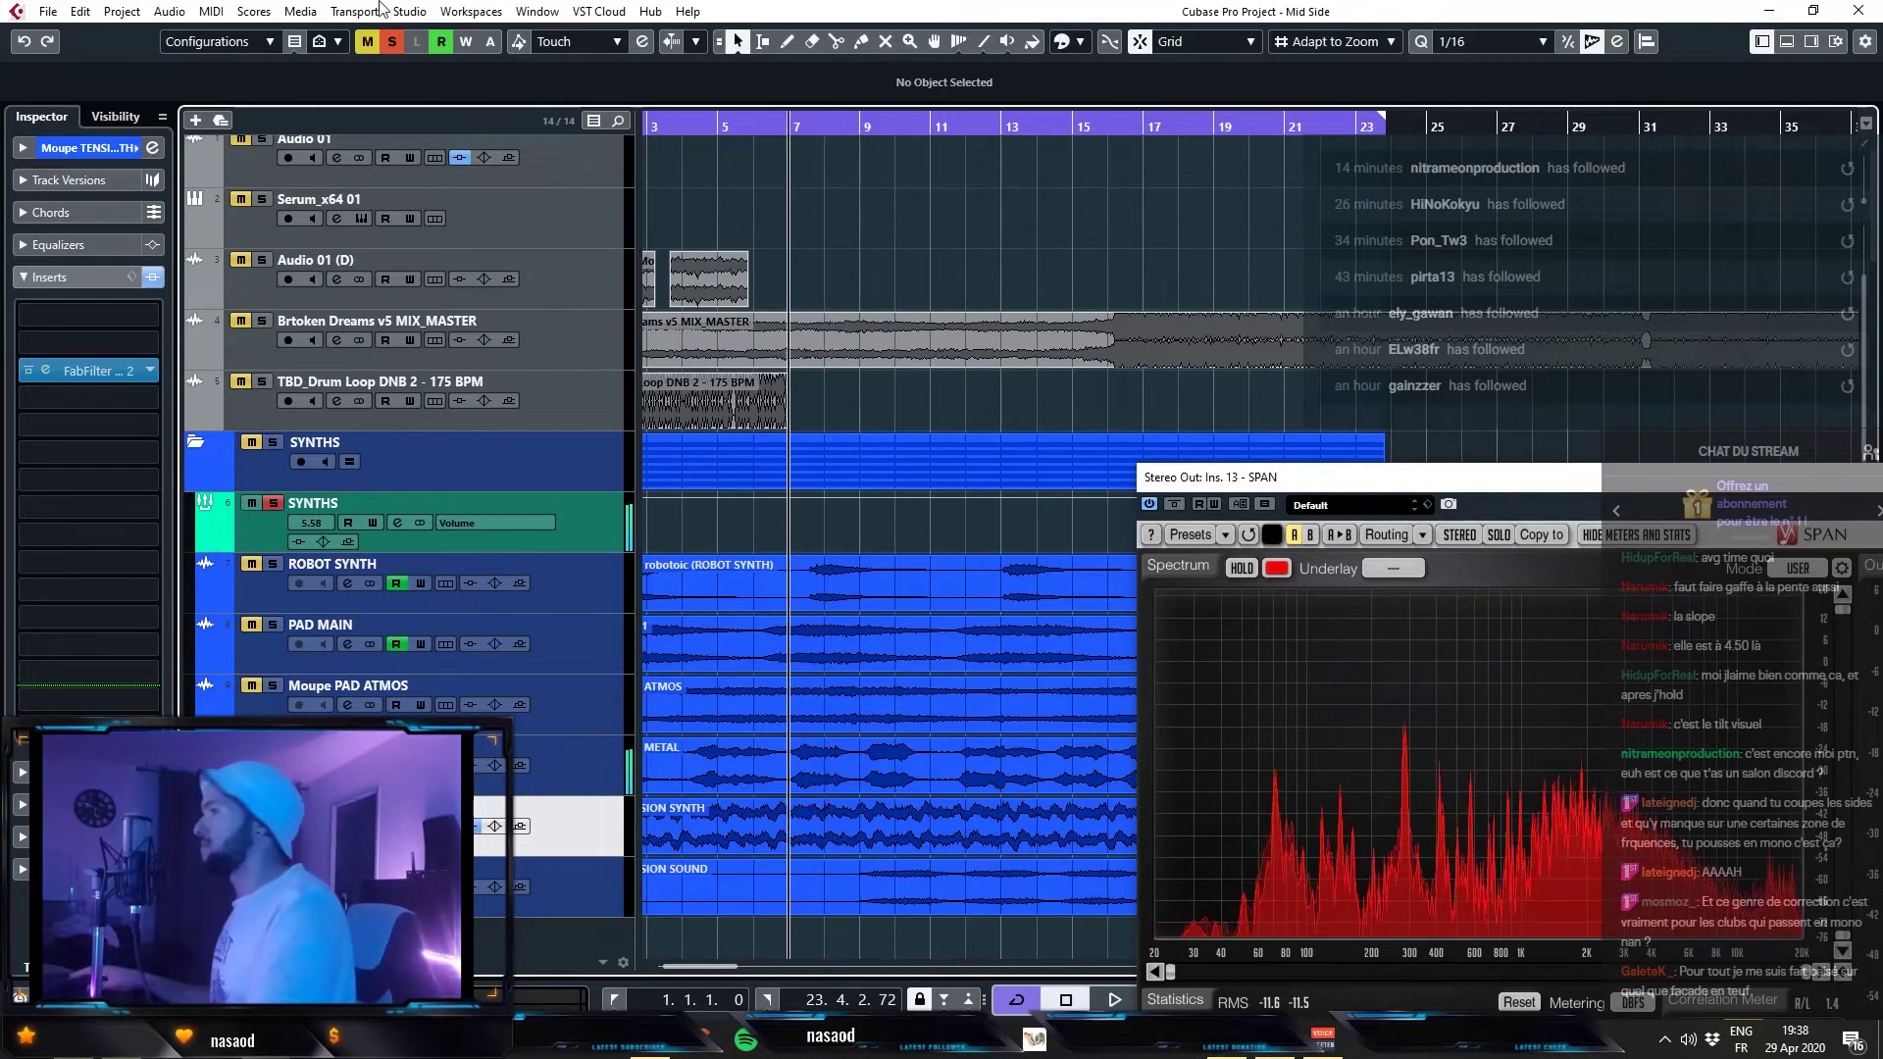
- Select the Stereo Out track and move it directly above the SYNTHS folder
scroll(569, 289, up, 1)
click(569, 182)
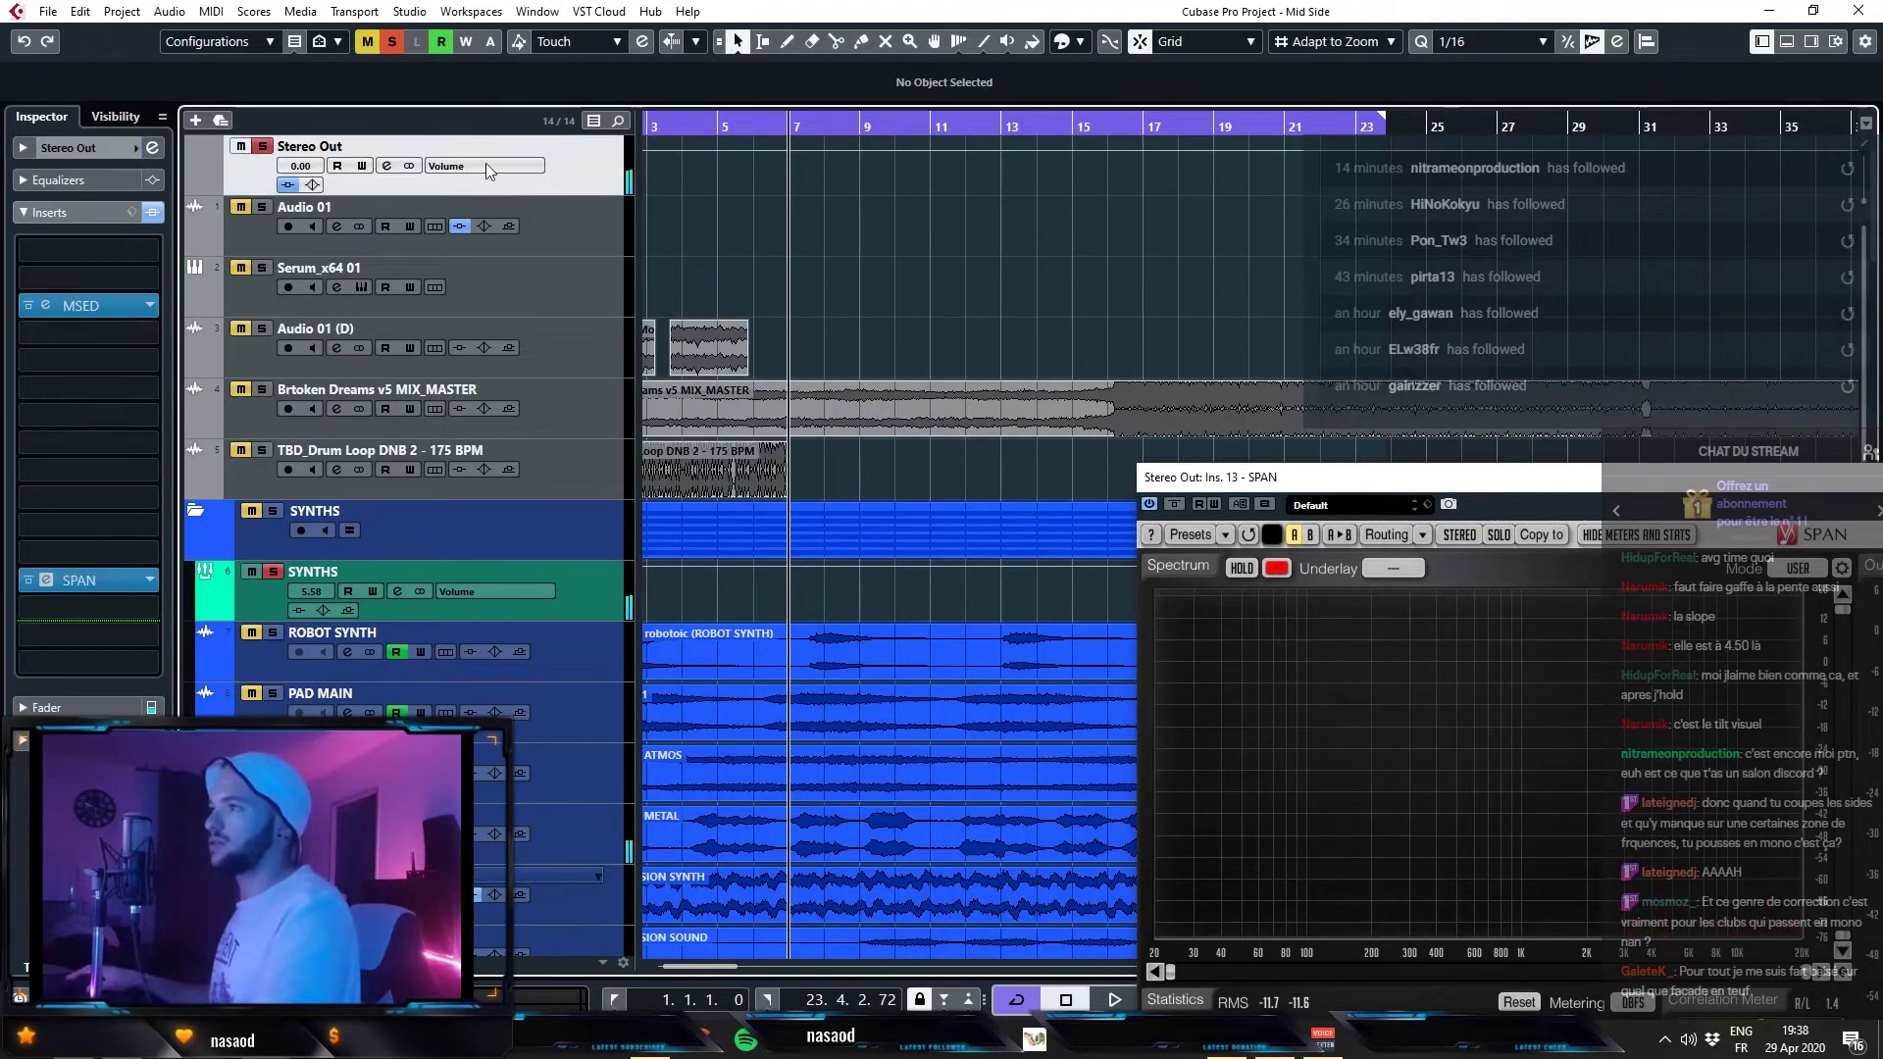
drag(567, 490, 567, 493)
- Open MSED on the Stereo Out and play Moupe PAD METAL, comparing its spectrum with the side signal muted and unmuted
click(88, 305)
key(space)
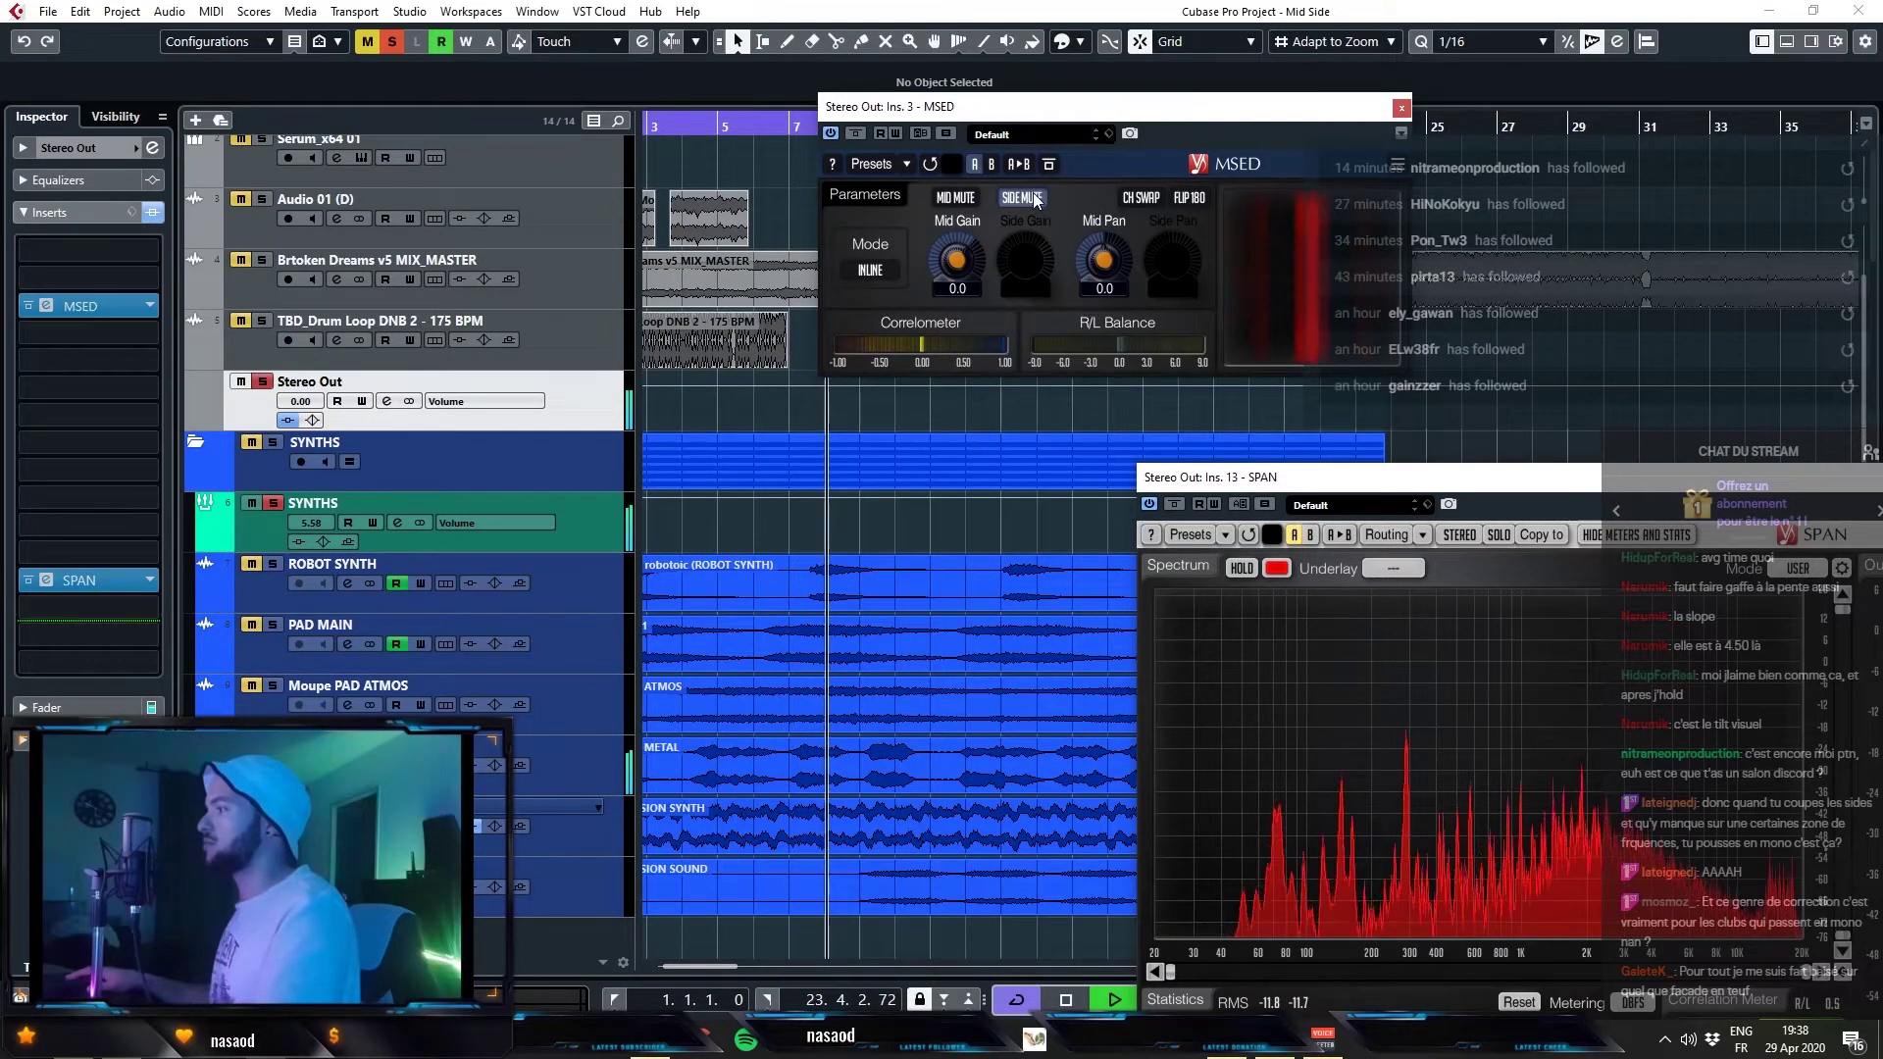
key(space)
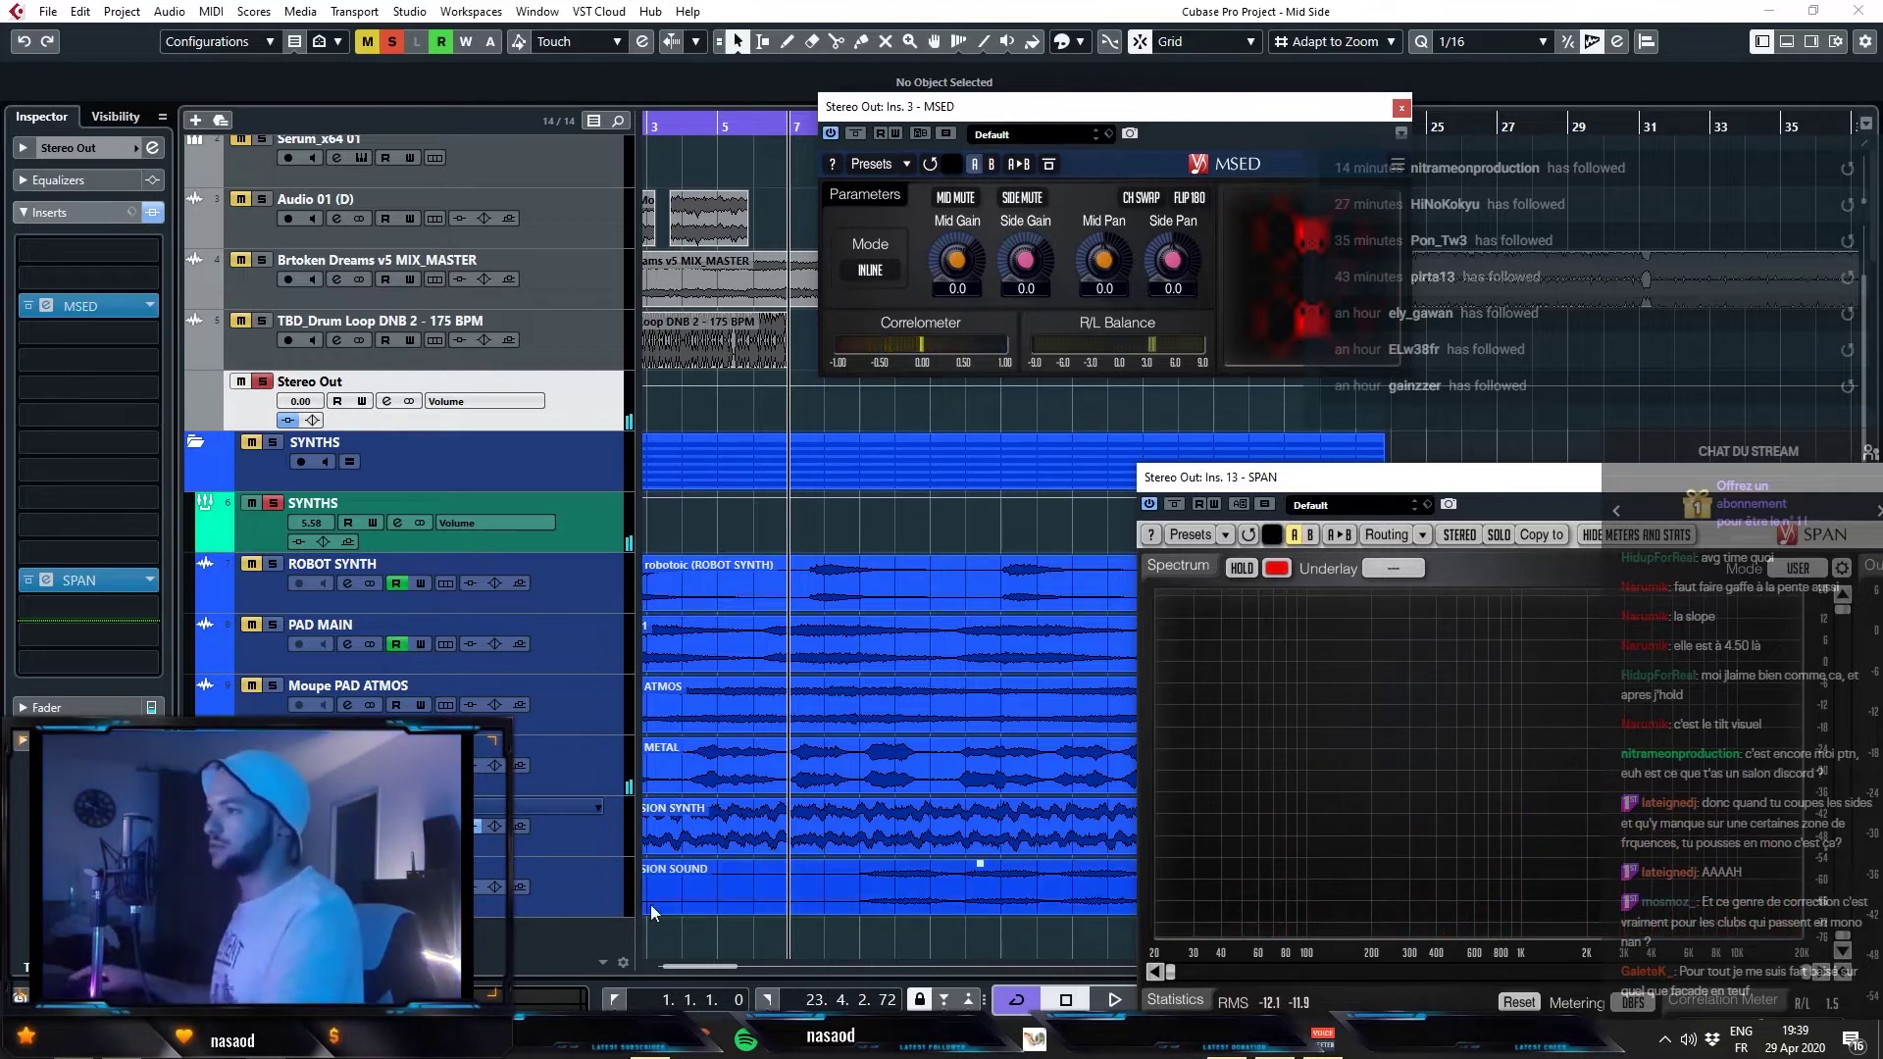
- Insert FabFilter Pro-Q 2 in the second insert slot of Moupe PAD METAL
click(549, 770)
click(82, 342)
click(83, 342)
- With the side muted, boost PAD METAL's mid channel by about 5.6 dB near 3570 Hz and compare it with full stereo
click(1022, 197)
key(space)
drag(639, 349, 780, 319)
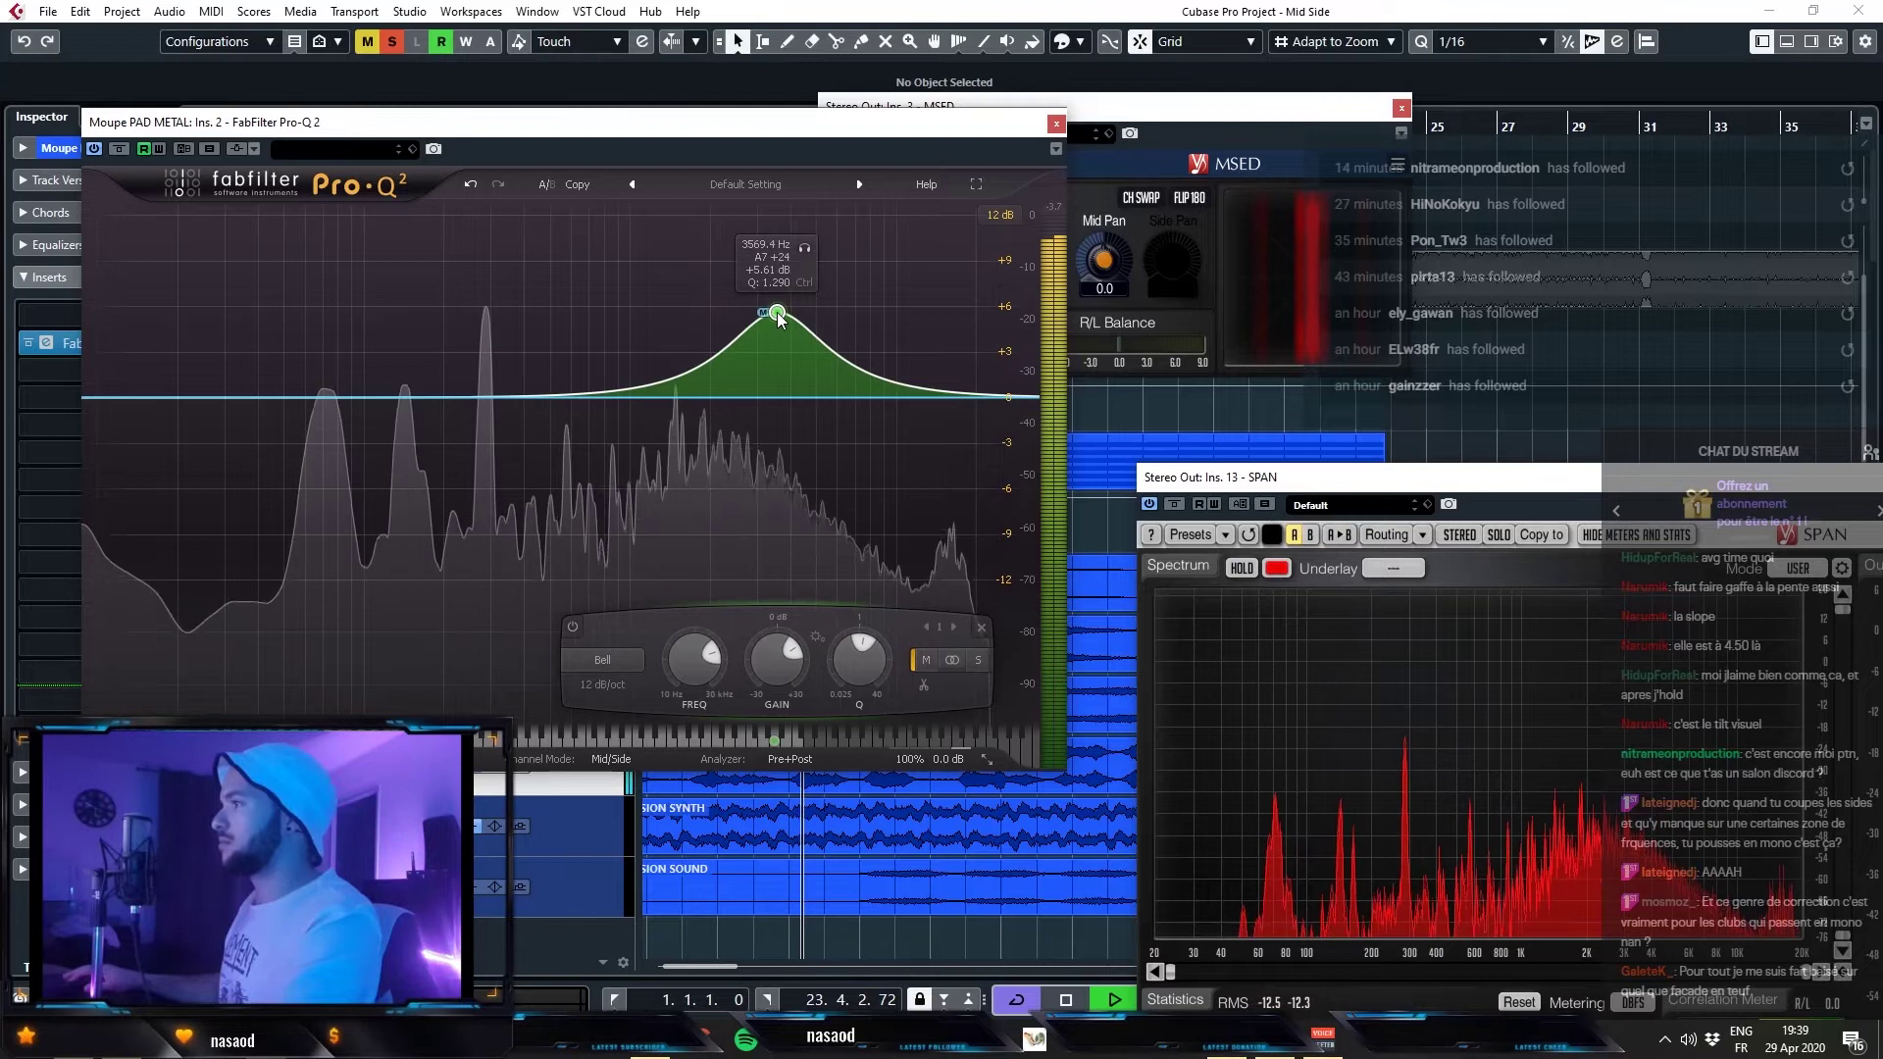
click(1145, 139)
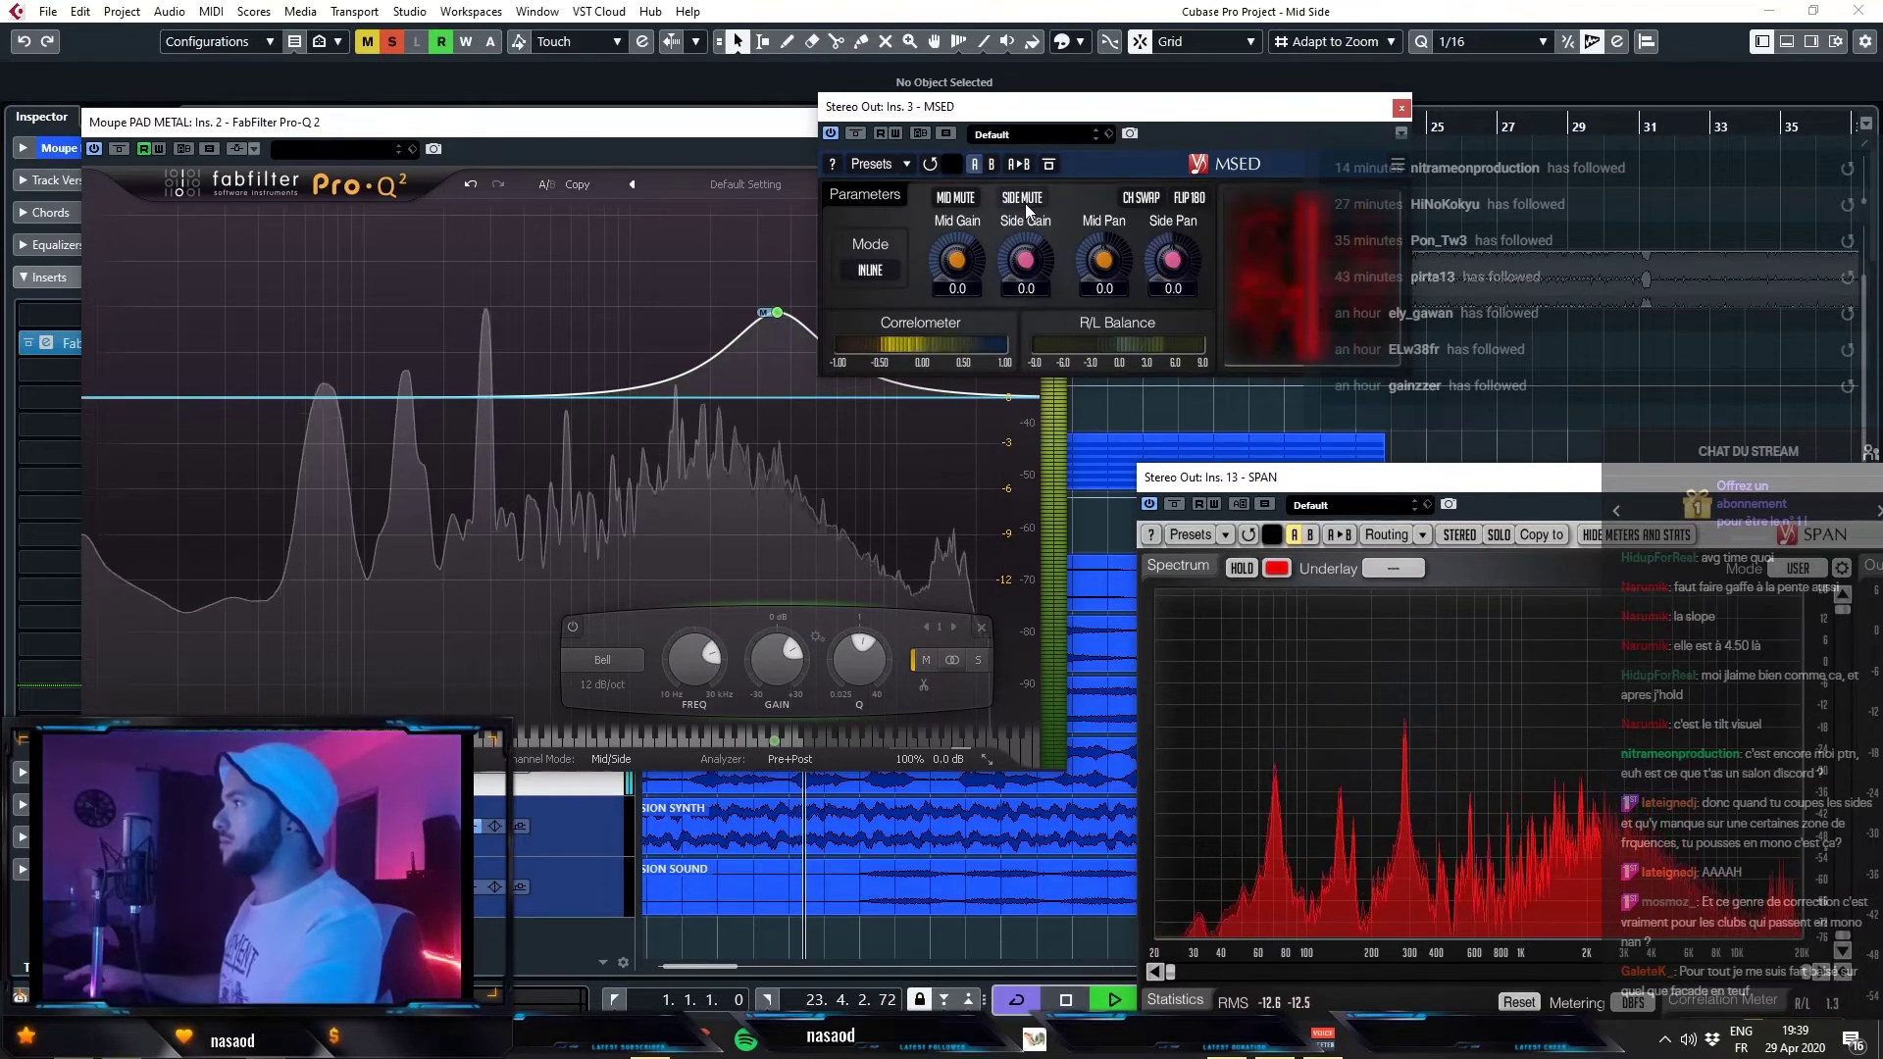
key(space)
- Add a 30 dB/oct low cut at about 183 Hz on PAD METAL and listen to the filtered pad
drag(125, 435, 434, 413)
key(space)
key(space)
key(space)
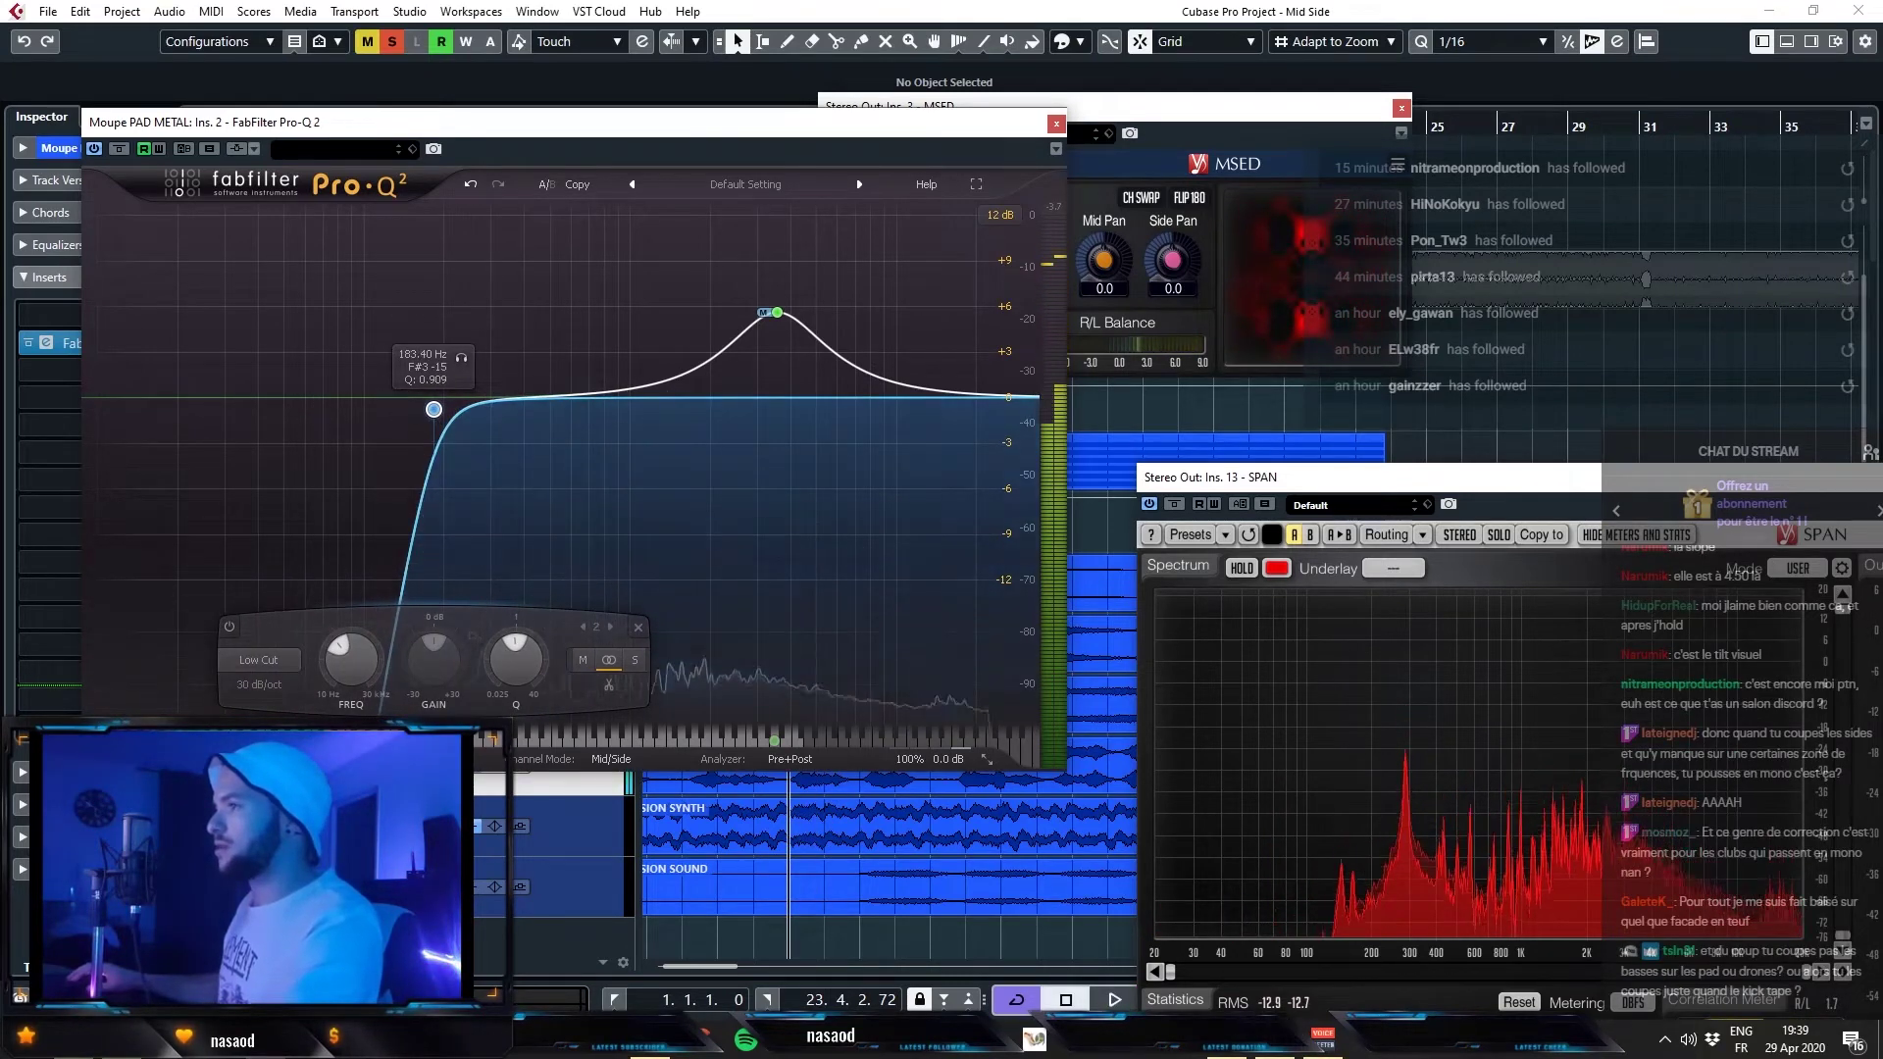
- Raise the PAD METAL Pro-Q 2 window and play the pad together with the tension synth to check the low cut
drag(560, 139, 544, 93)
key(space)
mouse_move(905, 696)
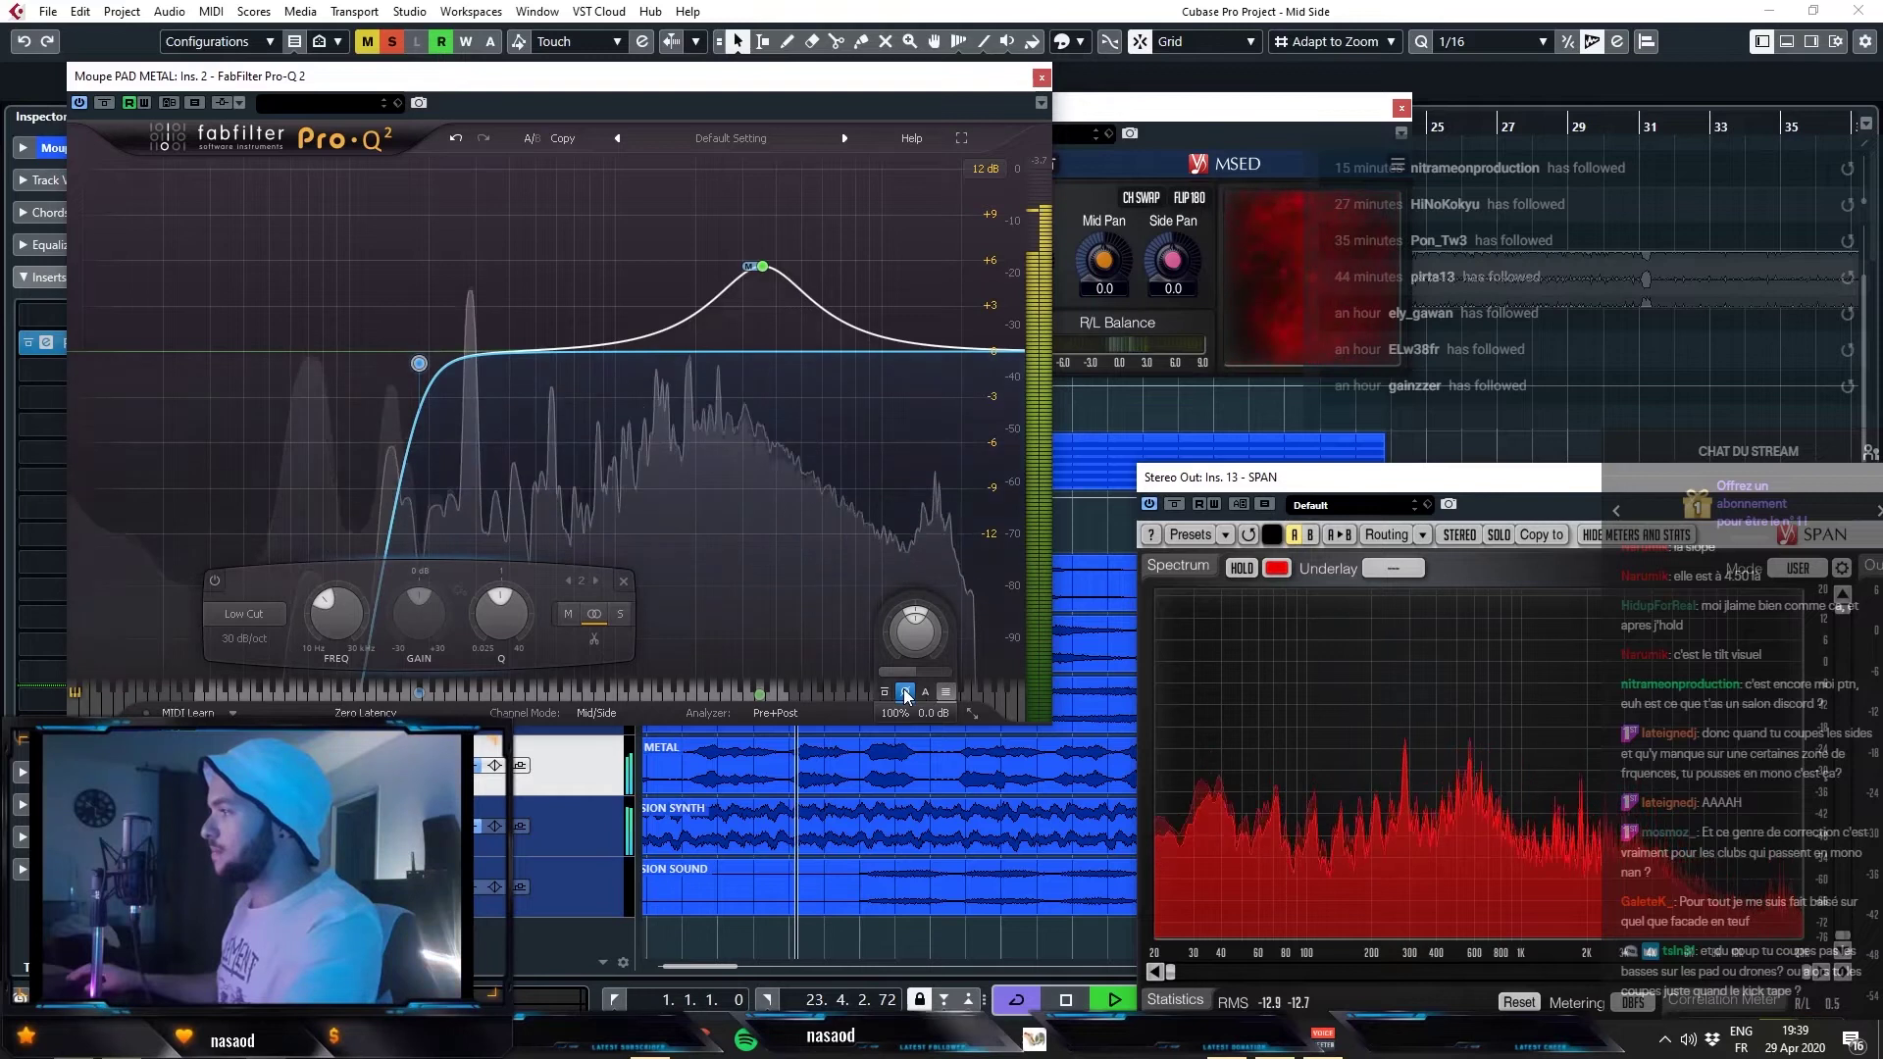
key(space)
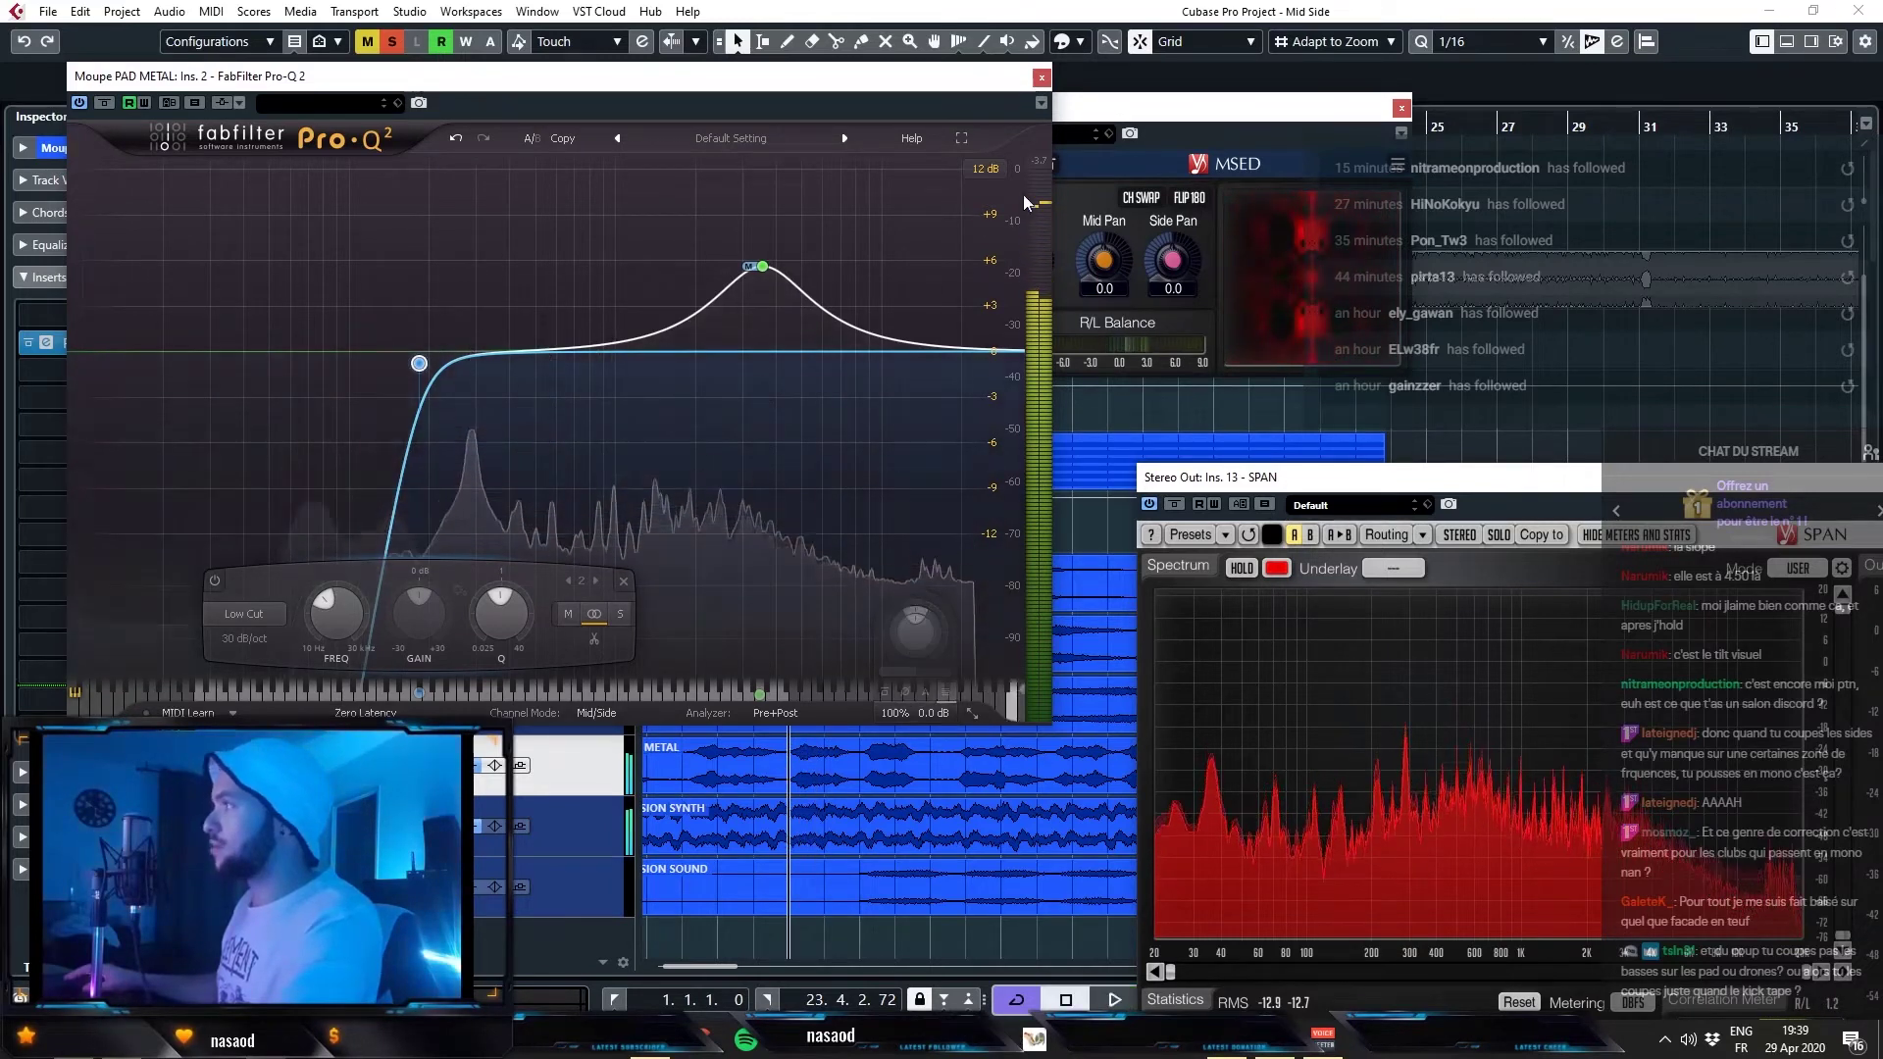
- Reopen PAD METAL's Pro-Q 2 during playback and add a narrow bell cut of about 8.1 dB near 278 Hz with Q 5.64
click(1041, 78)
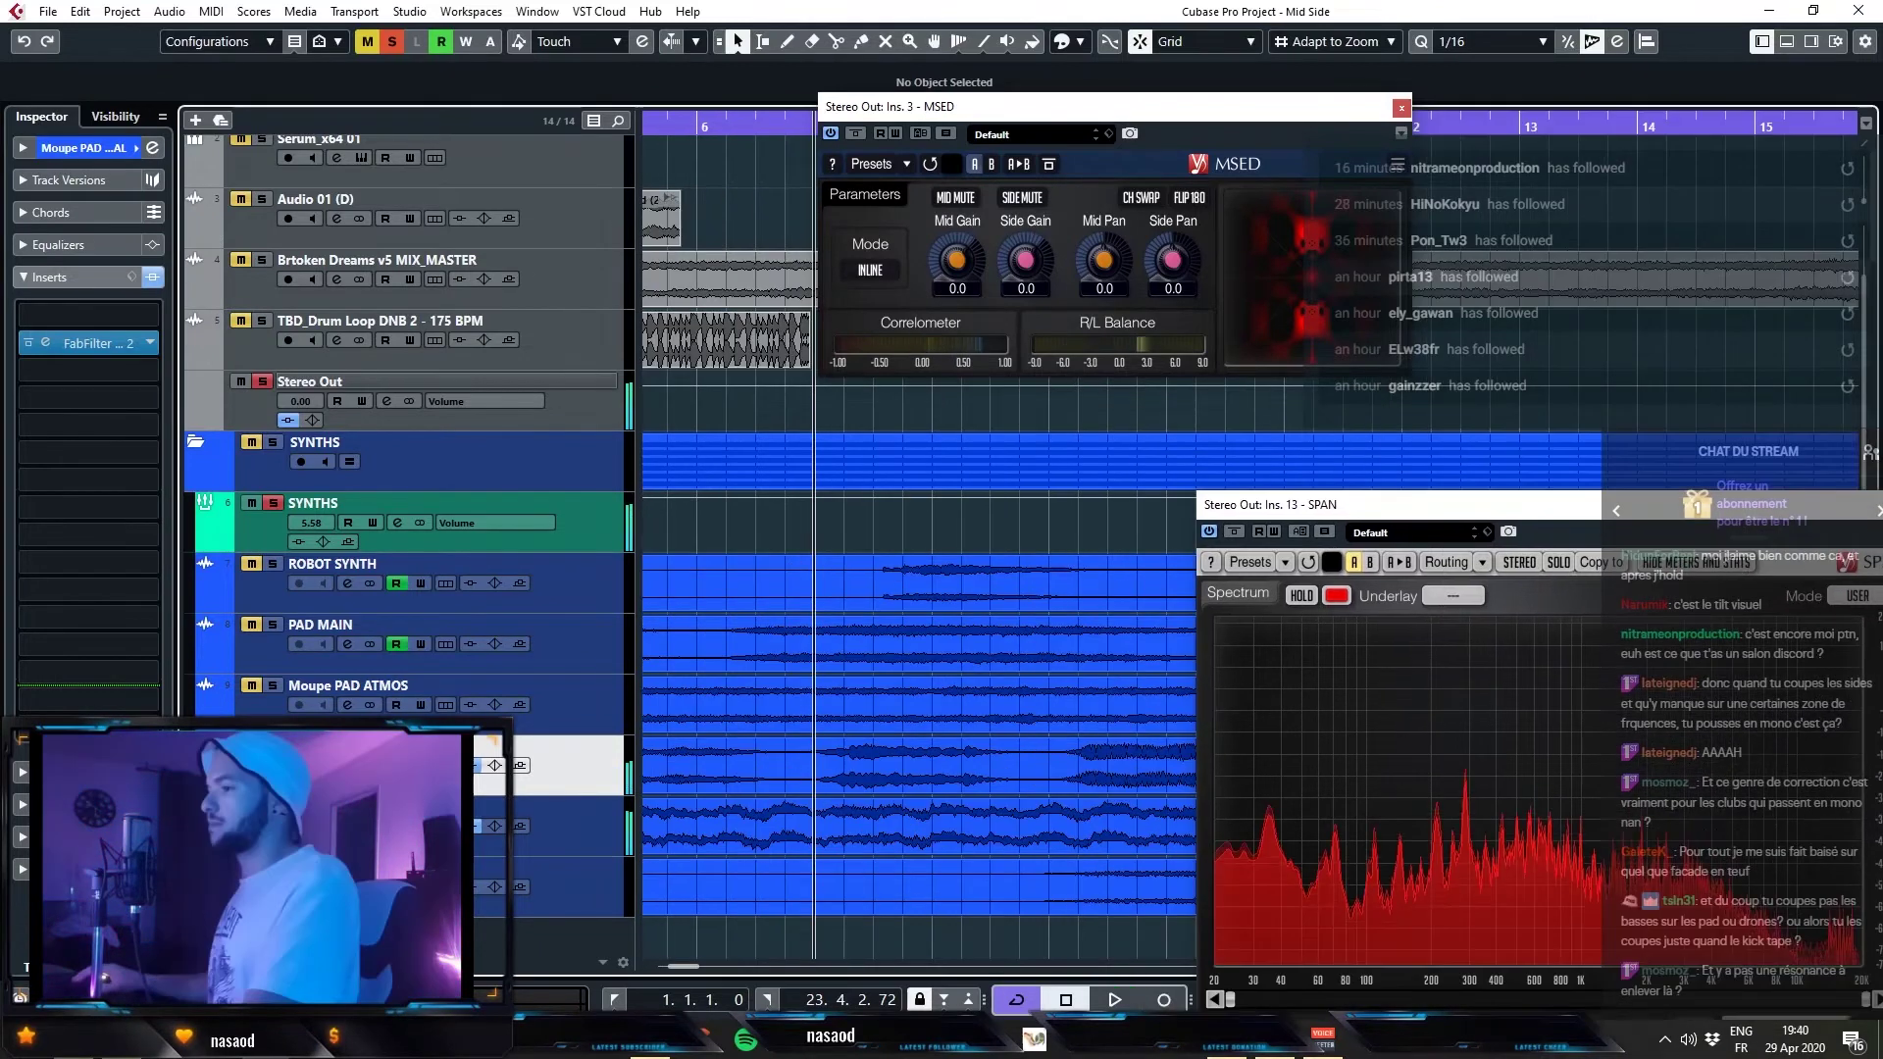
key(space)
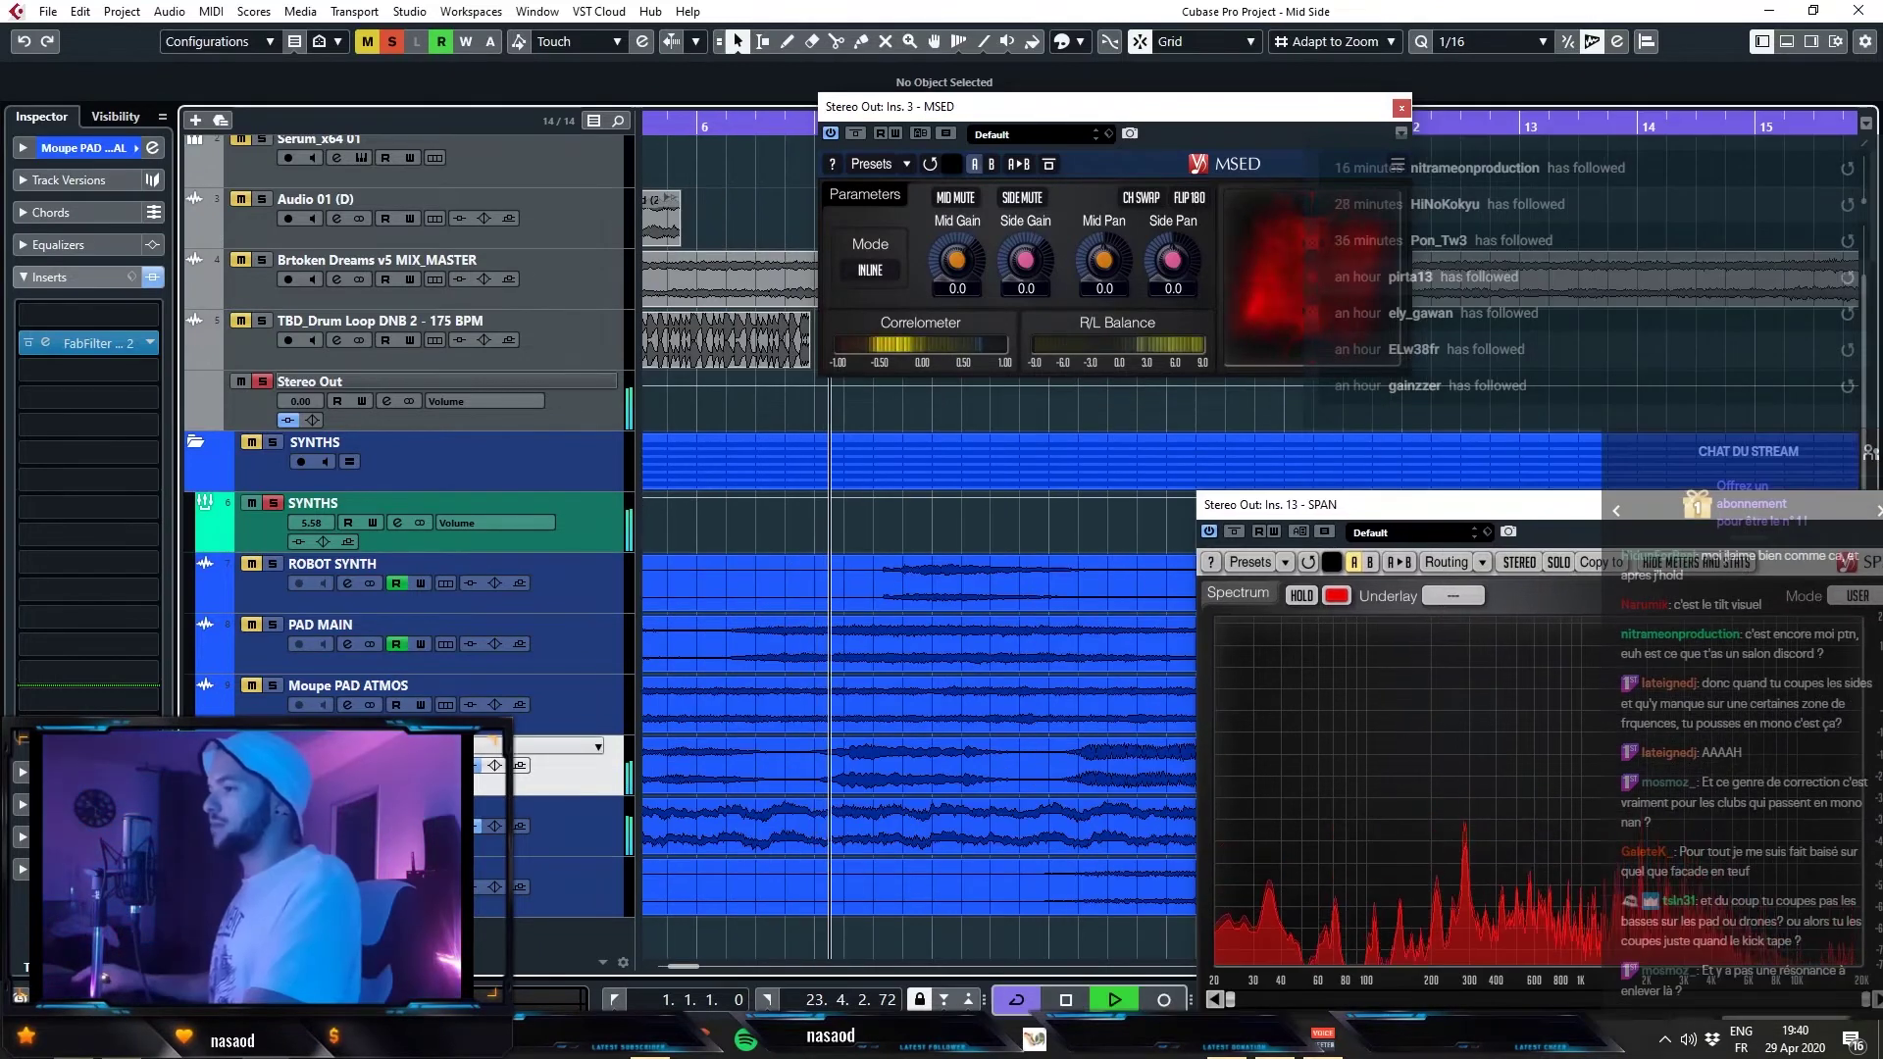
click(126, 345)
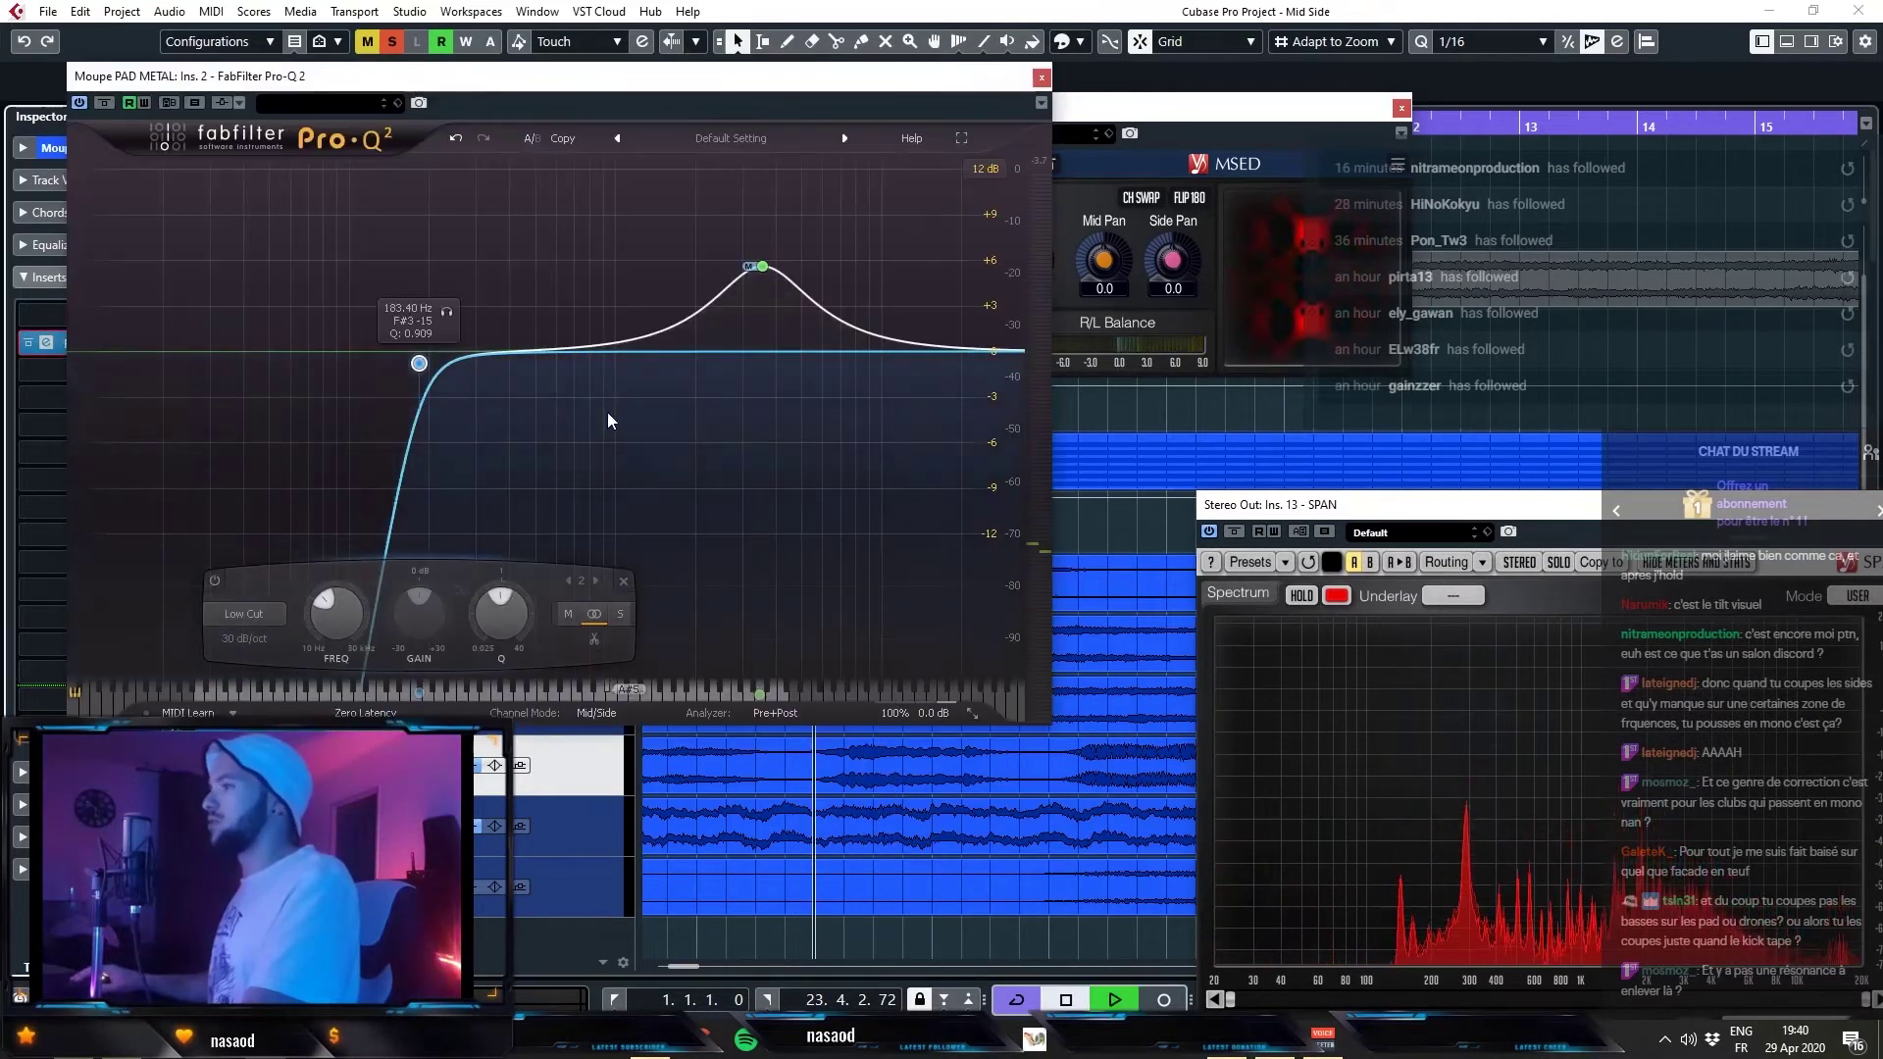
drag(473, 351, 472, 477)
scroll(472, 477, down, 3)
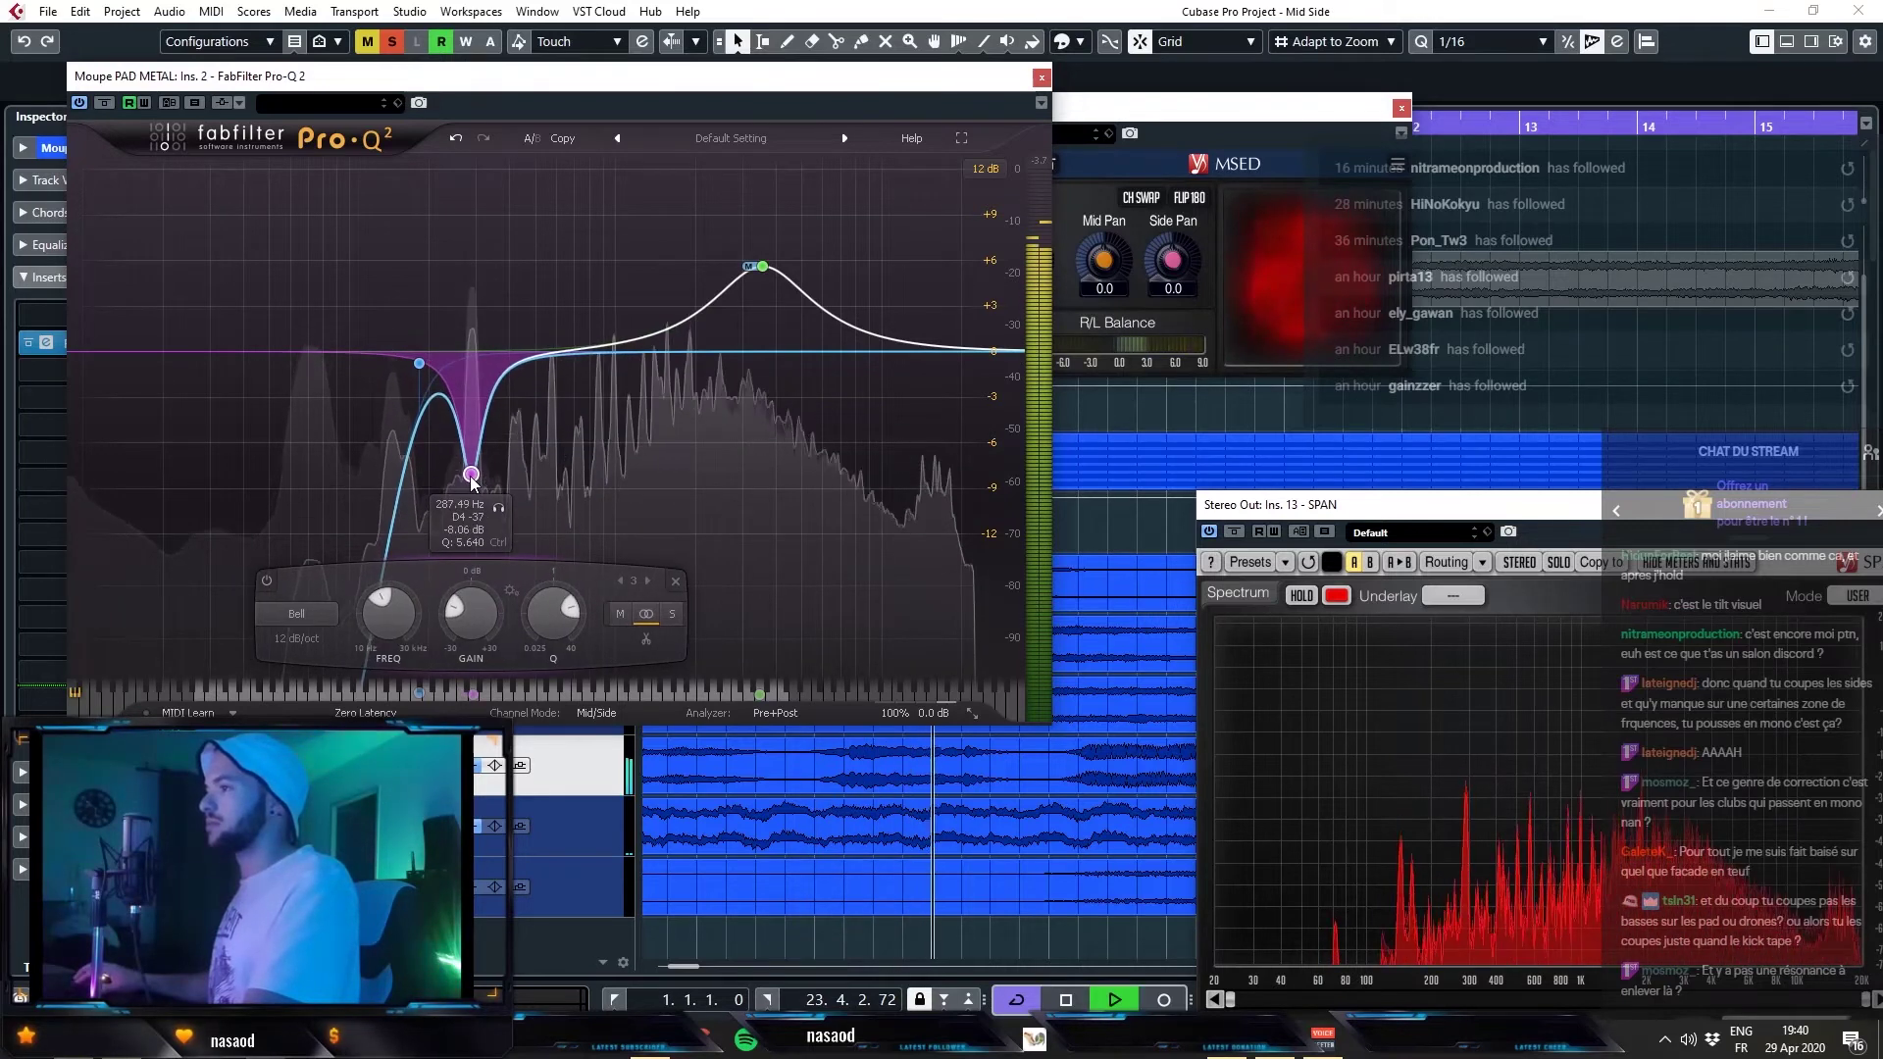
drag(470, 473, 468, 474)
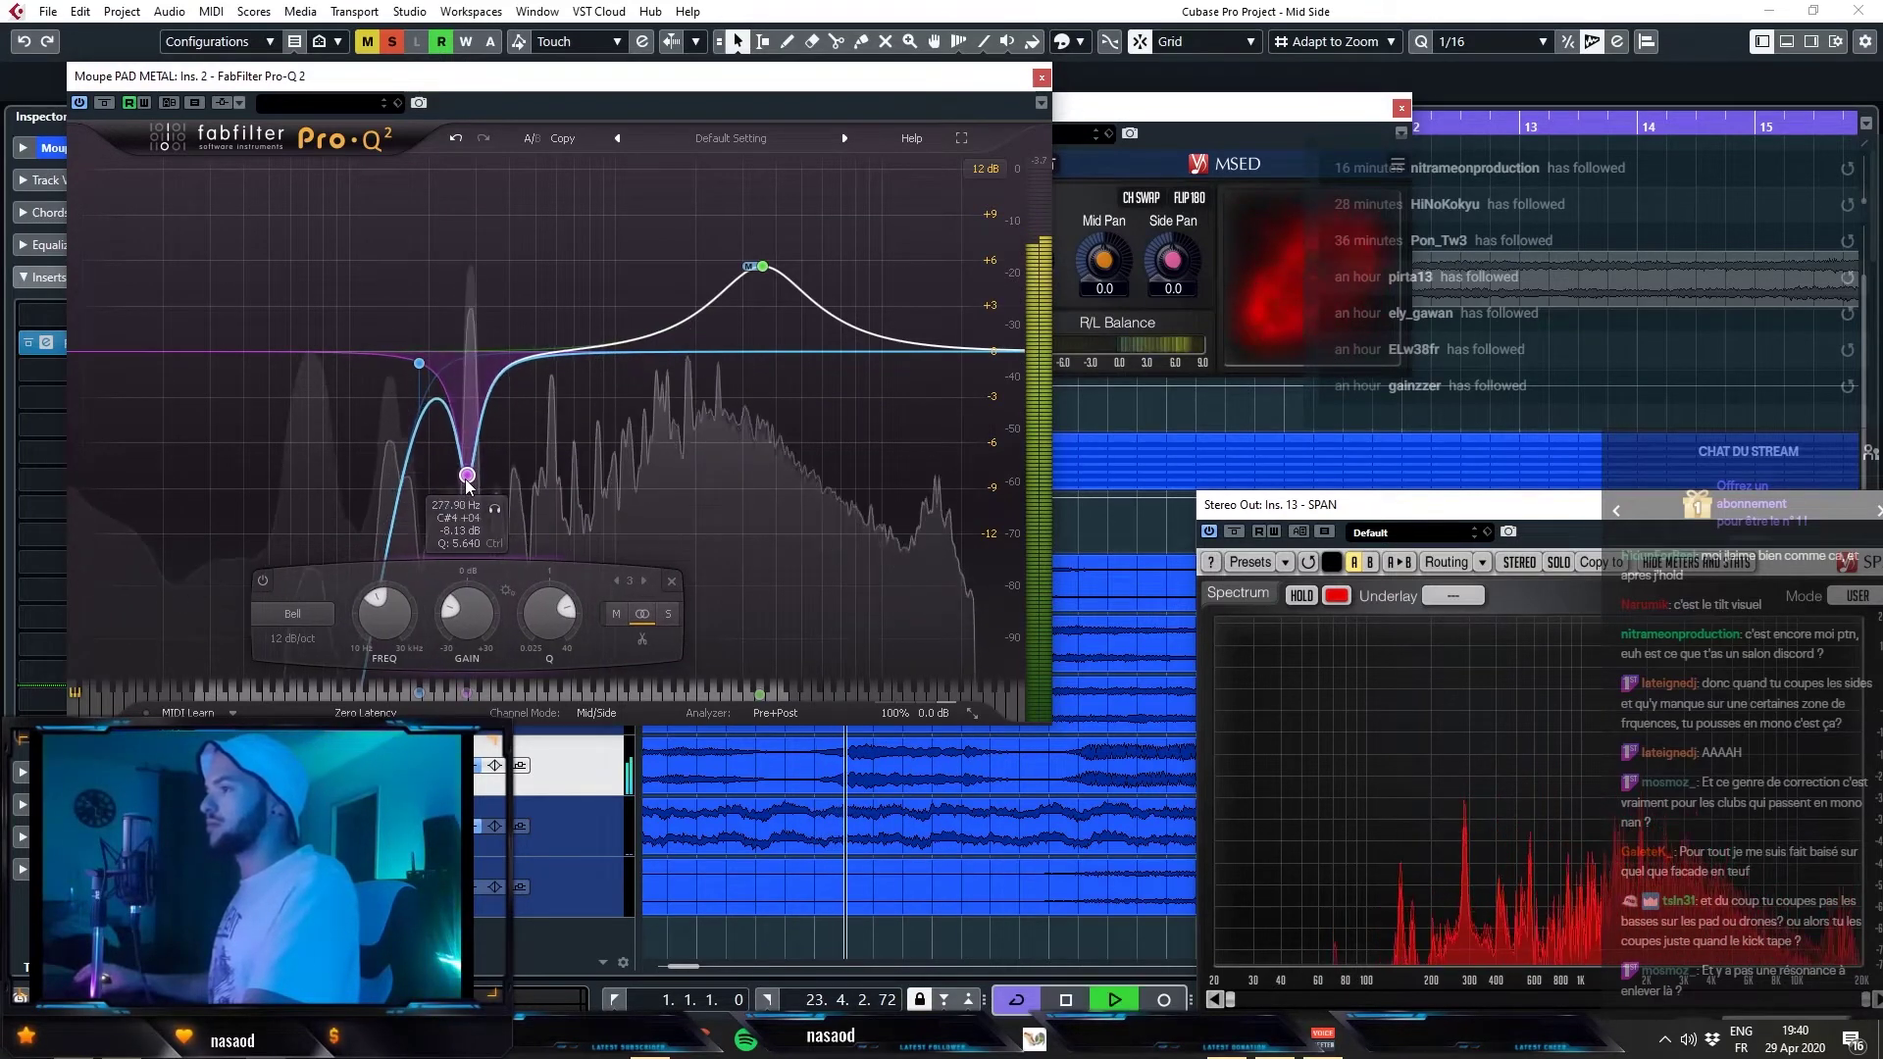
- Compare the pad with the side channel muted and unmuted in MSED, stop playback and close PAD METAL's equalizer
drag(1178, 108, 1169, 110)
click(1012, 201)
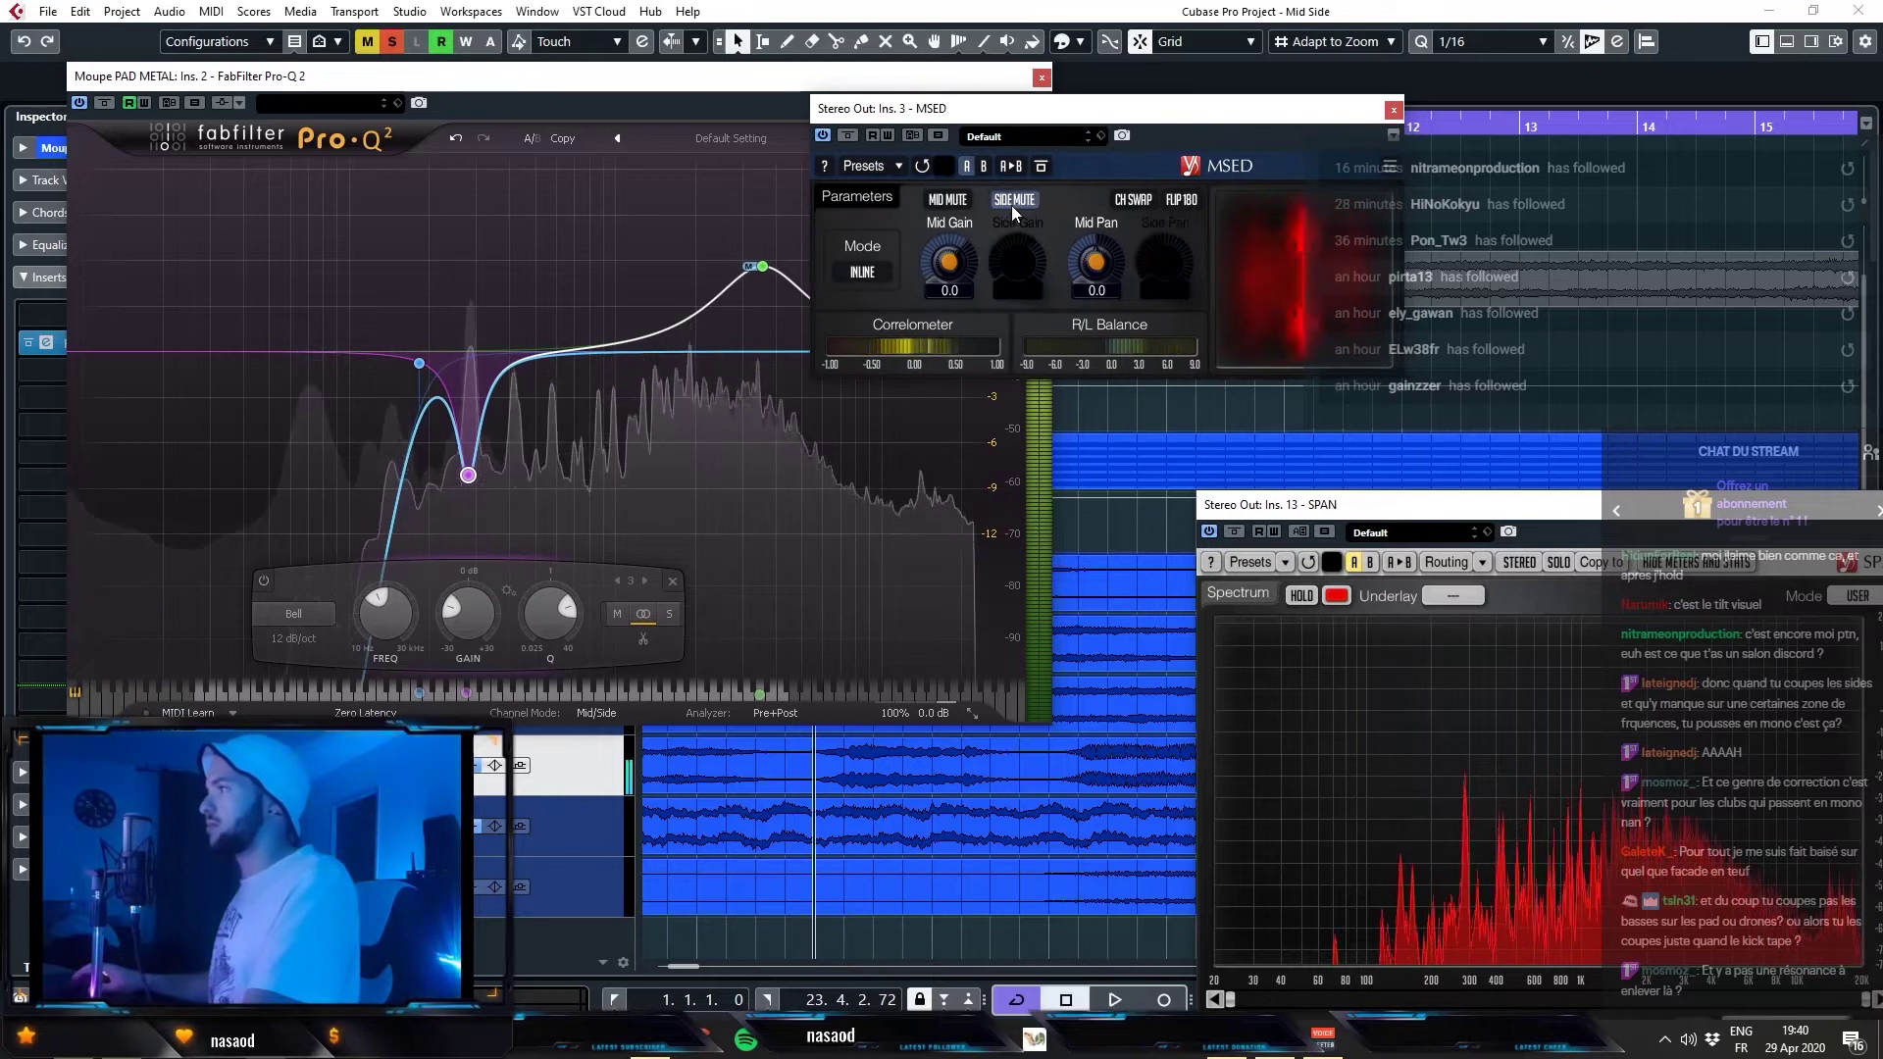
click(1018, 200)
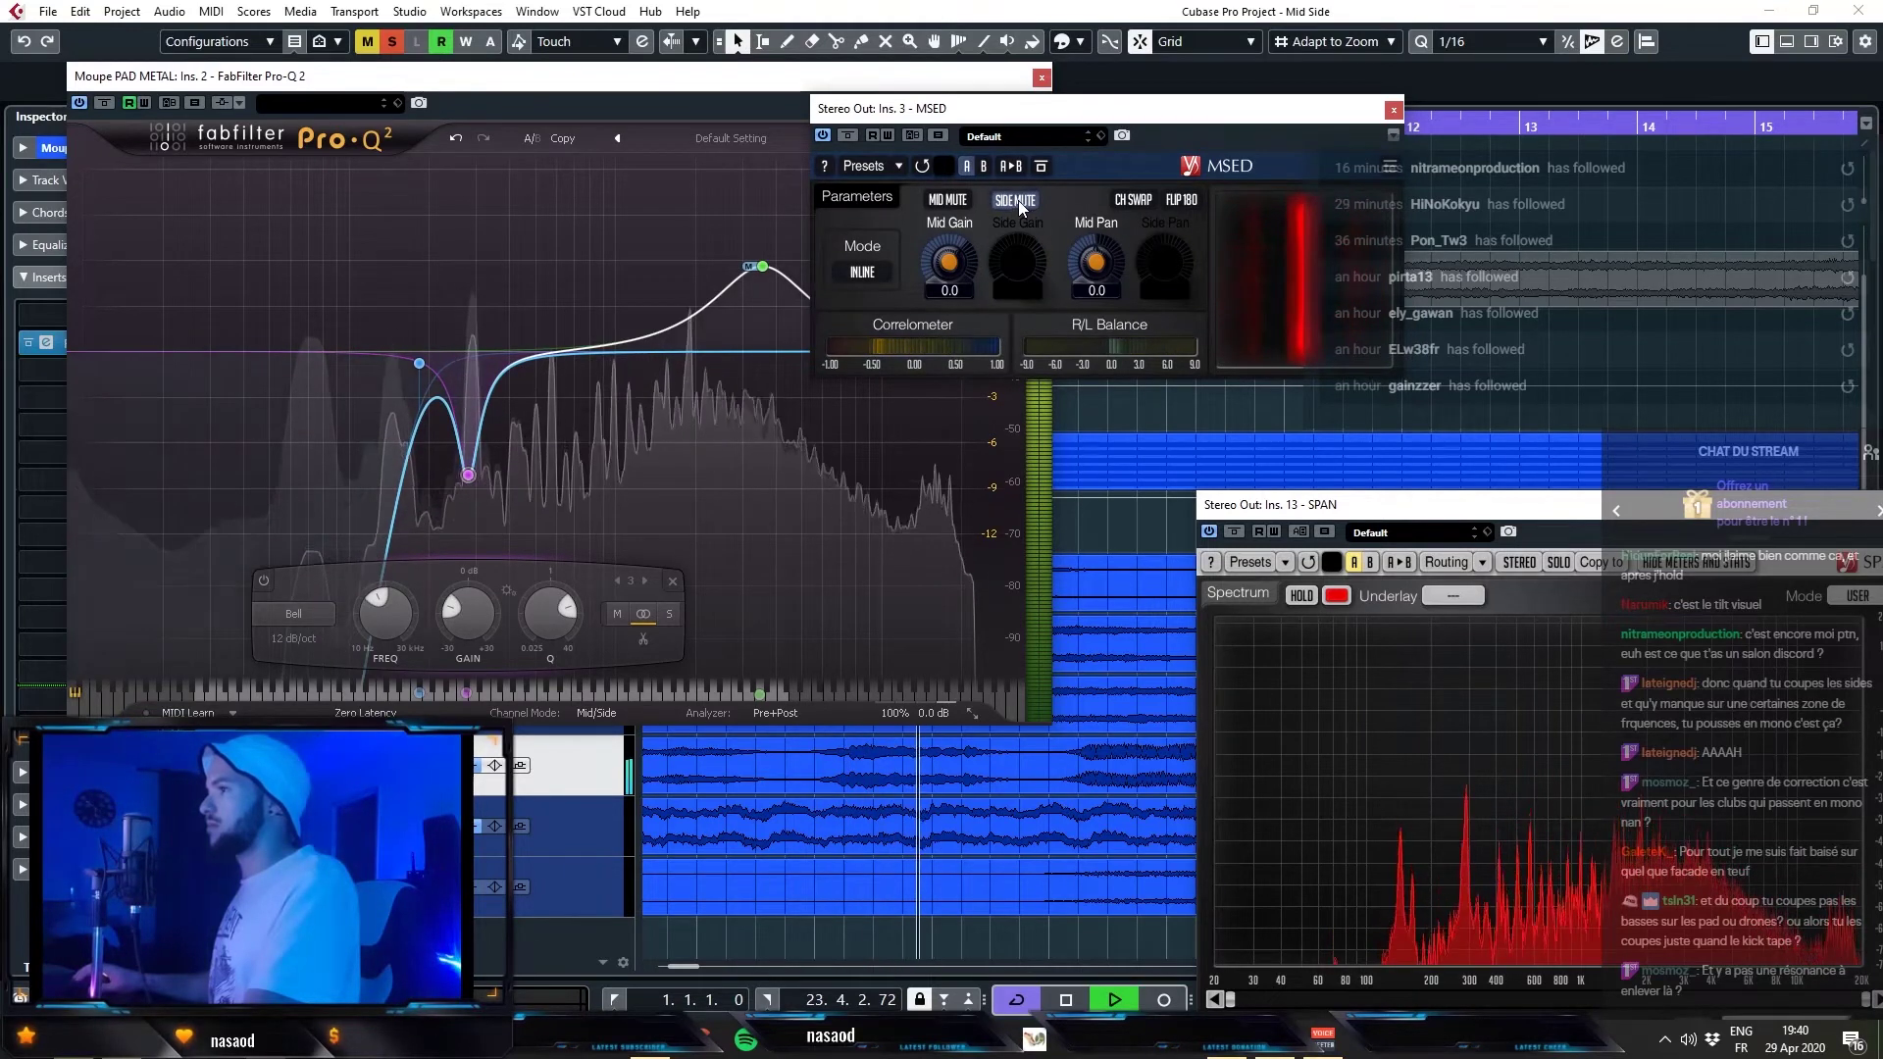
key(space)
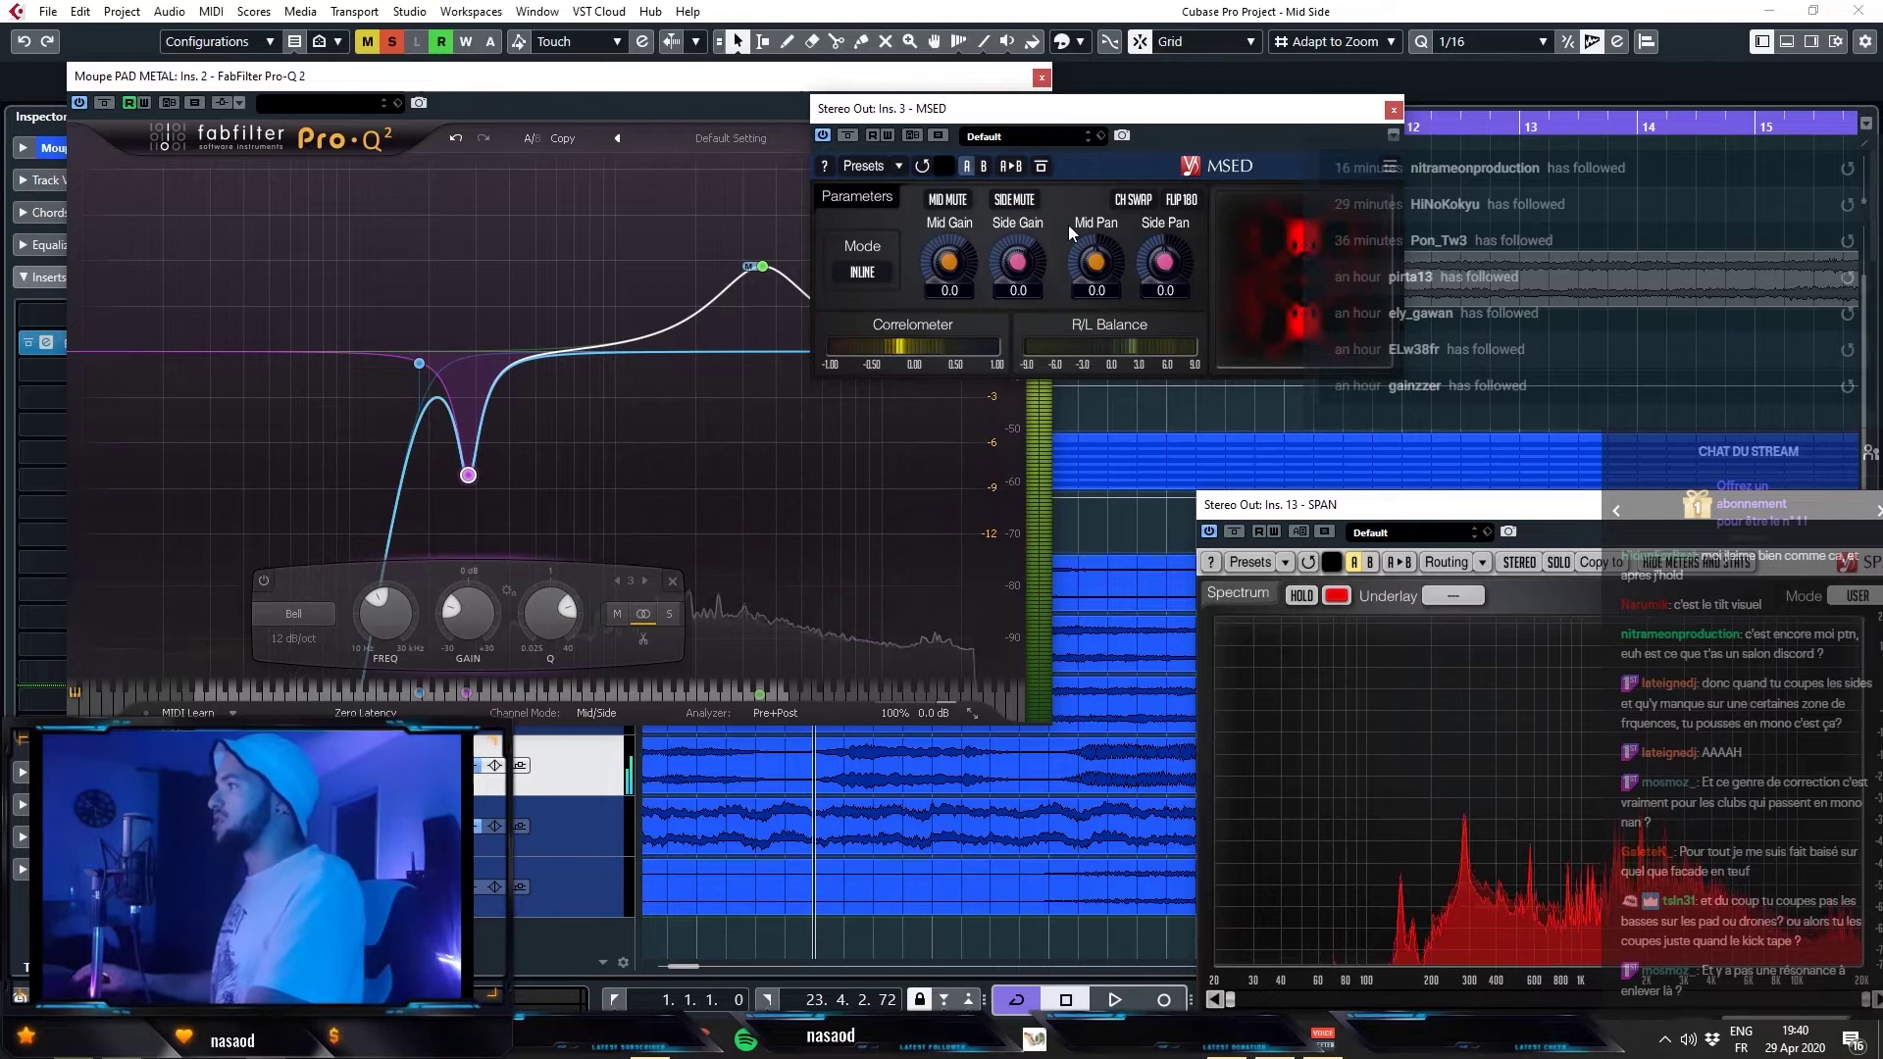
click(1041, 78)
click(1041, 78)
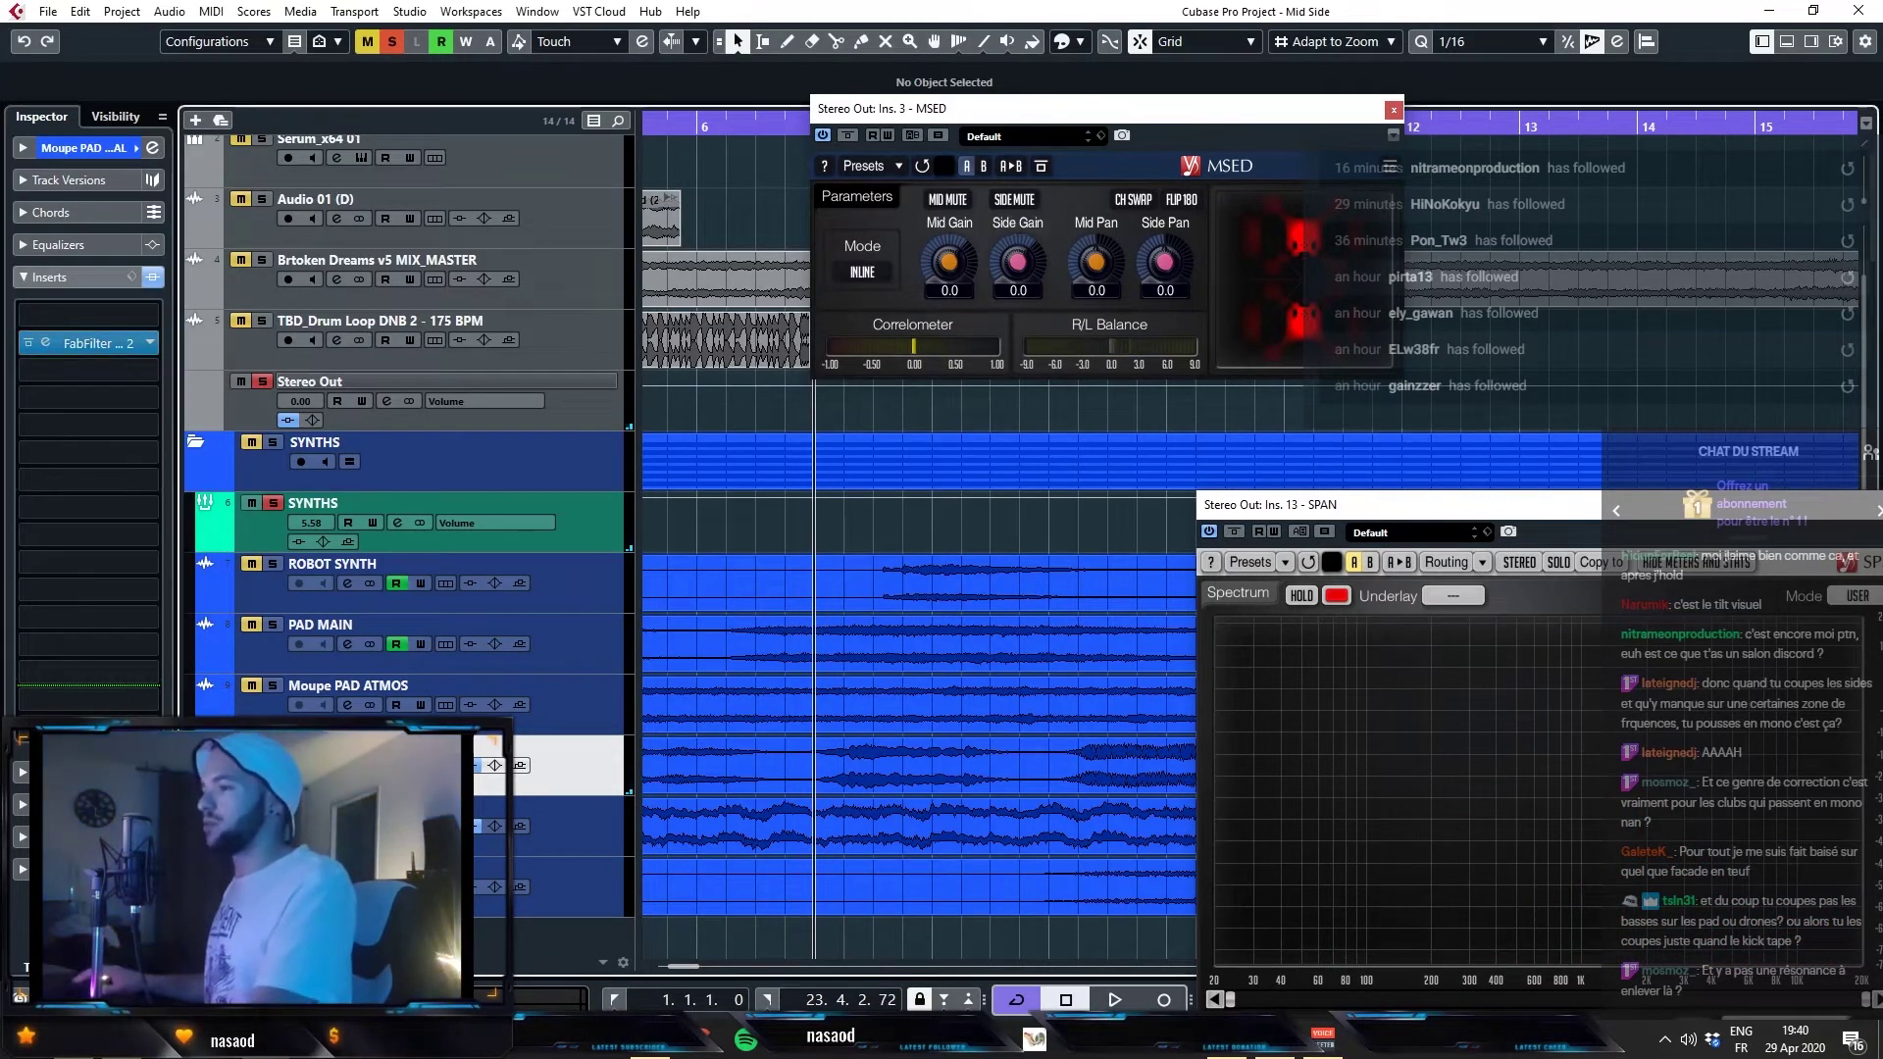
- Select and listen to Moupe PAD ATMOS, and insert FabFilter Pro-Q 2 in its third insert slot
click(297, 690)
key(space)
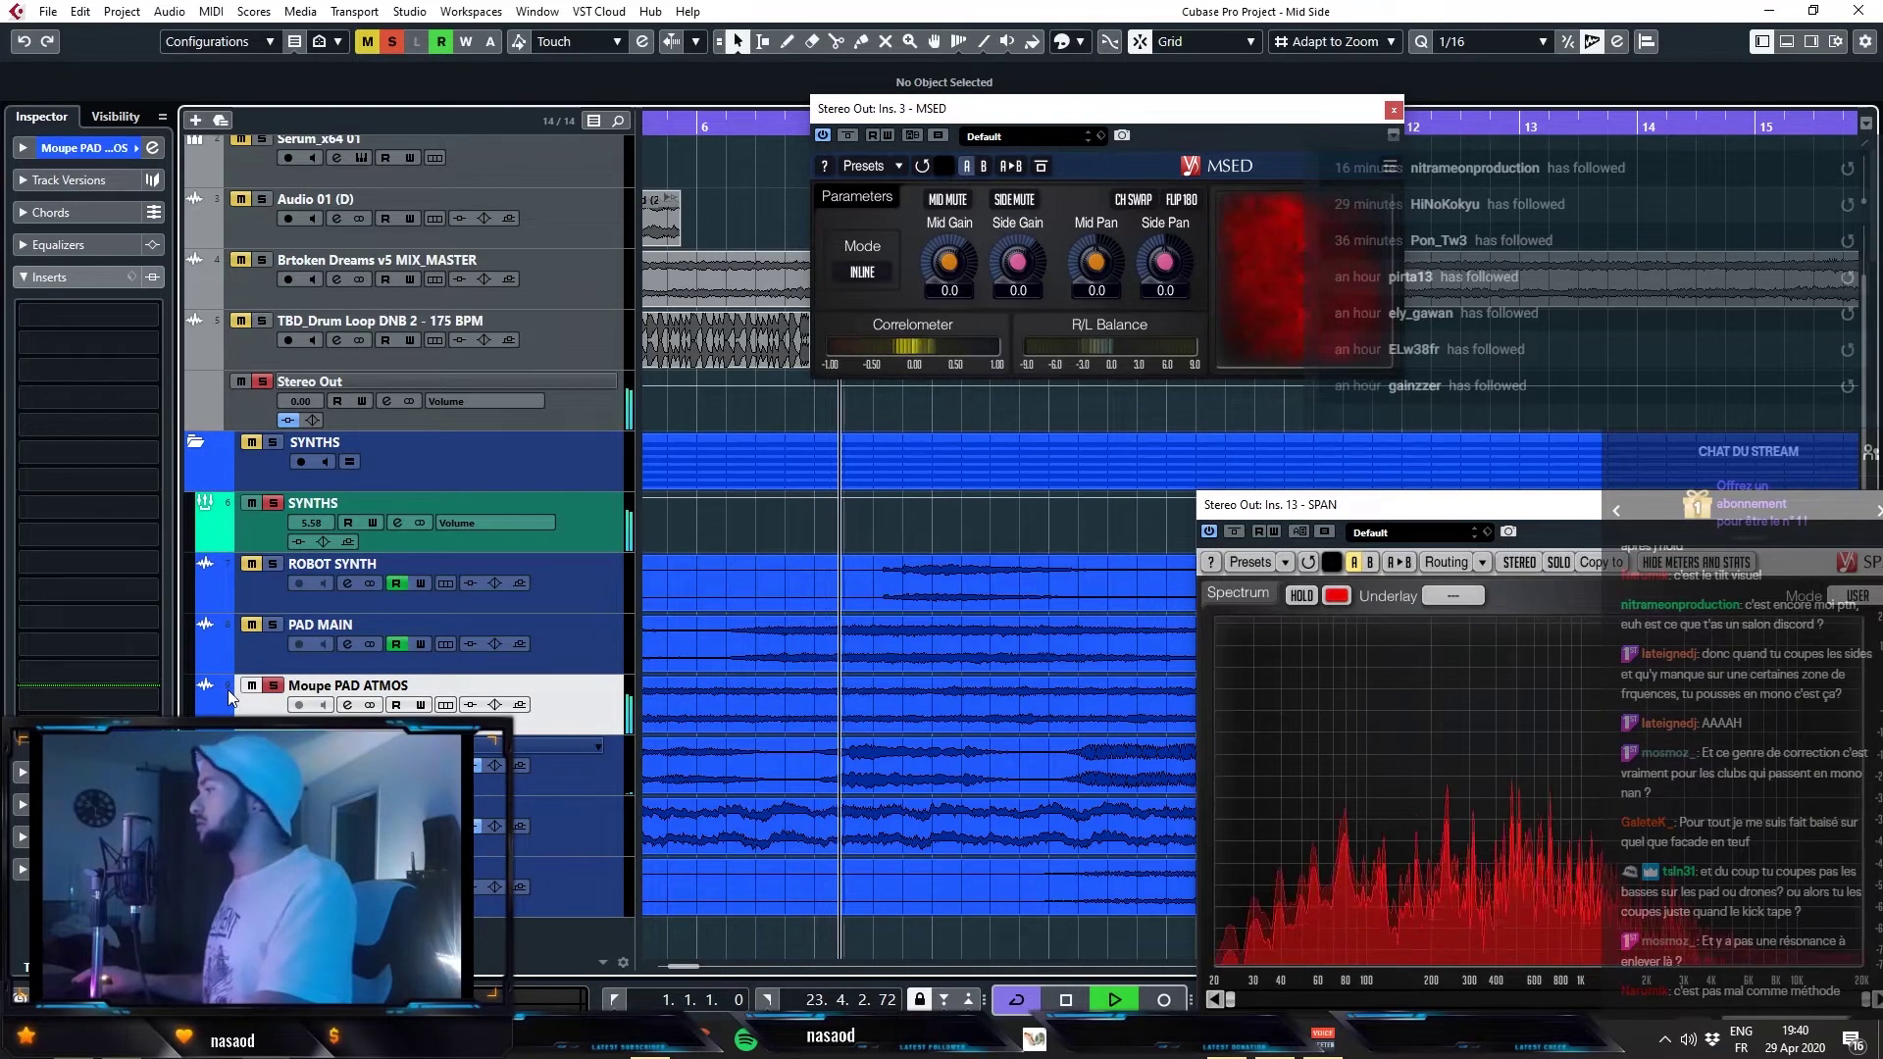
key(space)
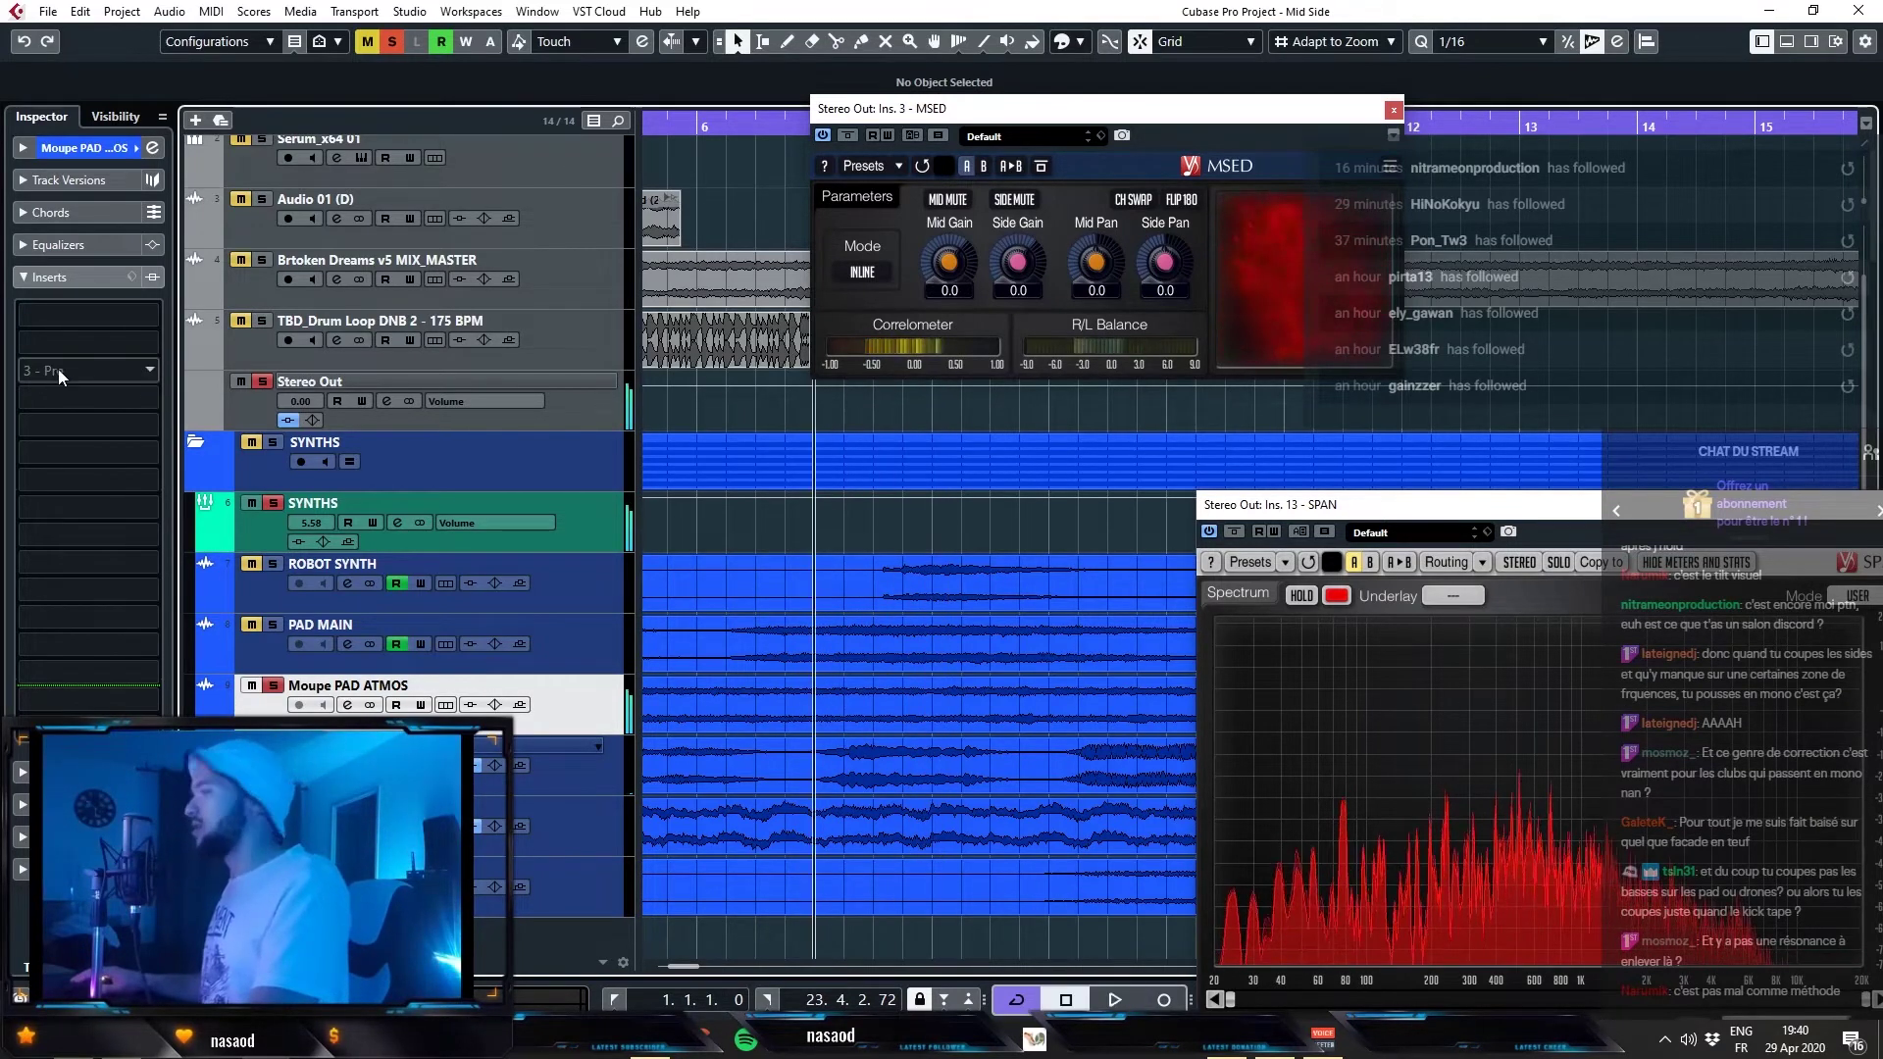
click(71, 372)
text(pro-q)
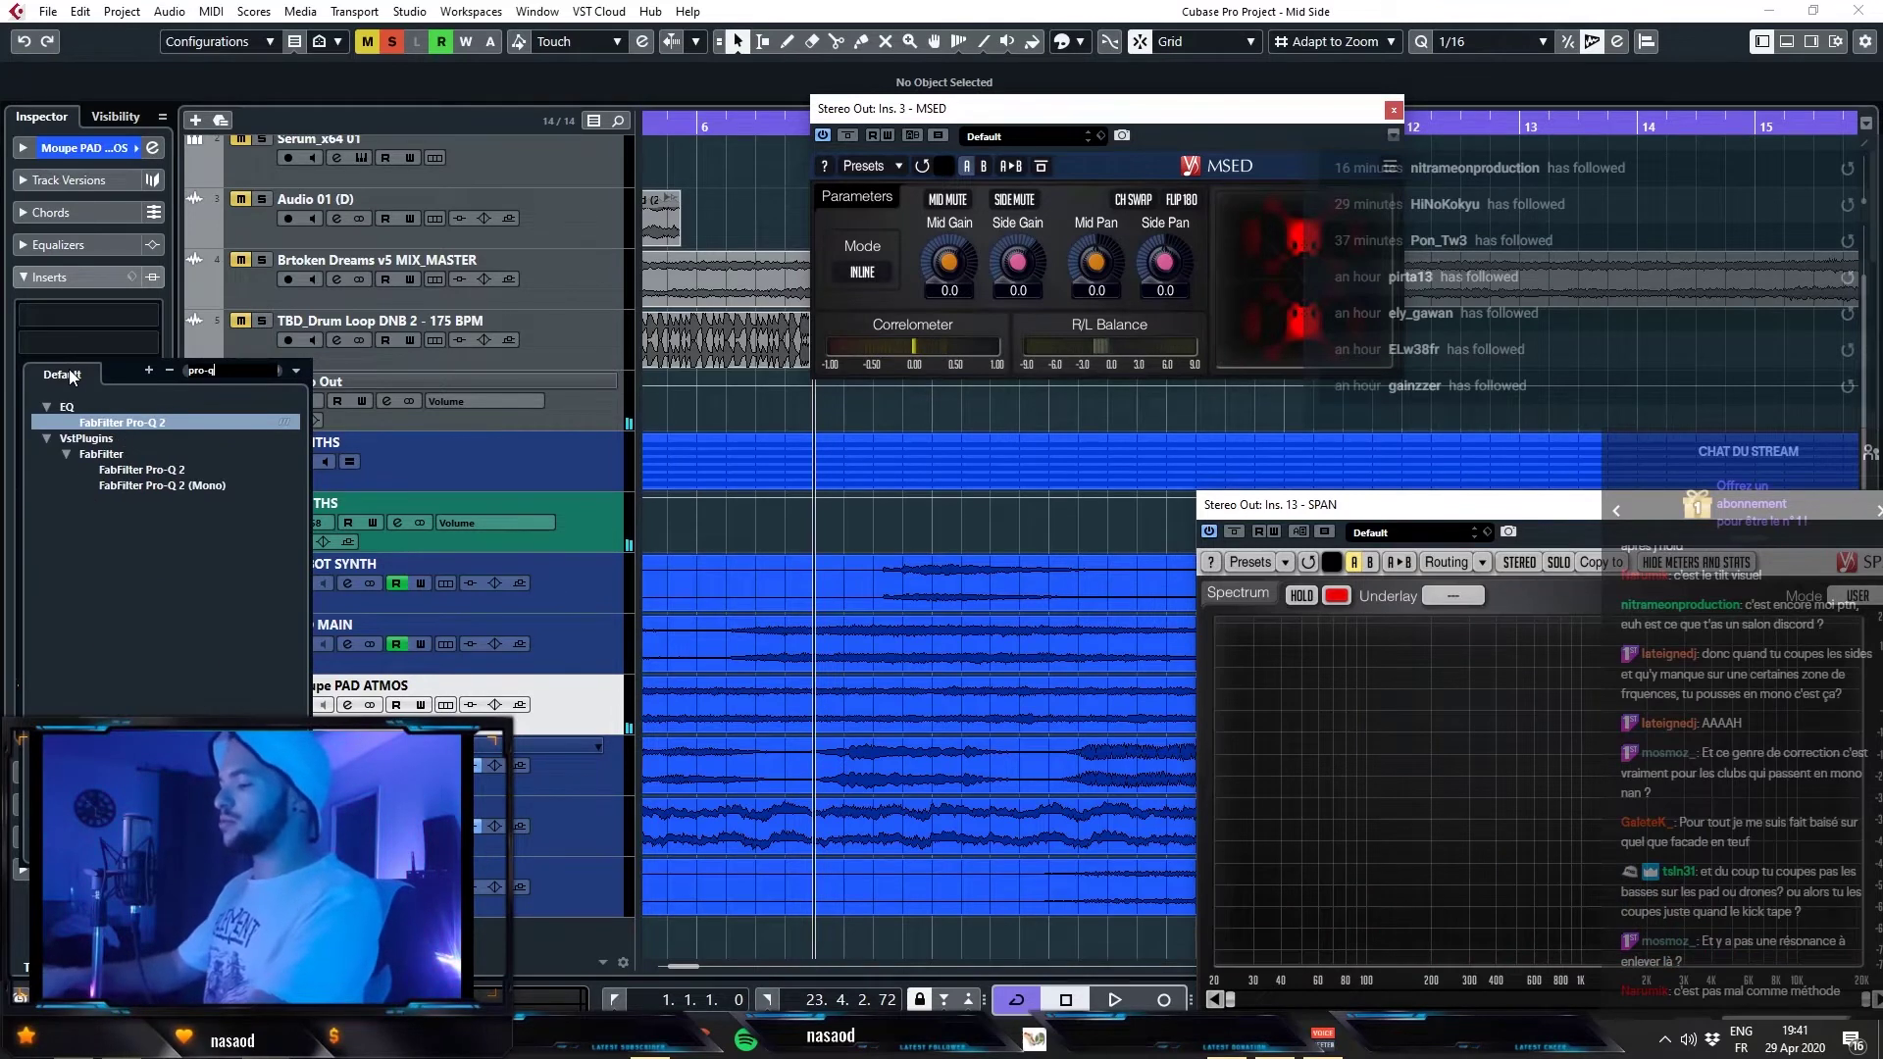
click(121, 516)
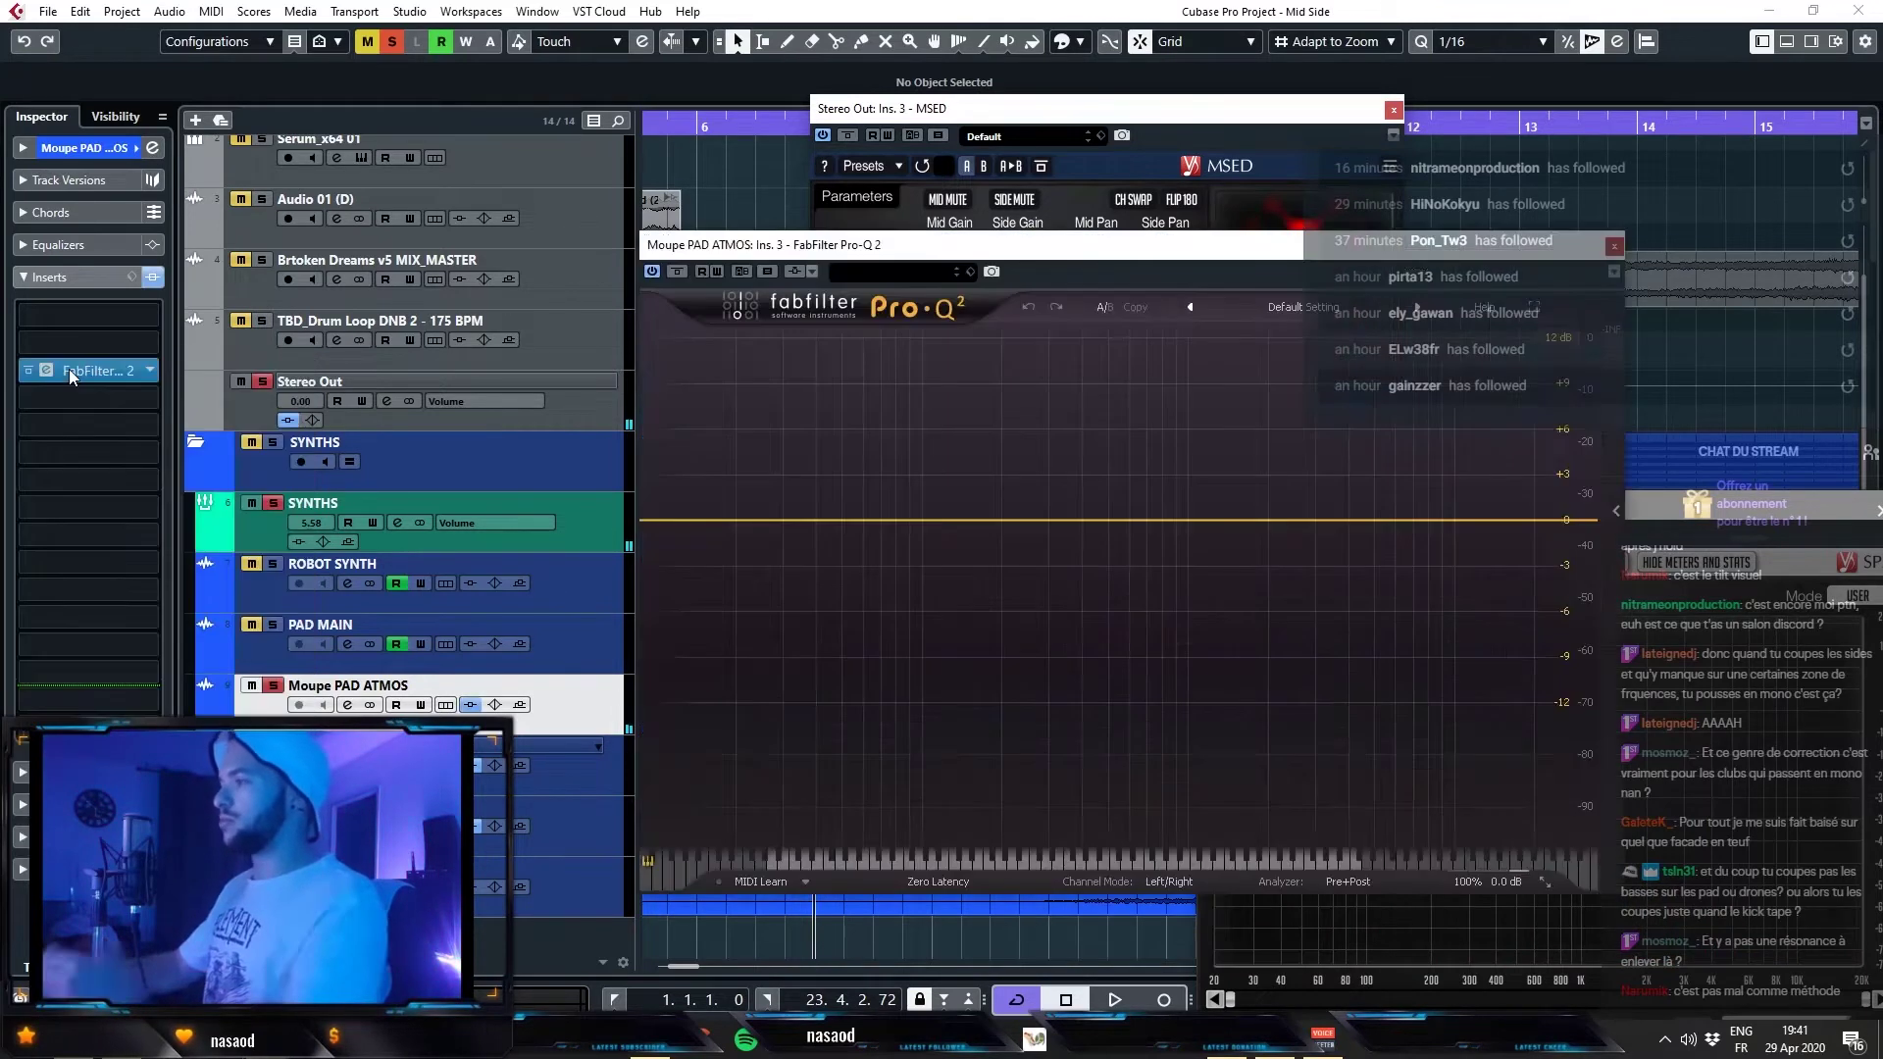
- Add a 30 dB/oct low cut at about 107 Hz on PAD ATMOS while it plays
key(space)
drag(904, 520, 928, 586)
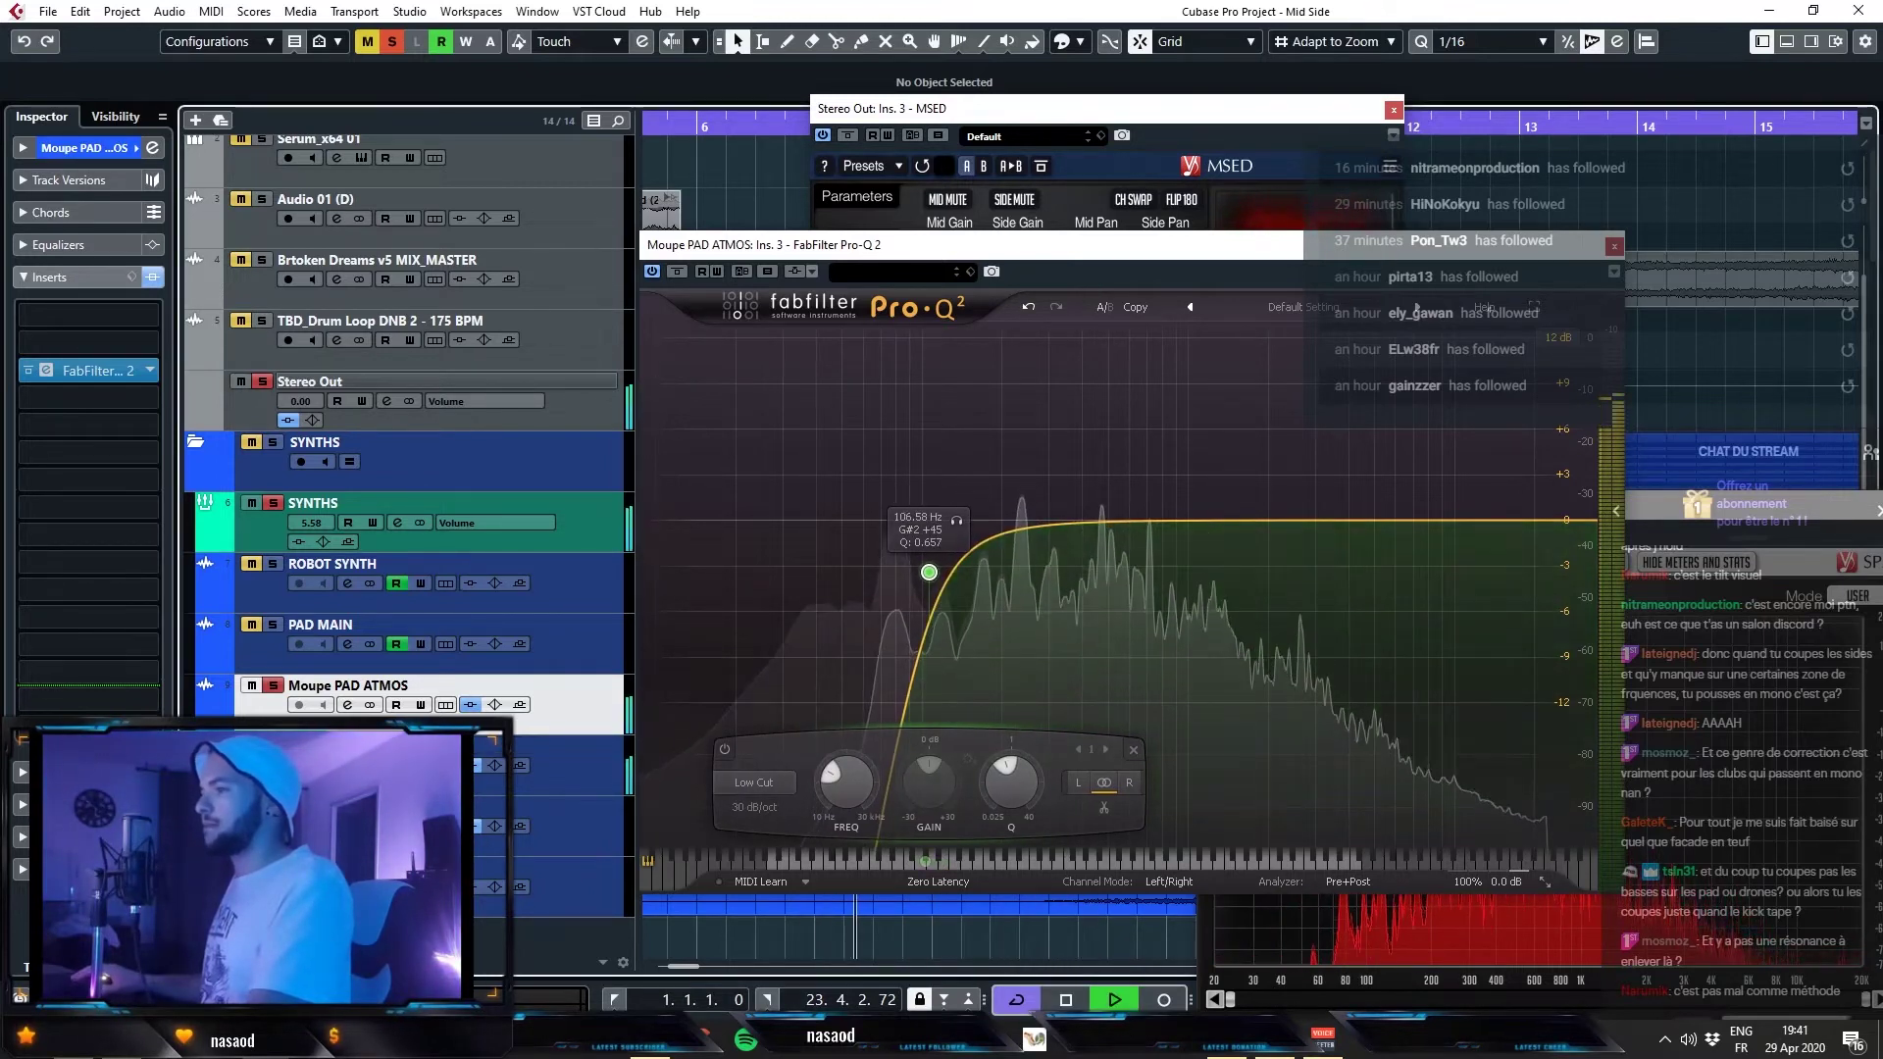
key(alt+KP_1)
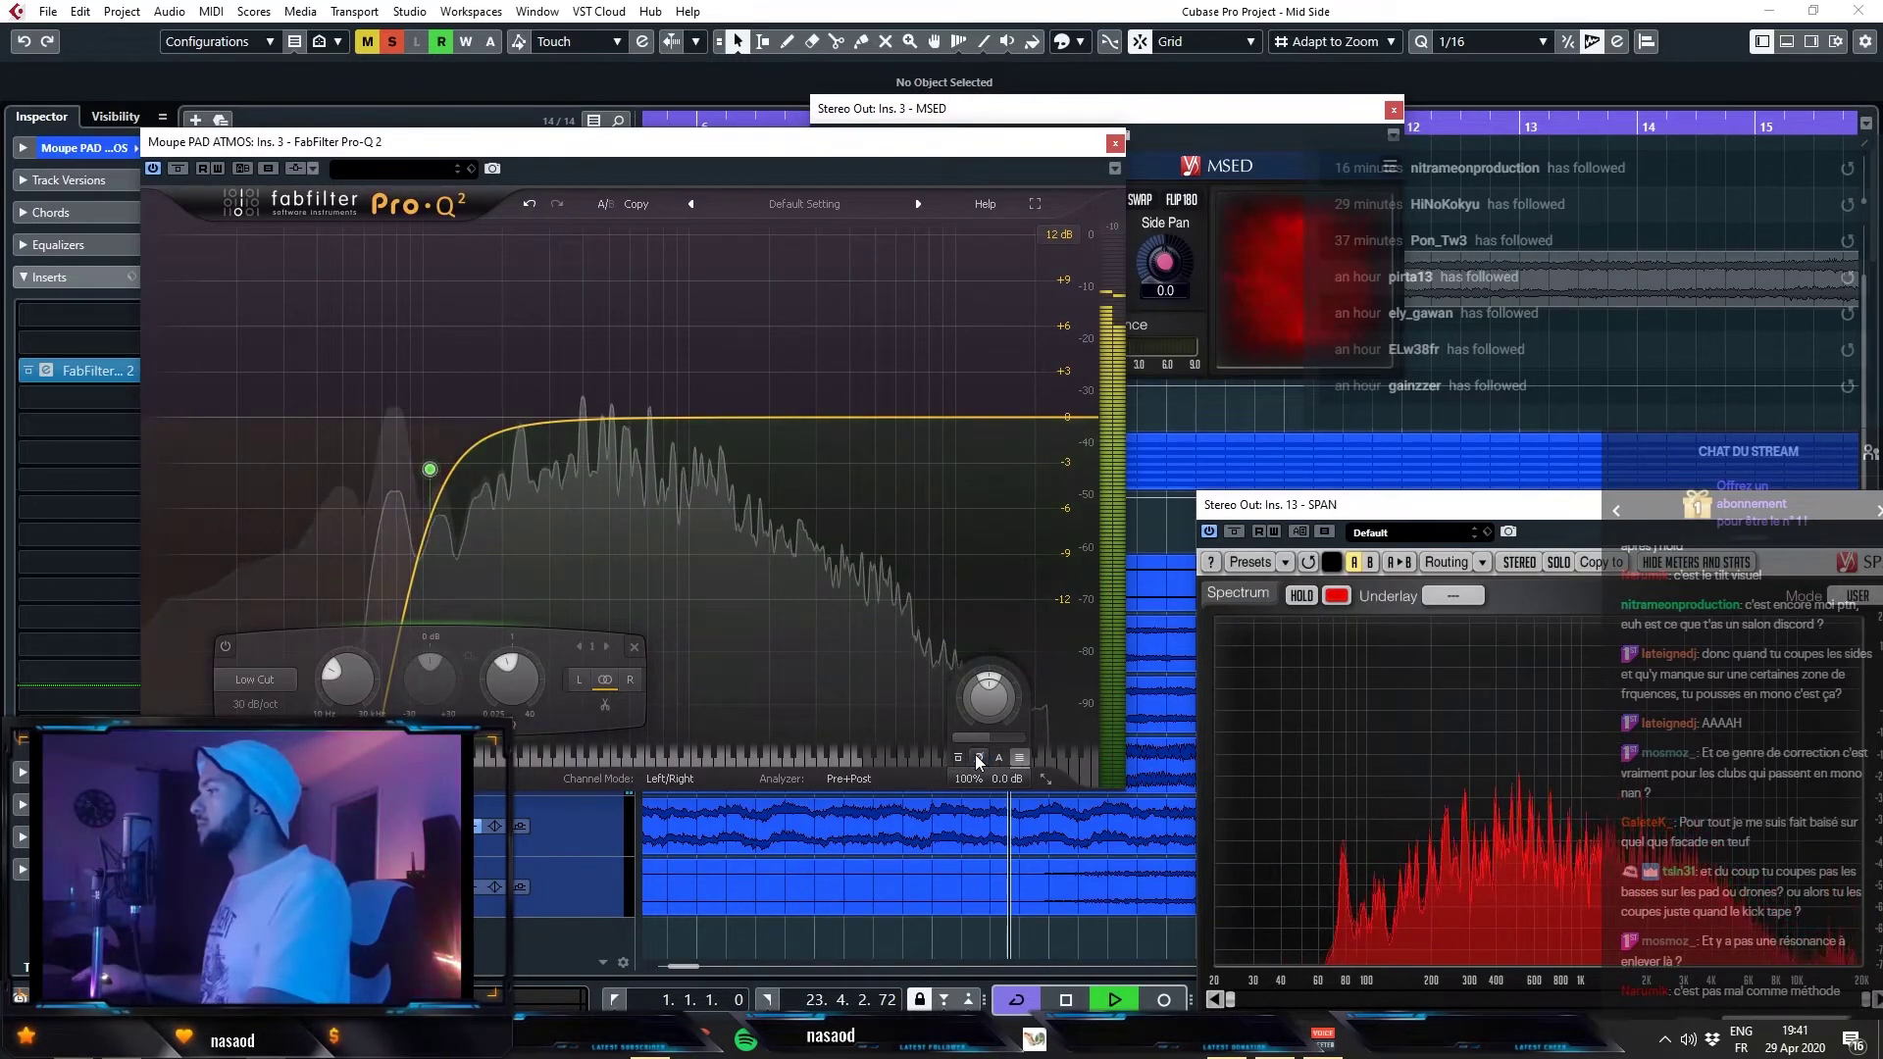
- Stop playback, toggle phase inversion on the PAD ATMOS equalizer's output, and move its window to uncover the track
key(space)
click(978, 758)
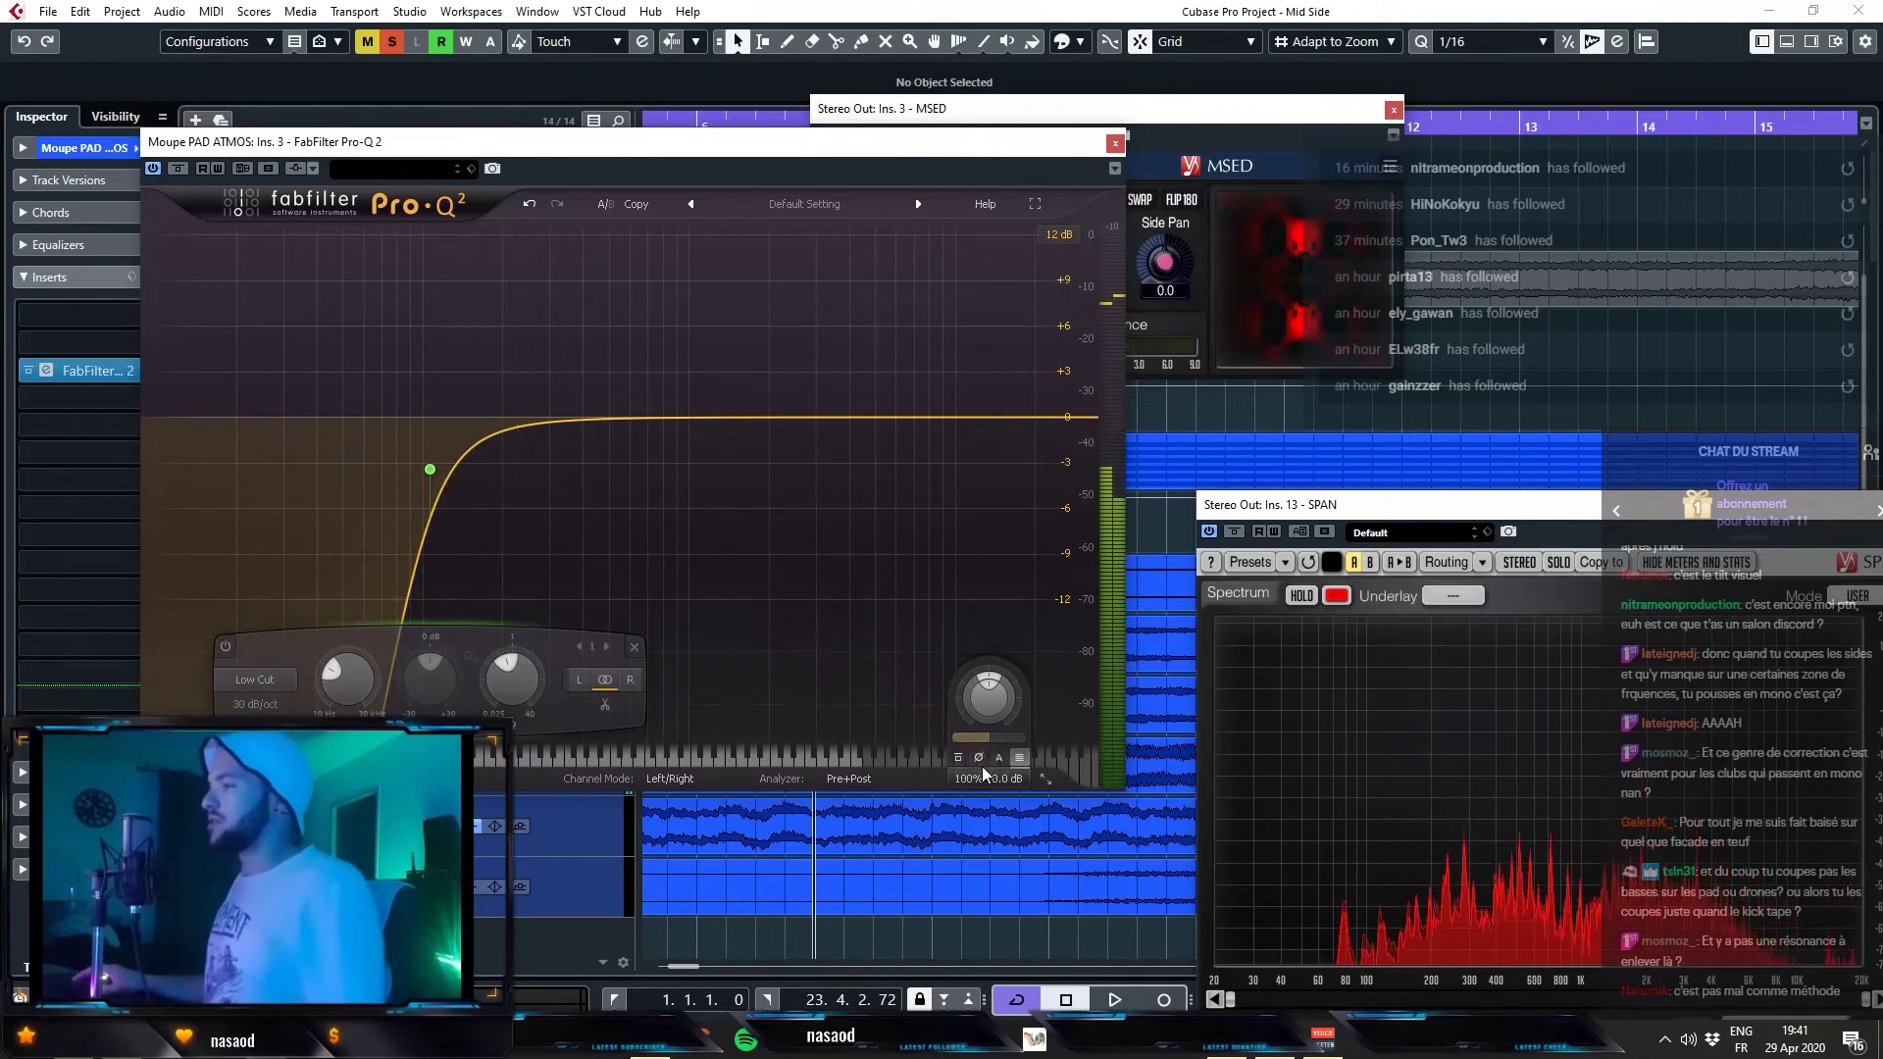
drag(808, 148, 779, 23)
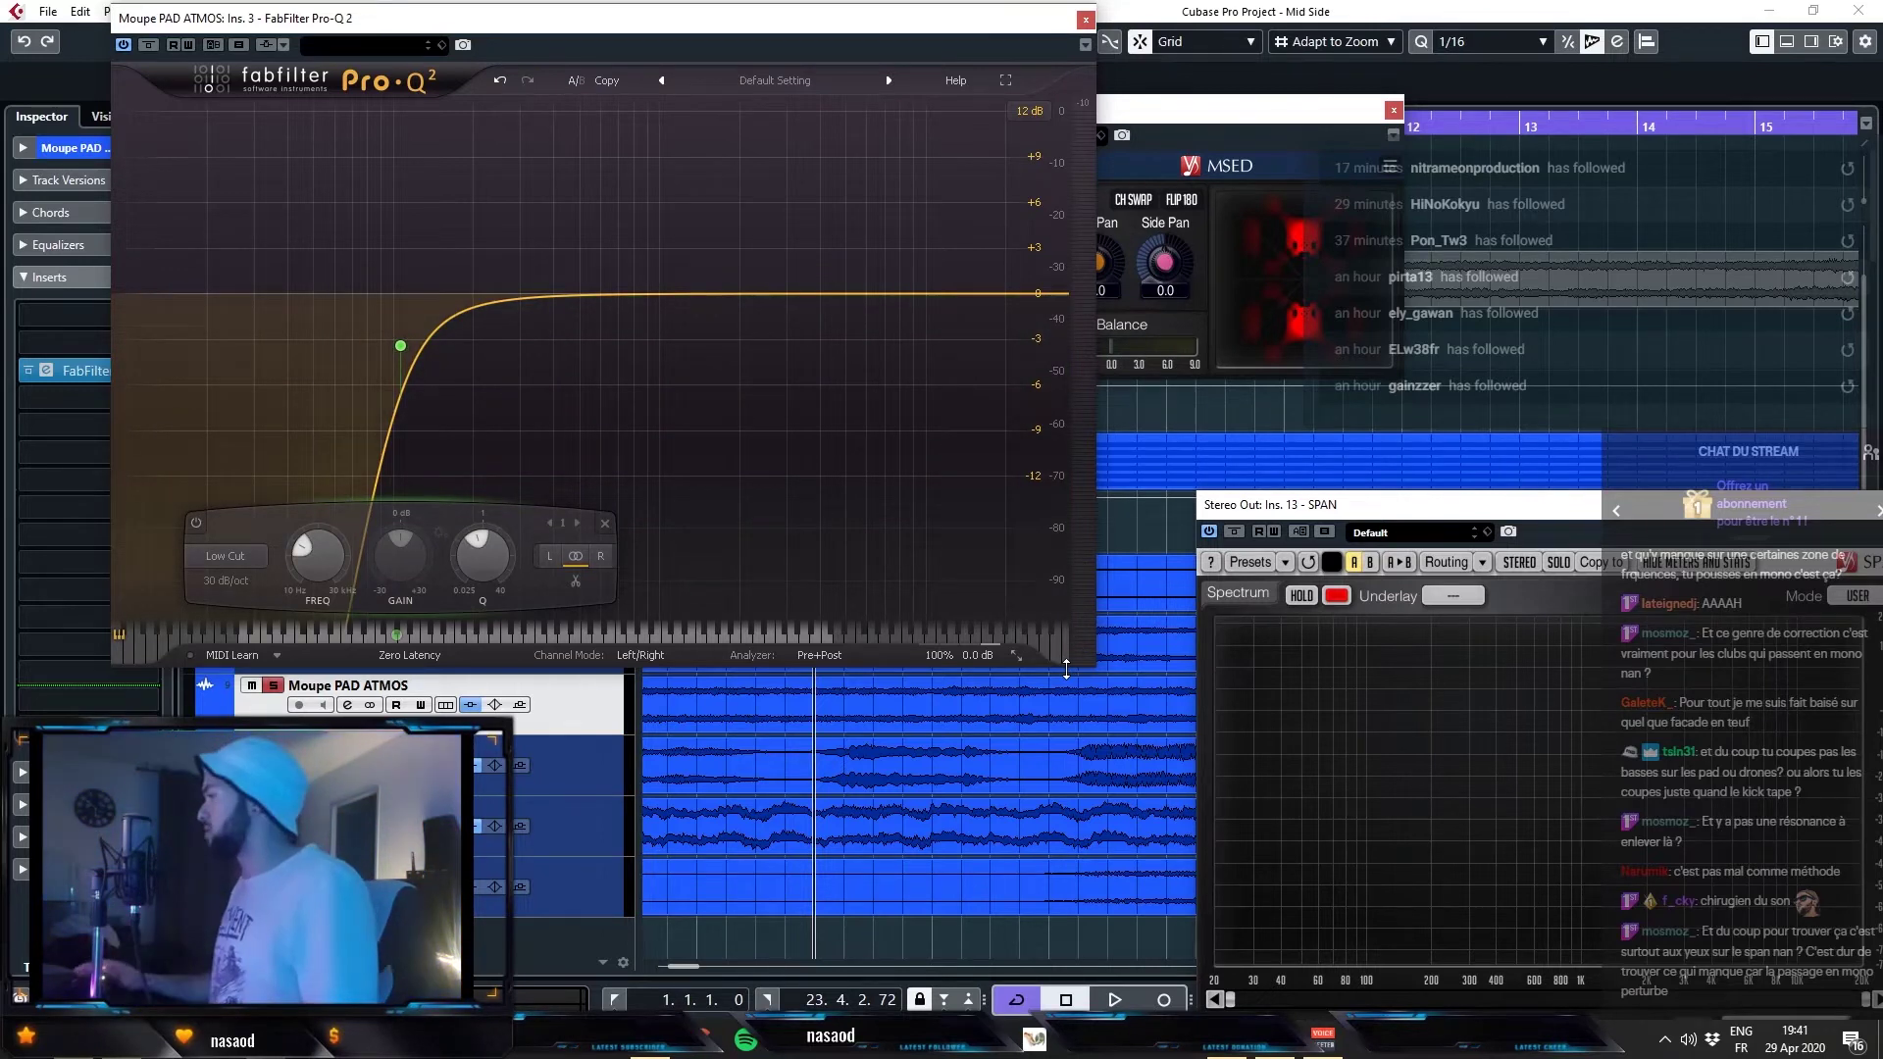
- Close the Moupe PAD ATMOS equalizer and audition the PAD MAIN track in solo
key(alt+F4)
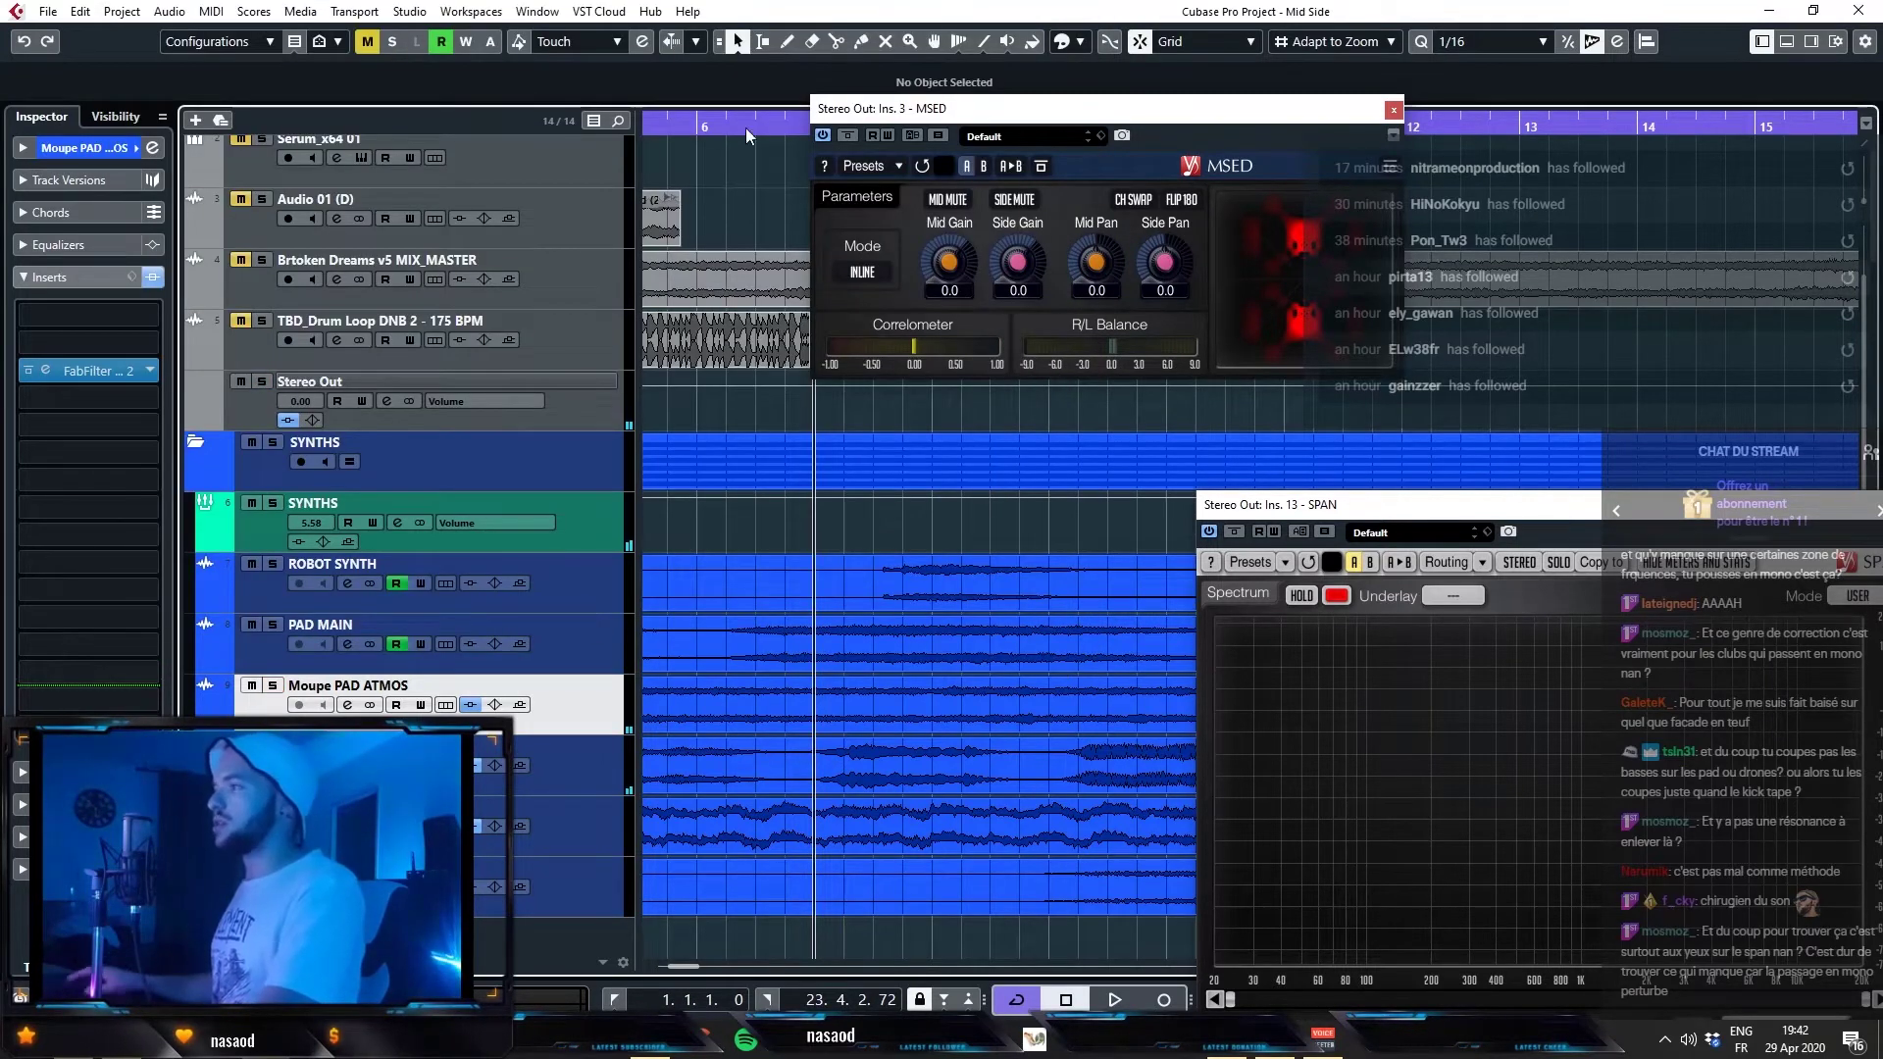
drag(924, 115, 1038, 131)
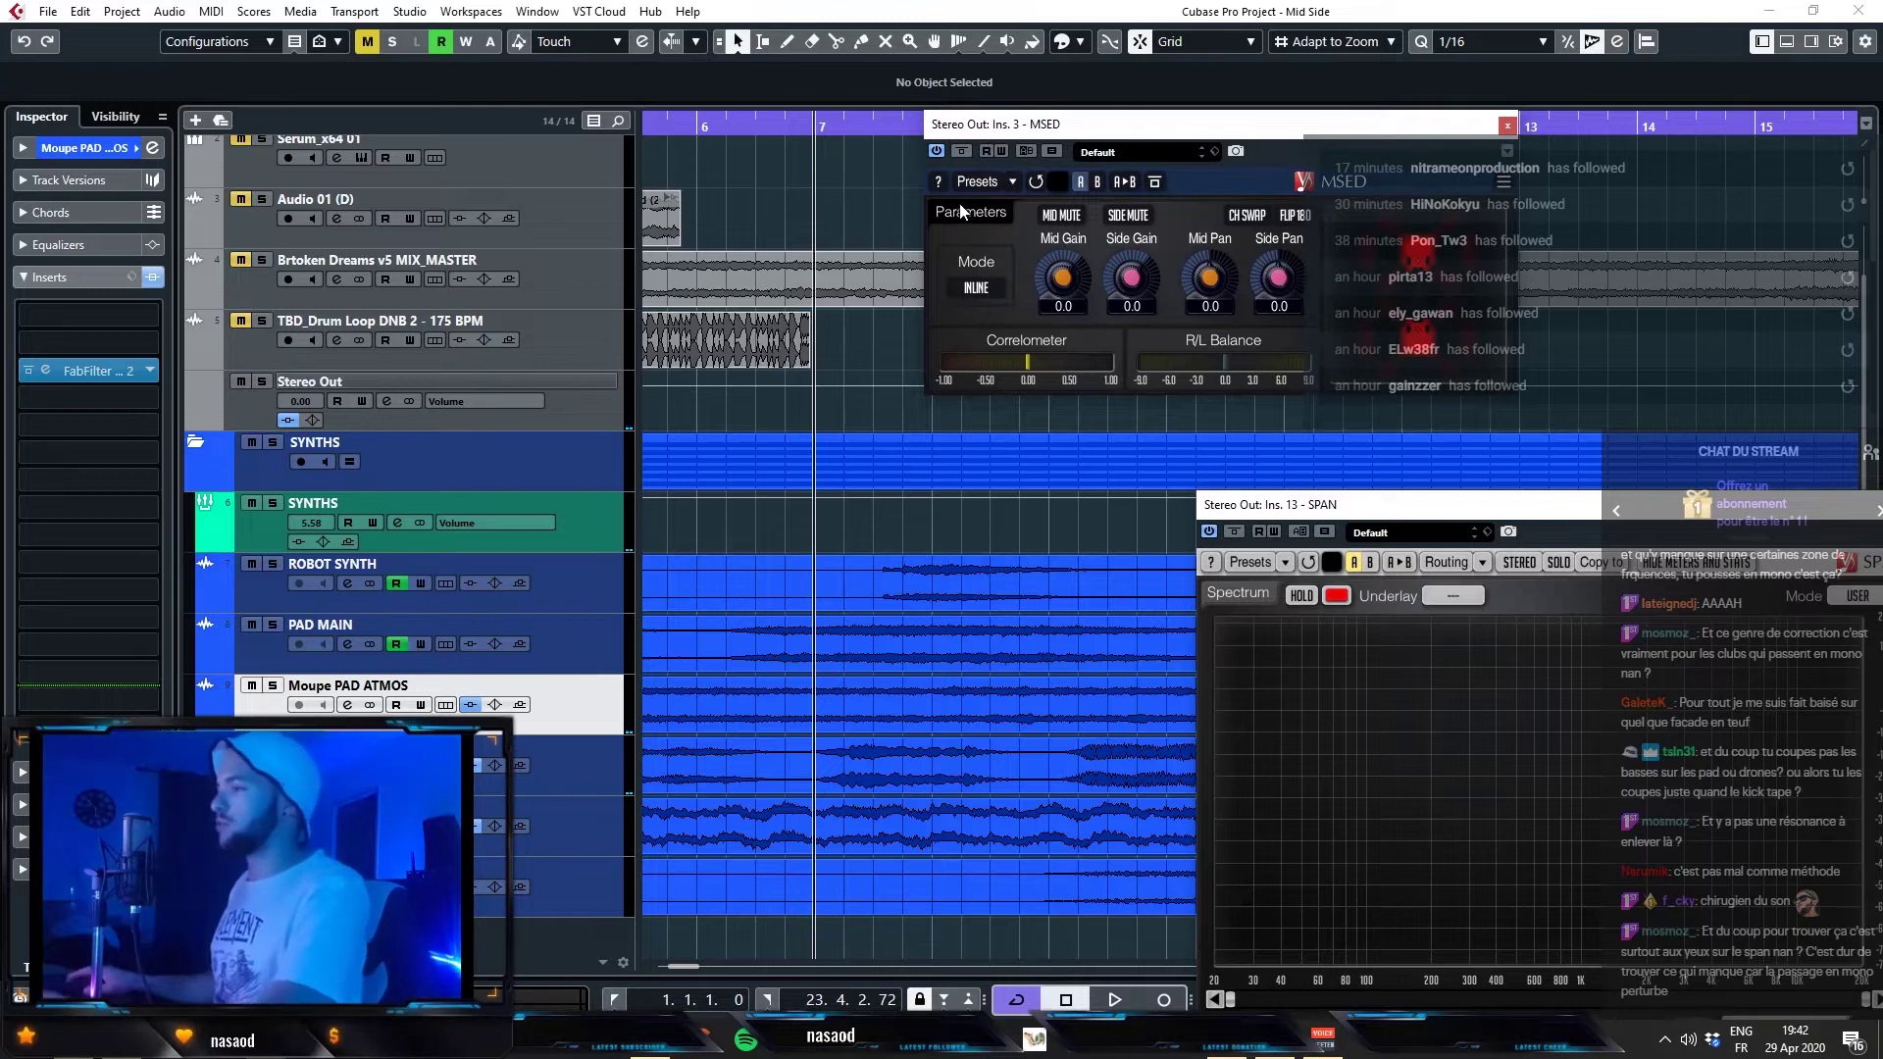
click(272, 624)
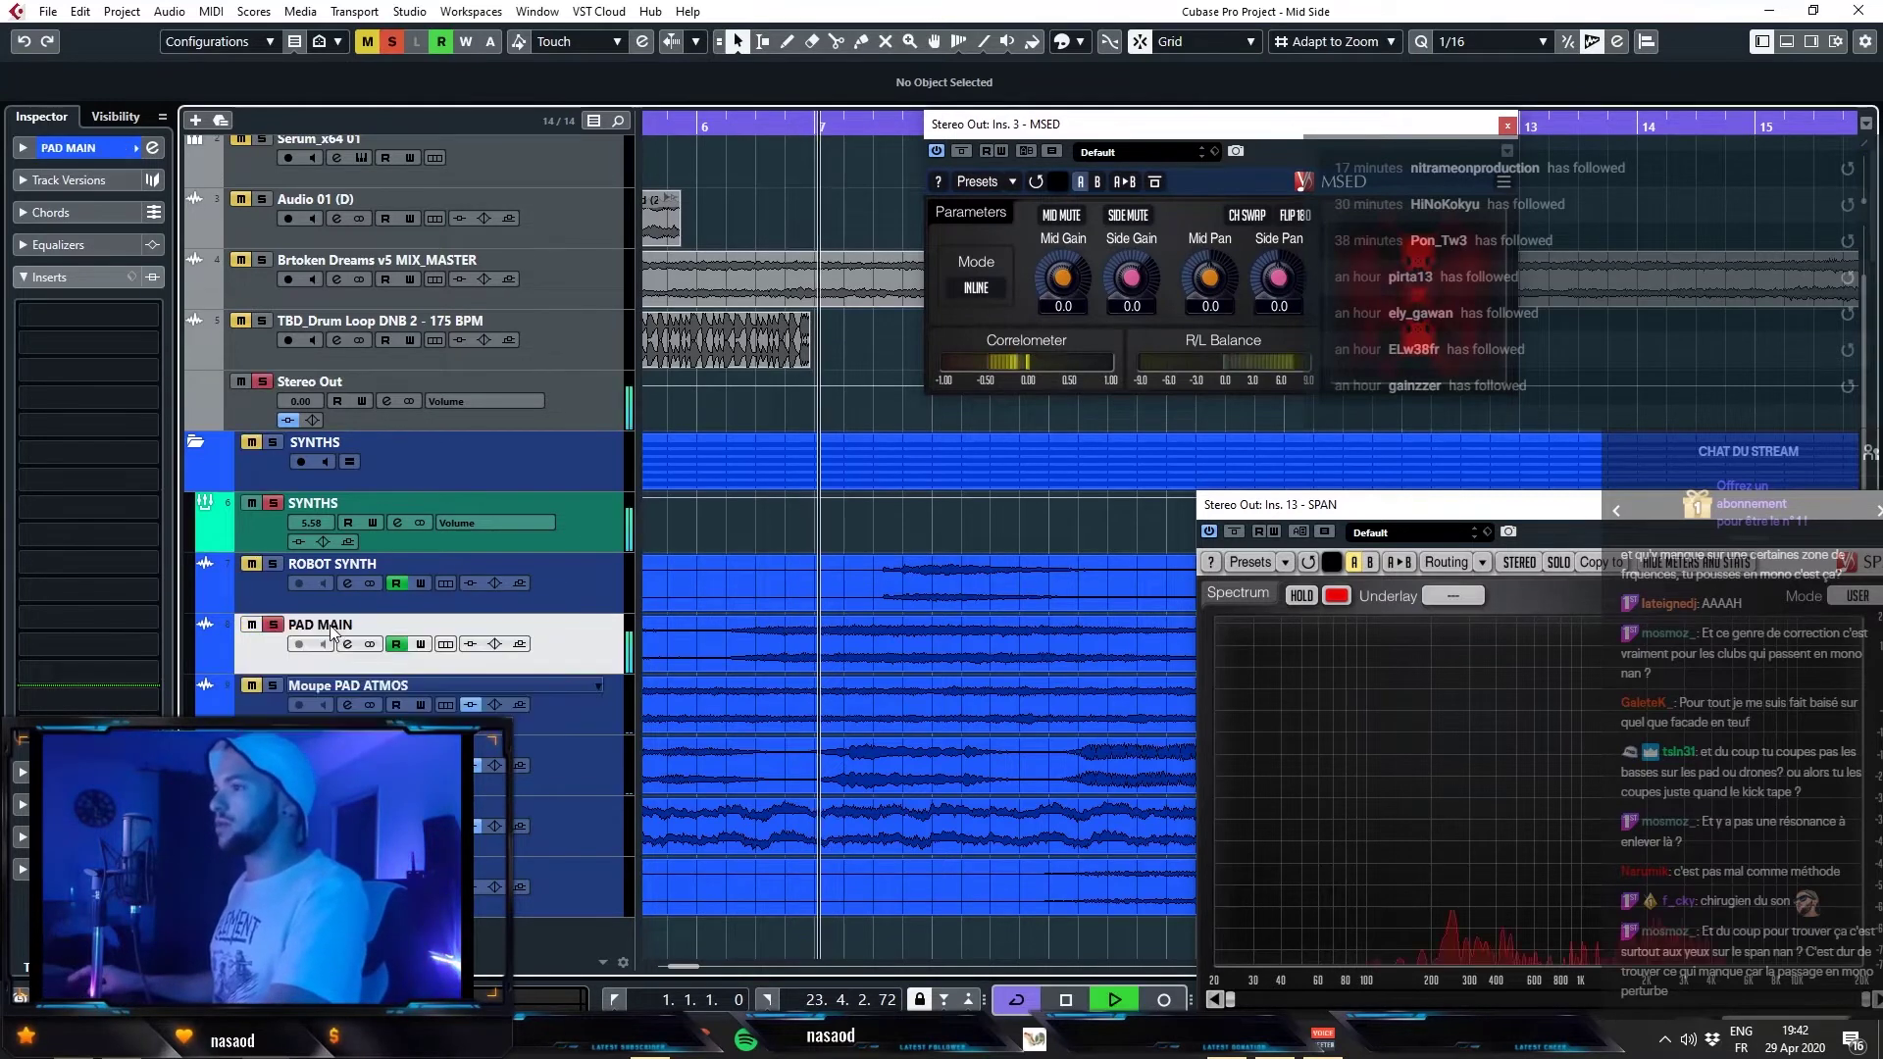
key(space)
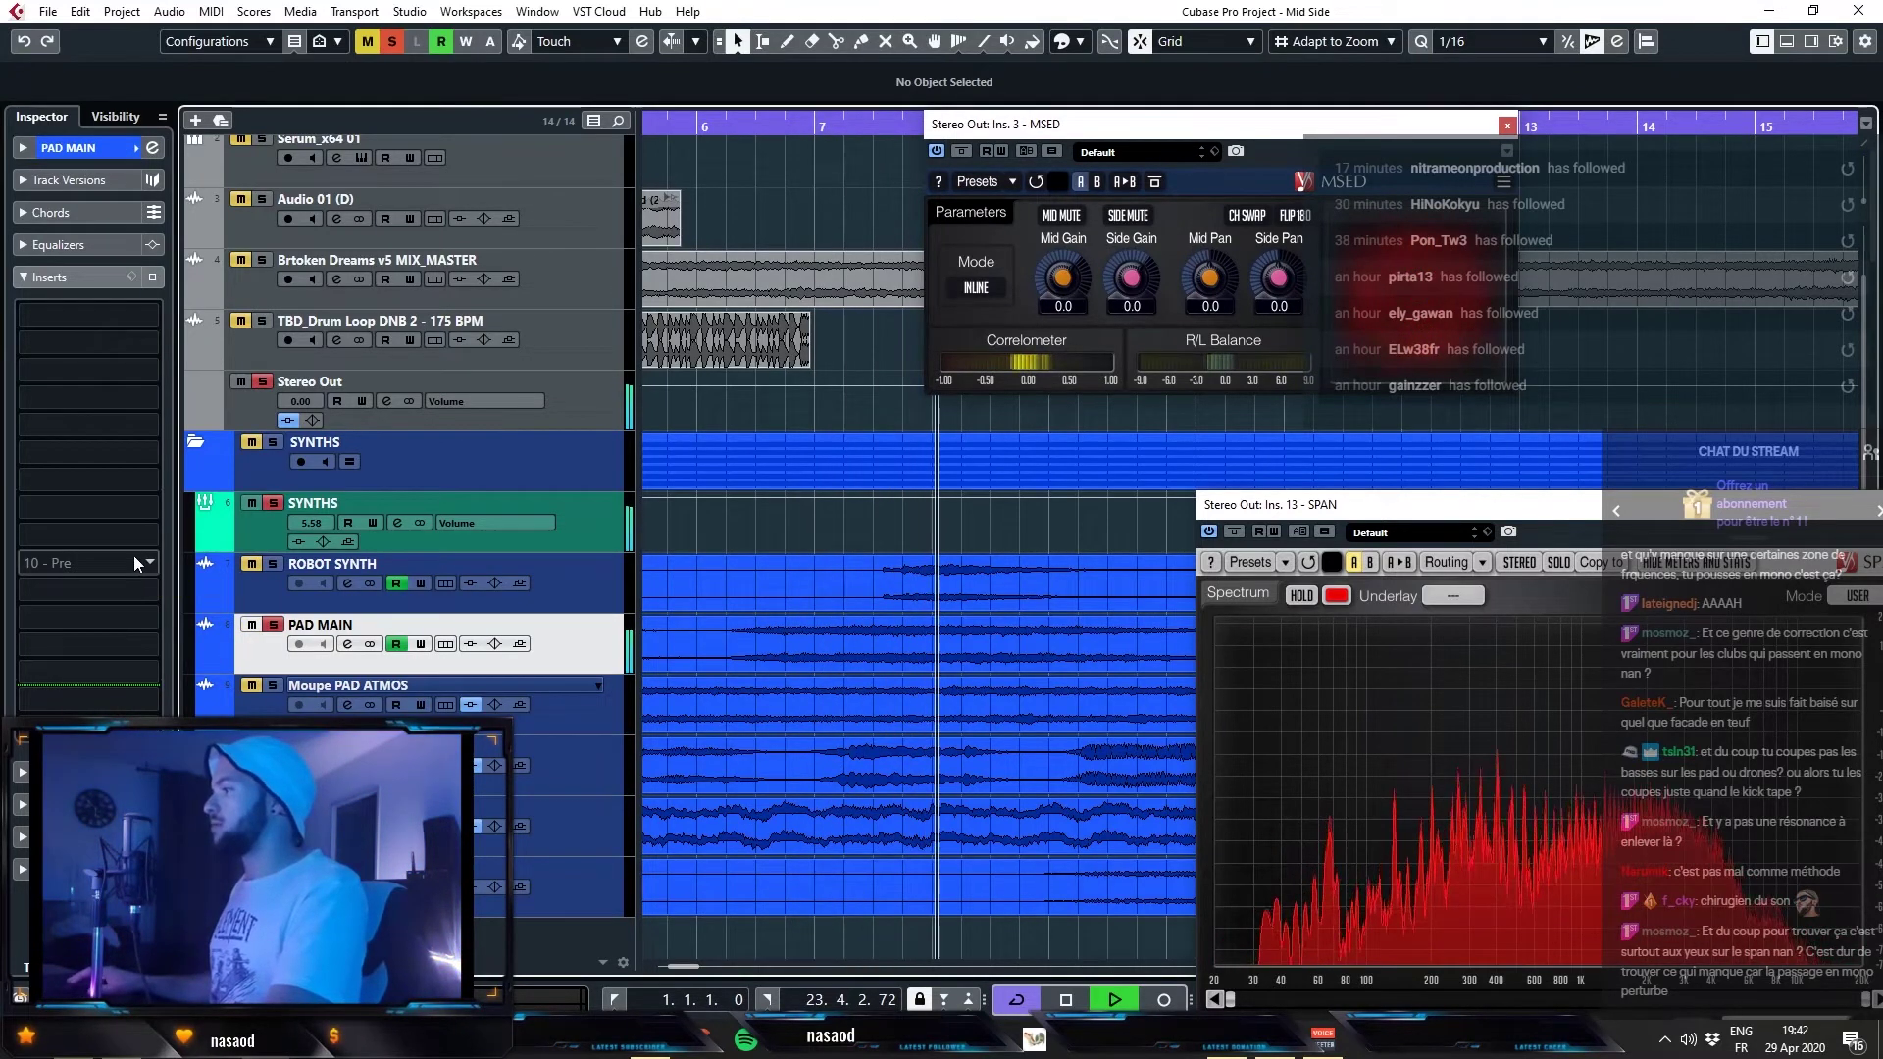
key(space)
- Insert FabFilter Pro-Q 2 on the PAD MAIN track and start playback with its spectrum showing
click(108, 326)
text(pr)
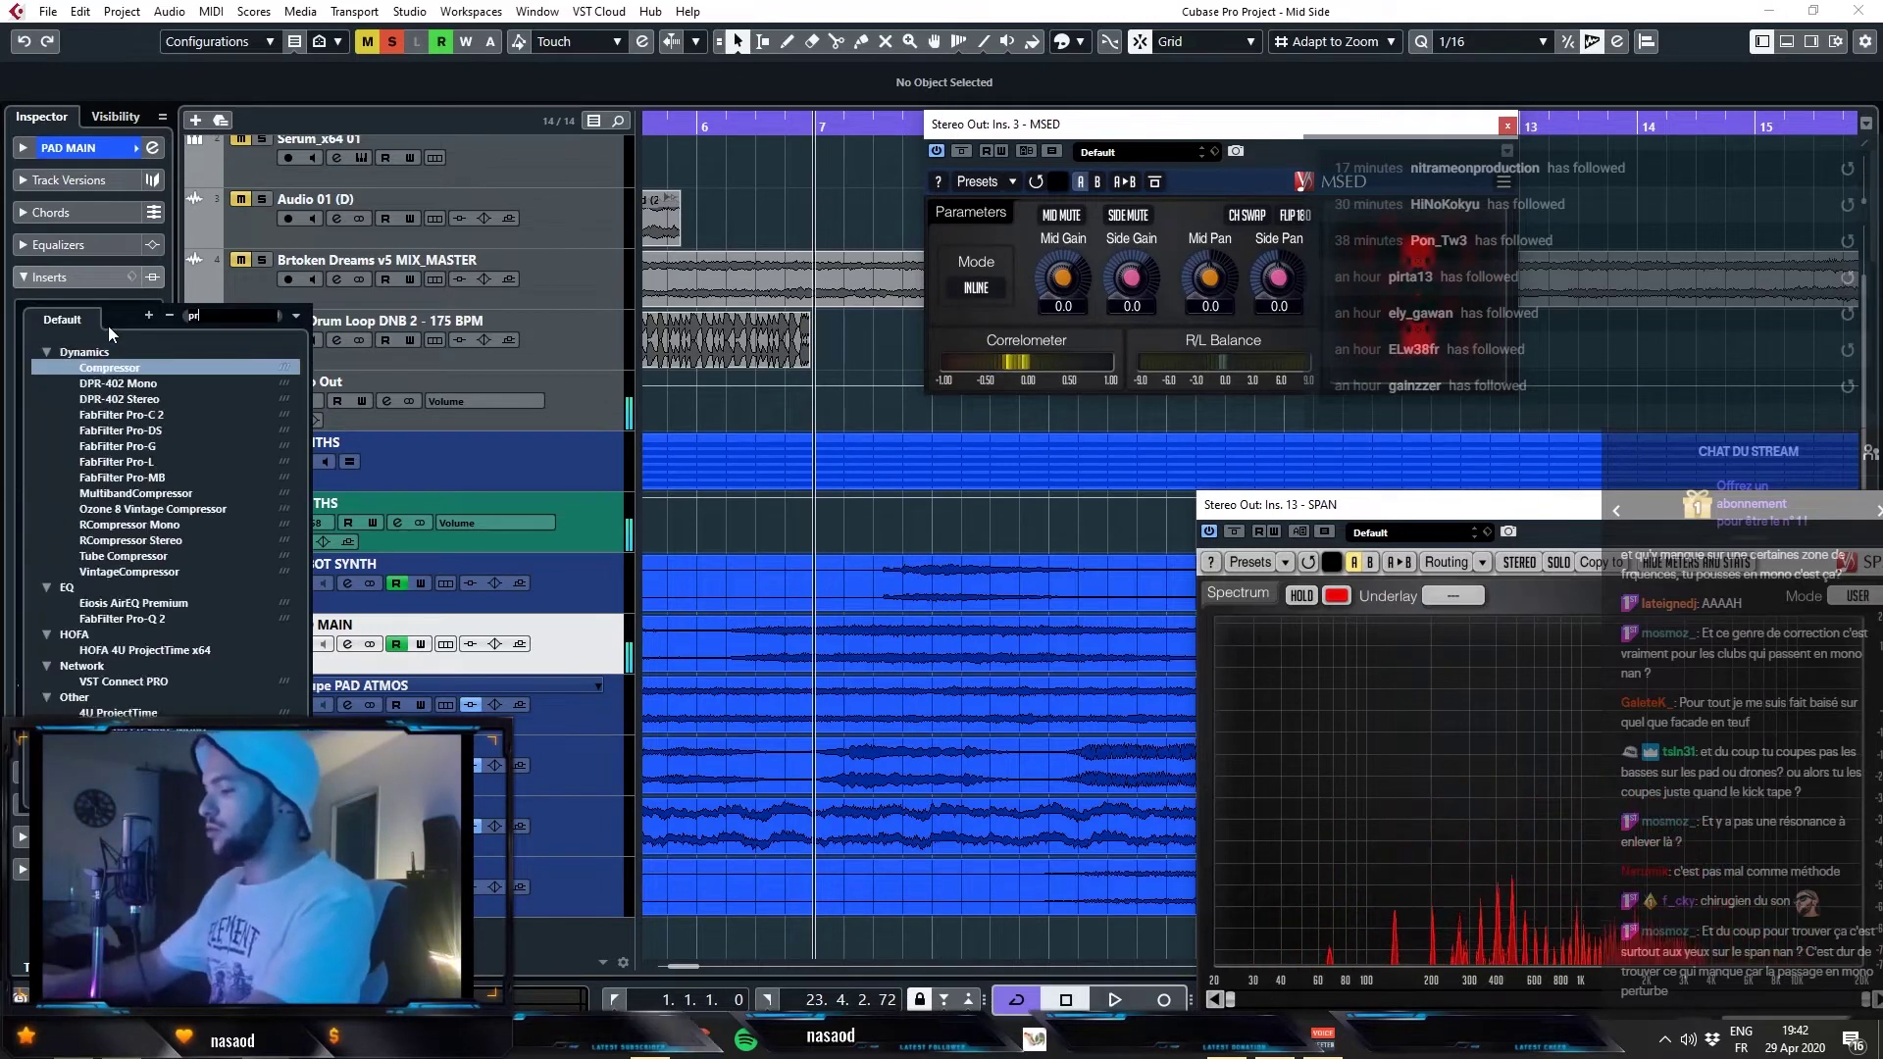
key(Return)
key(space)
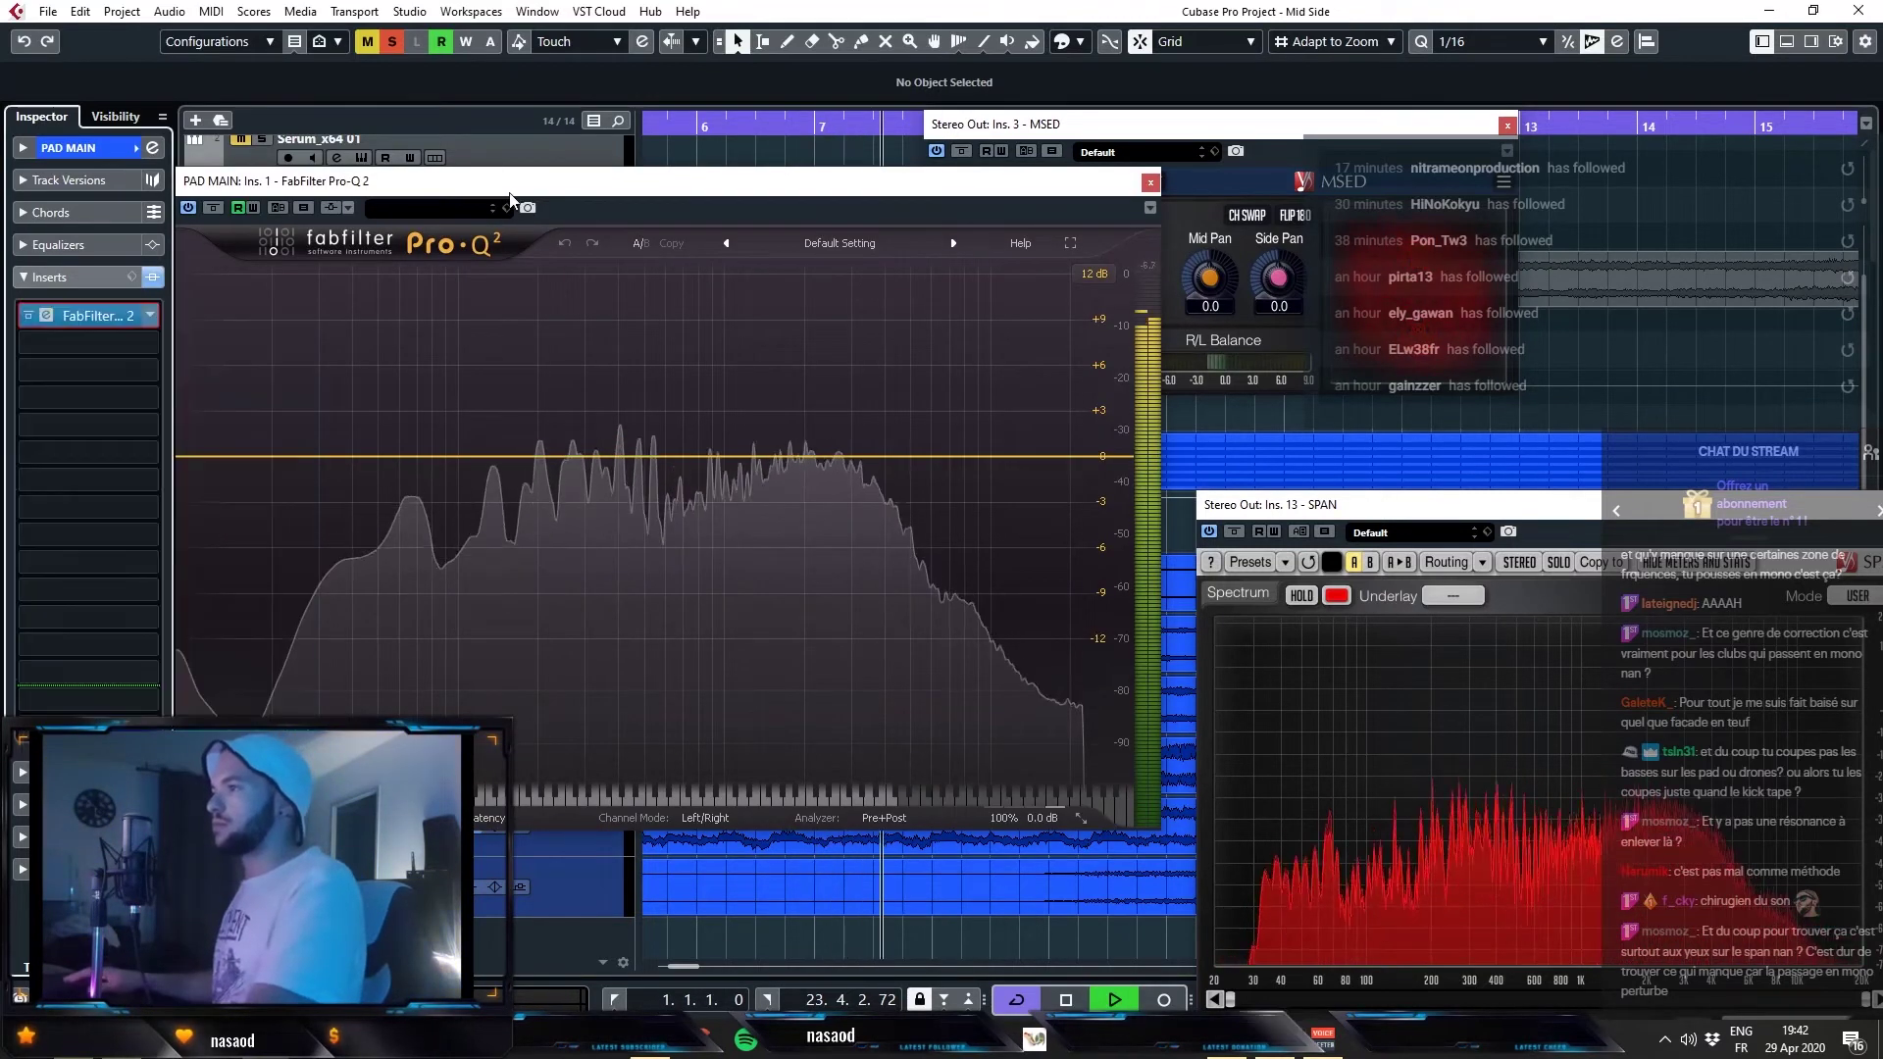
- Add a low cut at about 87 Hz and a narrow 2.26 dB bell cut near 425 Hz on PAD MAIN
click(462, 457)
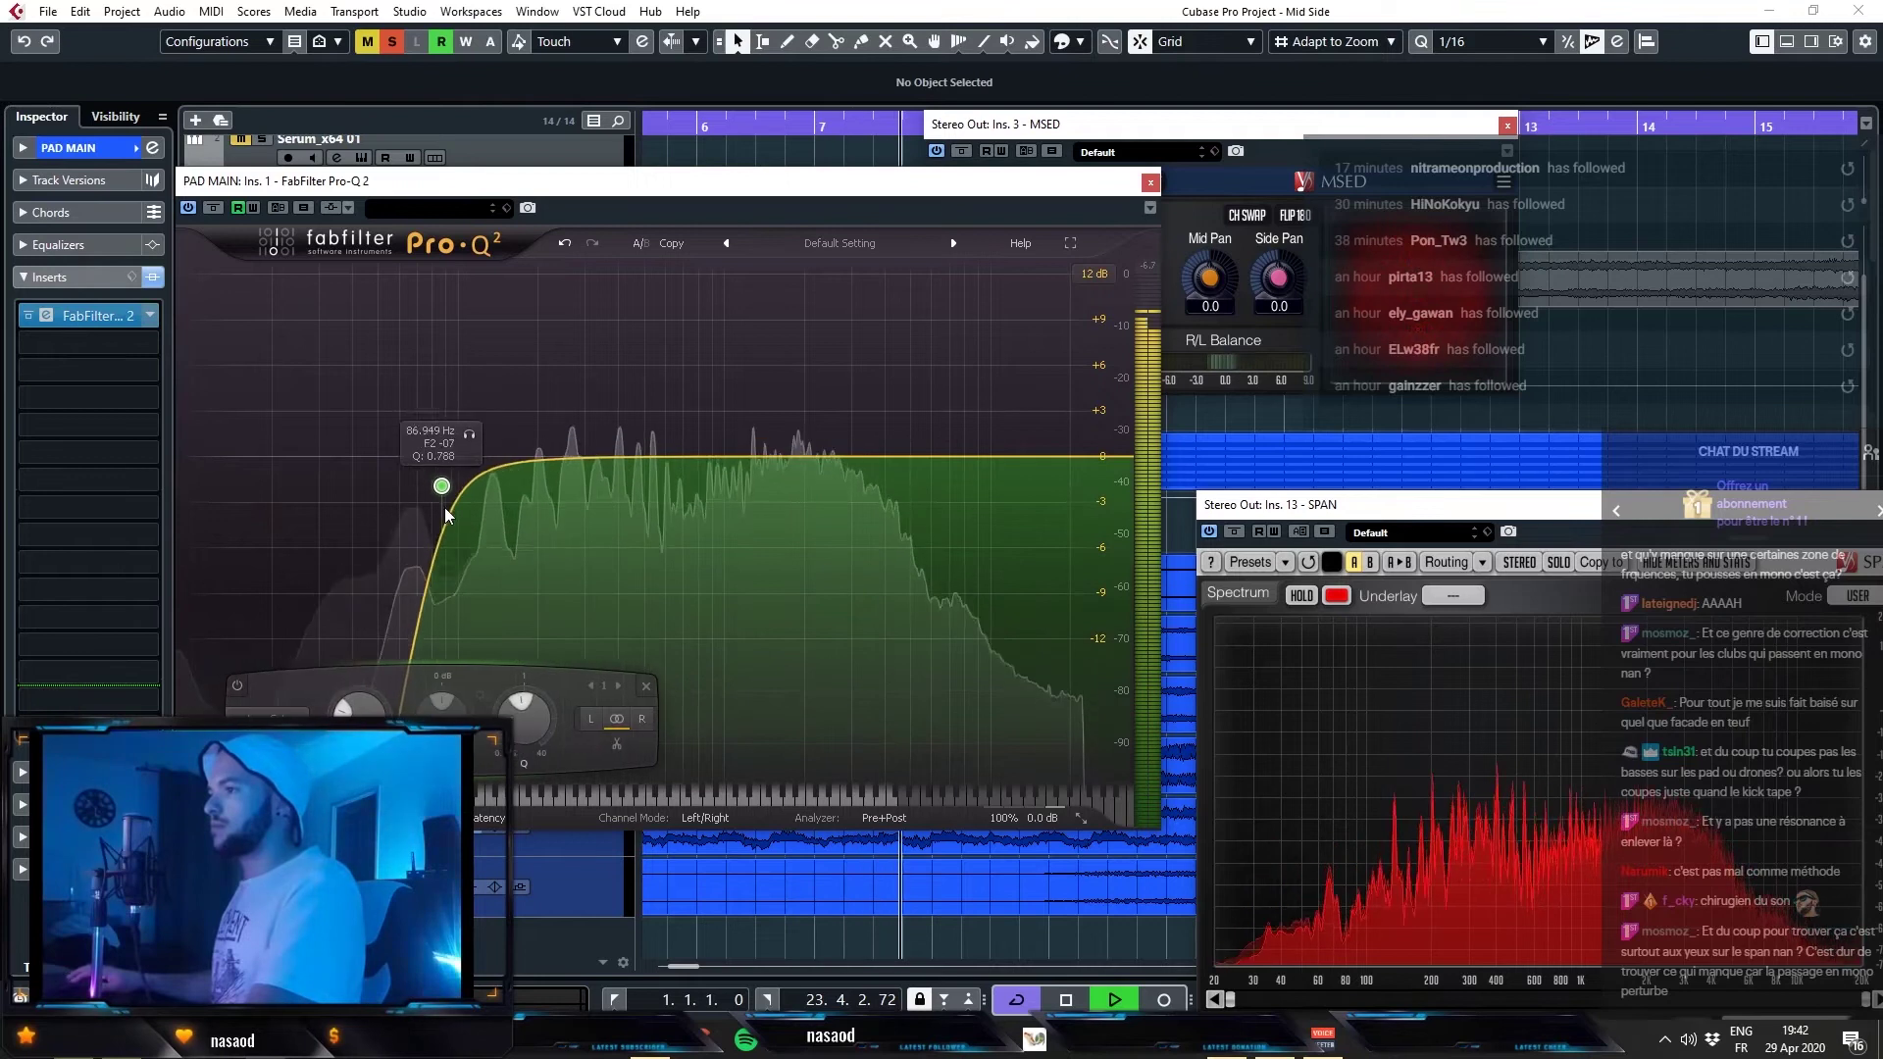
mouse_move(628, 456)
mouse_down()
mouse_move(534, 410)
mouse_move(611, 383)
mouse_move(620, 341)
mouse_move(626, 522)
mouse_move(598, 506)
mouse_move(628, 514)
mouse_move(624, 489)
mouse_up()
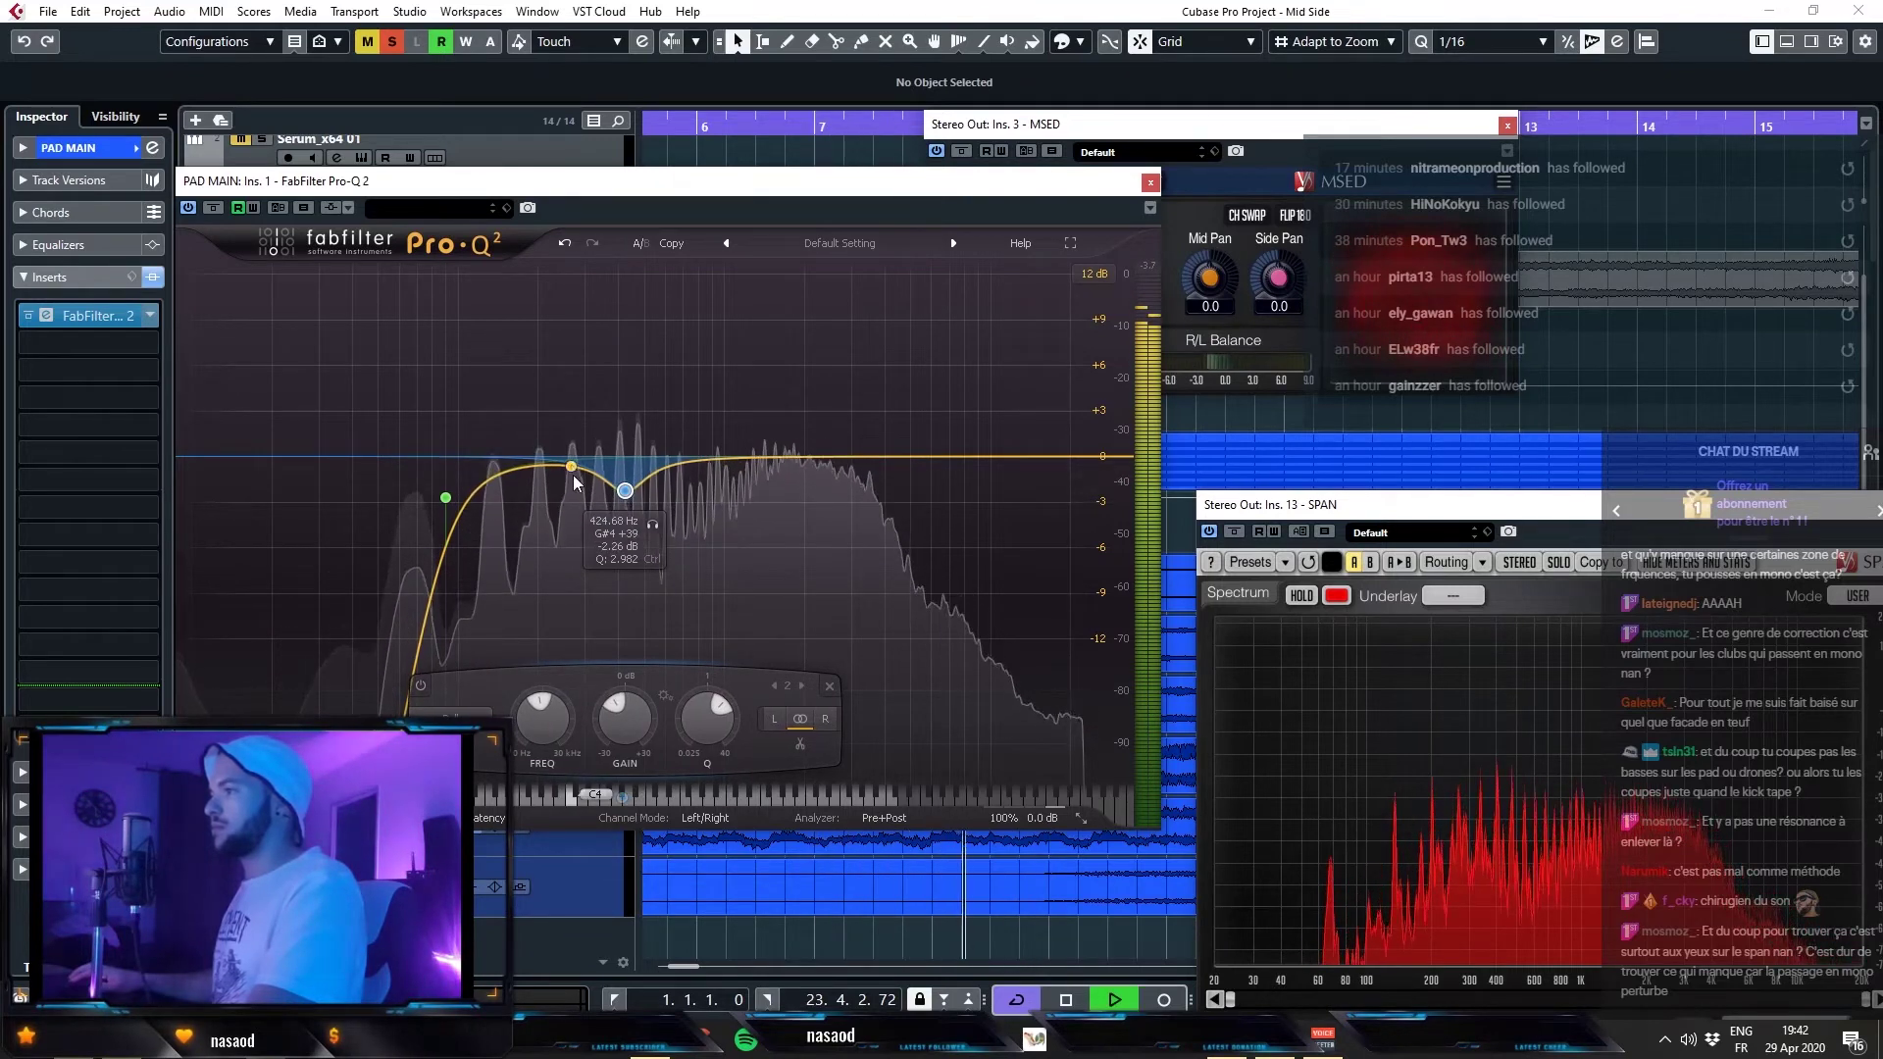
key(space)
- Audition PAD MAIN first in full stereo and then with the side signal muted in MSED
click(1247, 130)
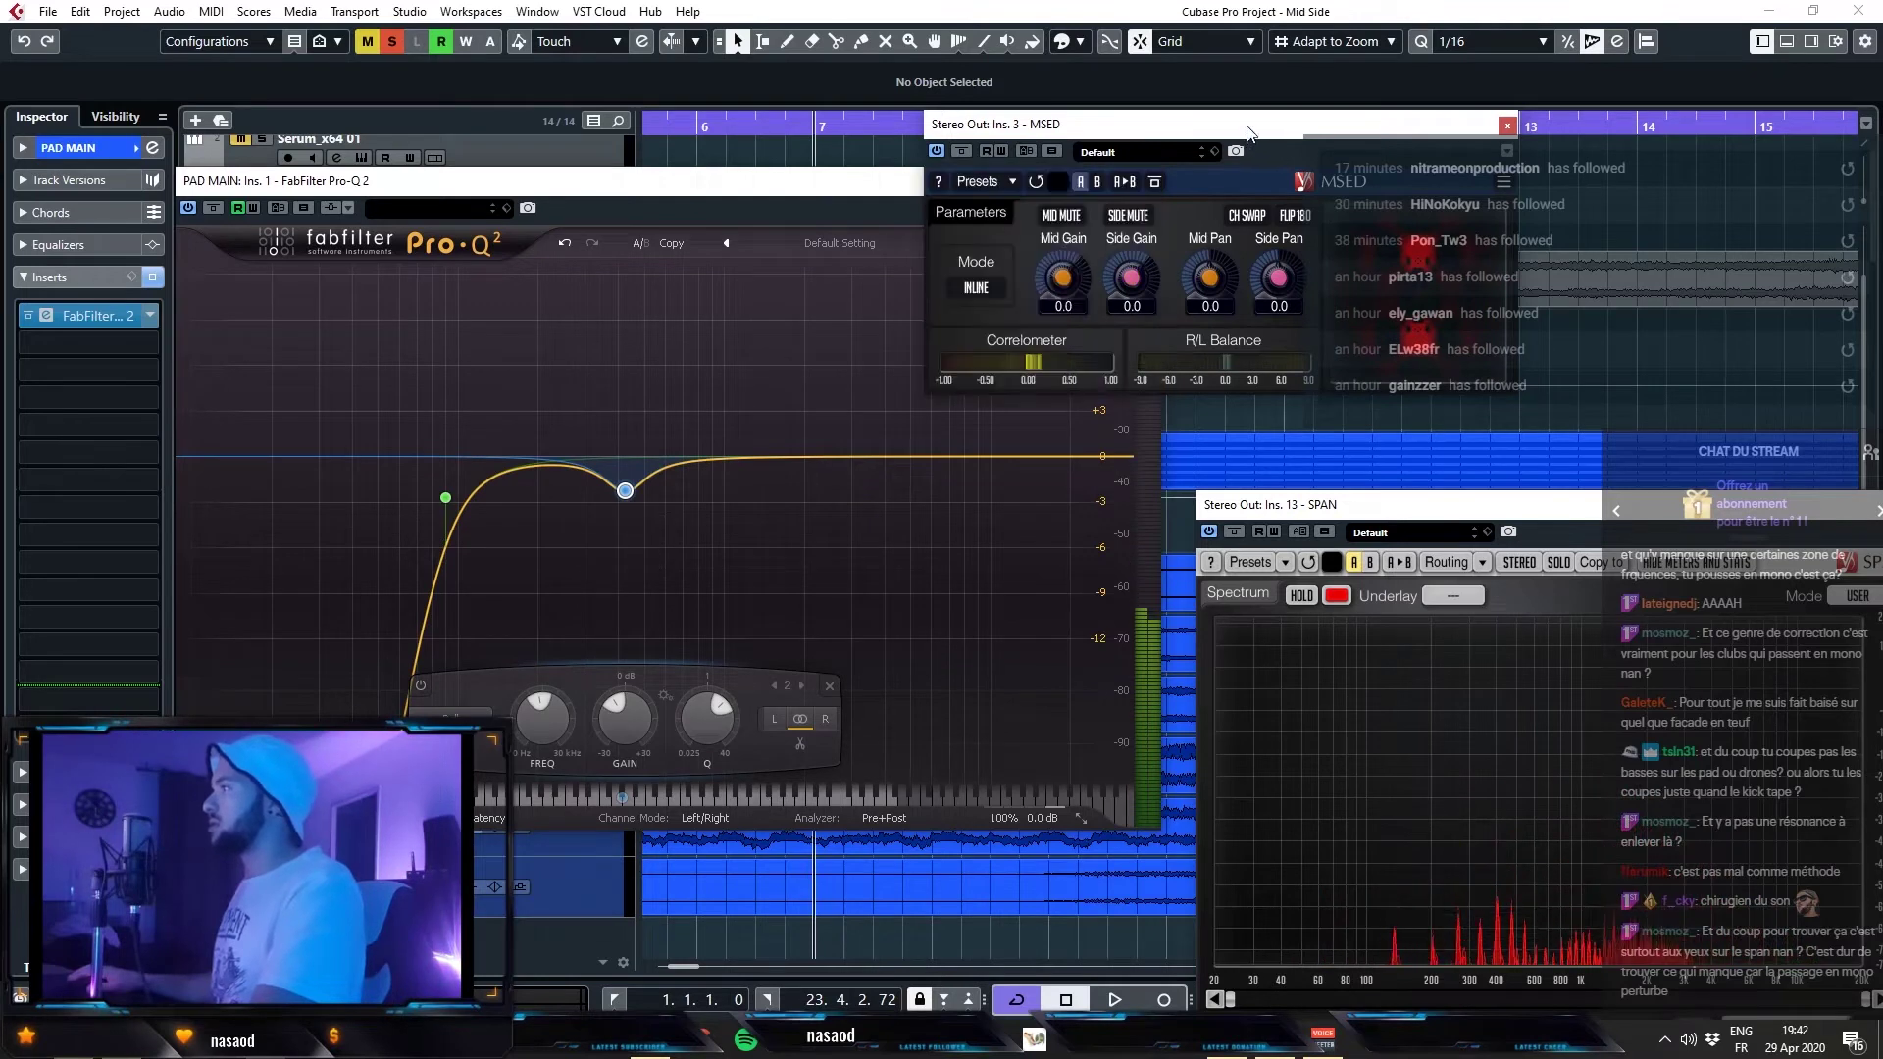
key(space)
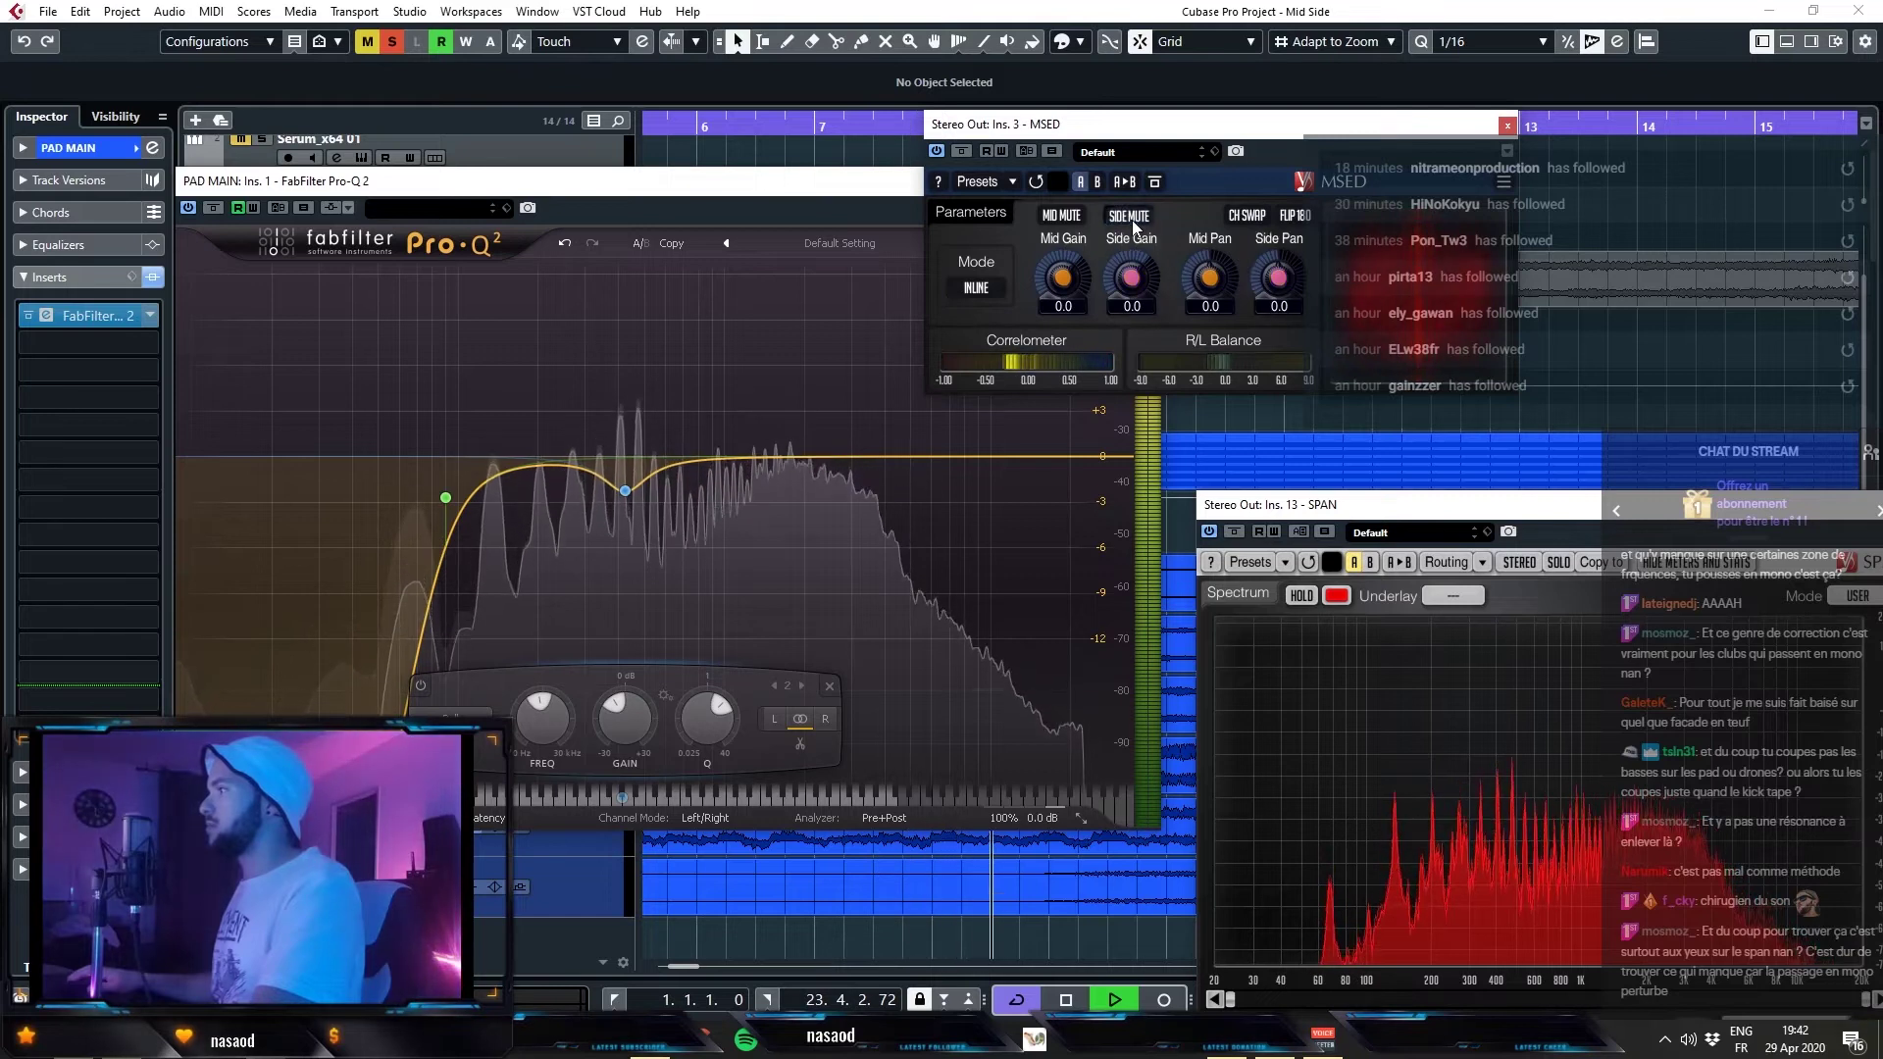
click(1130, 216)
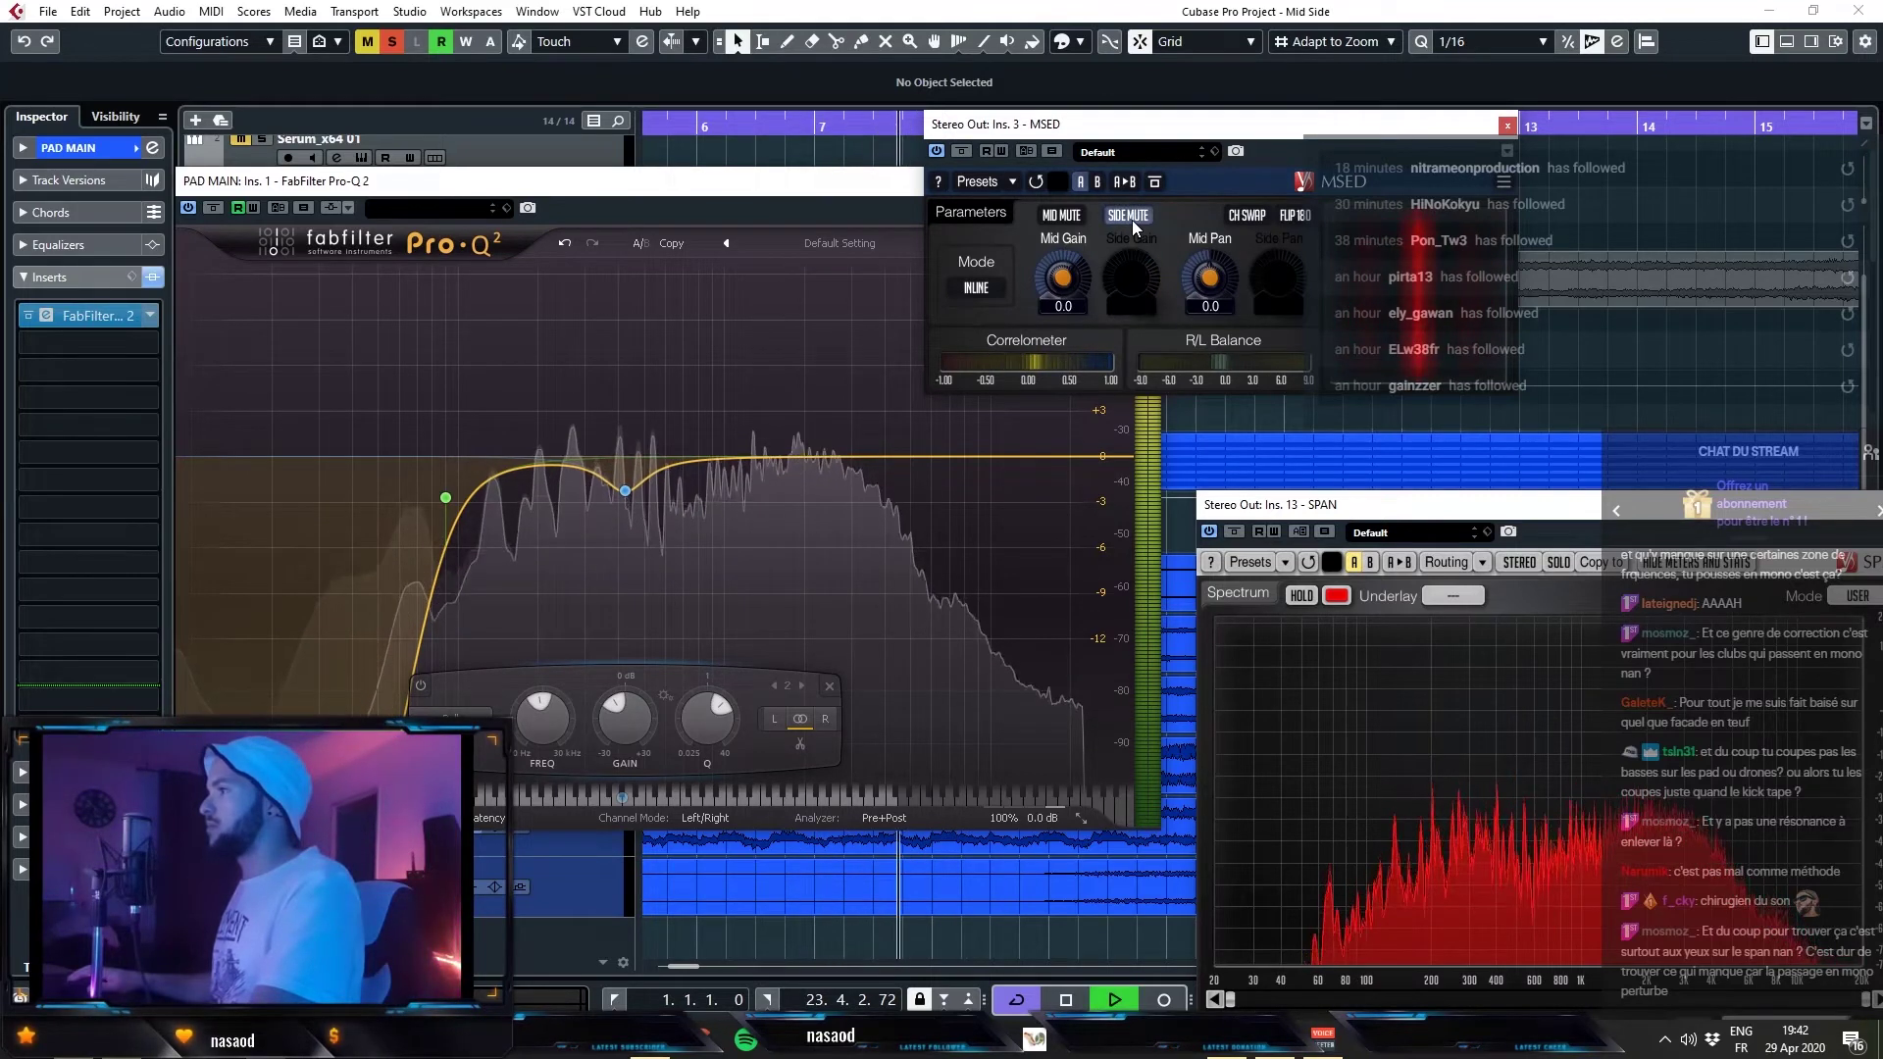
key(space)
- Add a mid-channel bell boost of about 3 dB near 1205 Hz and compare PAD MAIN using MSED's side mute
drag(844, 457, 747, 410)
key(space)
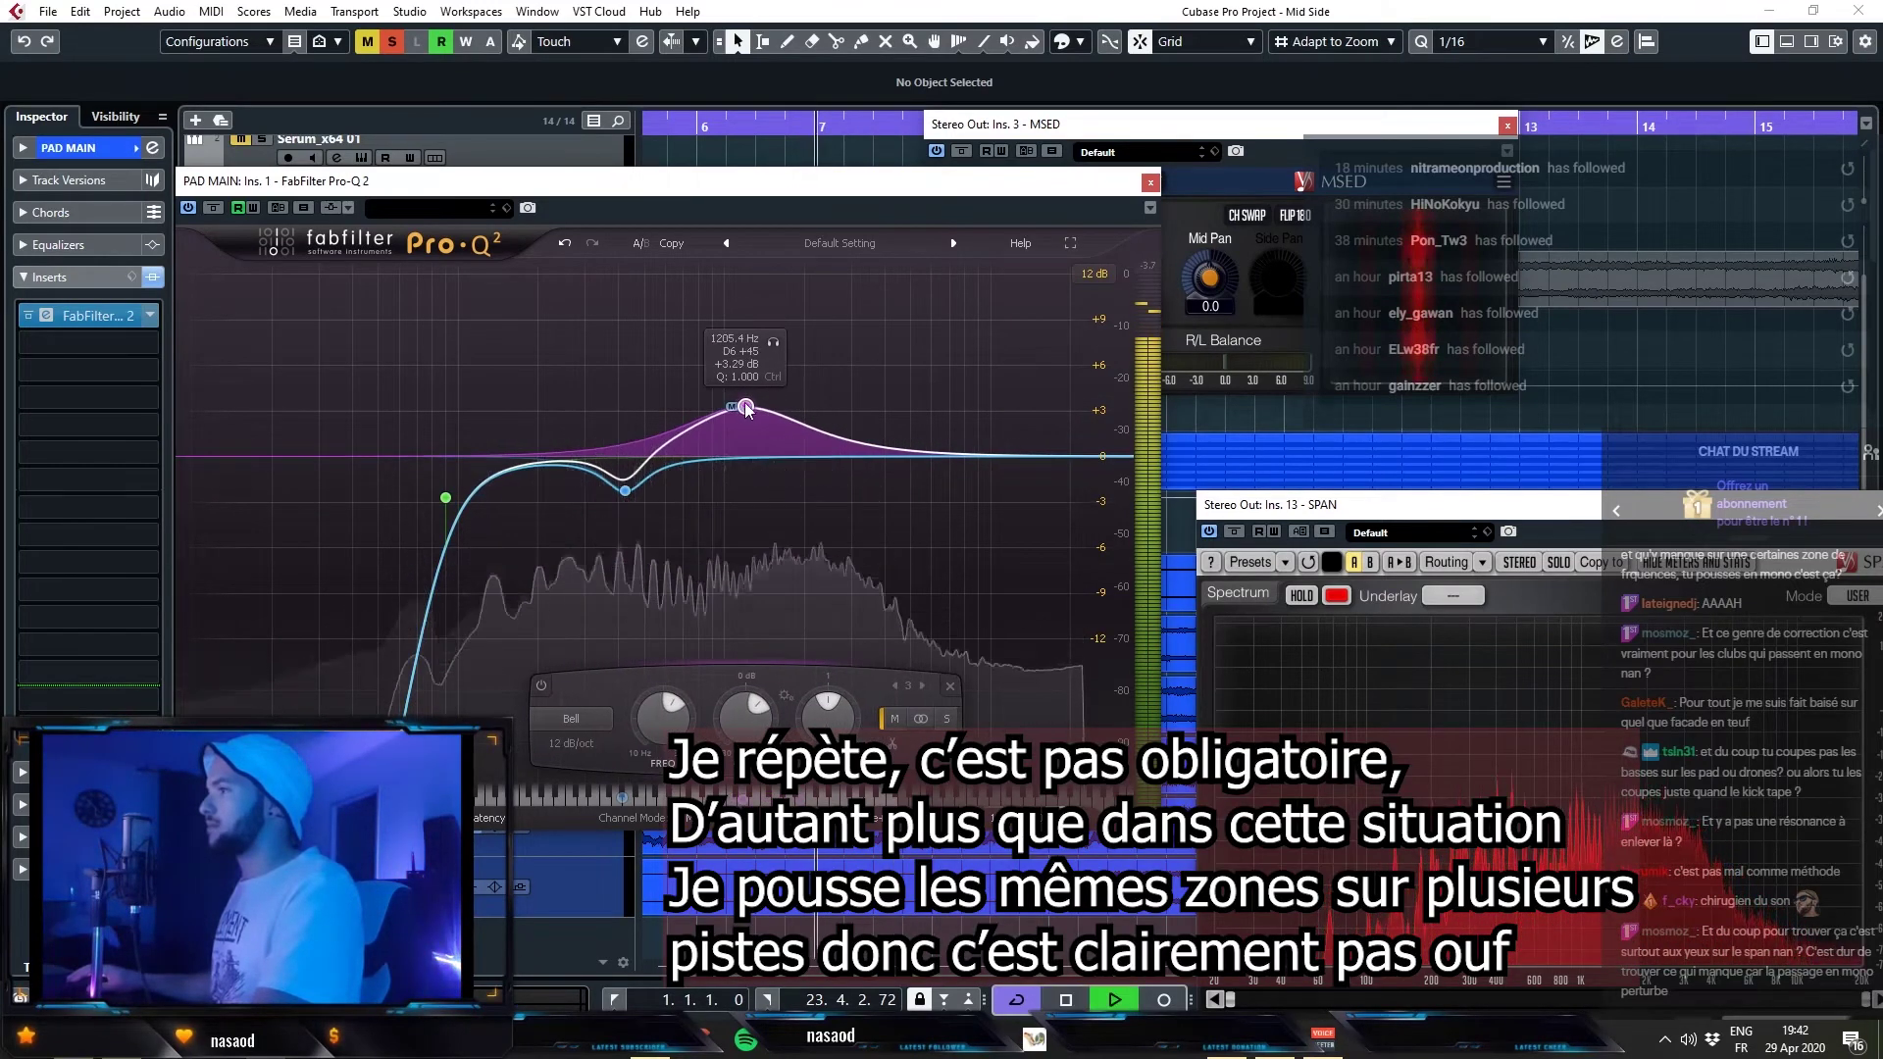
drag(1128, 123, 1128, 130)
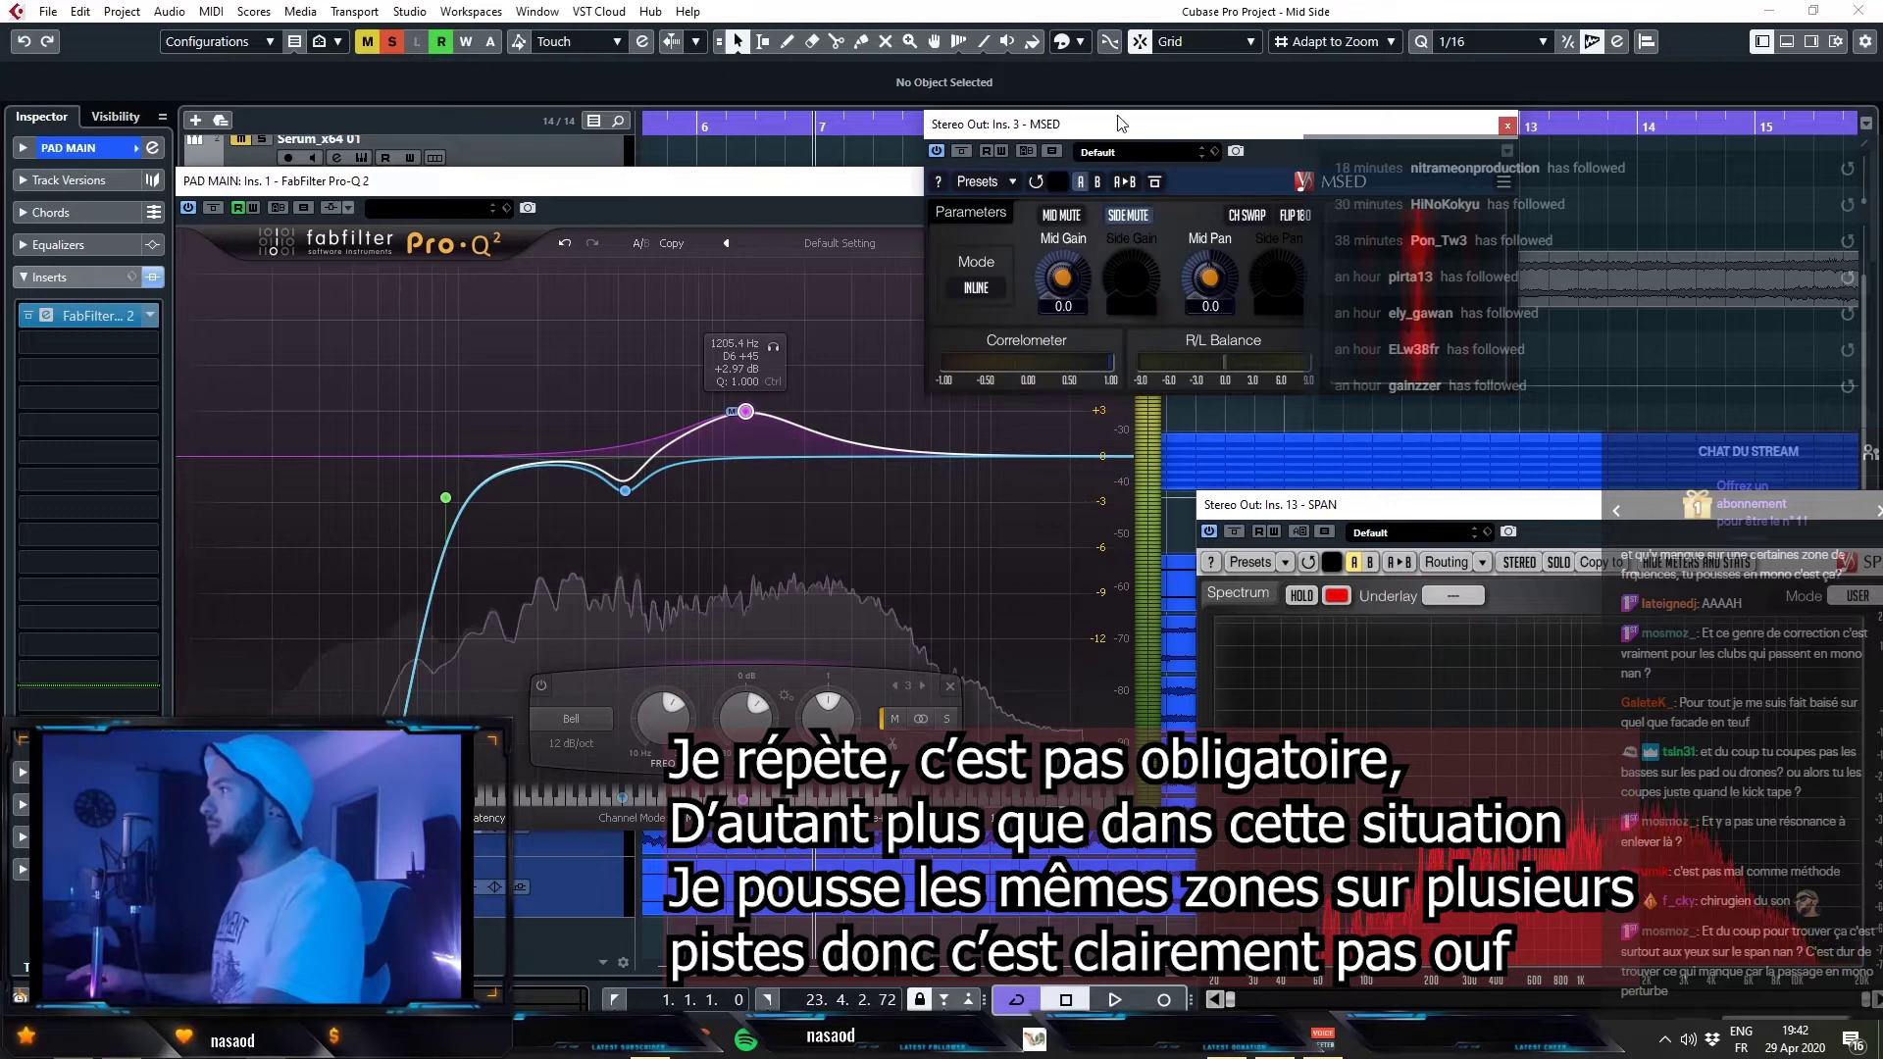
click(1143, 225)
click(1142, 224)
click(1143, 224)
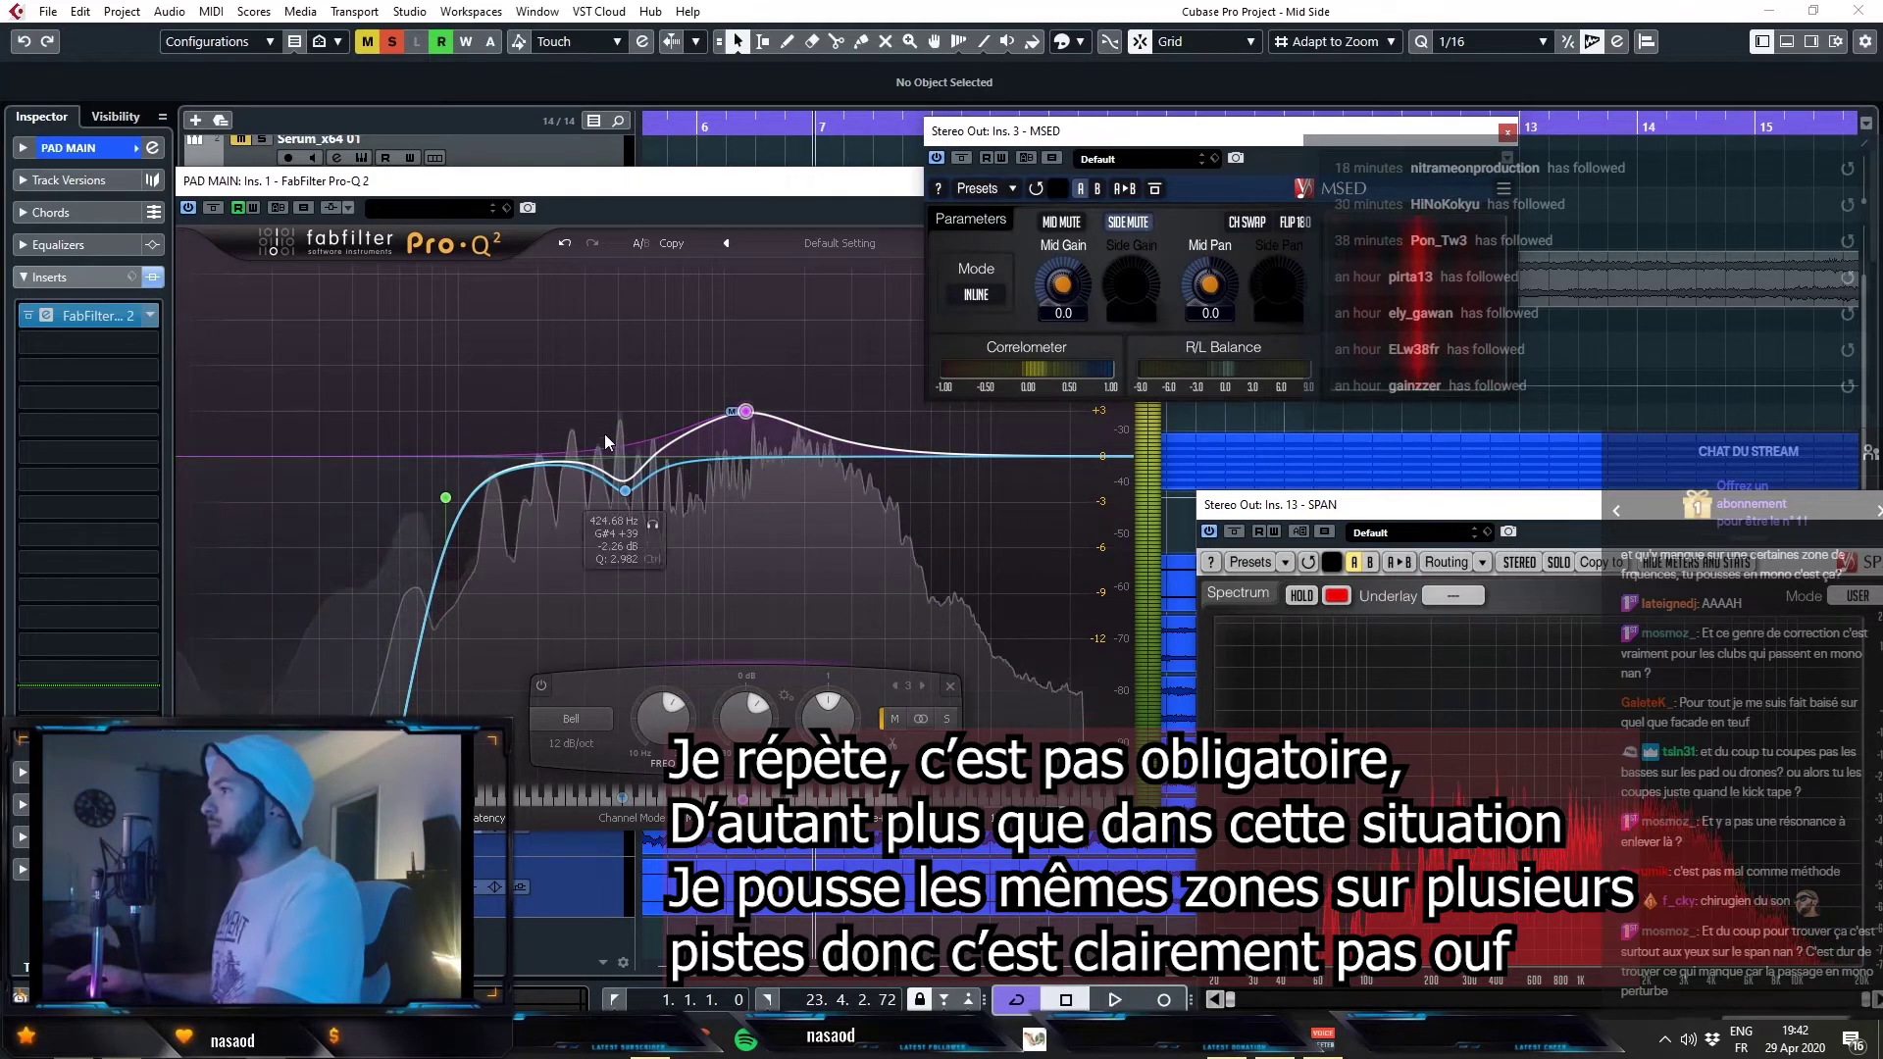
- Shift the mid-channel boost lower in frequency at about +3.9 dB and add a second, smaller mid-channel boost just above the low cut
drag(746, 414, 698, 394)
key(space)
drag(535, 429, 532, 399)
click(1206, 211)
click(1130, 225)
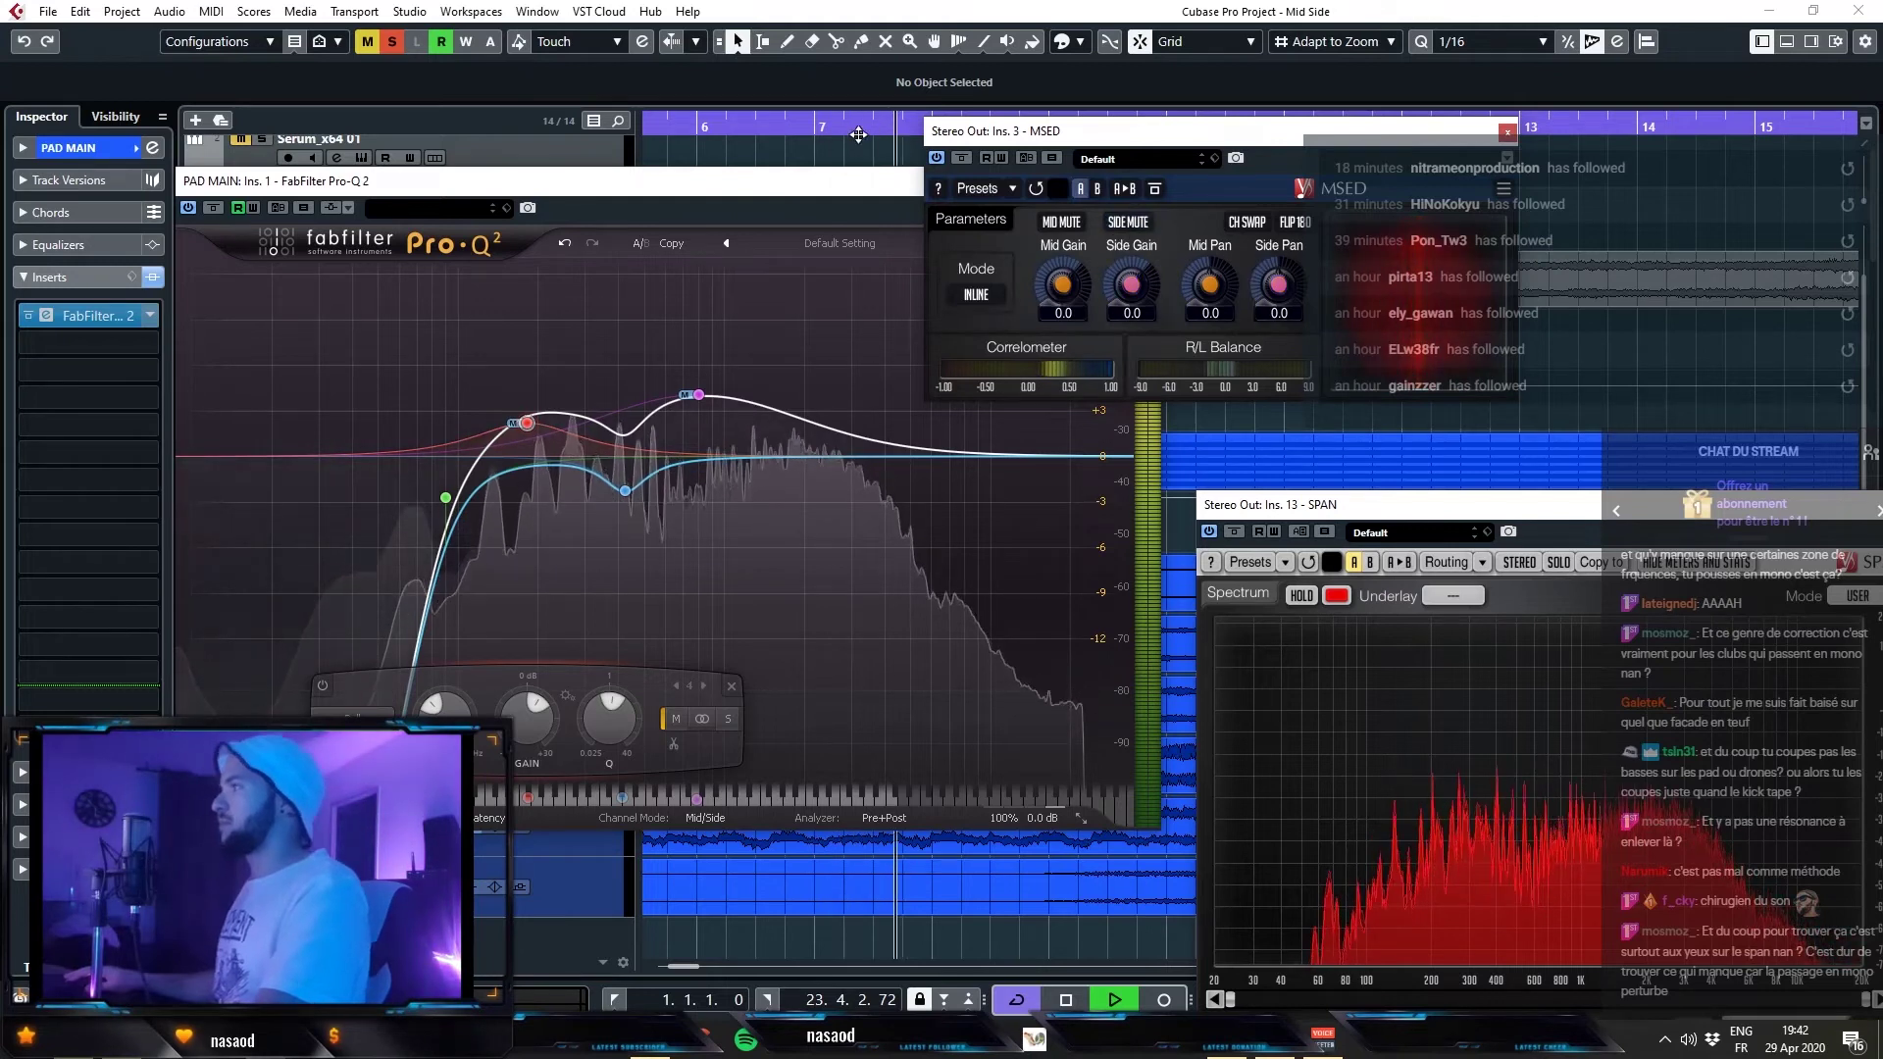
click(699, 395)
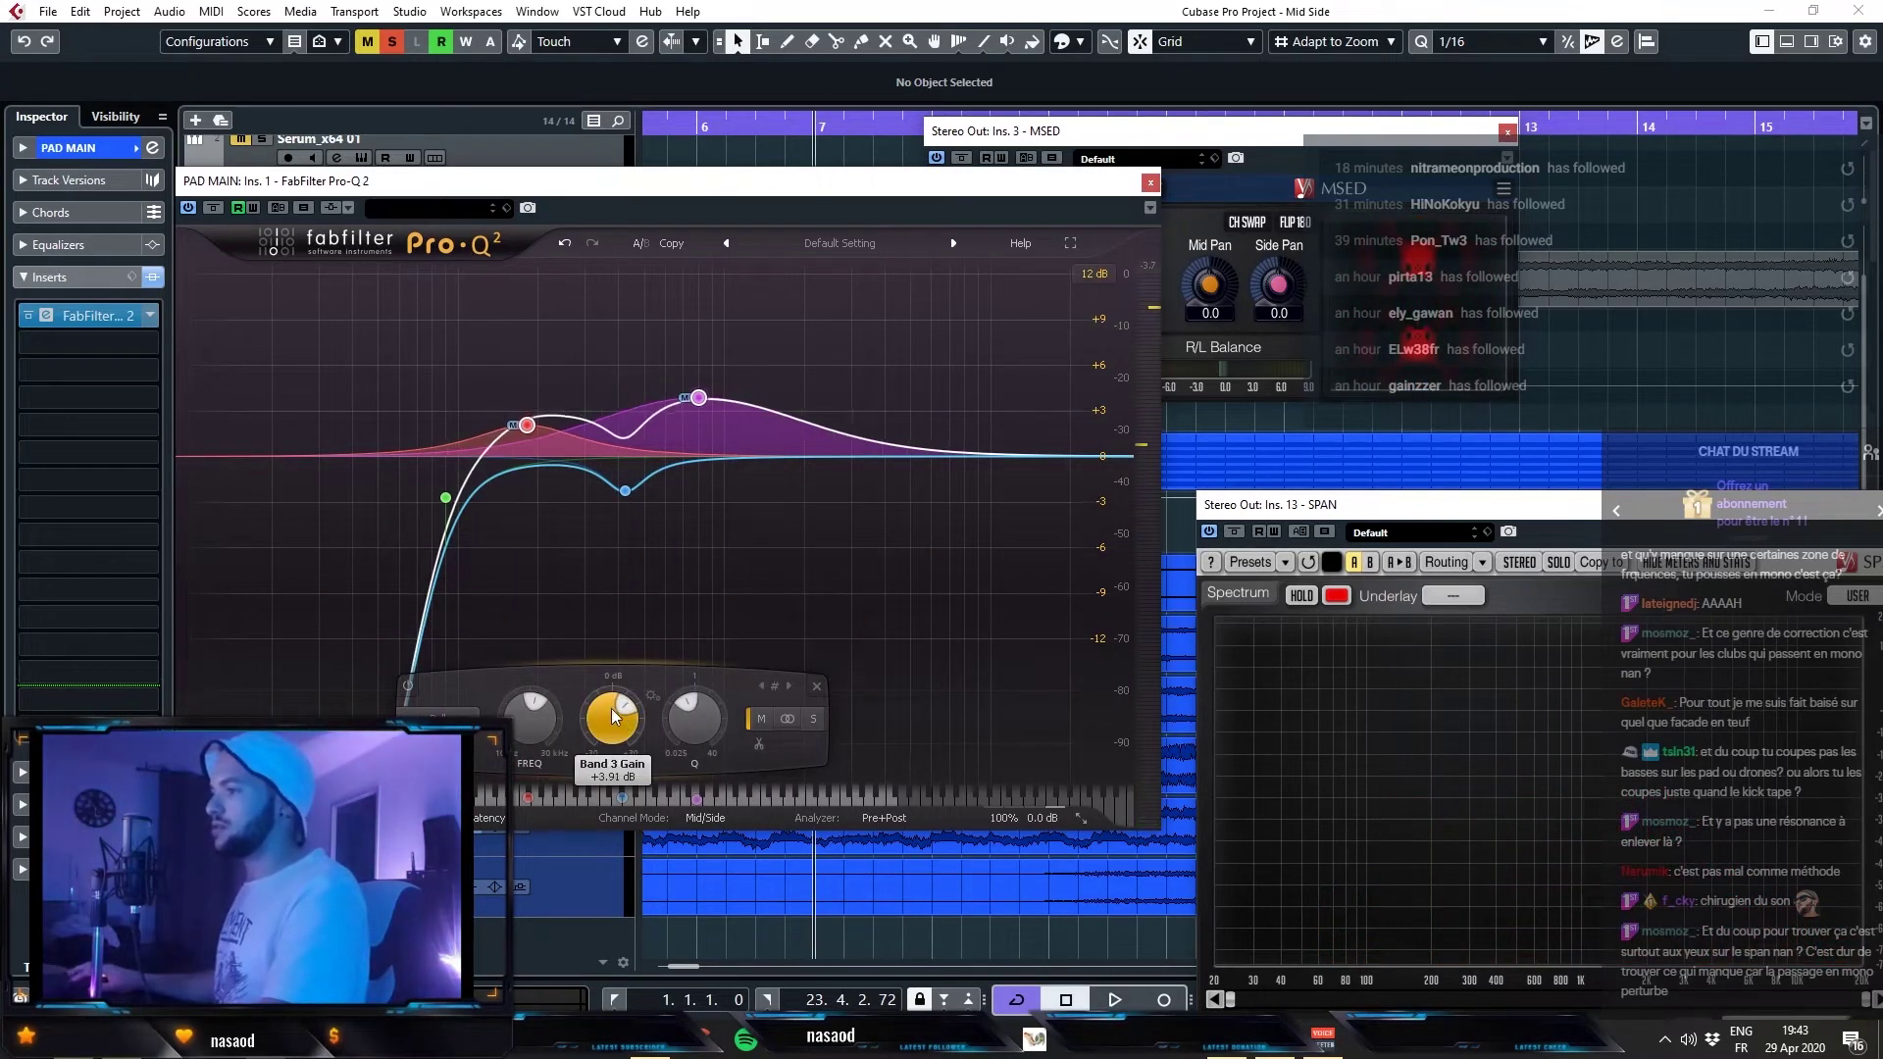
- Close both PAD MAIN and MSED plug-in windows and audition the soloed ROBOT SYNTH track from just before bar 8
click(1150, 183)
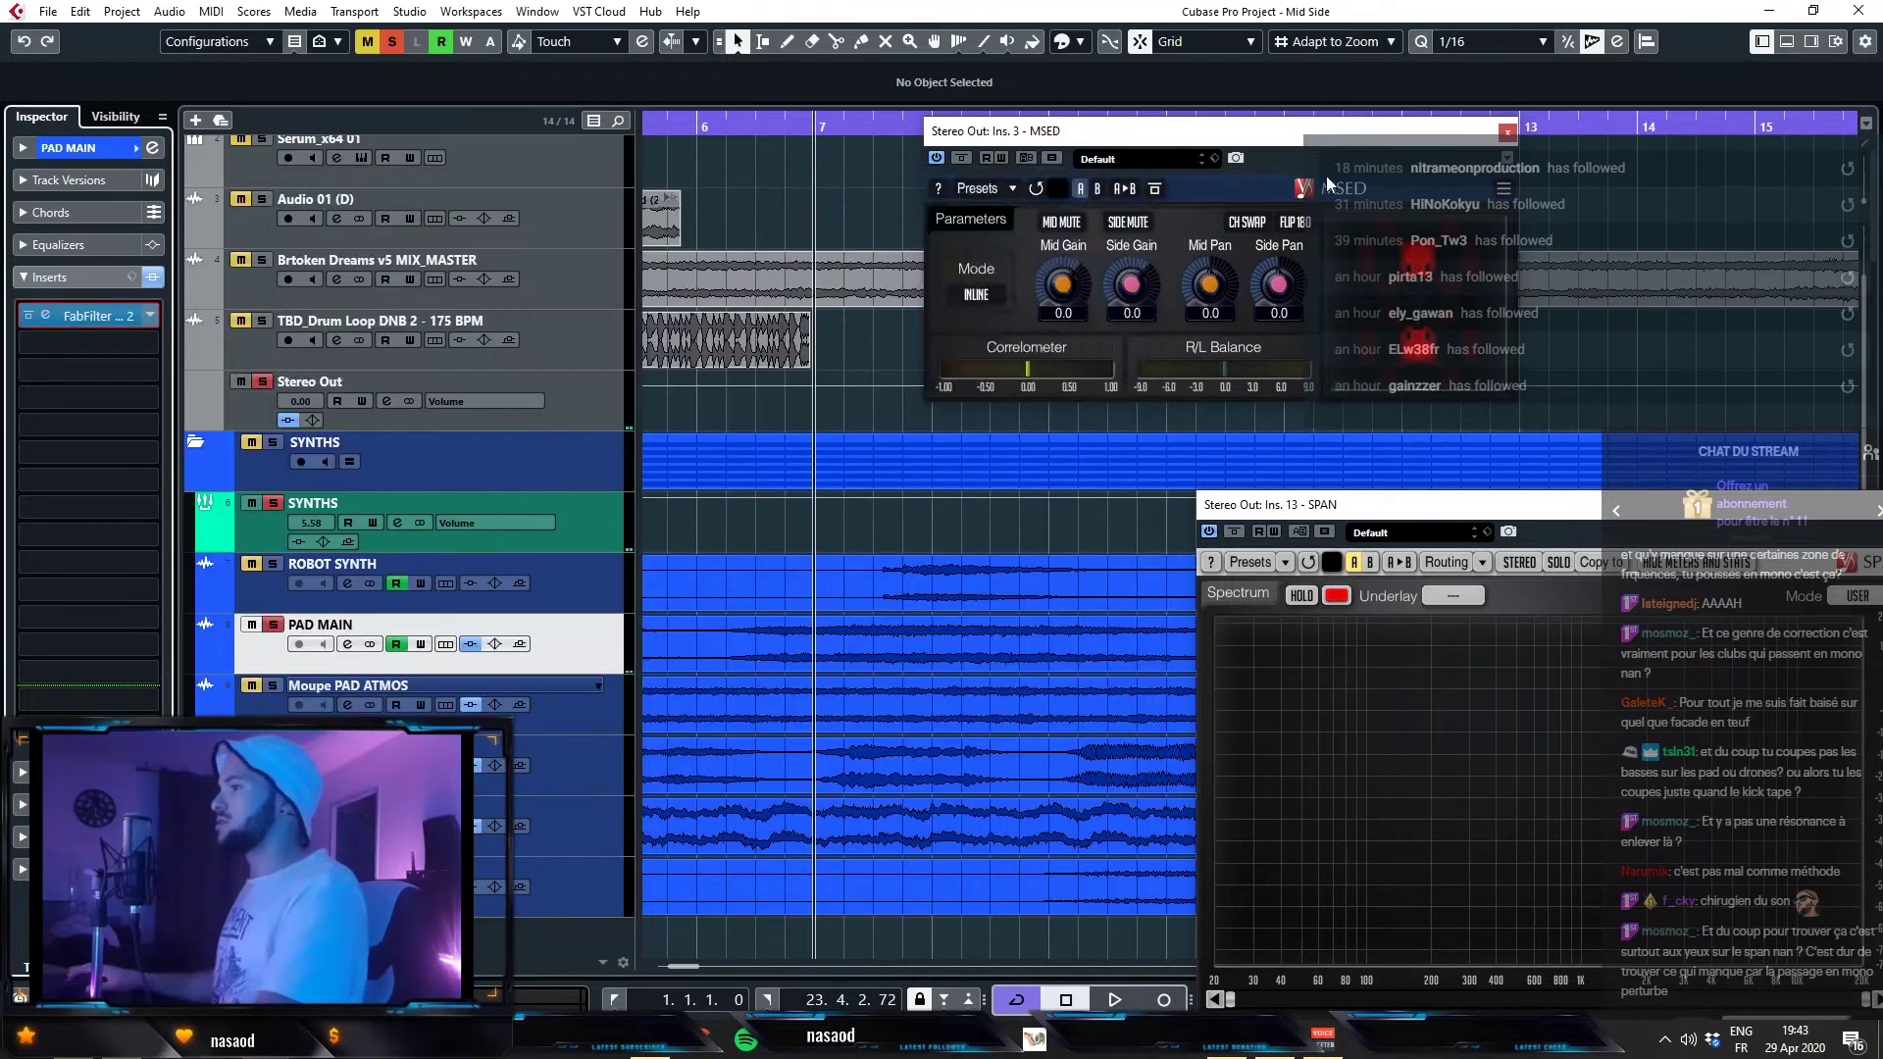
click(1507, 131)
click(526, 556)
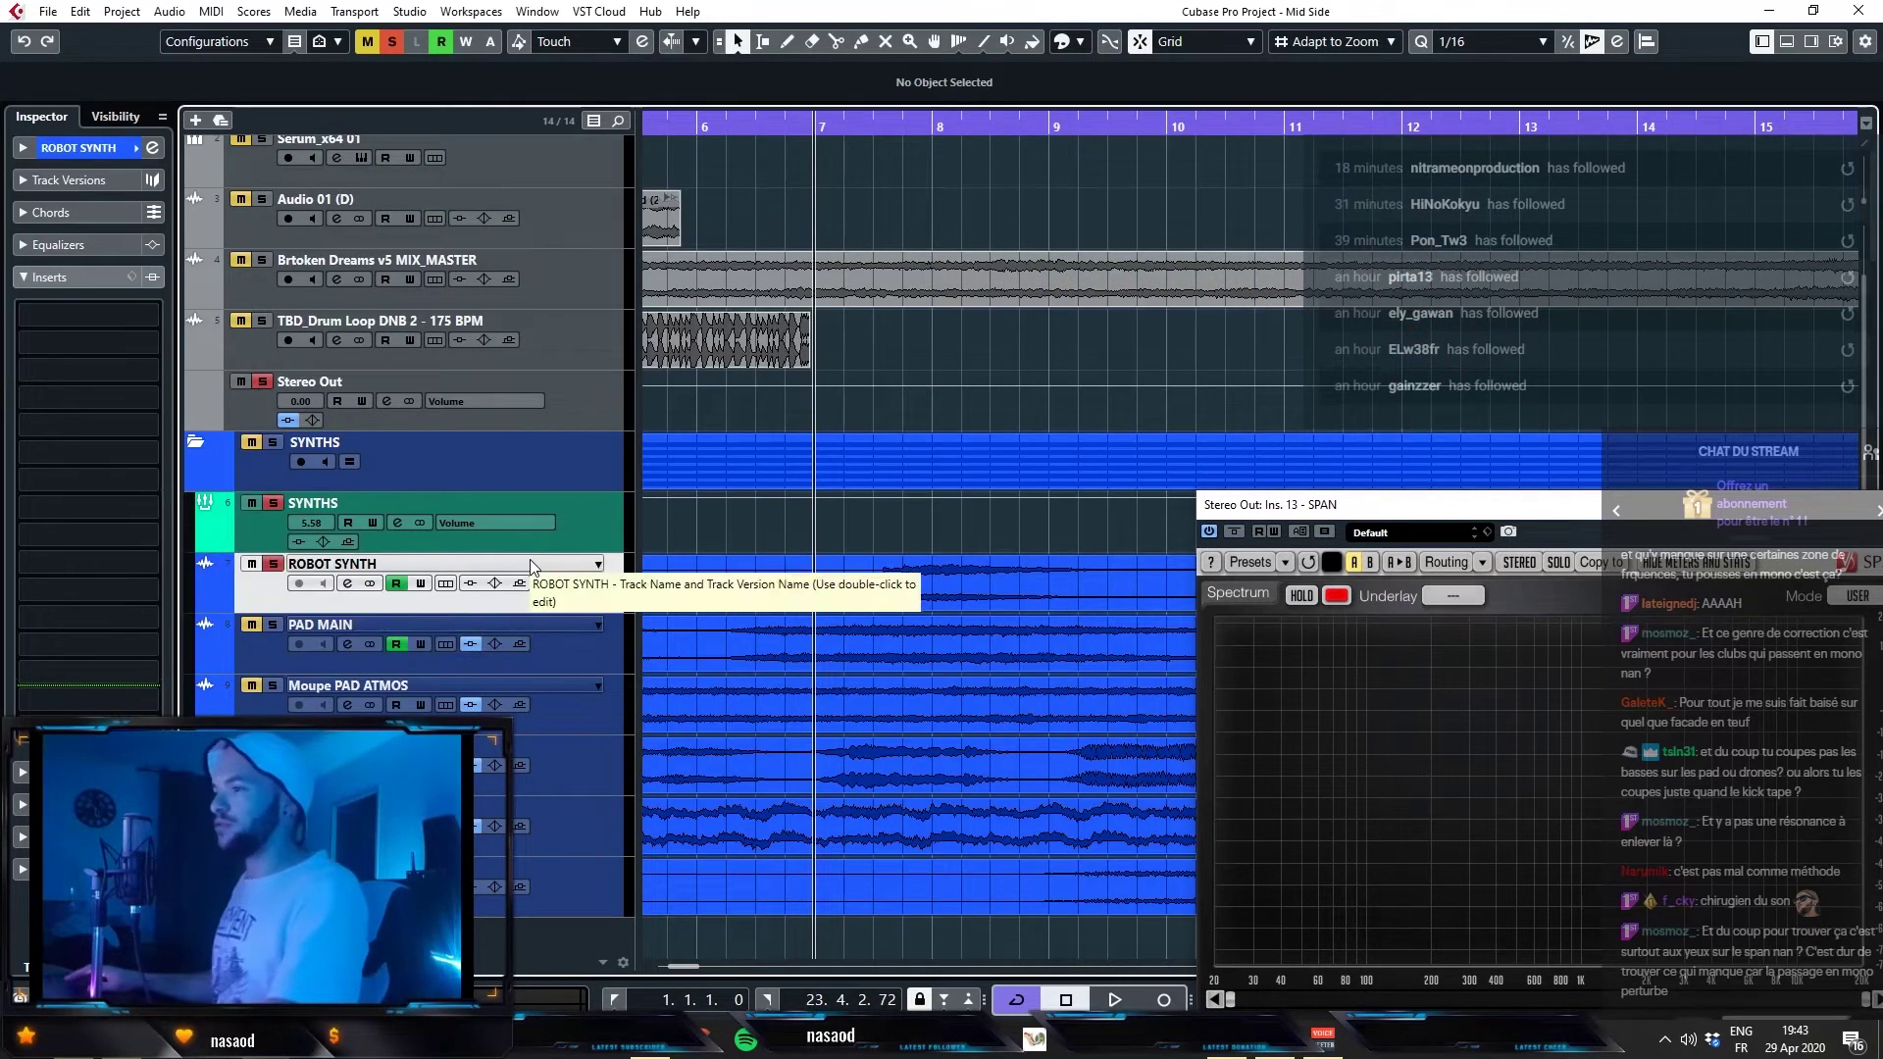
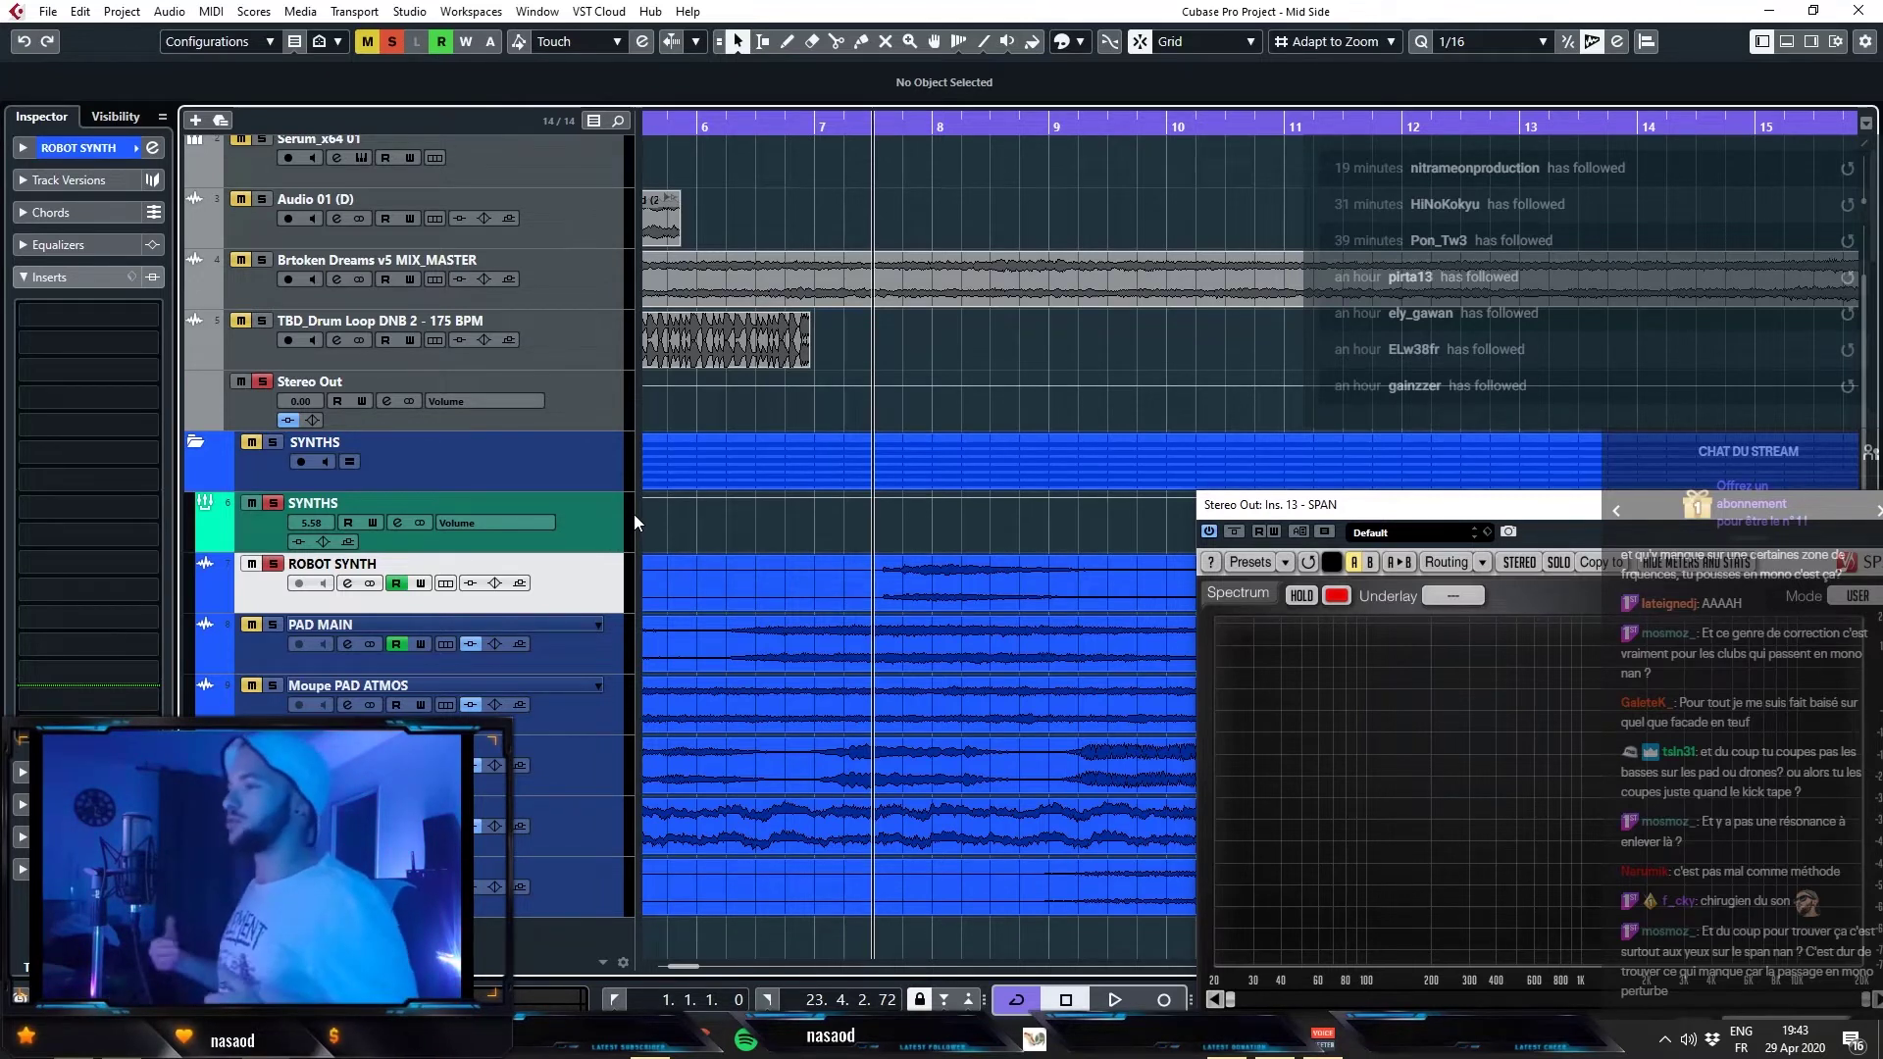
key(space)
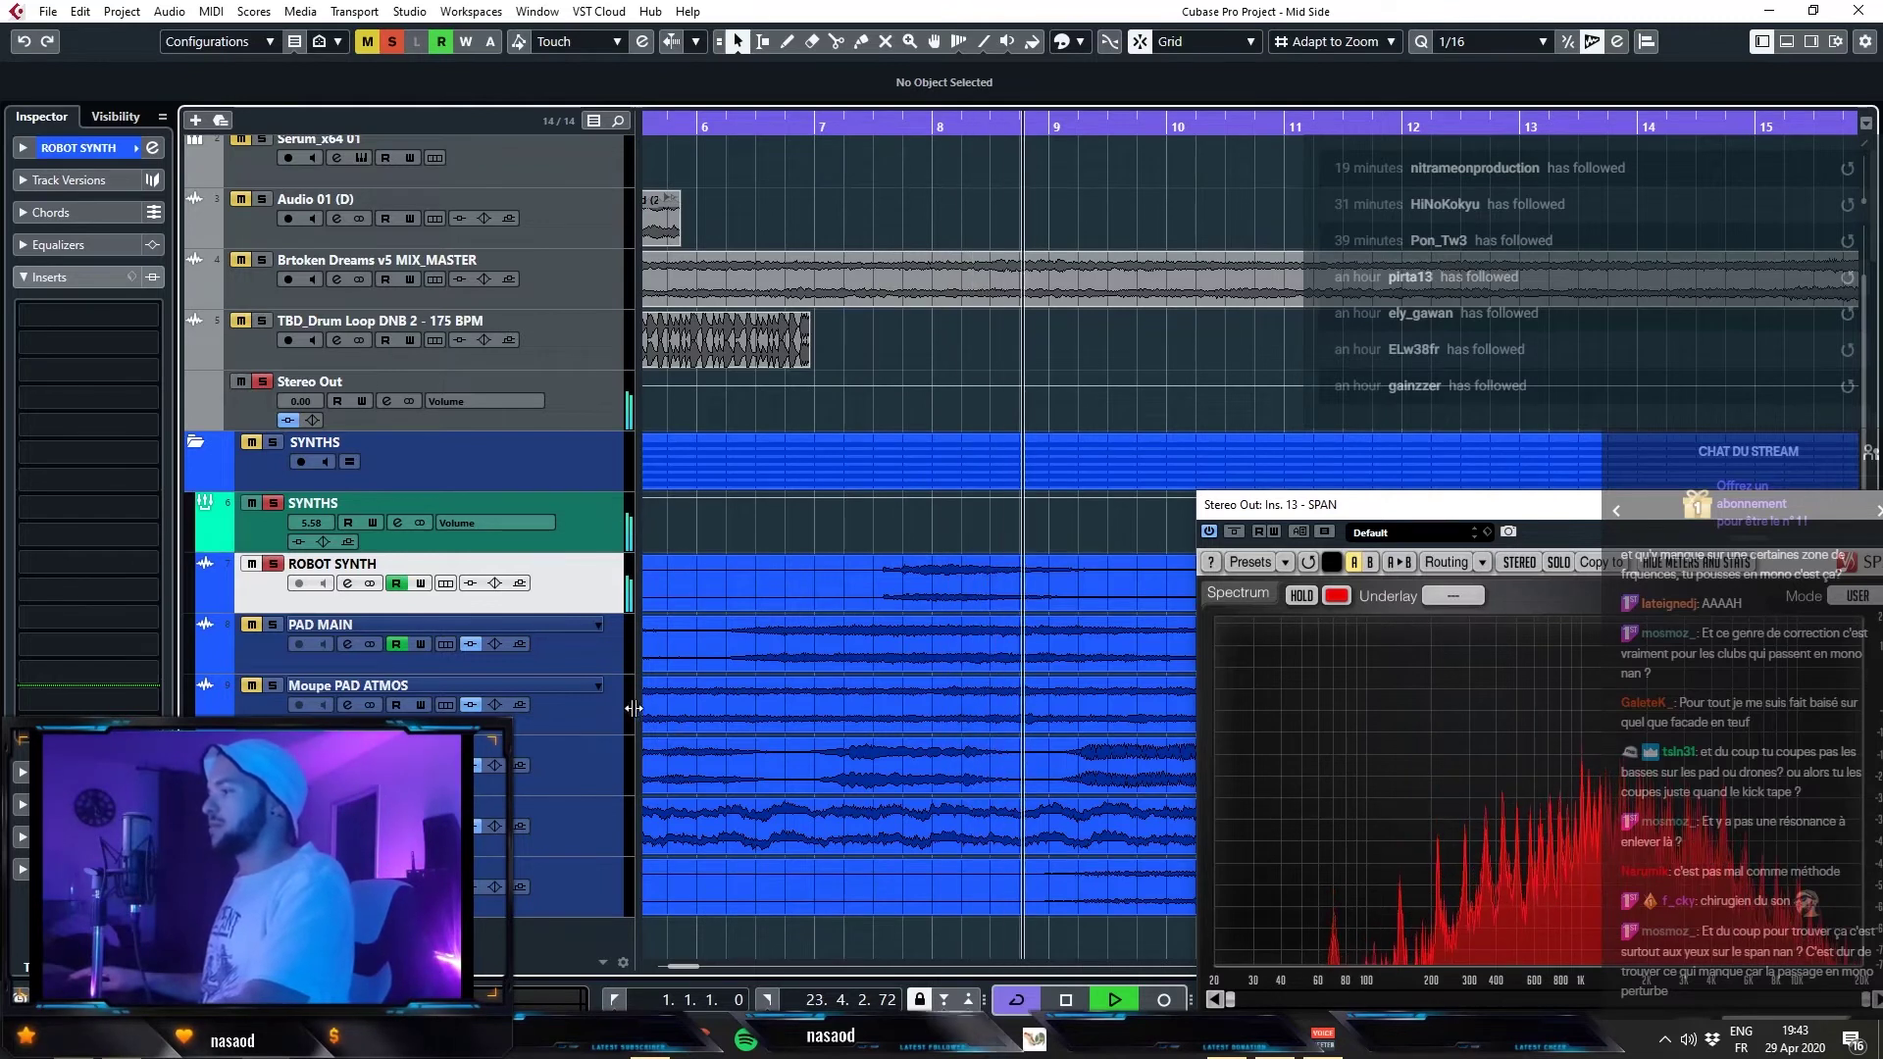
key(space)
drag(910, 125, 909, 132)
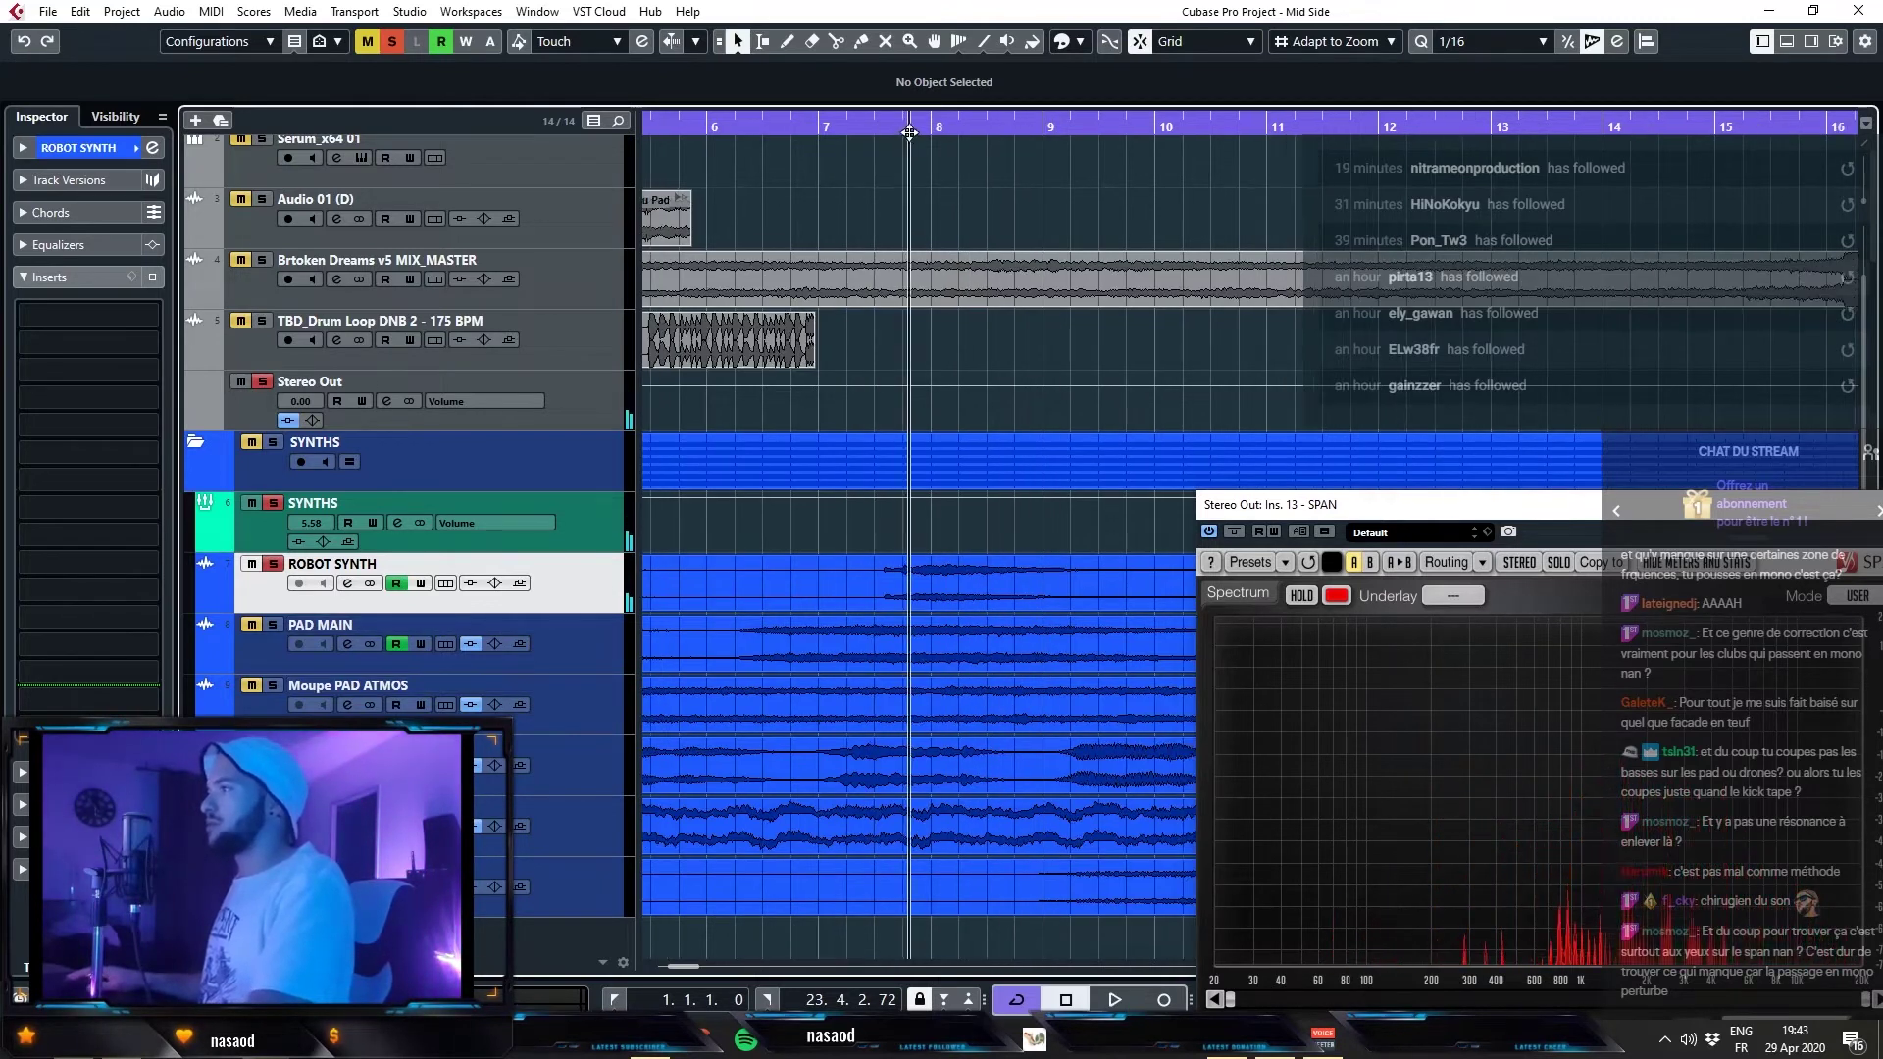
- Open MSED on the Stereo Out and compare ROBOT SYNTH with and without its side signal
scroll(294, 186, up, 2)
click(324, 451)
key(space)
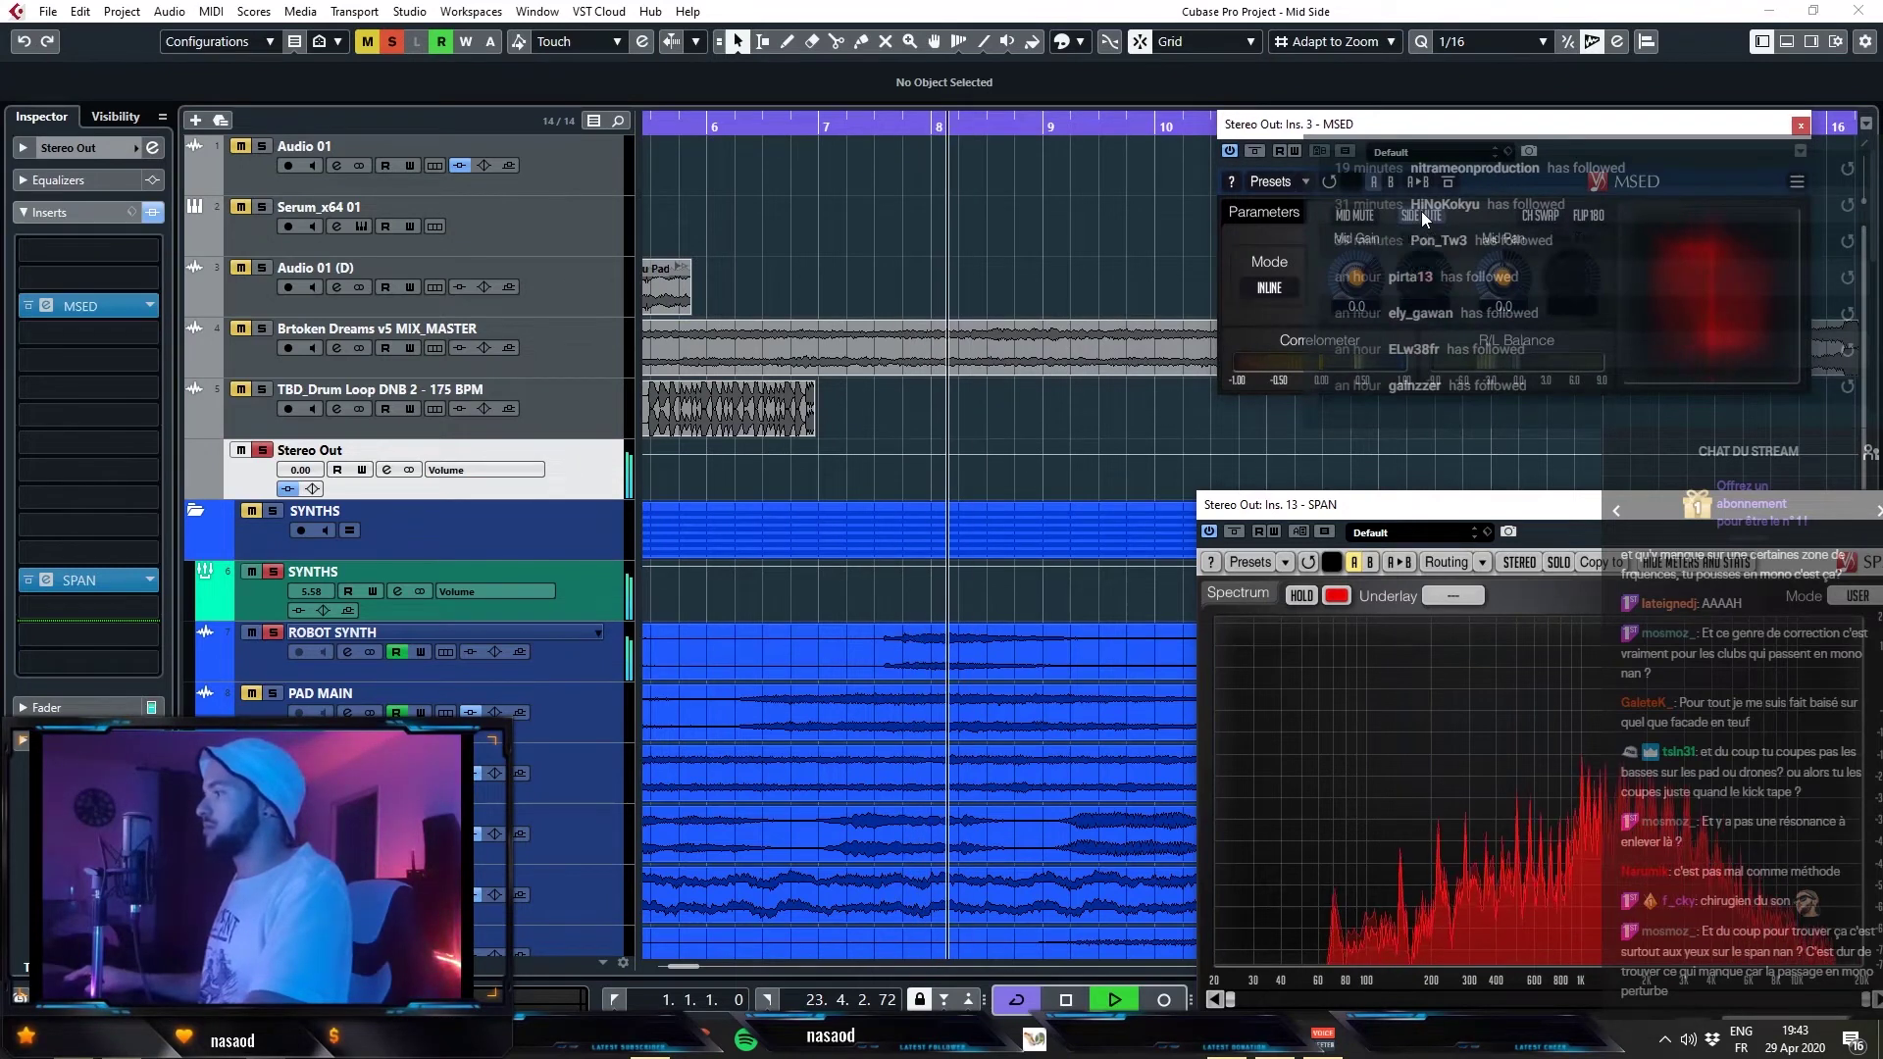
key(space)
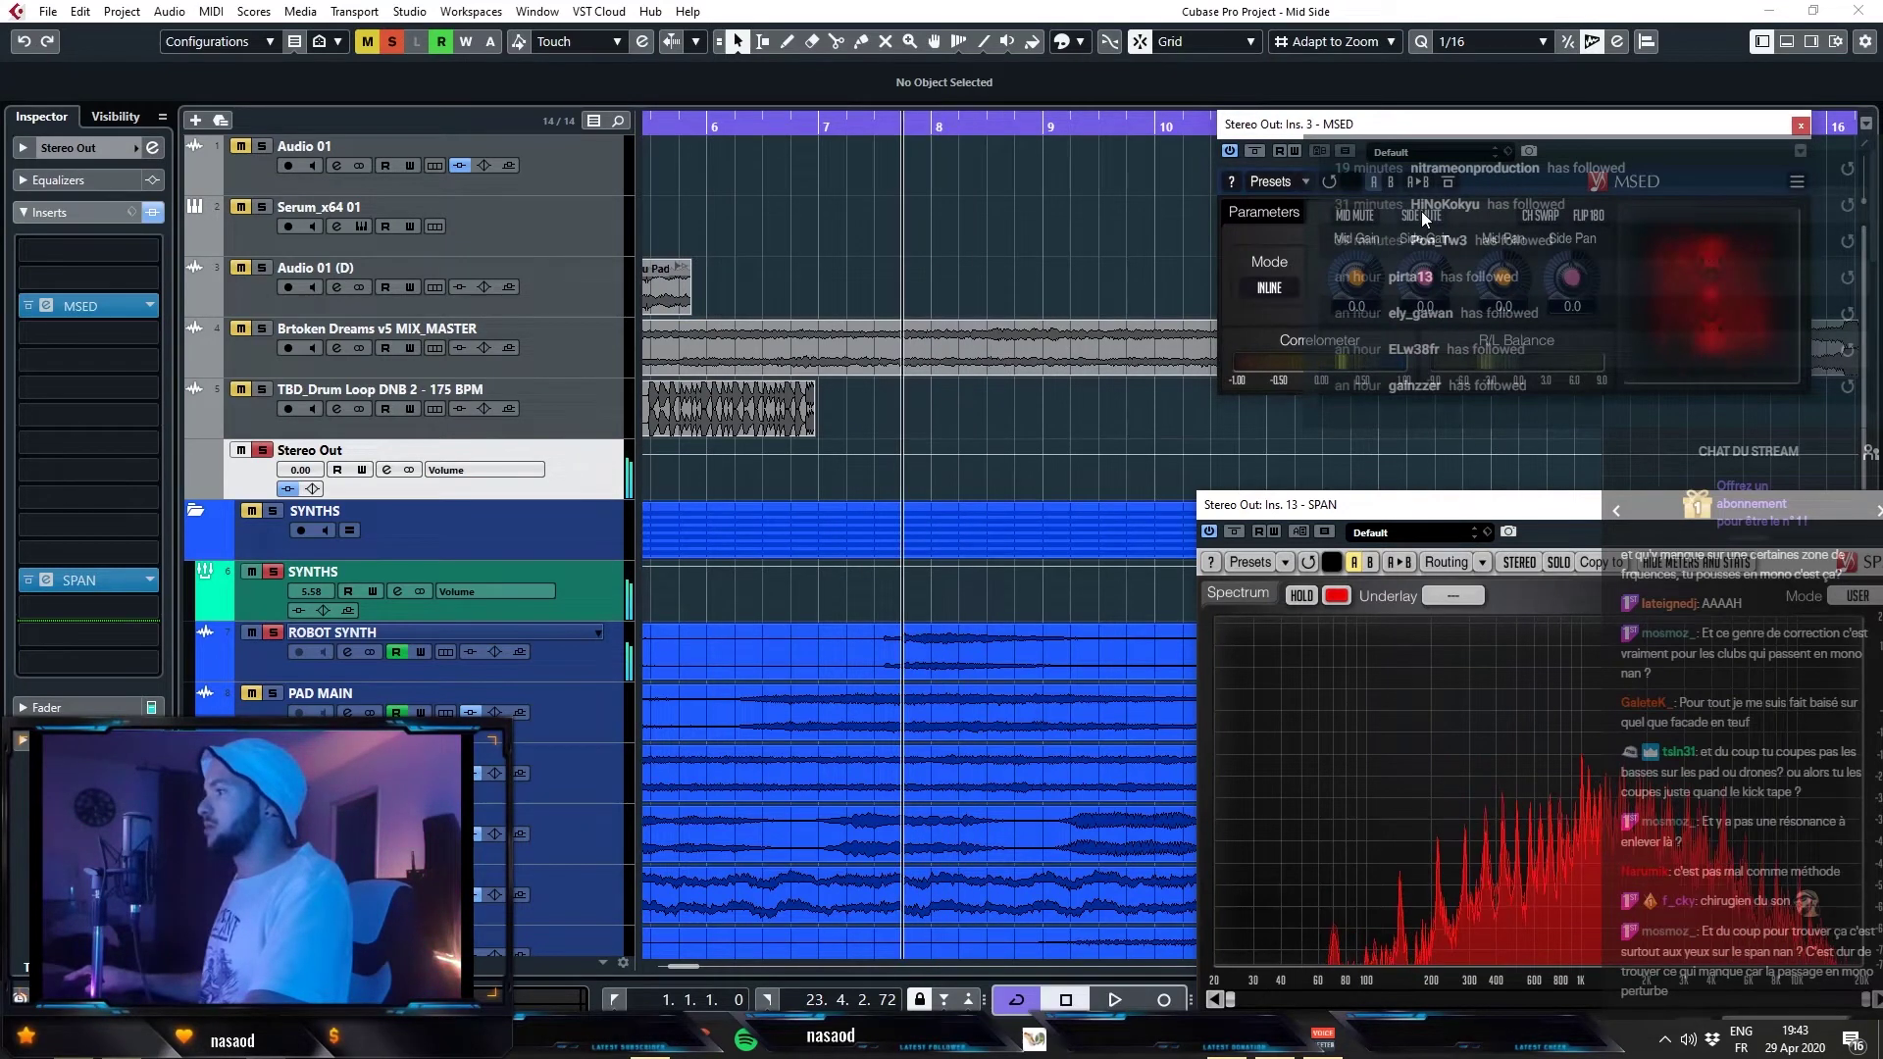
- Insert FabFilter Pro-Q 2 on the ROBOT SYNTH track and cut its low frequencies
click(614, 643)
click(82, 341)
click(93, 387)
key(space)
drag(480, 438, 531, 500)
key(space)
key(Escape)
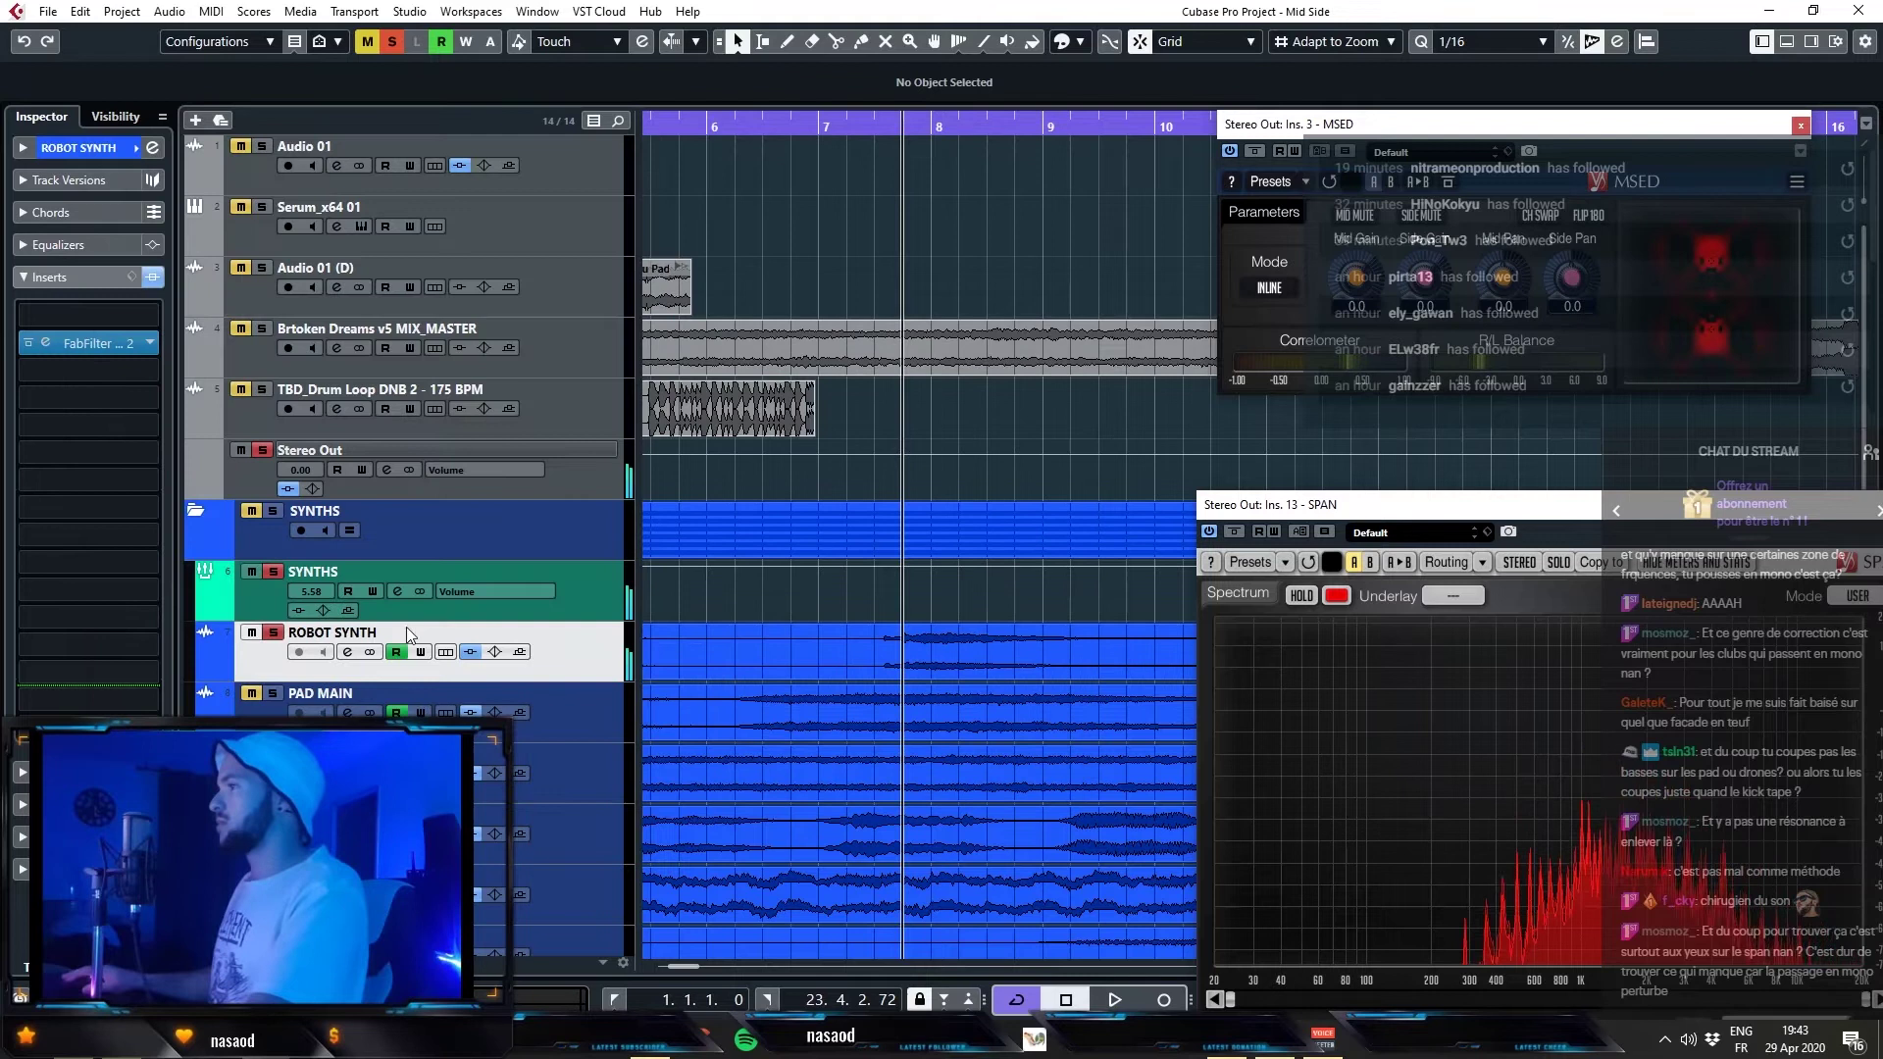
- Clear all solos and audition the full synth group in a loop from bar 7 to bar 10
click(392, 42)
drag(845, 123, 1165, 128)
key(space)
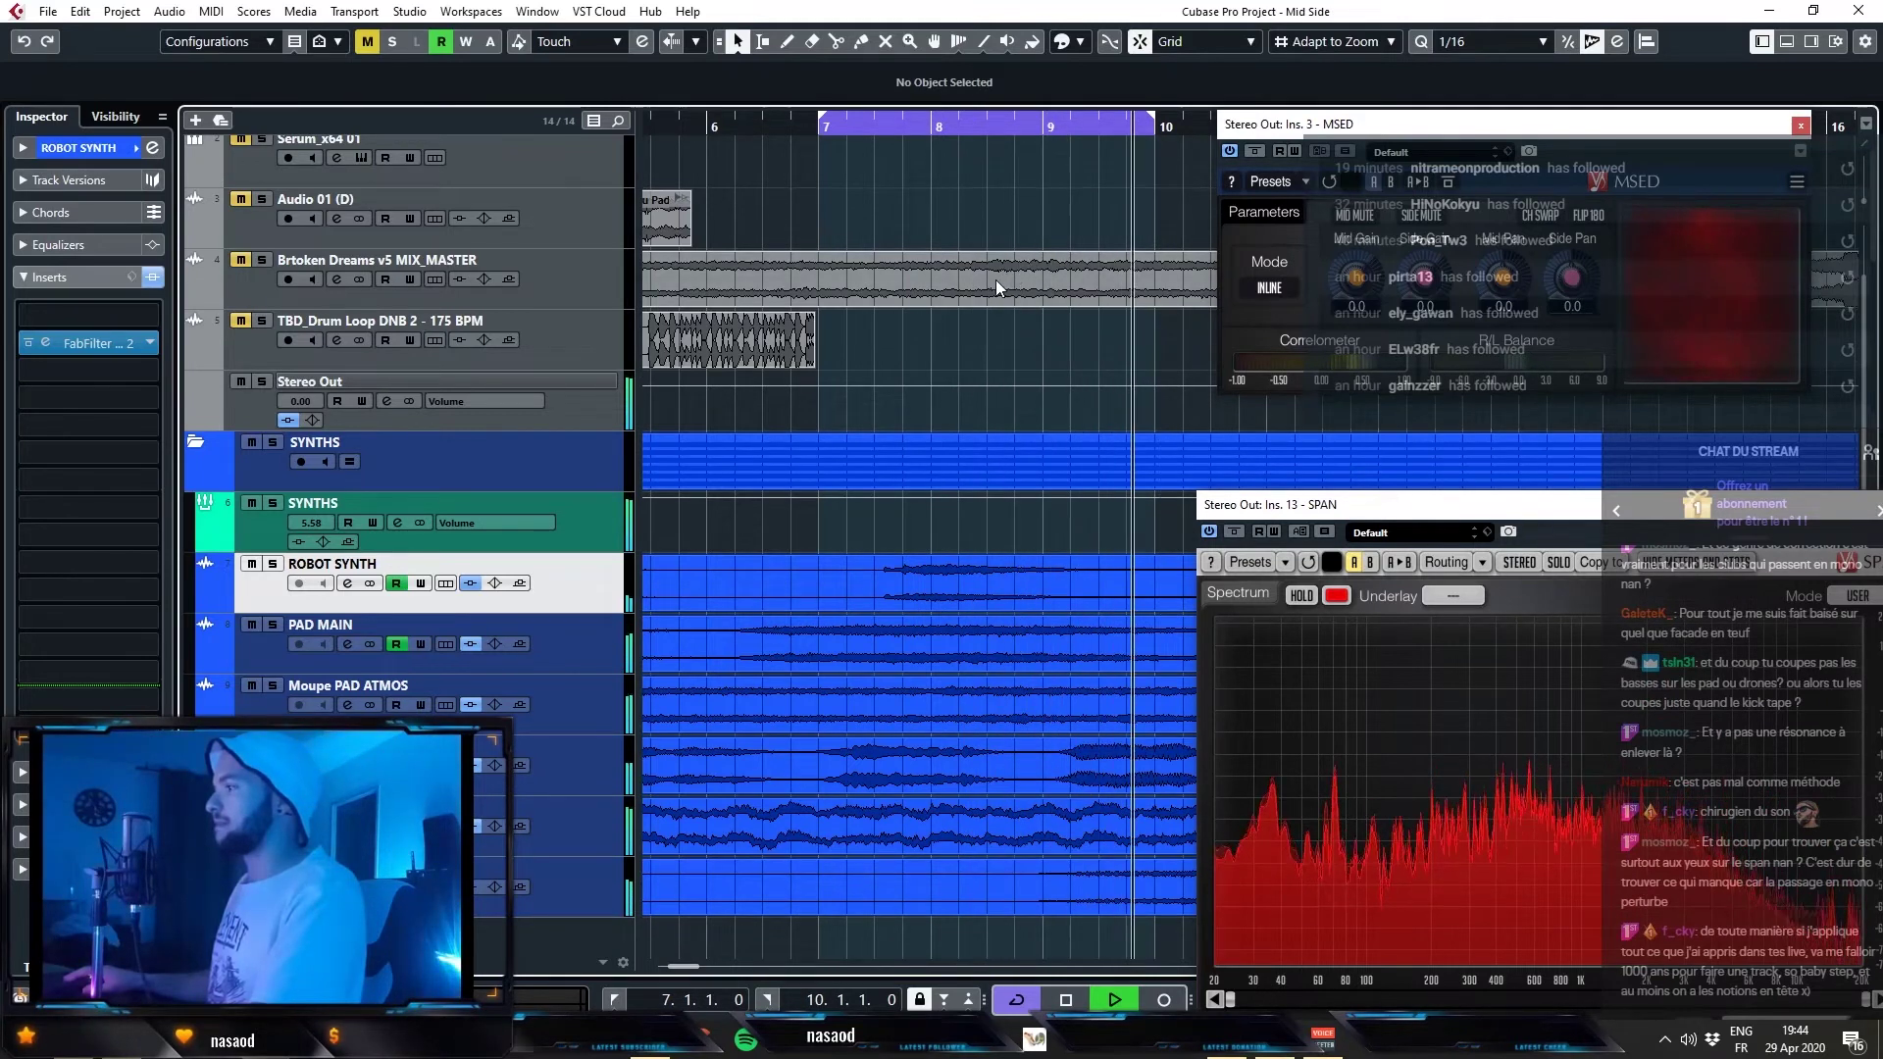
key(space)
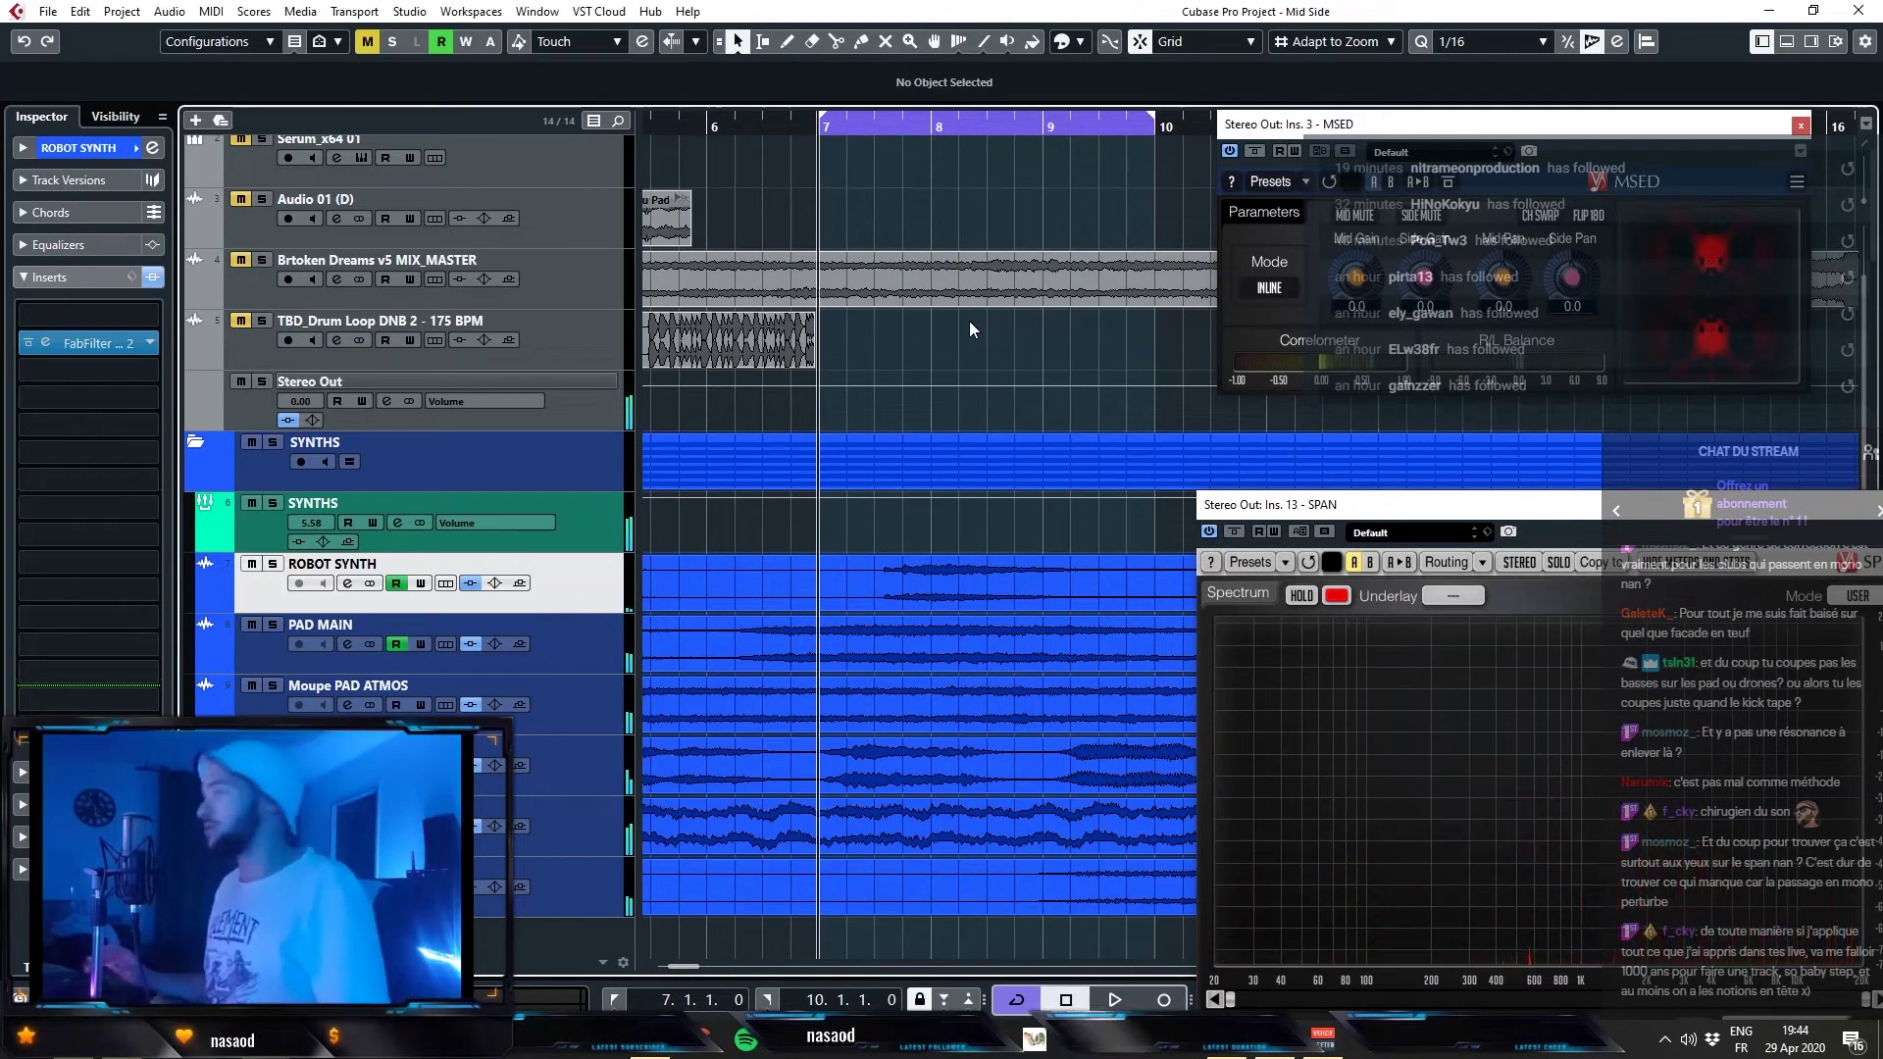
- Extend the loop's end to bar 11 and audition the full synth group again
ctrl+scroll(969, 321, down, 3)
key(space)
drag(1118, 128, 1138, 128)
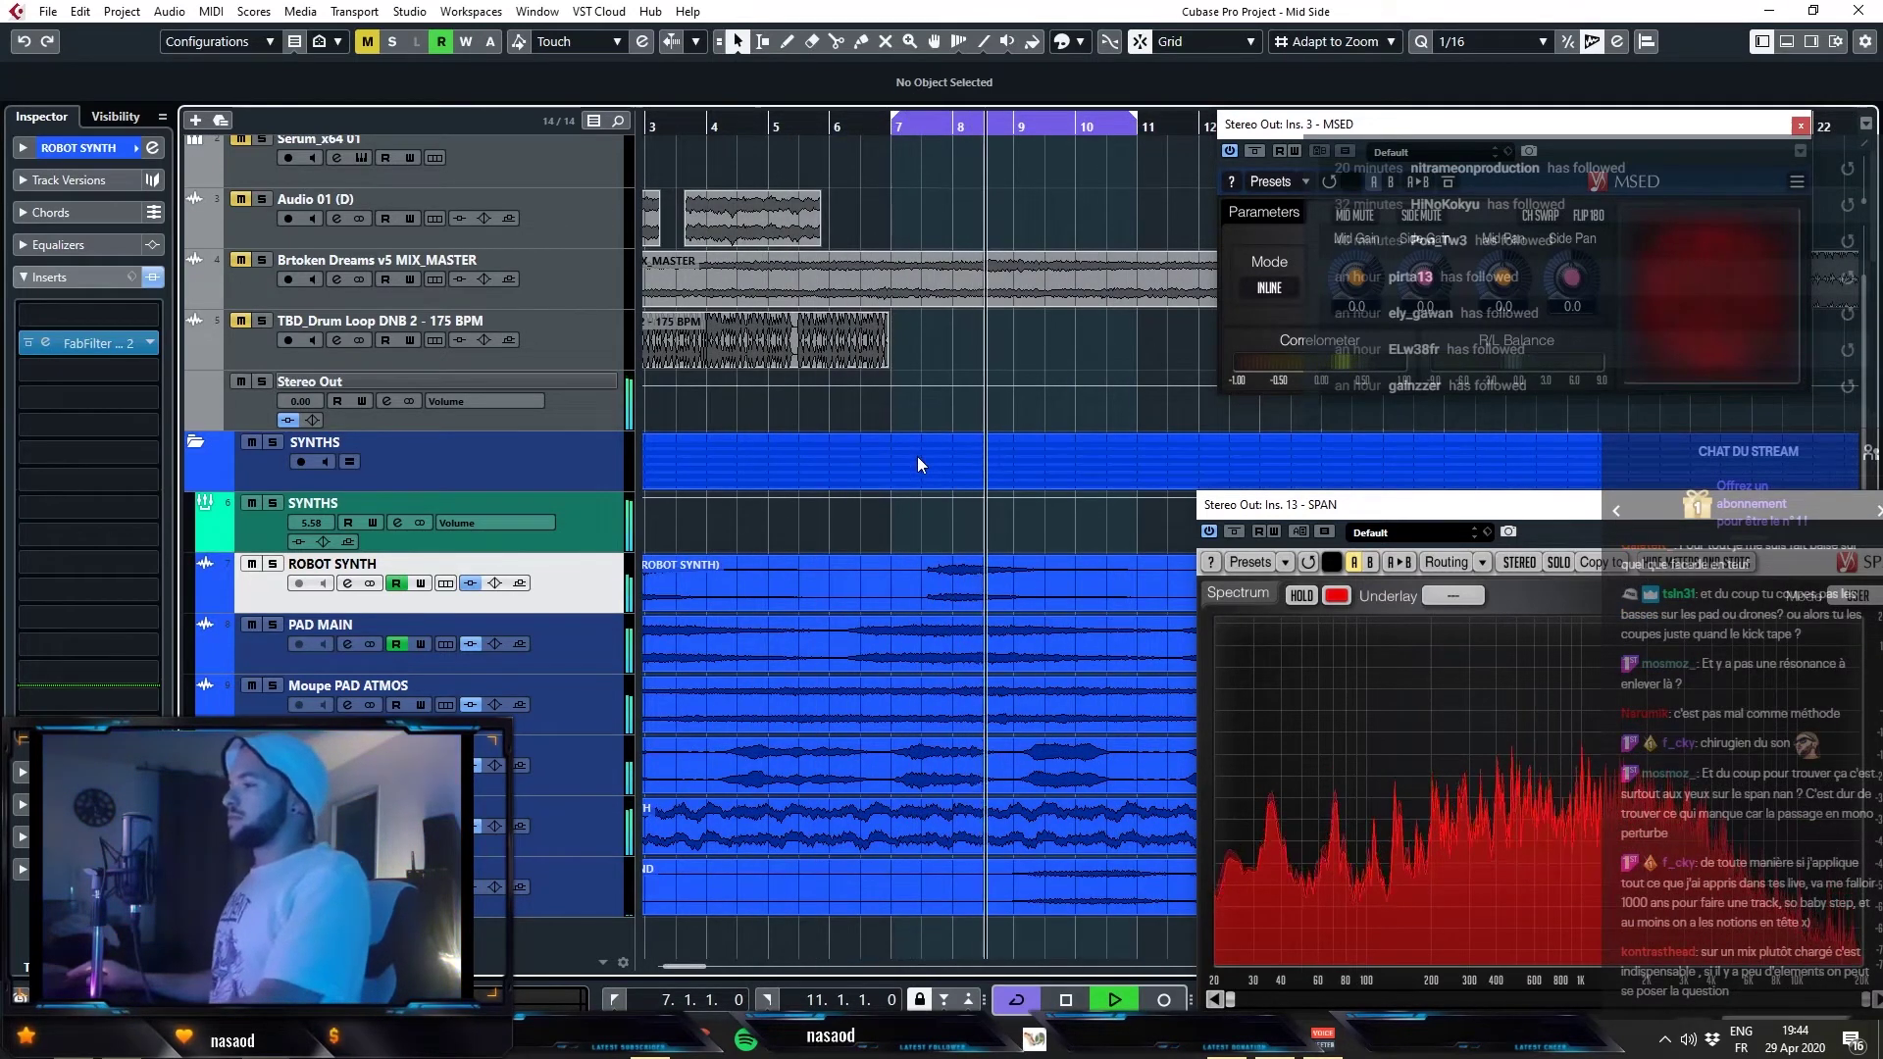
key(space)
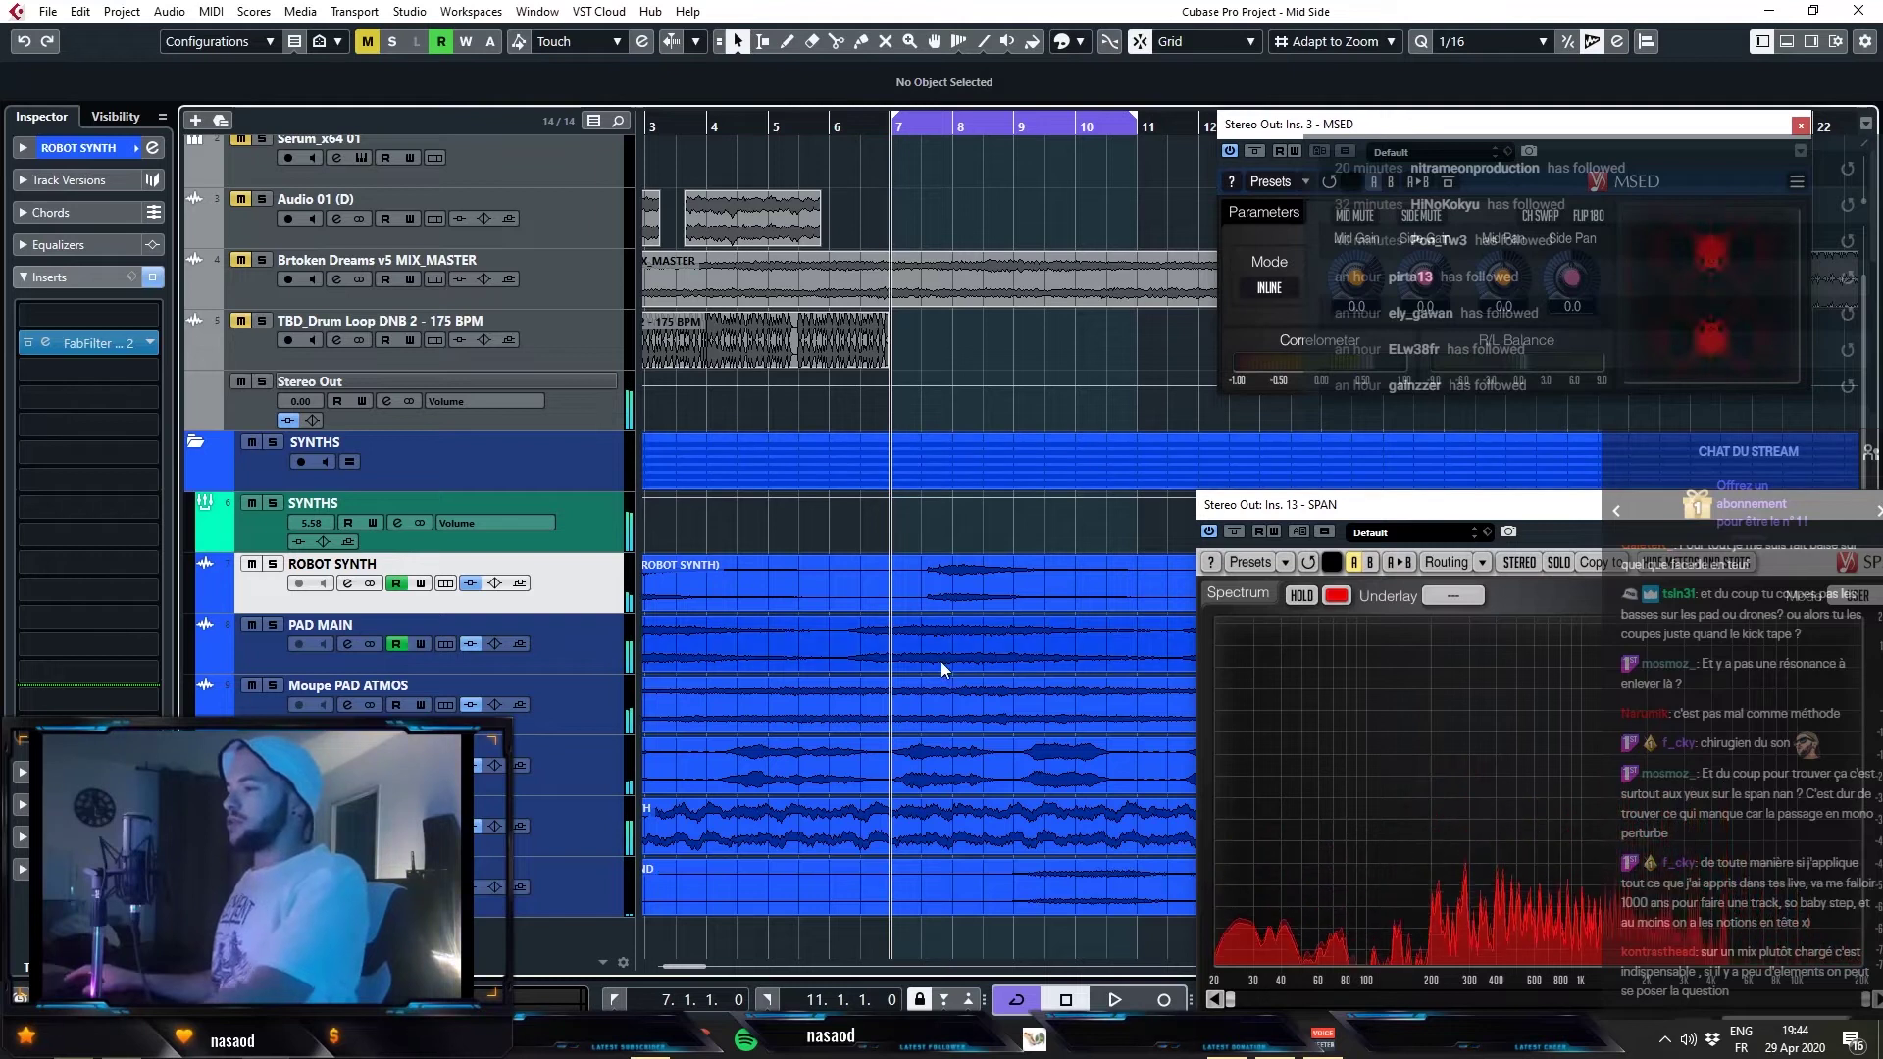
- Audition the two tracks below Moupe PAD ATMOS in solo one at a time, leaving Moupe PAD METAL soloed
scroll(1010, 668, right, 2)
key(space)
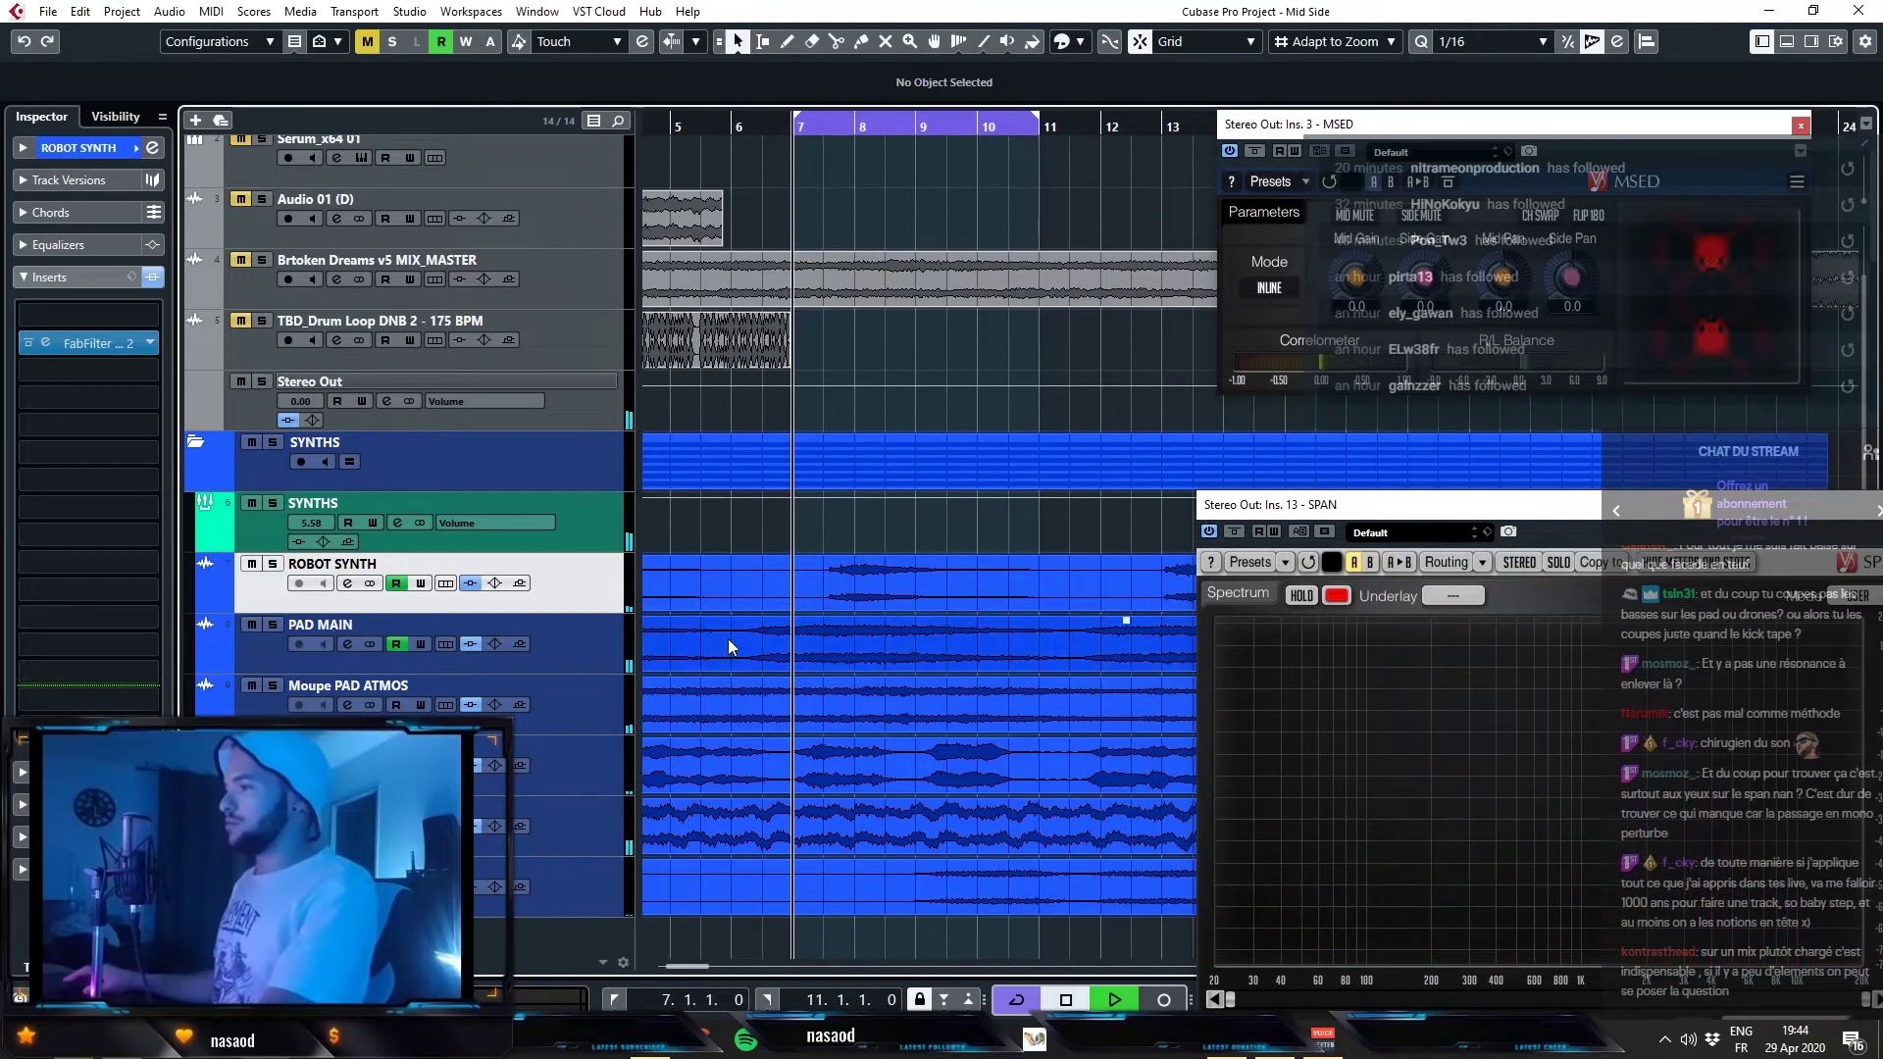
click(273, 808)
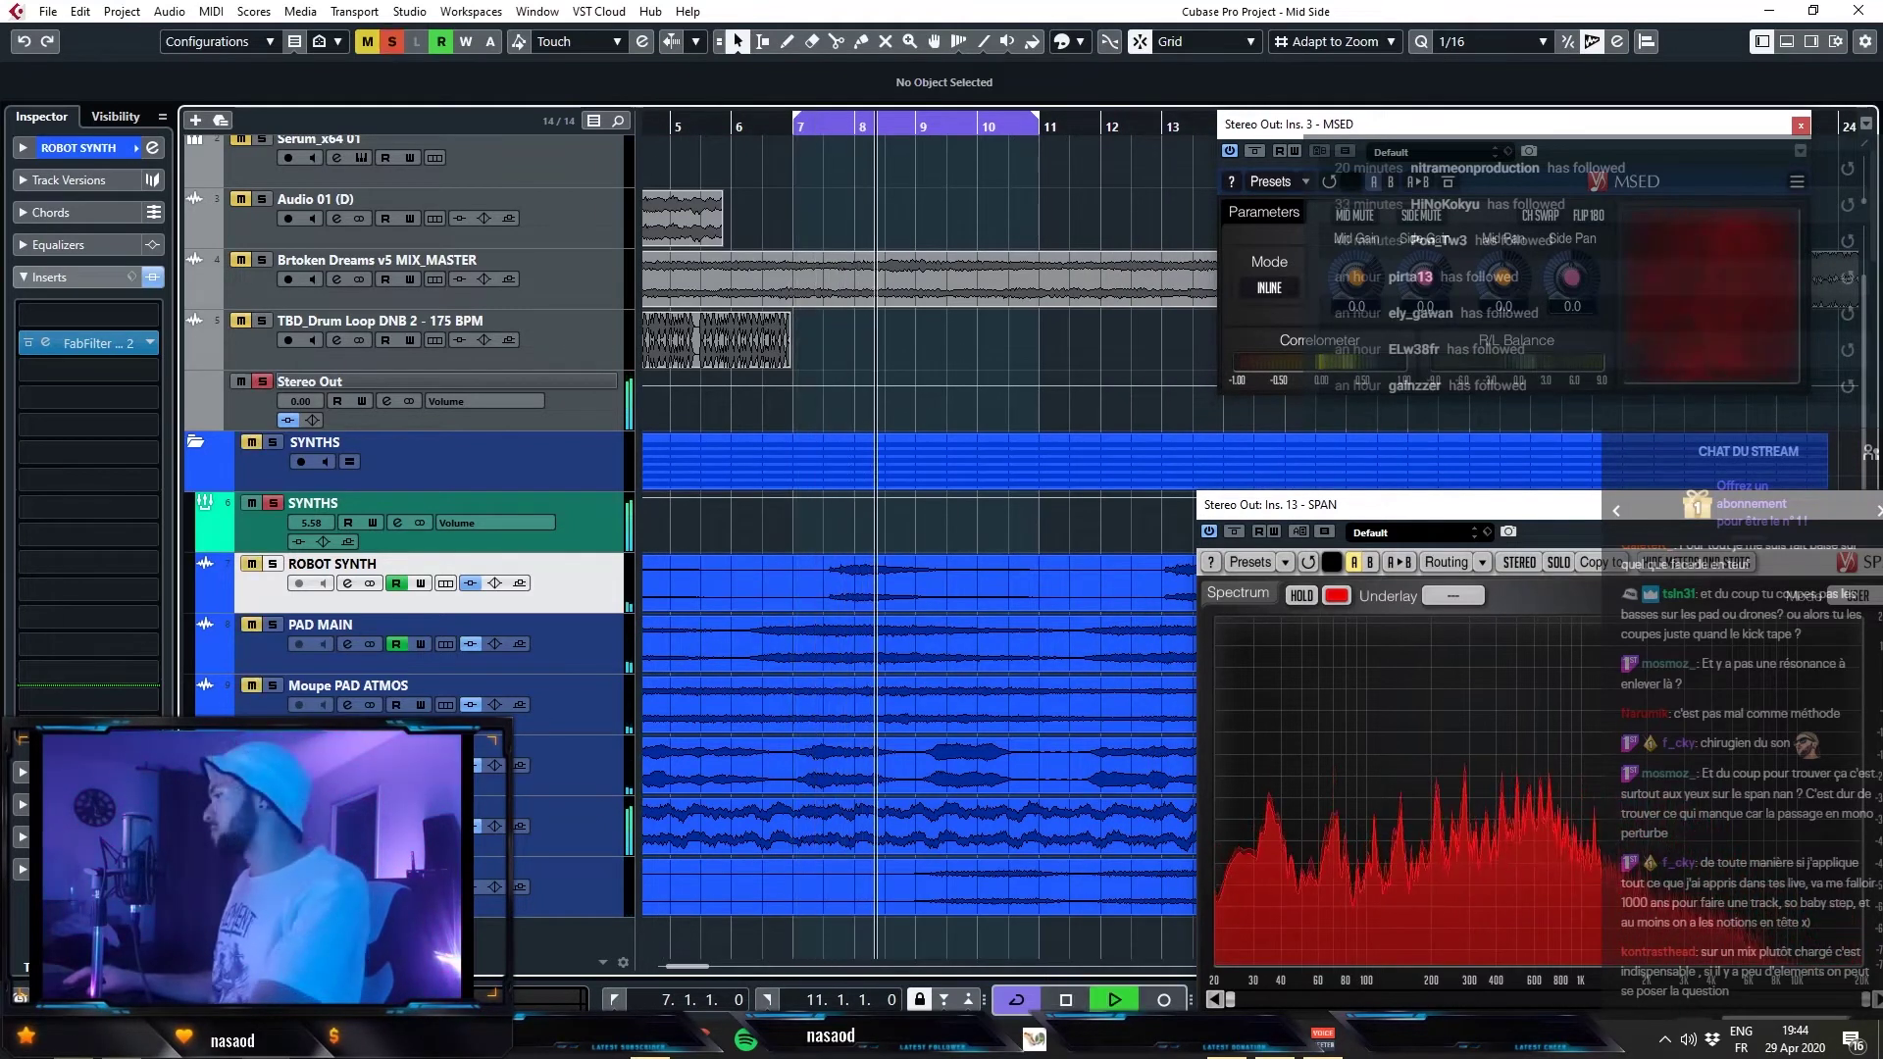
key(space)
key(space)
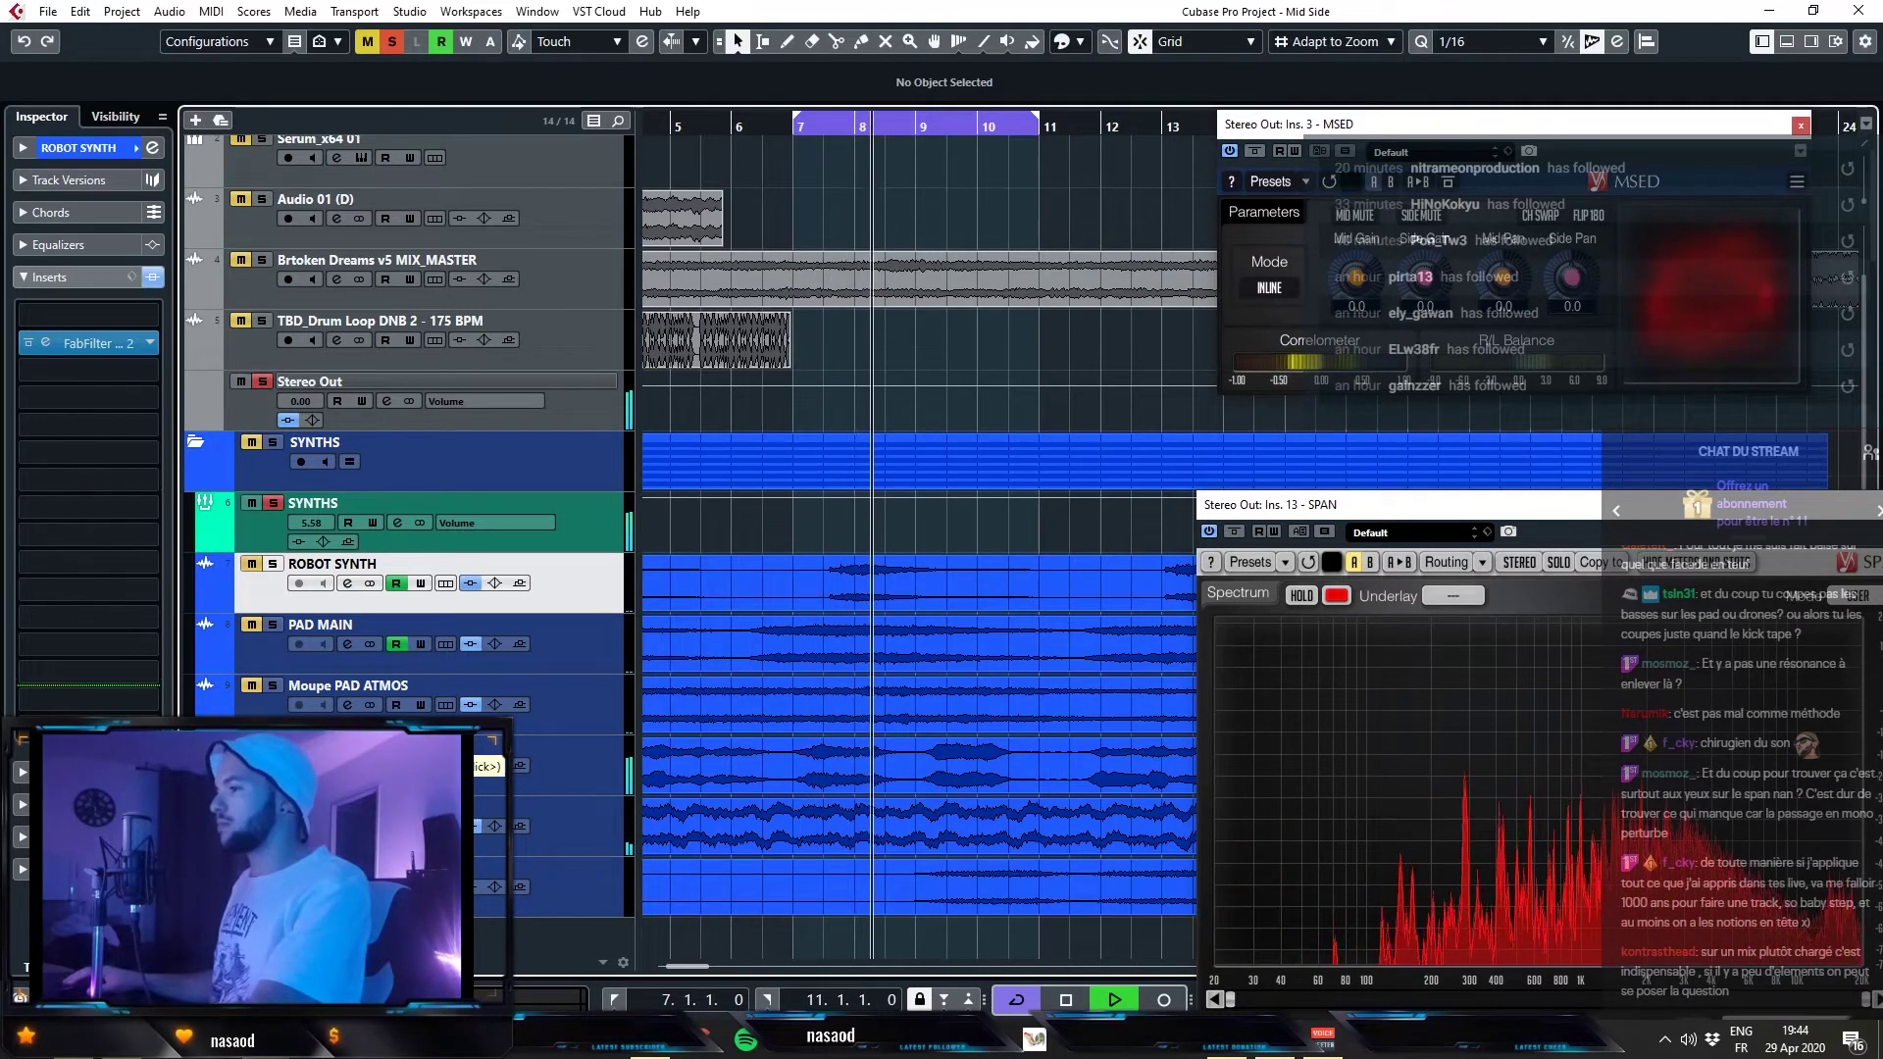
key(space)
- Add a stereo low shelf at 1334.5 Hz with -9.61 dB gain to Moupe PAD METAL's Pro-Q 2 and close it
click(1002, 751)
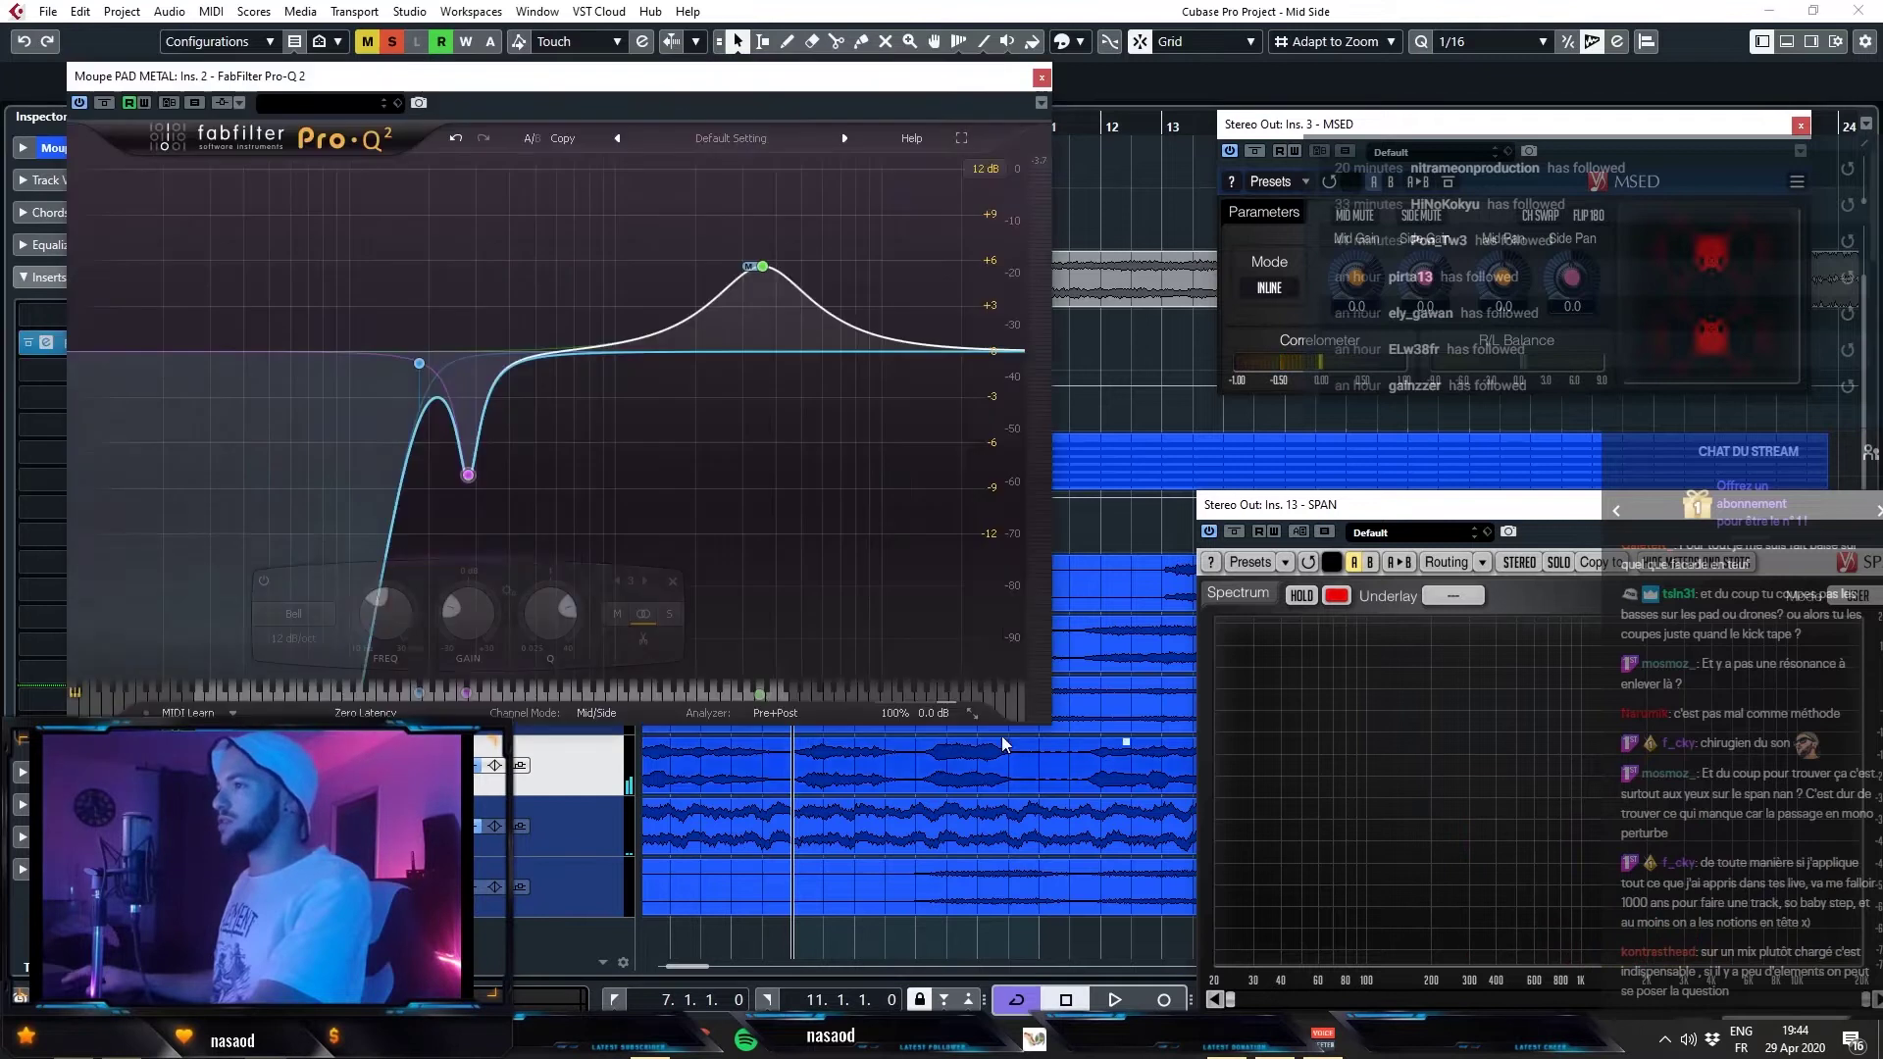
drag(652, 337, 706, 372)
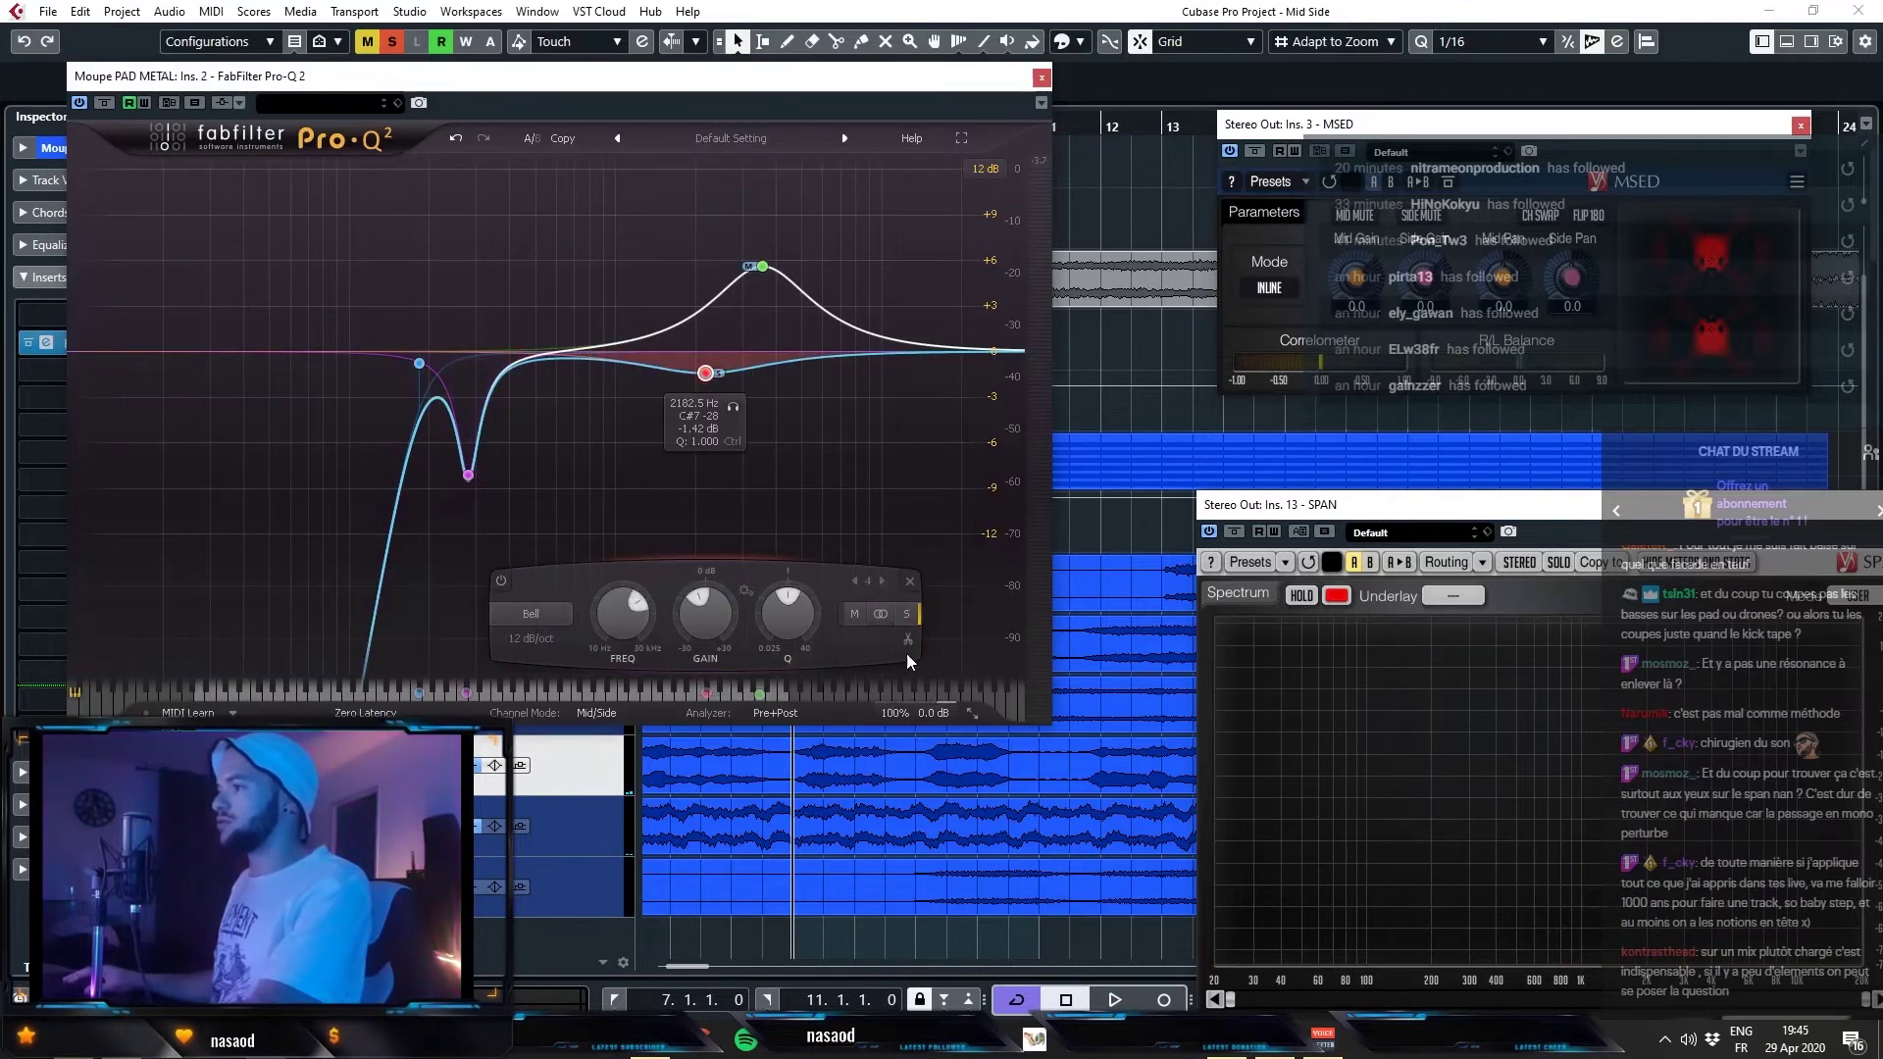
click(543, 630)
click(542, 655)
drag(705, 363, 650, 434)
key(space)
key(space)
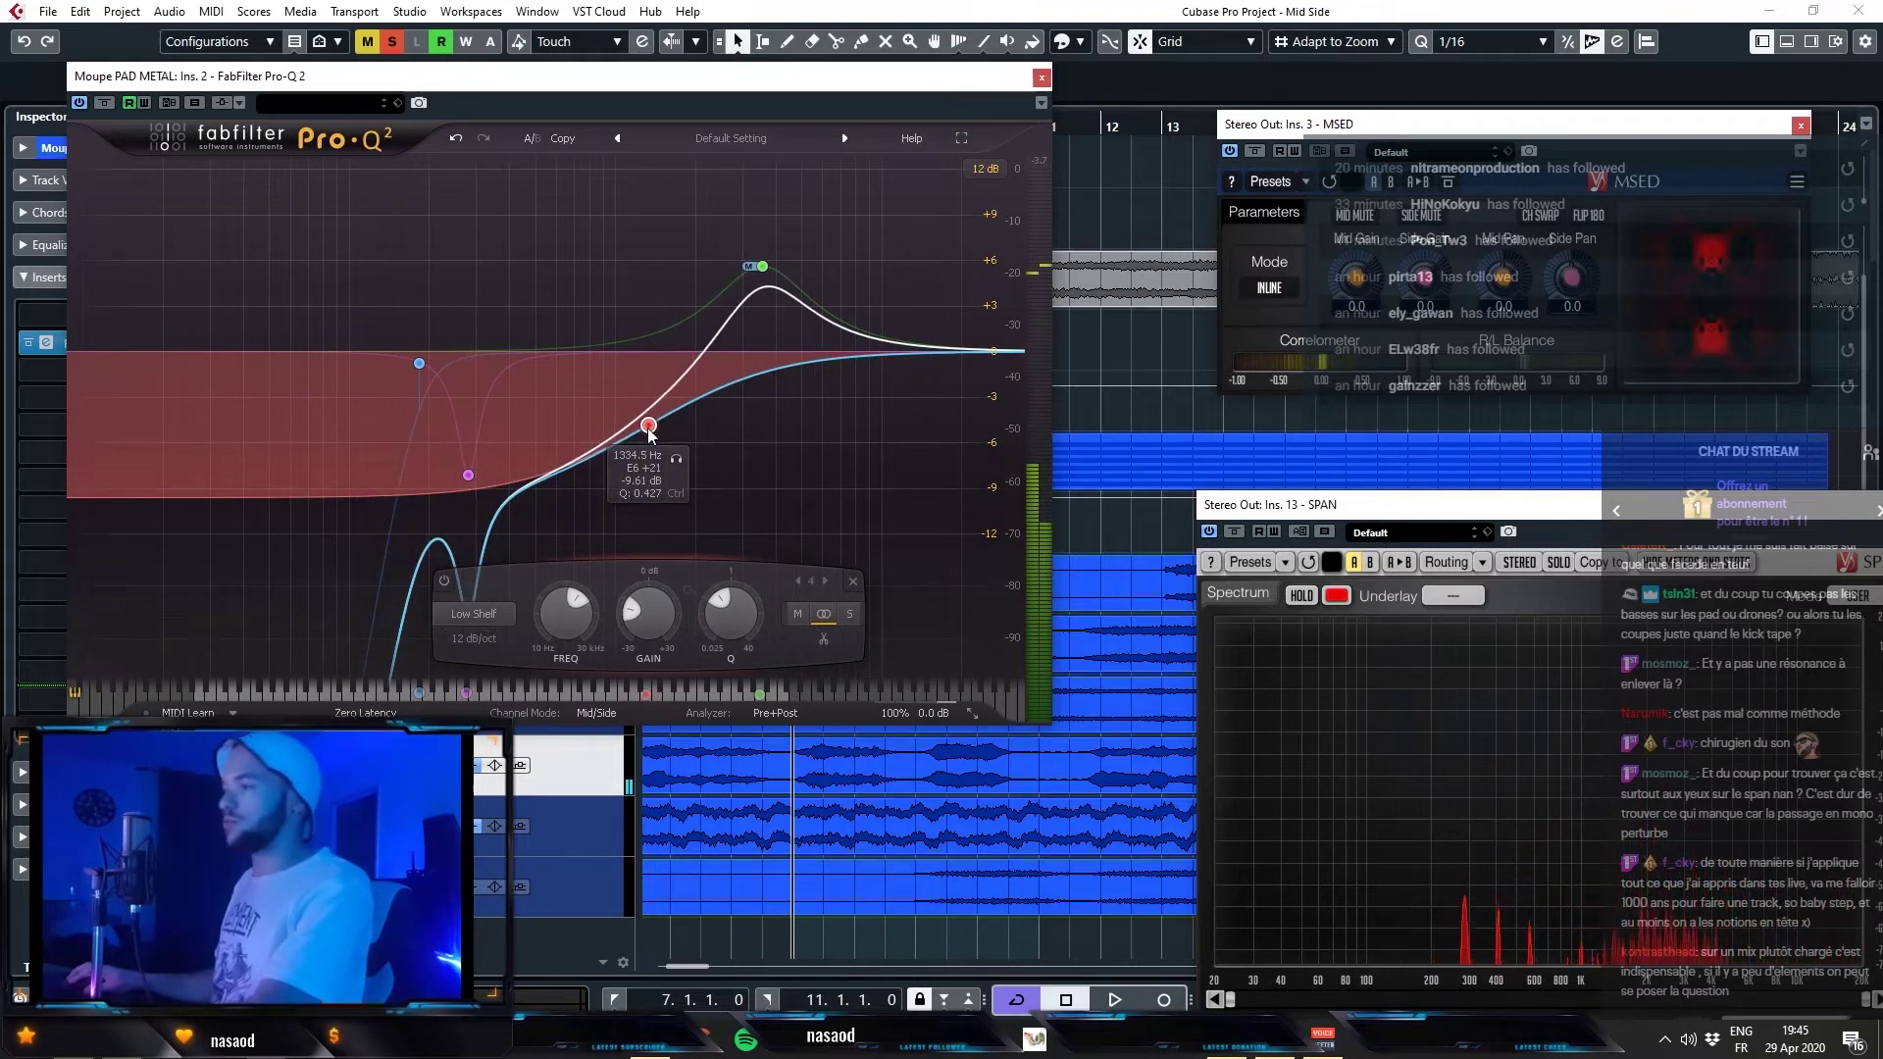
click(1043, 77)
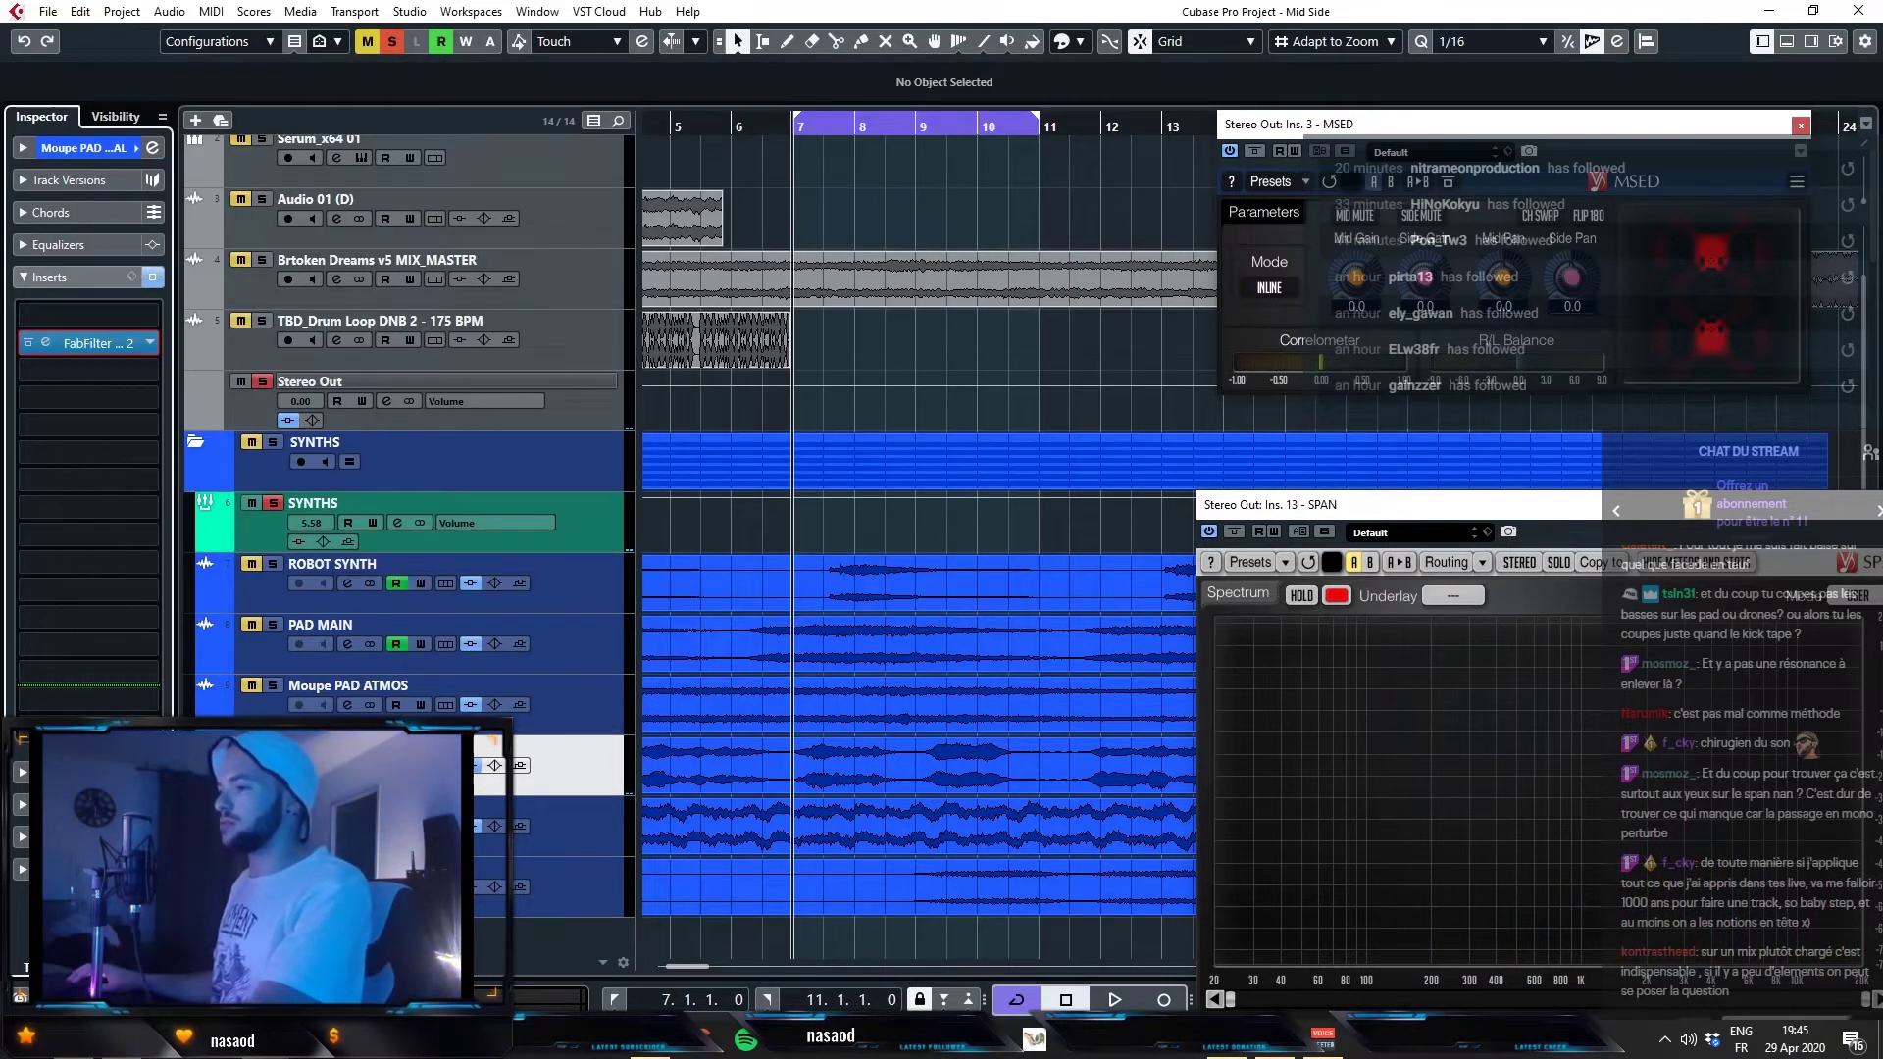
- Compare Moupe PAD METAL with its Pro-Q 2 bypassed and active during loop playback
key(space)
click(30, 343)
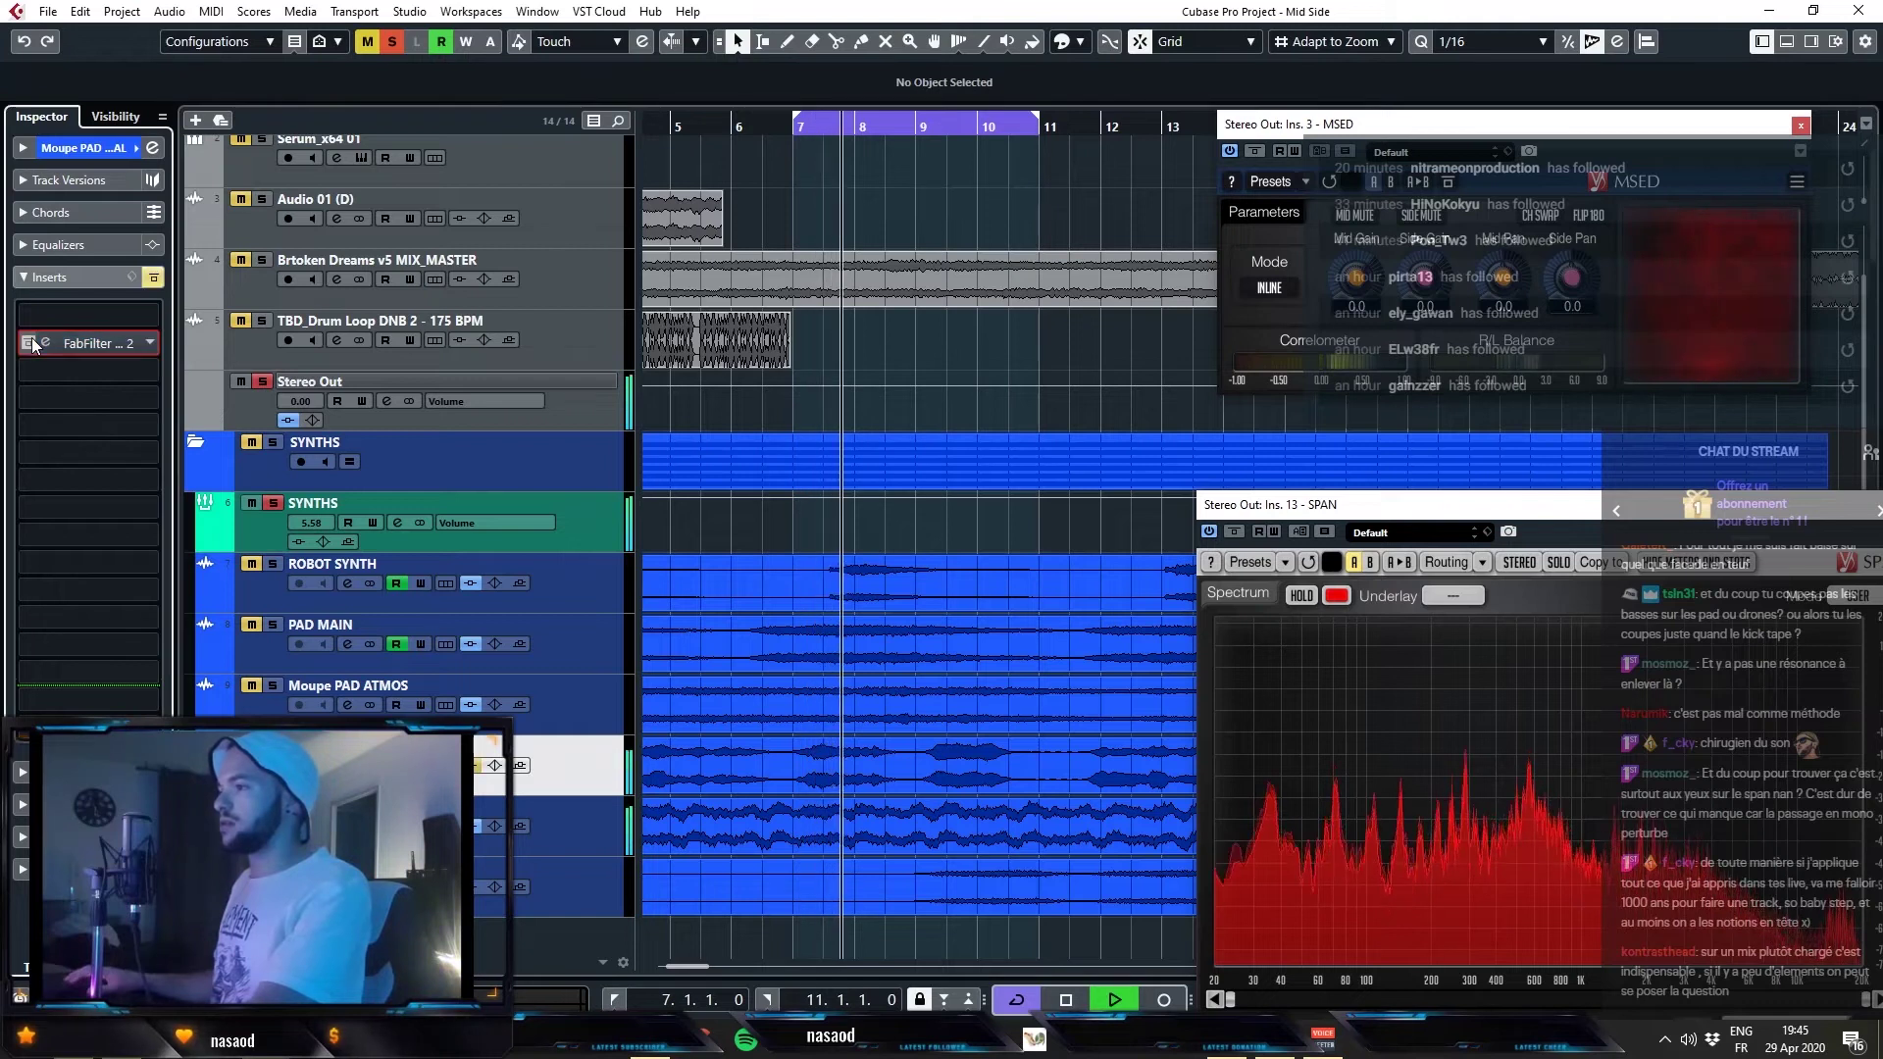
click(30, 344)
key(space)
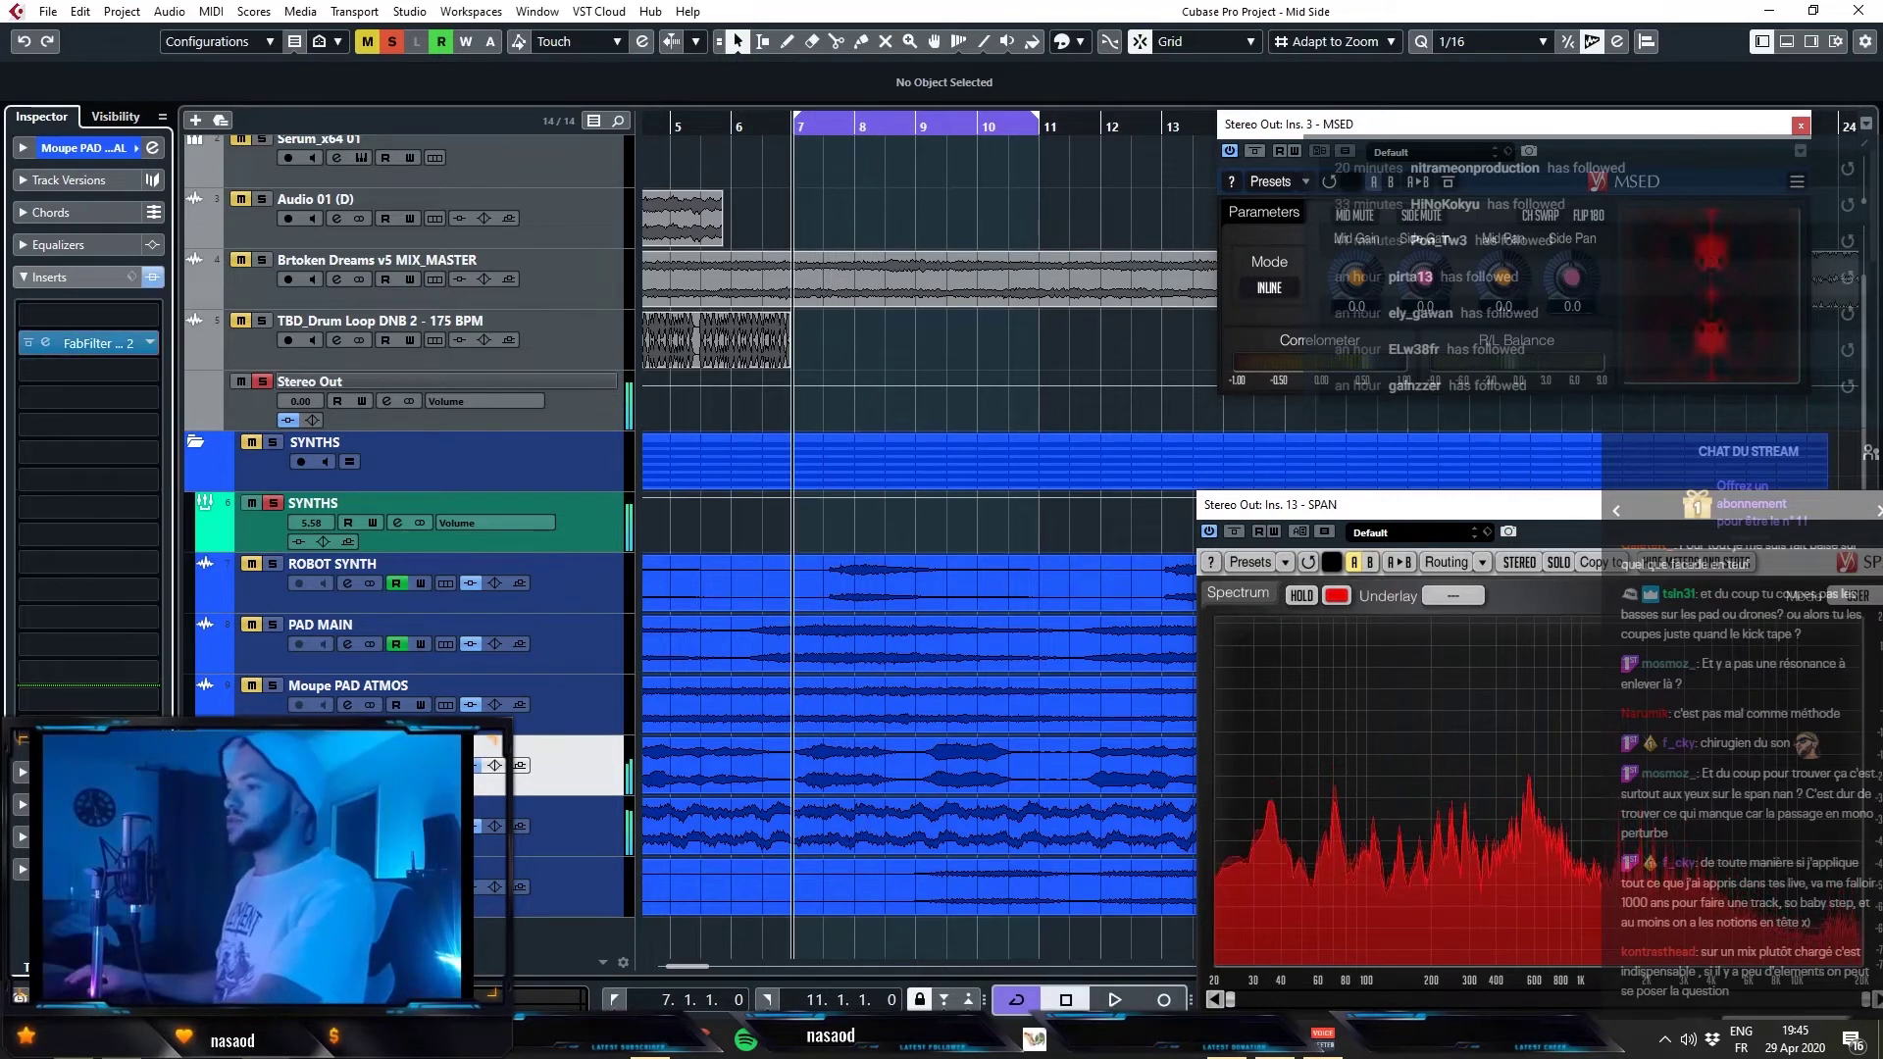
key(space)
click(26, 343)
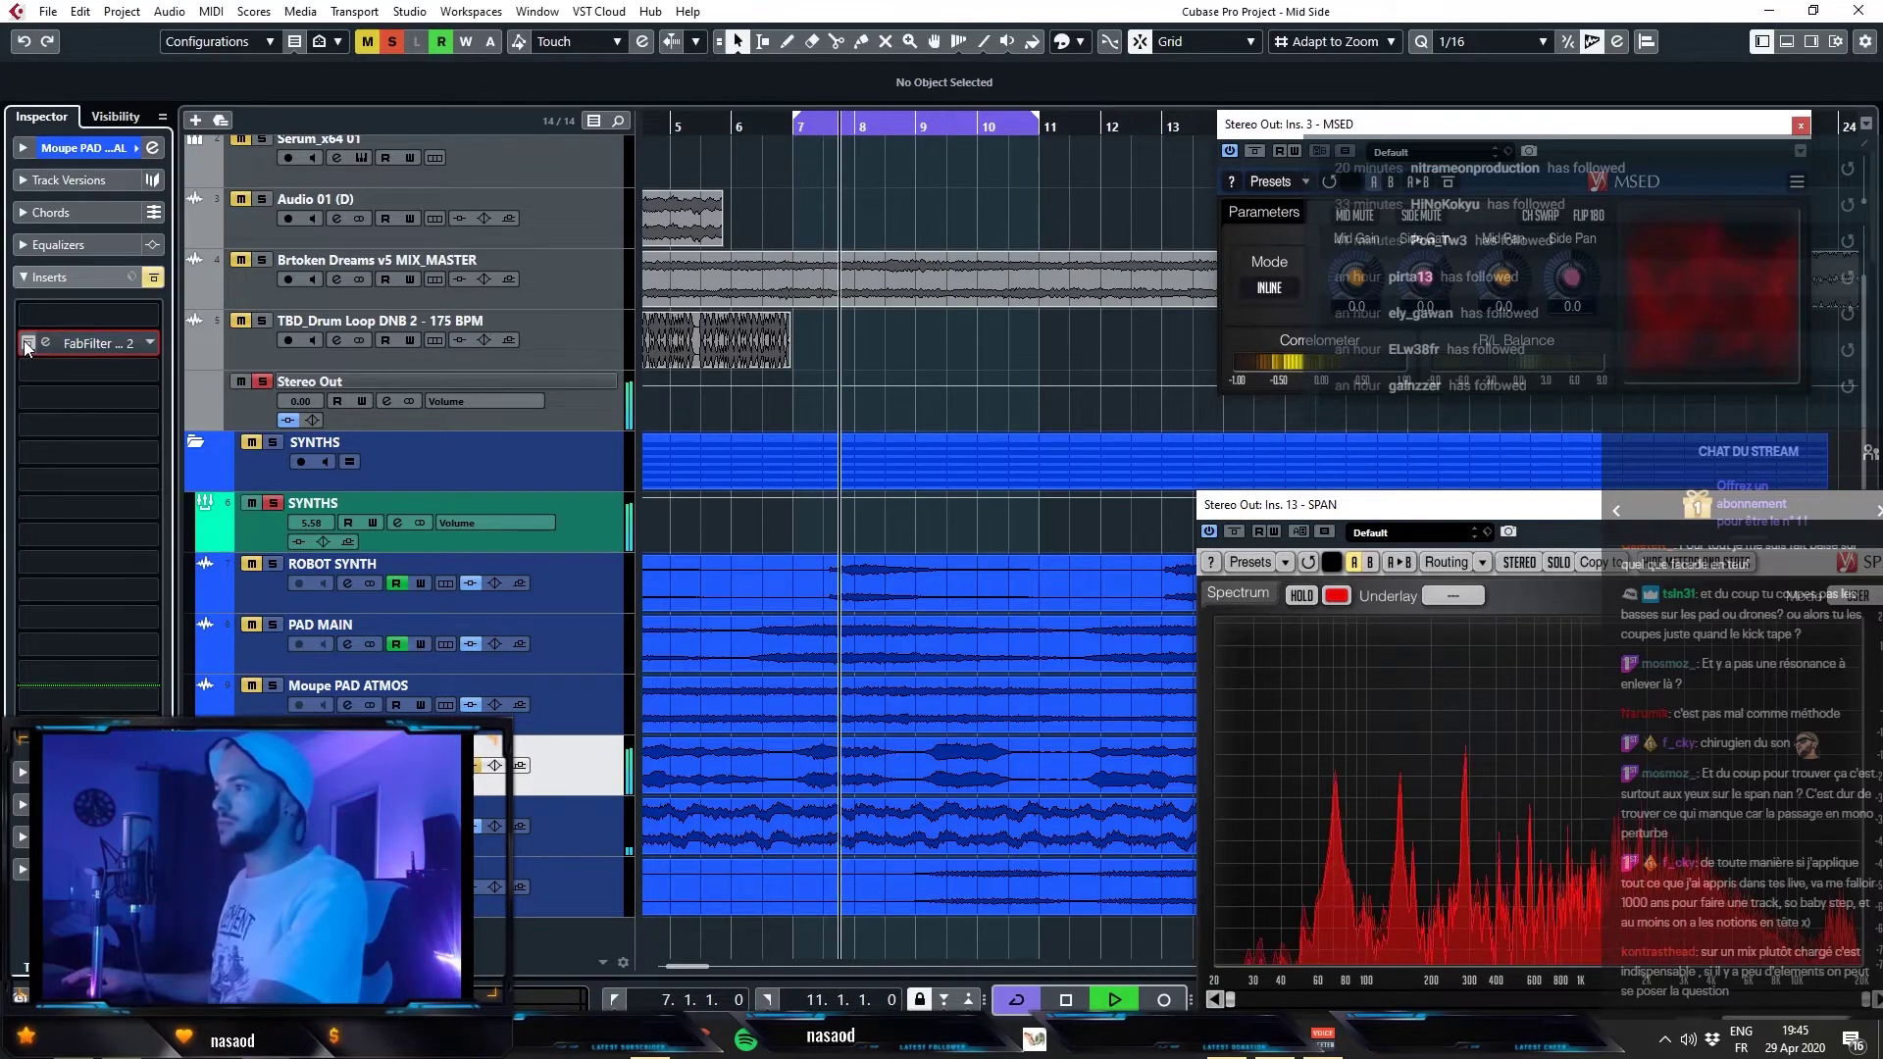
click(28, 344)
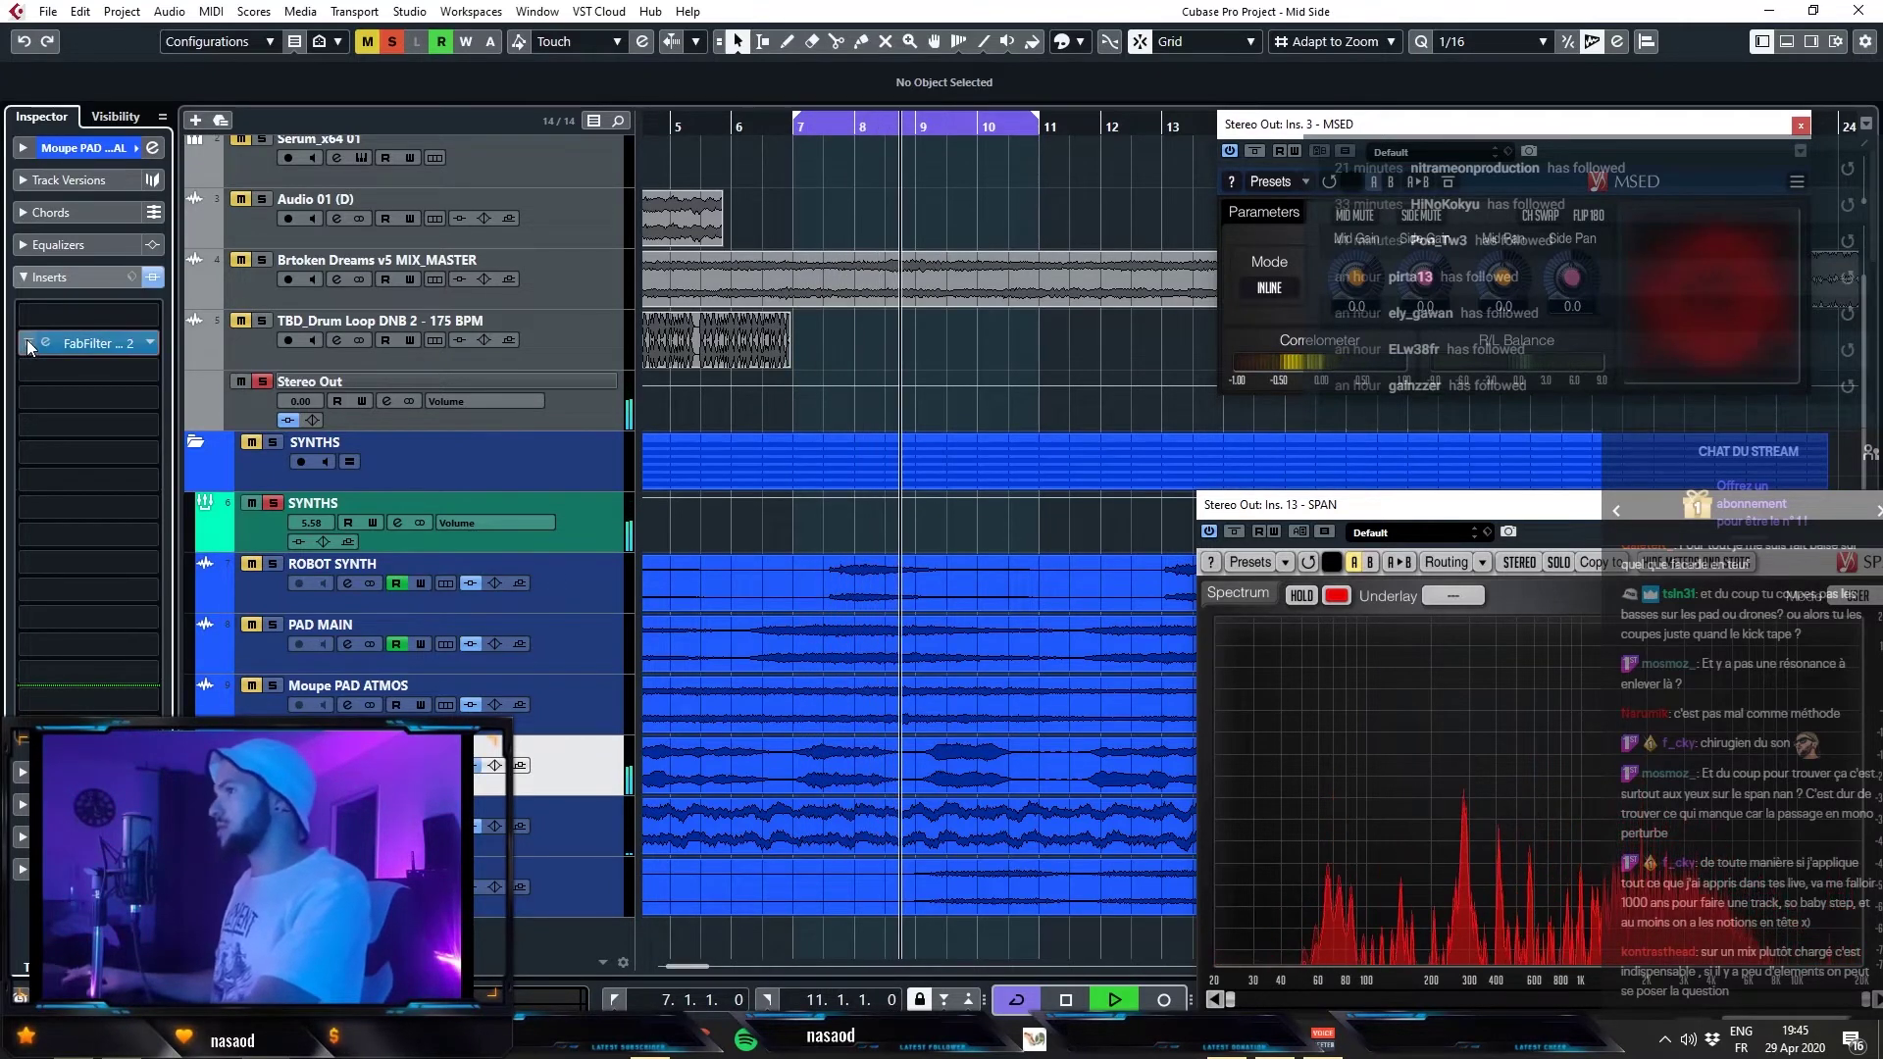
key(space)
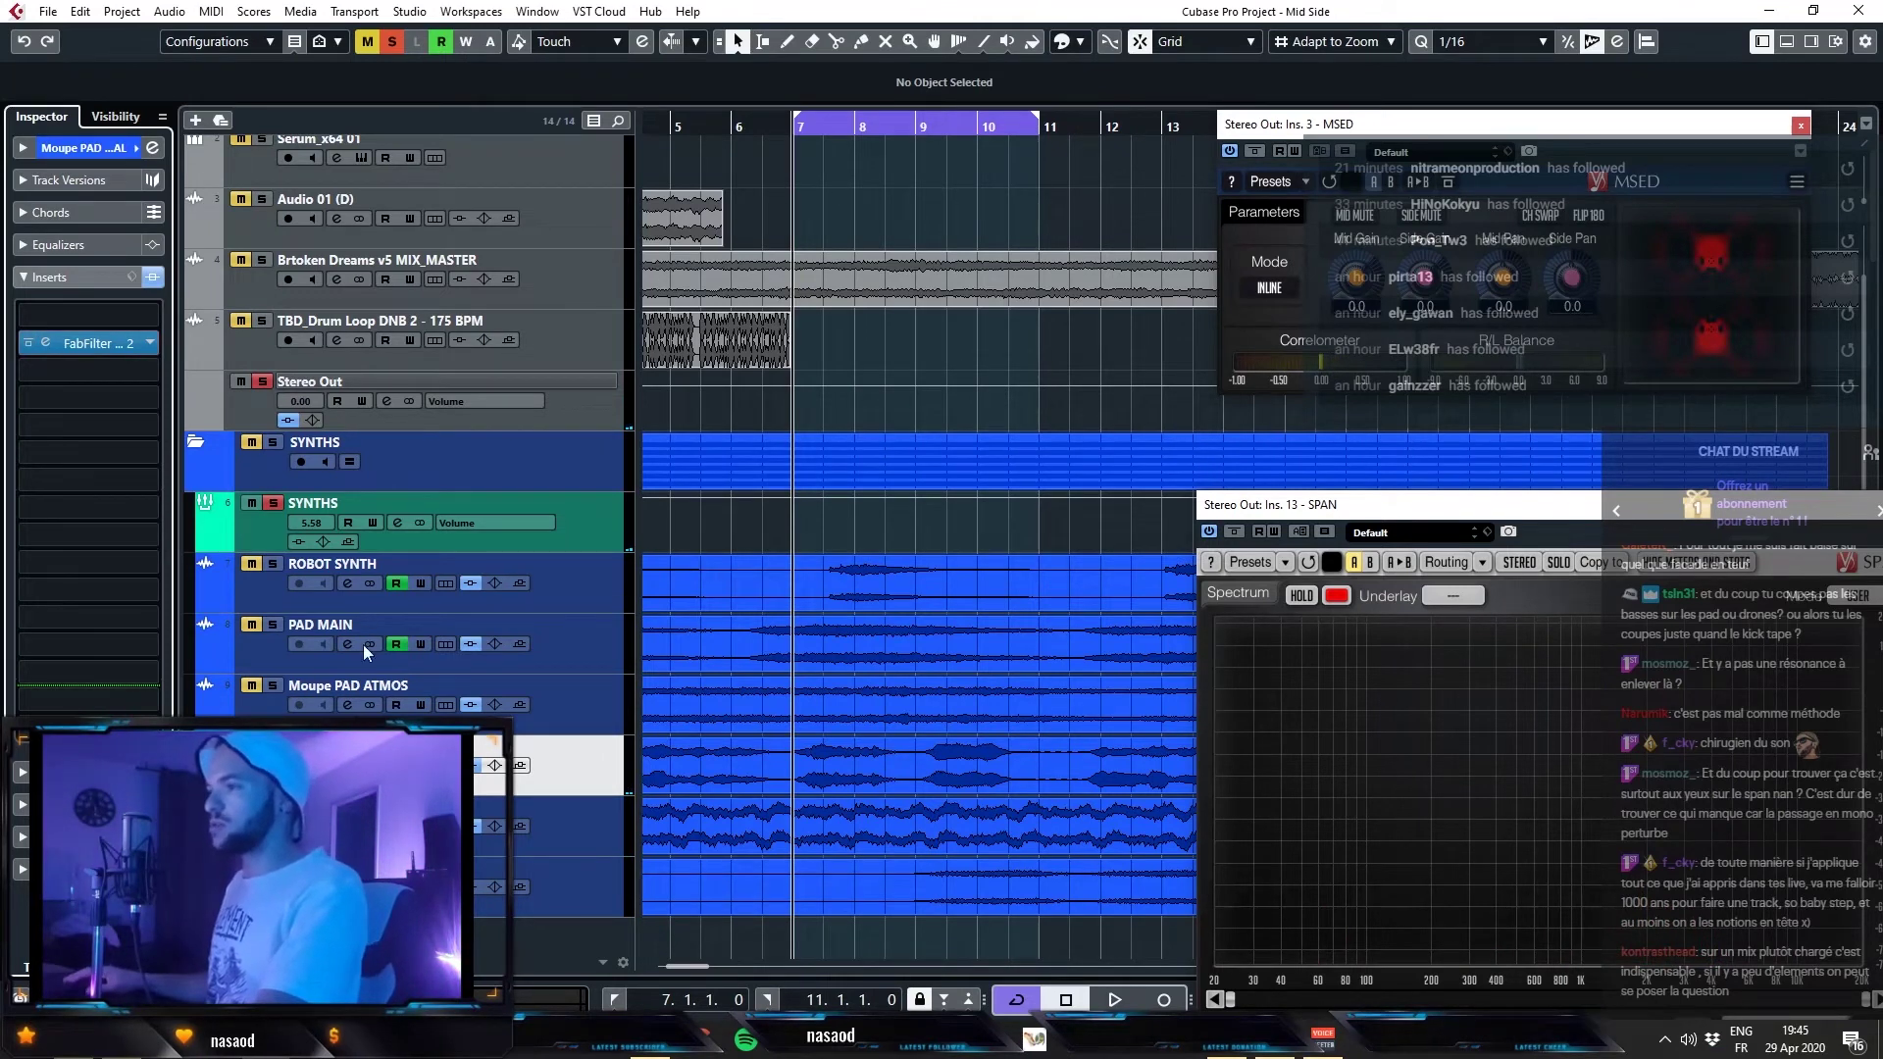
- Audition Moupe PAD ATMOS in solo and add a stereo bell cut at 2838.8 Hz with -5.87 dB and Q 1.297 in its Pro-Q 2
click(569, 826)
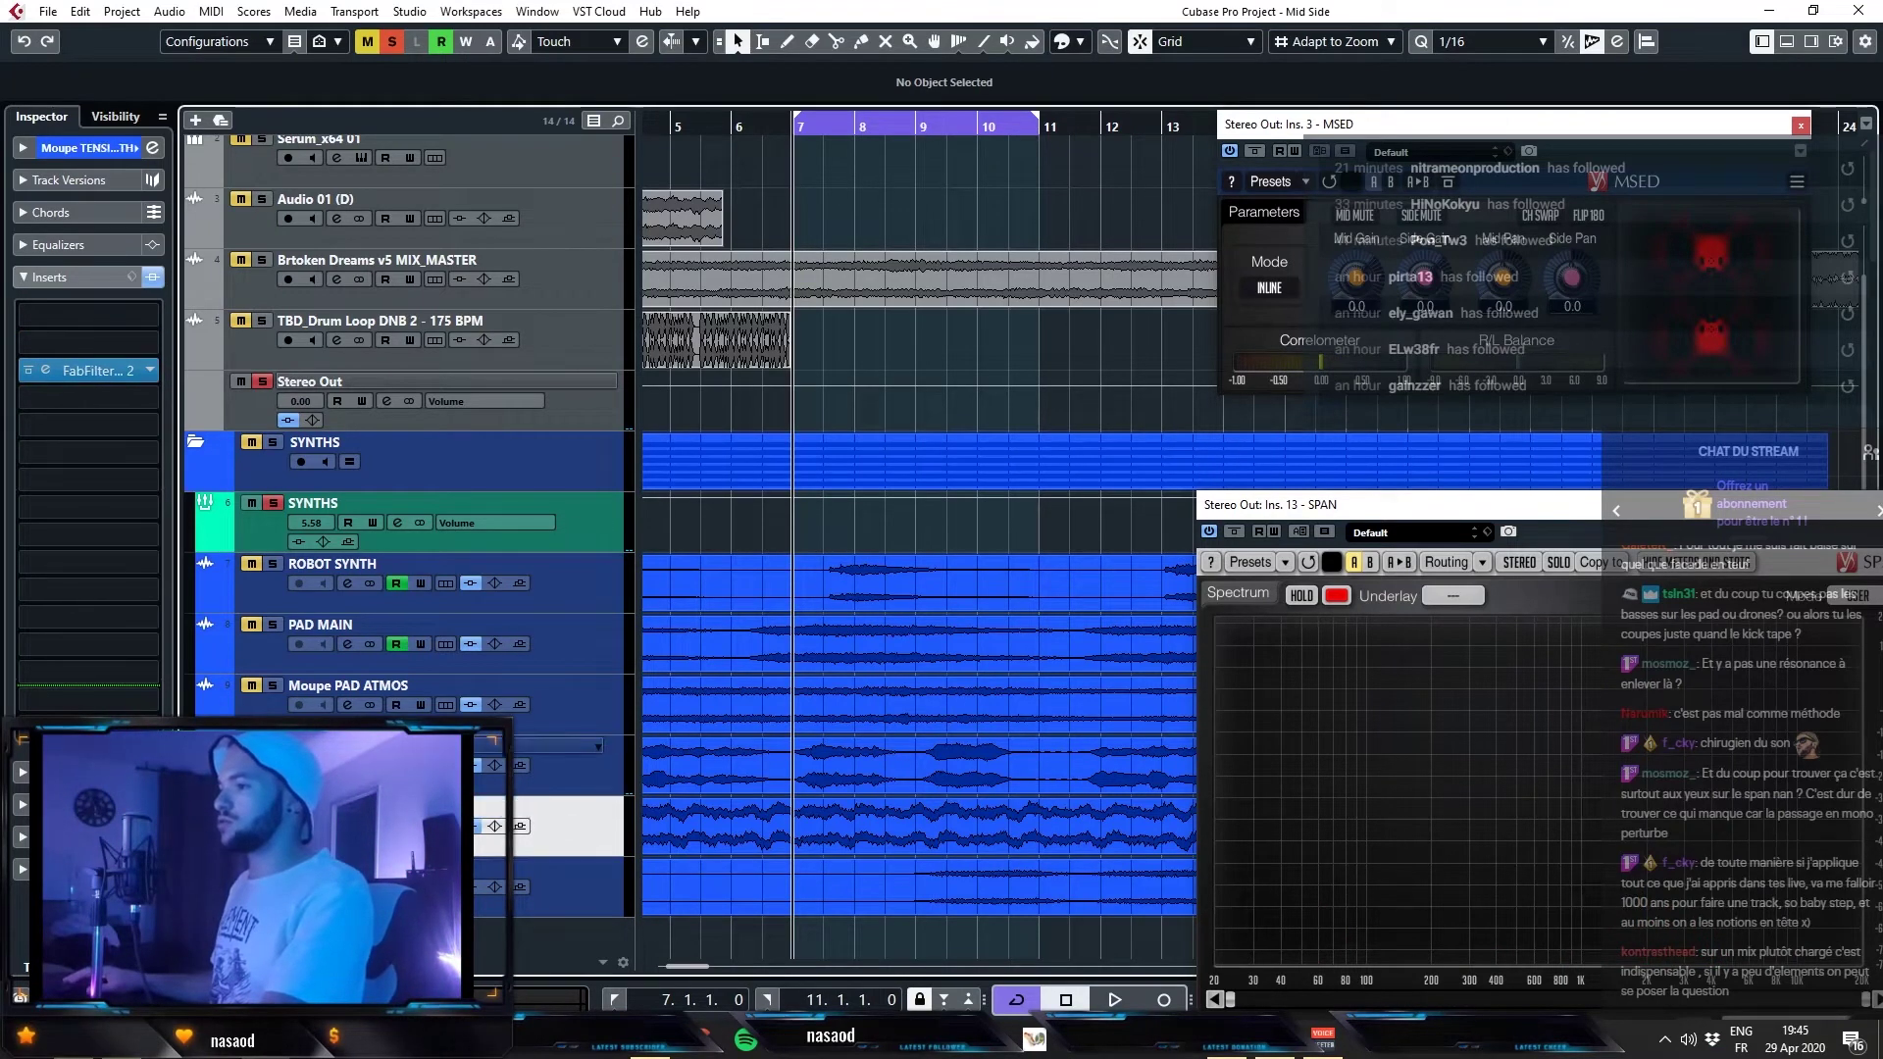
click(320, 687)
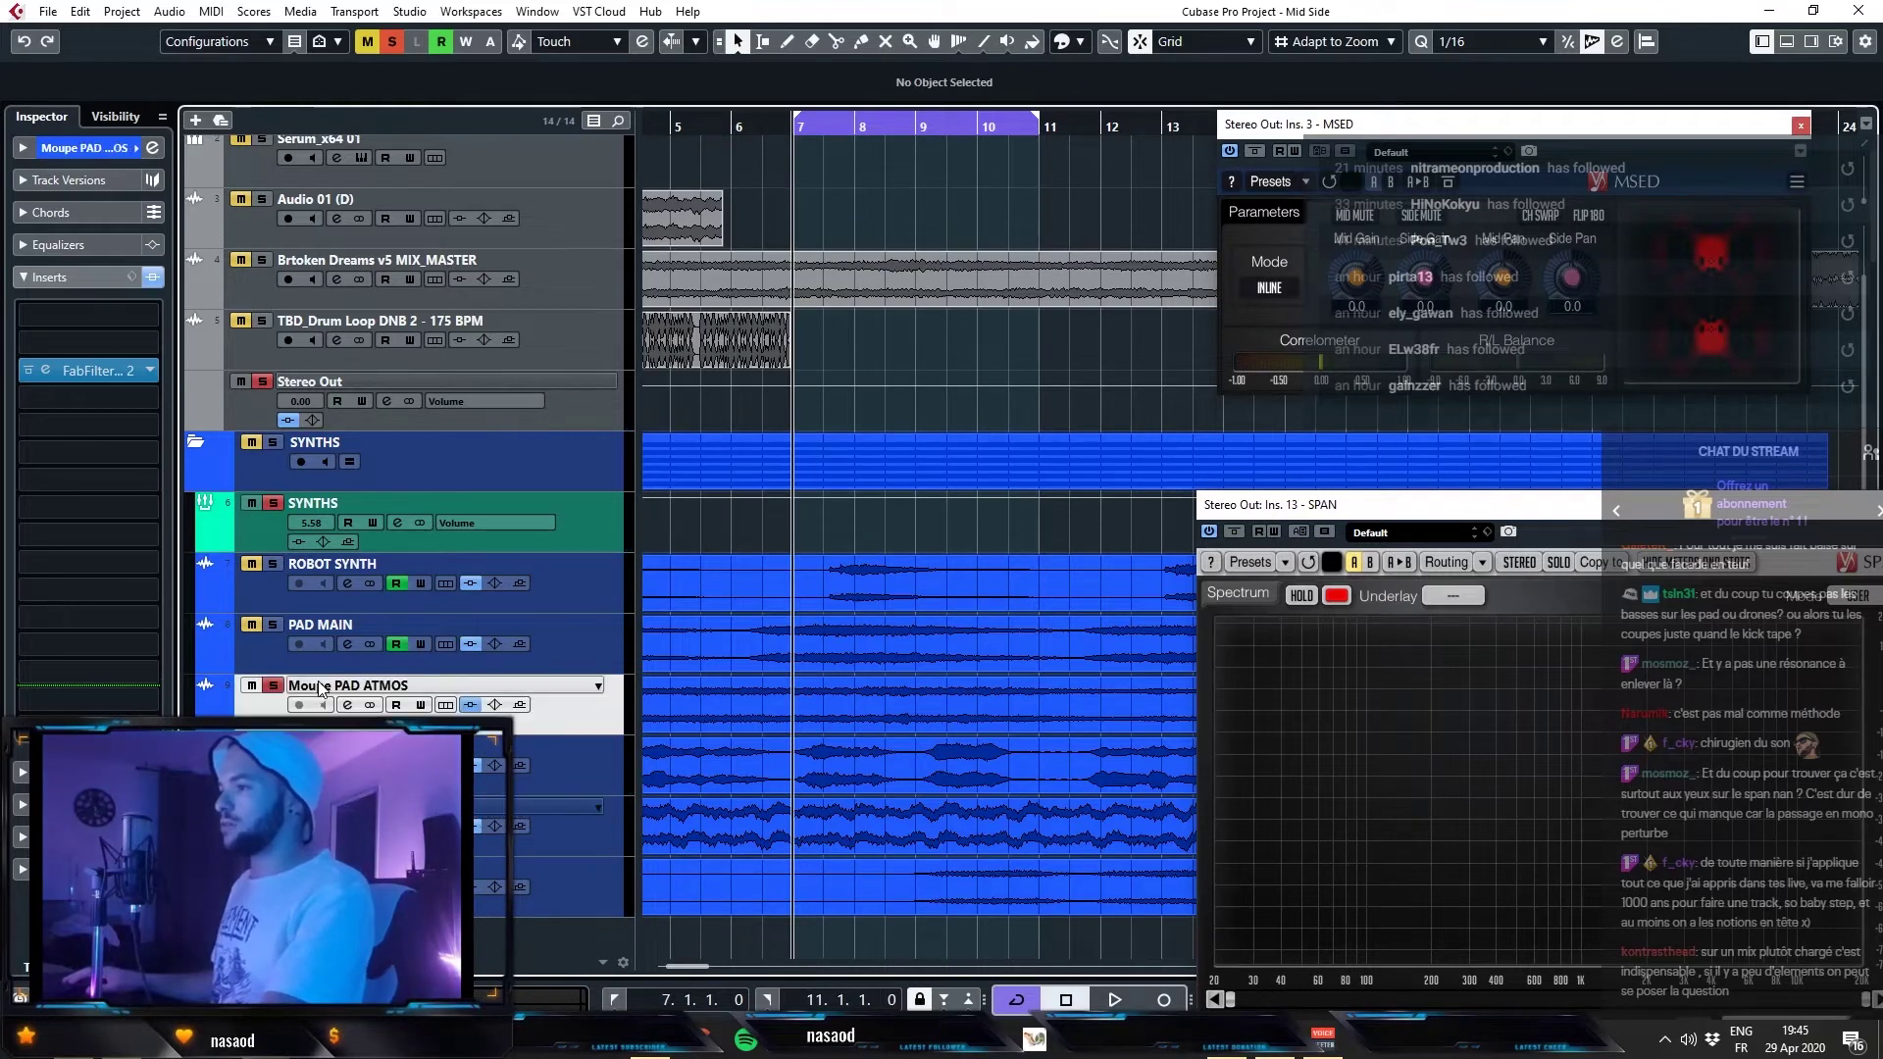
key(space)
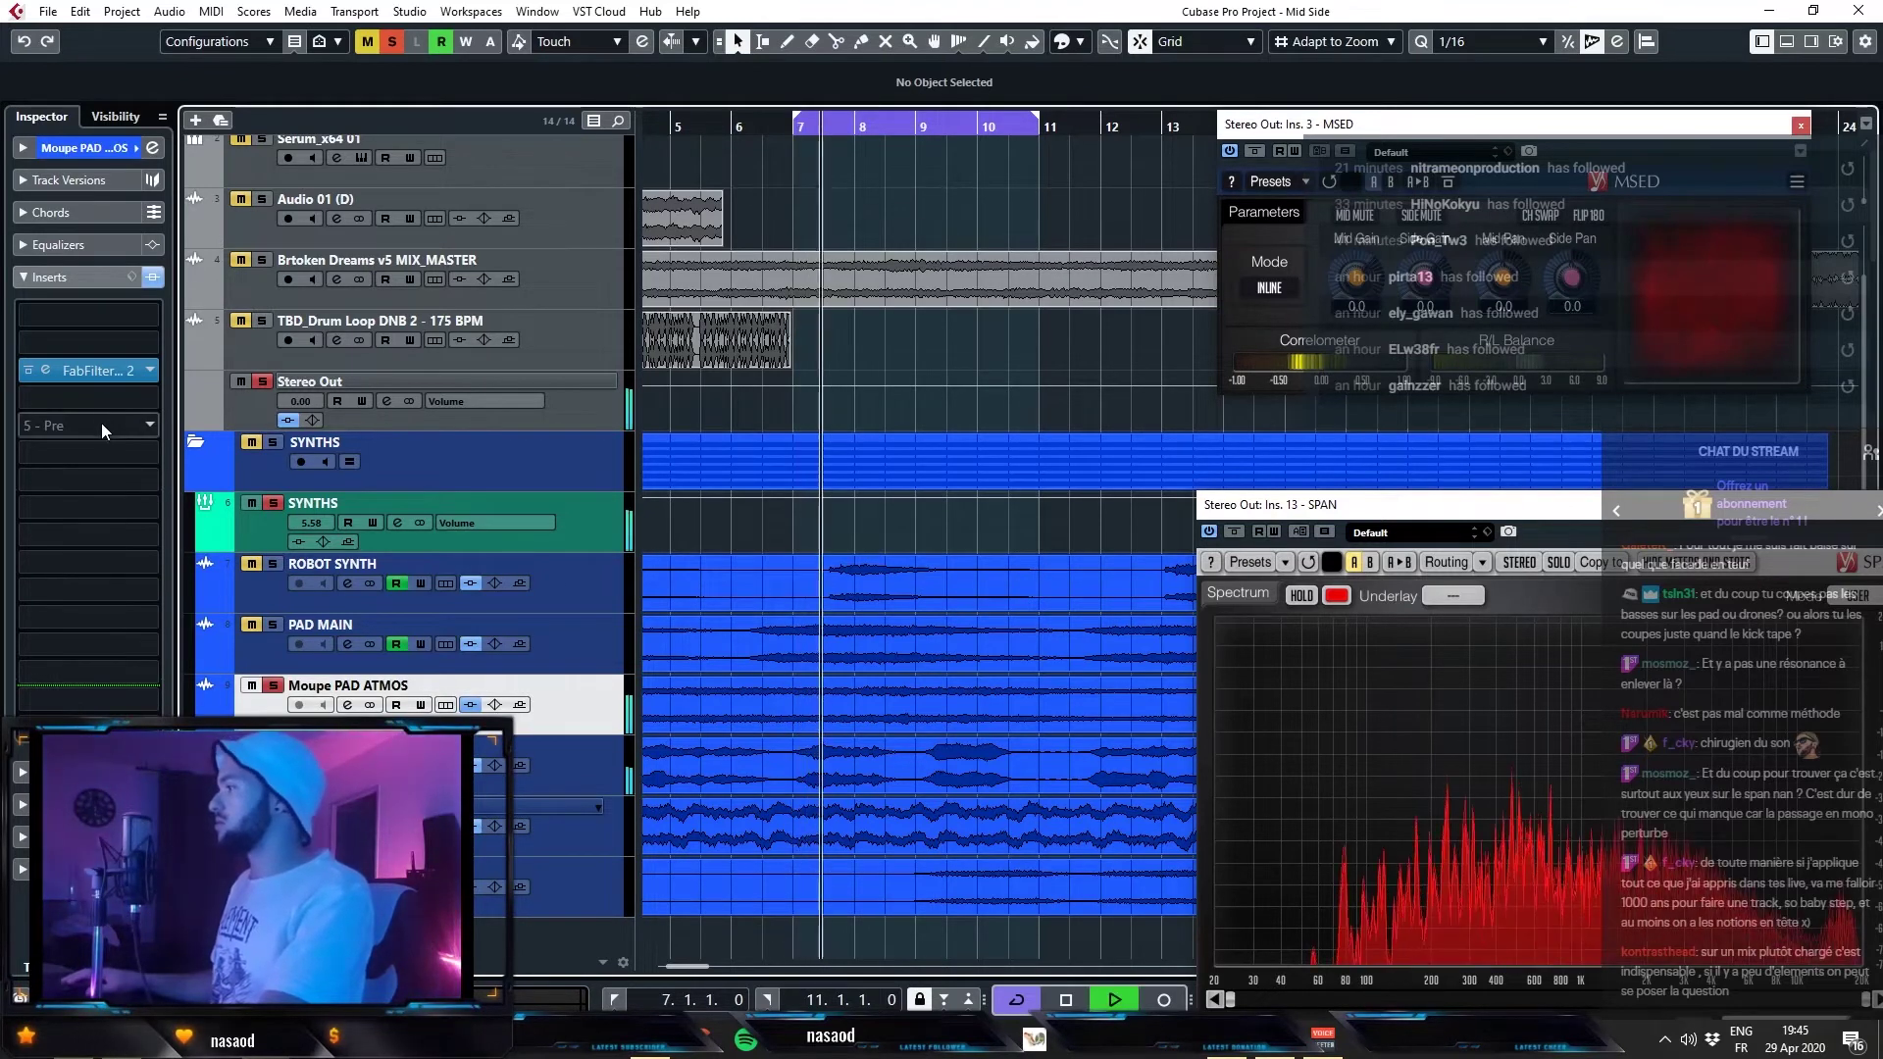
click(102, 370)
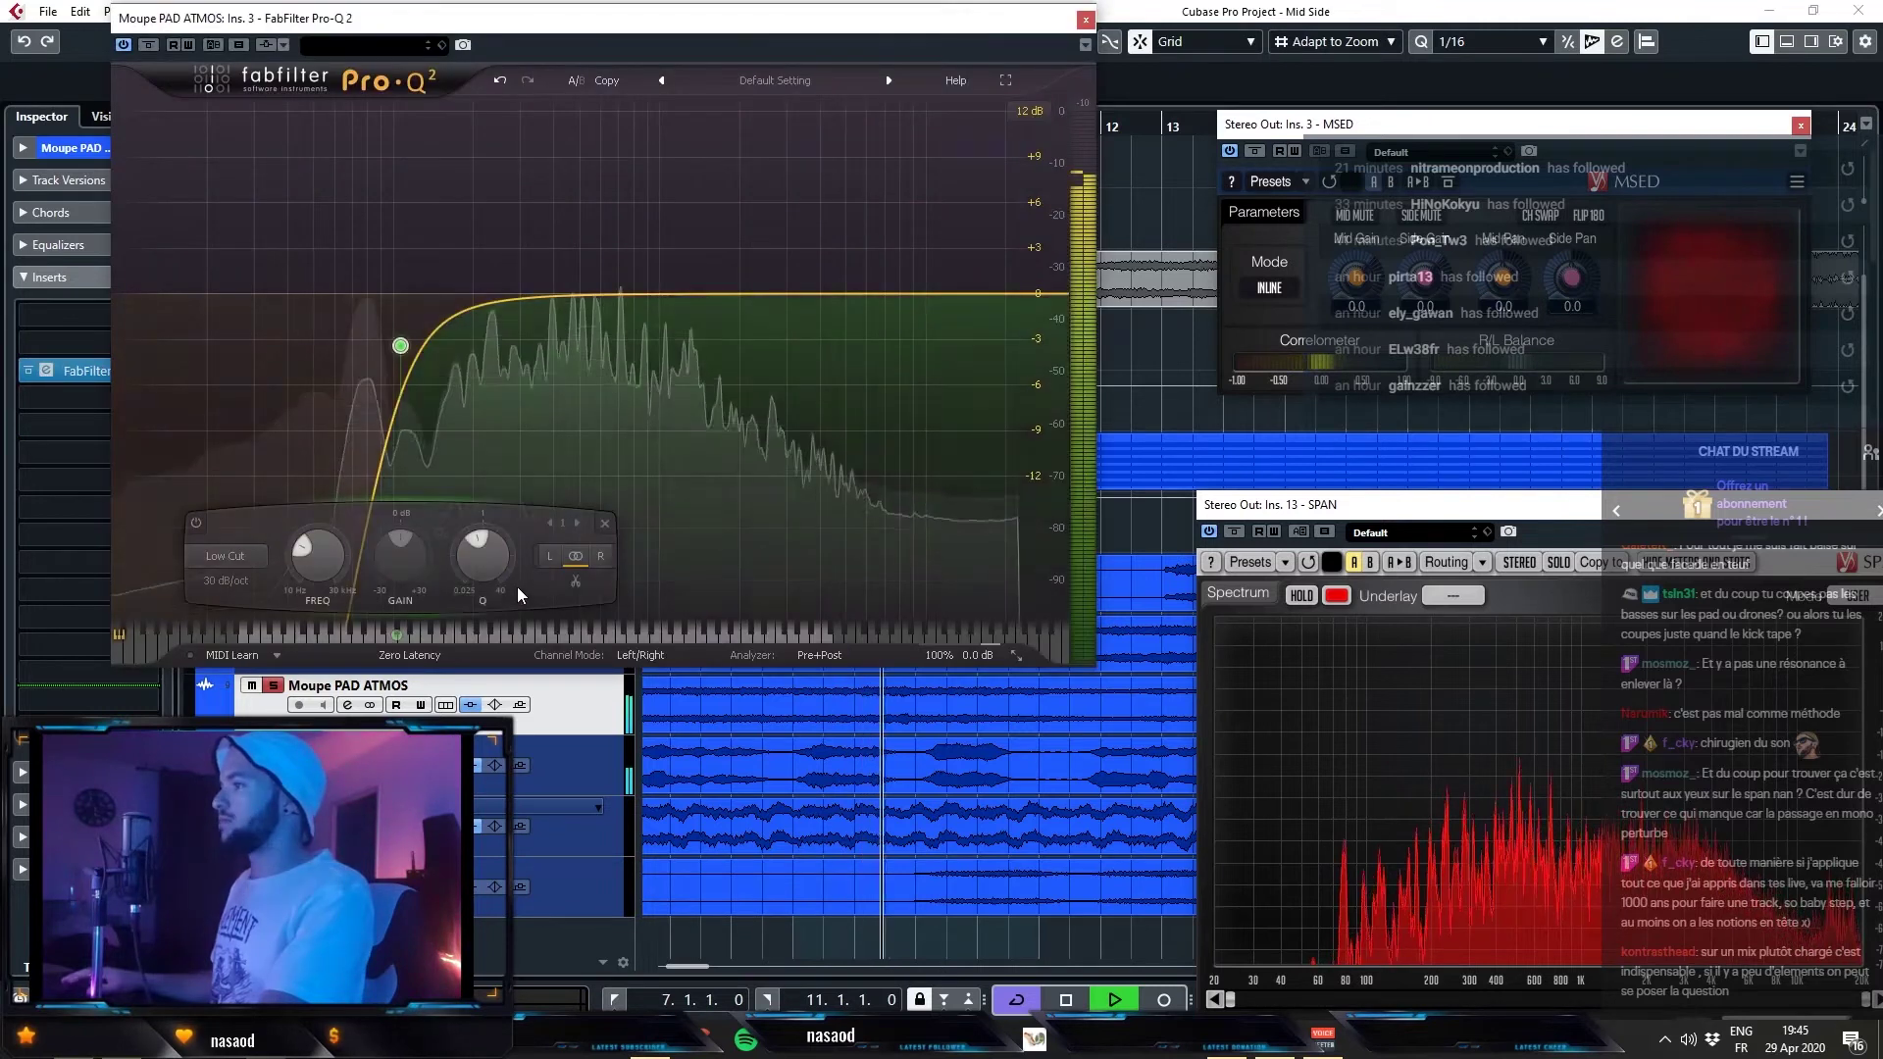
drag(615, 296, 766, 369)
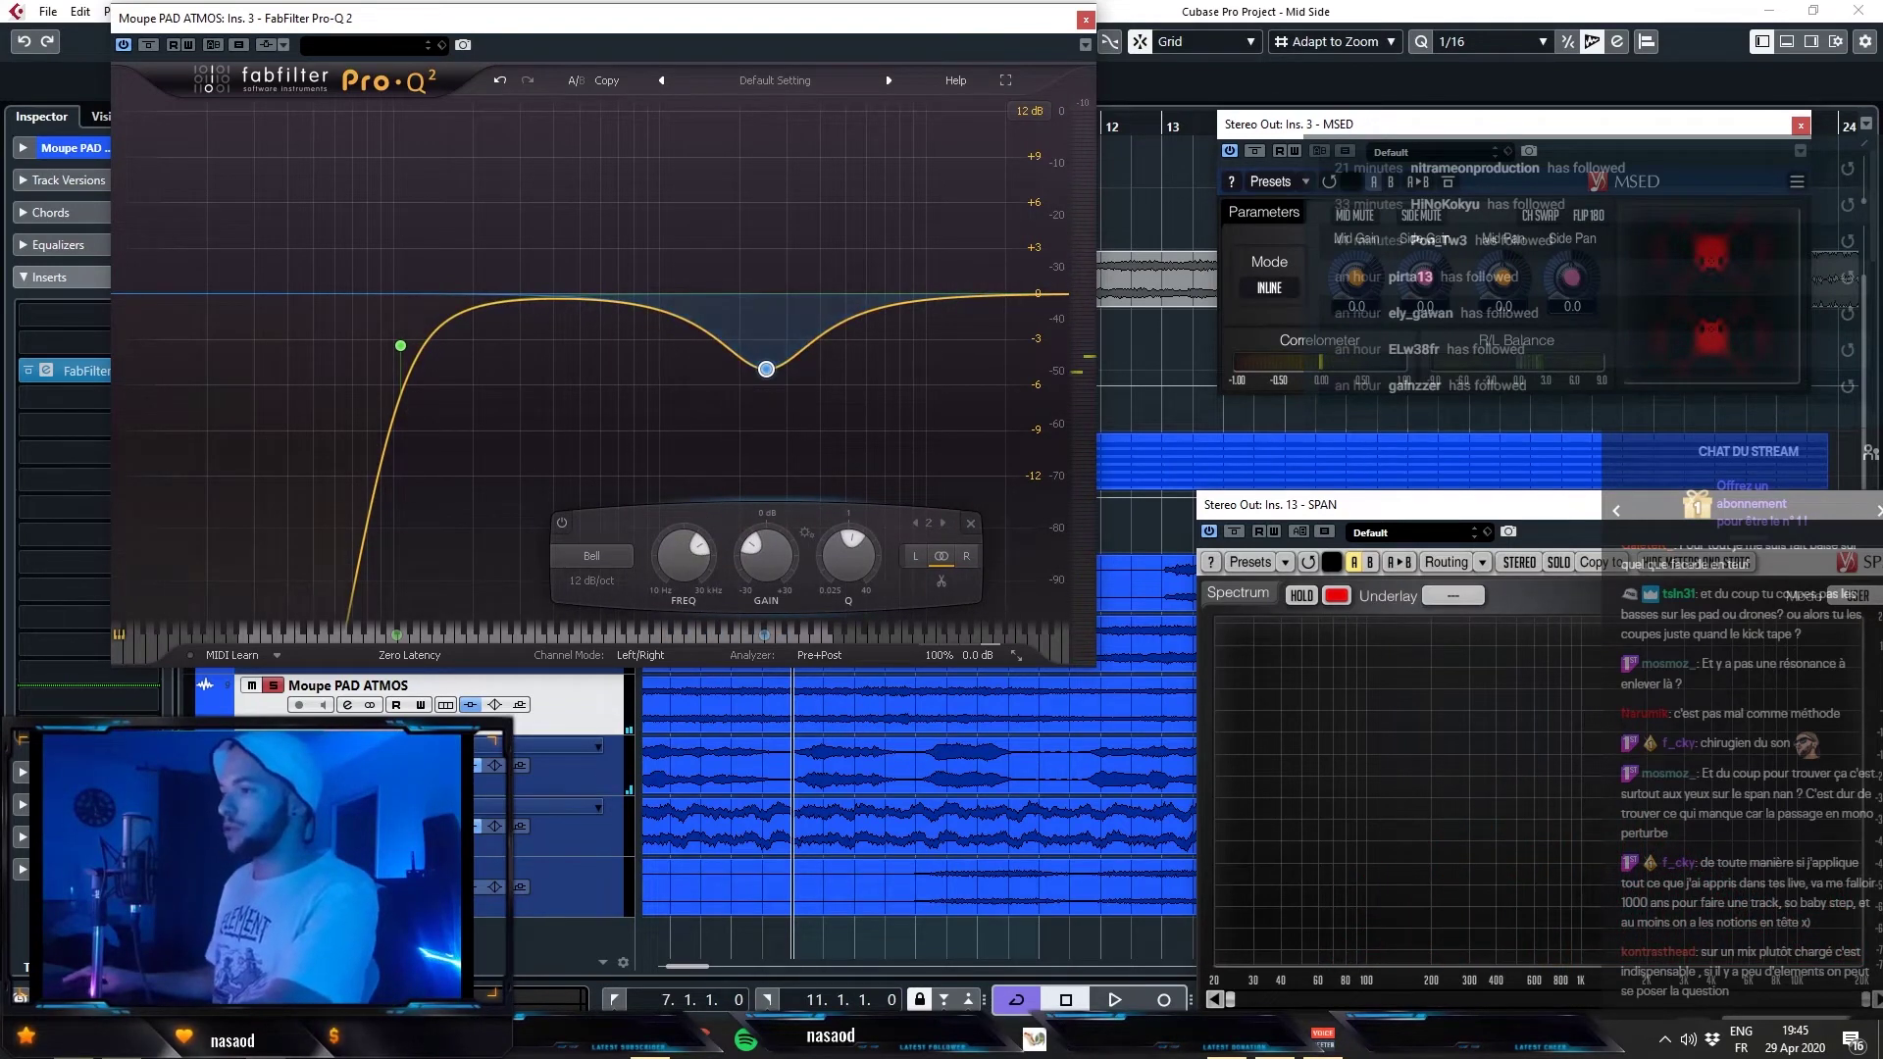
mouse_move(768, 373)
mouse_down()
mouse_move(772, 392)
mouse_move(752, 323)
mouse_move(780, 385)
mouse_up()
key(space)
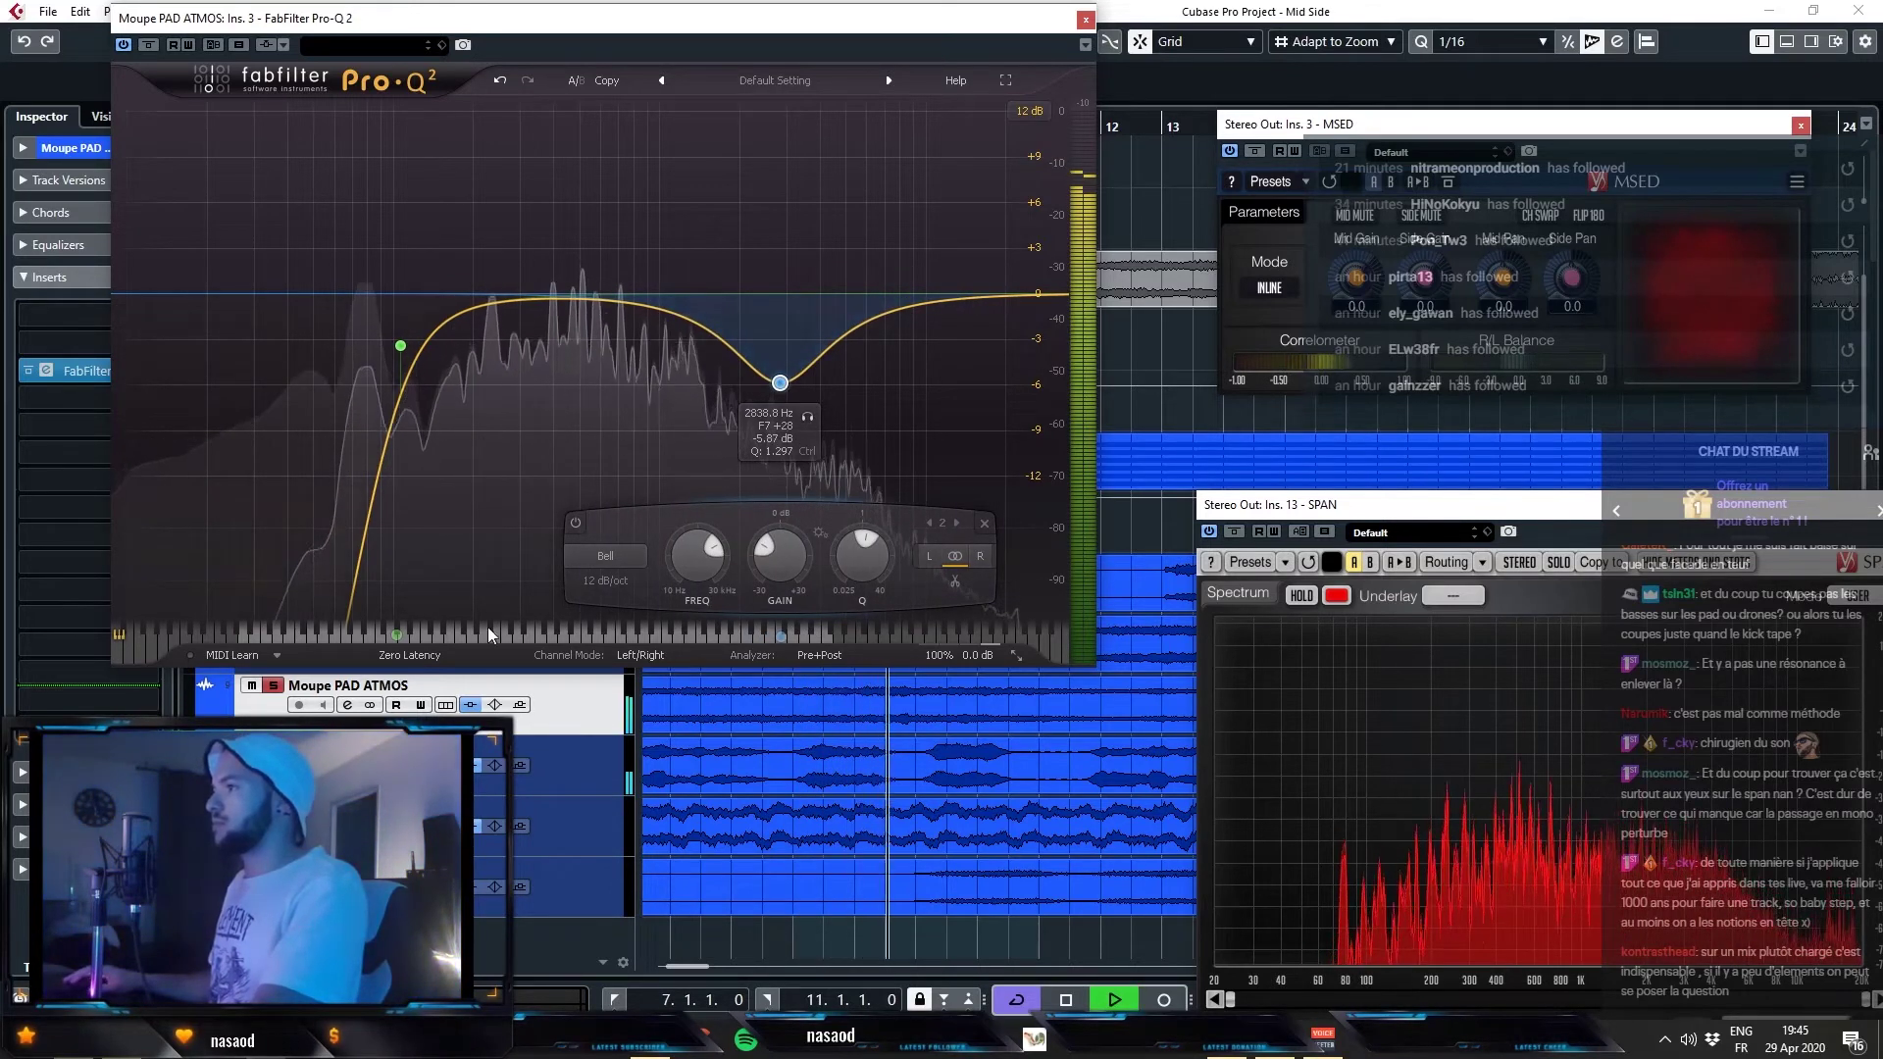
click(1085, 20)
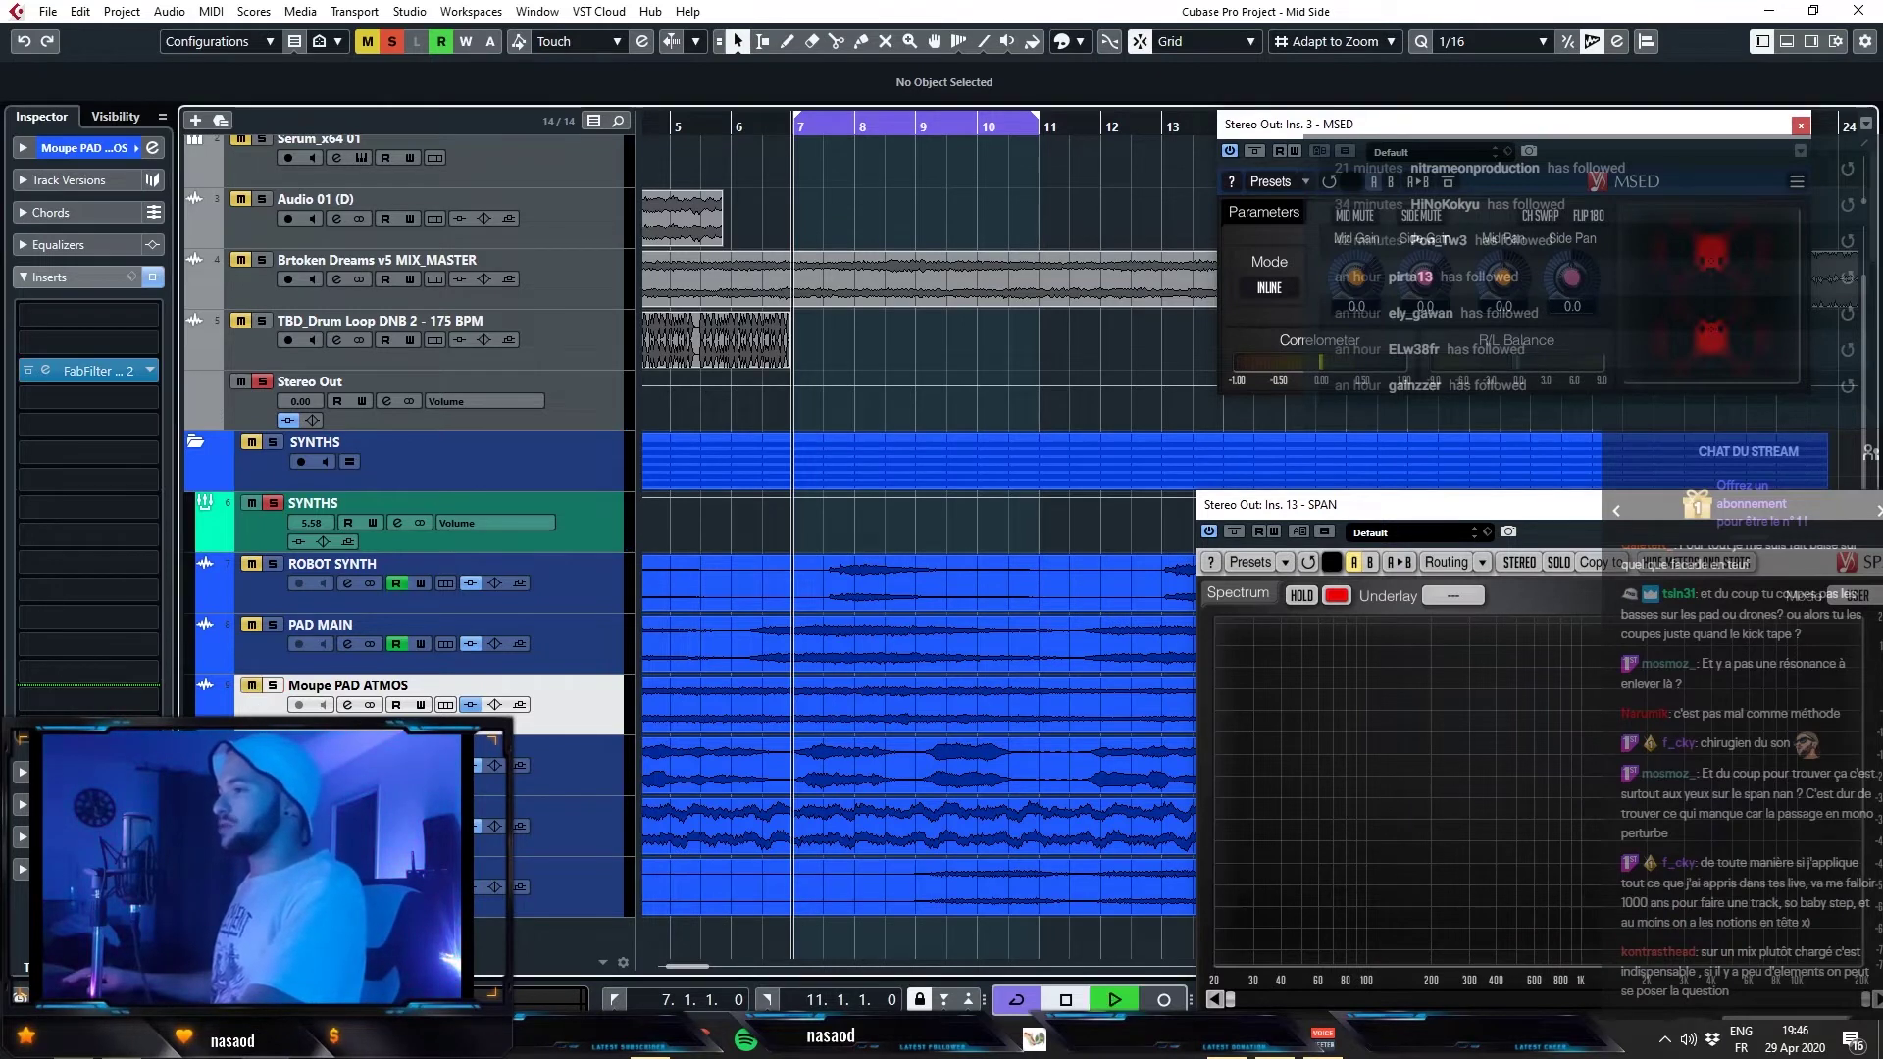
- Audition Moupe PAD METAL in solo, repositioning the SPAN window to examine more of its spectrum
key(space)
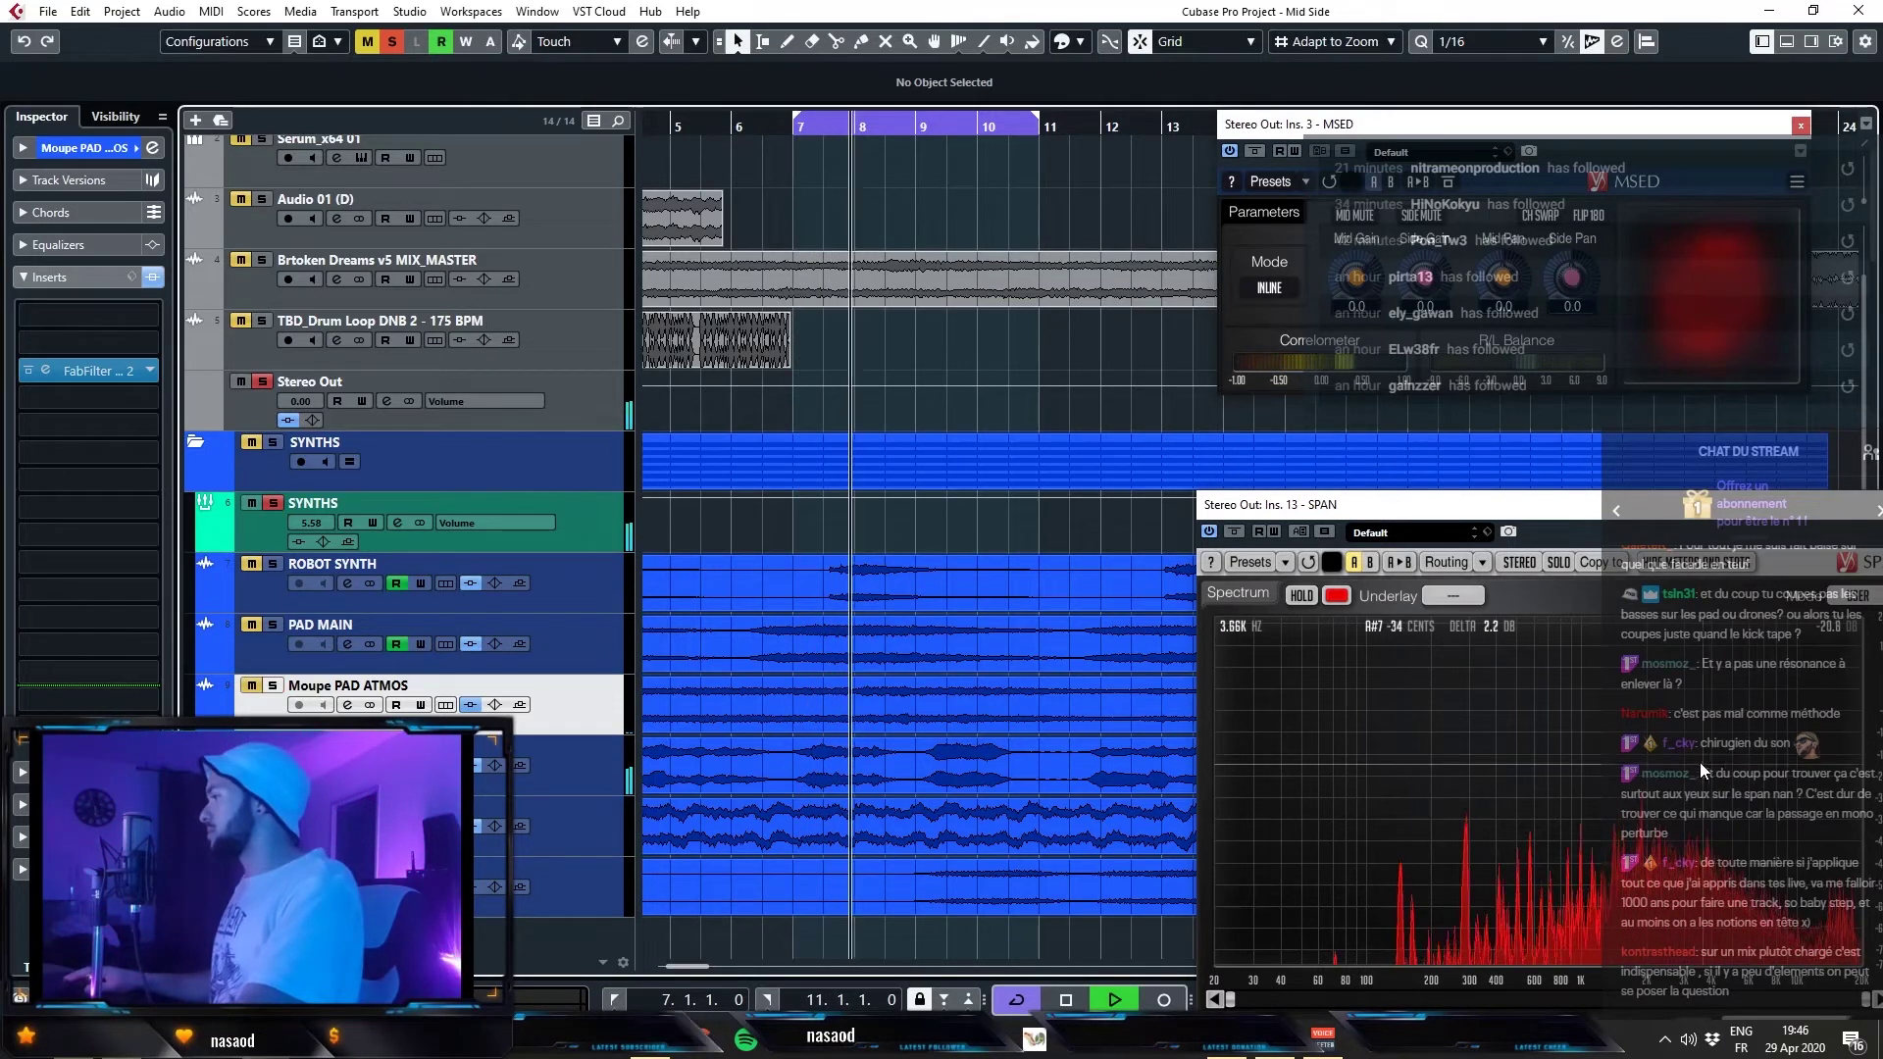
key(space)
drag(1530, 504, 1433, 400)
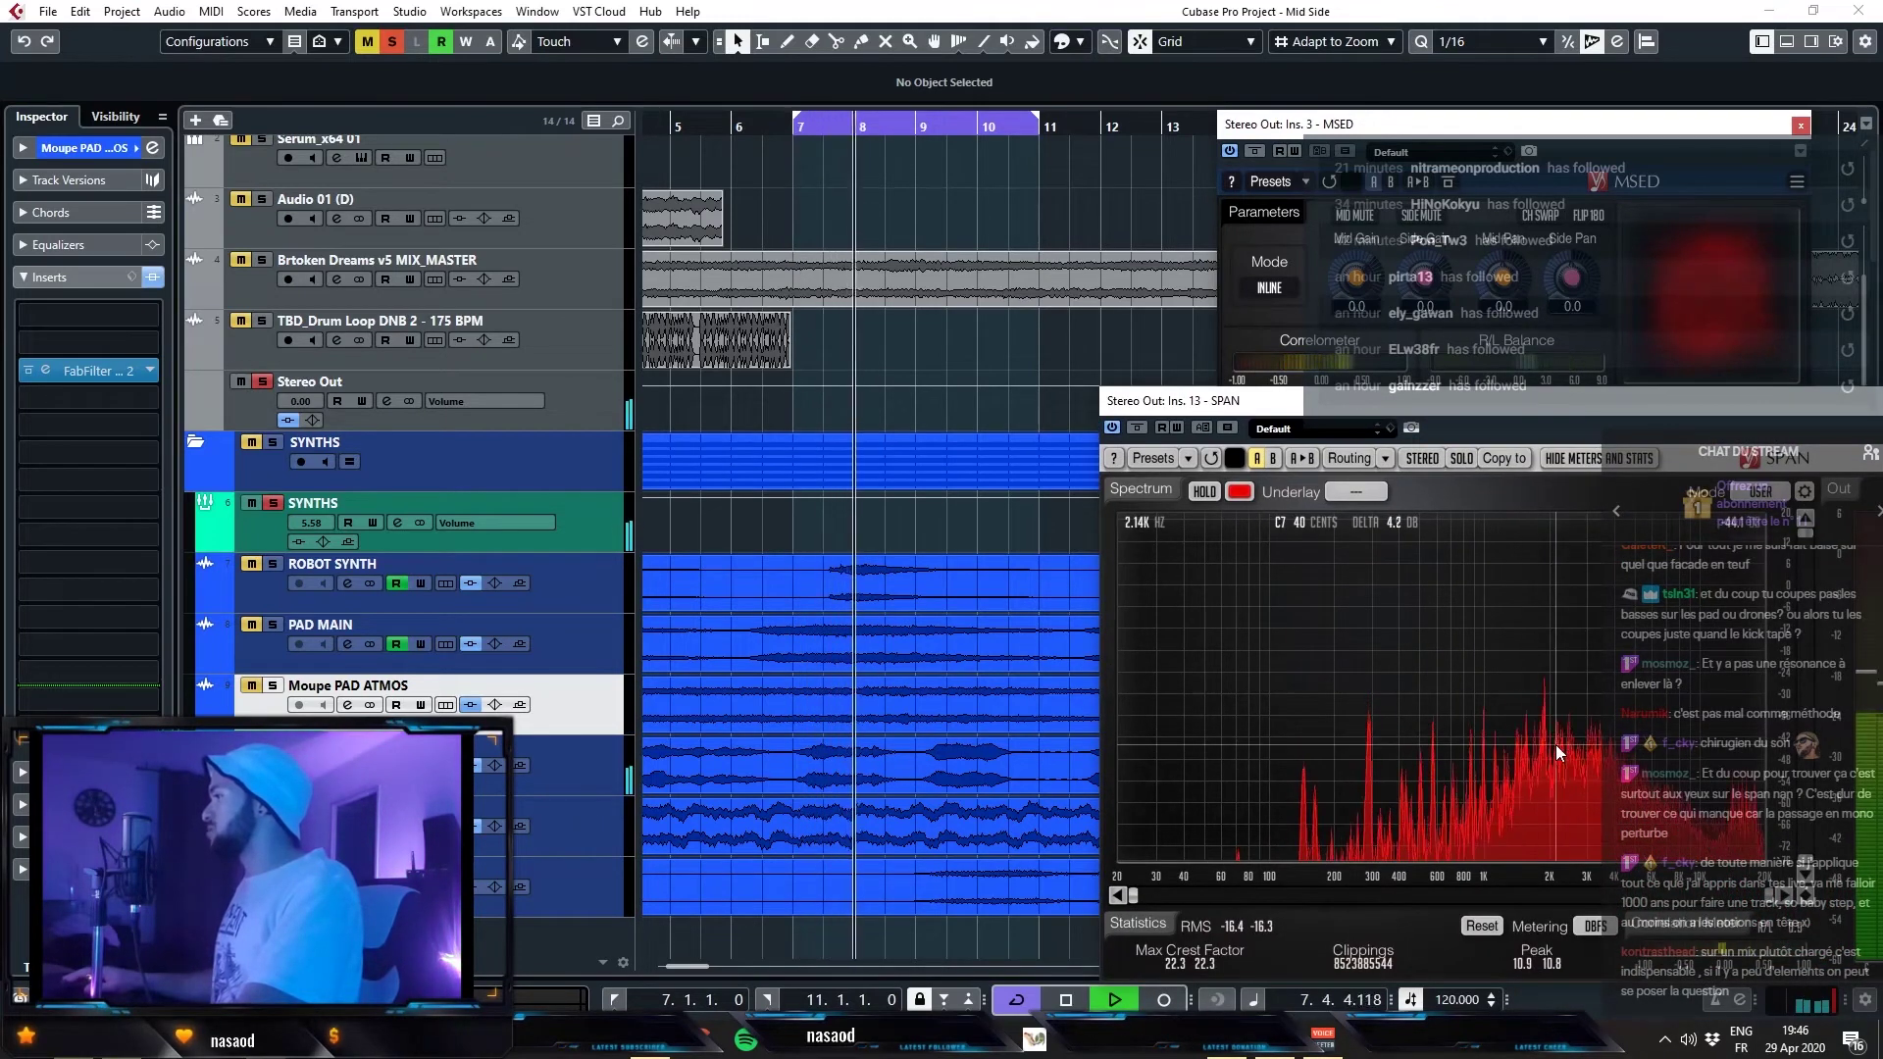
key(space)
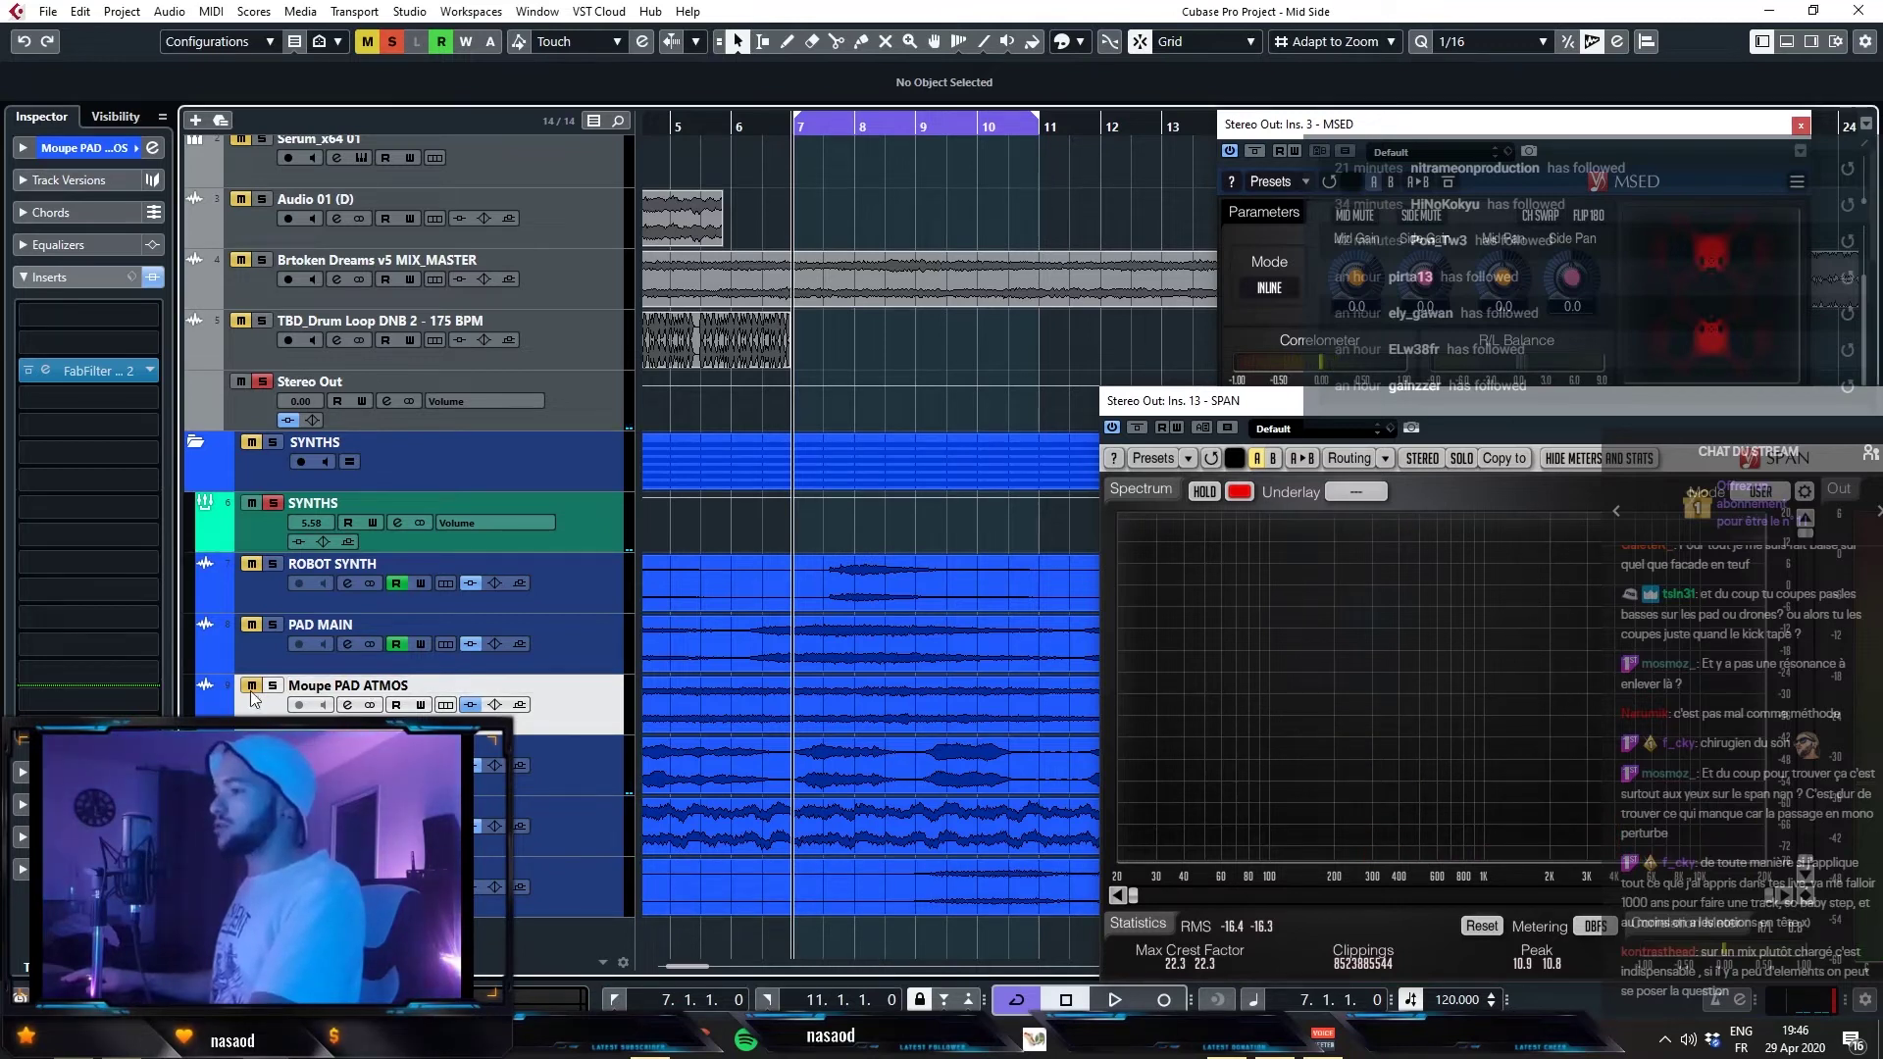
- Switch Moupe PAD ATMOS's Pro-Q 2 to Mid/Side and add a side-only bell at 1257.6 Hz with -4.26 dB and Q 1.546
click(63, 378)
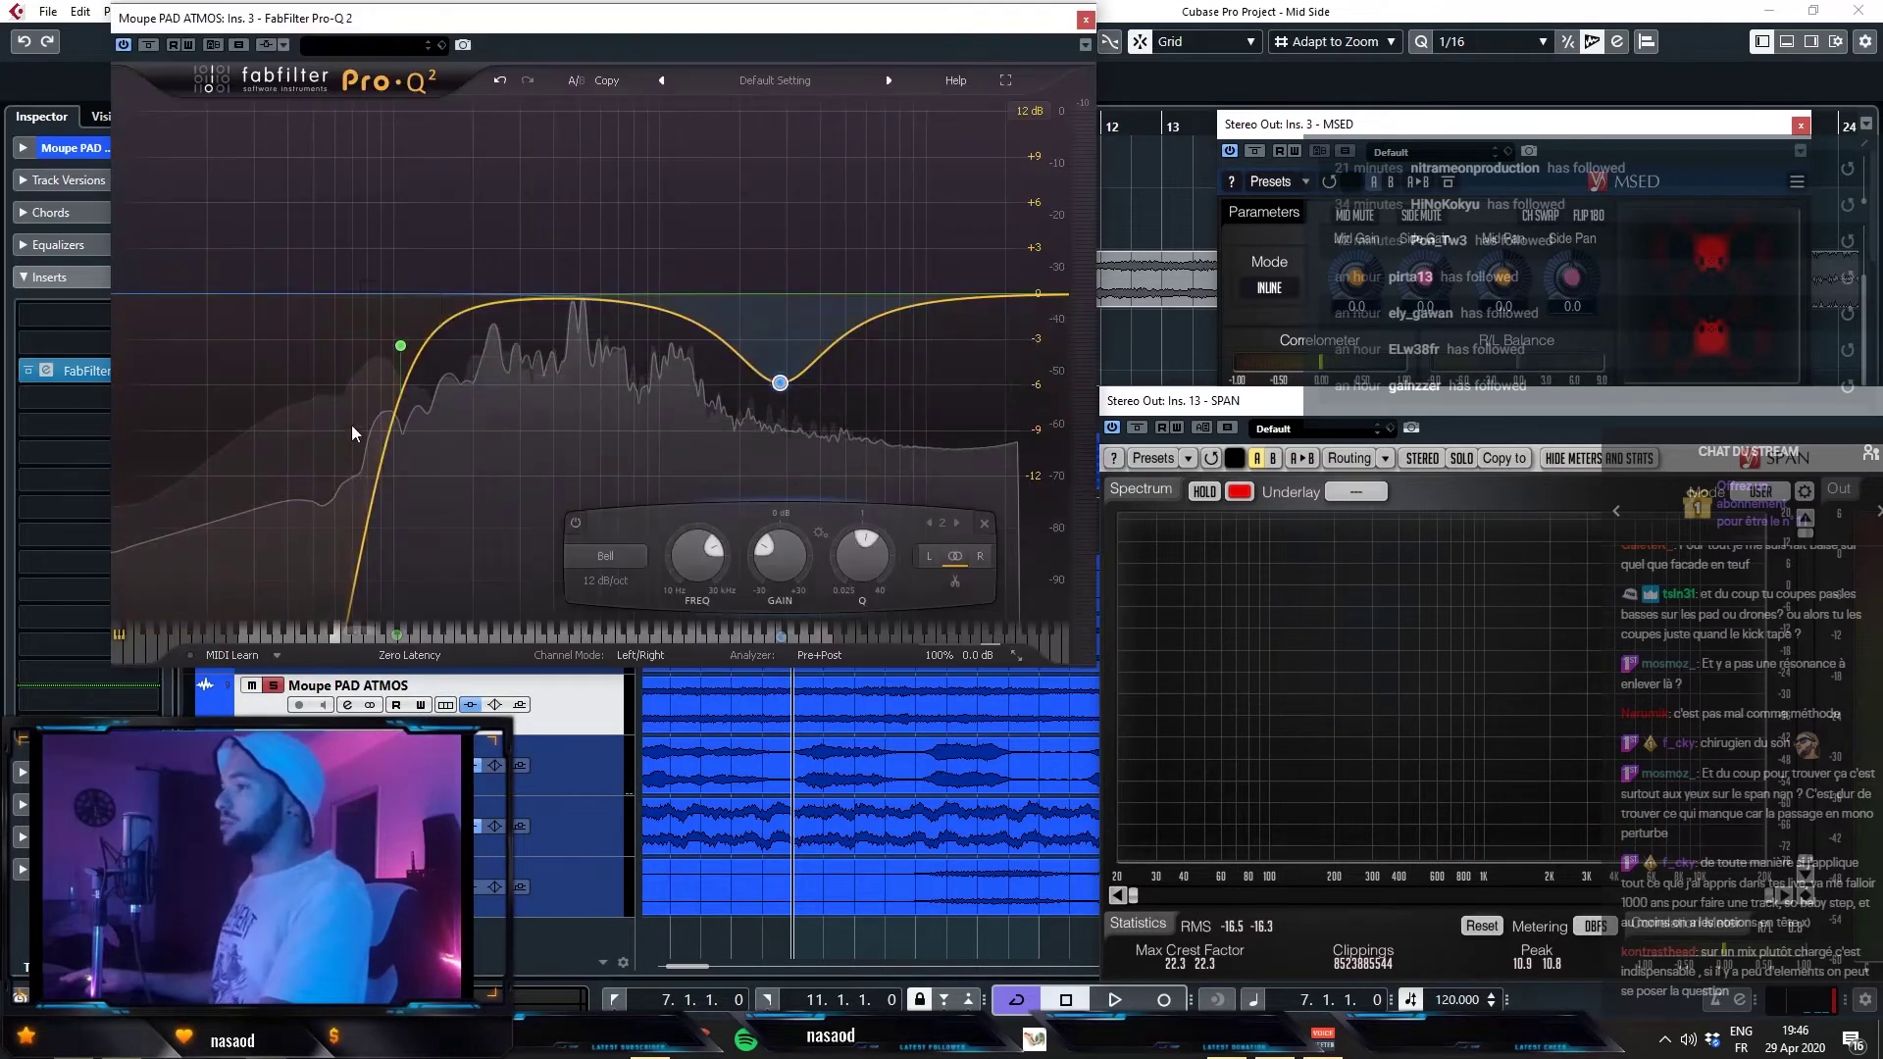
drag(604, 298, 632, 344)
click(642, 655)
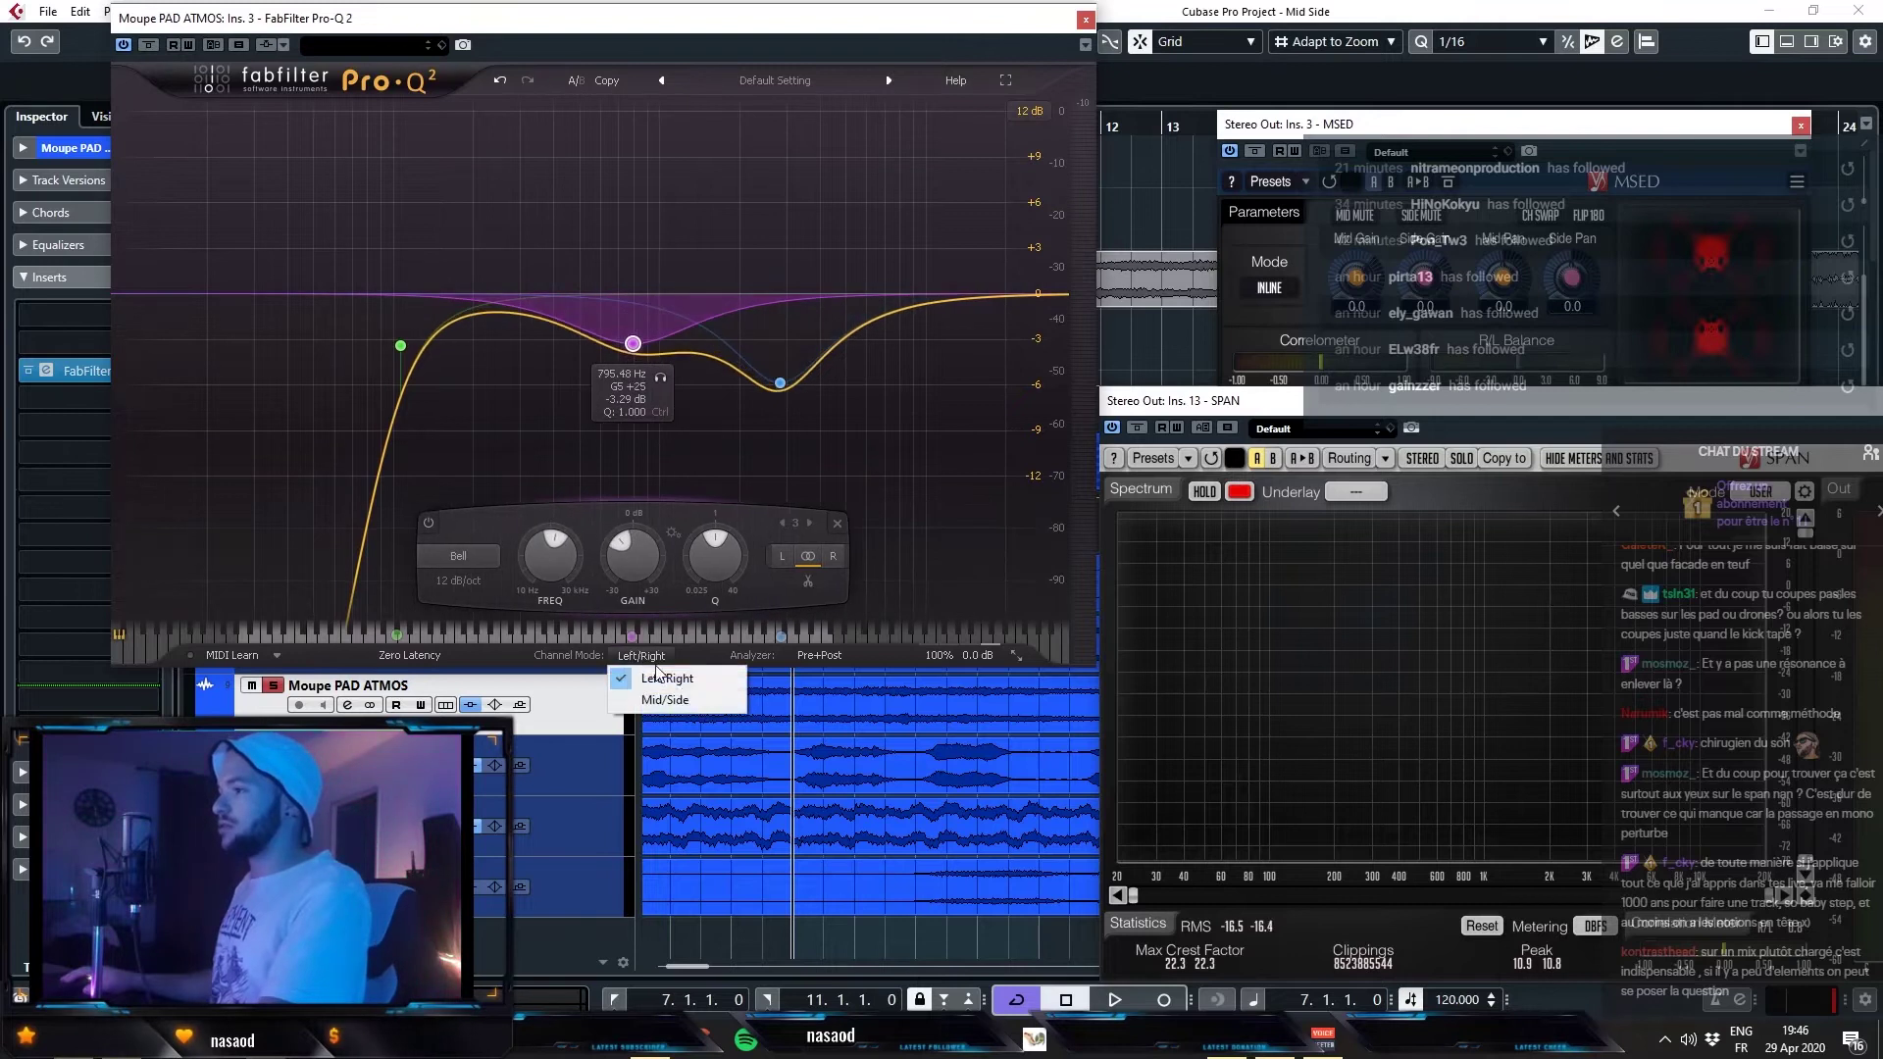
drag(632, 342, 675, 368)
scroll(680, 369, up, 3)
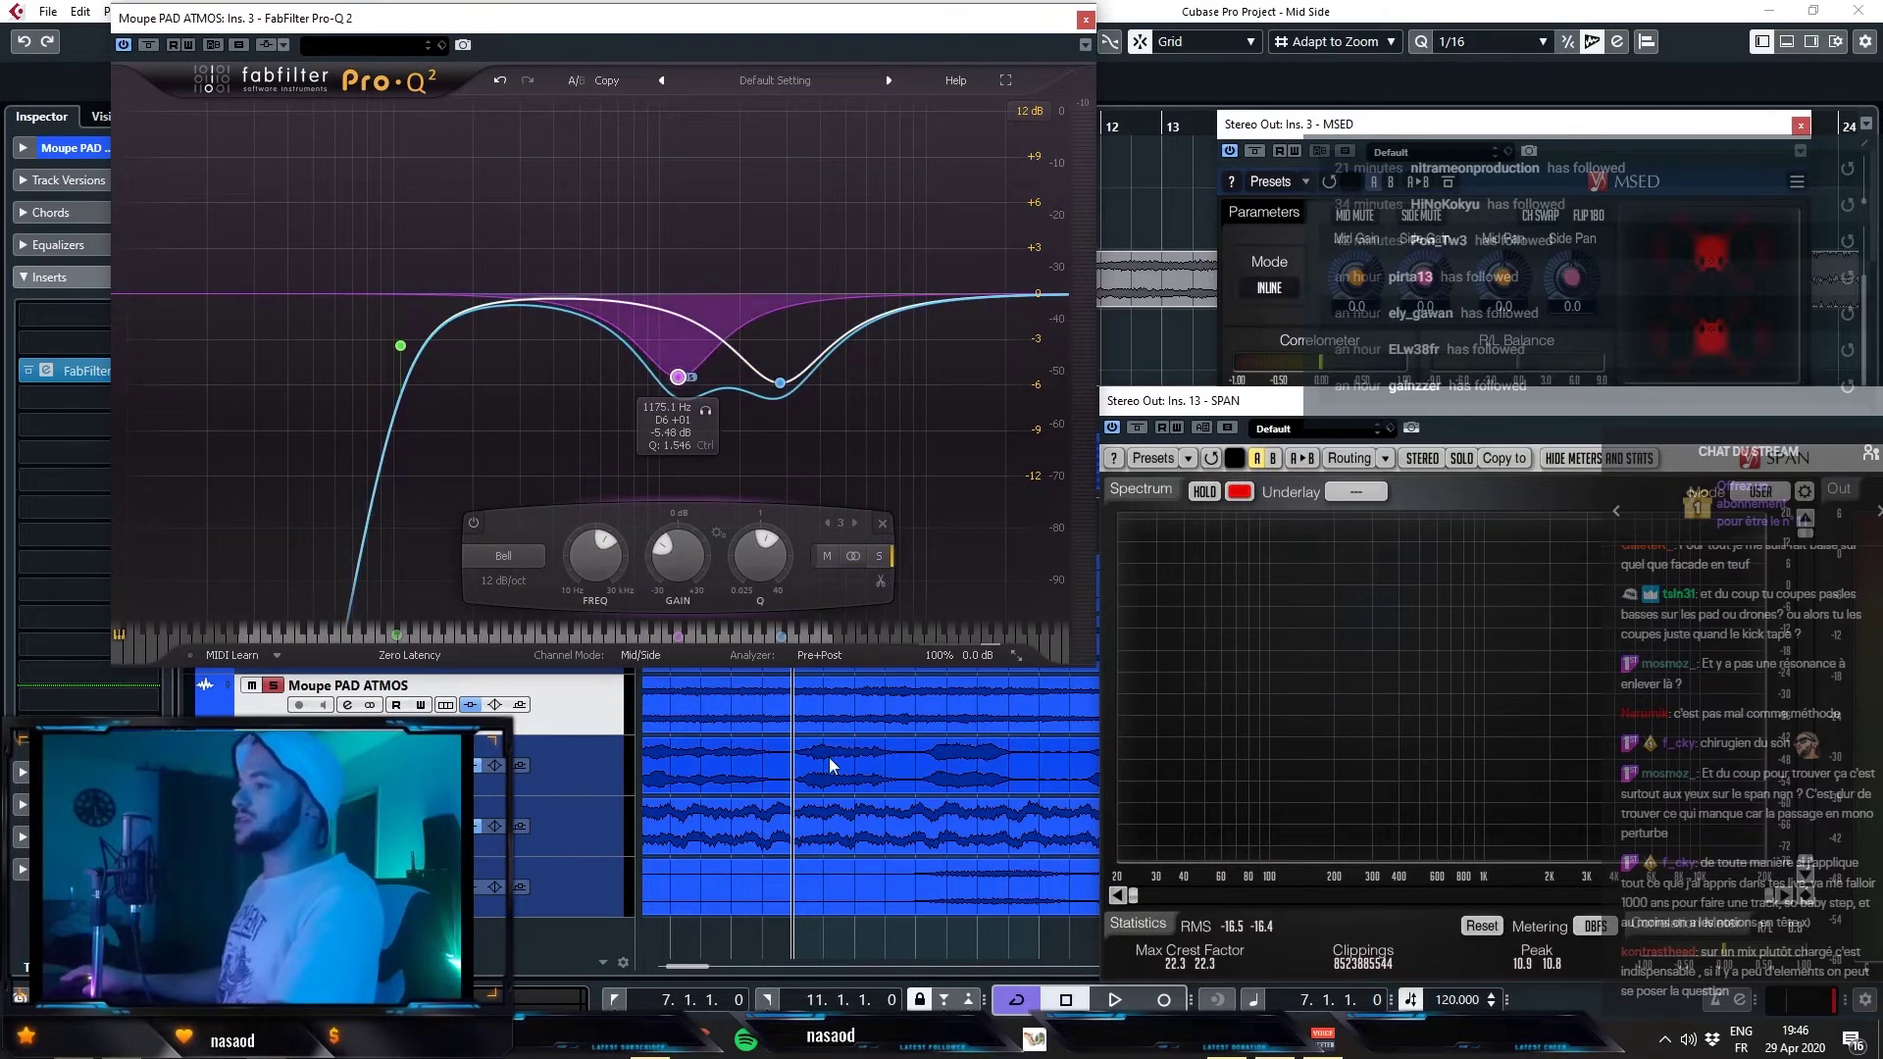
key(space)
drag(684, 376, 687, 359)
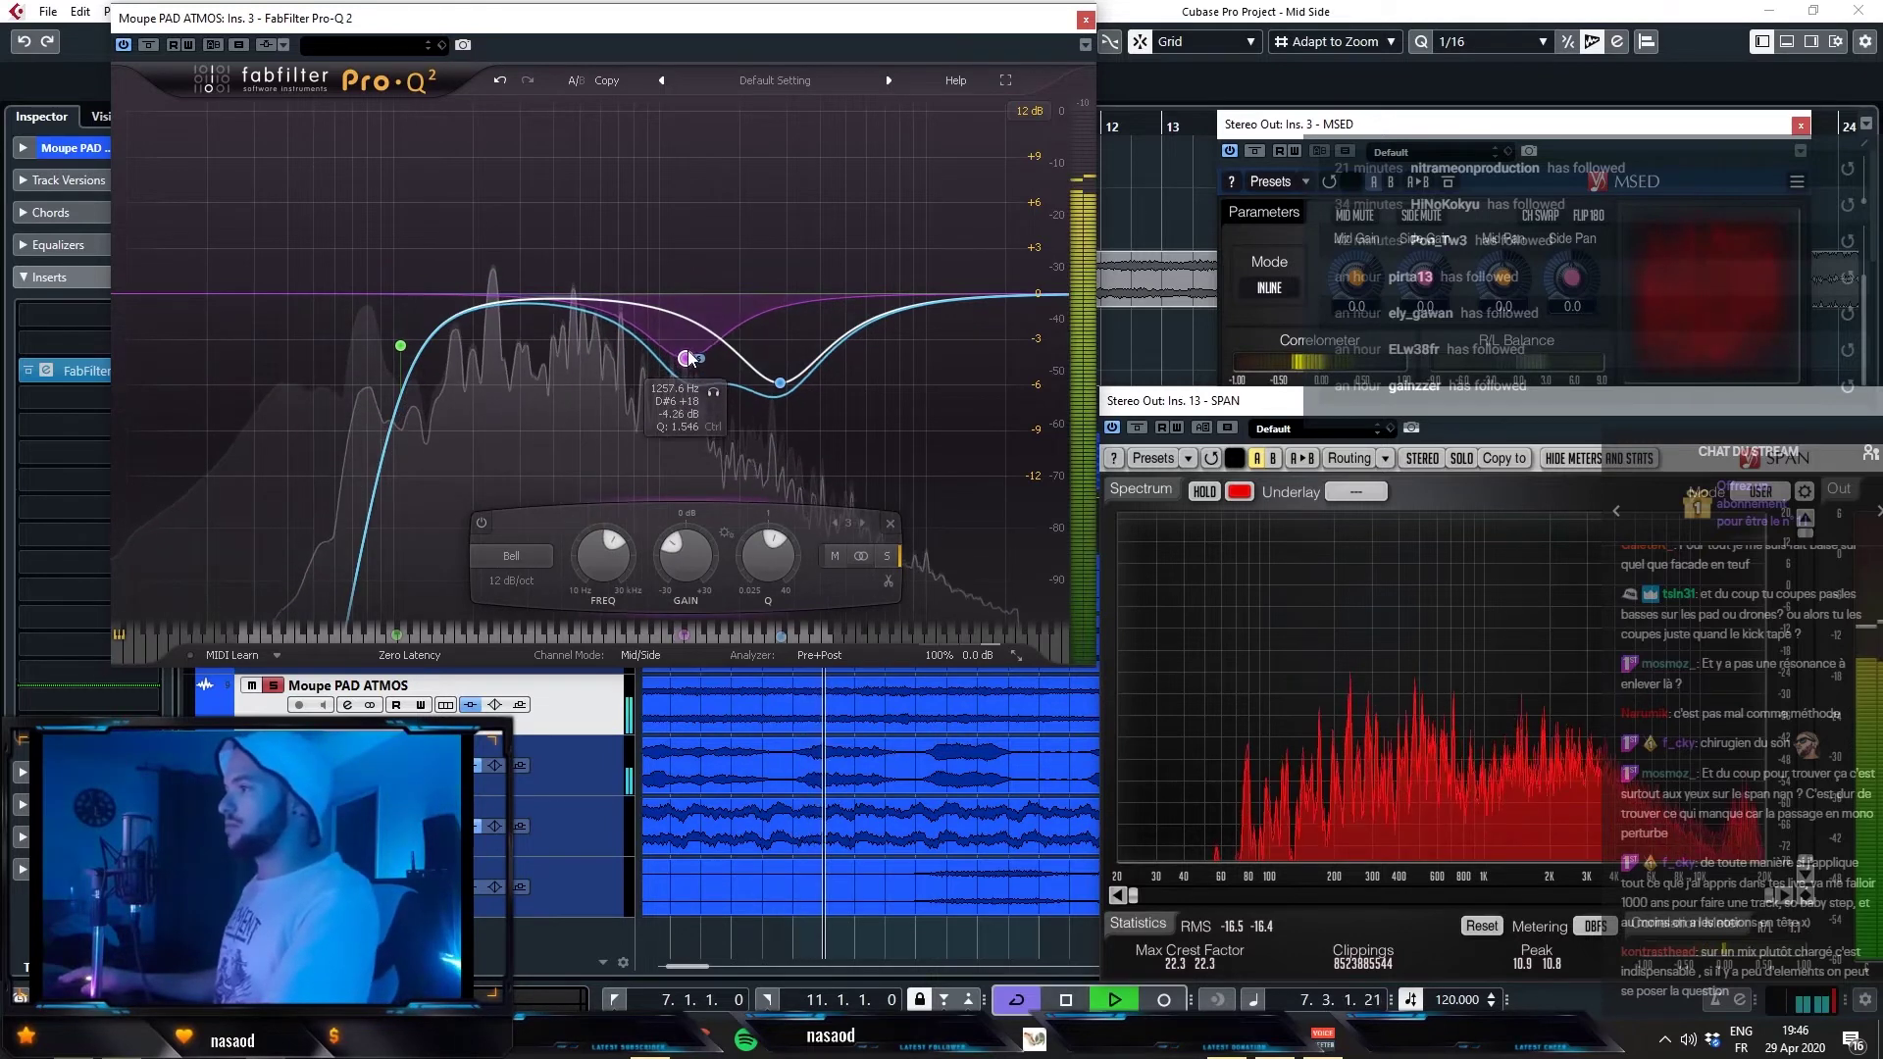
click(1086, 20)
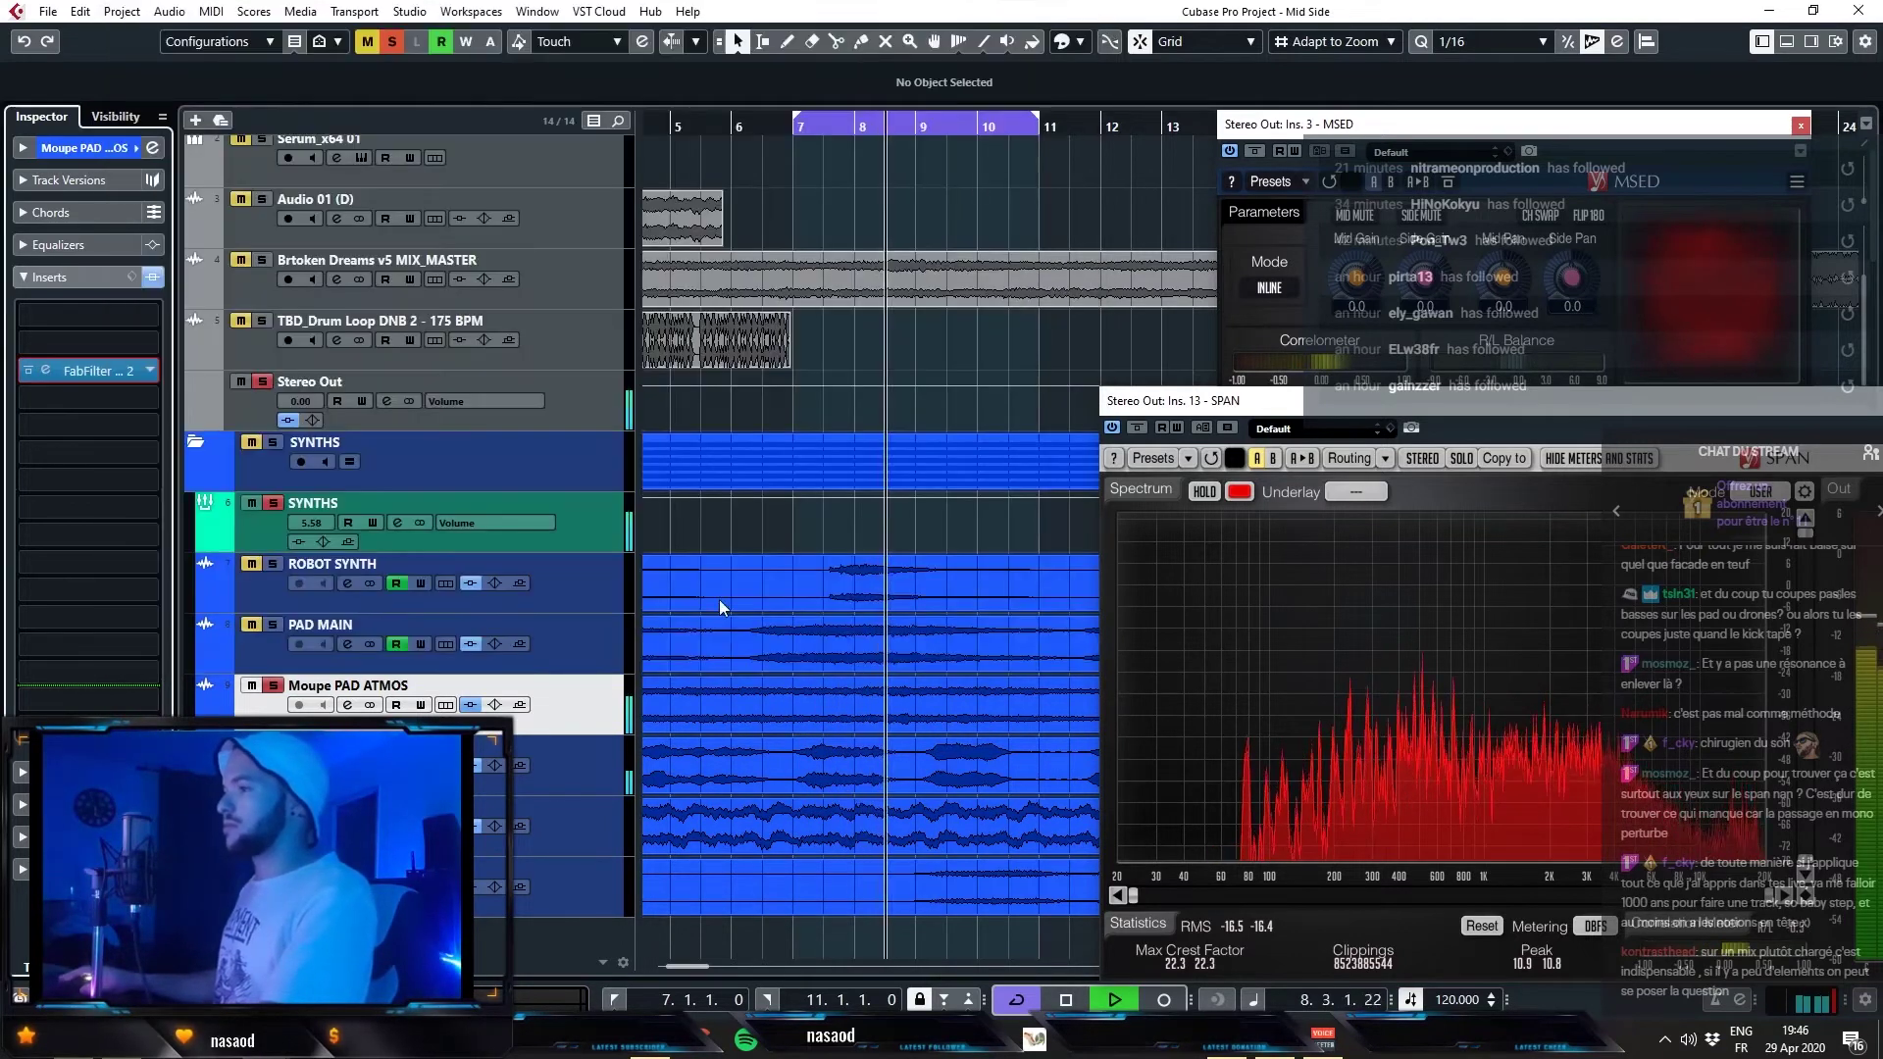
key(space)
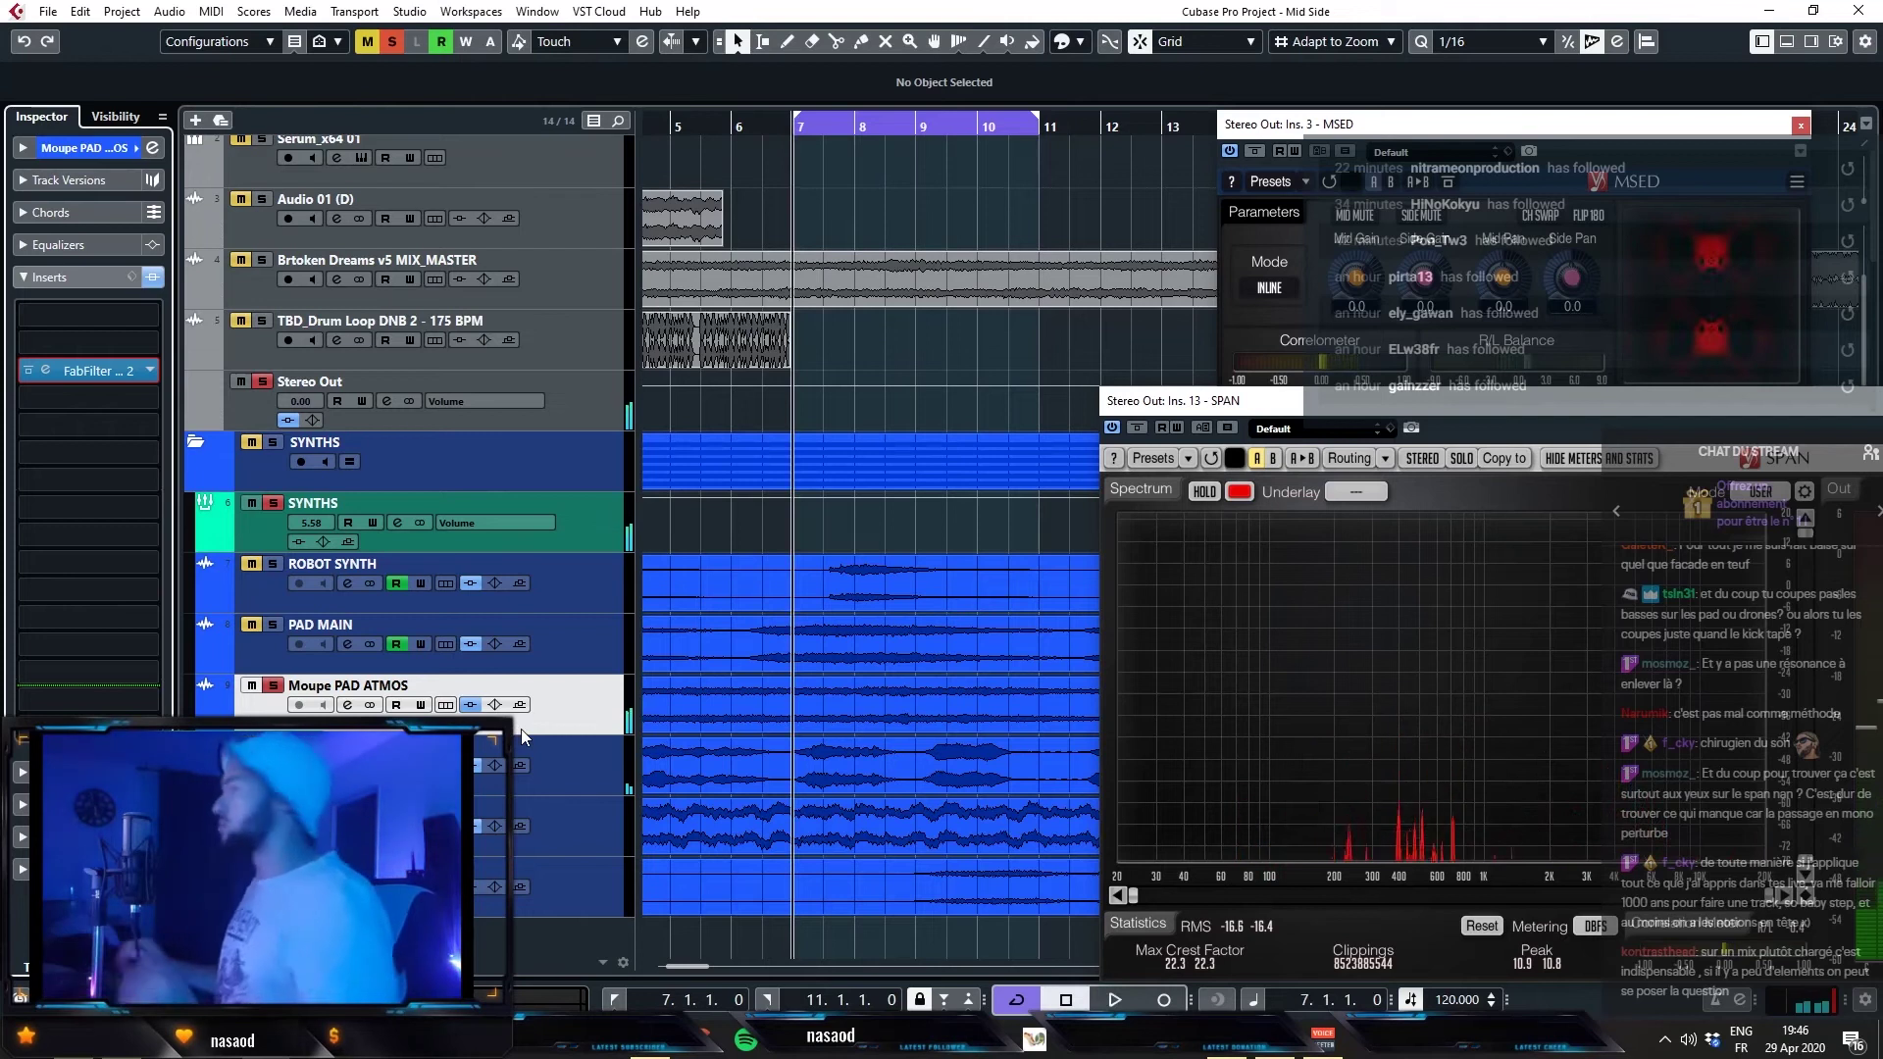
- Move the SPAN window below MSED and audition PAD MAIN in solo
drag(1434, 394, 1587, 574)
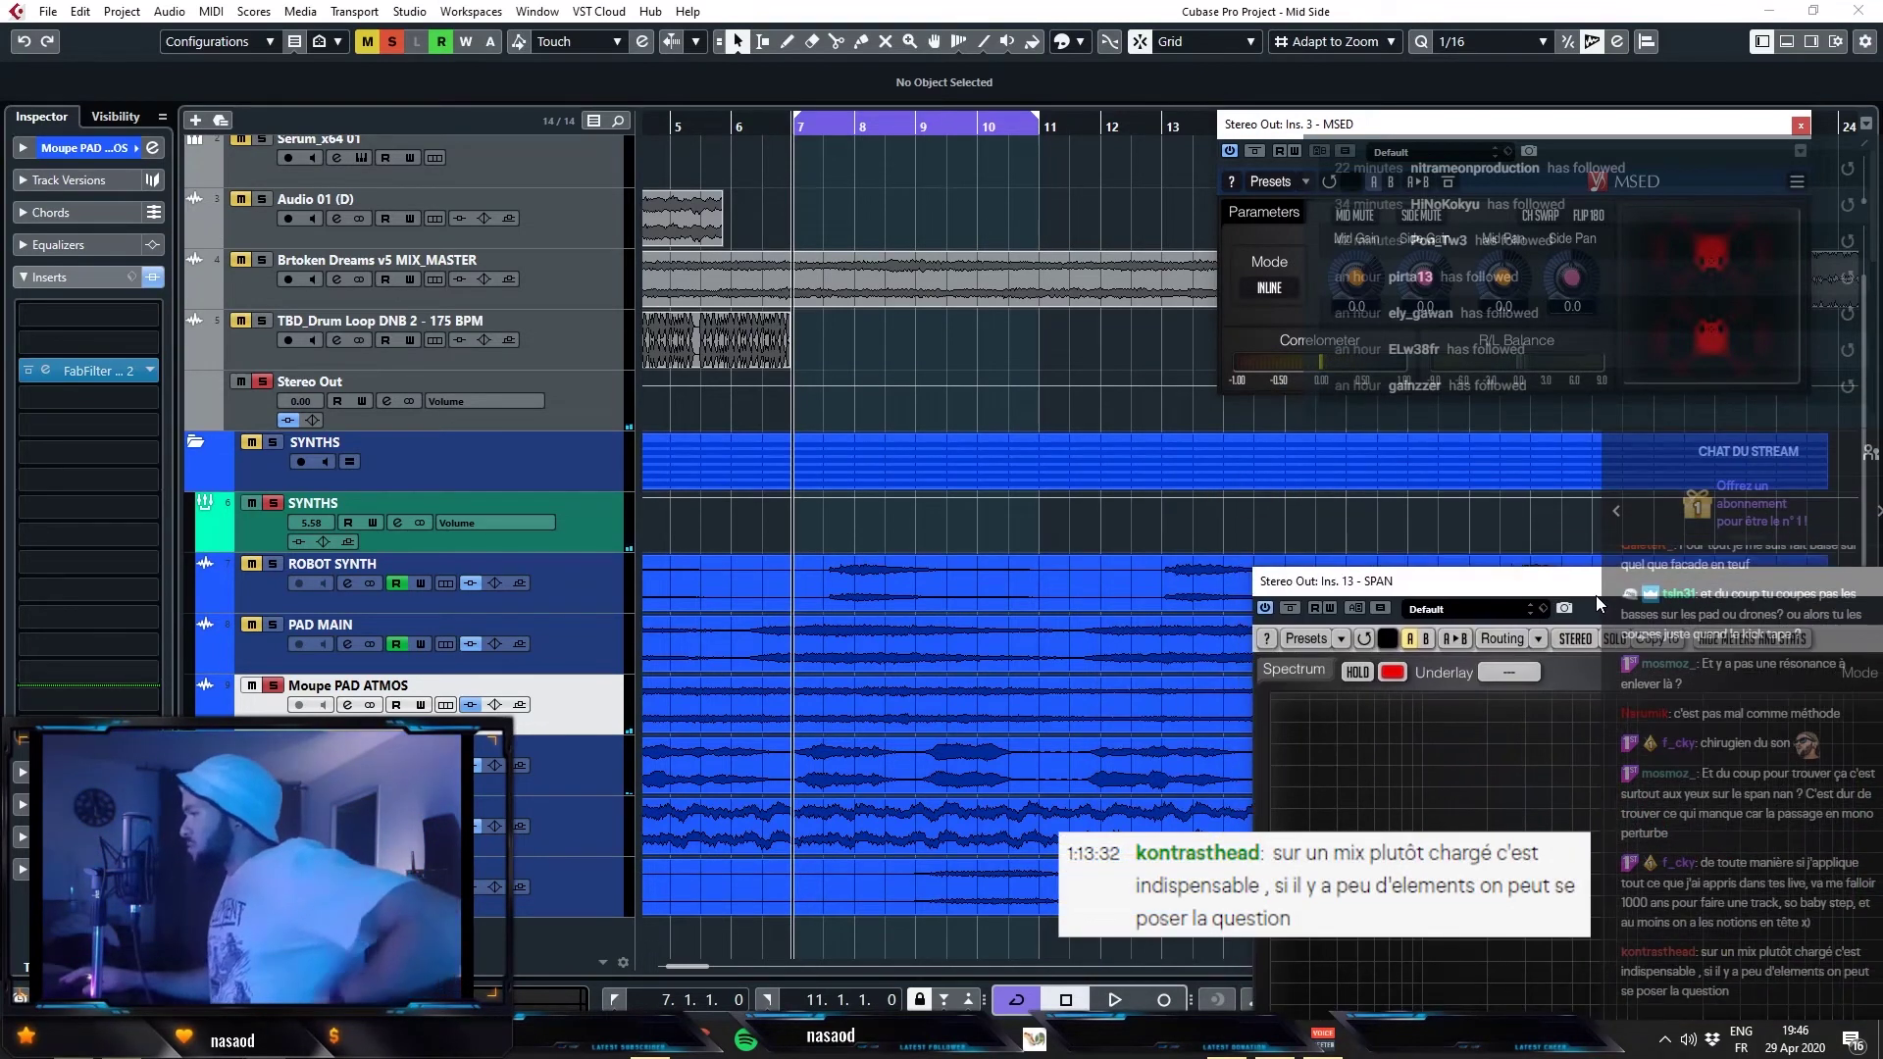
drag(1597, 597, 1557, 473)
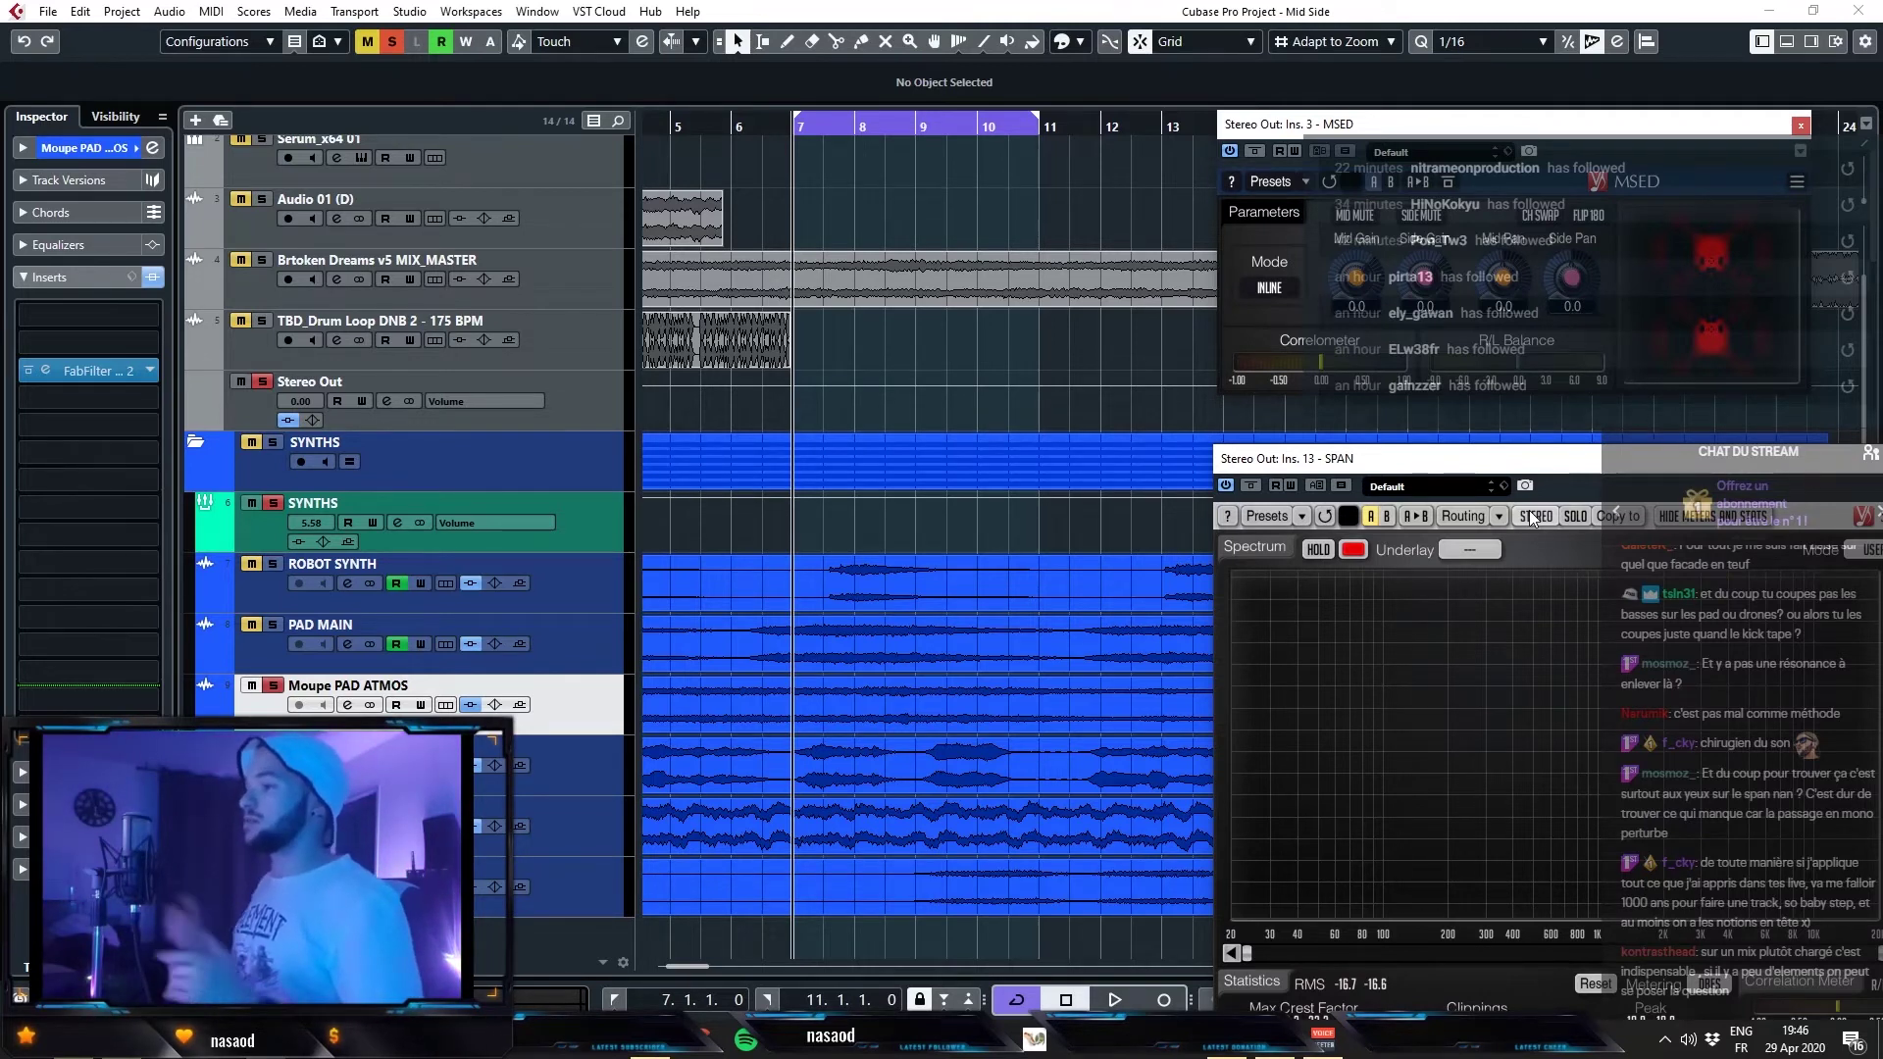
key(g)
key(g)
key(g)
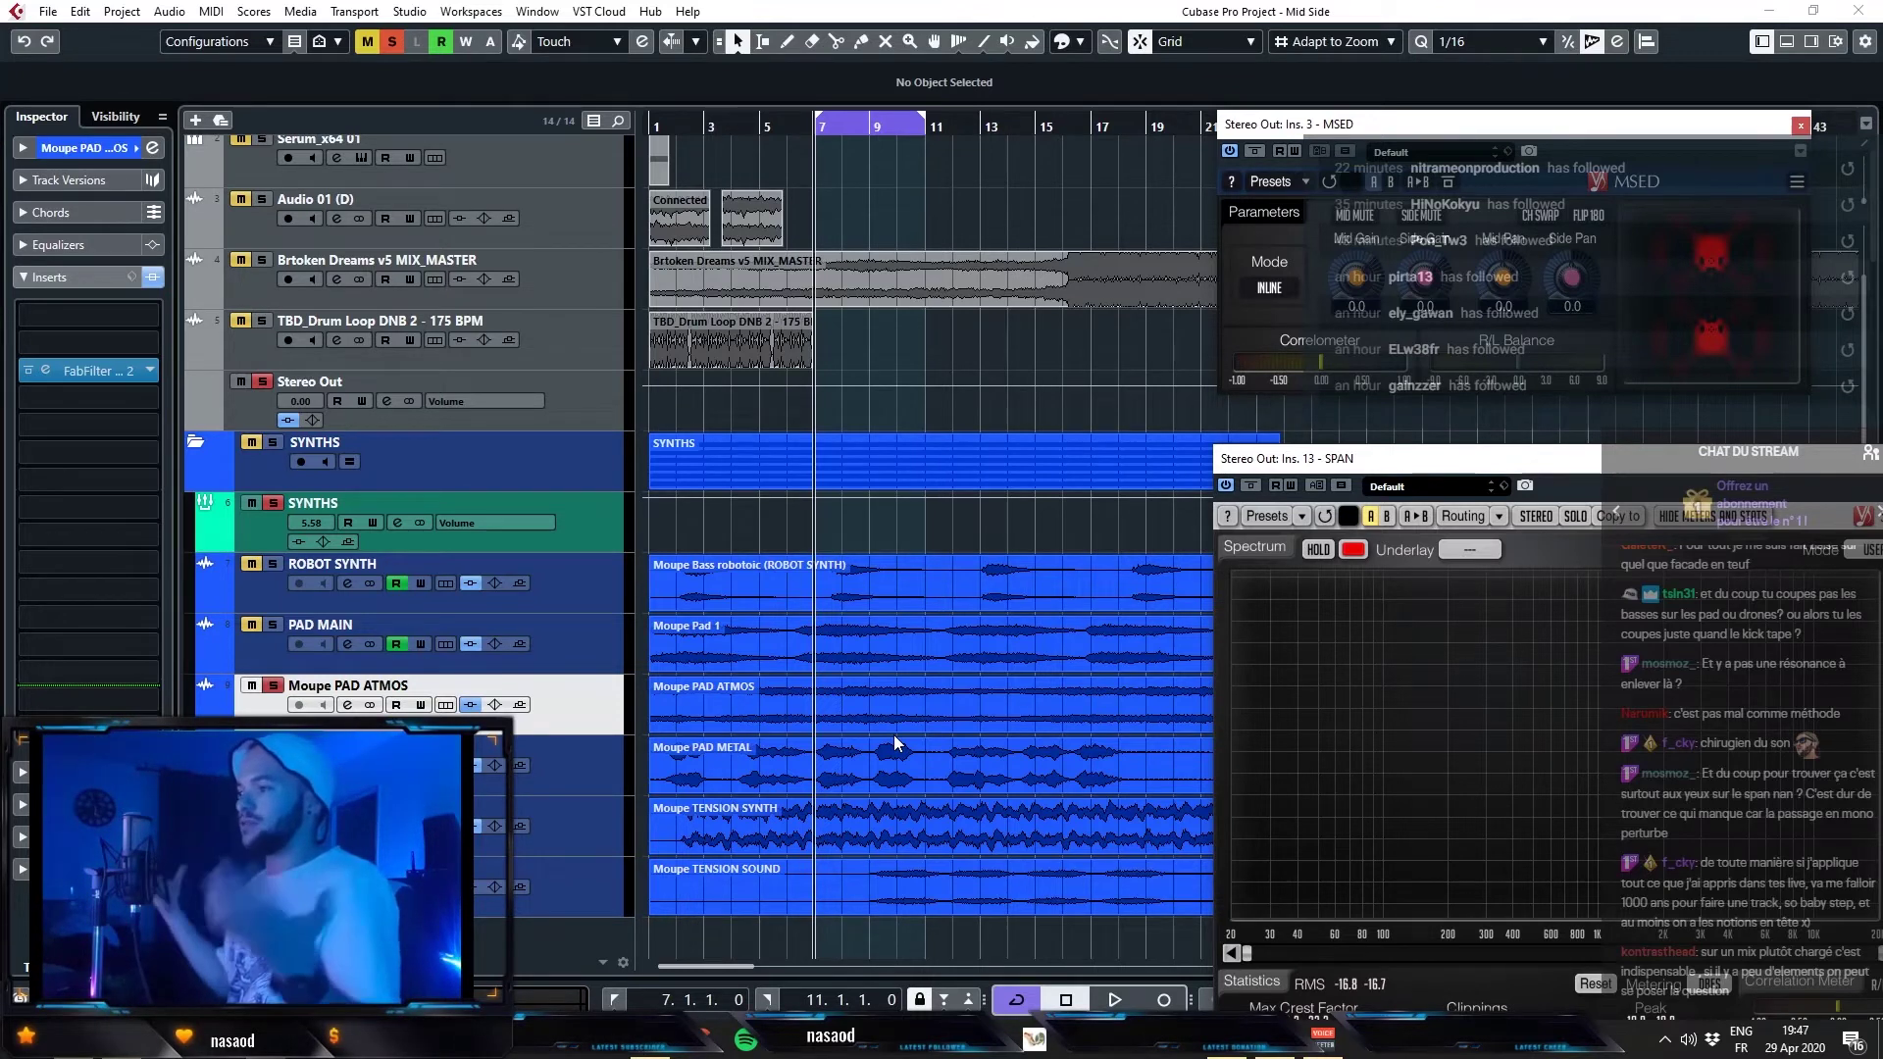
key(h)
key(h)
click(283, 628)
key(space)
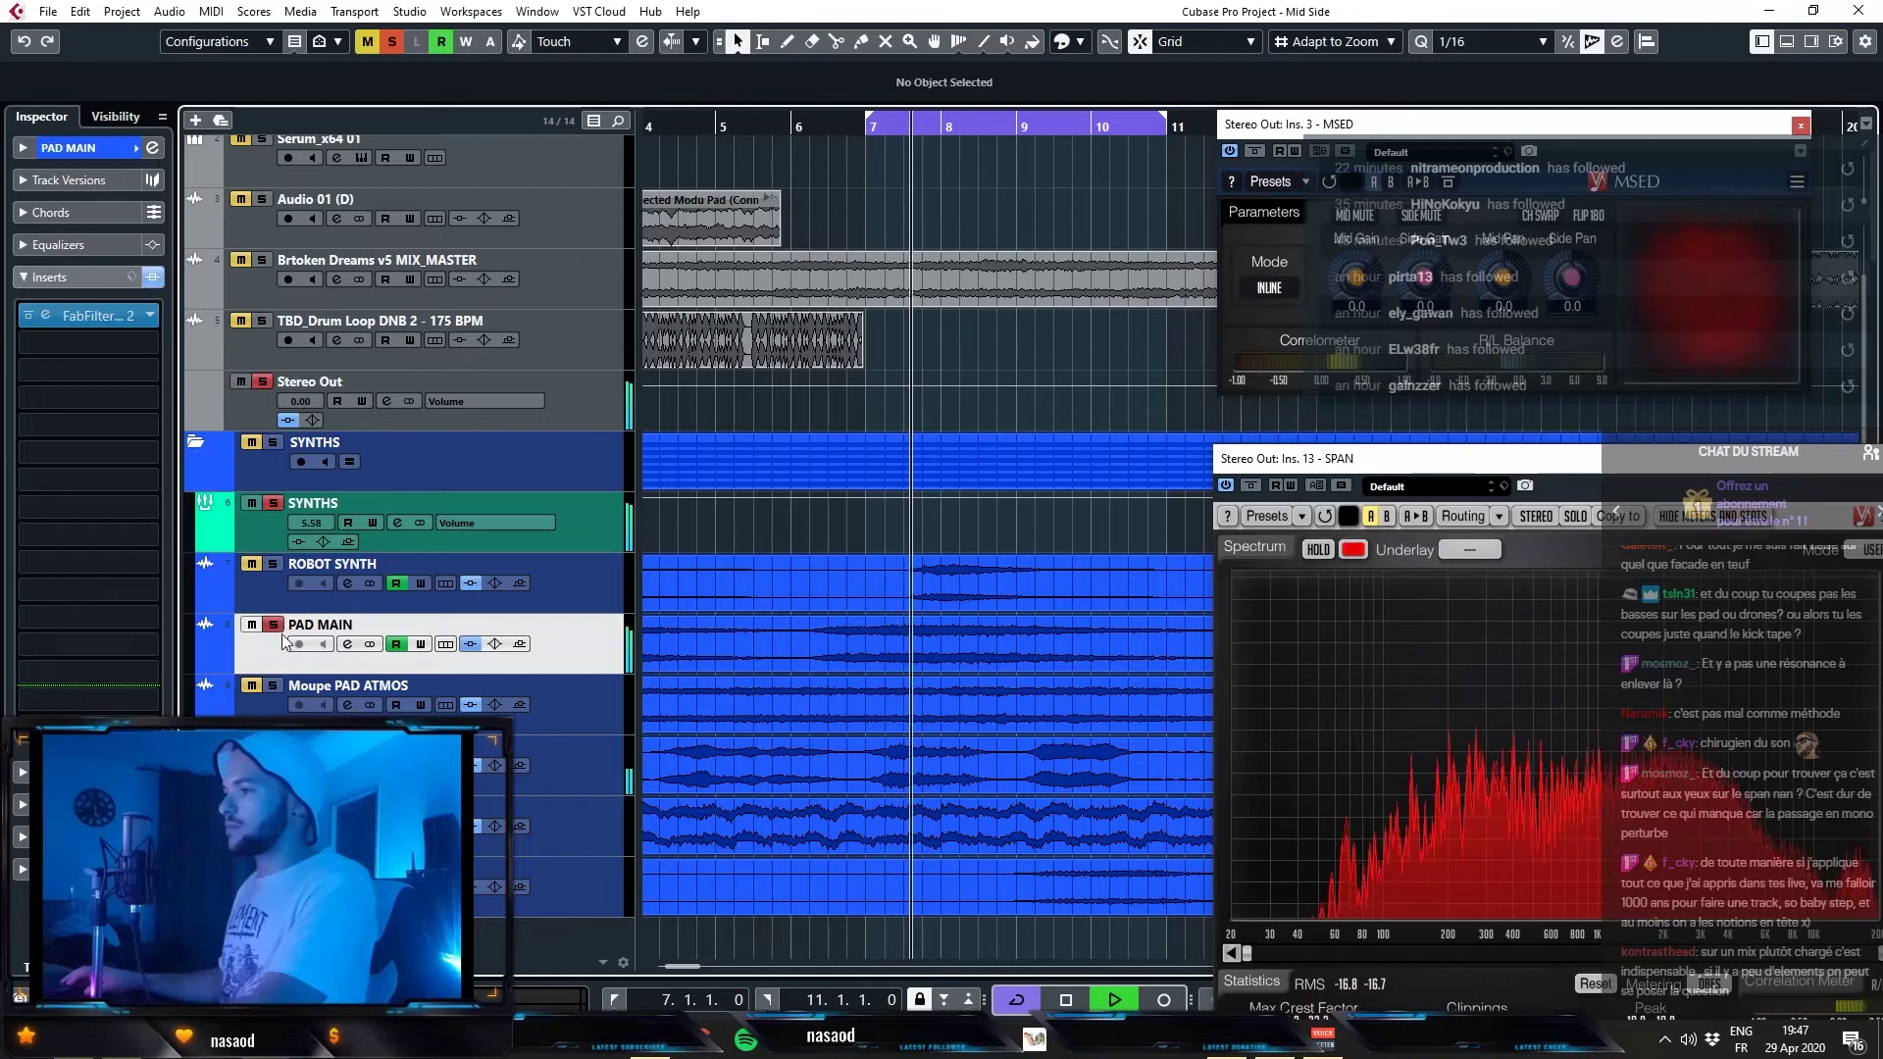
key(space)
- Lower the output level of PAD MAIN's Pro-Q 2 to -1.0 dB and check it during playback
key(g)
key(g)
key(g)
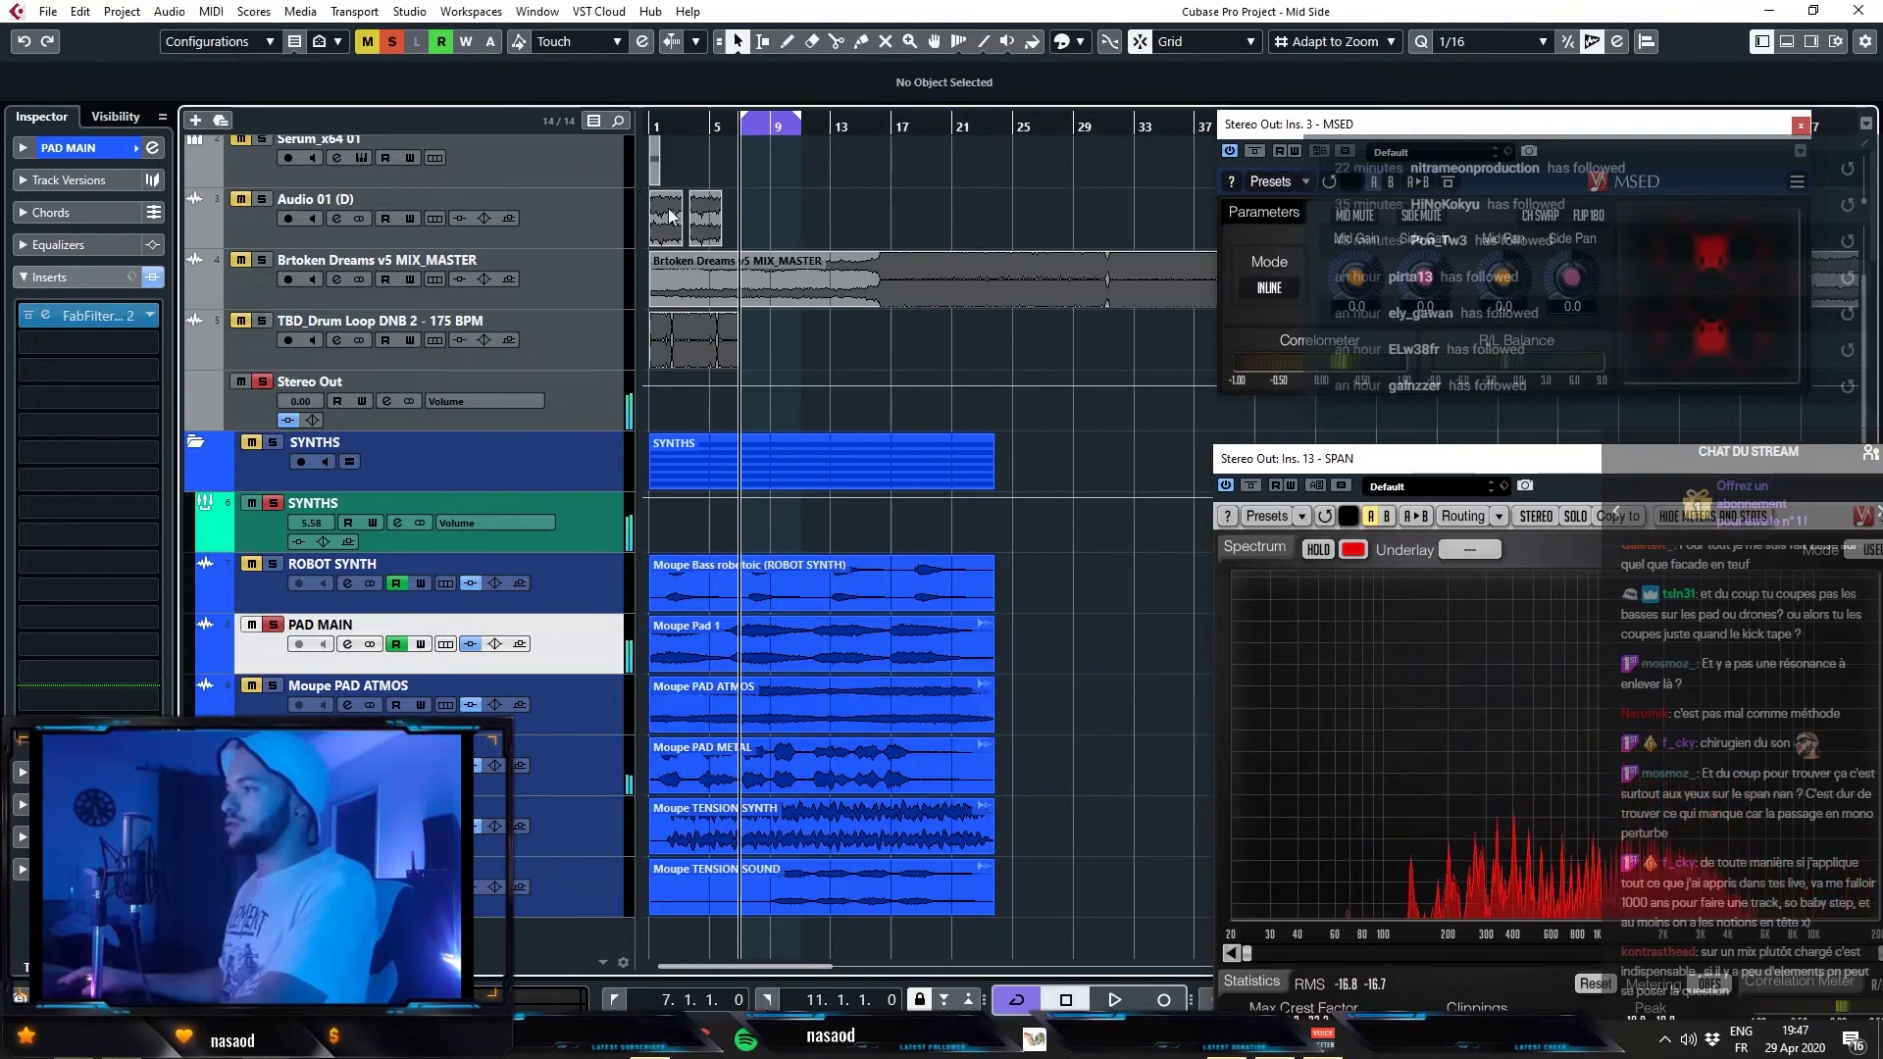
click(86, 316)
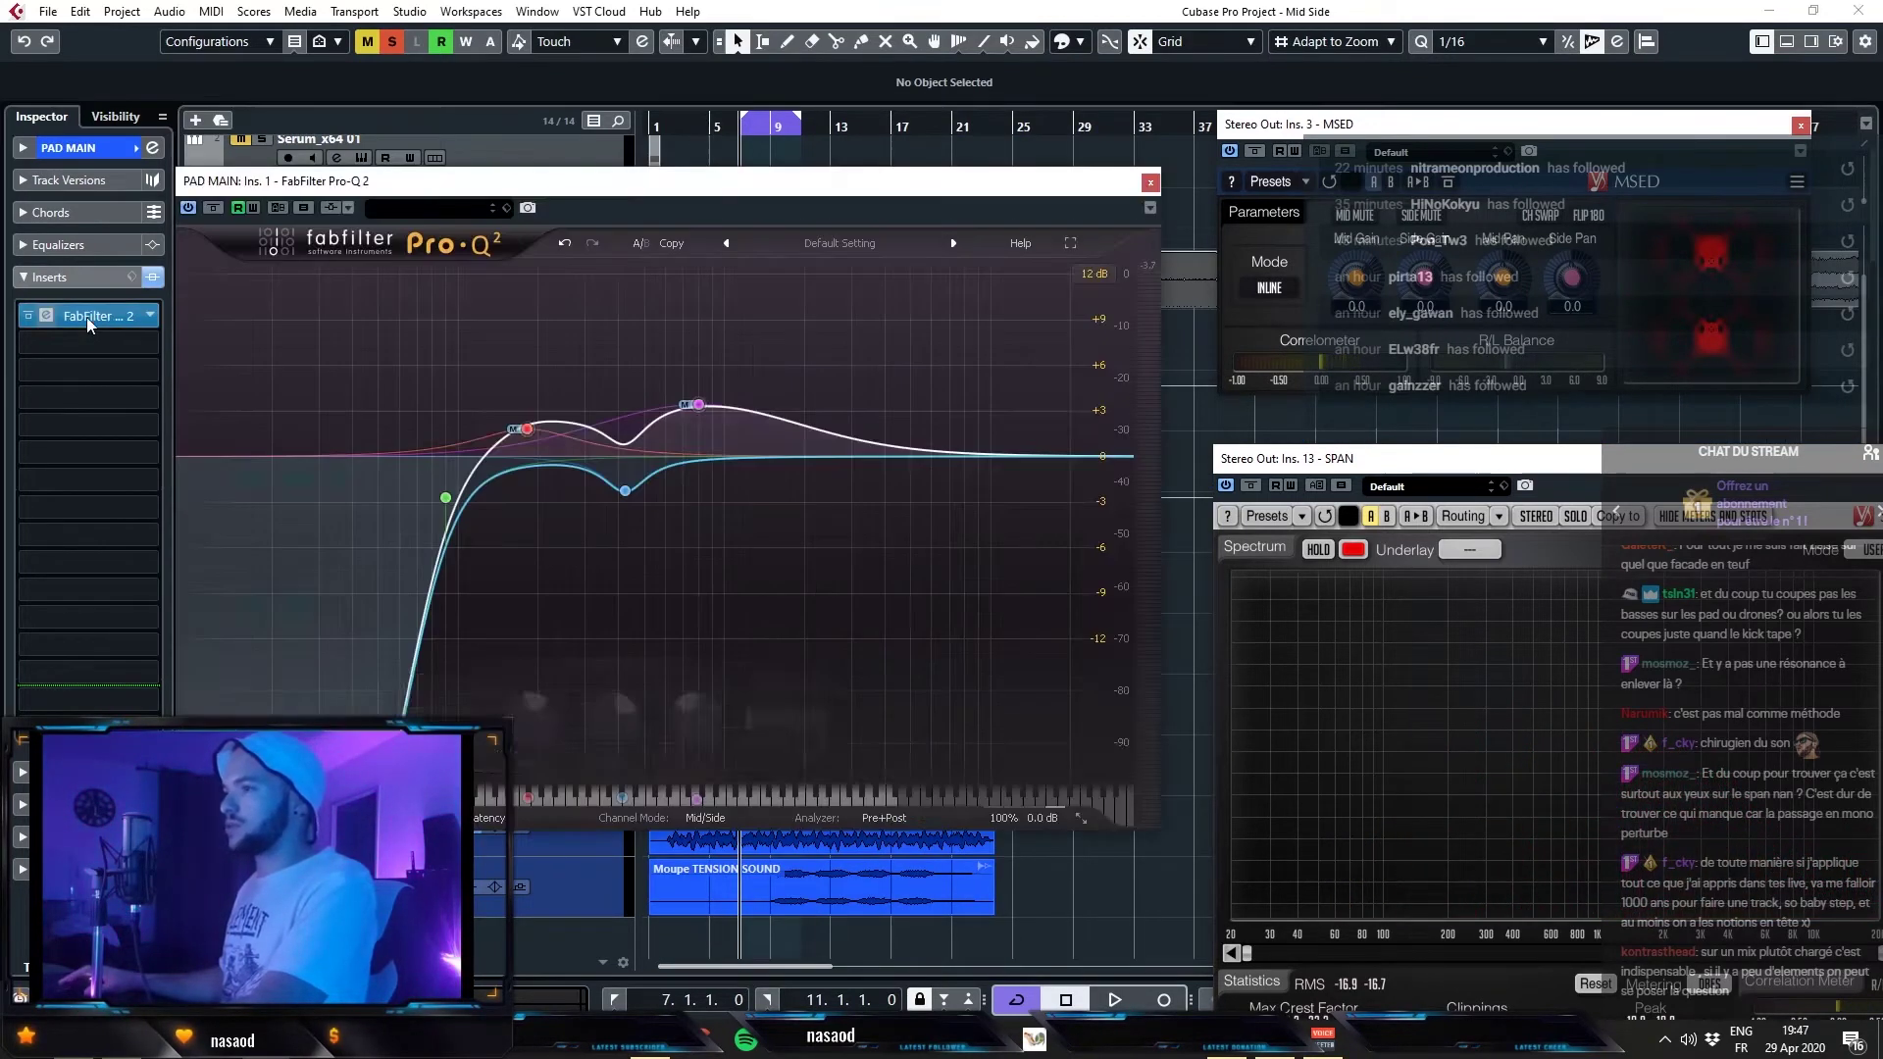
scroll(1030, 745, down, 2)
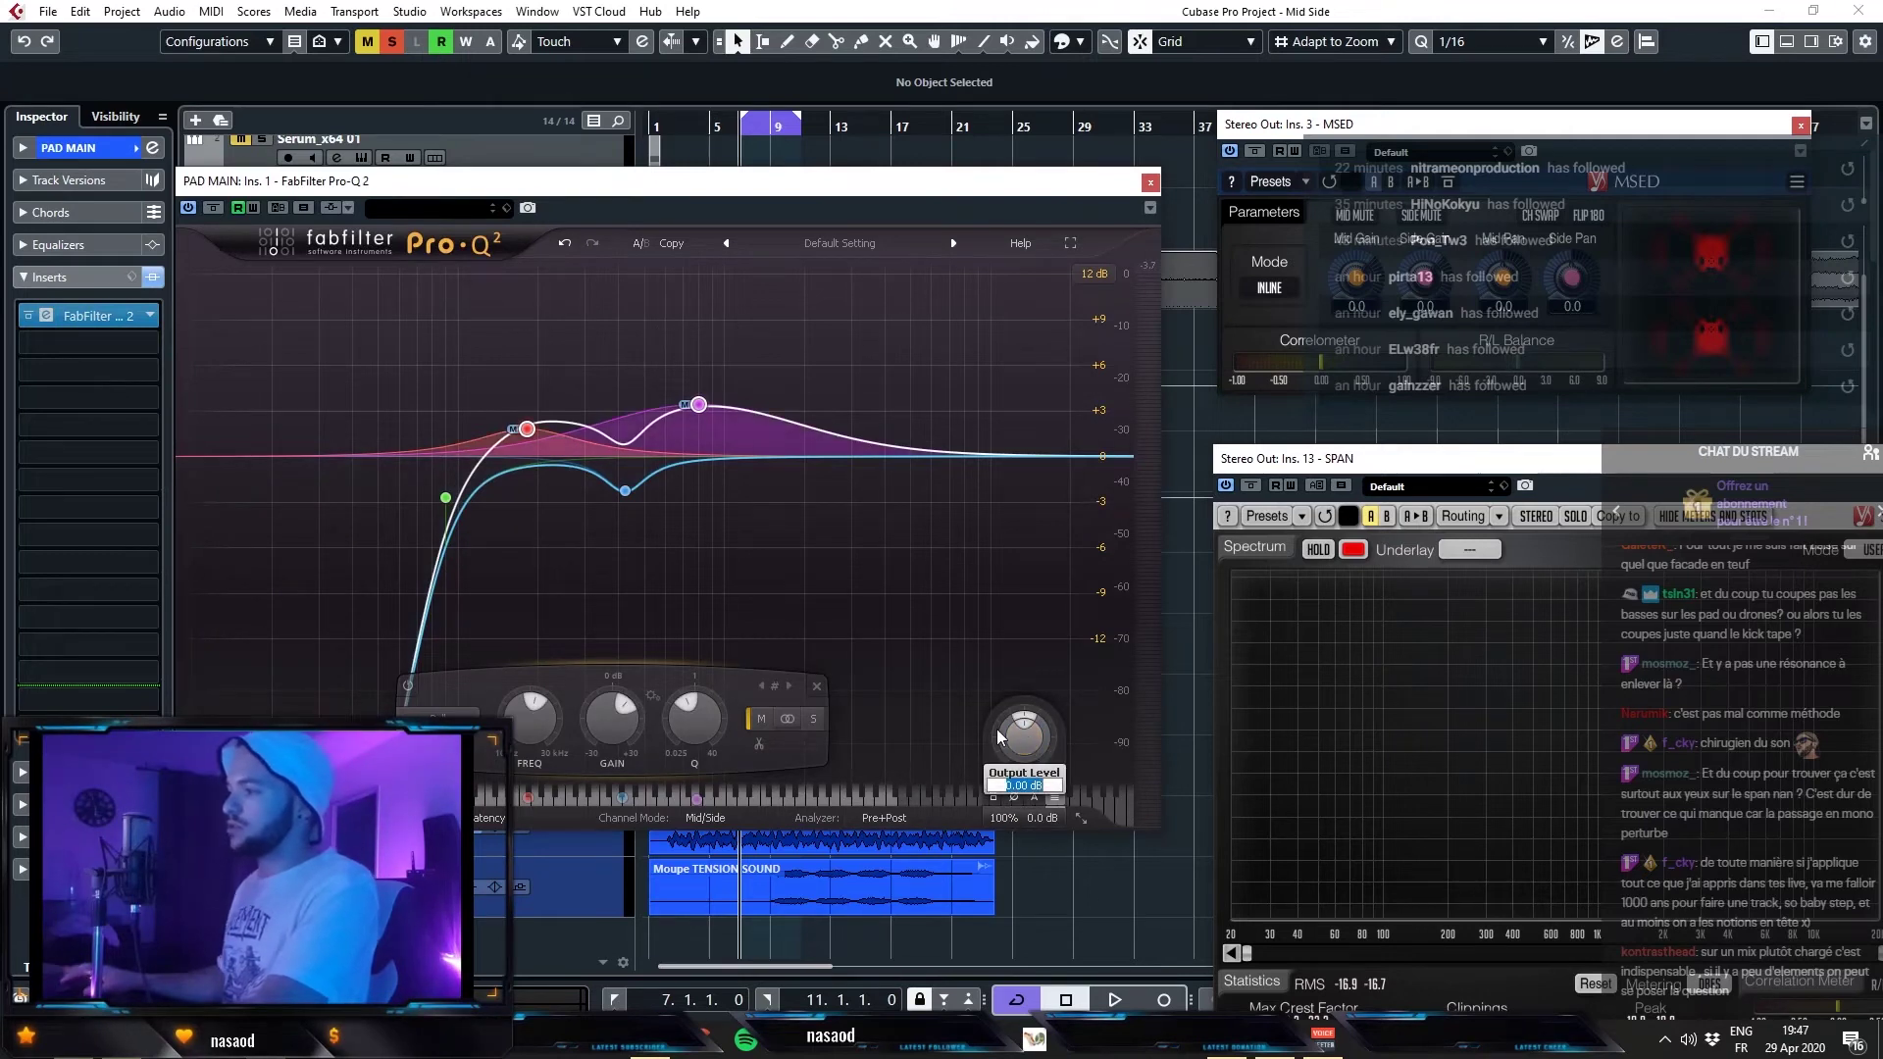
key(space)
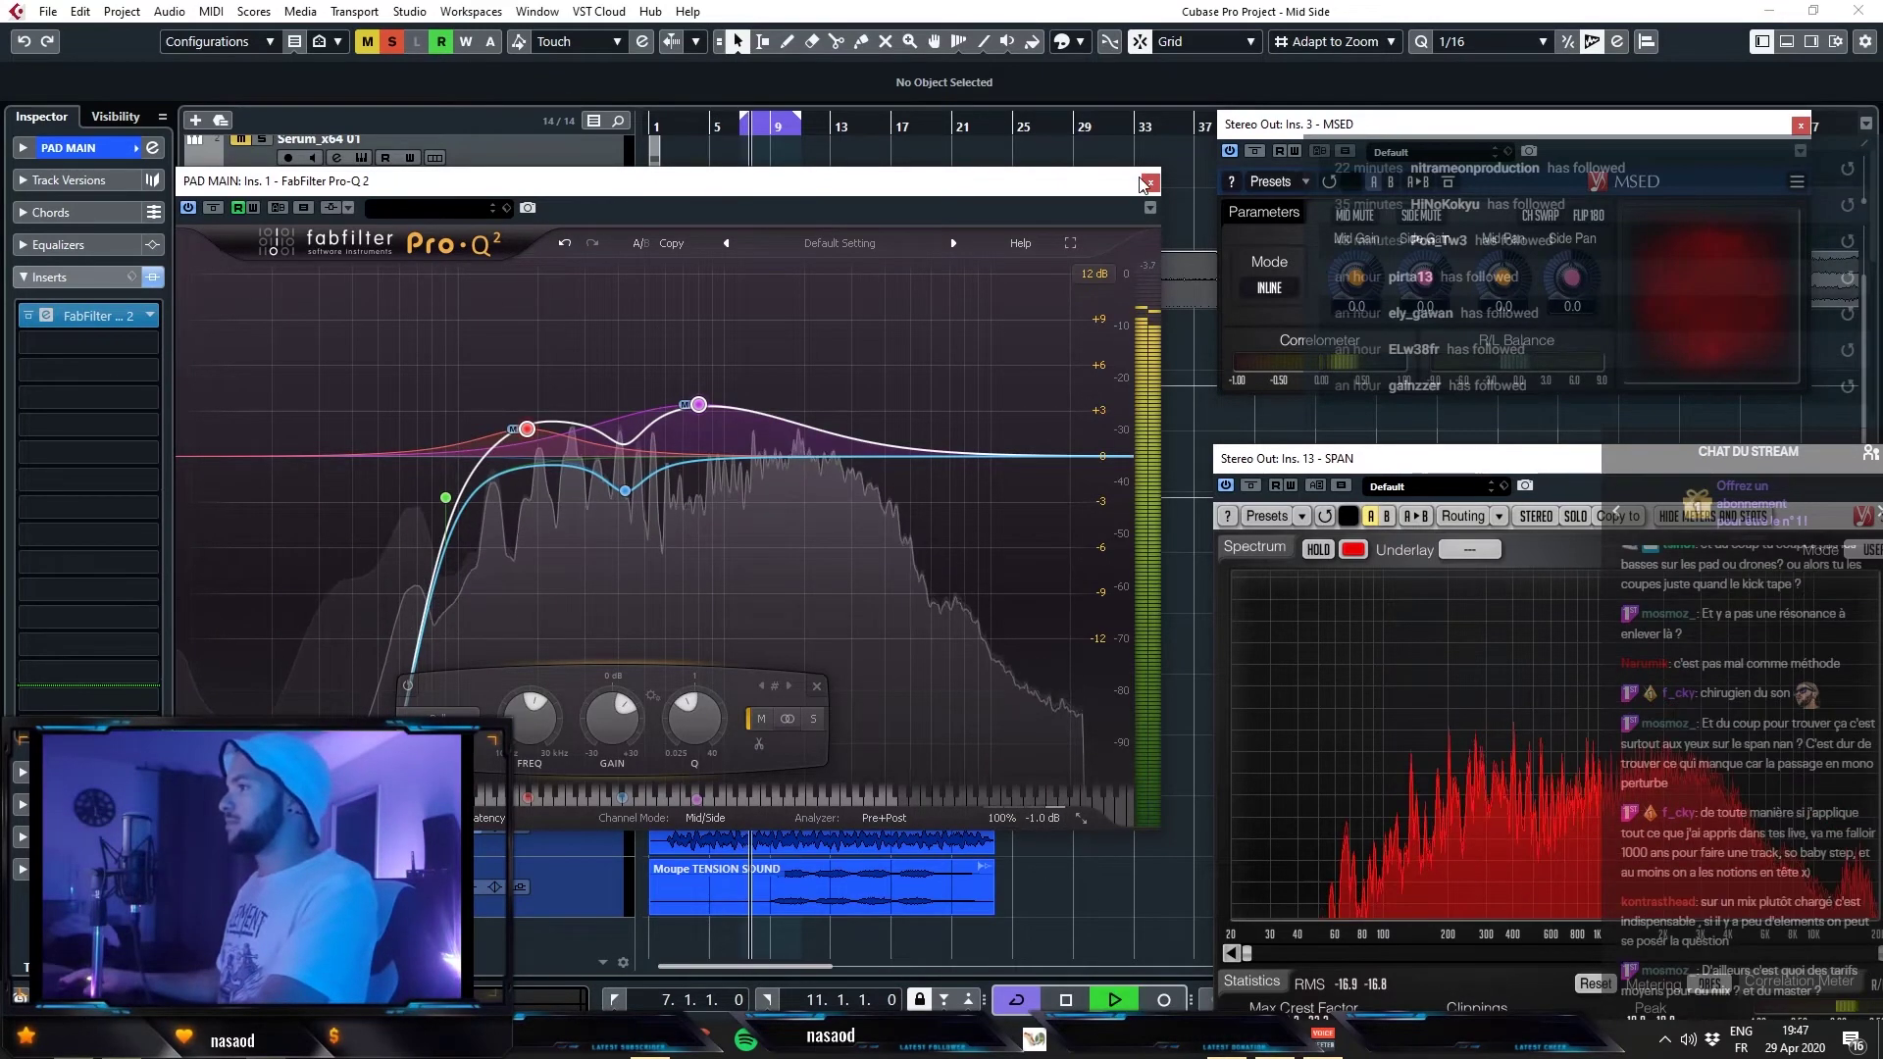
click(1147, 183)
- Audition PAD MAIN and Moupe PAD METAL in solo one after the other
key(space)
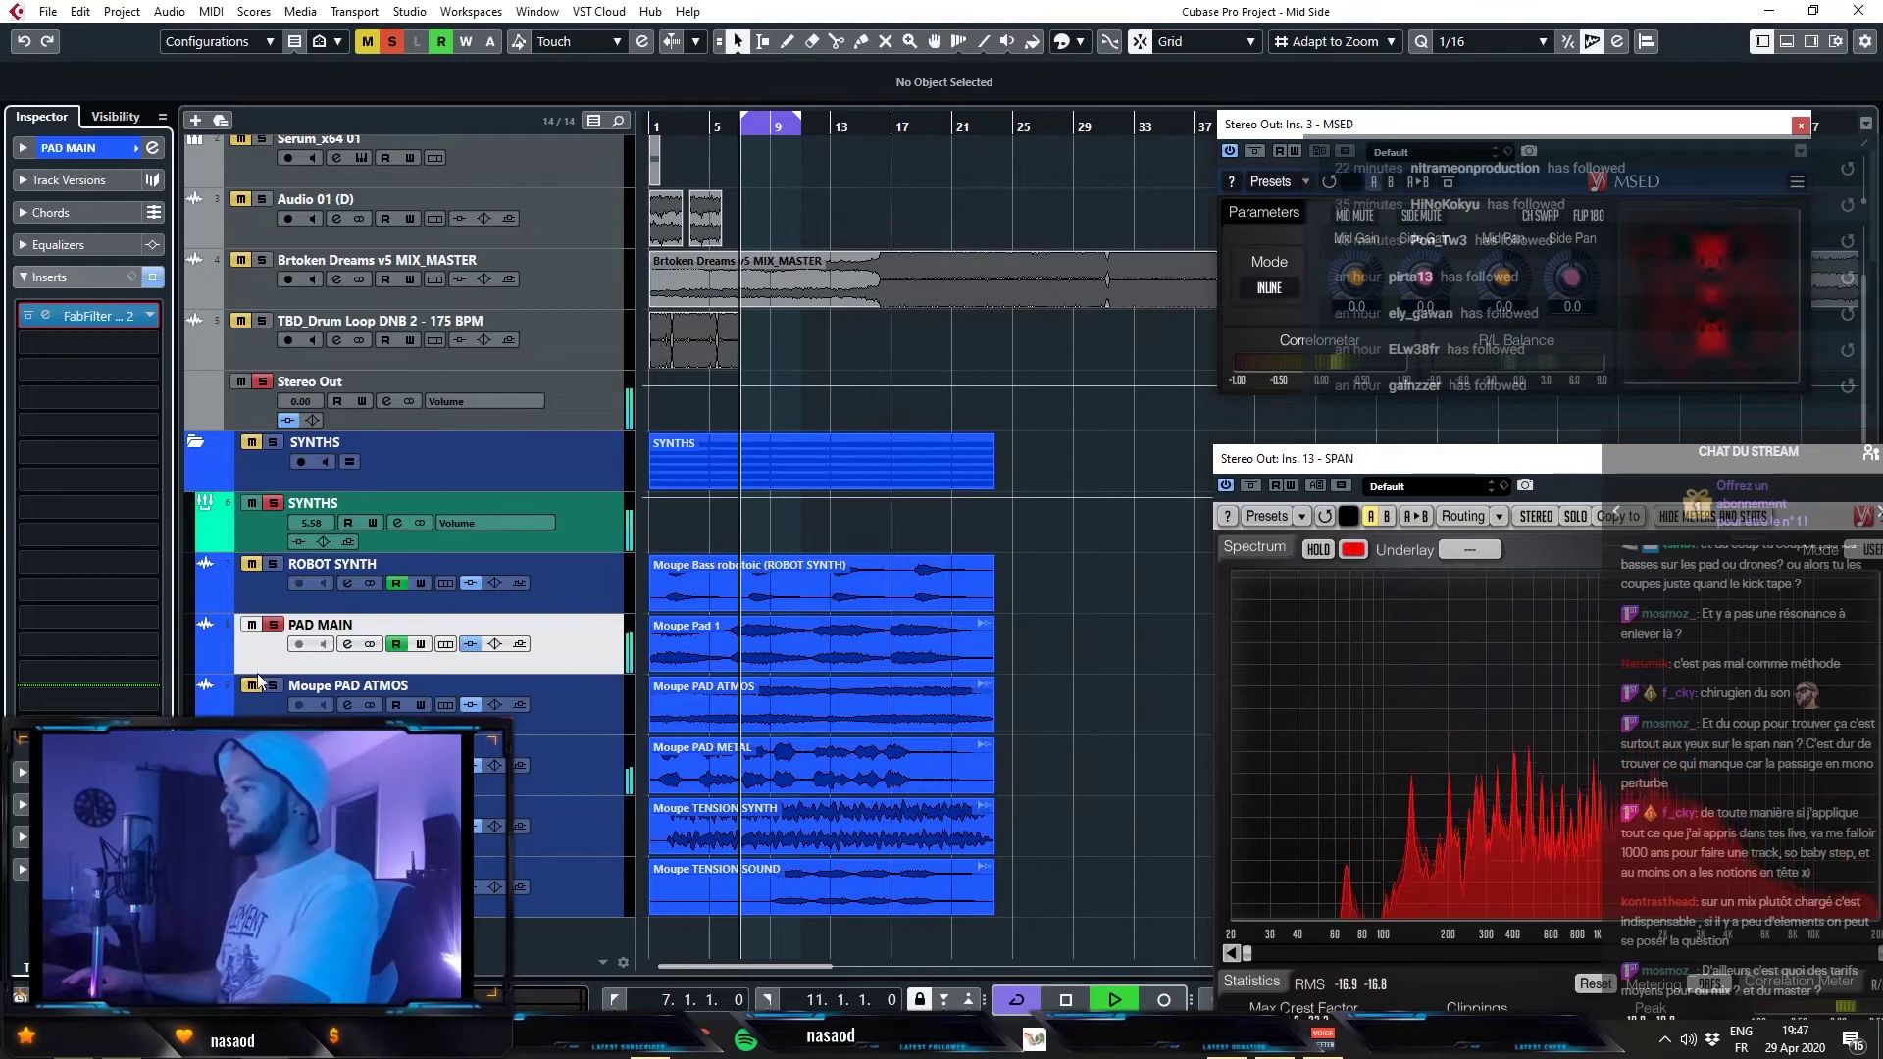
key(space)
click(271, 626)
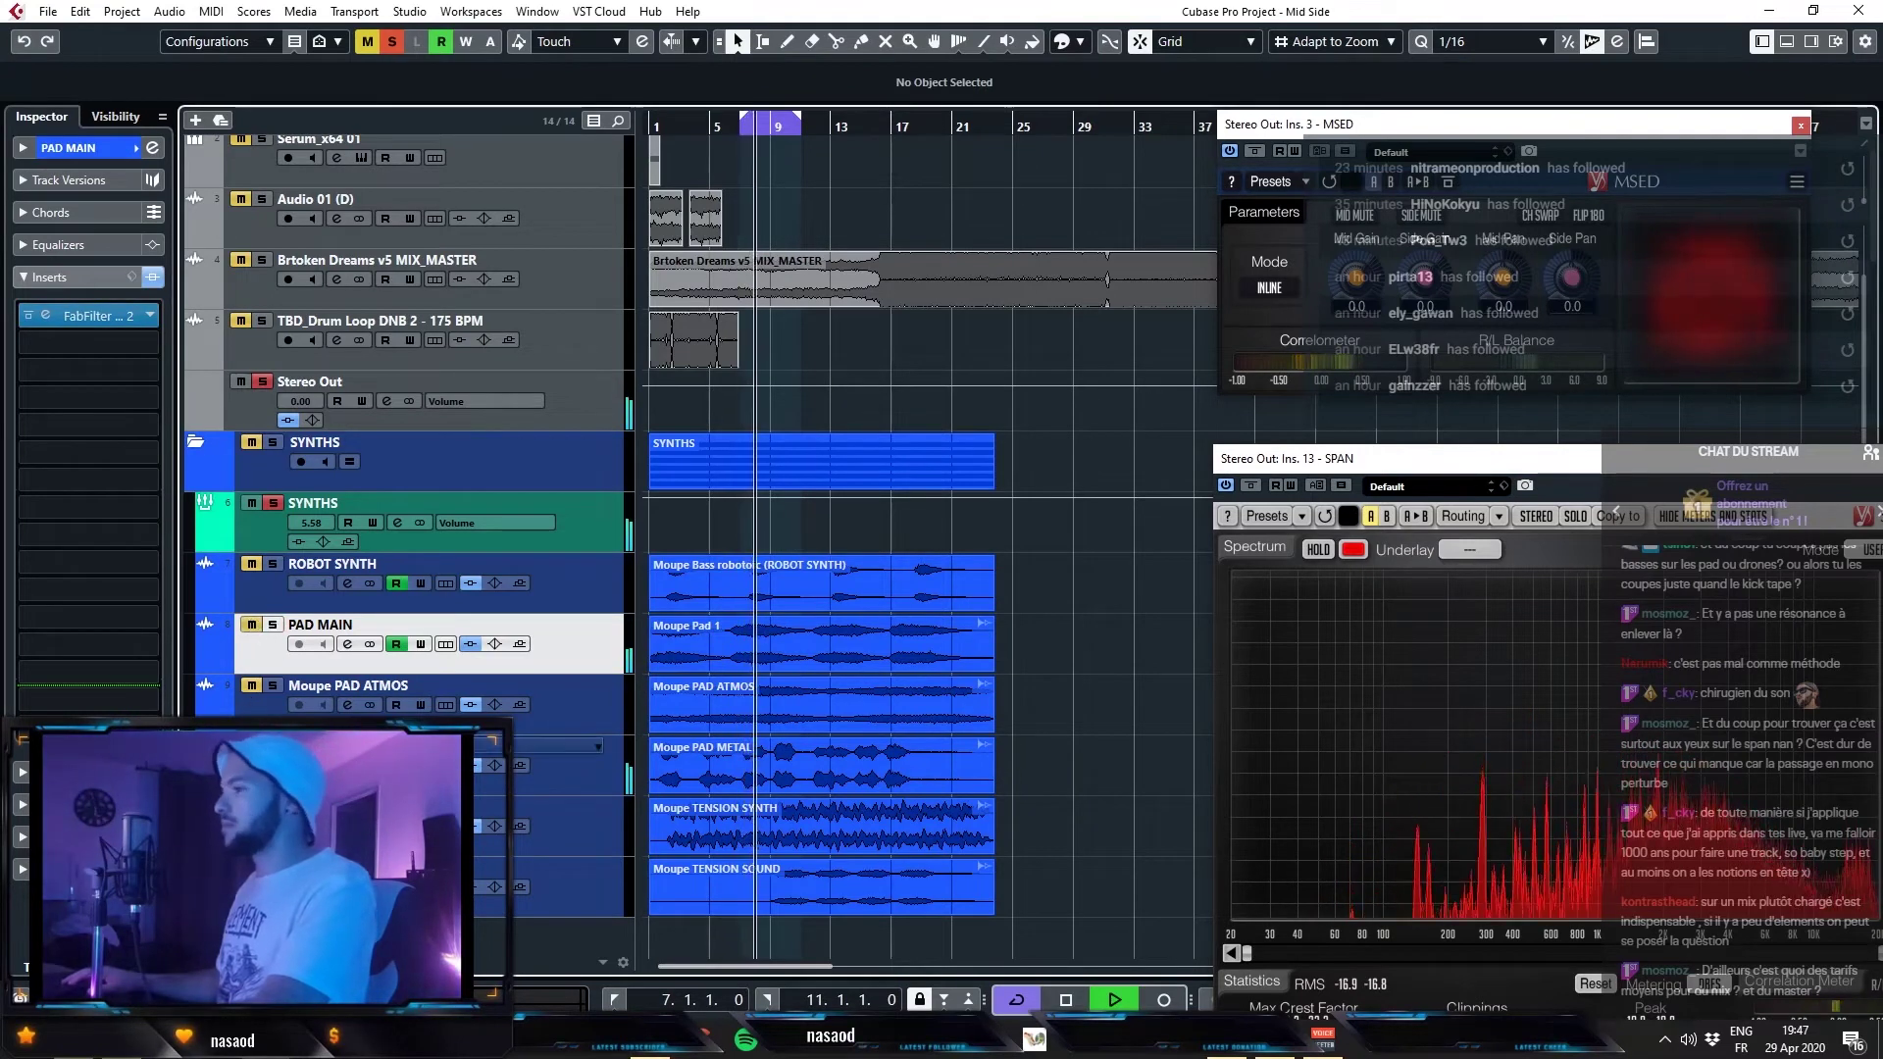
key(space)
- Open the Pro-Q 2 on Moupe PAD METAL to review its EQ curve and output level
click(559, 760)
click(131, 341)
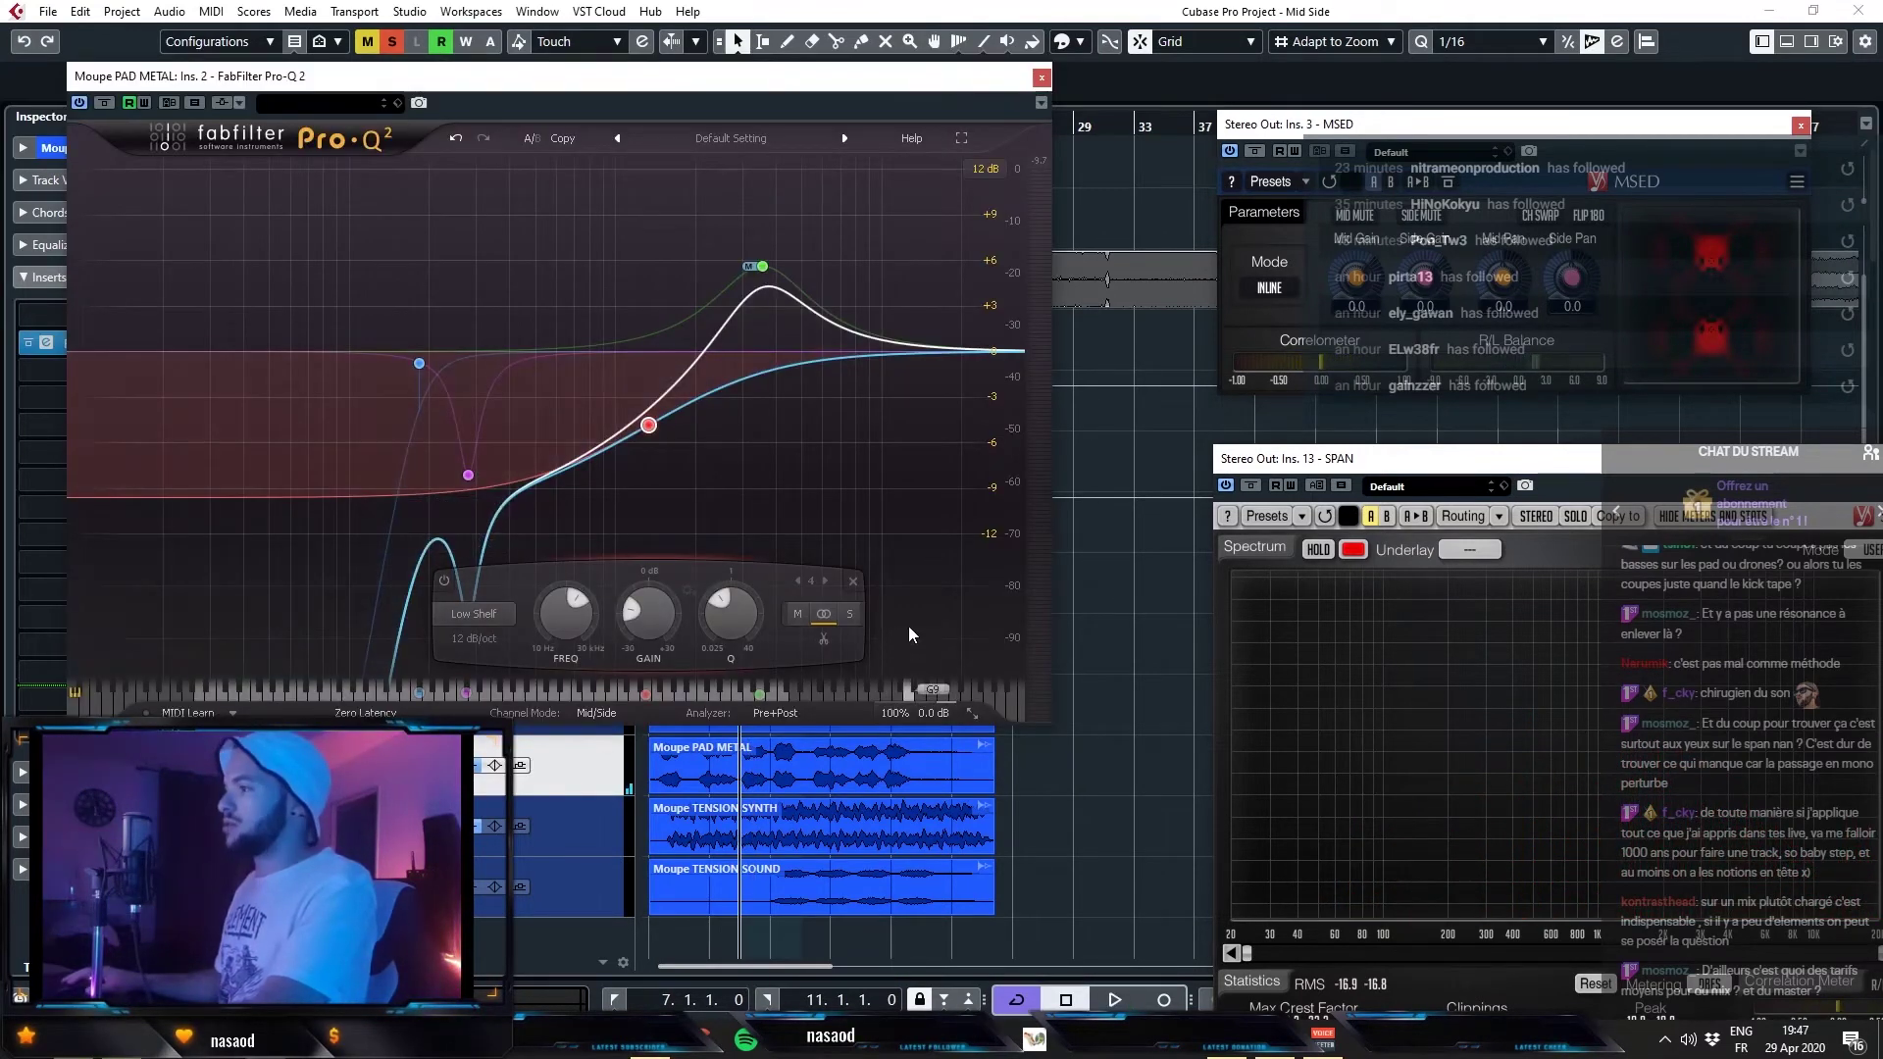
mouse_move(901, 713)
mouse_move(922, 633)
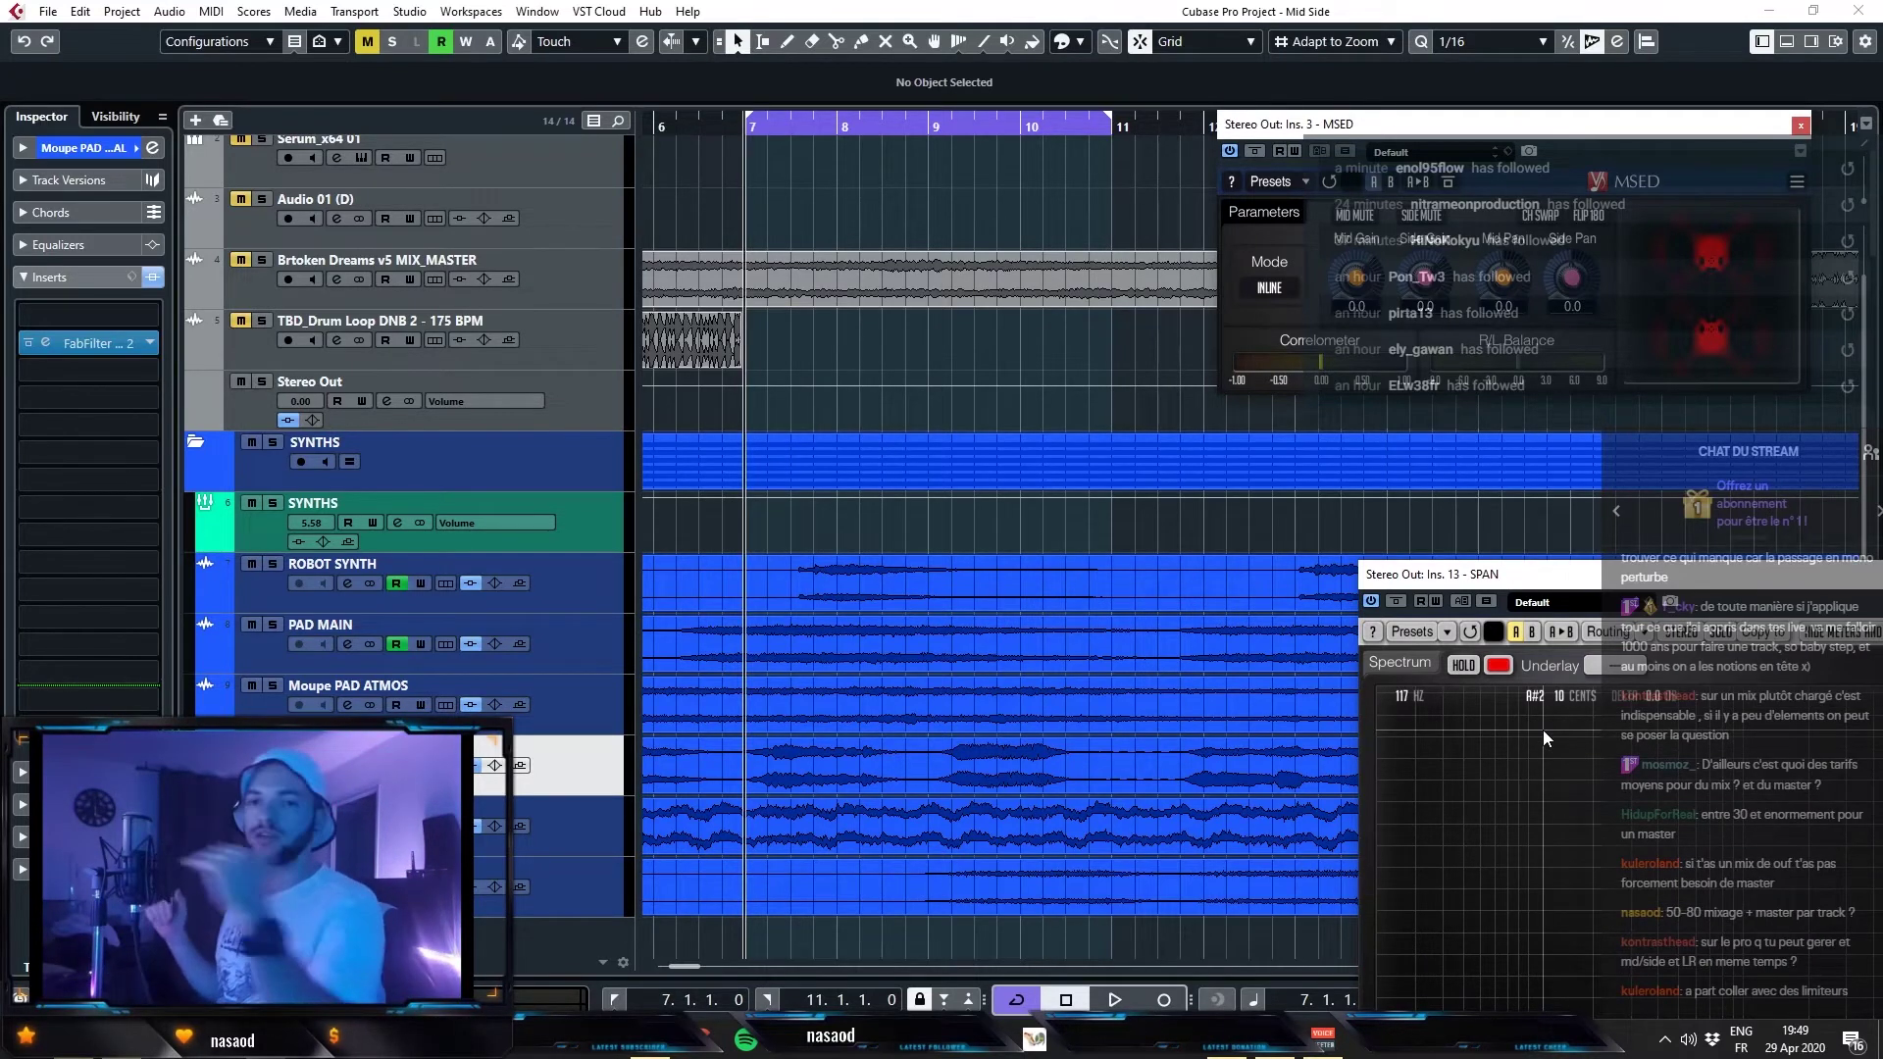
- Audition the full synth group in the loop with all solos cleared
key(space)
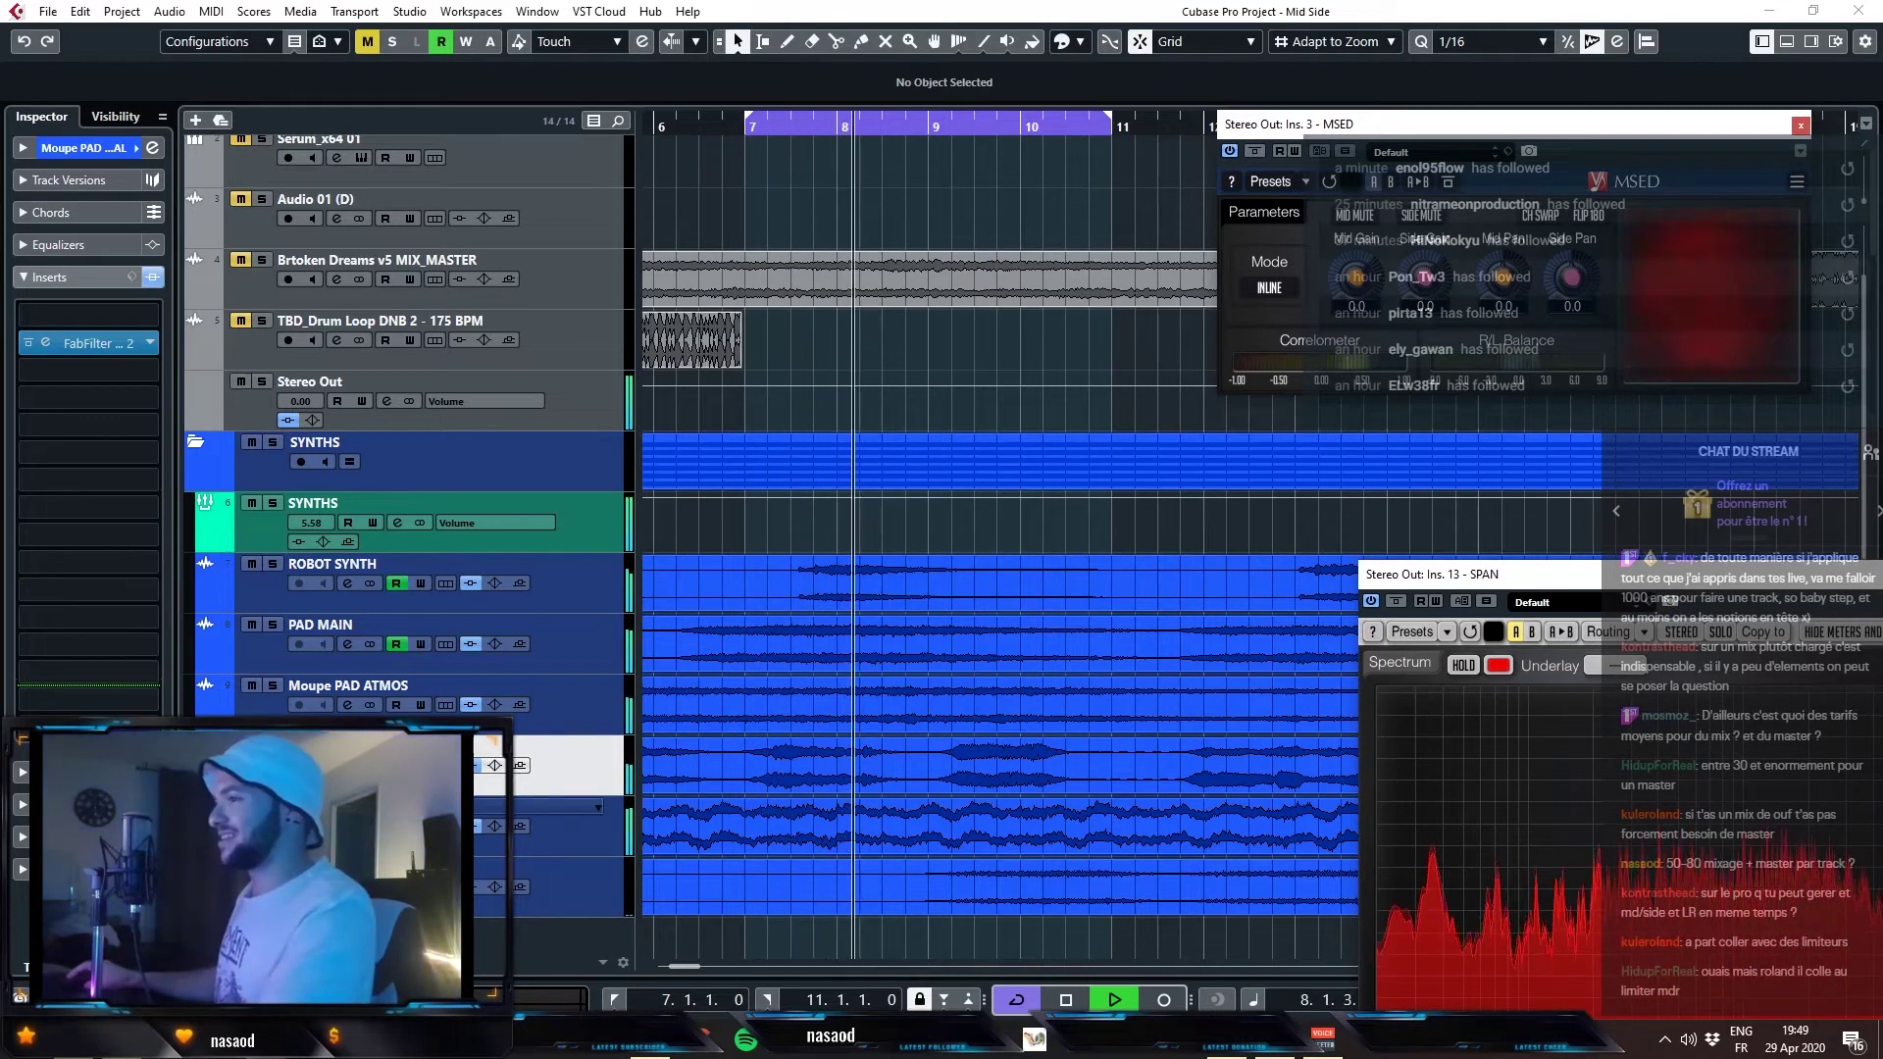
key(space)
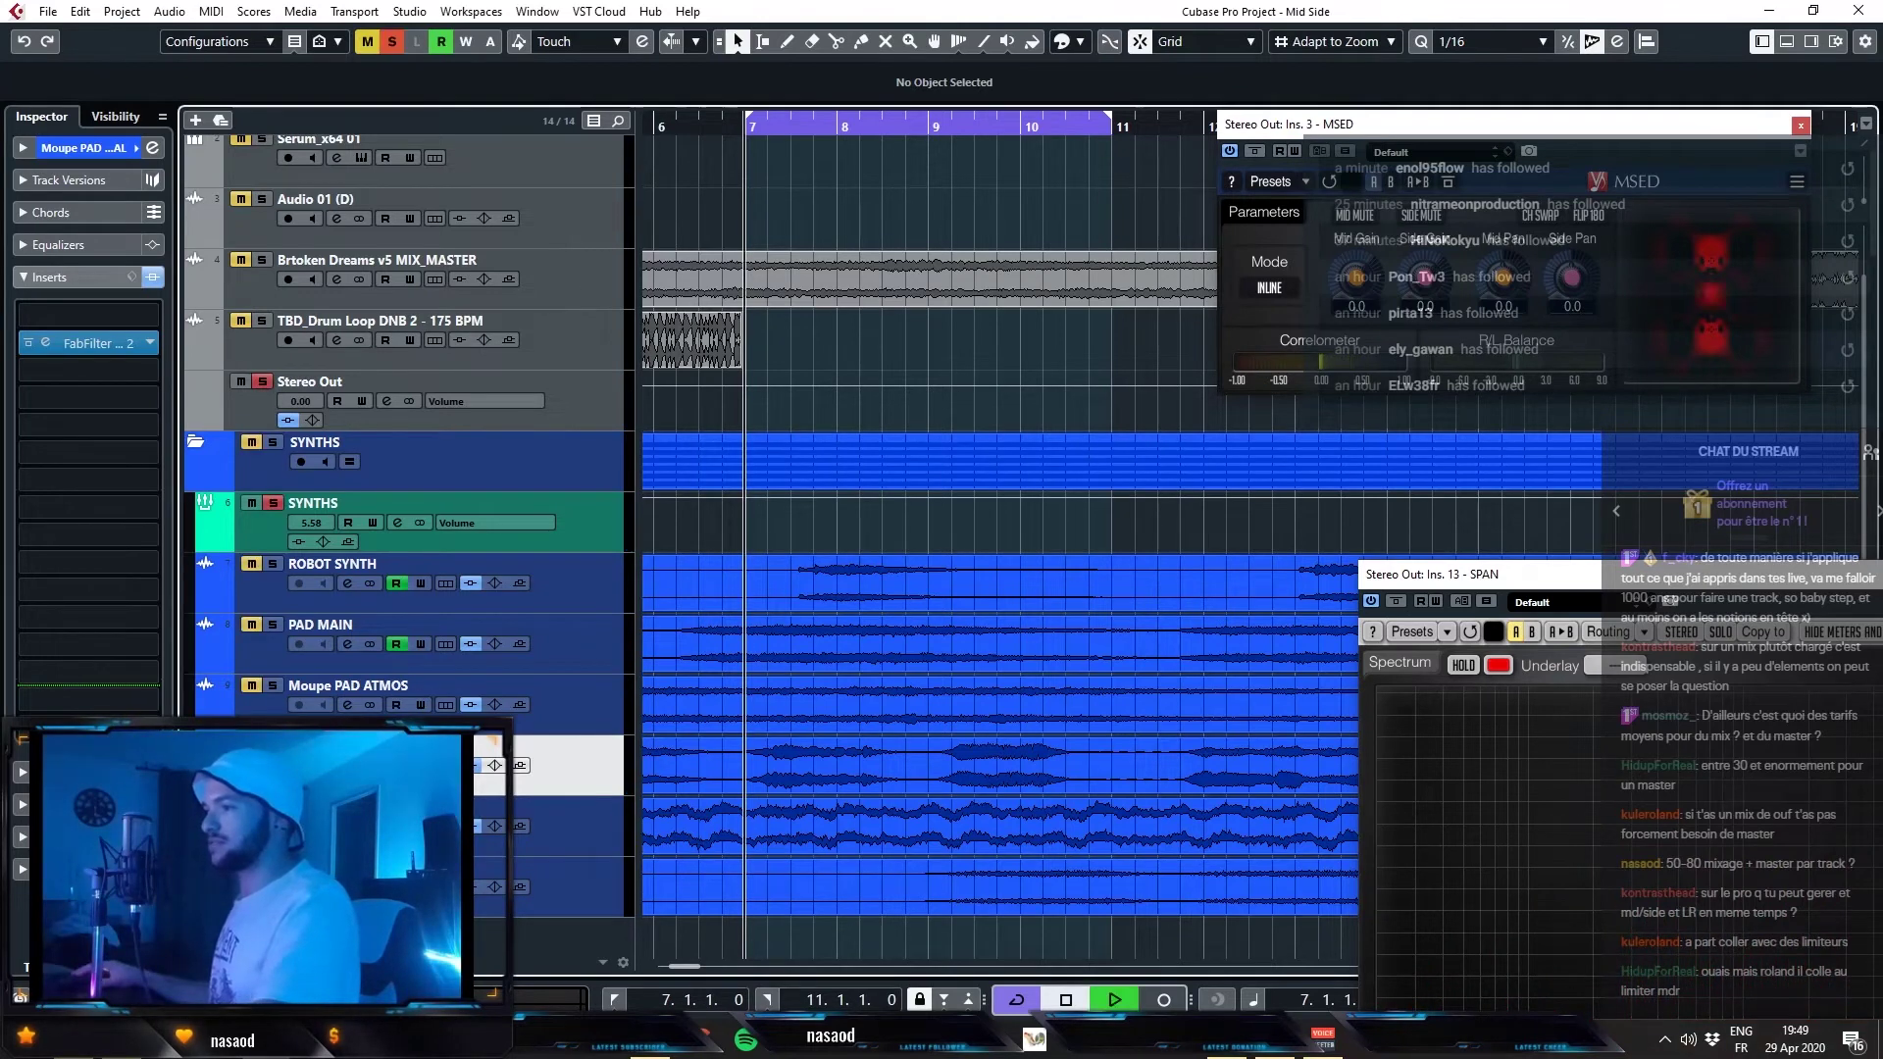
- Open the Pro-Q 2 on Moupe TENSION SYNTH and check its EQ curve against the signal
key(space)
click(273, 807)
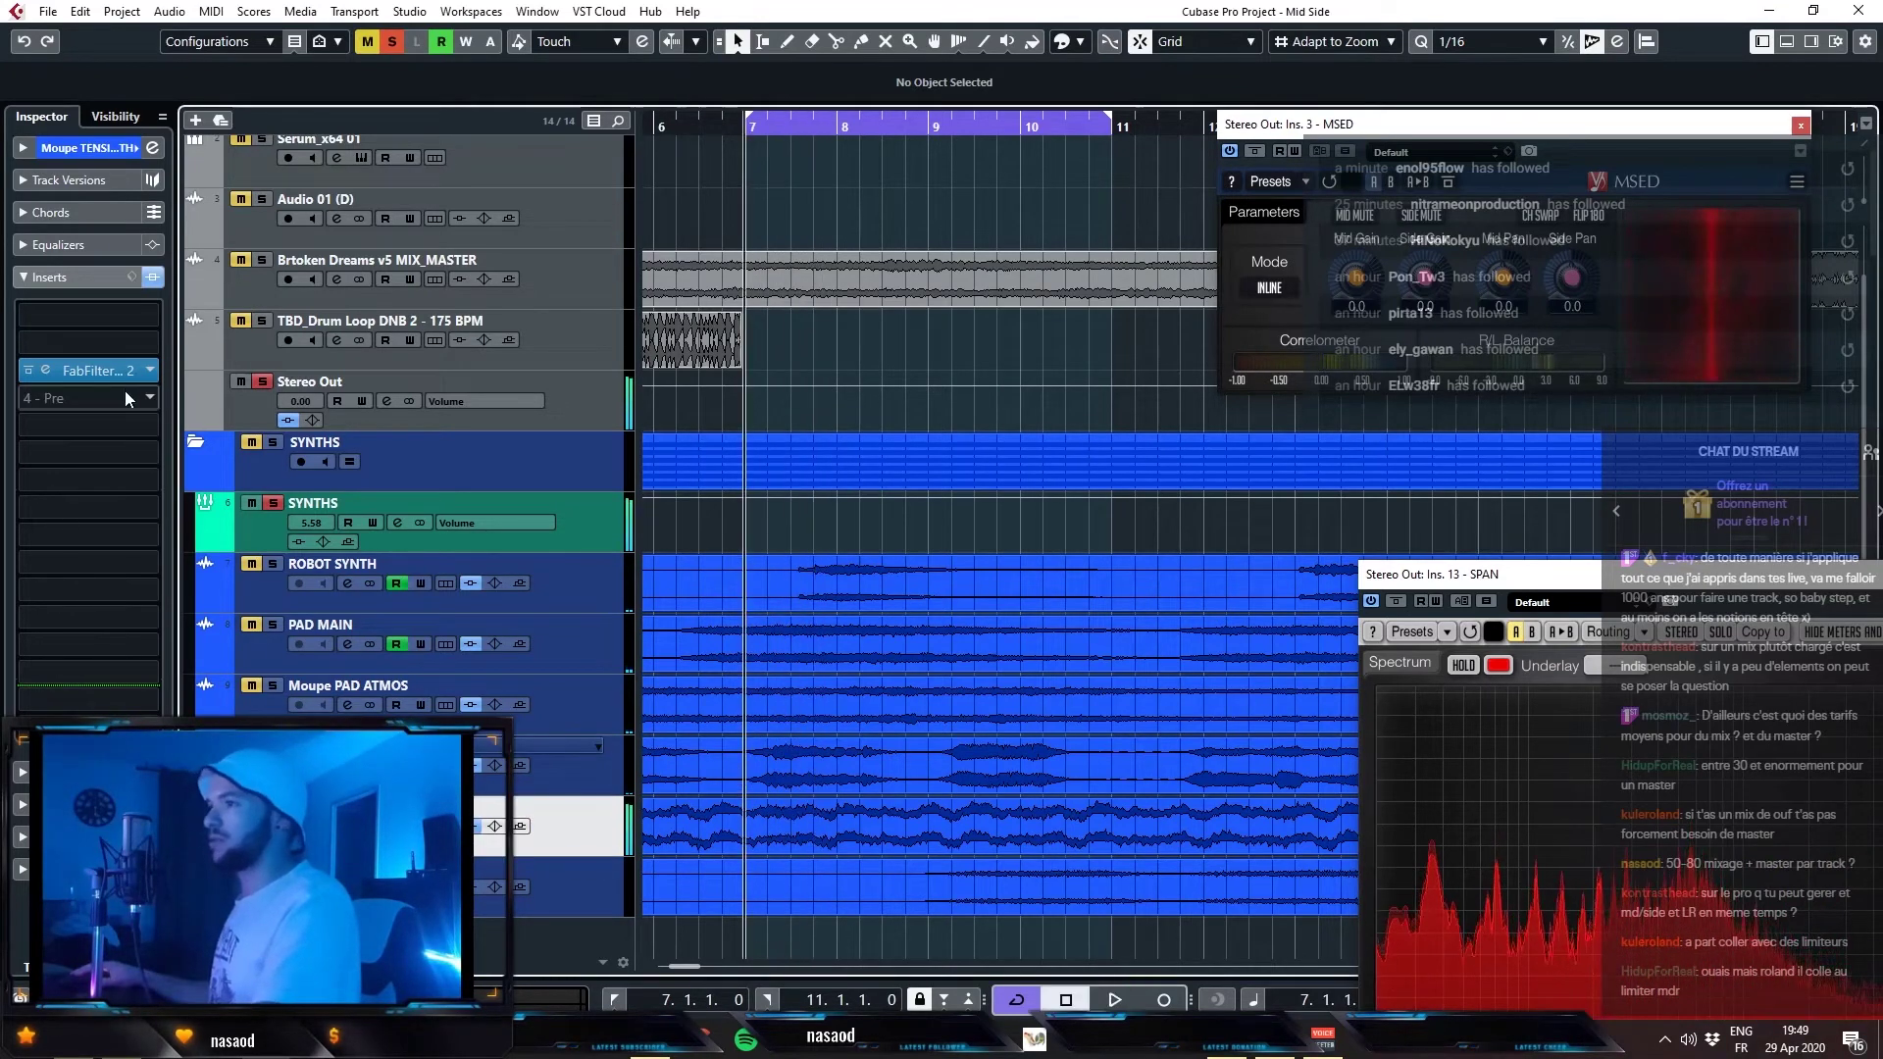
click(98, 370)
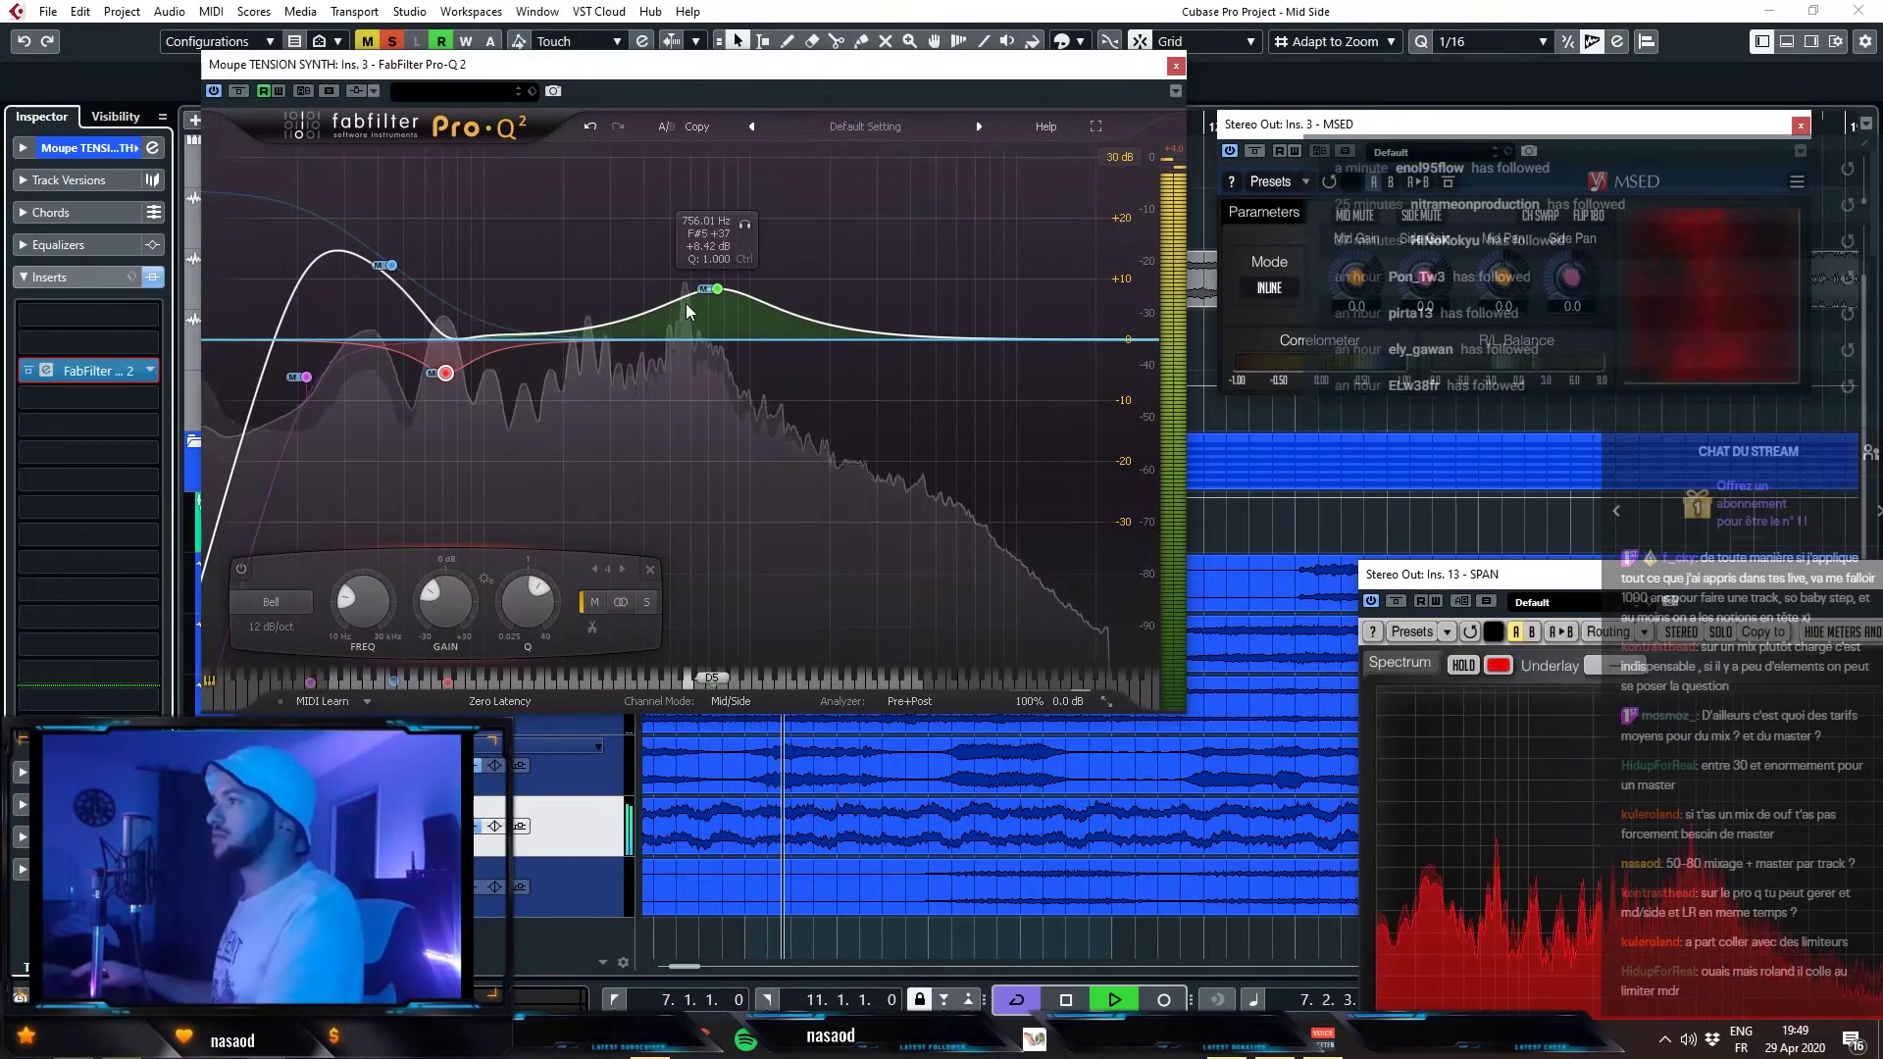
key(space)
- Rework TENSION SYNTH's mid boost into a side-only bell cut at about 567 Hz, -13.23 dB and Q 1.44
click(717, 289)
drag(717, 292, 719, 300)
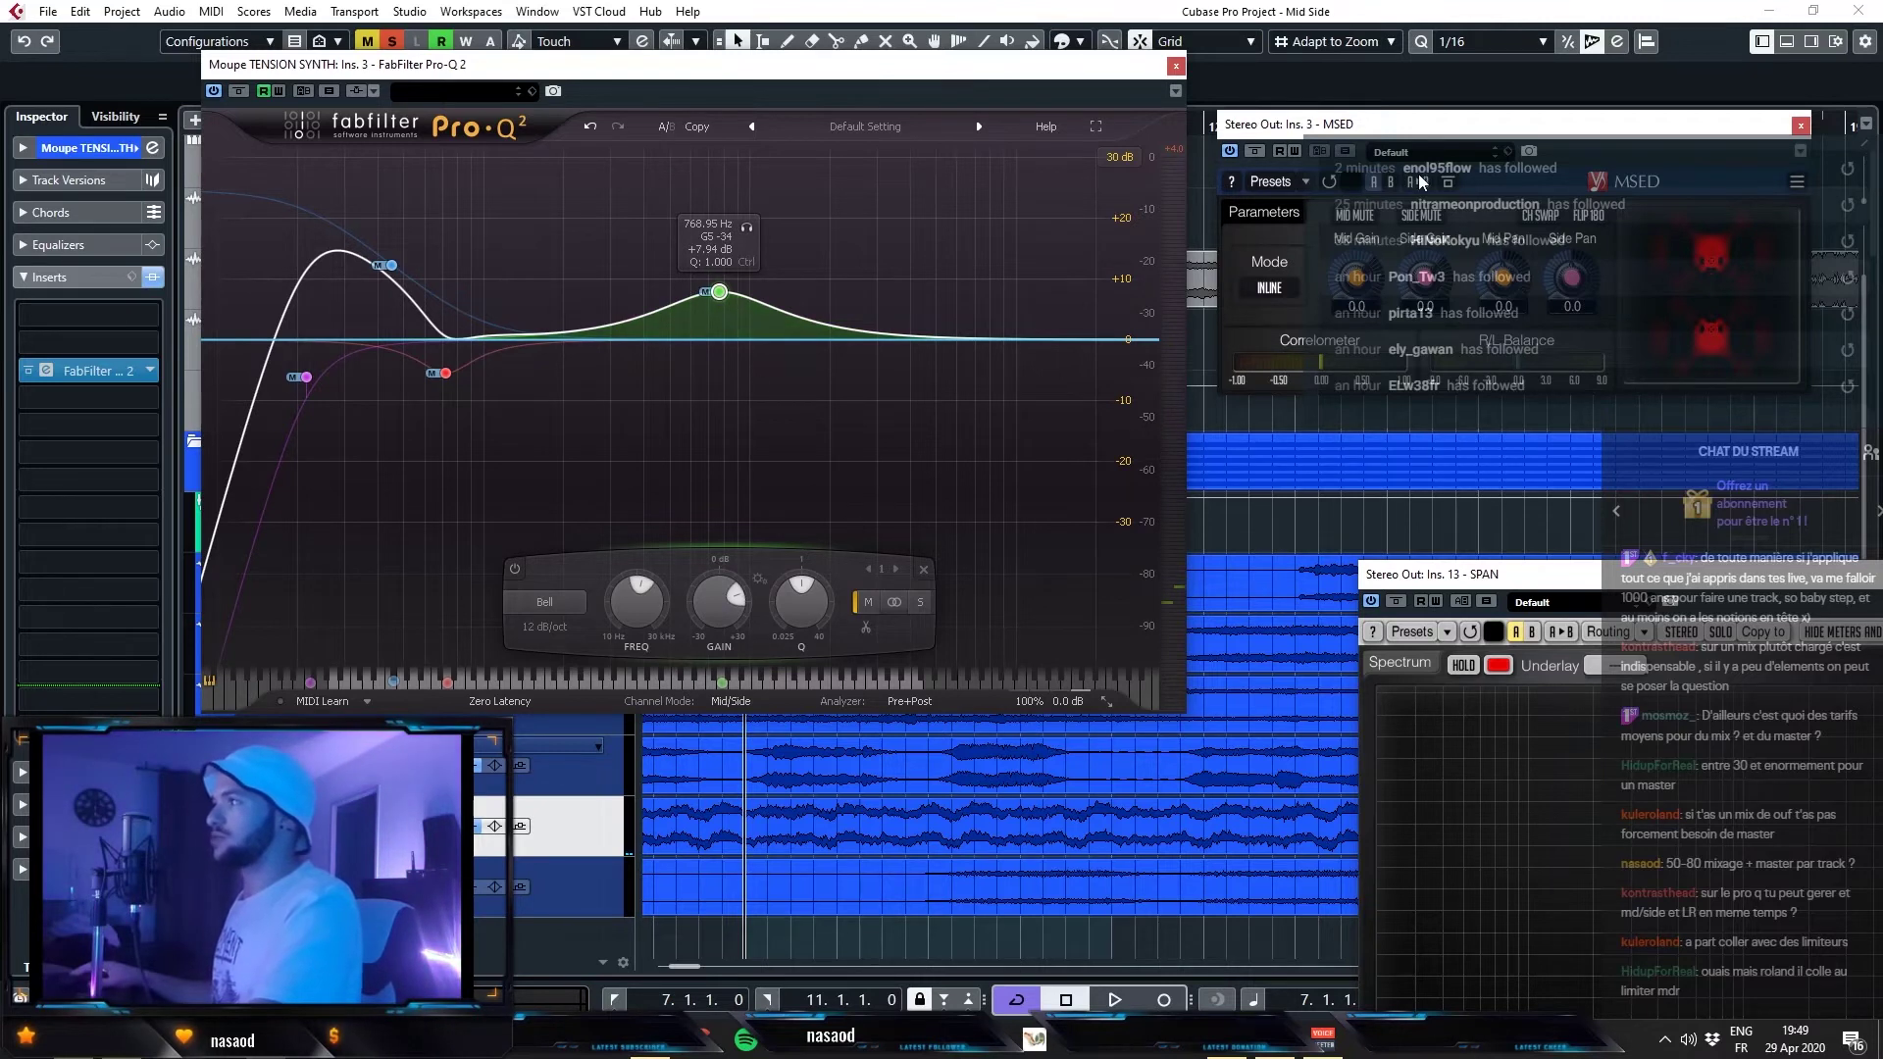
drag(1286, 134, 1000, 333)
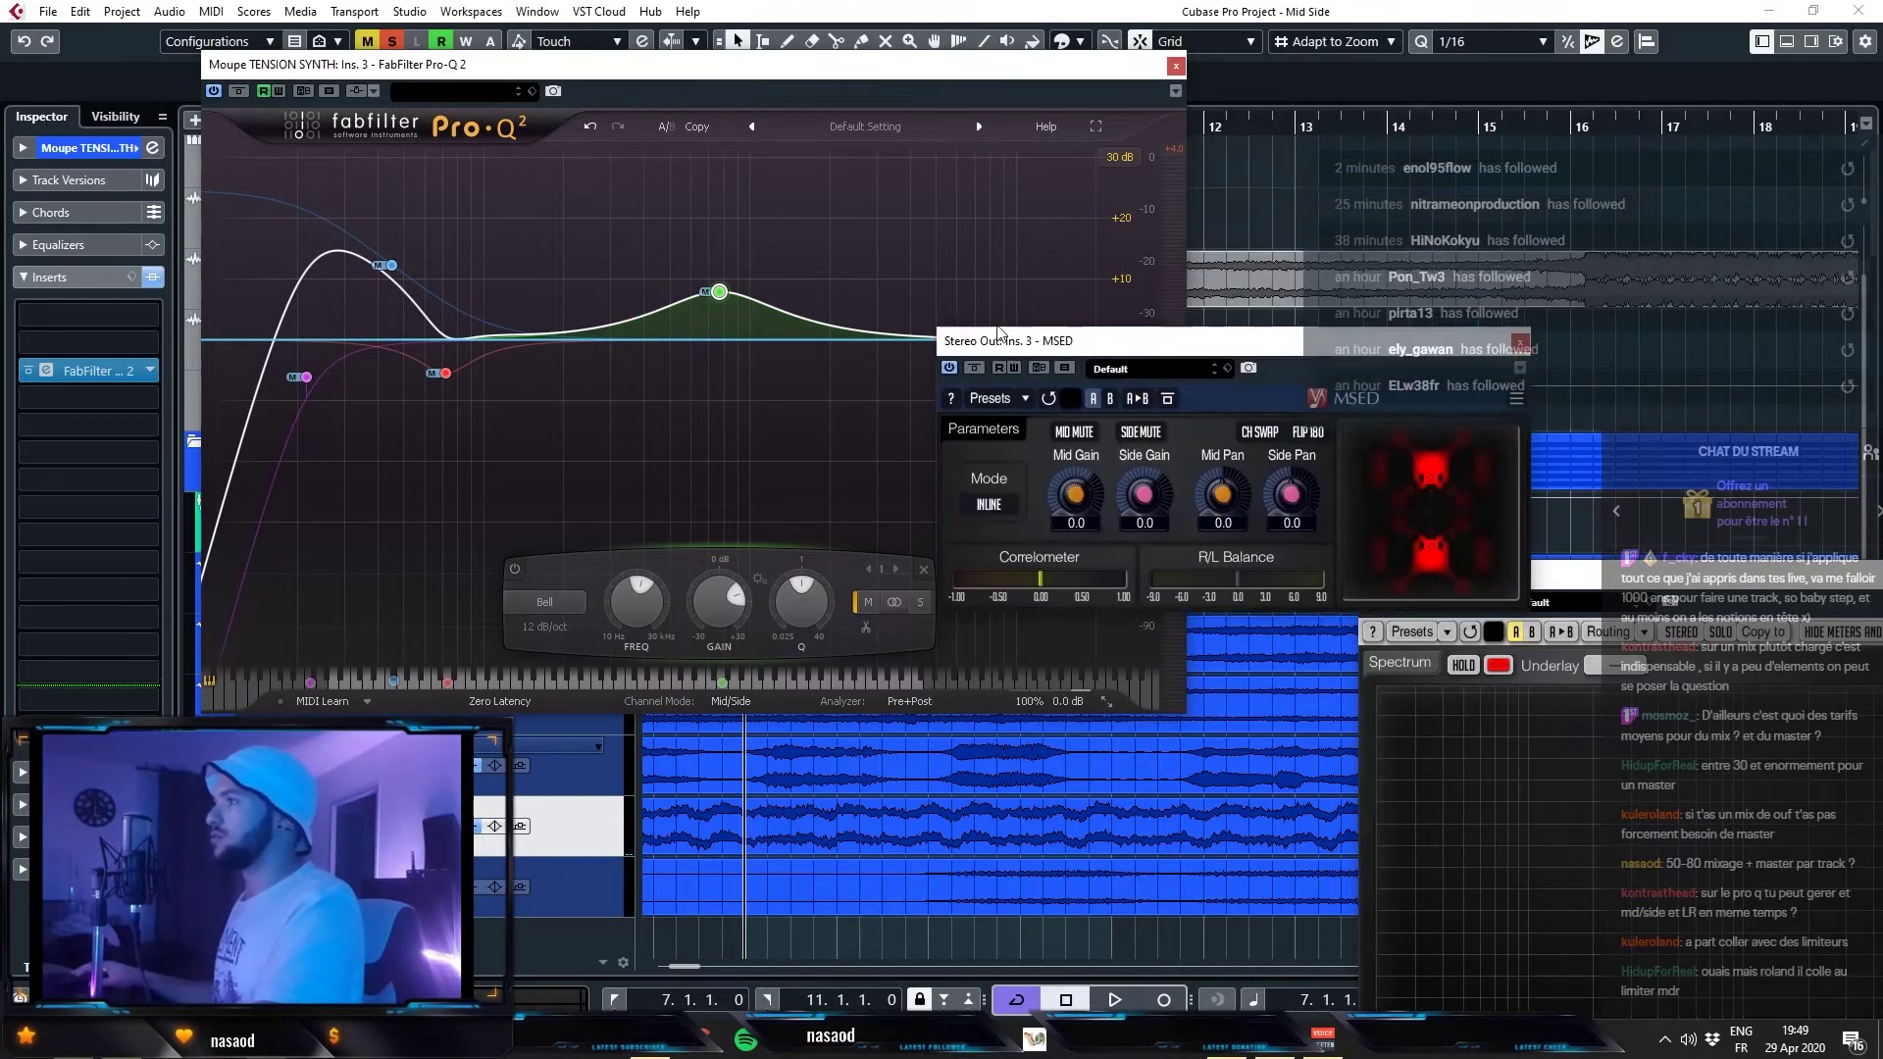
click(699, 279)
drag(719, 292, 680, 421)
key(space)
scroll(682, 421, up, 2)
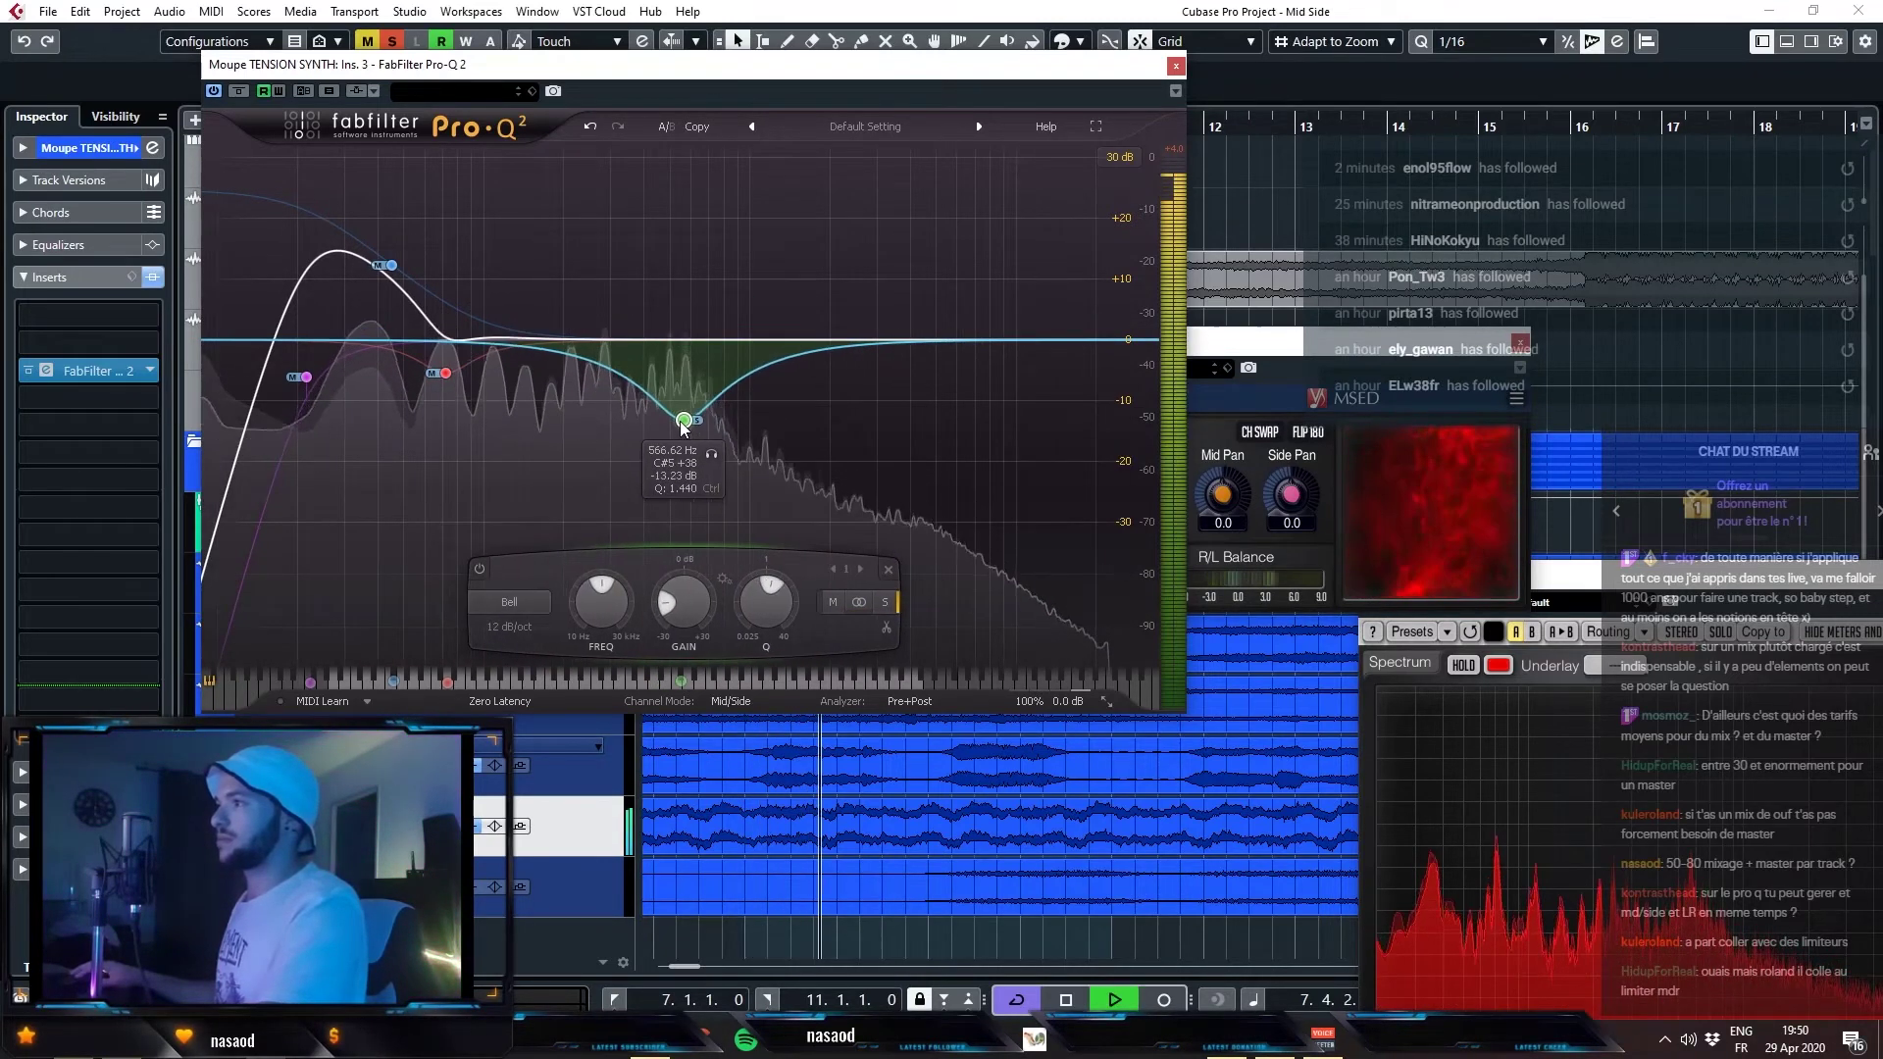
- Compare the mix with and without its side signal by toggling MSED's side mute during playback
click(1246, 341)
click(1140, 433)
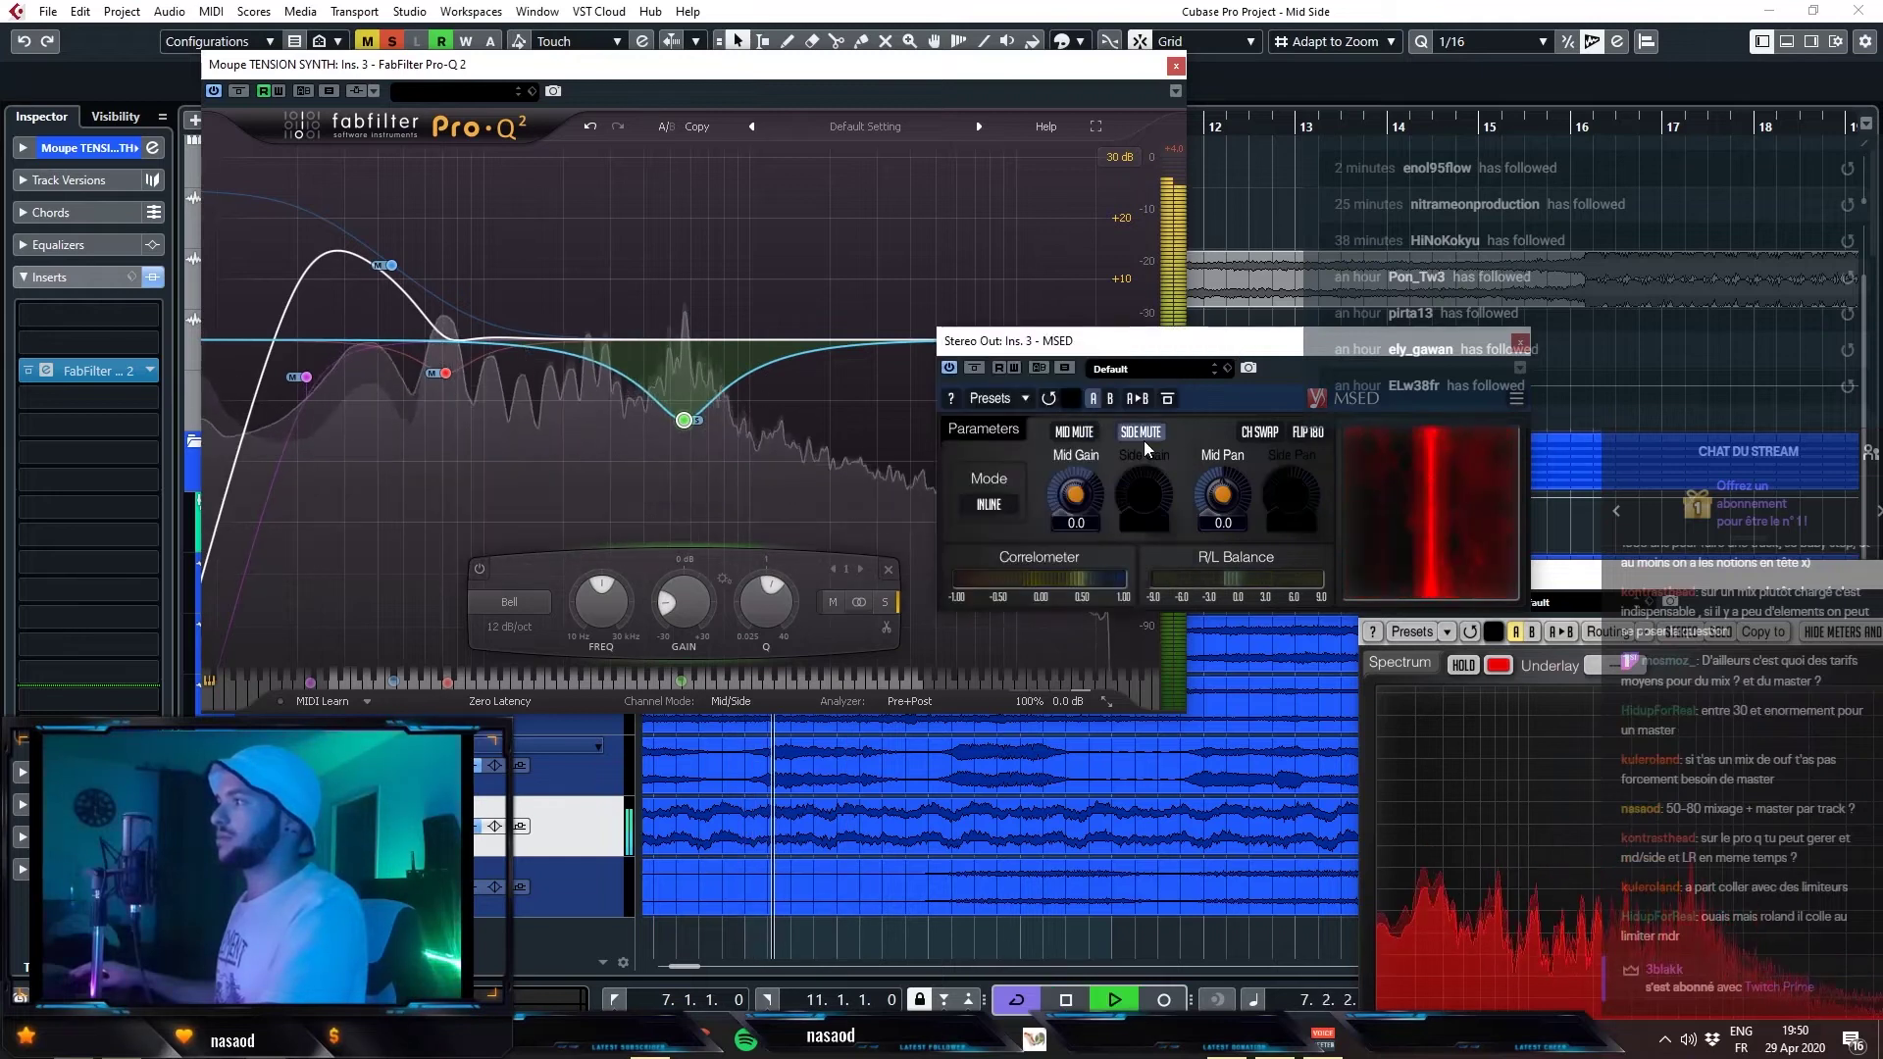
click(1144, 439)
key(space)
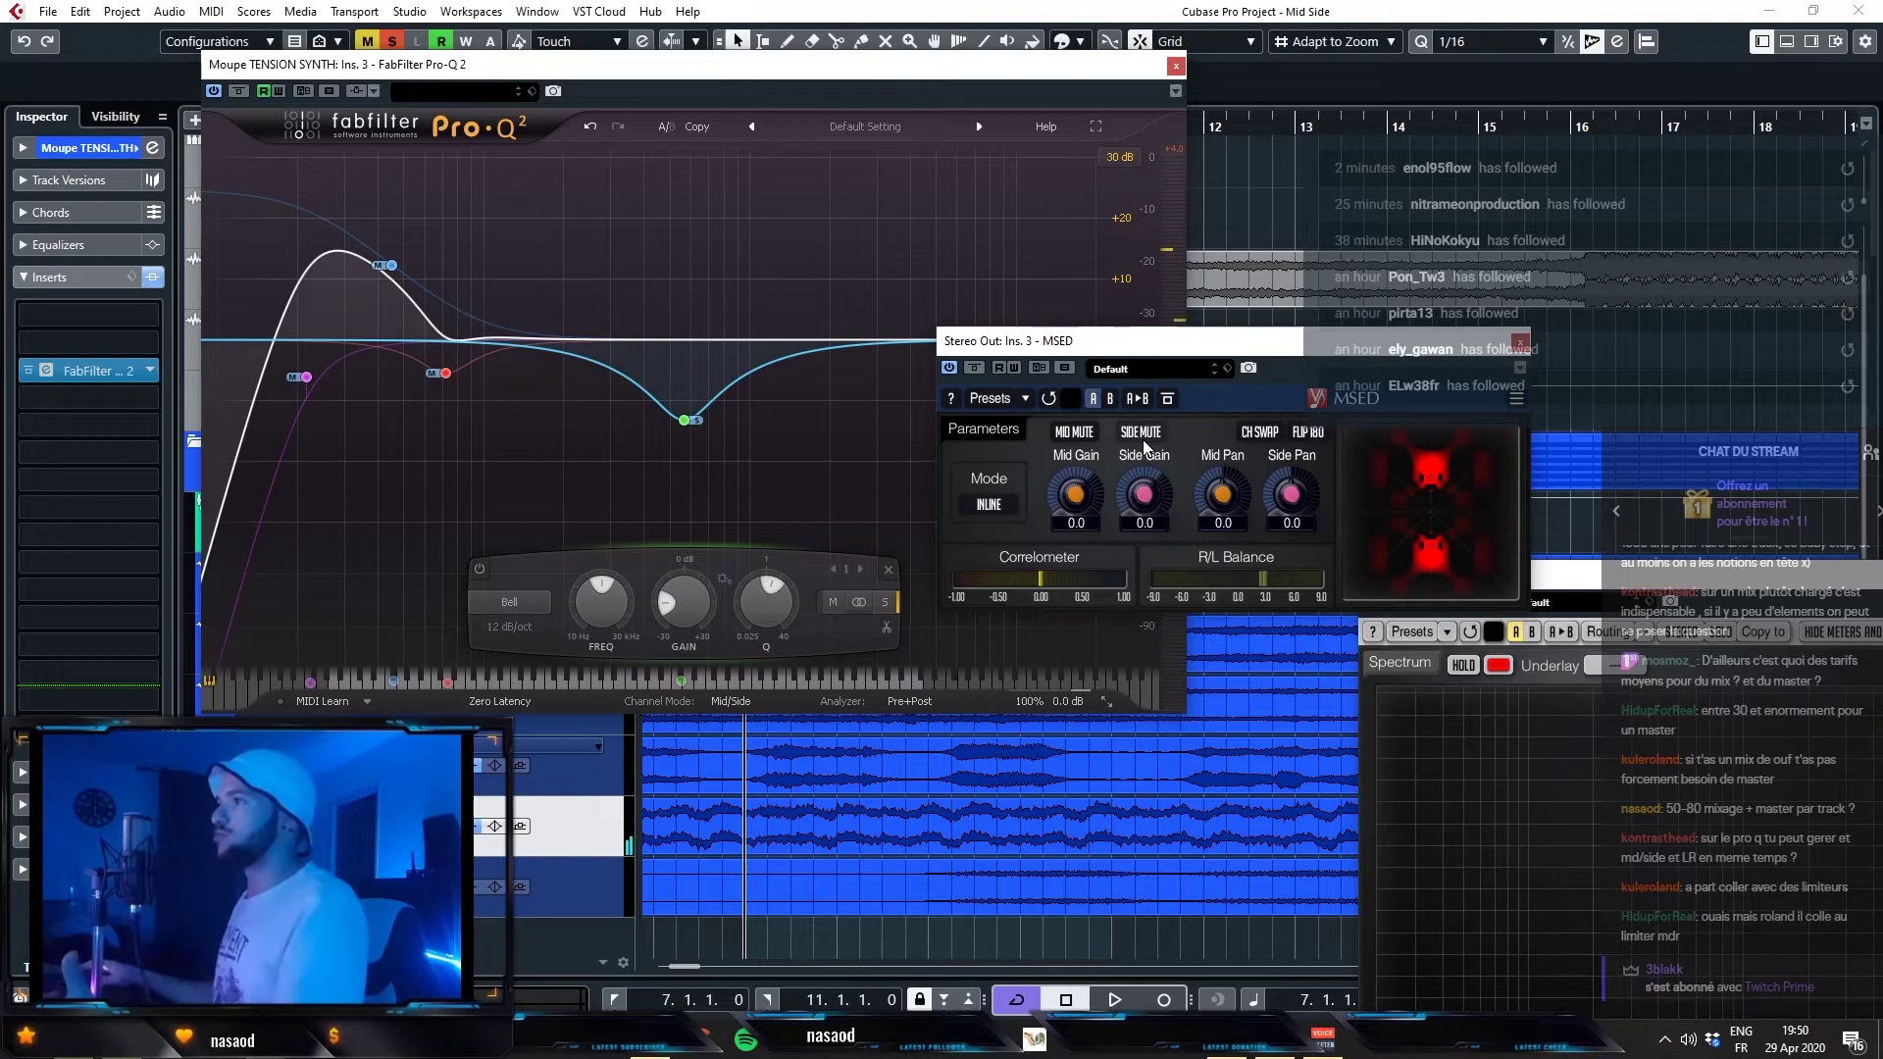
- Close the MSED and Pro-Q 2 windows and audition the synth loop while switching between Moupe PAD METAL and TENSION SYNTH
drag(1241, 351, 886, 292)
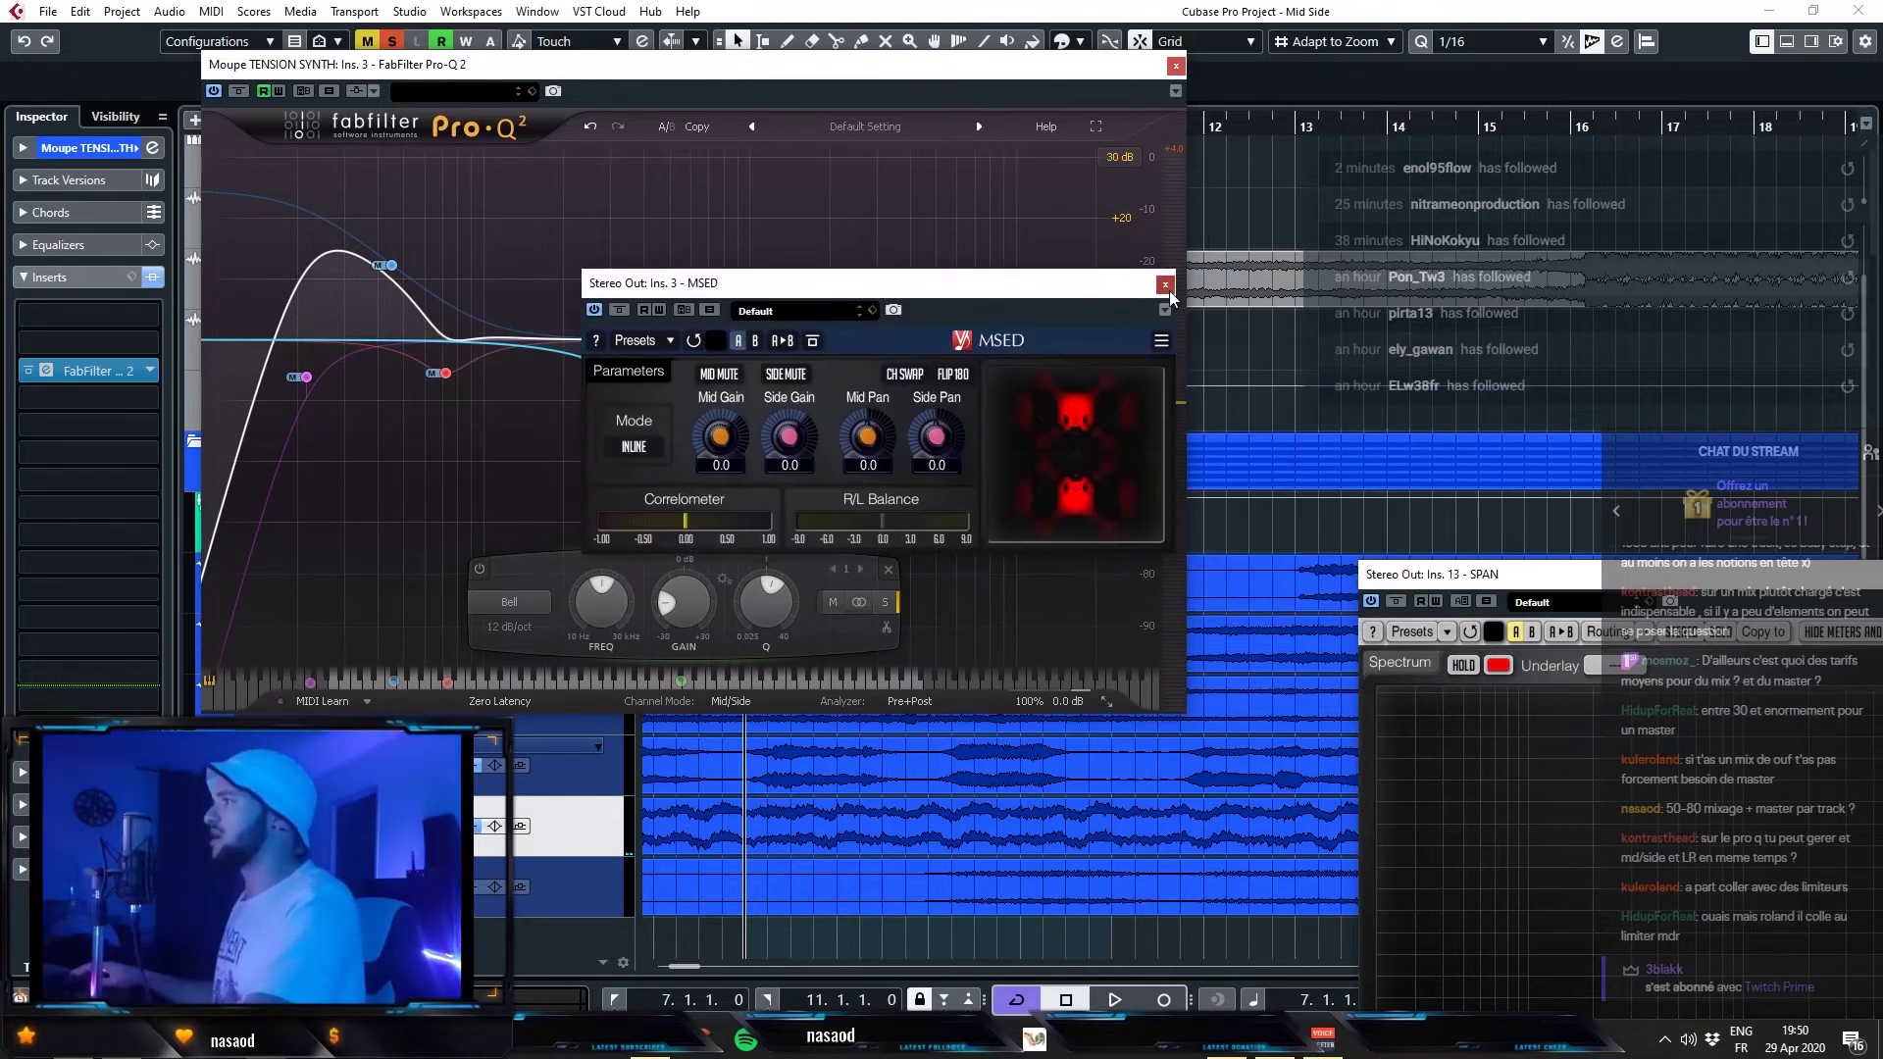
click(1168, 287)
click(1176, 71)
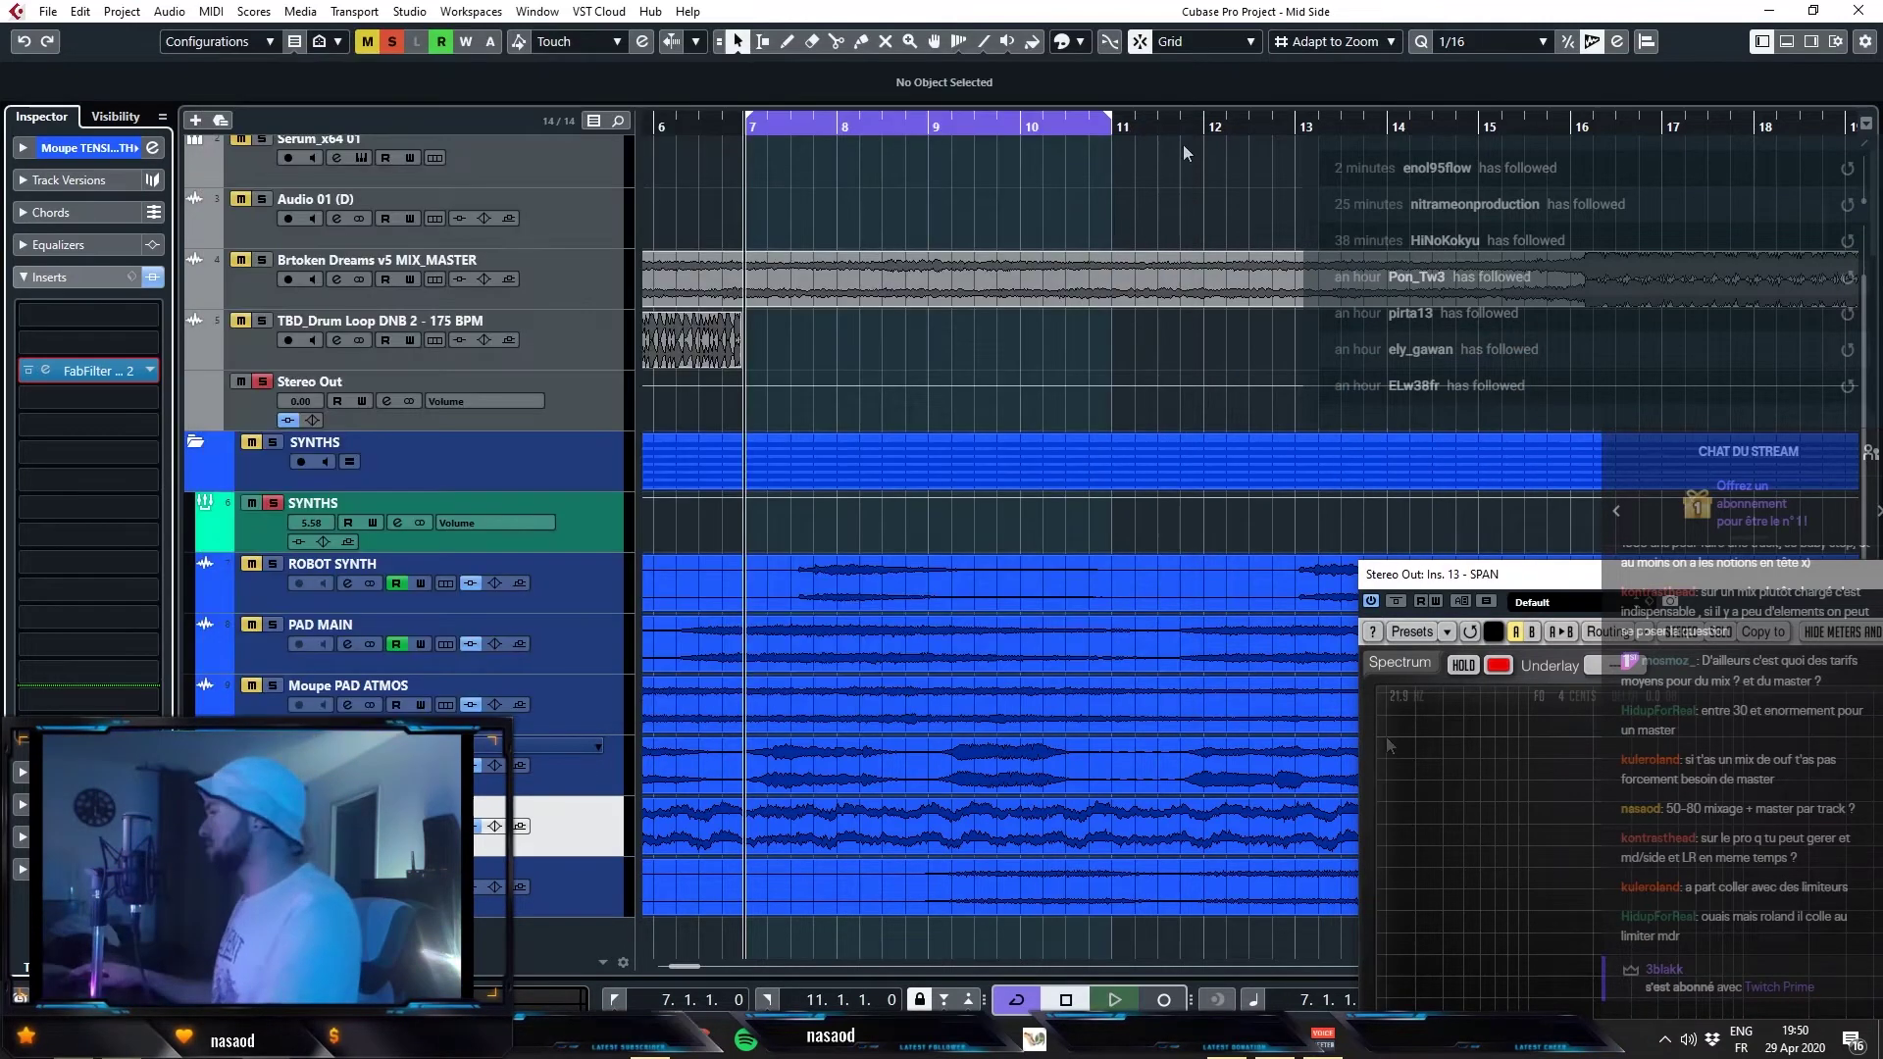
key(space)
click(373, 763)
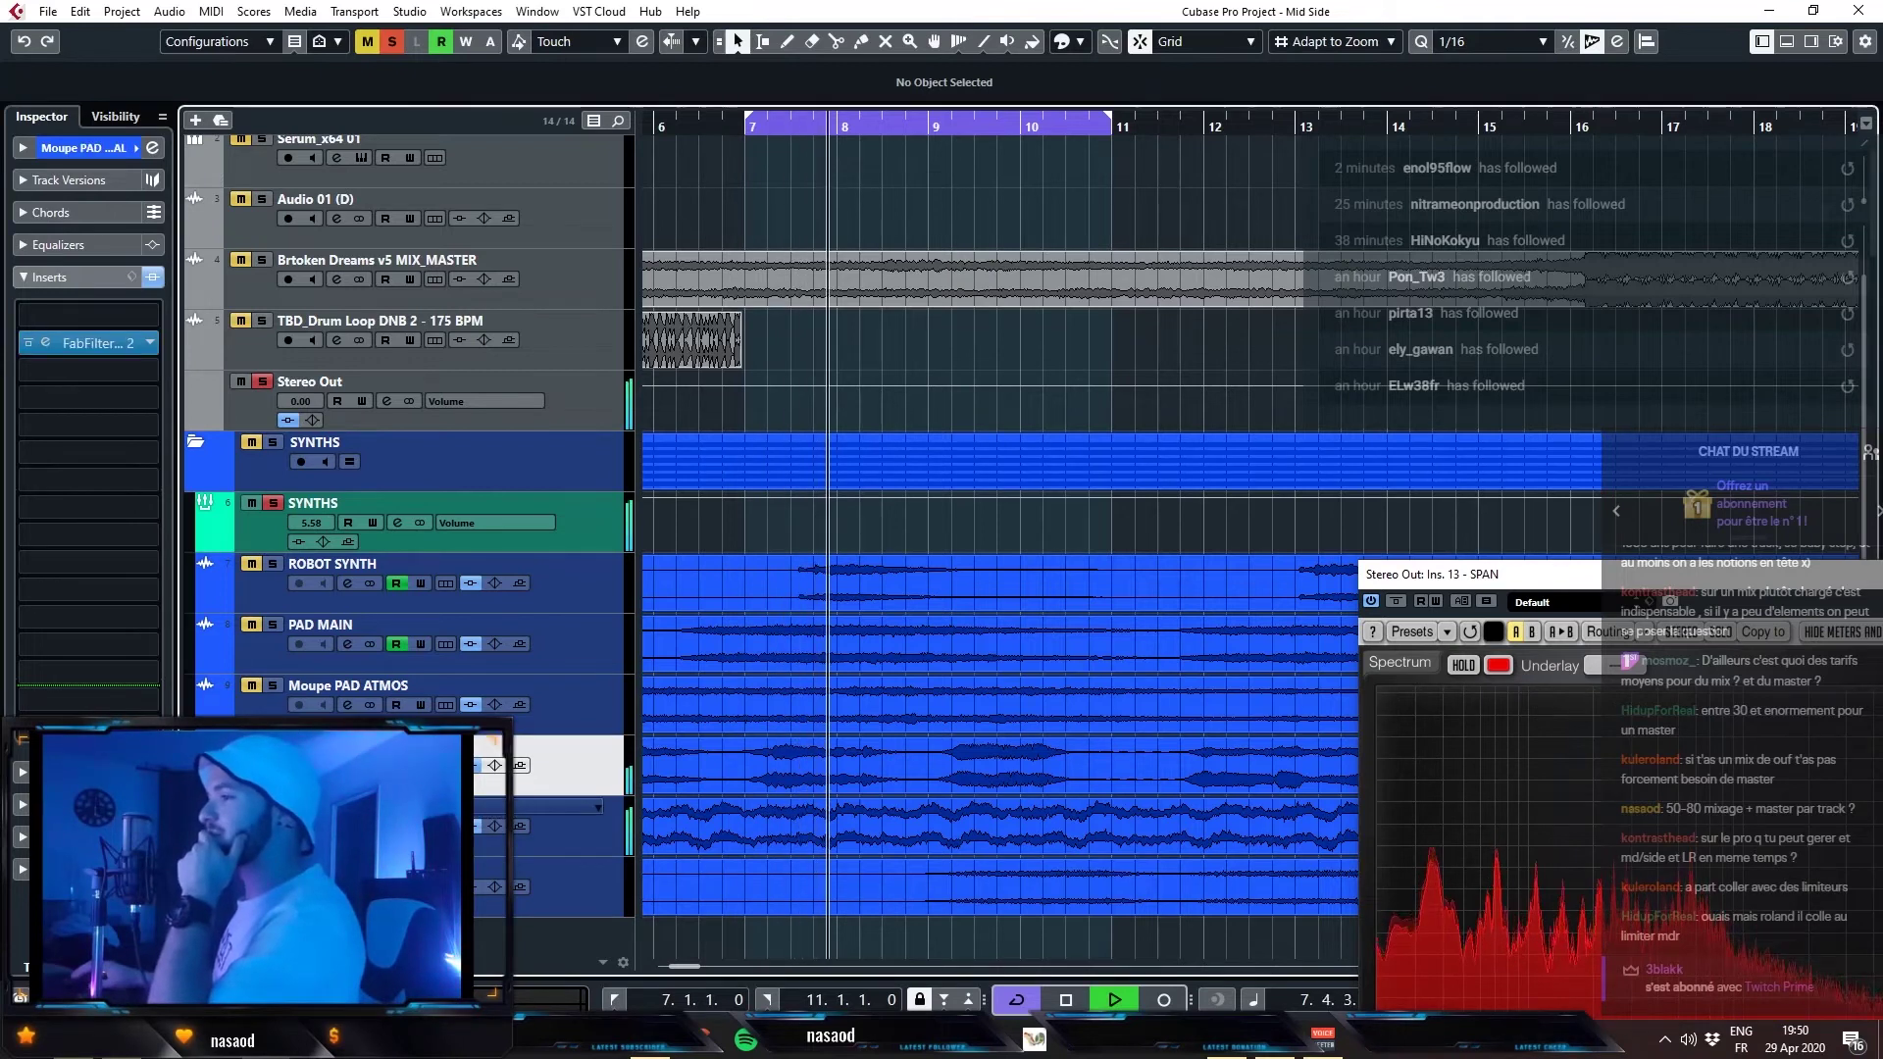
key(Down)
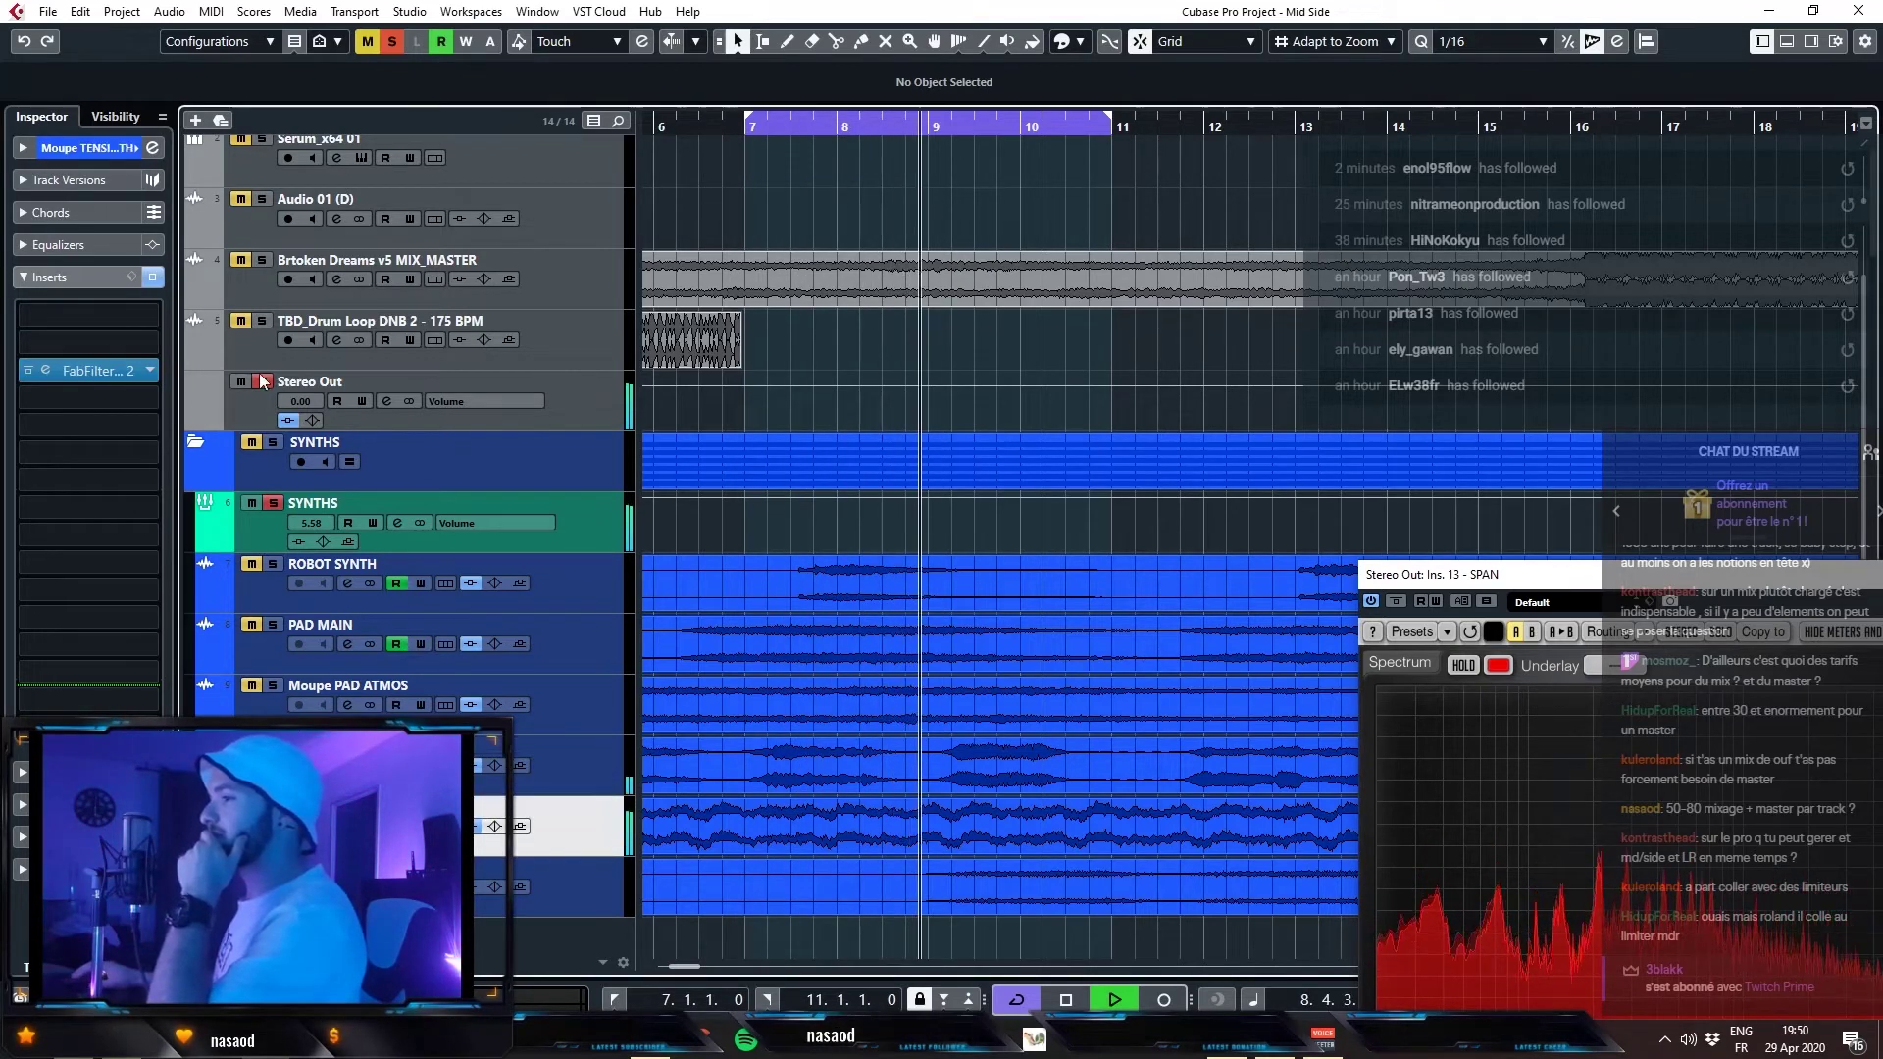
key(space)
- Add a side-only Low Shelf cut in the low end of TENSION SYNTH's Pro-Q 2 and play the loop
click(126, 369)
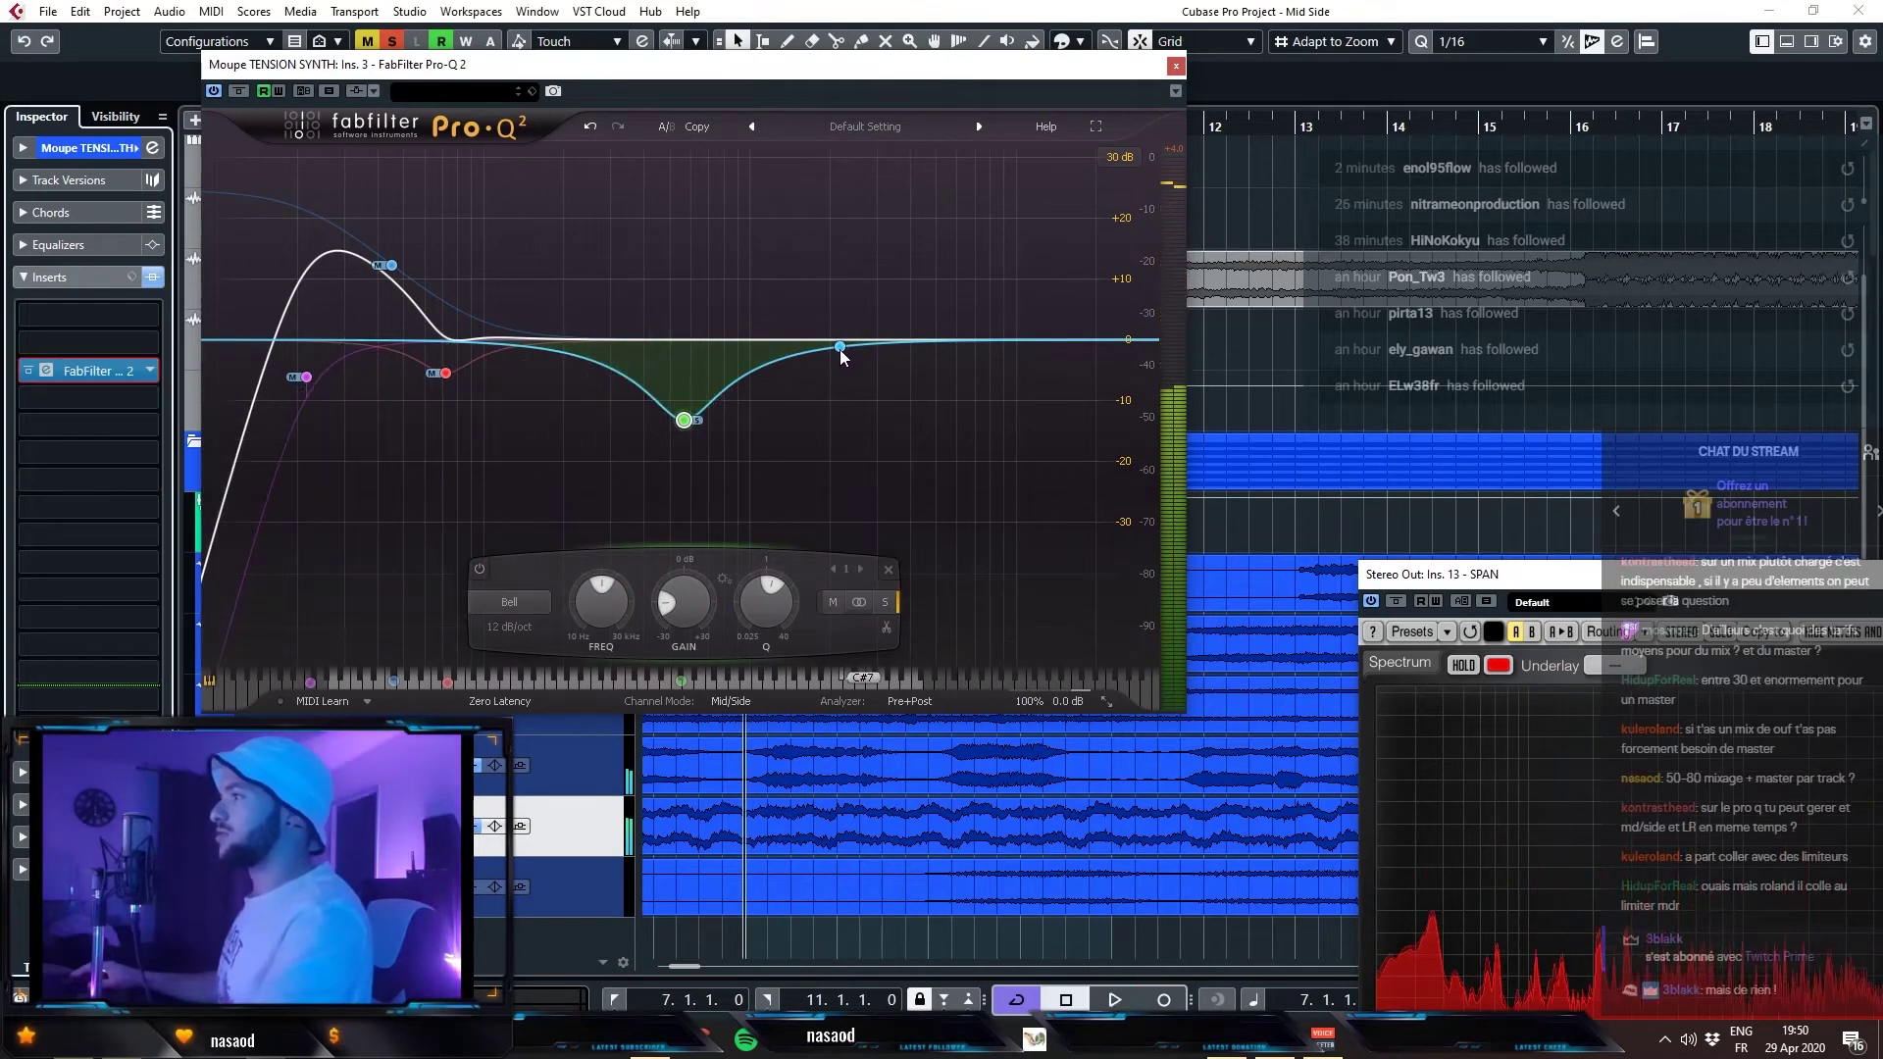
key(space)
drag(840, 349, 437, 379)
key(space)
click(266, 601)
click(283, 649)
key(space)
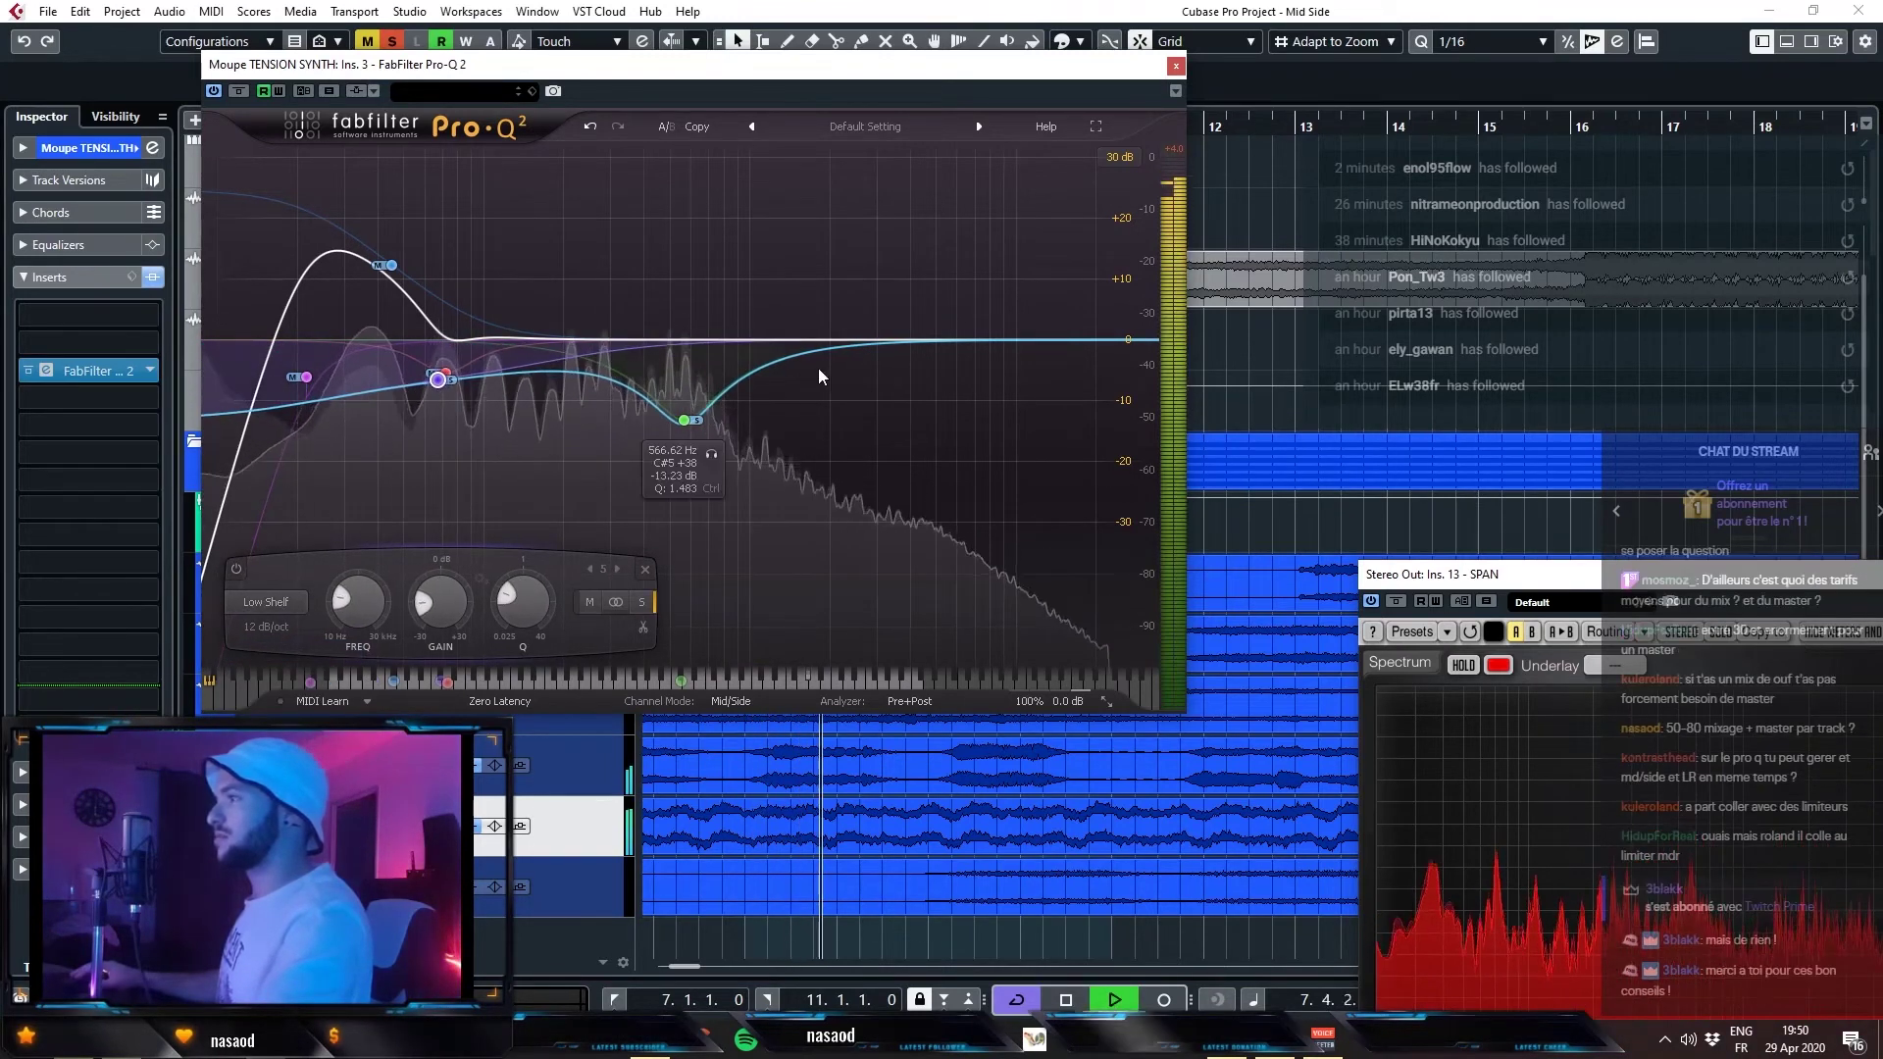
- Add a higher-frequency band with a different filter shape to TENSION SYNTH's Pro-Q 2, and close the EQ
drag(814, 355, 757, 302)
click(745, 601)
click(802, 694)
click(1176, 66)
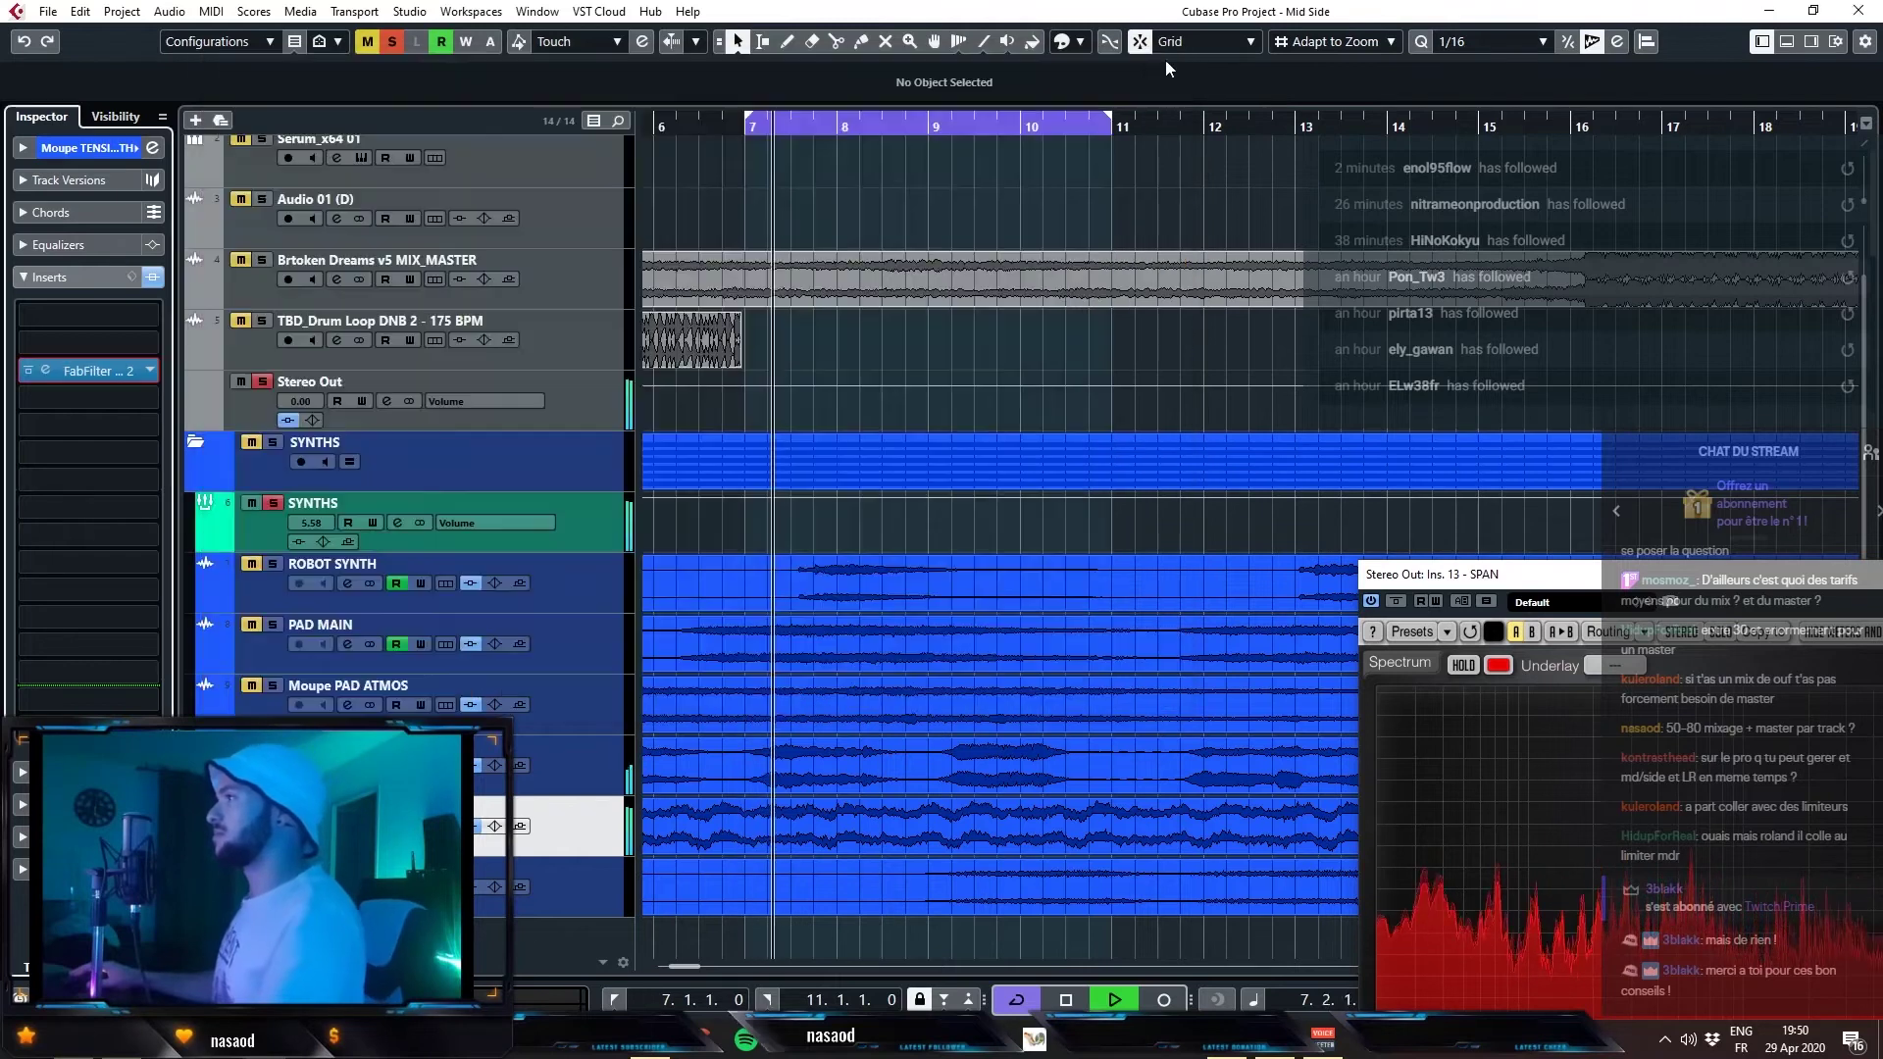
- Solo Moupe PAD ATMOS and open its Pro-Q 2 to check the EQ curve during playback
click(273, 684)
key(space)
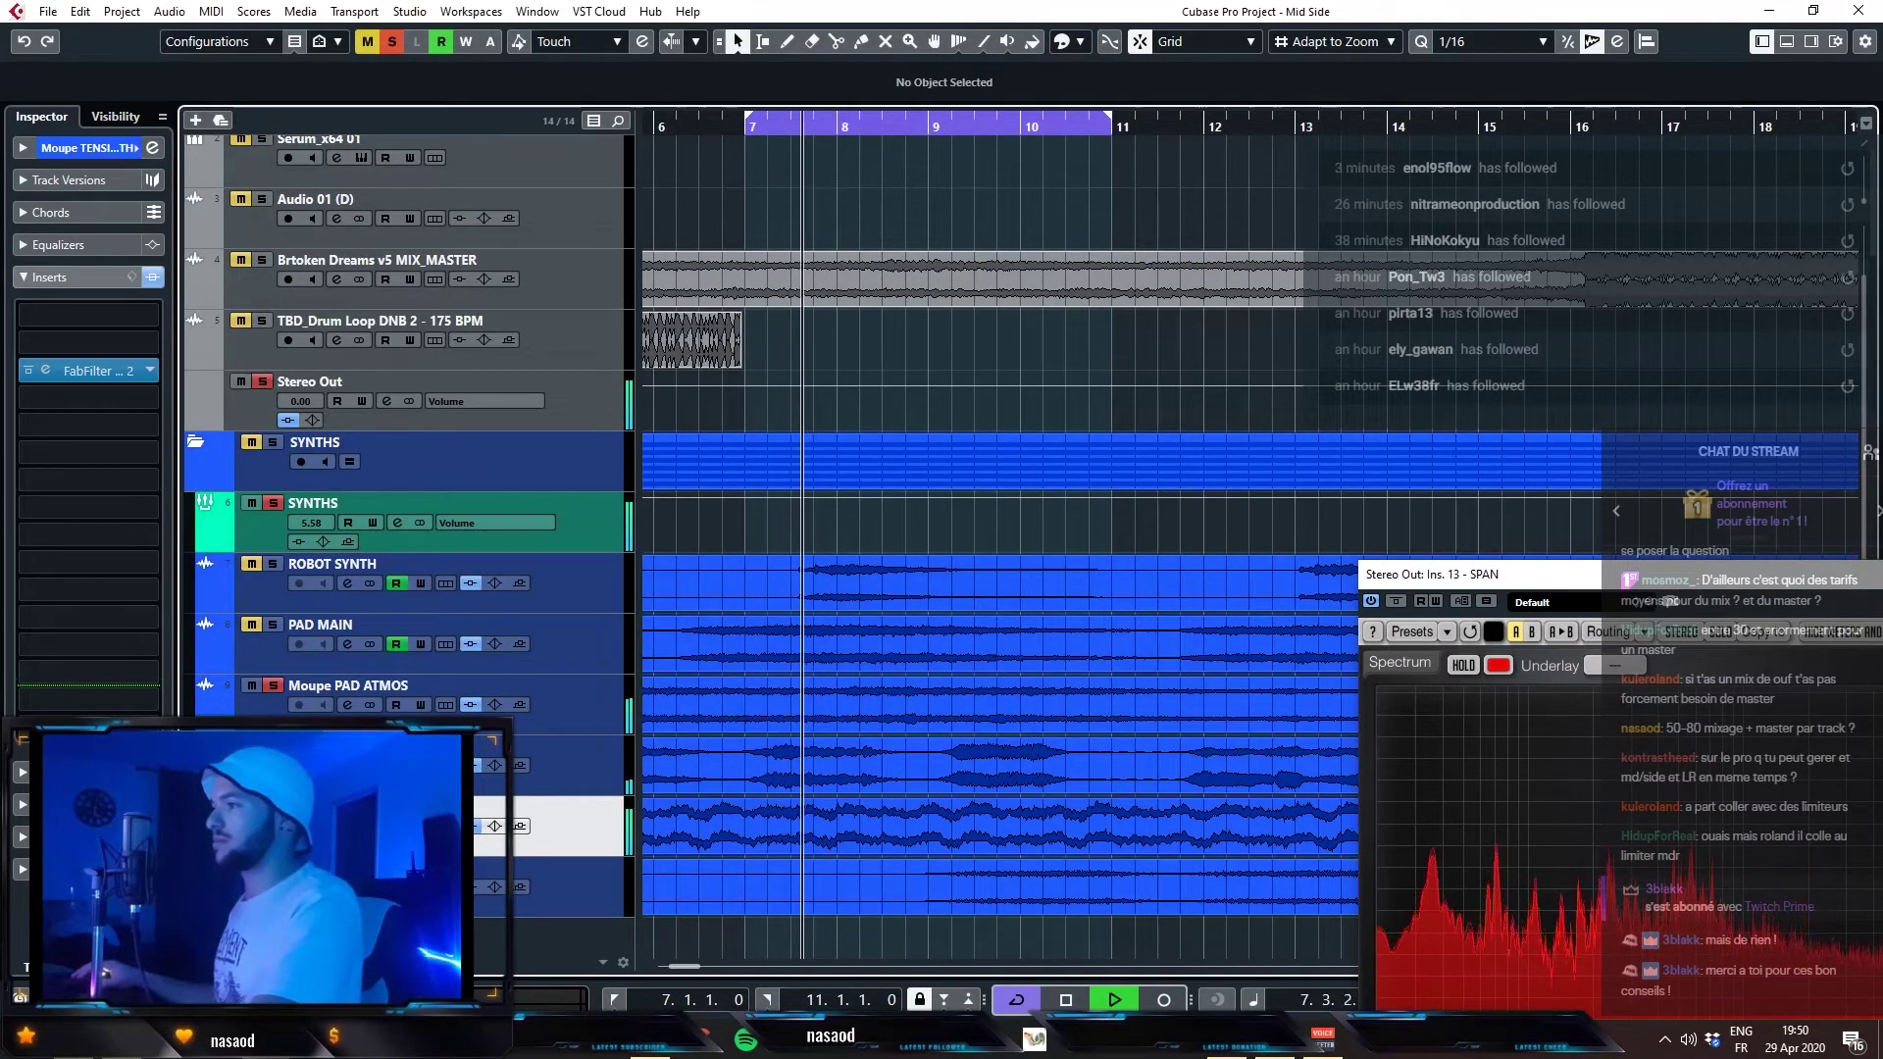
click(316, 688)
click(116, 374)
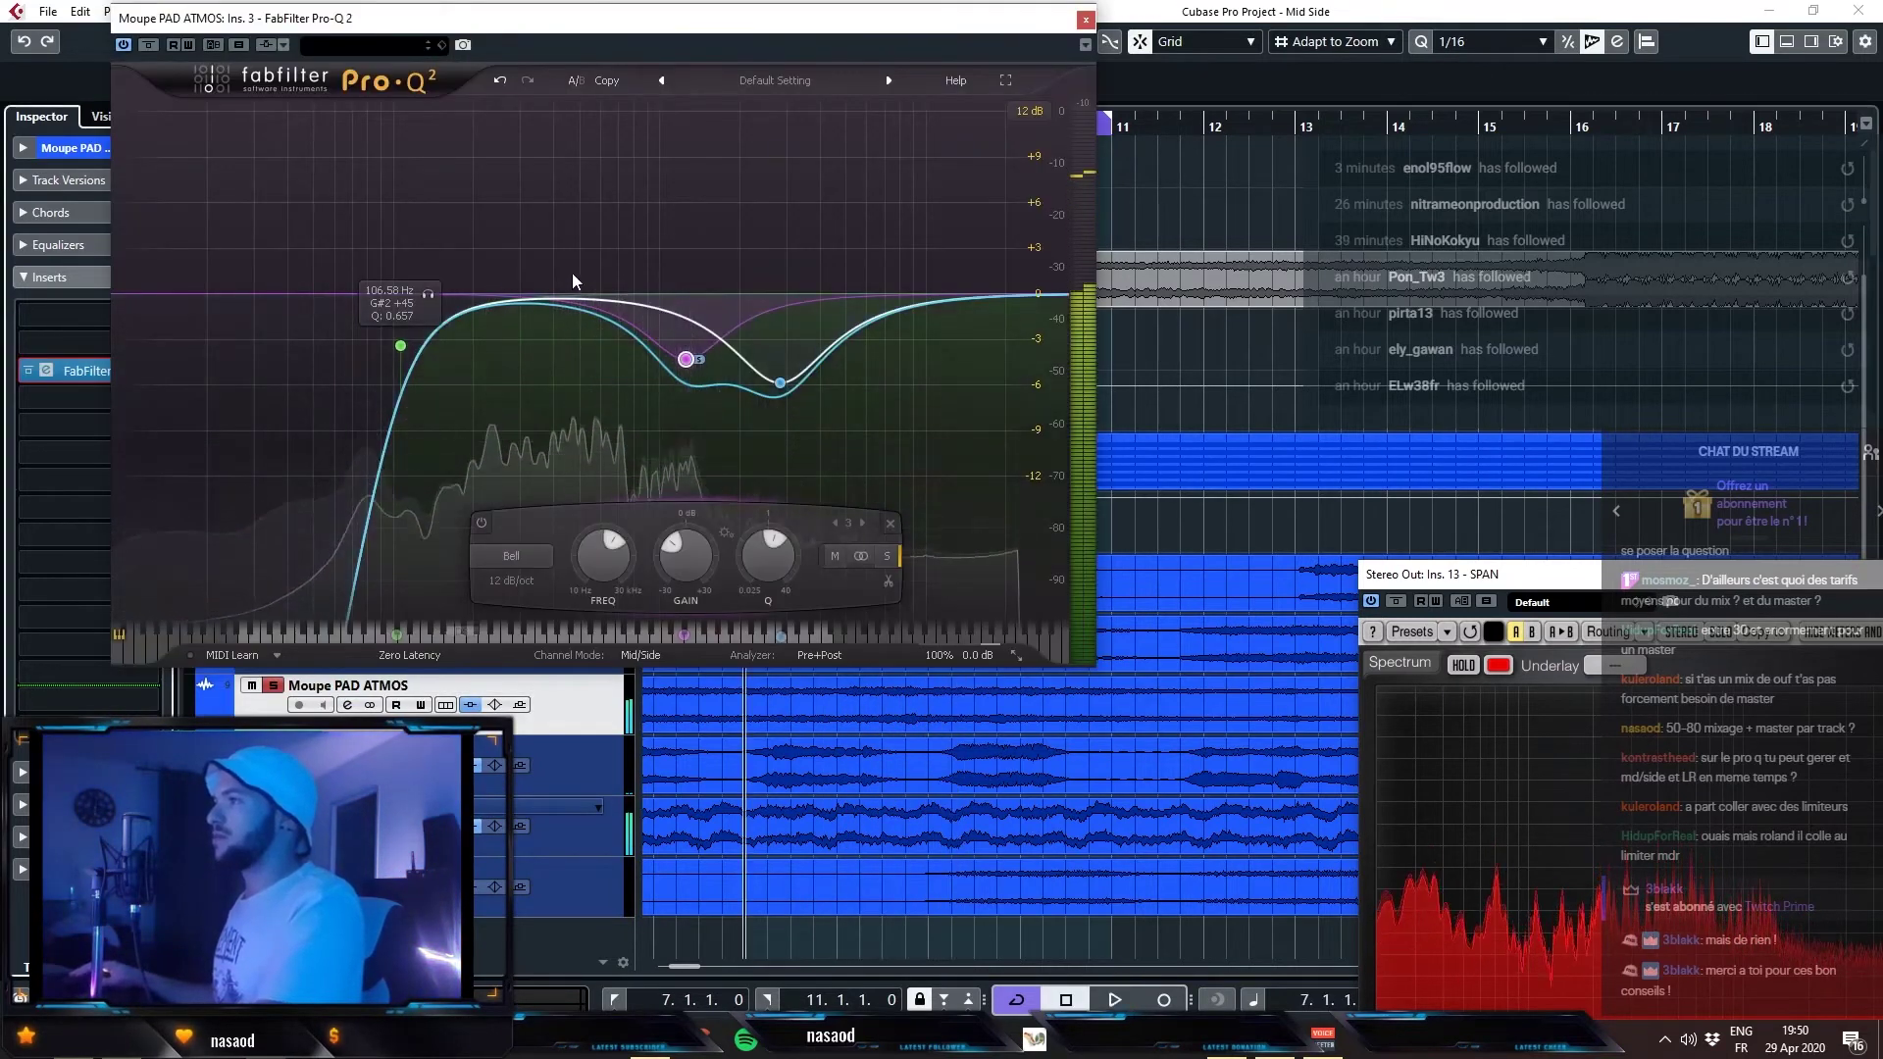
key(space)
key(space)
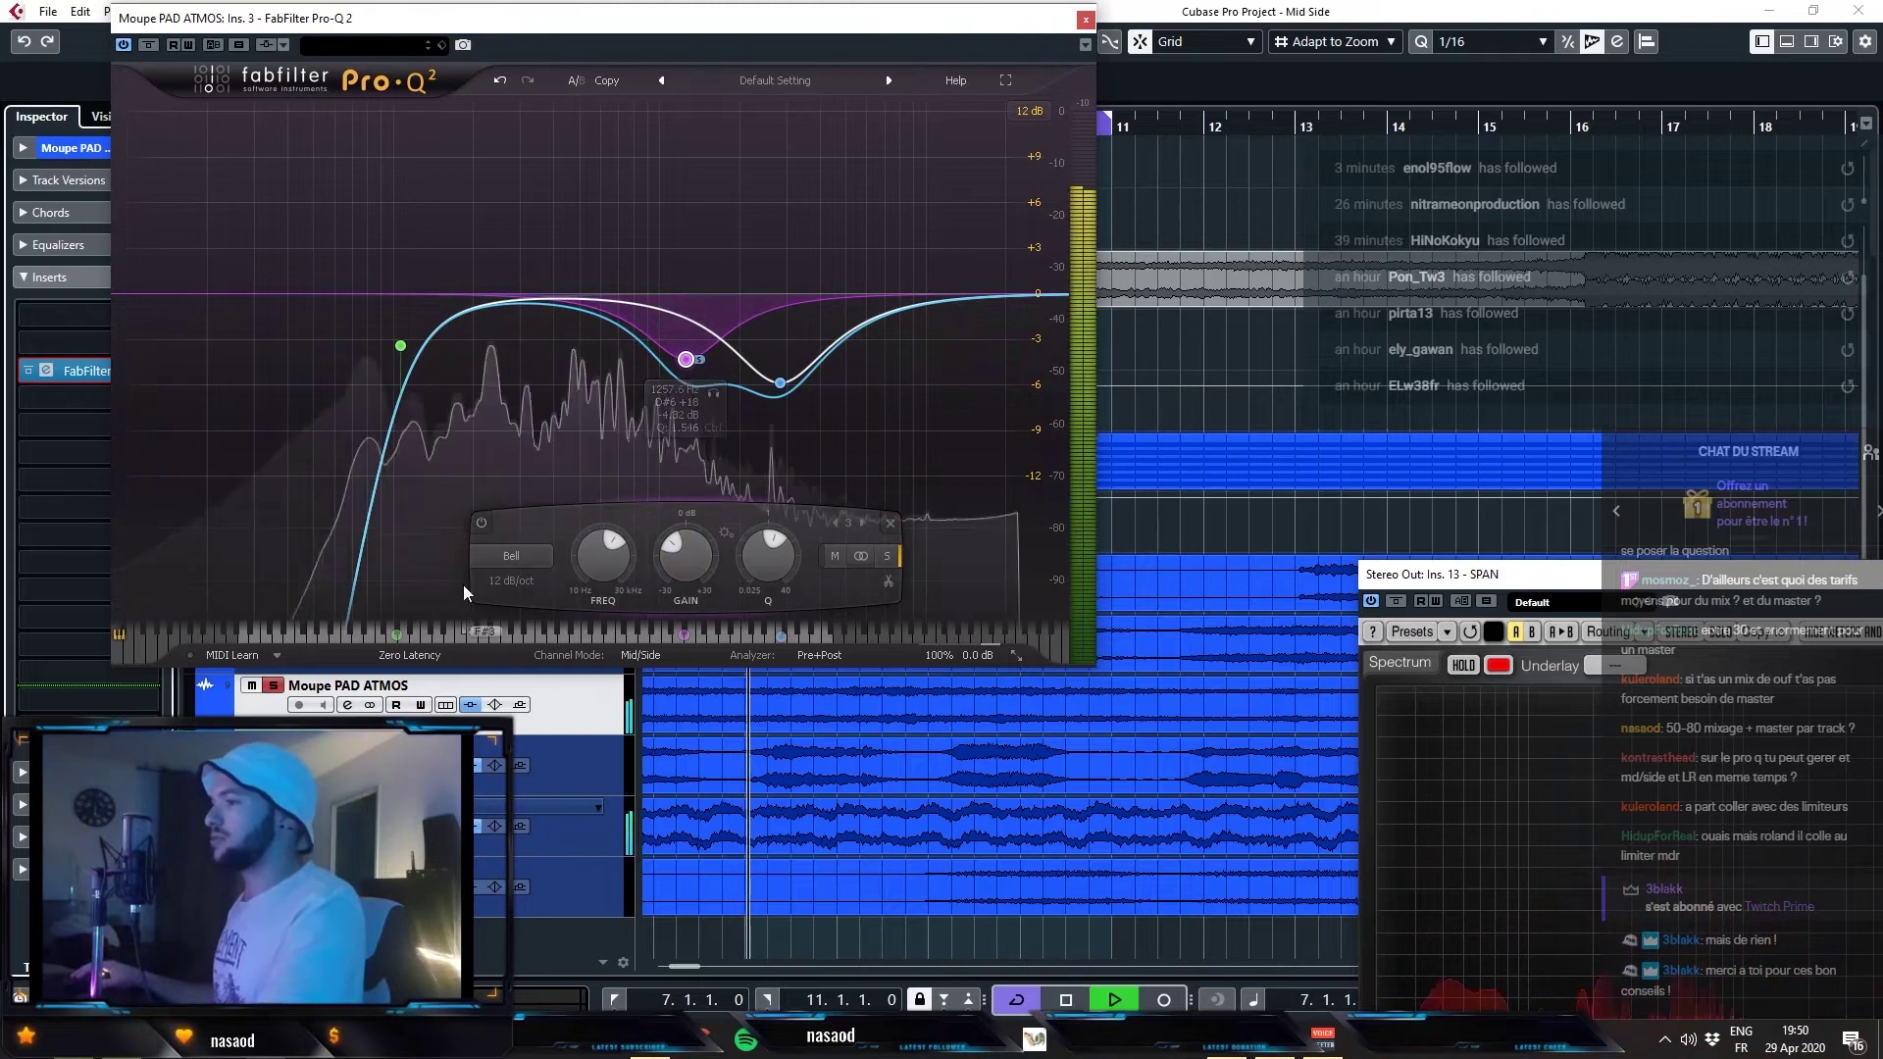
- Add a stereo bell cut to Moupe PAD ATMOS at about 486 Hz, -2.71 dB and Q 3.018, and close the EQ
click(525, 307)
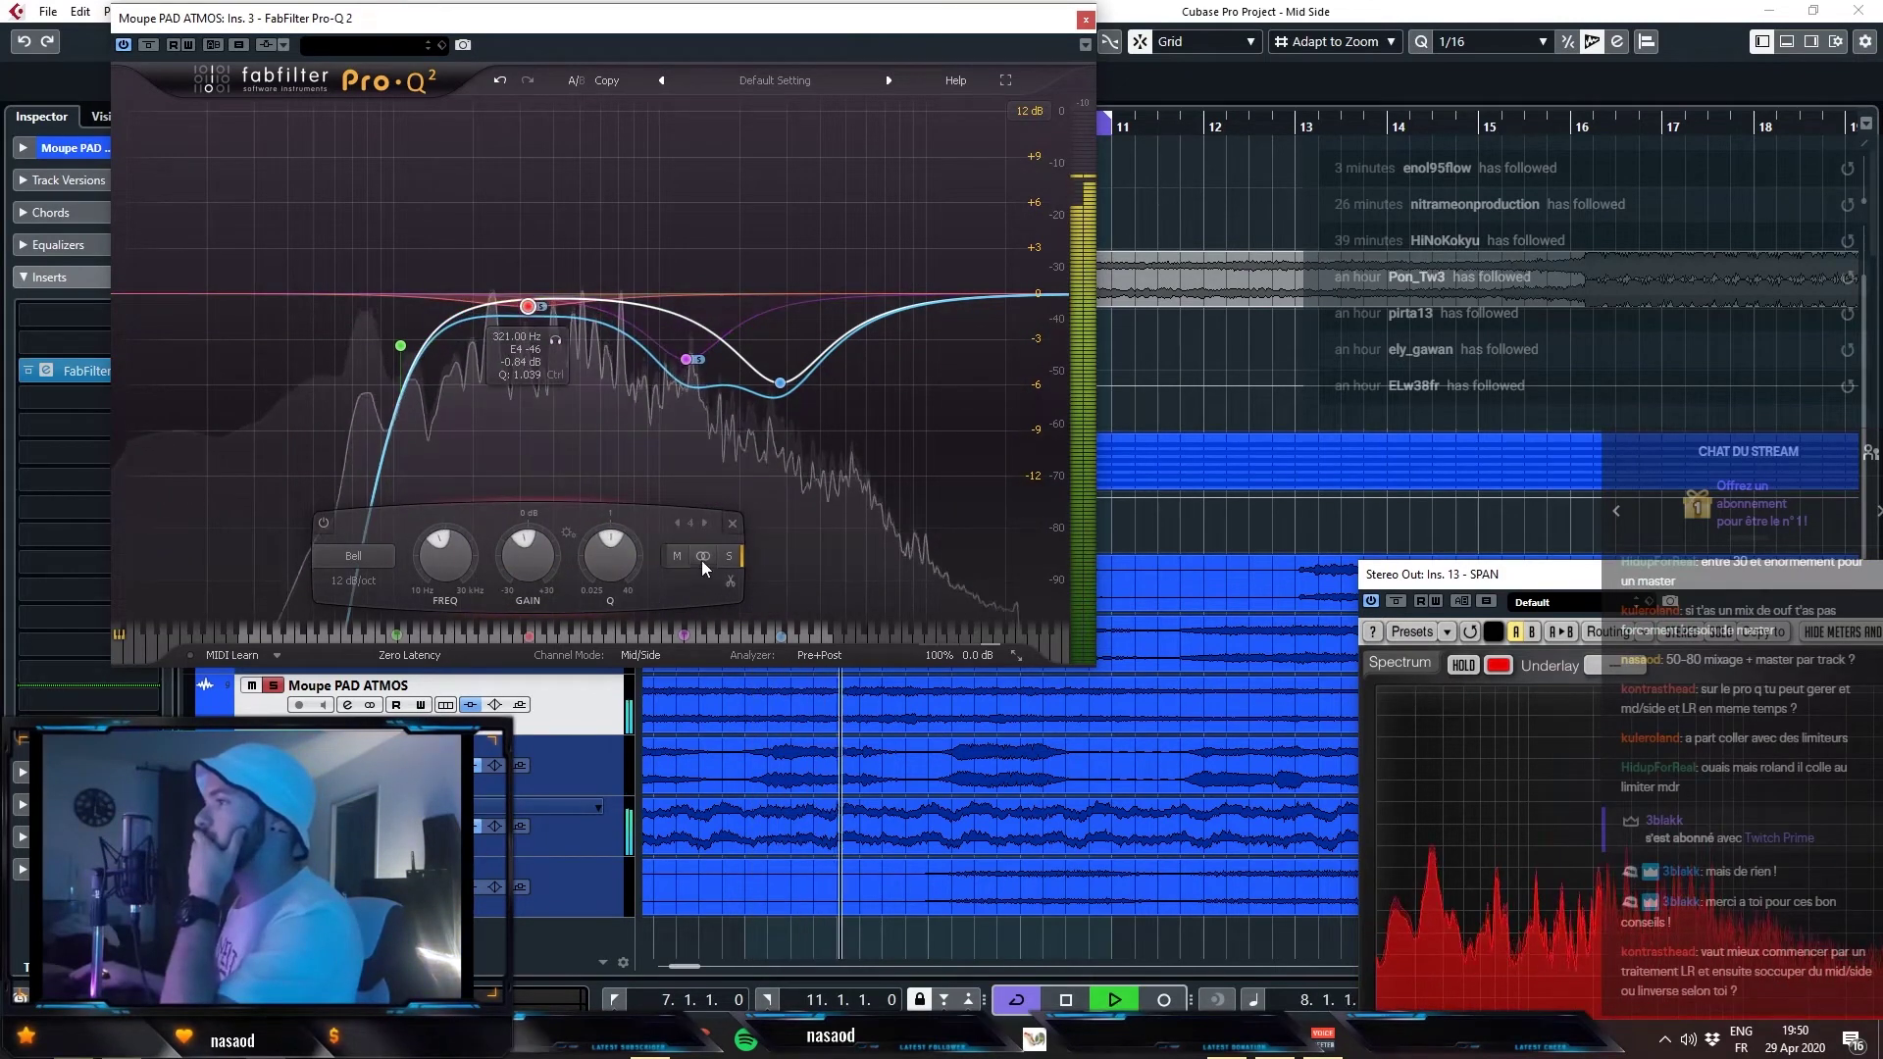
drag(528, 308, 571, 359)
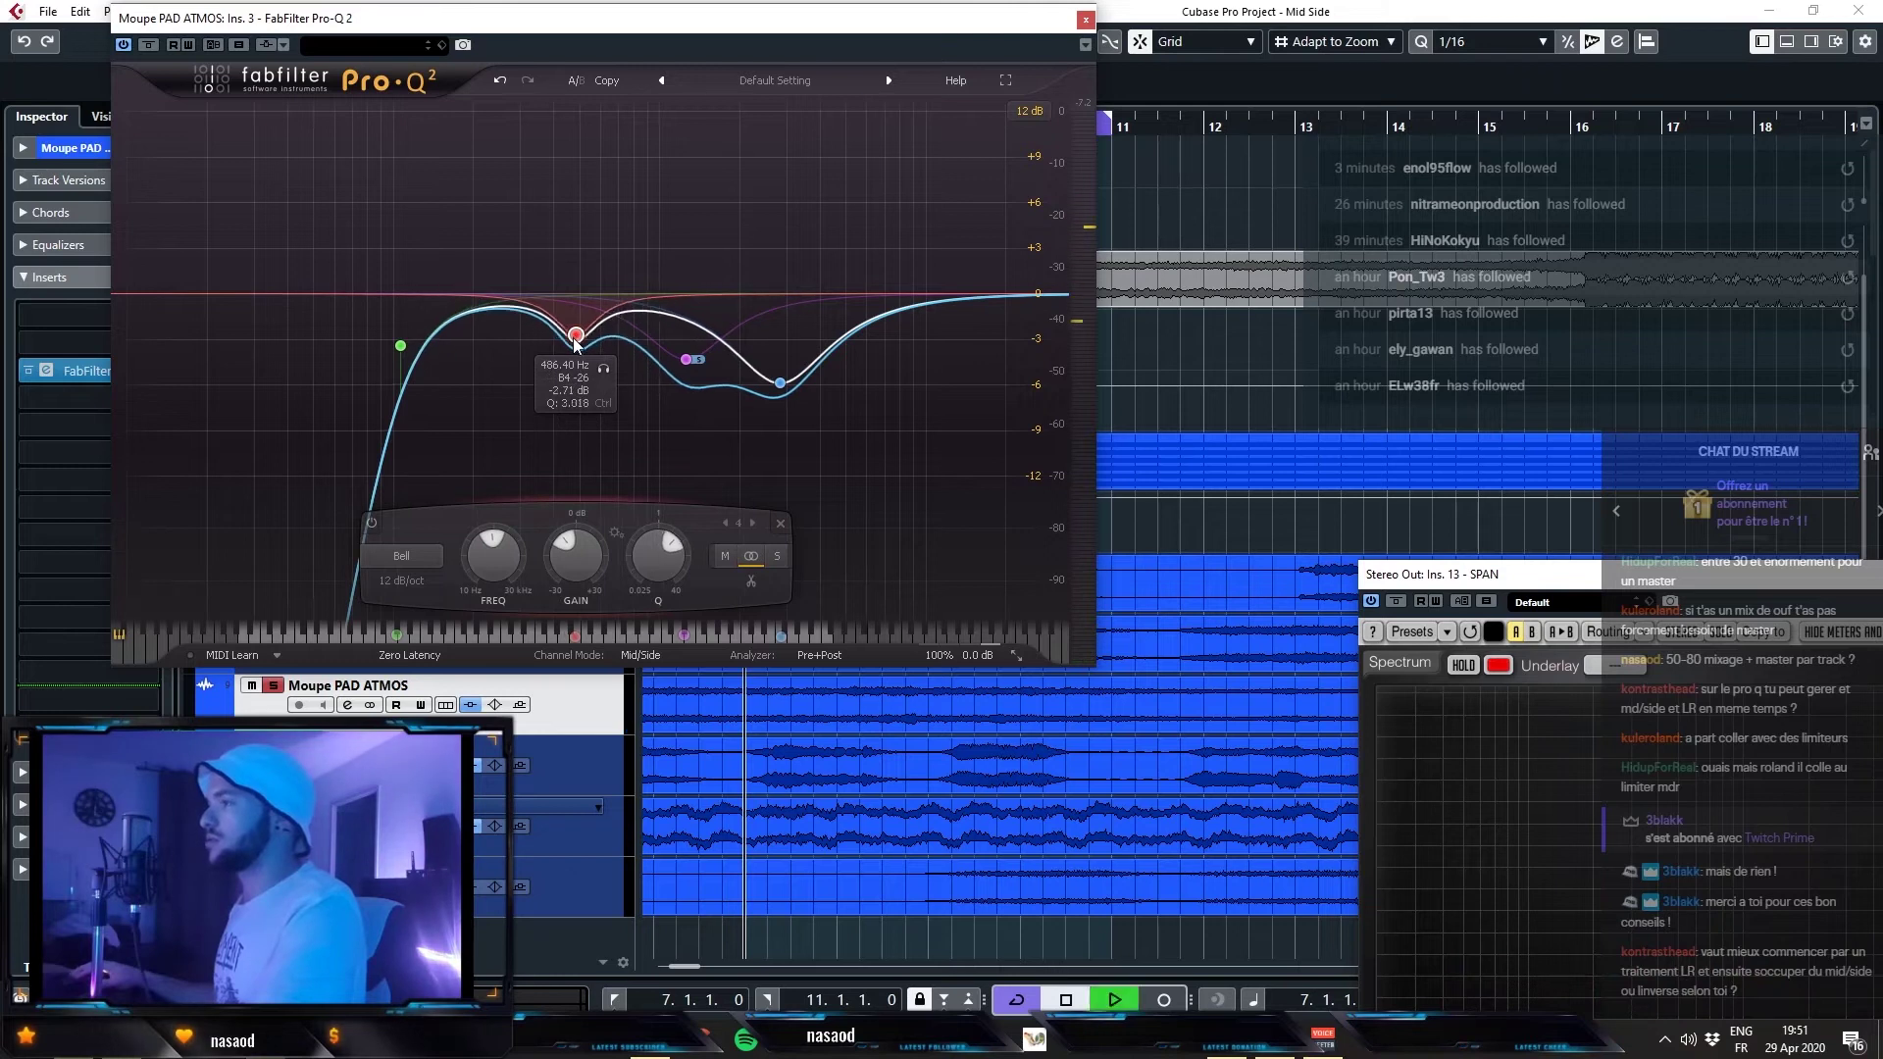
click(408, 675)
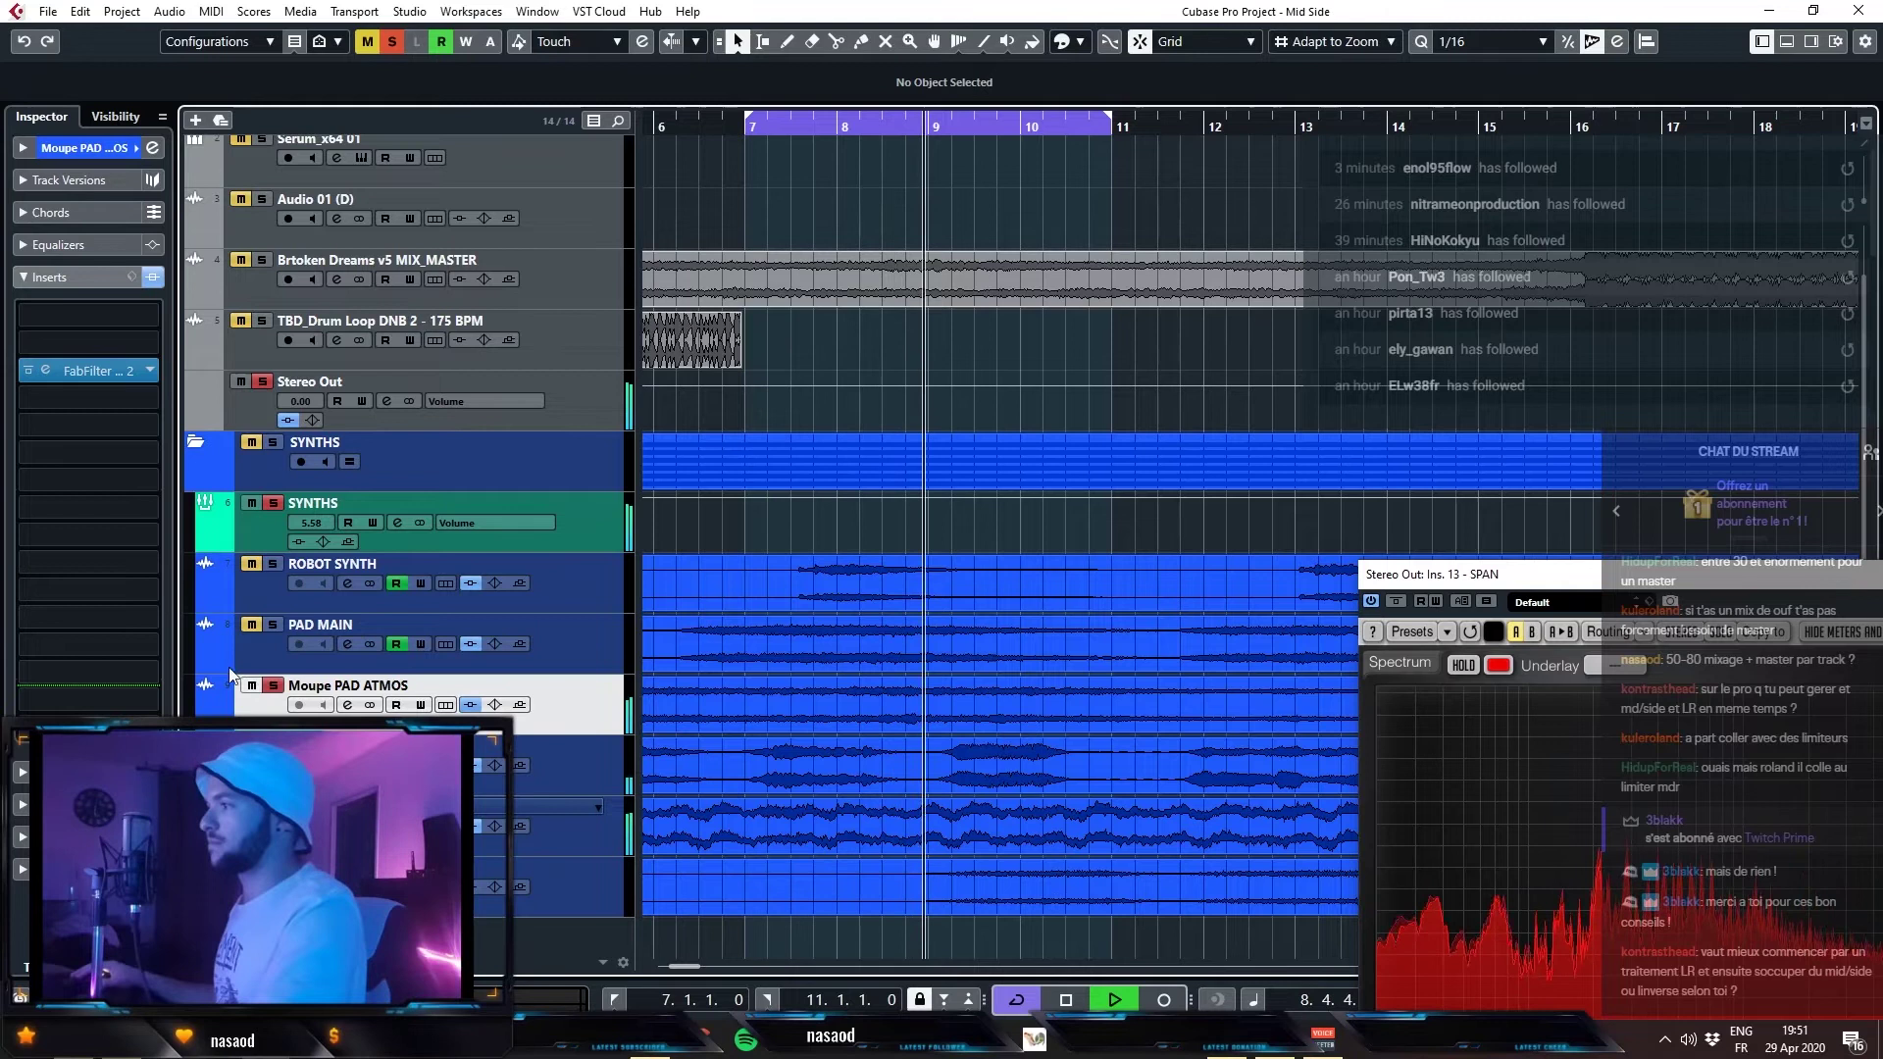
- Audition the loop with PAD MAIN added to the solo and taken out again
click(274, 624)
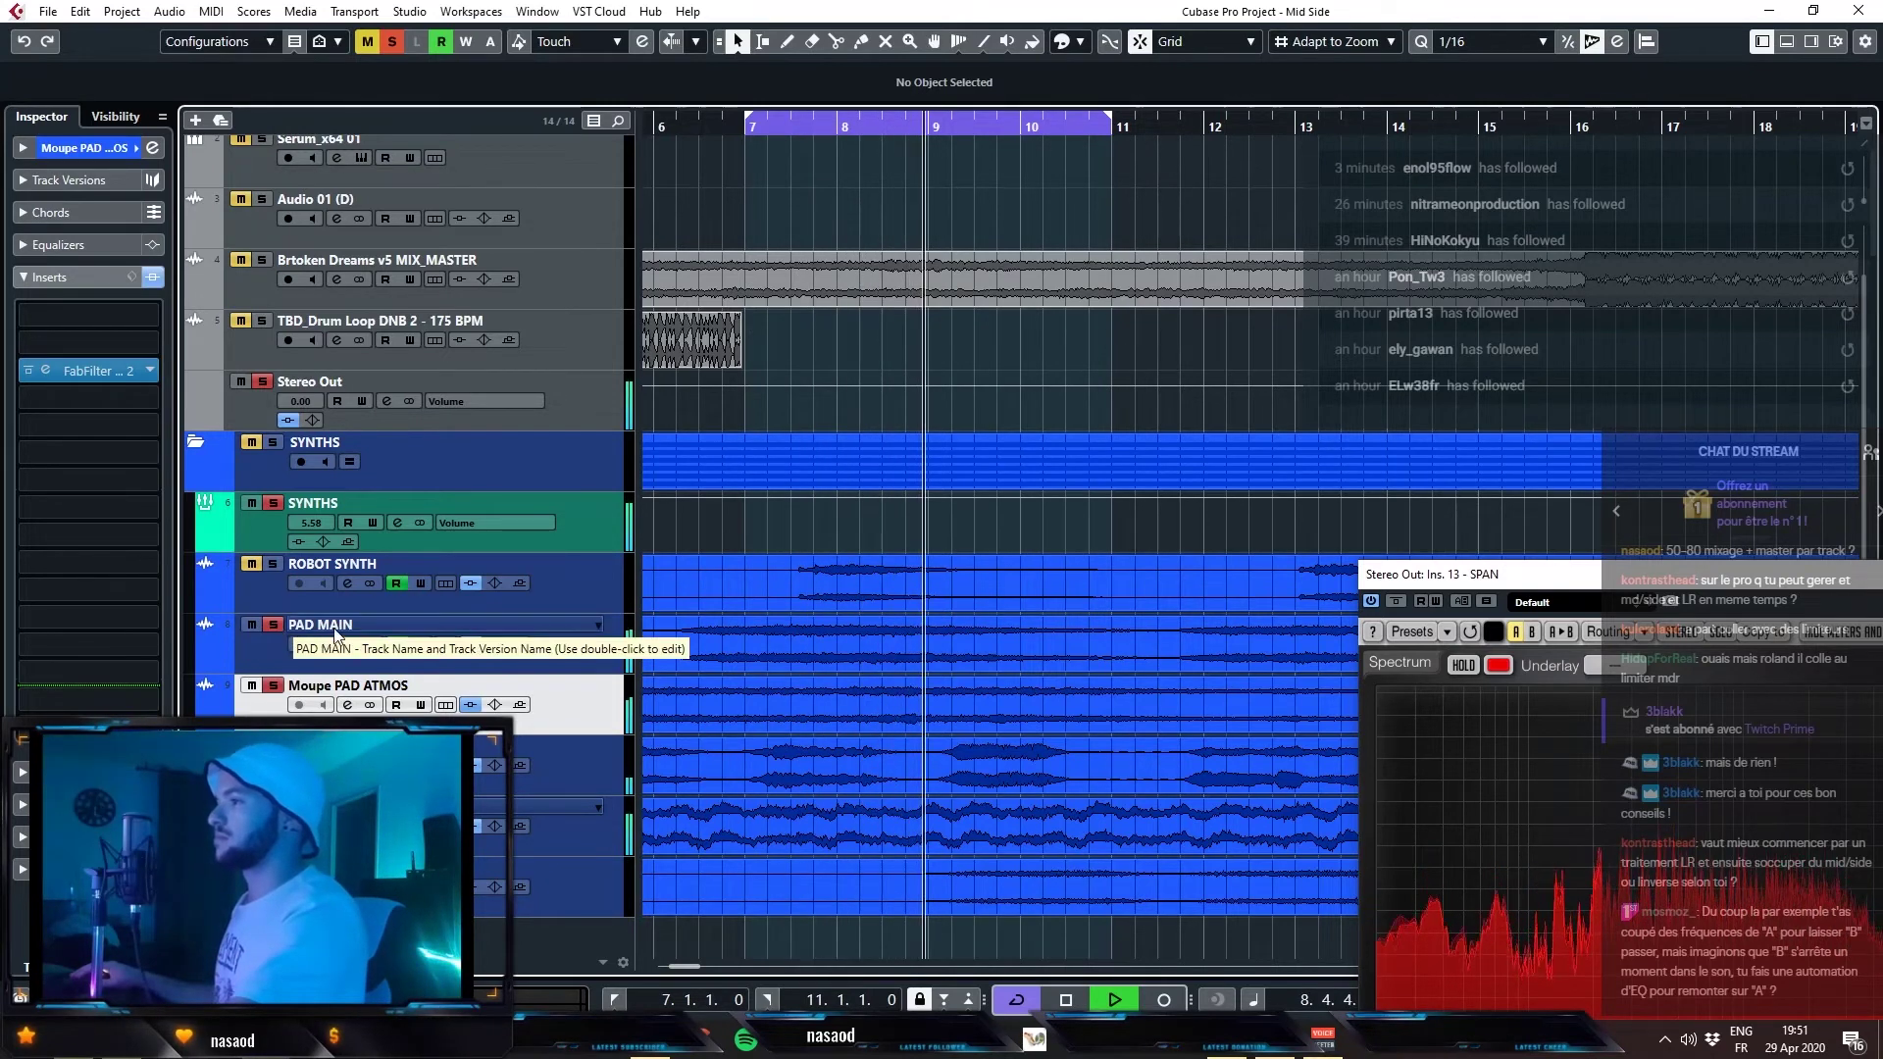
key(KP_1)
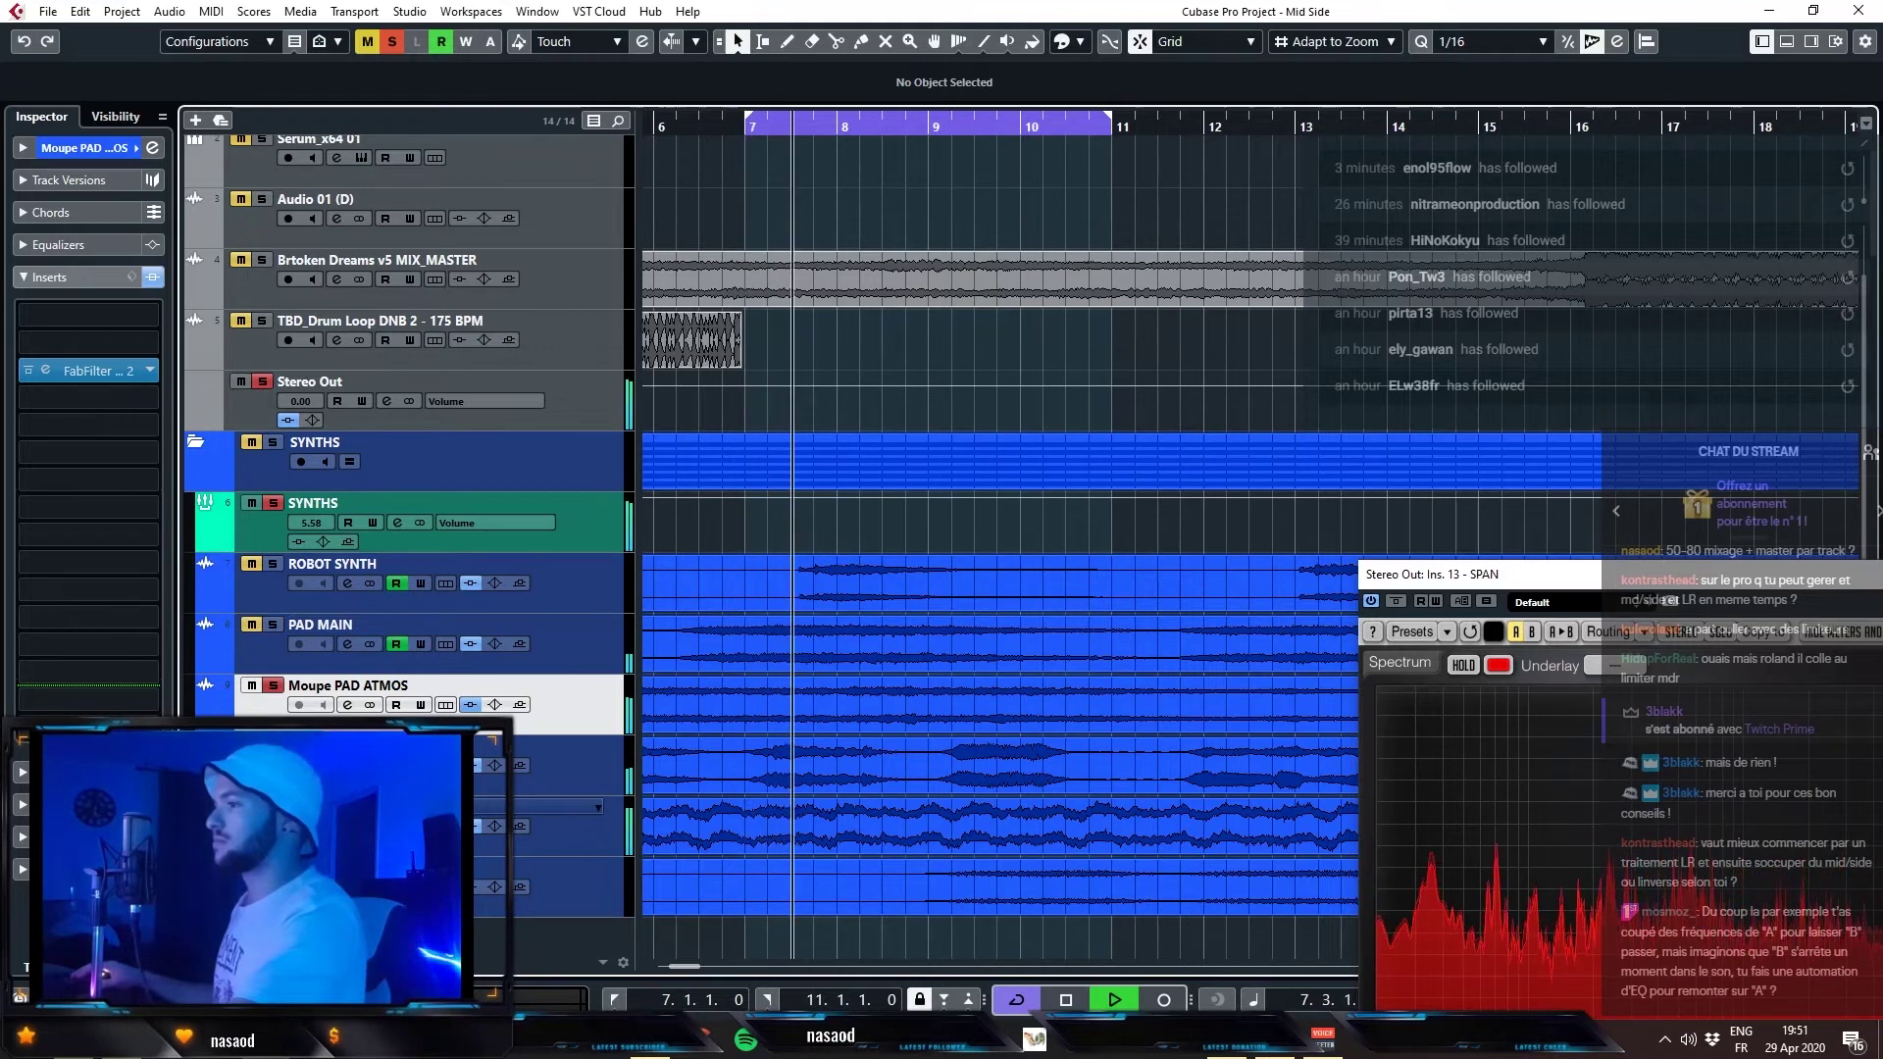
key(space)
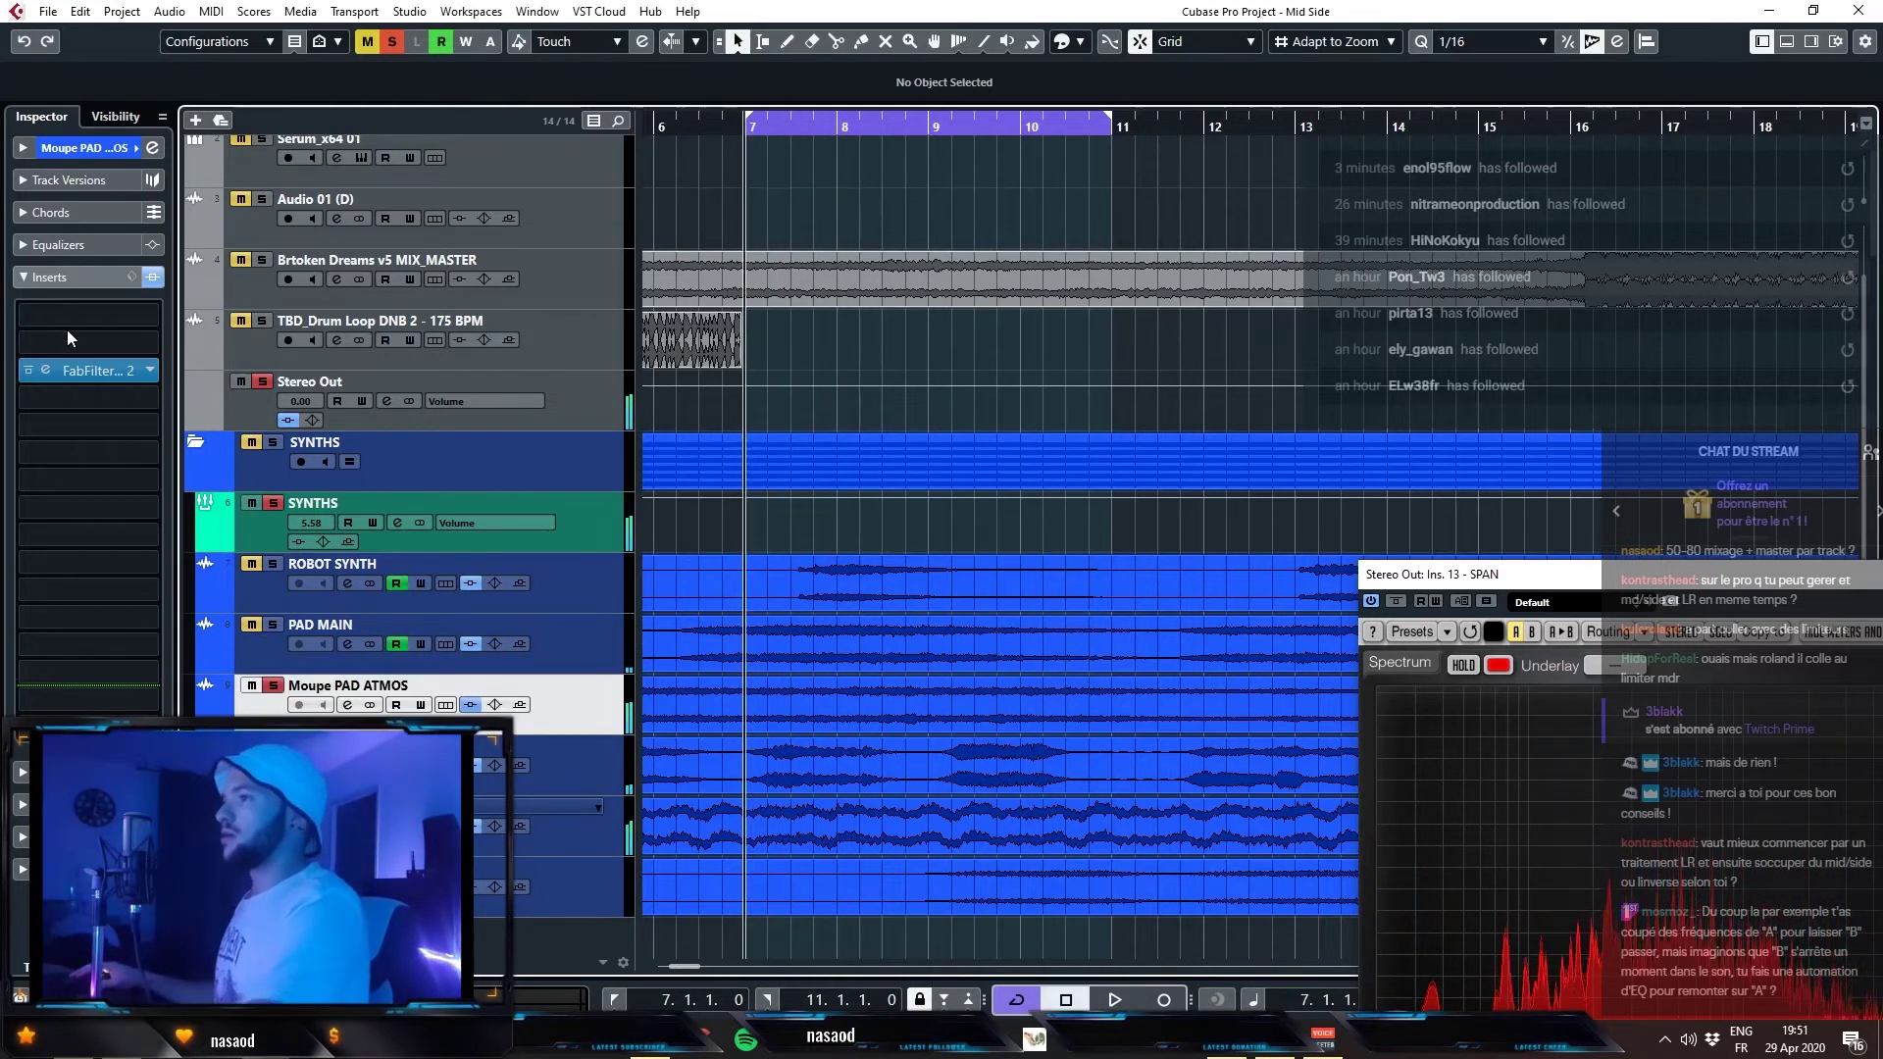
- Insert StereoEnhancer before the Pro-Q 2 on Moupe PAD ATMOS and set its width to 142 %
click(74, 346)
text(stereoe)
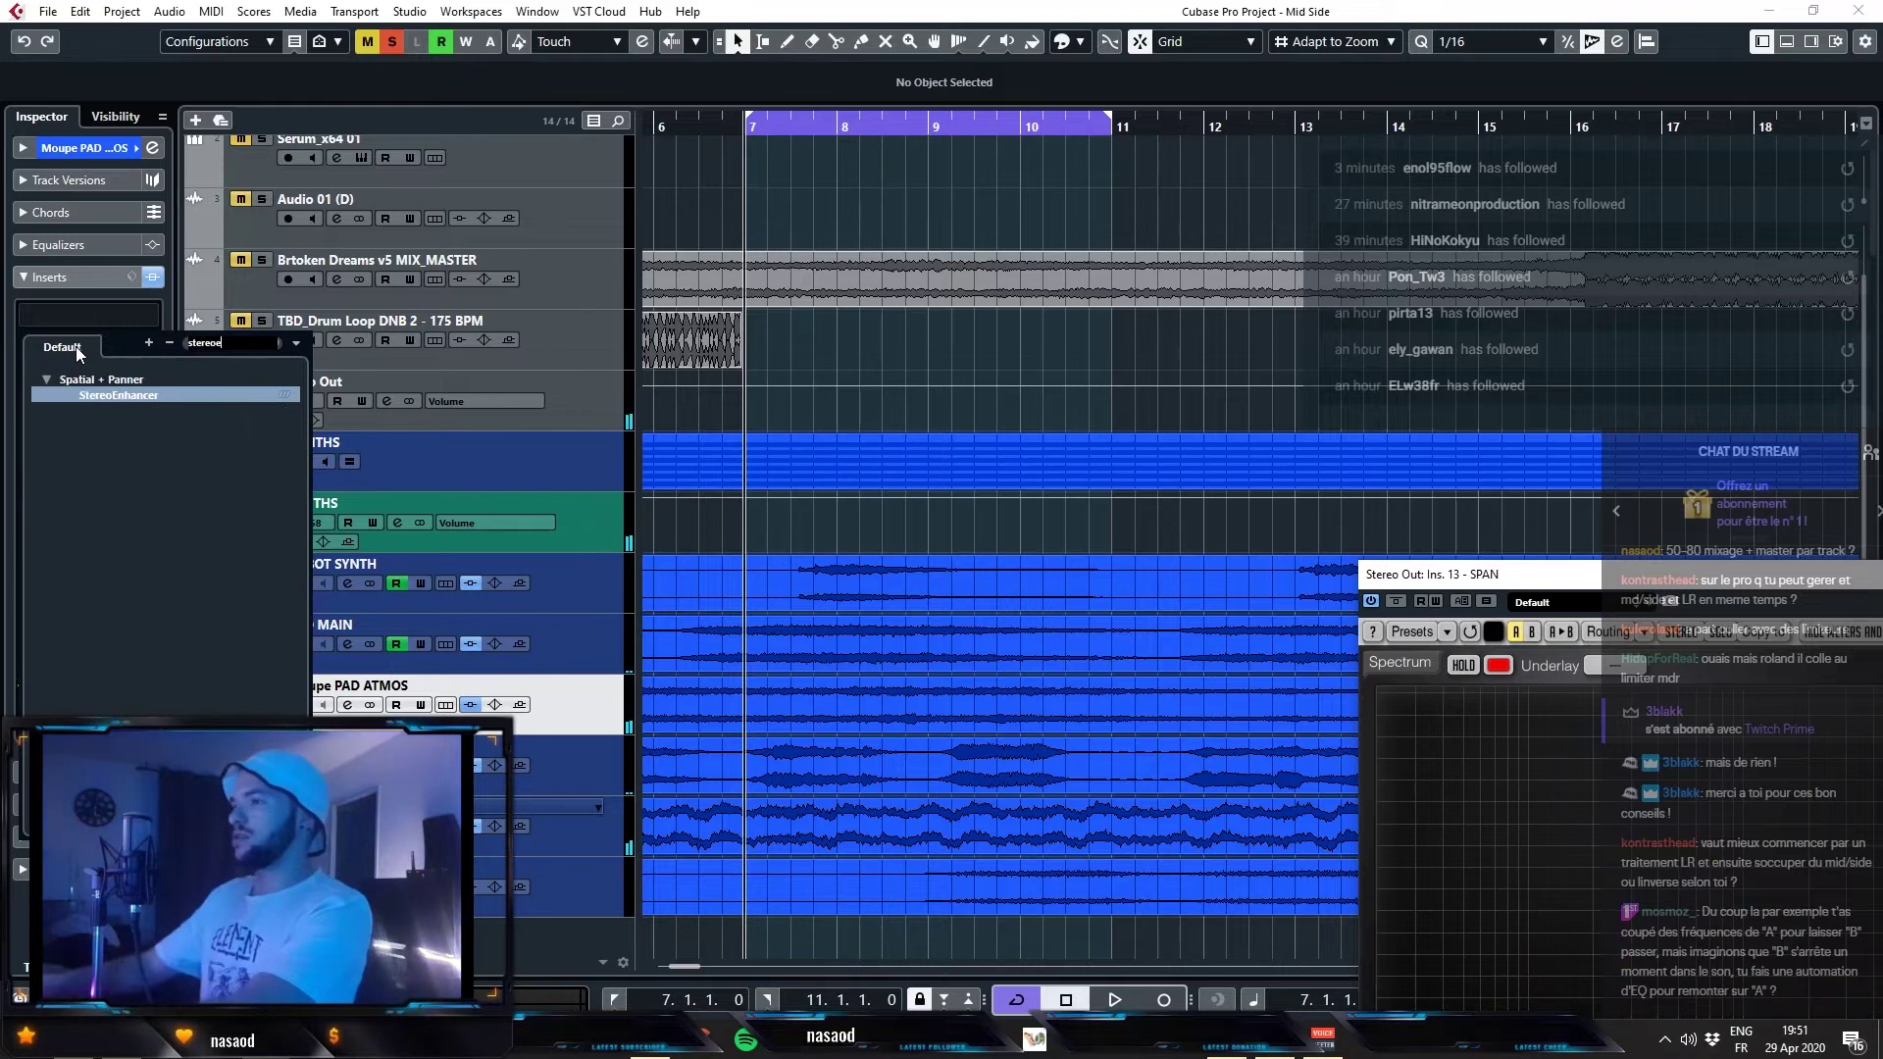
key(Return)
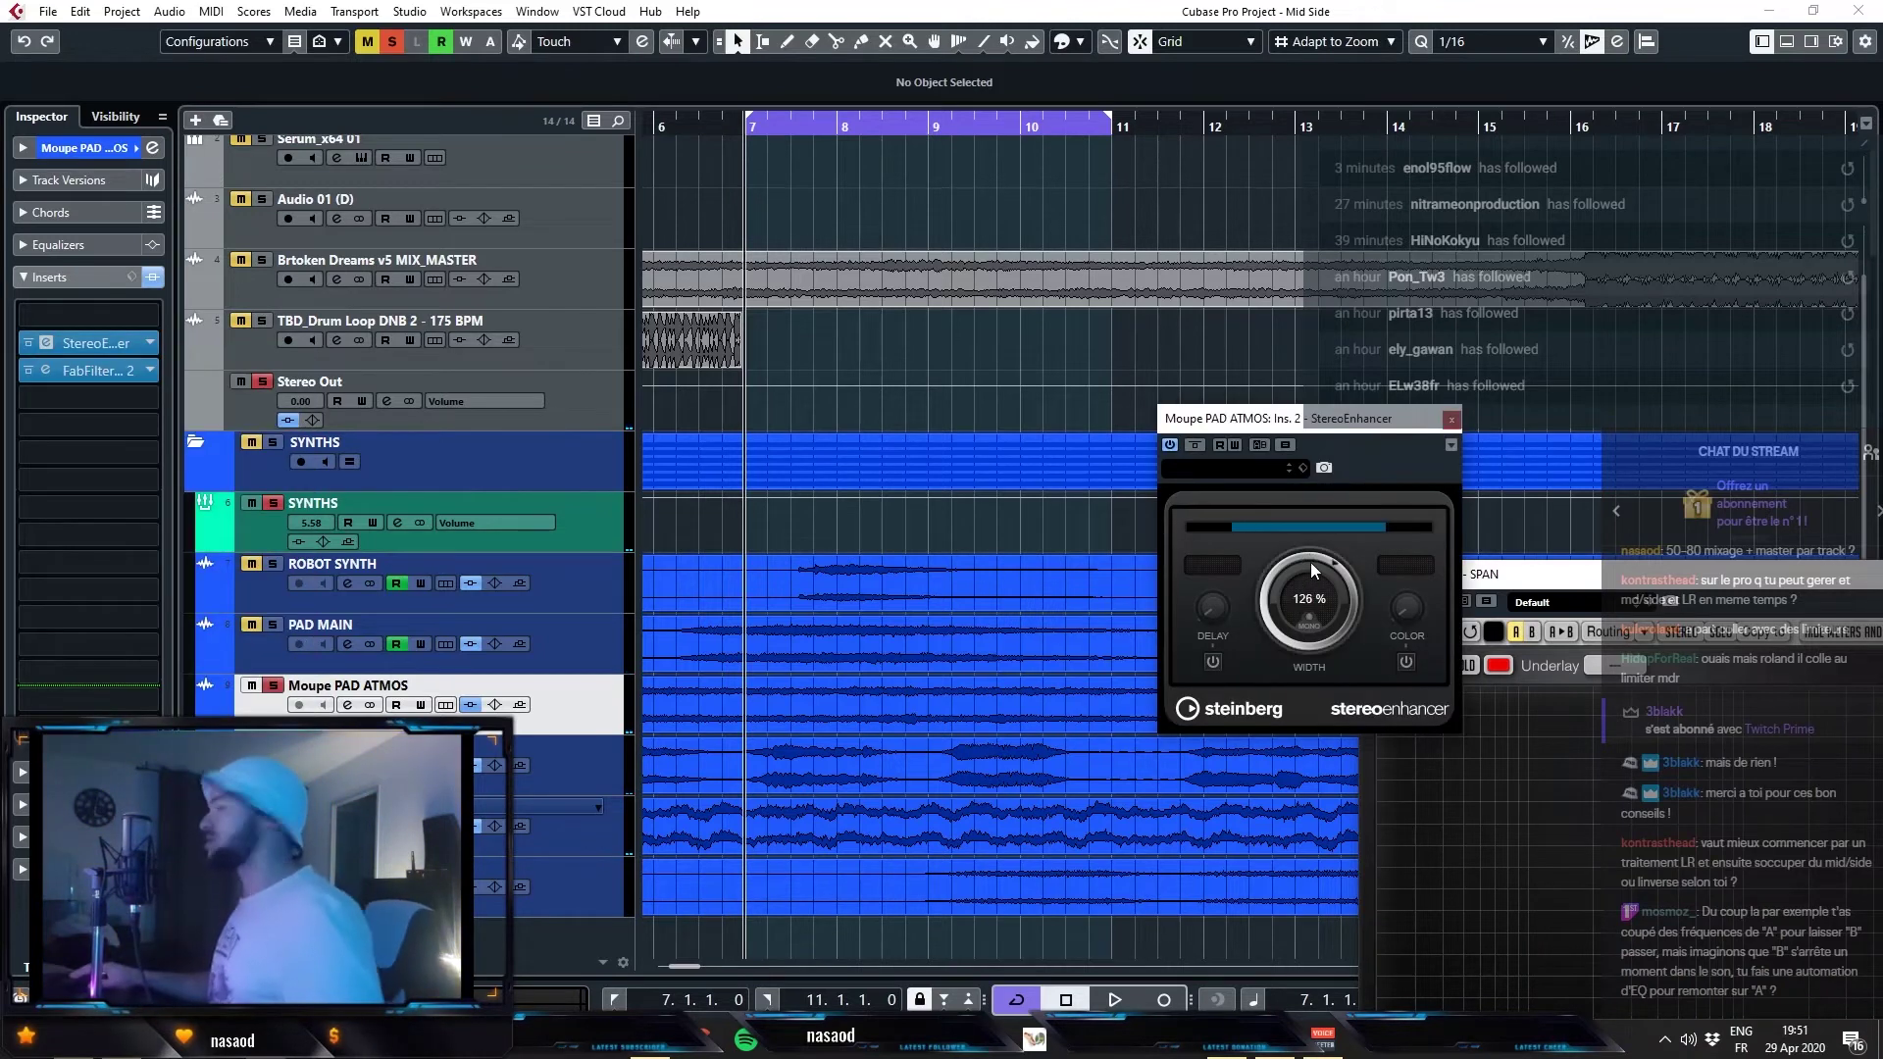
key(space)
drag(1310, 562, 1332, 577)
key(space)
- Lower the output level of Moupe PAD ATMOS's Pro-Q 2 to -1.0 dB and check it during playback
click(87, 371)
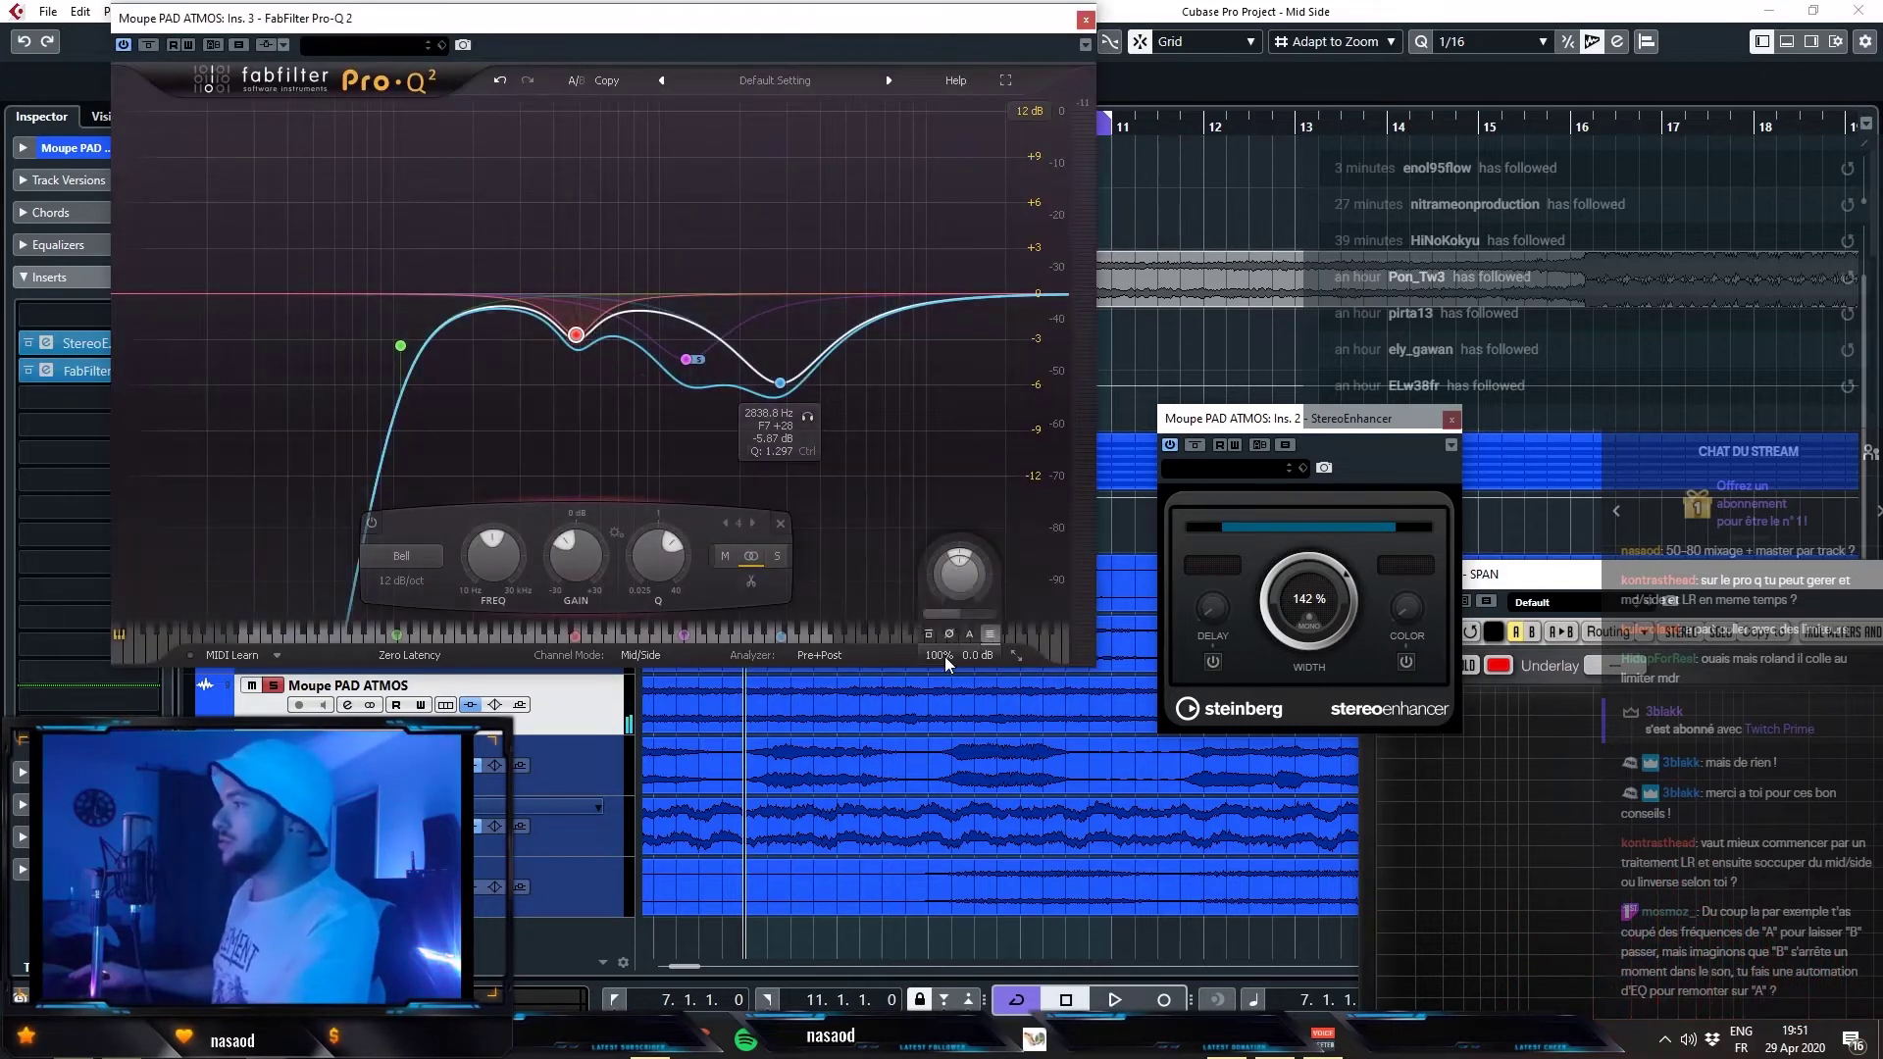
scroll(971, 655, down, 1)
key(space)
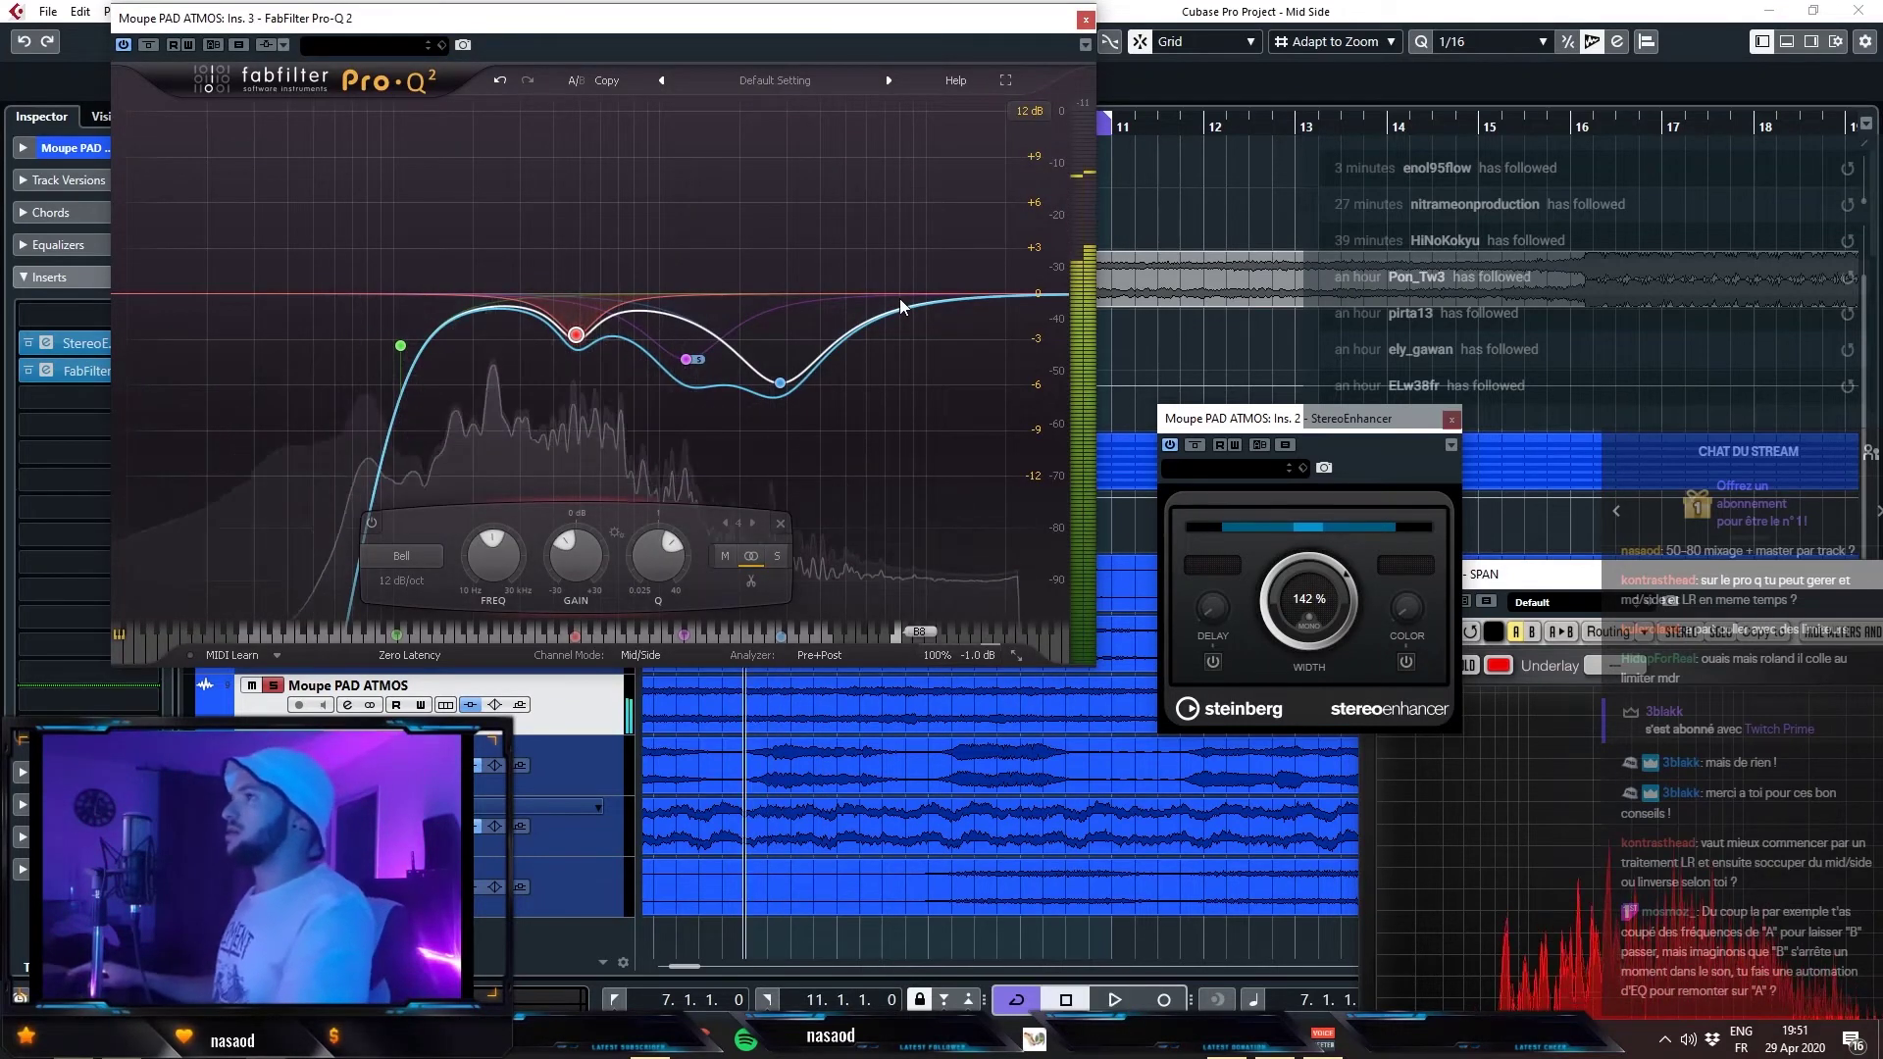
key(space)
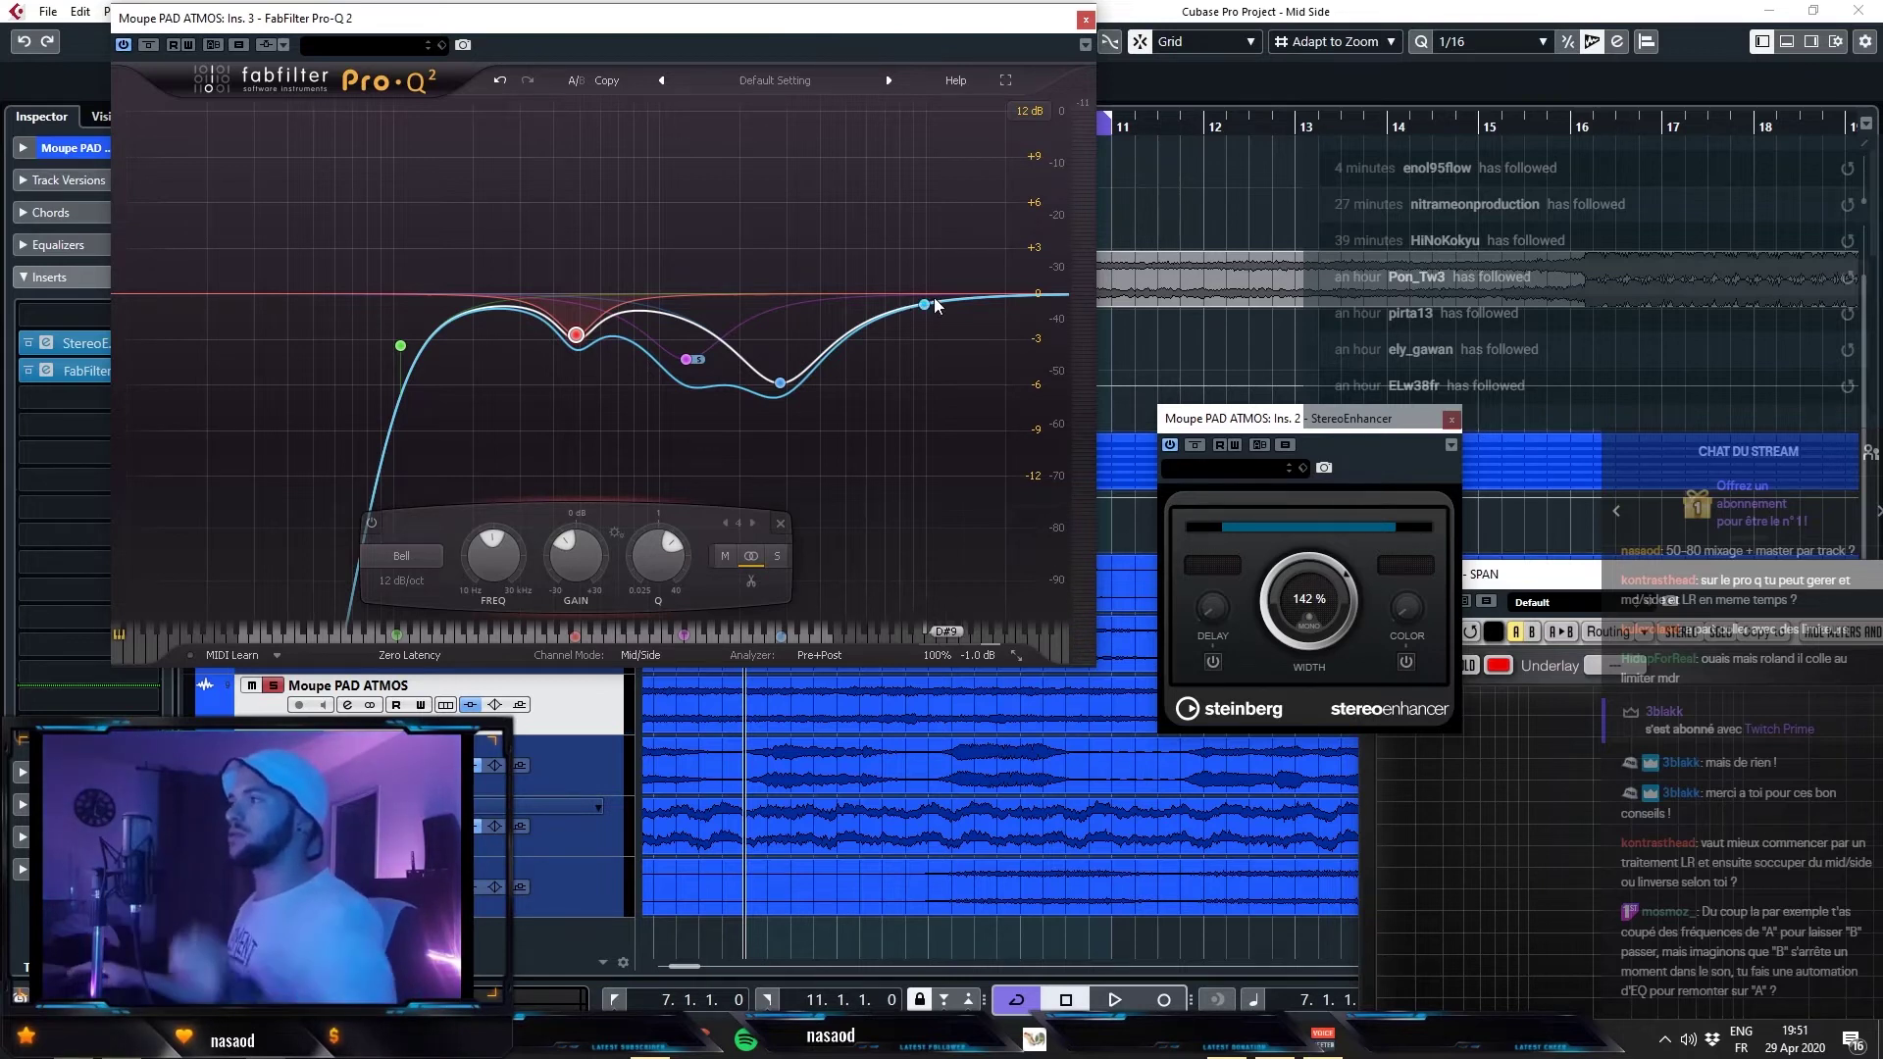
drag(1059, 294, 820, 339)
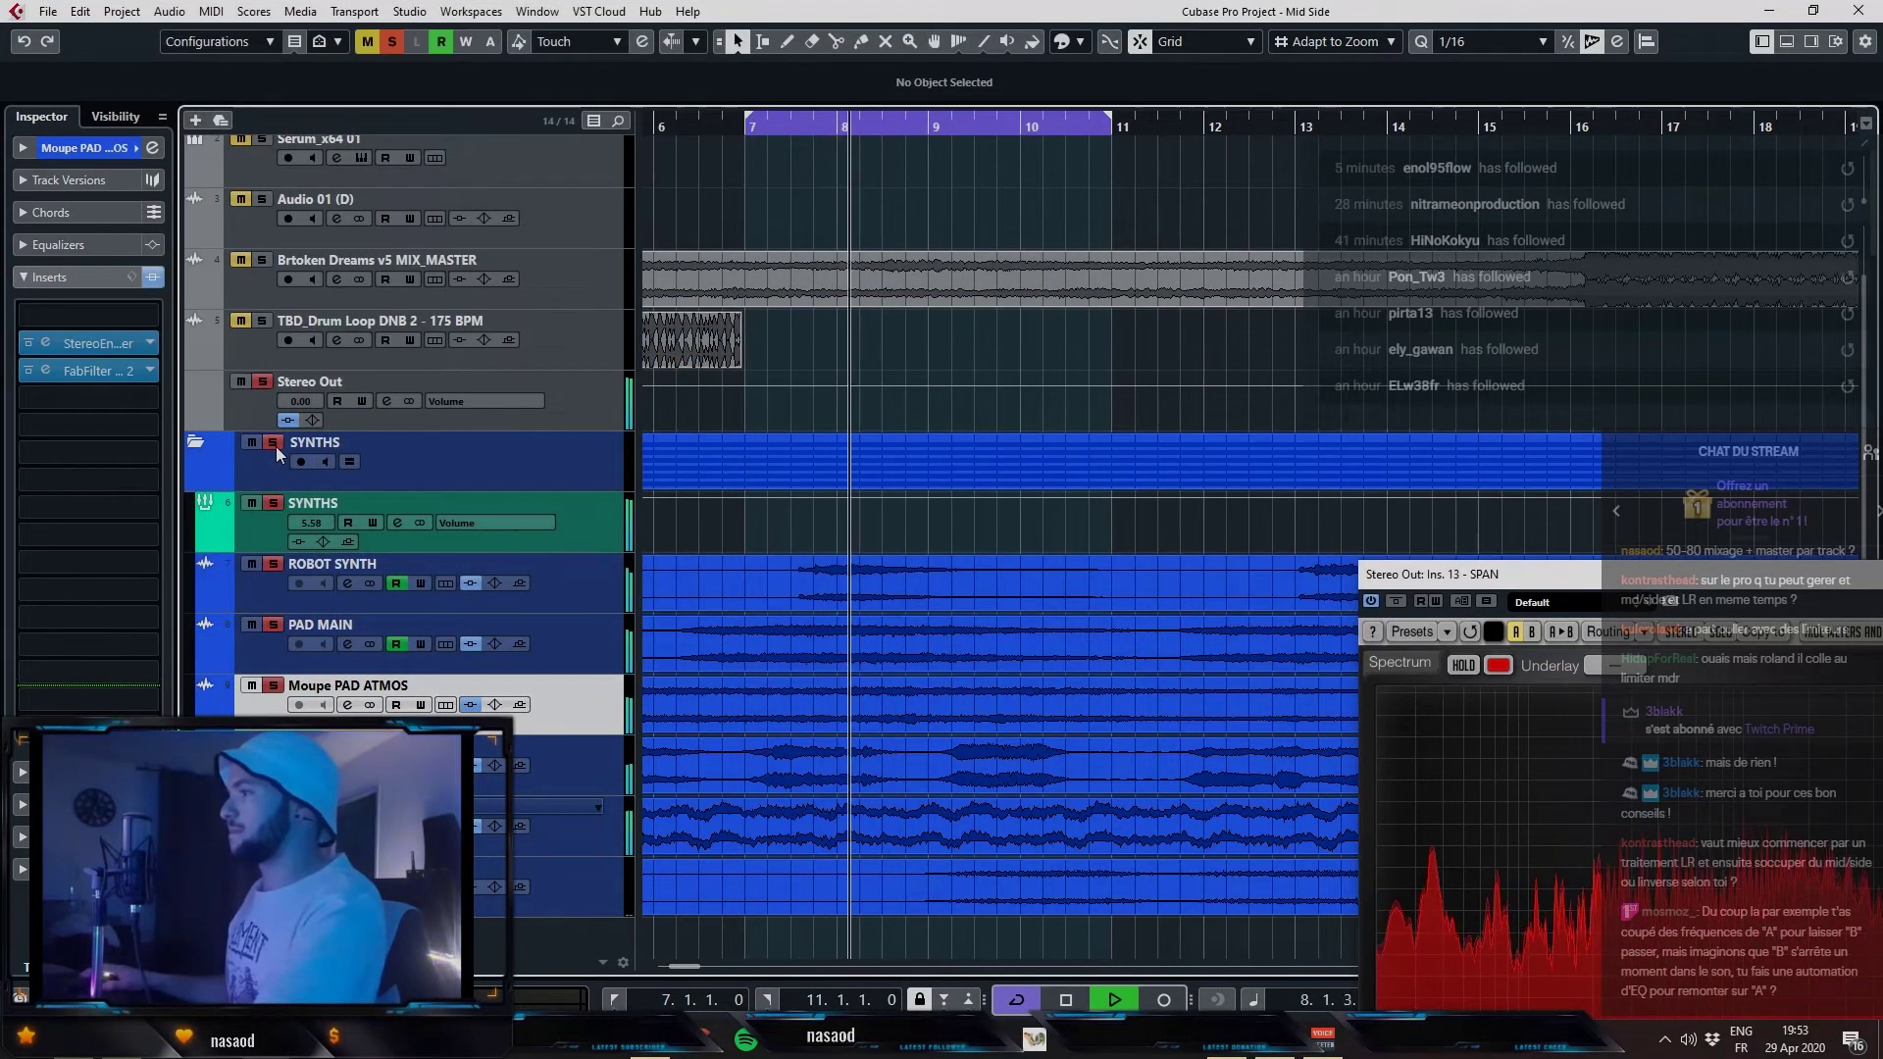
- Take PAD MAIN out of solo, select ROBOT SYNTH and play the loop
key(space)
click(294, 598)
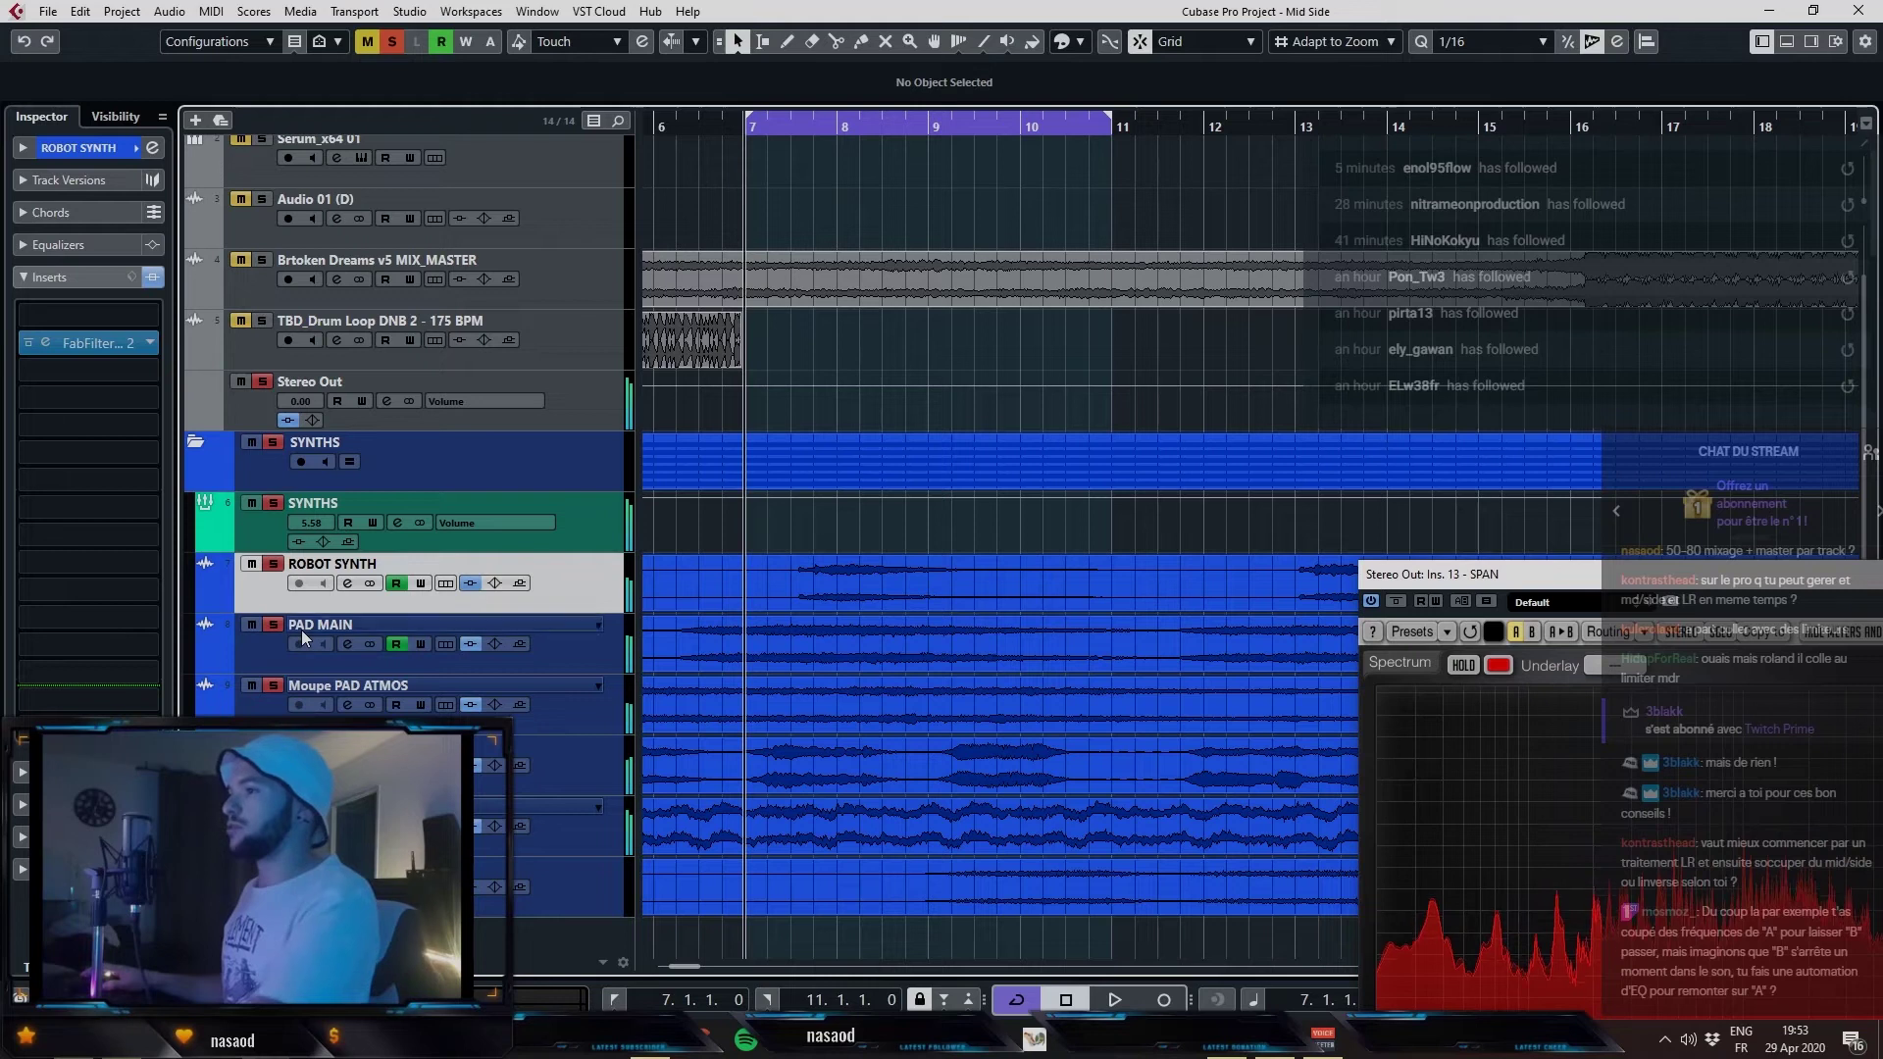
click(251, 645)
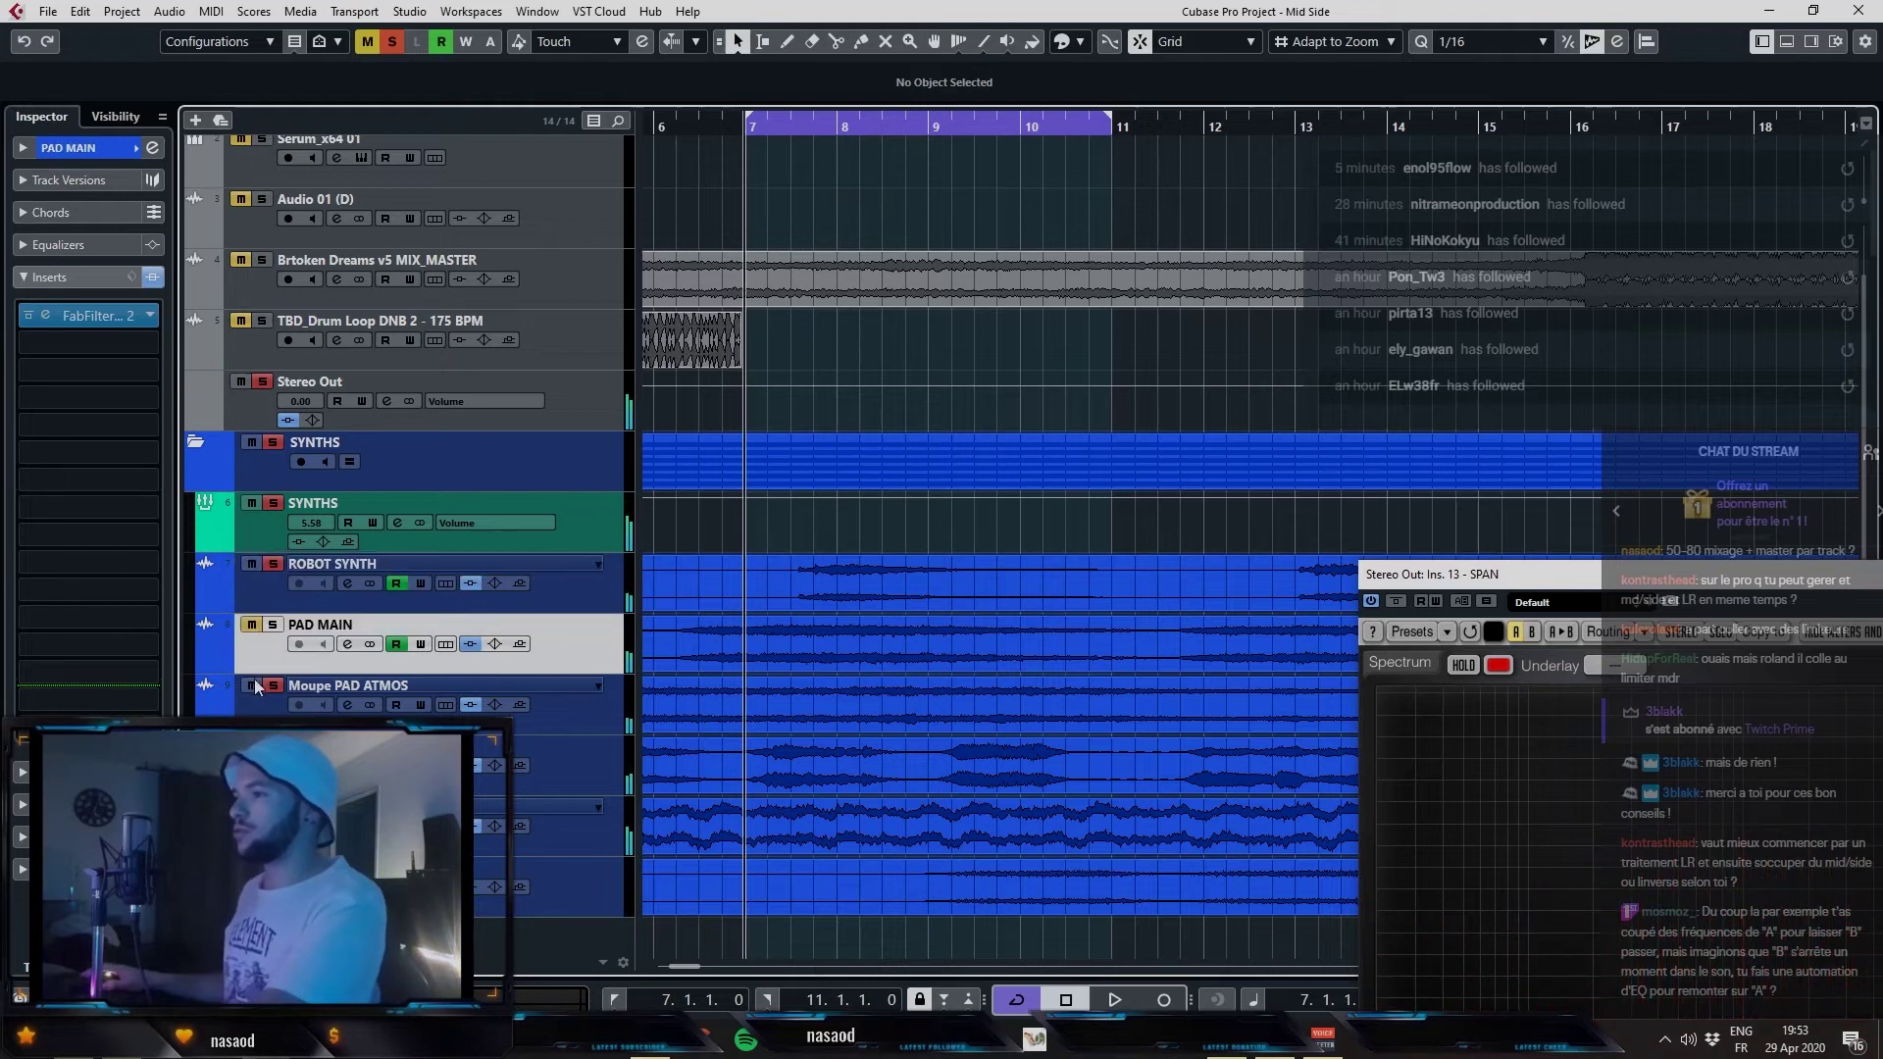
click(319, 575)
key(space)
- Try an extra band in ROBOT SYNTH's Pro-Q 2, delete it and close the EQ
click(145, 353)
drag(821, 421, 695, 423)
key(space)
click(903, 648)
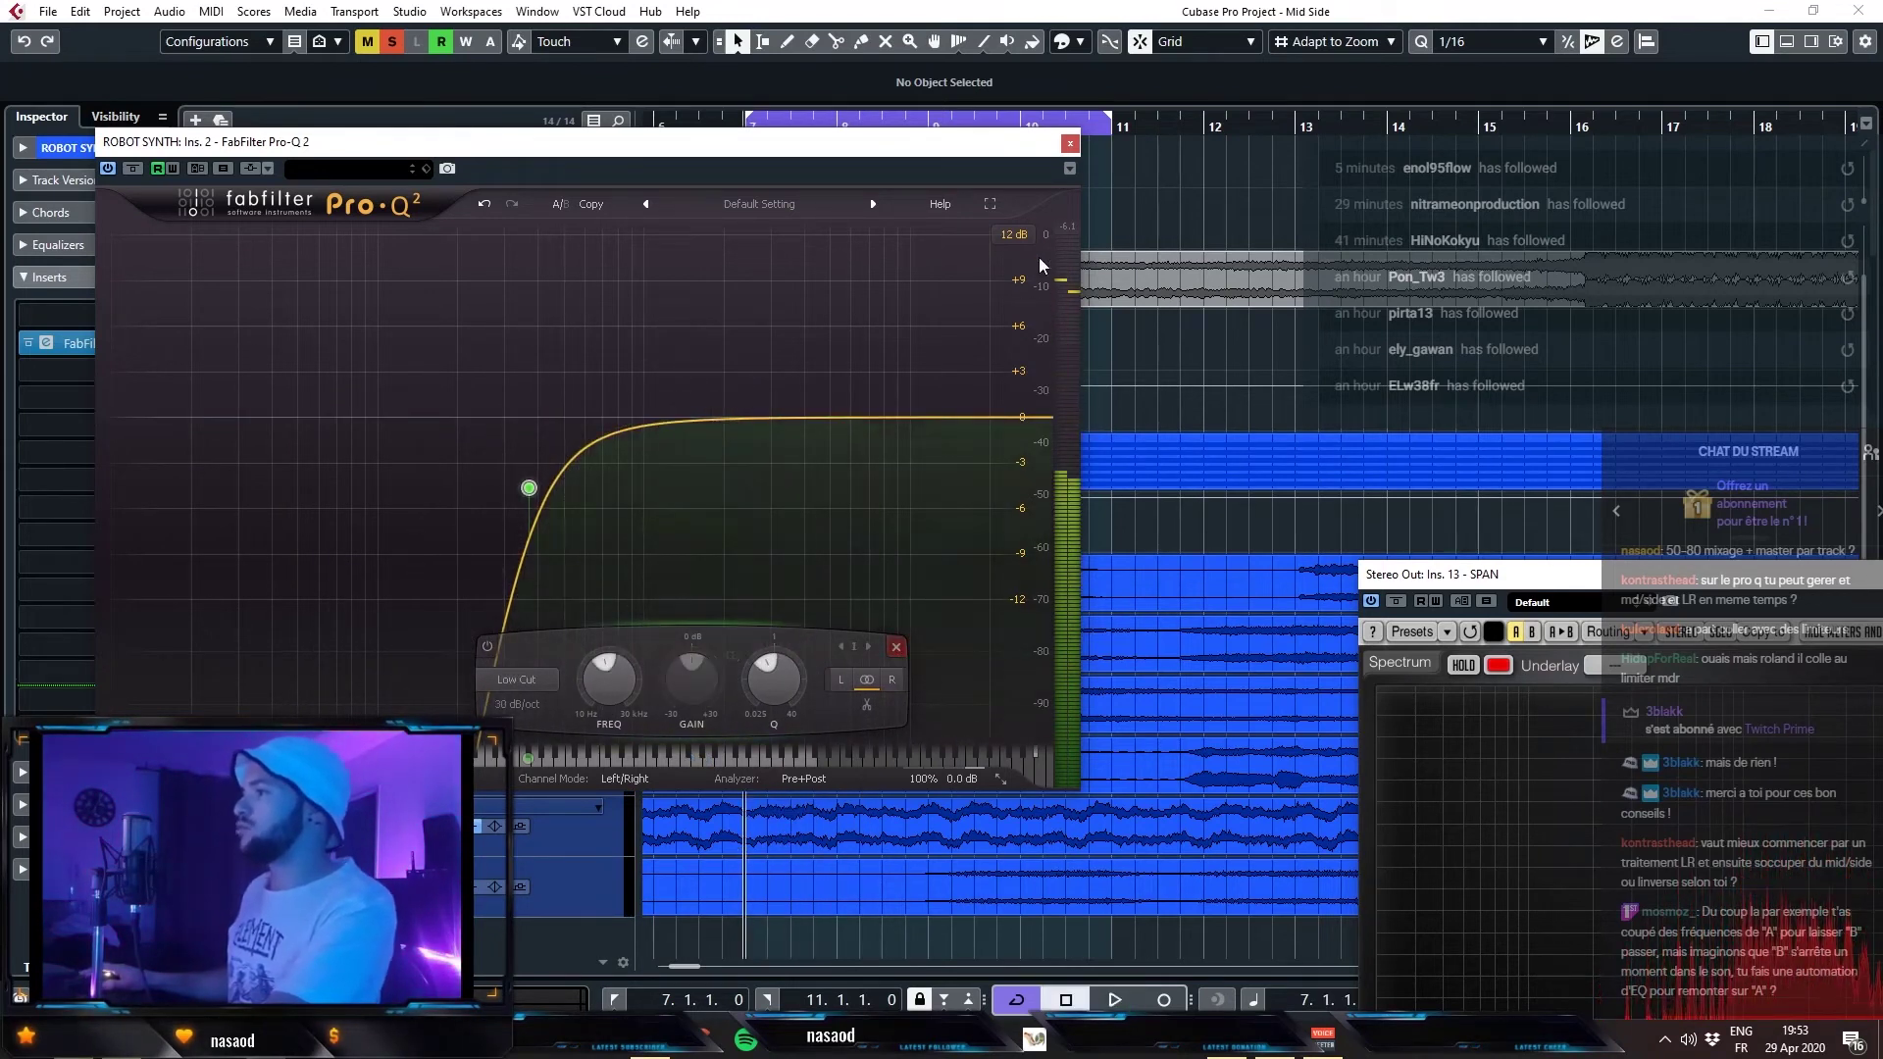
click(1070, 143)
- Insert FabFilter Pro-MB after the Pro-Q 2 on ROBOT SYNTH
click(79, 375)
text(mb)
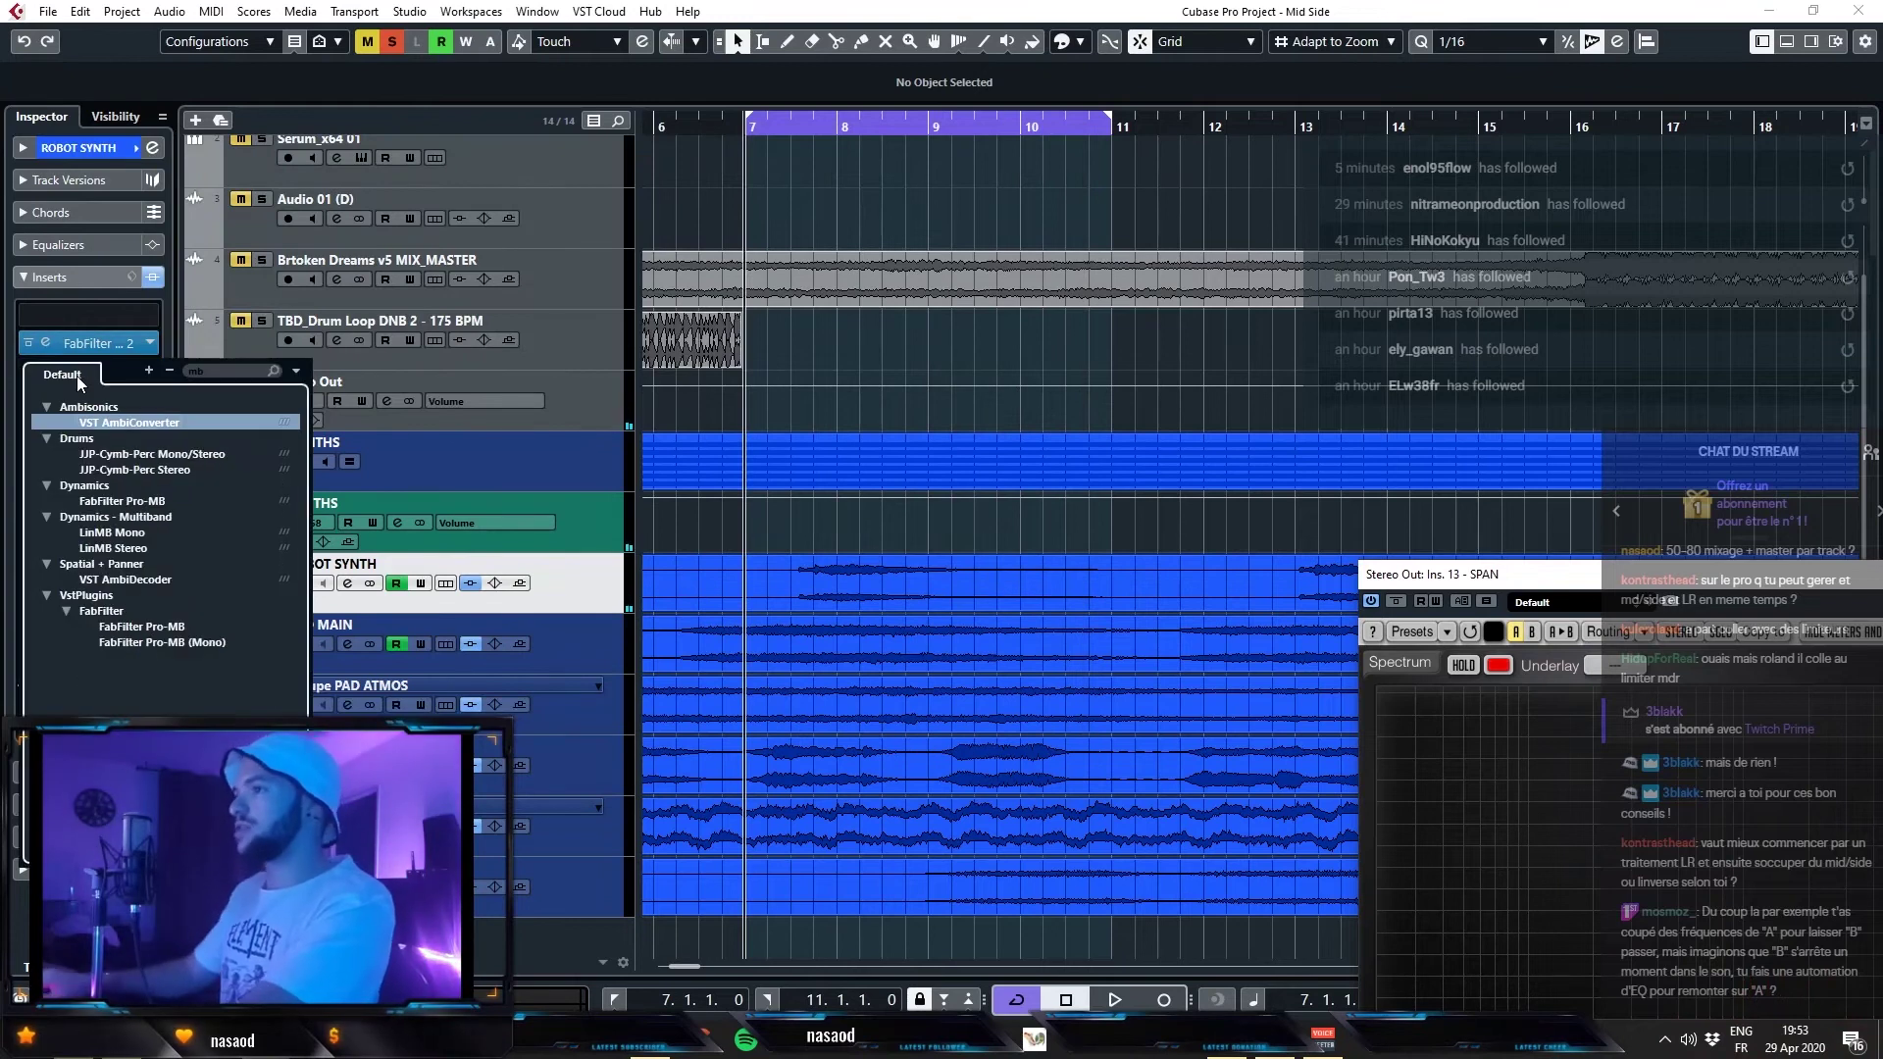
key(Down)
key(Down)
key(Down)
key(Return)
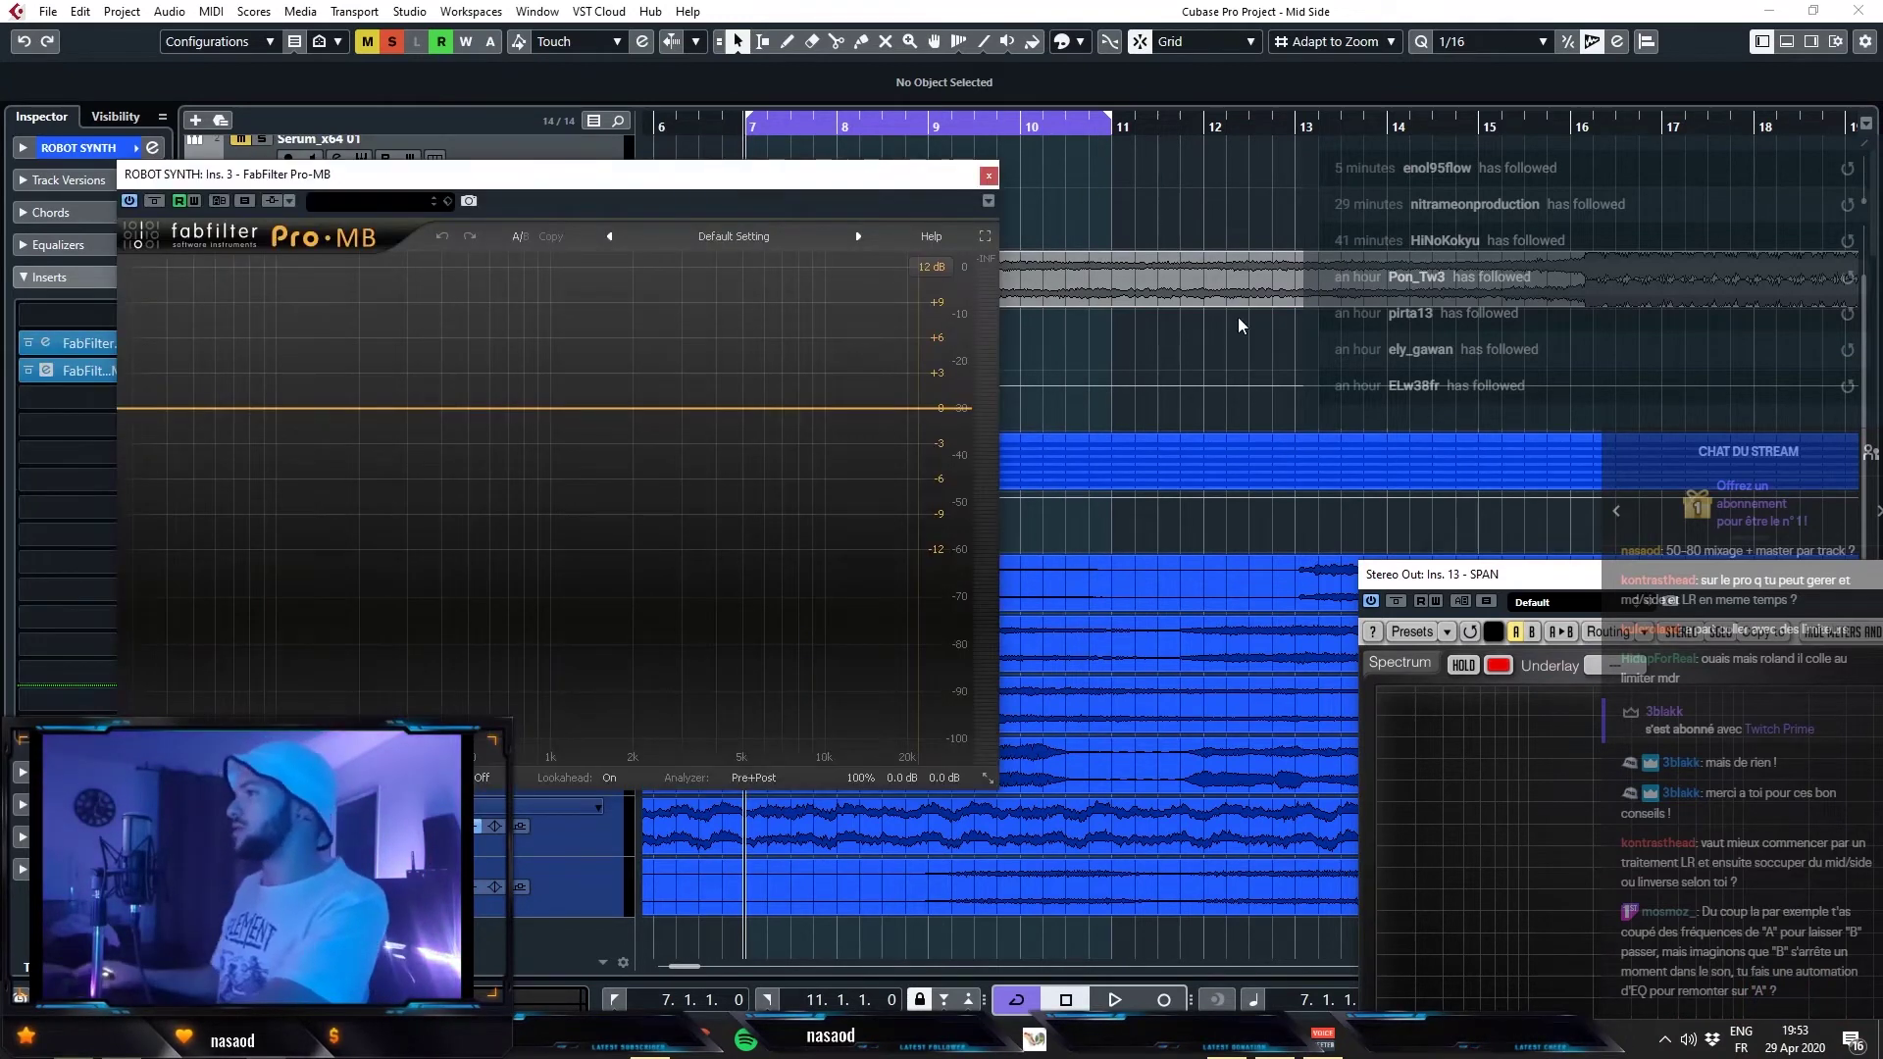
- Add a Pro-MB compression band on ROBOT SYNTH, center it at about 1825 Hz while auditioning it, and close the plug-in
click(618, 277)
key(space)
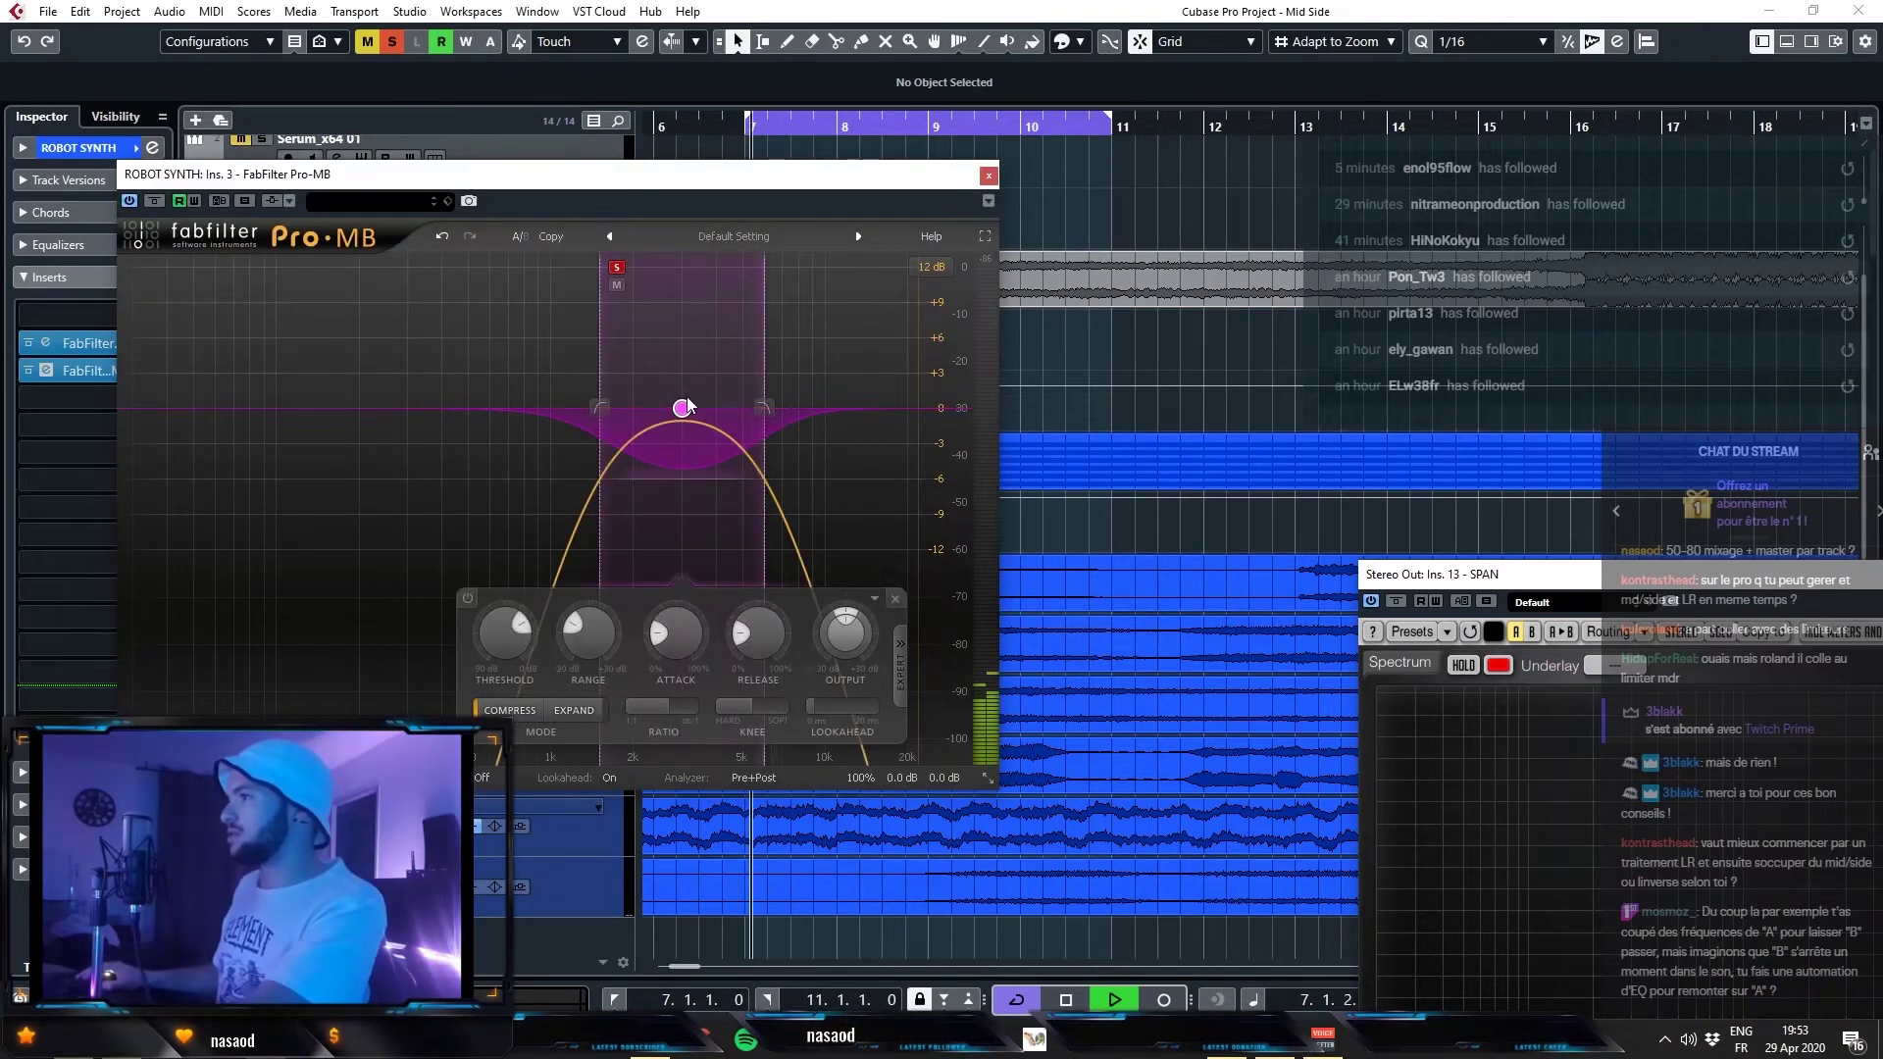
drag(650, 412, 620, 412)
click(557, 268)
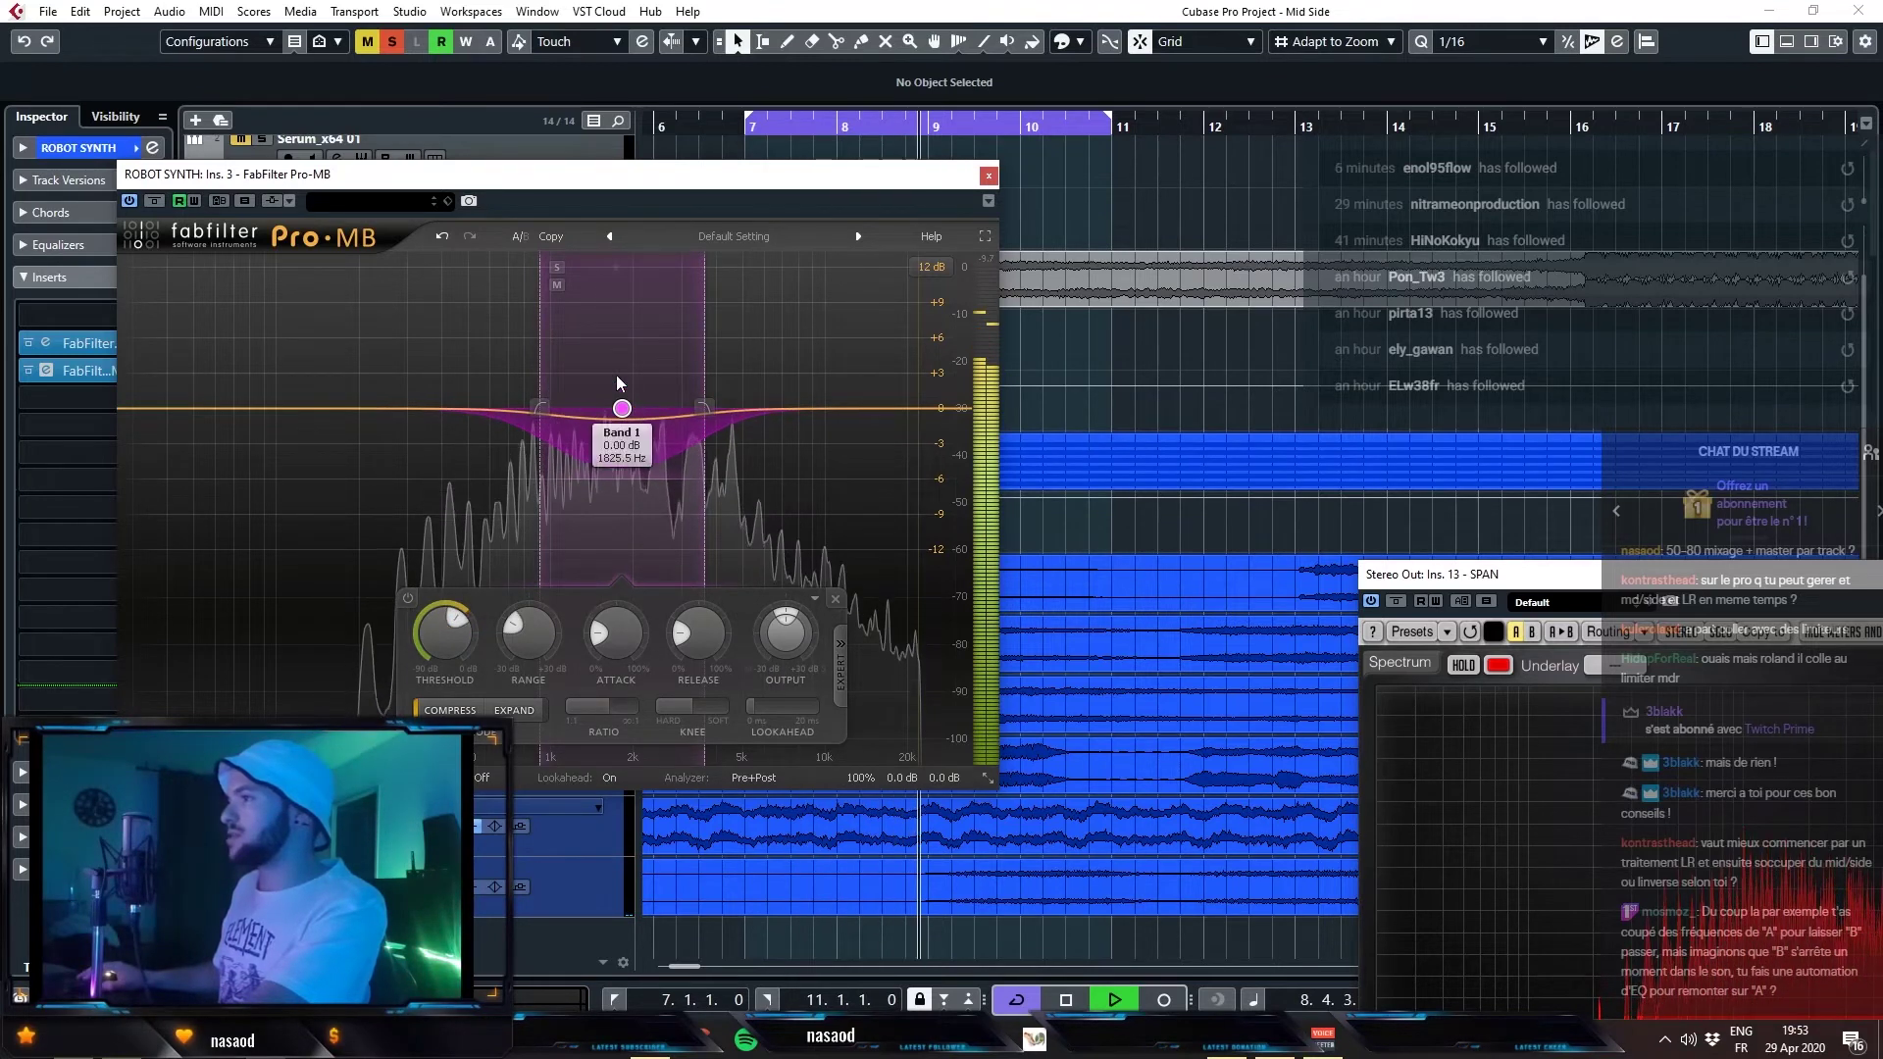
click(989, 175)
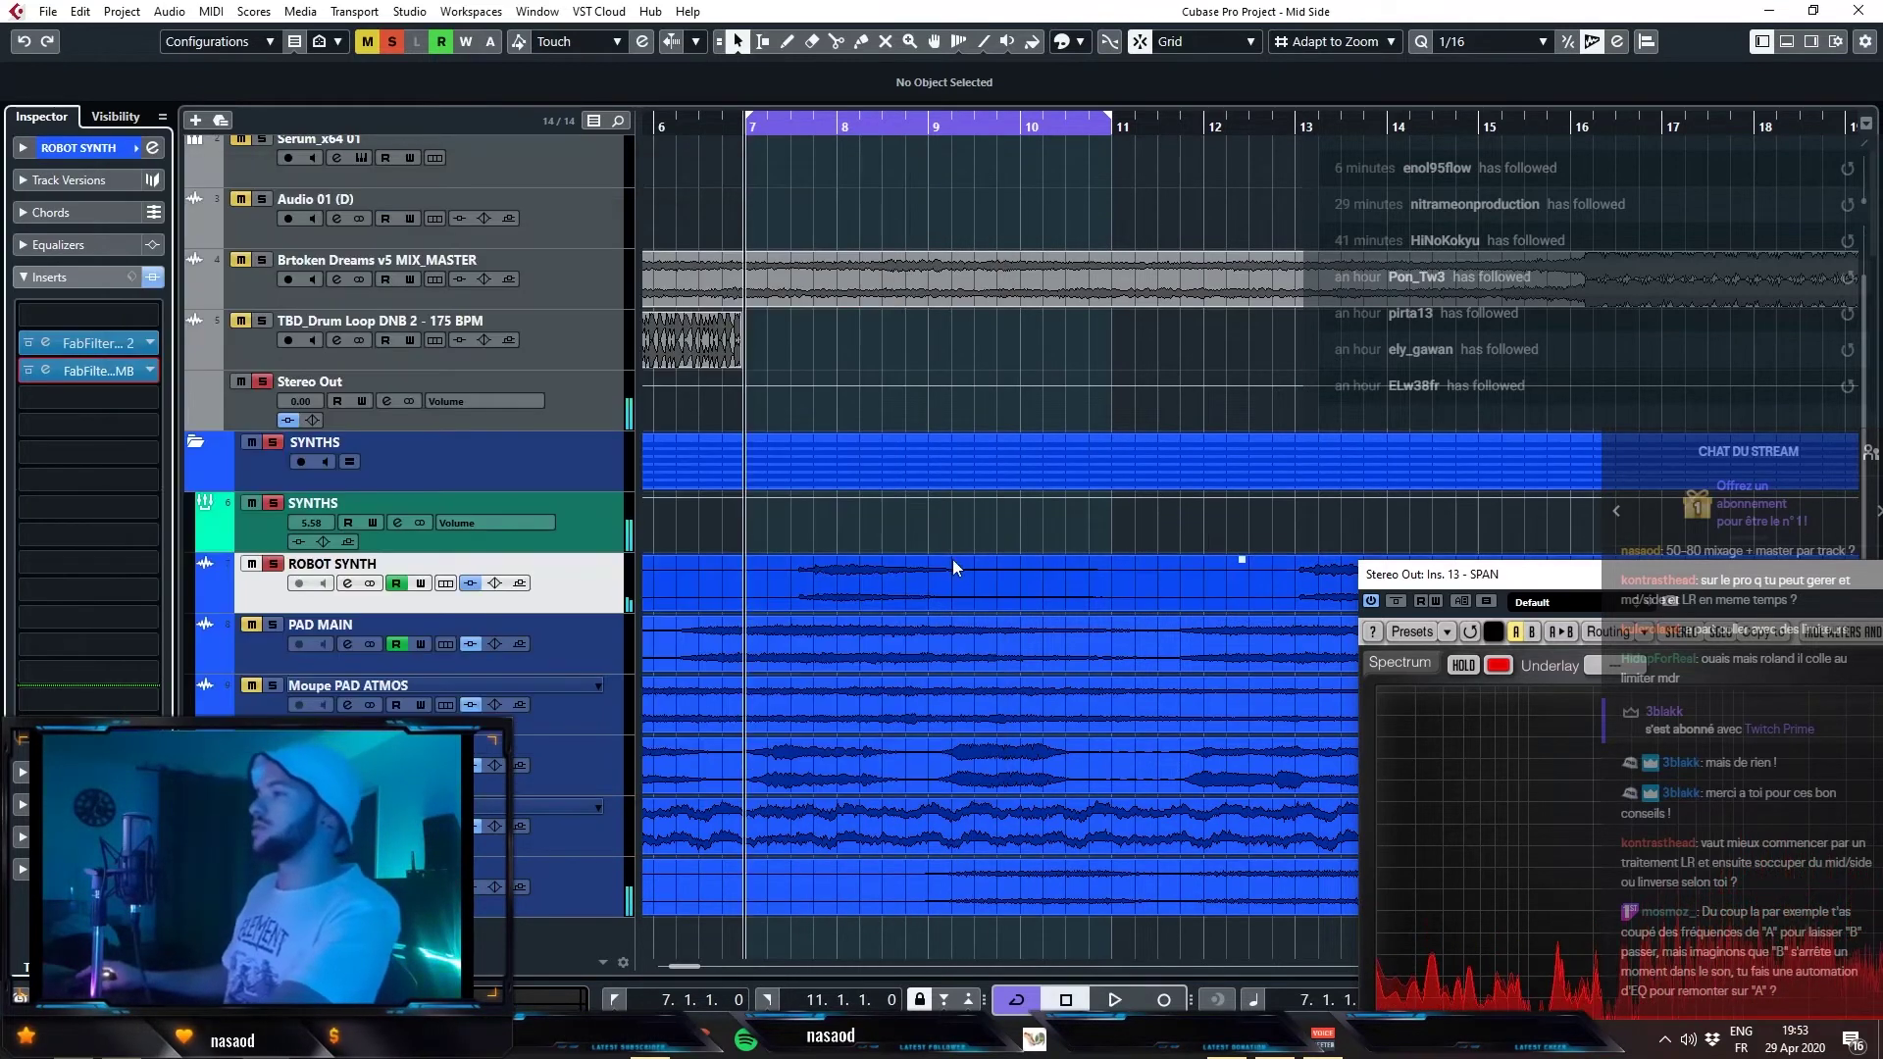
- Clear the existing solos, solo ROBOT SYNTH and play the loop to examine its spectrum in SPAN
key(space)
click(394, 42)
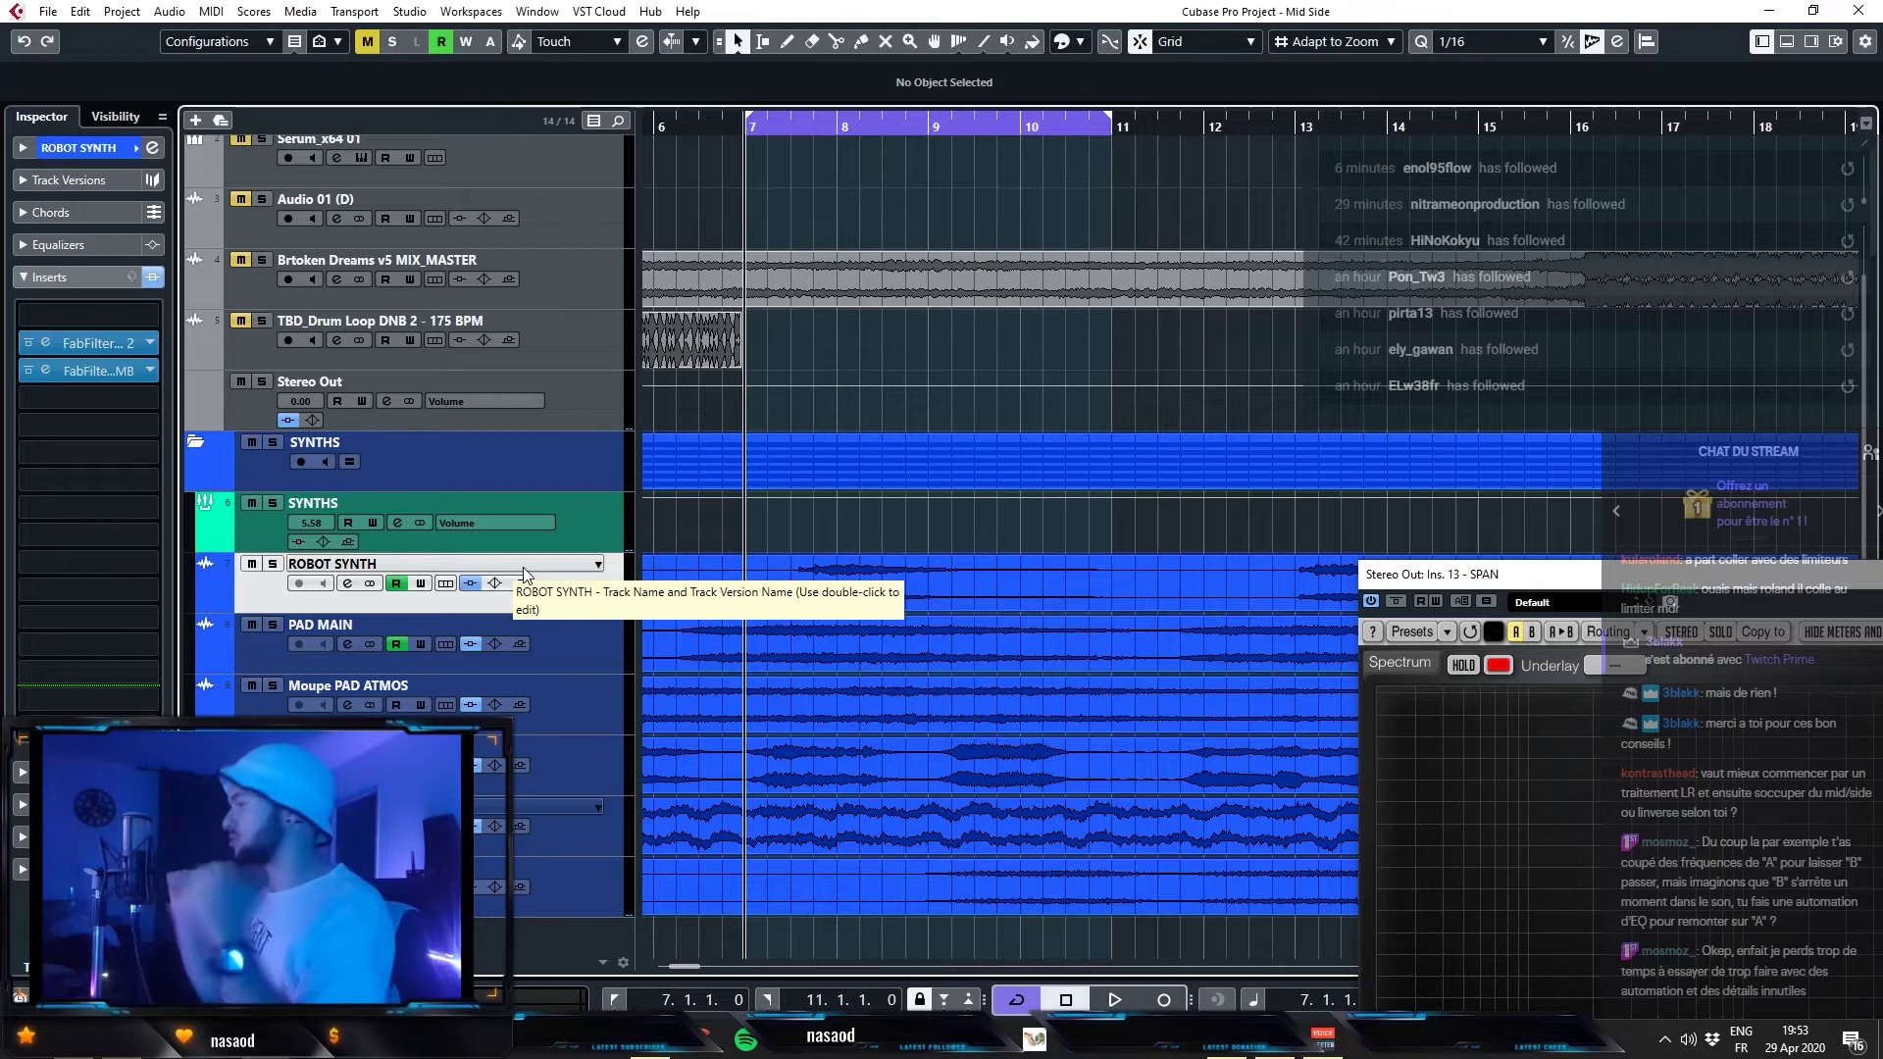
click(271, 567)
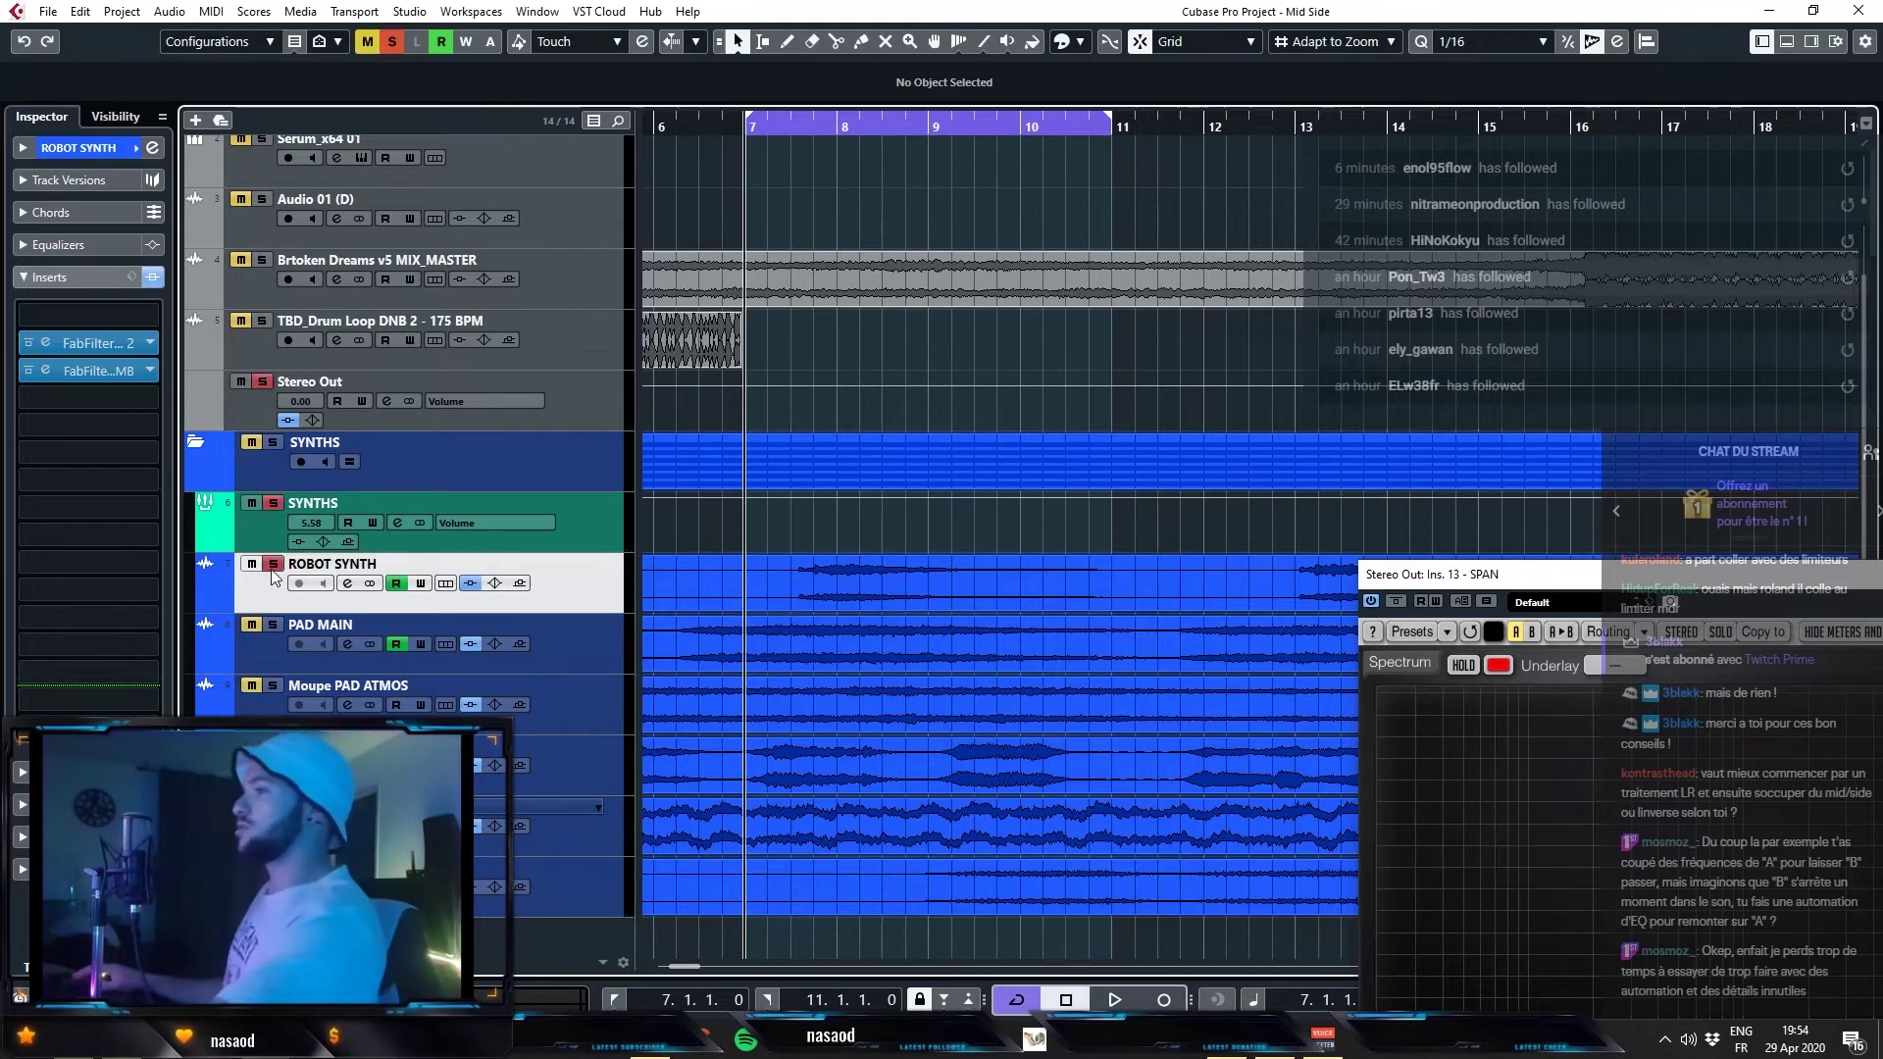
drag(1523, 561, 1523, 443)
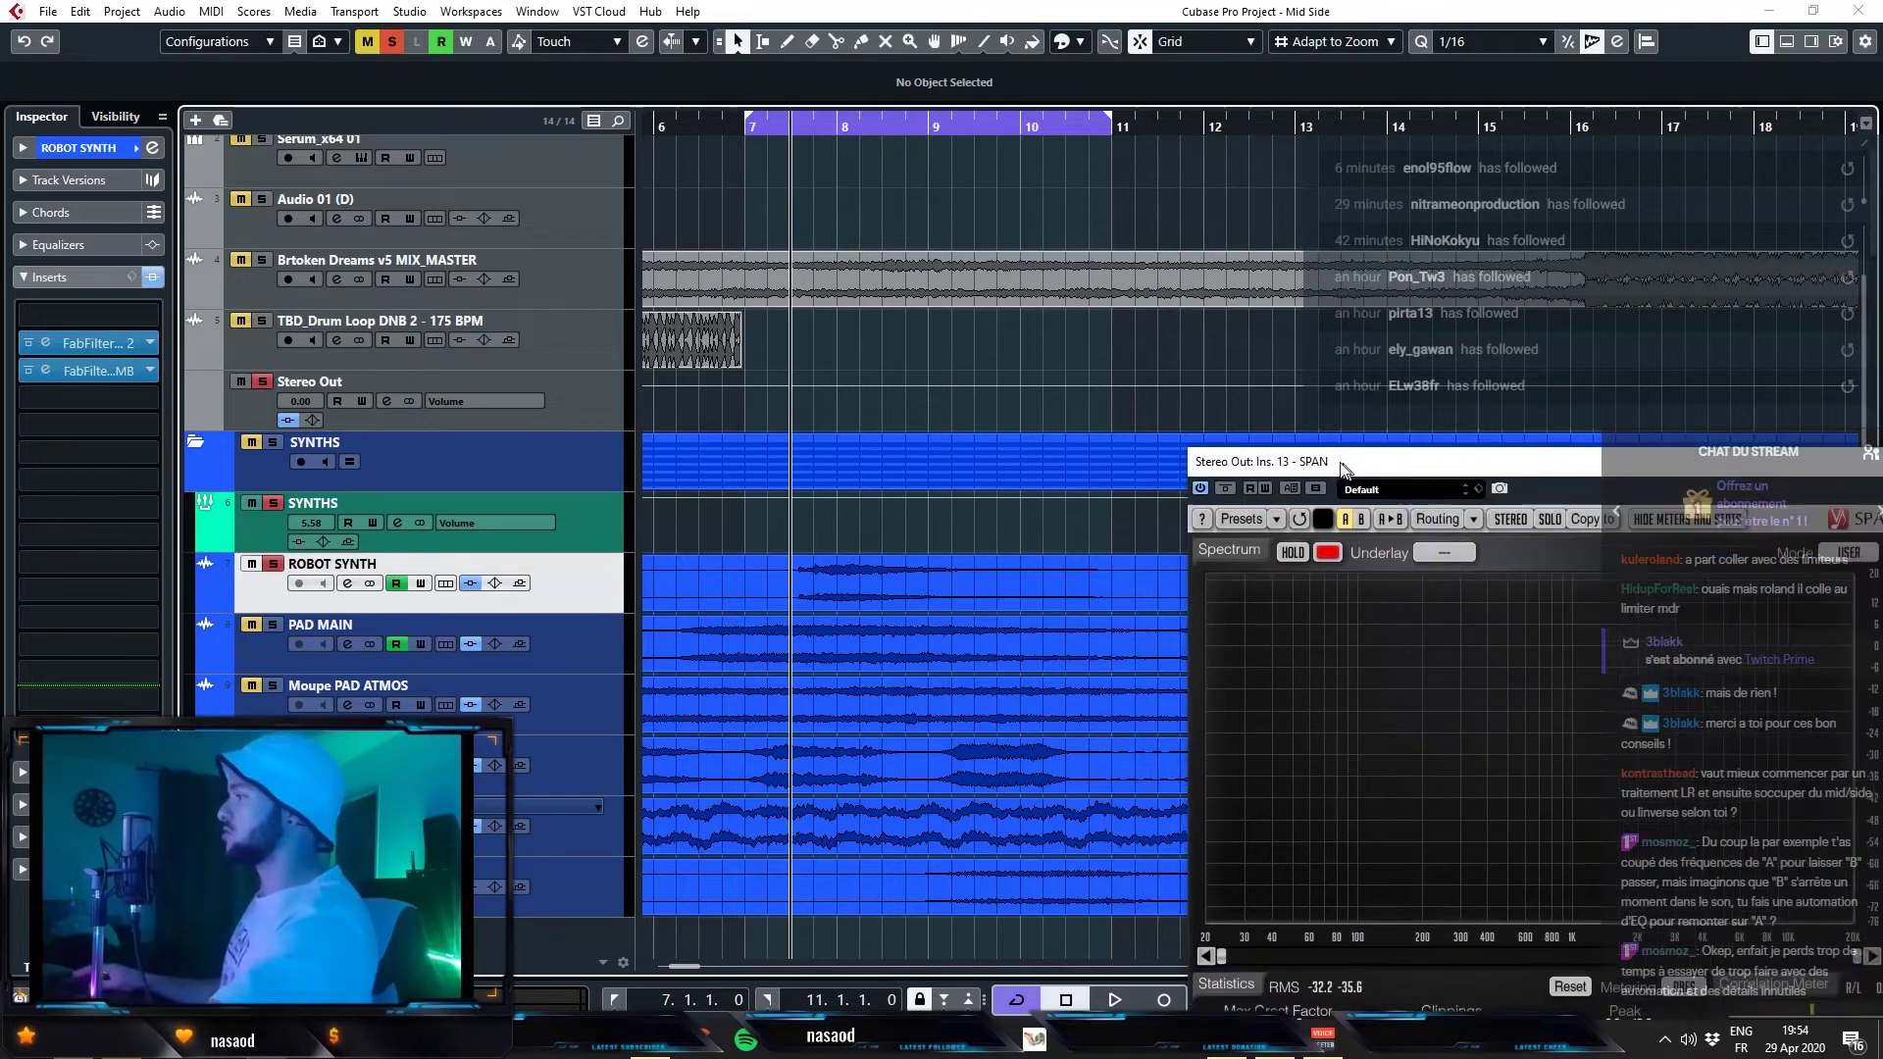
key(space)
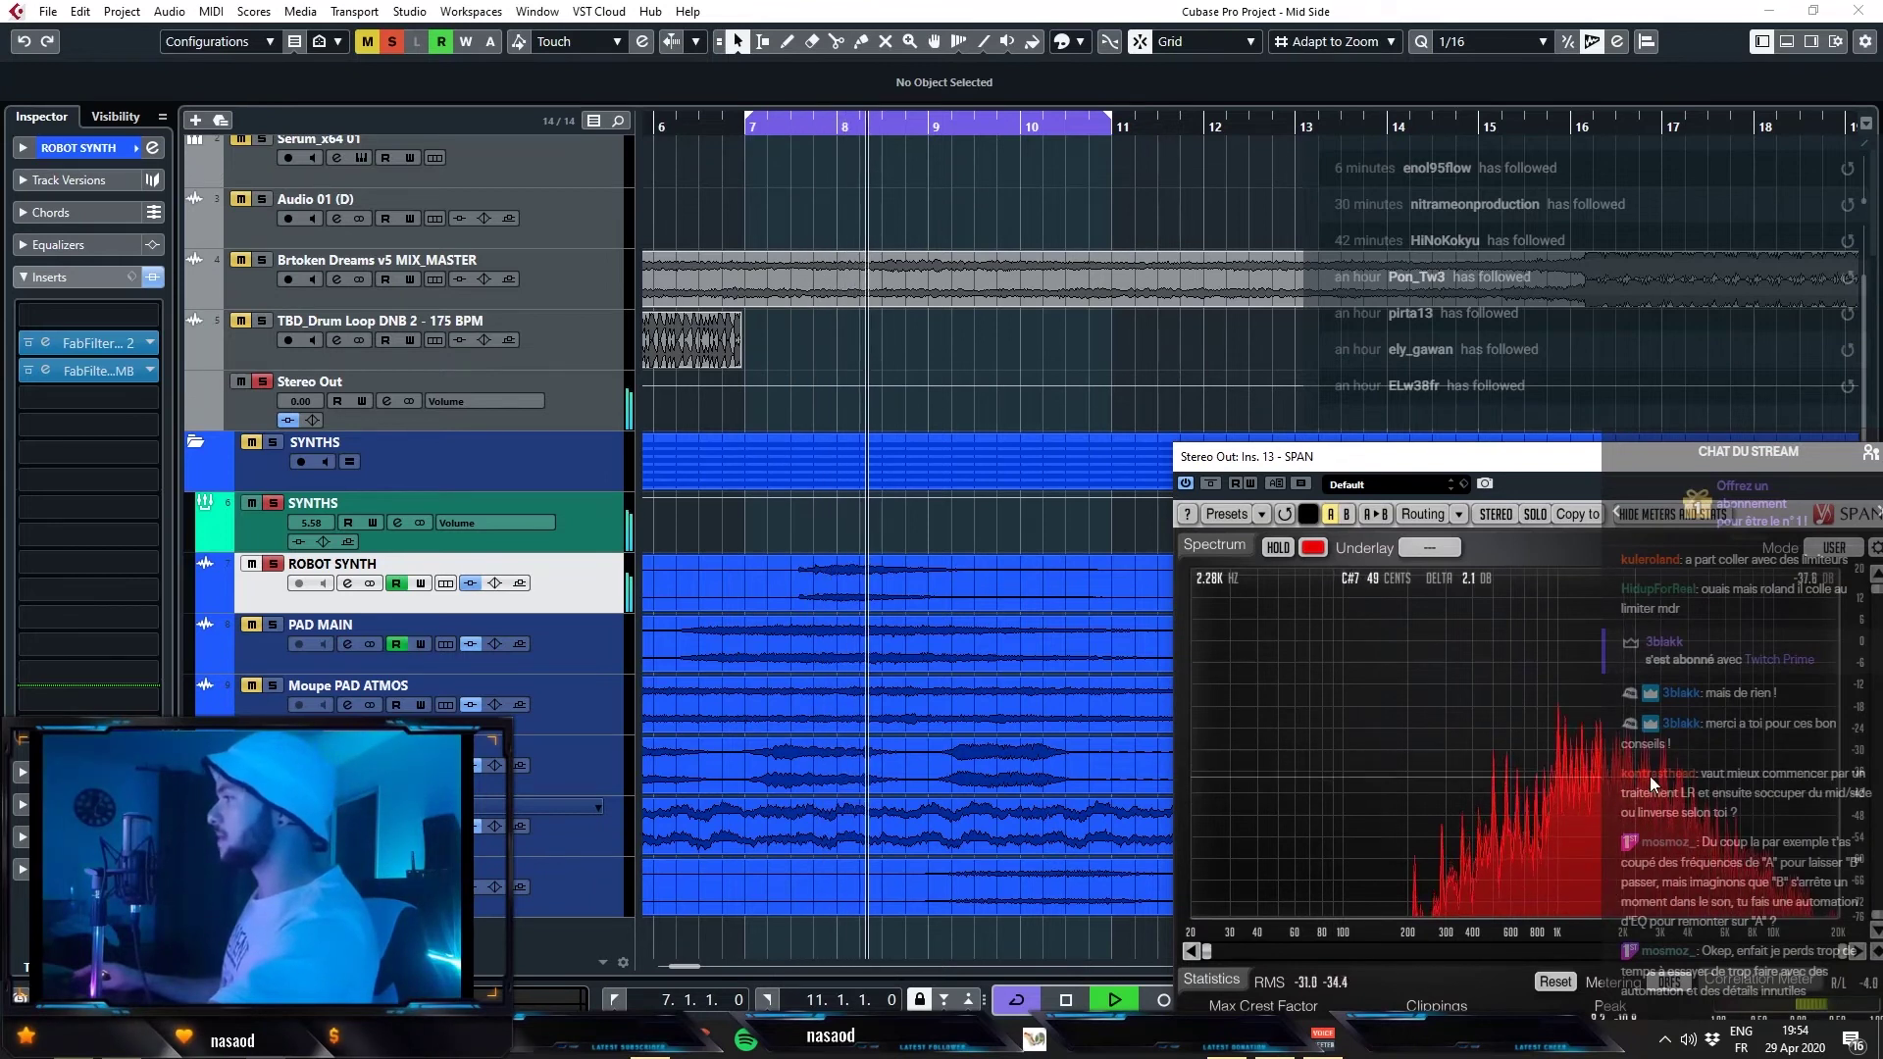
key(space)
- Solo PAD MAIN in place of ROBOT SYNTH, play the loop to compare its spectrum, and take it out of solo
key(alt+s)
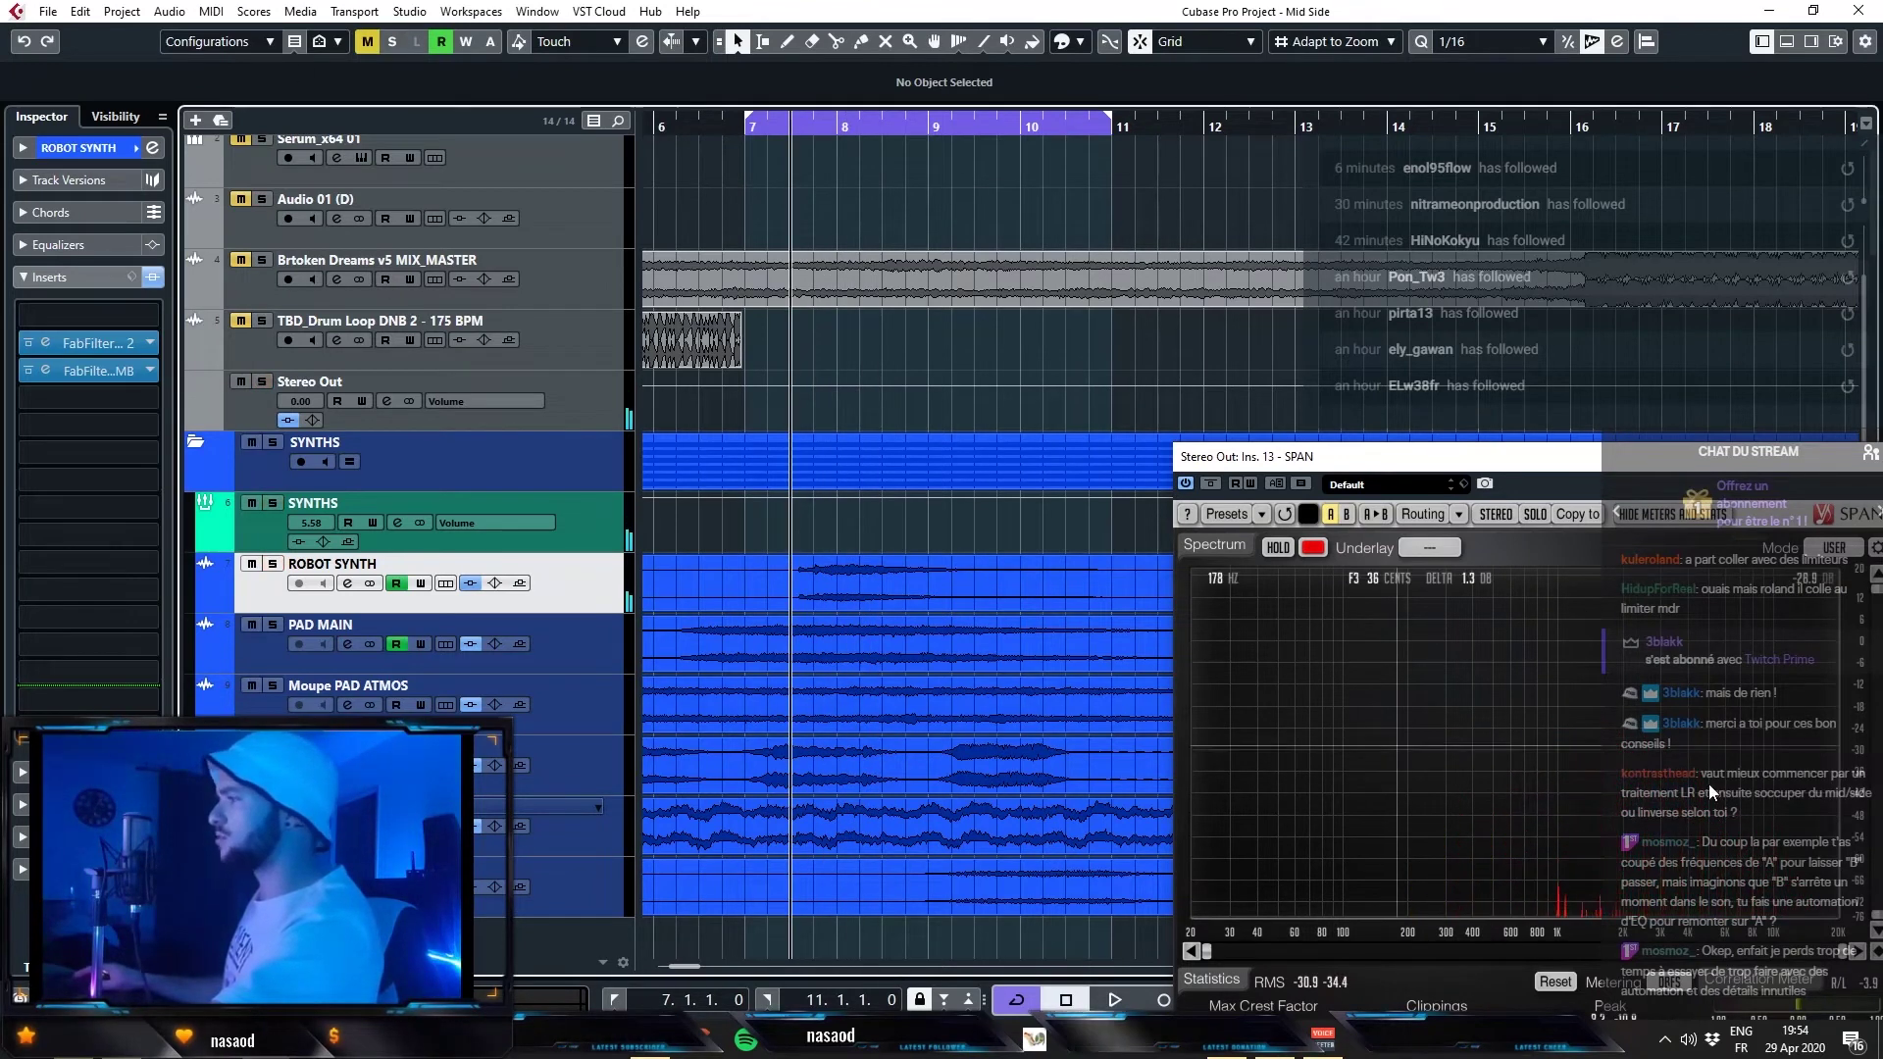
key(space)
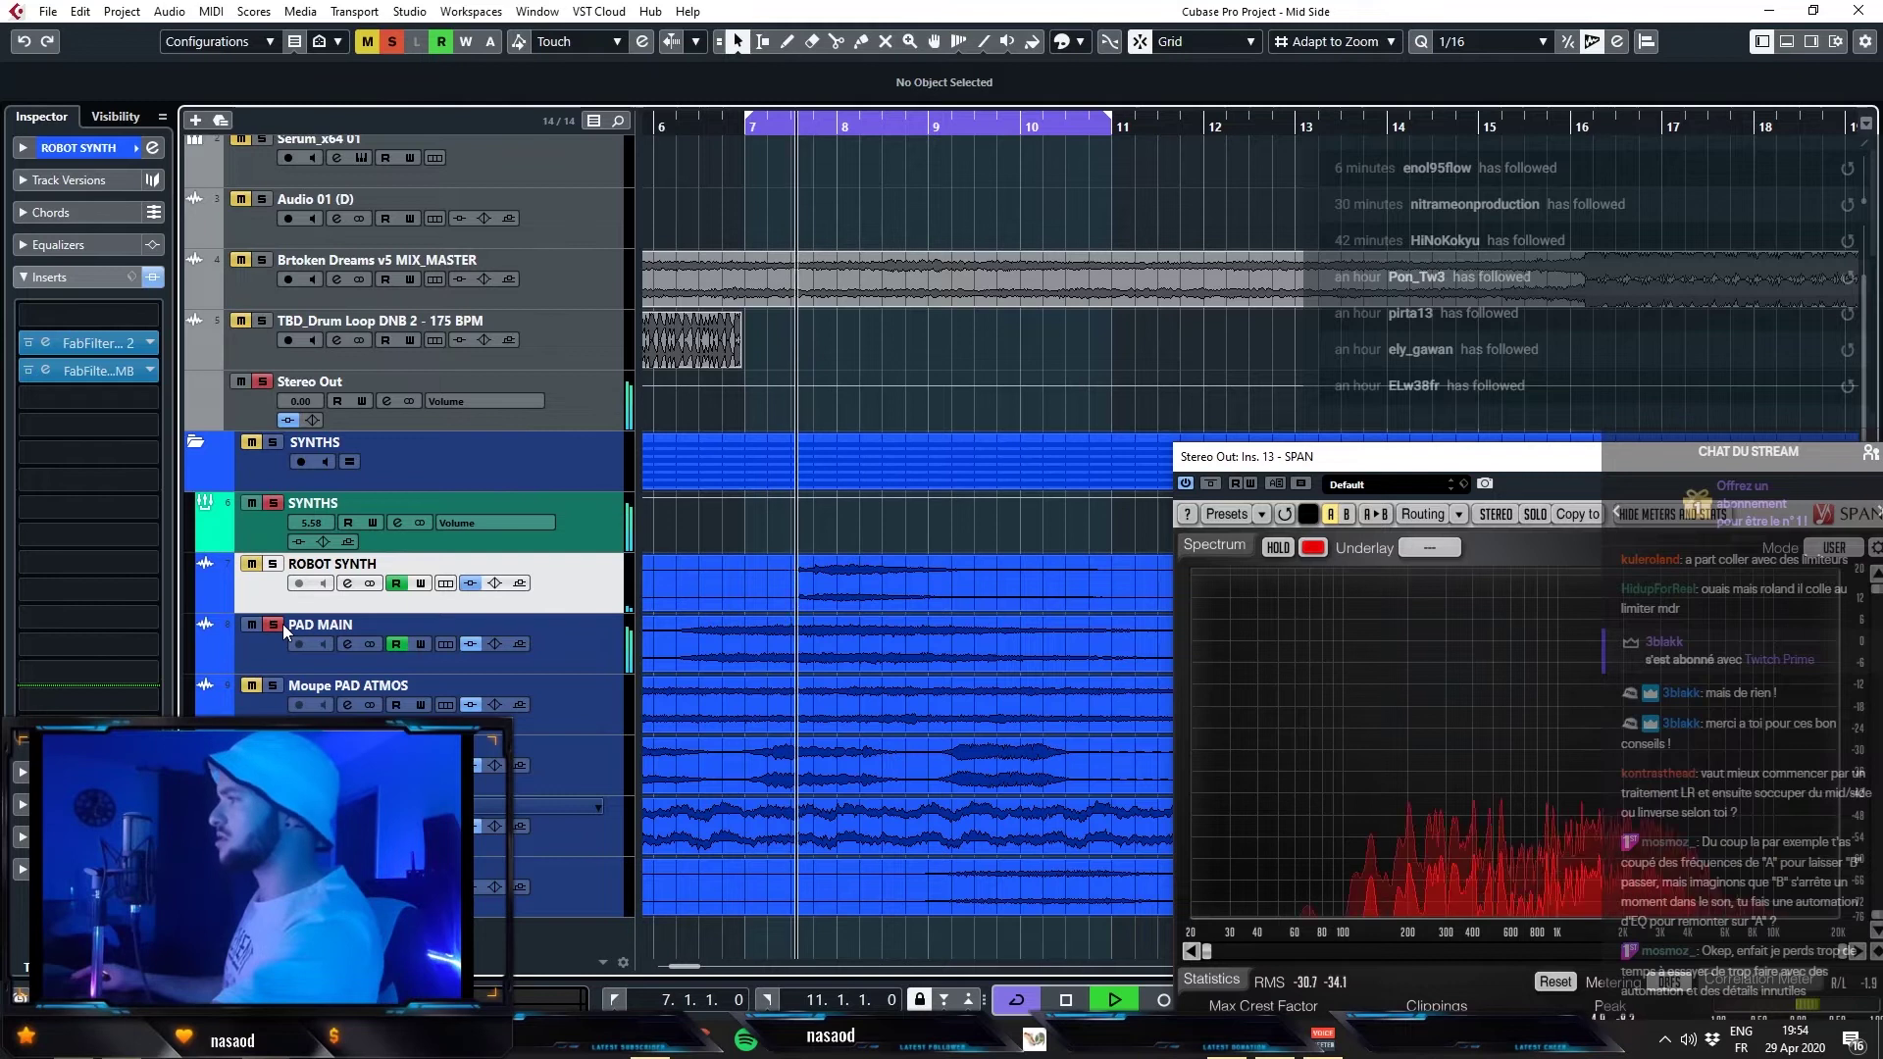
key(space)
click(279, 624)
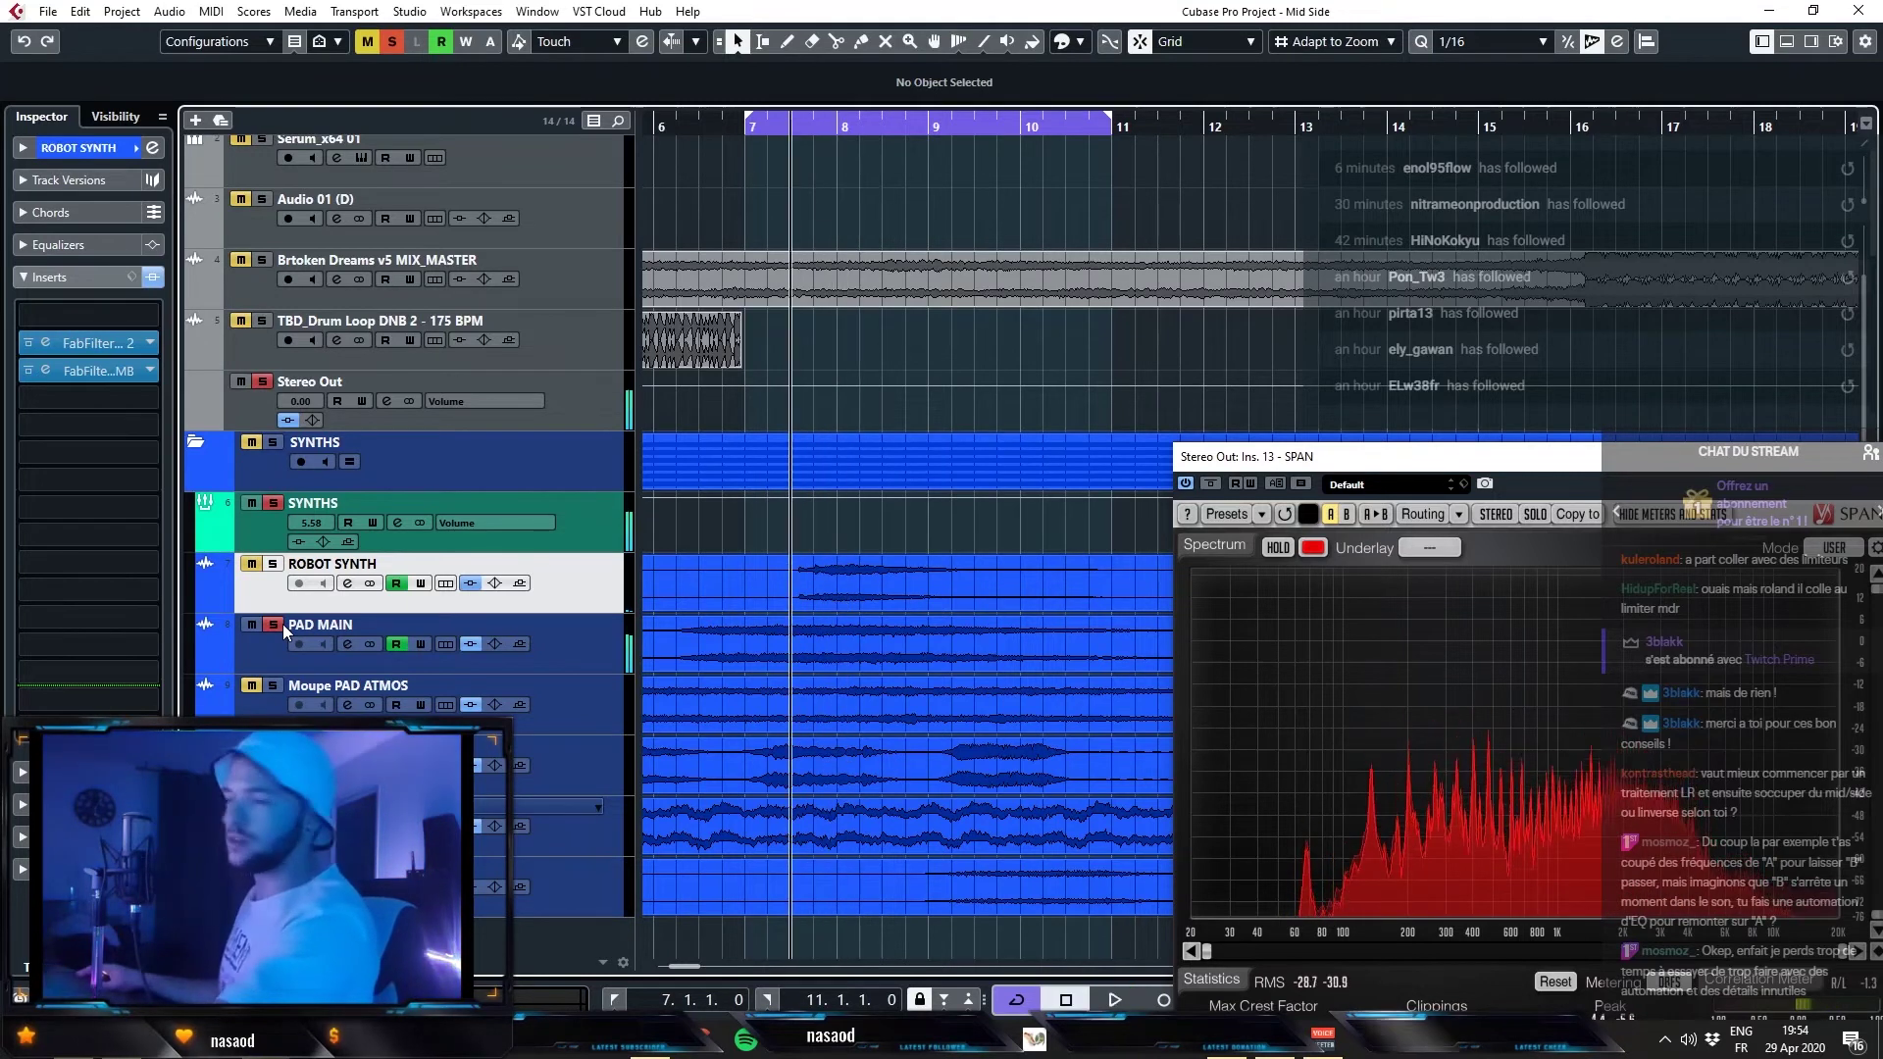
- Insert FabFilter Pro-MB in the third insert slot of PAD MAIN
click(370, 618)
click(106, 367)
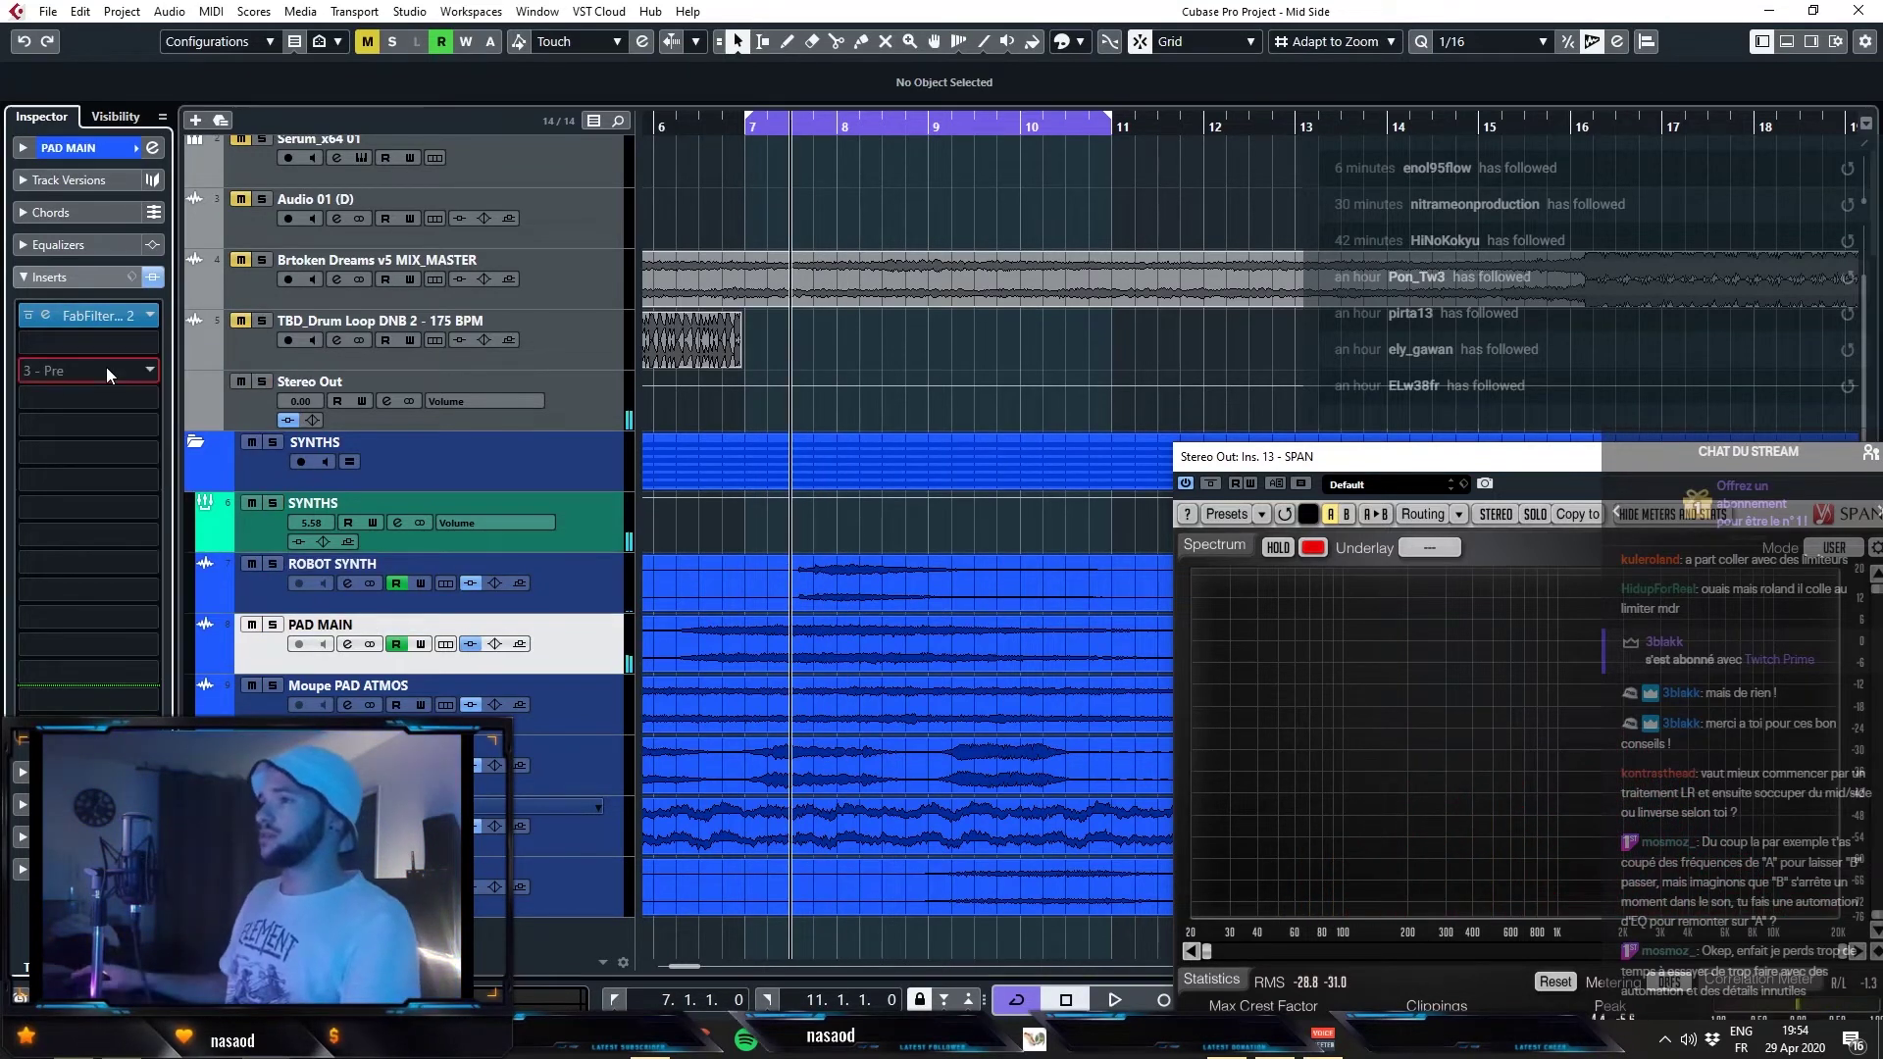
text(mb)
key(Down)
key(Down)
key(Down)
key(Down)
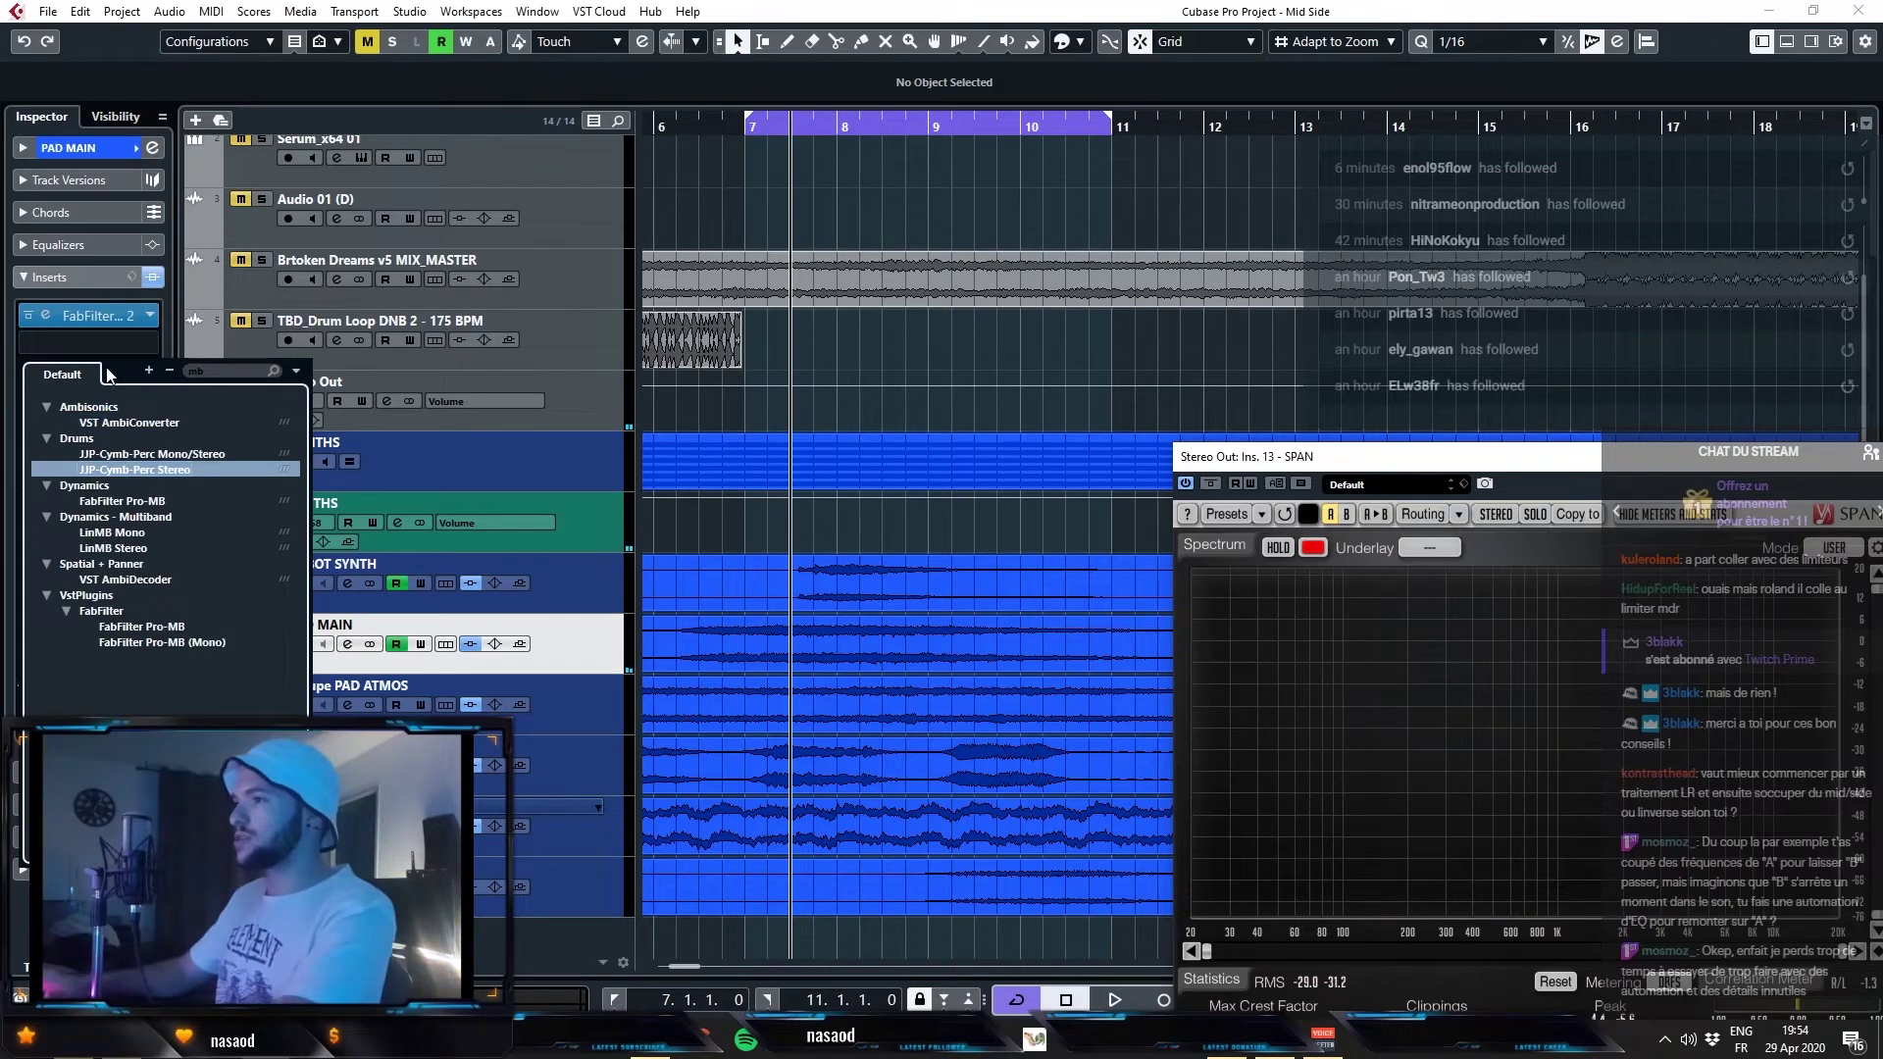
key(Return)
- Create a compression band in PAD MAIN's Pro-MB and center it at about 2065 Hz while auditioning it during playback
click(722, 260)
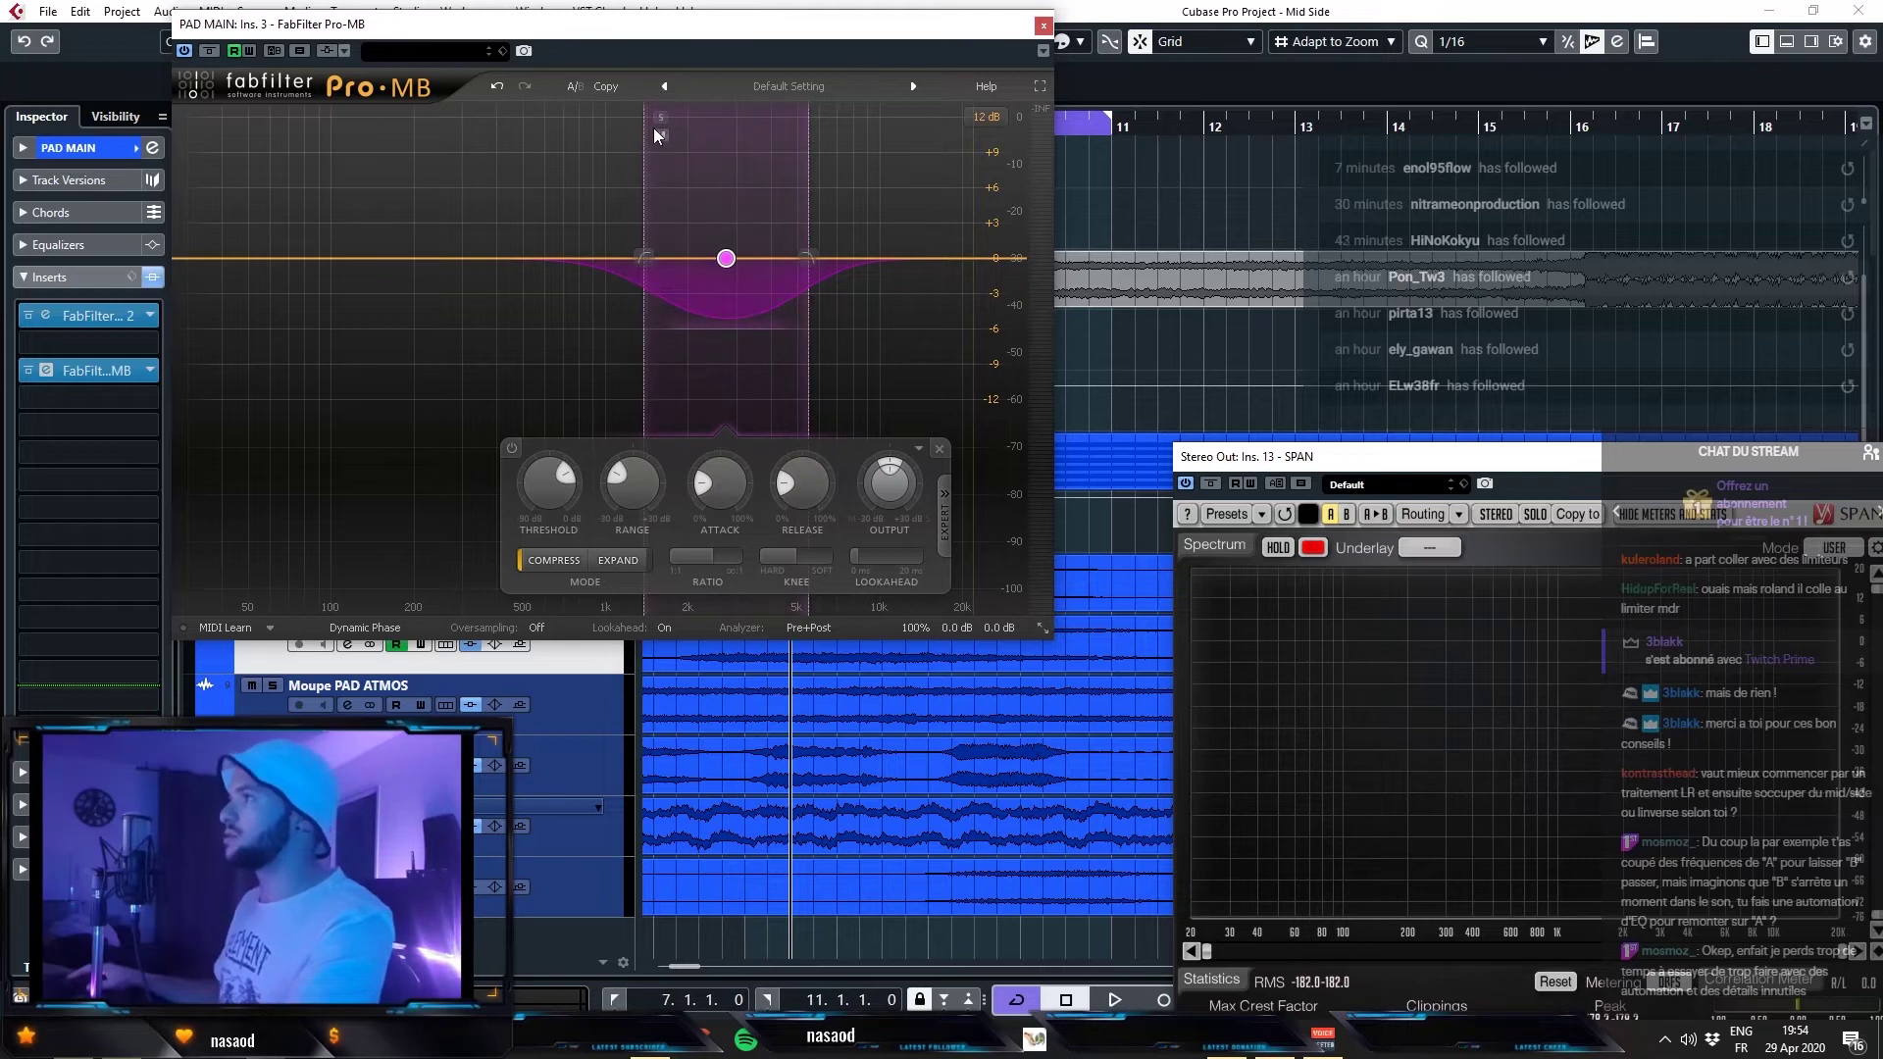
key(space)
drag(732, 340, 697, 340)
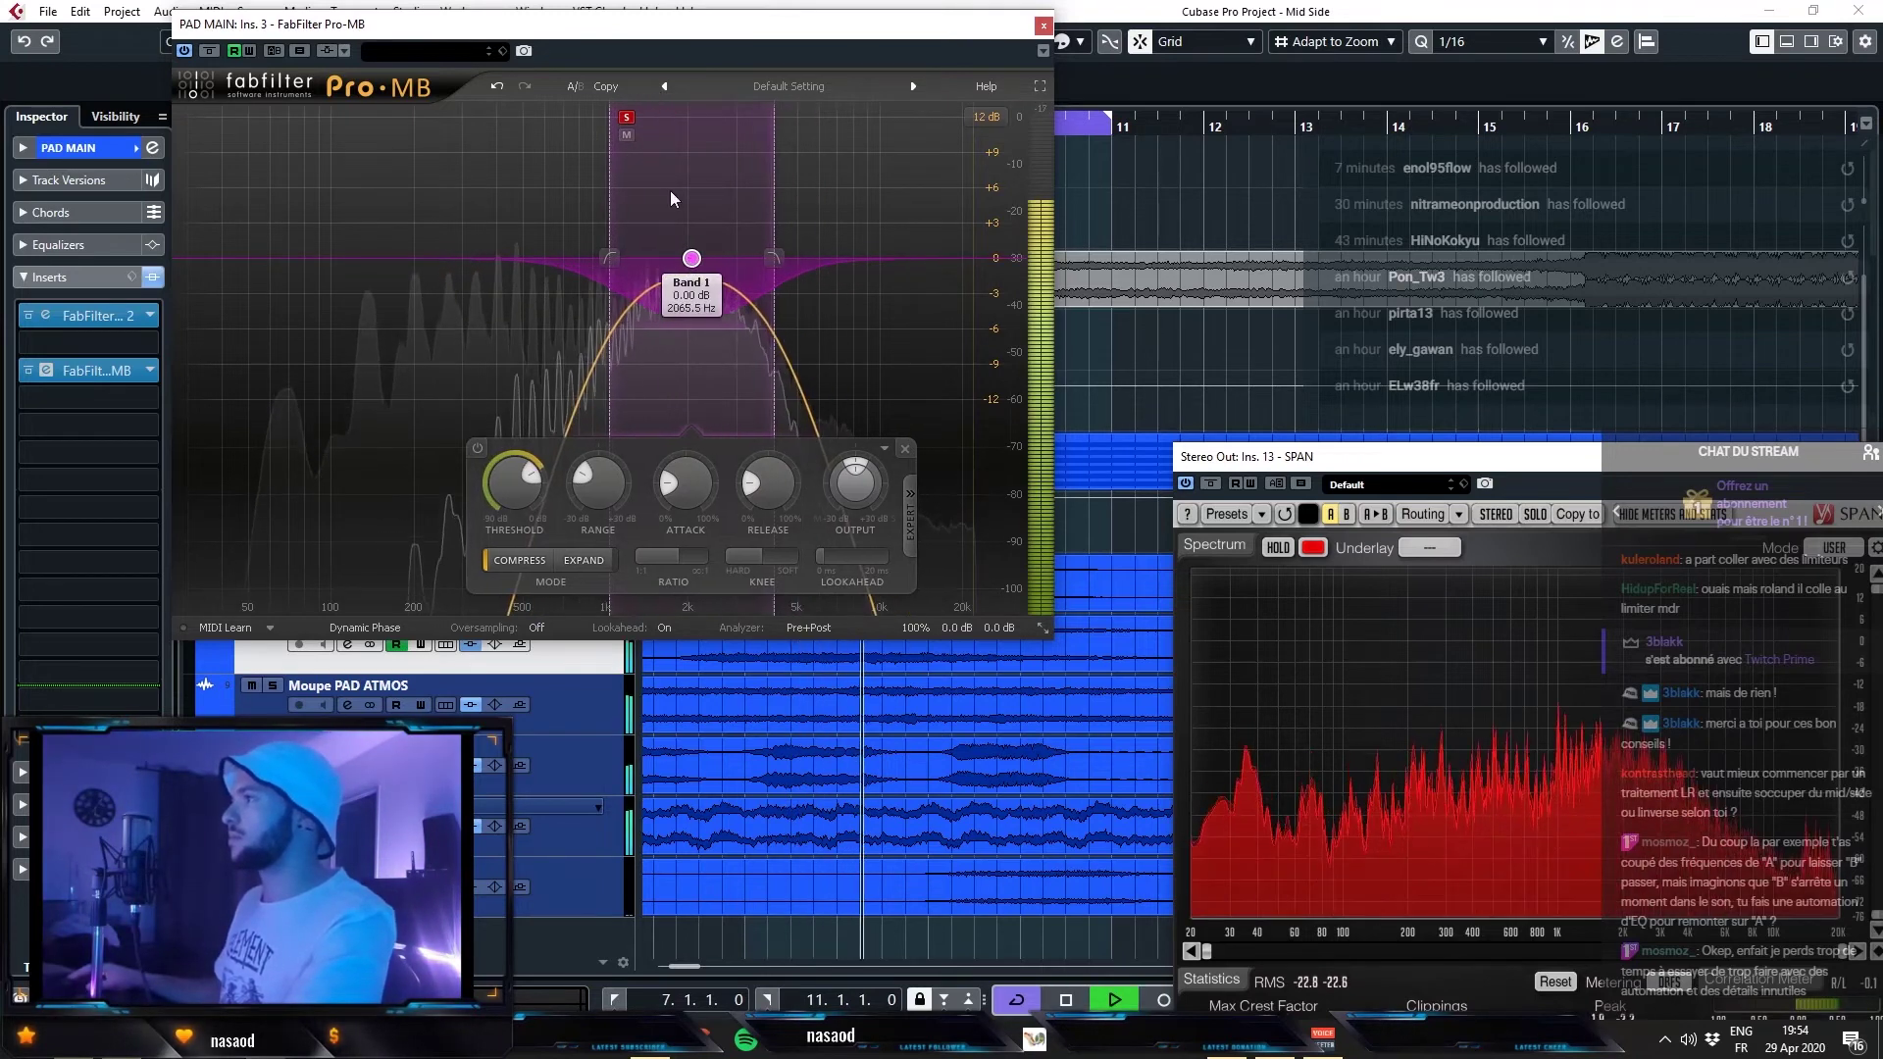
key(space)
- Add ROBOT SYNTH as side-chain input of PAD MAIN's Pro-MB and set the band to external side chain in the expert settings
click(343, 50)
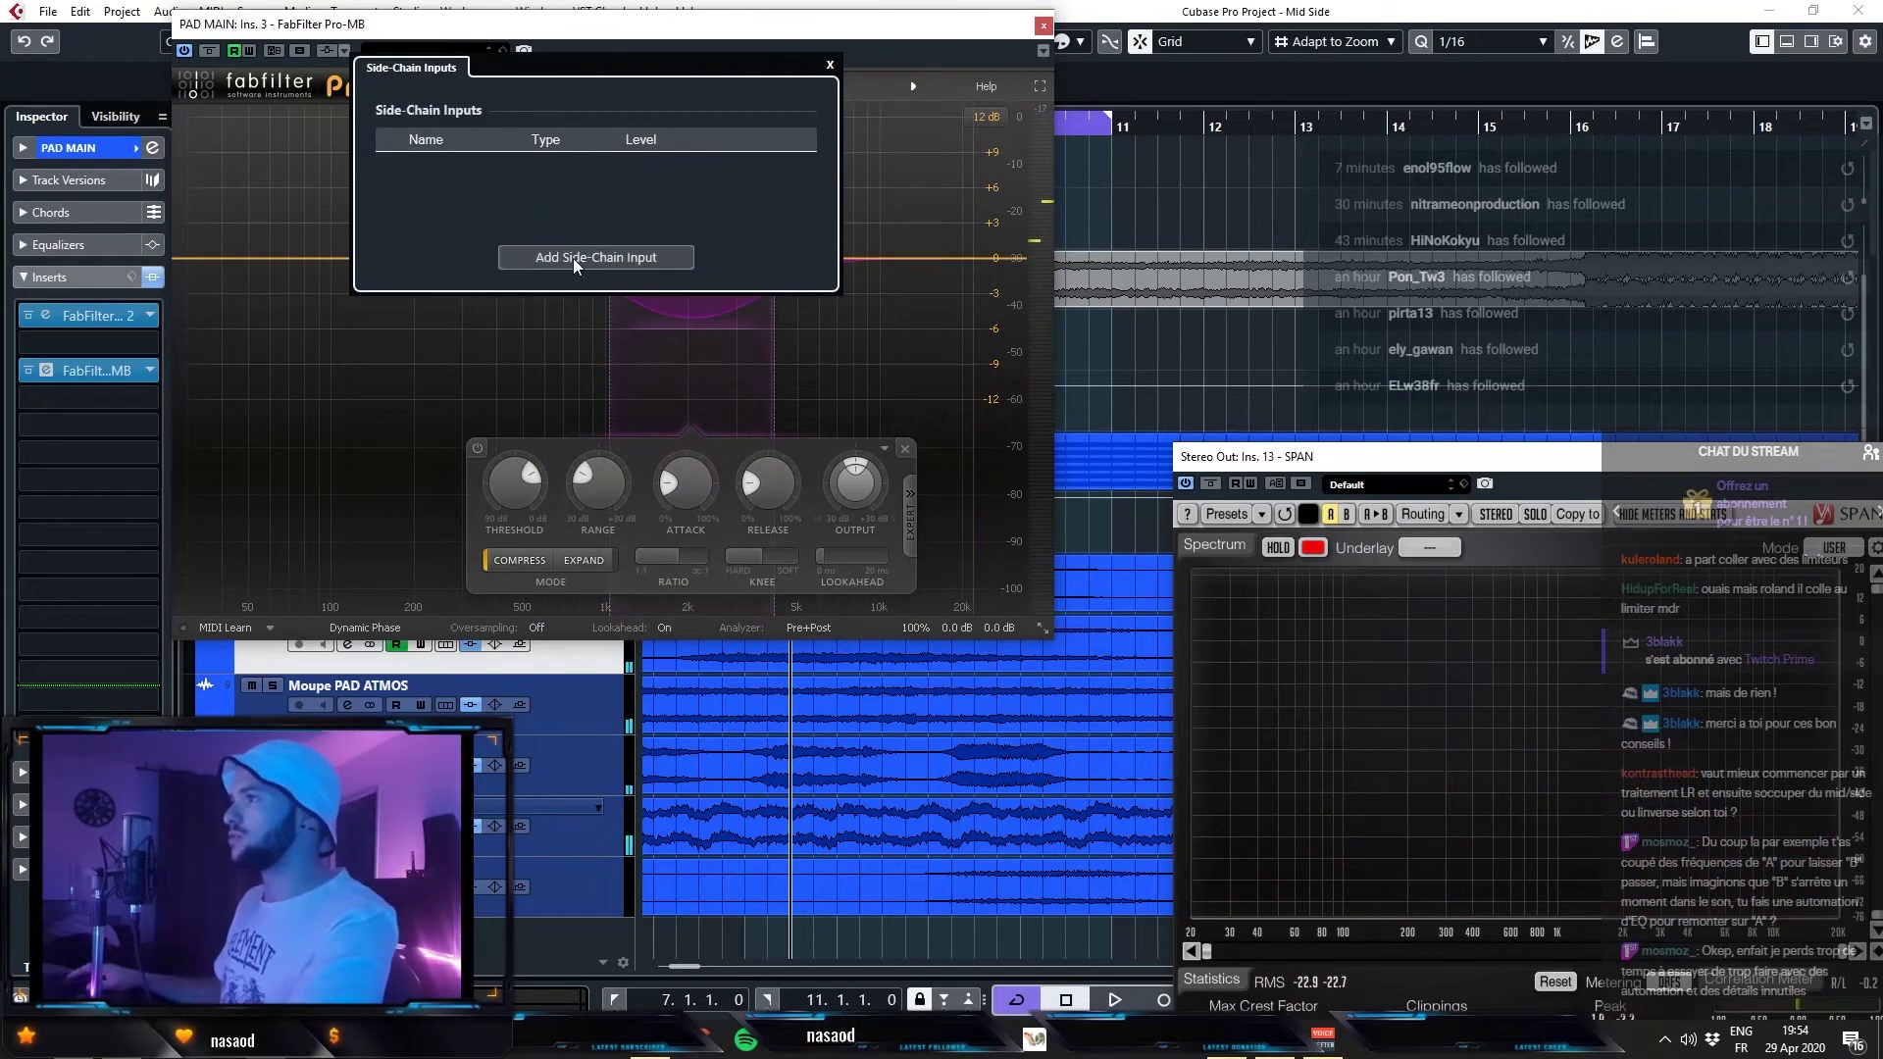
click(576, 258)
text(ro)
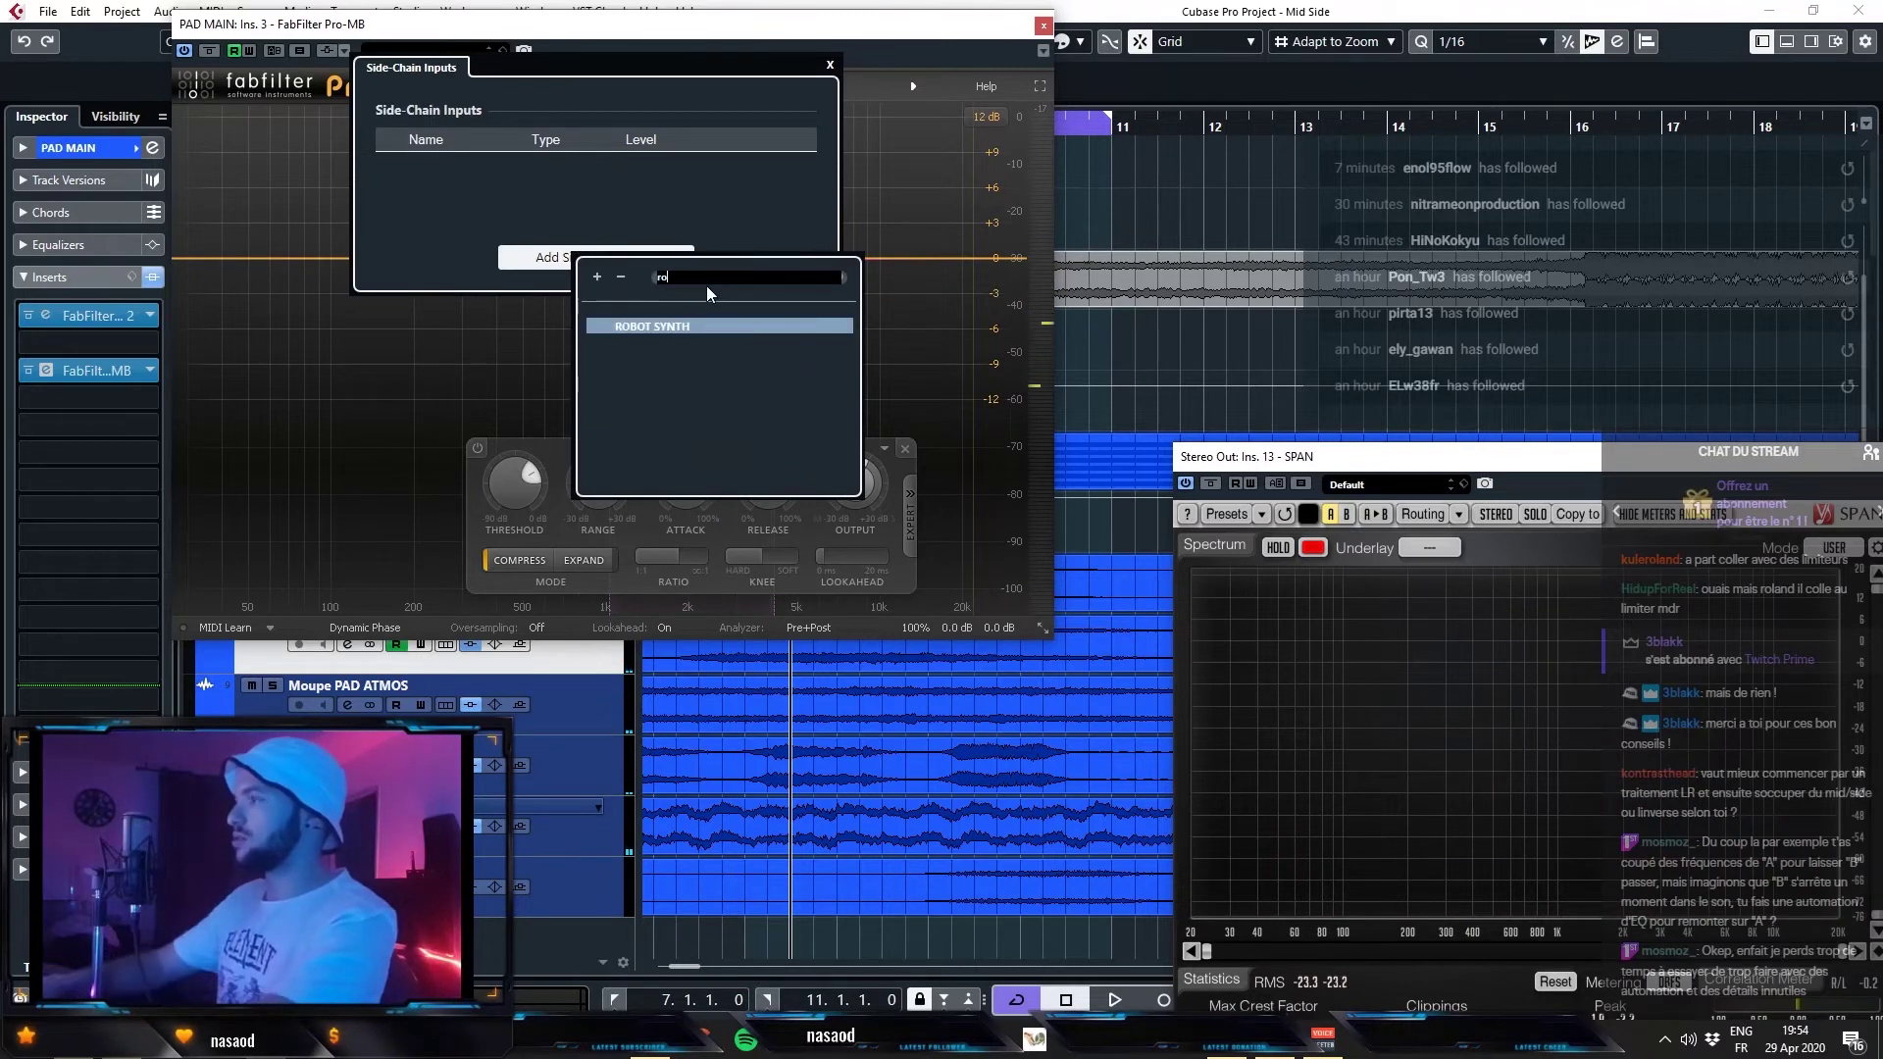
key(Return)
click(911, 495)
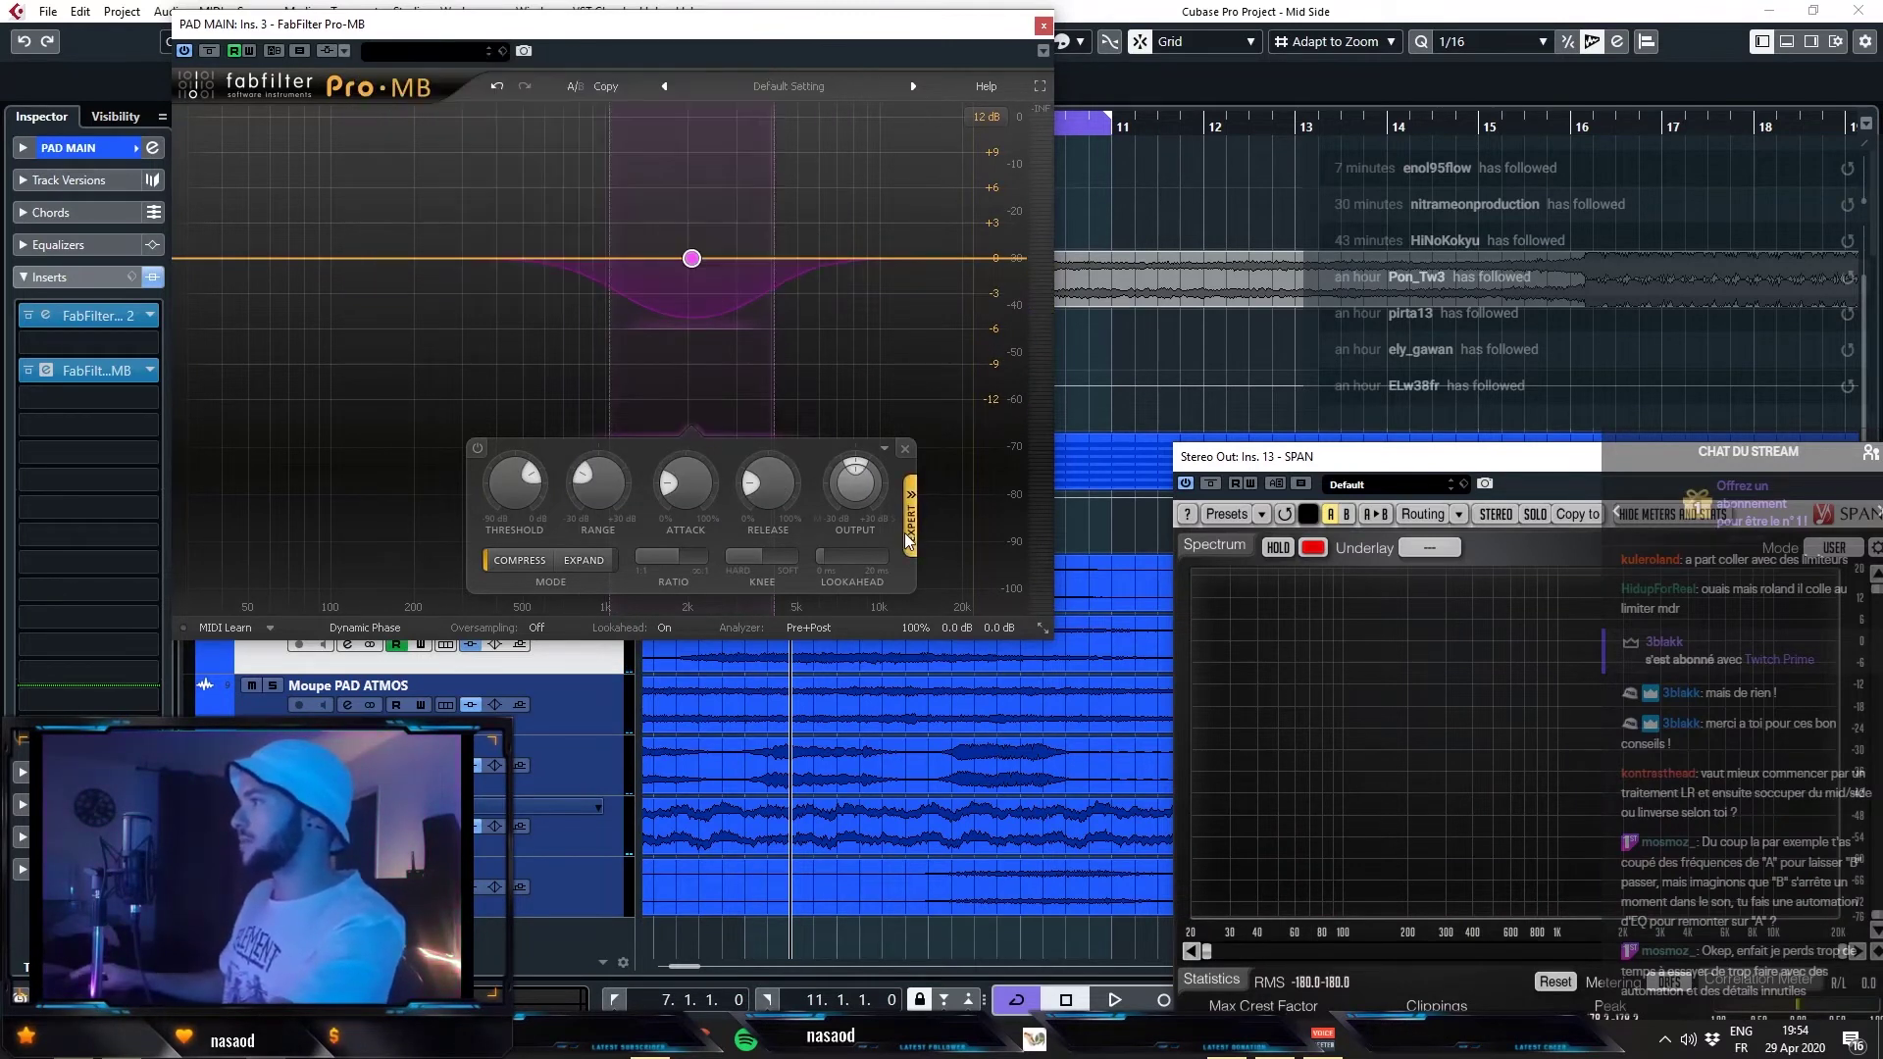
click(910, 495)
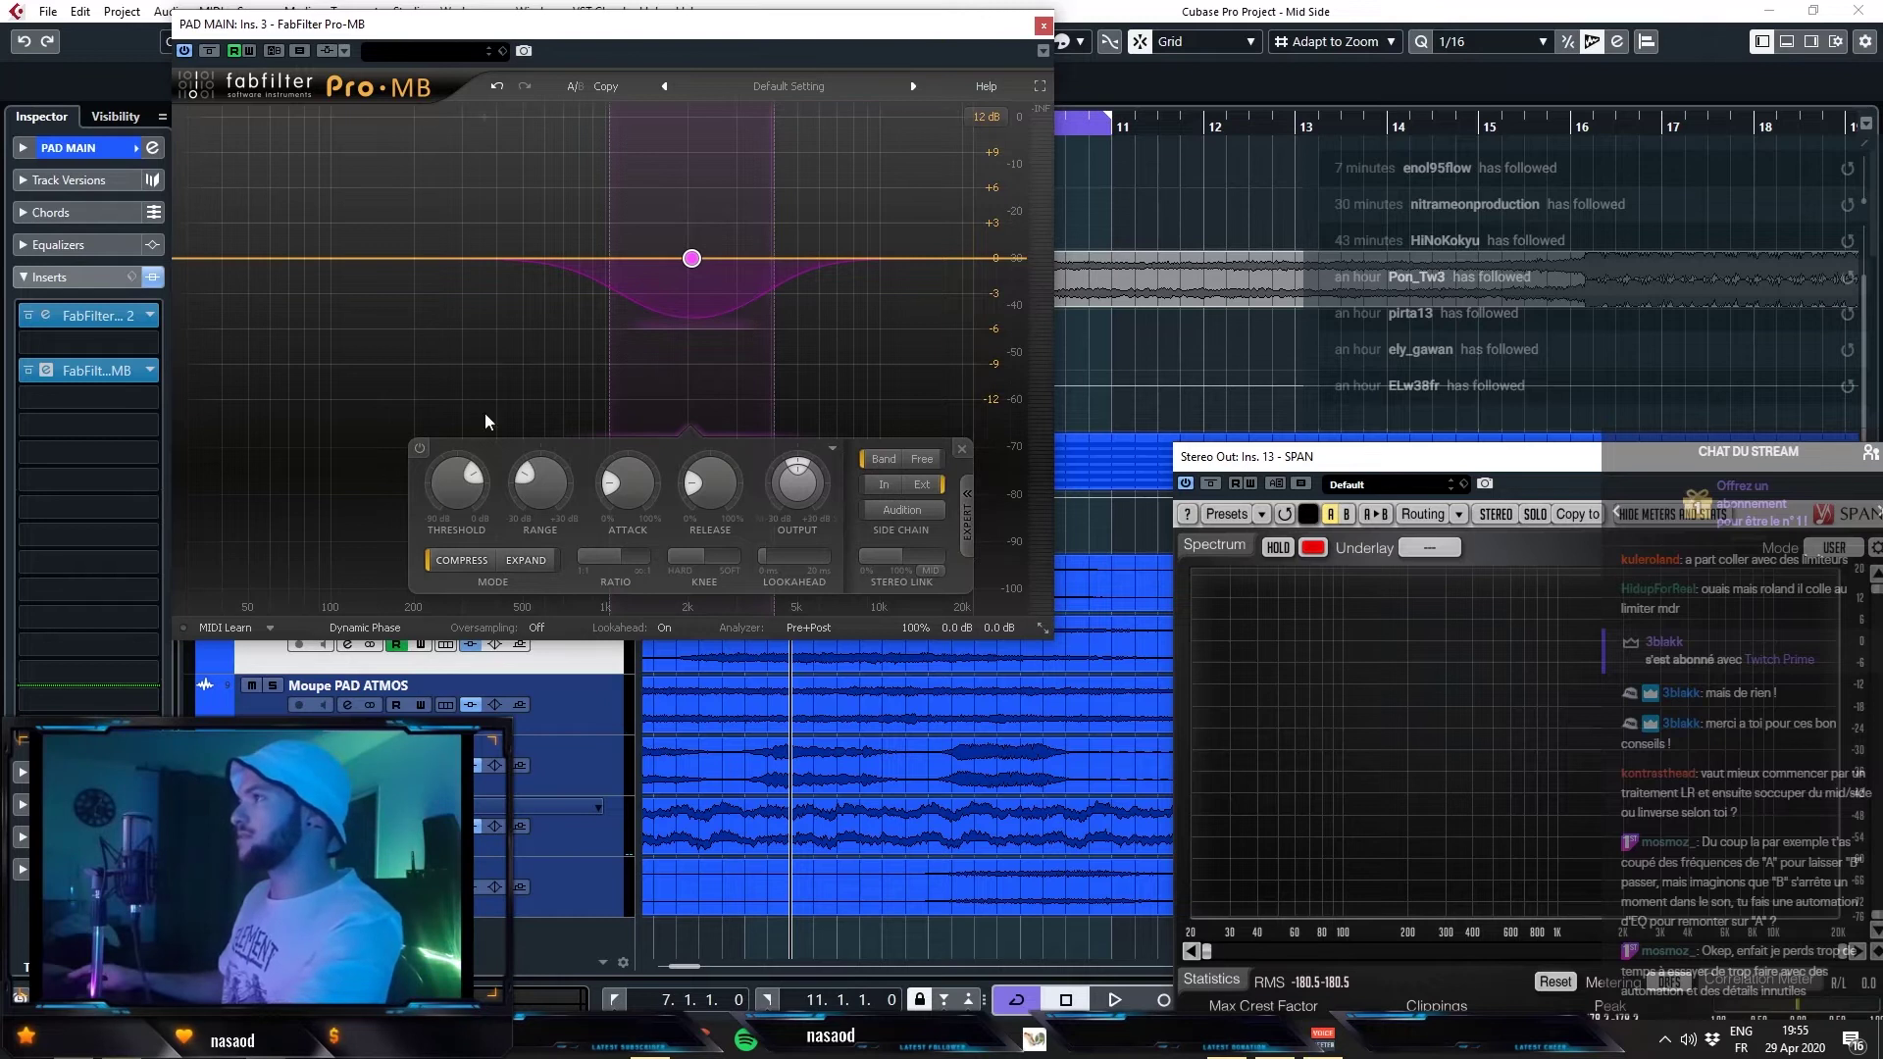
- Set the PAD MAIN Pro-MB band's threshold to about -26.2 dB and widen it, with the high crossover at about 4790 Hz
key(space)
drag(457, 480, 457, 496)
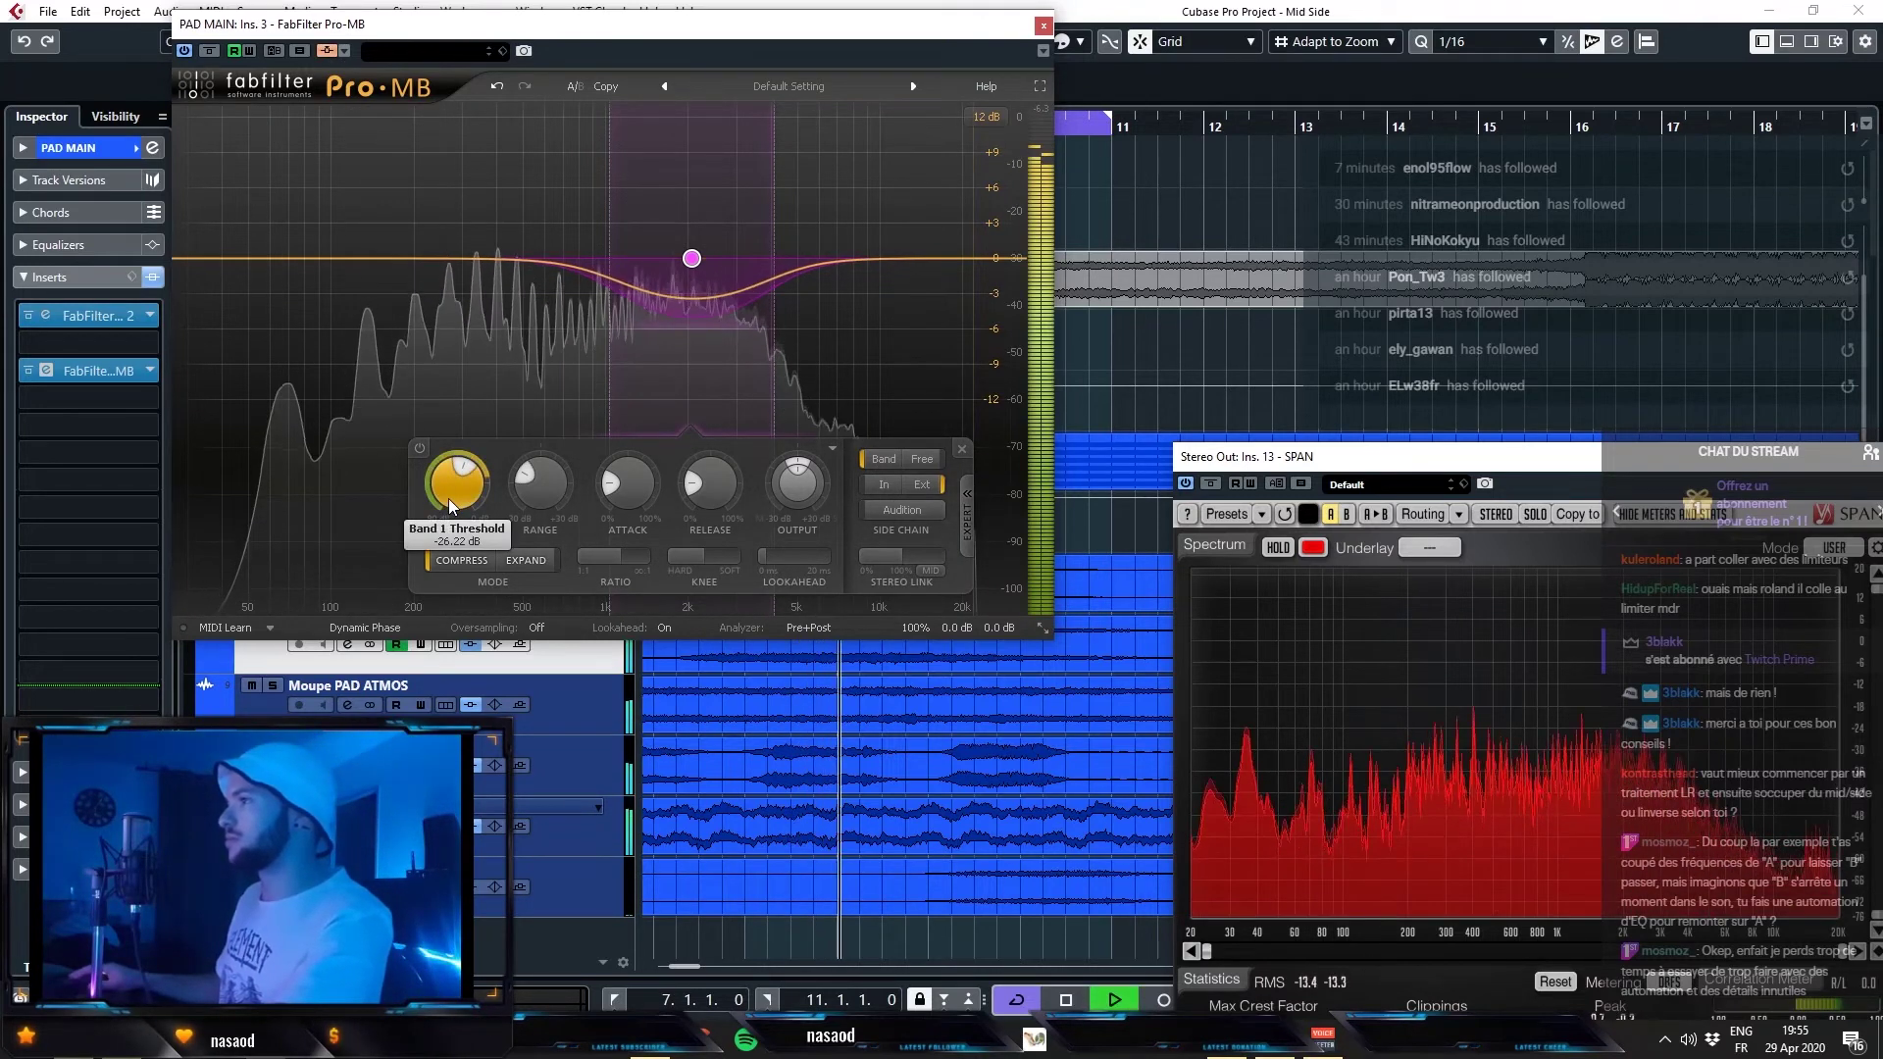
drag(777, 361, 792, 363)
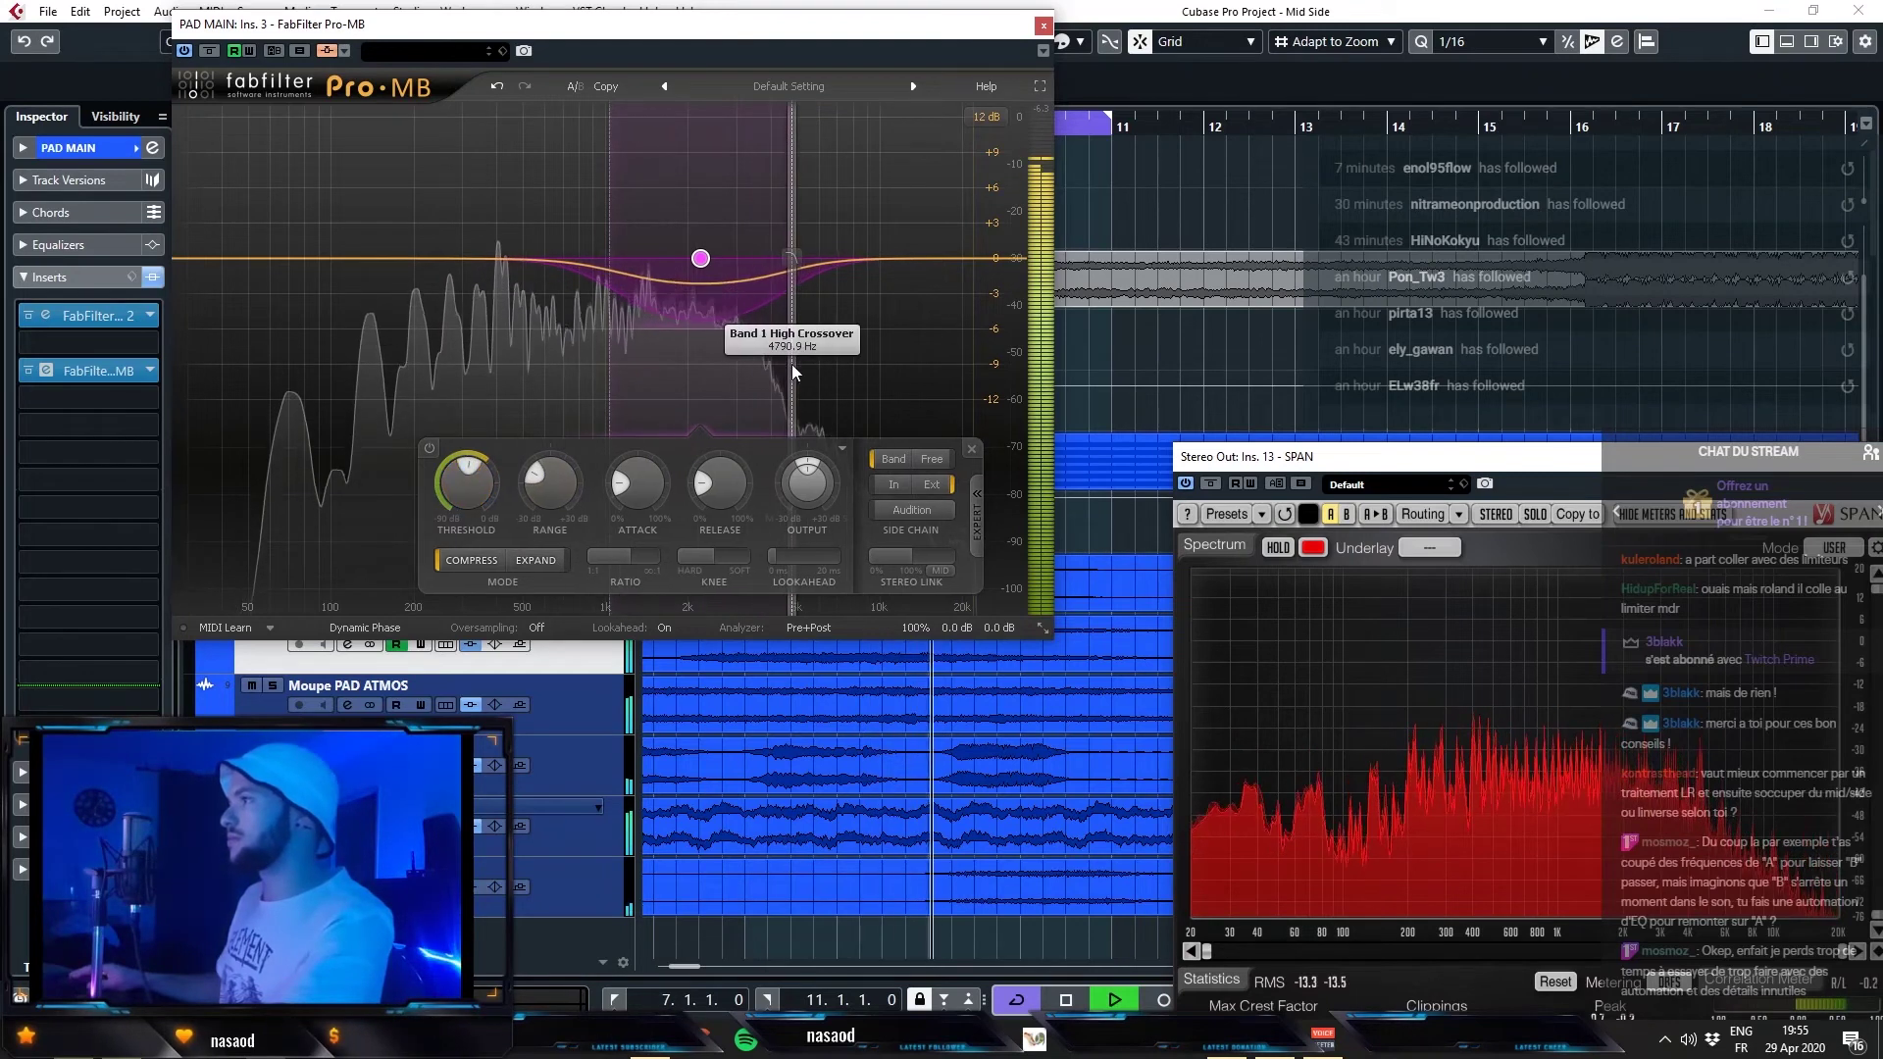
drag(614, 367, 581, 368)
key(space)
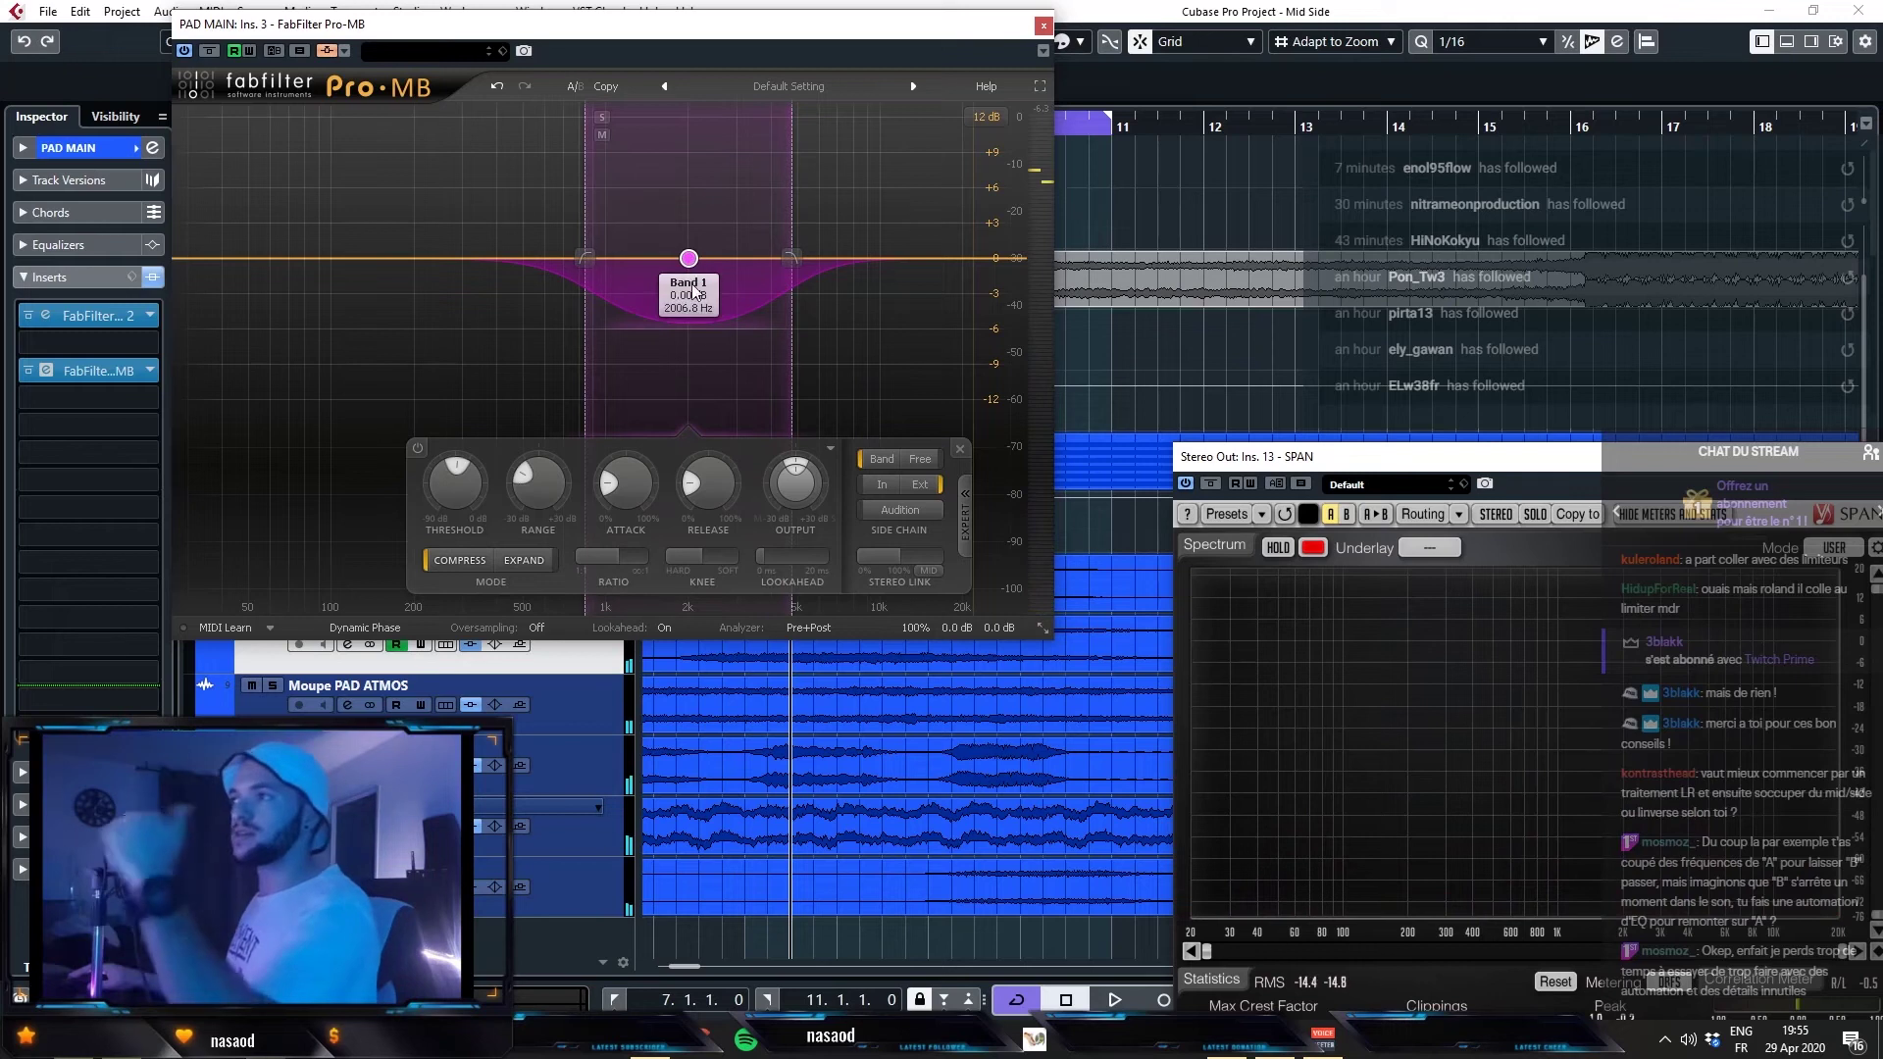
click(1045, 27)
- Solo PAD MAIN and, in its Pro-Q 2, lower the boost near 782 Hz to about +2.2 dB and deepen the dip around 400 Hz
key(space)
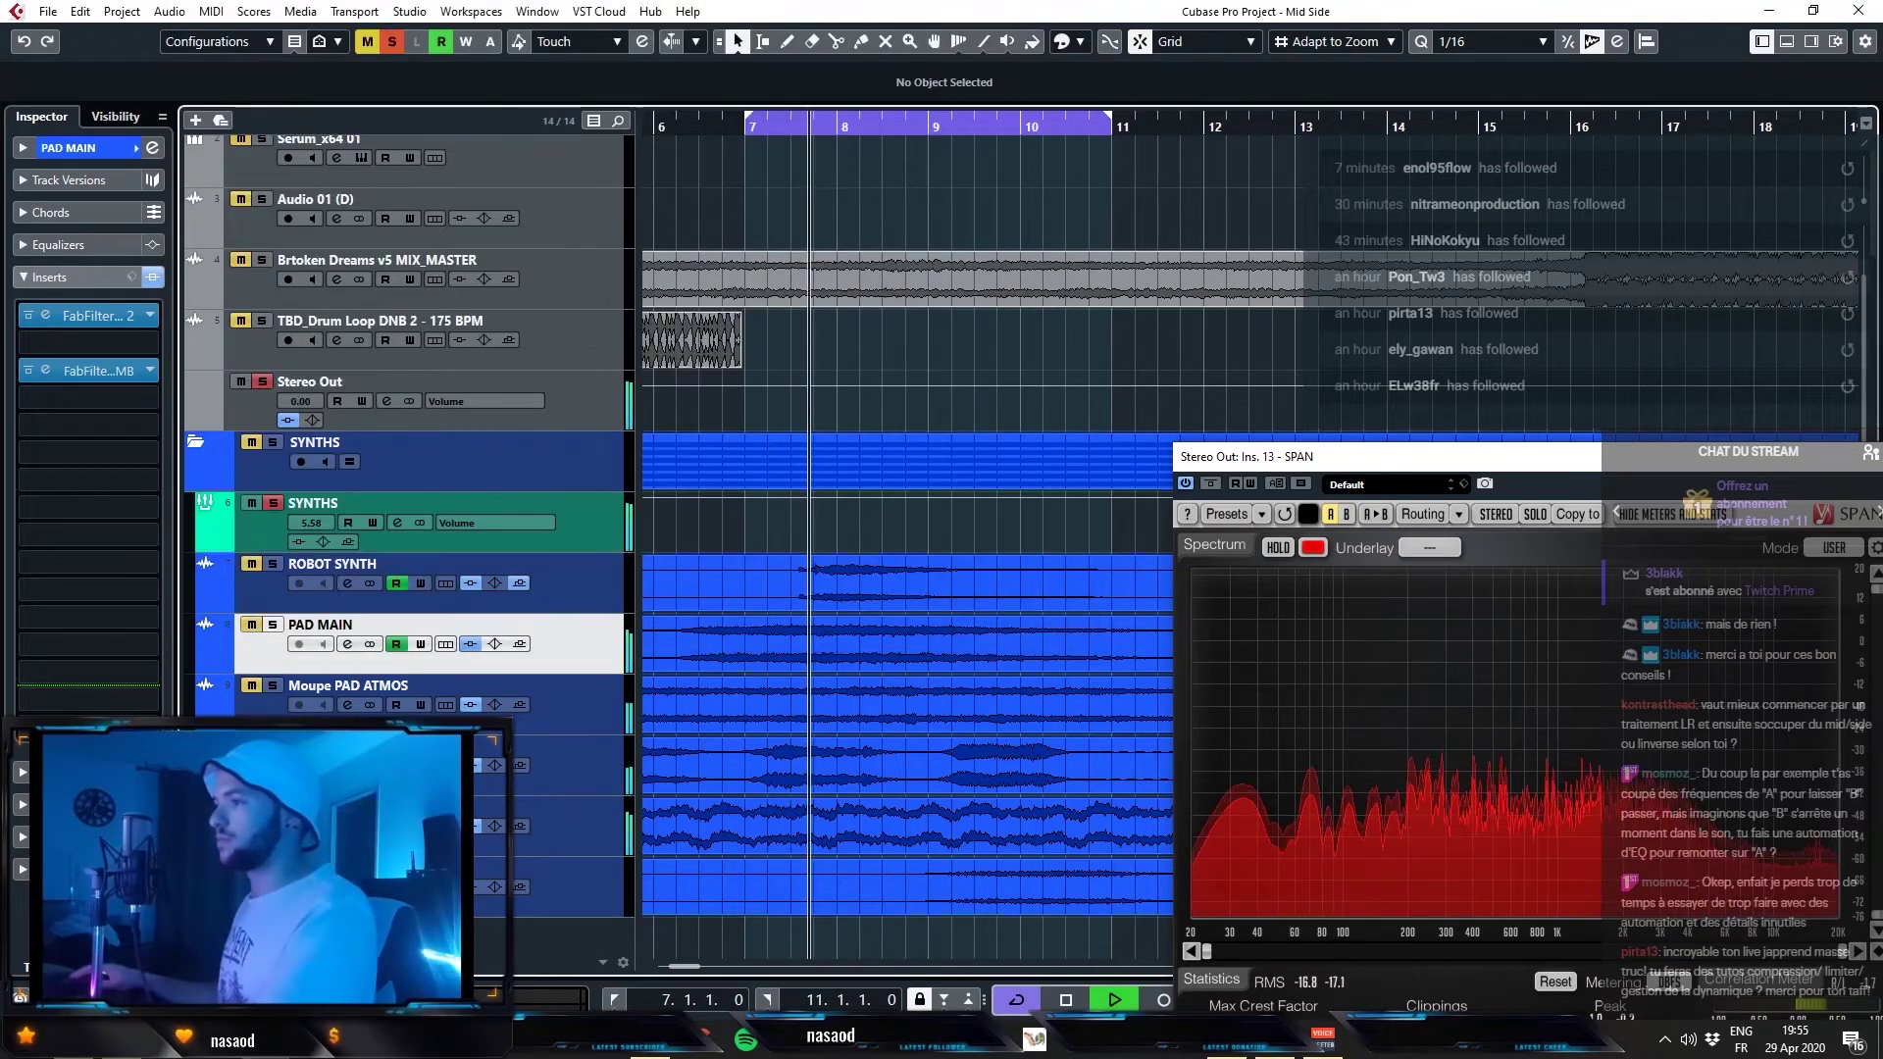
click(274, 627)
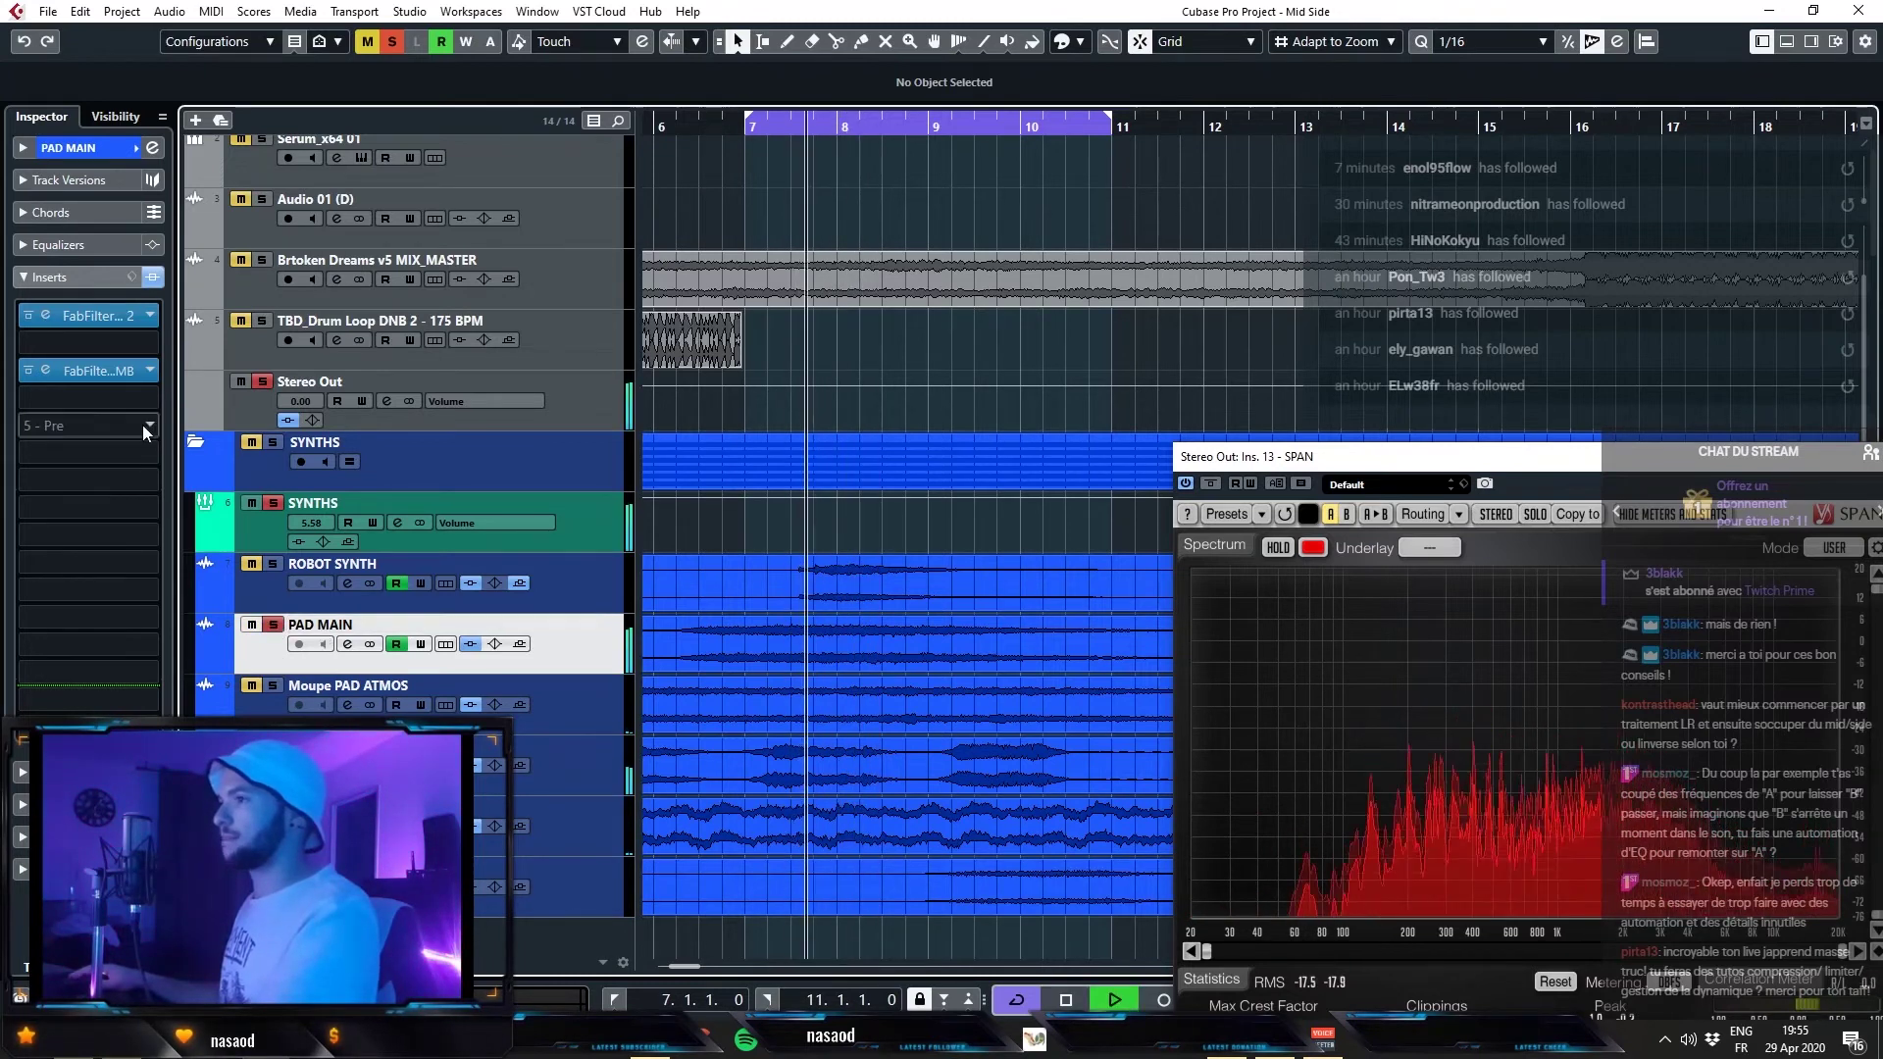
click(104, 315)
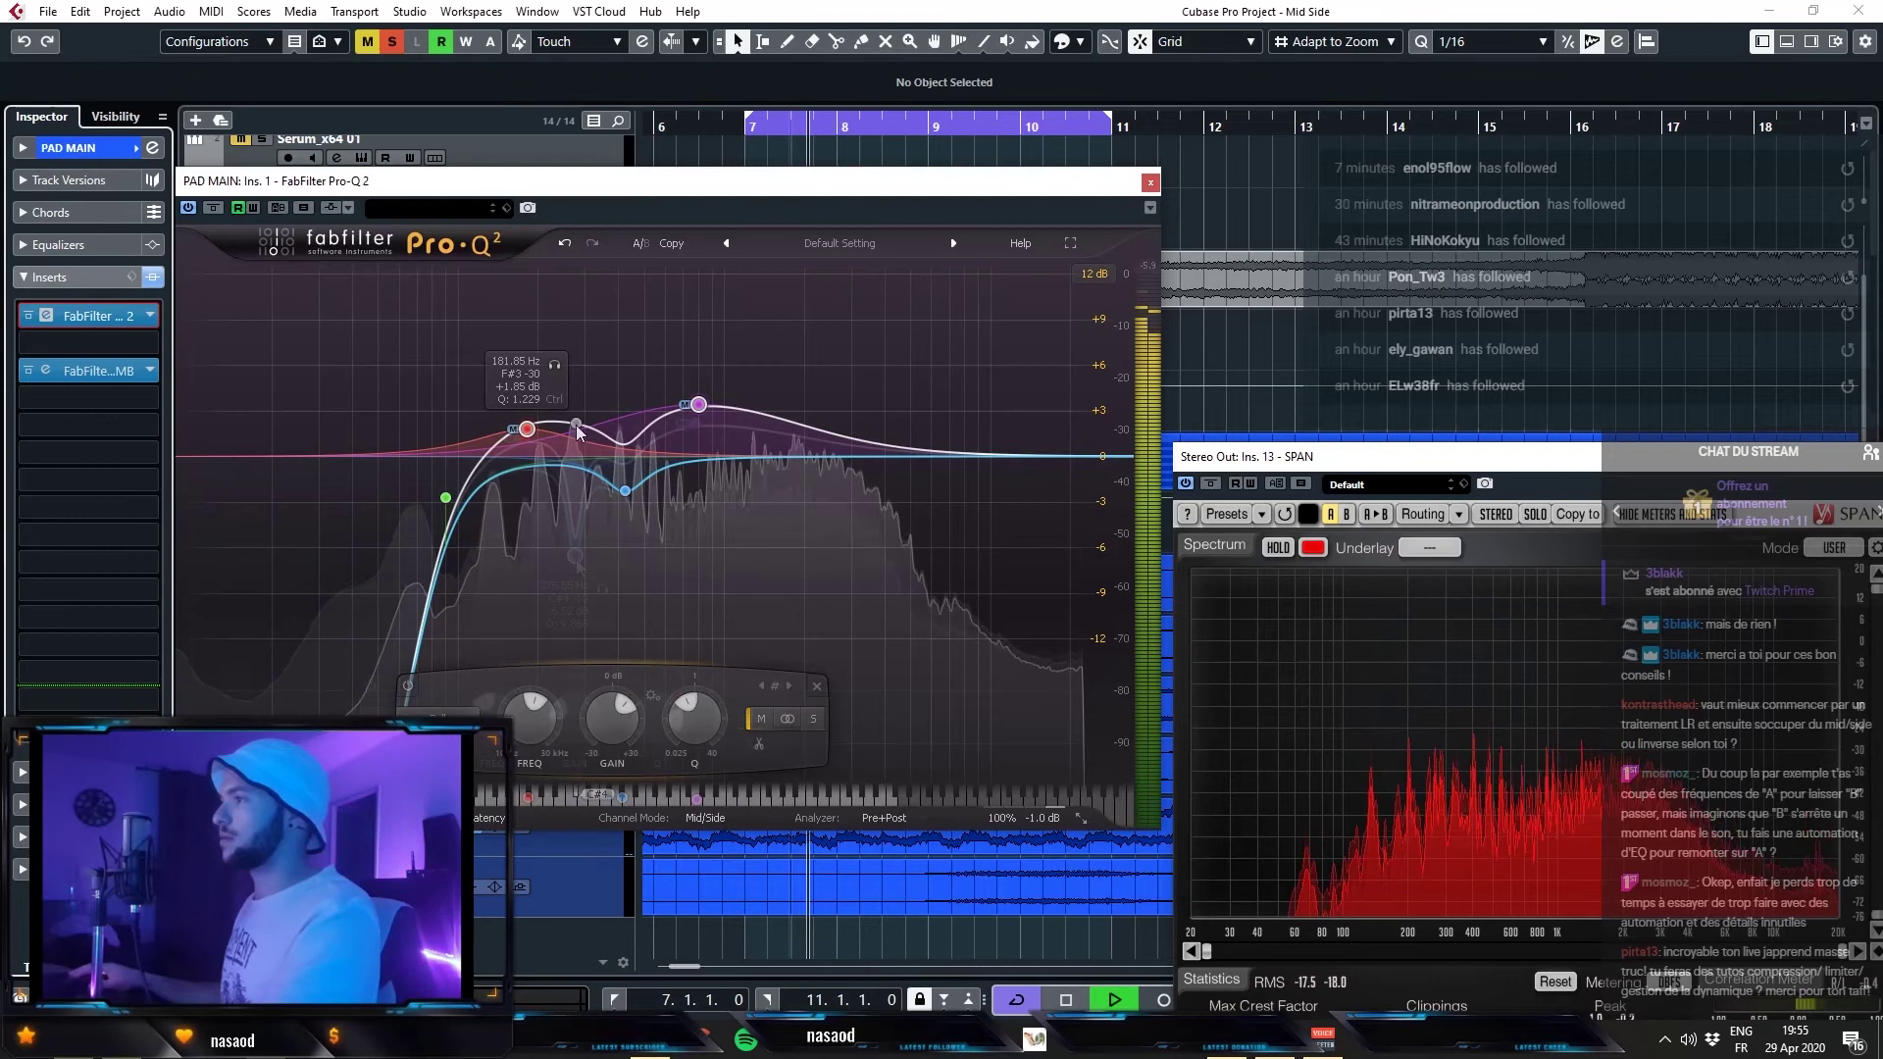
drag(530, 578, 617, 640)
key(space)
click(822, 685)
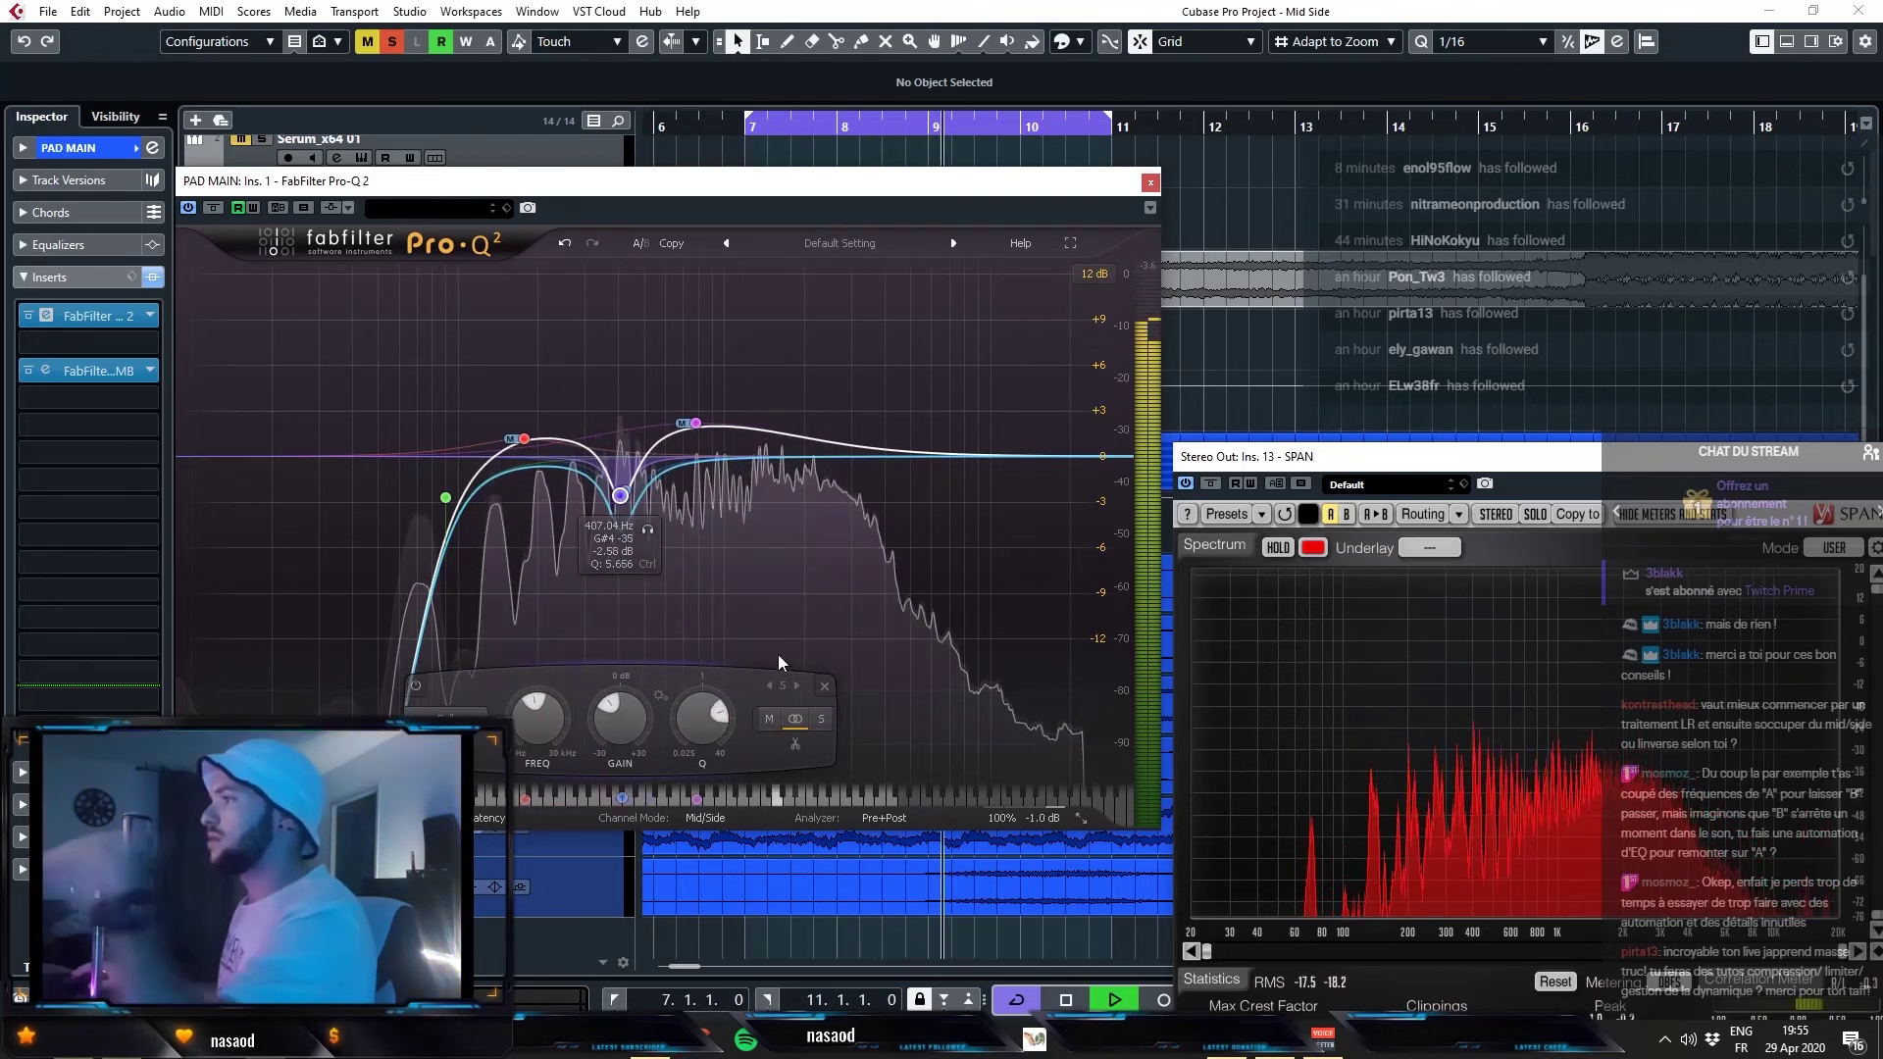
drag(625, 489, 629, 527)
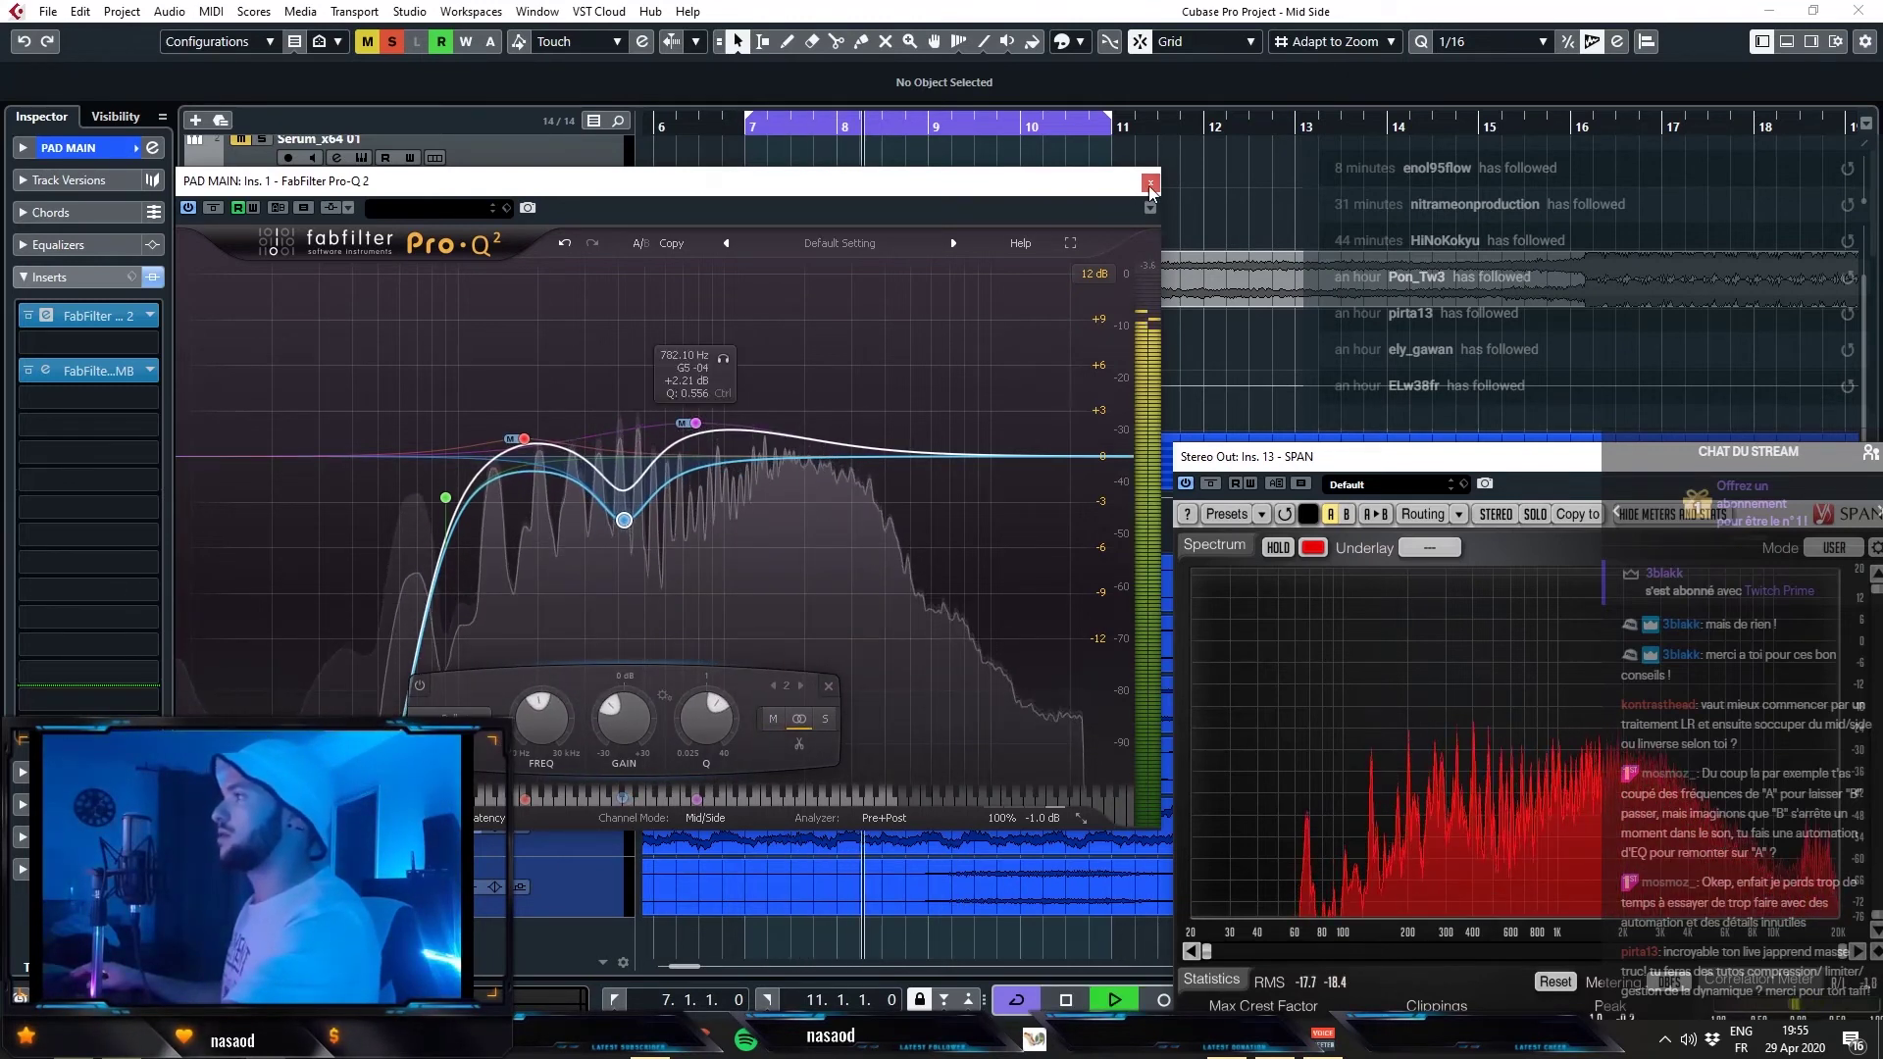
- Solo ROBOT SYNTH and Moupe PAD ATMOS instead of PAD MAIN and play the loop to check them together
click(216, 644)
click(272, 685)
key(space)
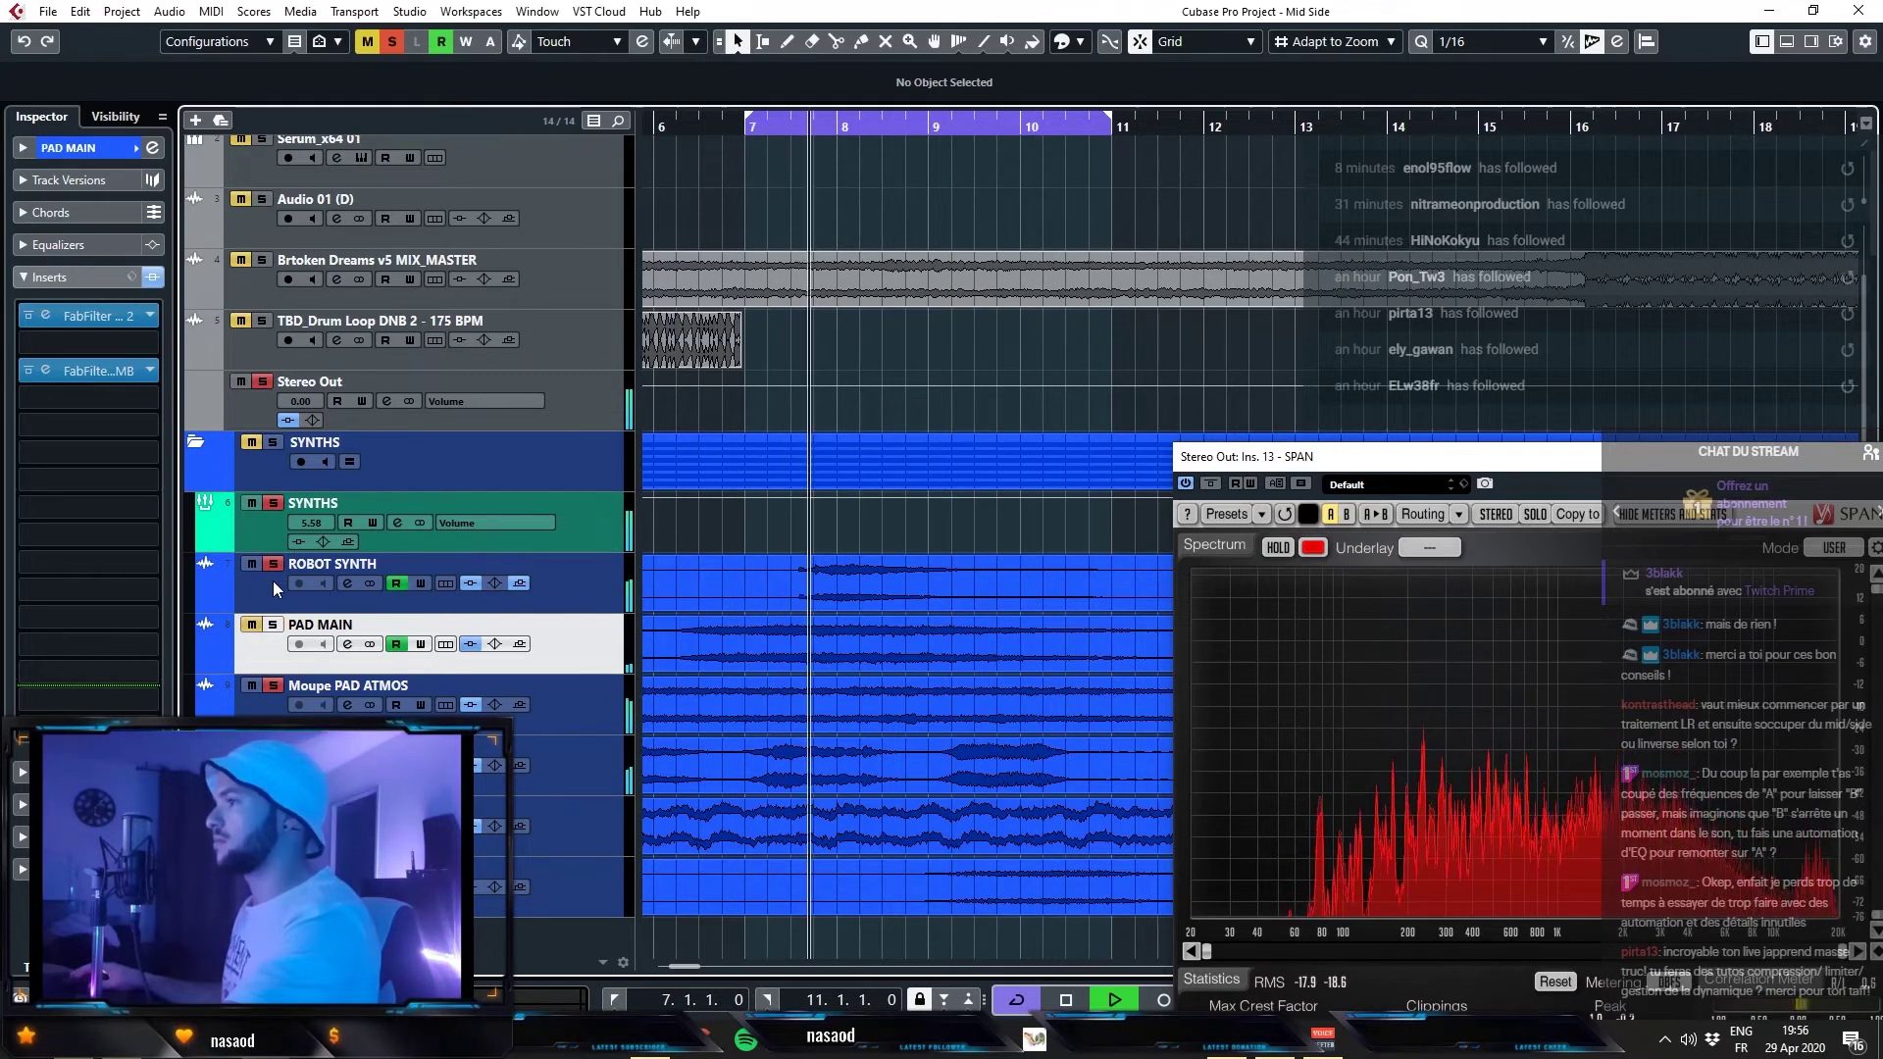
key(space)
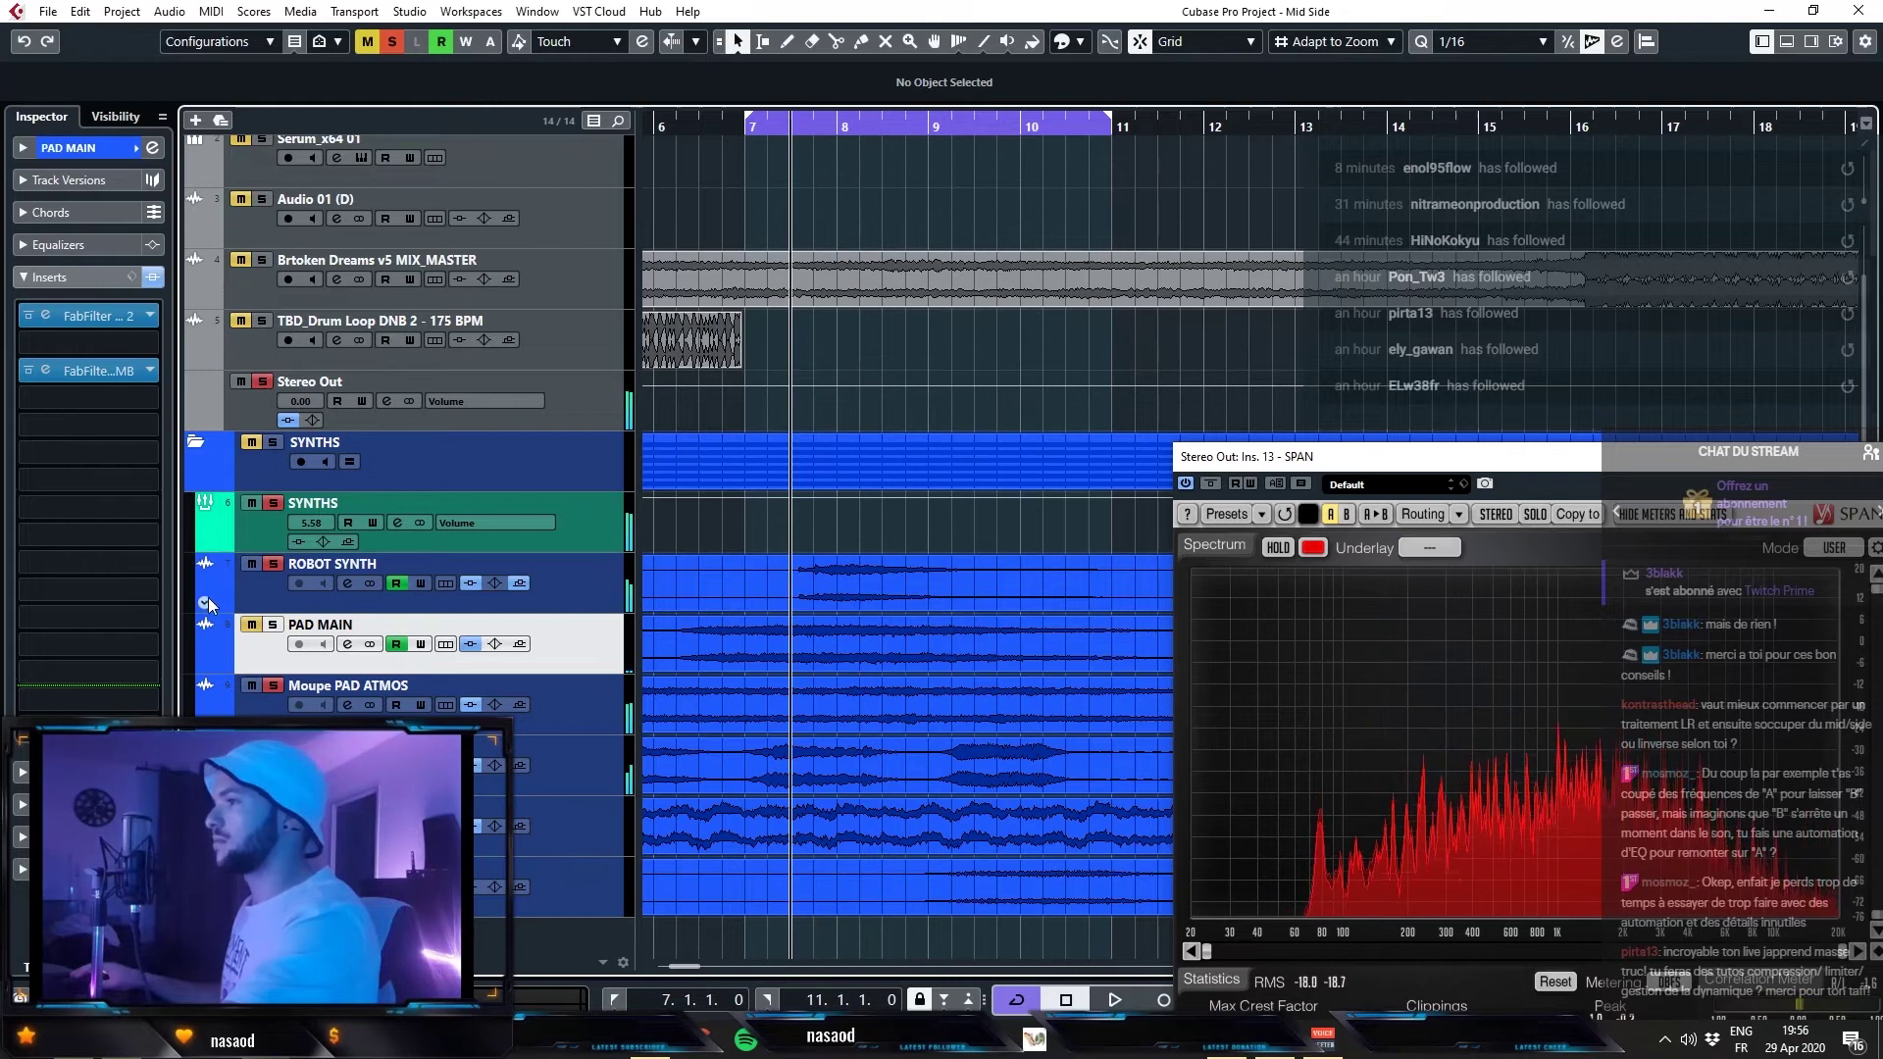
- Open ROBOT SYNTH's Pro-Q 2 and move its low cut to a higher frequency during playback
key(Up)
click(93, 342)
key(space)
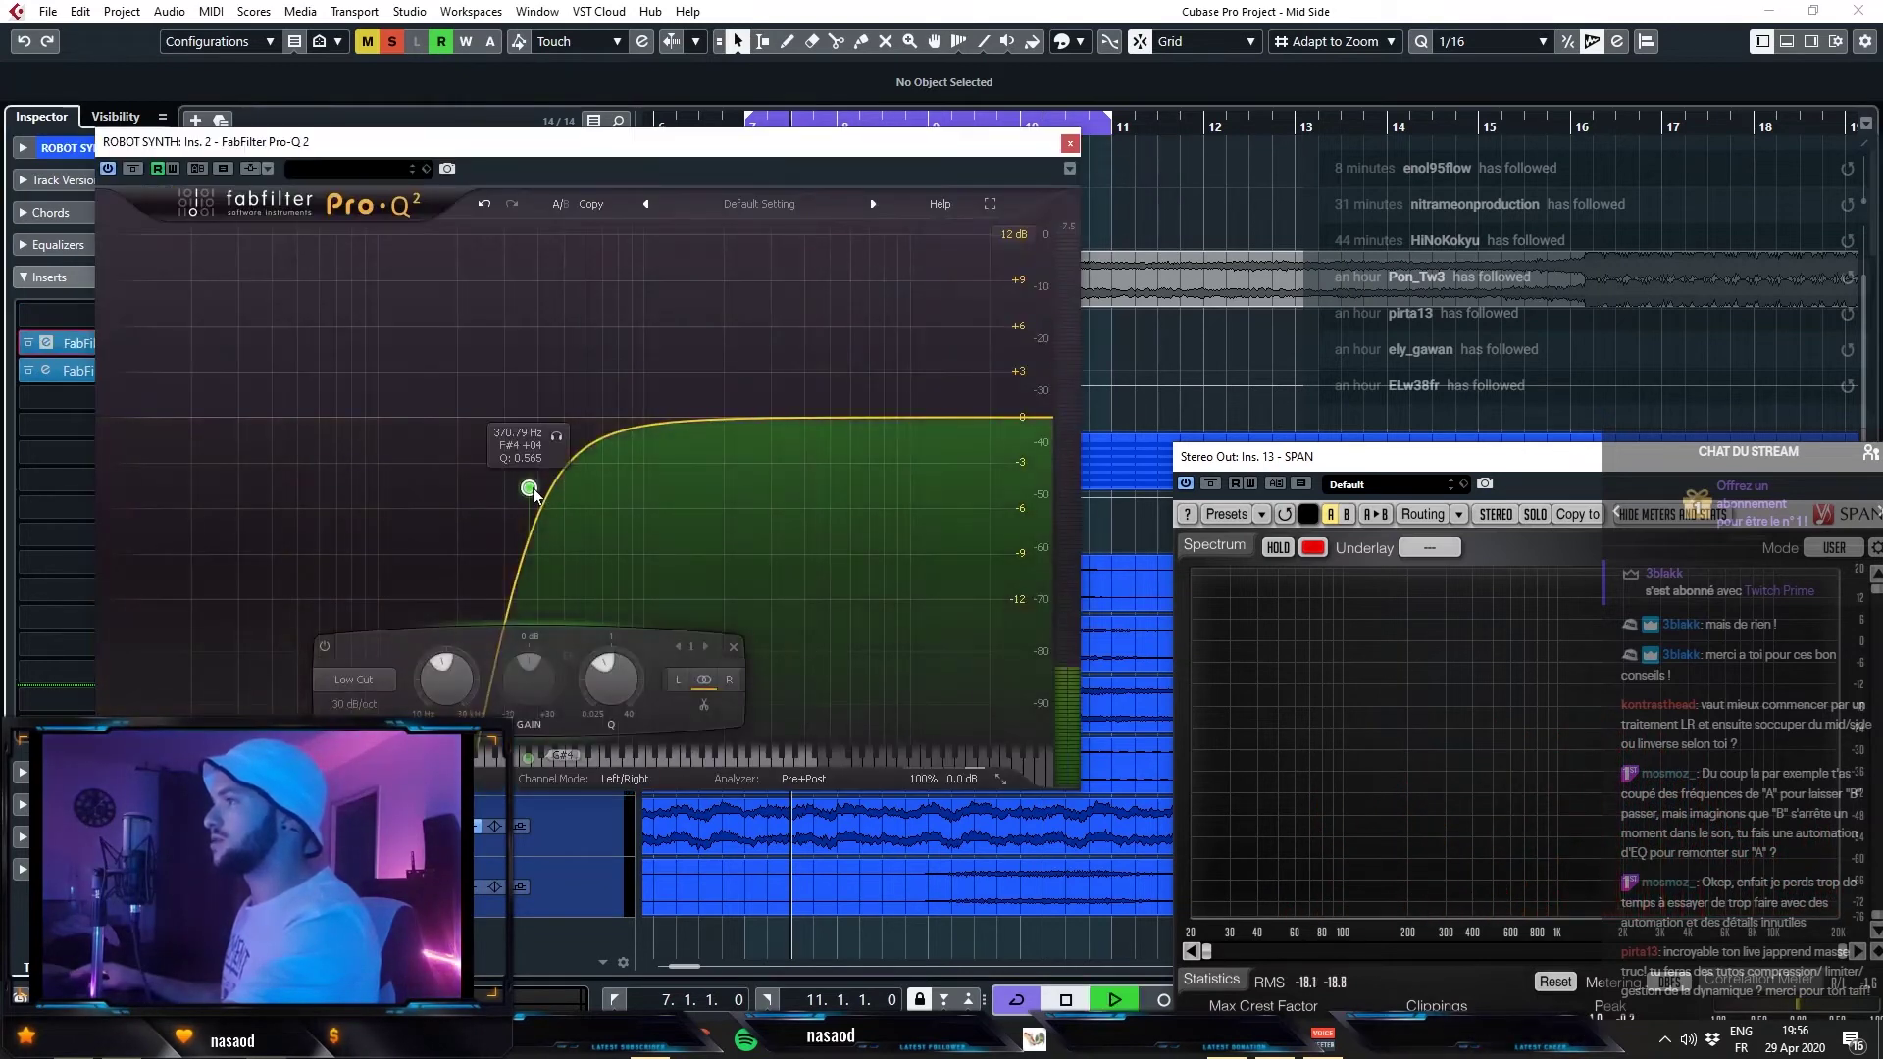
drag(543, 503, 569, 515)
- Add a narrow cut of about -4.4 dB near 1165 Hz and a +2.84 dB high shelf at 3012.5 Hz to ROBOT SYNTH's EQ
drag(643, 420, 661, 512)
scroll(652, 371, up, 3)
scroll(661, 512, up, 2)
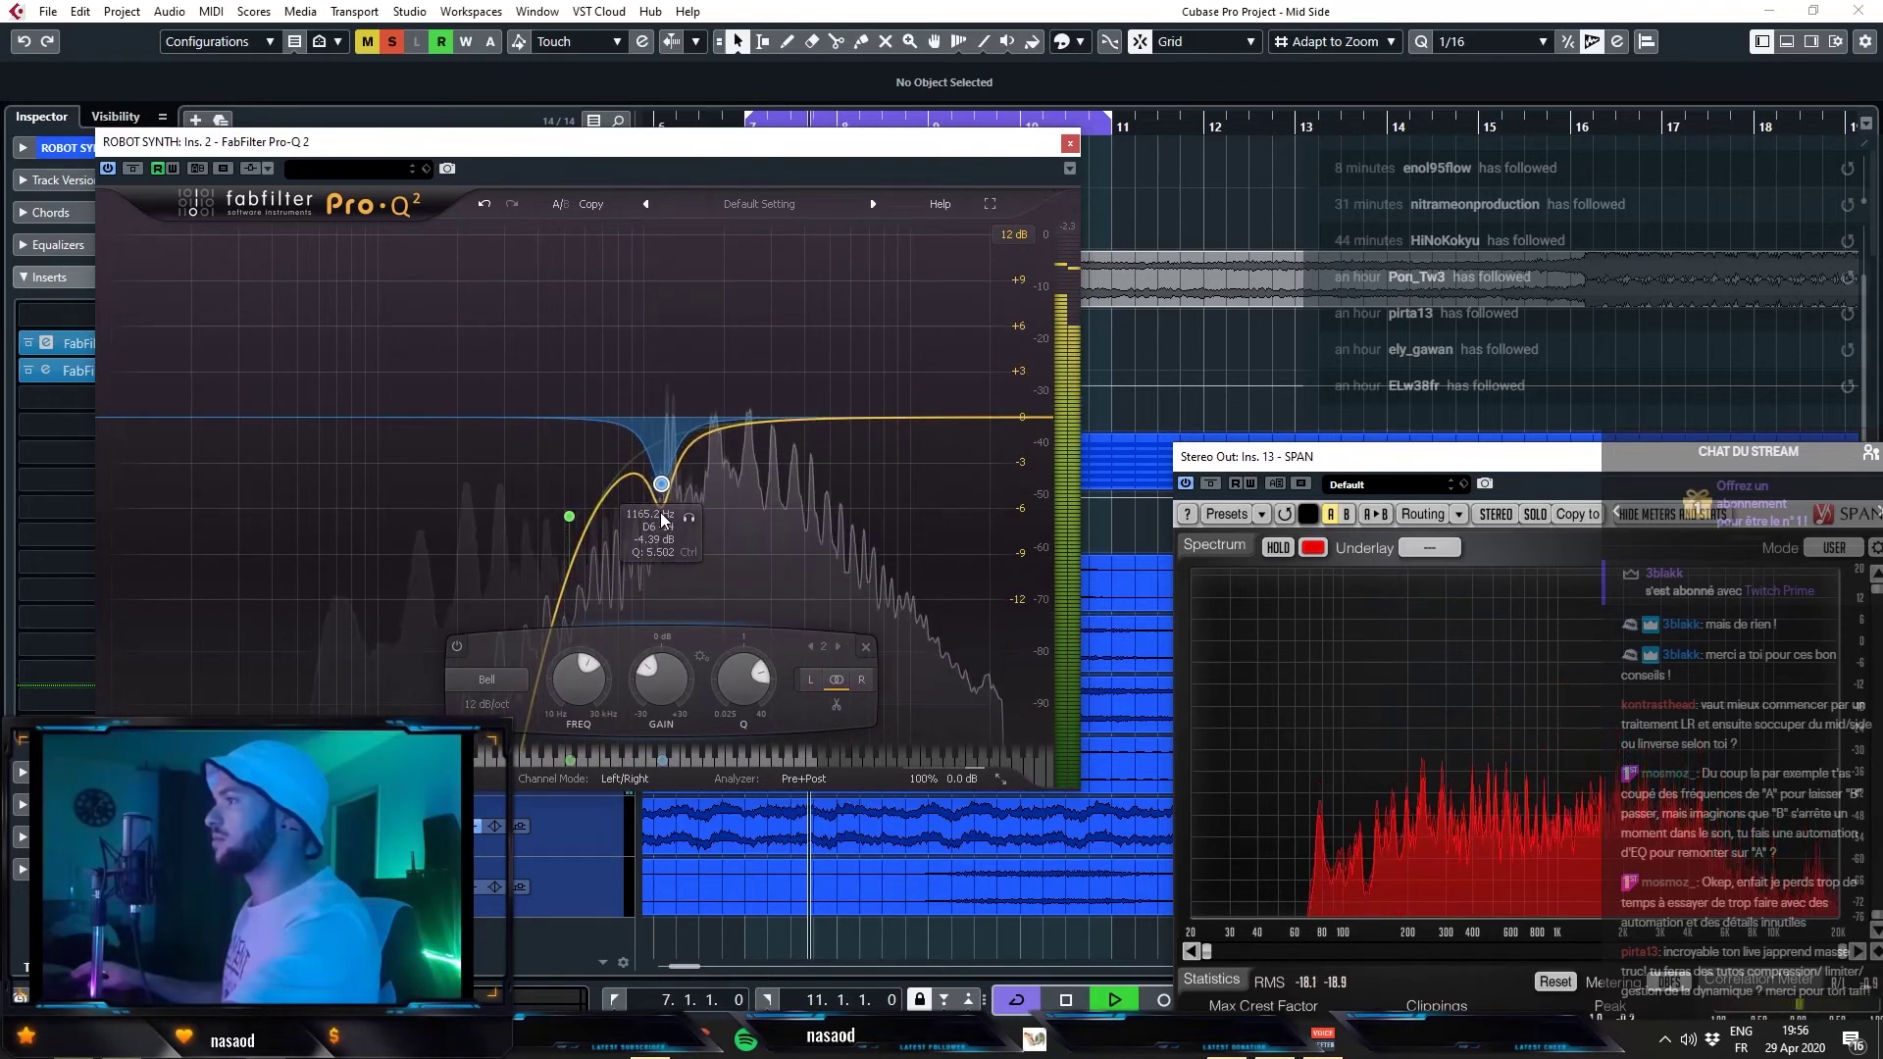
drag(1040, 420, 773, 385)
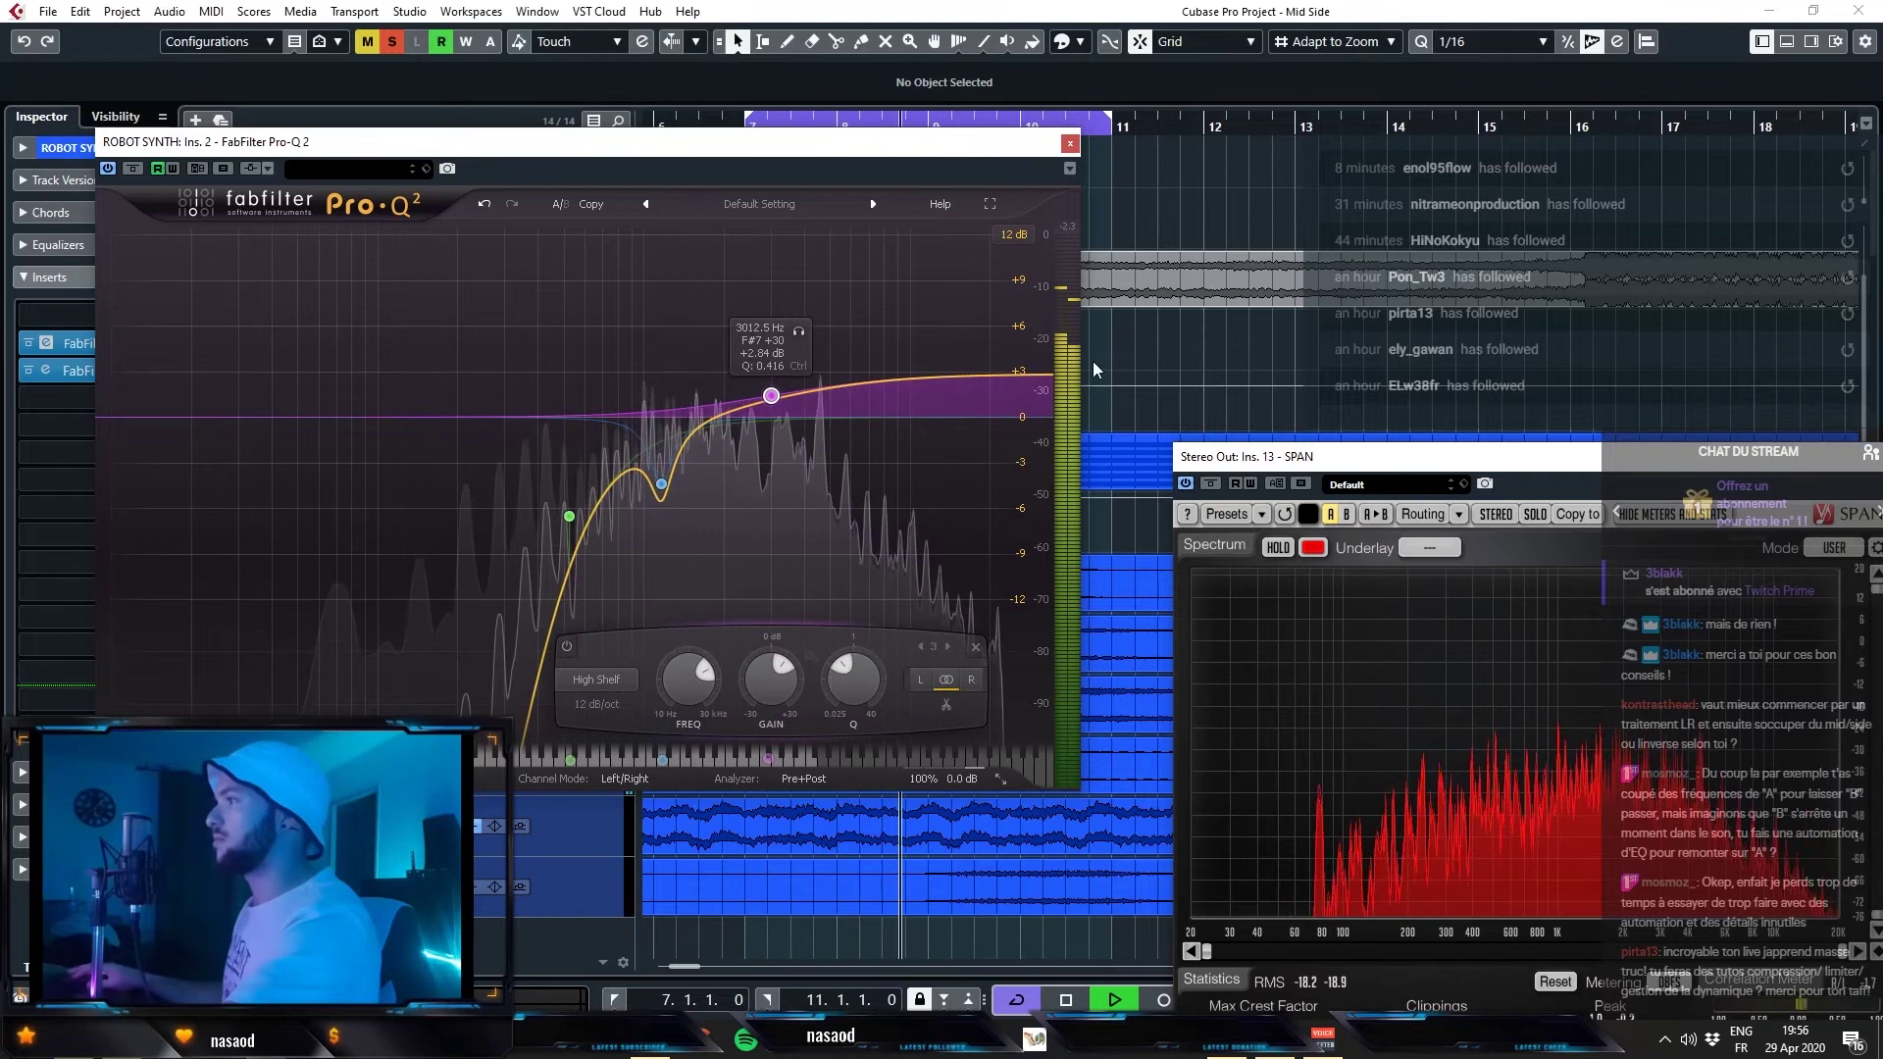
click(1069, 145)
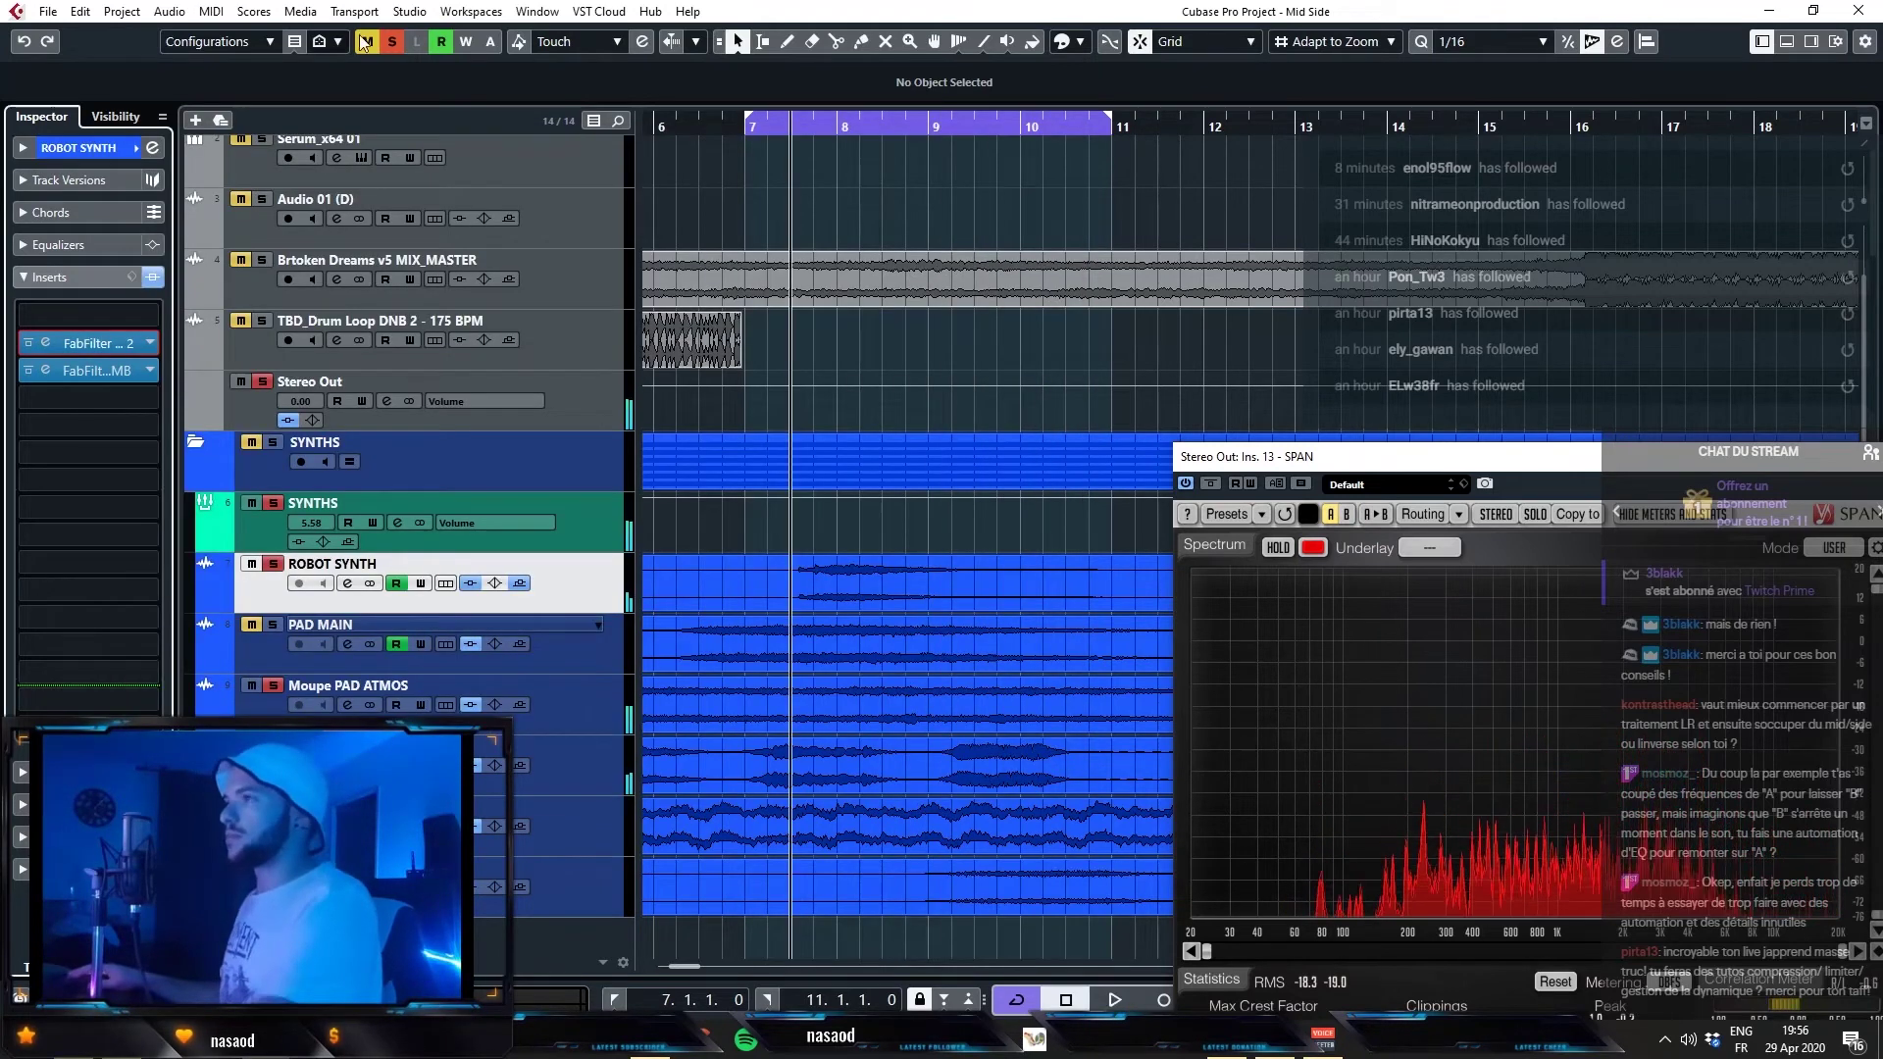
- Clear all solos and play the loop to check the full synth mix in SPAN
click(391, 42)
key(space)
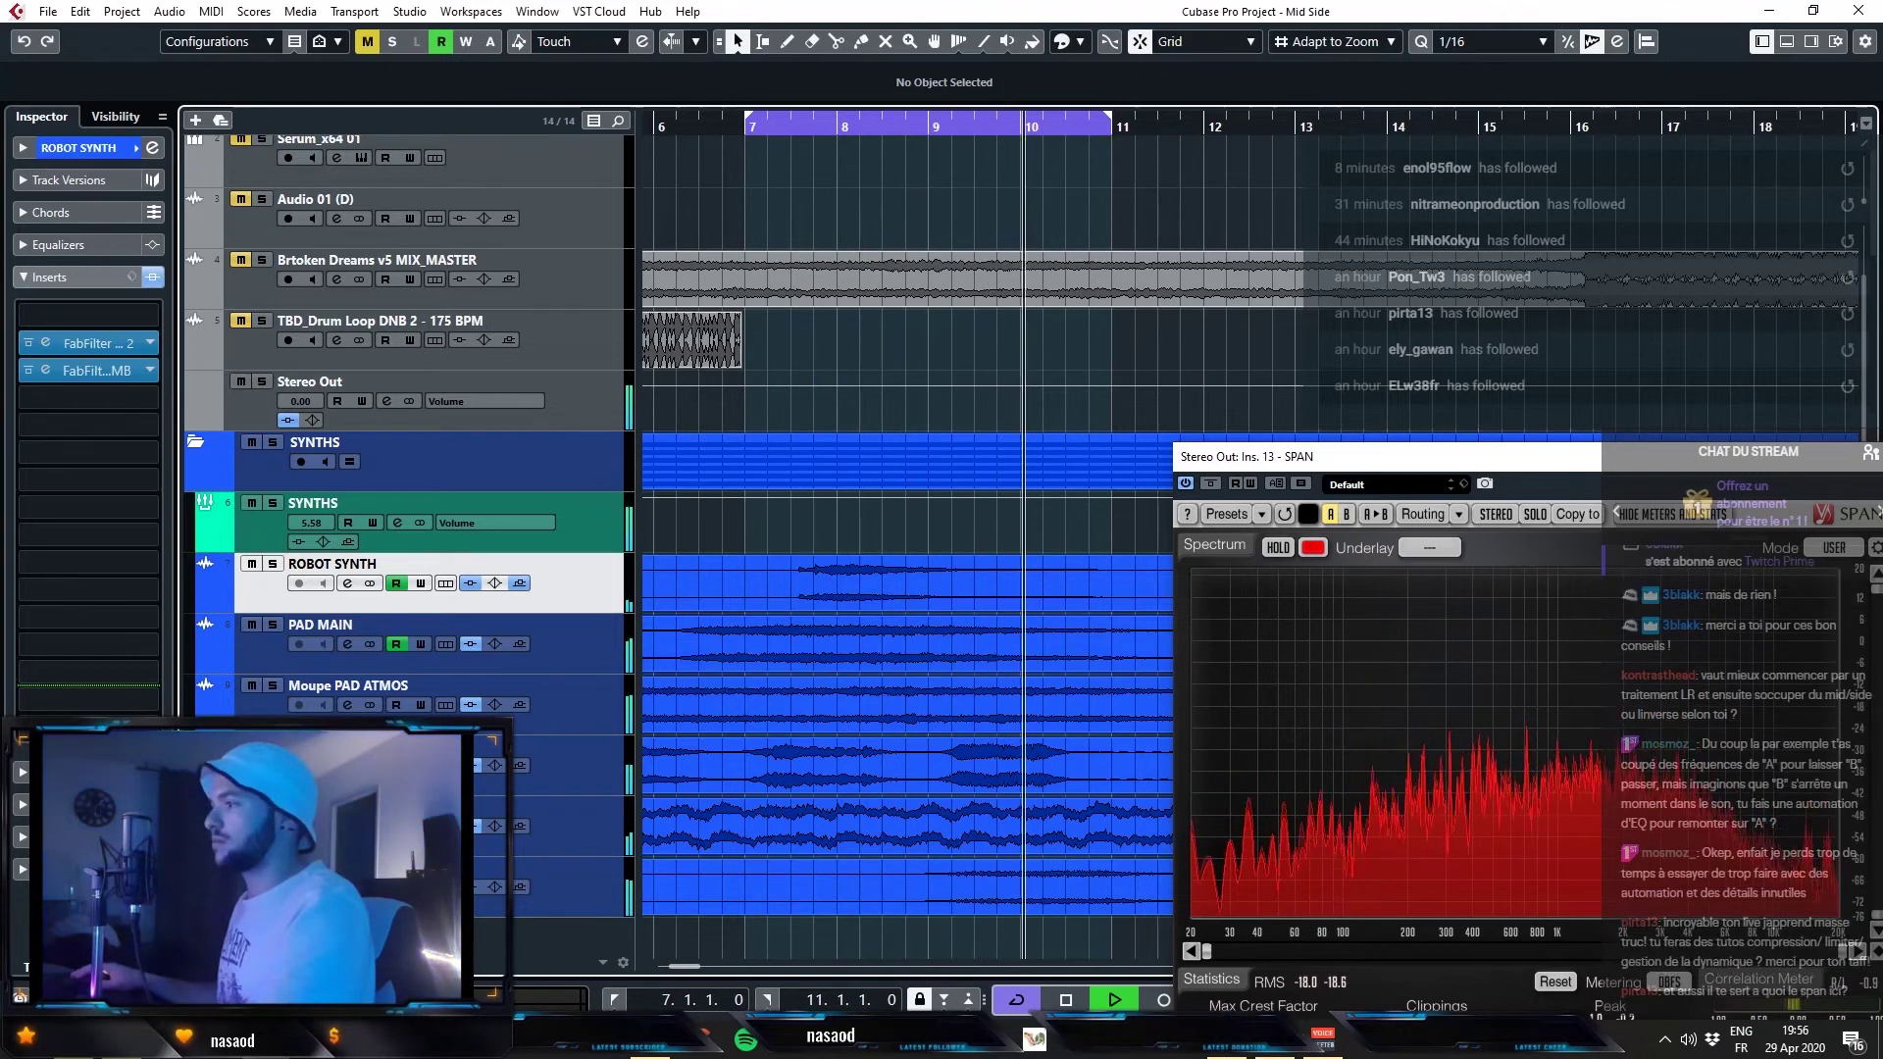
key(space)
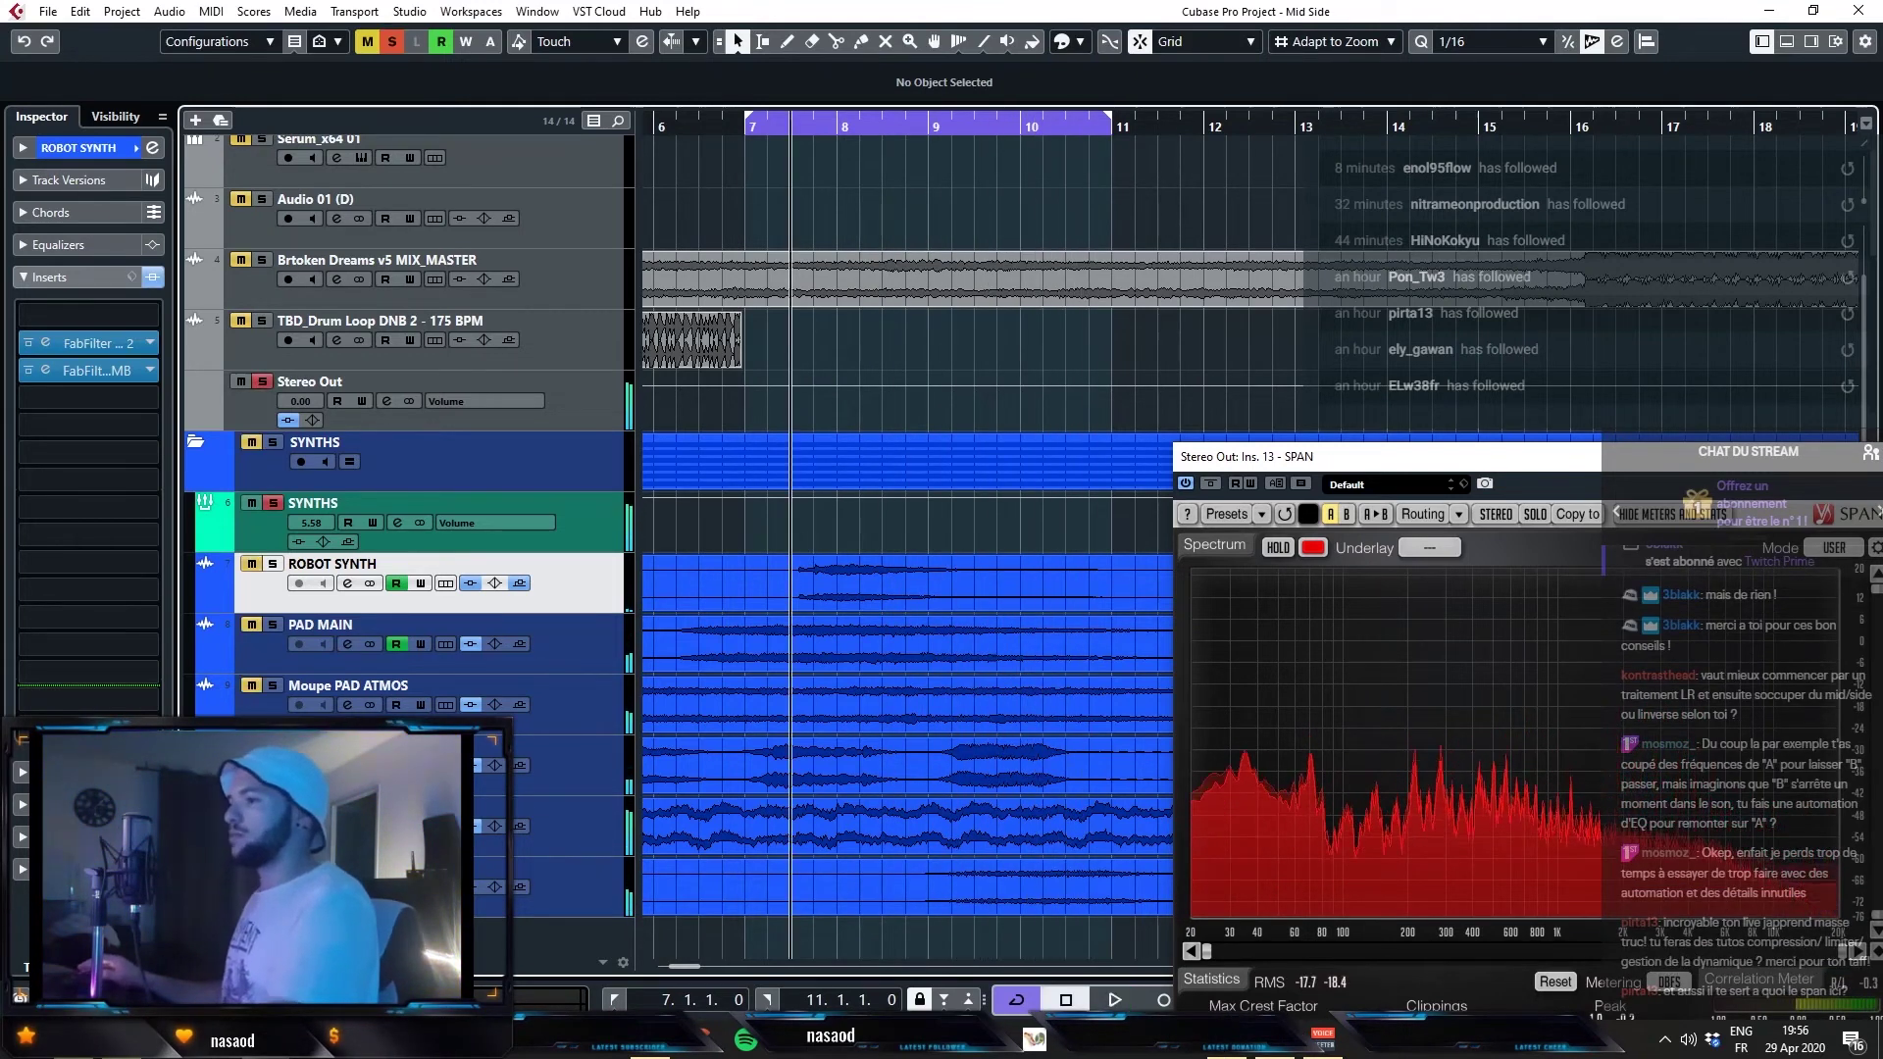
- Select the Moupe TENSION SYNTH track and open its Pro-Q 2
click(295, 815)
click(88, 371)
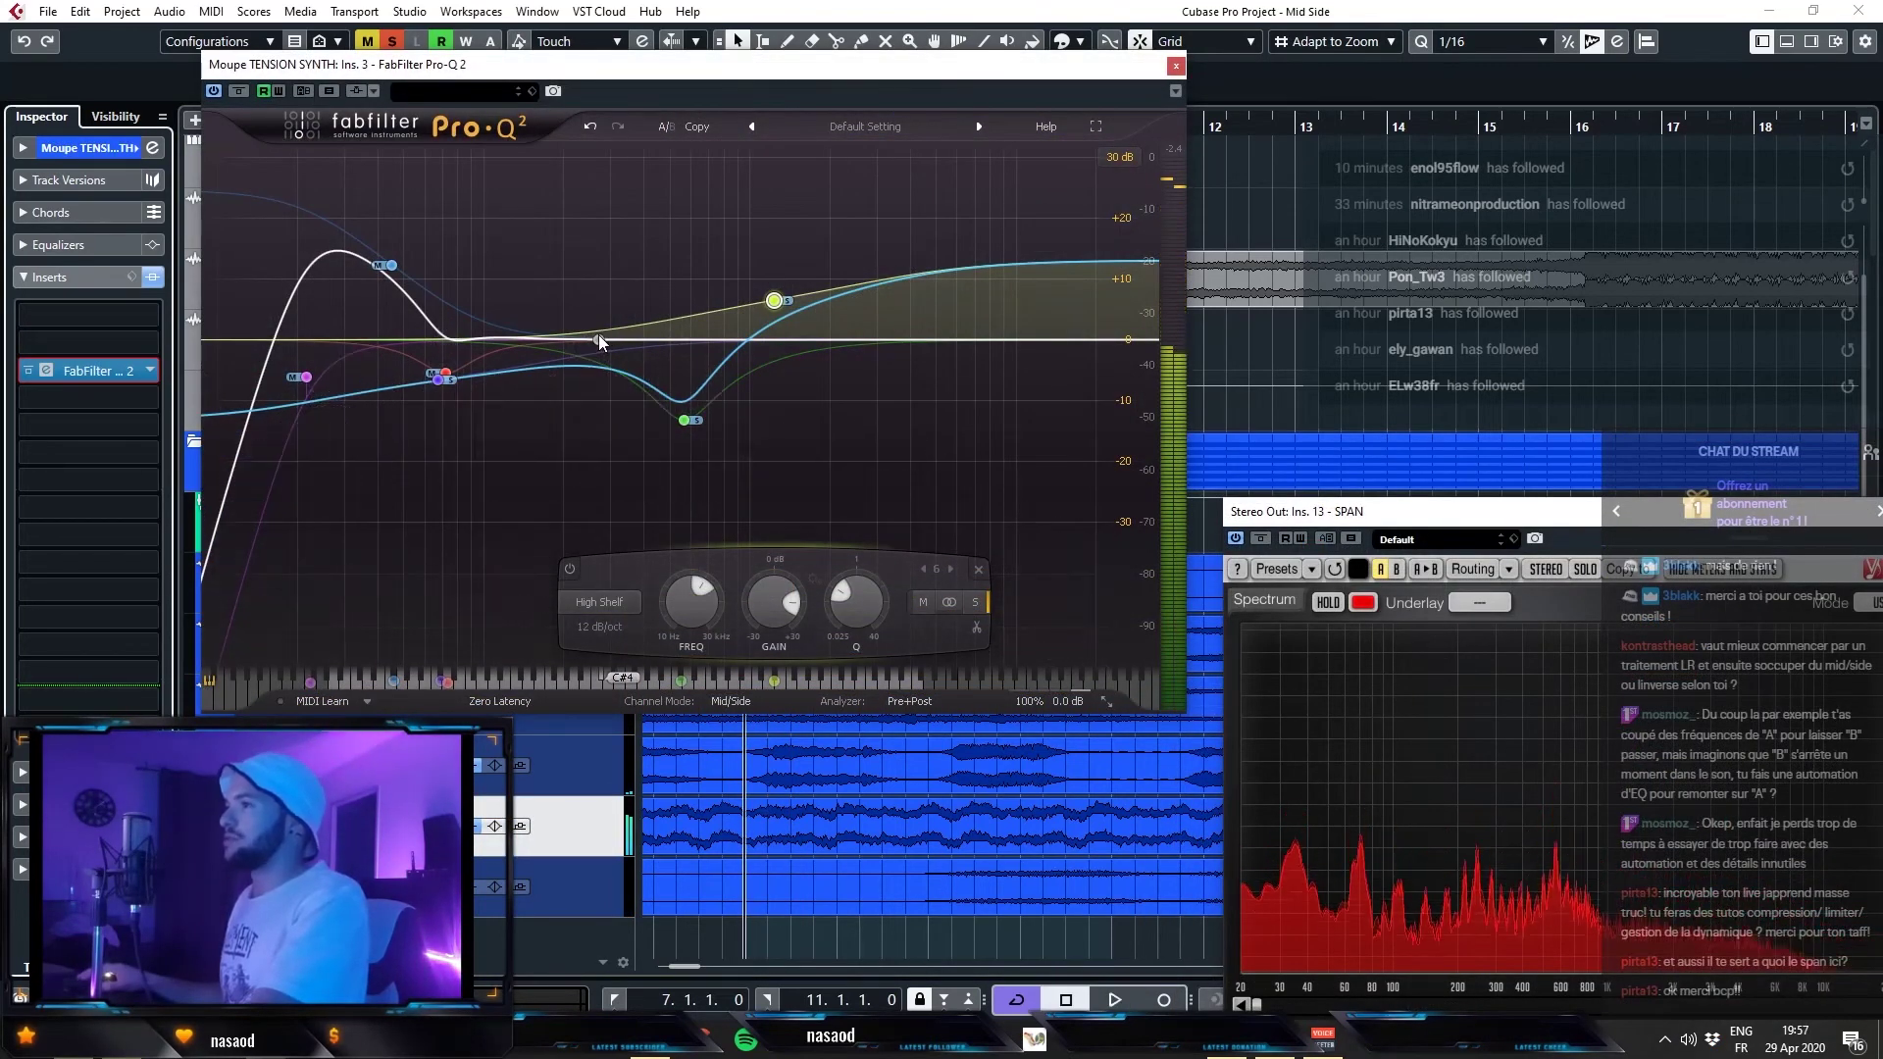
- During playback, add a mid-channel bell cut of about -9.6 dB near 247 Hz to Moupe TENSION SYNTH's EQ
key(space)
drag(600, 342, 589, 400)
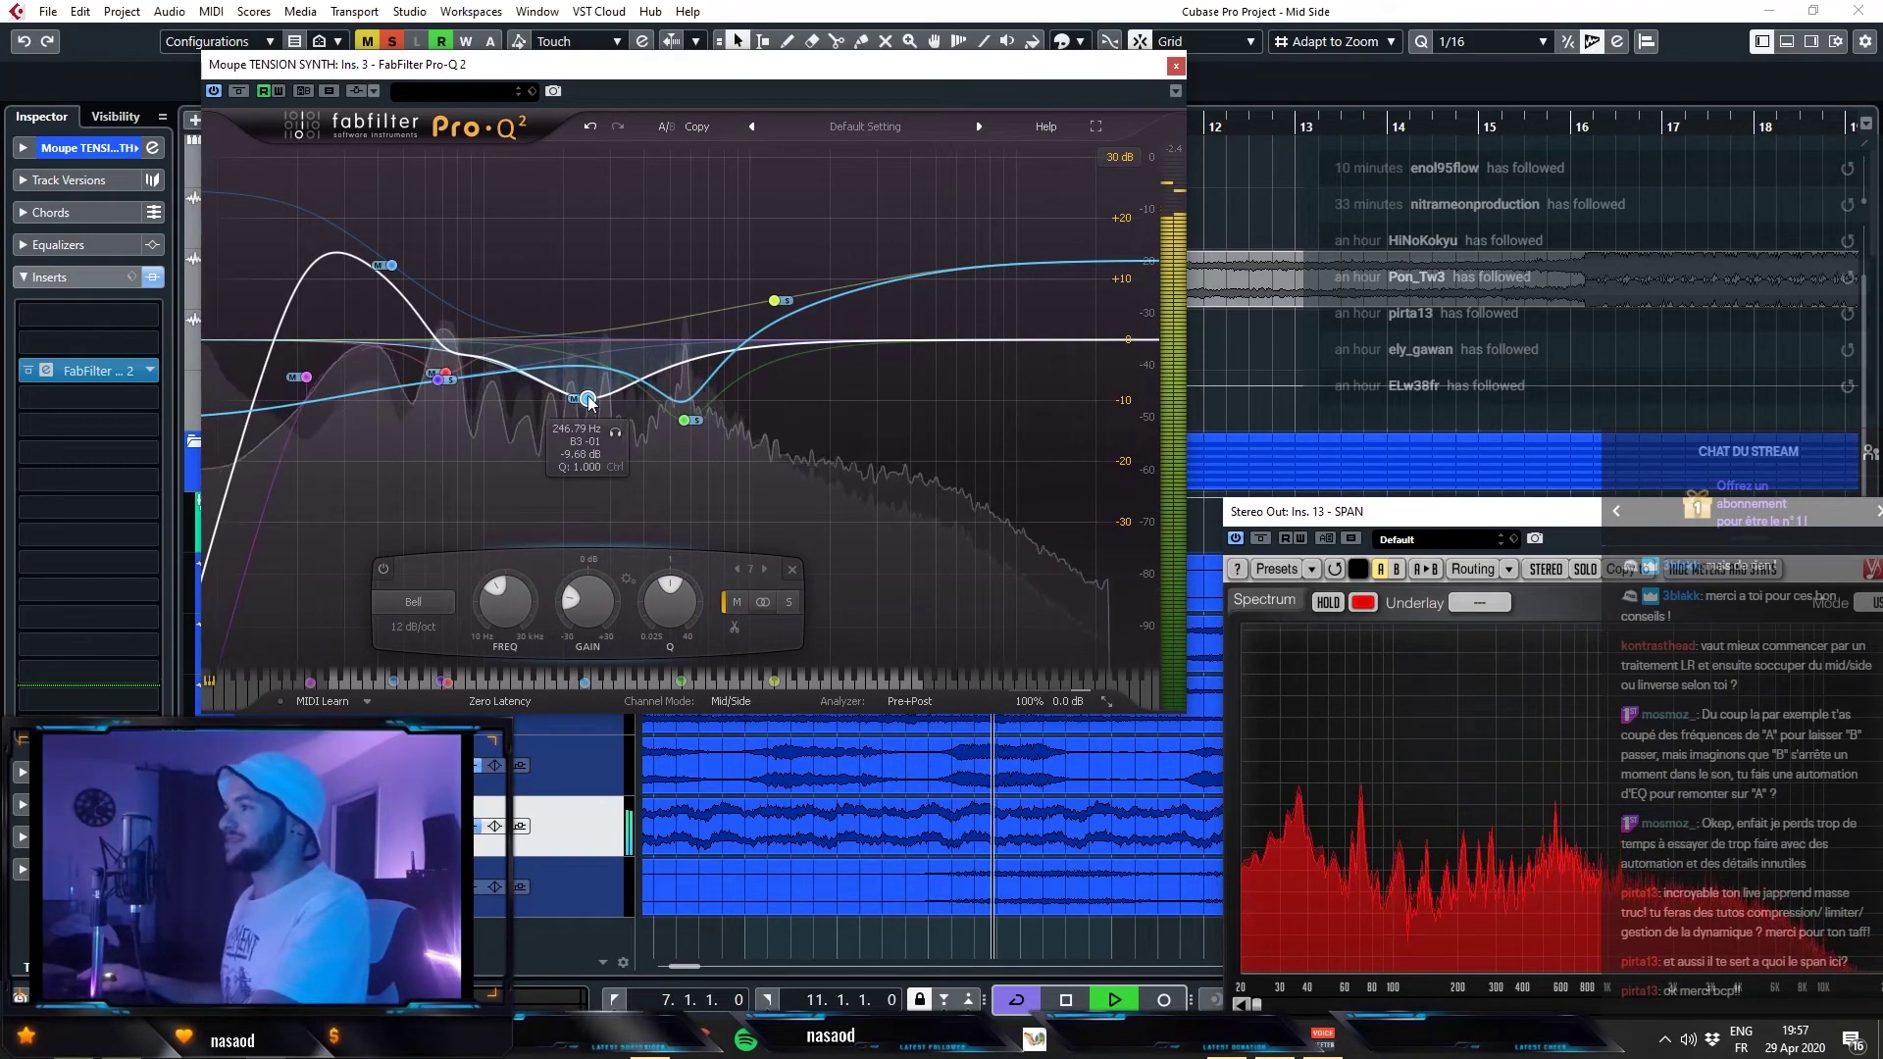
key(Escape)
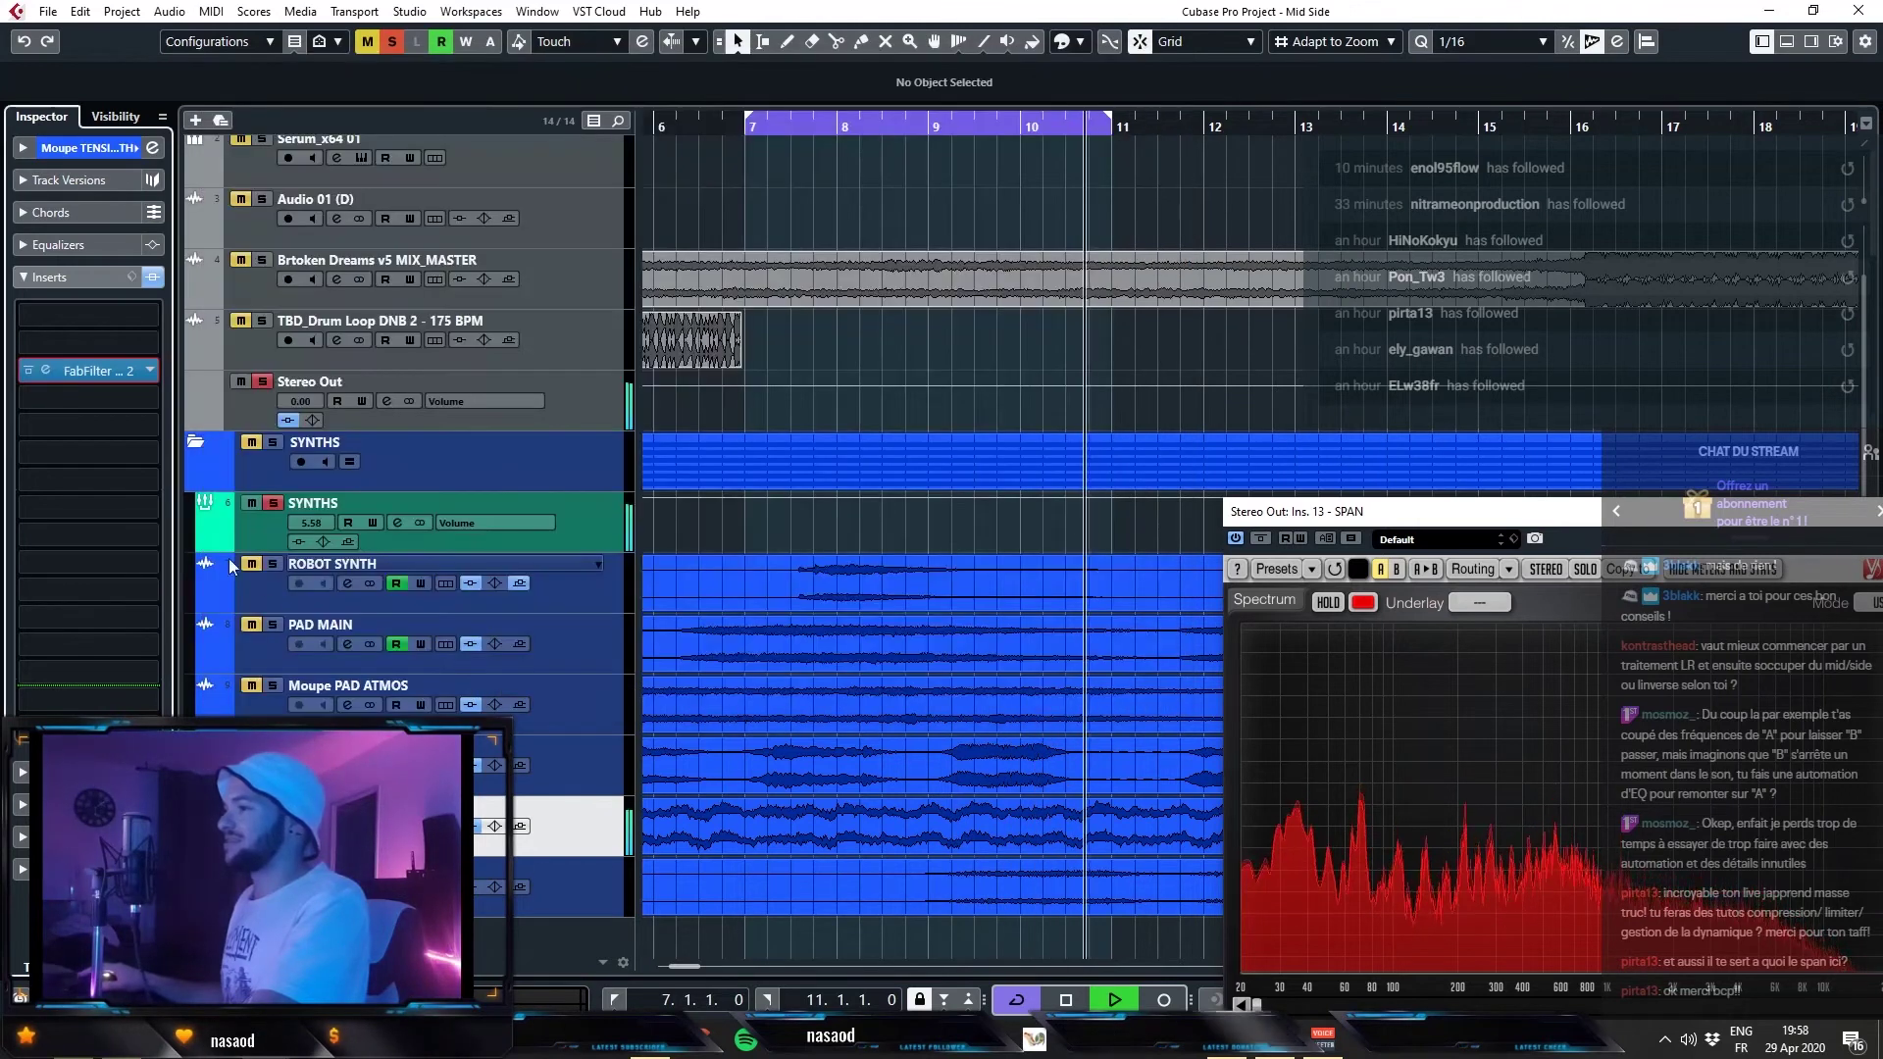
- Add Moupe PAD ATMOS, PAD MAIN and ROBOT SYNTH to the soloed tracks one by one, and clear all solos to hear the full mix
click(271, 685)
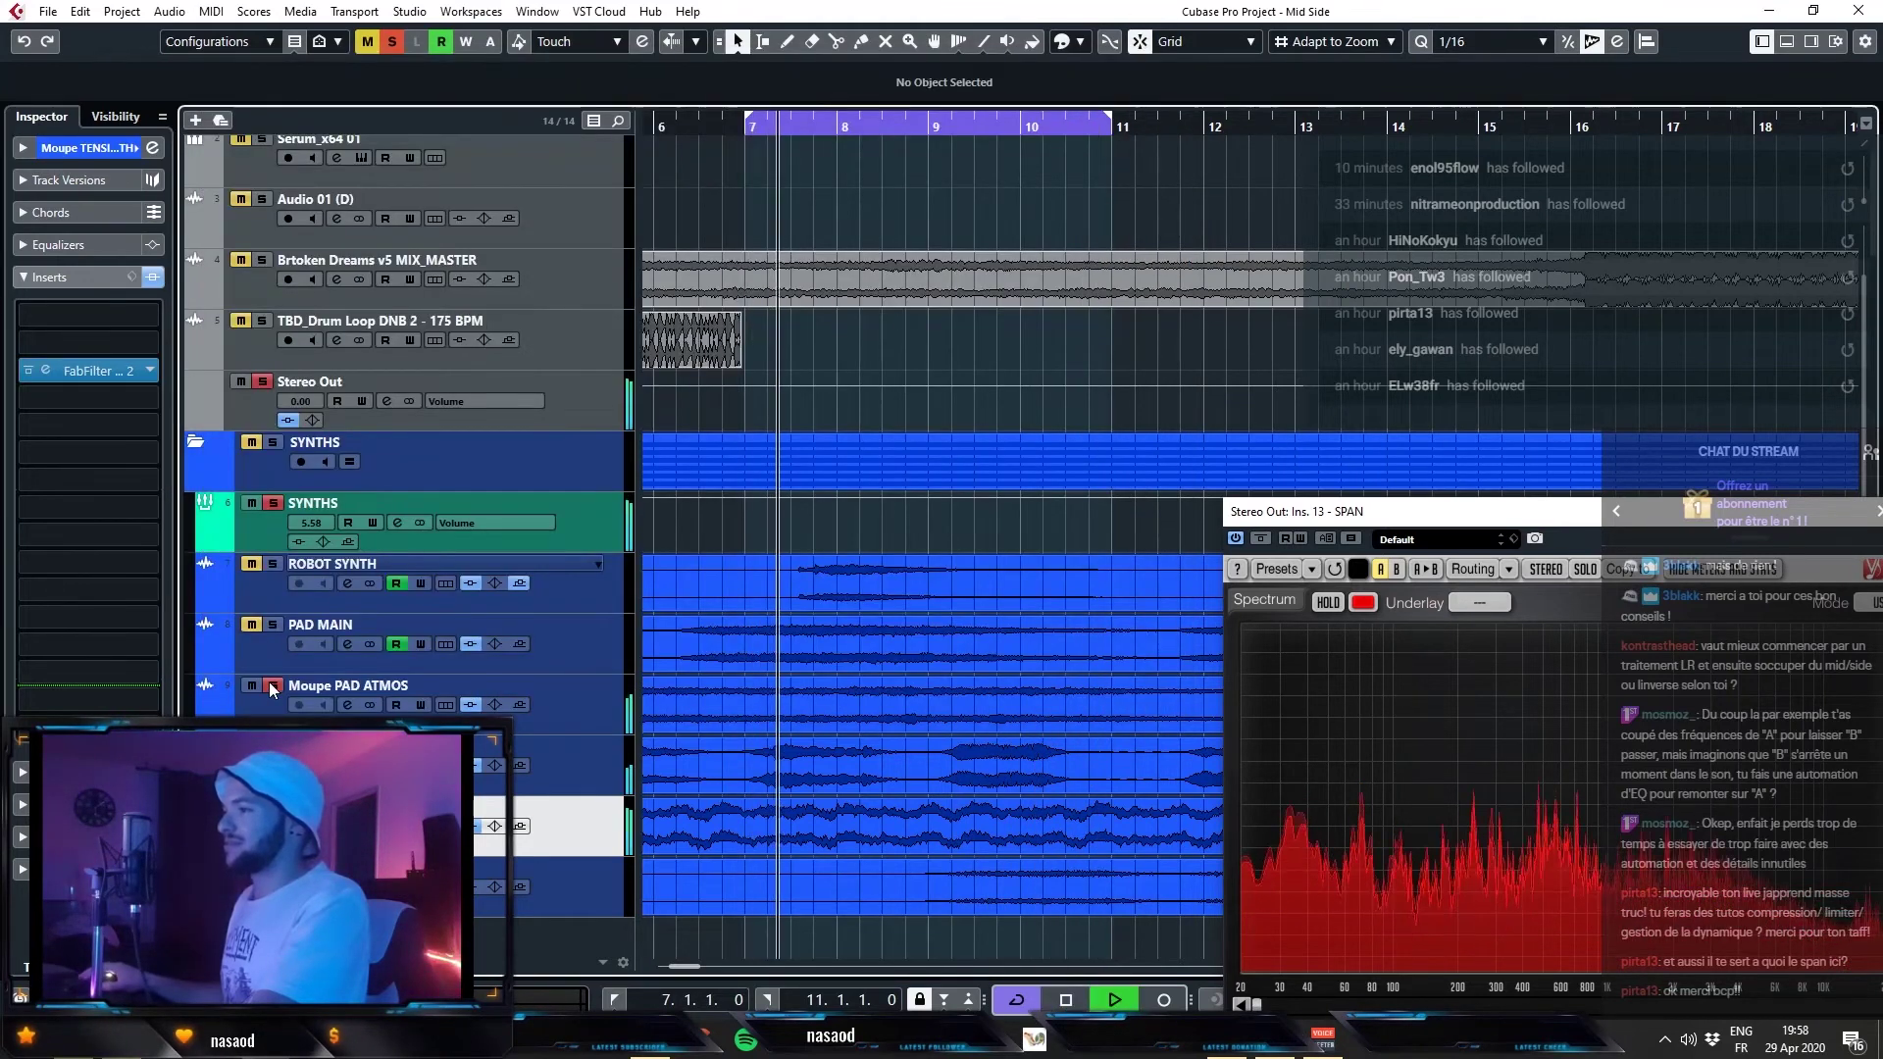
click(271, 624)
click(273, 564)
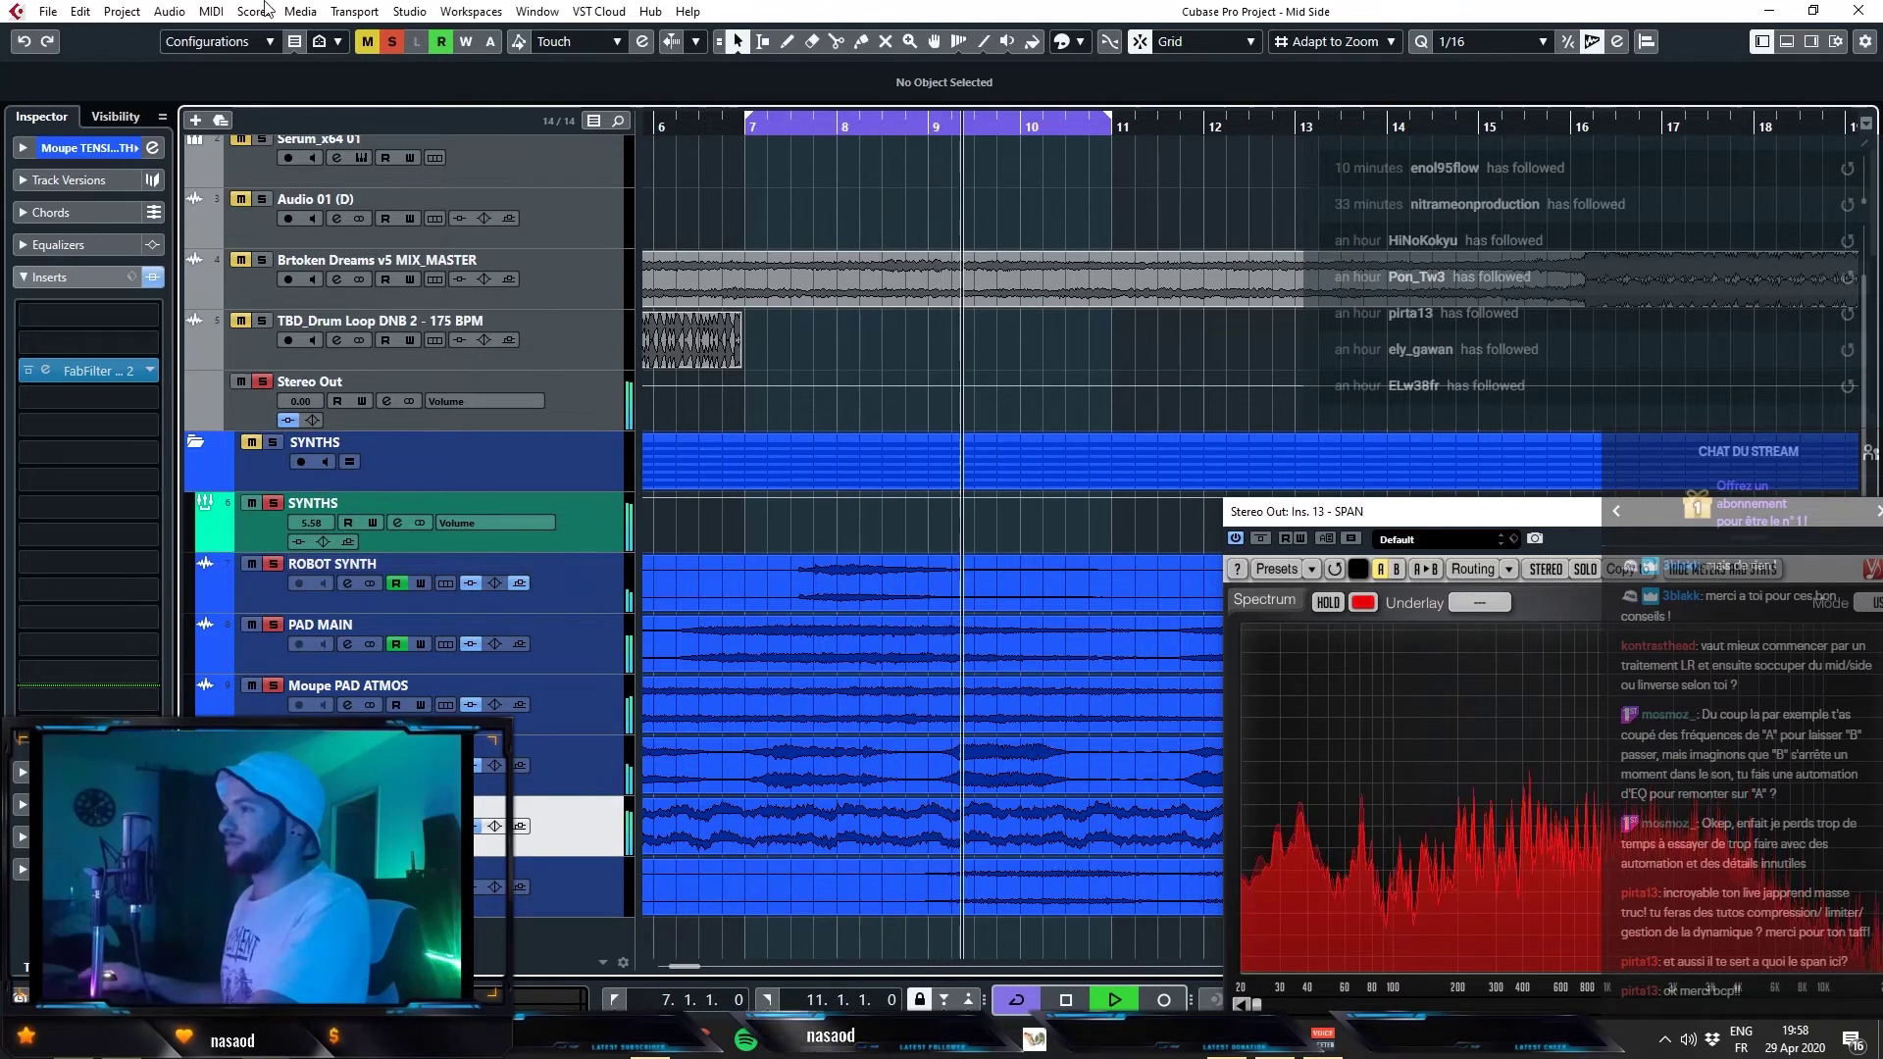
click(393, 41)
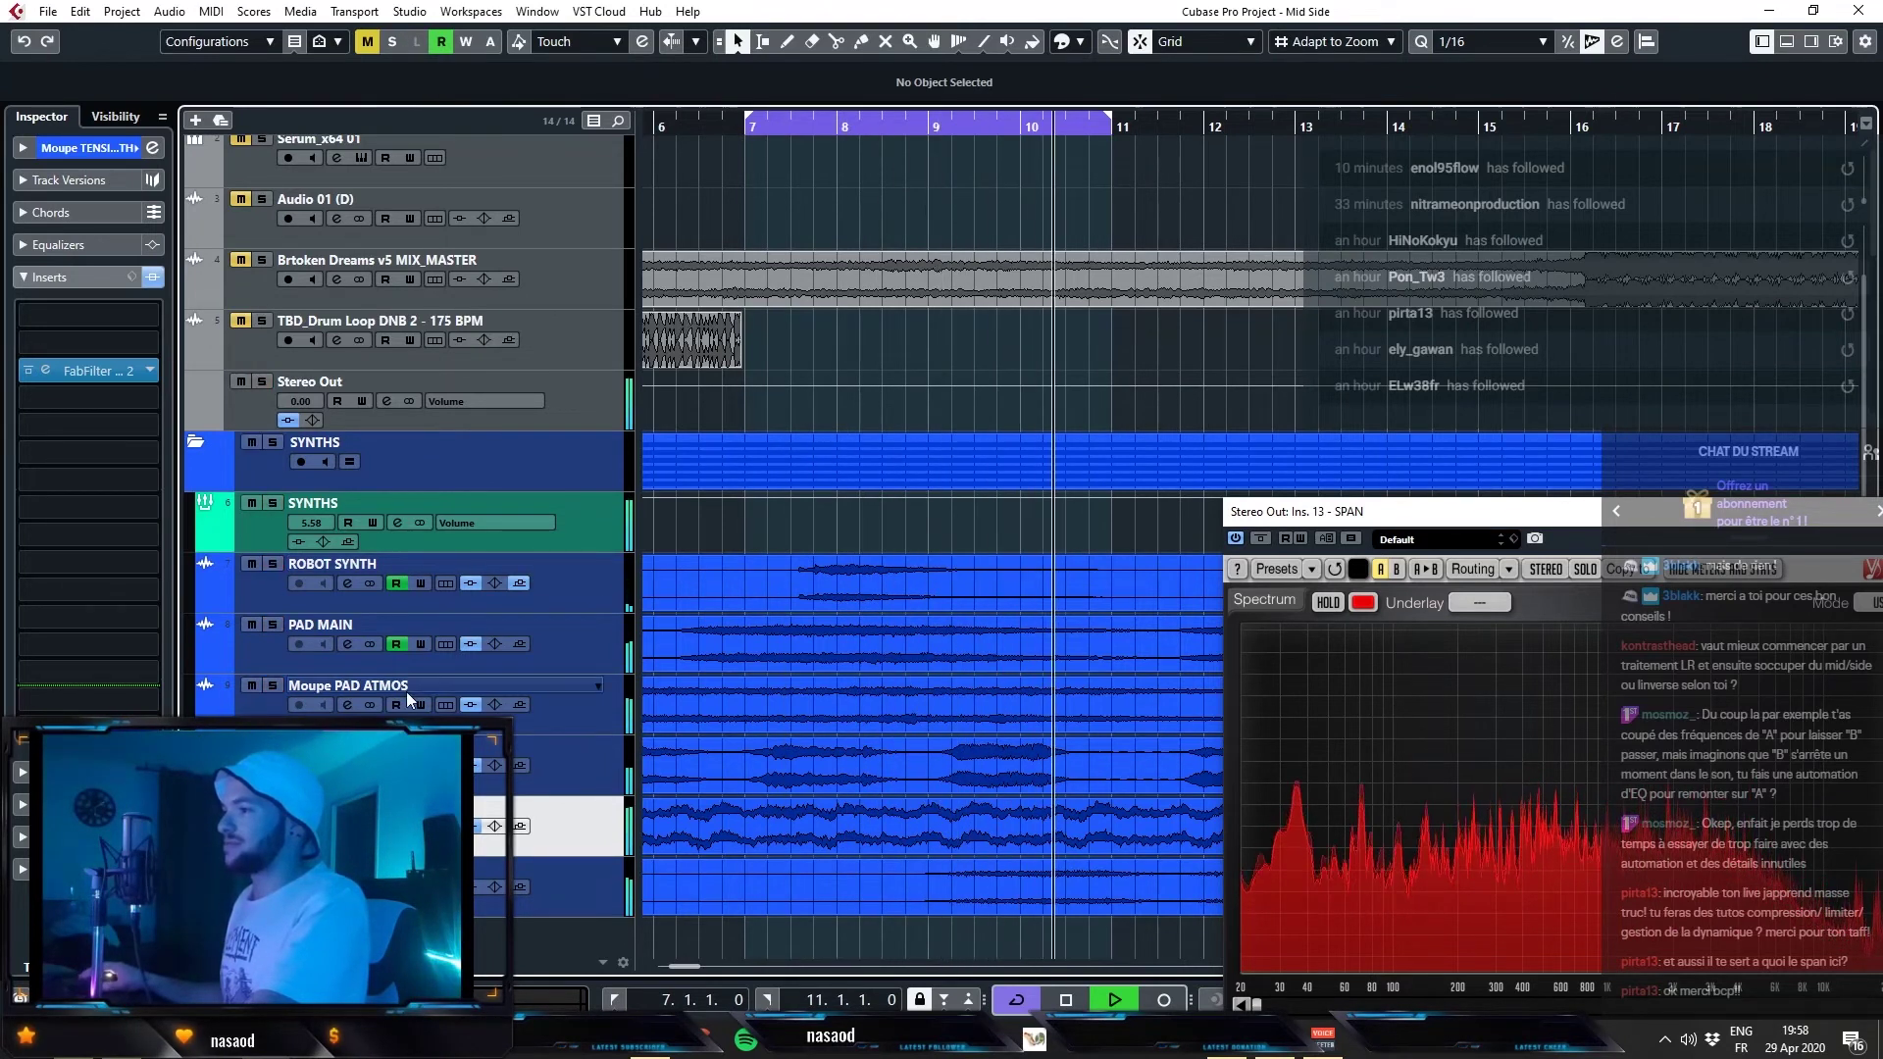
key(space)
- Set the output level of PAD MAIN's Pro-Q 2 to -1.0 dB
click(327, 627)
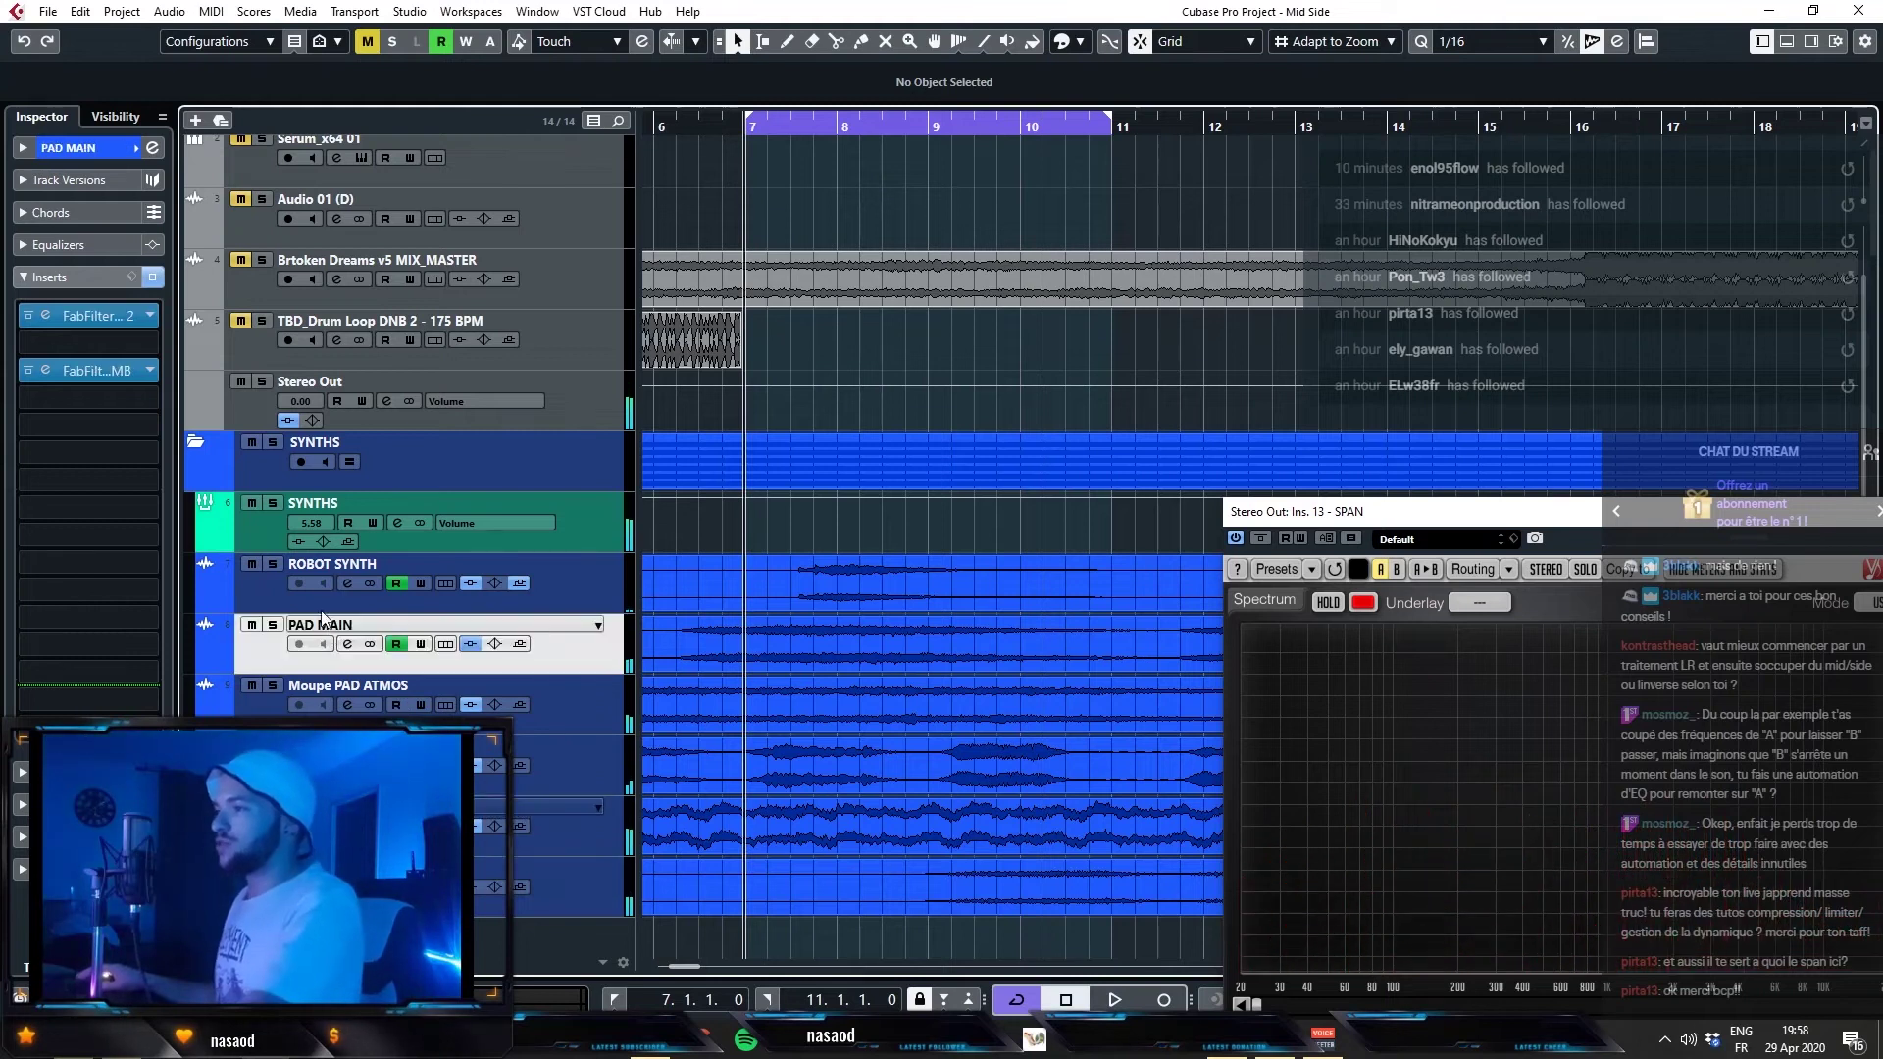
click(111, 314)
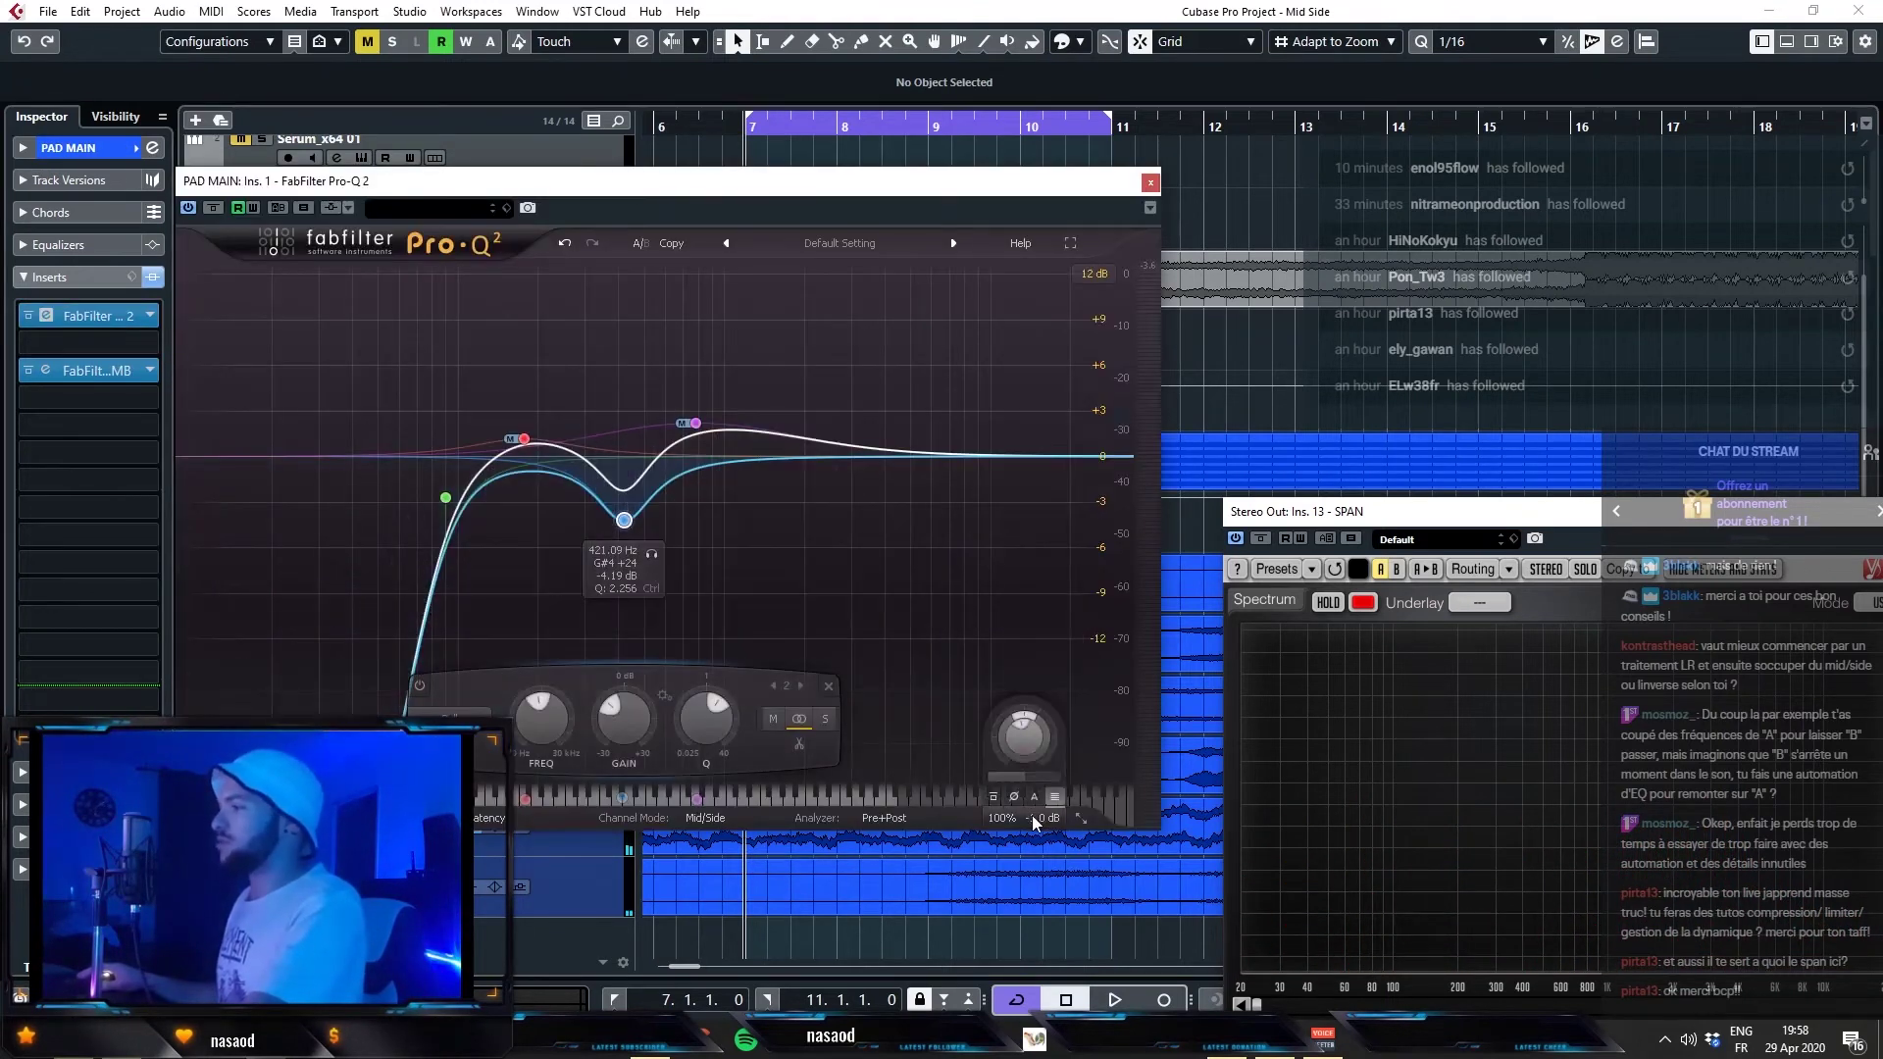
mouse_move(1035, 736)
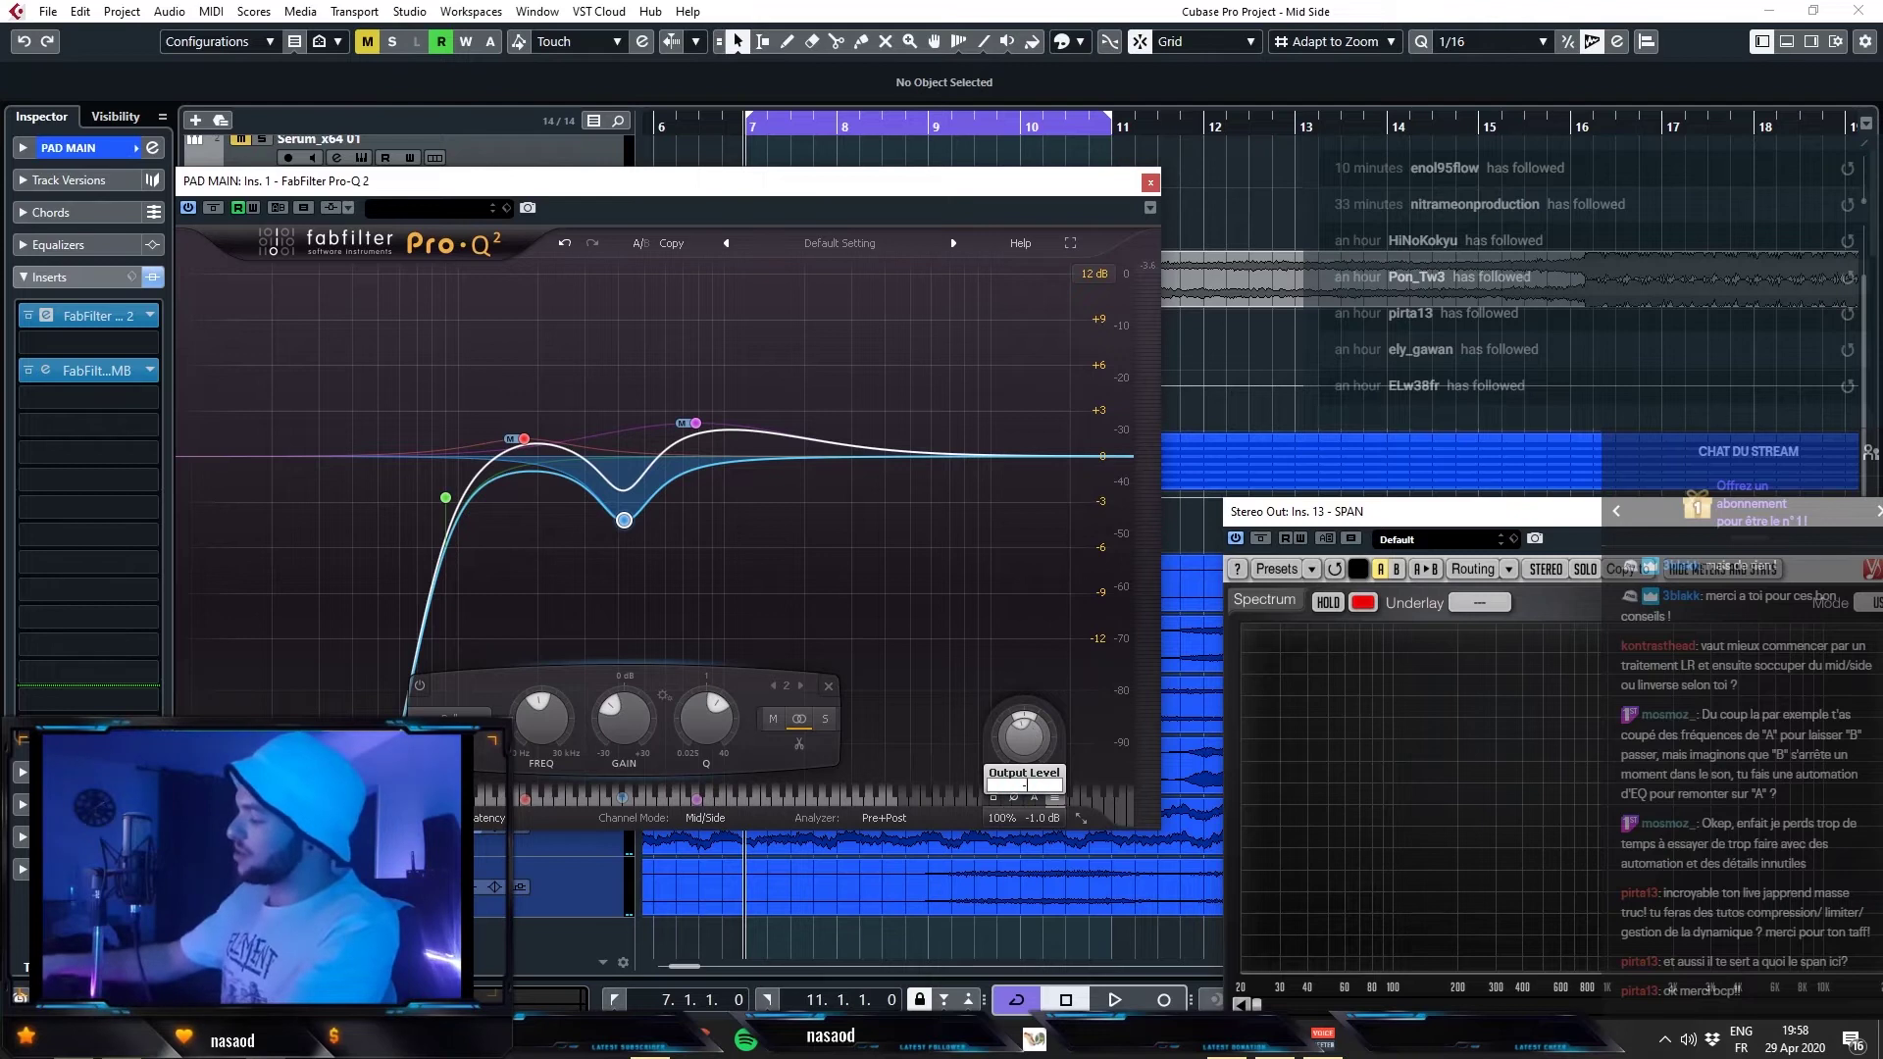
click(1150, 182)
- Insert StereoEnhancer between PAD MAIN's Pro-Q 2 and Pro-MB, set its width to 90% and play the loop to check it
click(82, 342)
text(stereo)
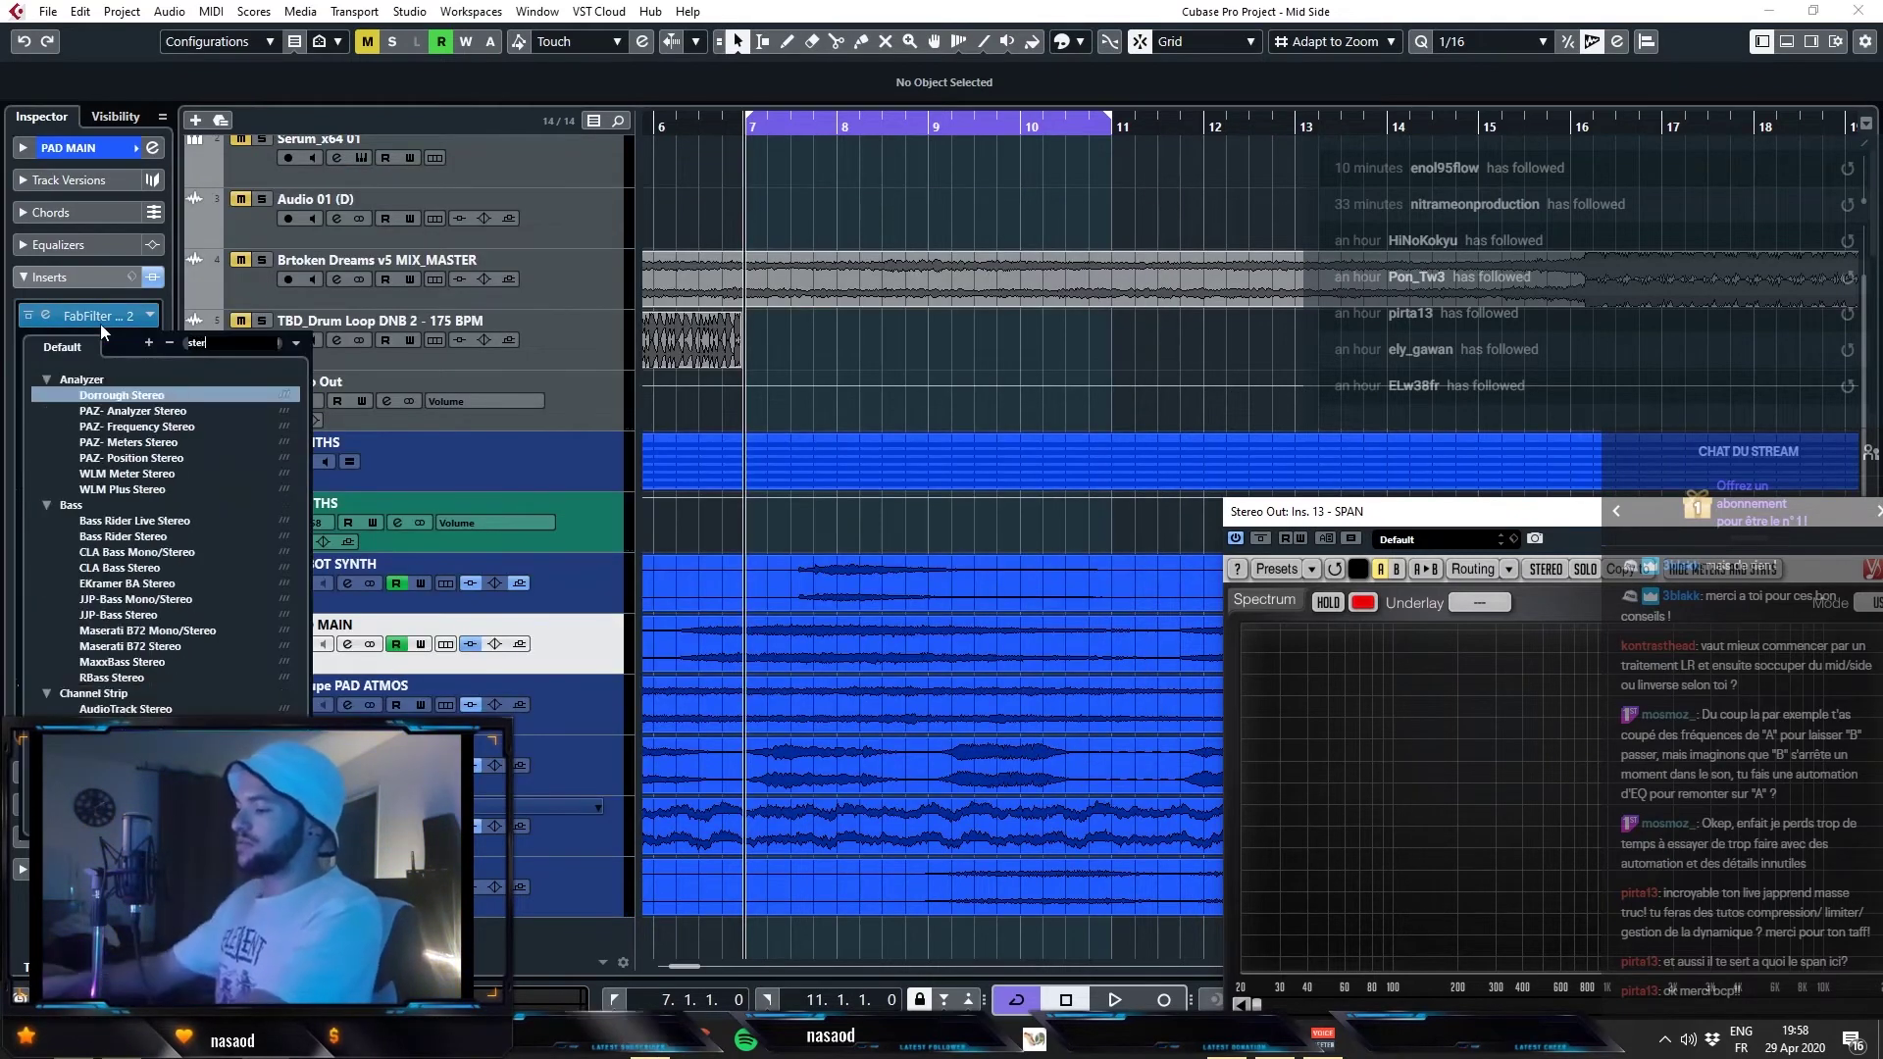
key(Return)
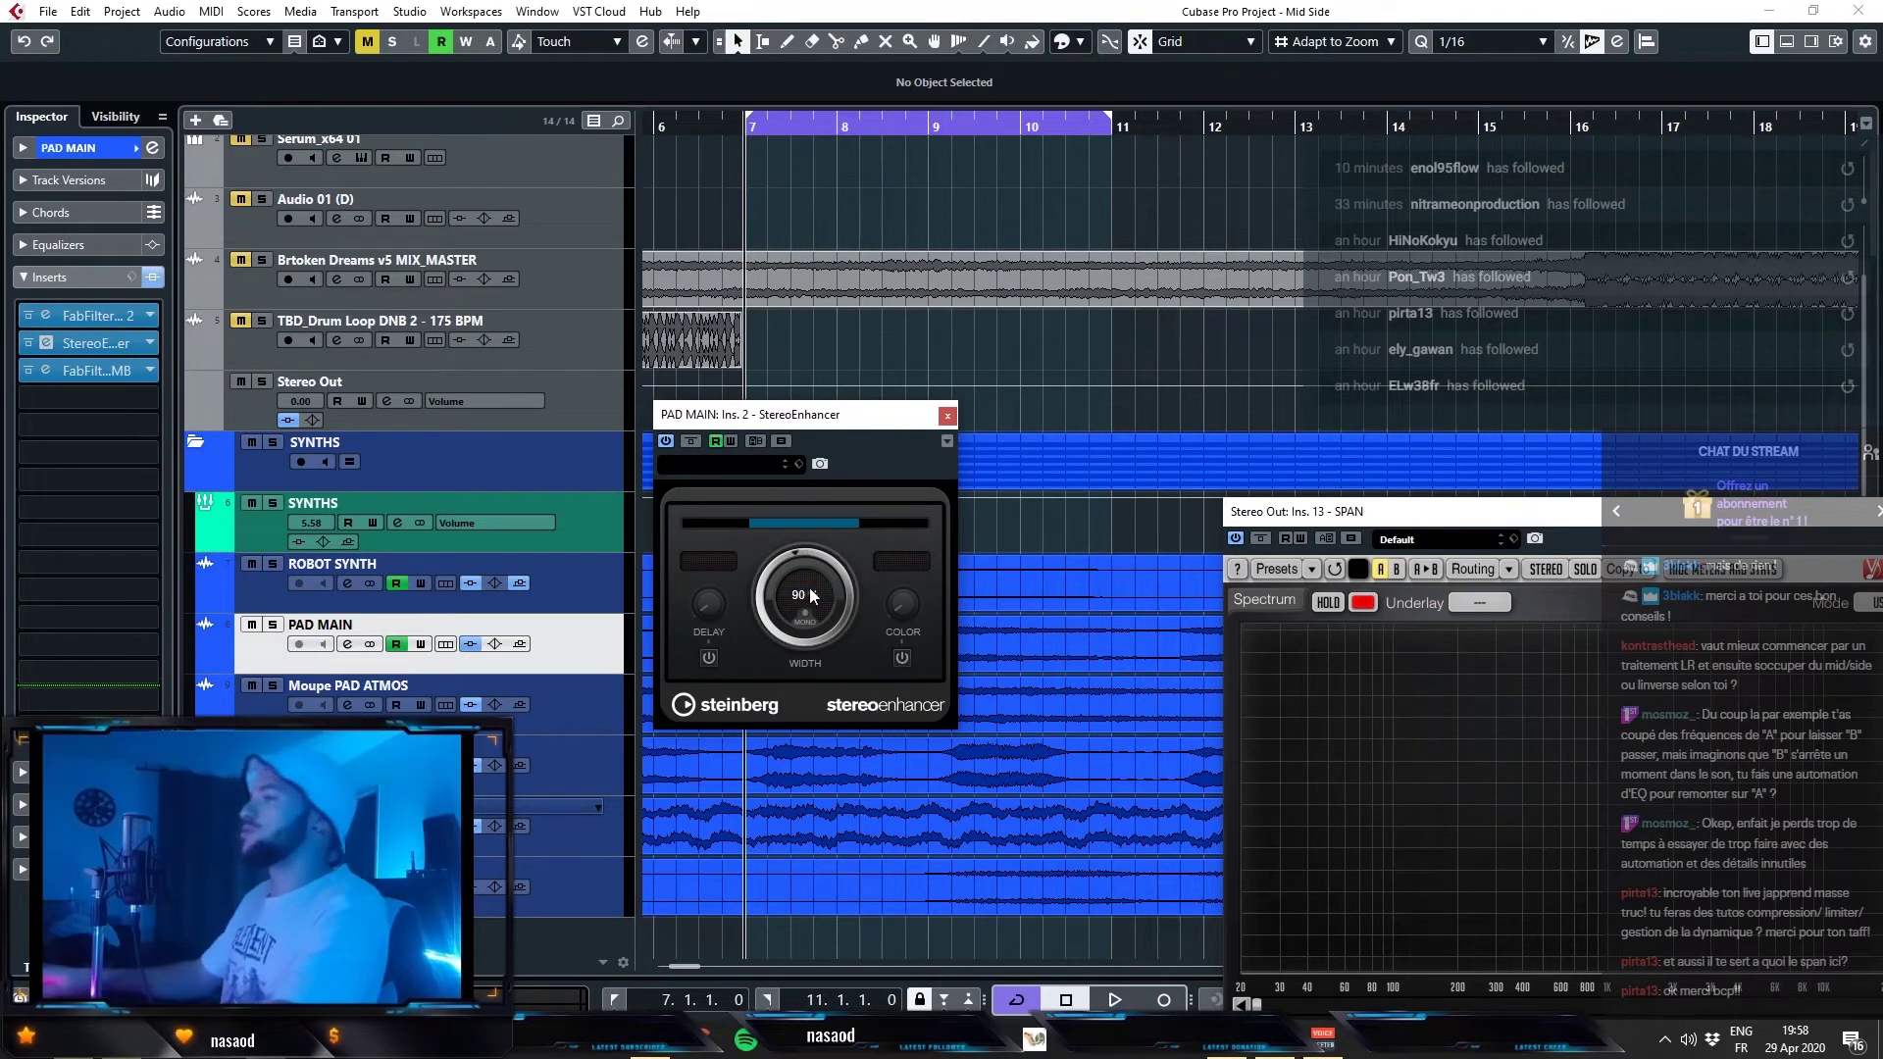
key(space)
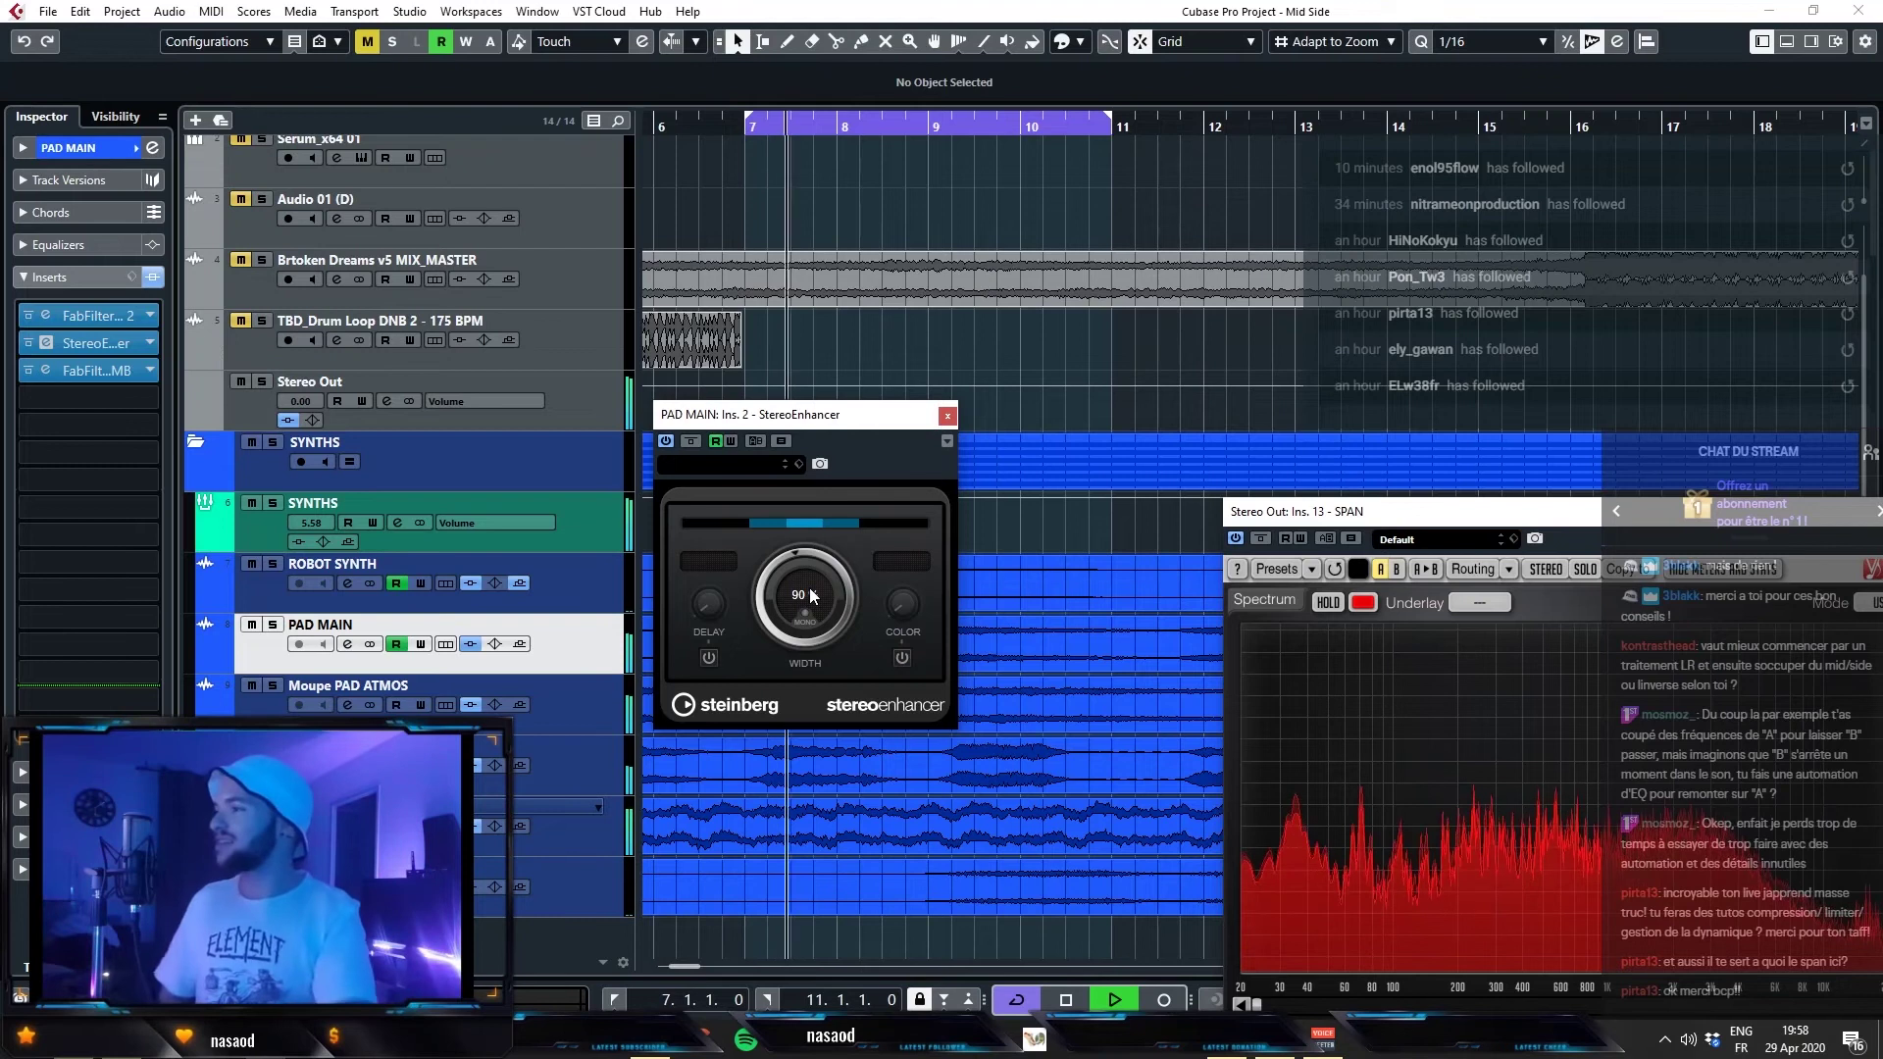
click(948, 417)
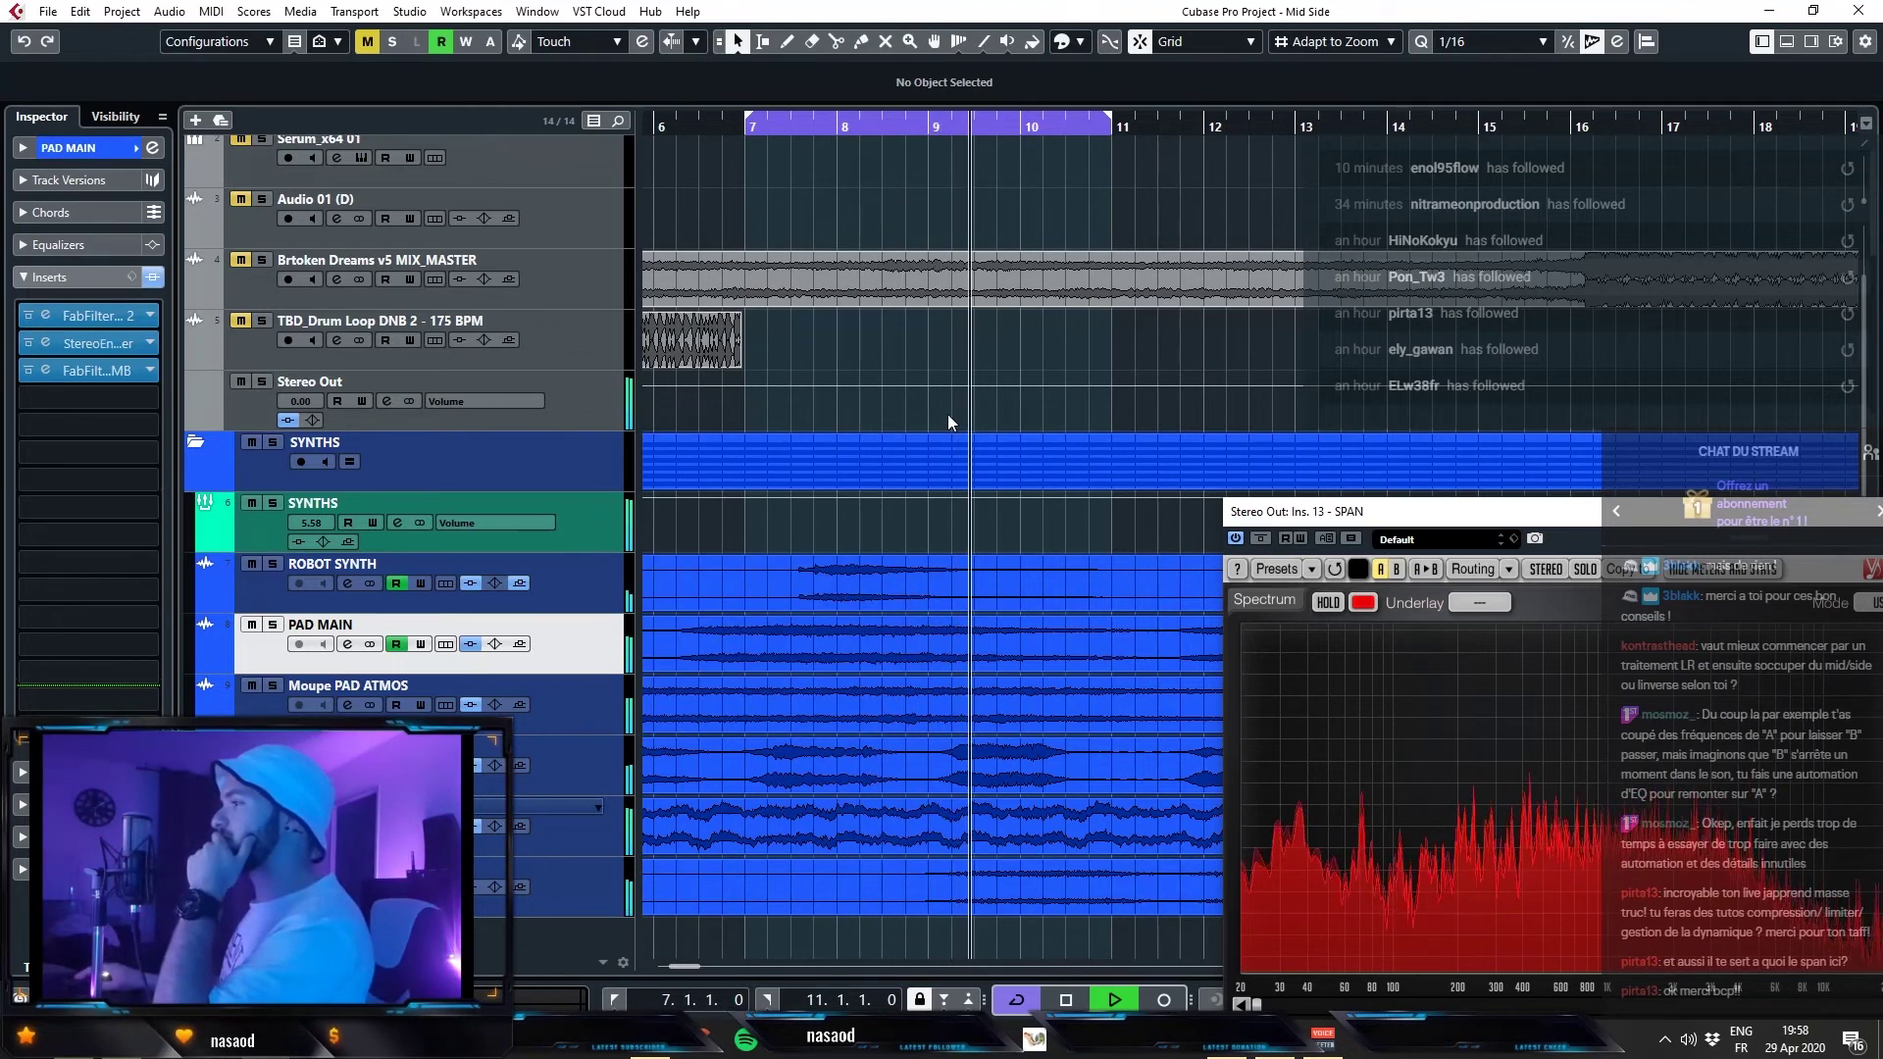
key(space)
- Insert StereoEnhancer ahead of the EQ on ROBOT SYNTH and set its width to 130%
click(340, 550)
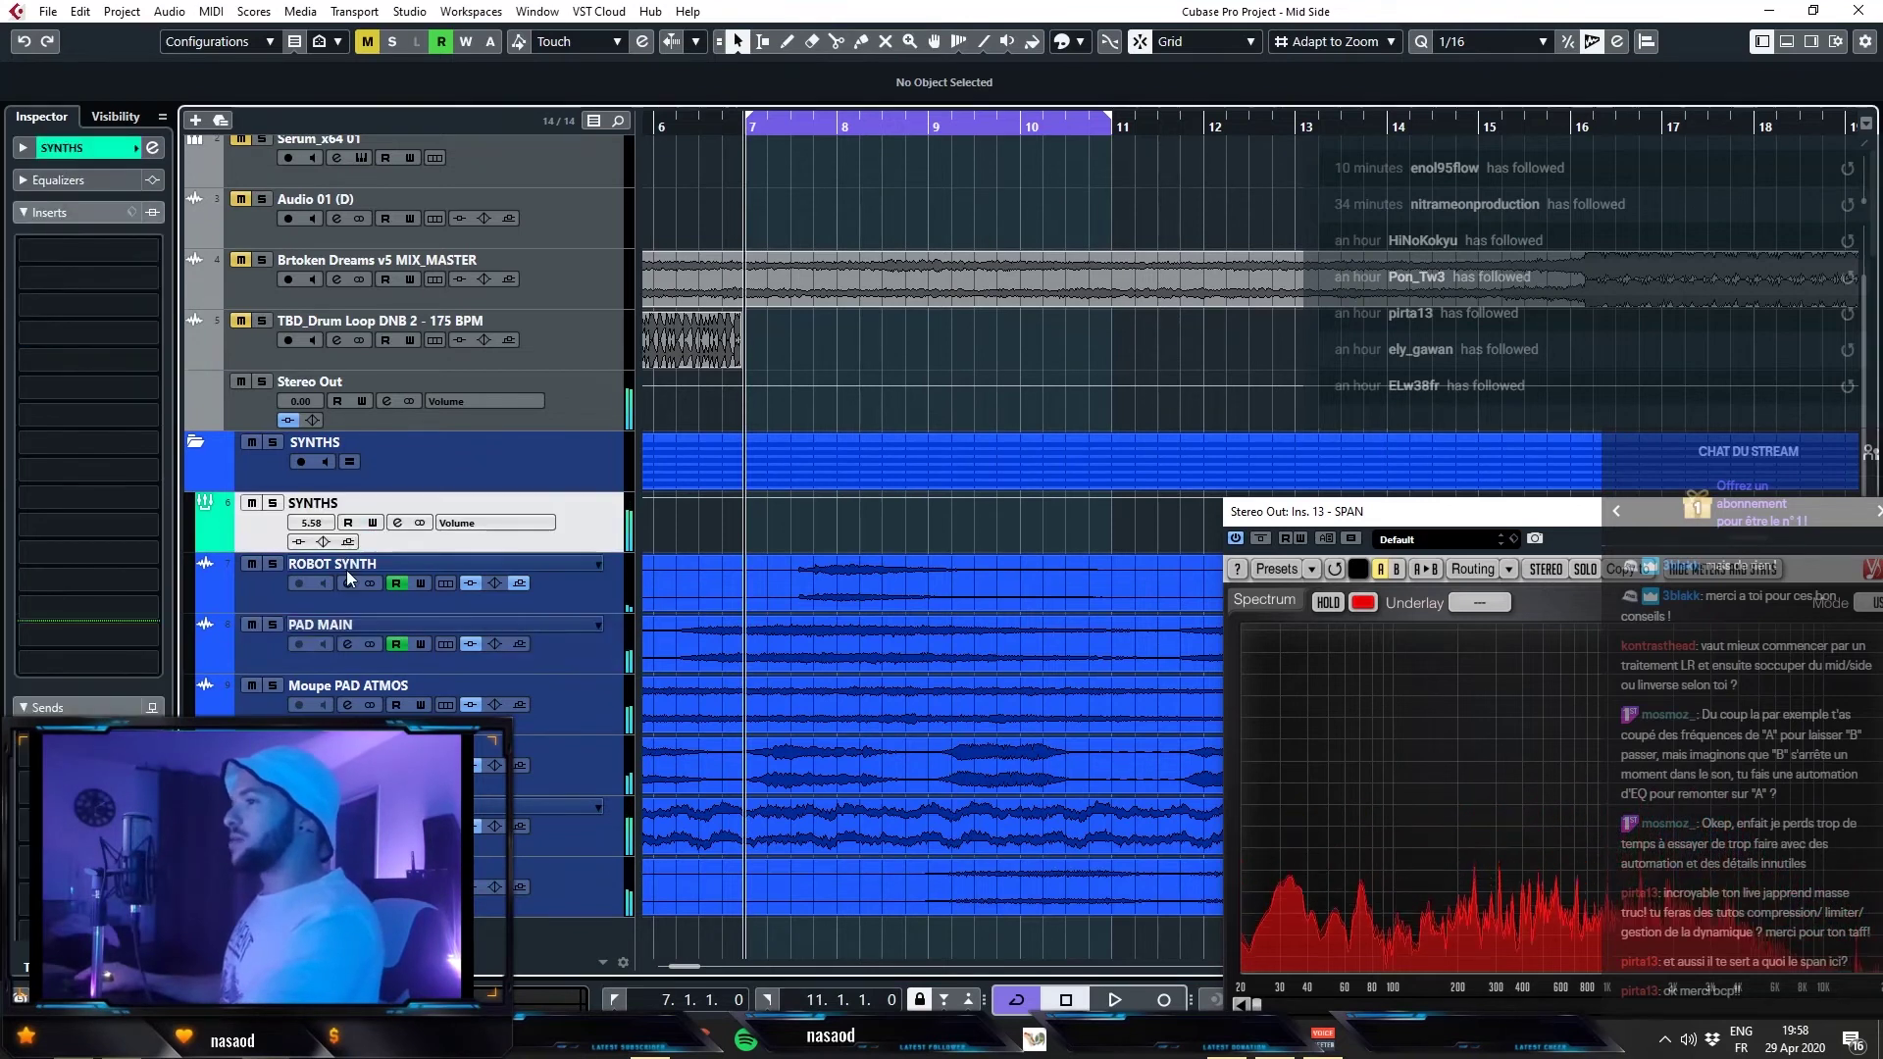
click(346, 578)
click(821, 123)
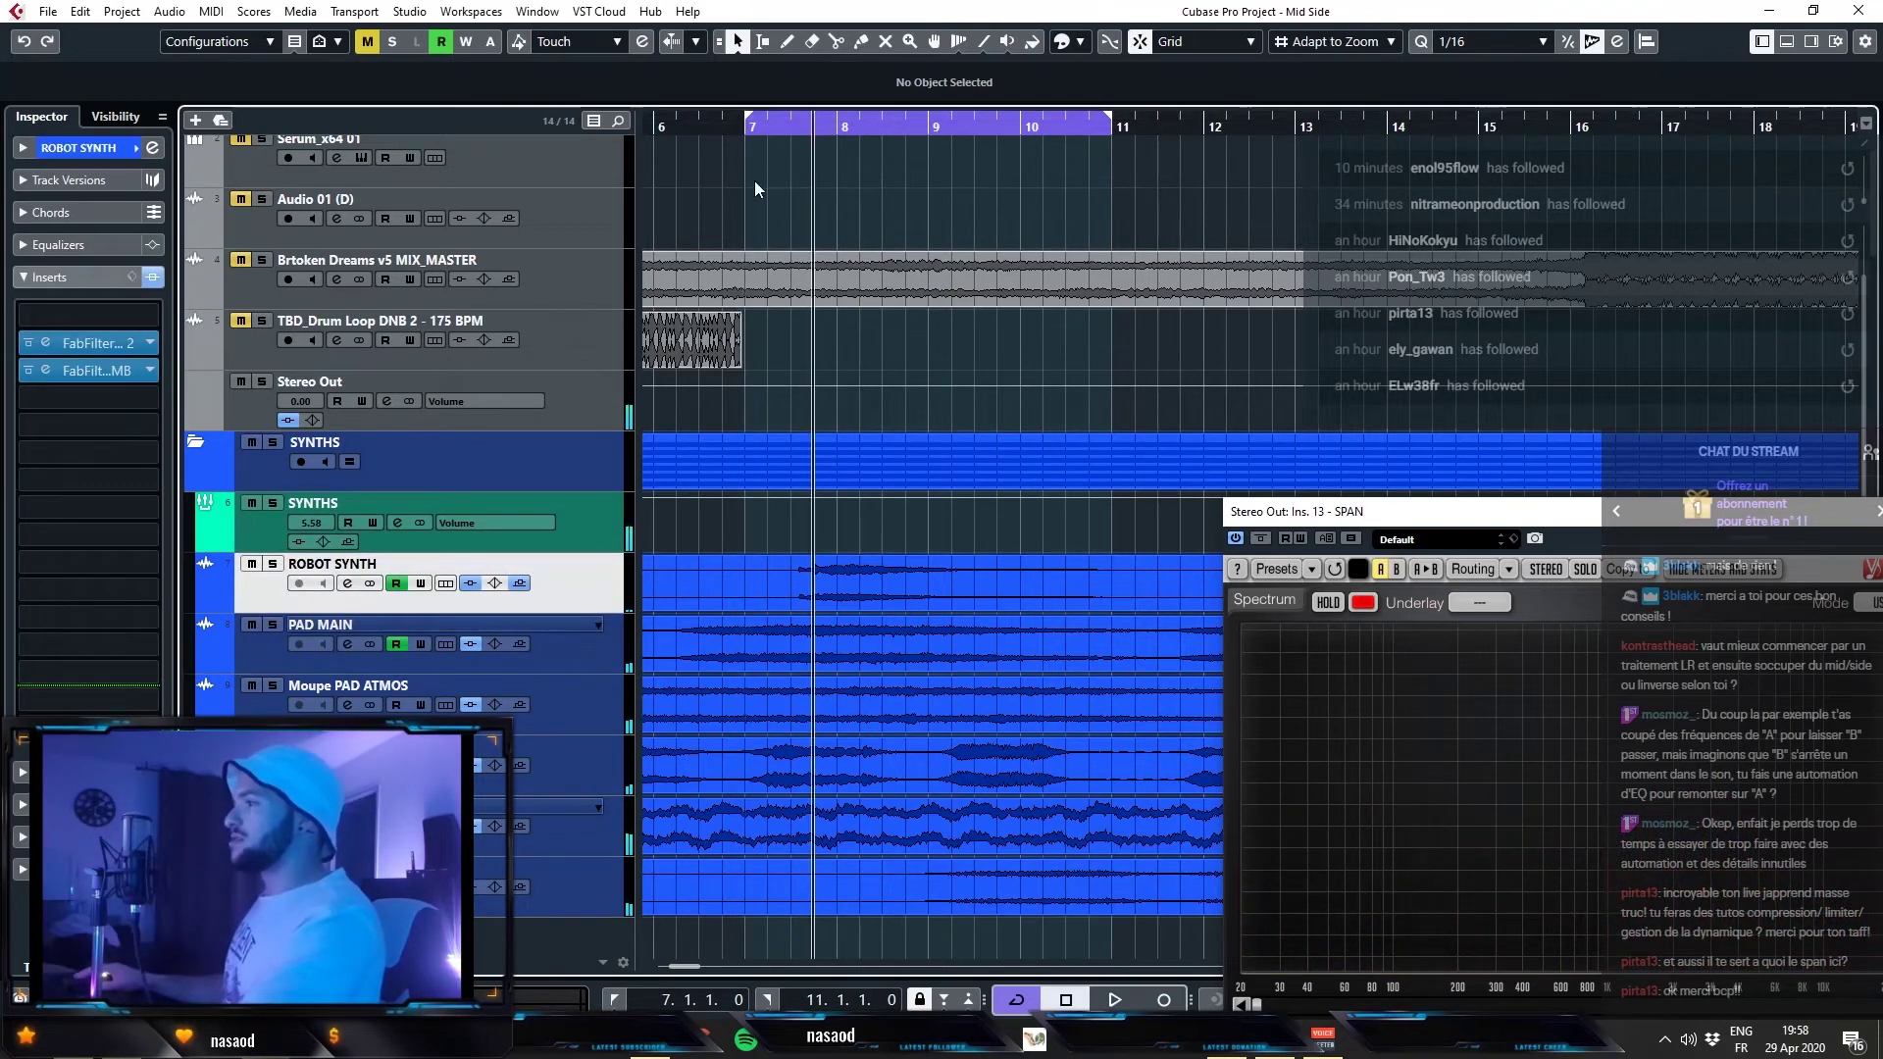
click(155, 309)
text(stereo)
key(Return)
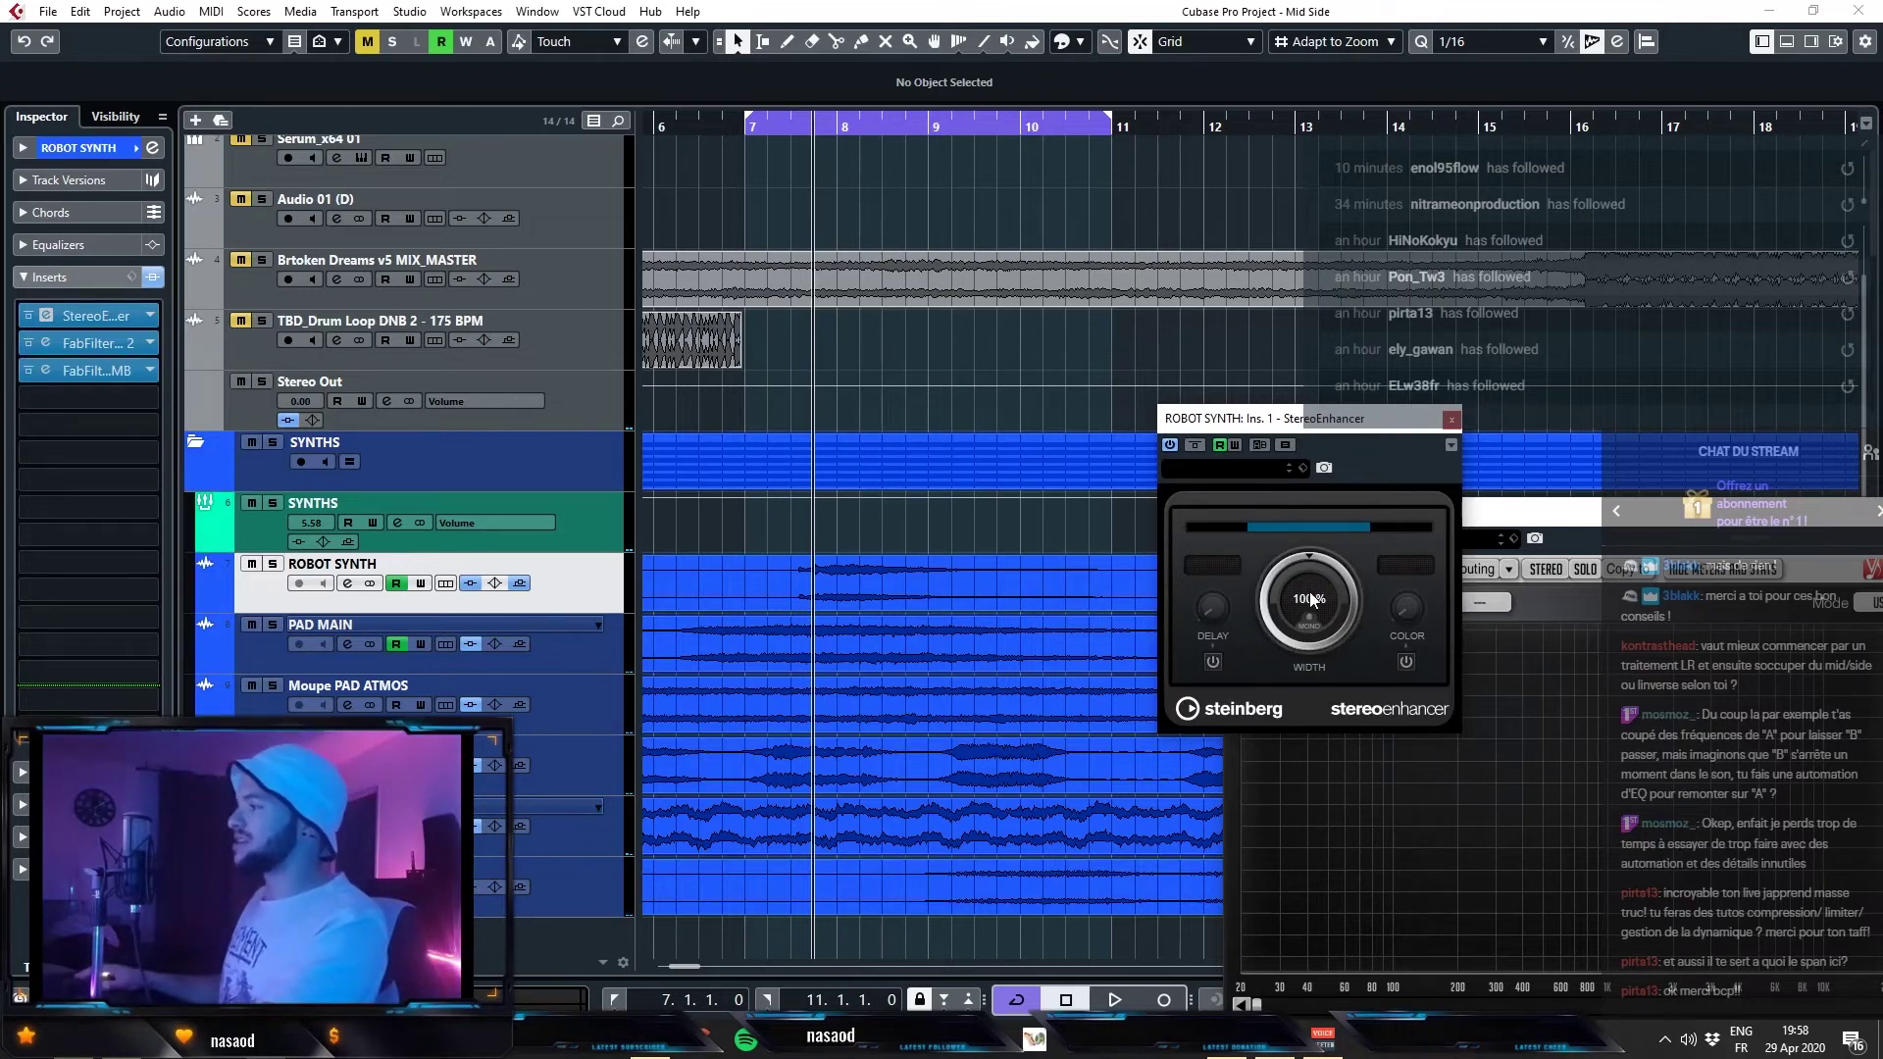
text(130)
key(Return)
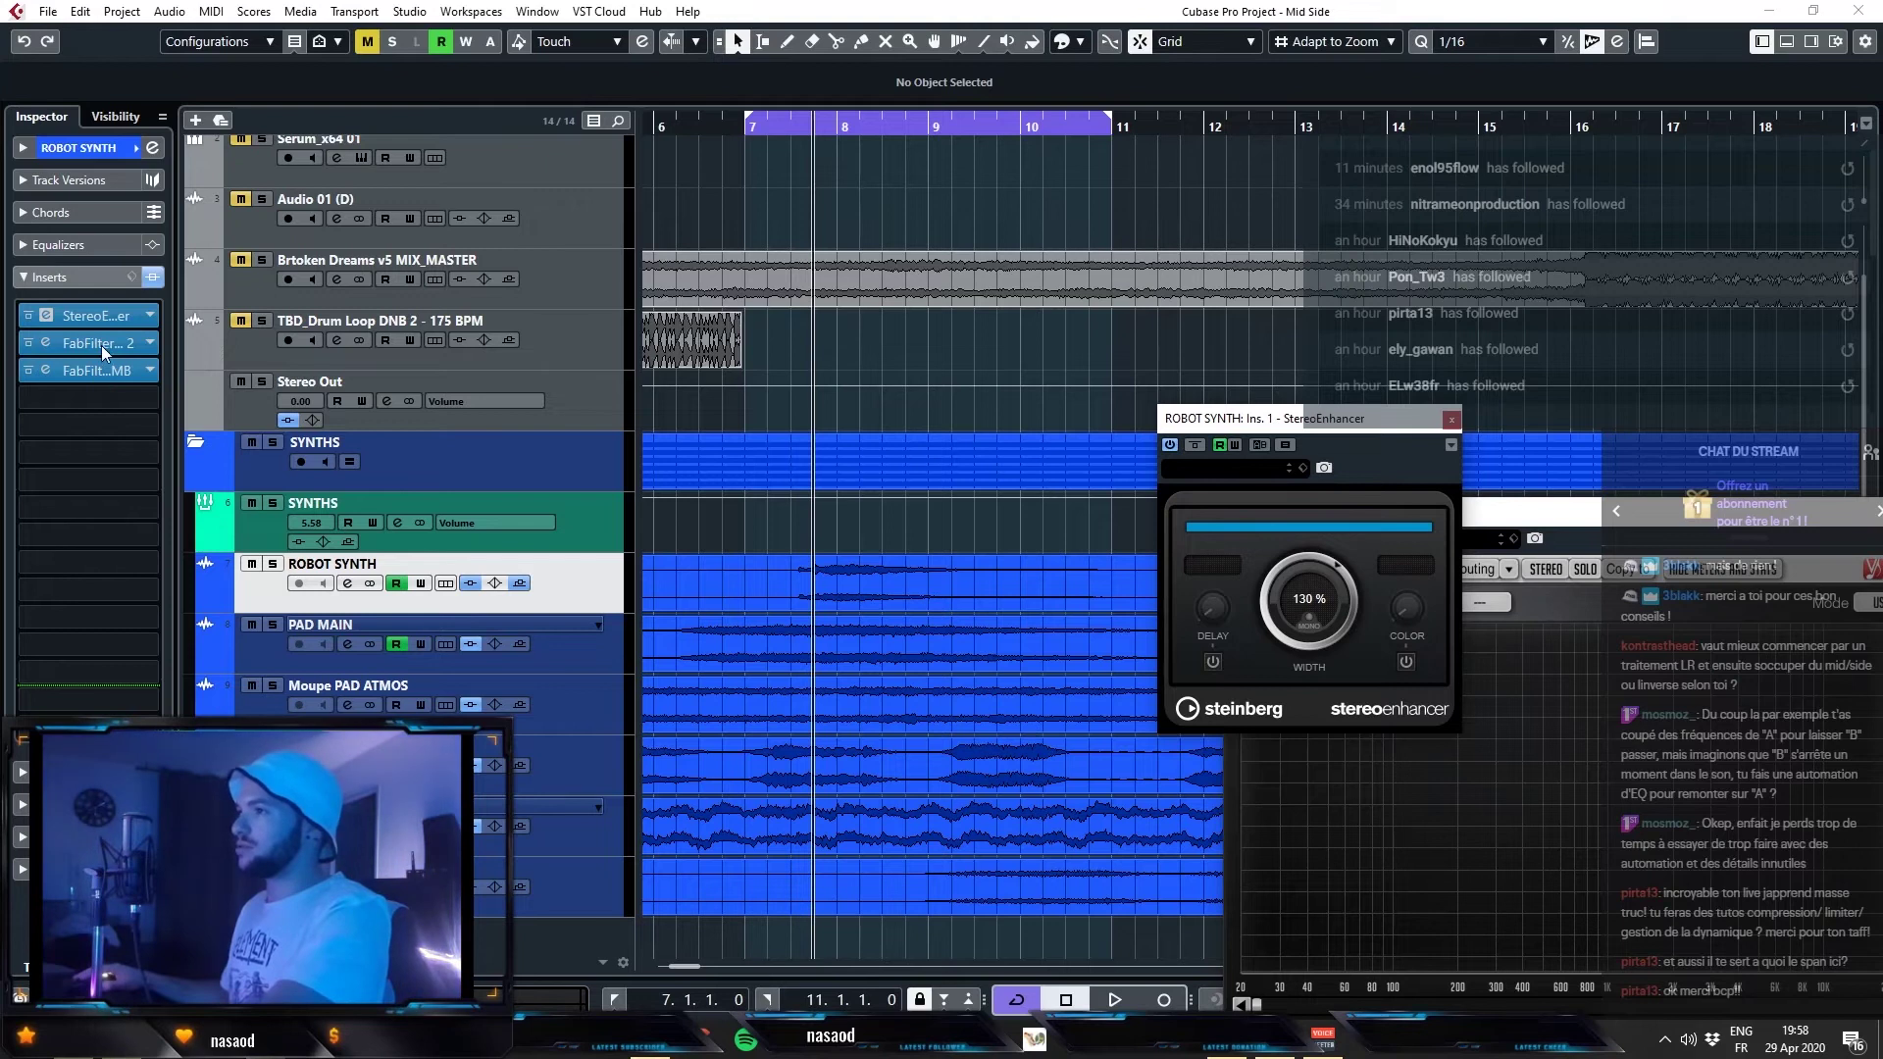
- Set the output level of ROBOT SYNTH's Pro-Q 2 to -0.5 dB during playback and close its plug-in windows
key(alt+Tab)
key(space)
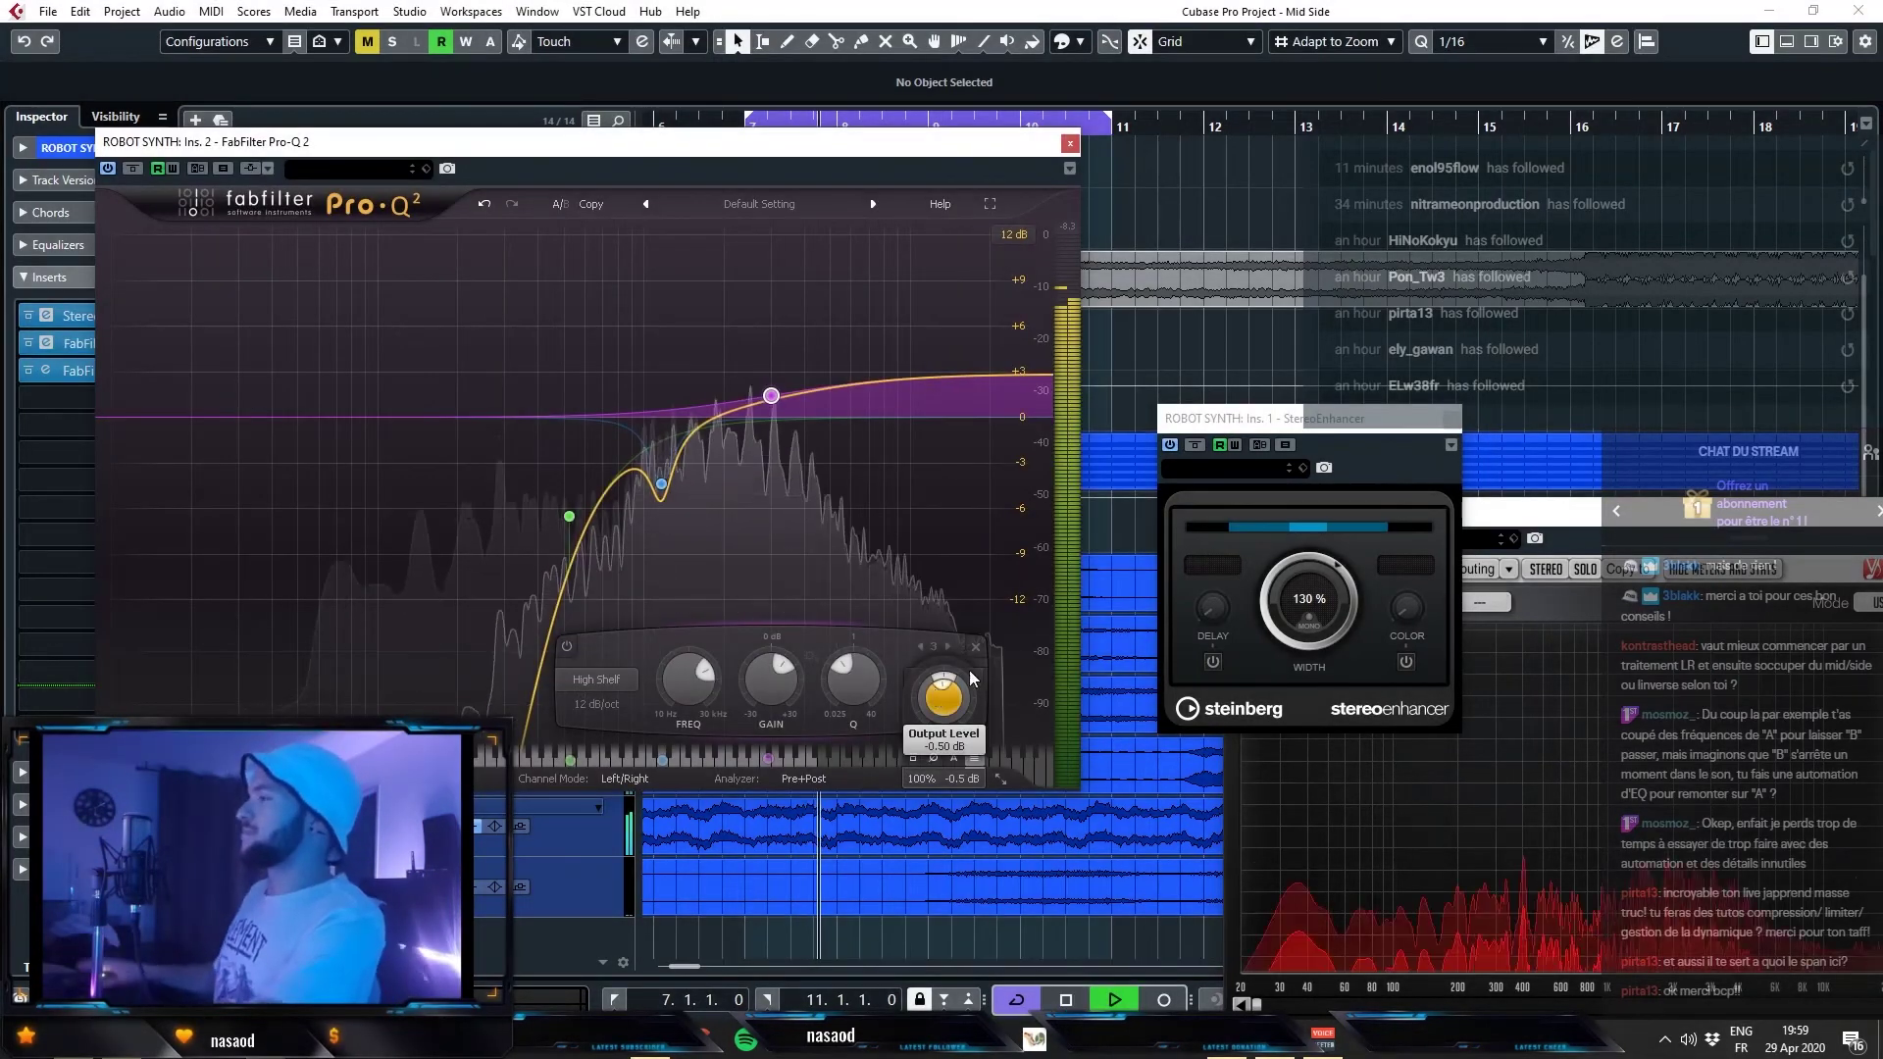
click(1070, 143)
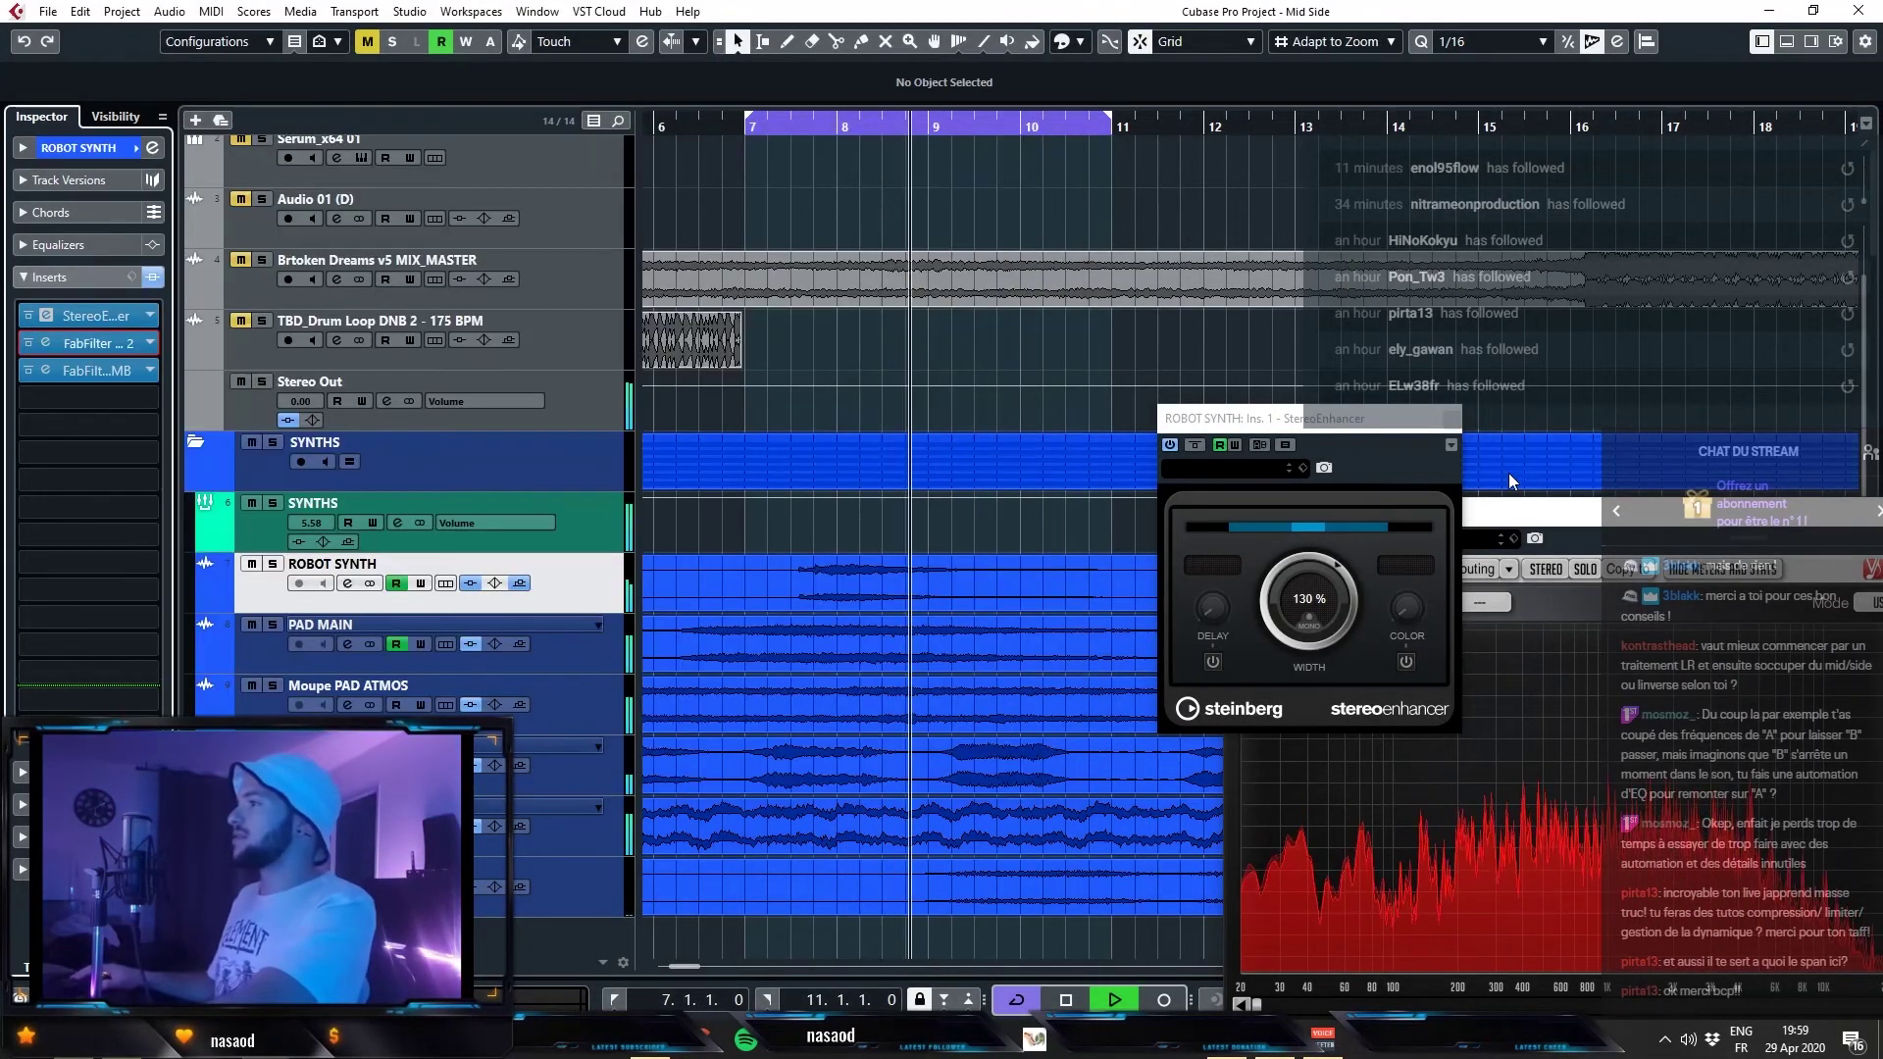
click(1451, 419)
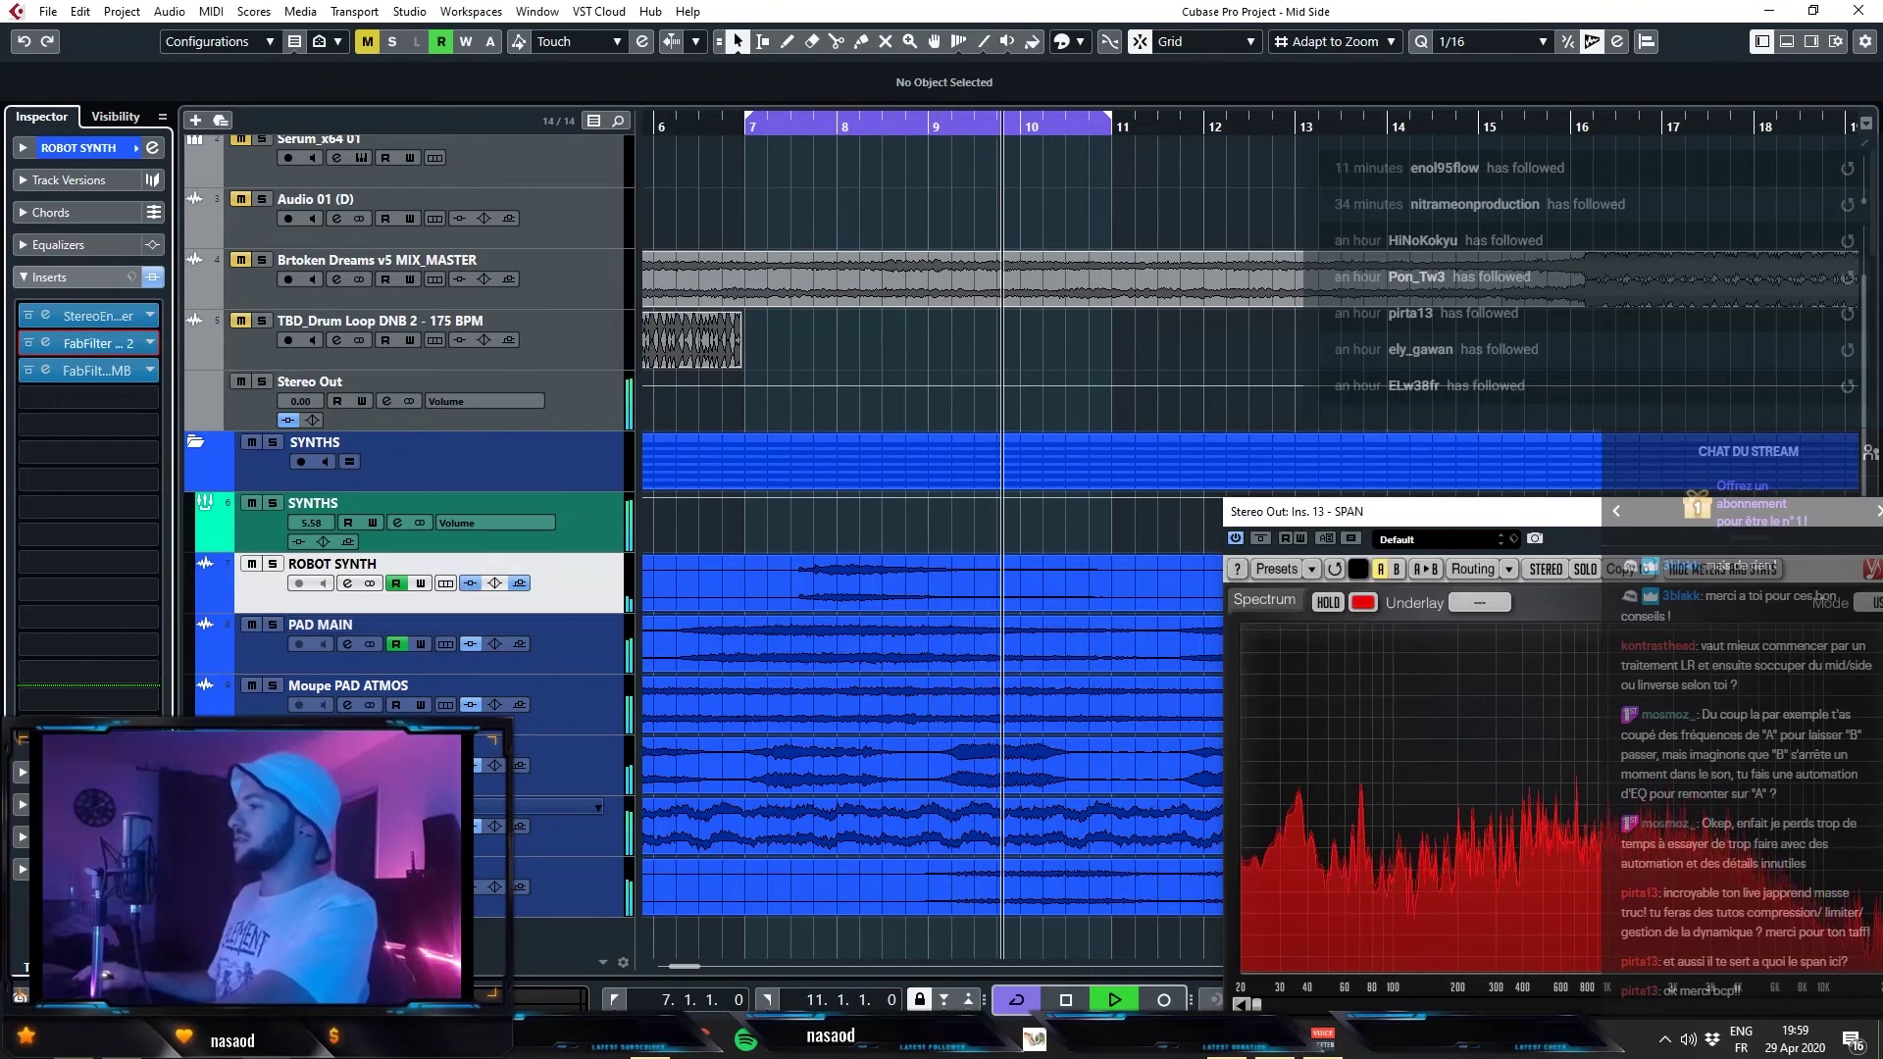
- Solo Moupe PAD METAL, reduce its mid boost and raise its low shelf's frequency in Pro-Q 2, with output level at +0.28 dB
click(273, 747)
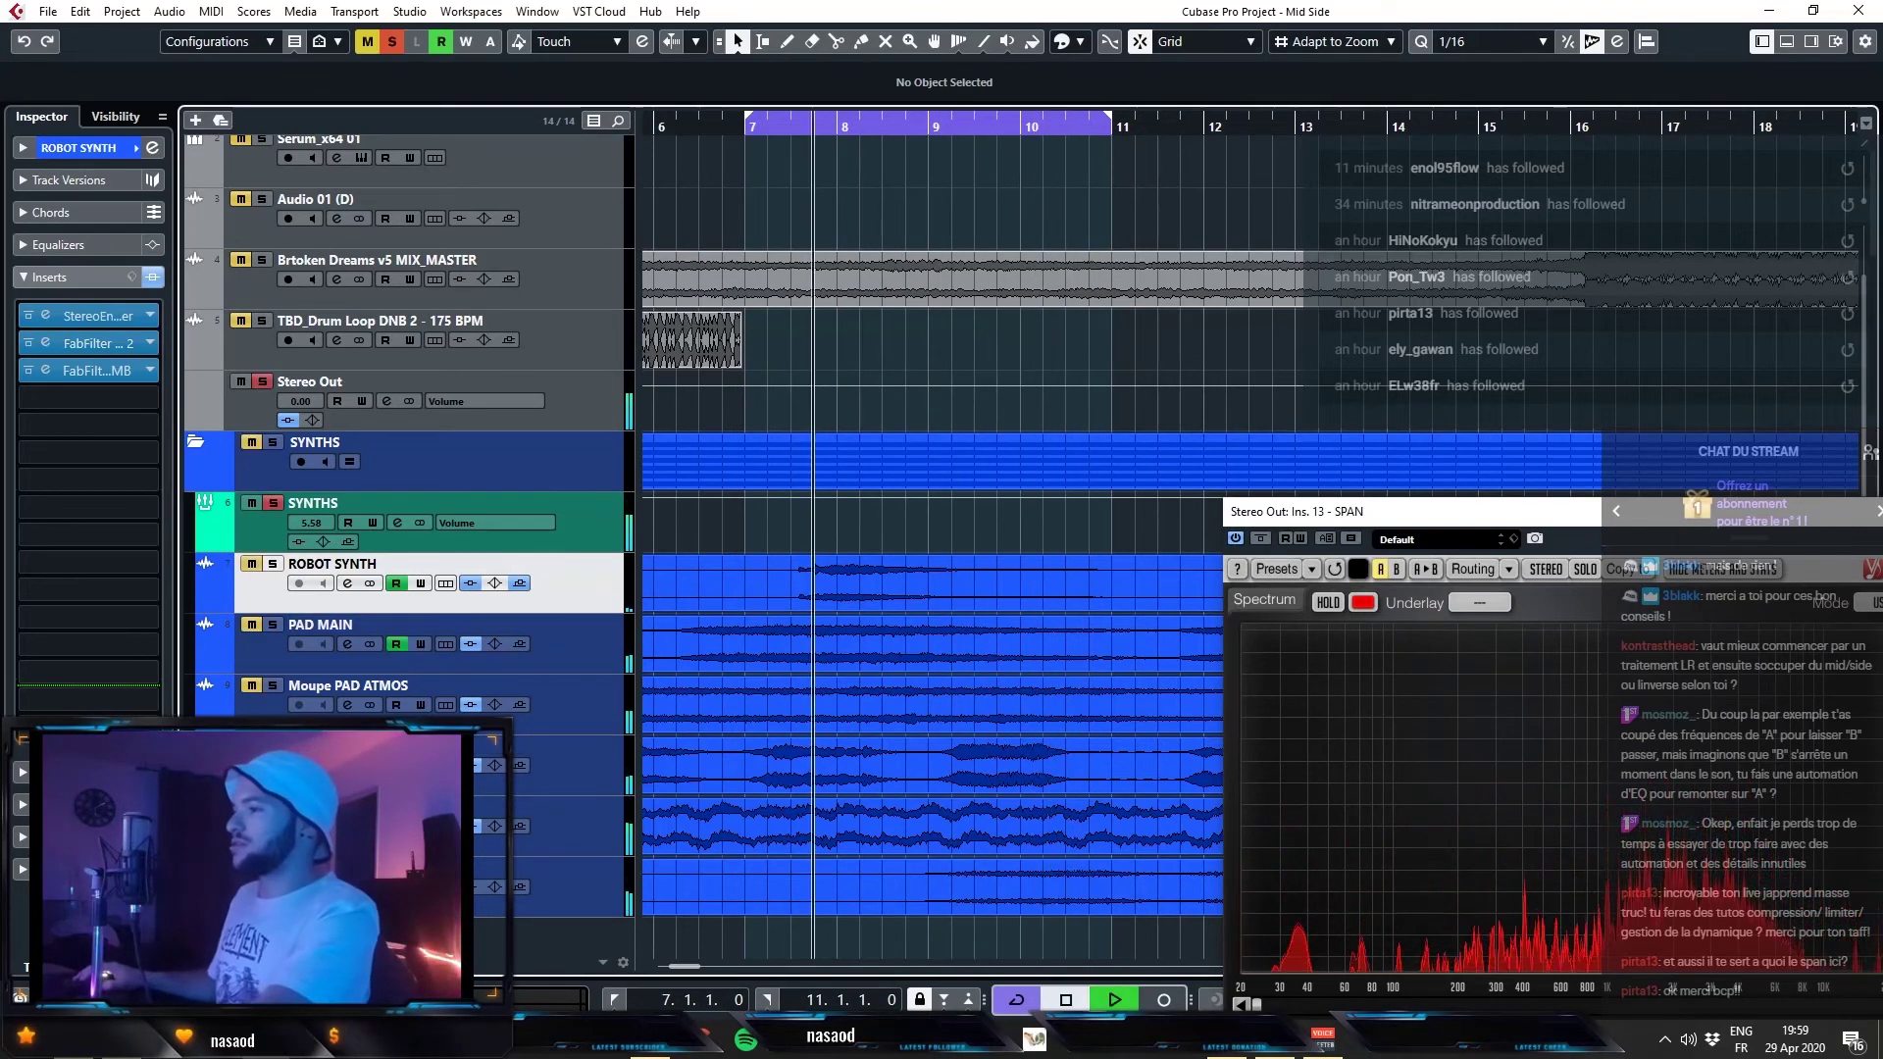
click(559, 775)
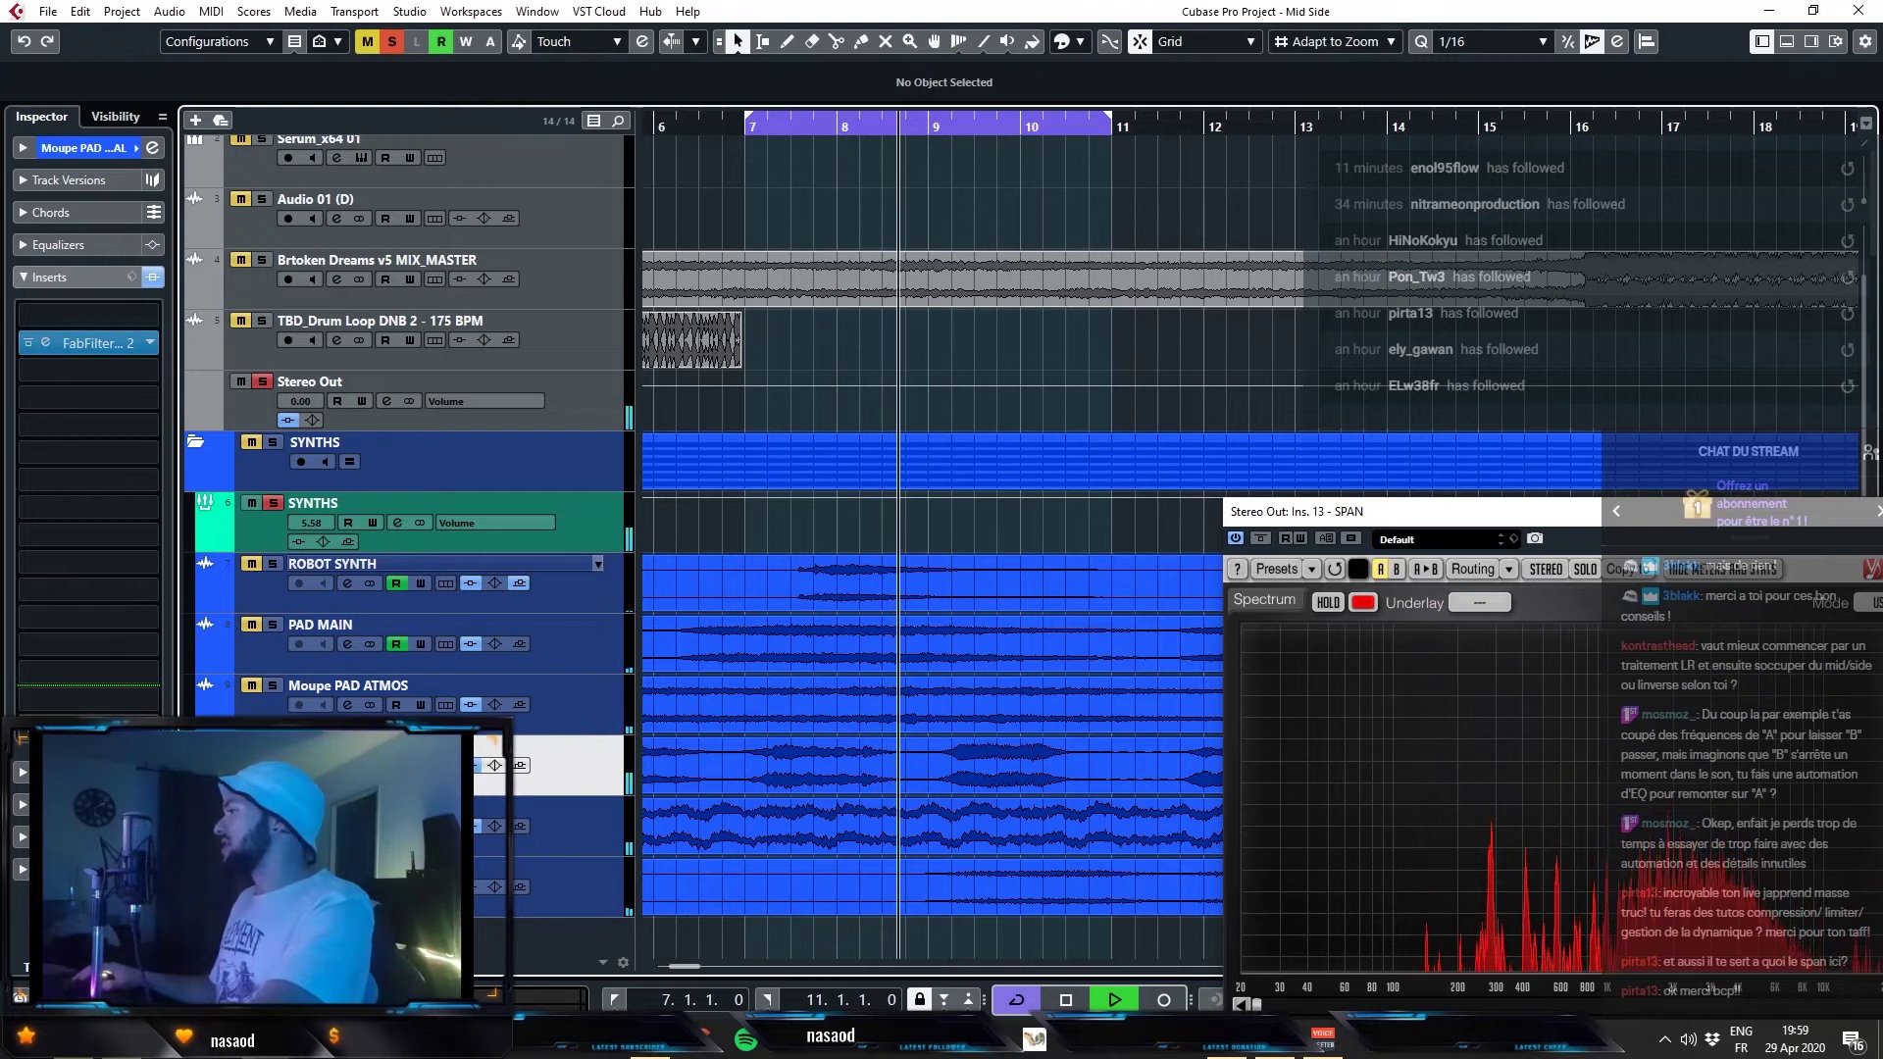
click(87, 348)
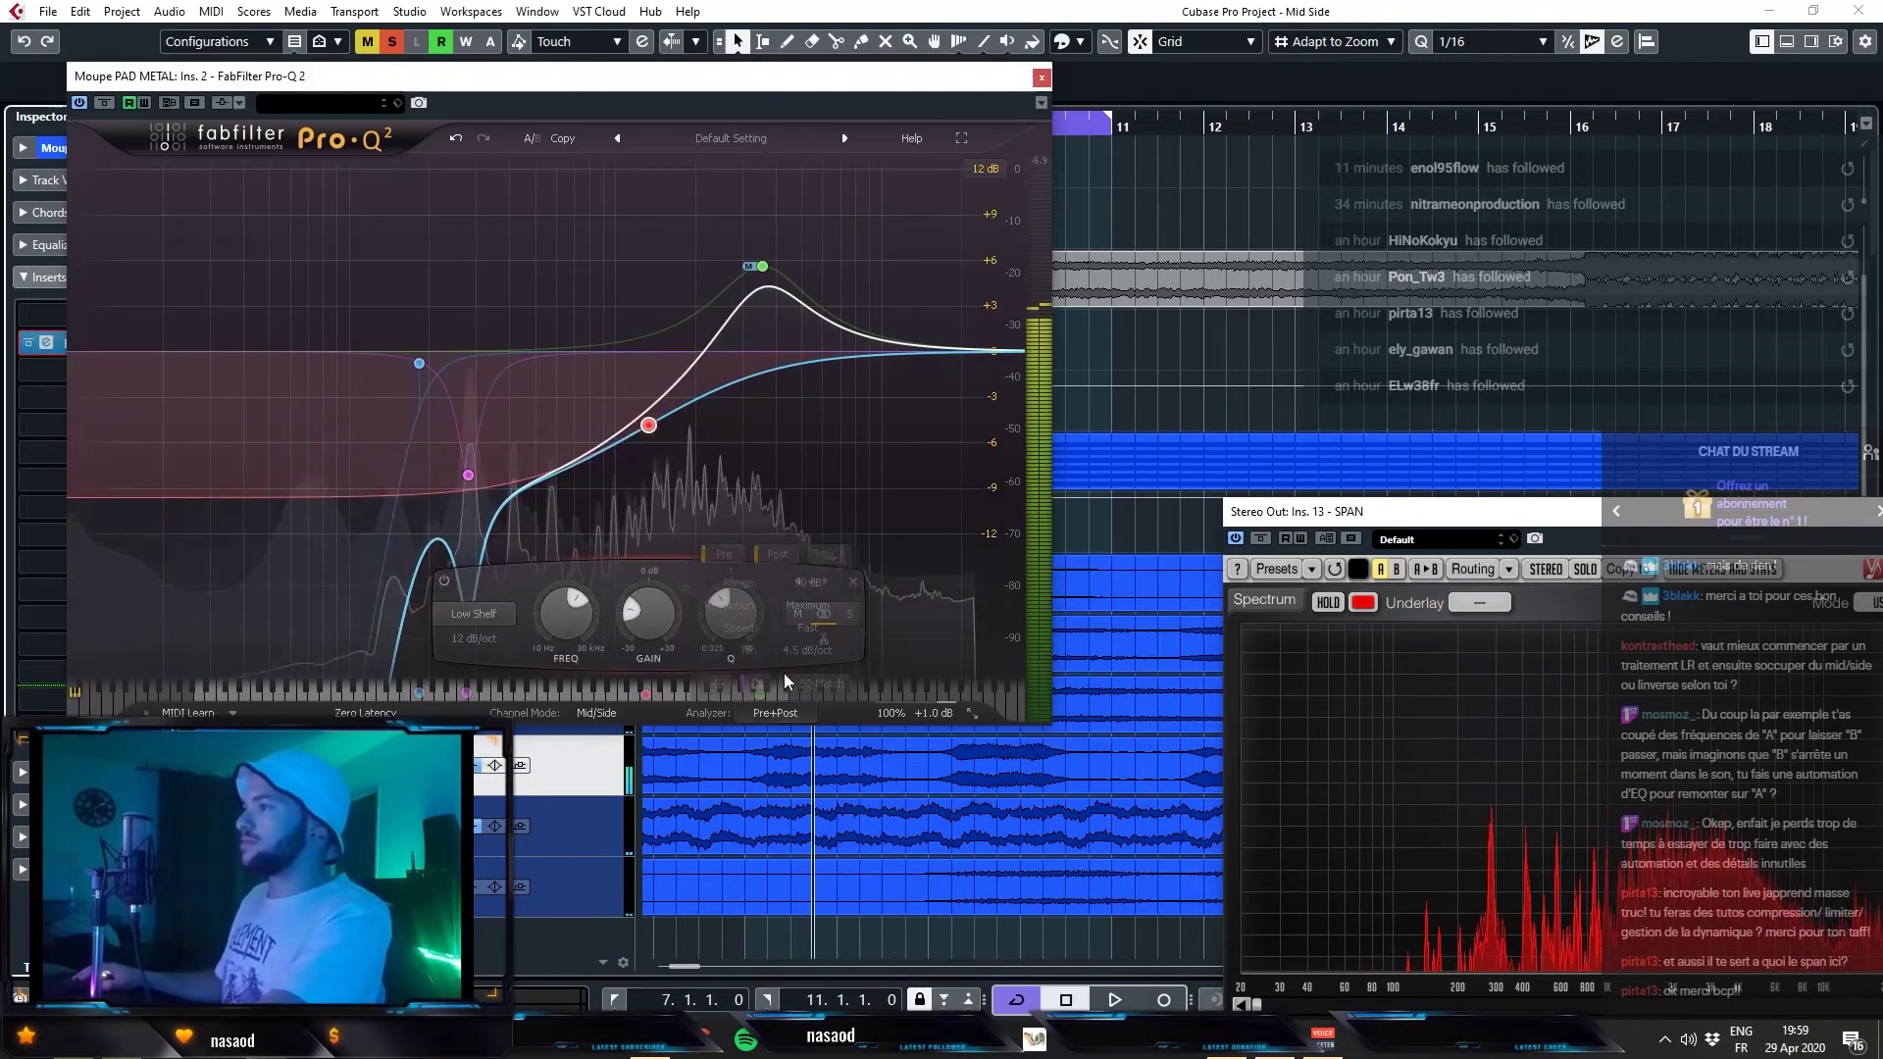
drag(762, 266, 770, 284)
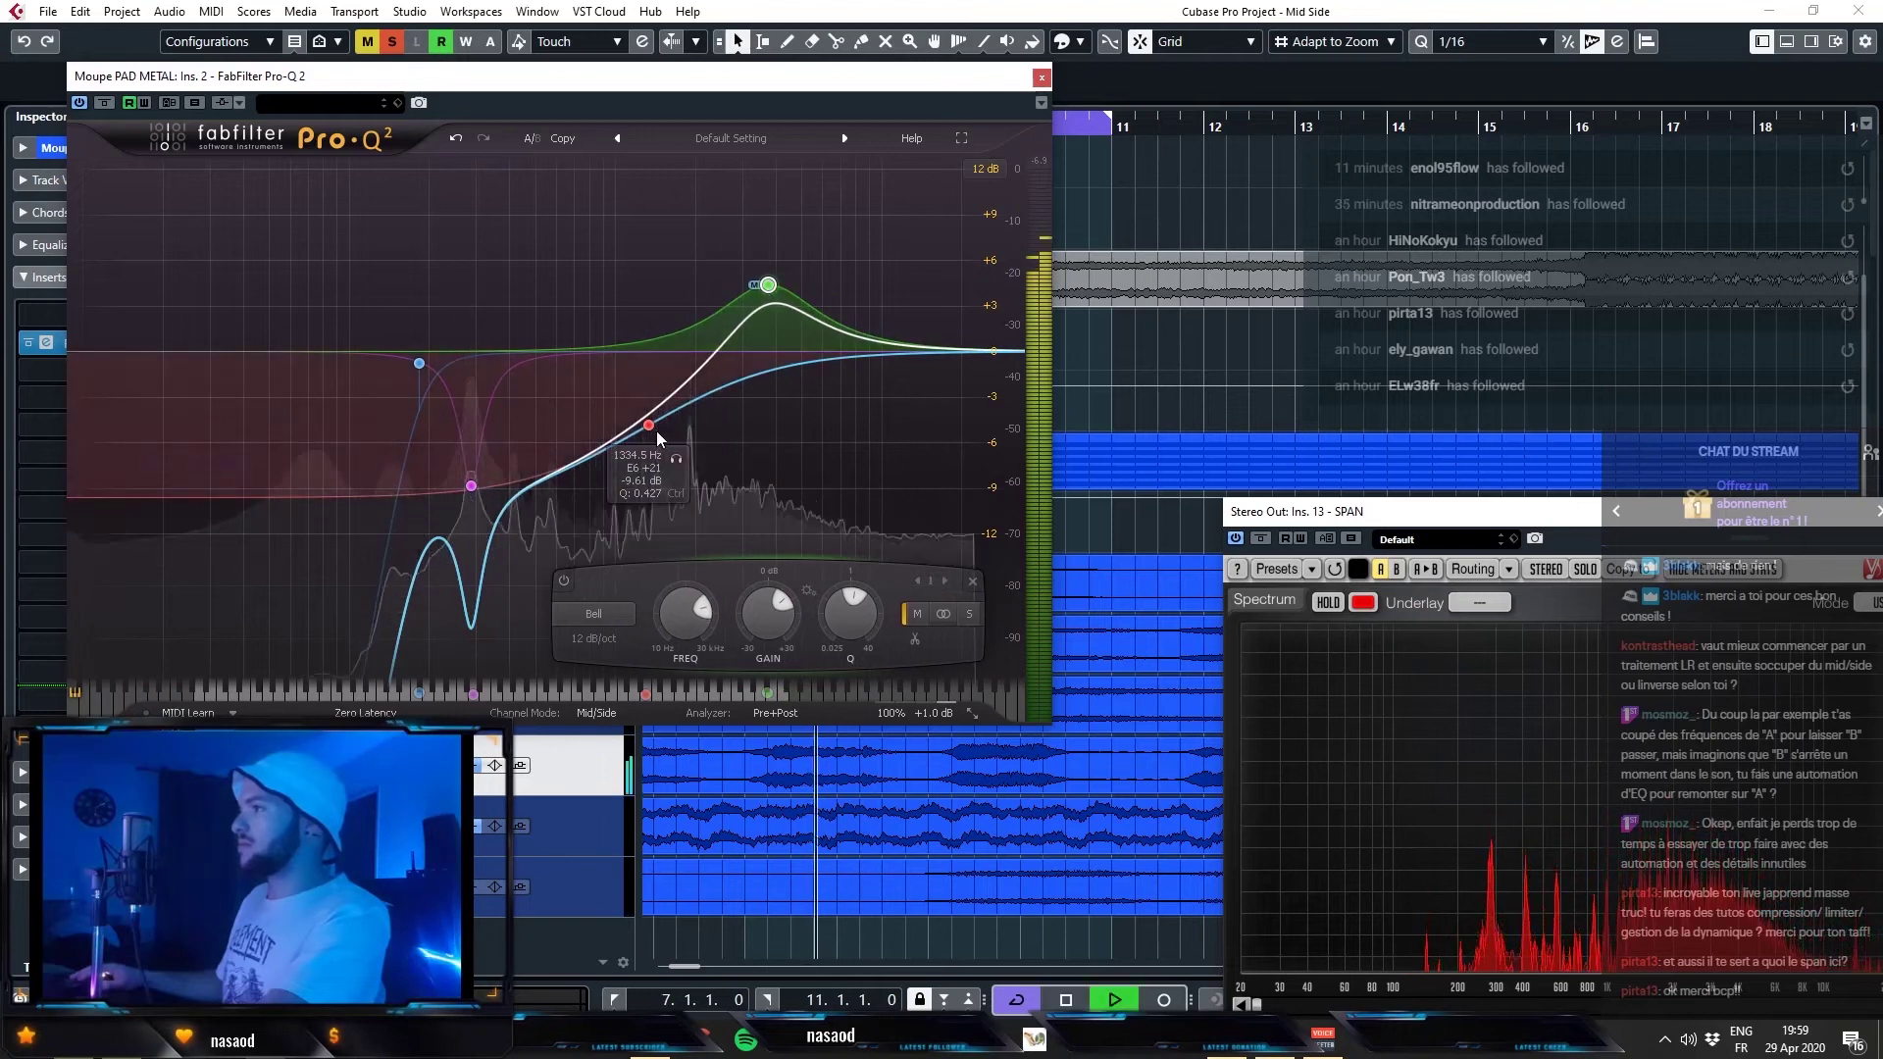
drag(649, 425, 669, 422)
drag(922, 717, 917, 642)
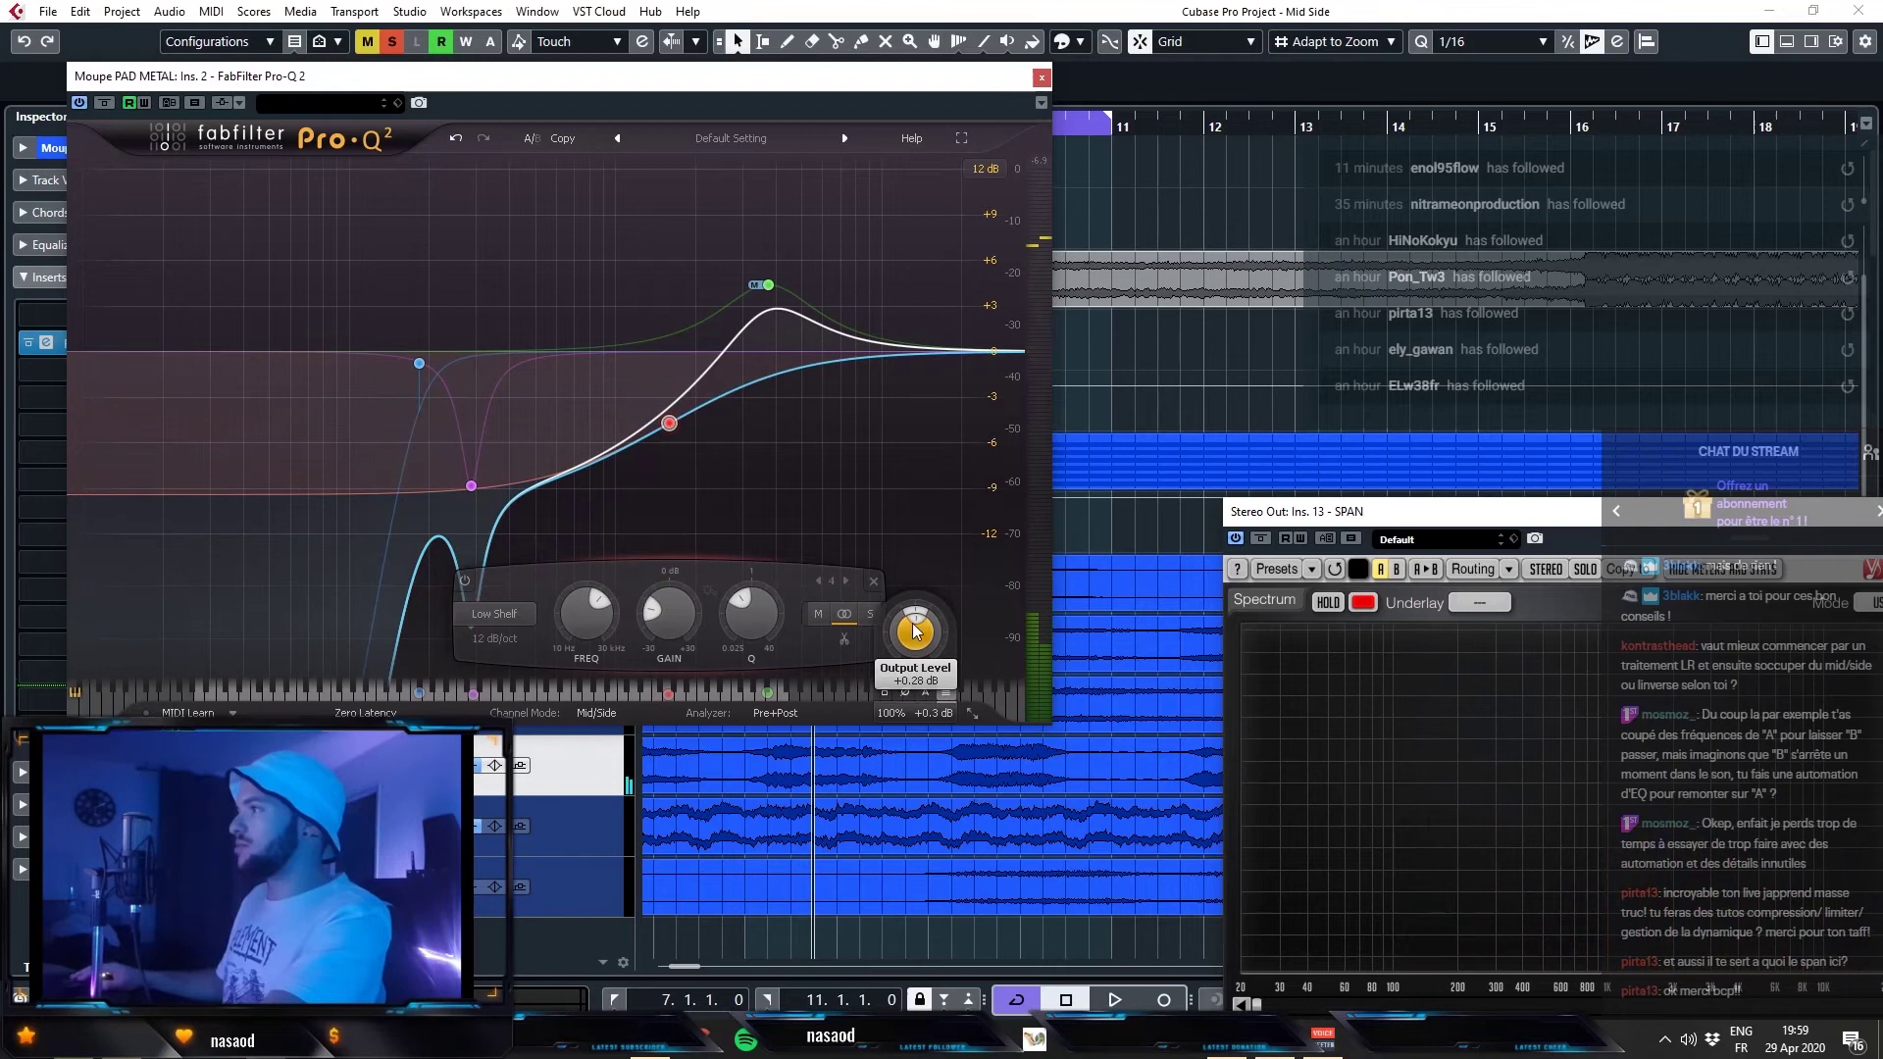
click(1041, 76)
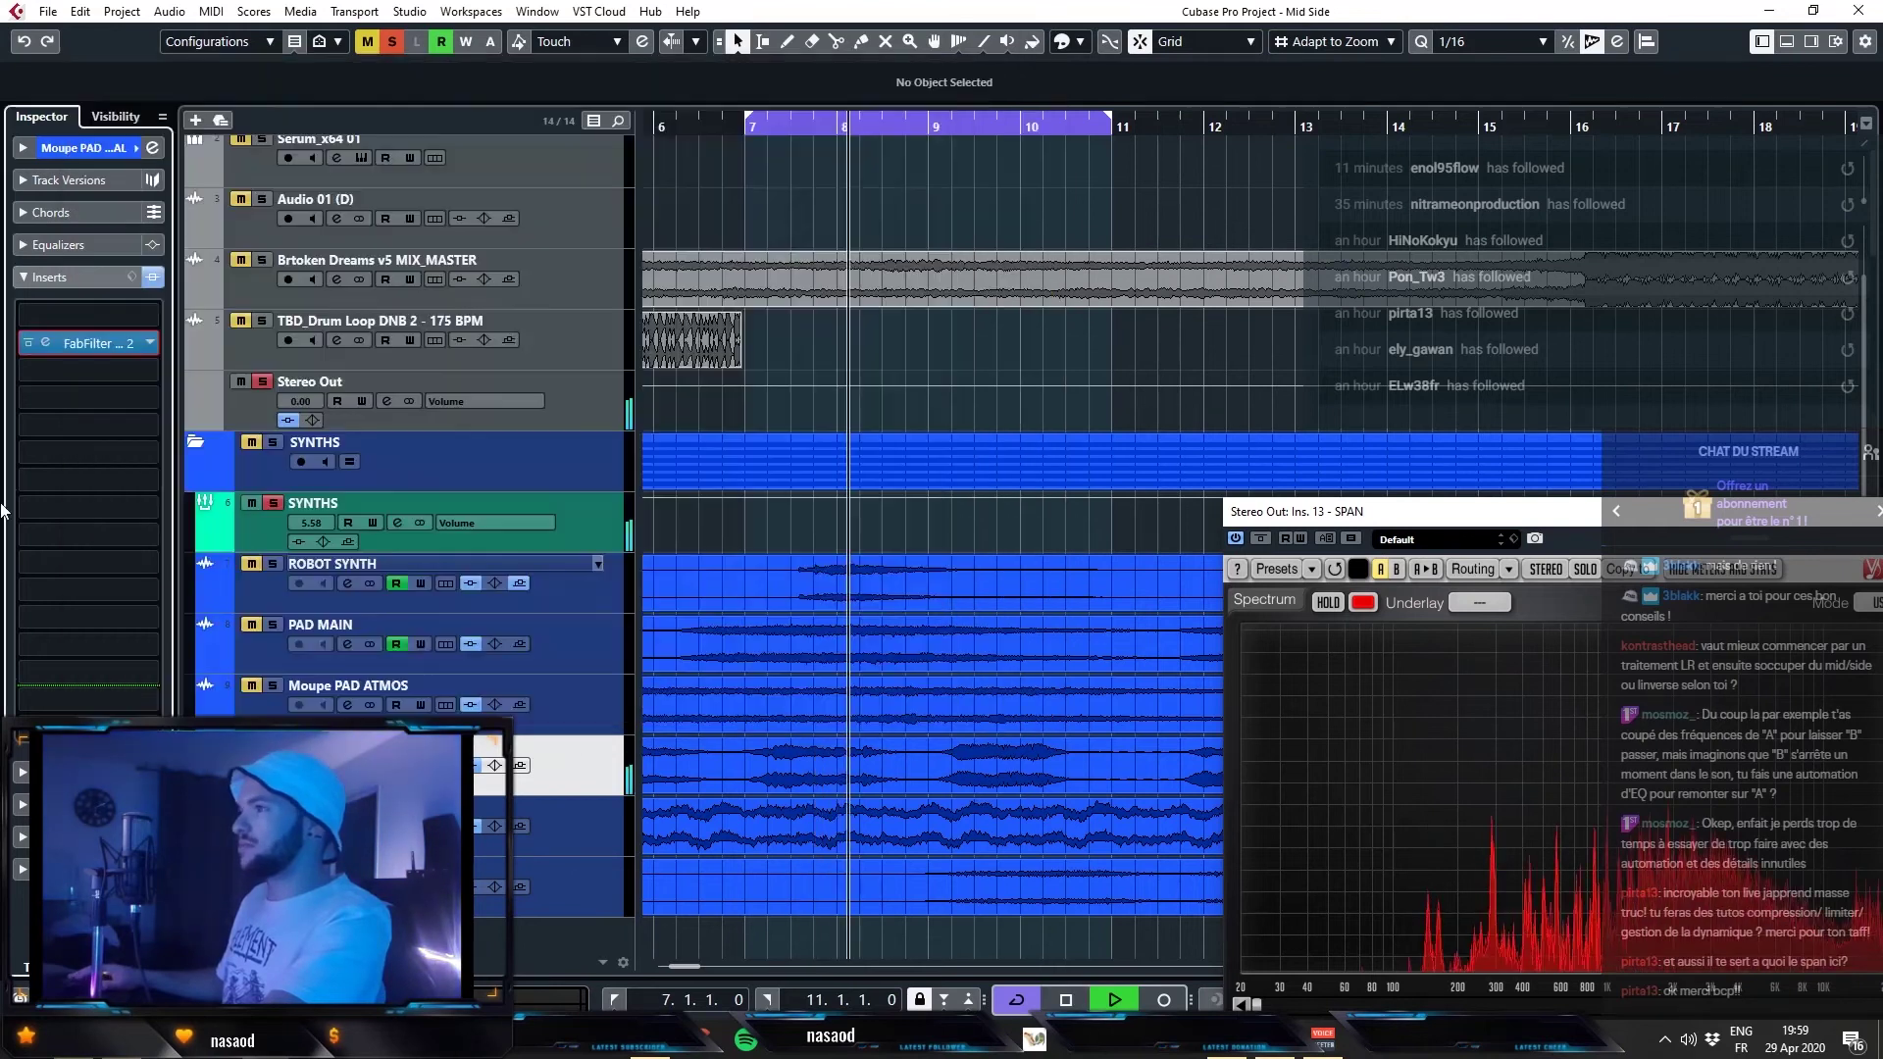
- Insert StereoEnhancer after the EQ on Moupe PAD METAL and set its width to 120%
click(126, 368)
text(stereo)
key(Return)
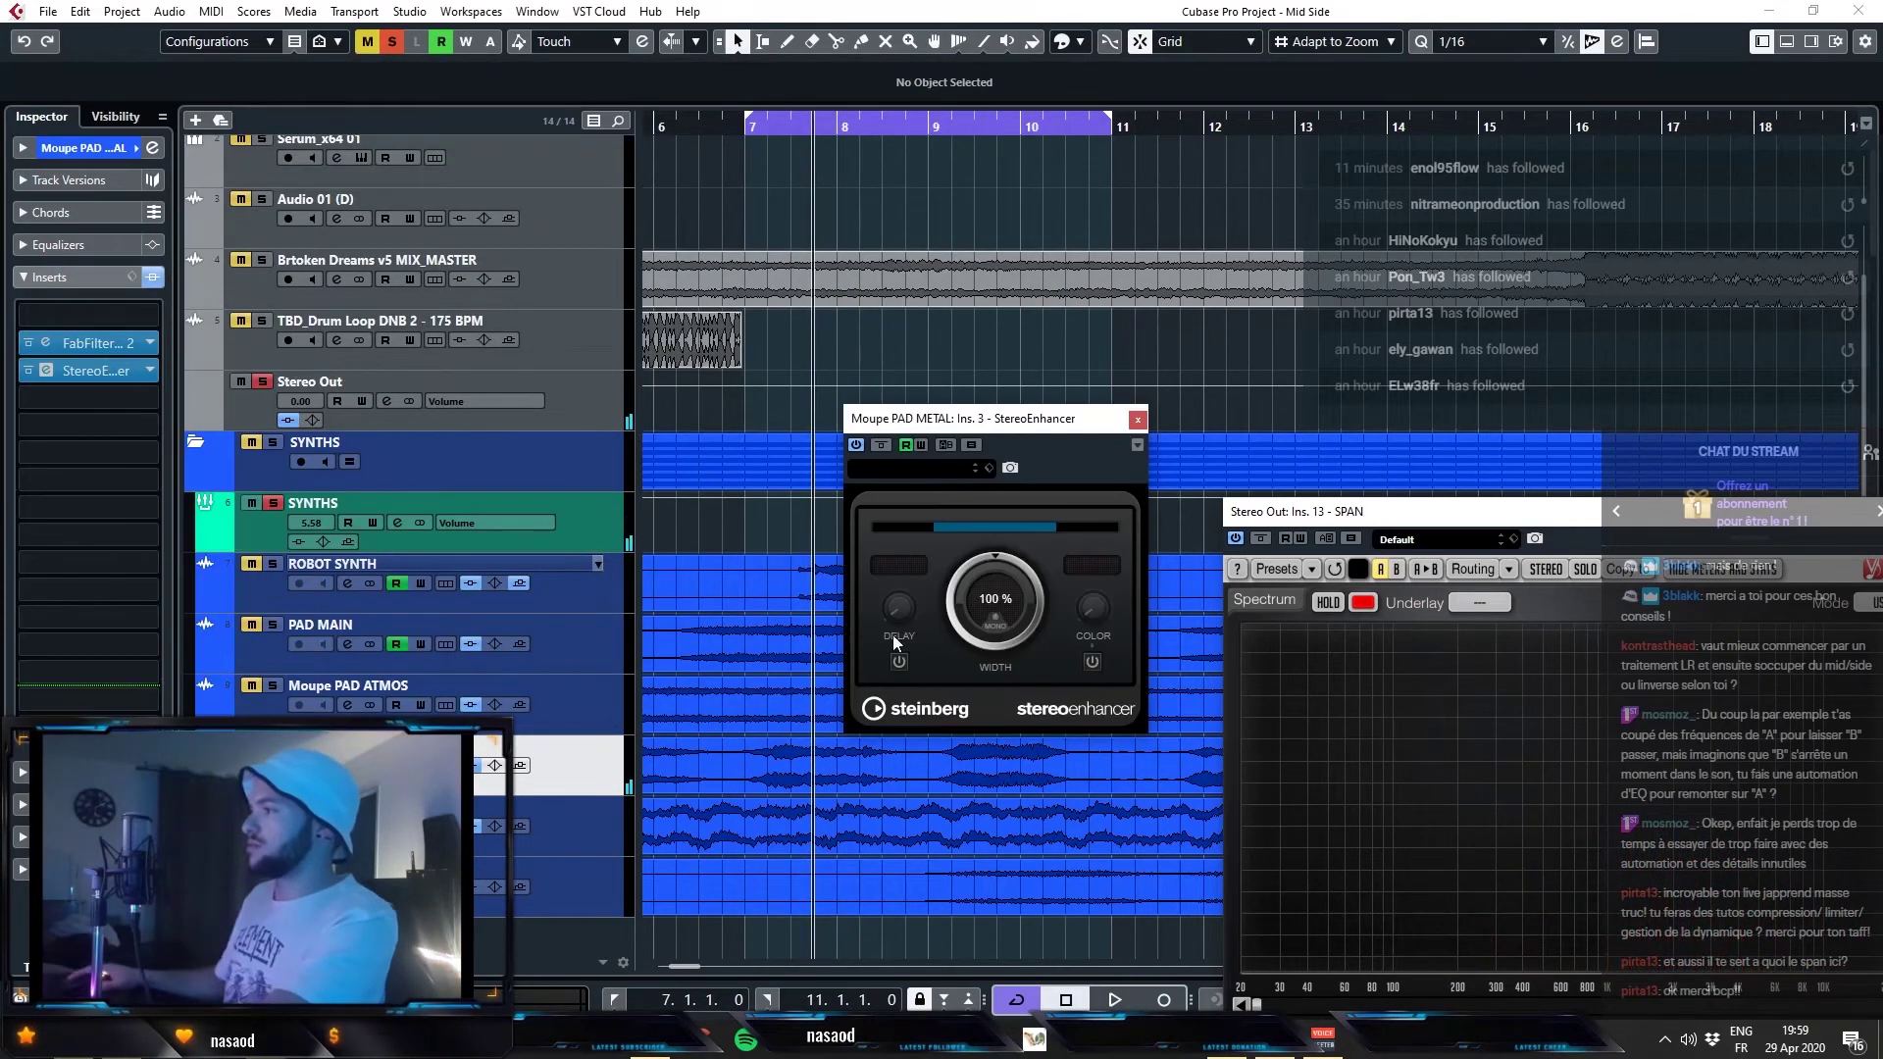
text(120)
key(Return)
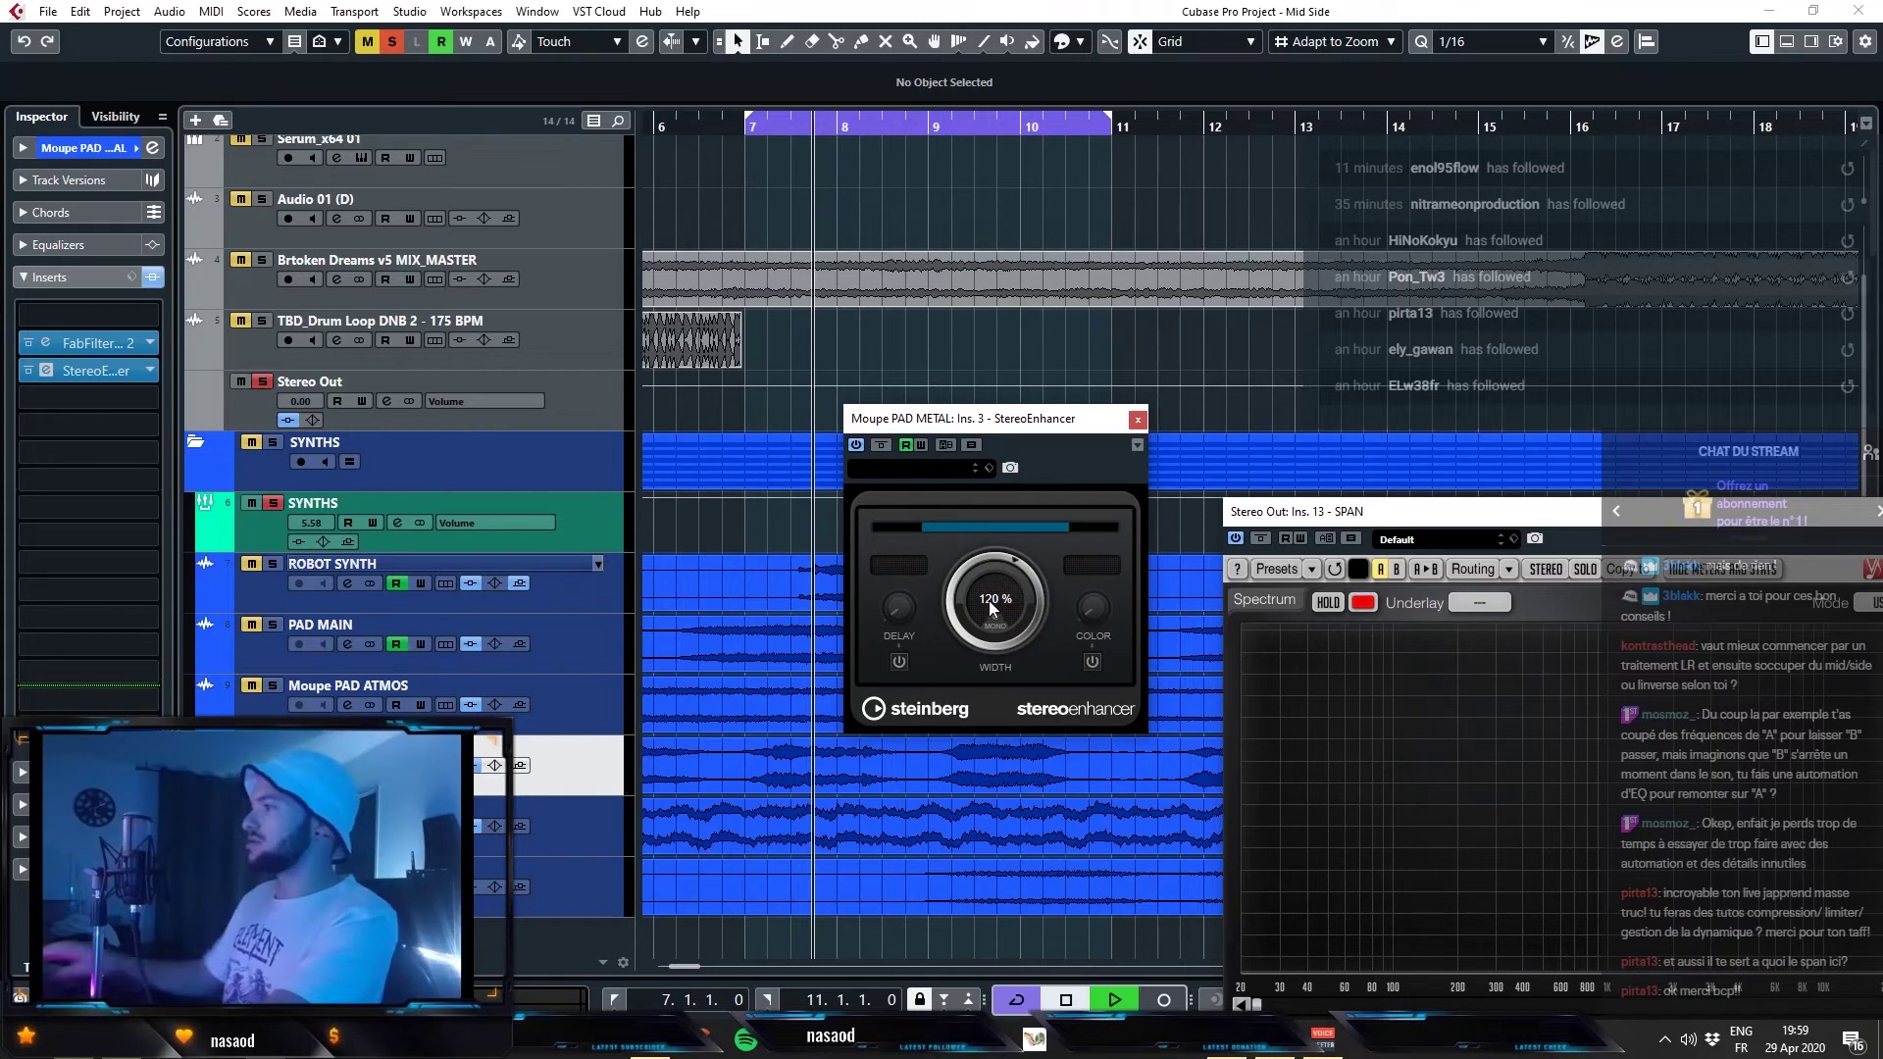
key(space)
click(1140, 416)
- Play the loop with Moupe PAD ATMOS and PAD MAIN added to the soloed tracks, and clear all solos to check the whole mix
click(393, 826)
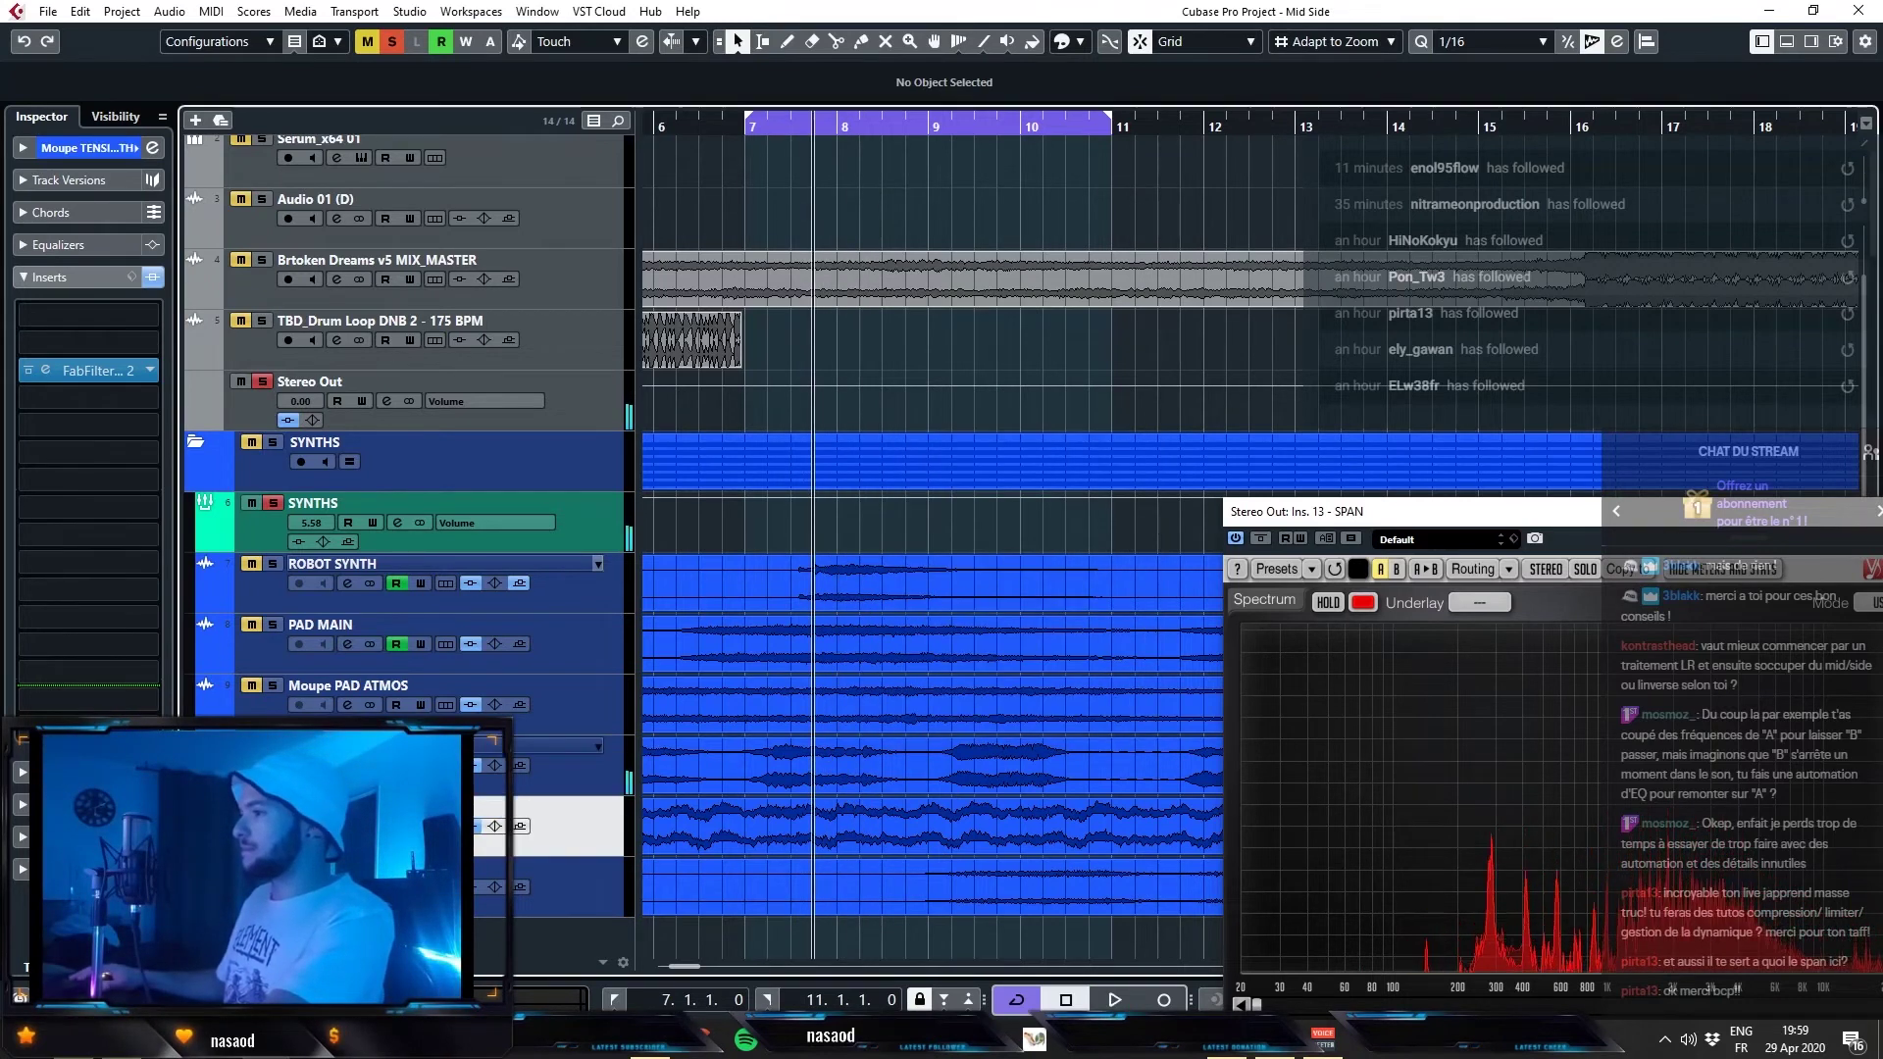
key(space)
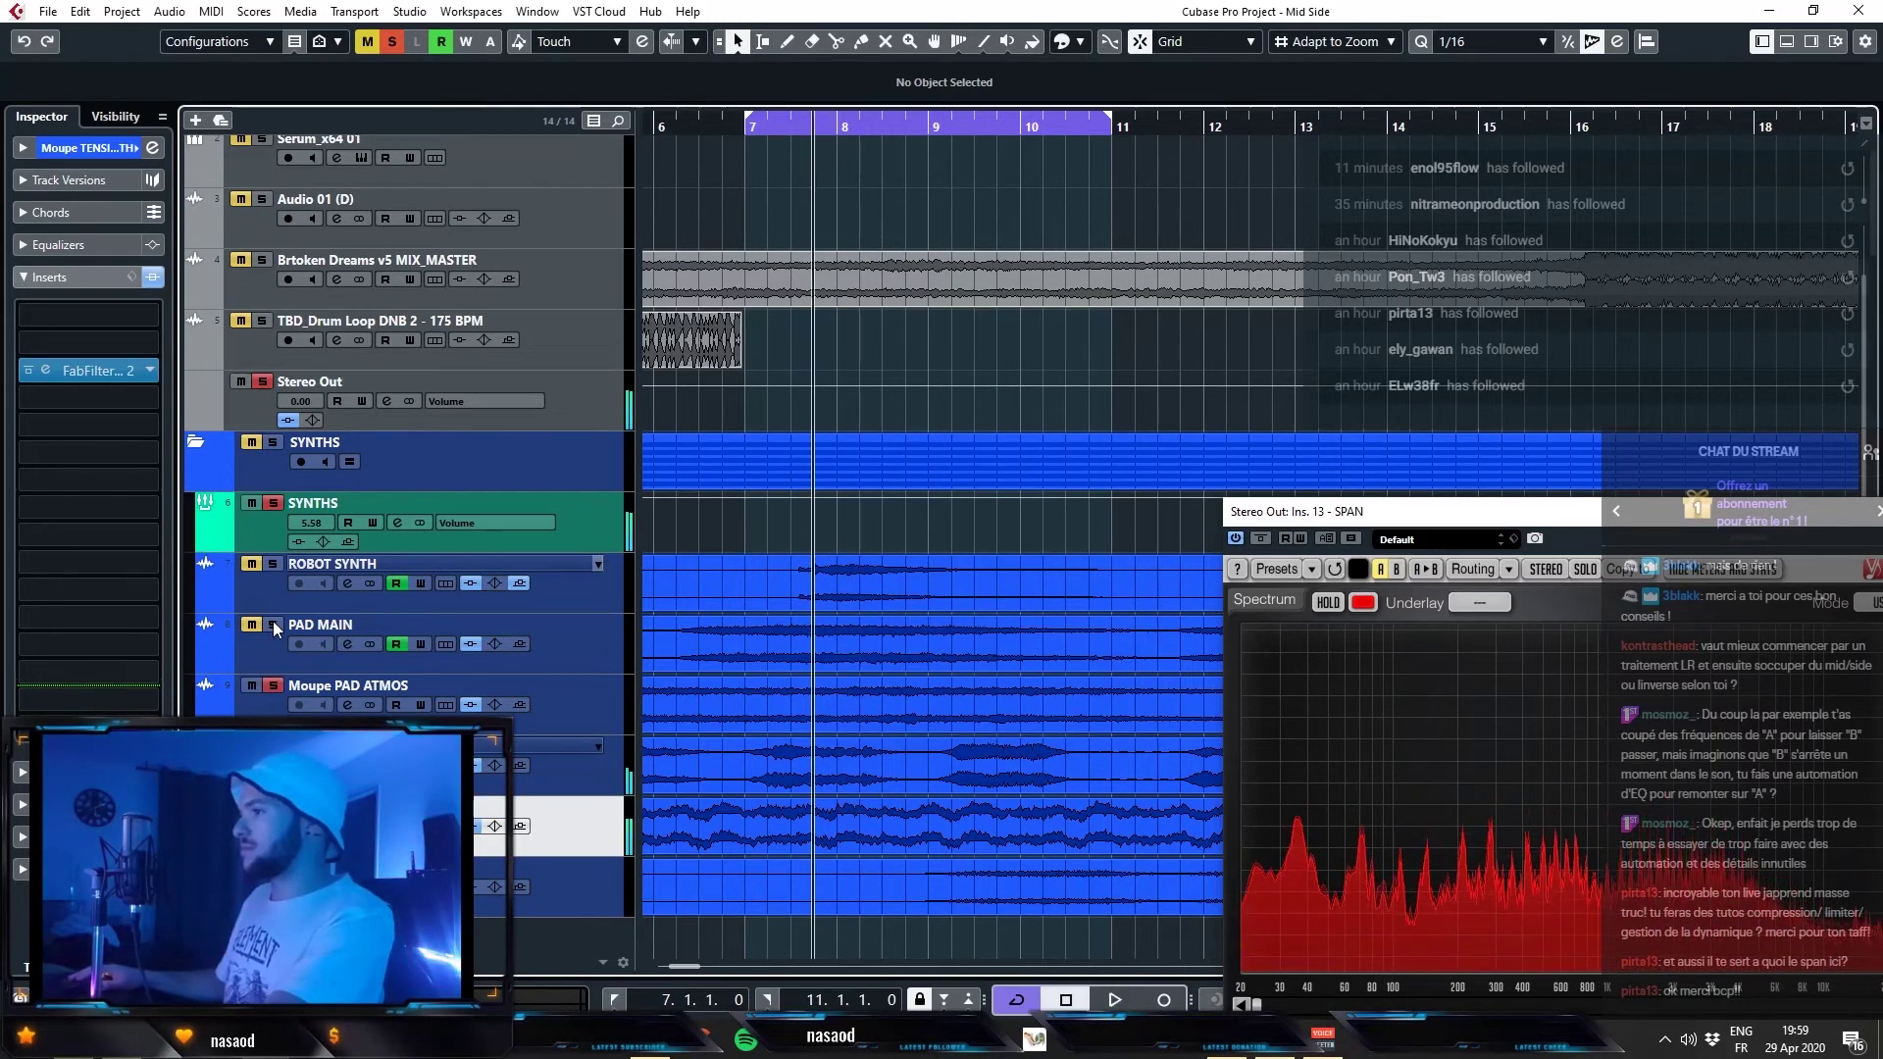
key(space)
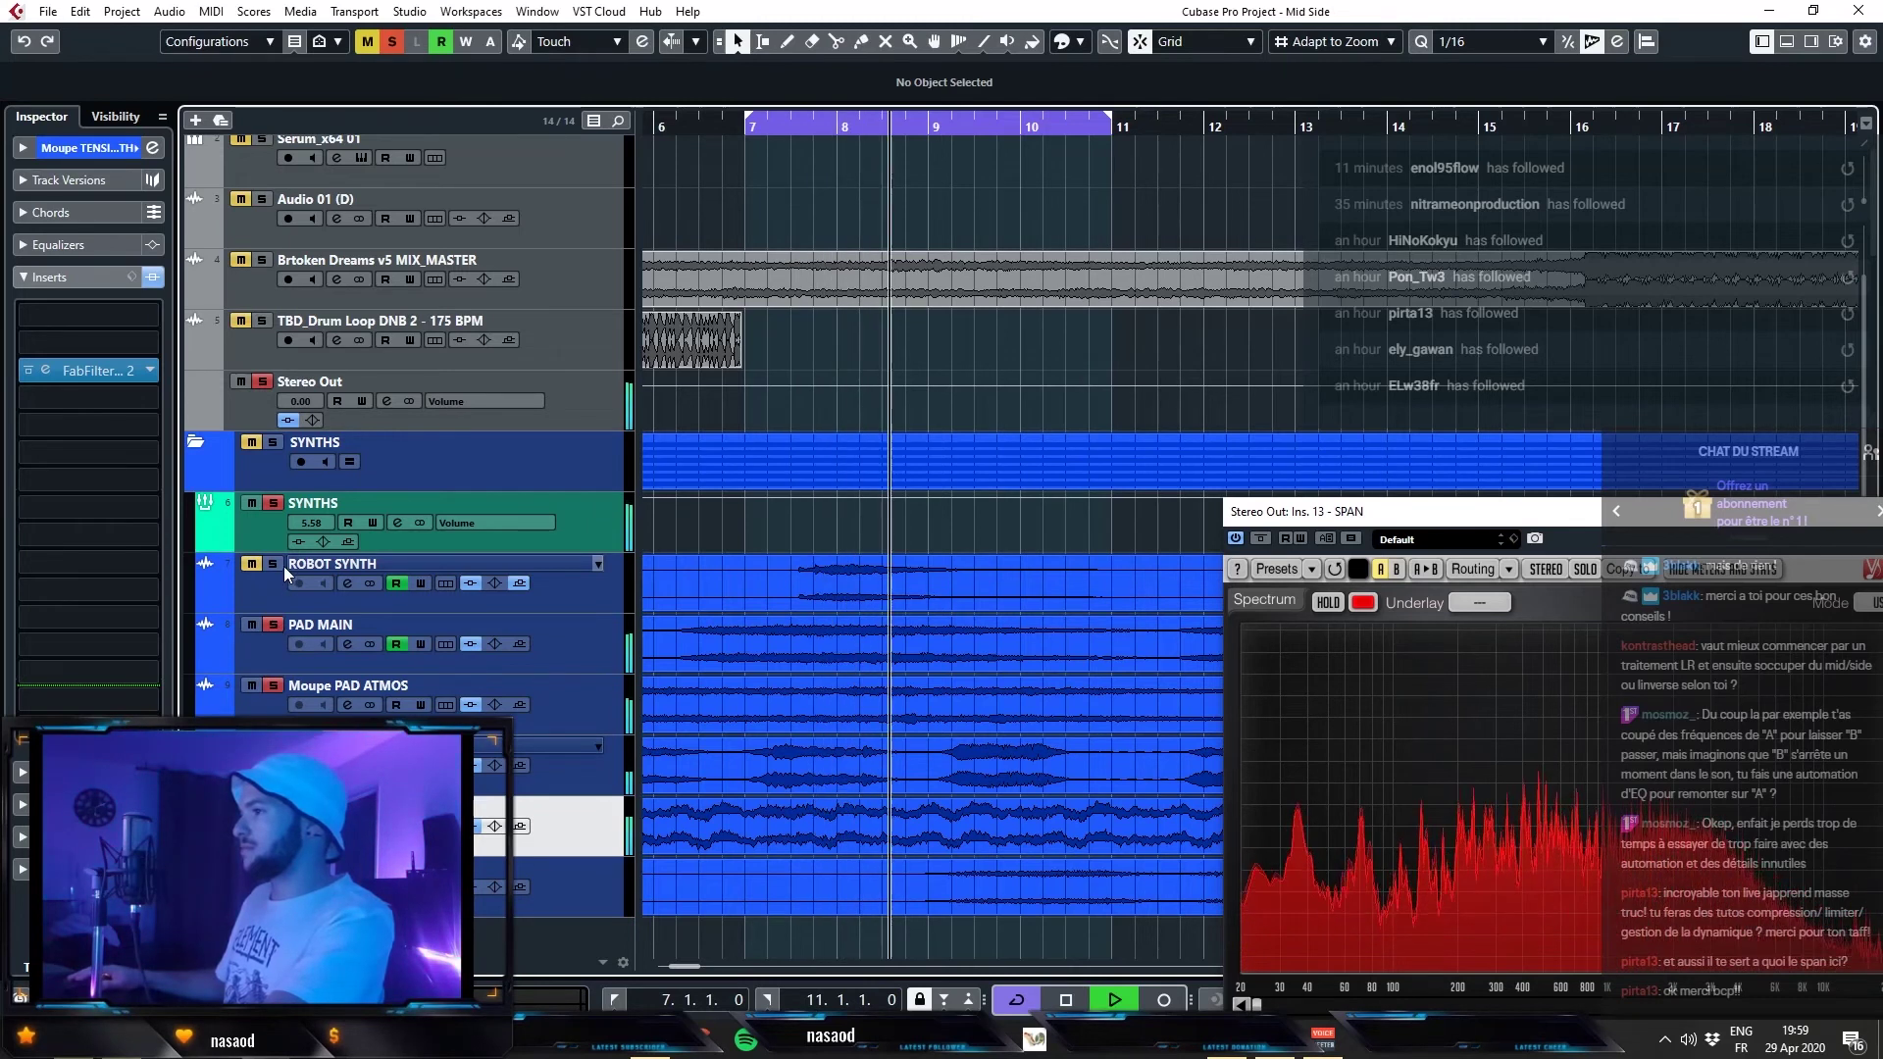
click(392, 44)
click(691, 130)
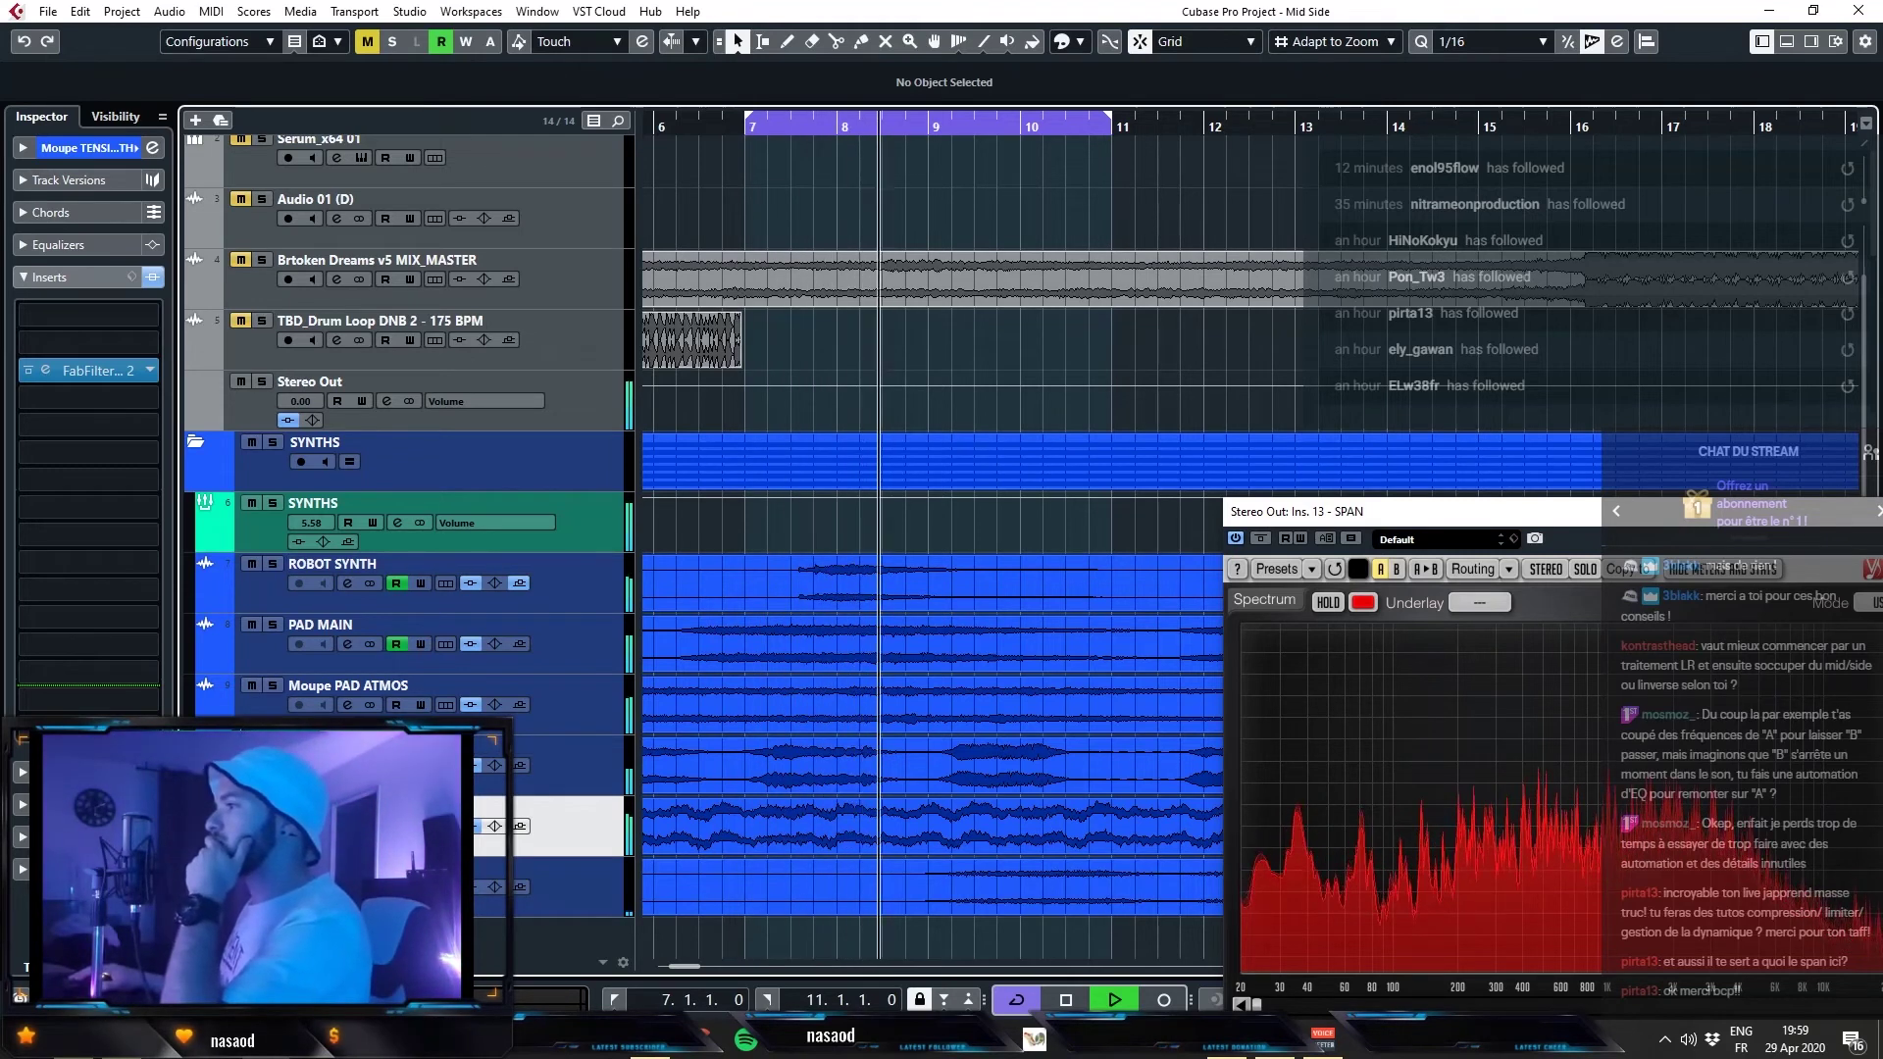
- Mute and unmute PAD MAIN and Moupe PAD ATMOS in turn to compare their contribution to the mix
click(252, 624)
click(252, 625)
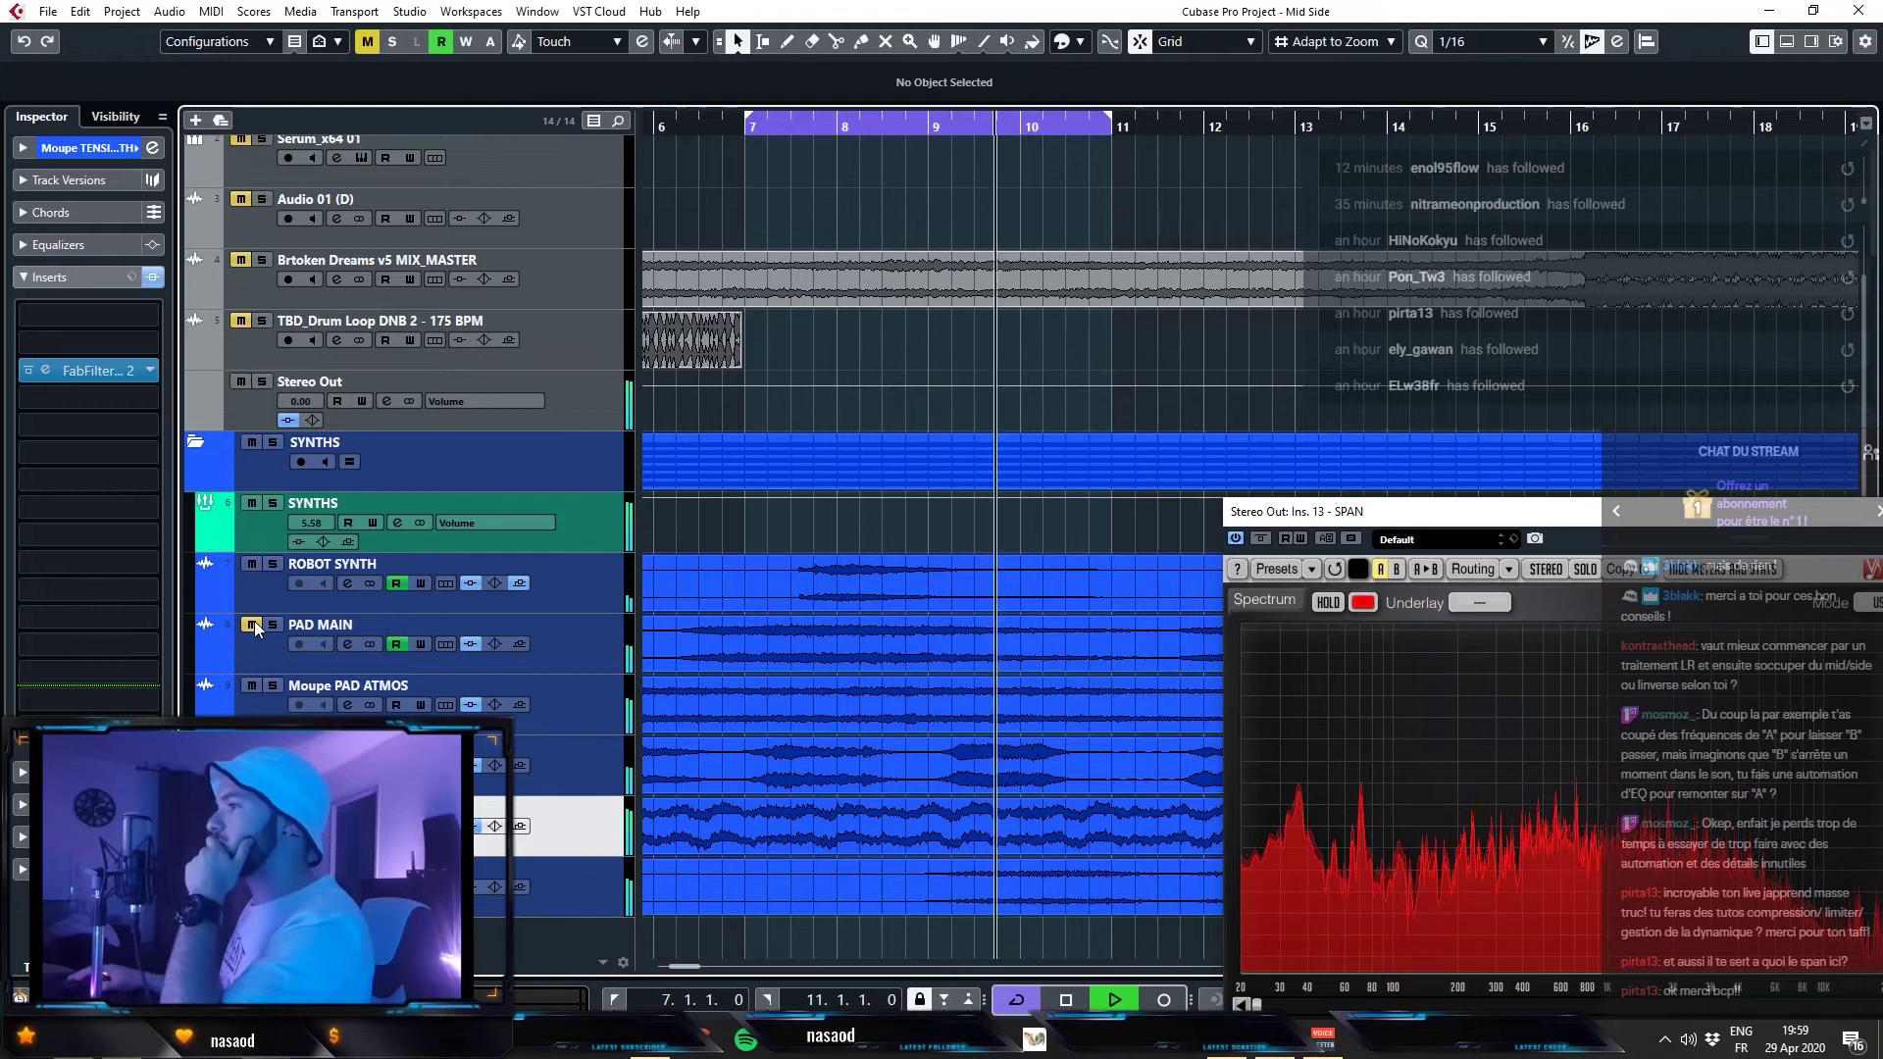
click(252, 686)
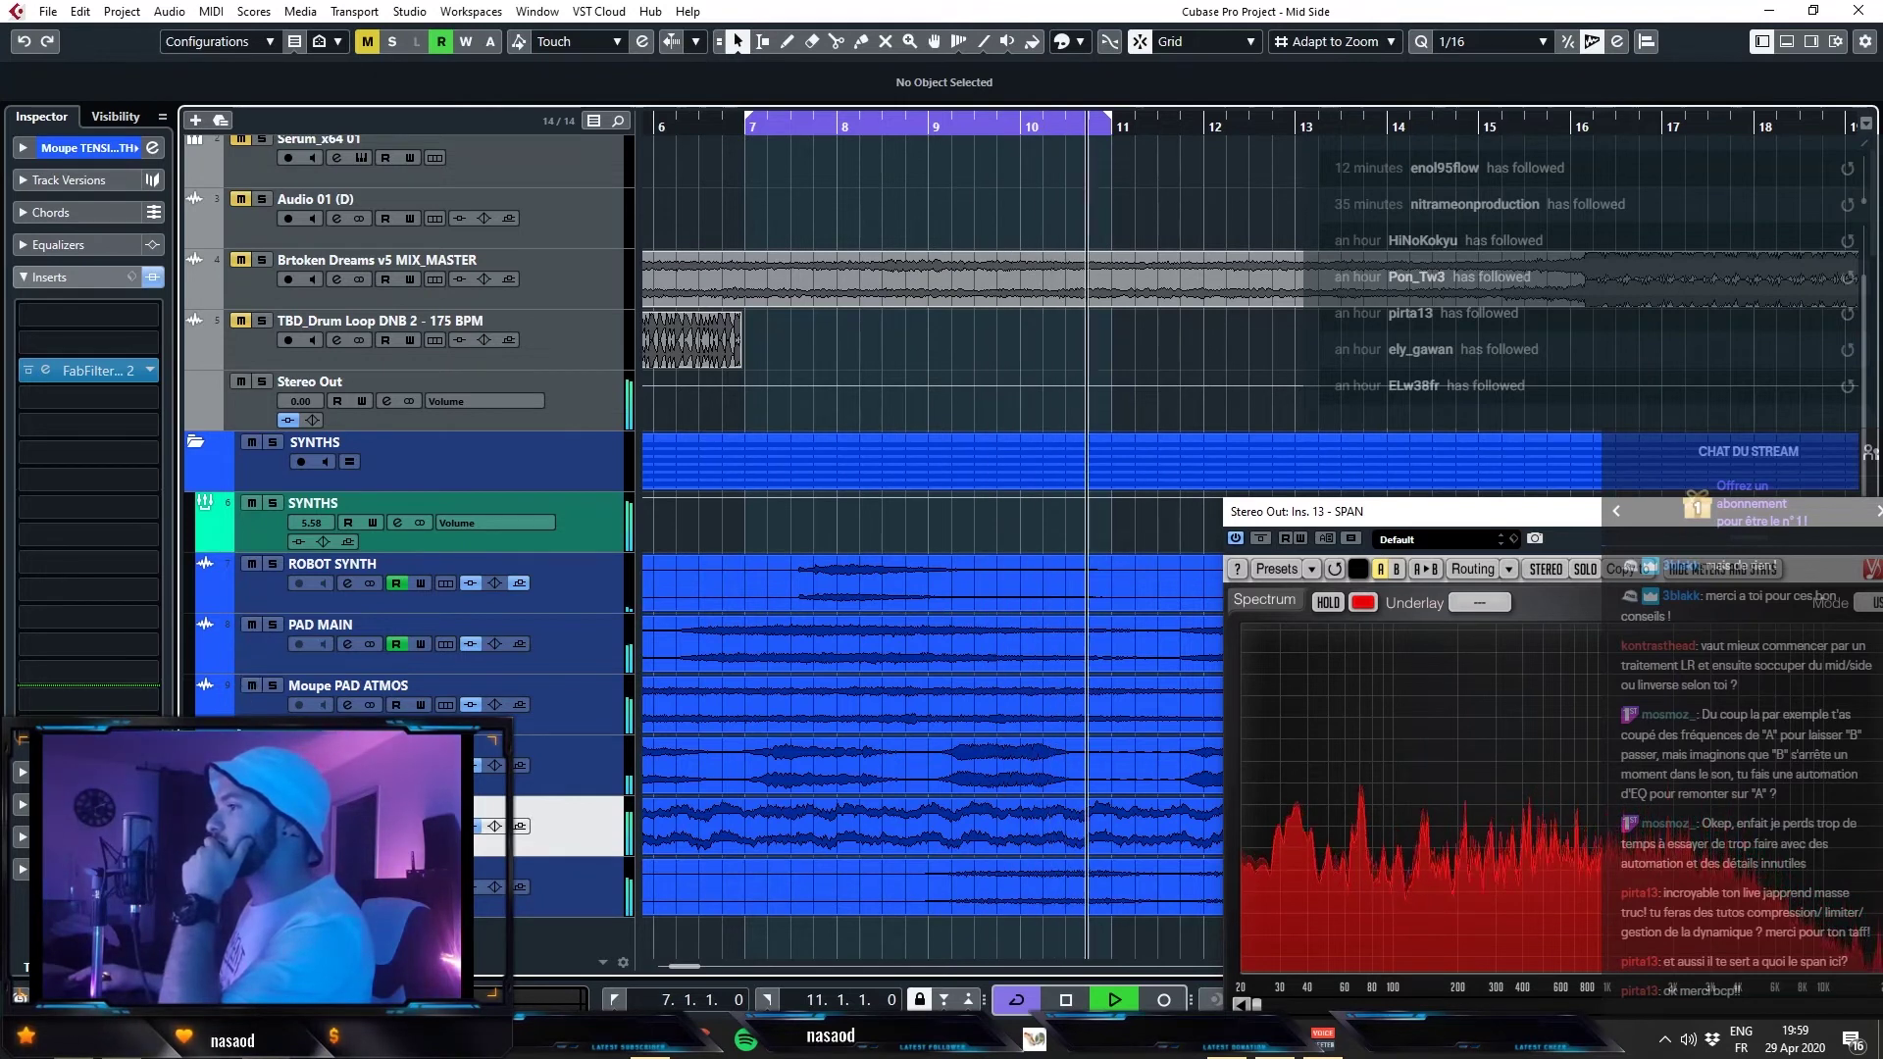
- Solo Moupe PAD ATMOS, raise its EQ's low cut, add a low-mid cut and set the existing bell to about -5 dB near 529 Hz
click(275, 685)
click(93, 370)
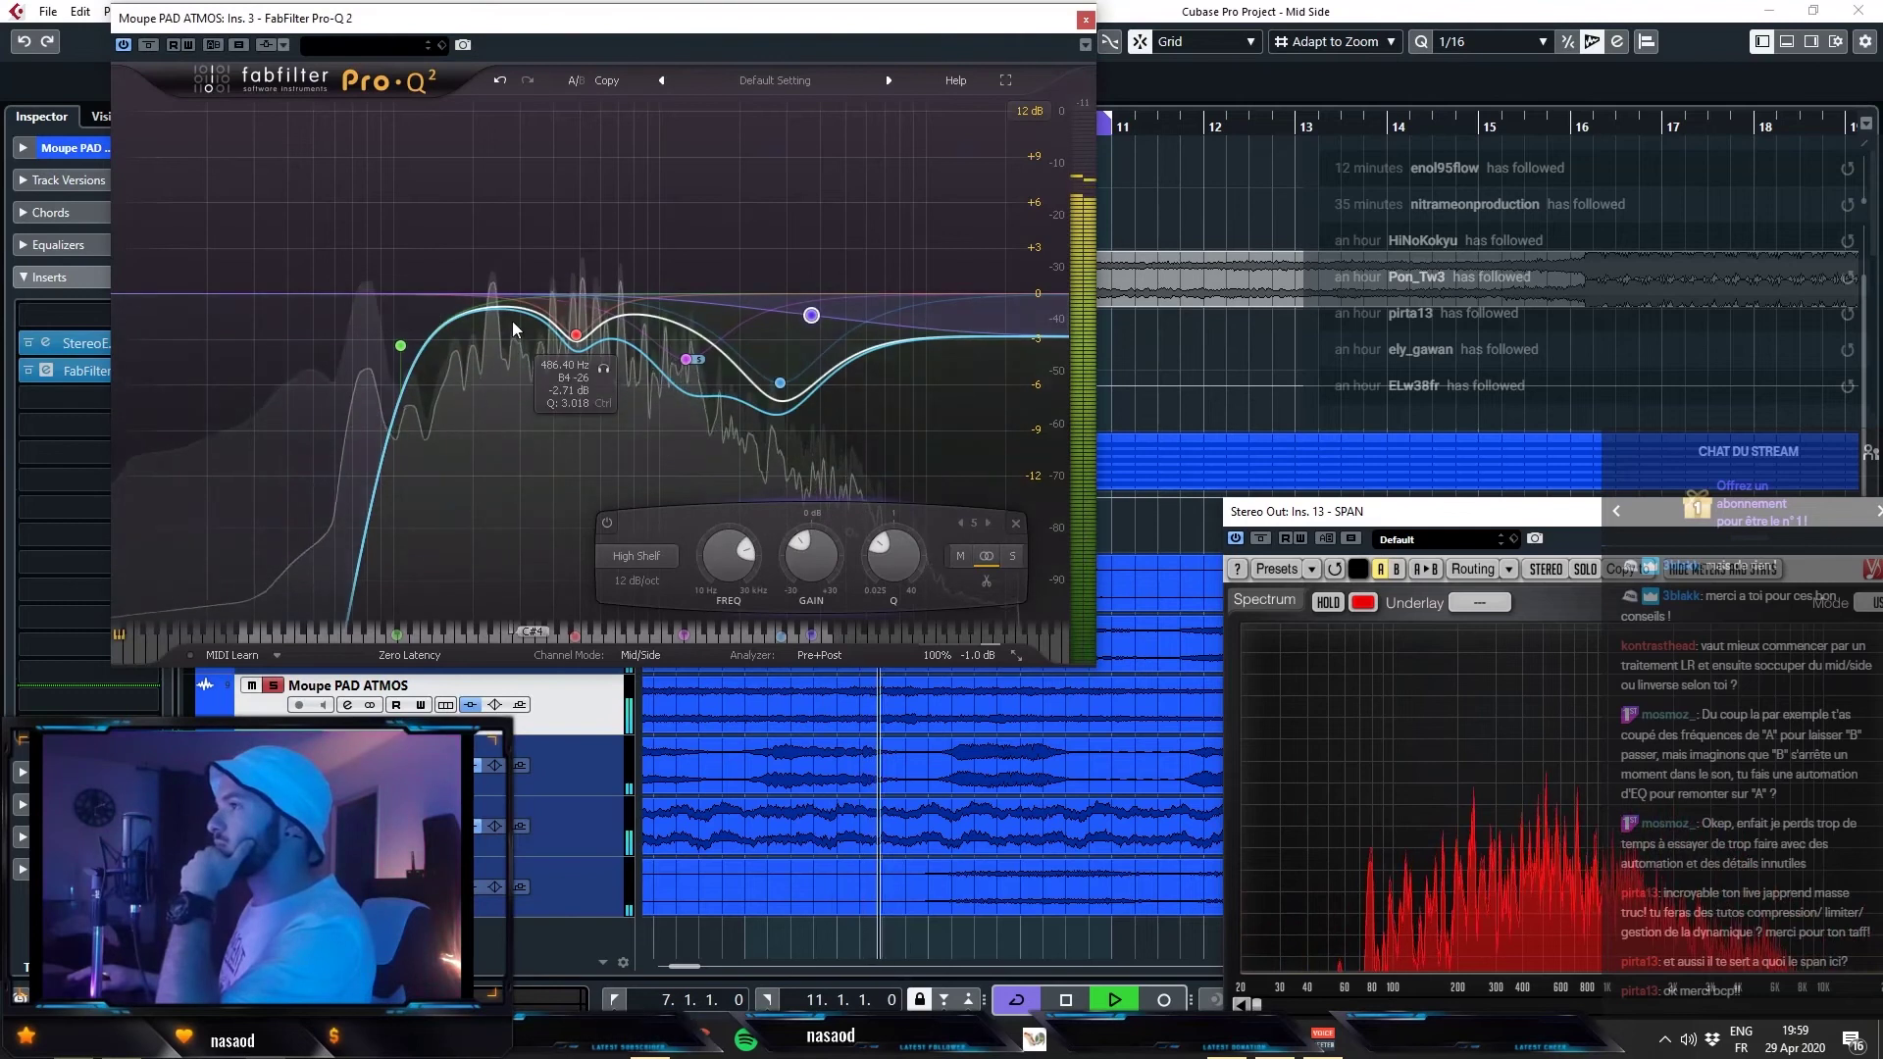
drag(493, 310, 425, 353)
mouse_move(576, 334)
mouse_down()
mouse_move(580, 152)
mouse_move(586, 370)
mouse_up()
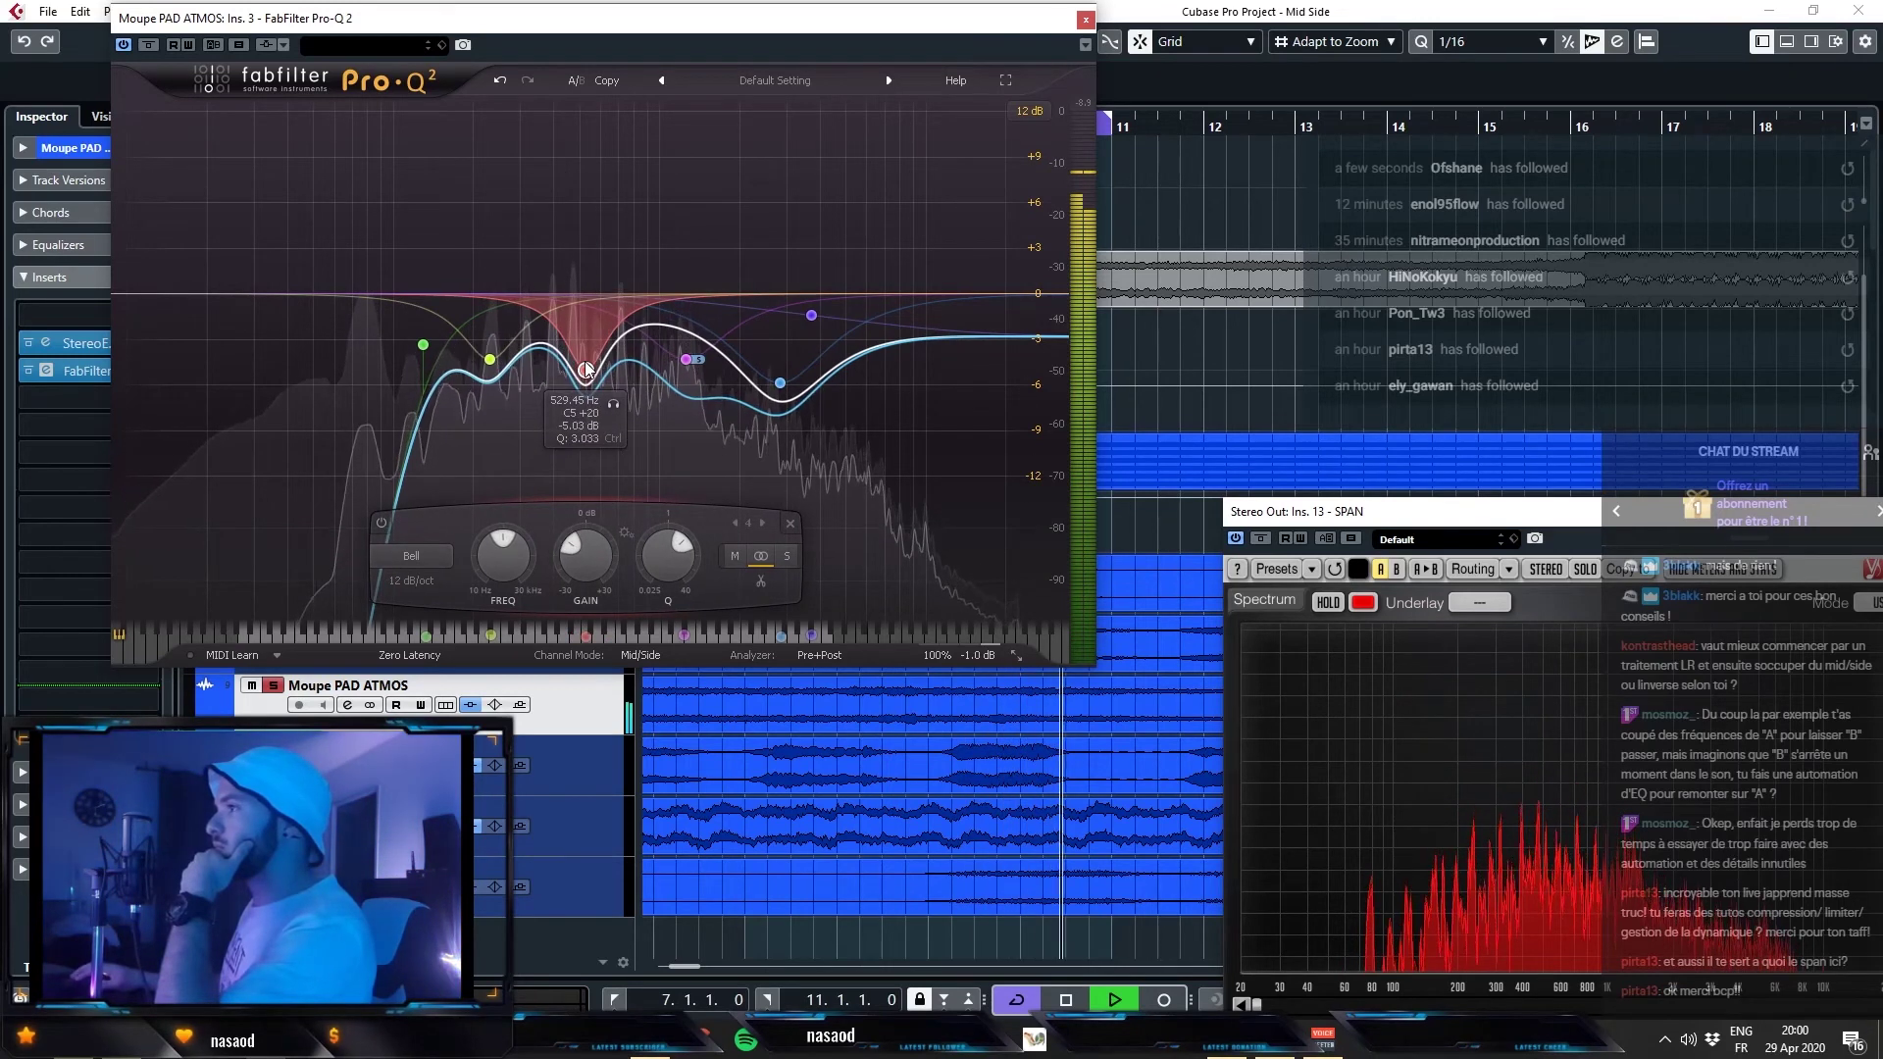
- Close the Moupe PAD ATMOS EQ and play the loop with all solos cleared to check the whole mix
key(space)
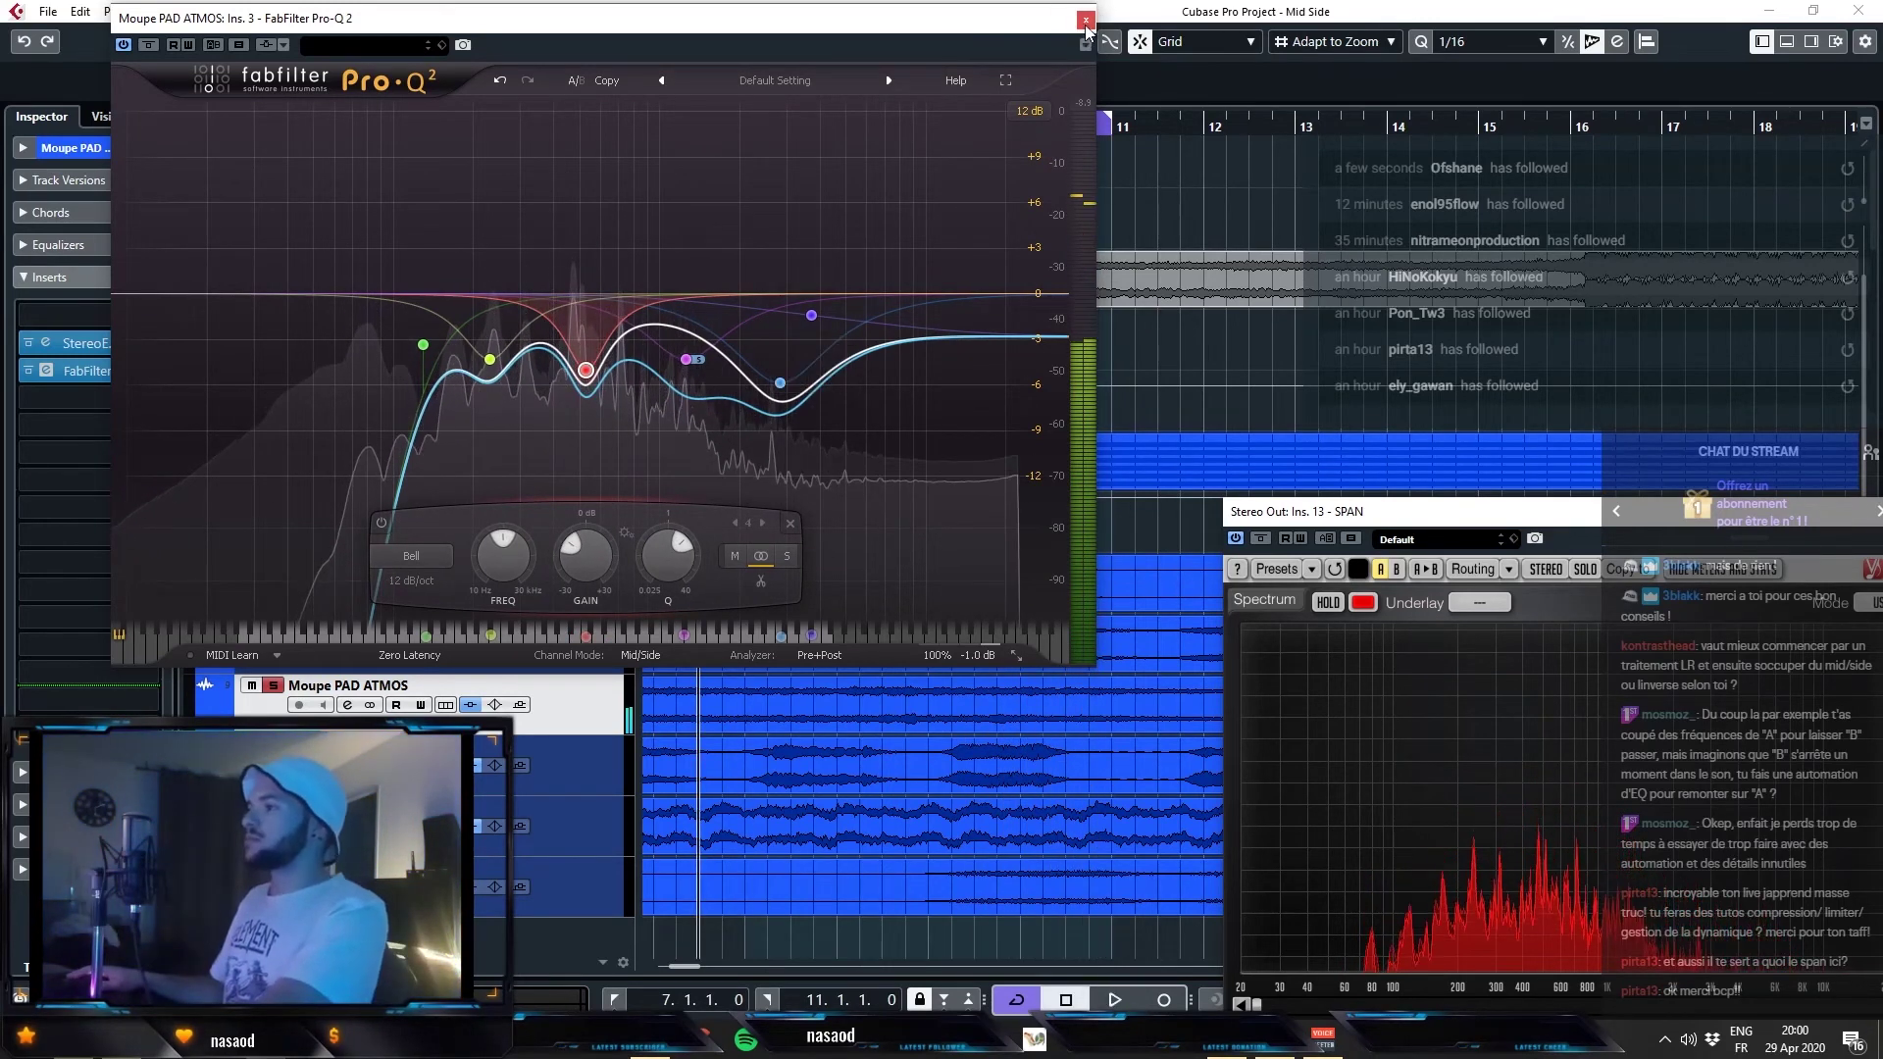
click(1086, 23)
key(space)
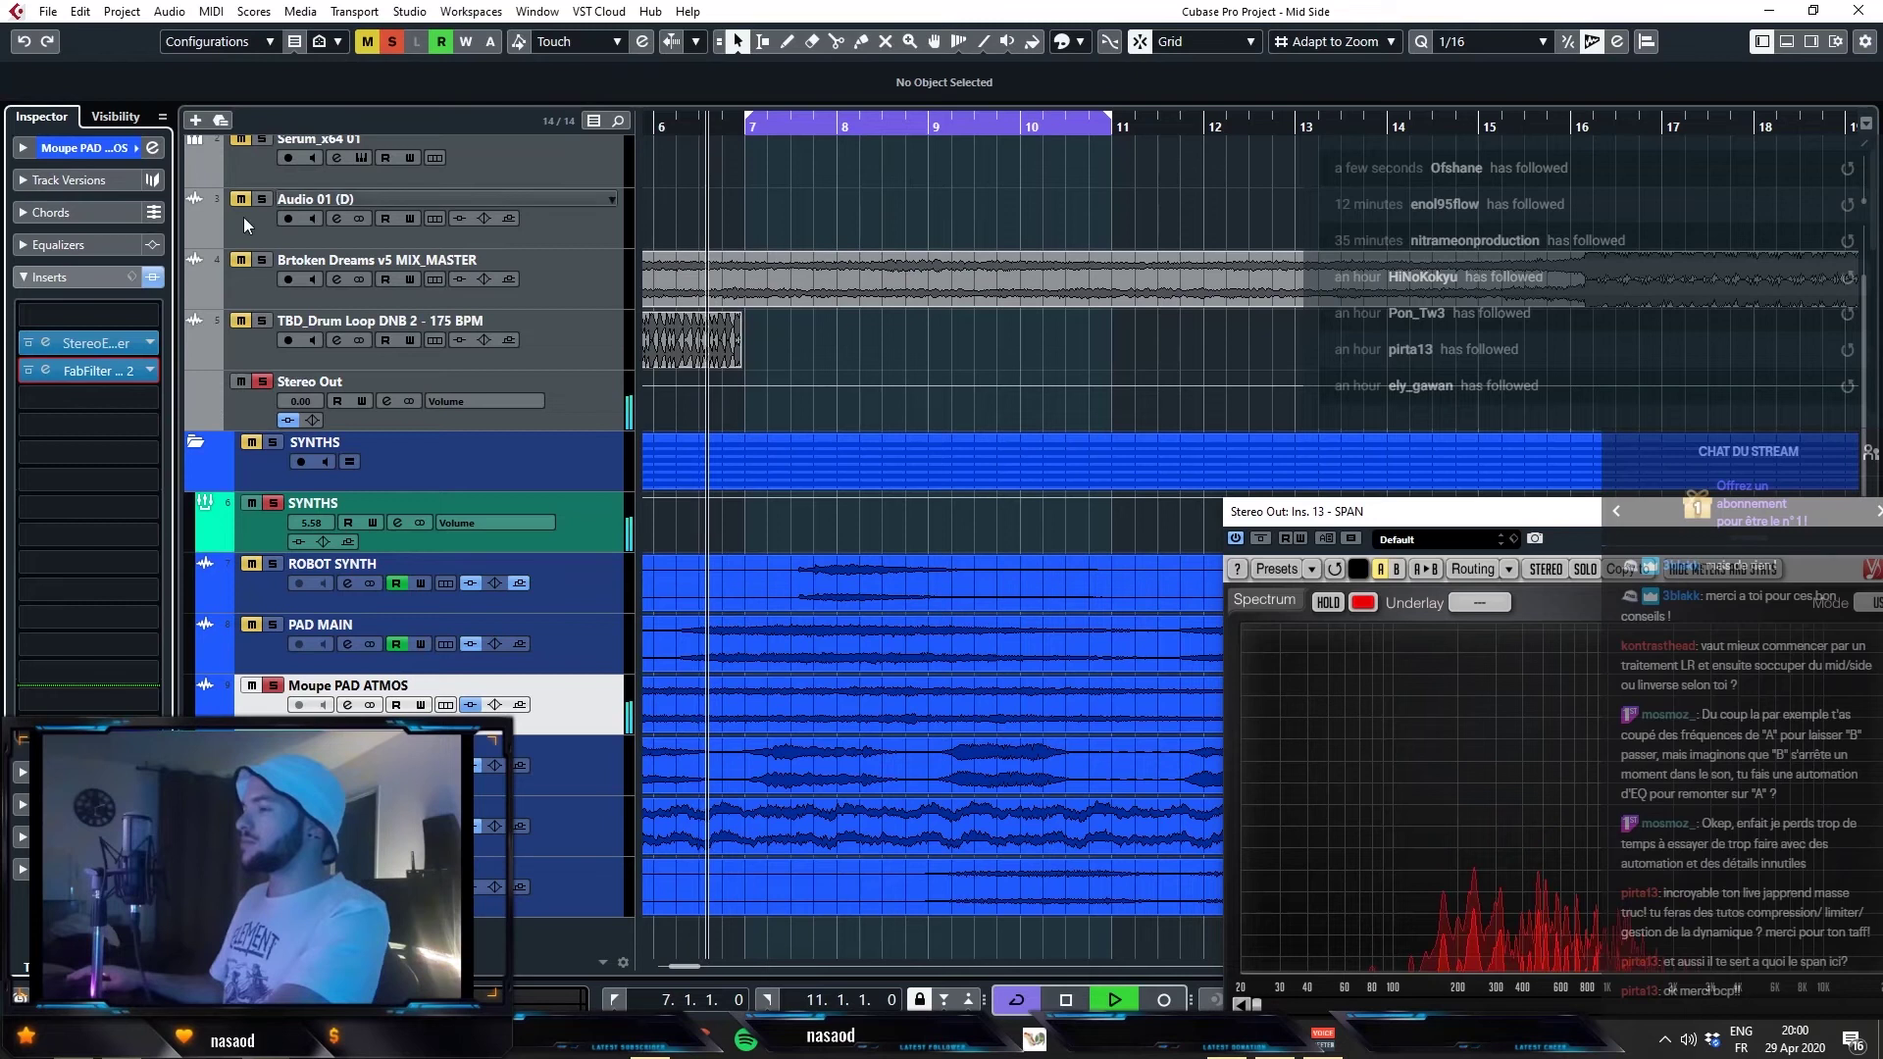
click(392, 39)
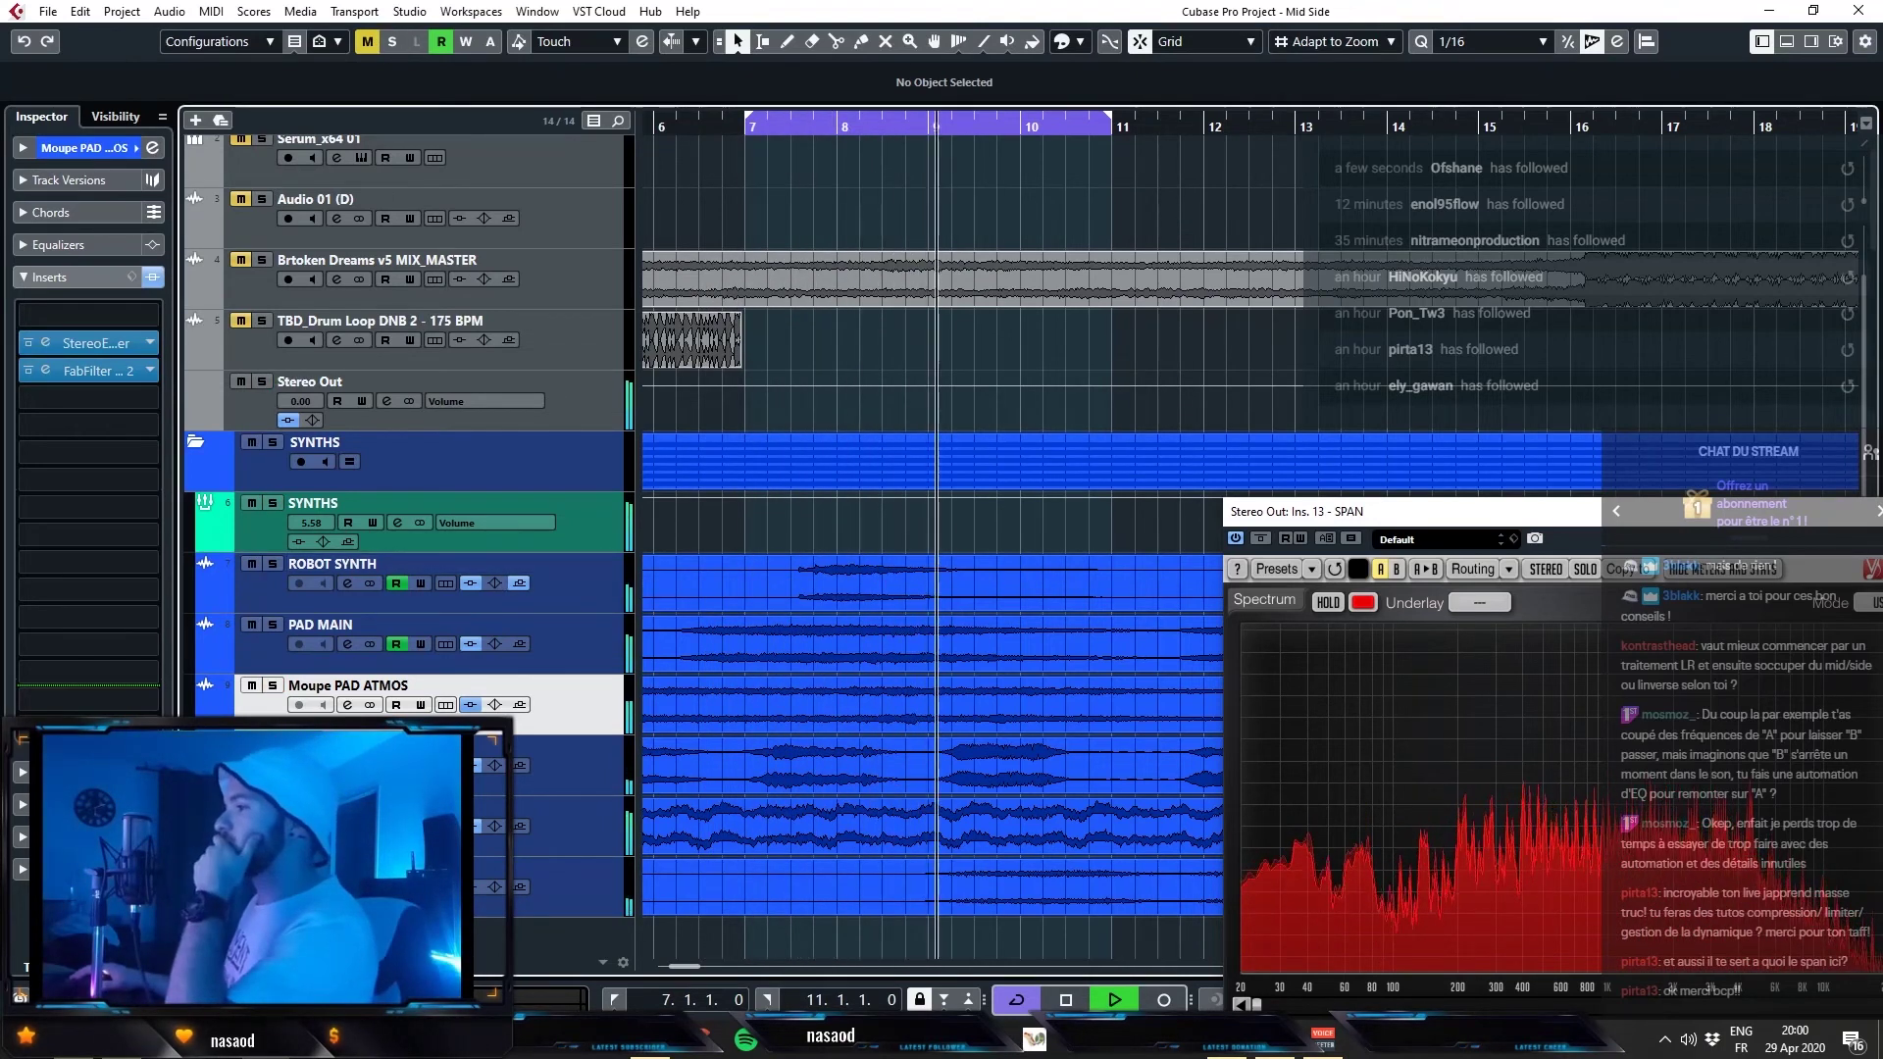
- Solo Moupe TENSION SOUND, insert Pro-Q 2 in its first insert slot and play the loop
key(s)
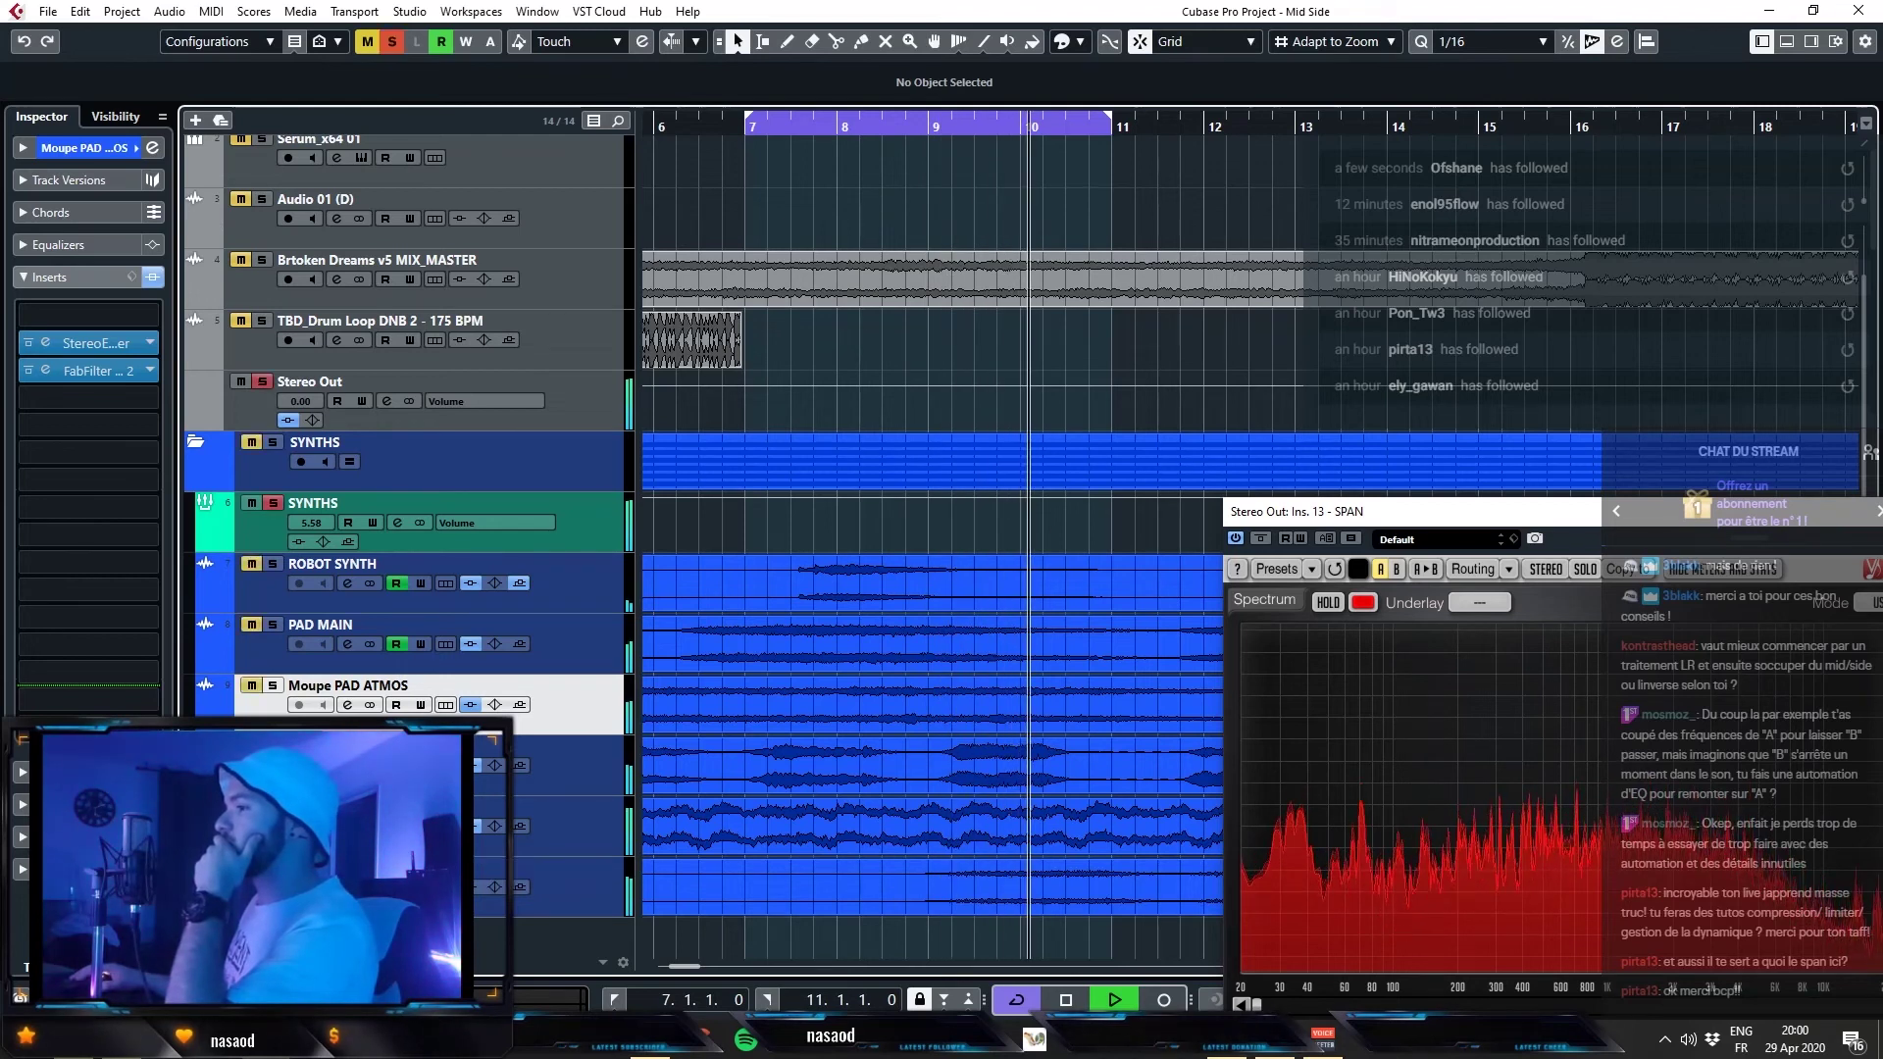
key(Down)
key(Down)
key(Down)
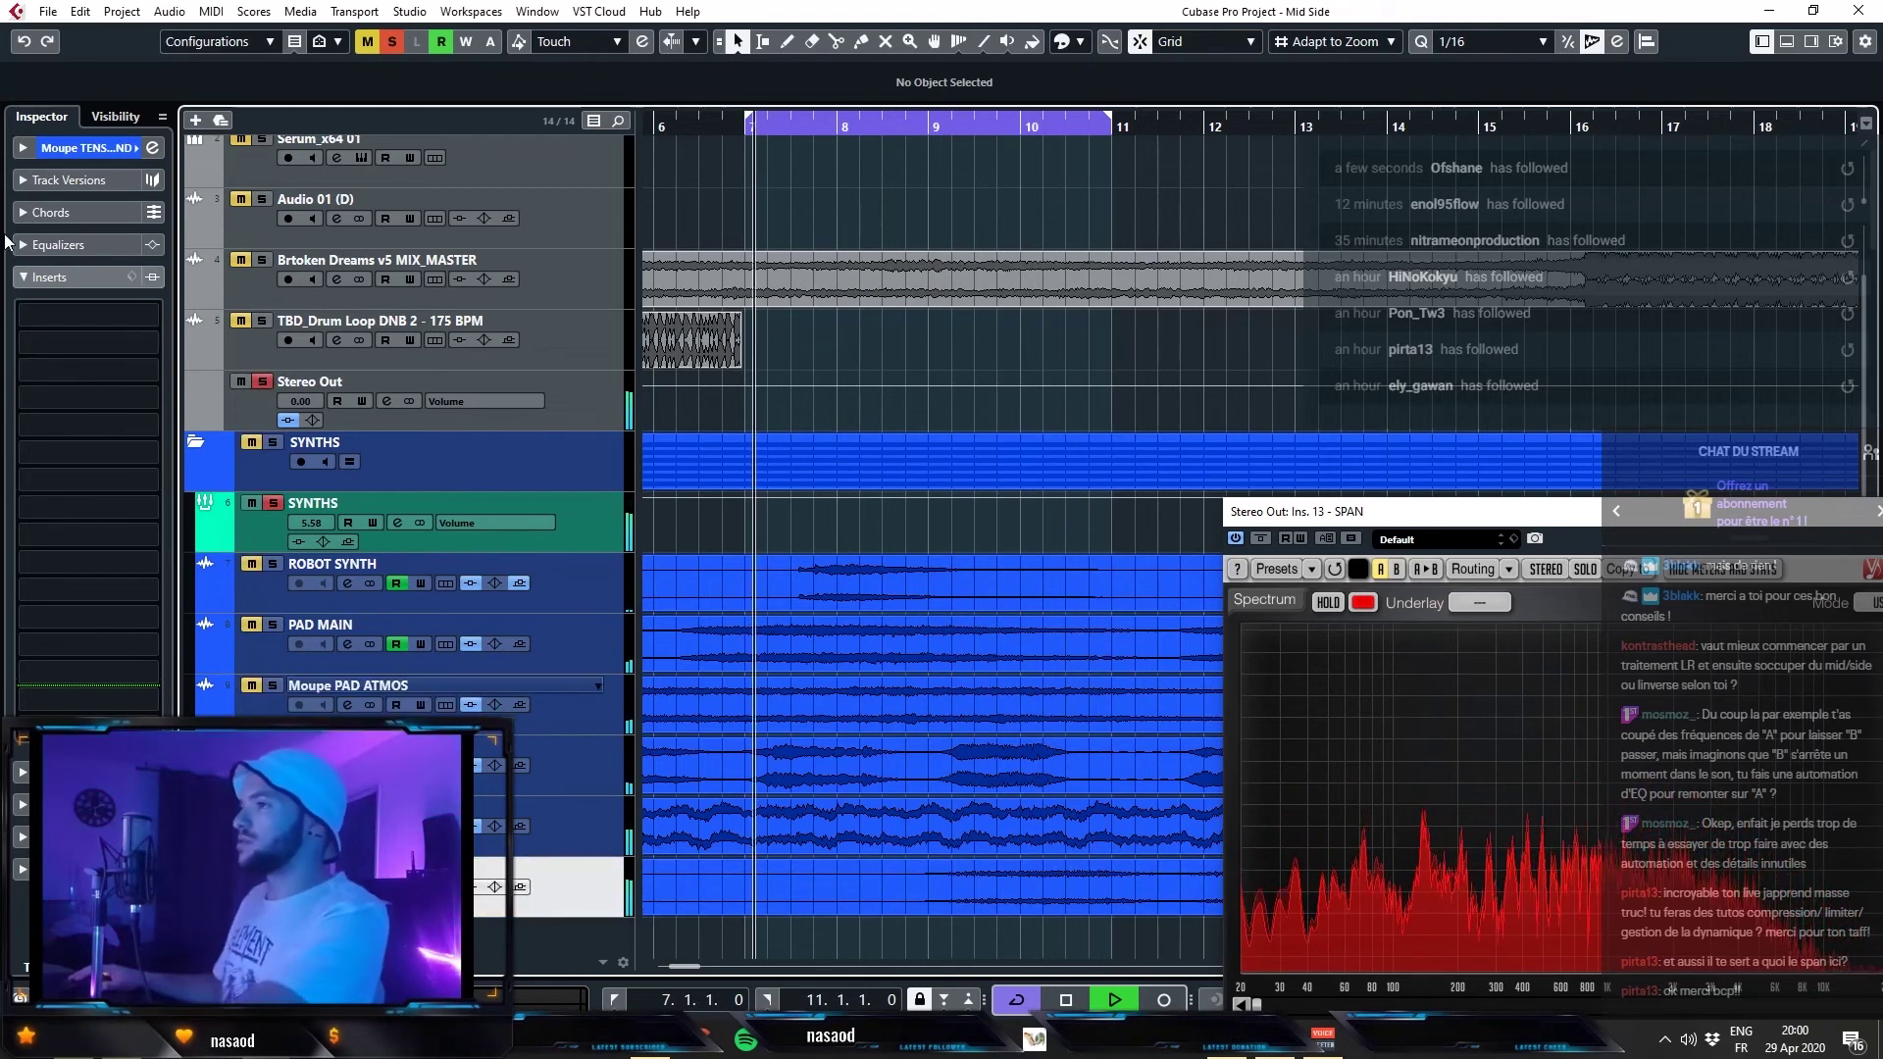
key(space)
click(78, 328)
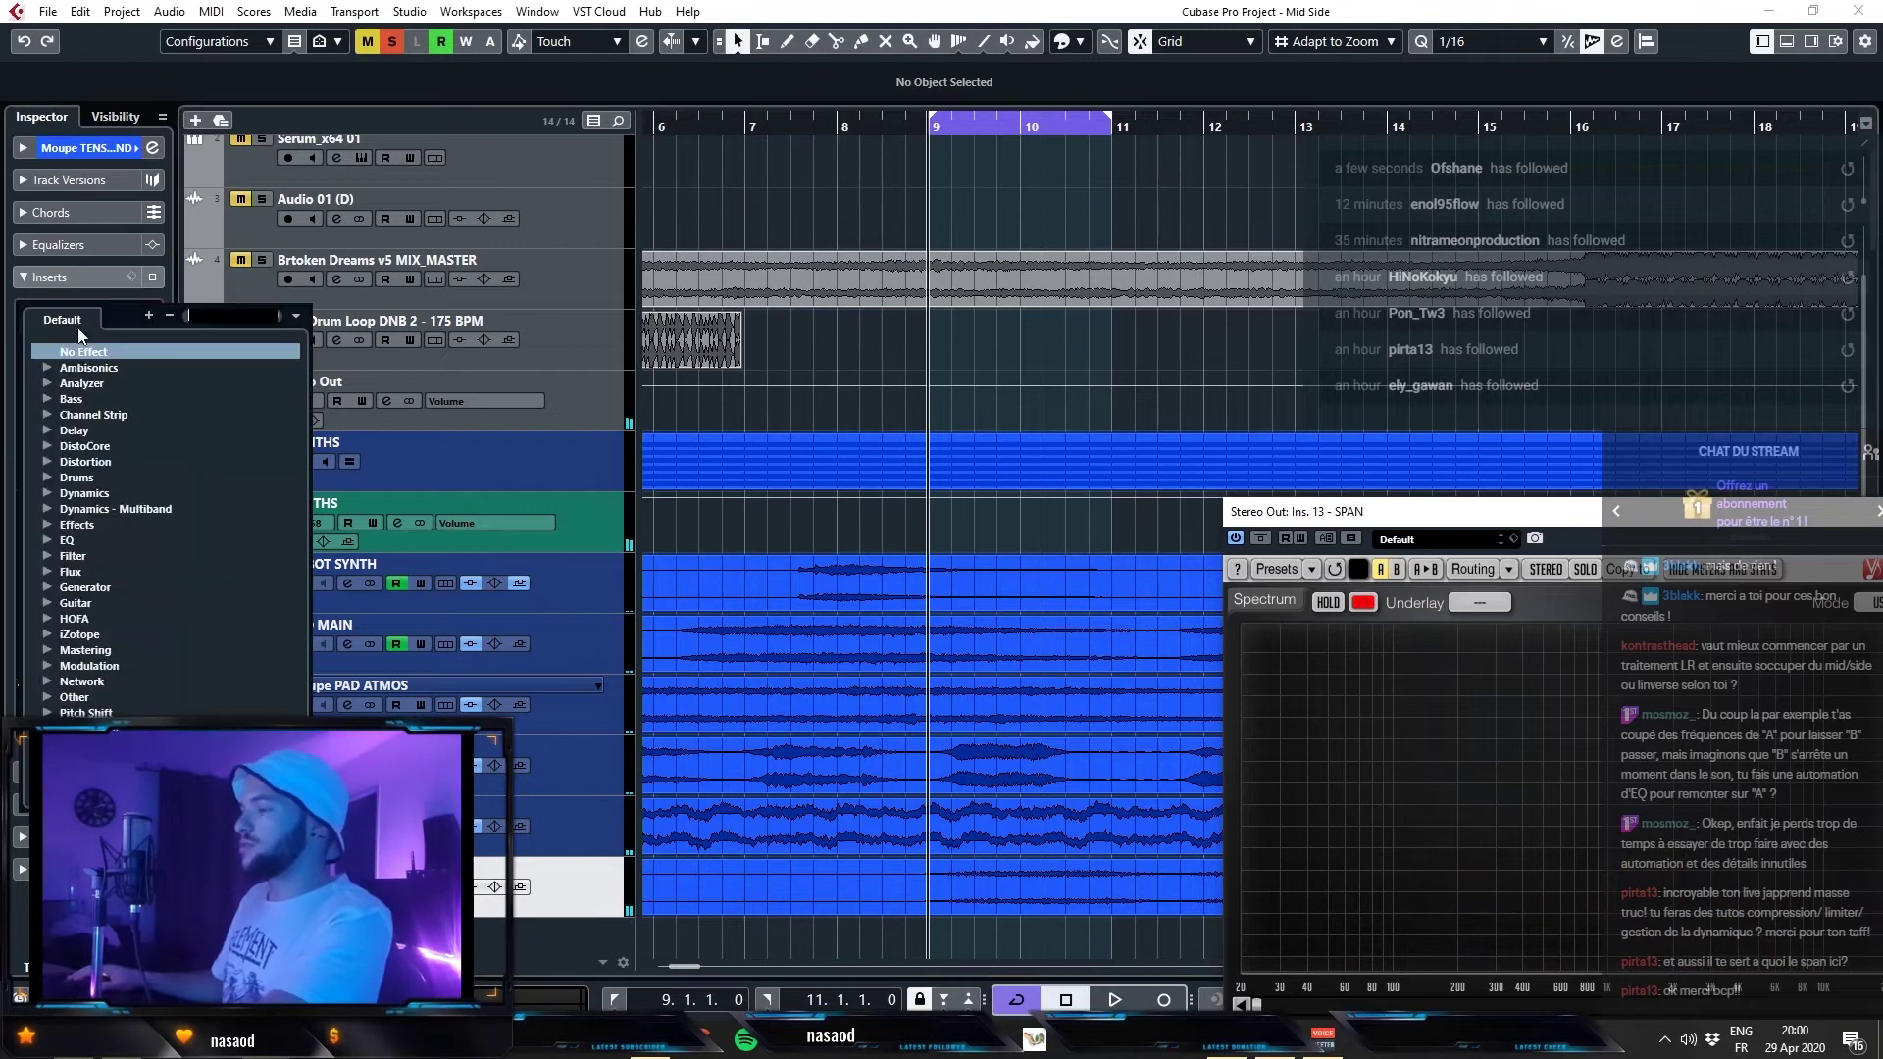
text(pro-q)
key(Return)
key(space)
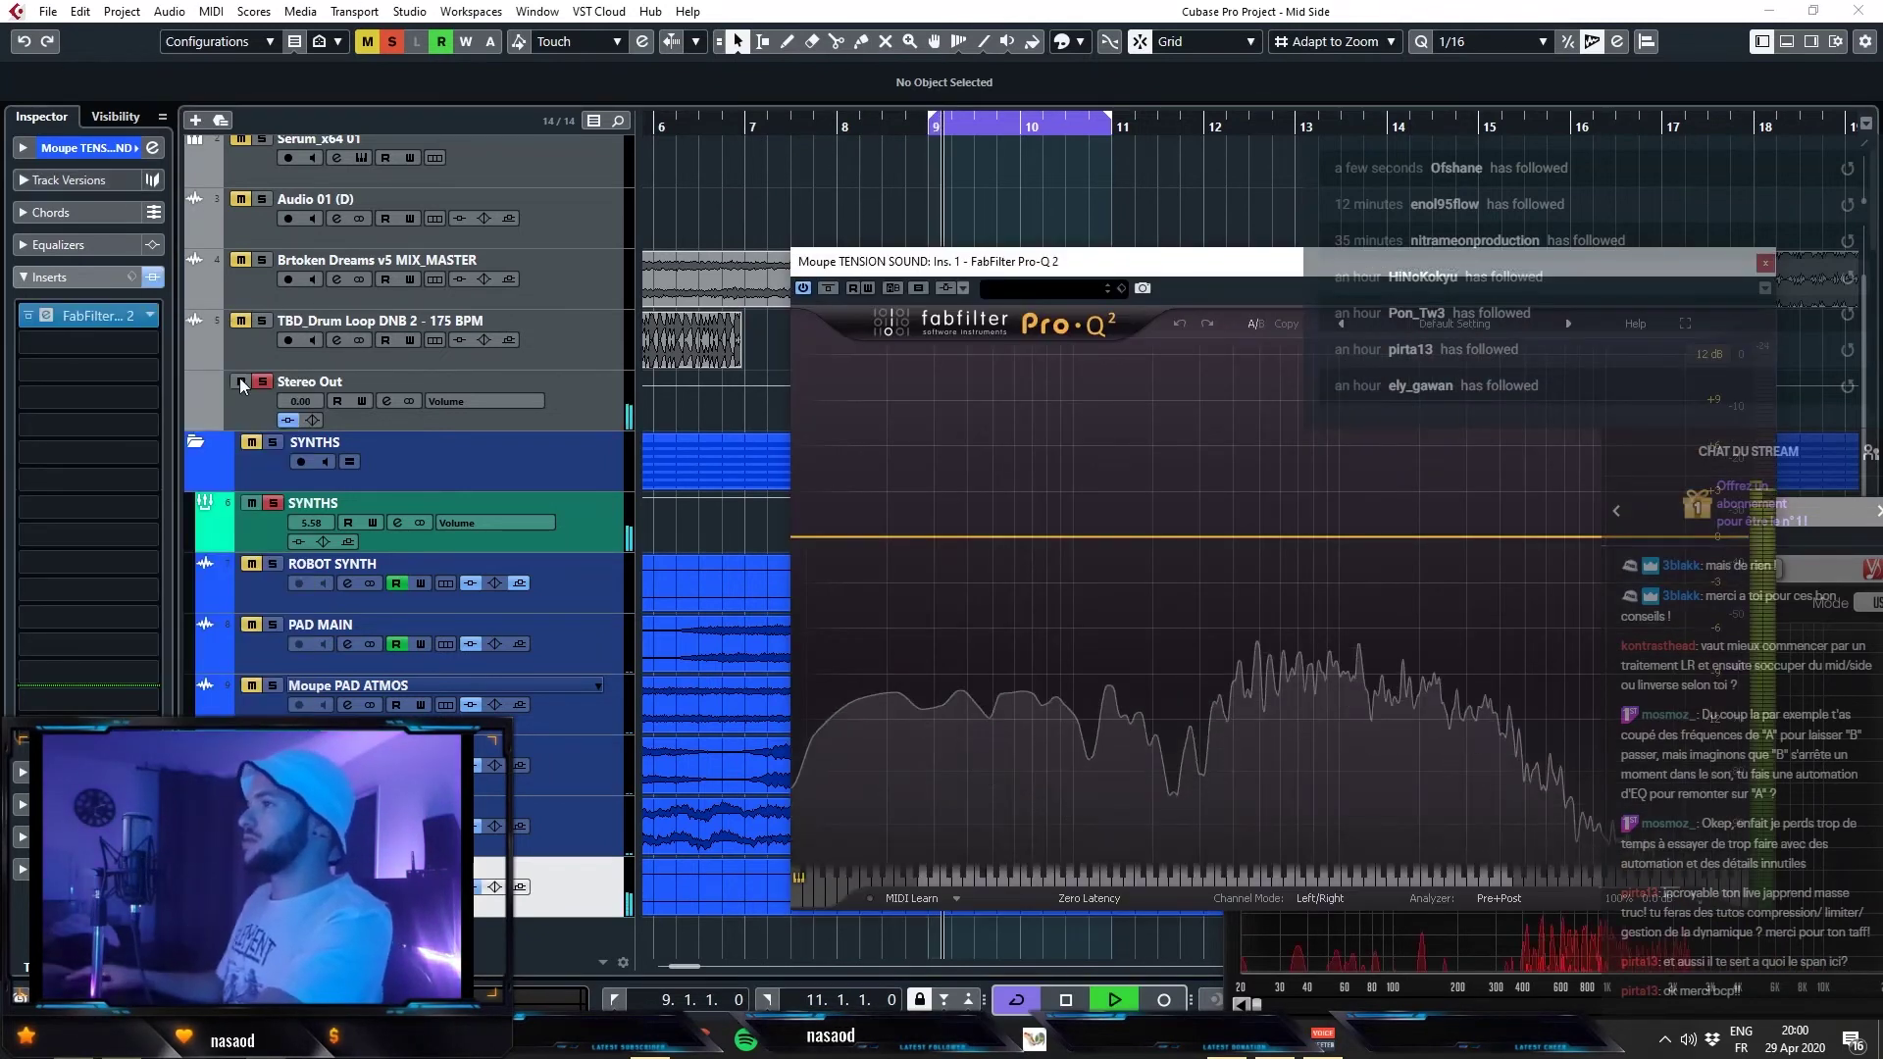
- Open MSED on the Stereo Out and briefly mute the side signal to check the tension sound's mid content
click(357, 383)
click(85, 304)
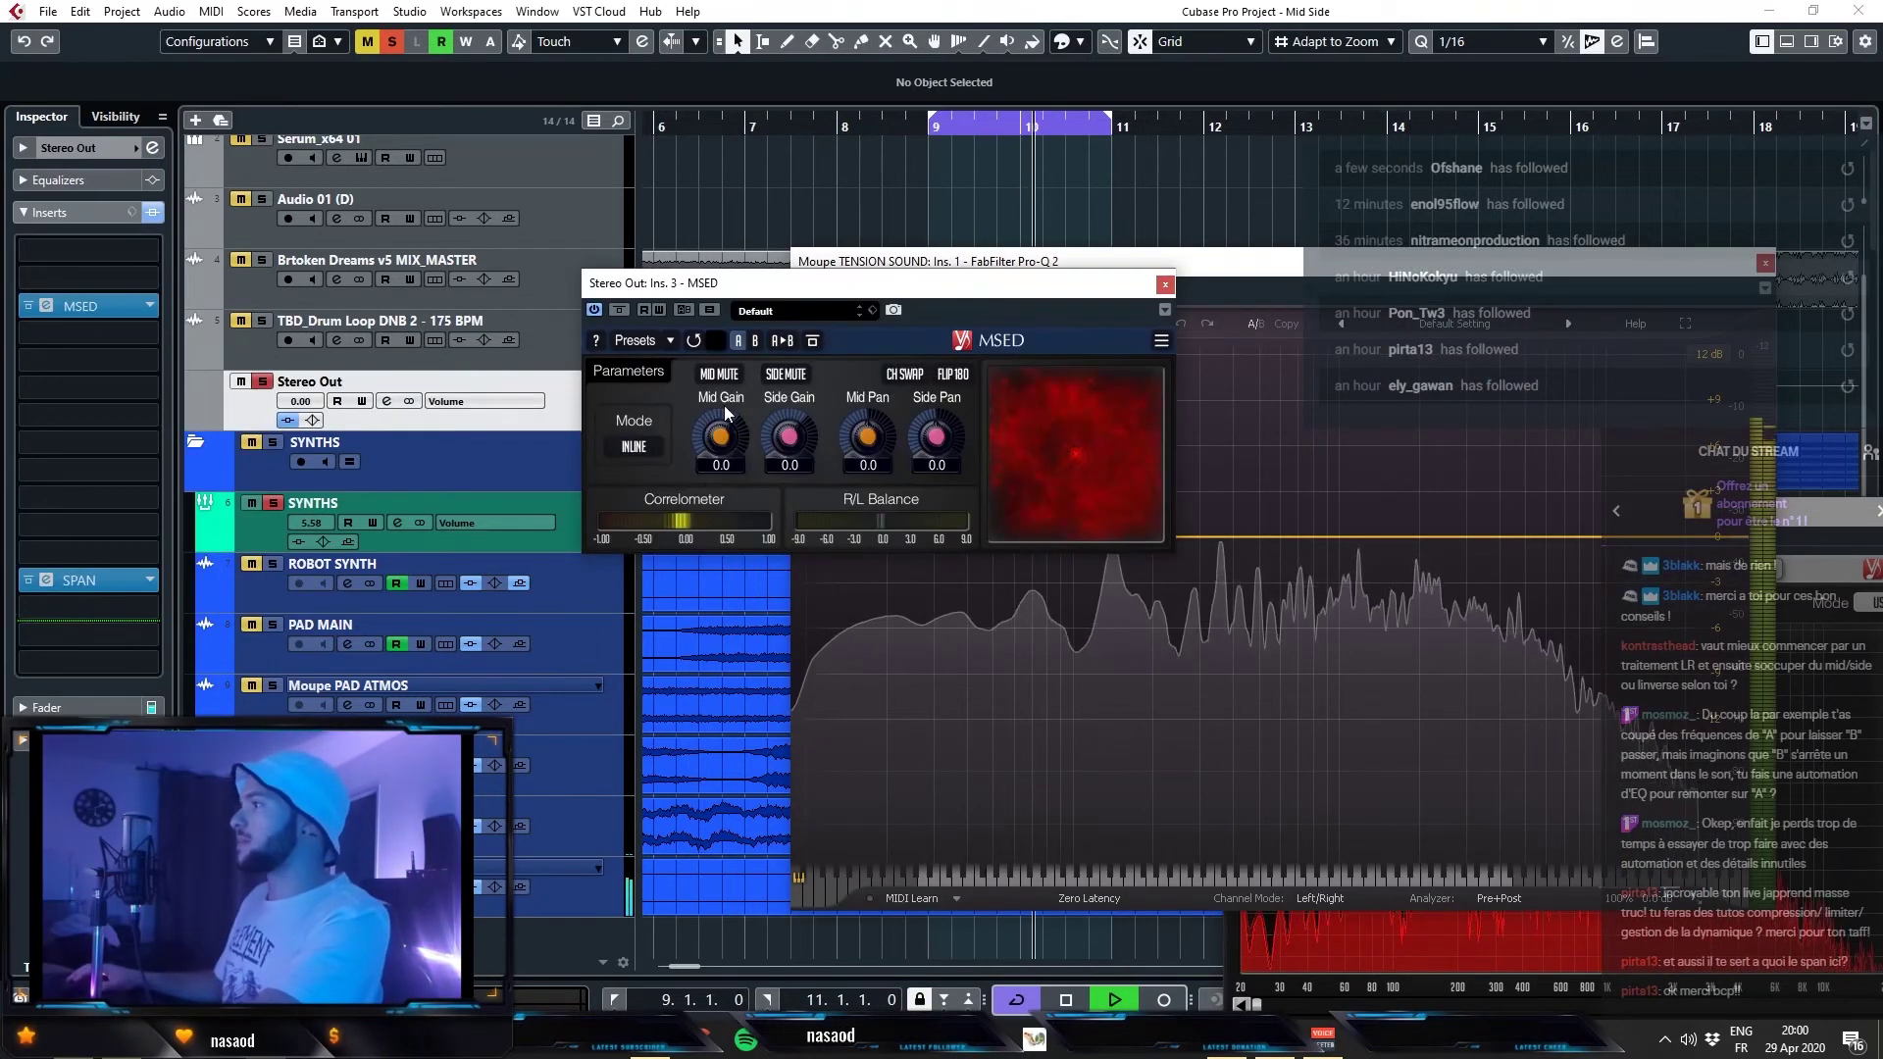
click(779, 380)
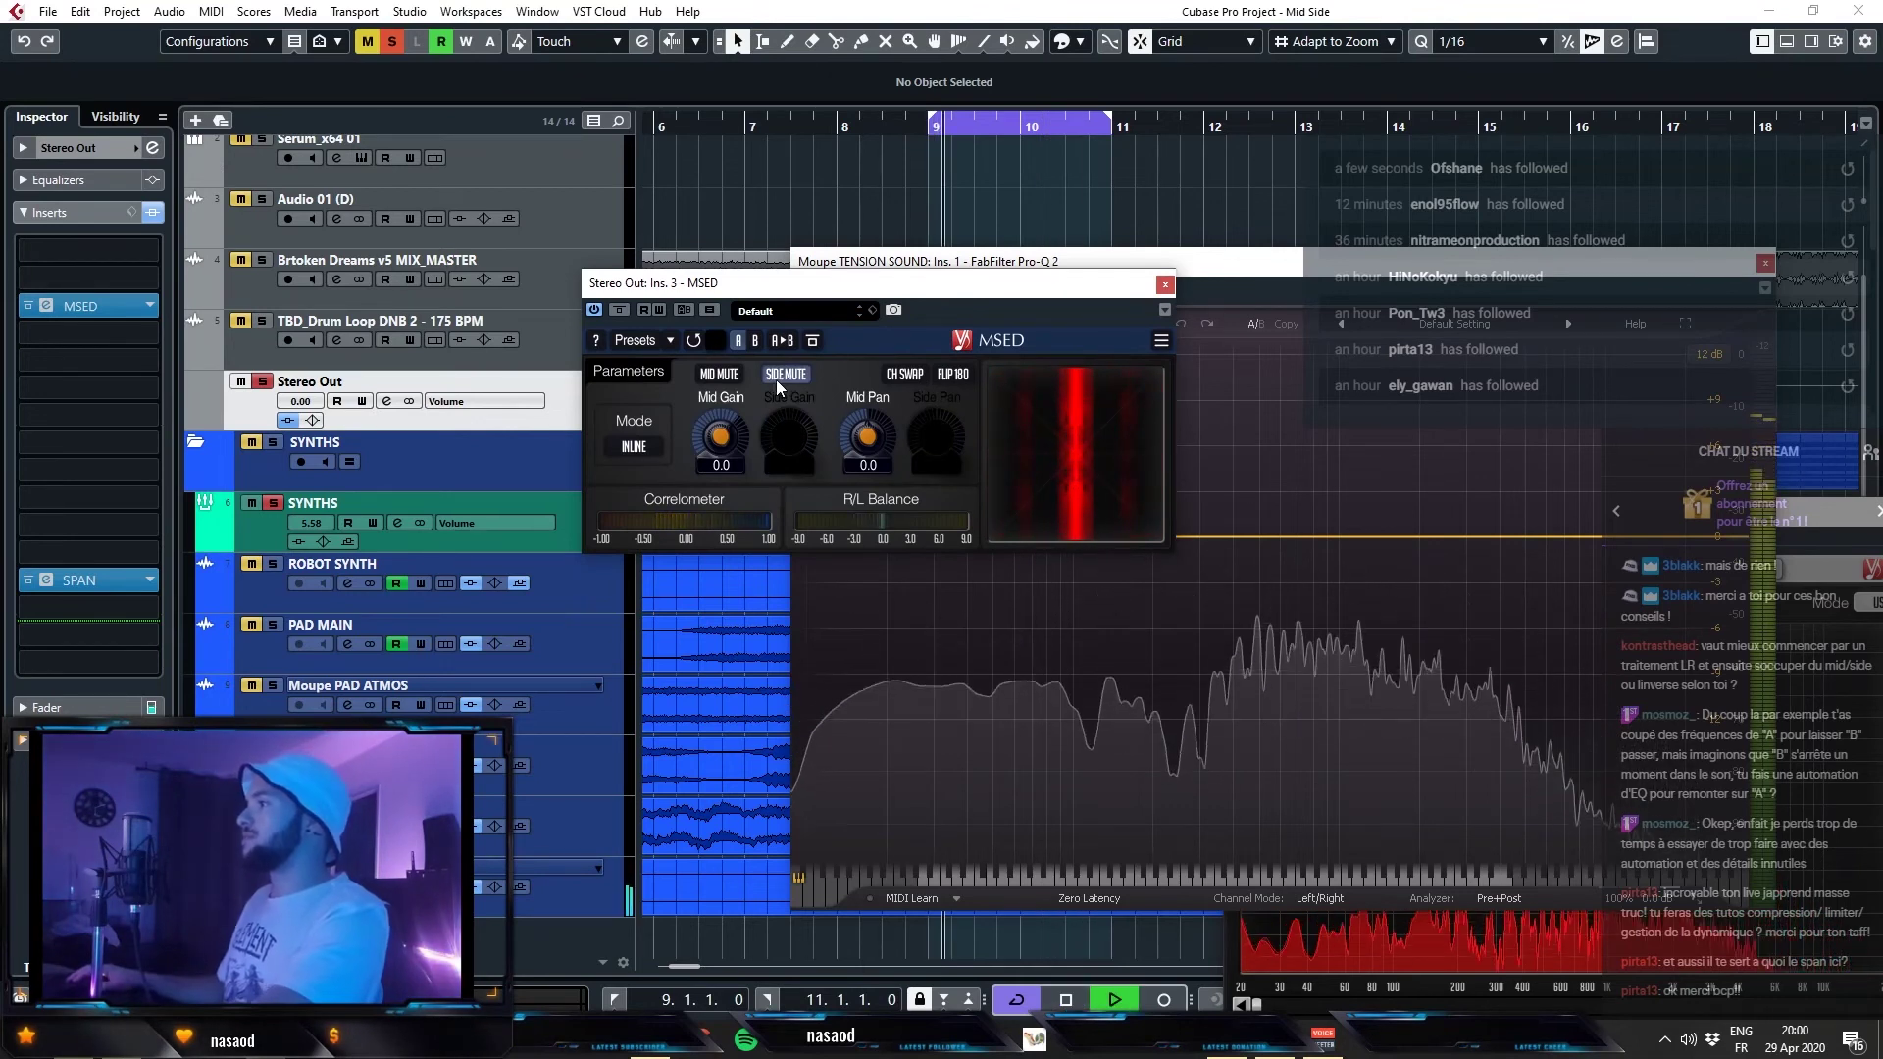
click(777, 374)
key(space)
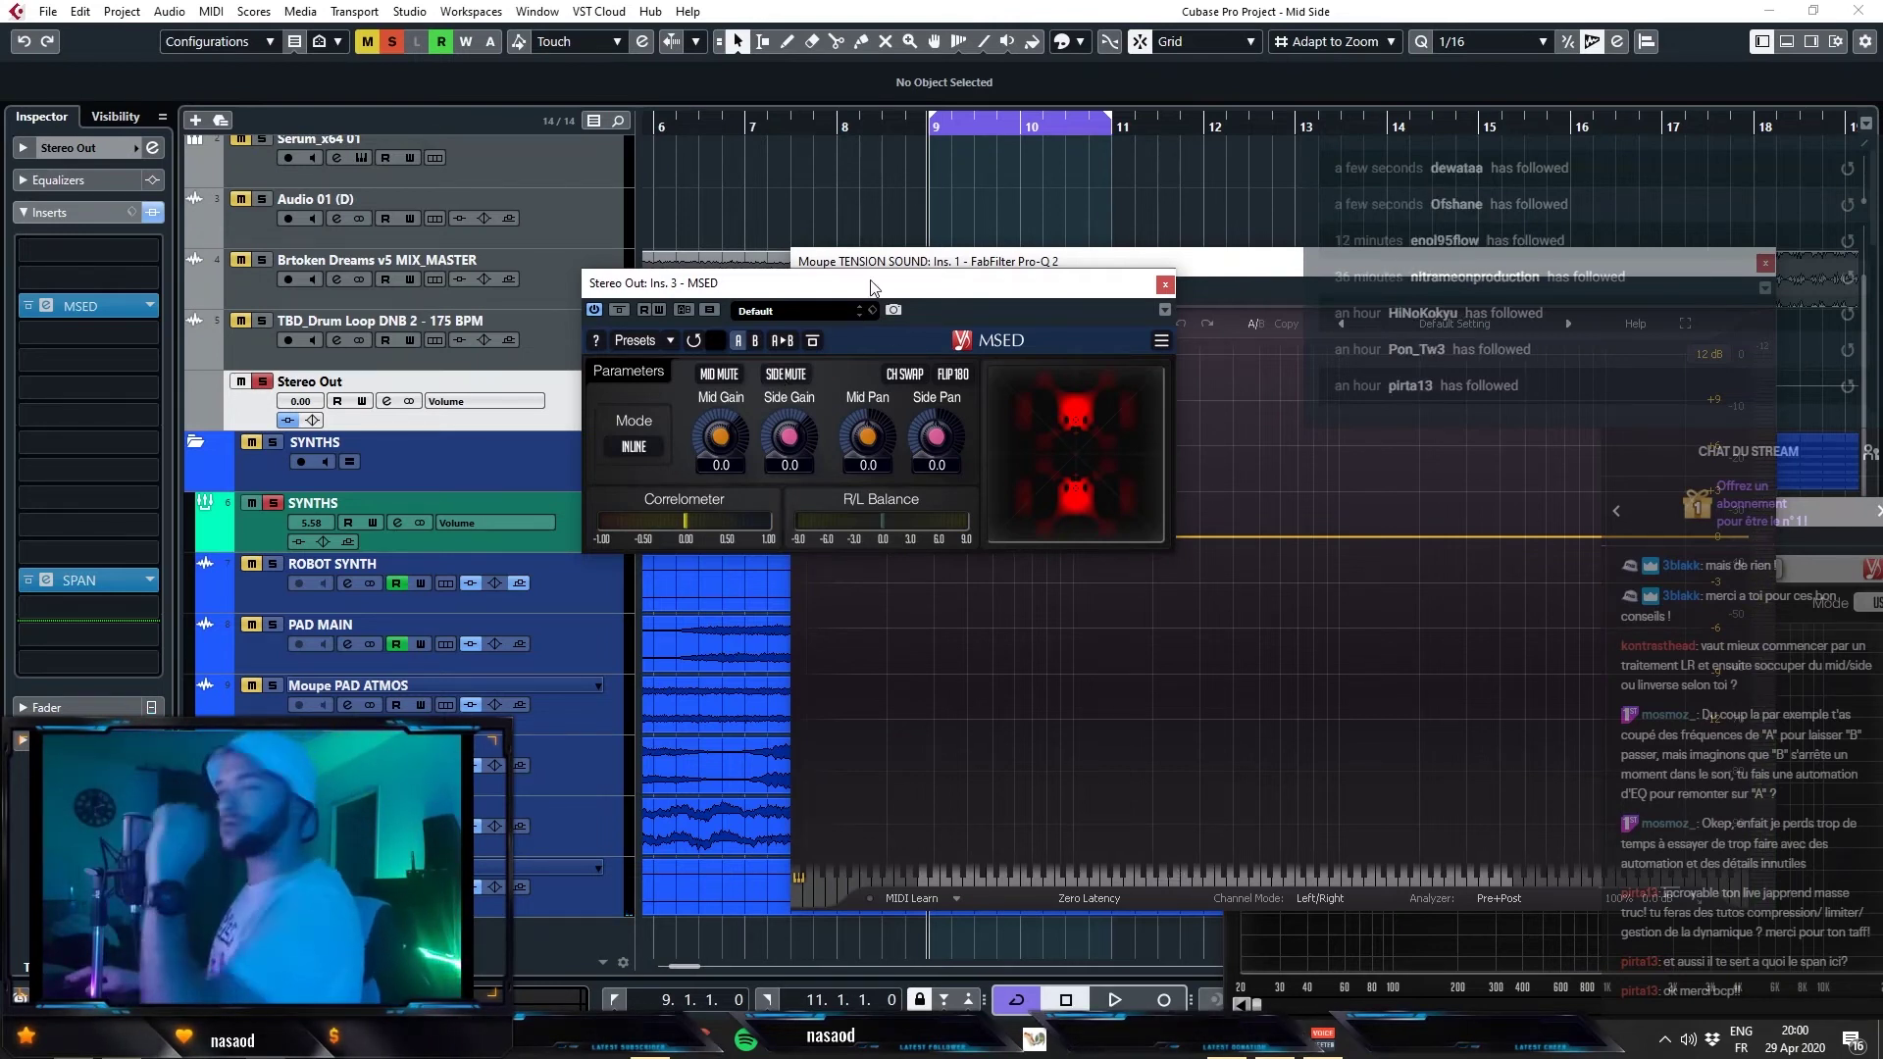
drag(872, 284, 921, 138)
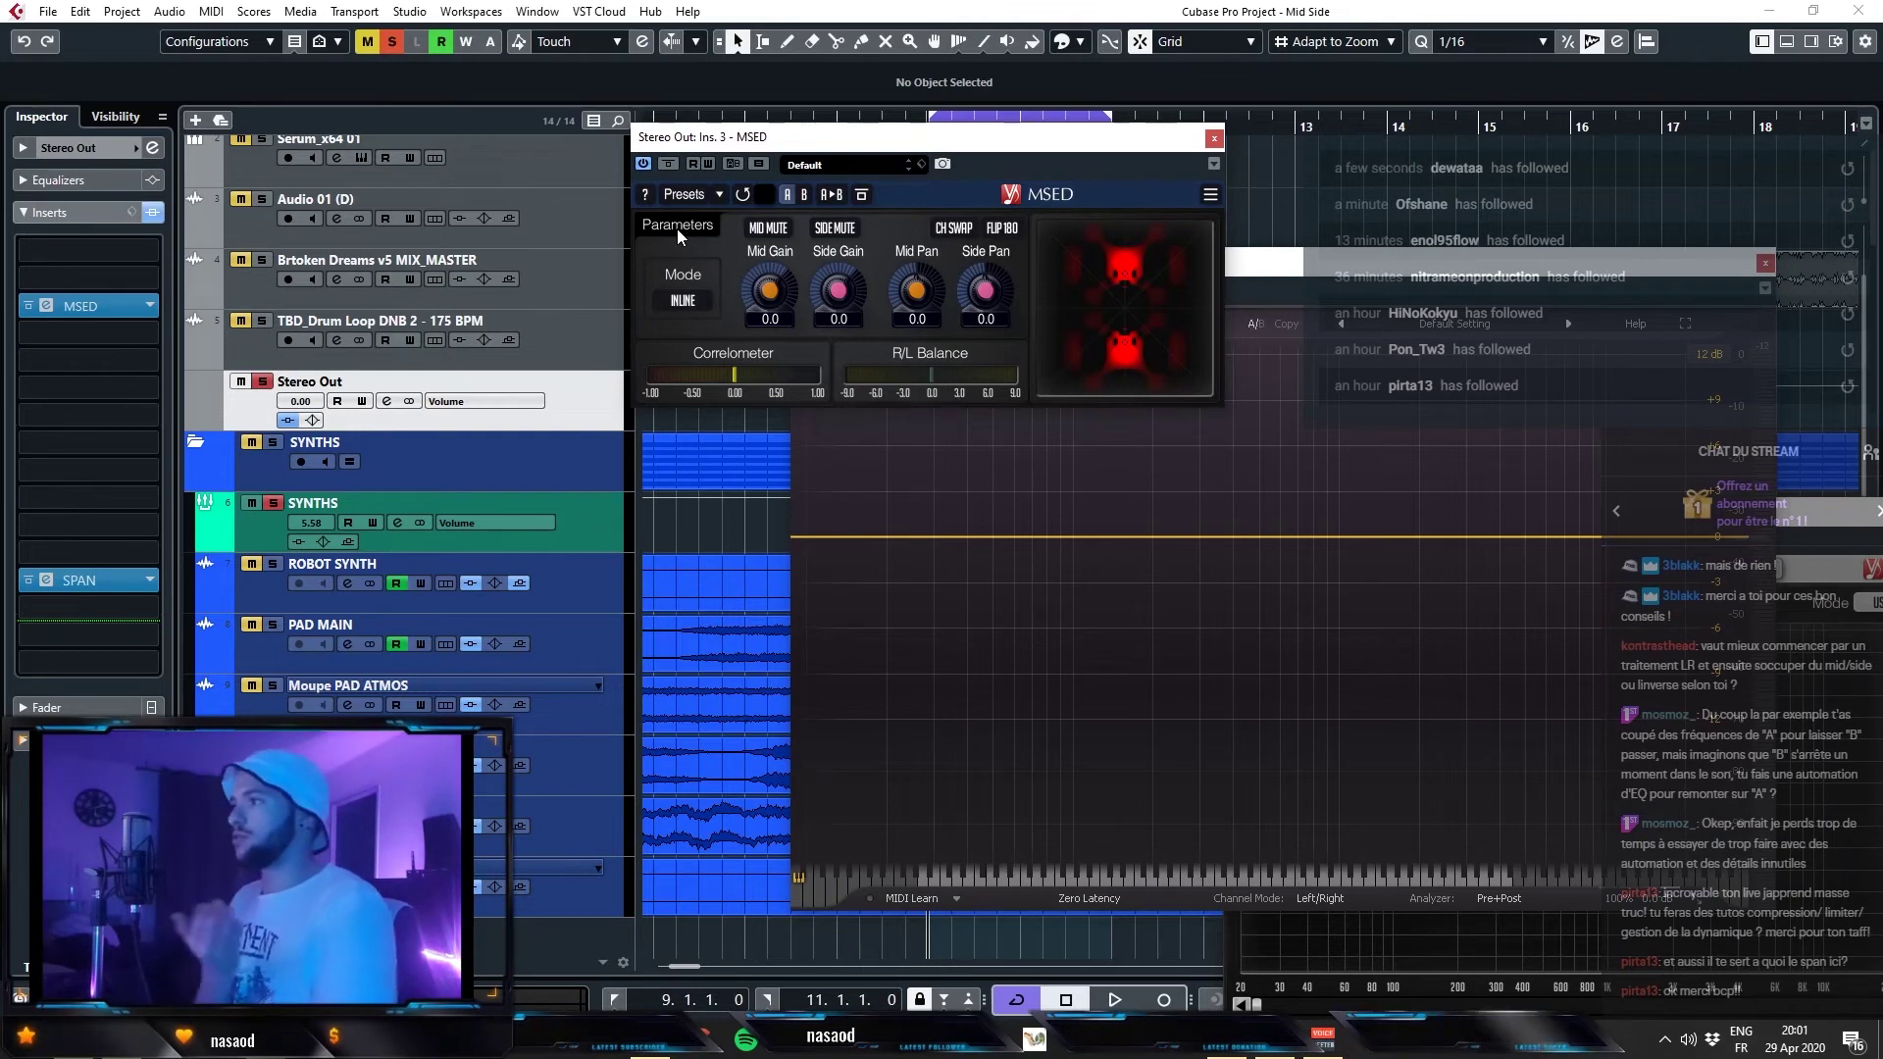
- Play the loop and toggle MSED's side mute repeatedly to compare the tension sound's mid signal with its full stereo image
key(space)
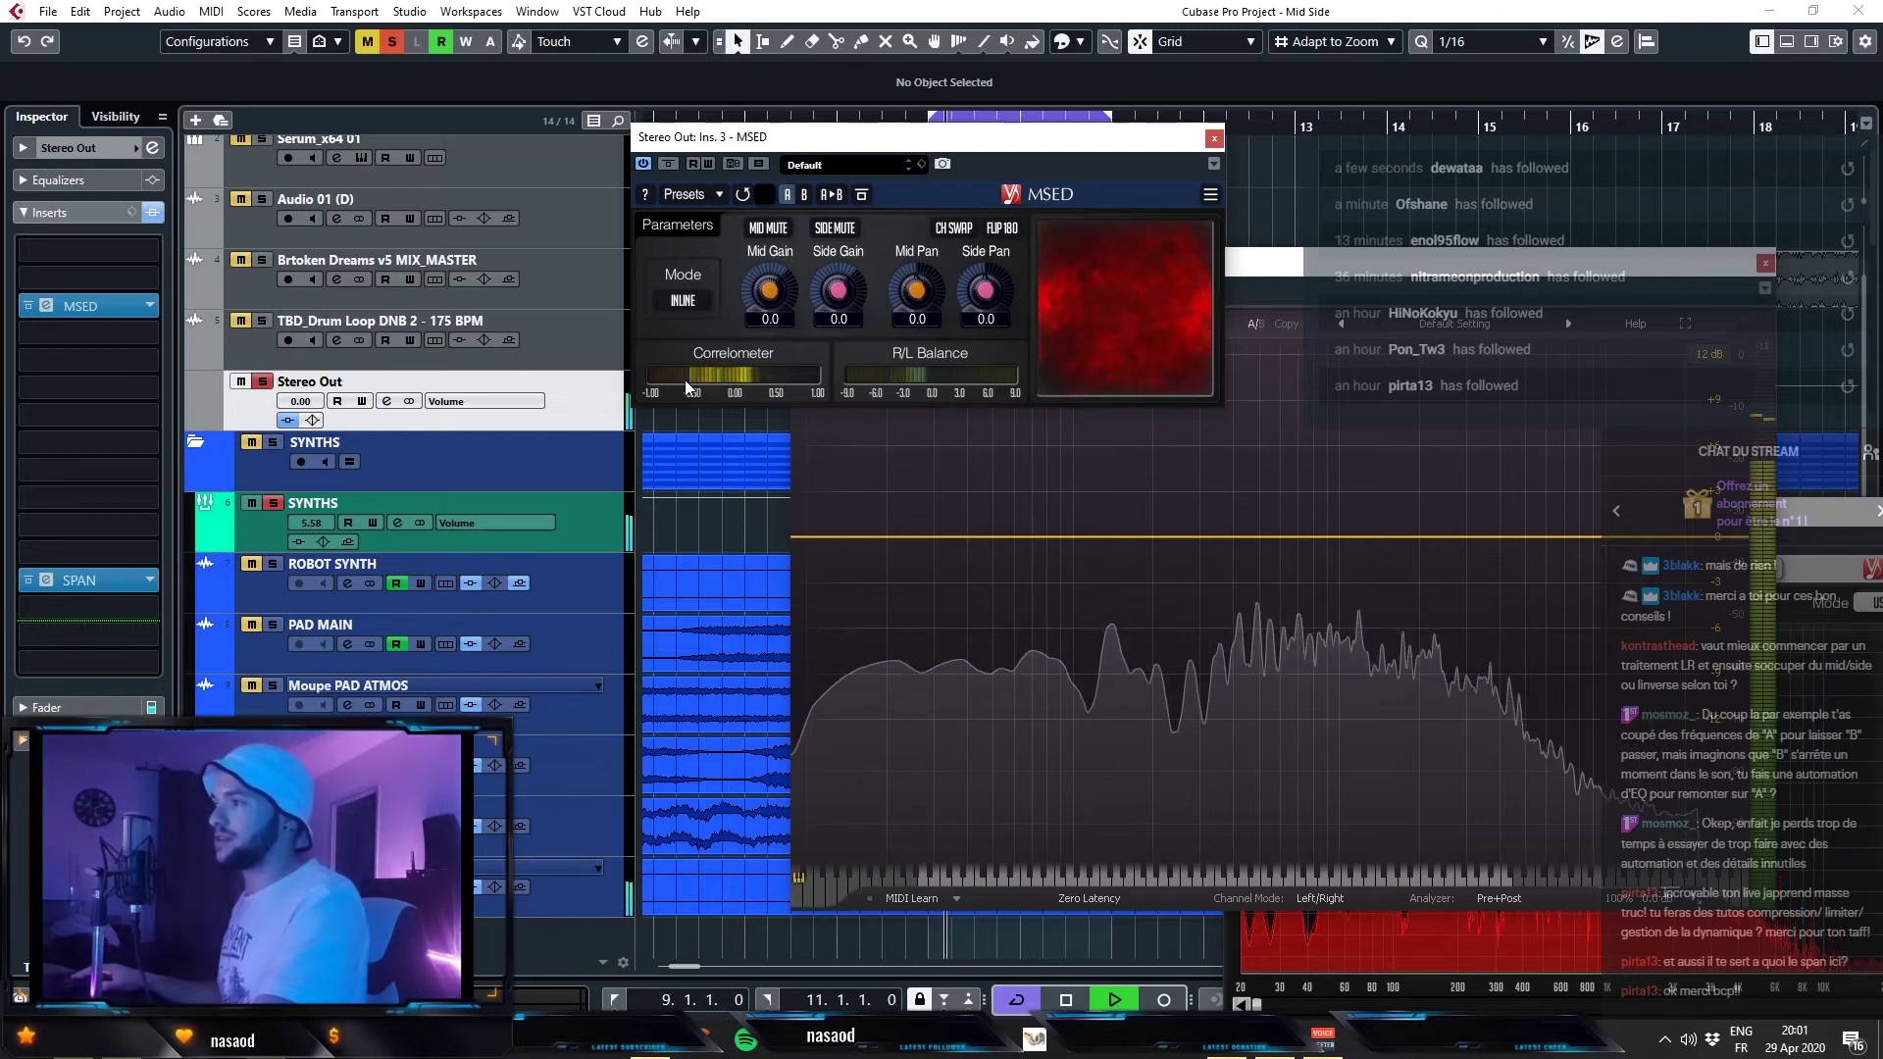
click(846, 228)
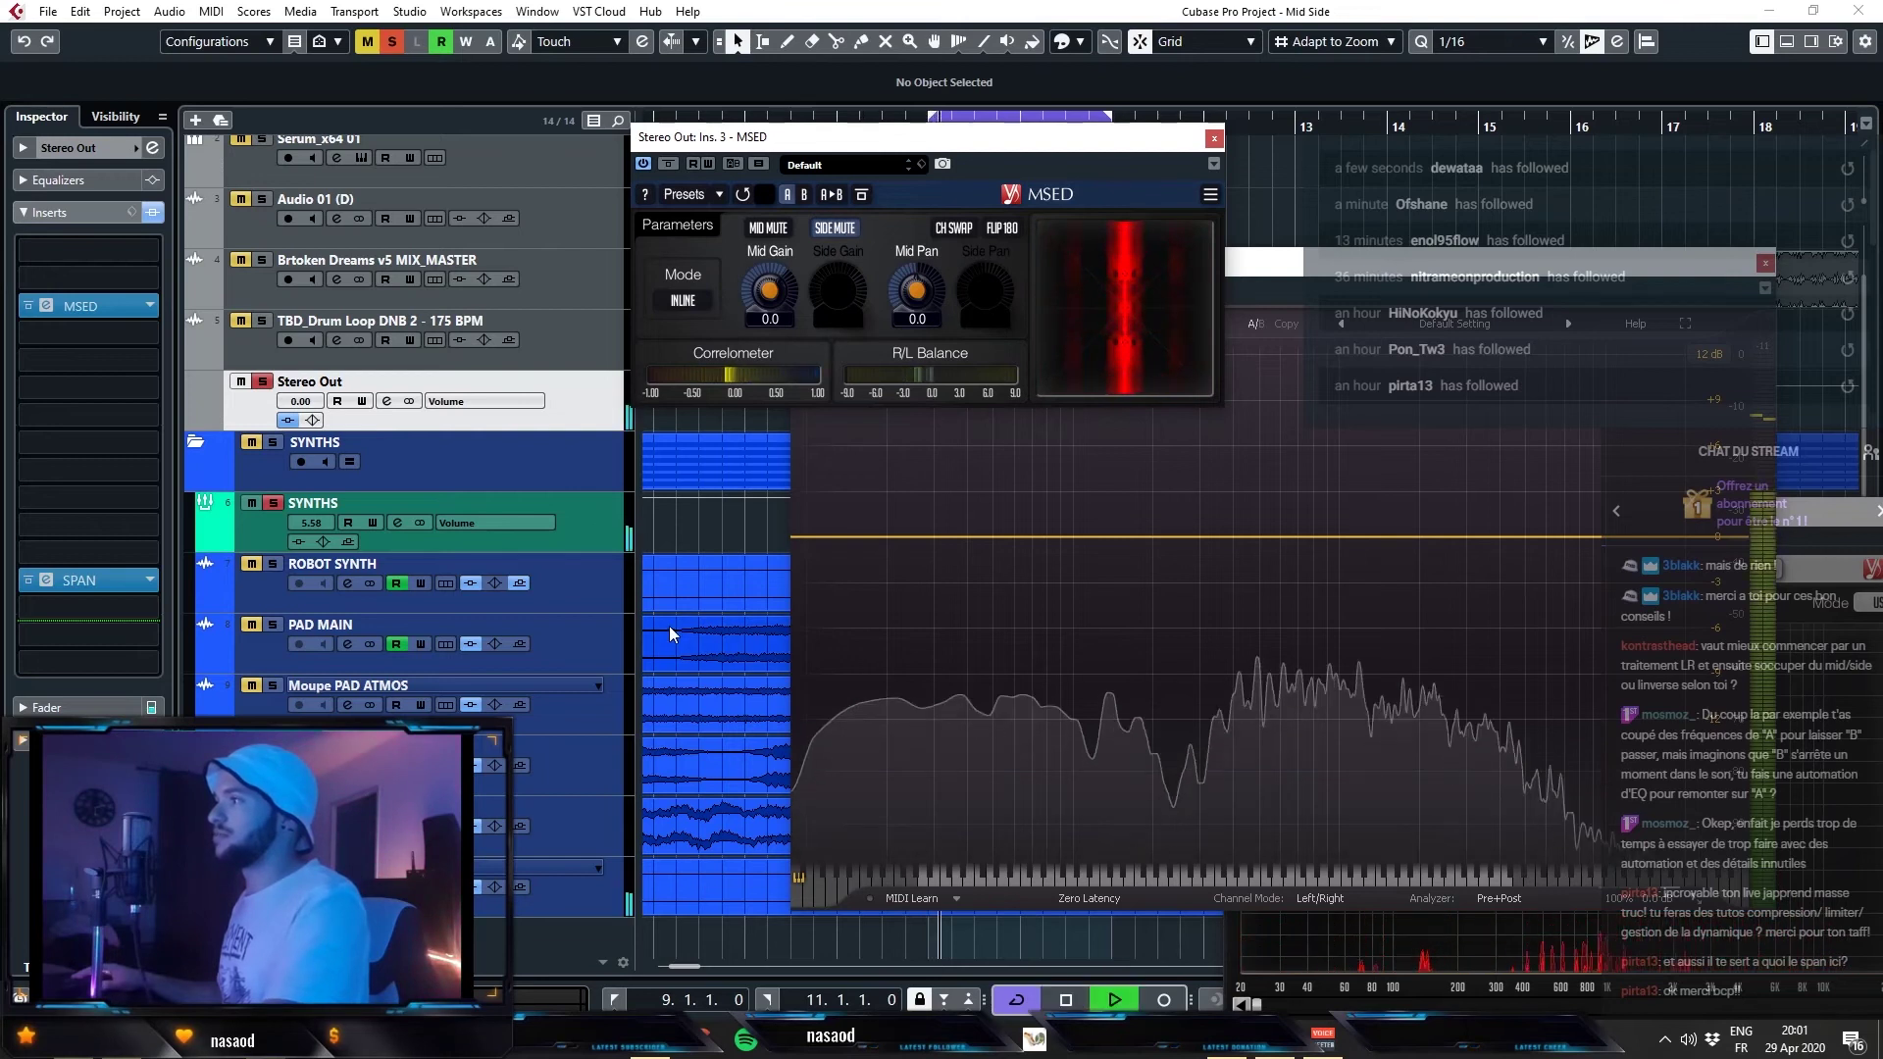
click(842, 228)
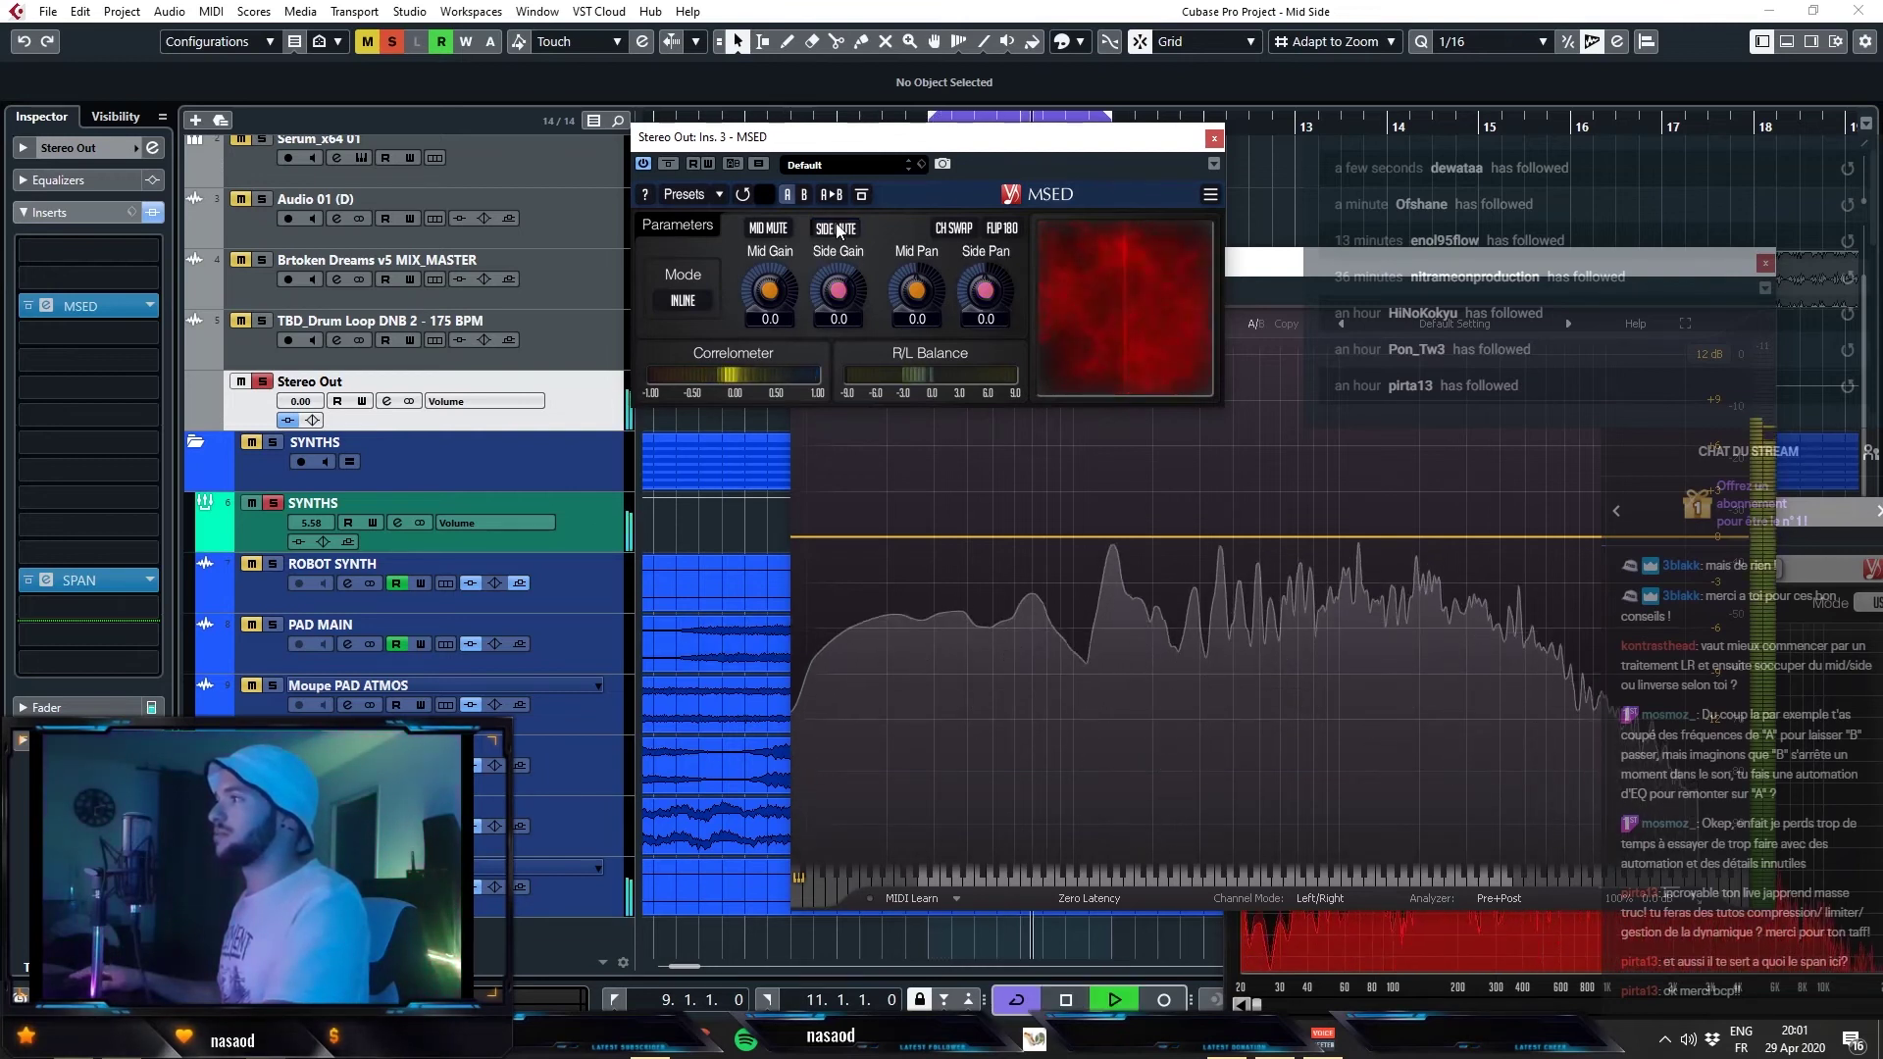
click(834, 225)
click(832, 226)
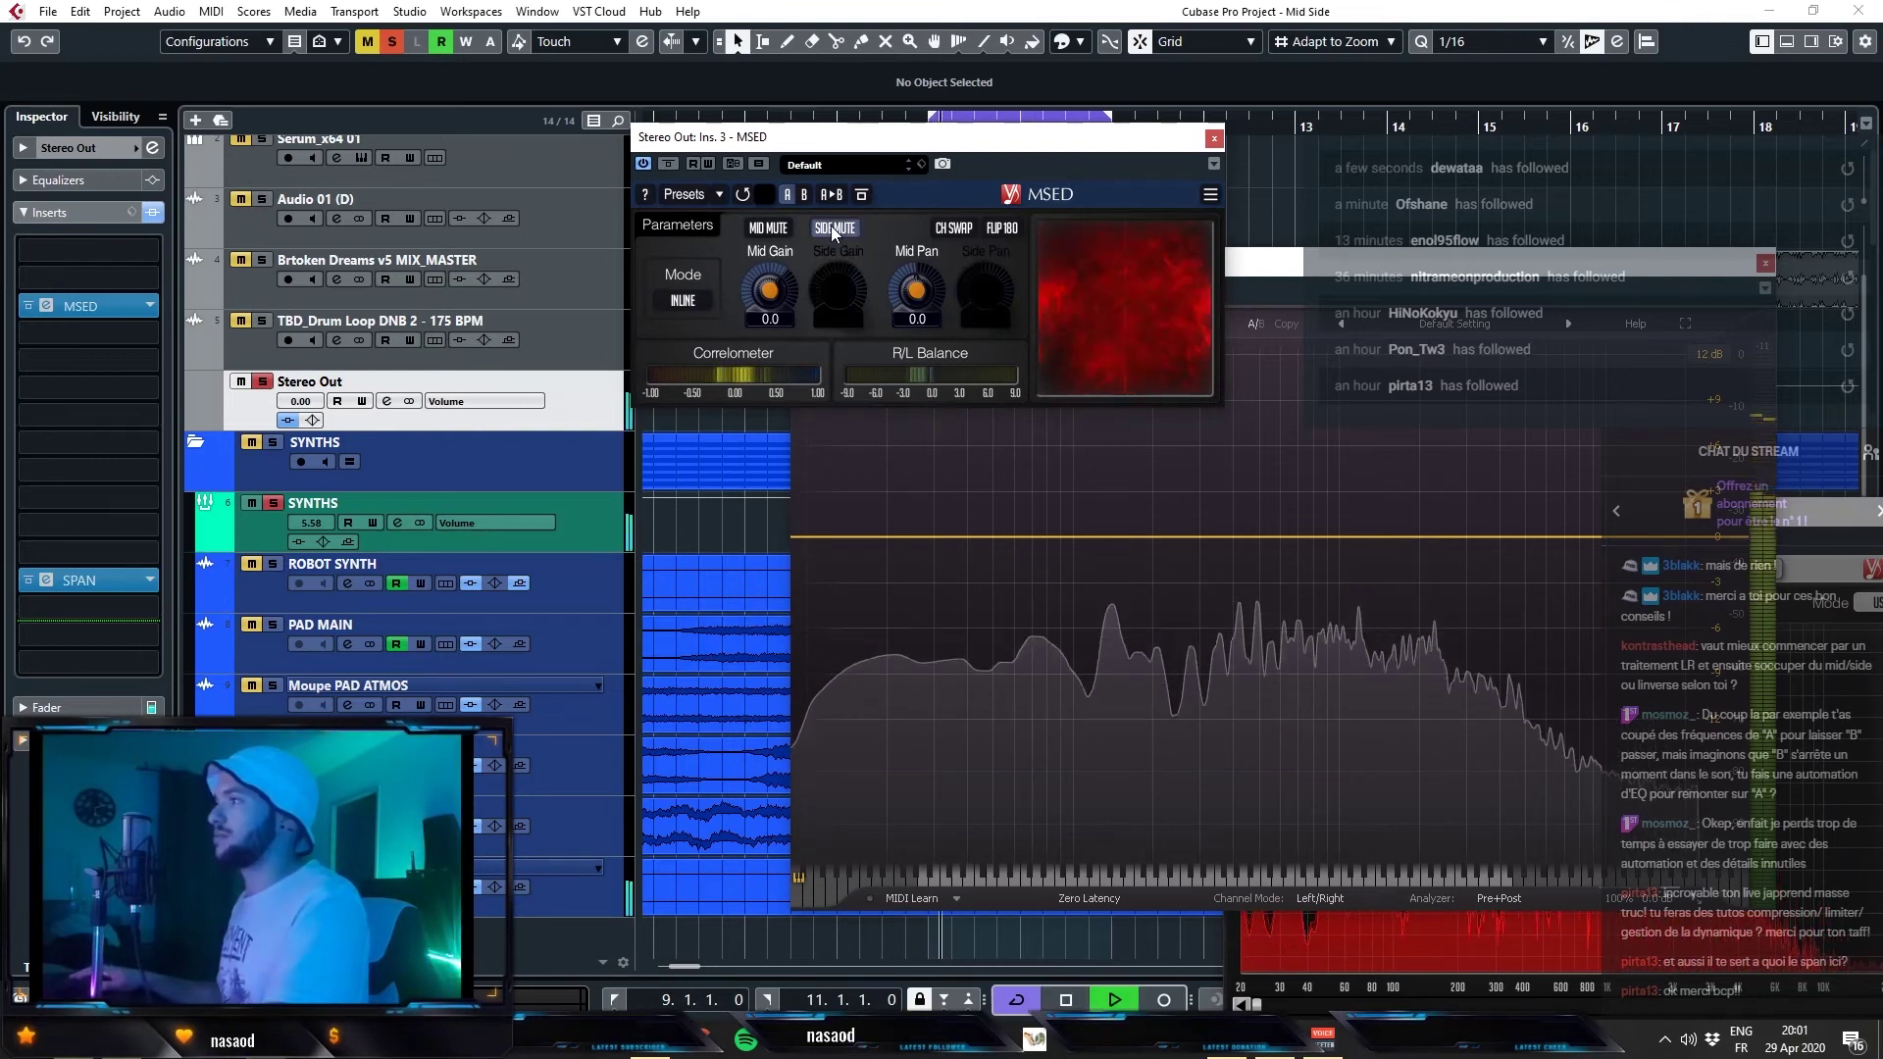
click(832, 226)
click(832, 226)
click(832, 226)
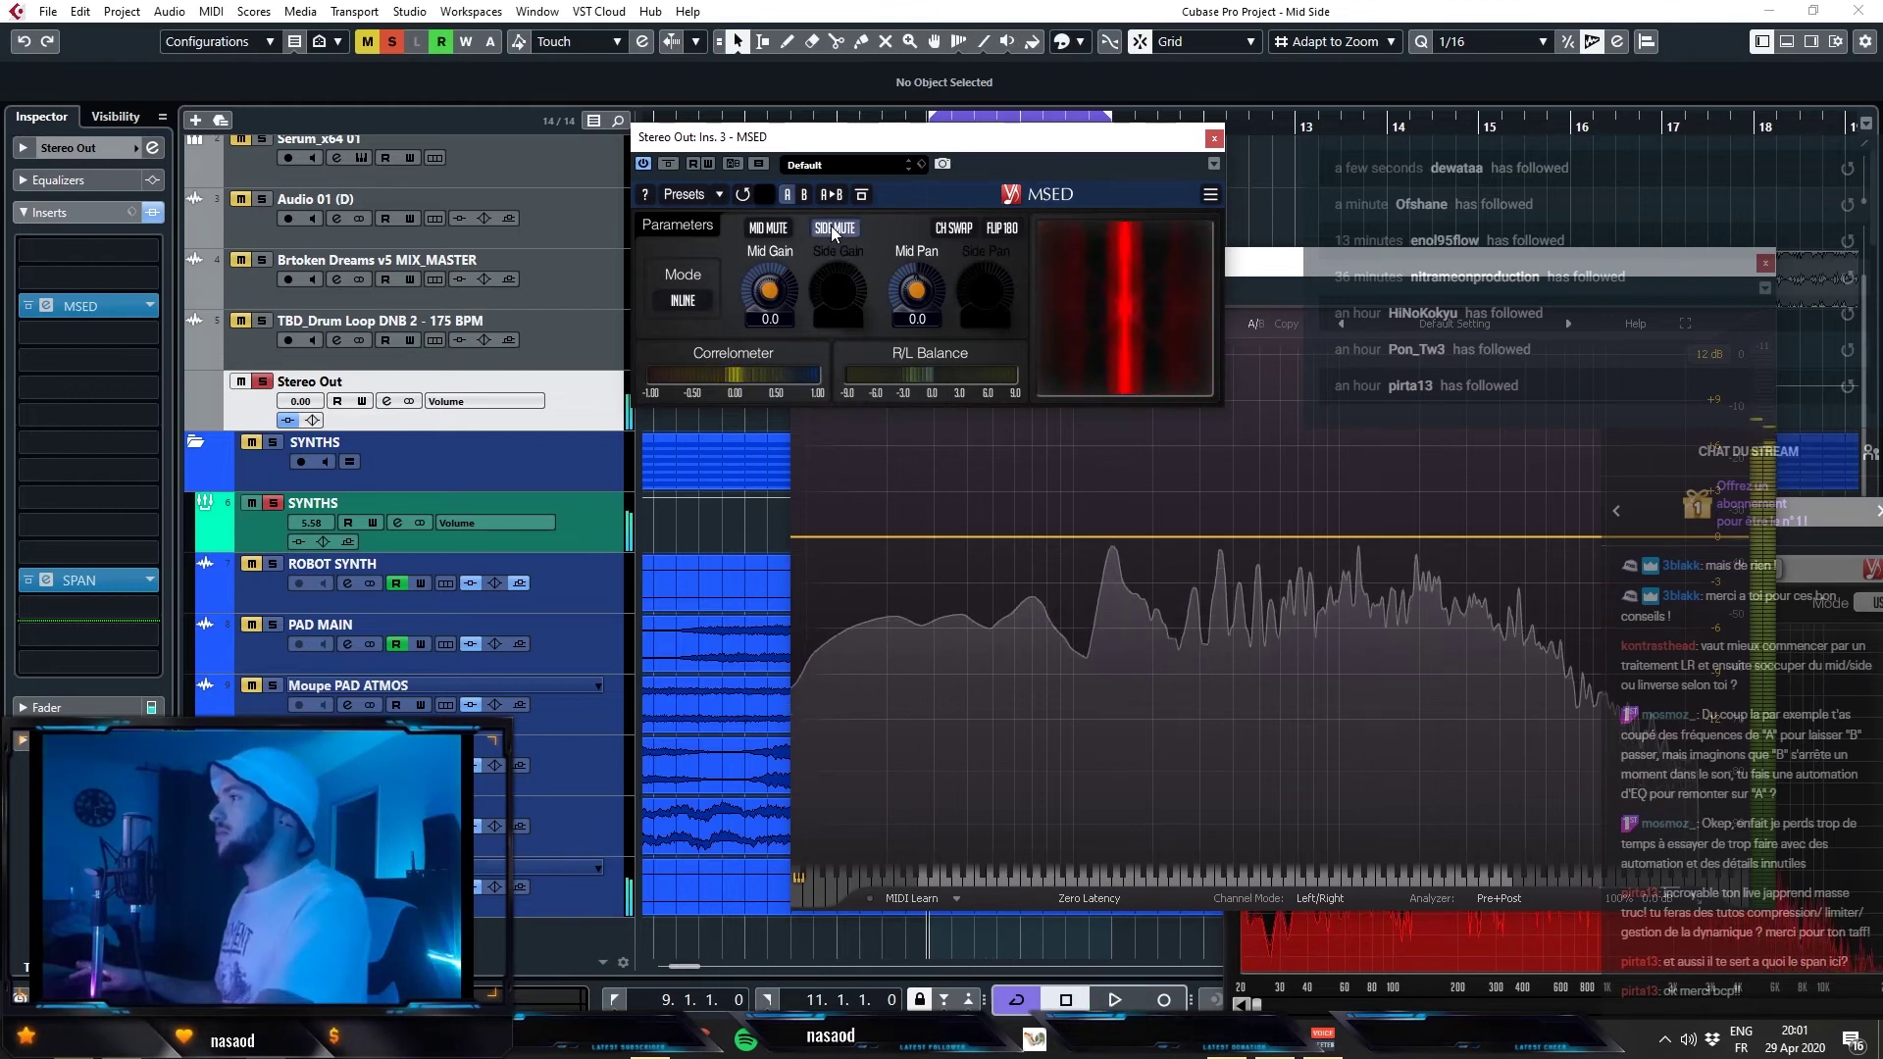
click(832, 225)
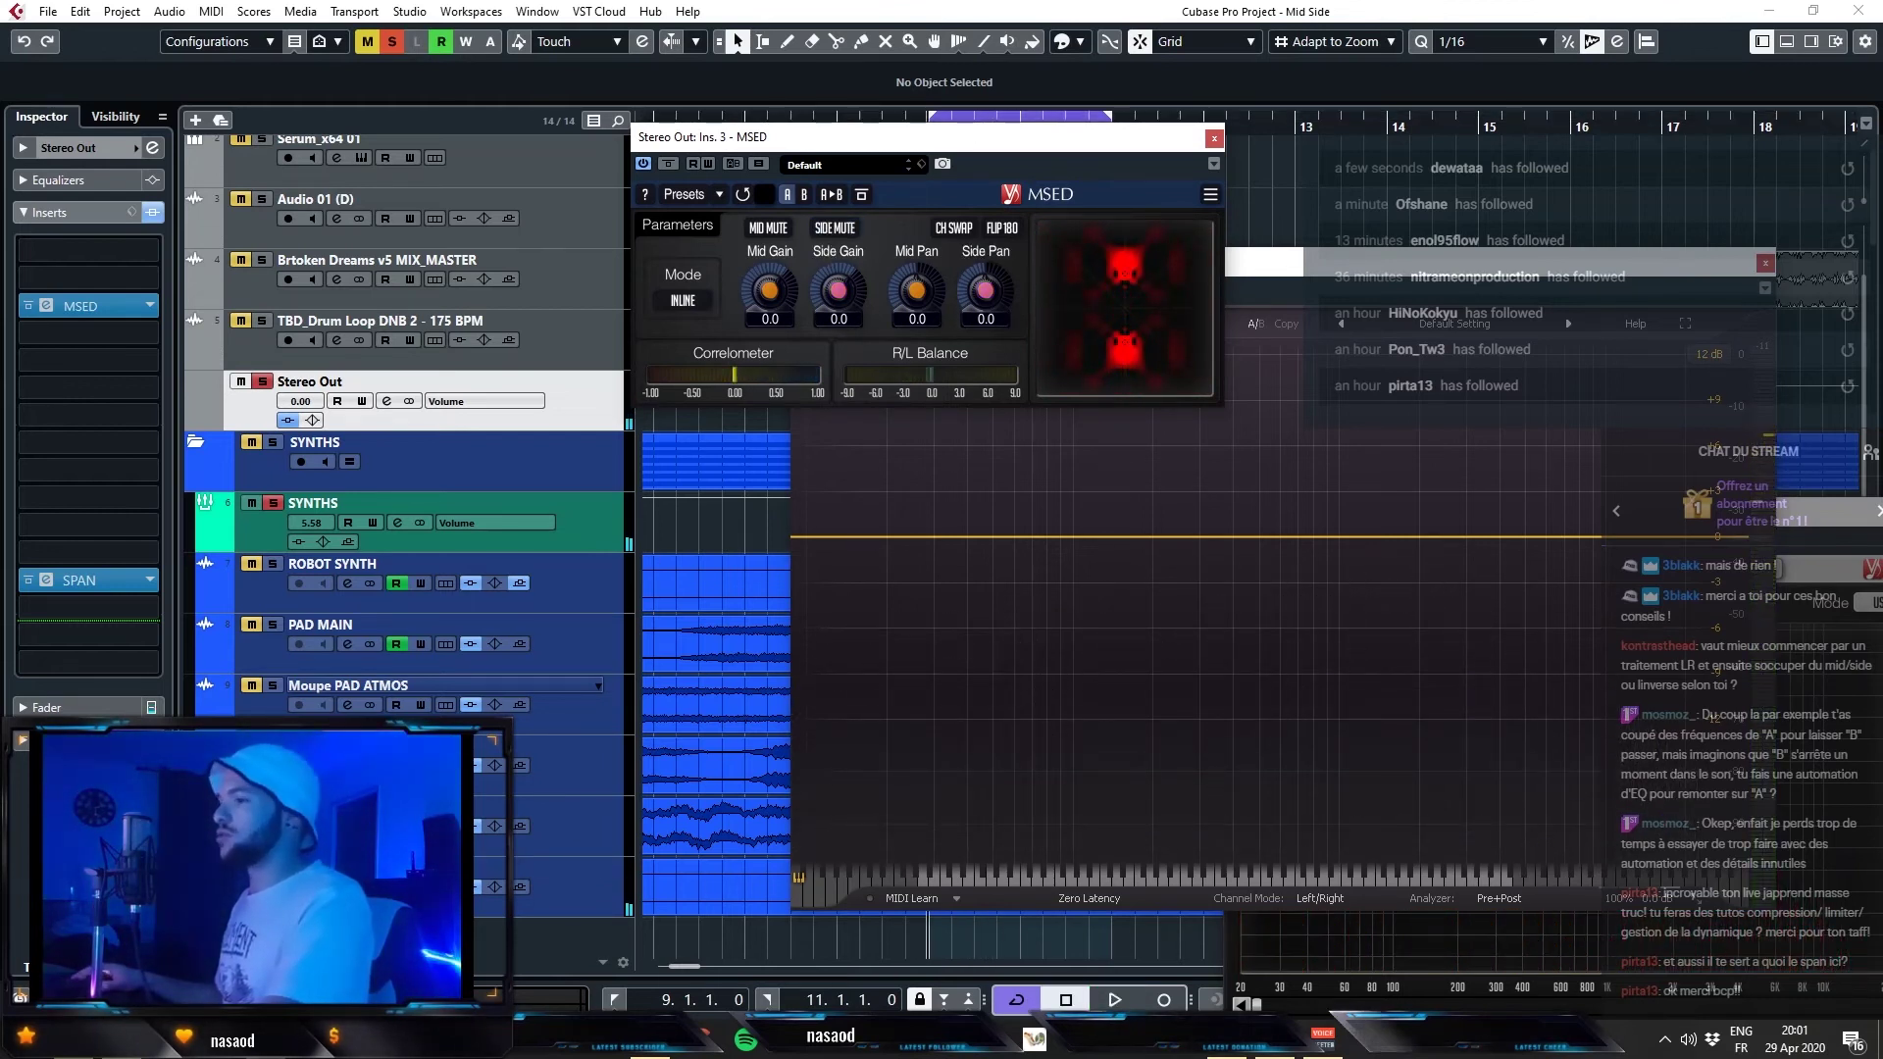
- Insert StereoEnhancer before the EQ on Moupe TENSION SOUND with its width at 38%, and open the EQ
click(343, 873)
click(71, 342)
text(stereo)
click(95, 316)
click(94, 343)
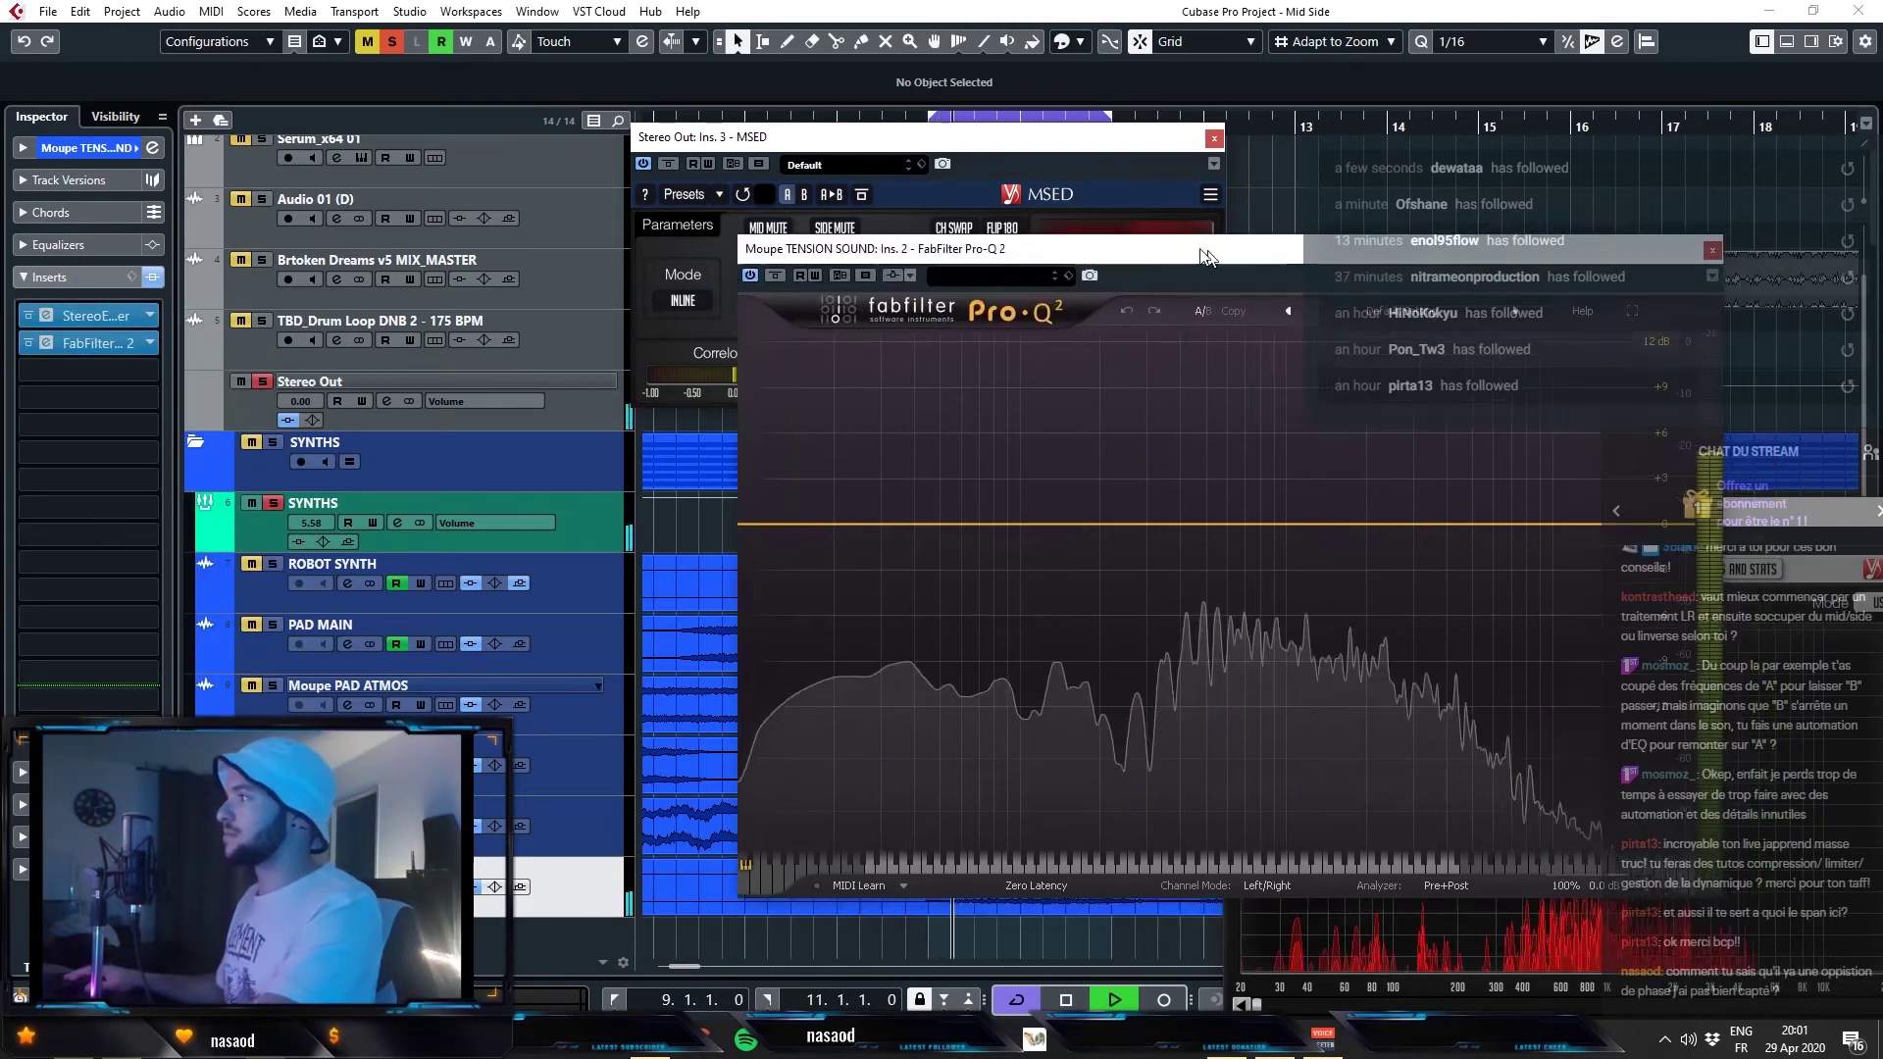
- Raise the output level of Moupe TENSION SOUND's EQ to about +3.8 dB during playback and close the EQ
mouse_move(1069, 663)
mouse_move(1071, 665)
mouse_down()
mouse_move(1070, 620)
mouse_move(1072, 675)
mouse_up()
key(space)
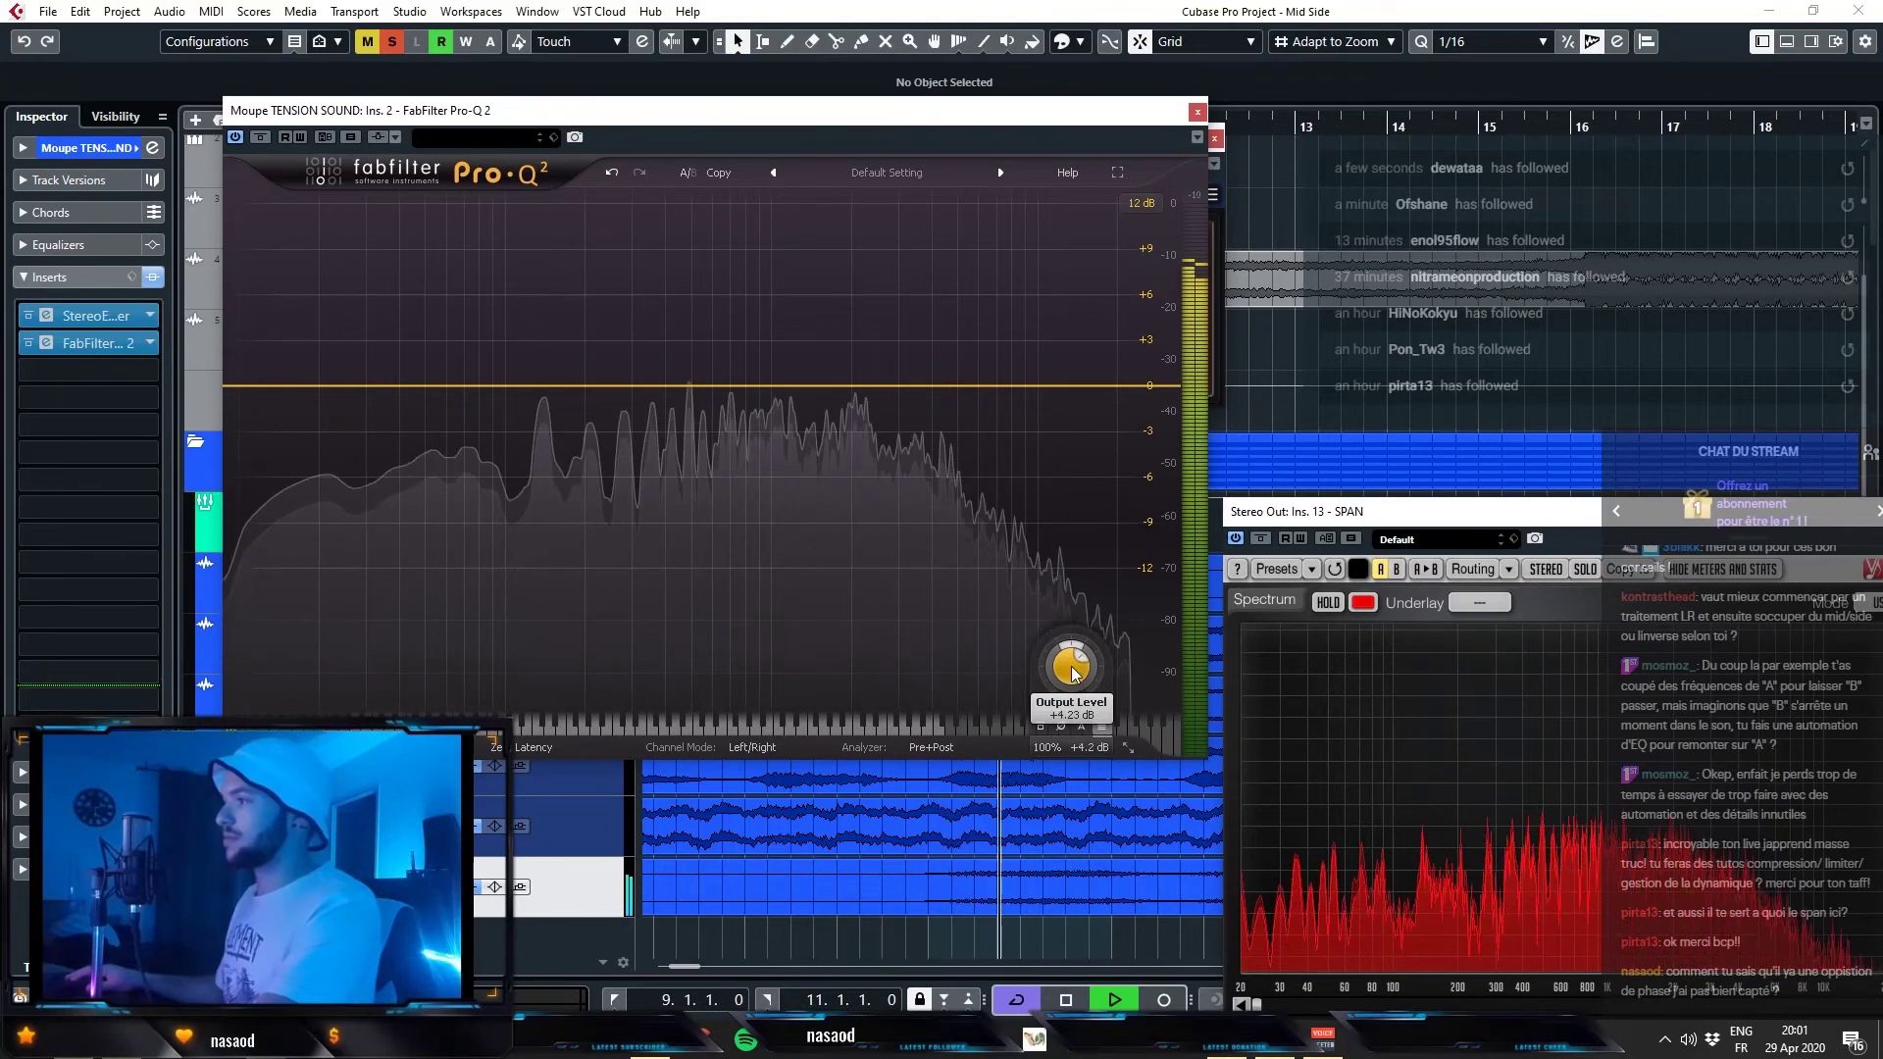
key(space)
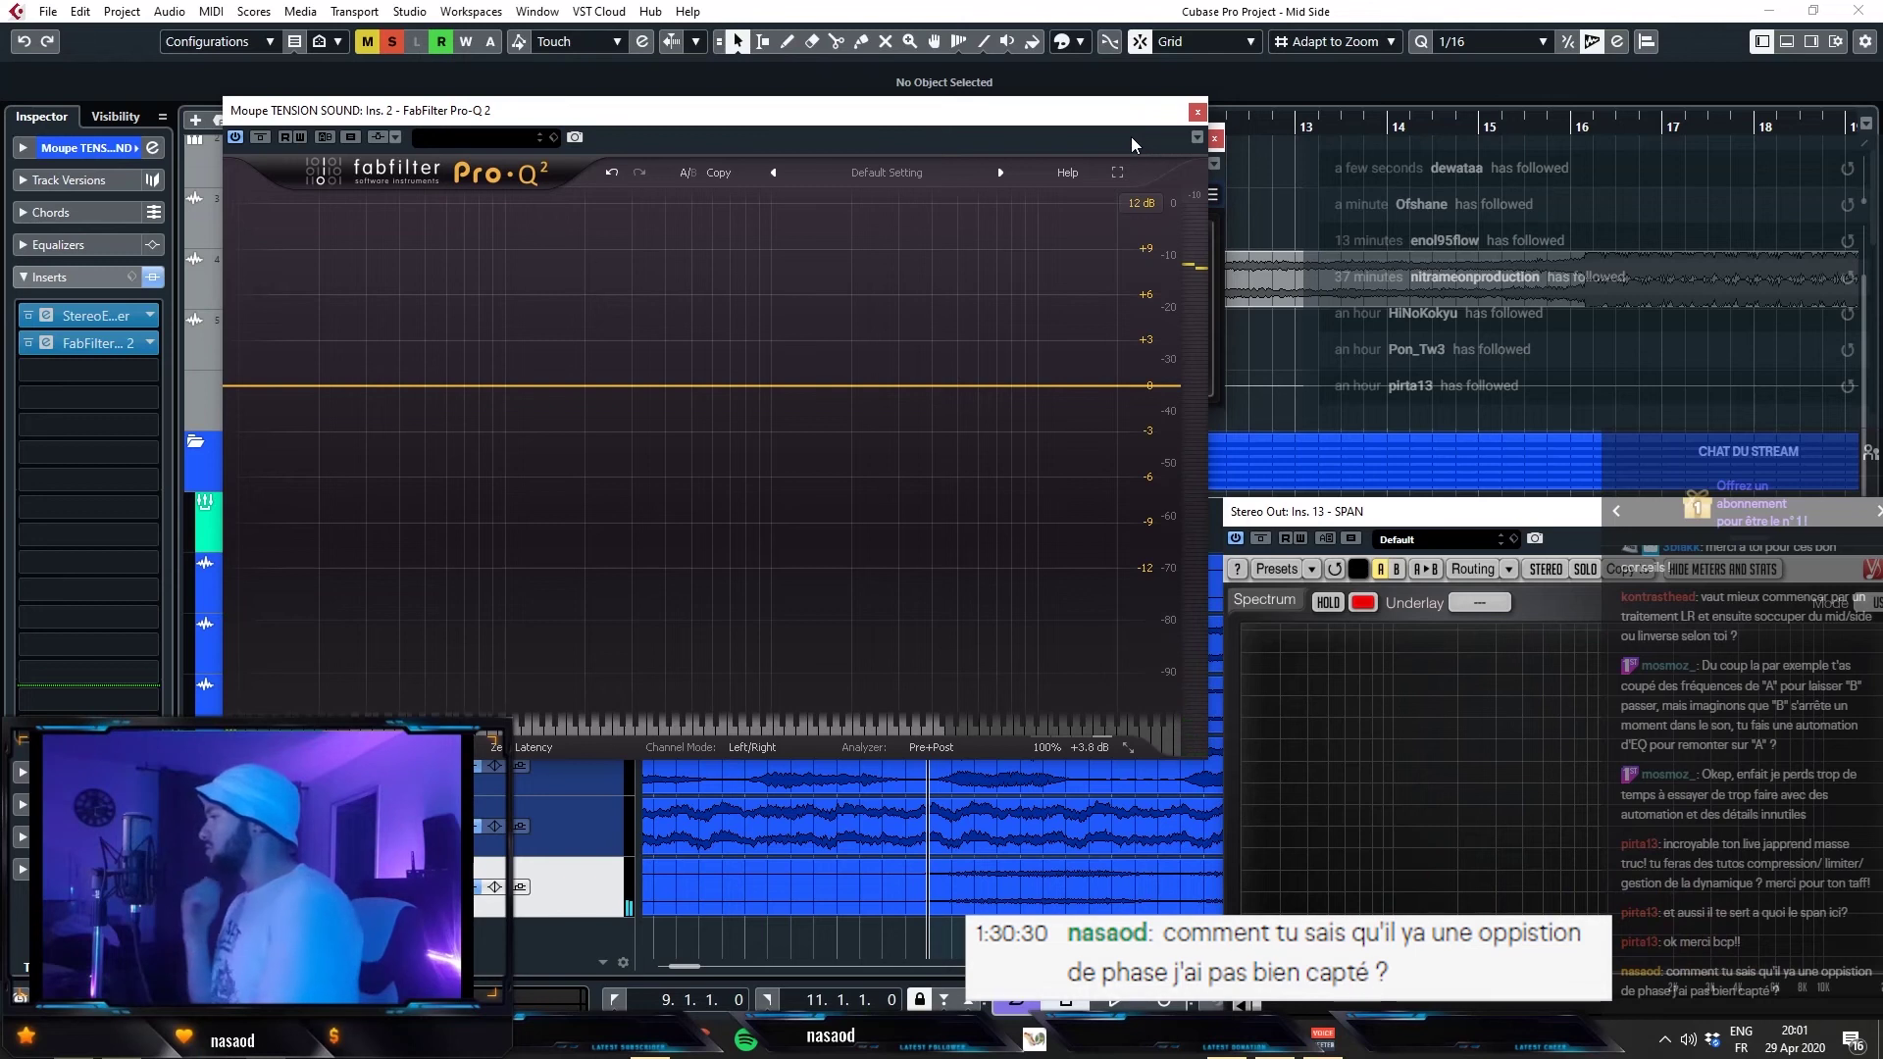
click(1198, 111)
- Bypass the existing inserts on Moupe TENSION SOUND and insert StereoToolV3 in its third slot
click(152, 277)
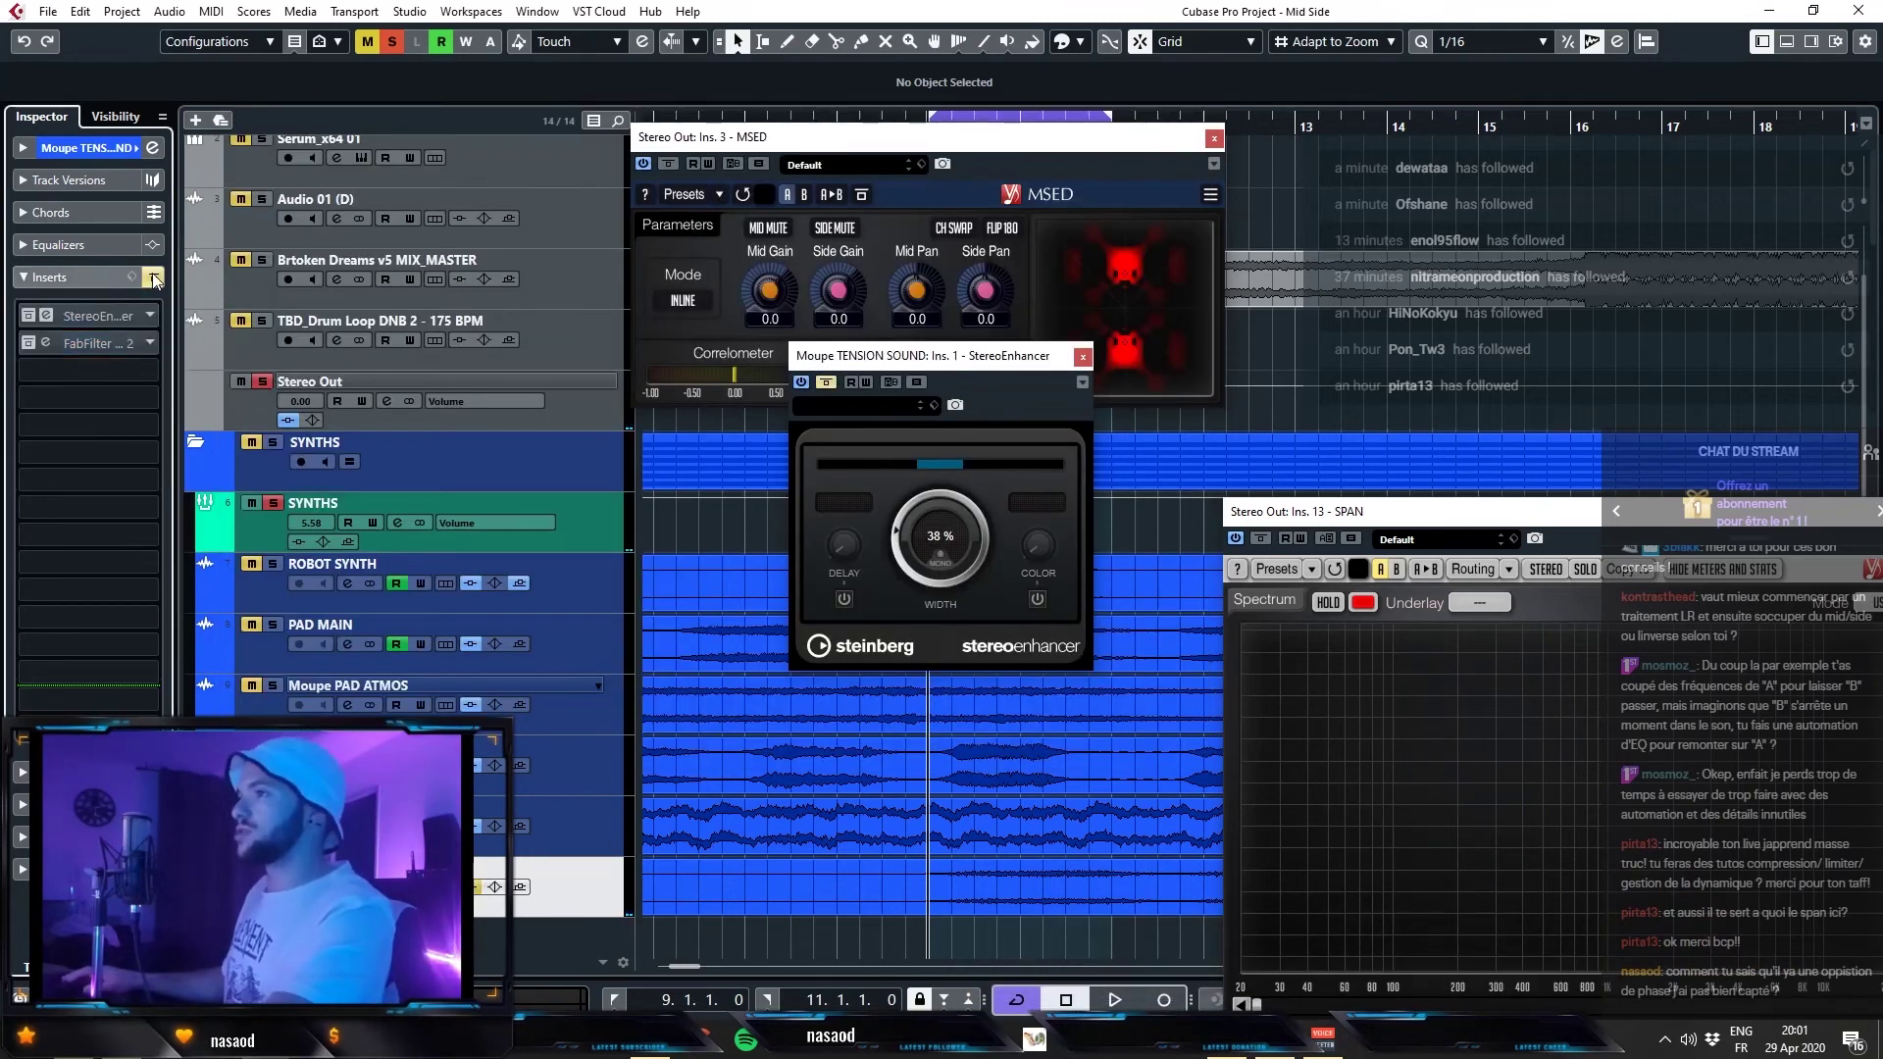
click(1083, 356)
drag(937, 148, 1104, 96)
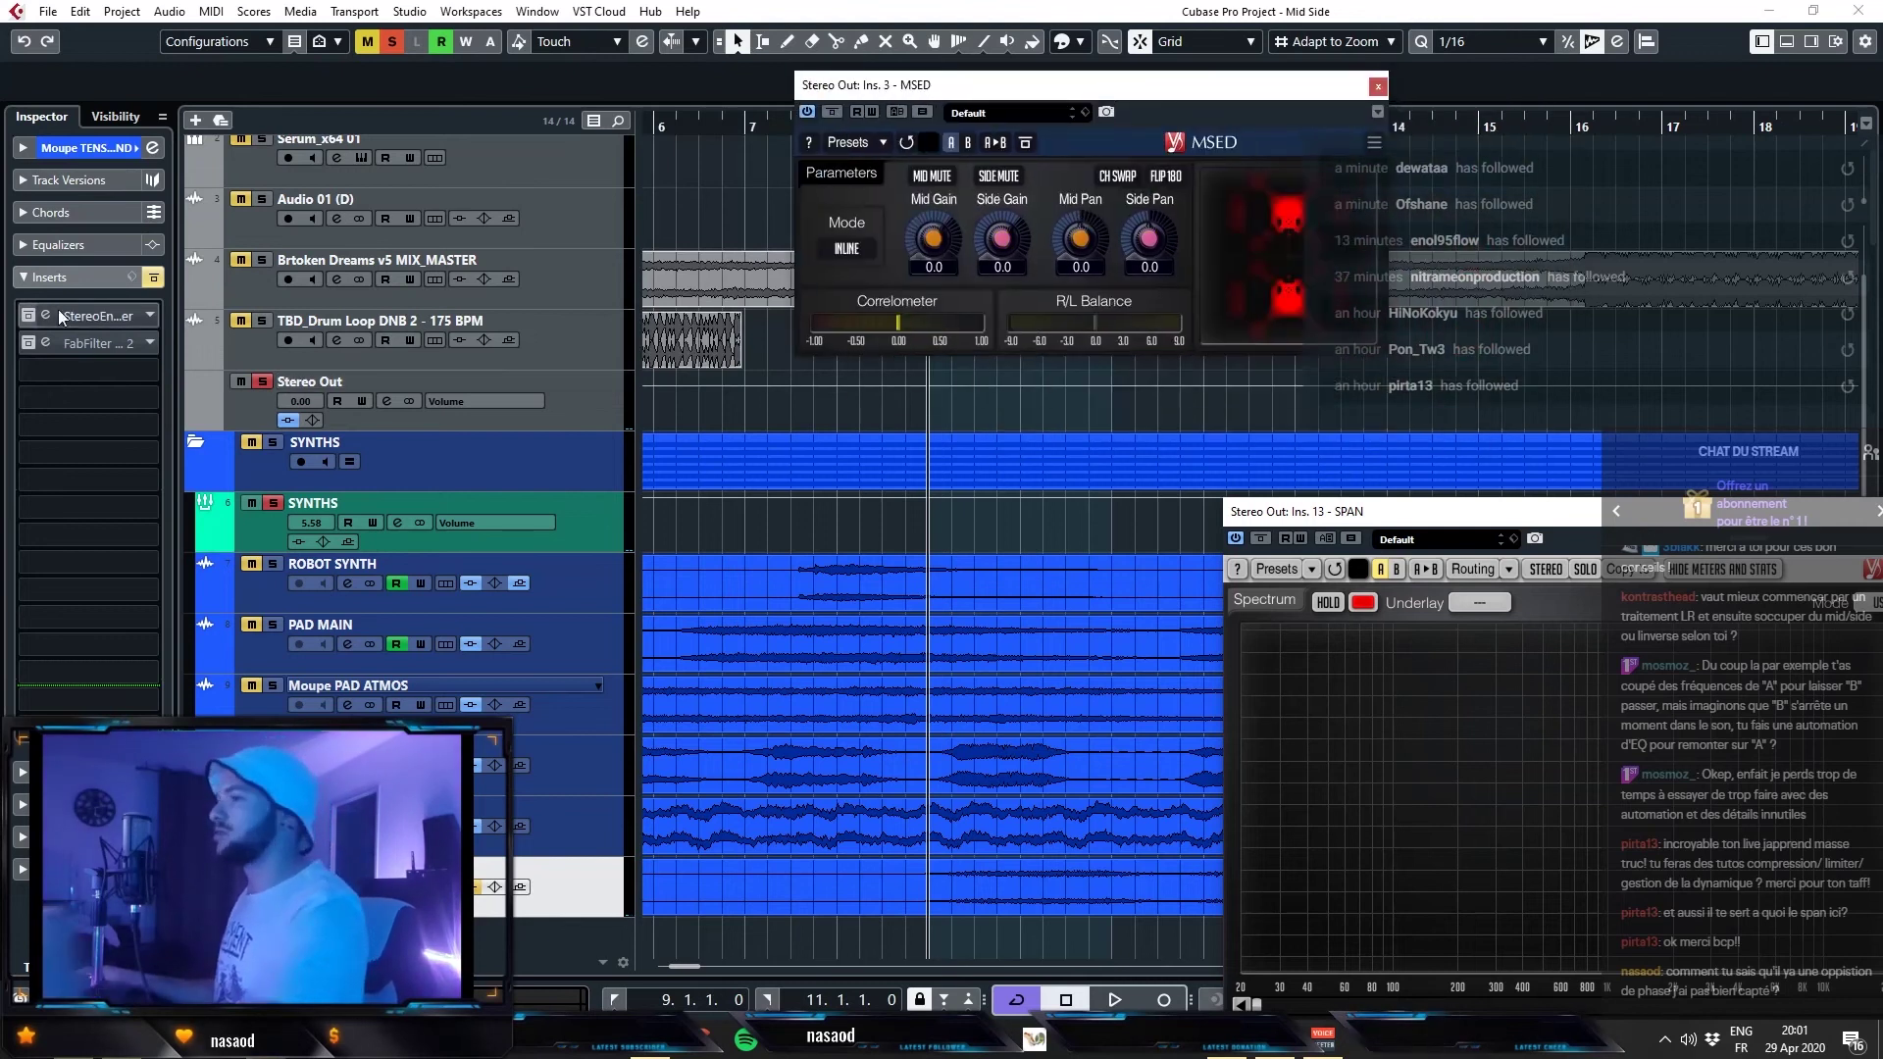
click(78, 372)
text(stereo)
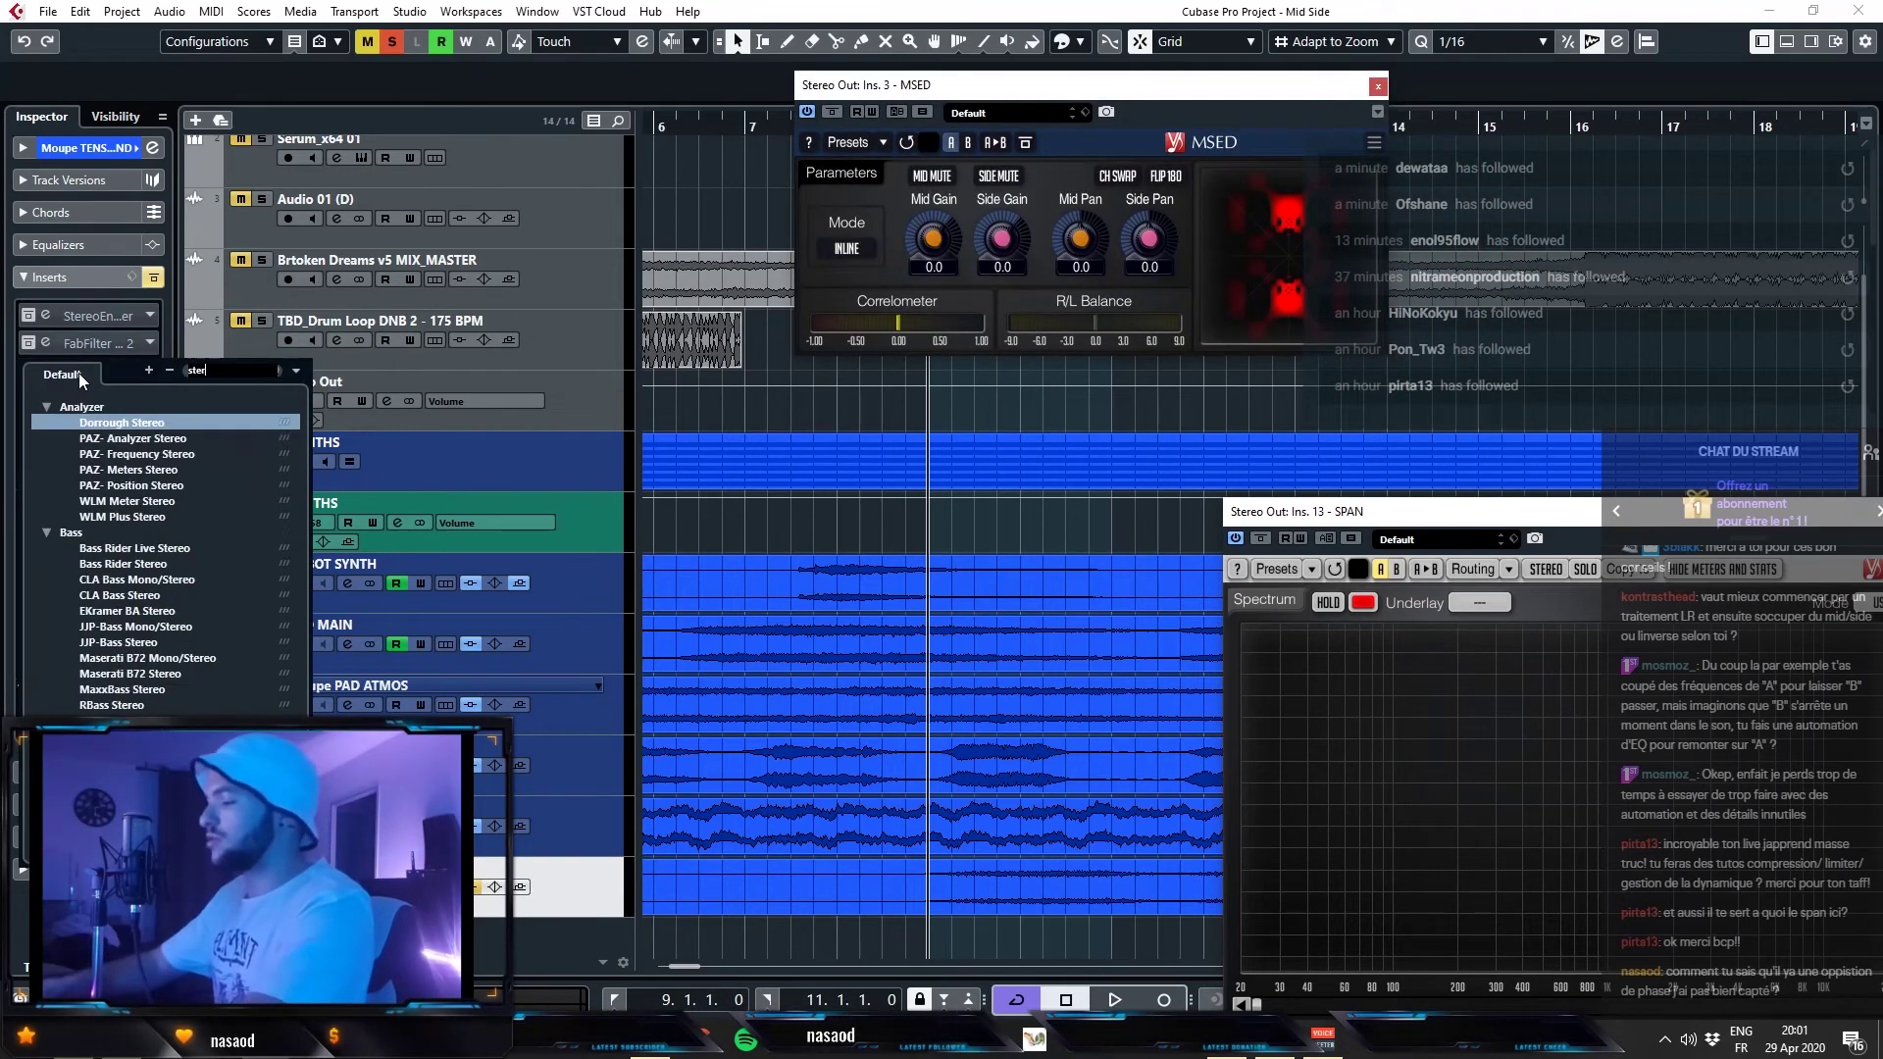
key(Return)
click(105, 373)
click(108, 490)
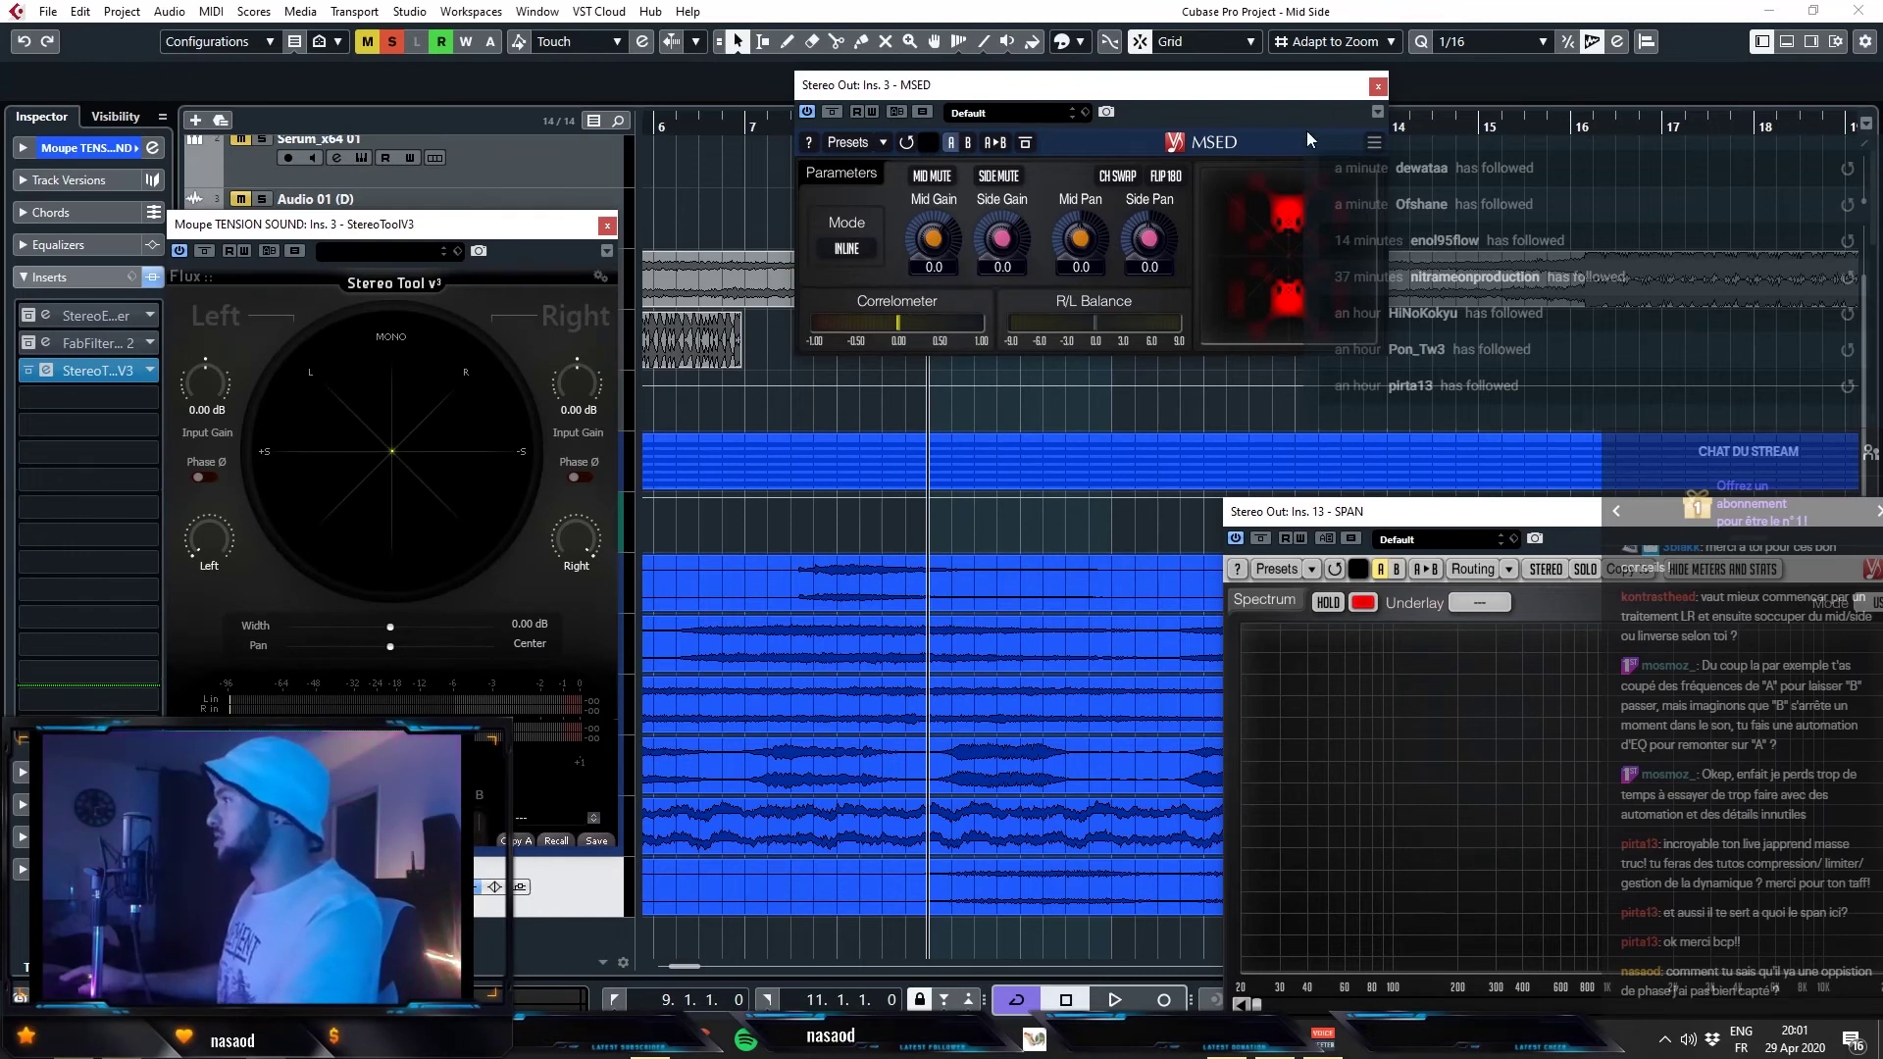
- Play the loop and examine the tension sound's stereo spread and phase in Stereo Tool
mouse_move(1459, 516)
mouse_down()
mouse_move(1399, 417)
mouse_move(1091, 317)
mouse_move(1423, 448)
mouse_move(1488, 533)
mouse_up()
click(1378, 87)
drag(334, 265, 1293, 62)
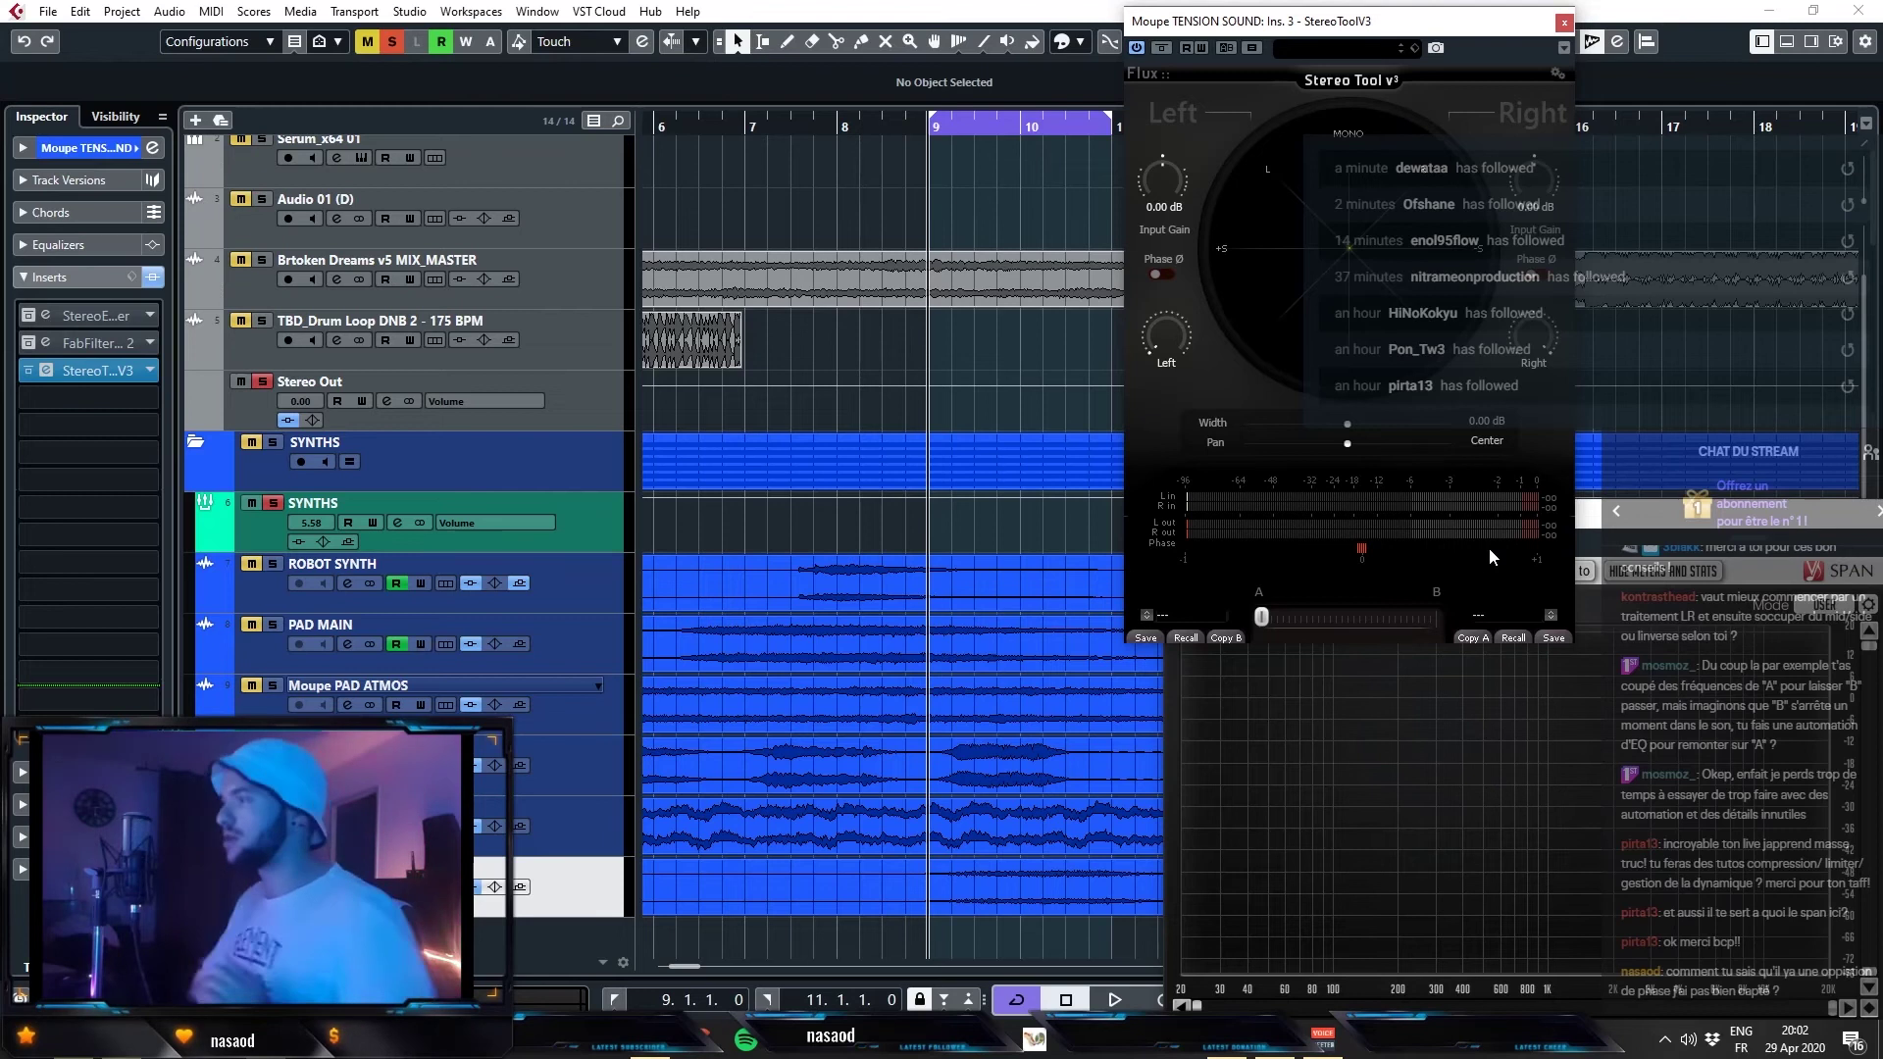
key(space)
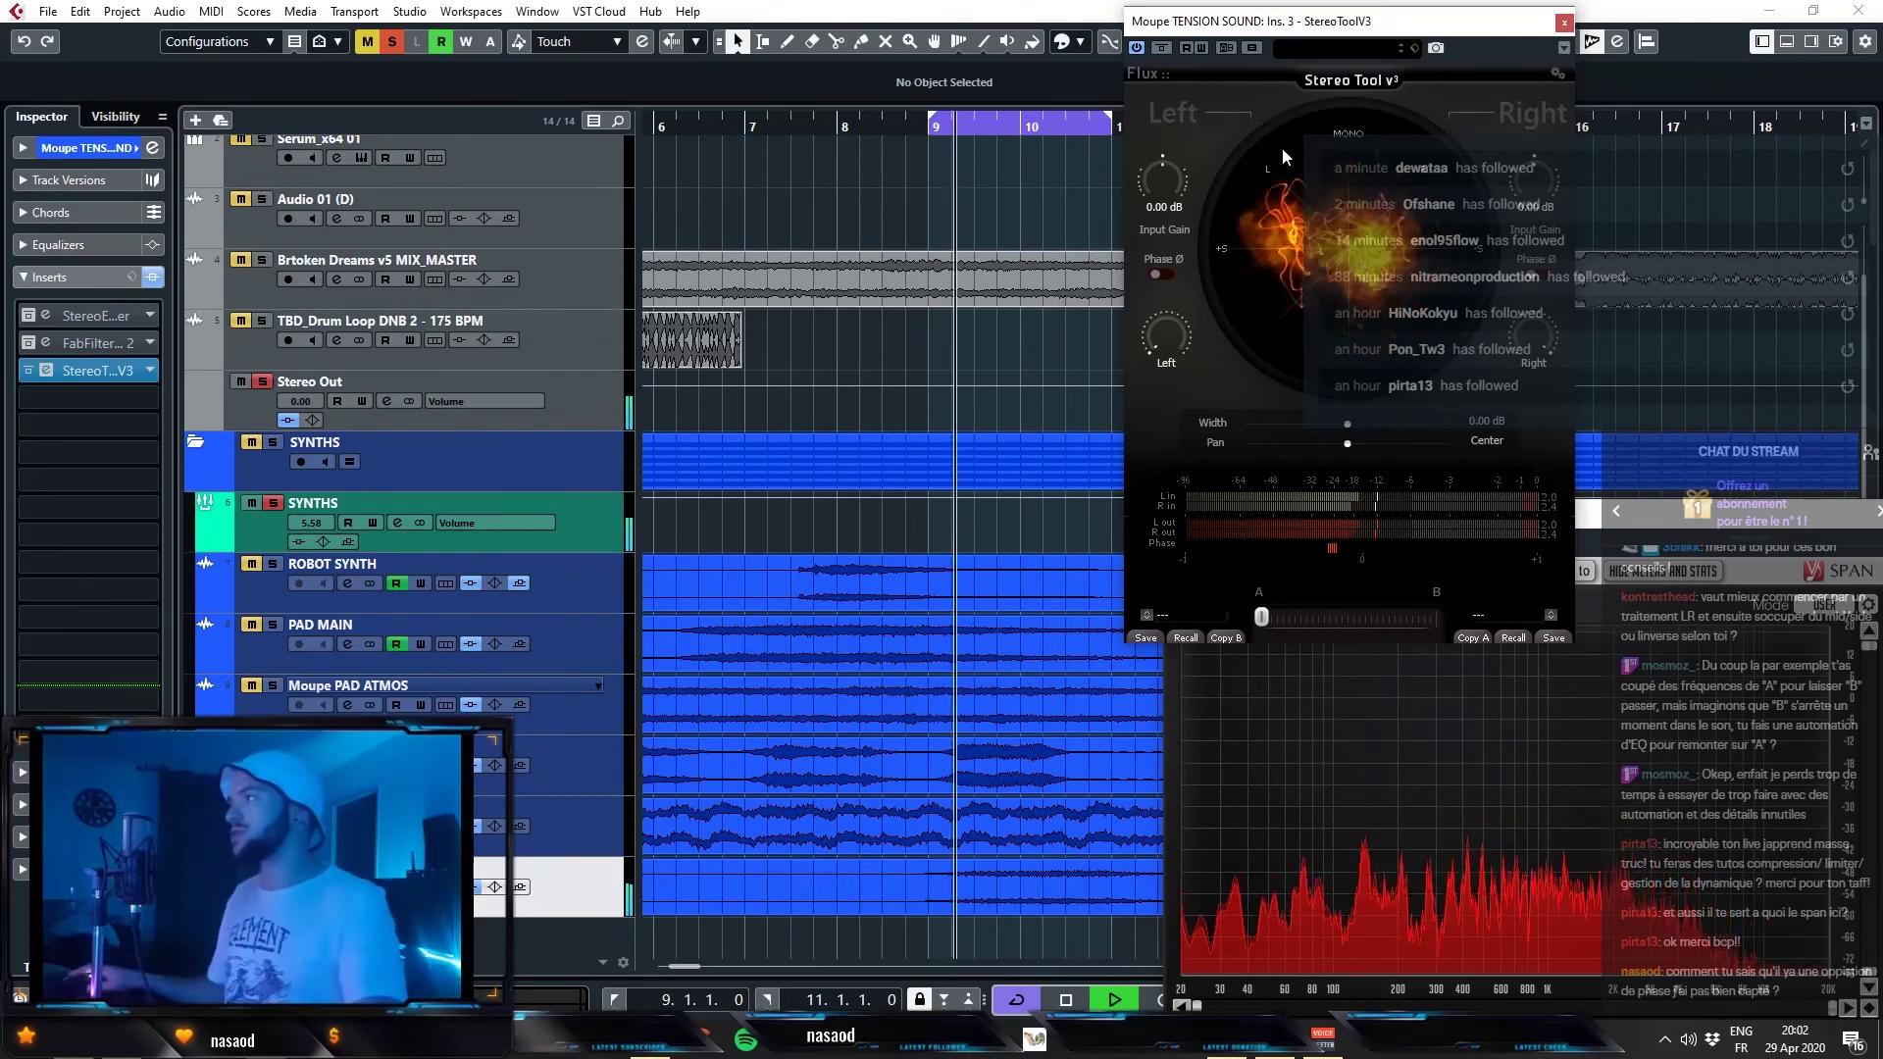
drag(1286, 28, 703, 226)
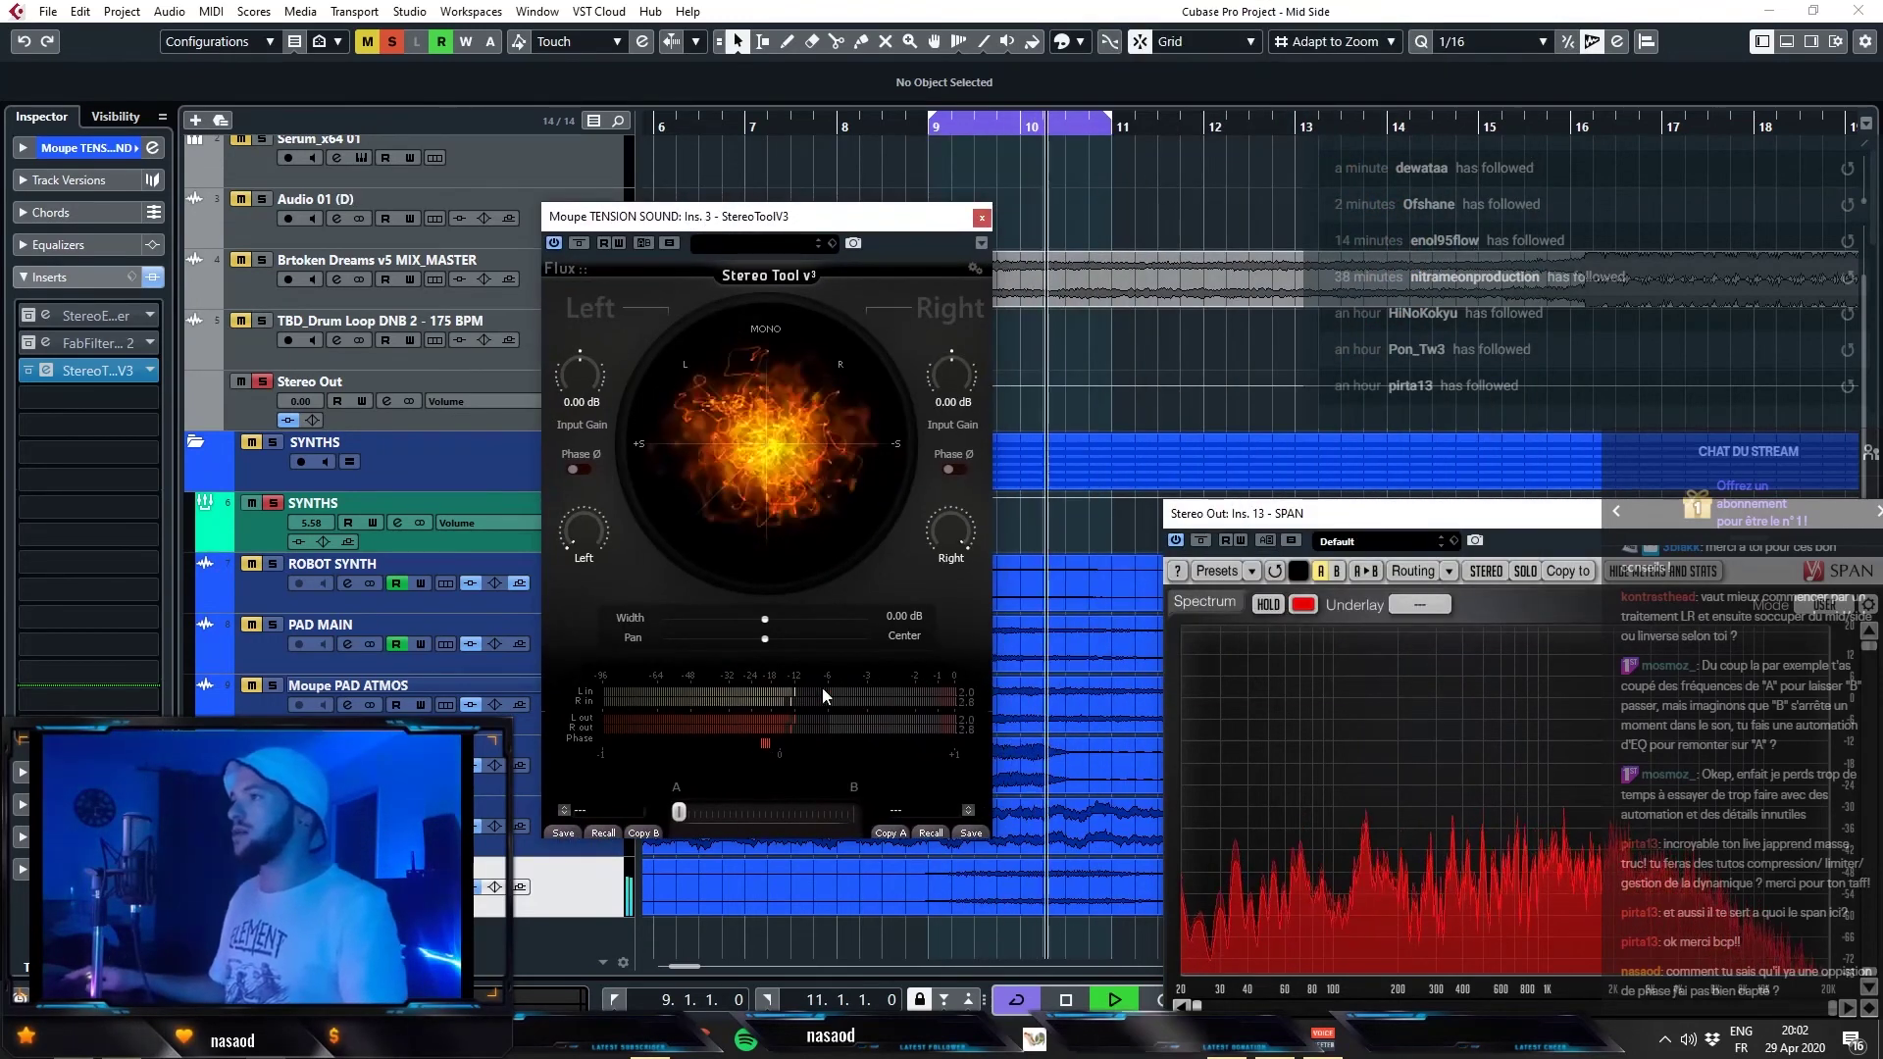
mouse_move(765, 639)
mouse_down()
mouse_move(590, 638)
mouse_move(763, 643)
mouse_move(738, 618)
mouse_move(621, 605)
mouse_move(767, 623)
mouse_up()
key(space)
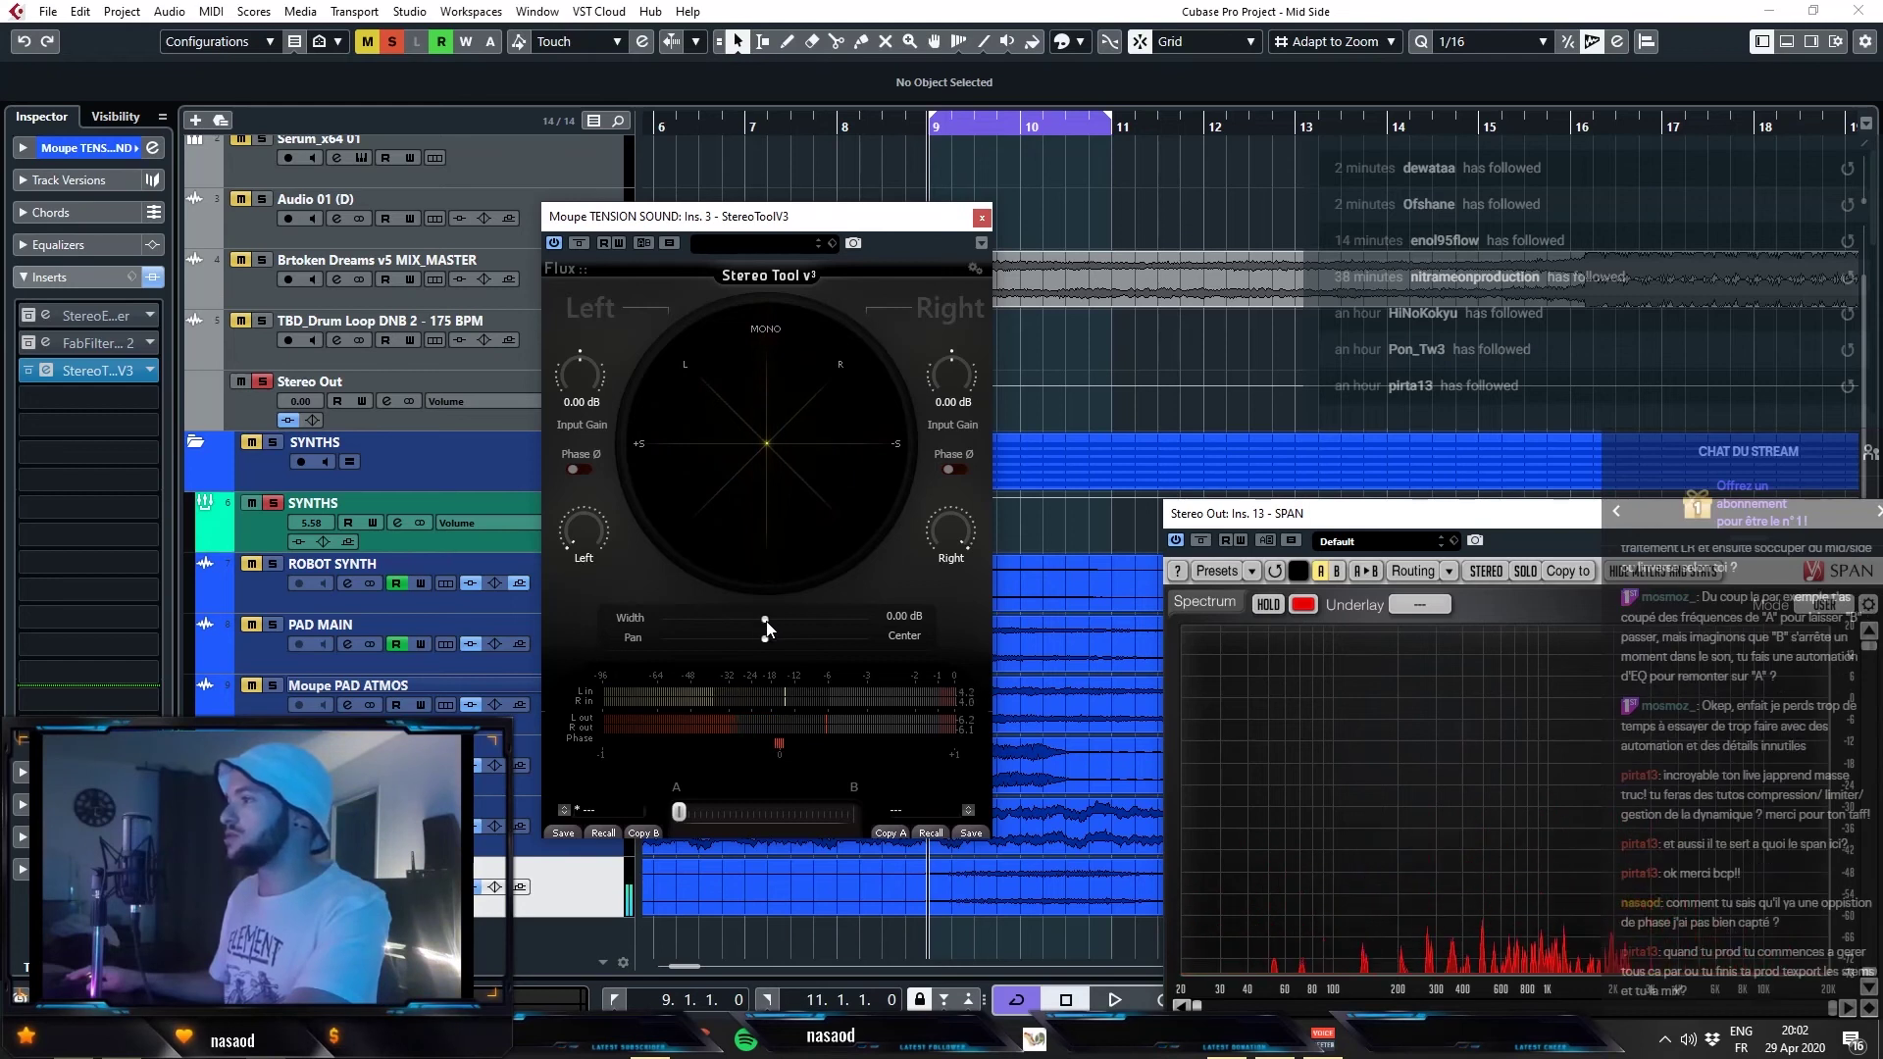
- Reopen MSED on the Stereo Out and toggle its side mute during playback to demonstrate the tension sound's phase opposition
click(329, 394)
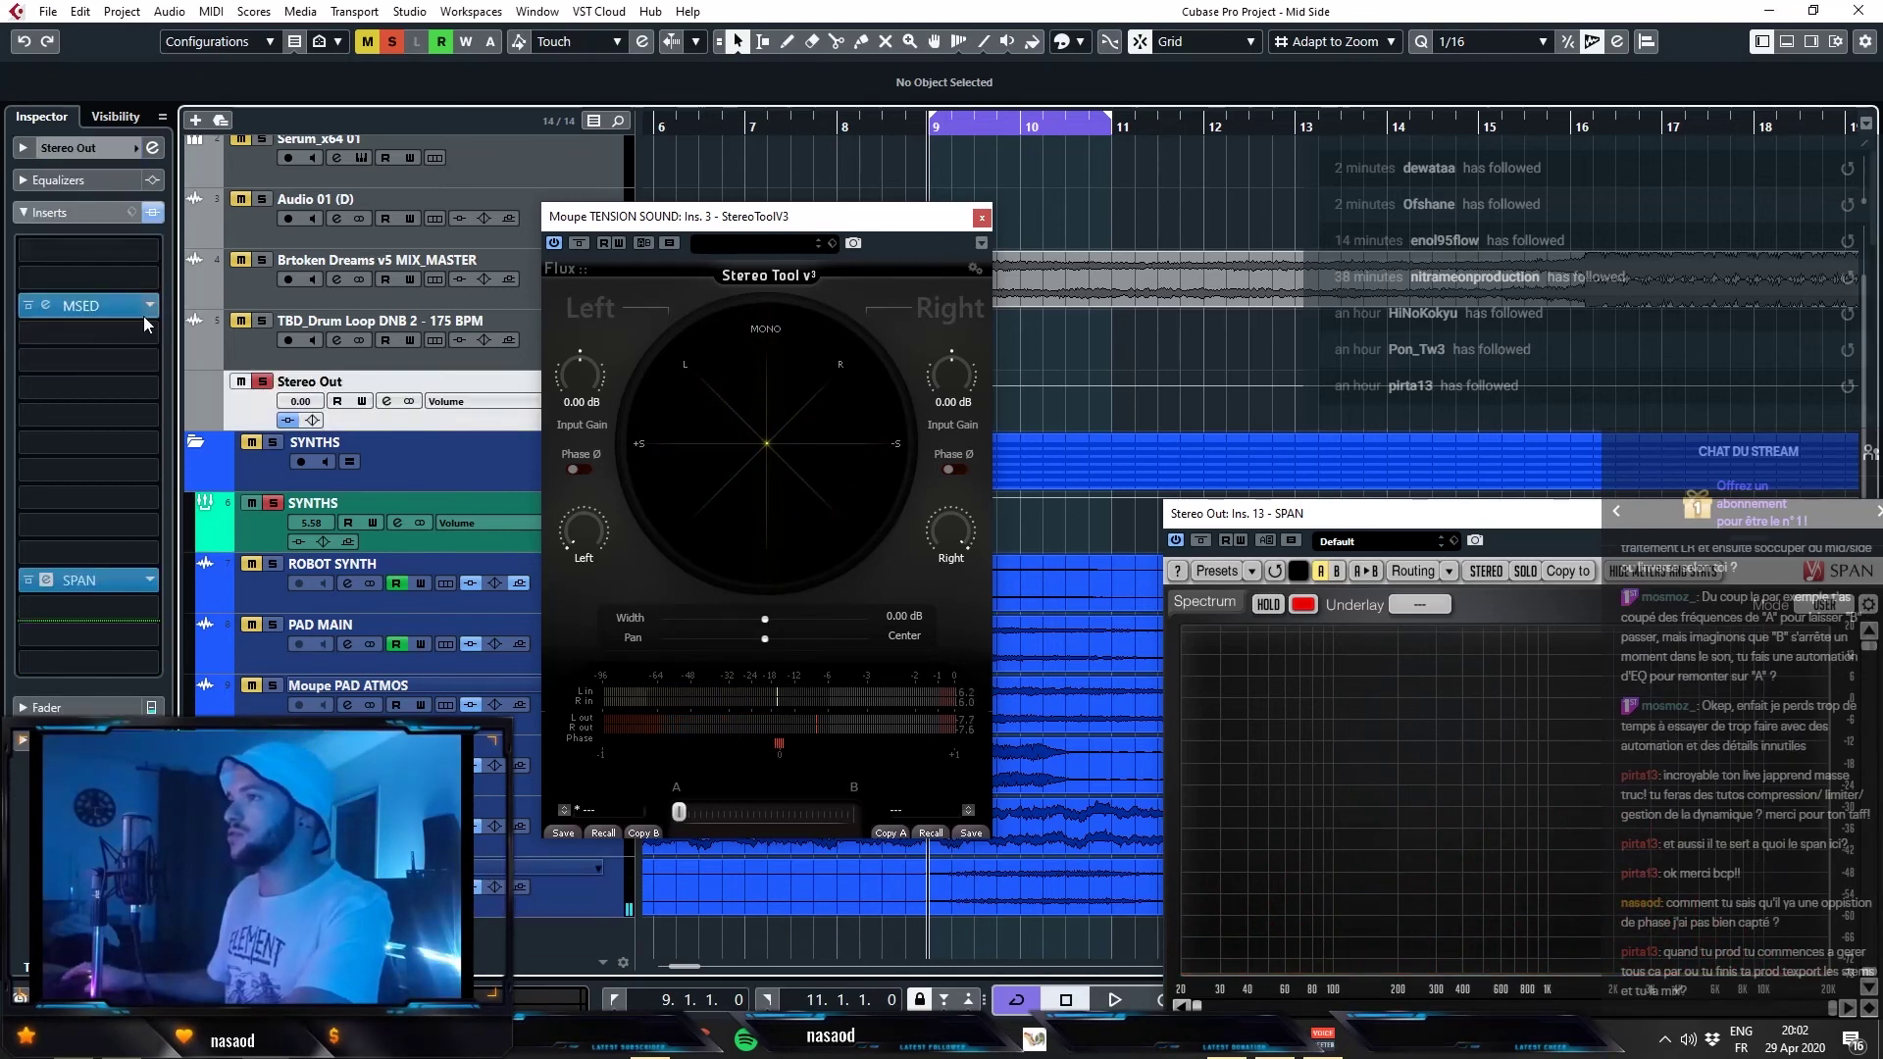
click(83, 305)
key(space)
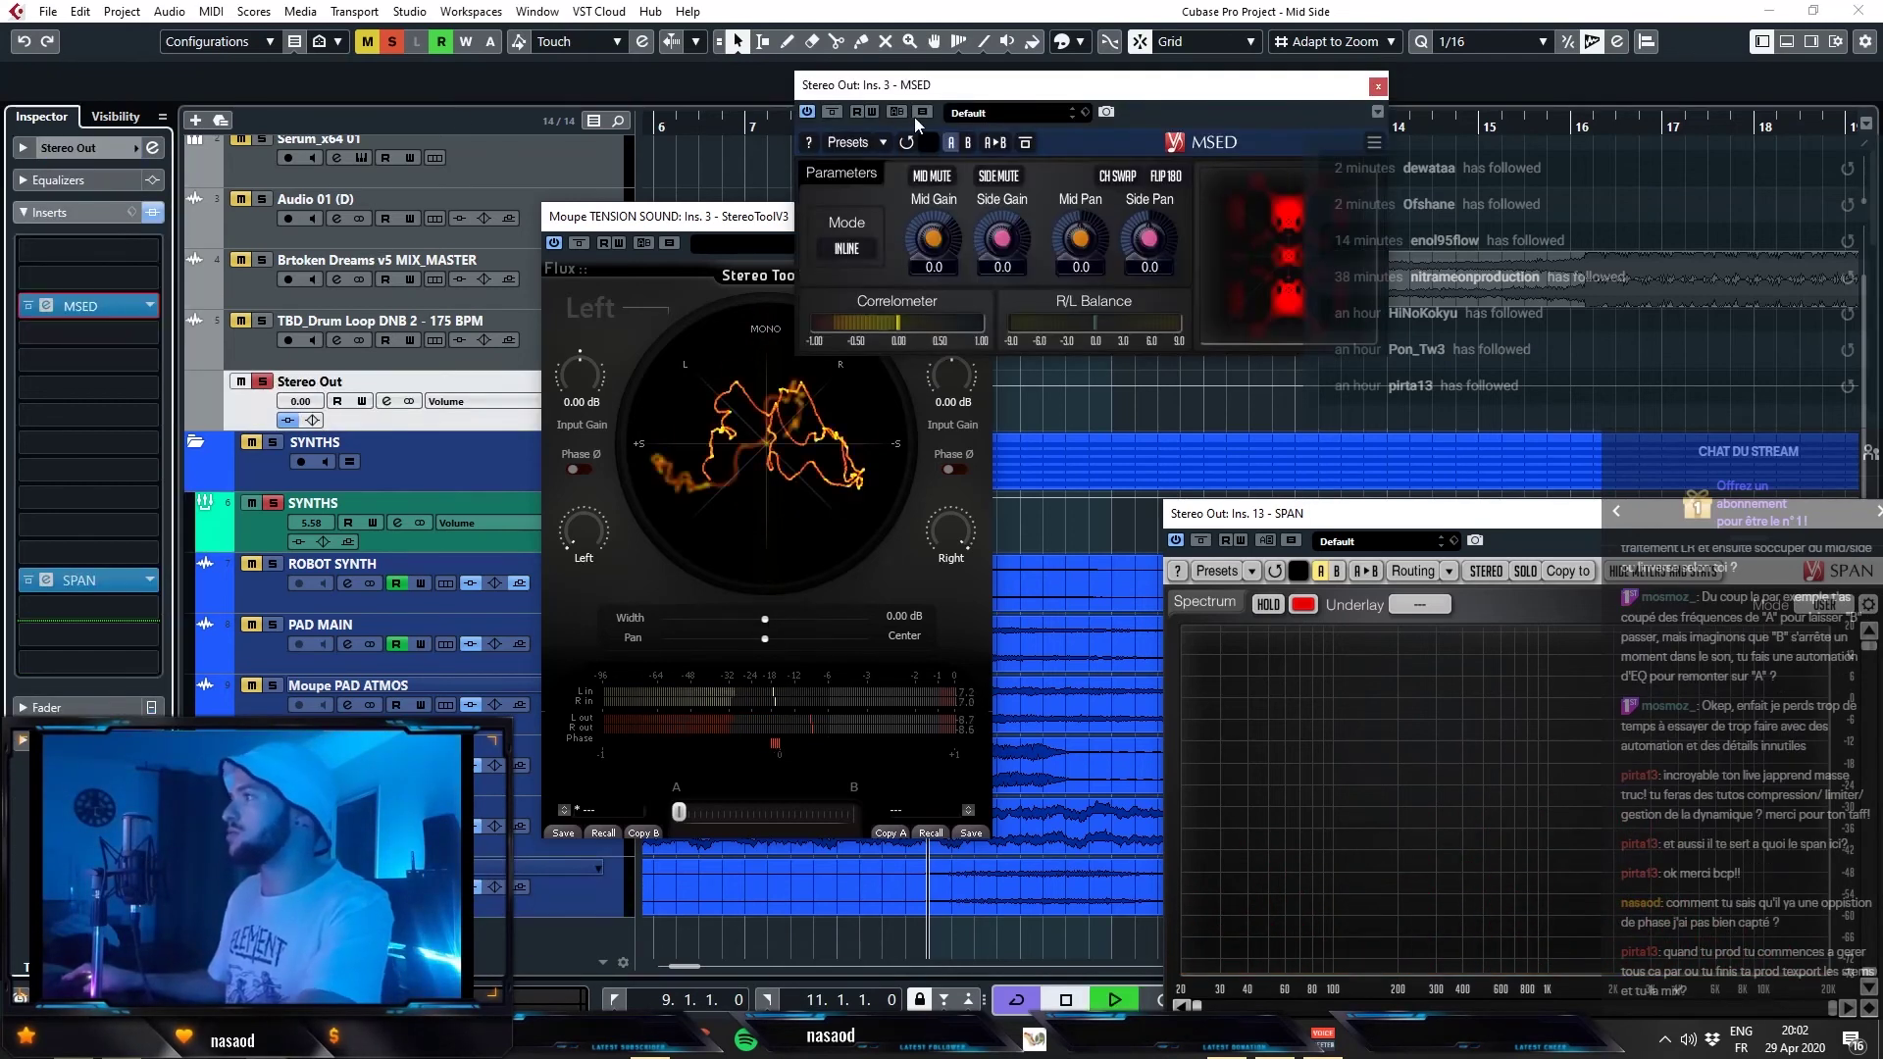
click(1015, 177)
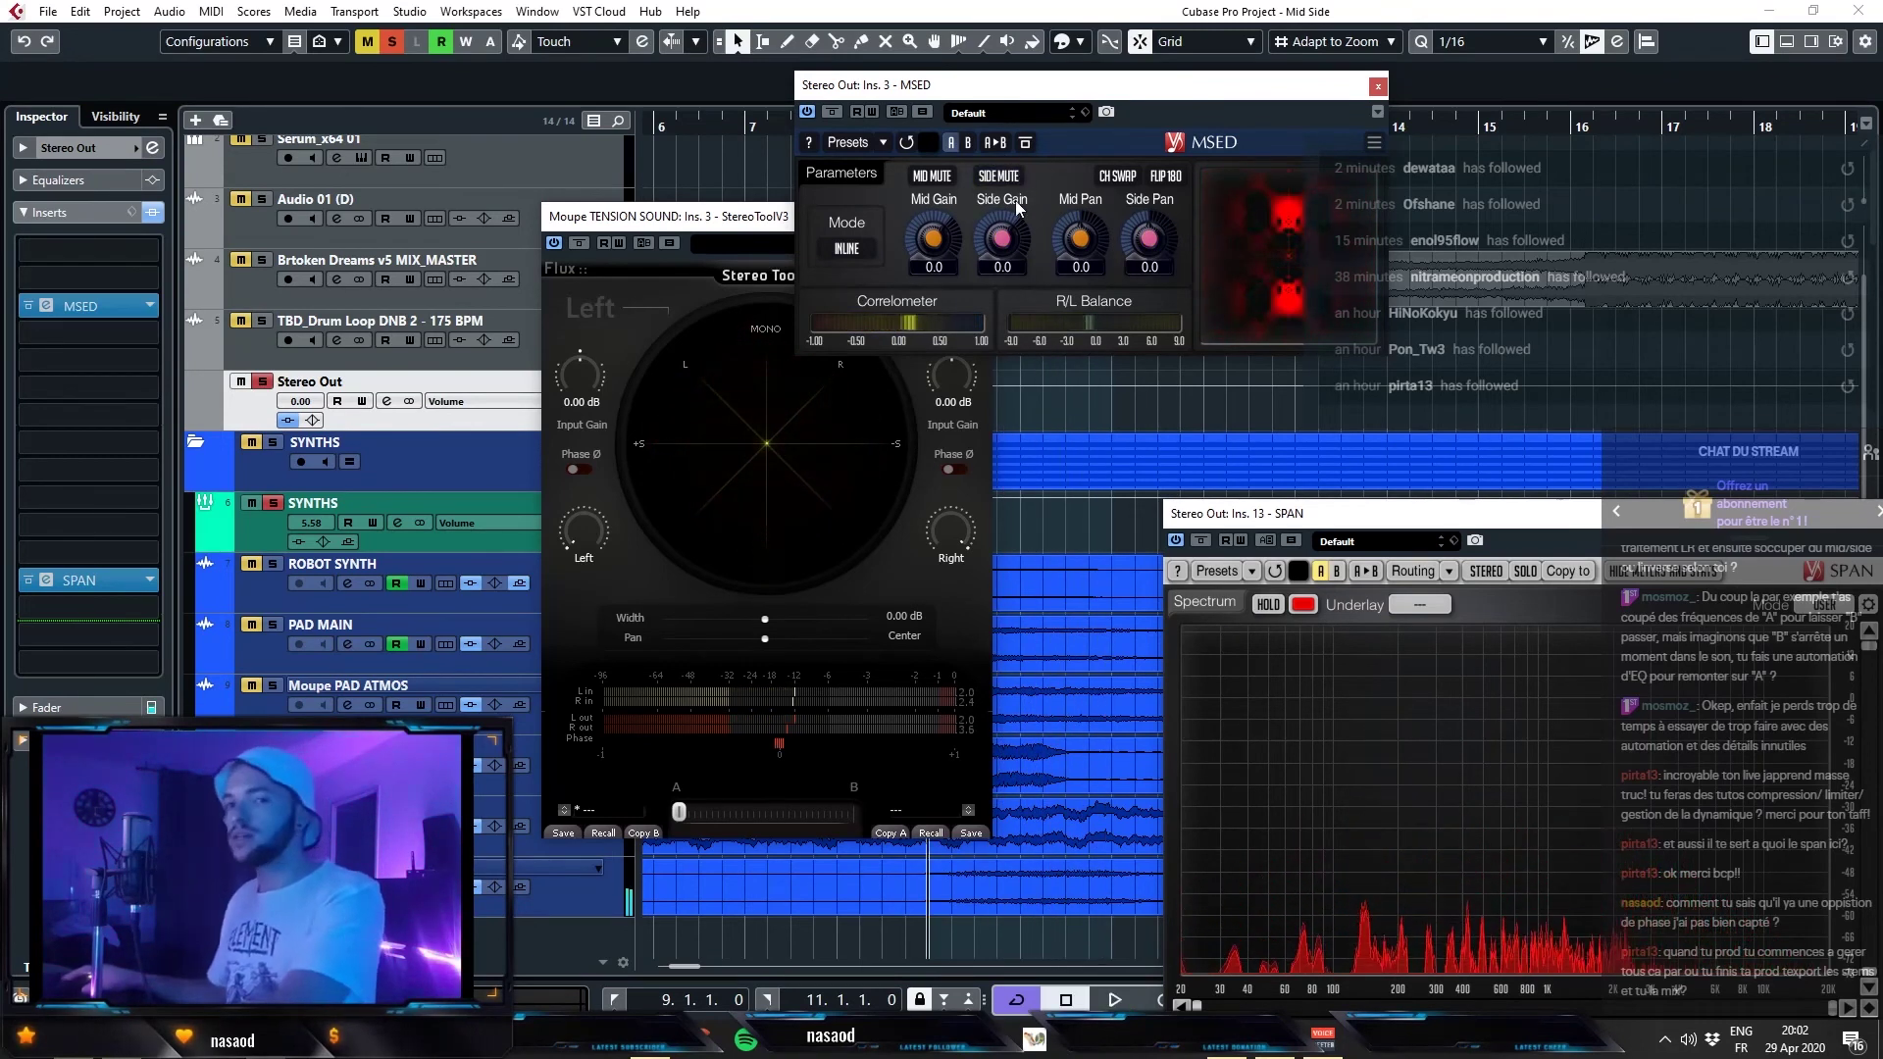
click(997, 178)
key(space)
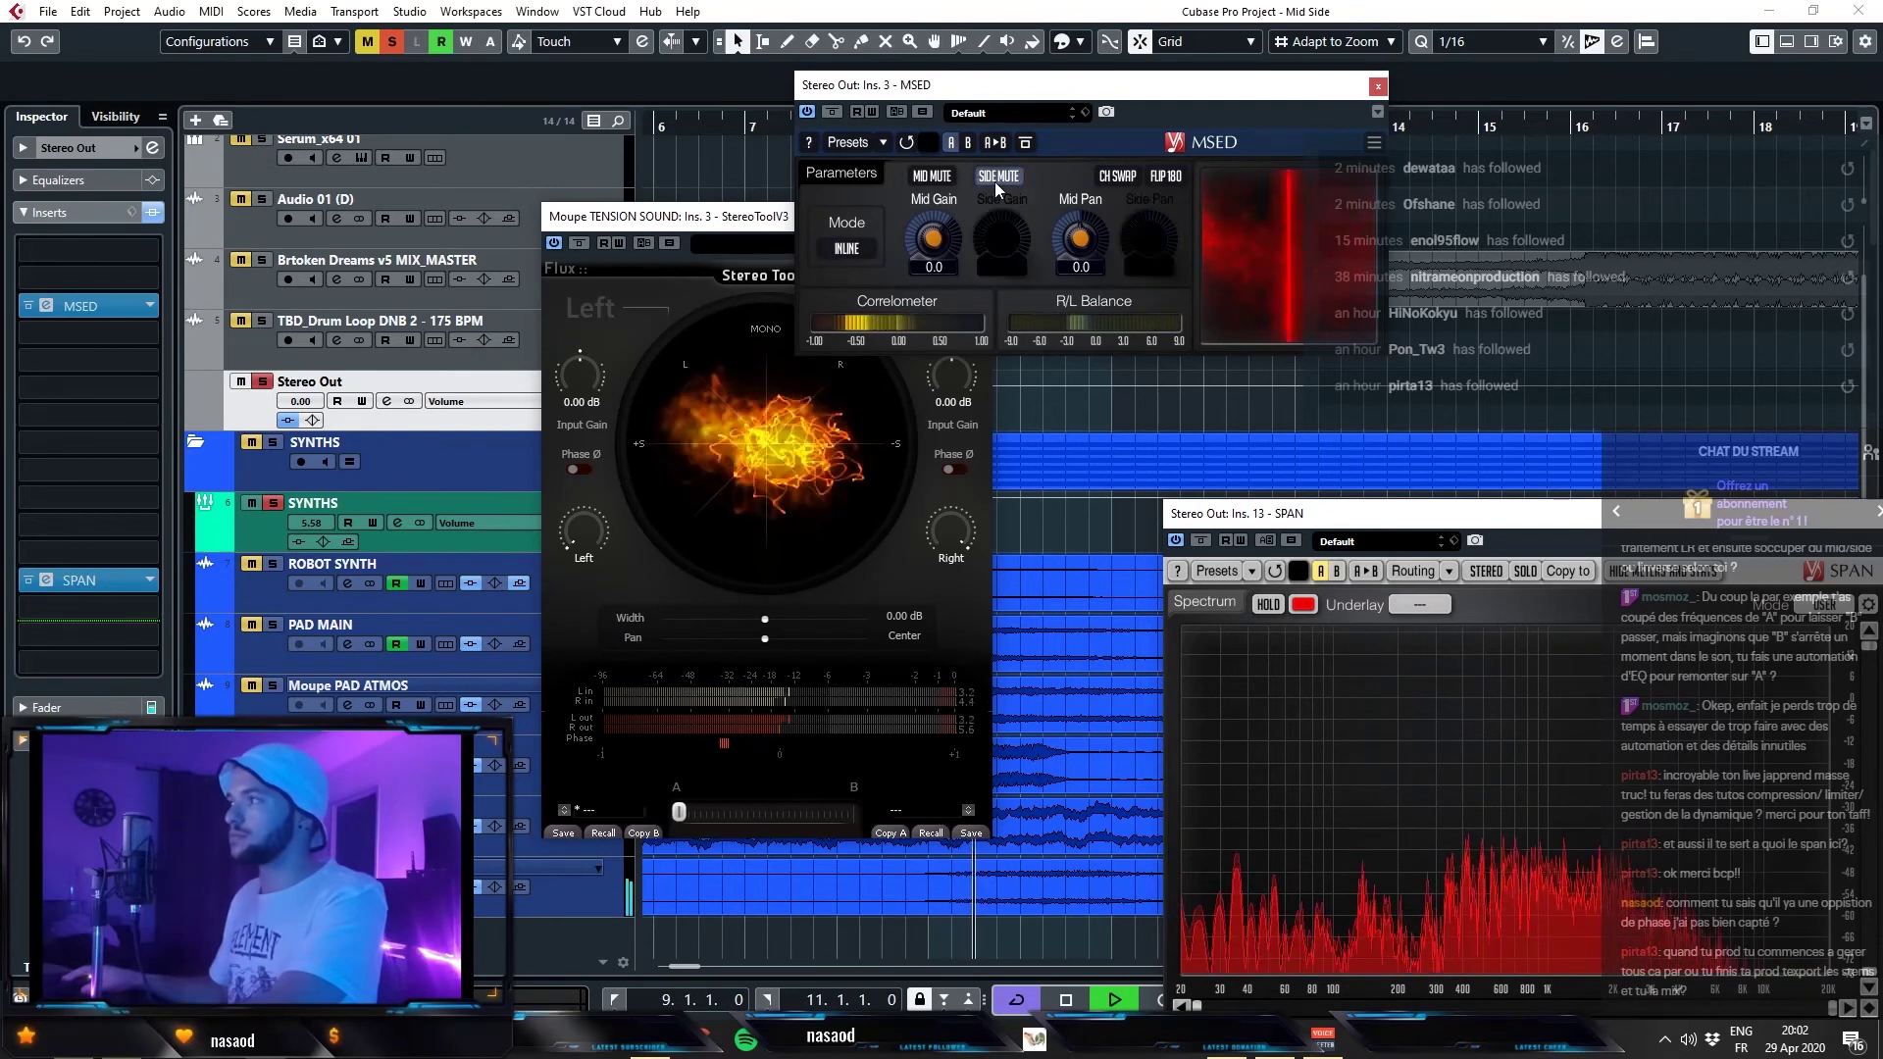
click(996, 180)
key(space)
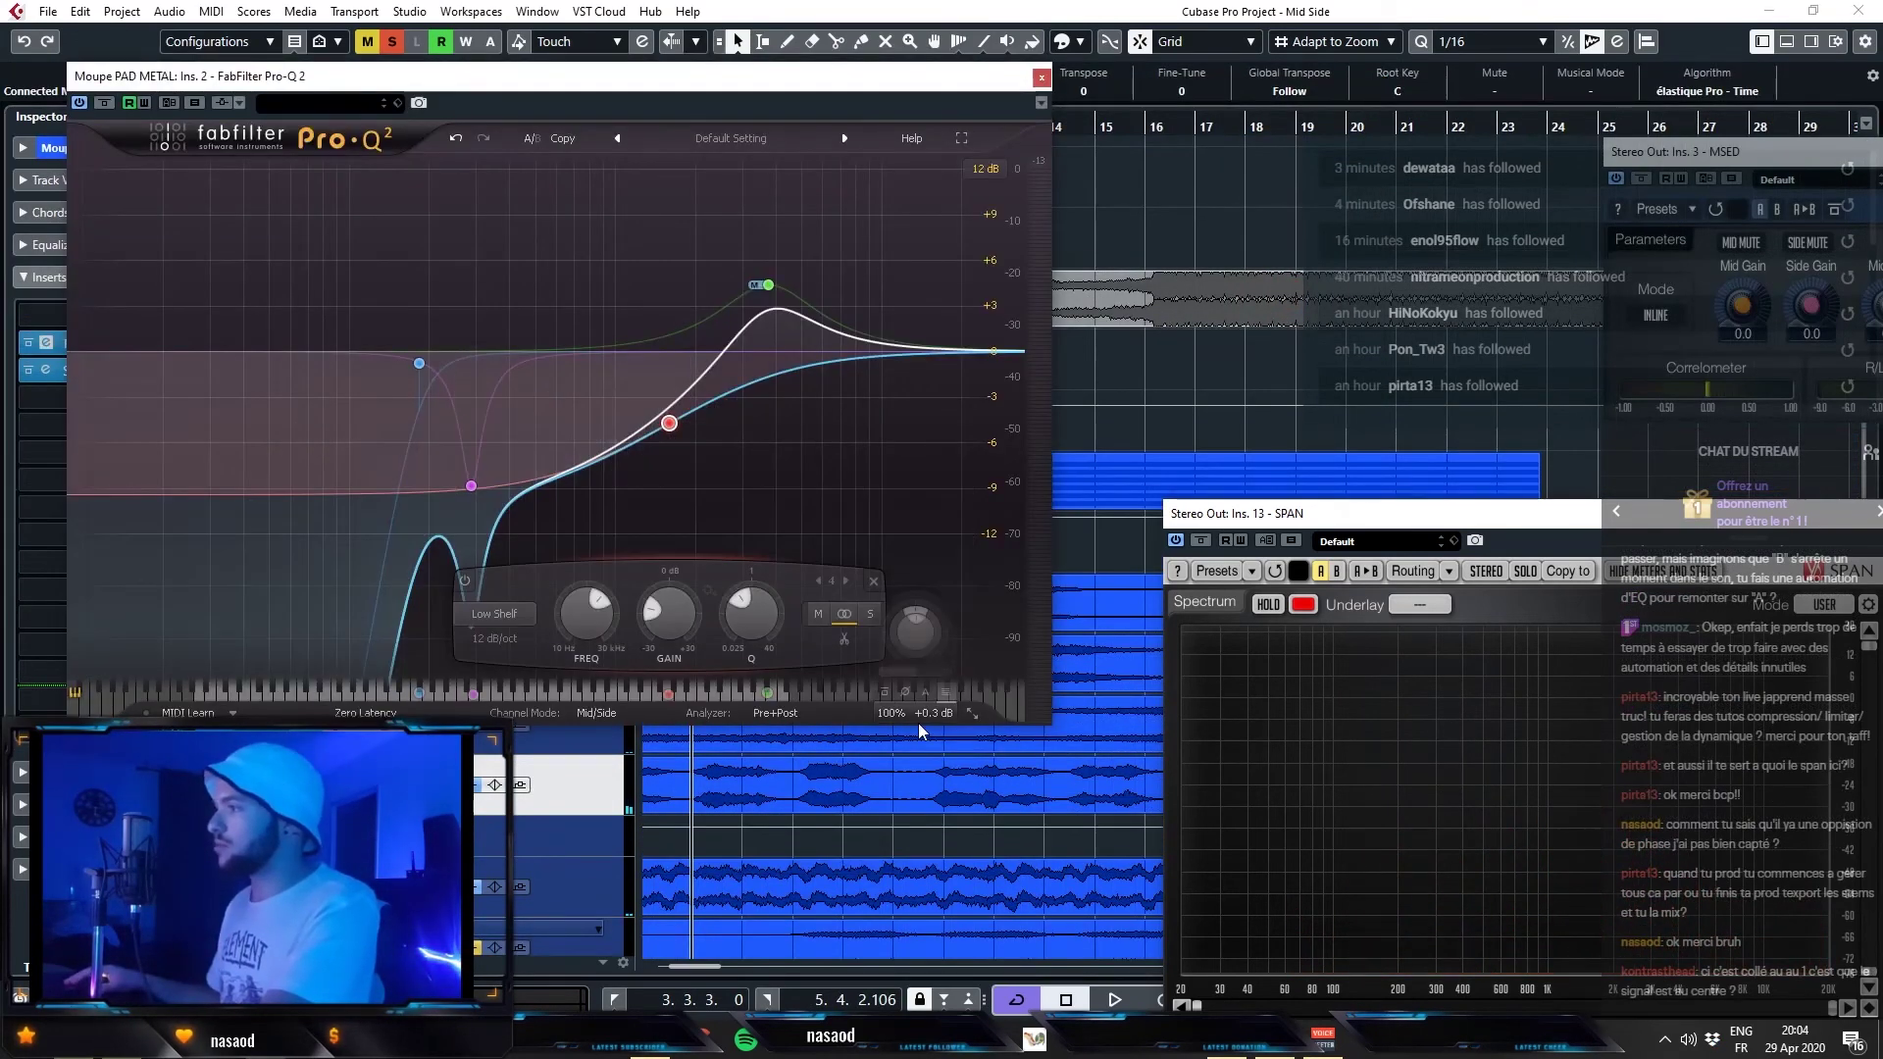
- Set the output level of Moupe PAD METAL's EQ to +1.5 dB and play the loop
double_click(914, 637)
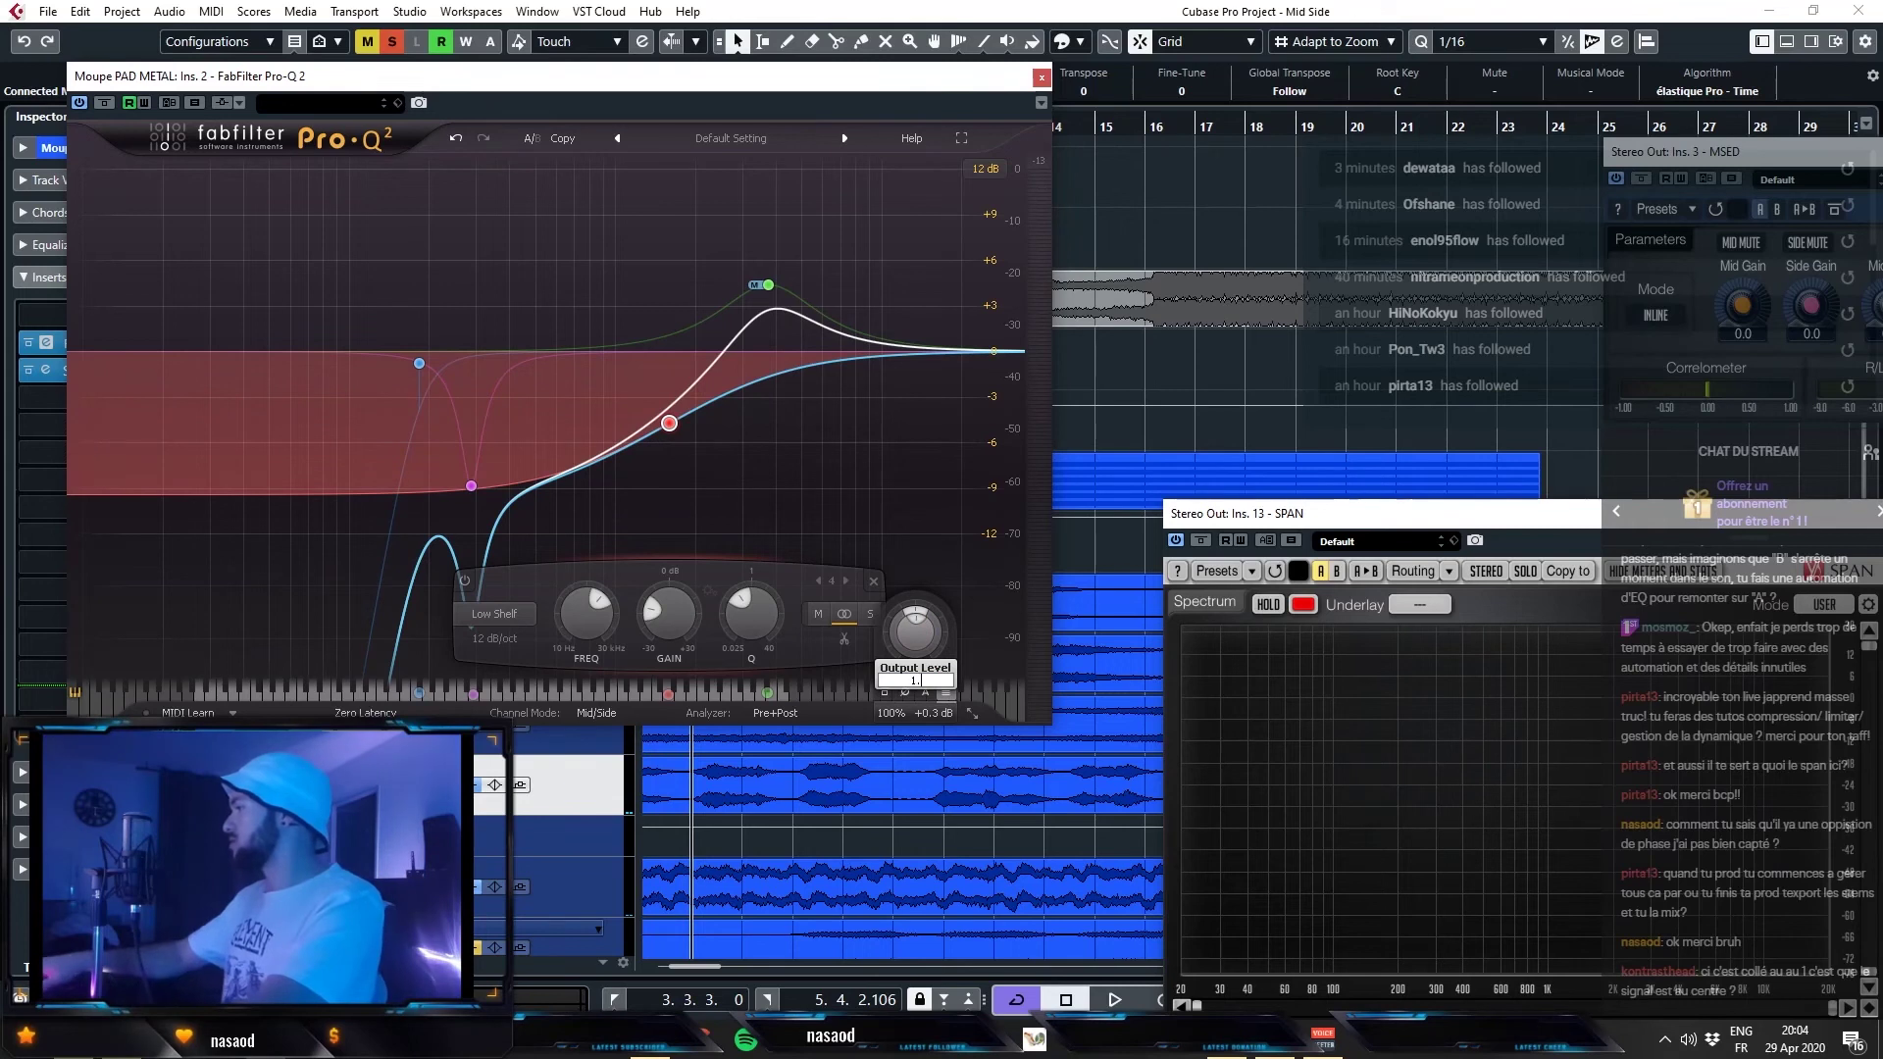
key(space)
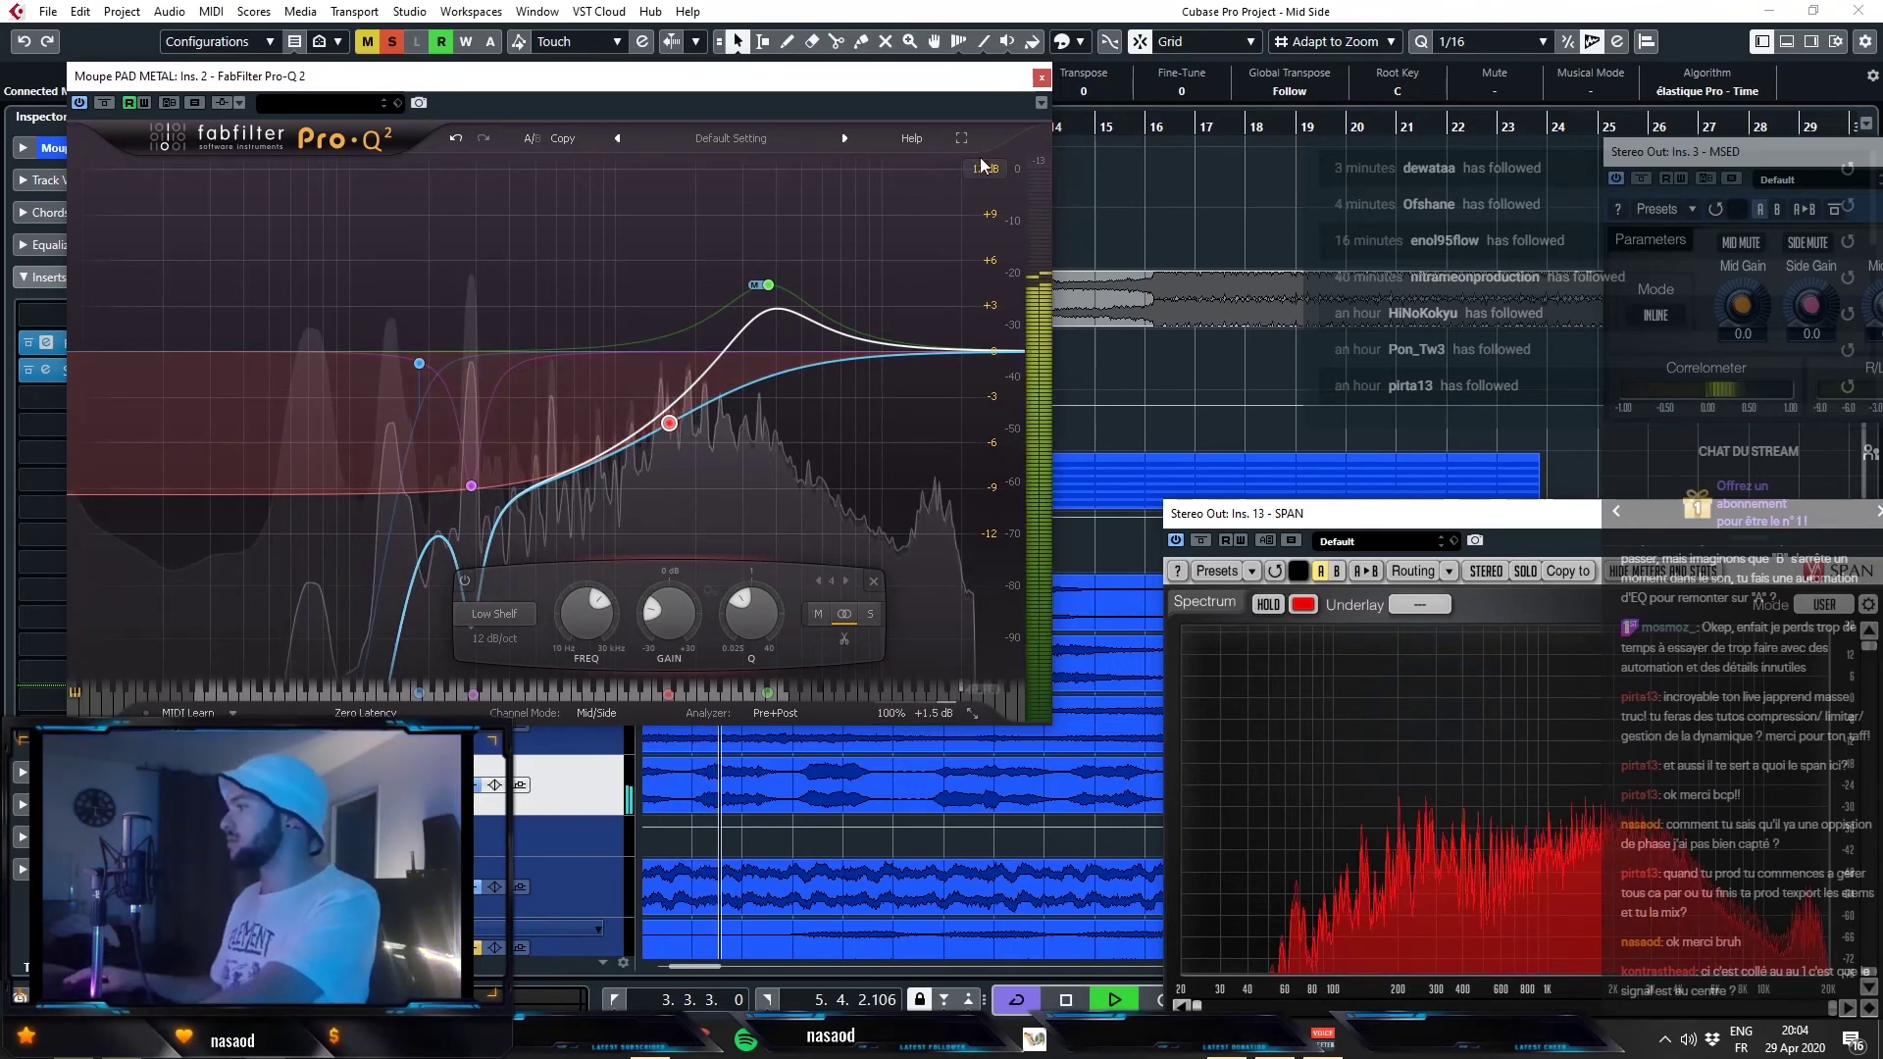
- Close Moupe PAD METAL's EQ and listen to the synth group at its new level
click(1042, 77)
scroll(613, 893, down, 2)
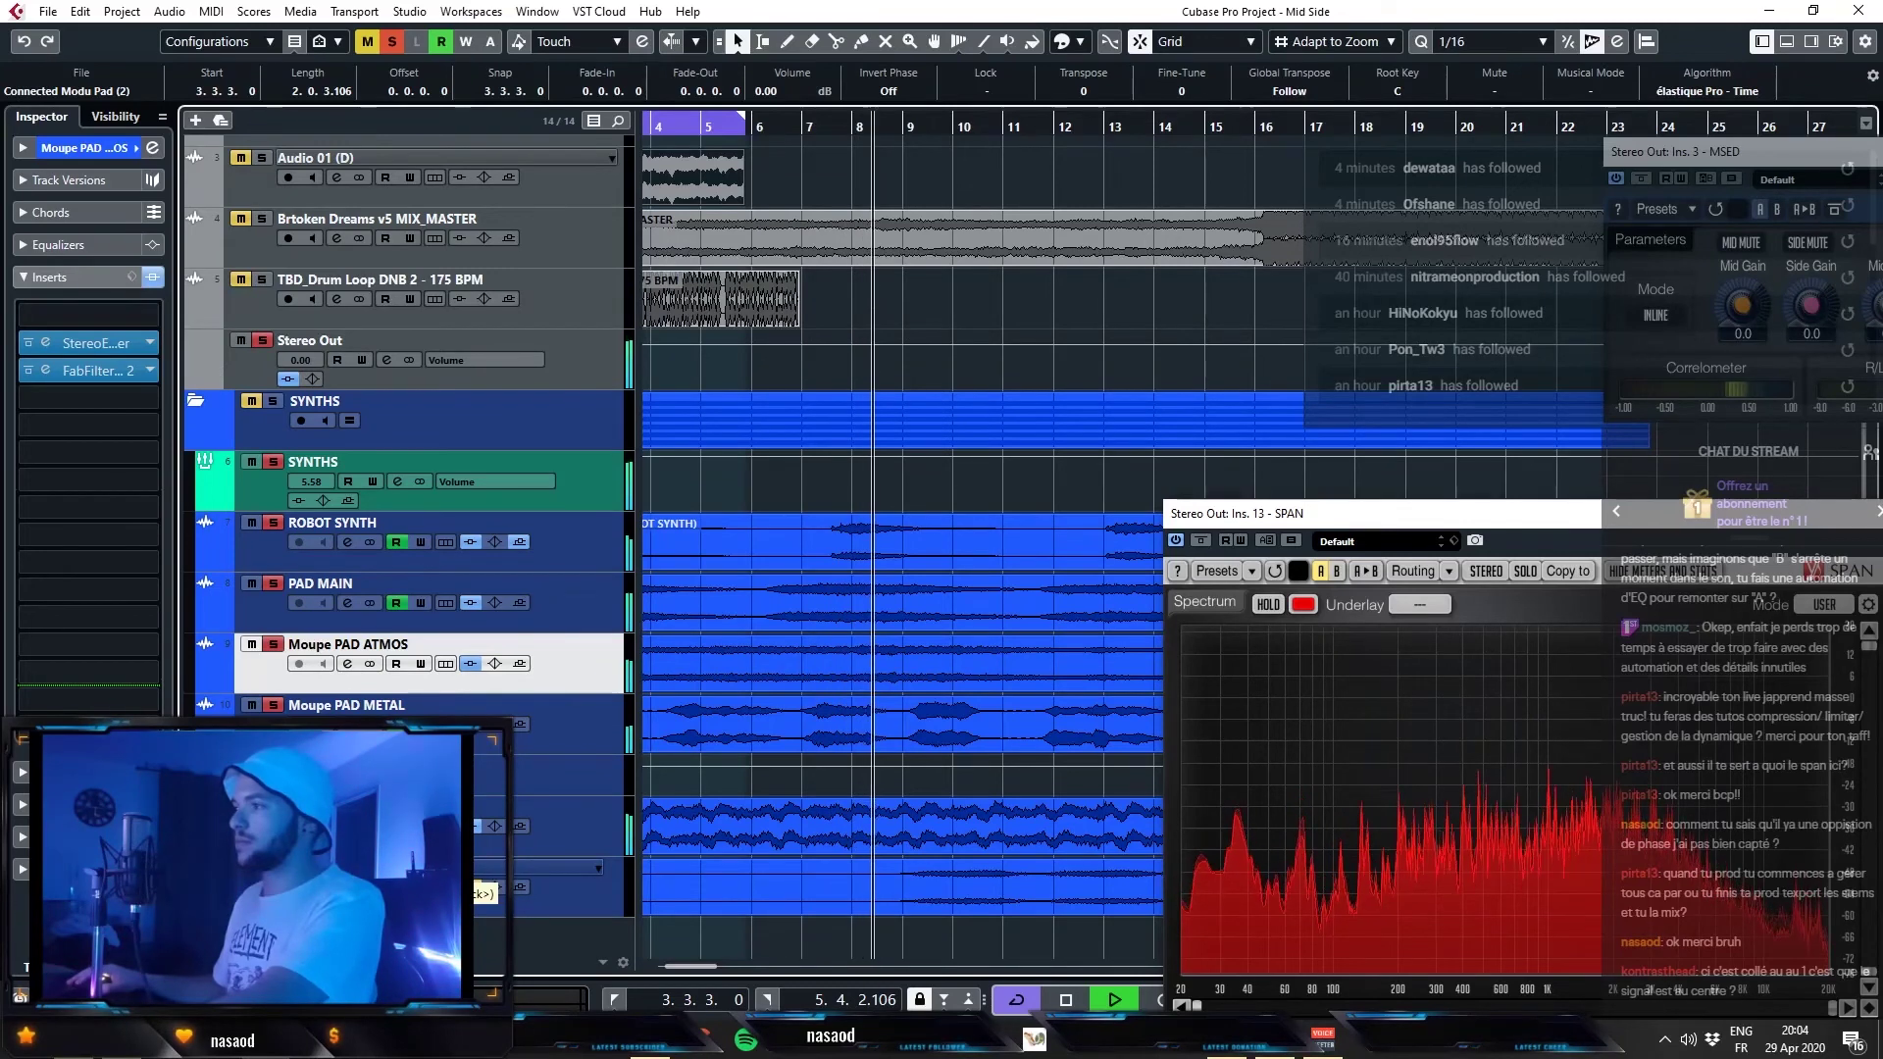
key(space)
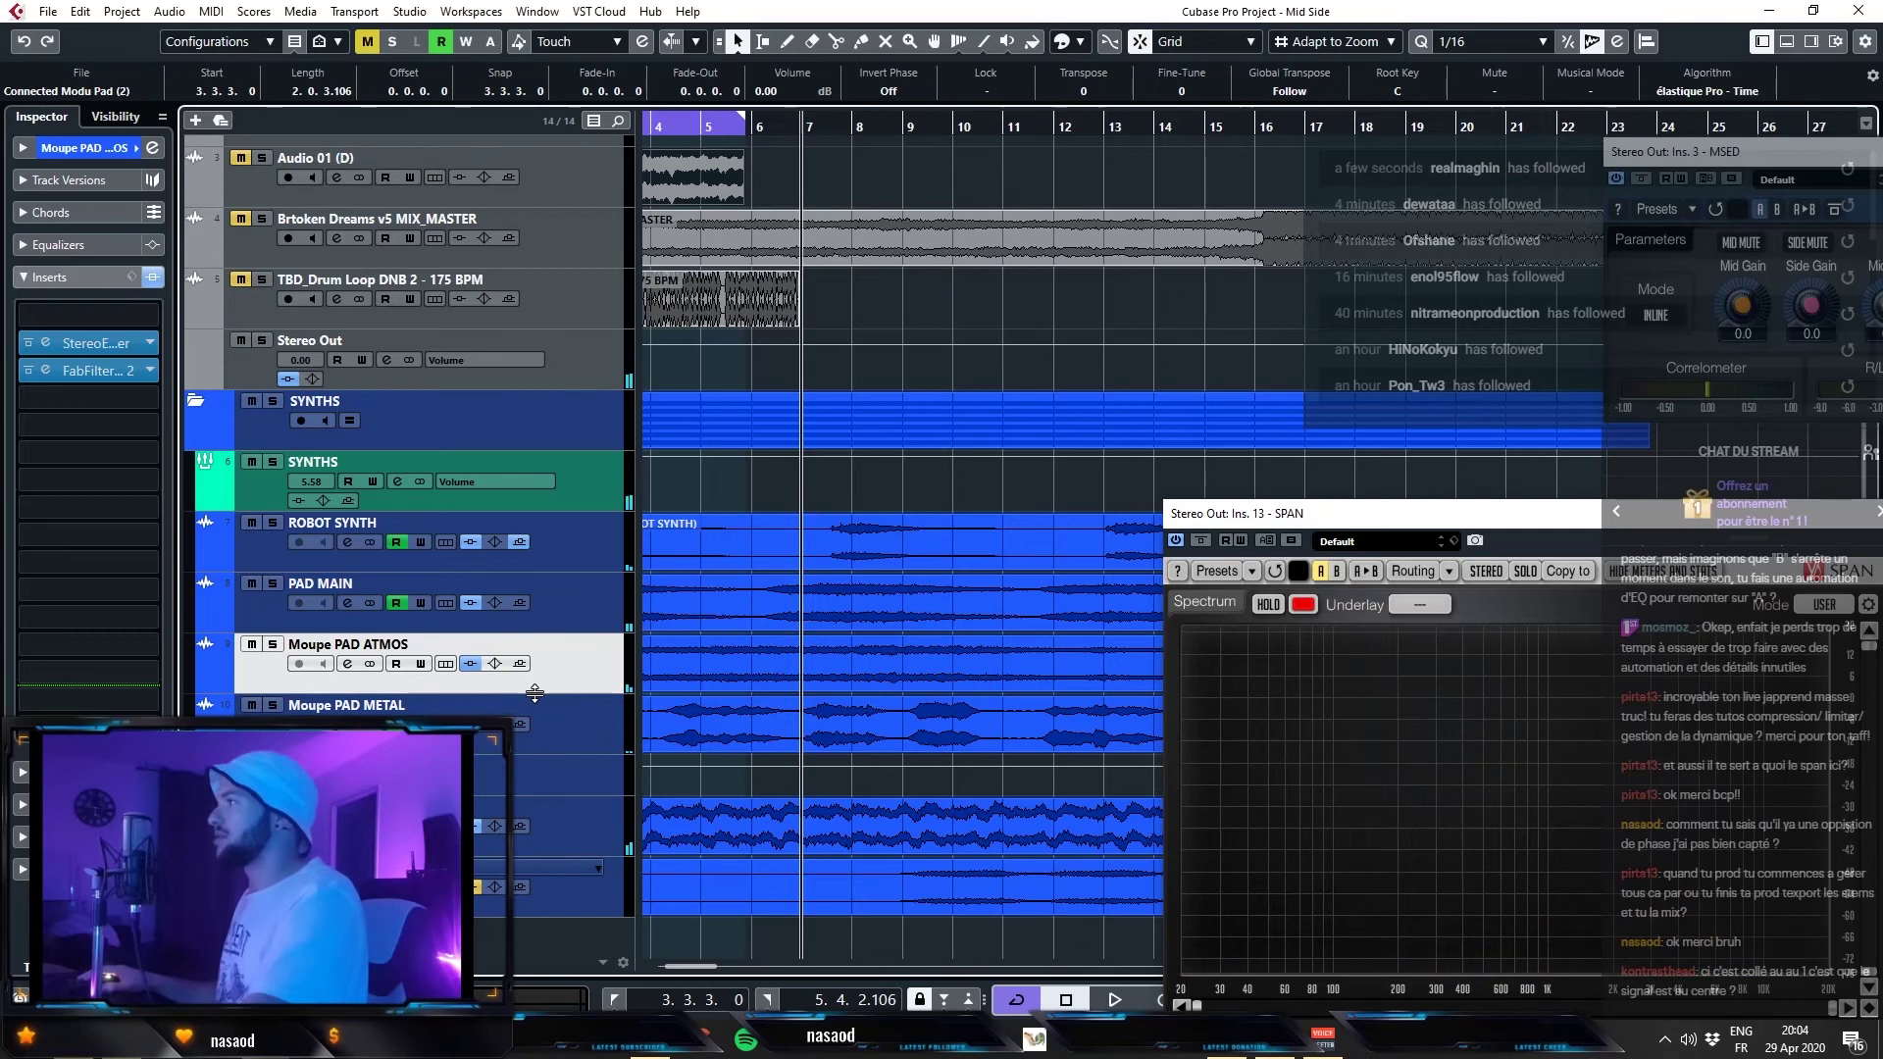
- Solo ROBOT SYNTH together with Moupe PAD METAL and listen to how the two sounds overlap from around bar 8
click(274, 706)
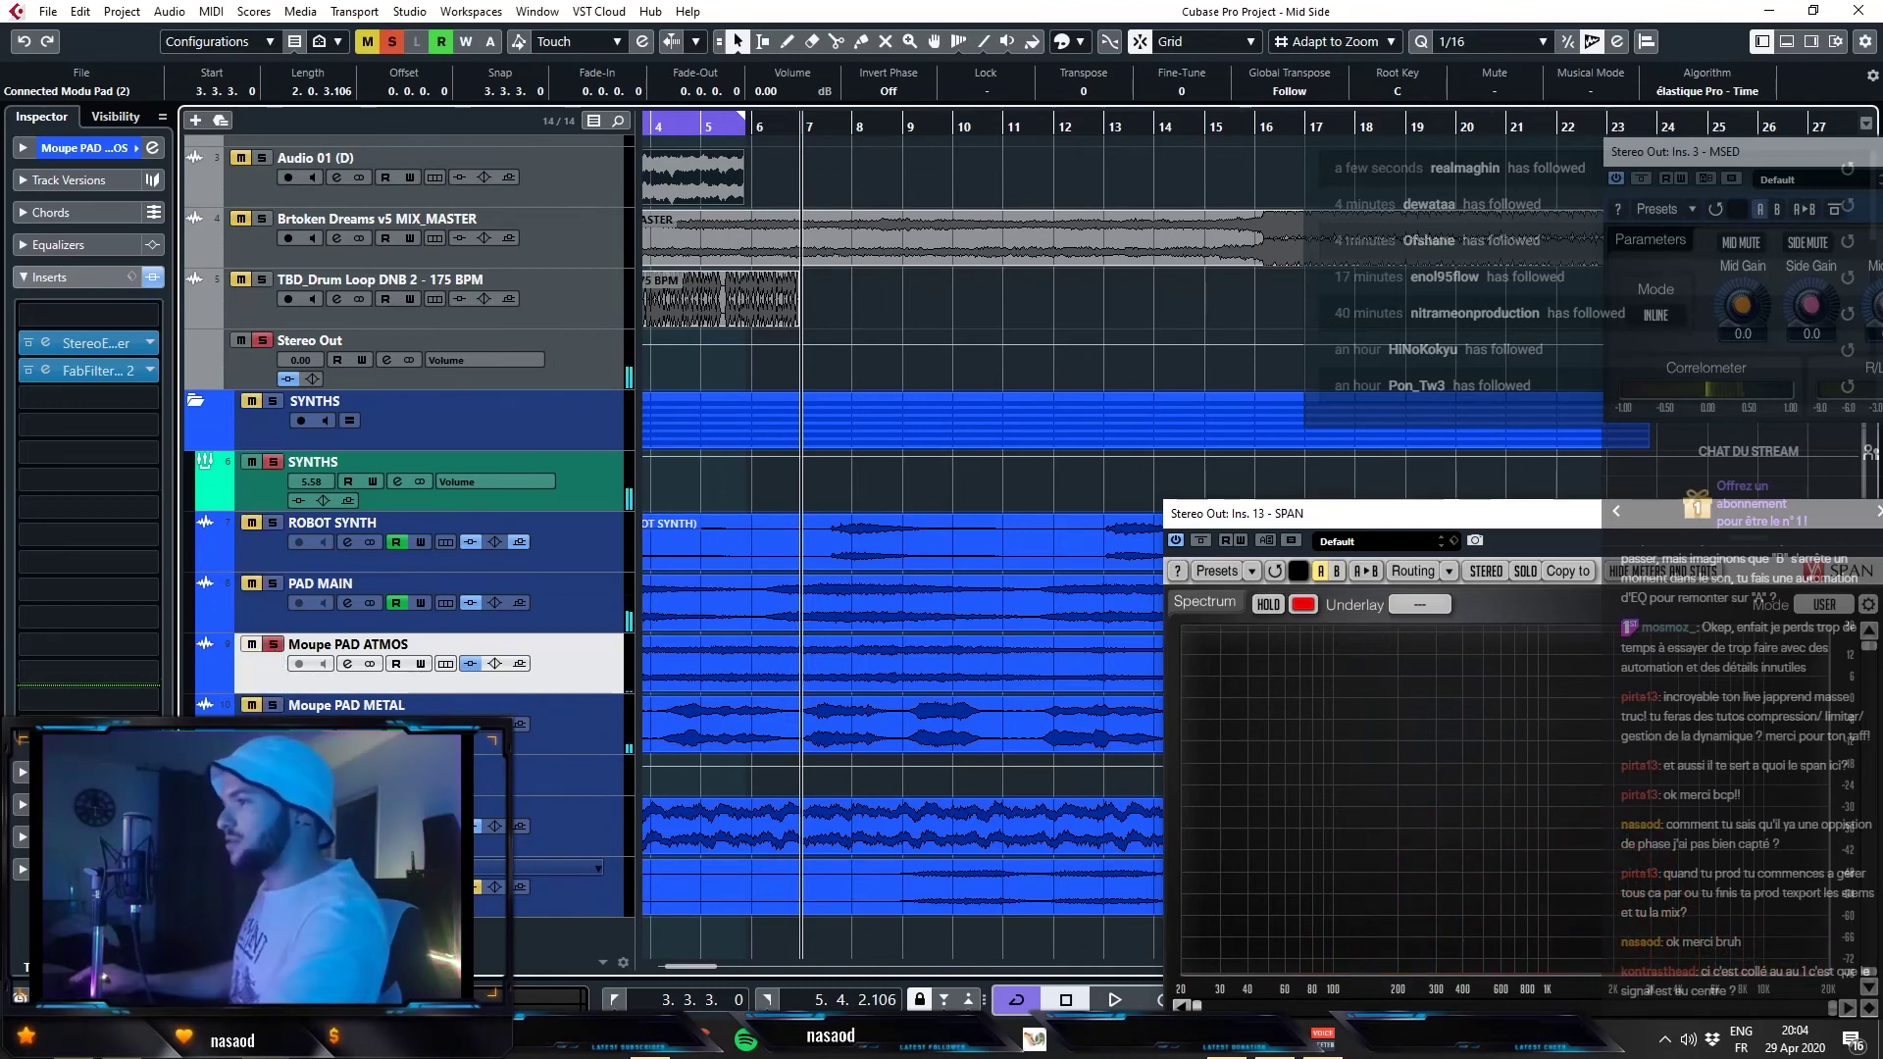
click(265, 525)
key(space)
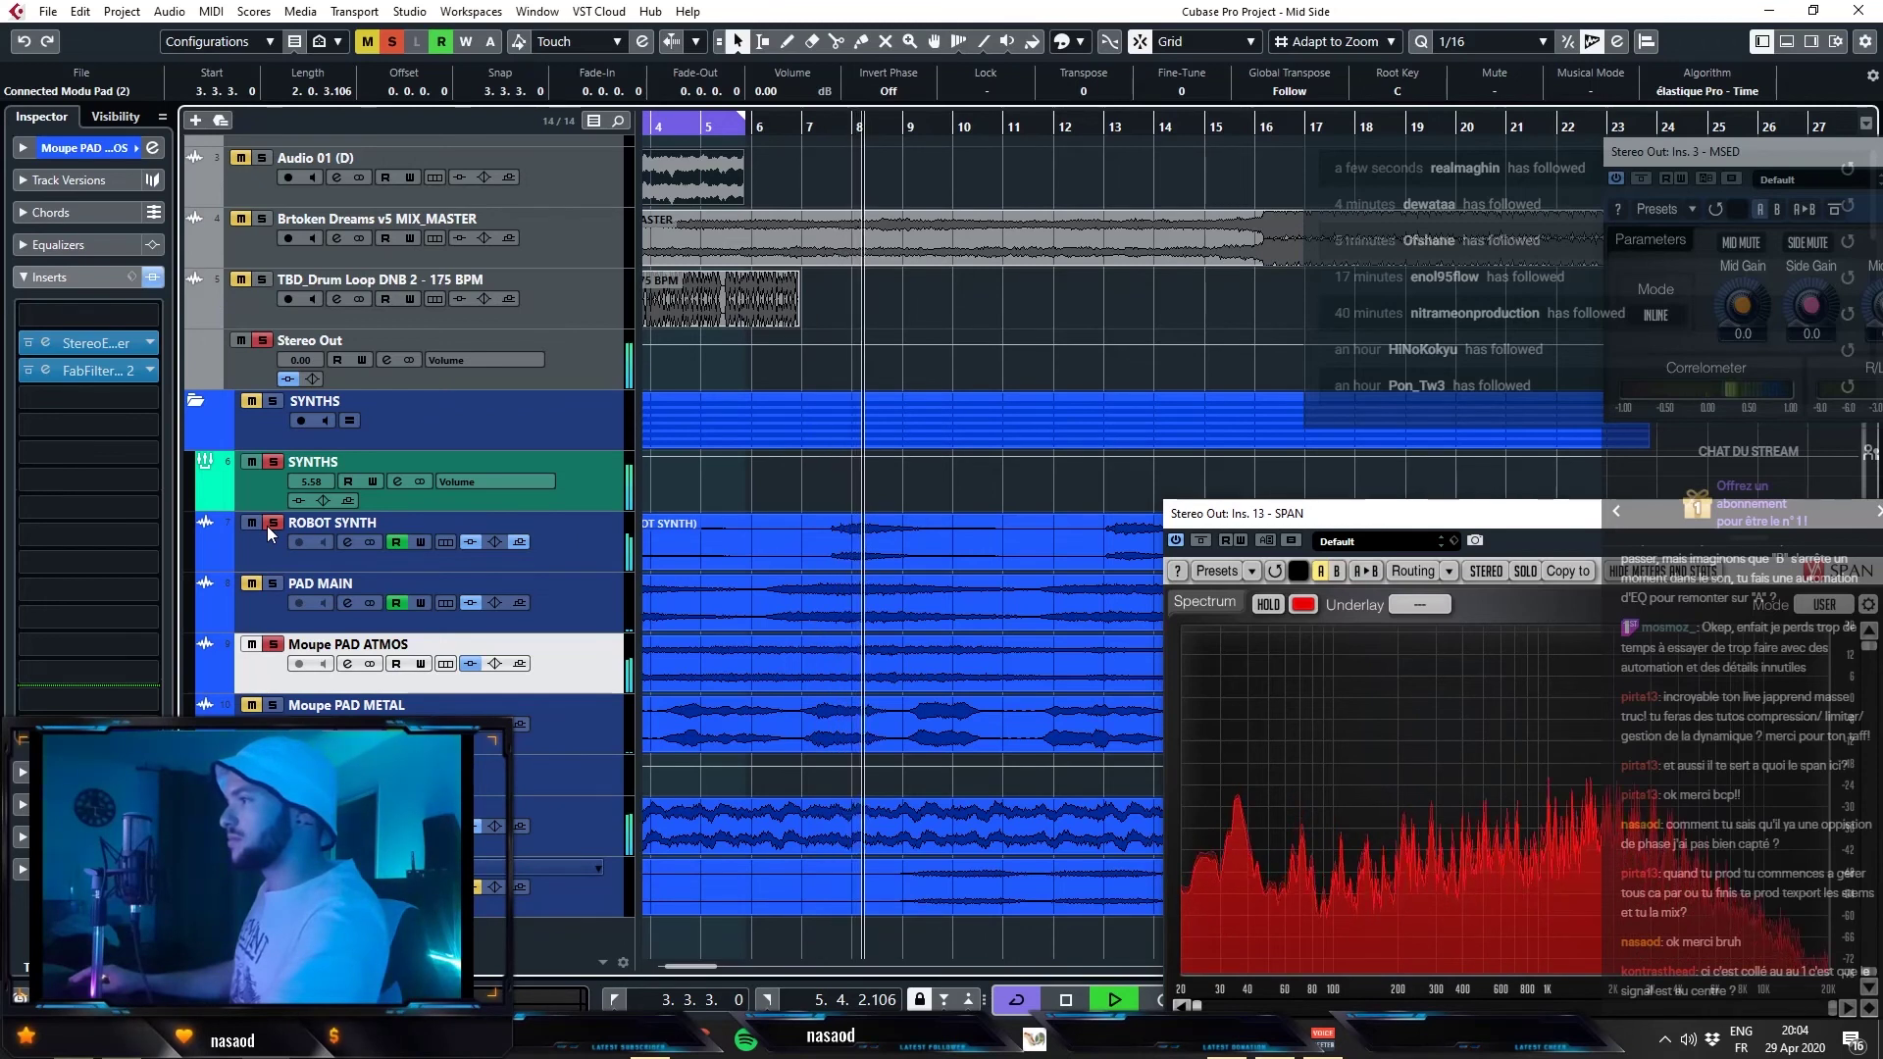
key(space)
click(851, 125)
key(space)
key(space)
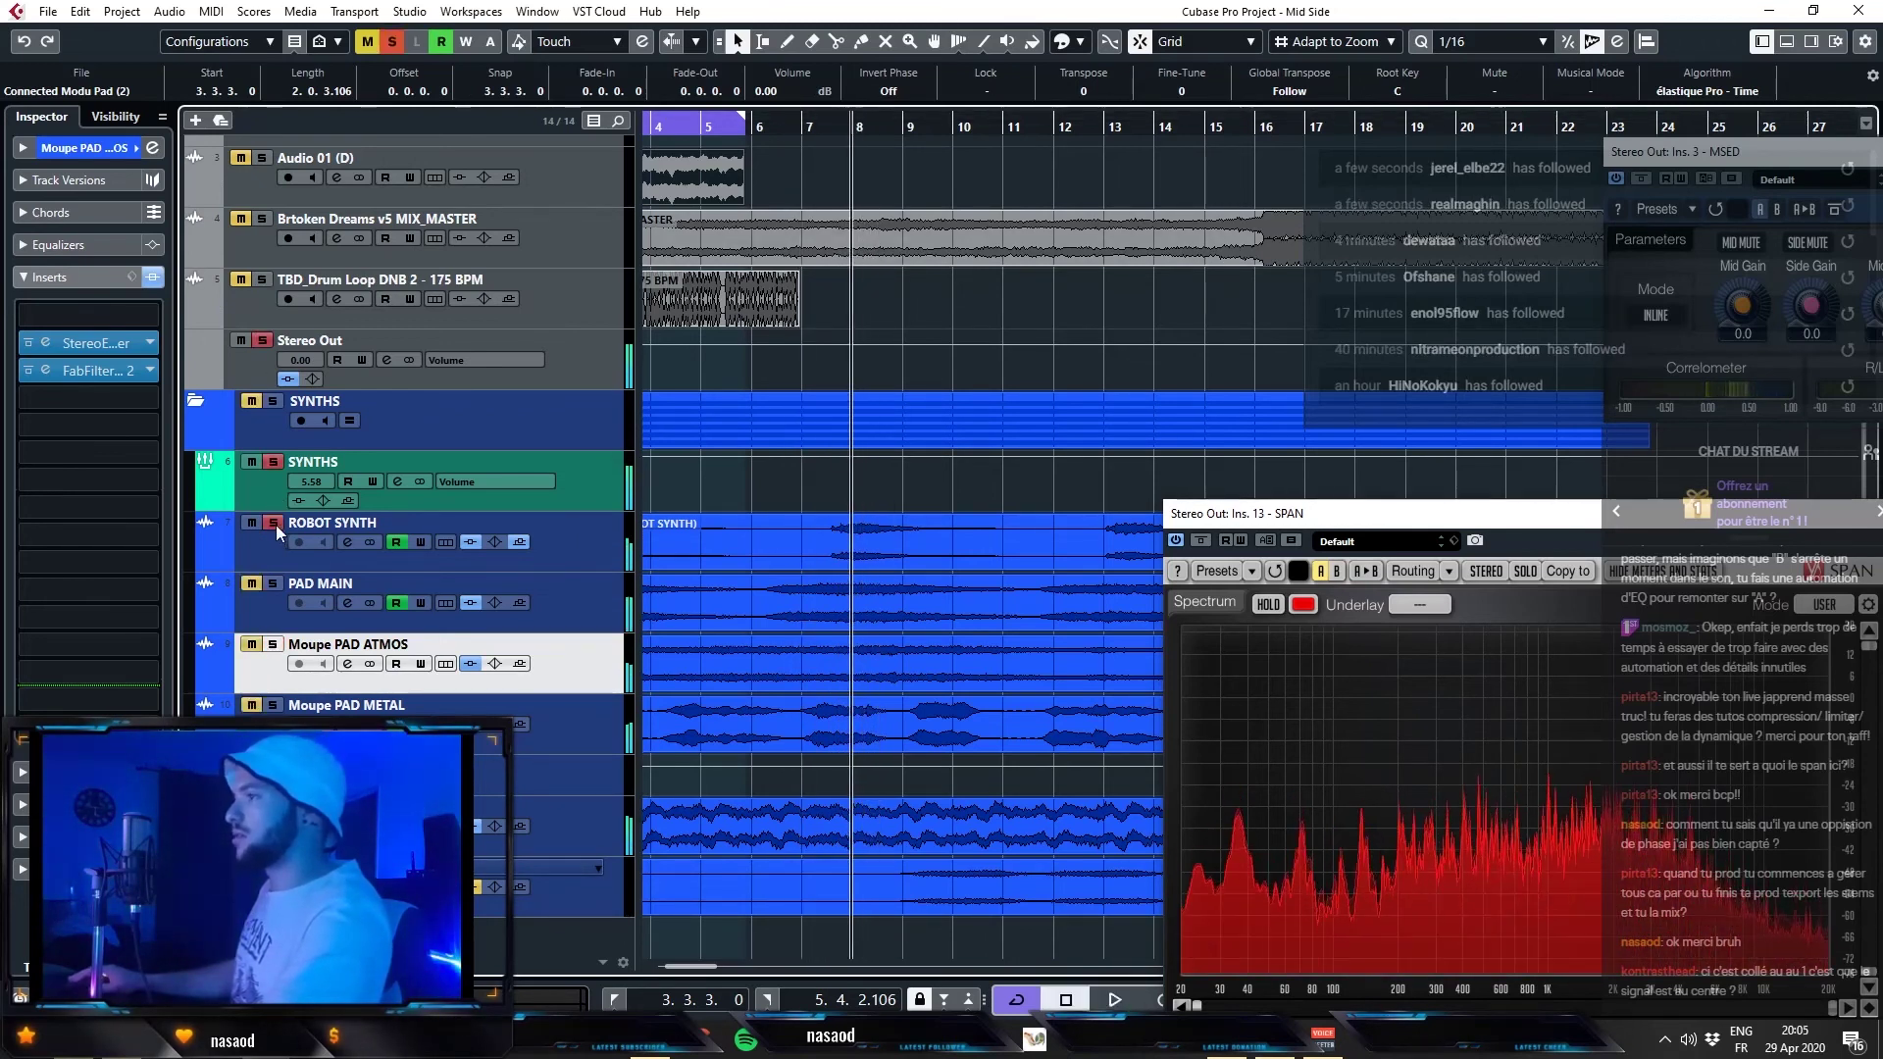
click(272, 522)
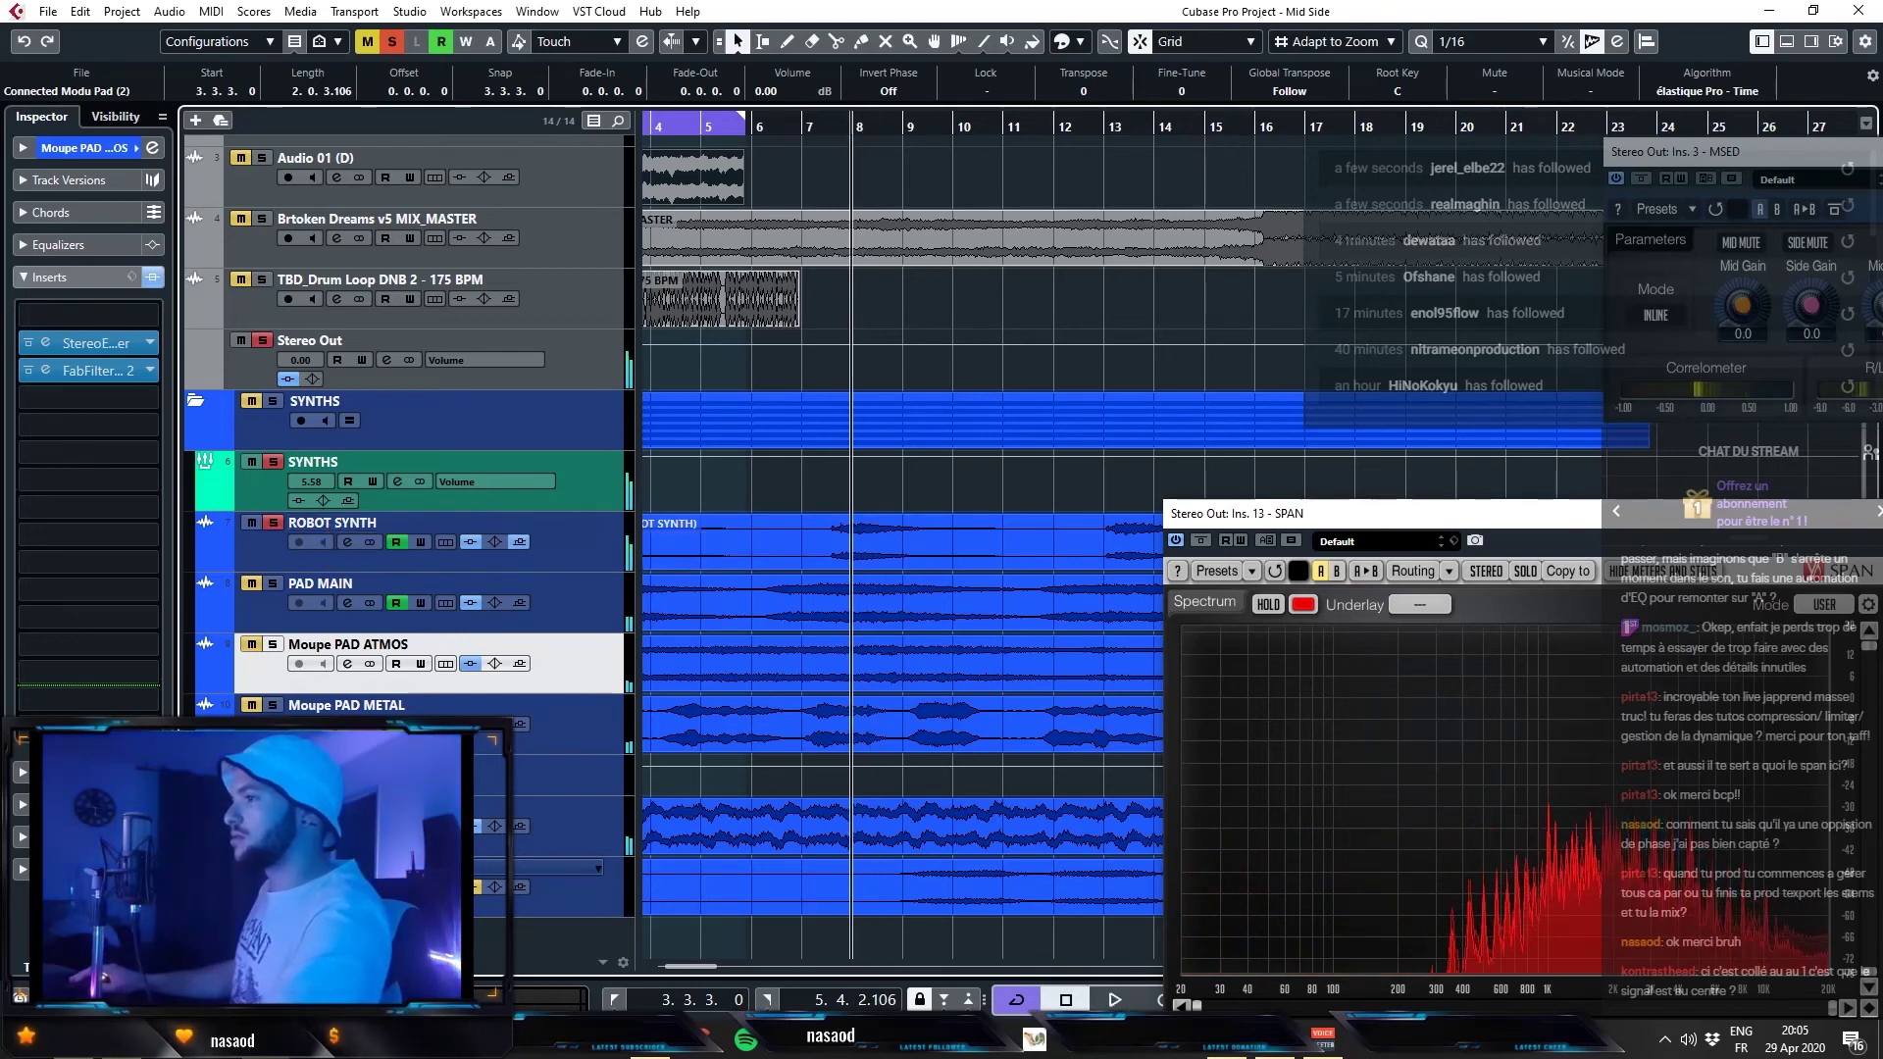
key(space)
click(274, 706)
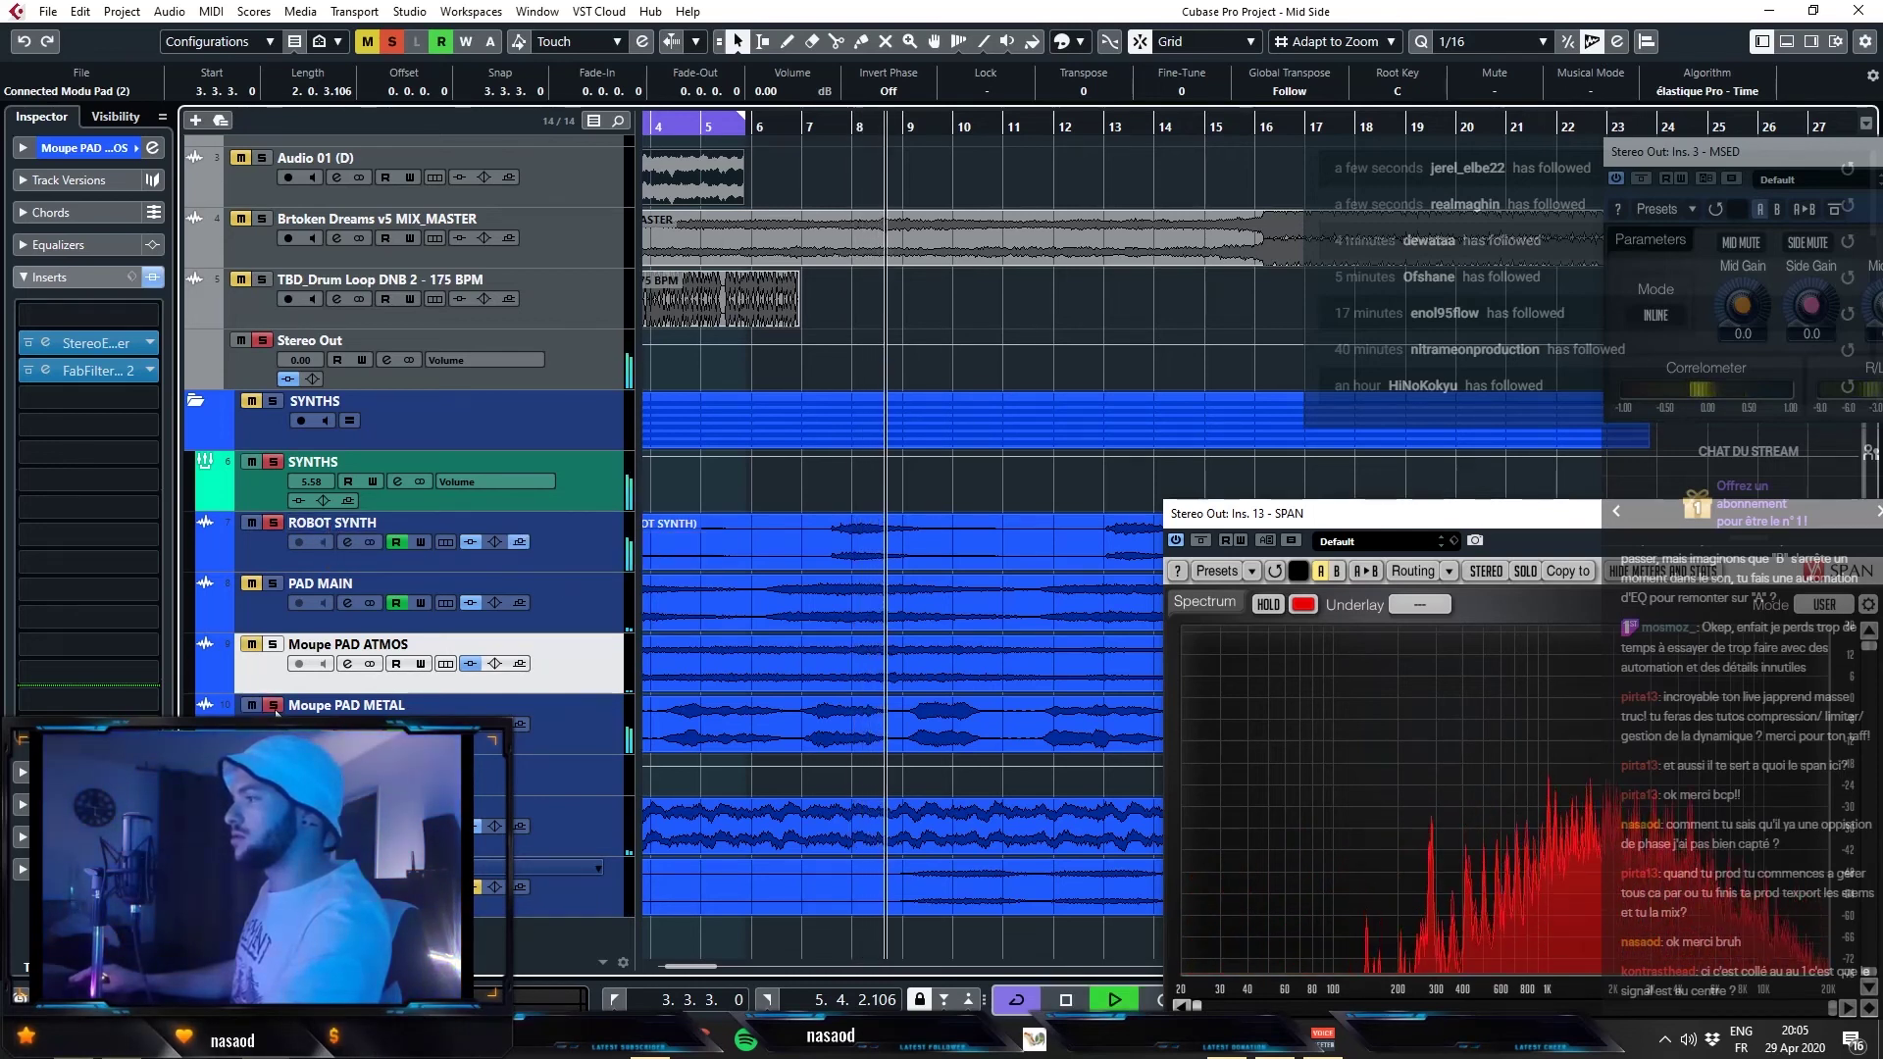
- Stop playback and insert FabFilter Pro-MB in the fourth insert slot of Moupe PAD METAL
key(h)
key(h)
key(h)
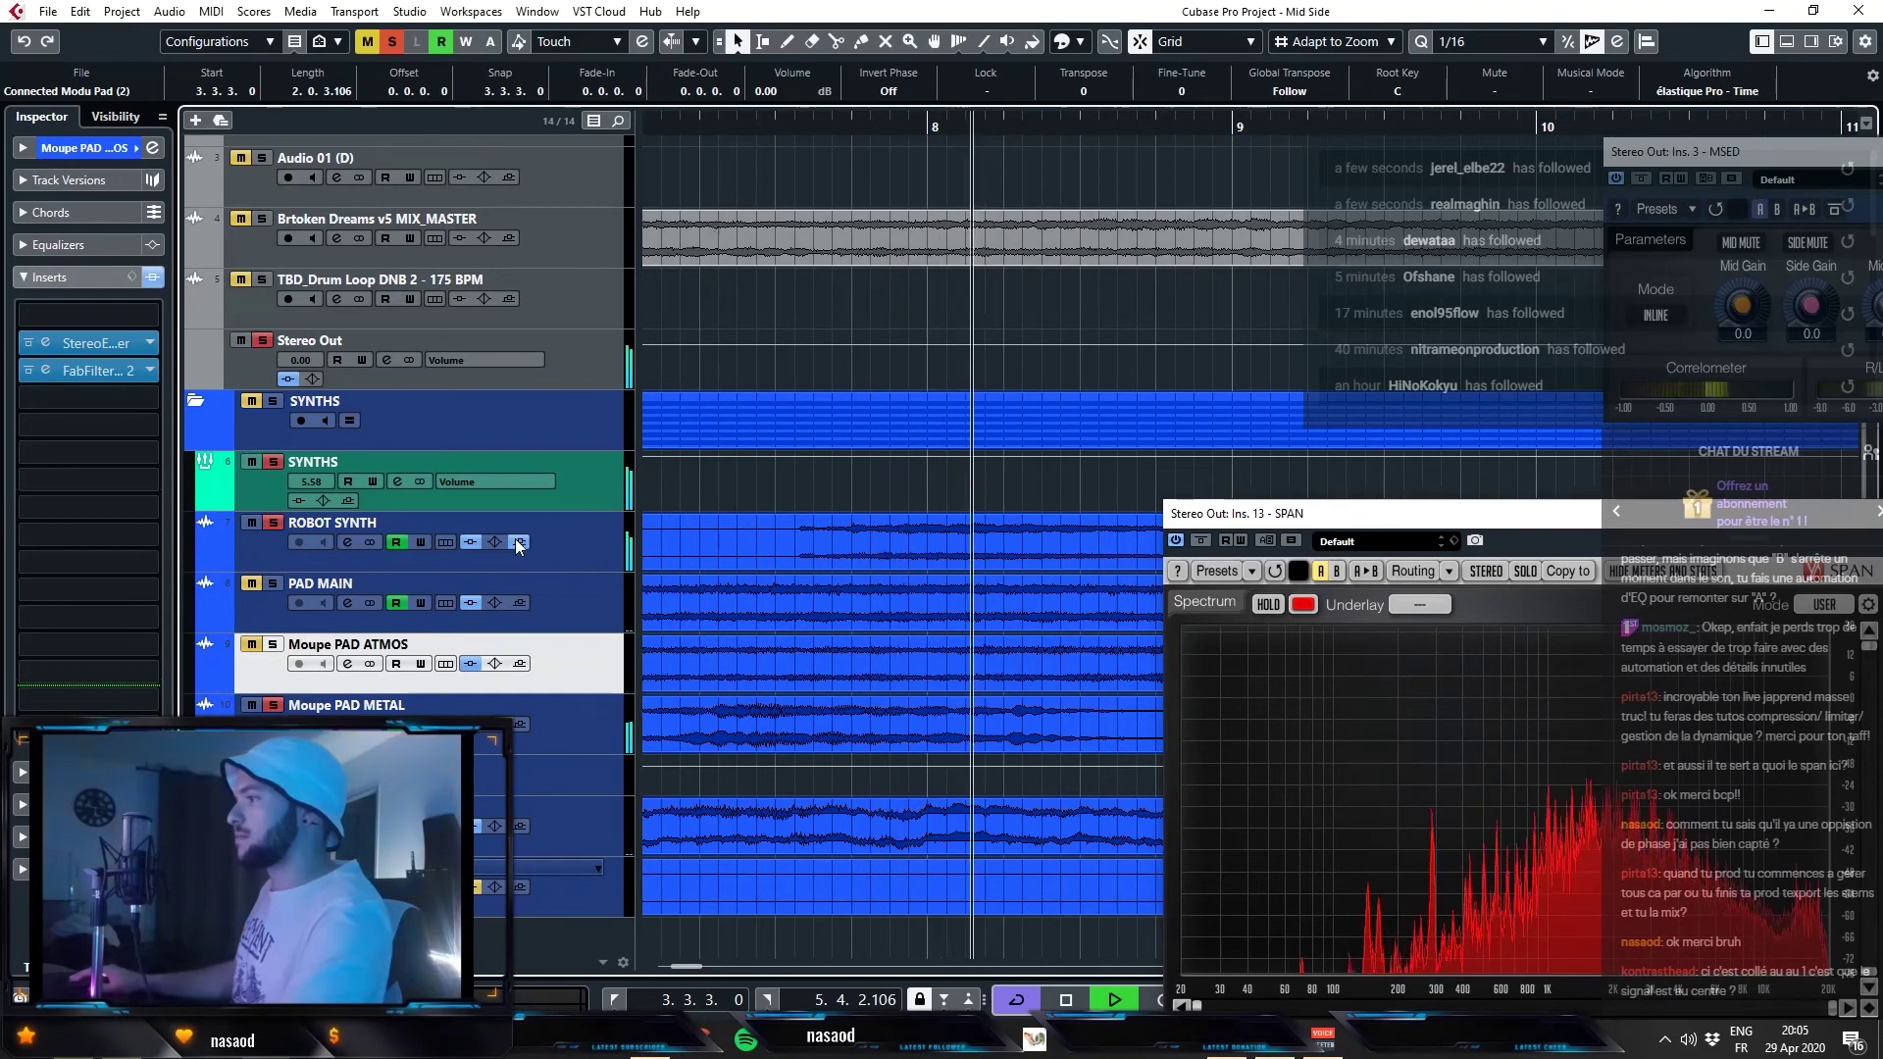
key(space)
click(412, 726)
click(149, 370)
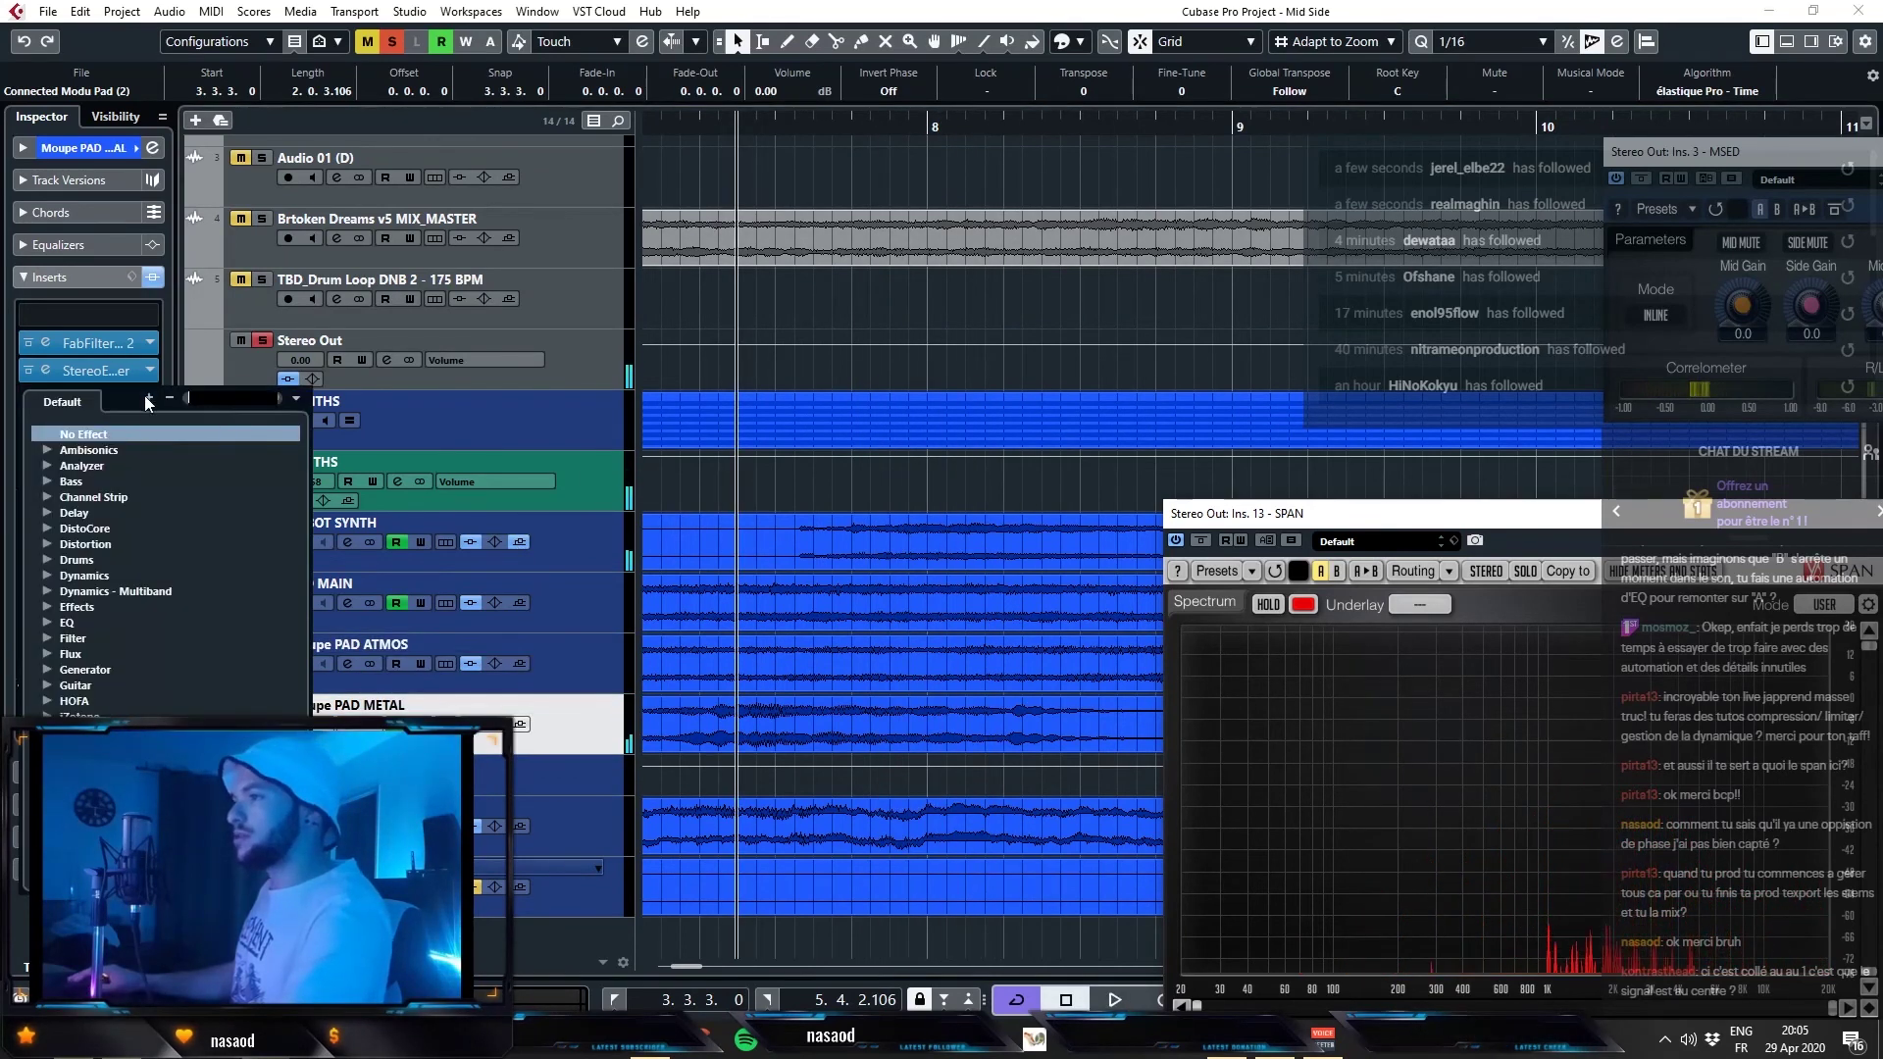
text(mb)
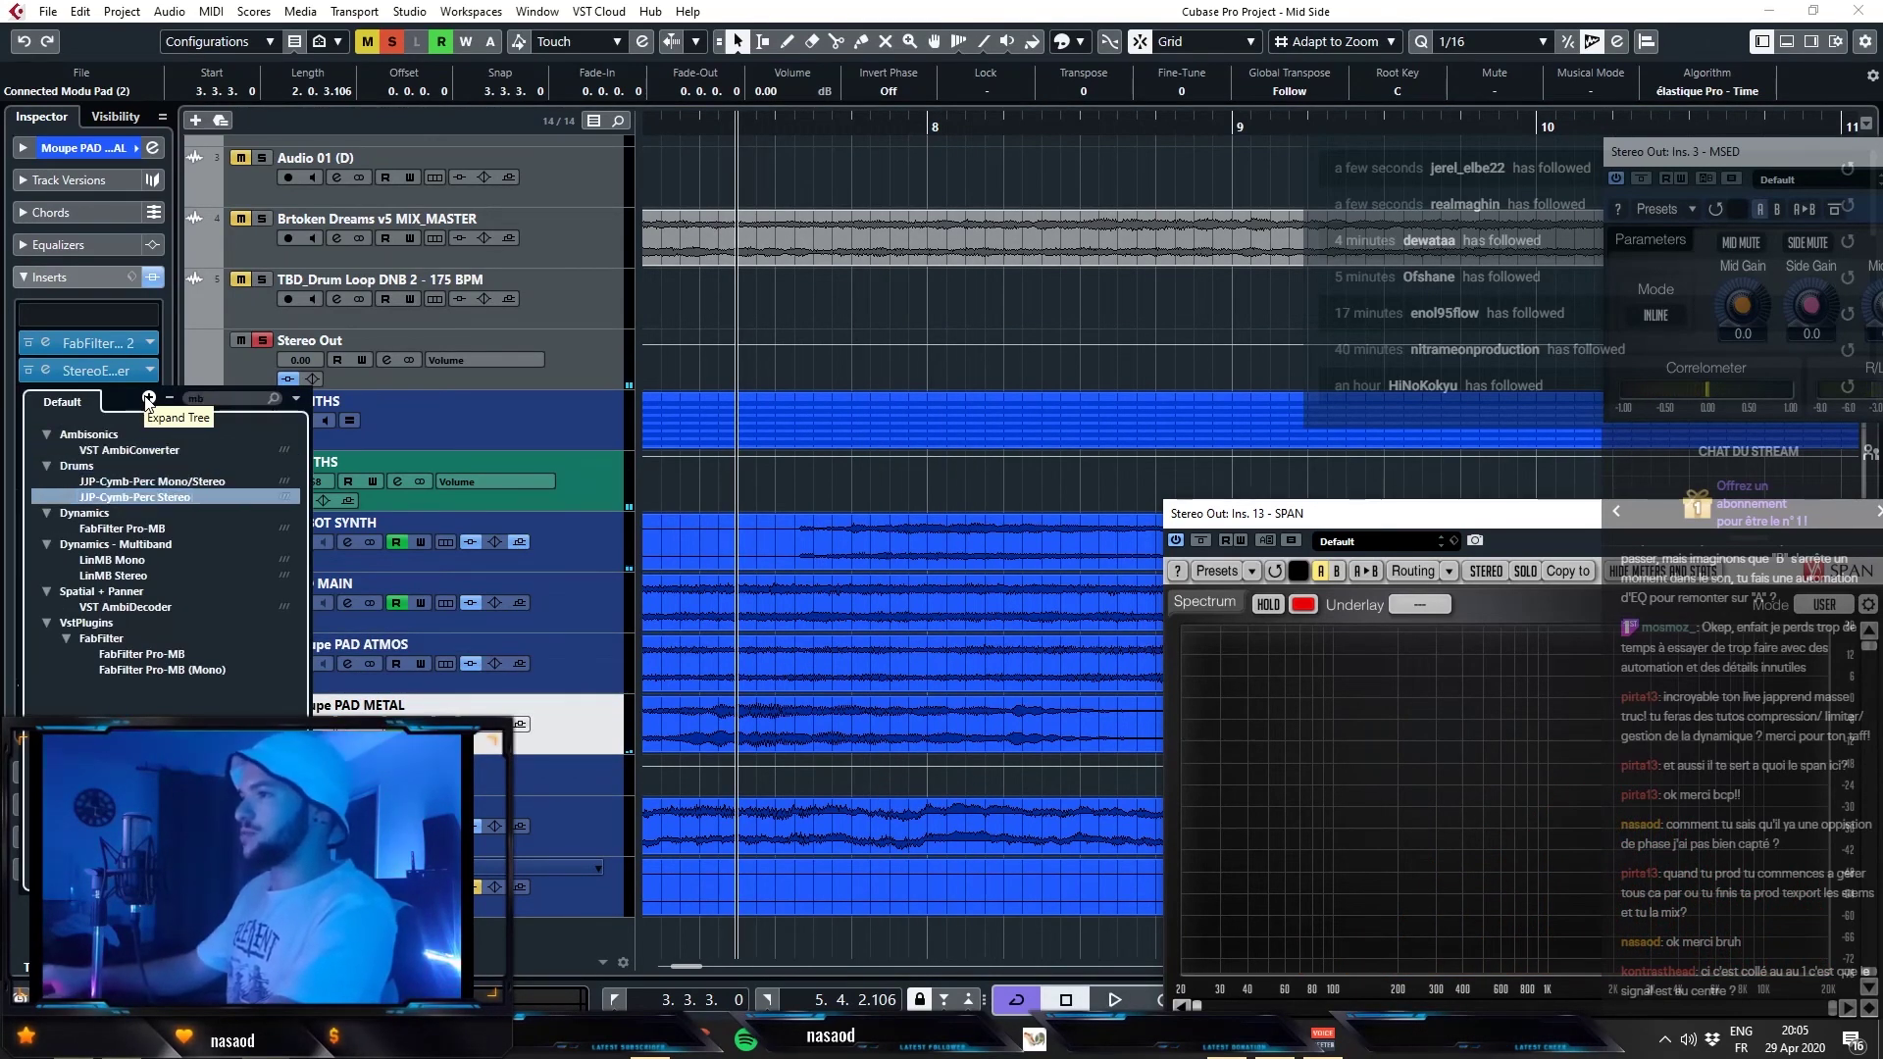
key(Down)
key(Down)
key(Return)
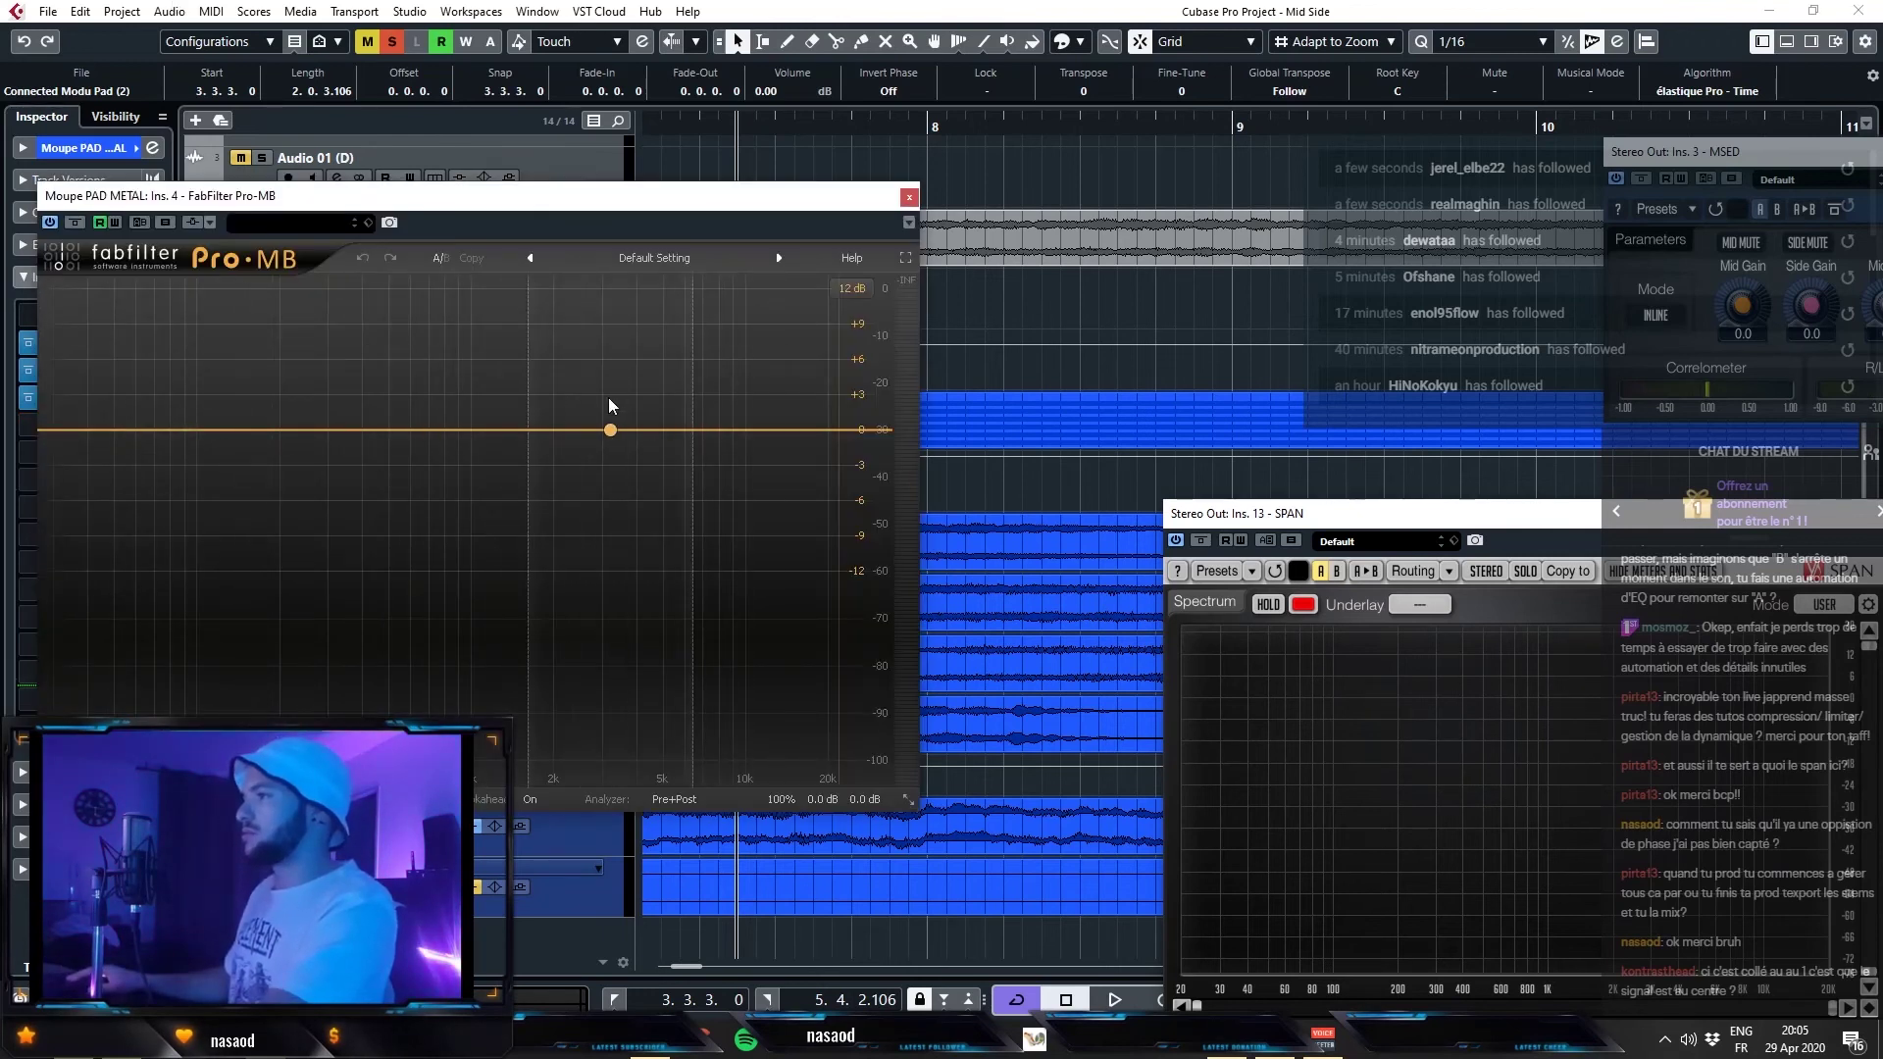
- Create an upper-mid band in Pro-MB and add ROBOT SYNTH as its side-chain input
click(610, 407)
click(211, 223)
click(461, 428)
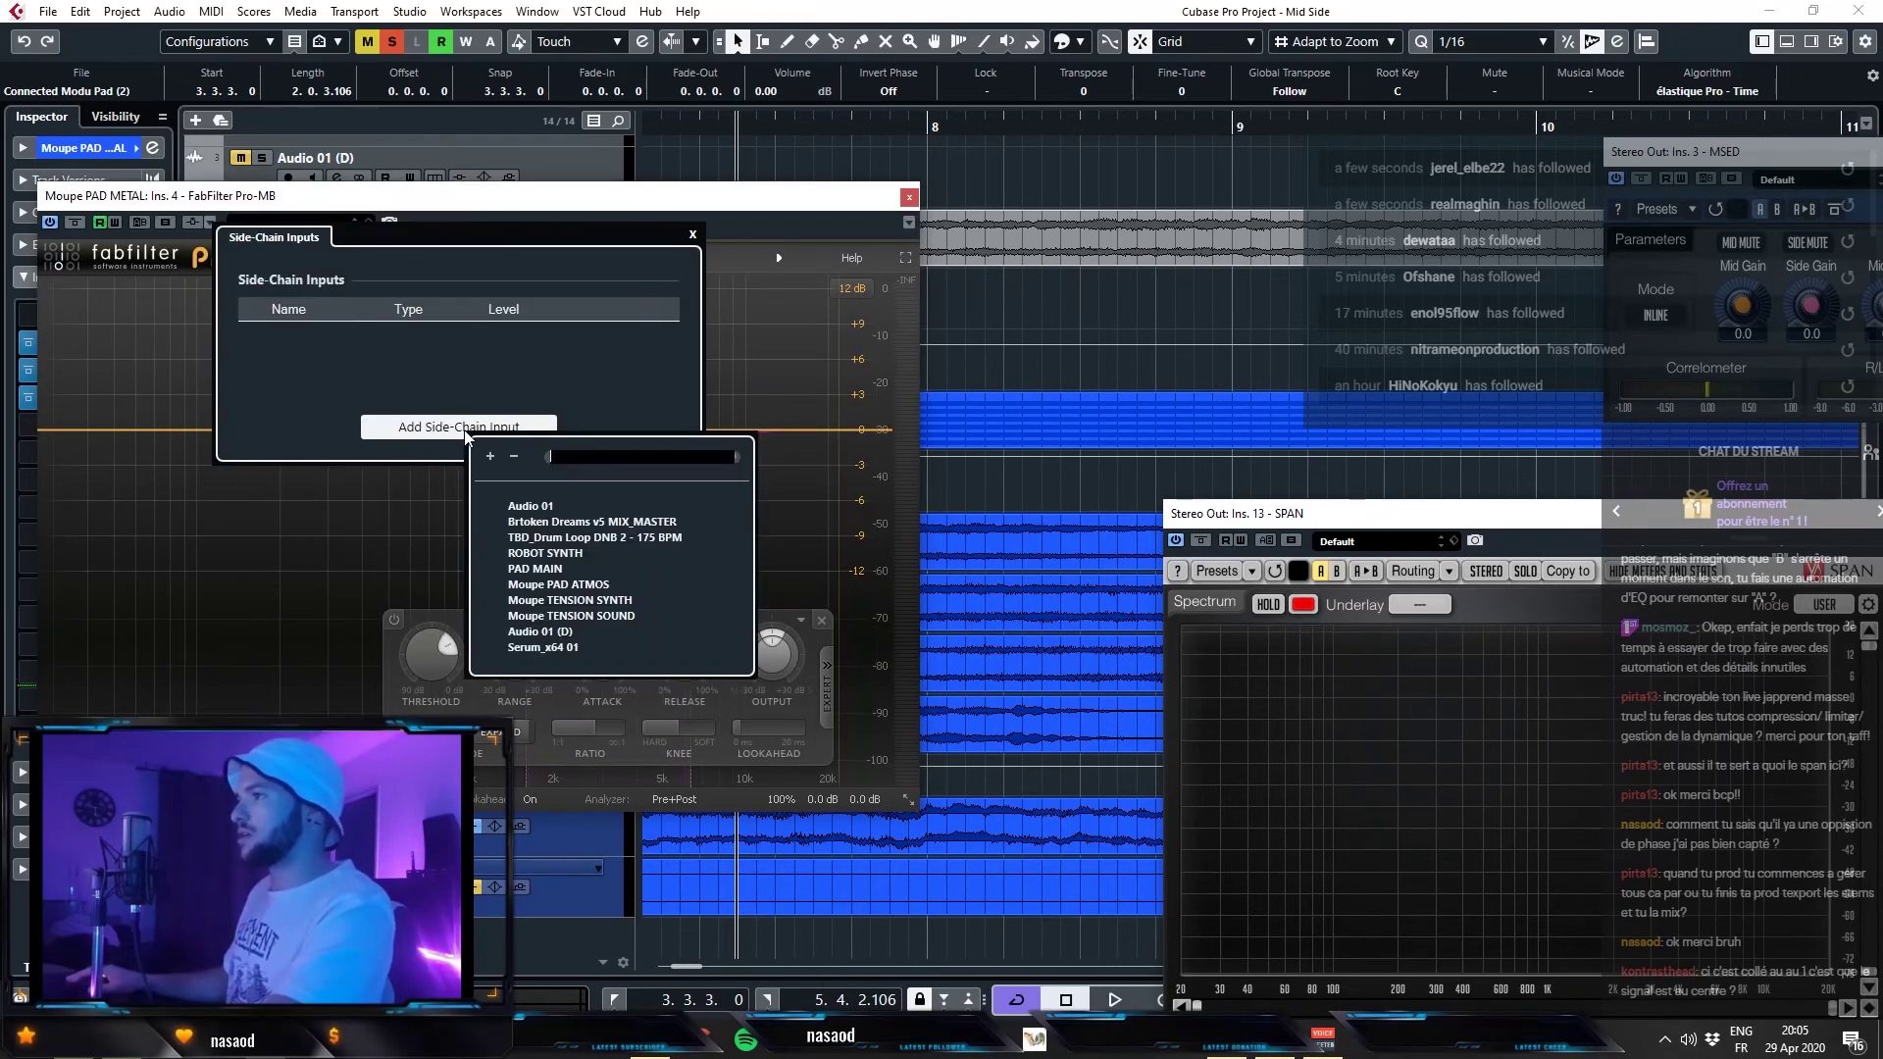
text(robot)
key(Return)
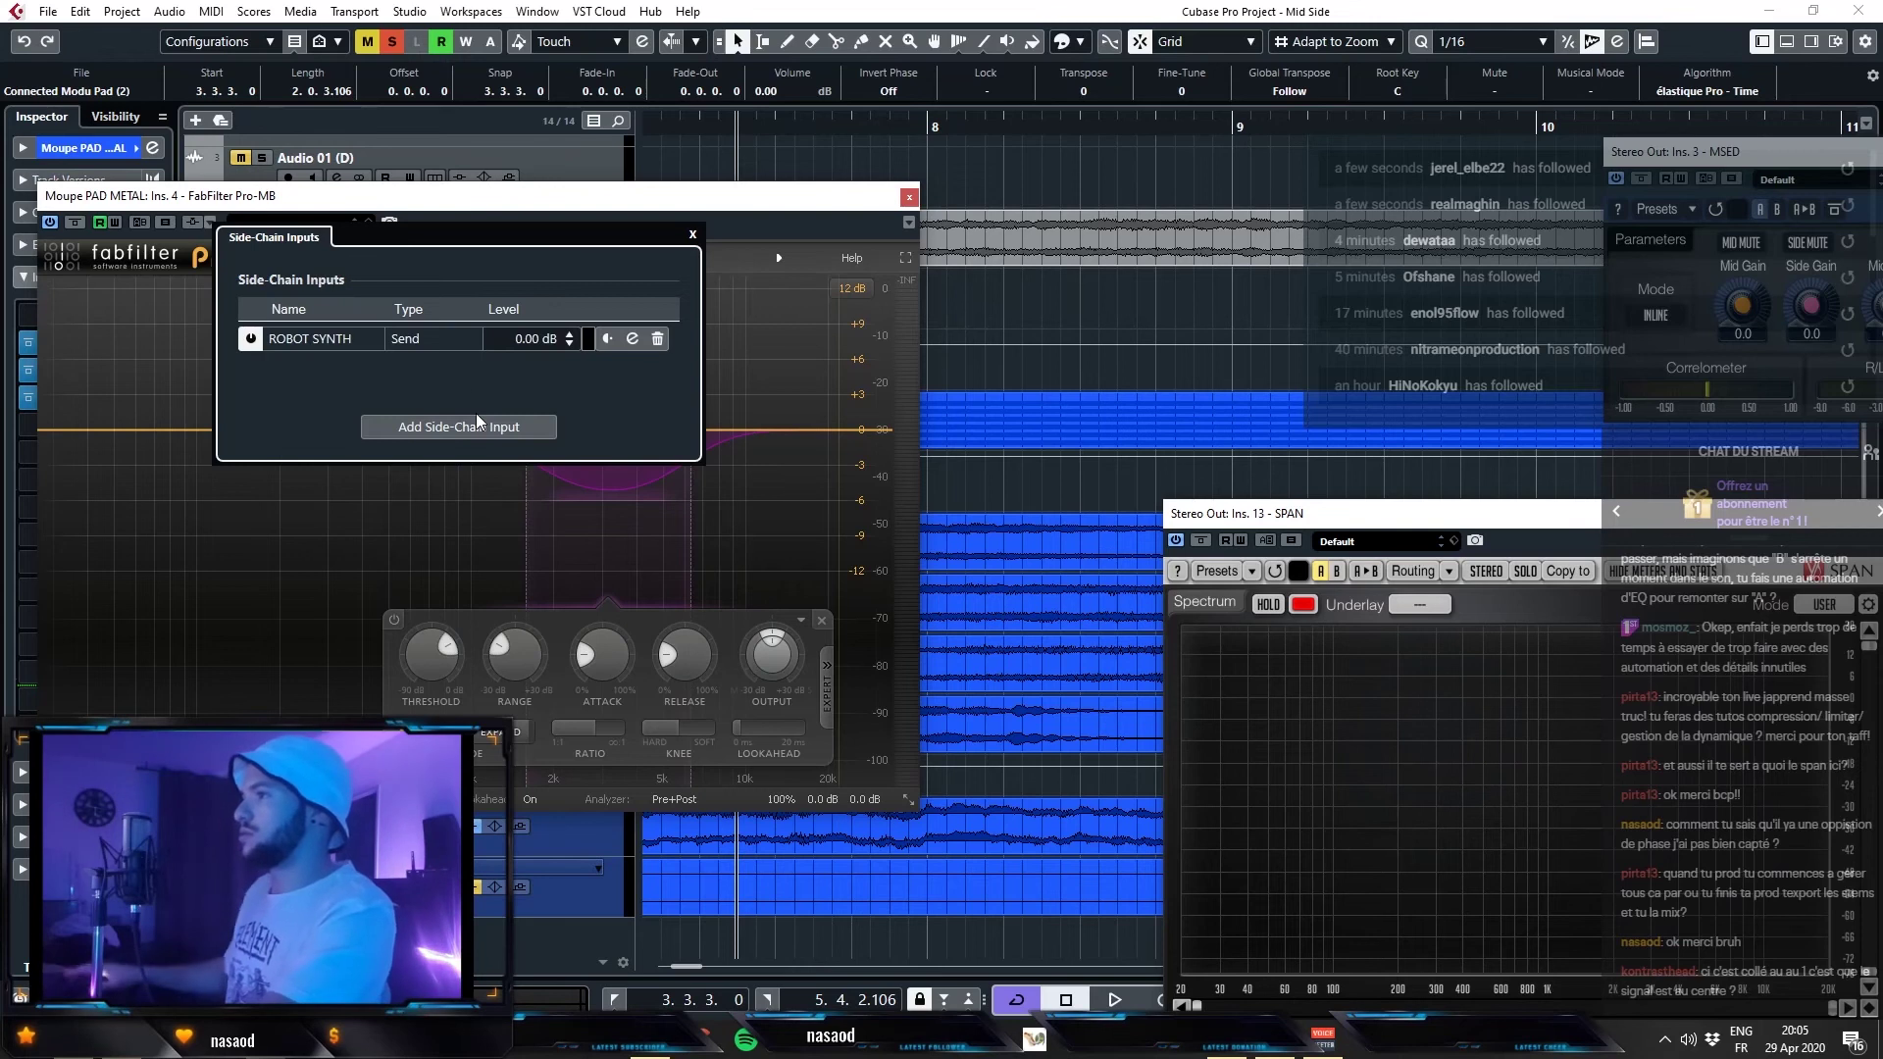
- Set the band's side chain to external, audition the ducking of Moupe PAD METAL during playback and close Pro-MB
drag(185, 208, 188, 219)
click(830, 688)
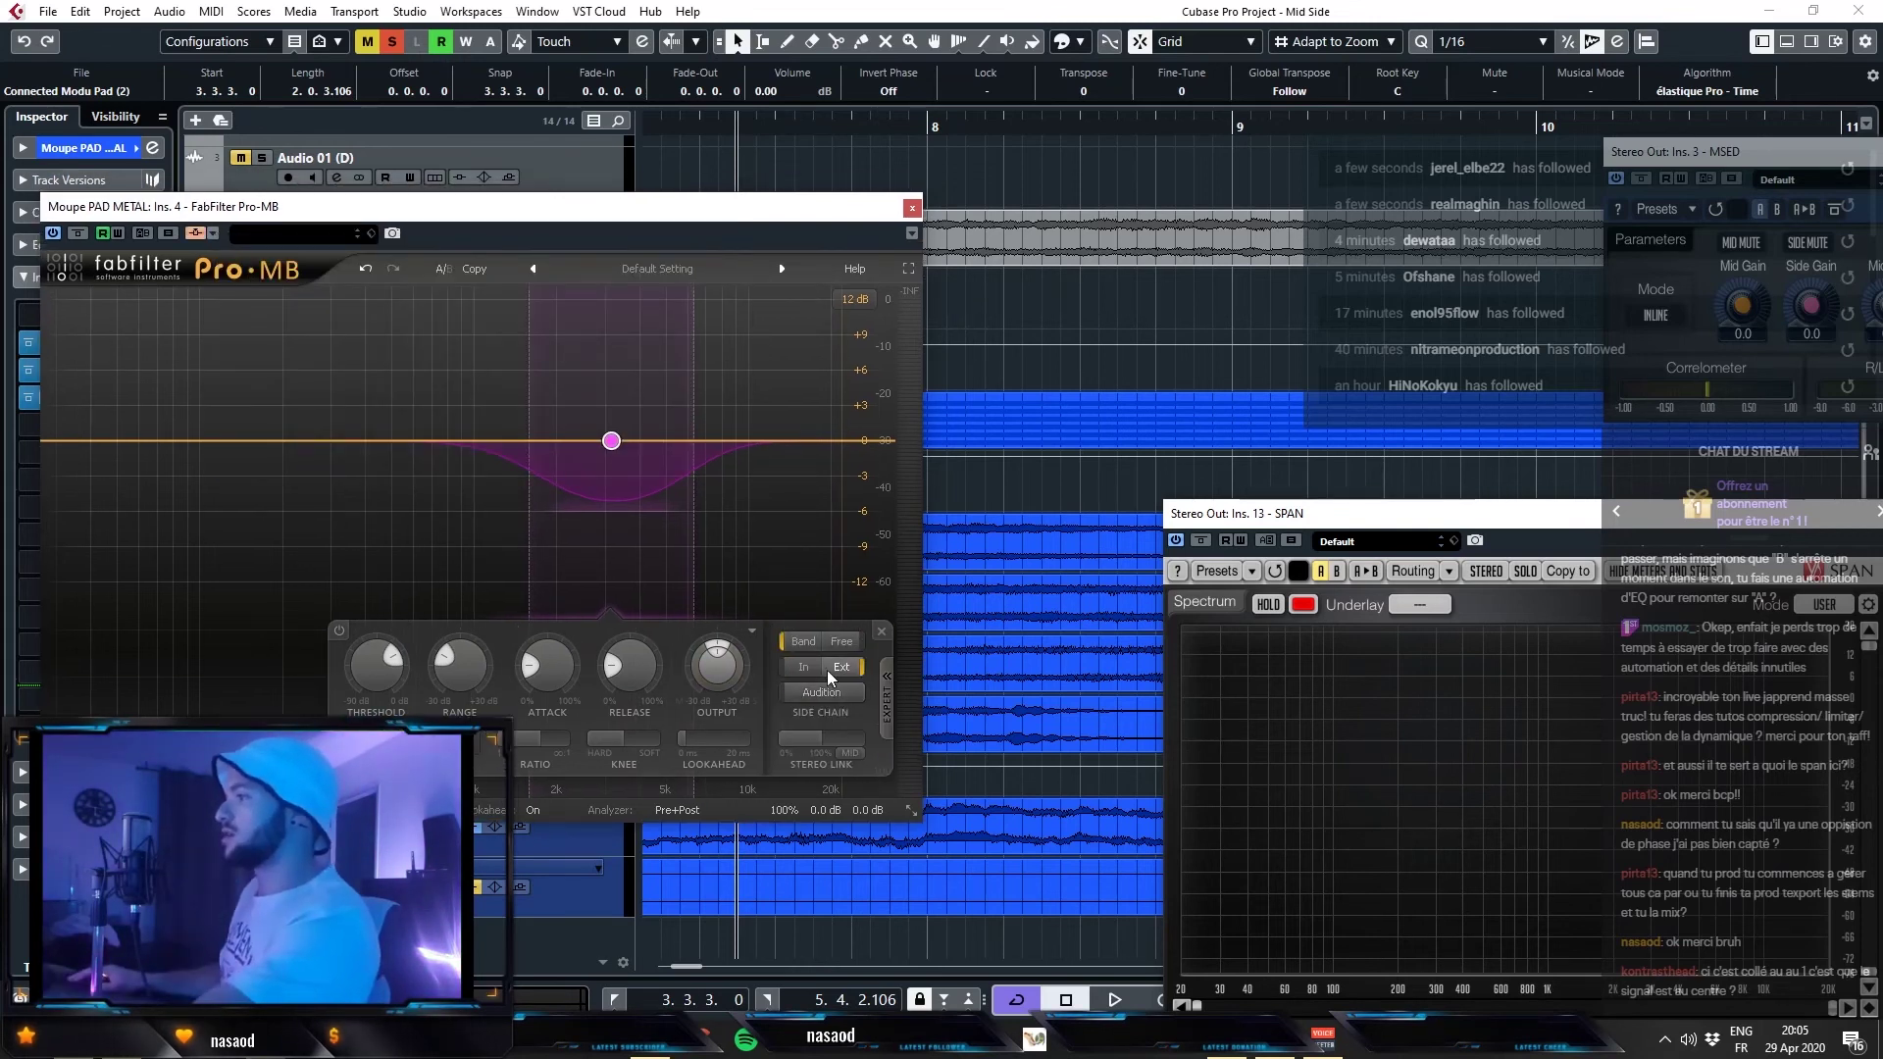
key(space)
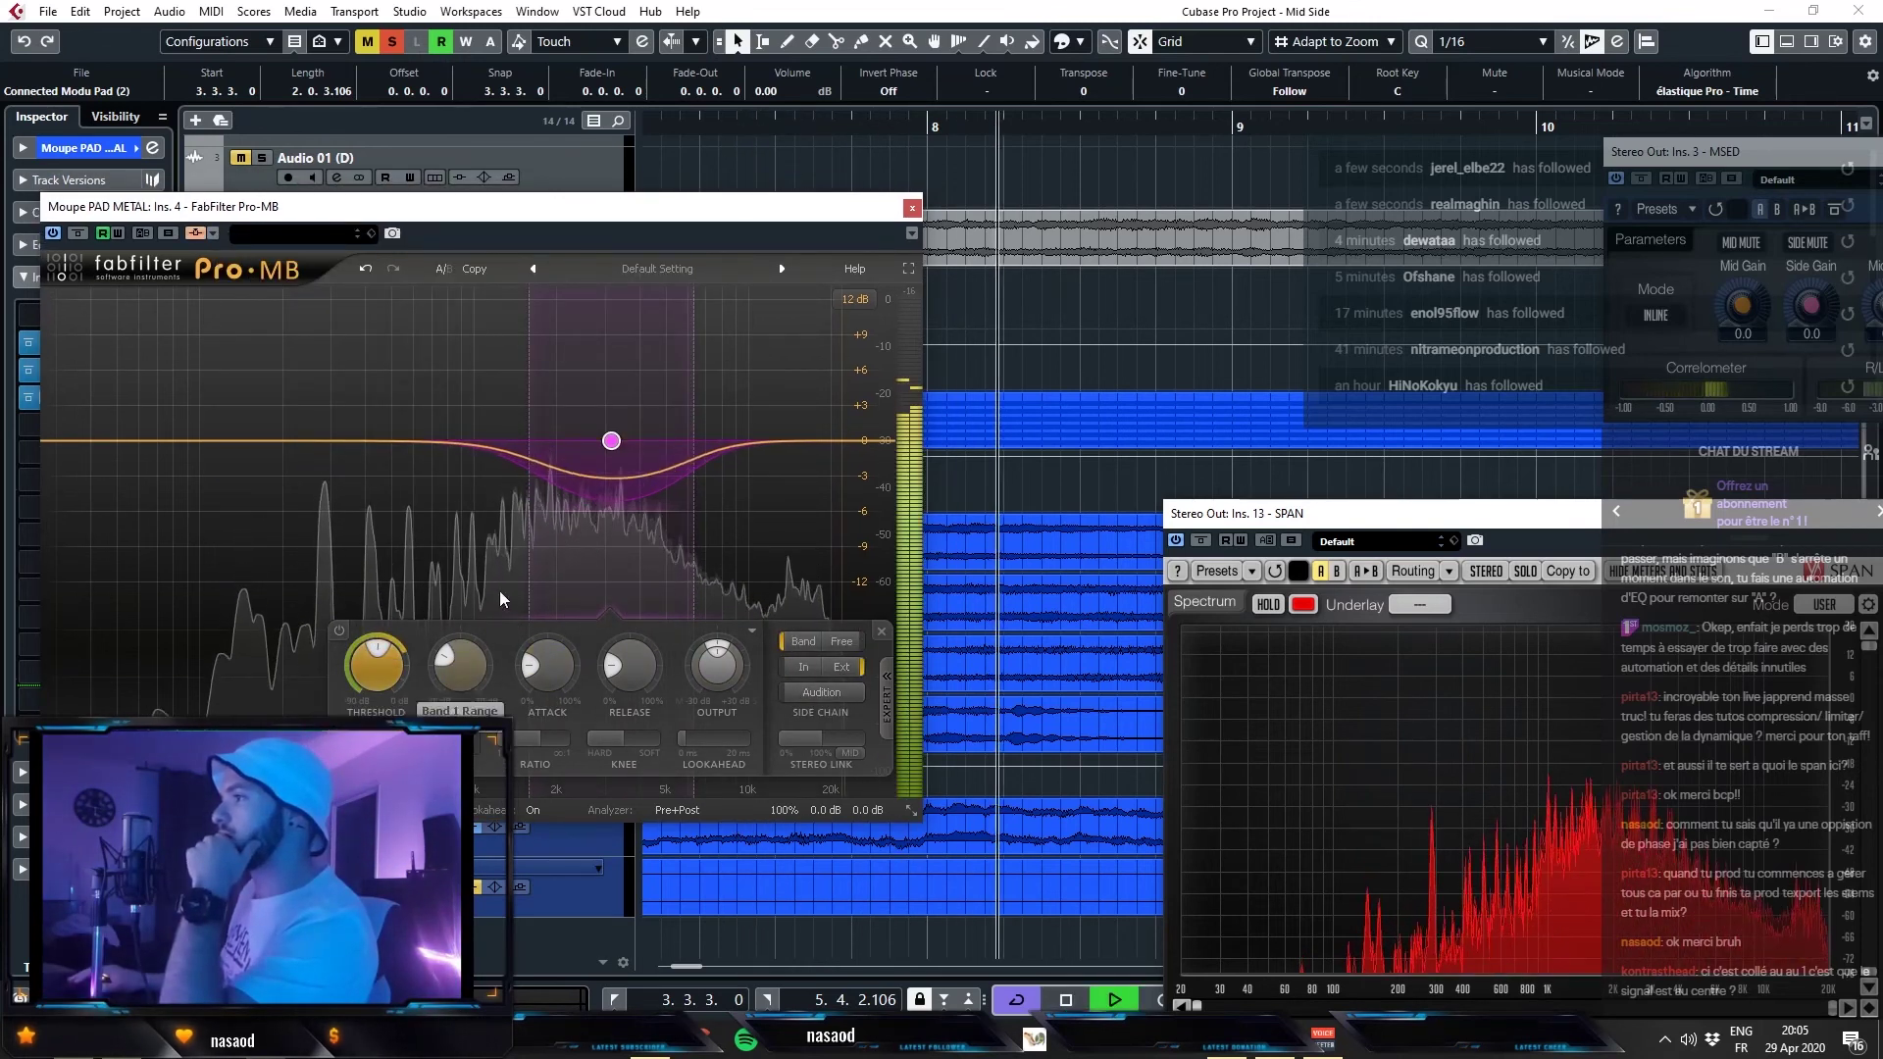
click(912, 208)
key(space)
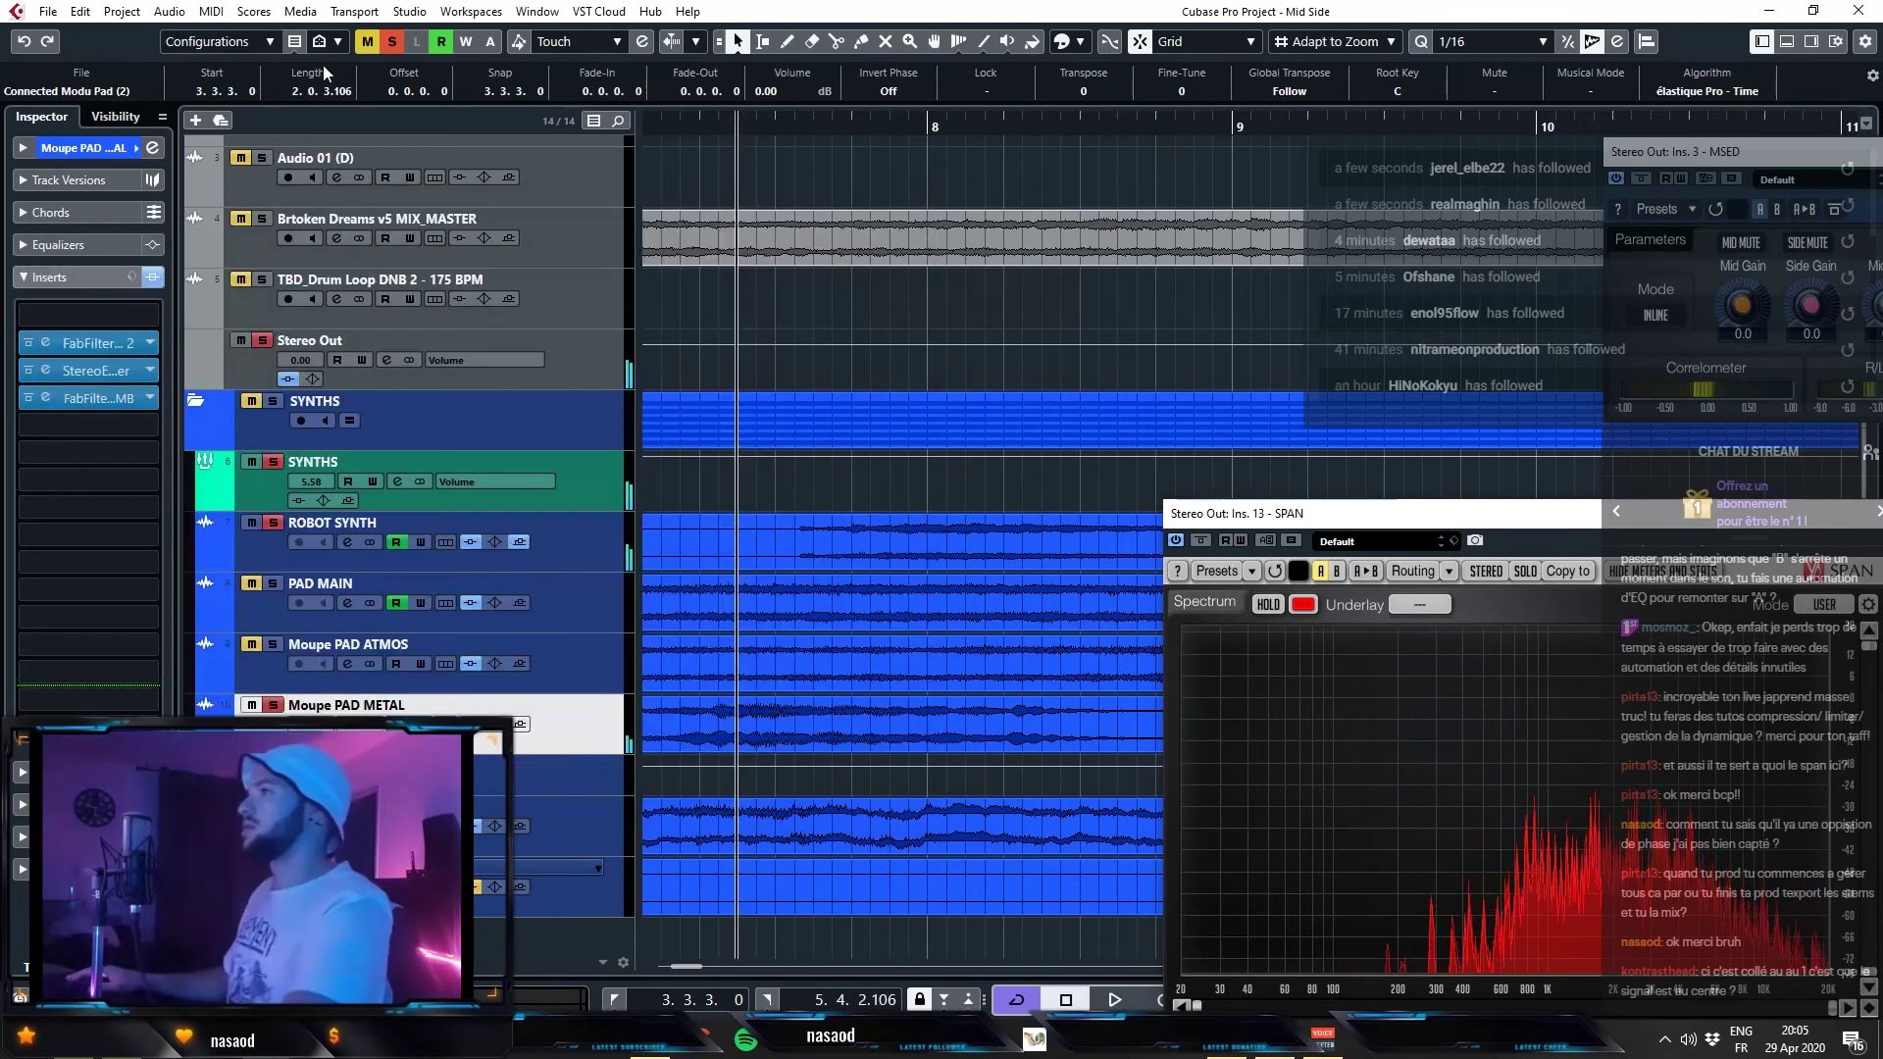
- Clear all solos and play the full set of synth tracks
click(393, 41)
key(space)
key(g)
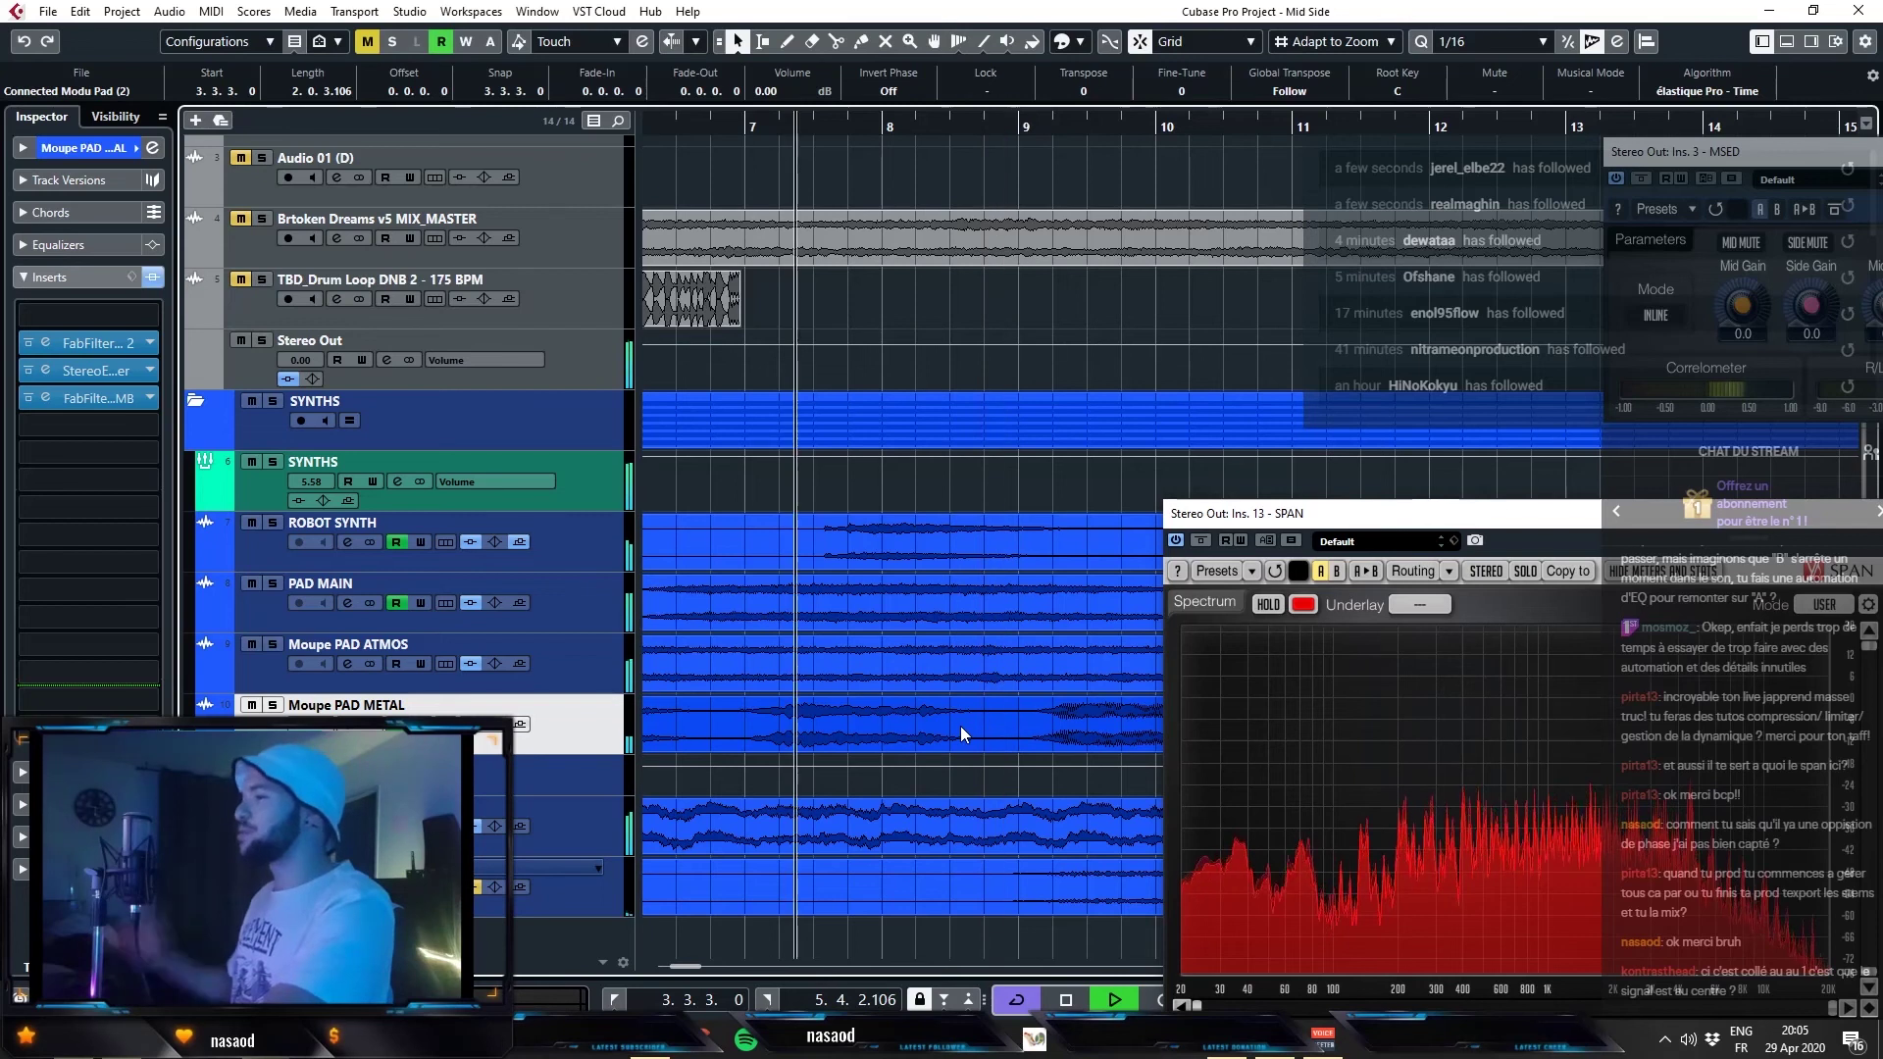
key(space)
key(g)
key(g)
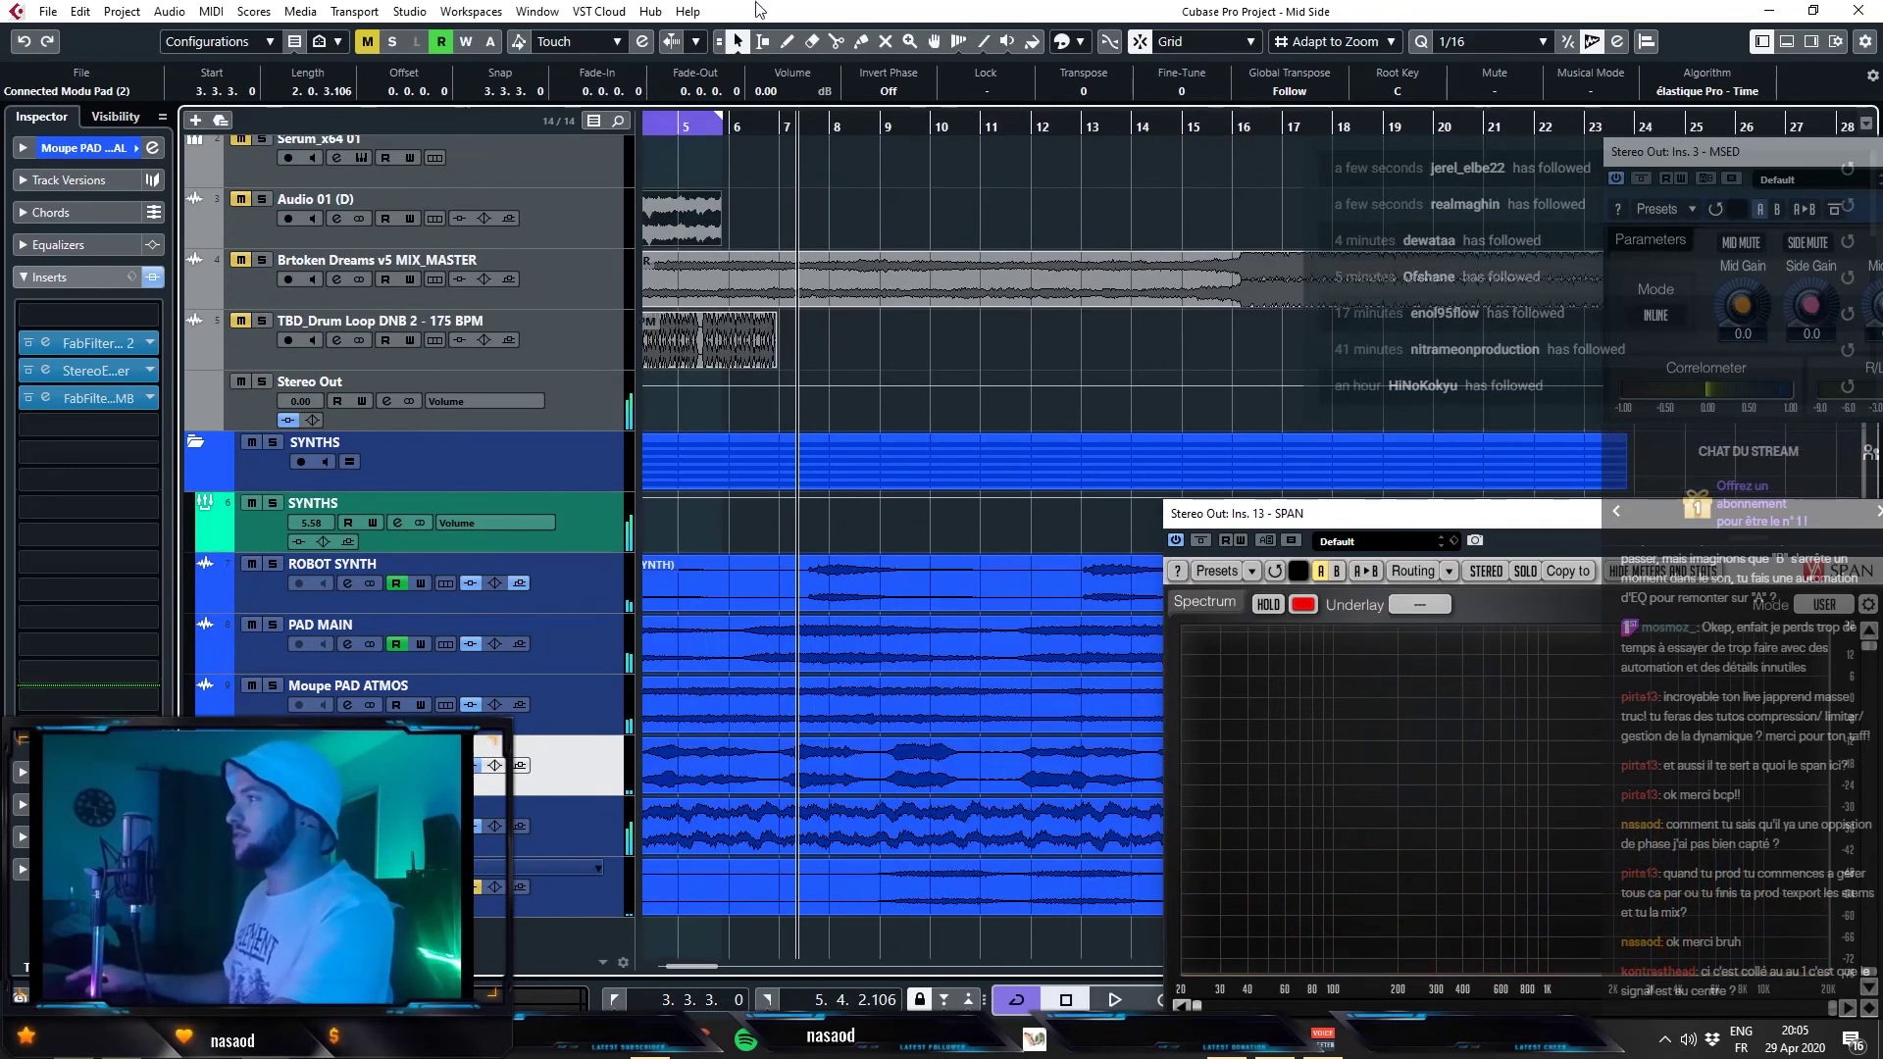
- Loop from 6.3.1 to 10.1.1, select the synth tracks from ROBOT SYNTH downward and play the processed version
key(h)
shift+click(471, 659)
key(space)
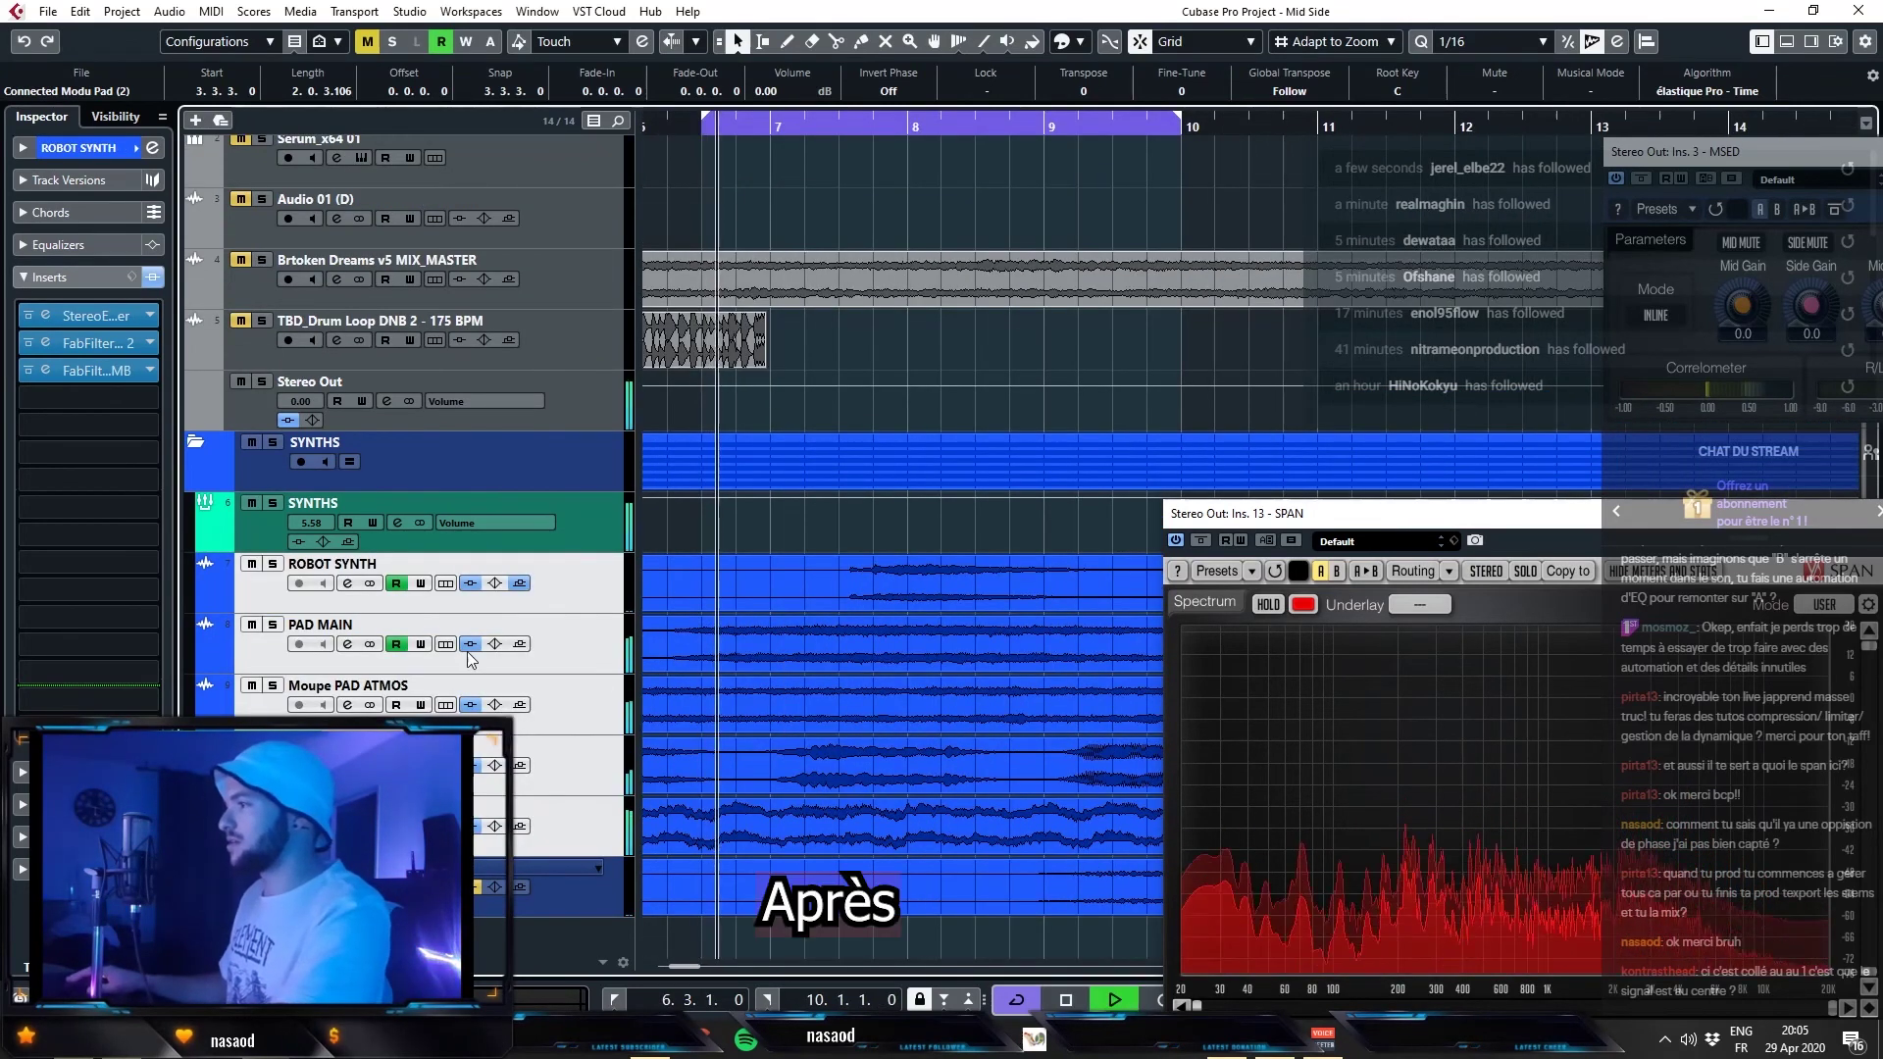
- Bypass and re-enable the inserts on the selected synth tracks to compare the mix before and after processing
click(474, 585)
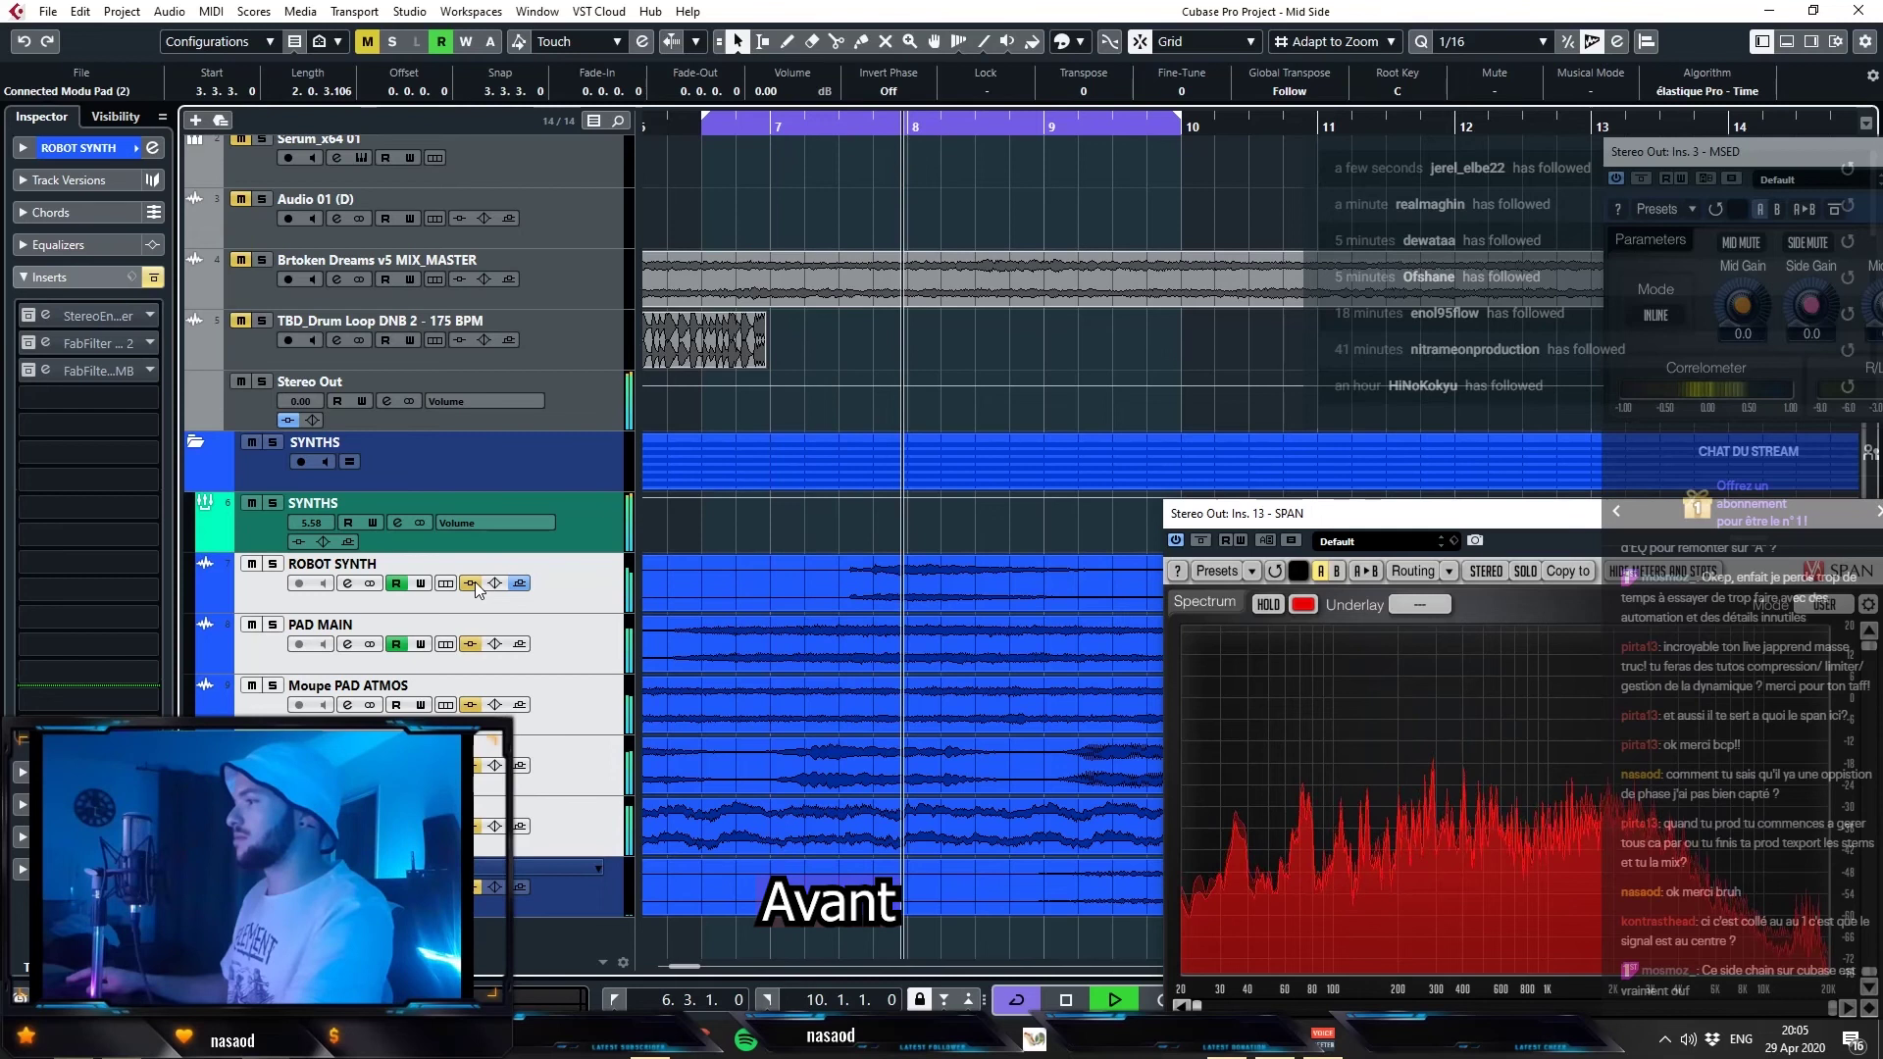
key(space)
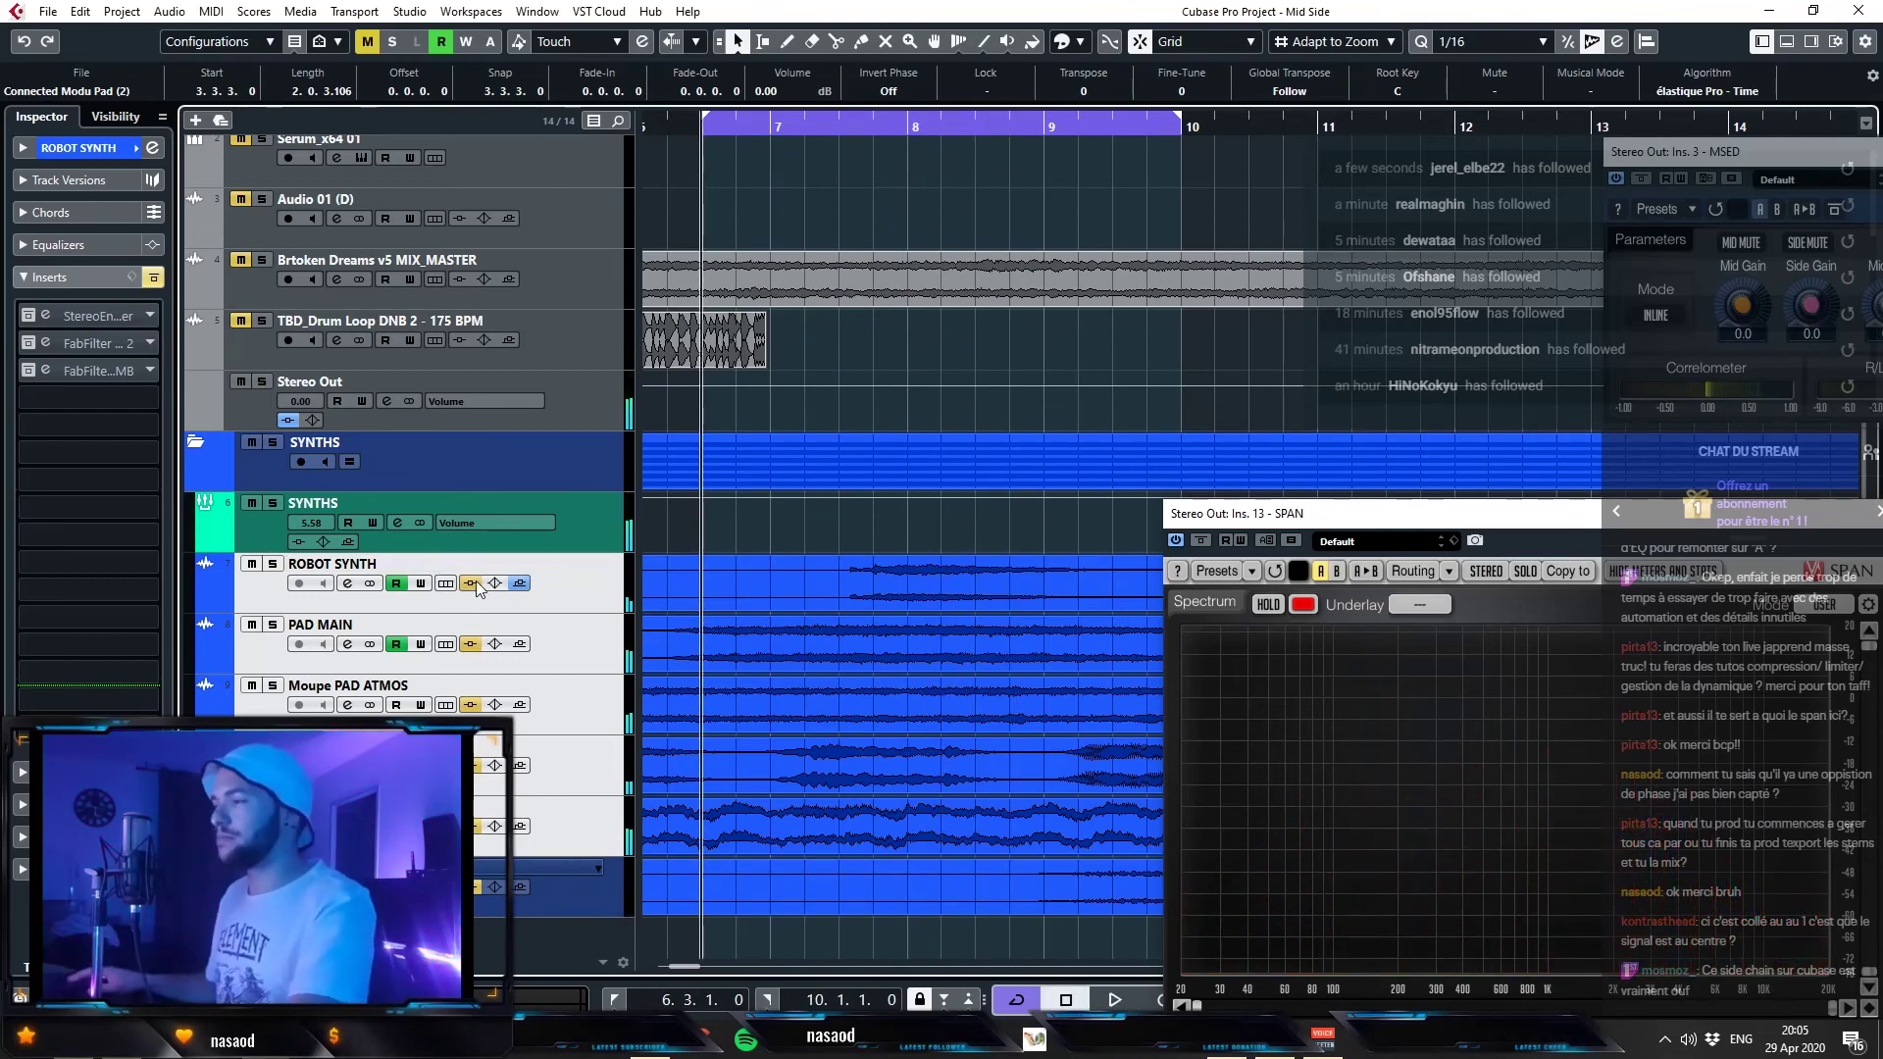
click(472, 583)
key(space)
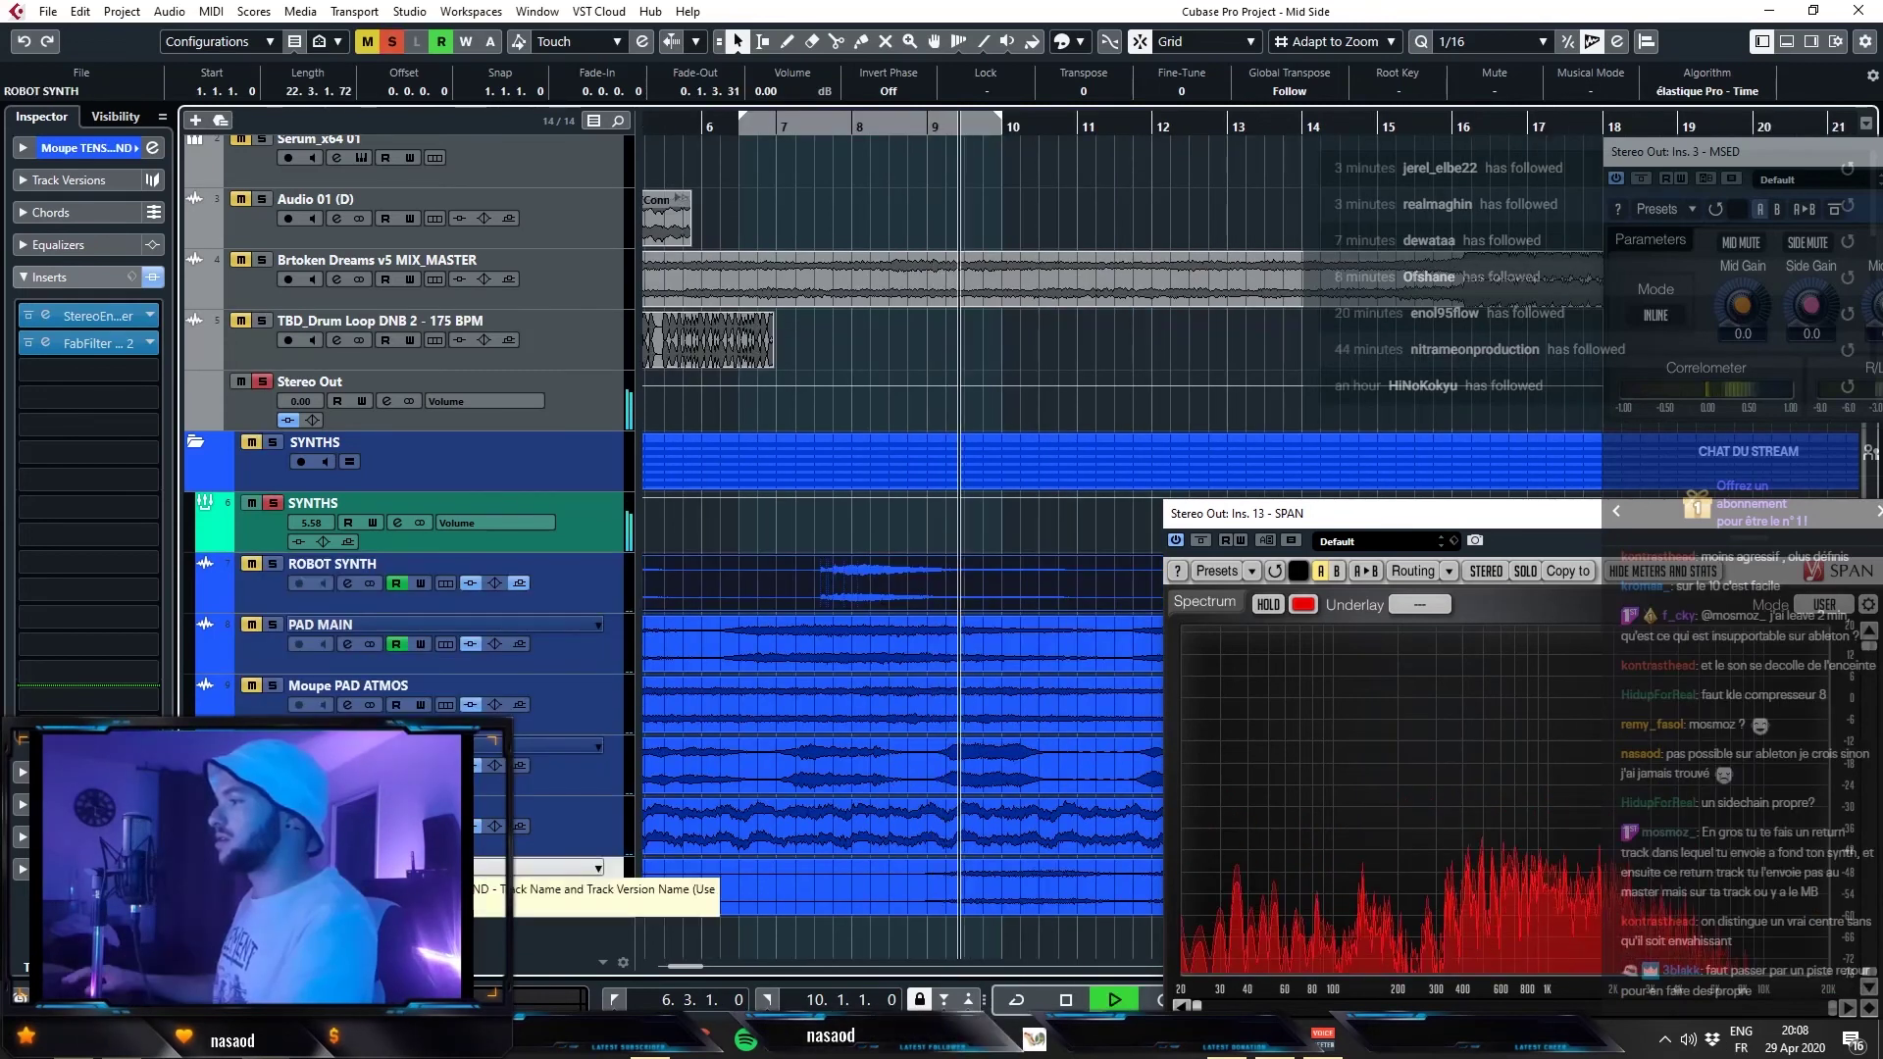
- In Moupe TENSION SOUND's Pro-Q 2, add a low cut and a bell boost of about +4 dB near 534 Hz
key(space)
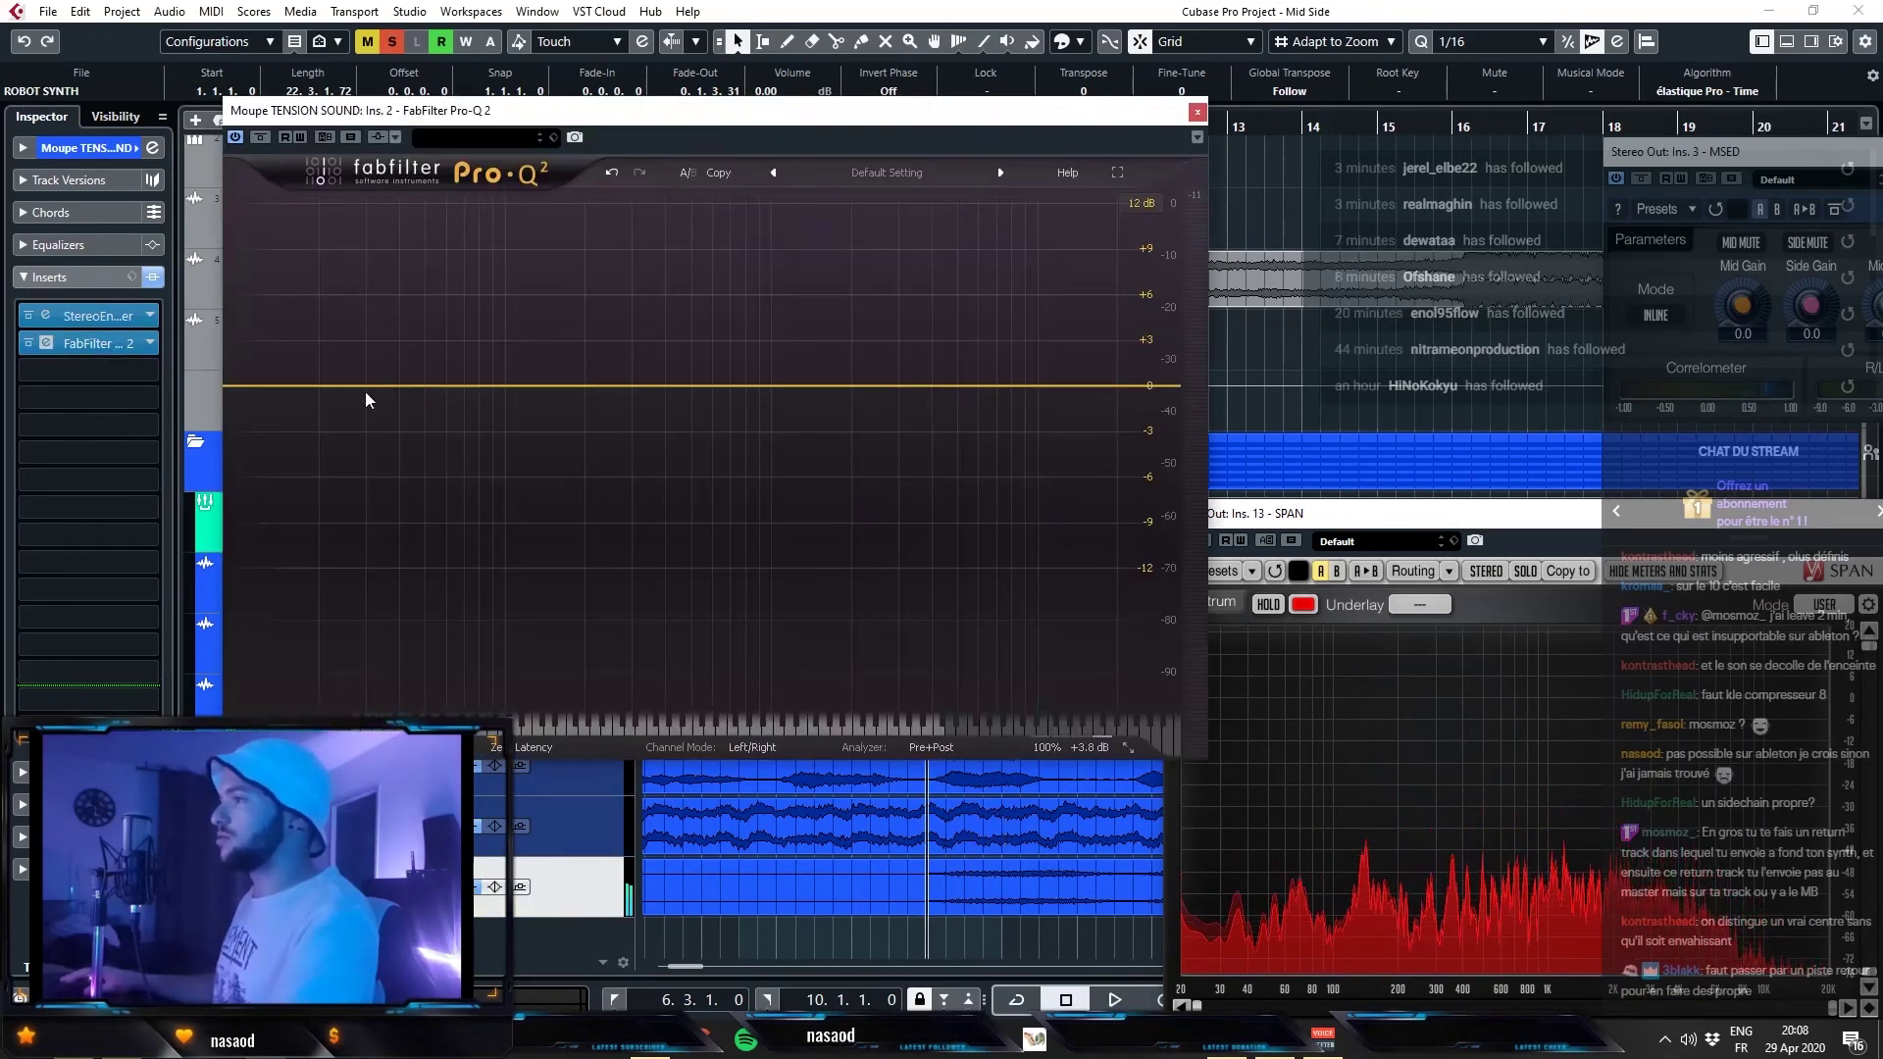
key(space)
drag(546, 294, 698, 324)
key(space)
- Check the equalized tension sound in MSED with the side signal muted during playback, and close its EQ
drag(1765, 160, 1308, 62)
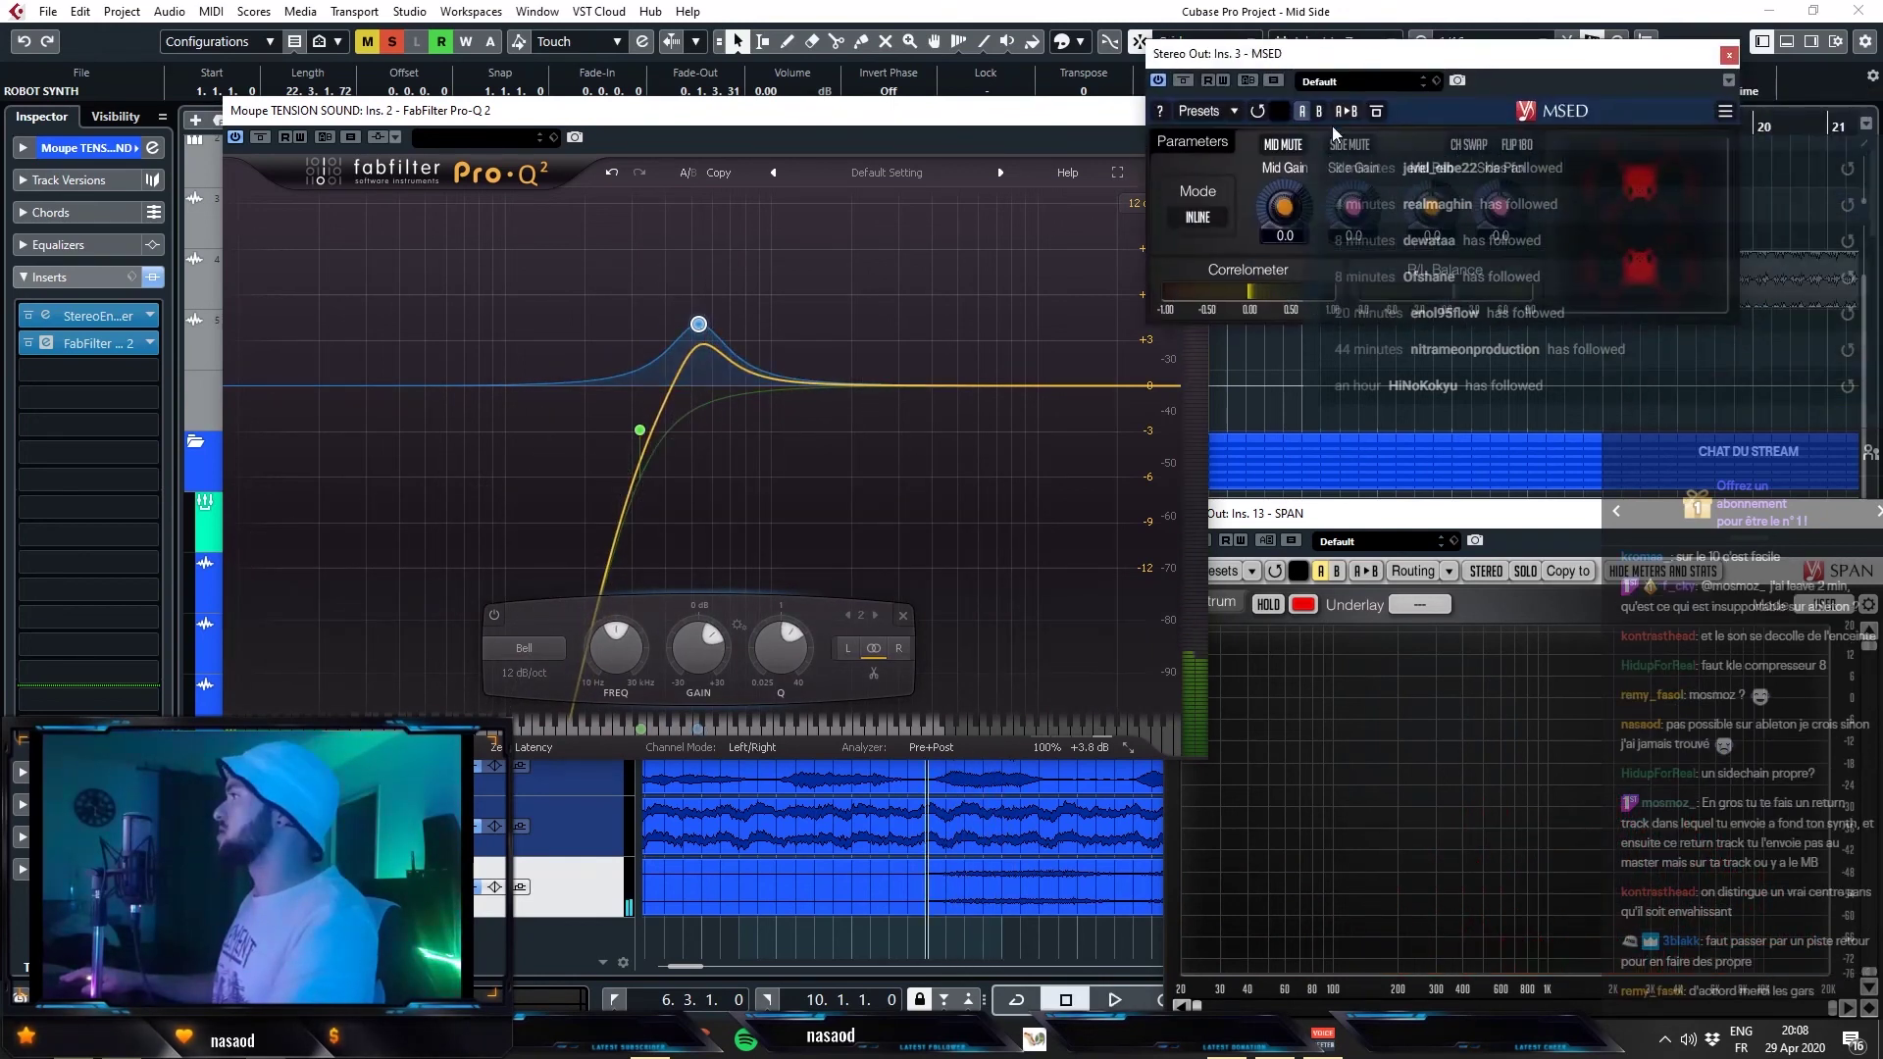
key(space)
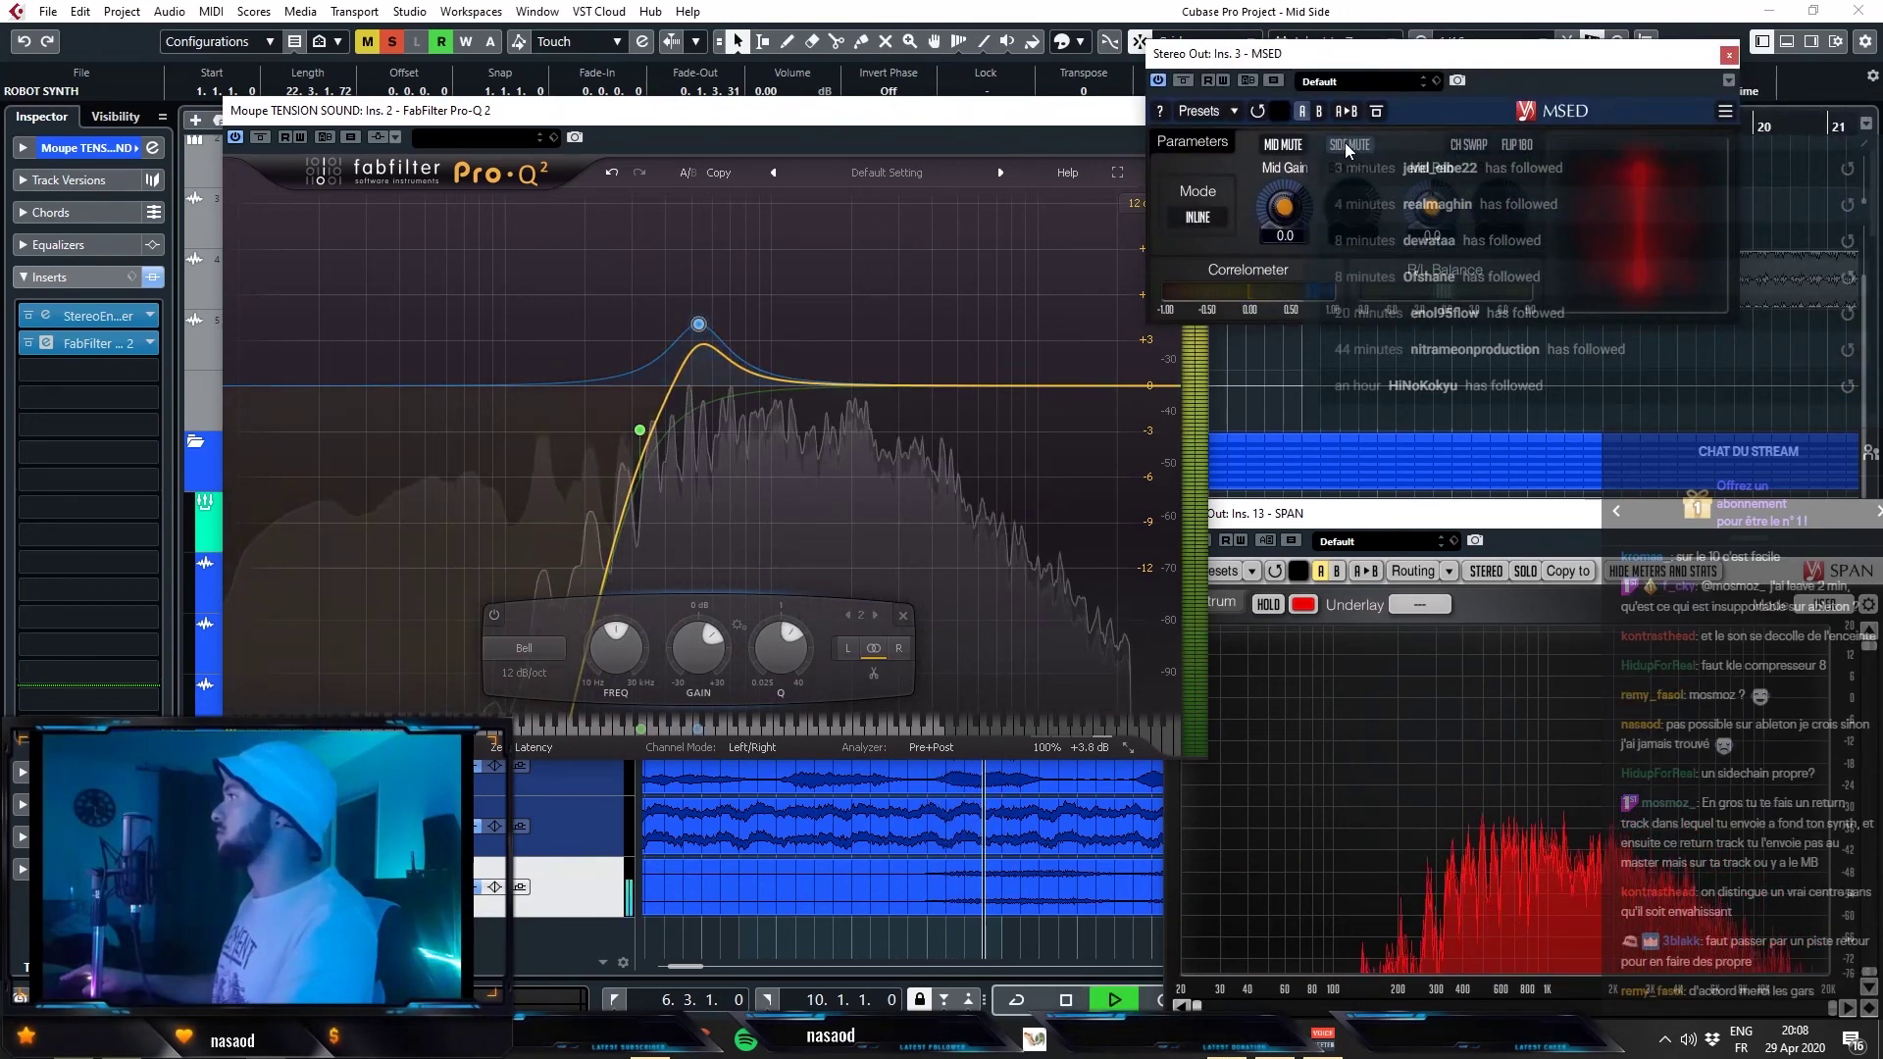
key(space)
drag(1013, 116, 647, 284)
click(785, 284)
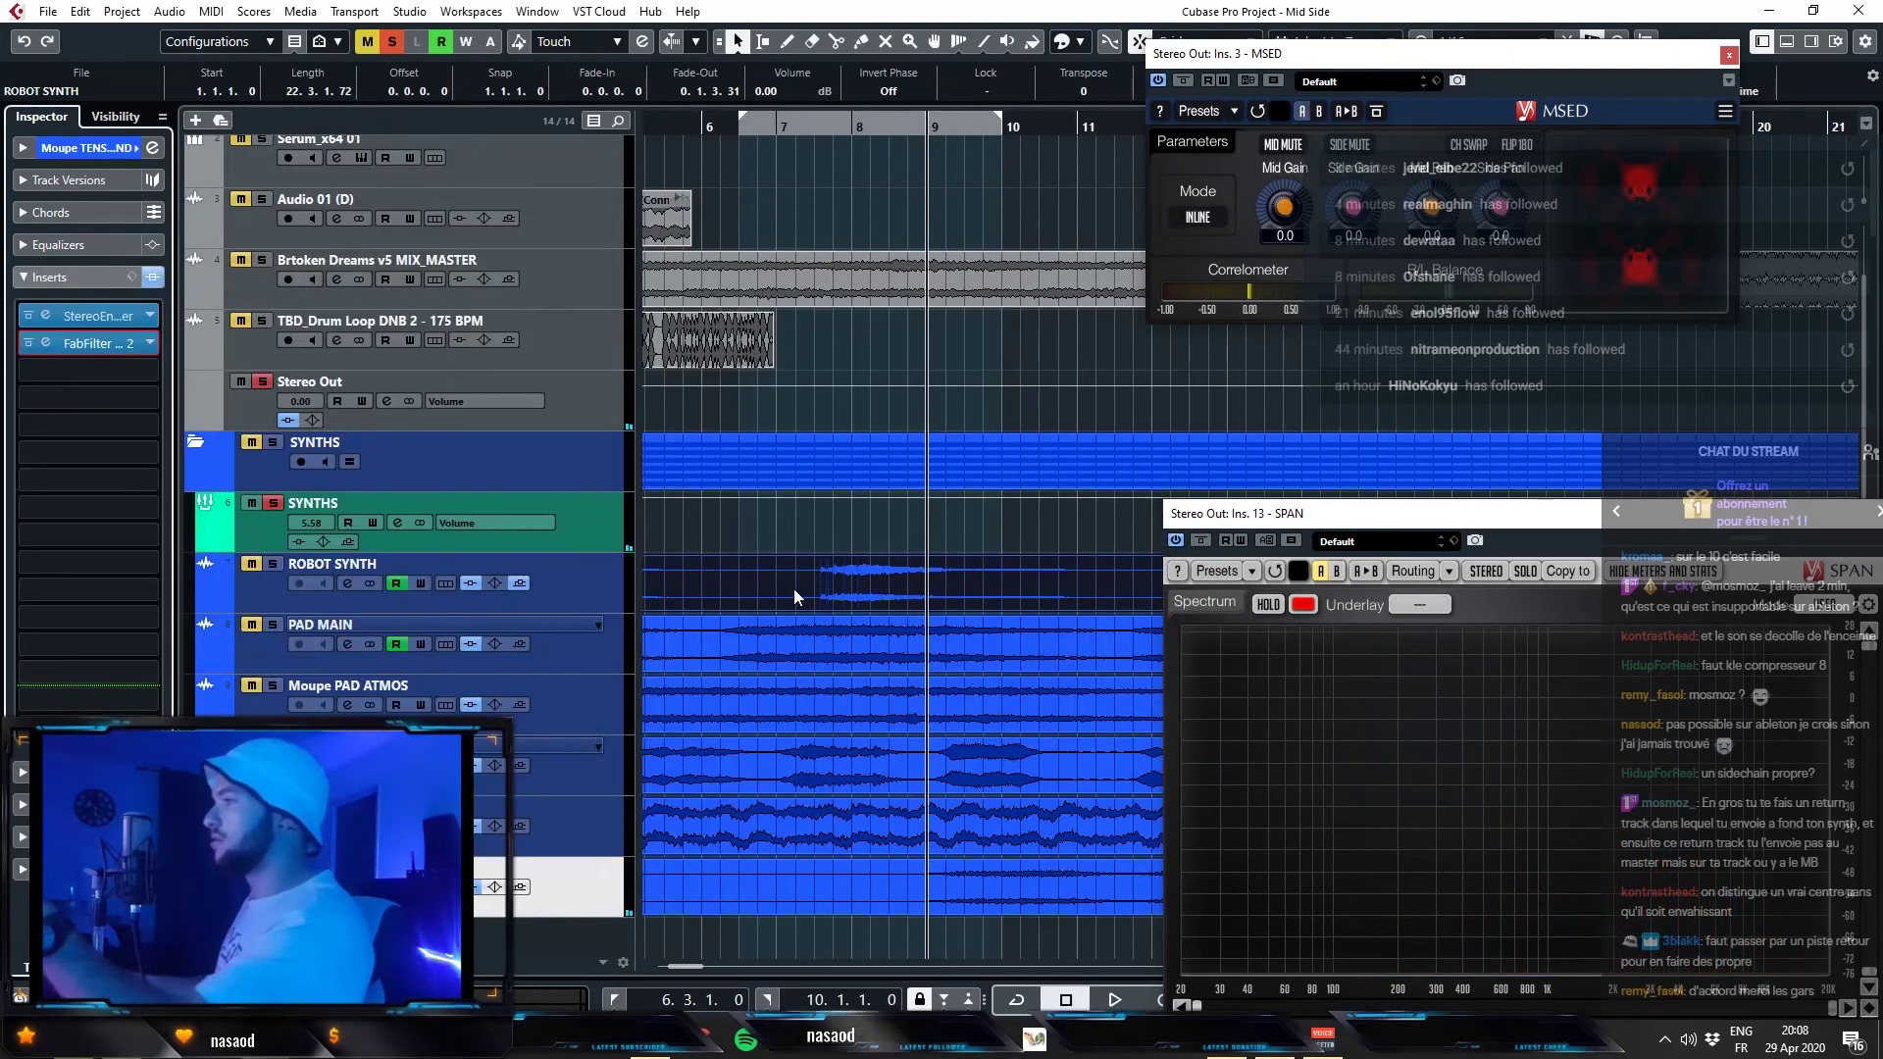
- Insert a second StereoEnhancer in the third slot of Moupe TENSION SOUND
click(585, 585)
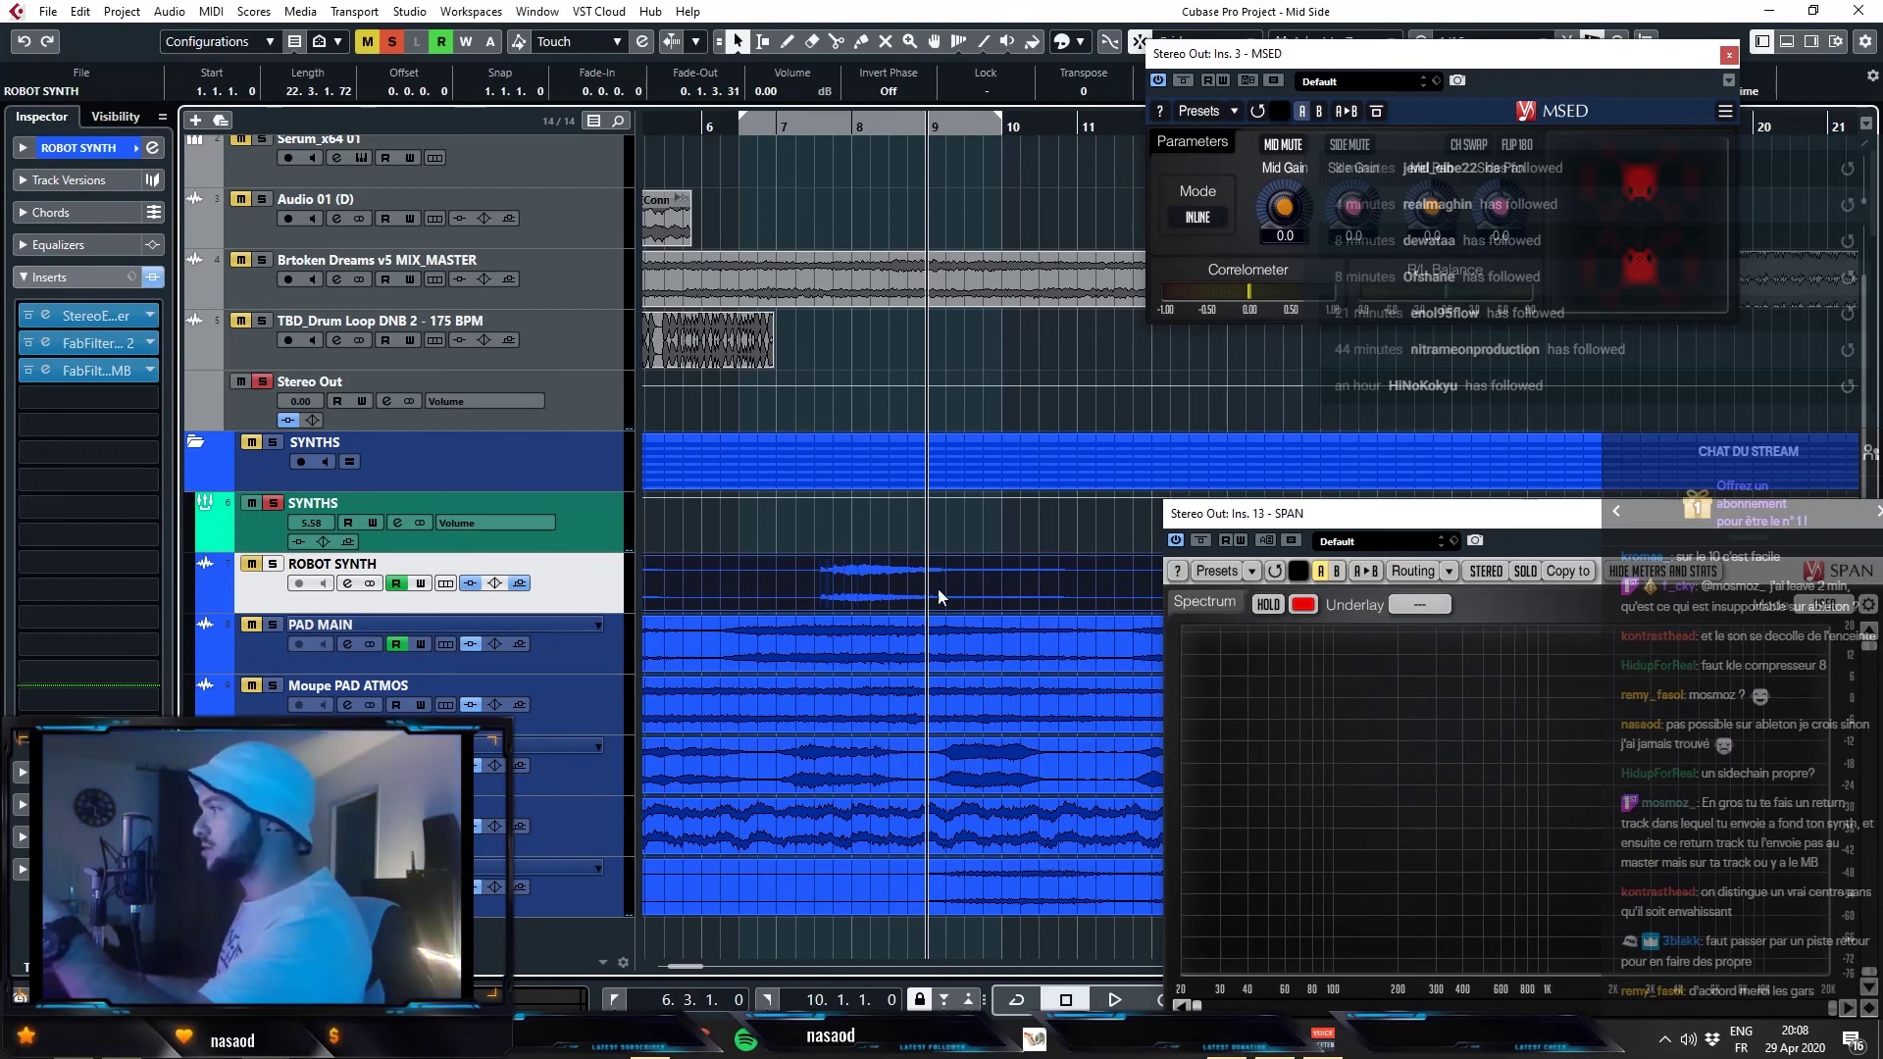
click(975, 885)
click(580, 908)
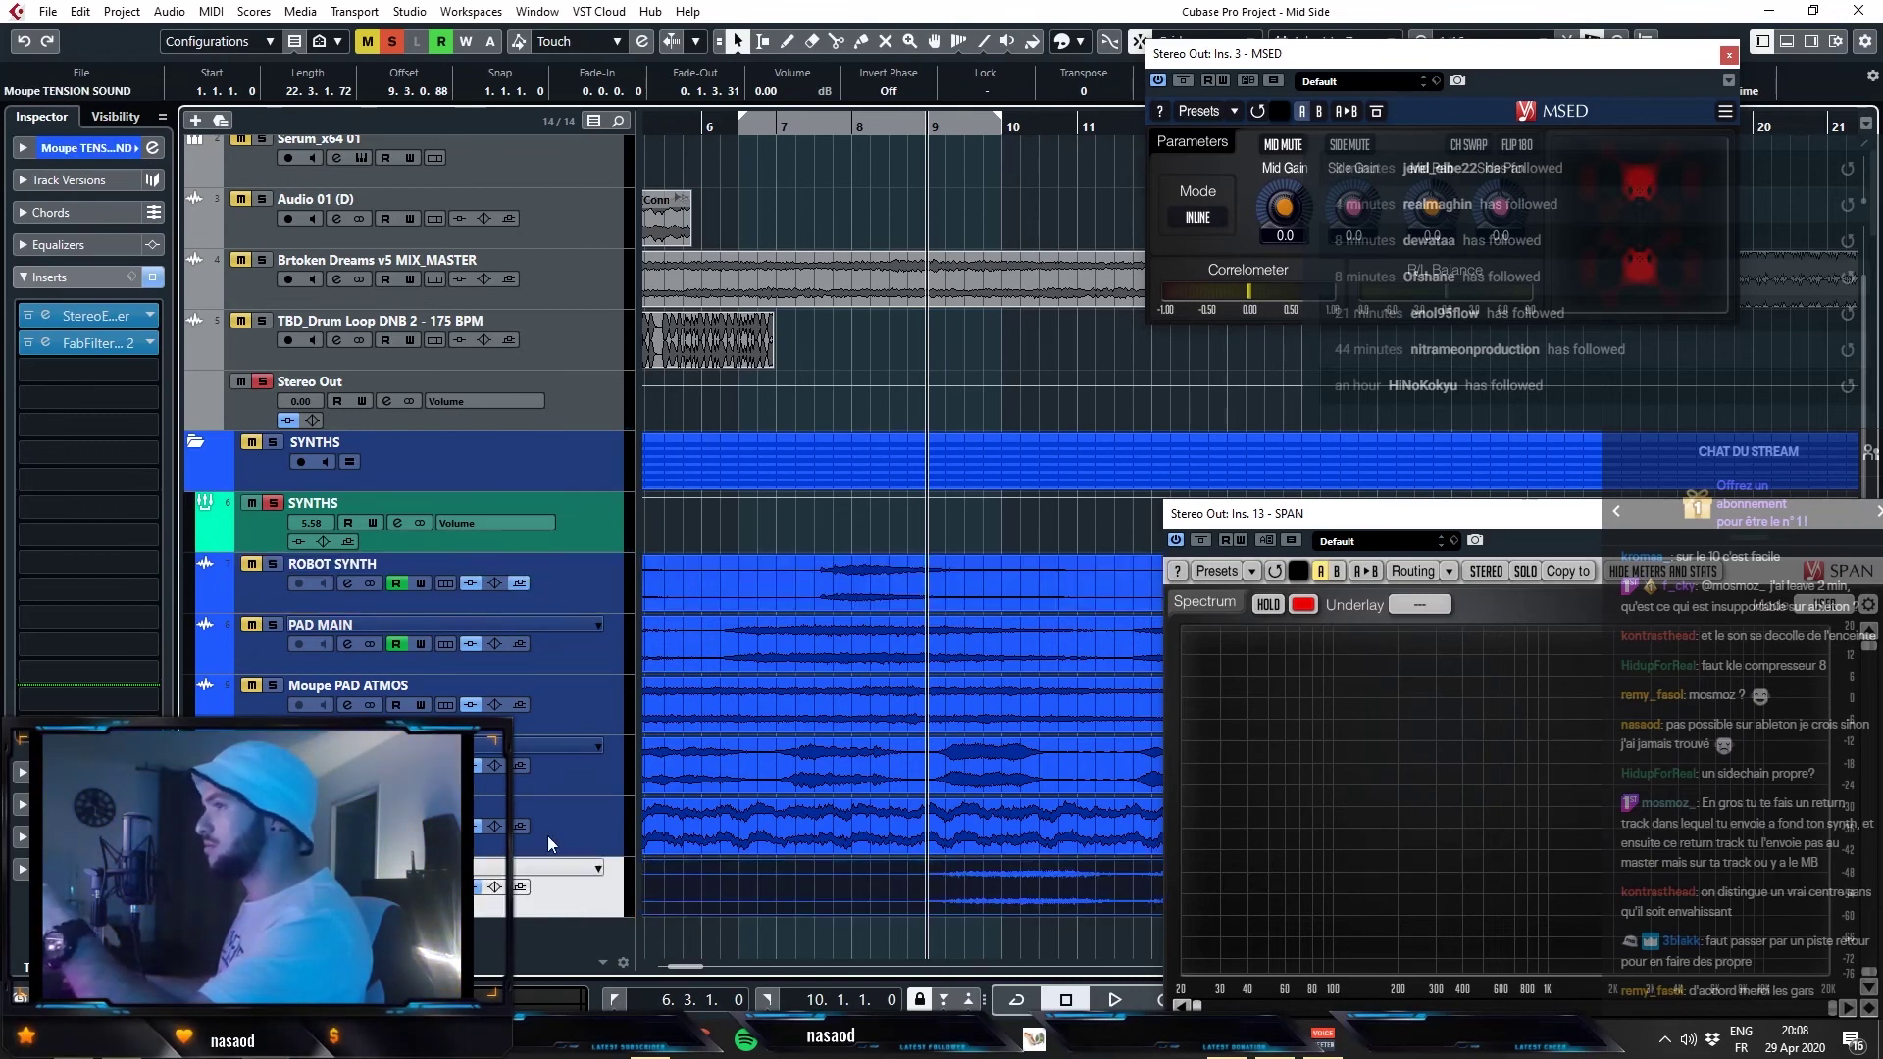
click(134, 374)
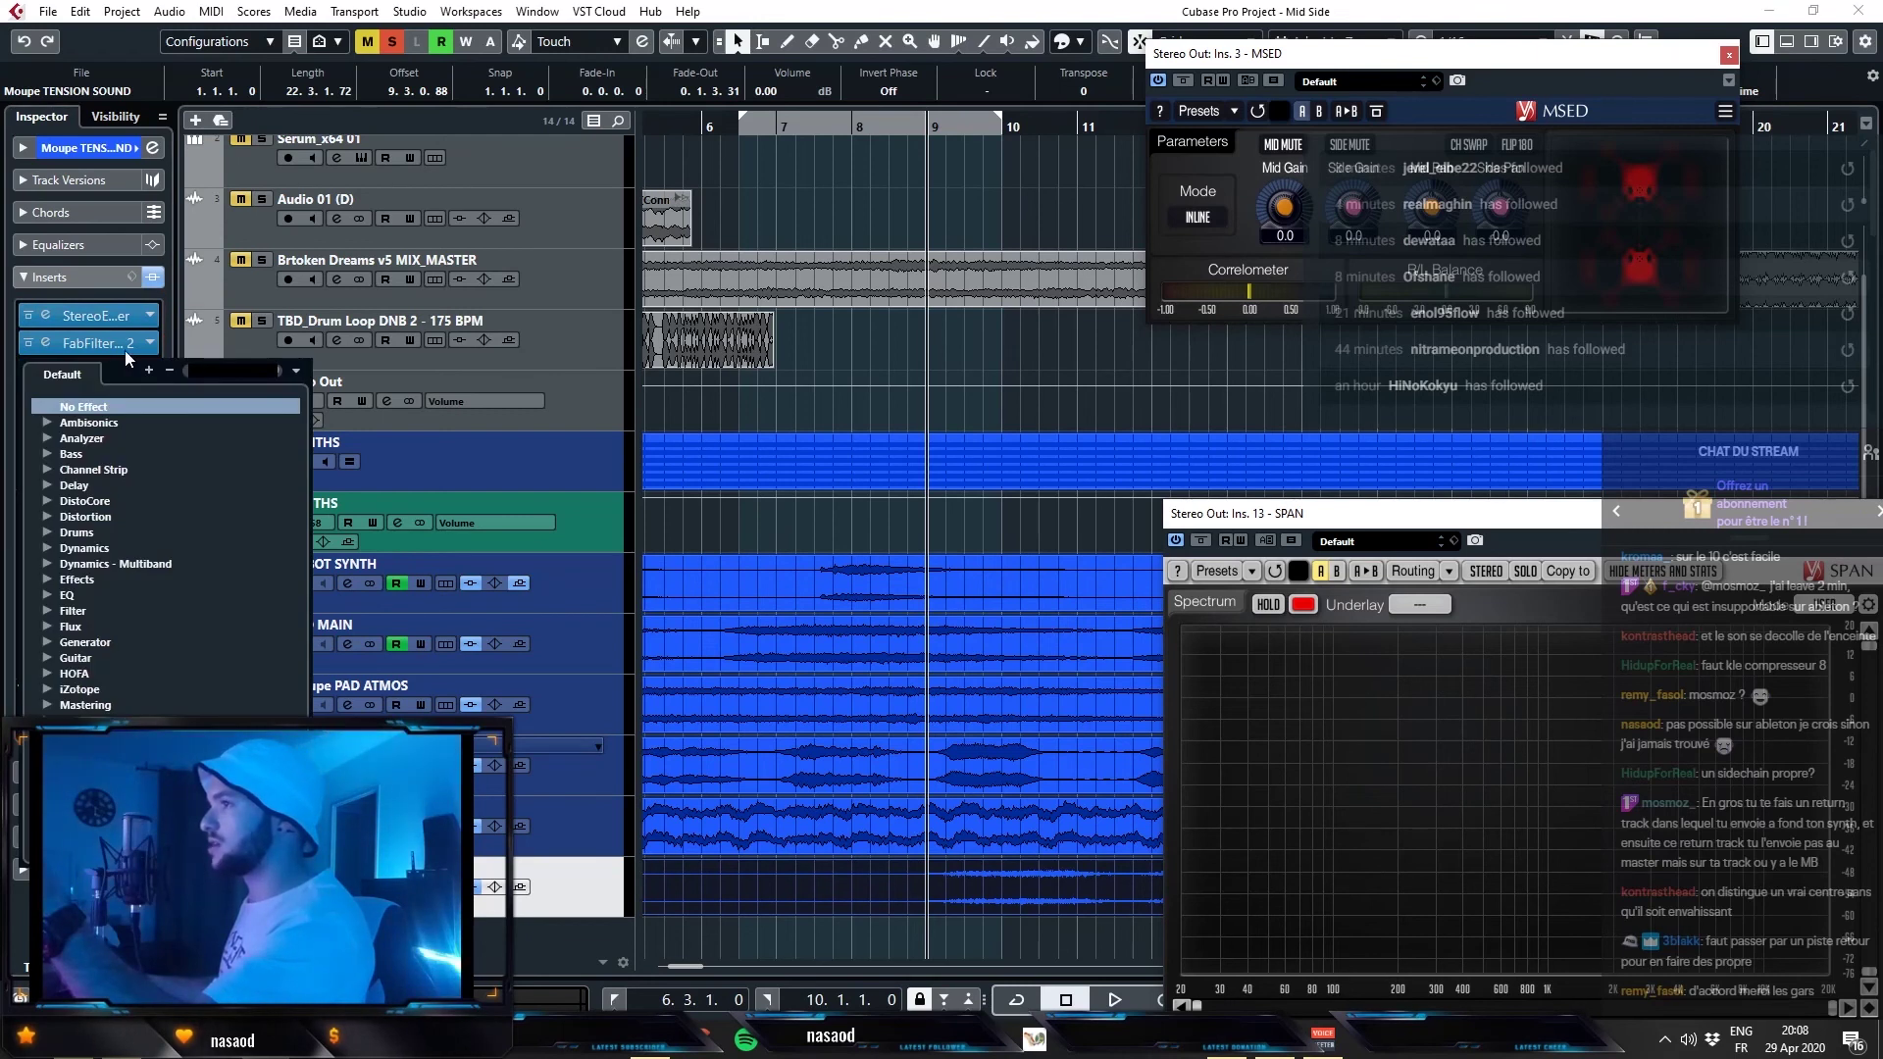
click(133, 353)
click(131, 357)
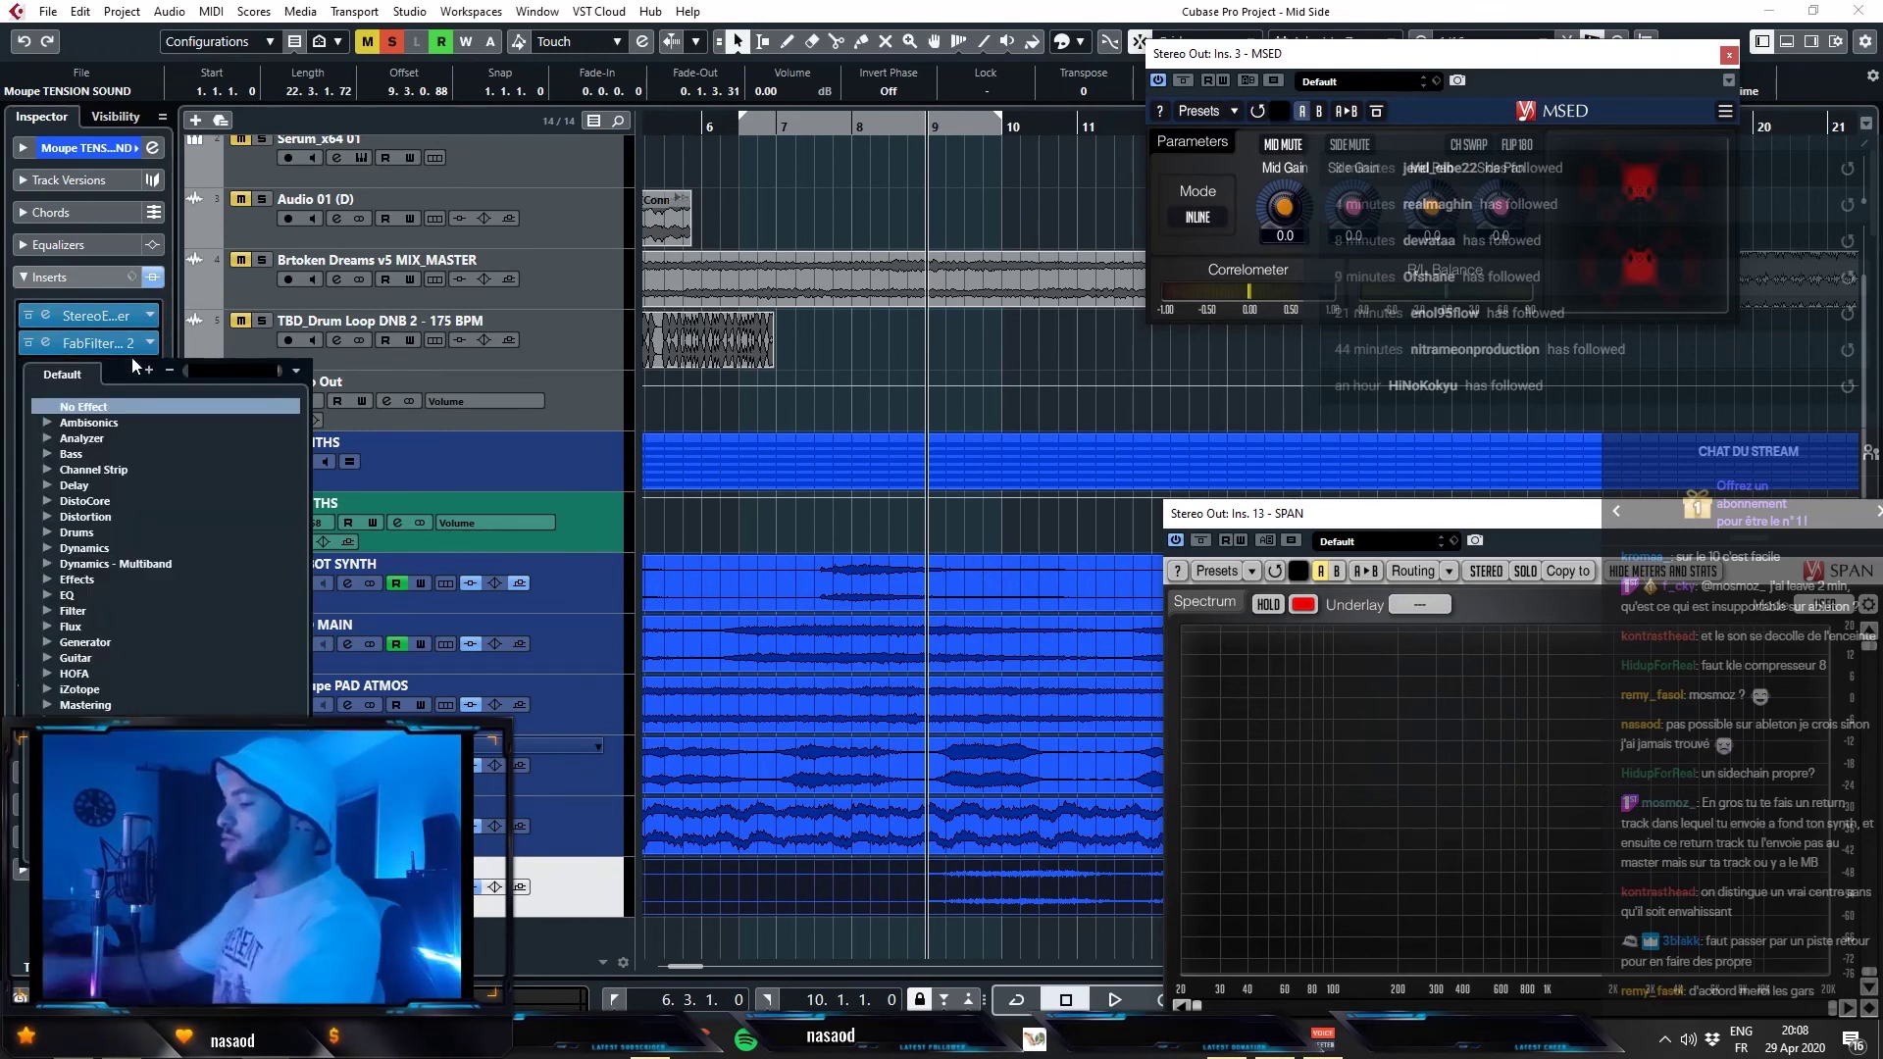
text(stereoe)
key(Return)
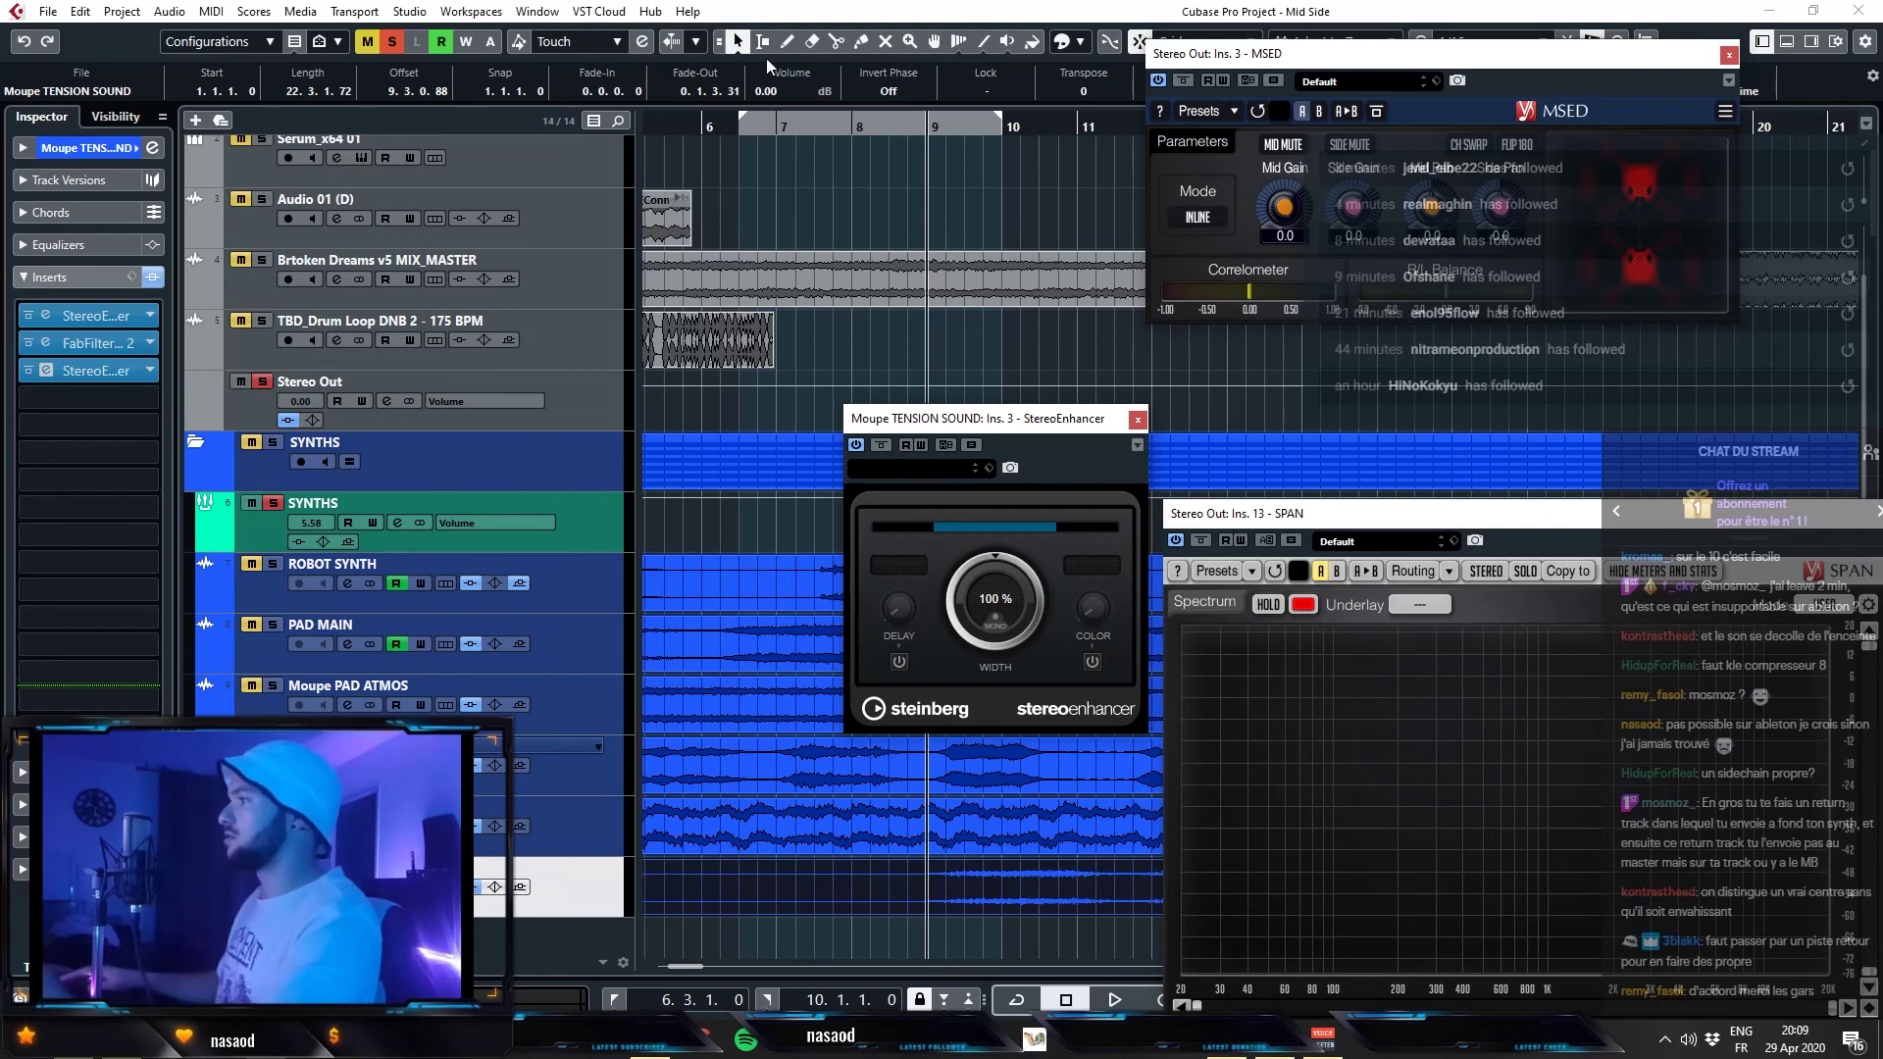
- Set the new StereoEnhancer's width to 148% and check the result by toggling MSED's side mute during playback
drag(1268, 61, 734, 44)
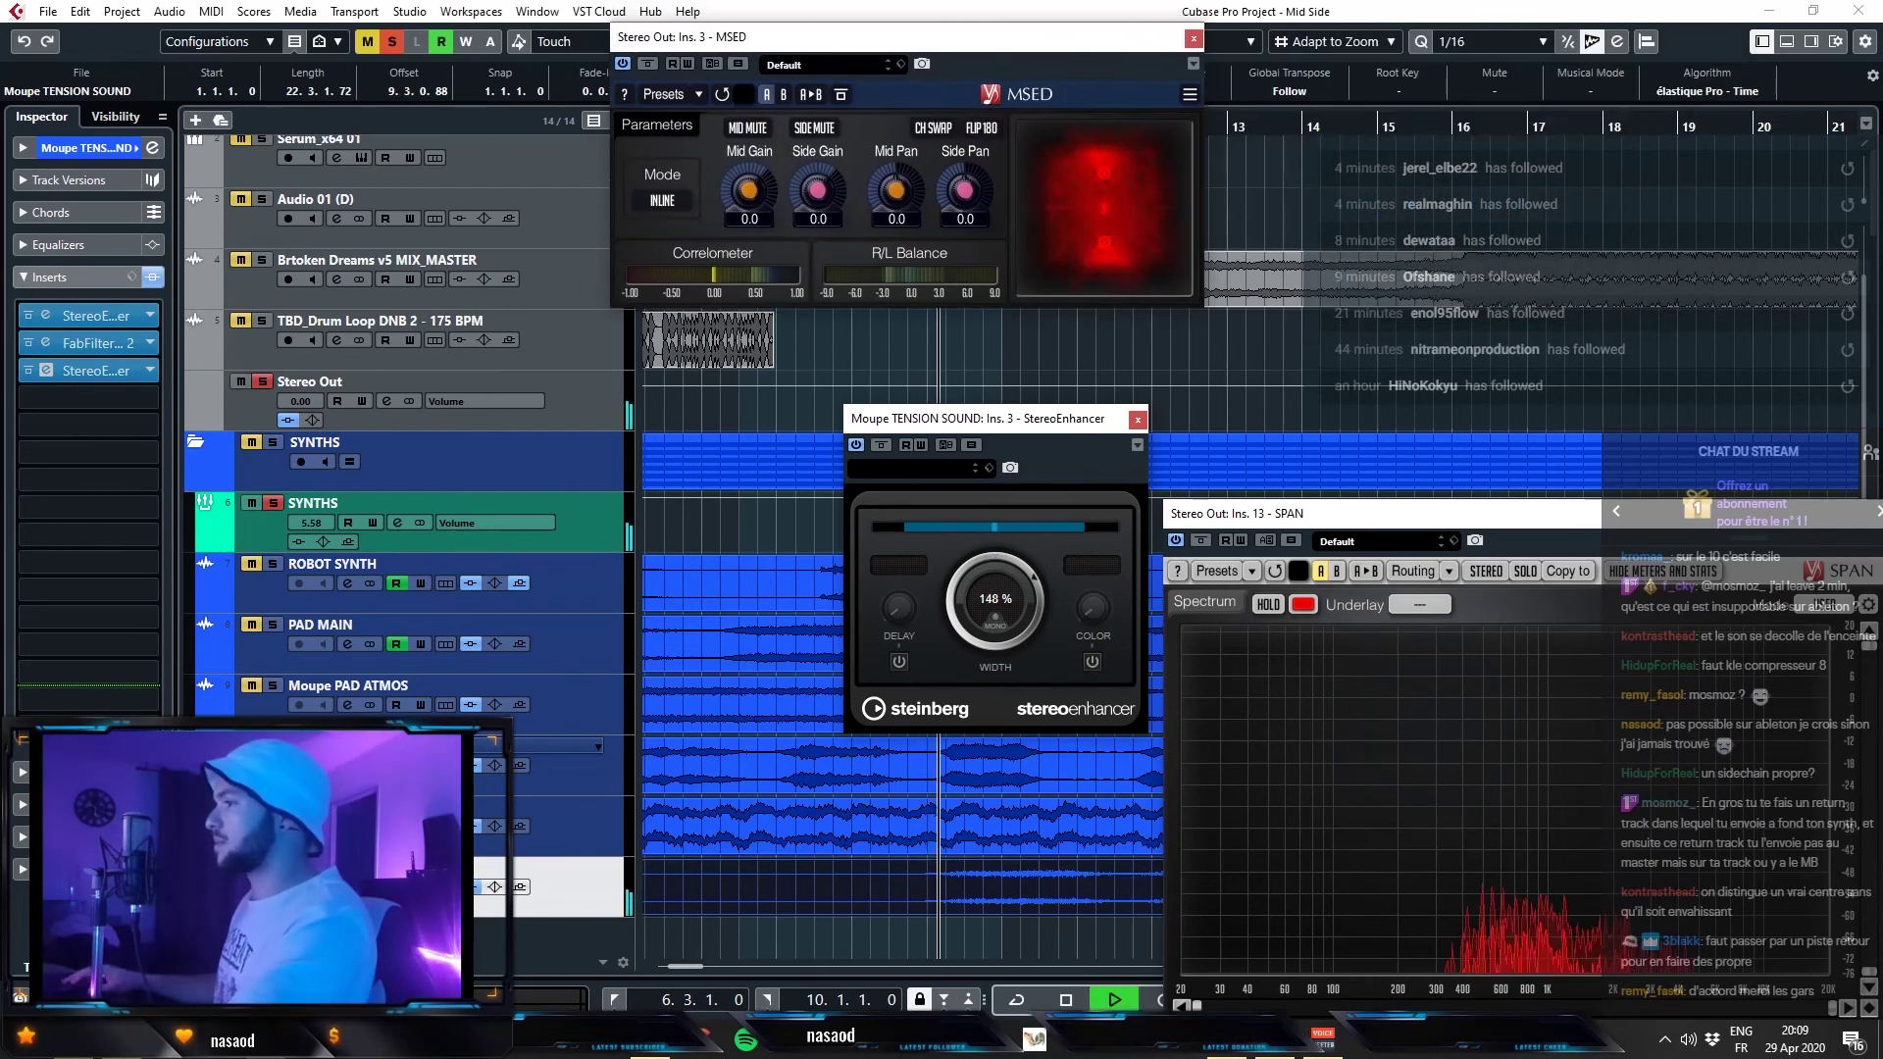
click(823, 128)
click(827, 129)
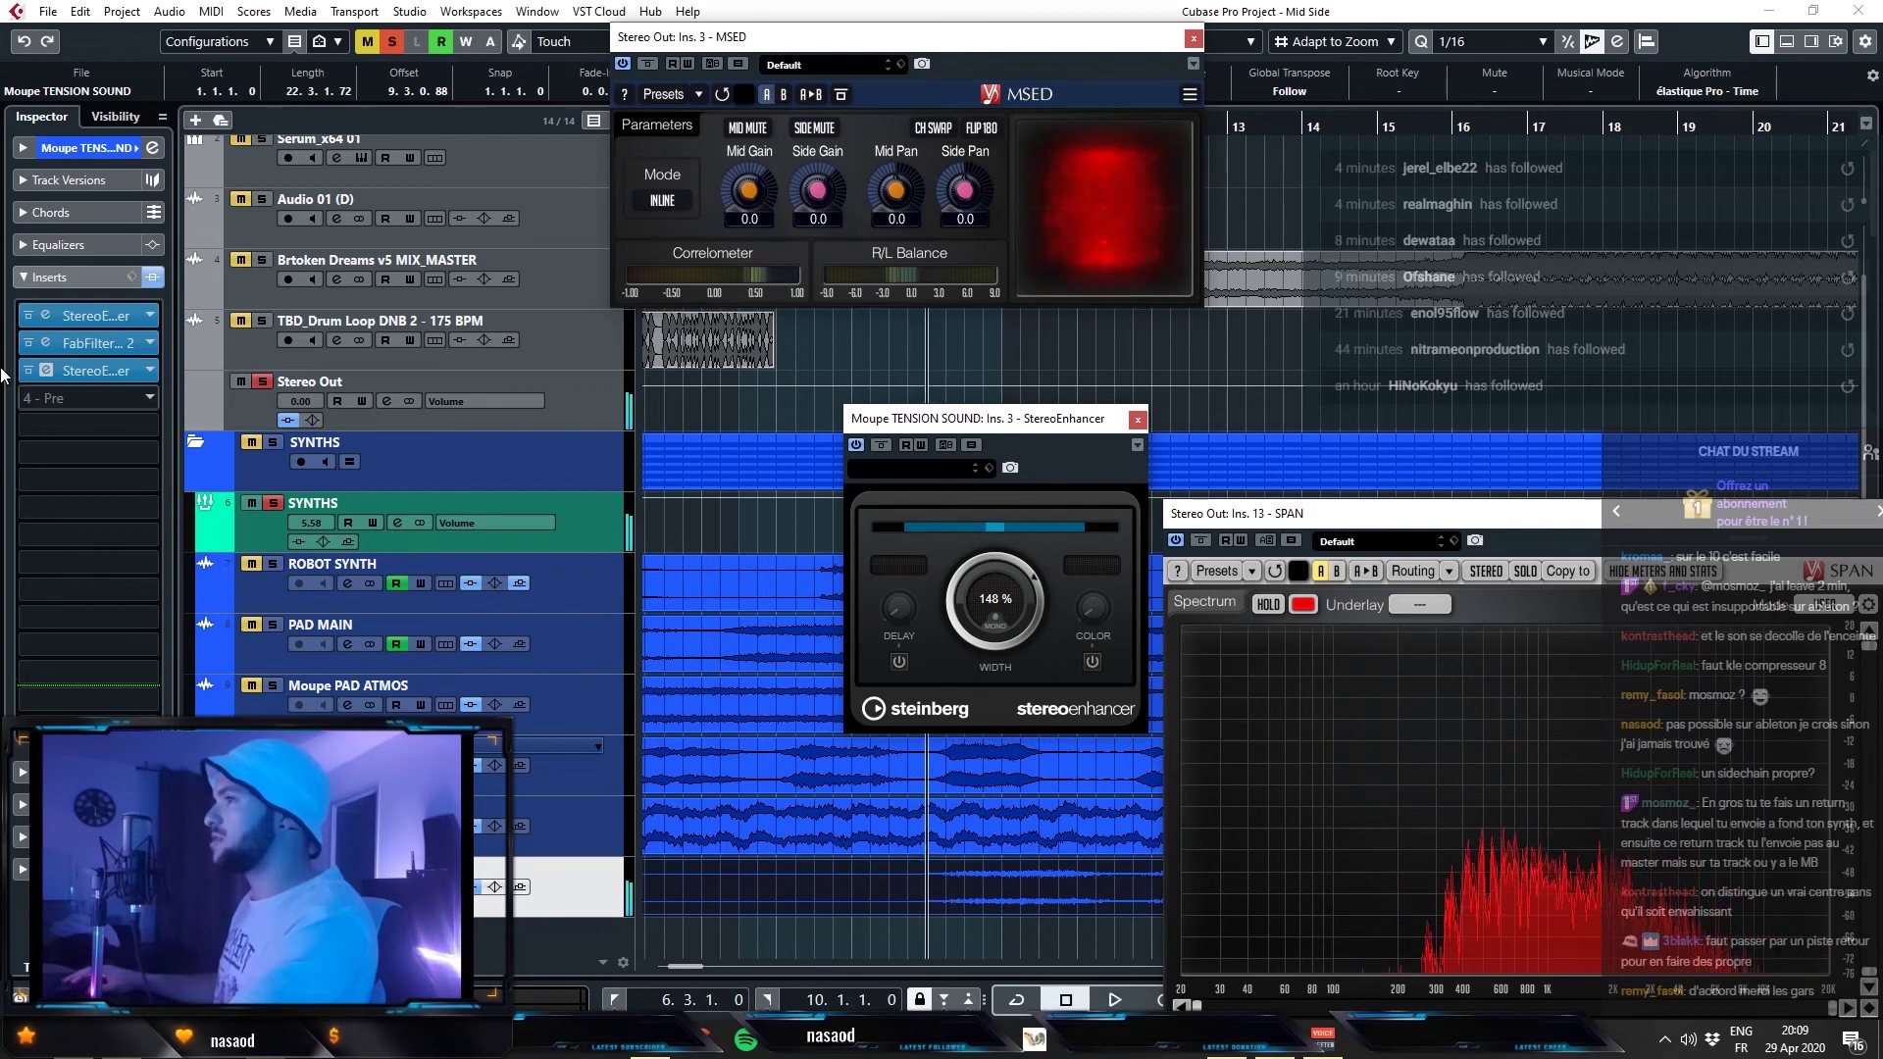
- Open the first StereoEnhancer and the EQ on Moupe TENSION SOUND to review the insert chain, then close the EQ
click(96, 314)
key(space)
click(110, 346)
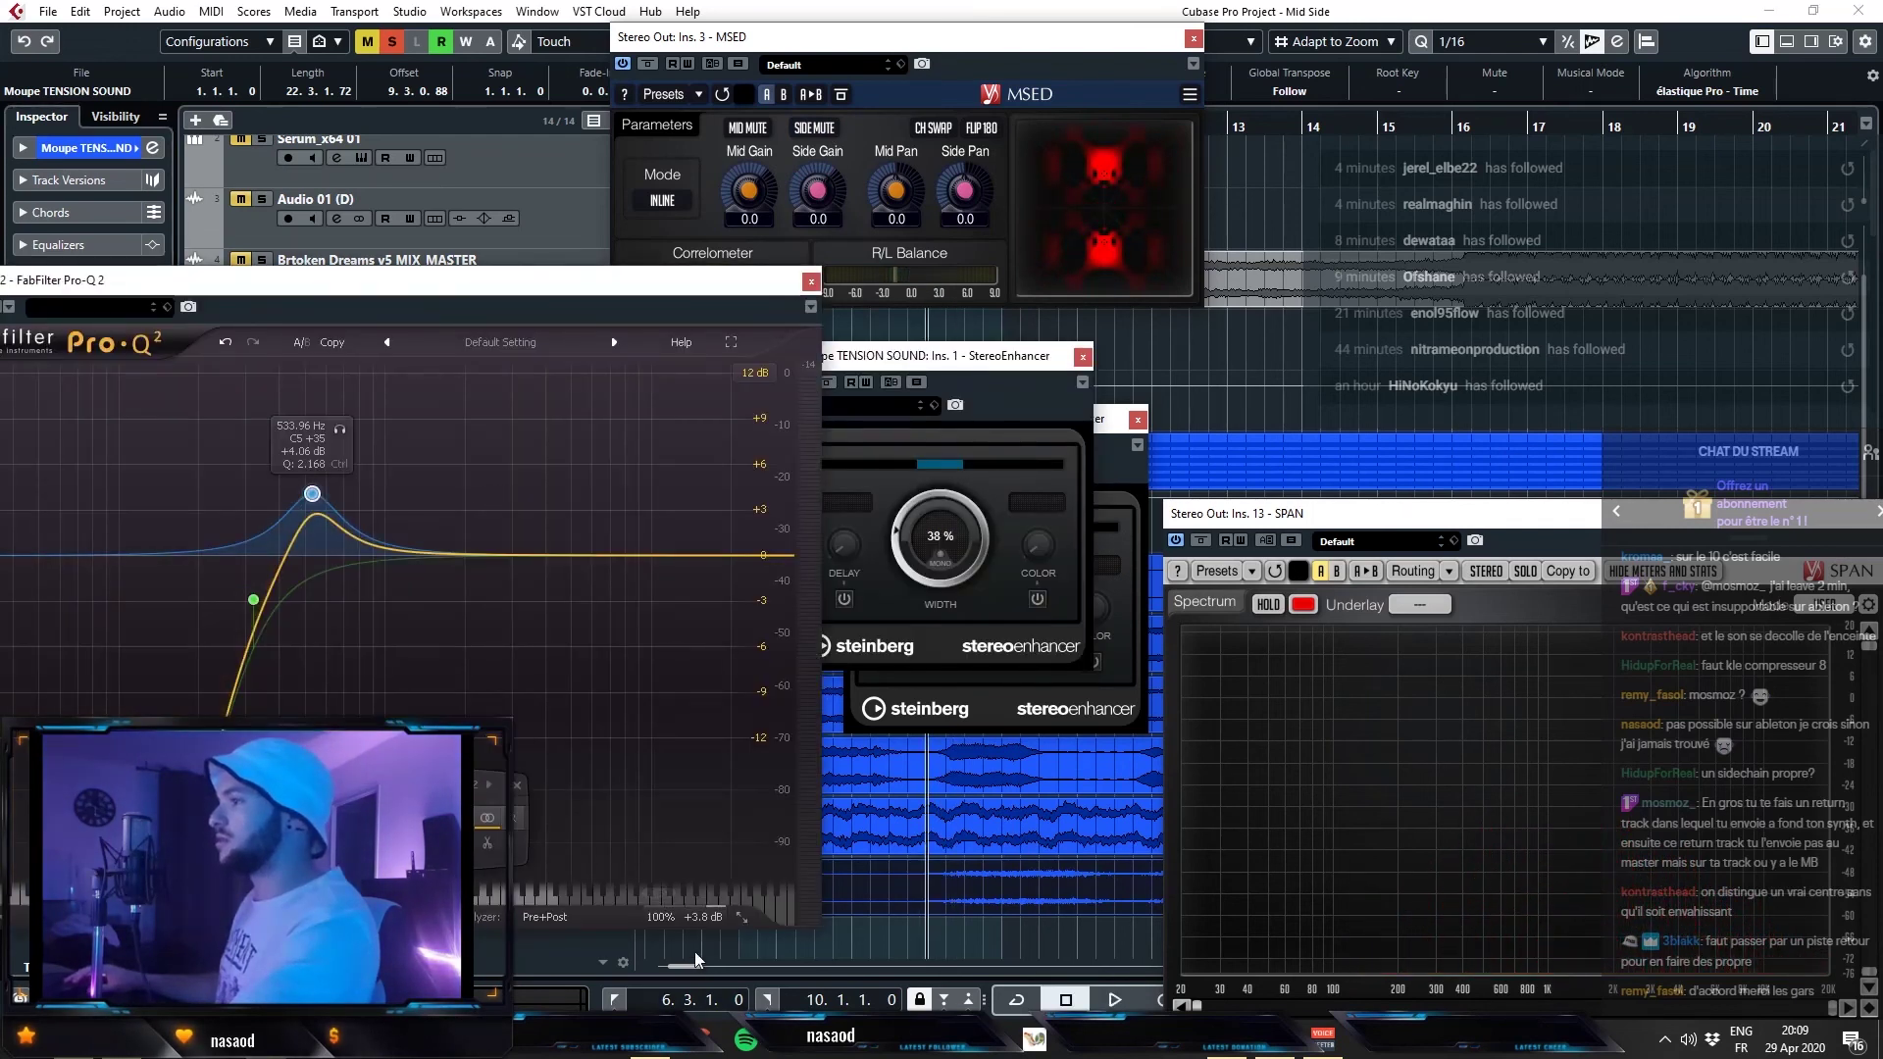
click(811, 282)
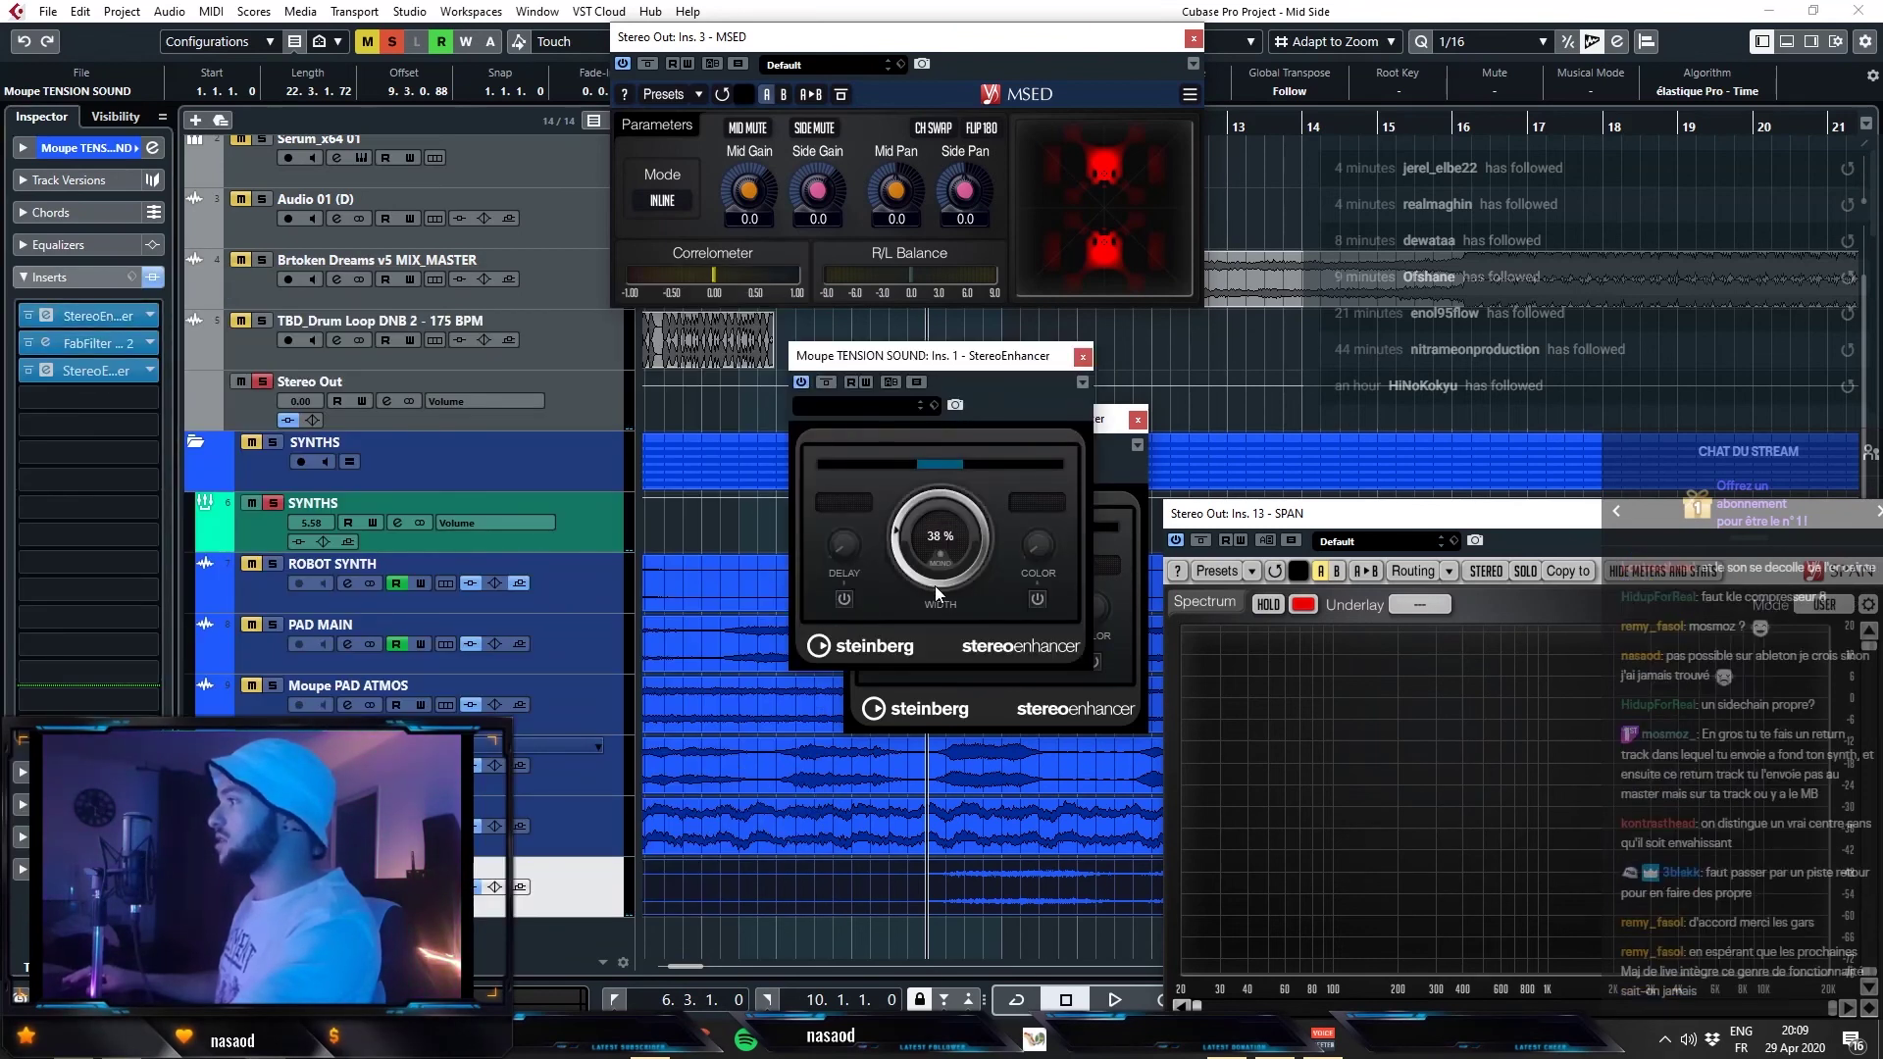
- Review the EQ curve on Moupe TENSION SOUND and close the EQ and both StereoEnhancer windows
click(1083, 356)
click(98, 343)
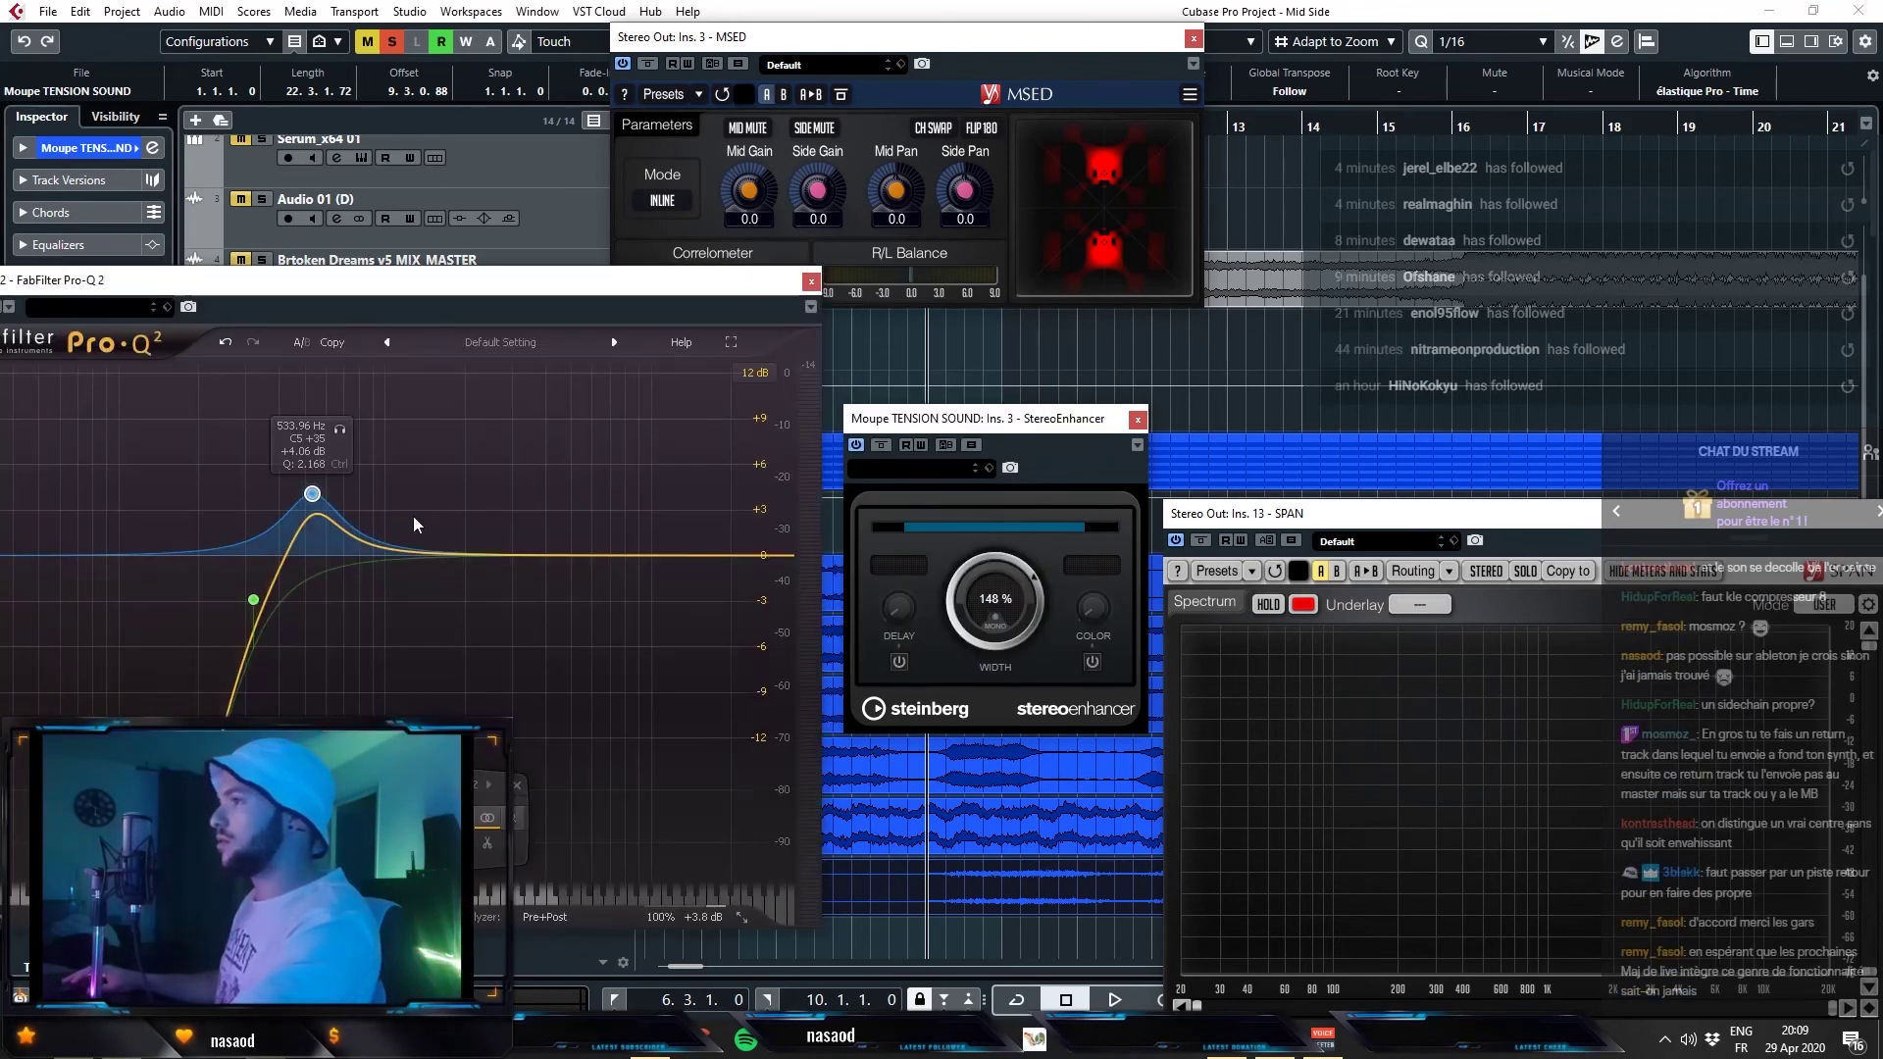
click(811, 281)
click(1136, 420)
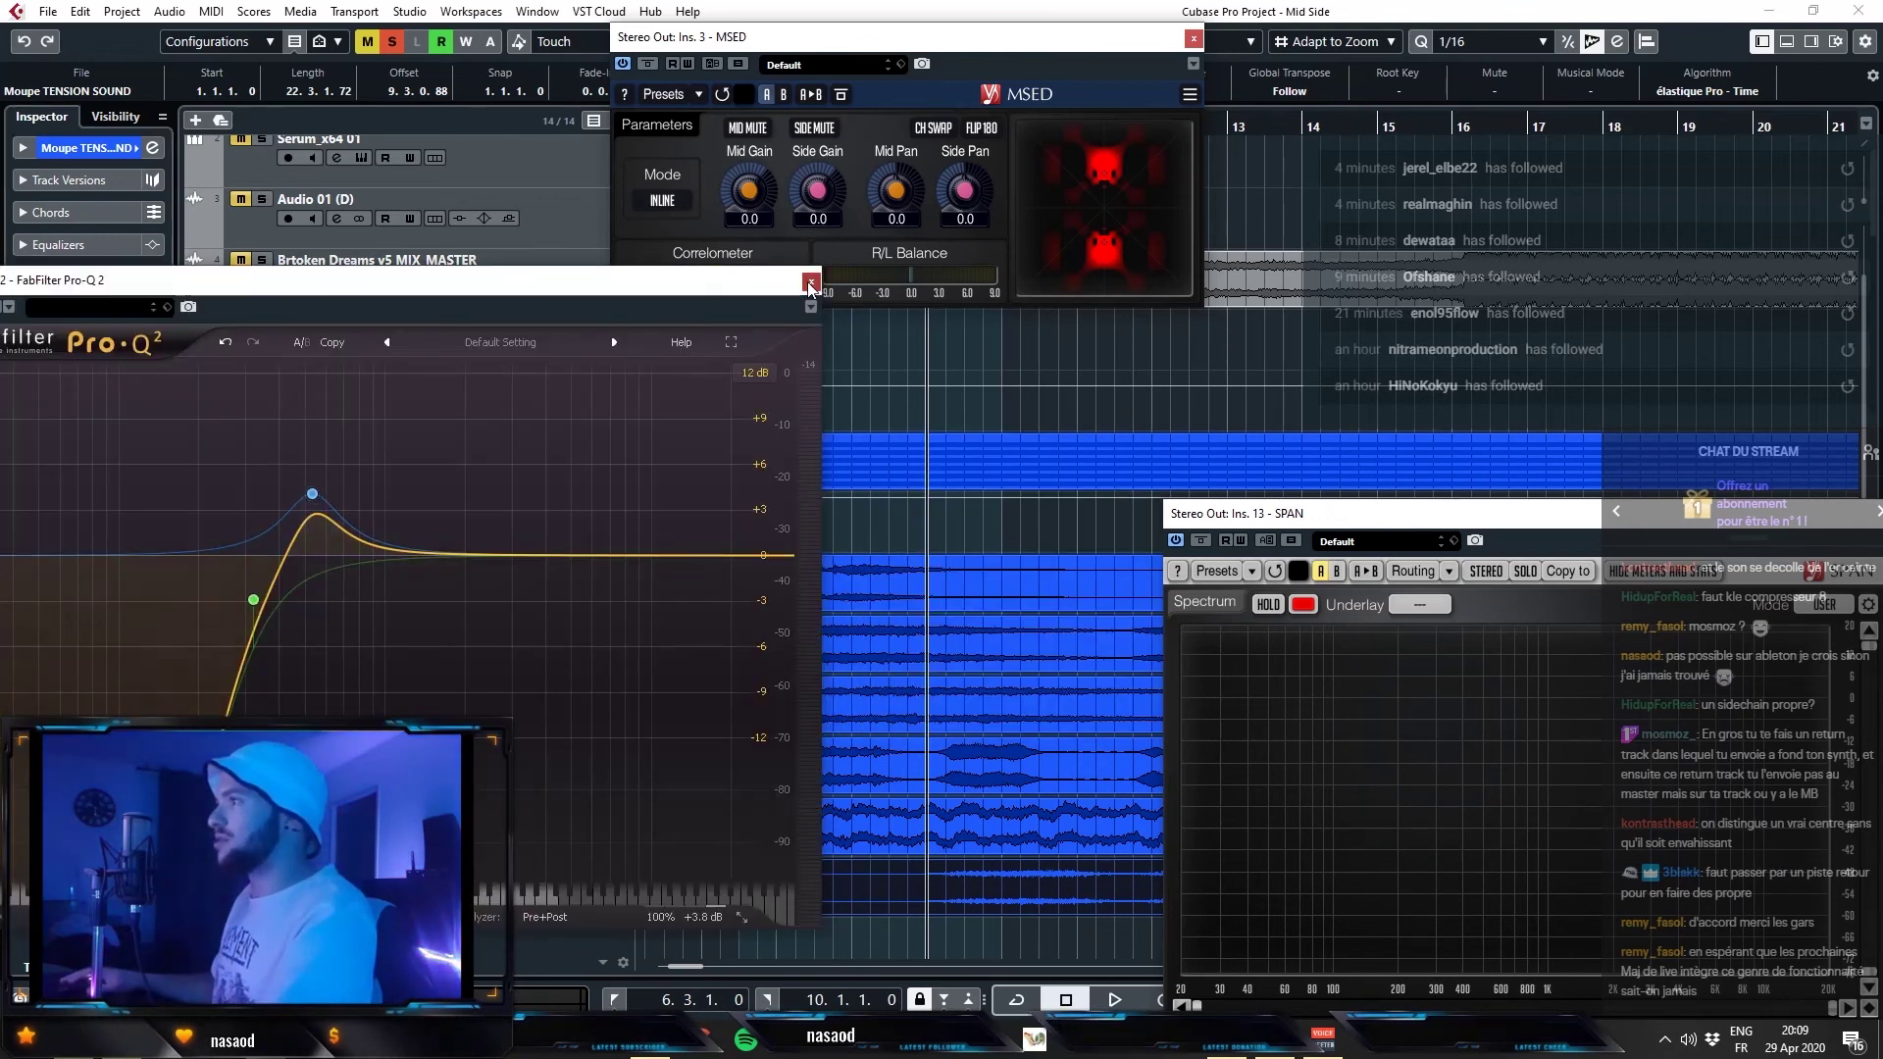
click(810, 283)
- Set the third-slot StereoEnhancer's width to 170%, check it briefly in playback, and close it along with MSED
click(84, 371)
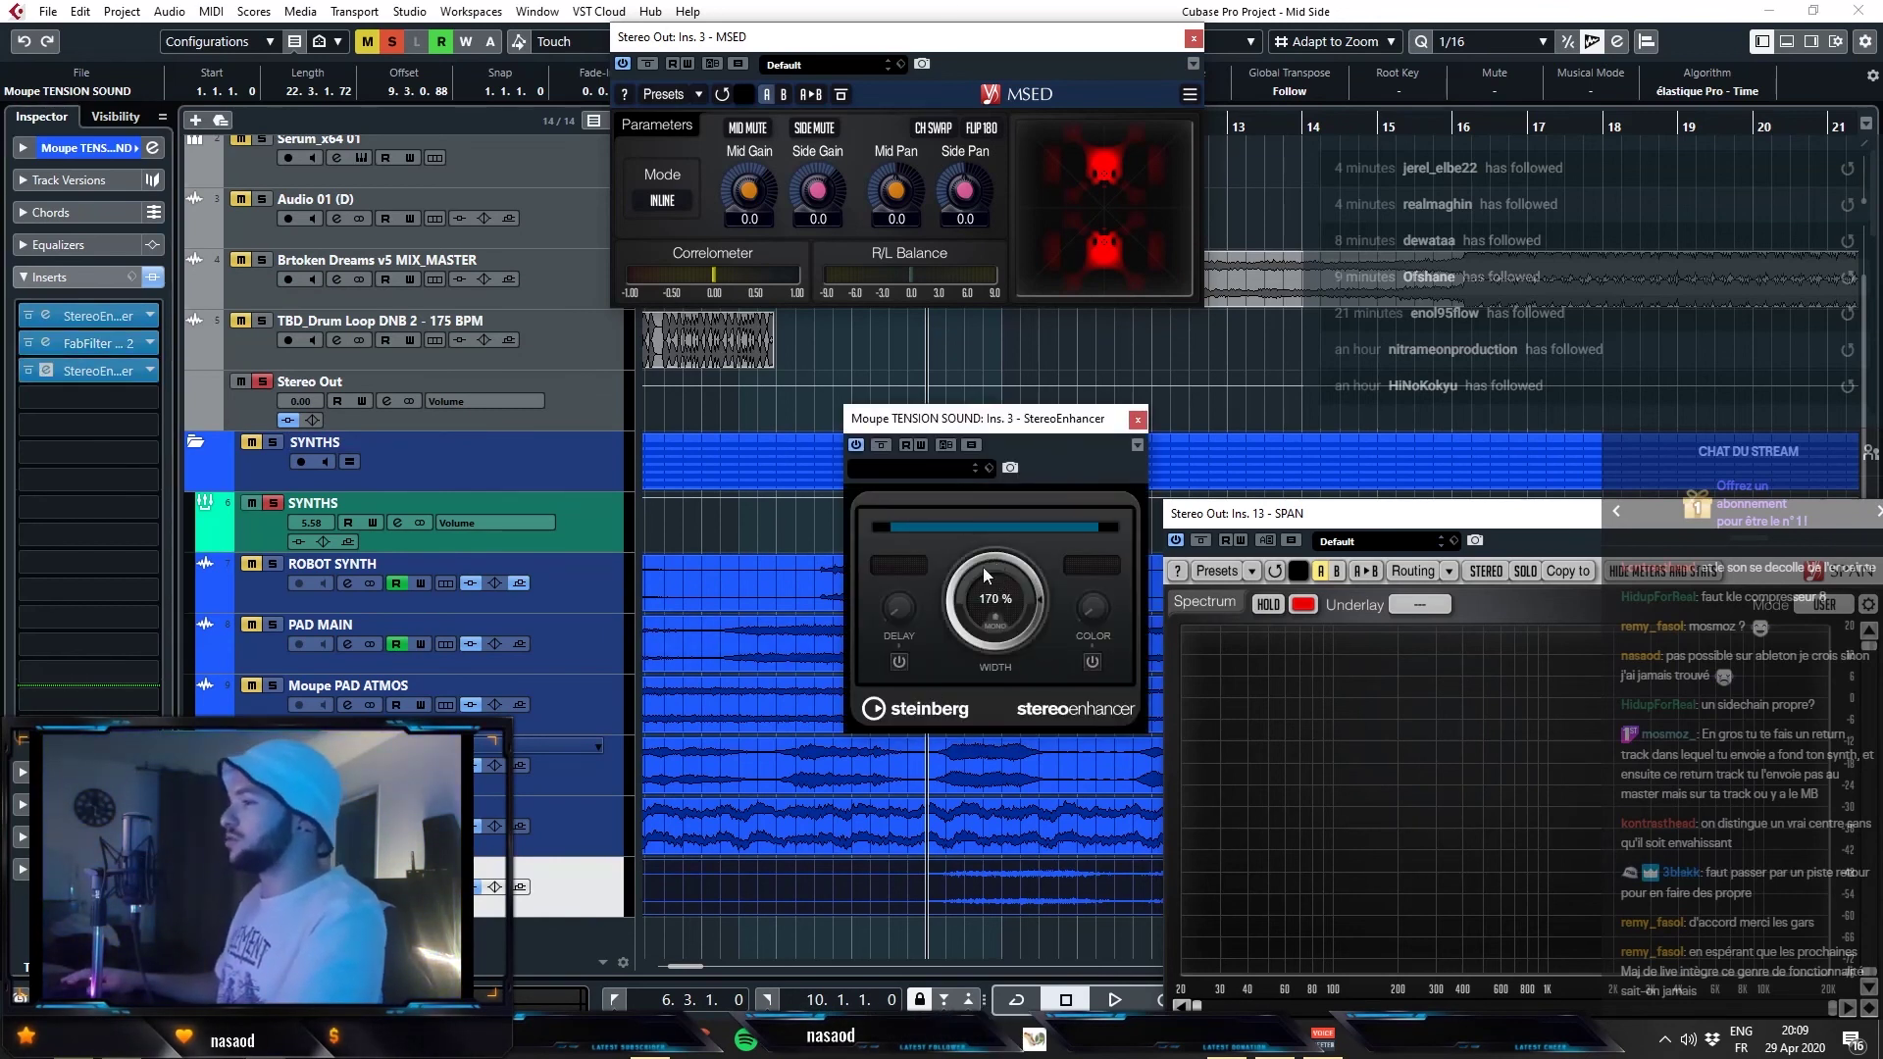
key(space)
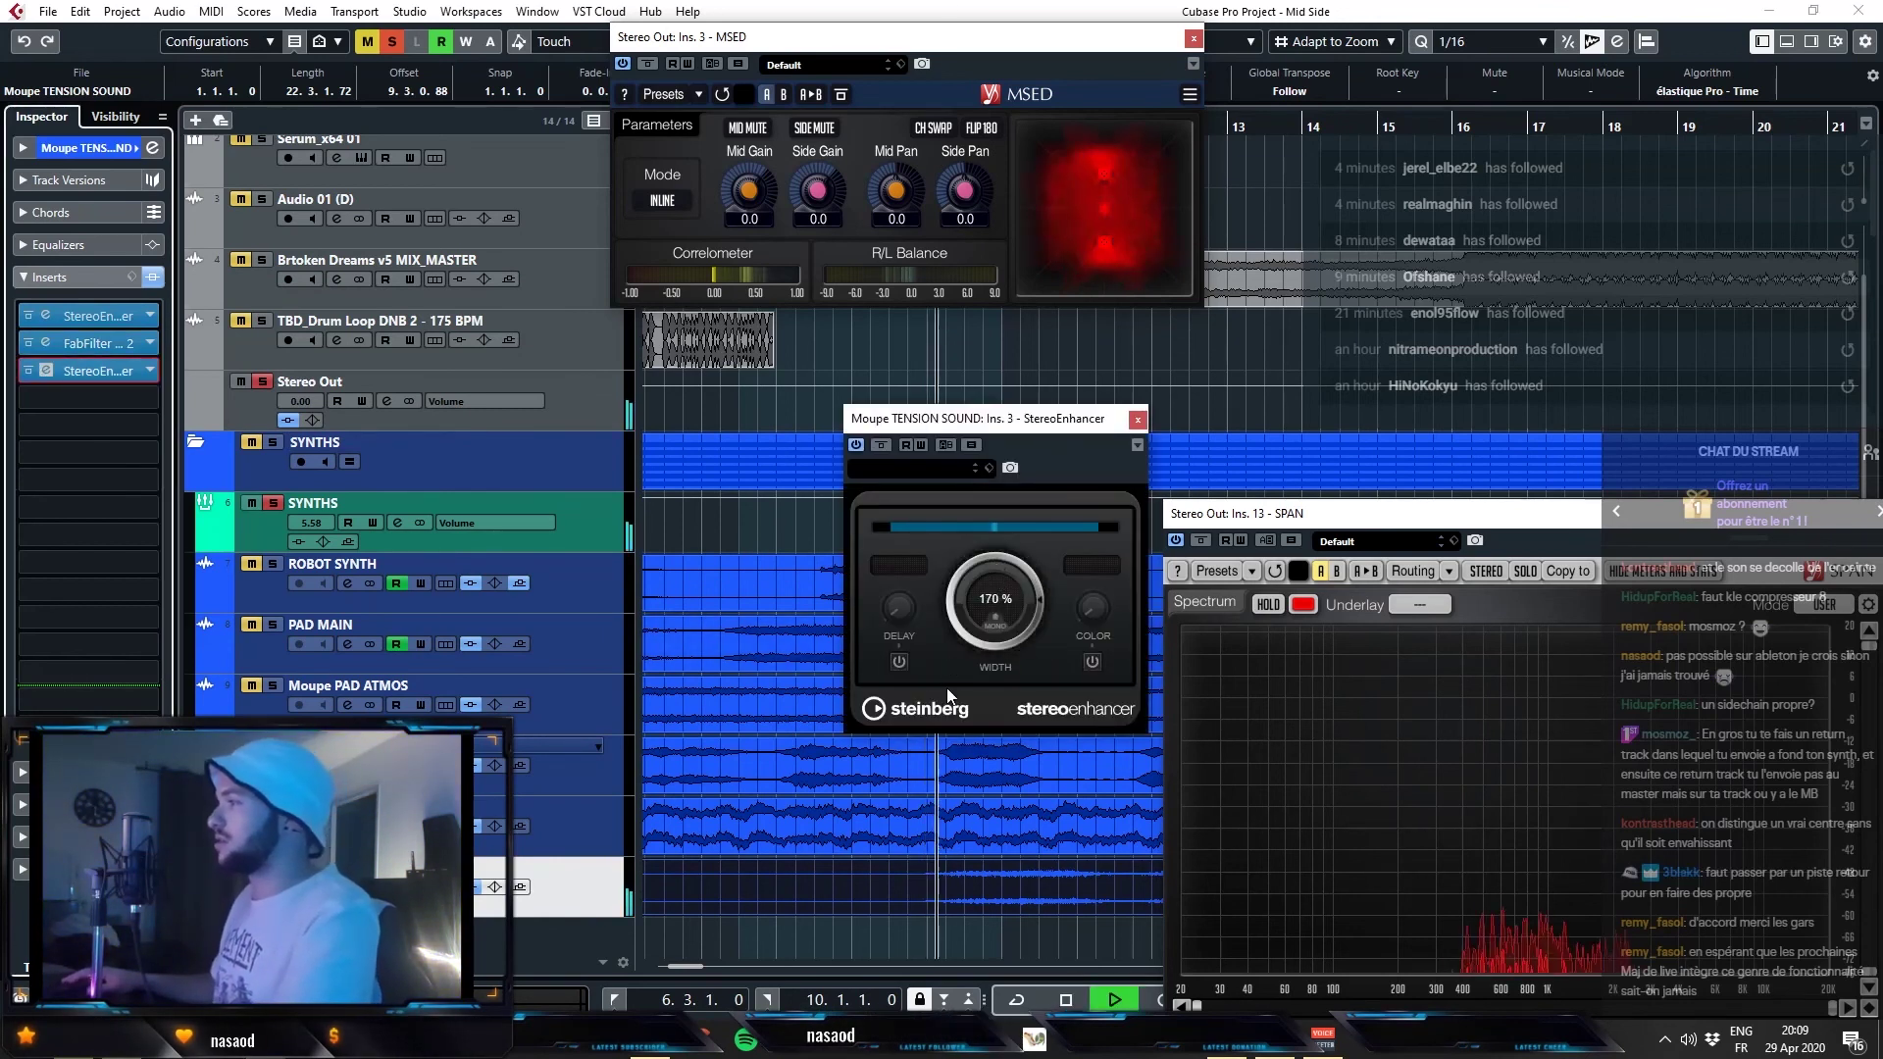
key(space)
click(1138, 419)
click(1193, 37)
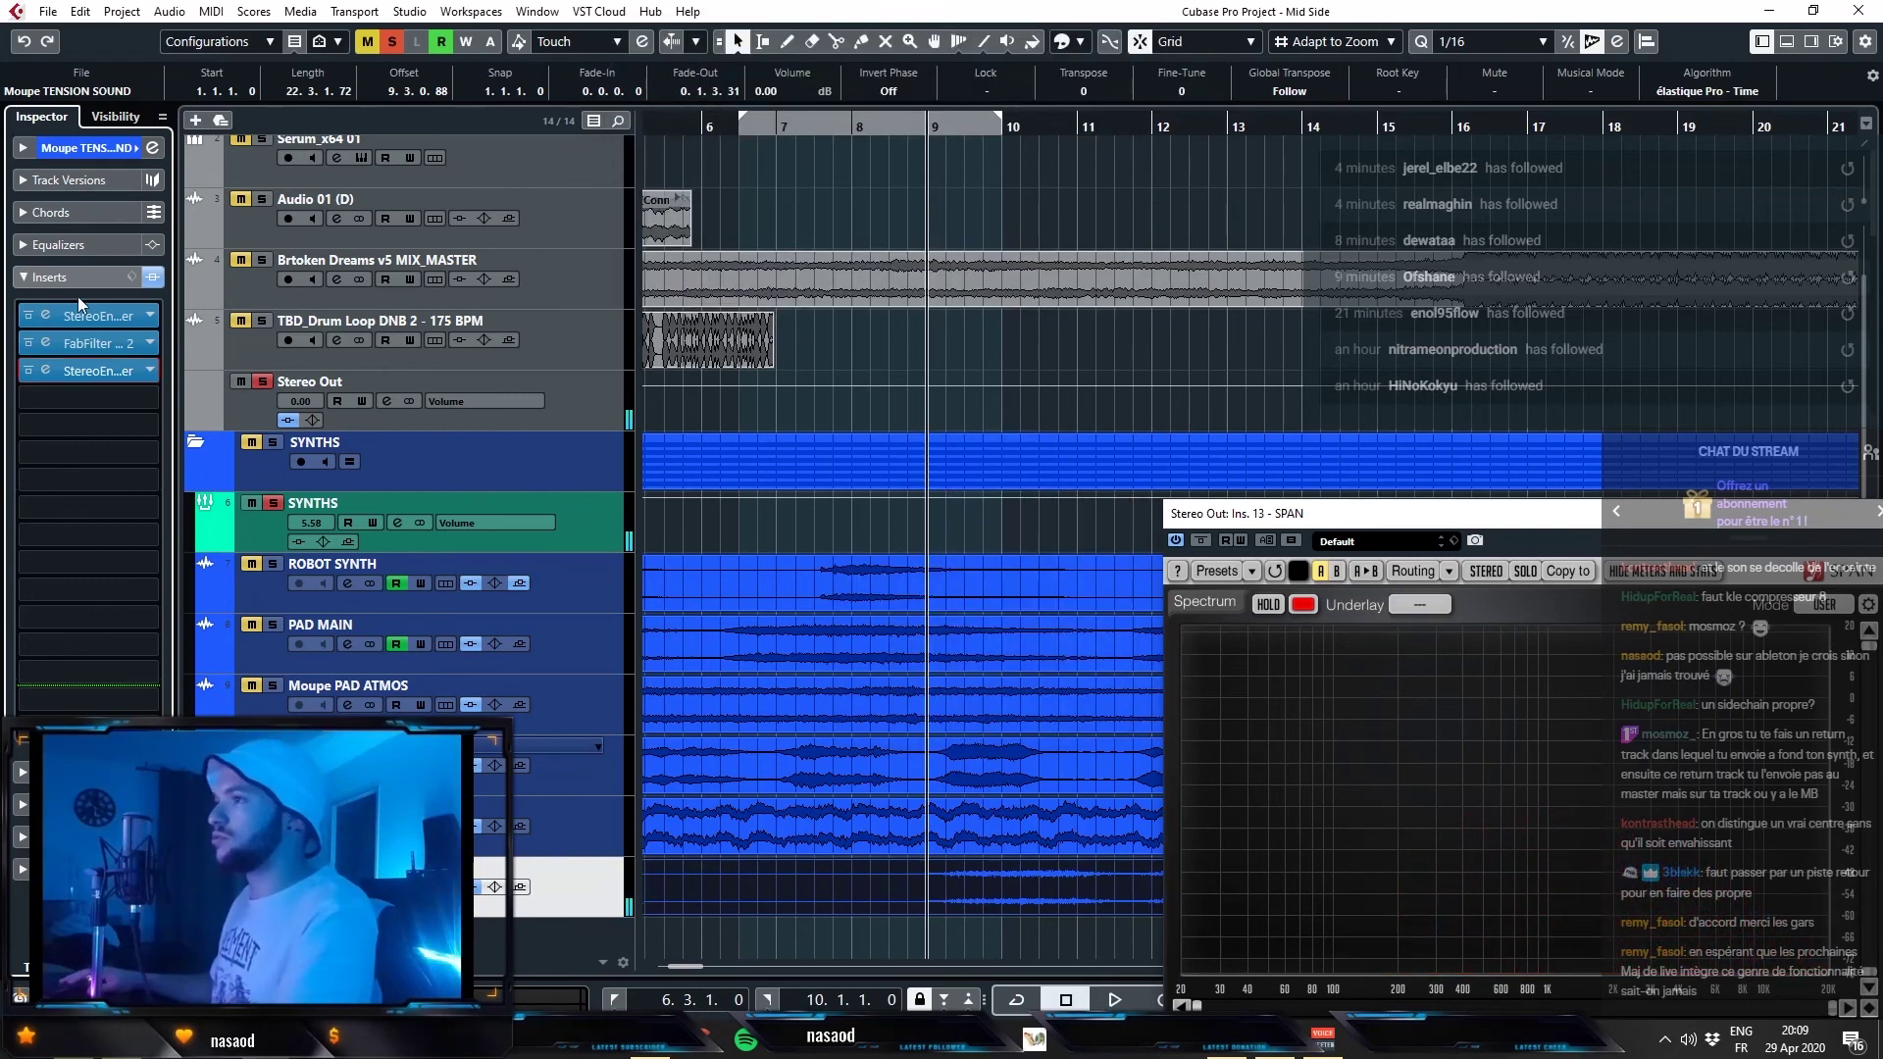
- Insert StudioEQ in the fourth slot of Moupe TENSION SOUND and close its window
click(96, 400)
text(studio)
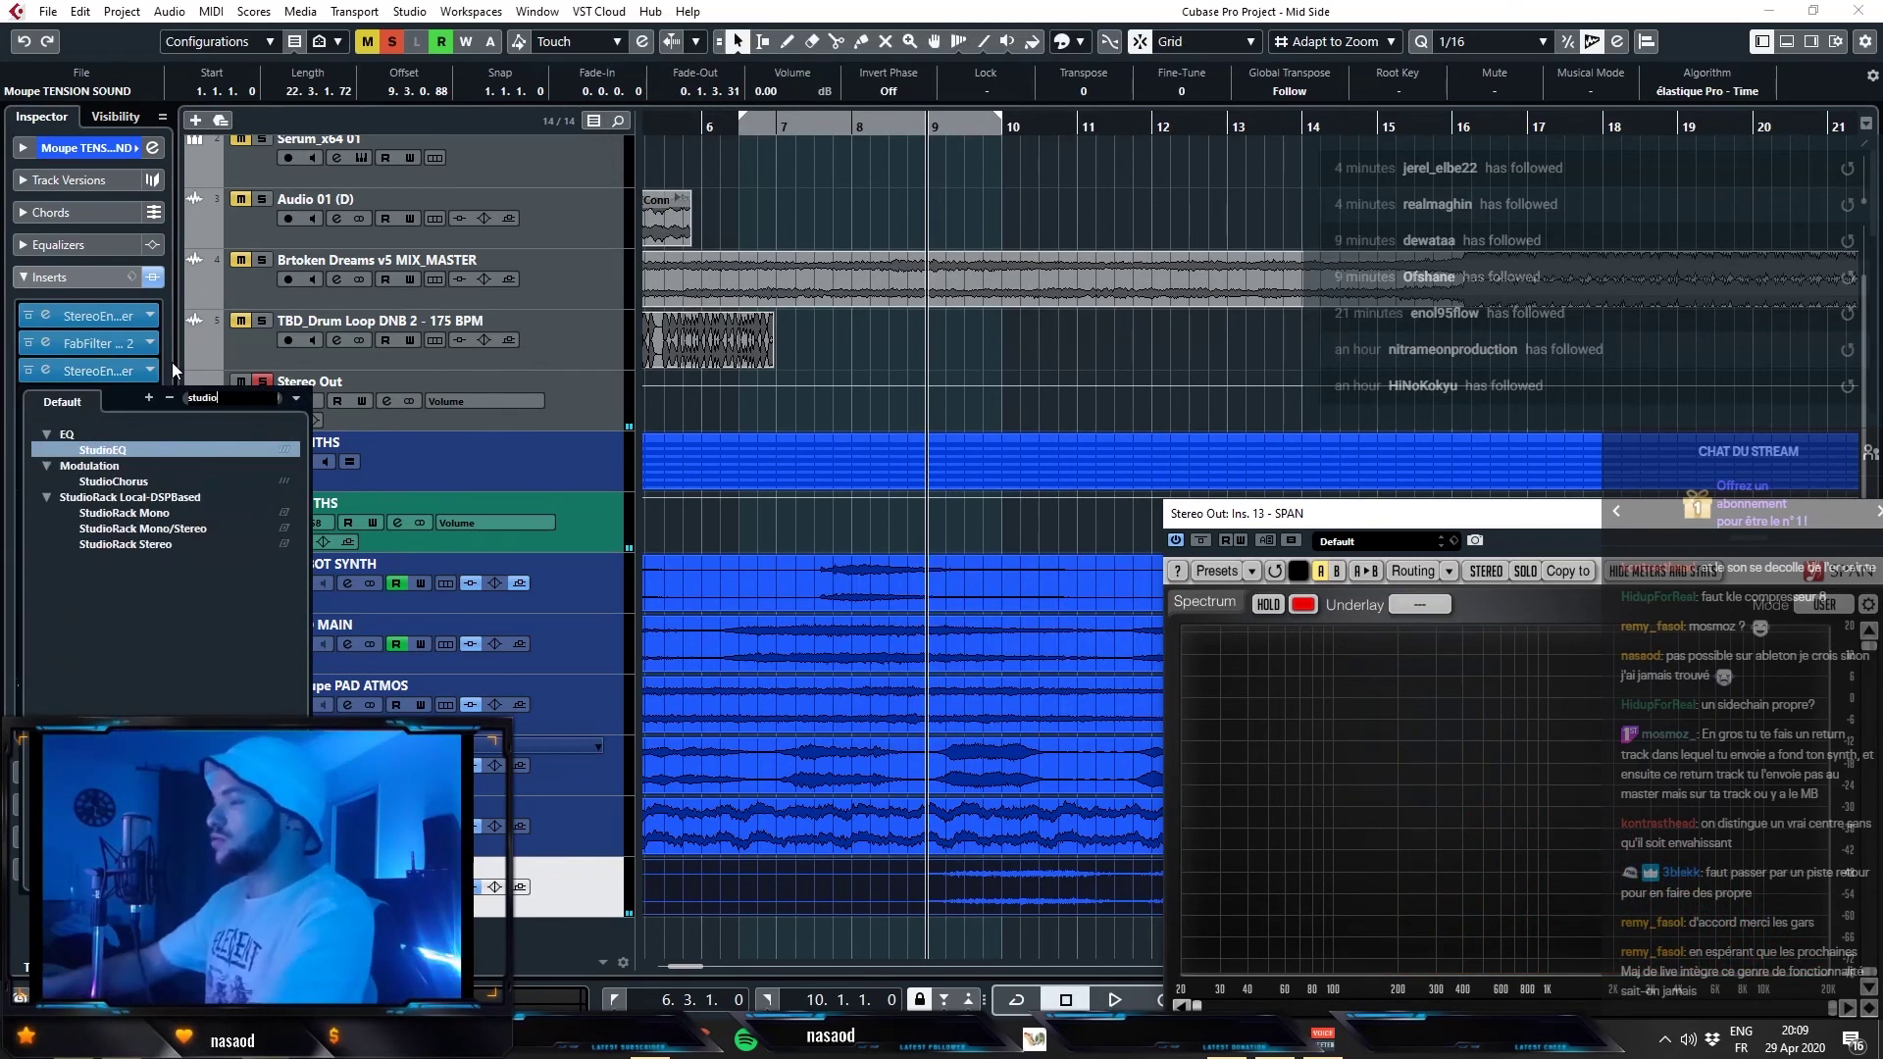
key(Return)
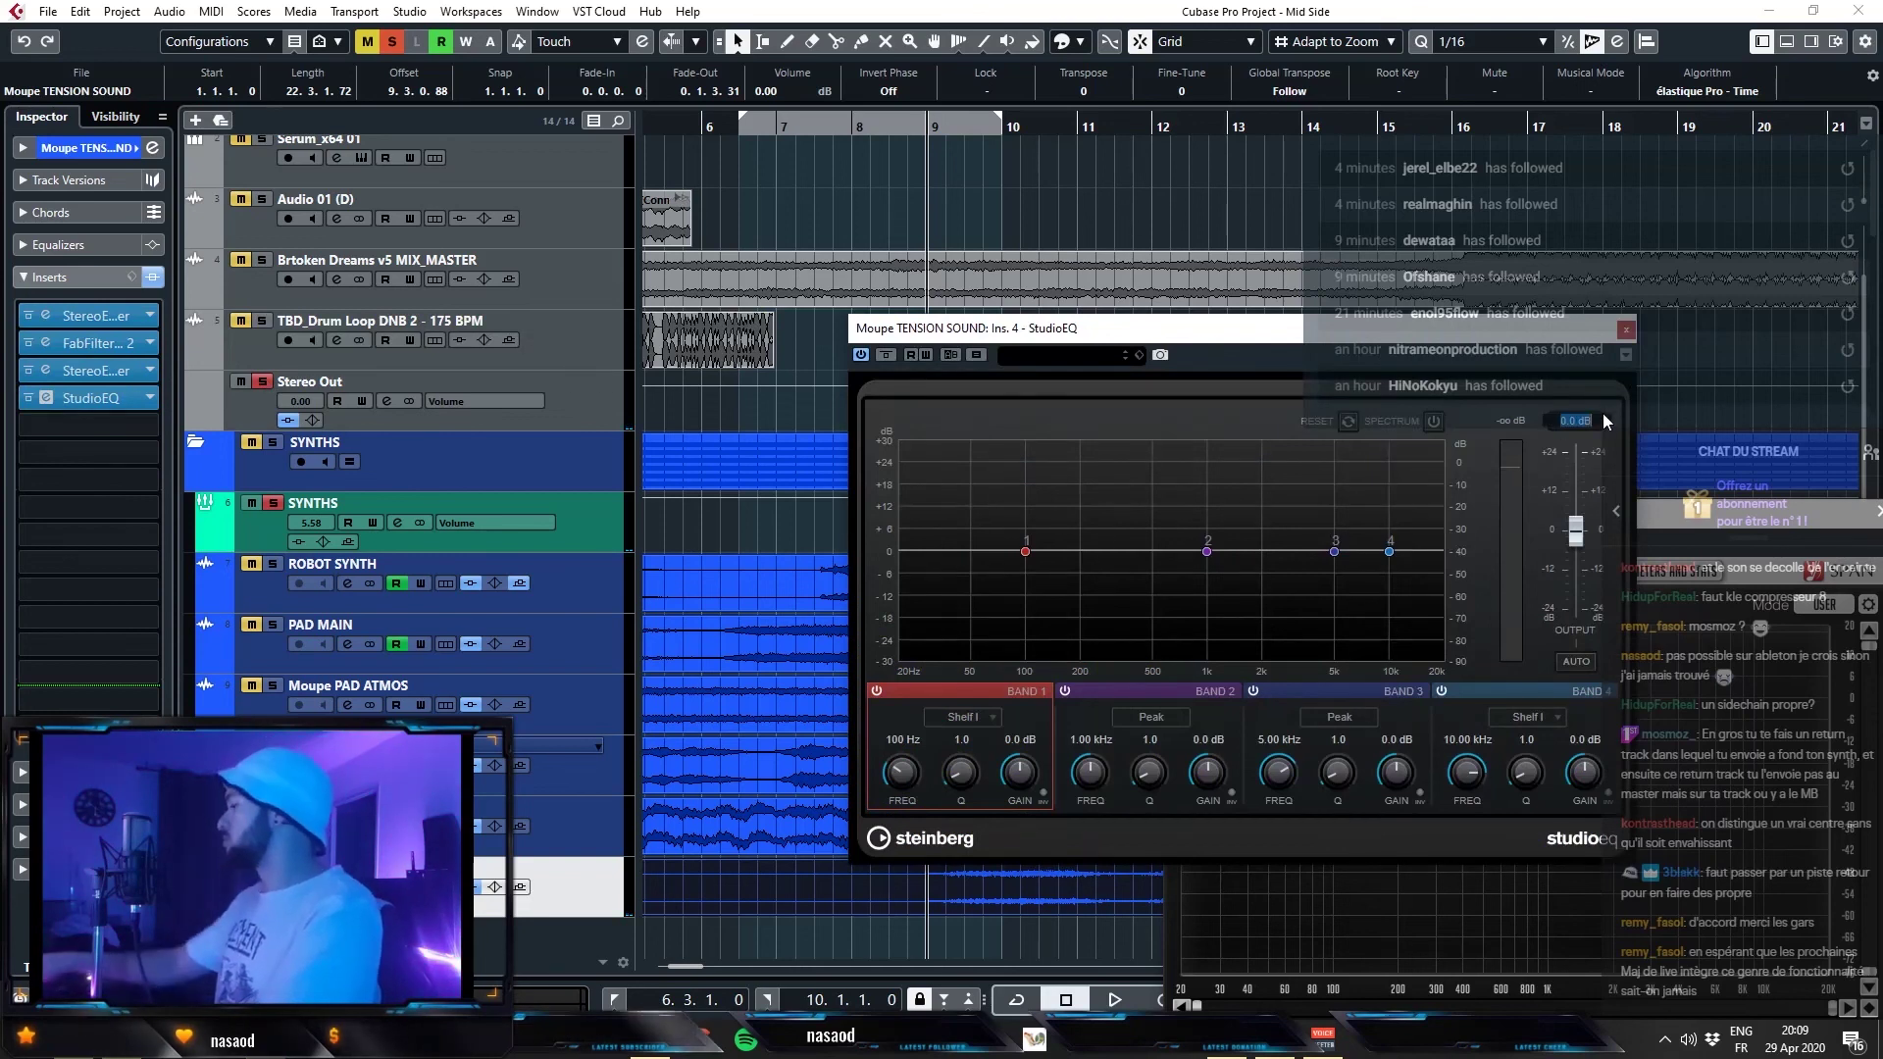
click(1626, 330)
- Start playback and clear all solos to hear the synths in the full mix
key(g)
key(g)
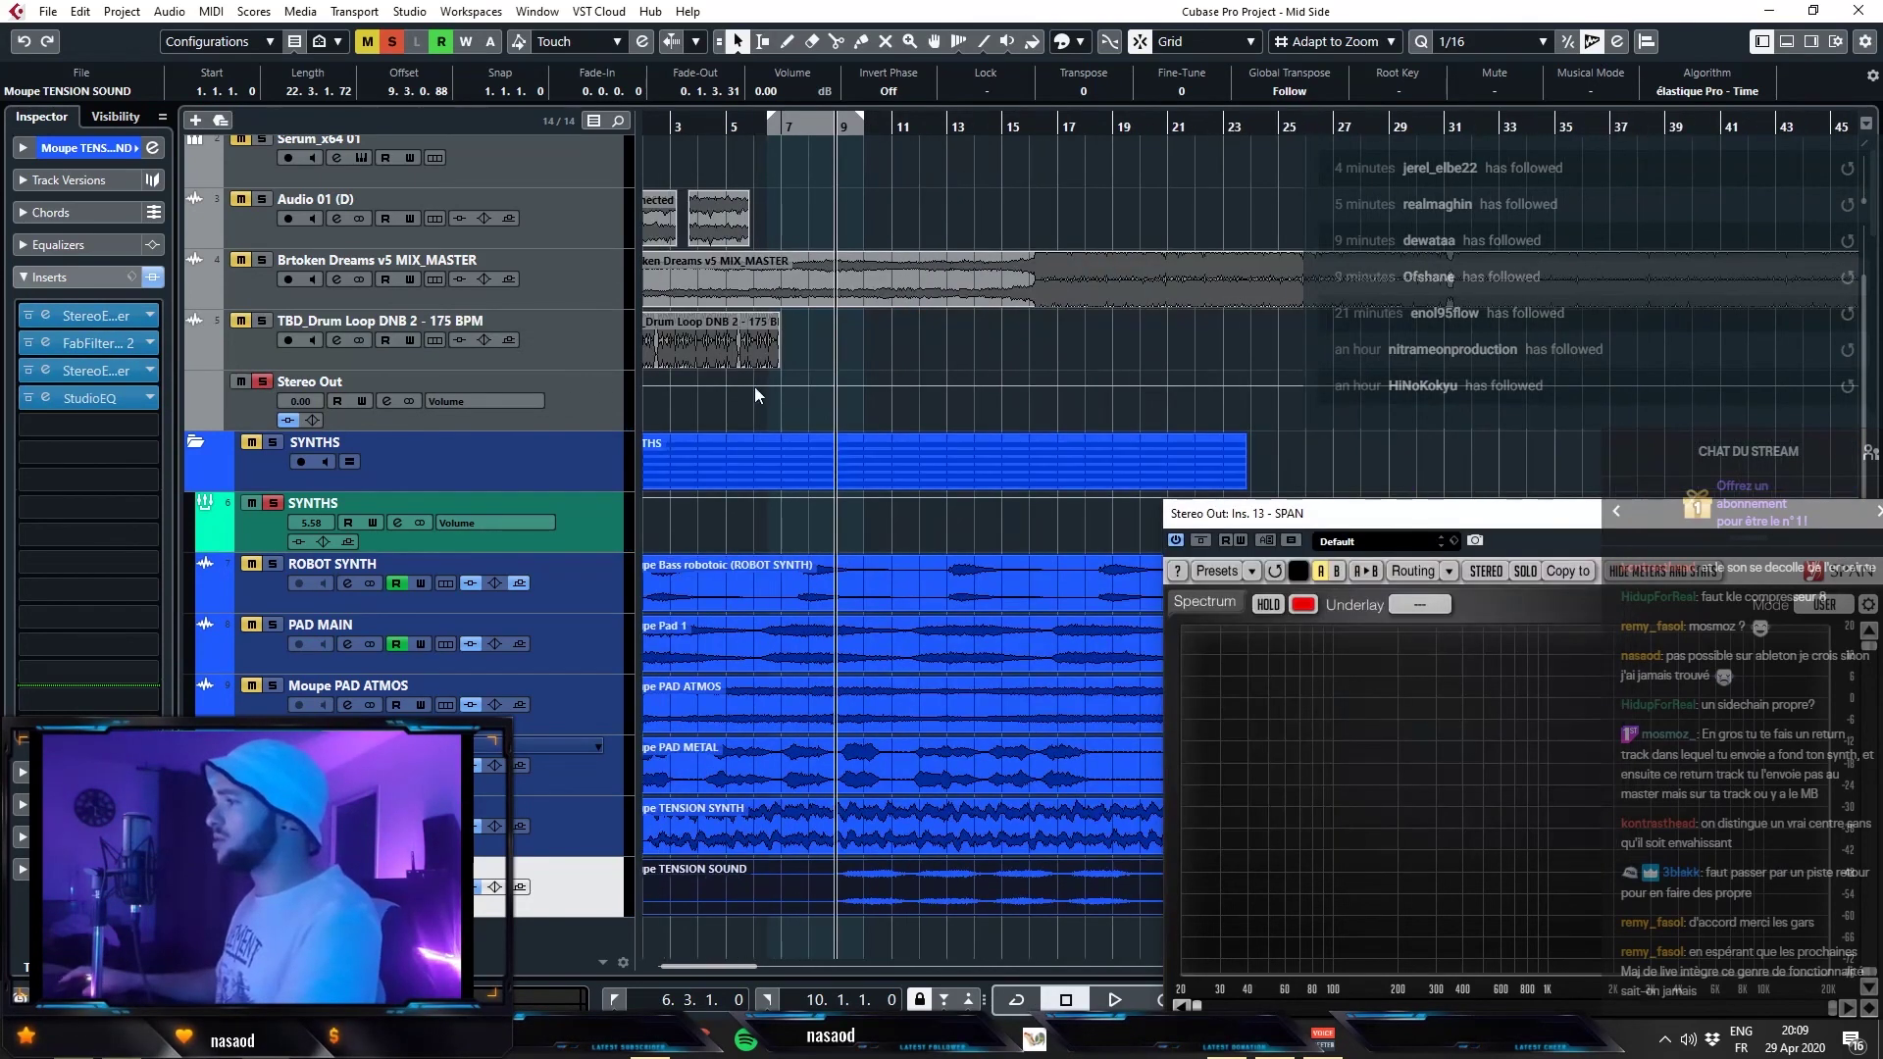
key(space)
click(393, 42)
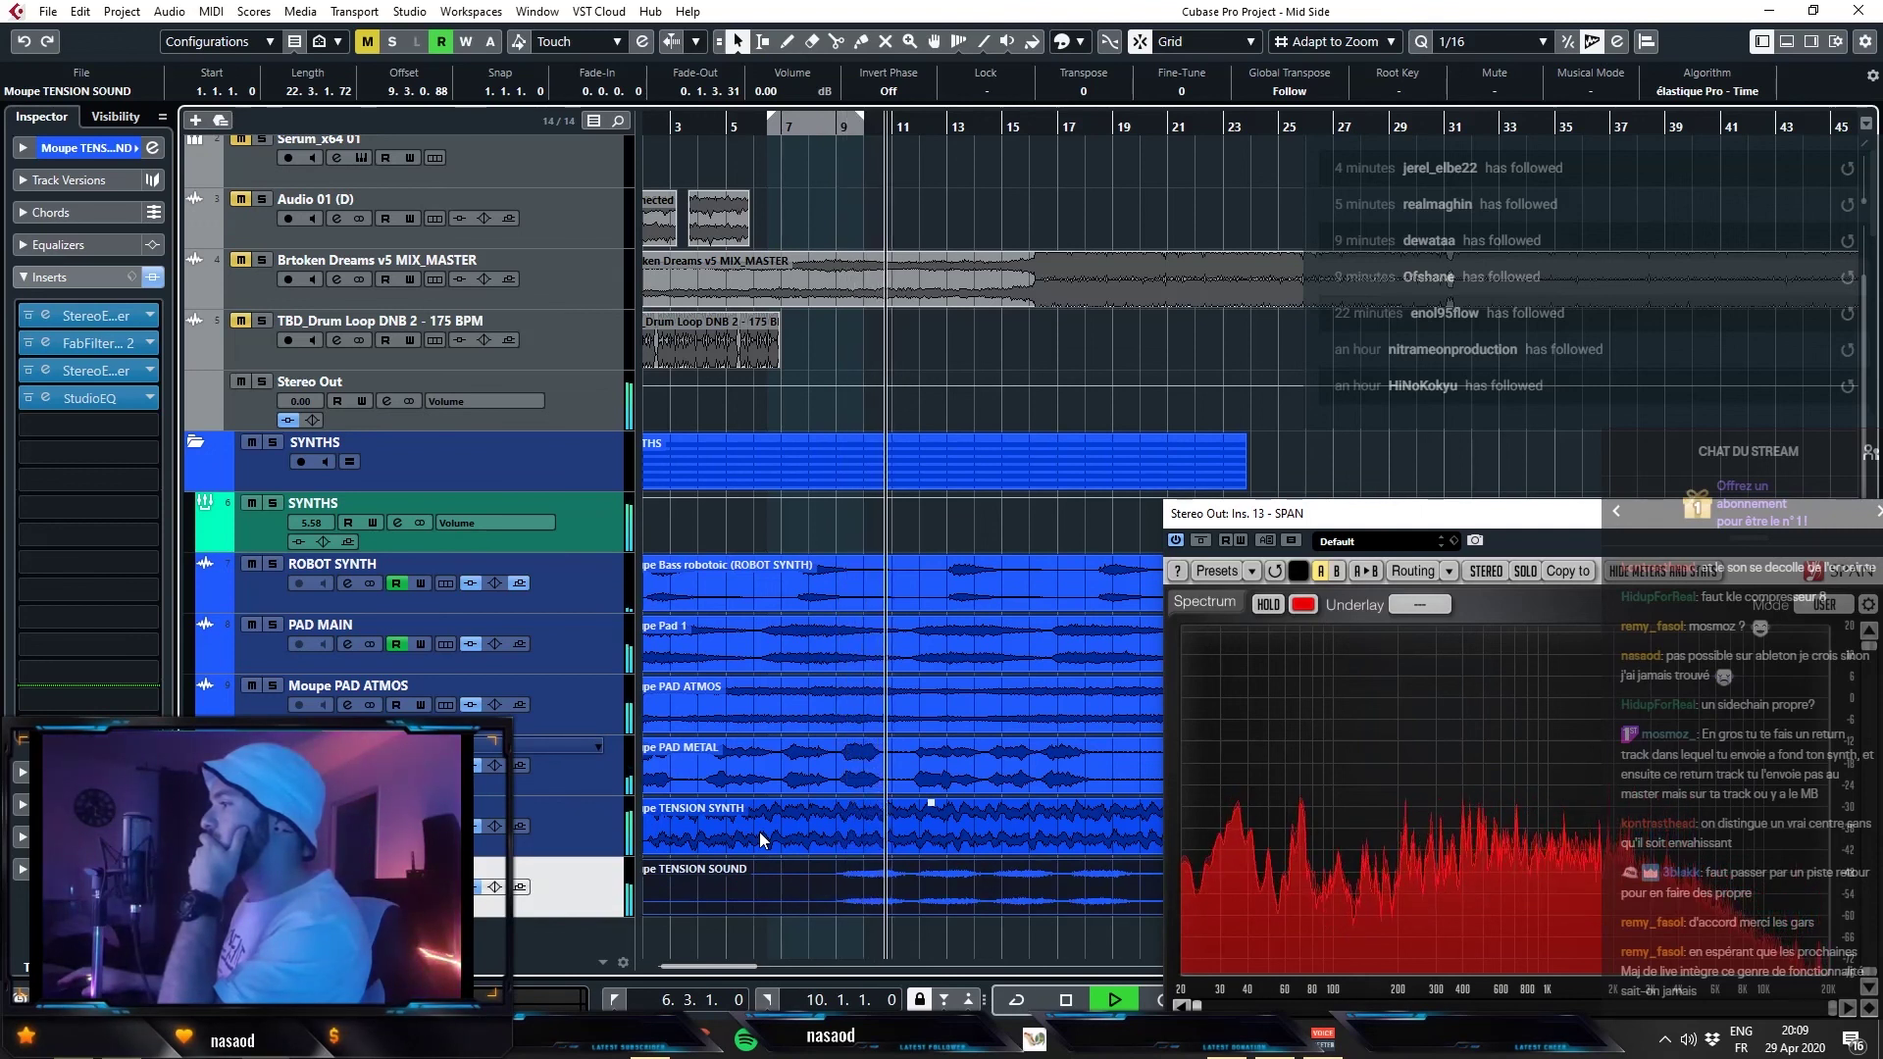
- Compare all synth tracks from ROBOT SYNTH to Moupe TENSION SOUND with their inserts bypassed and active during playback, and stop
shift+click(592, 581)
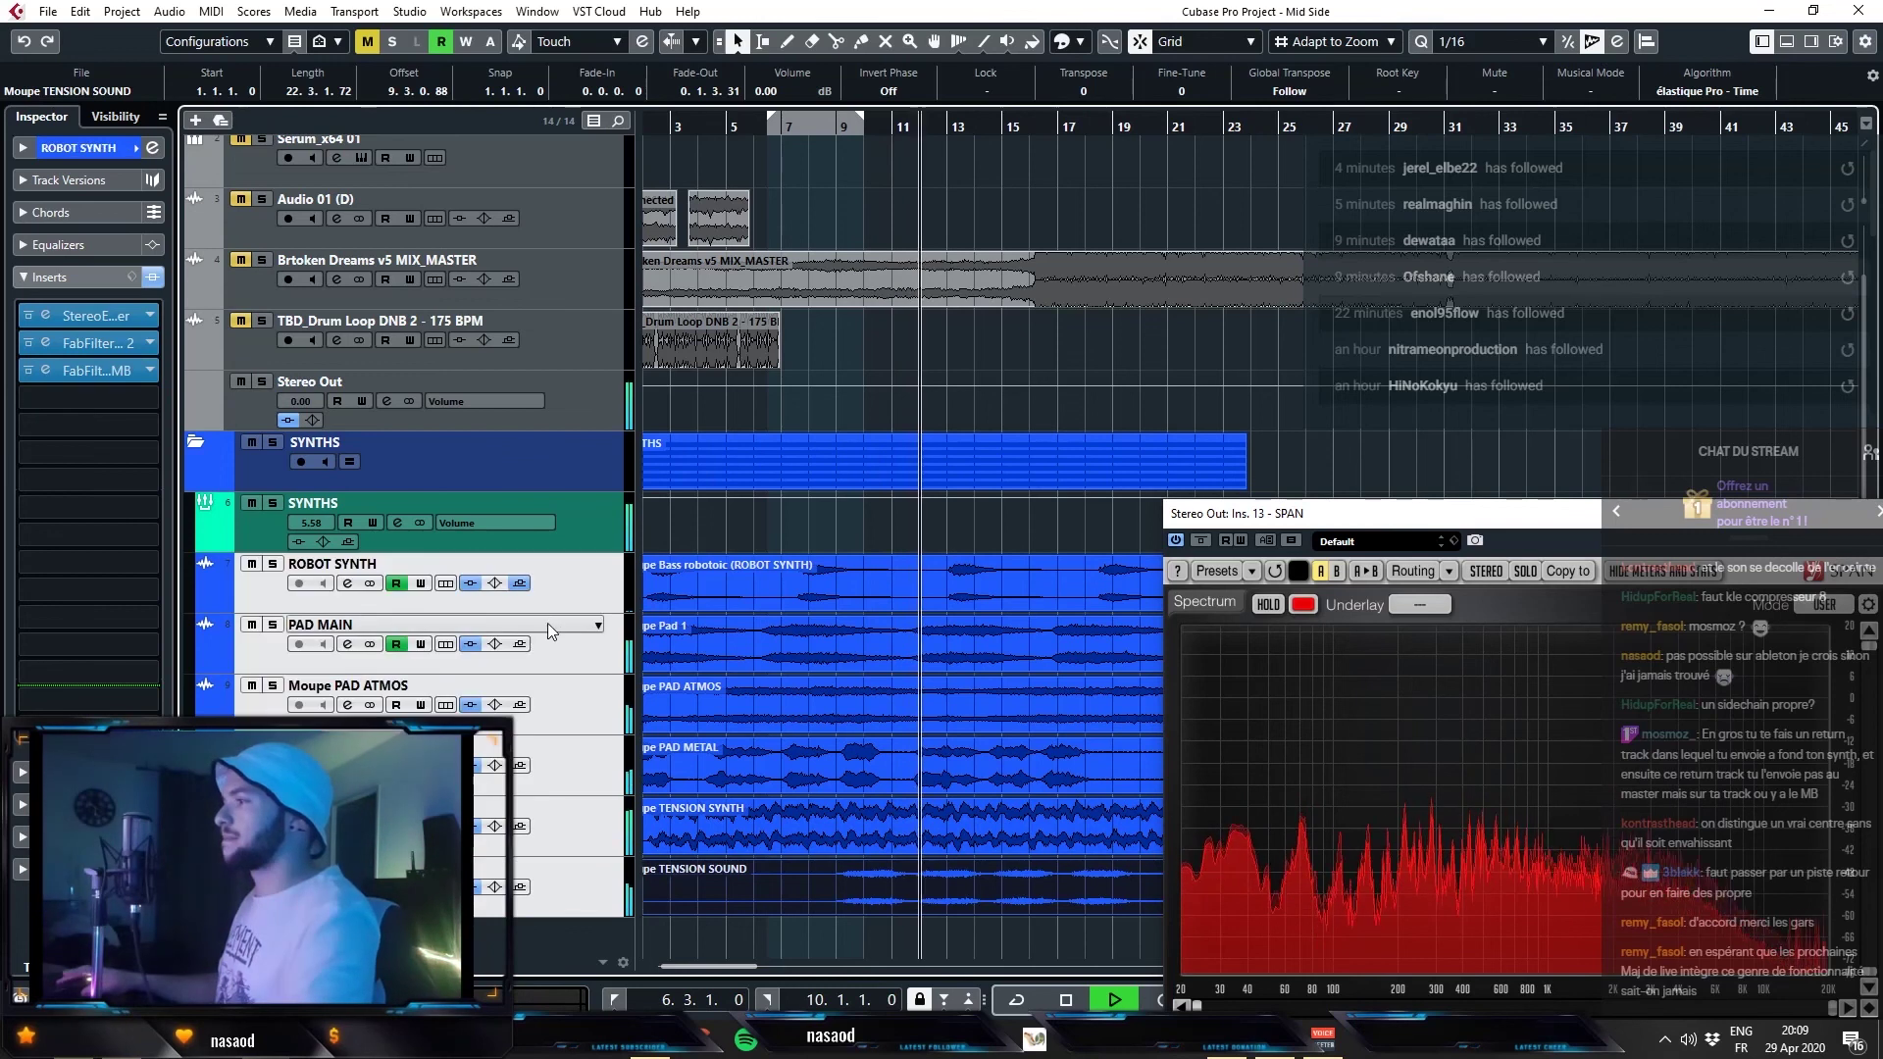
click(470, 584)
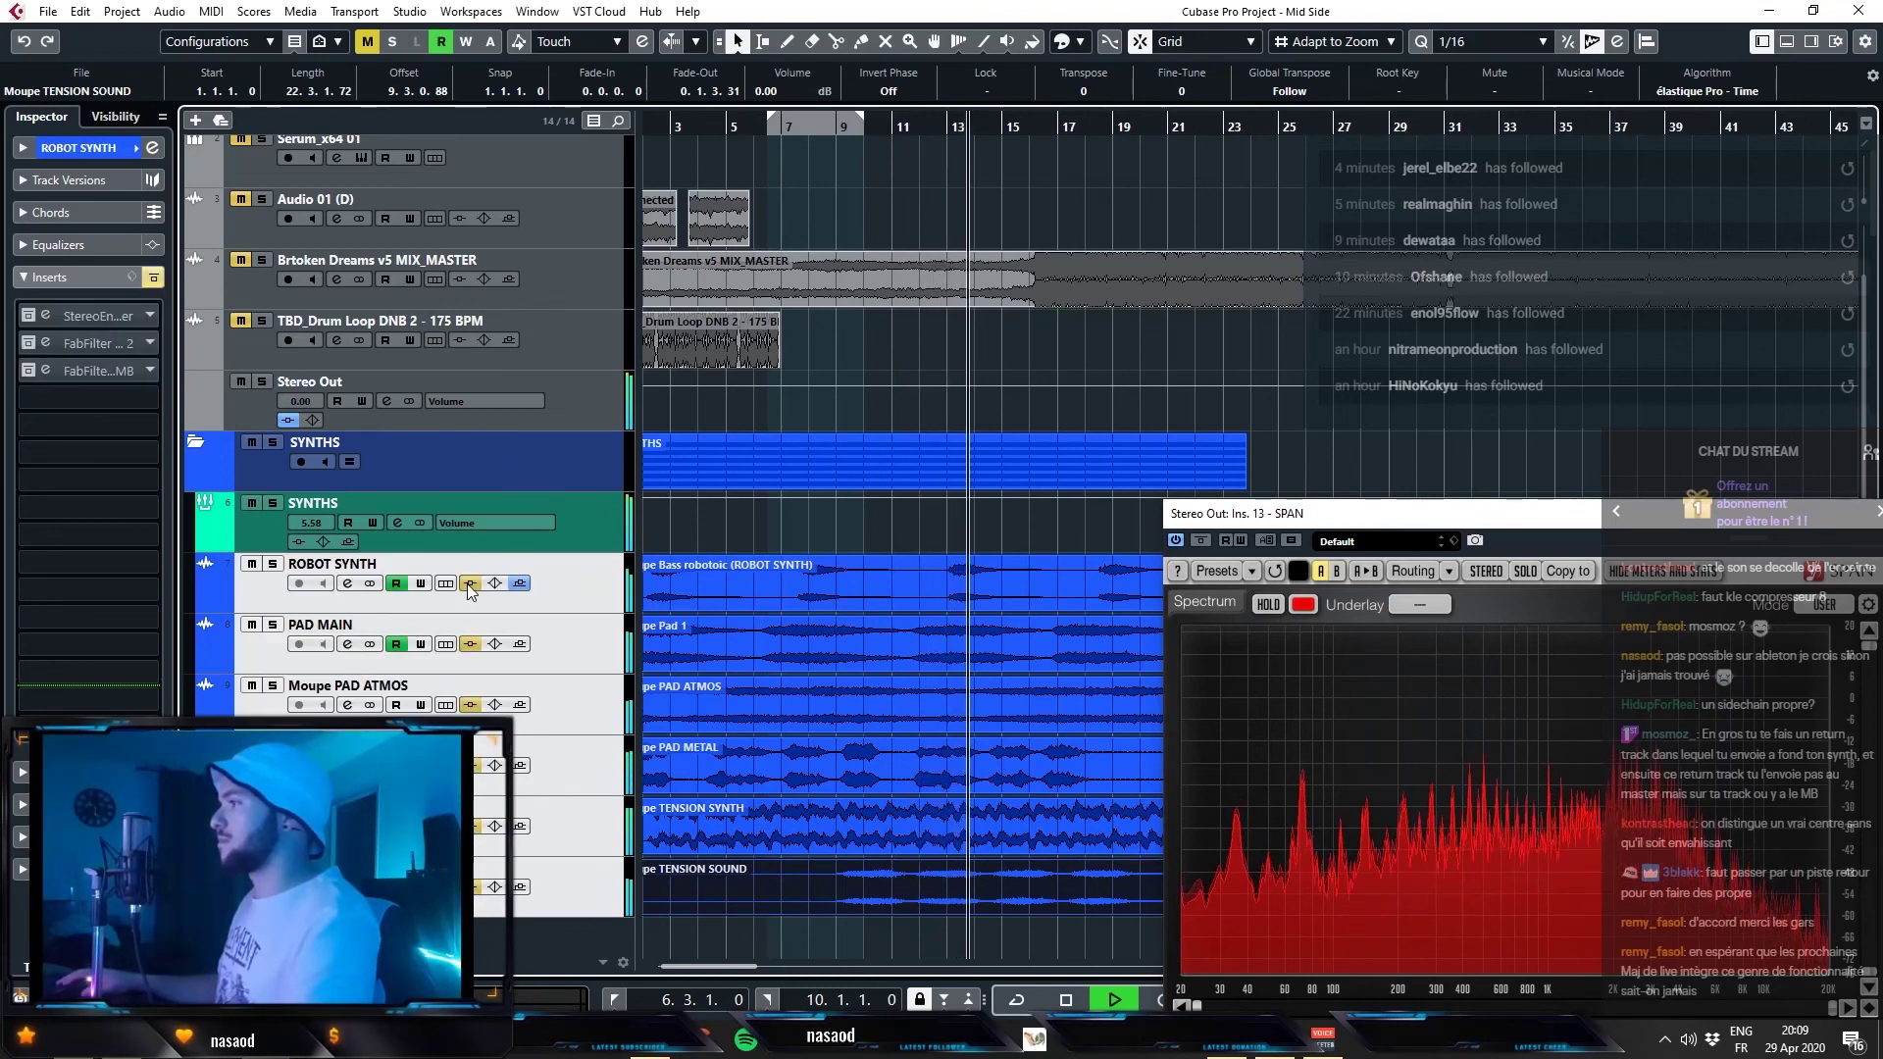
click(470, 584)
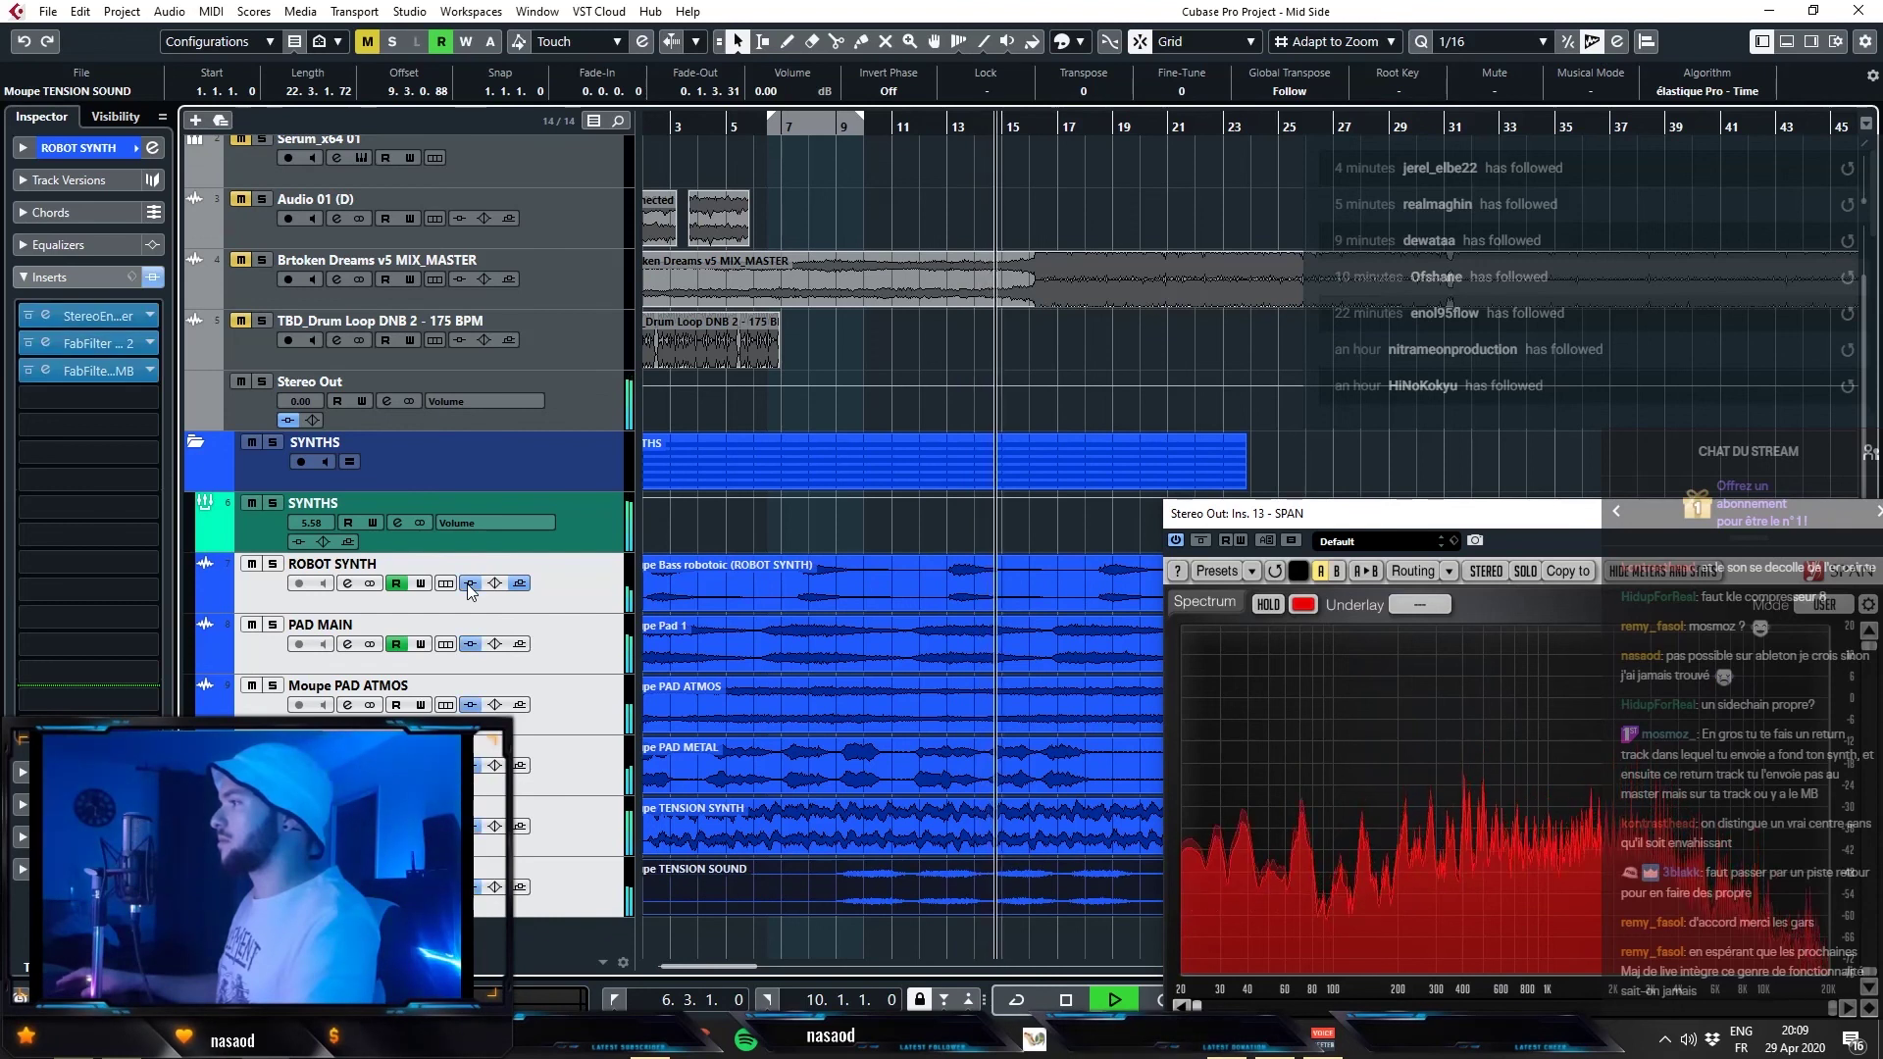
click(470, 585)
click(470, 585)
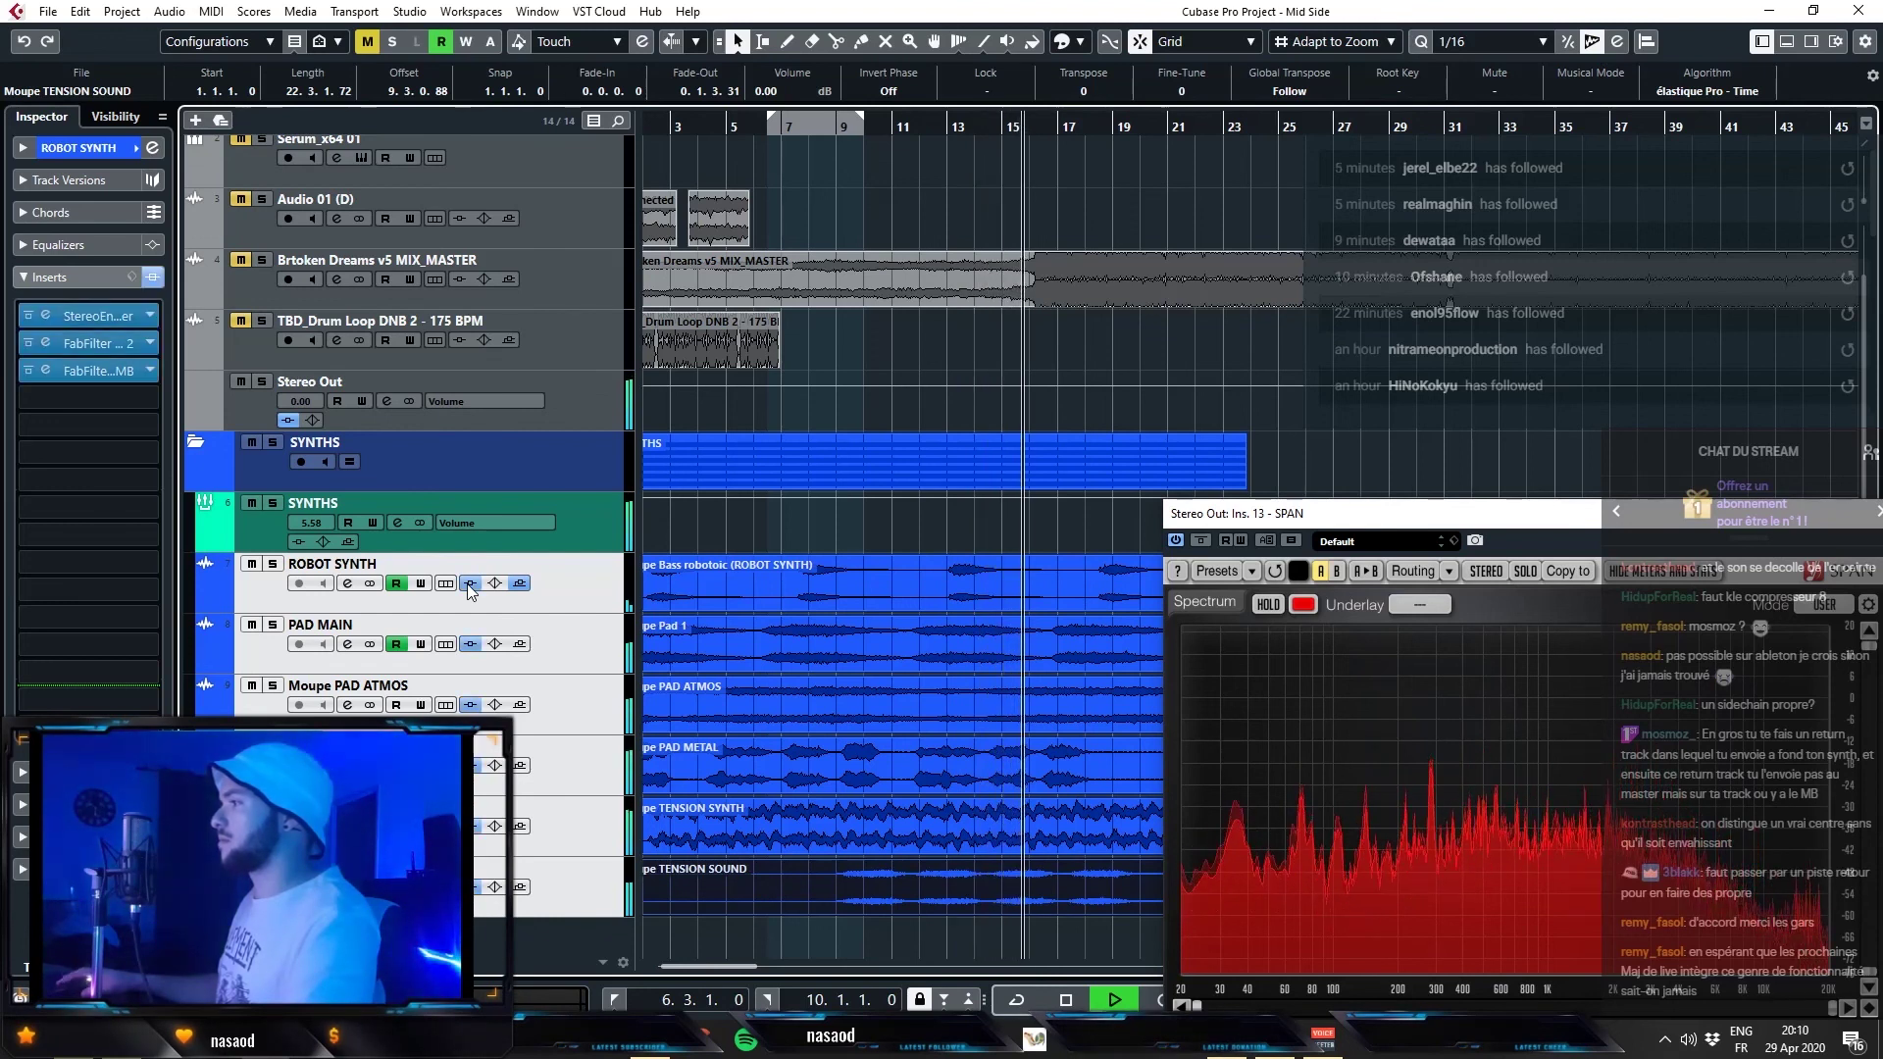
key(space)
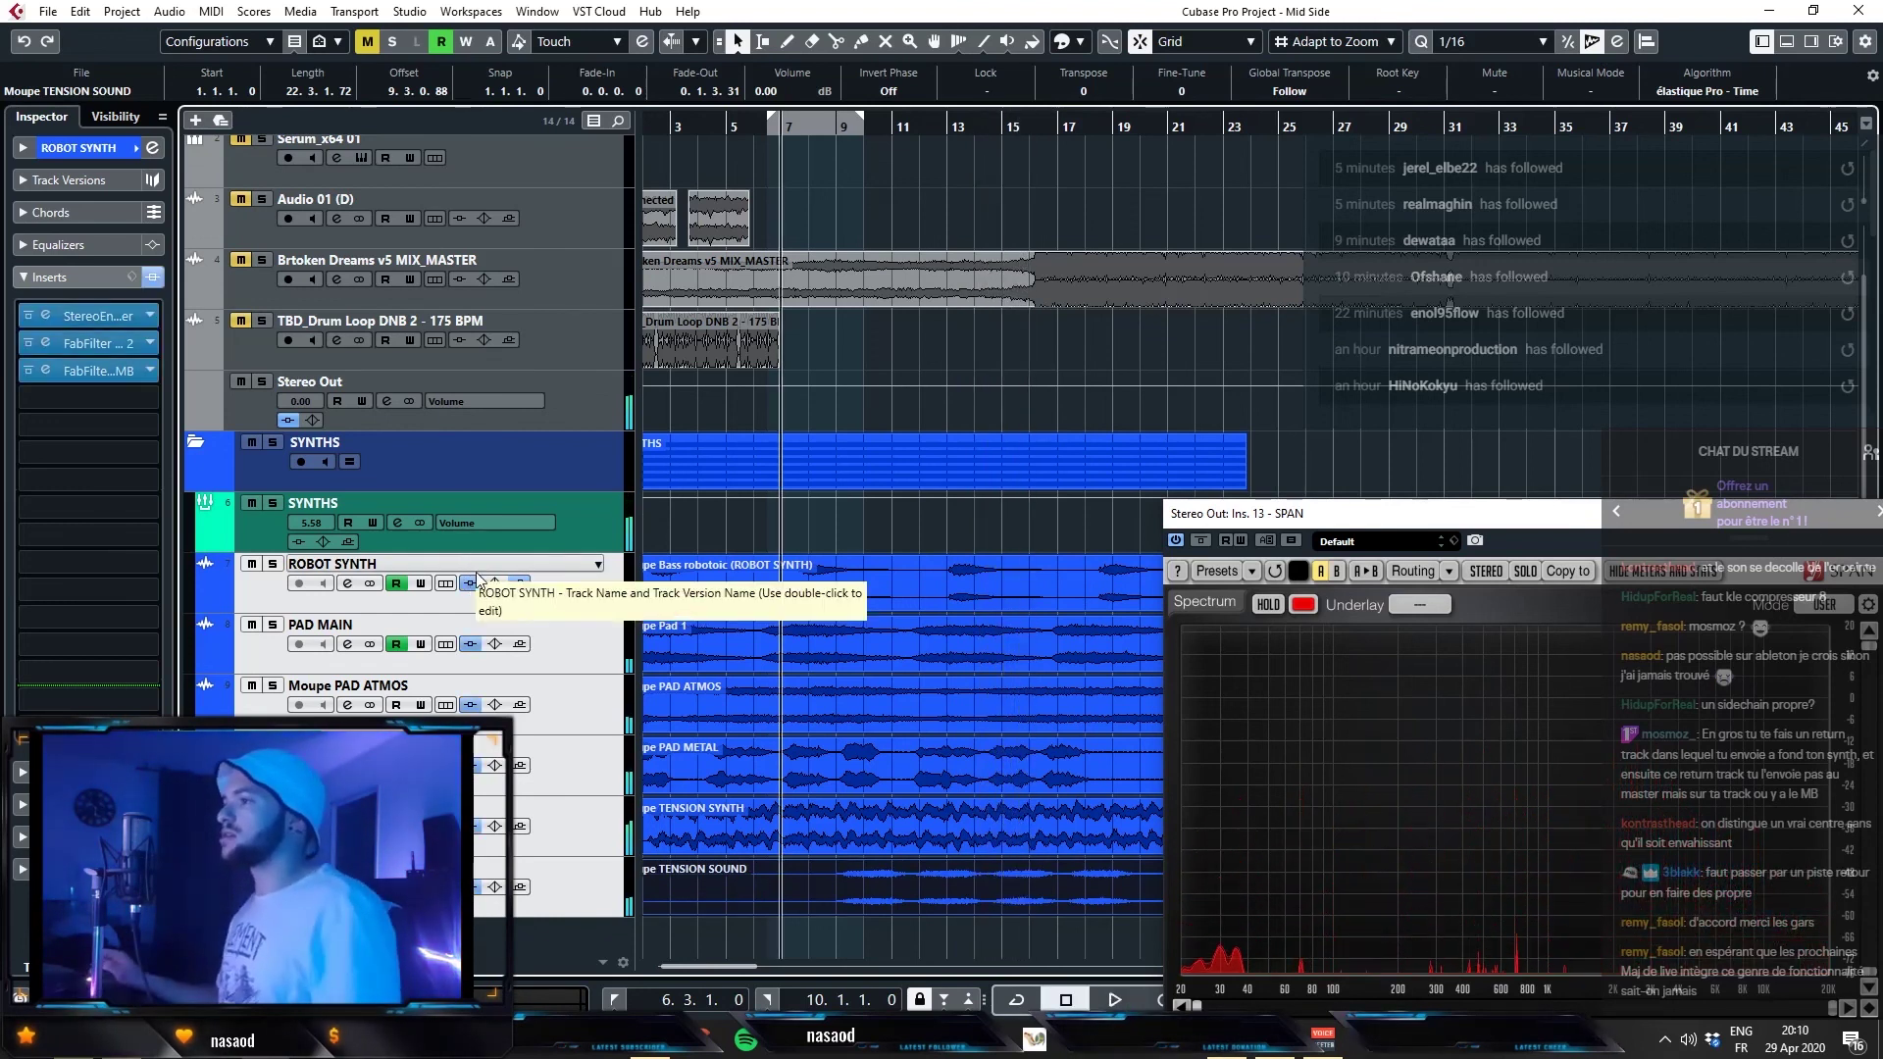